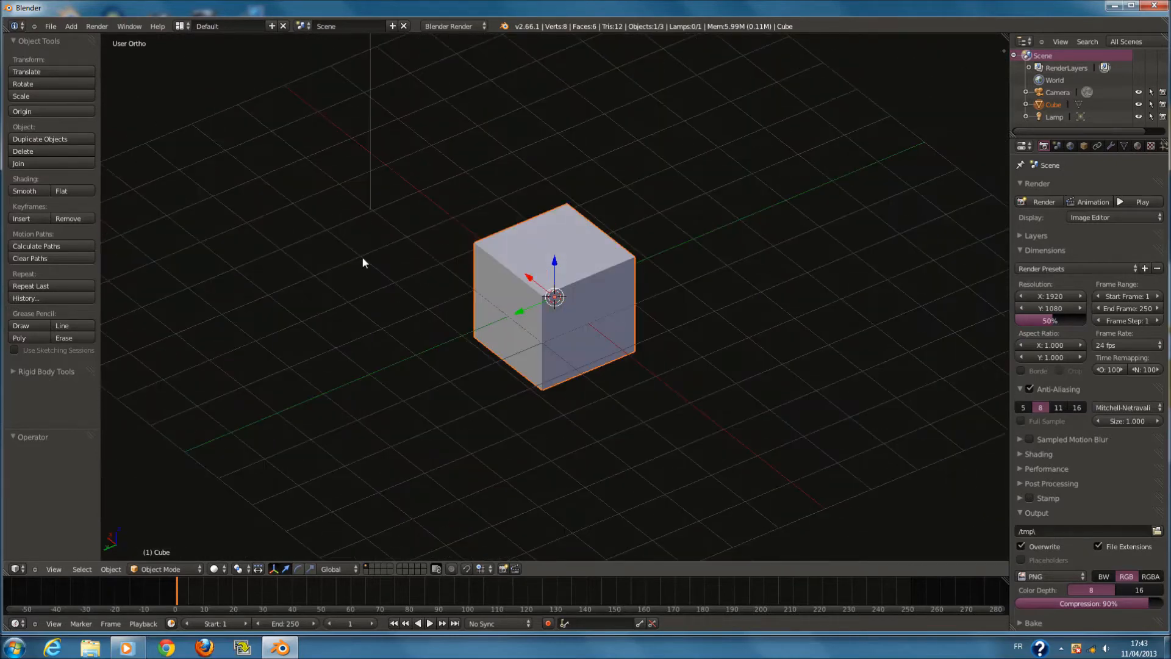
Delete the default cube from the scene, working in the front orthographic view
{"action": "key", "text": "KP_1"}
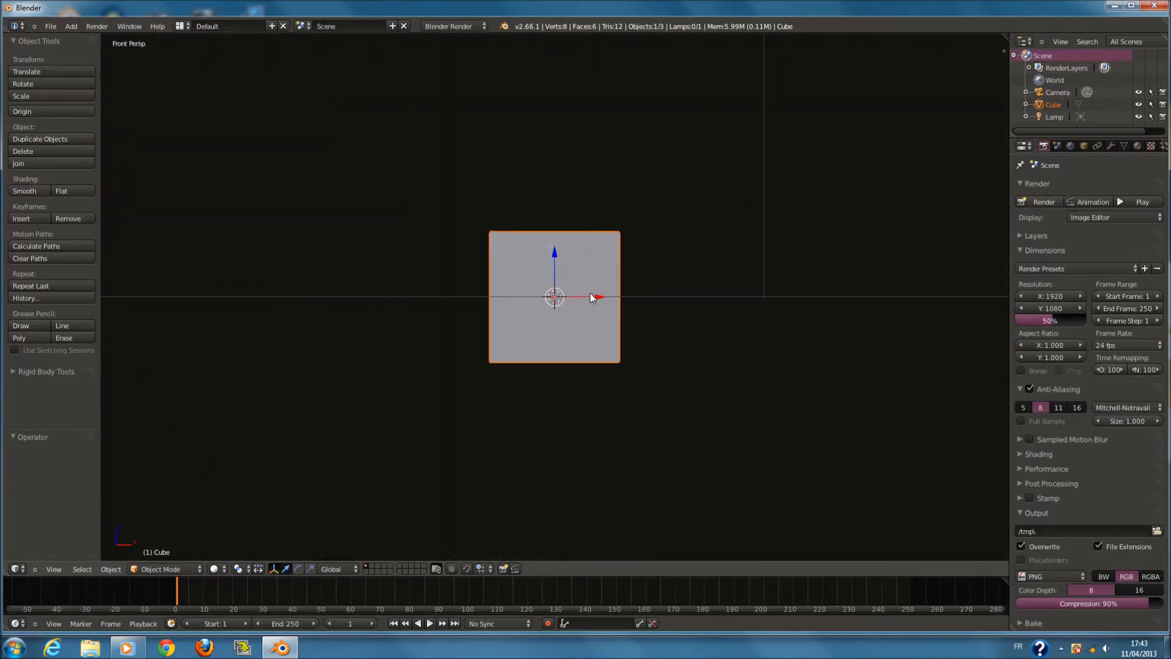
{"action": "key", "text": "KP_5"}
{"action": "scroll", "coordinate": [592, 288], "scroll_direction": "down", "scroll_amount": 1}
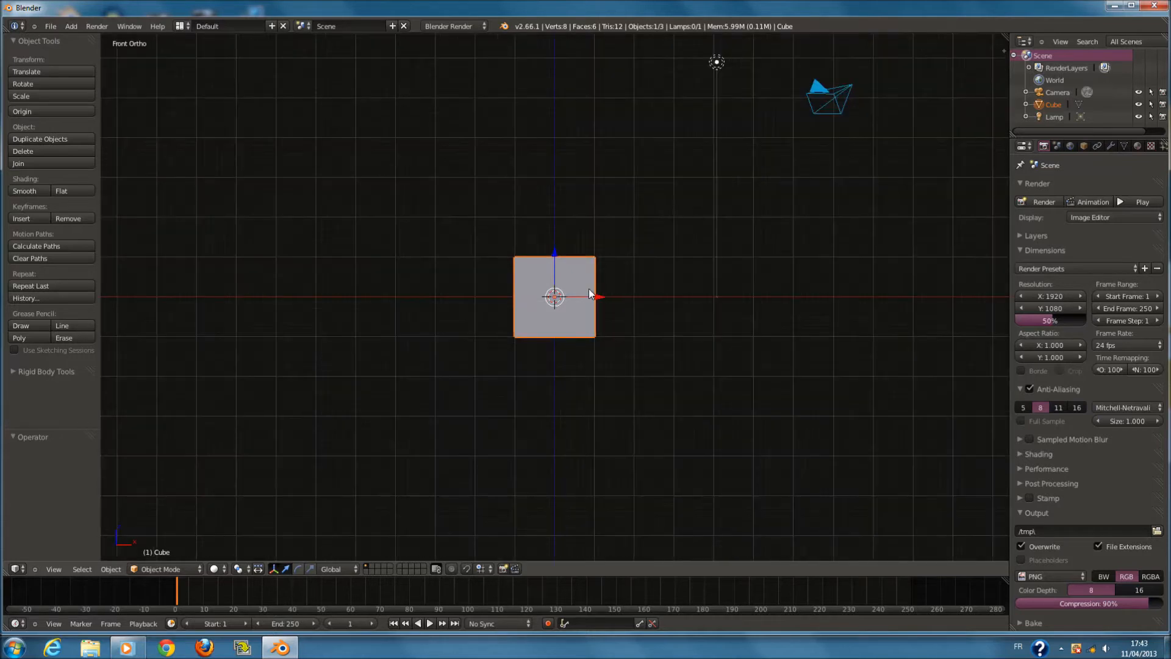
{"action": "scroll", "coordinate": [610, 320], "scroll_direction": "up", "scroll_amount": 2, "text": "ctrl"}
{"action": "key", "text": "x"}
{"action": "key", "text": "x"}
{"action": "left_click", "coordinate": [536, 333]}
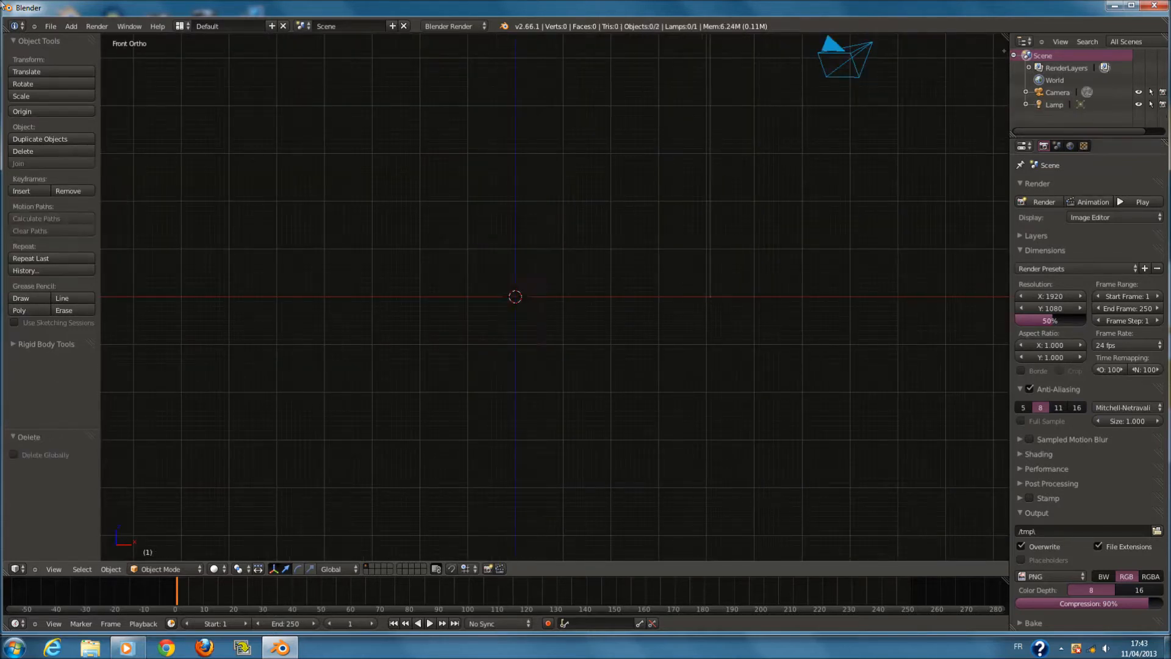
Enable the 3D View: Screencast Keys add-on in the user preferences
{"action": "left_click", "coordinate": [52, 27]}
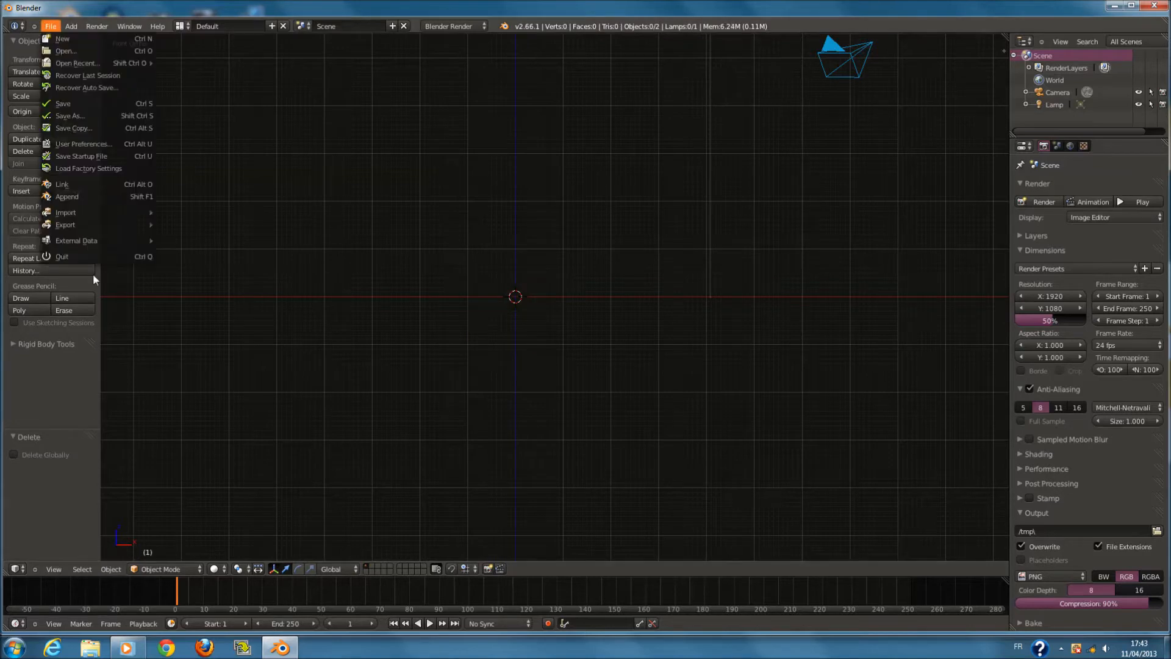
{"action": "left_click", "coordinate": [54, 28]}
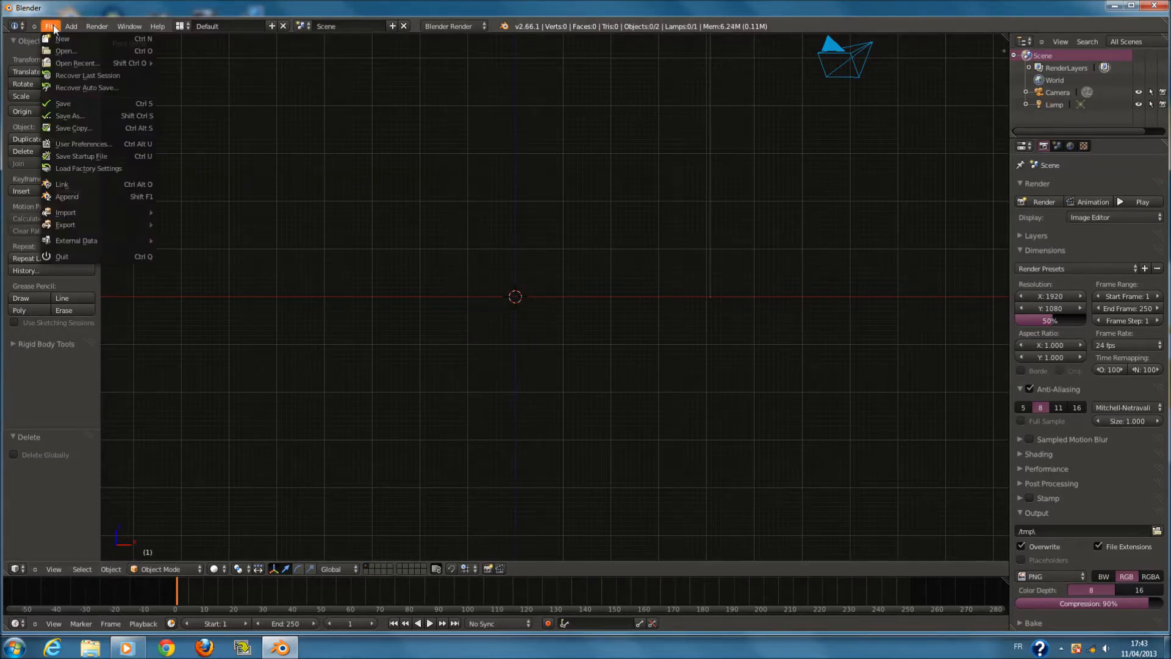
{"action": "left_click", "coordinate": [104, 145]}
{"action": "left_click", "coordinate": [247, 28]}
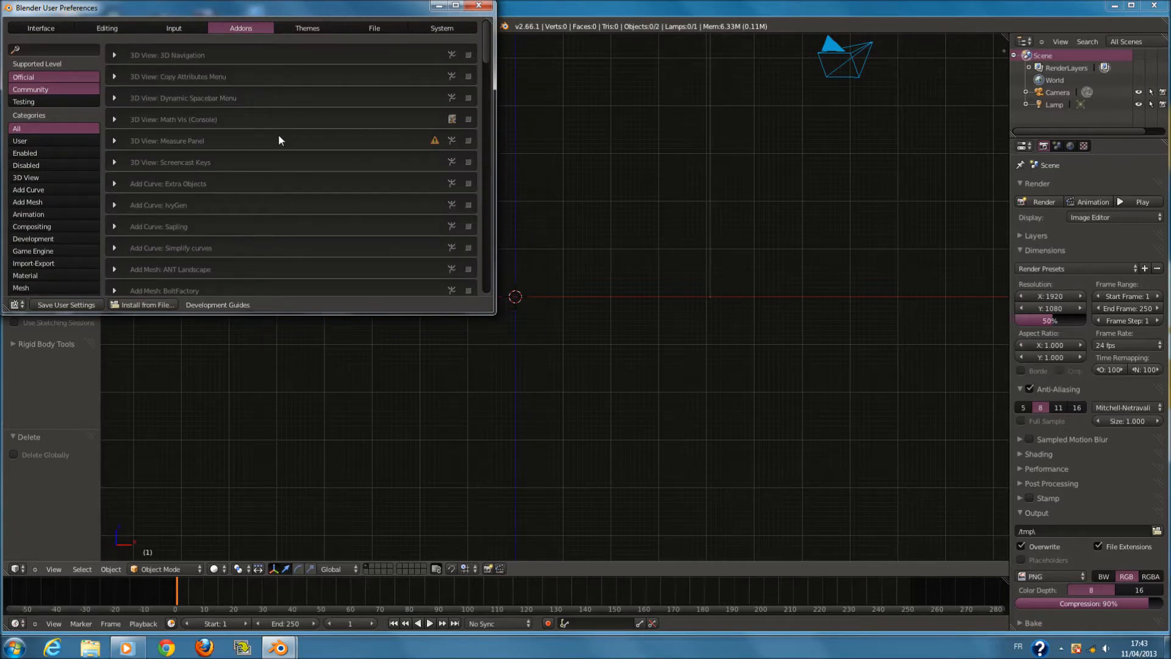
{"action": "left_click", "coordinate": [469, 162]}
{"action": "left_click", "coordinate": [532, 184]}
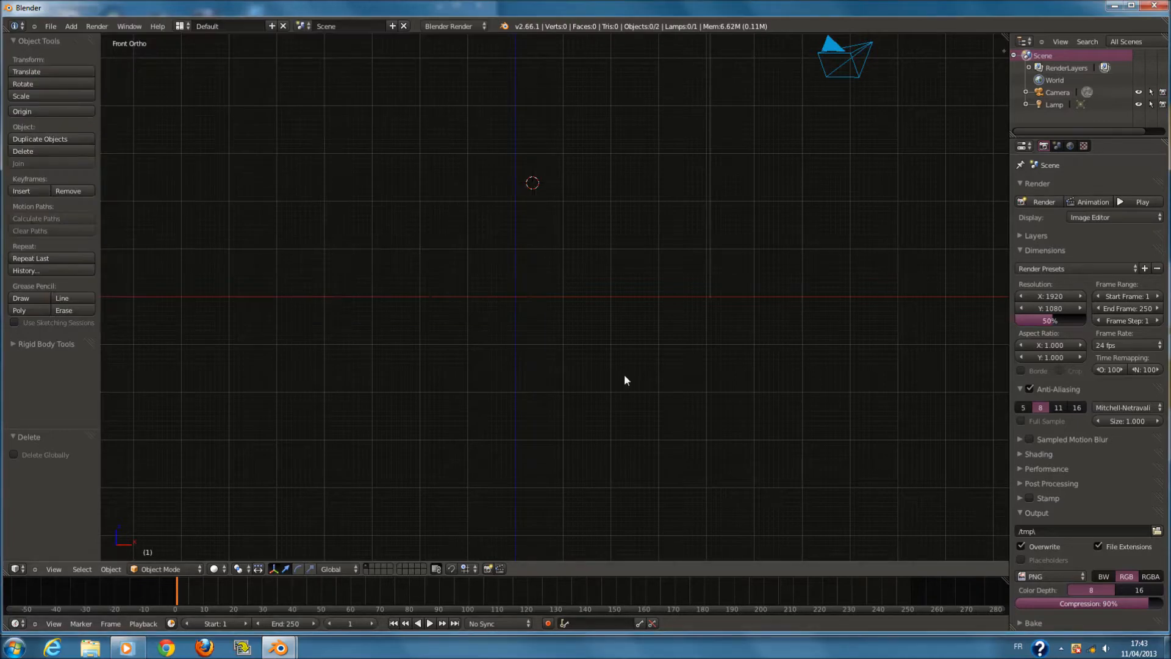
Start the Screencast Keys display and reset the 3D cursor to the scene origin
{"action": "key", "text": "n"}
{"action": "left_click", "coordinate": [945, 299]}
{"action": "key", "text": "n"}
{"action": "key", "text": "shift+c"}
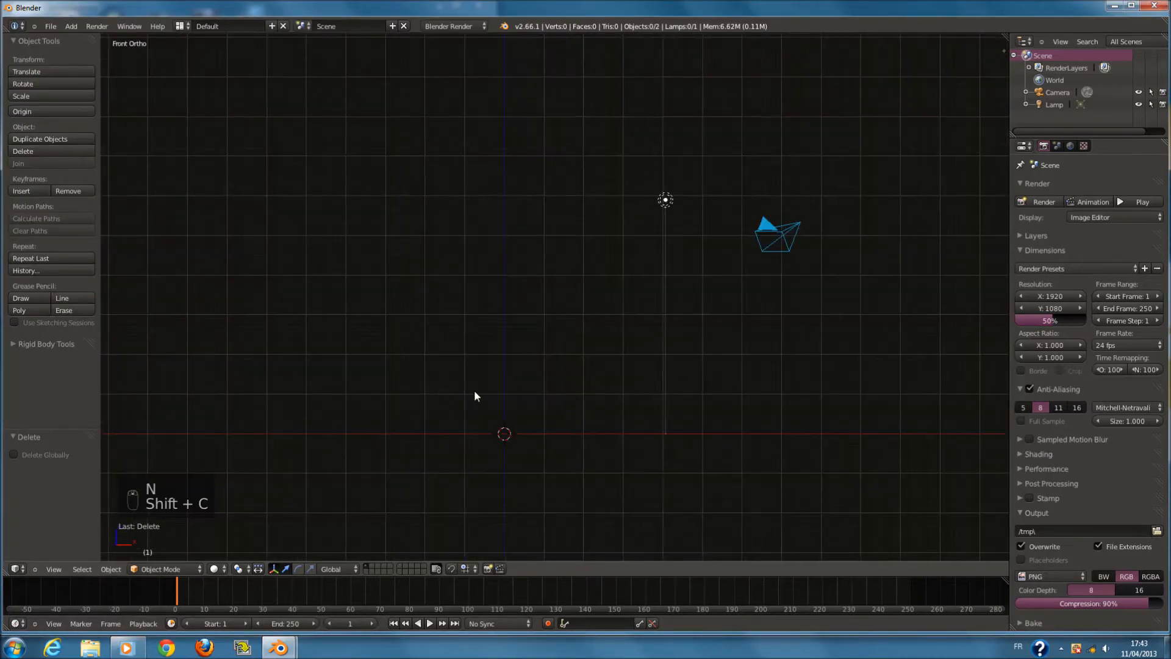
Add a UV sphere at the origin and rotate it 90° about the X axis
{"action": "key", "text": "shift+a"}
{"action": "mouse_move", "coordinate": [504, 371]}
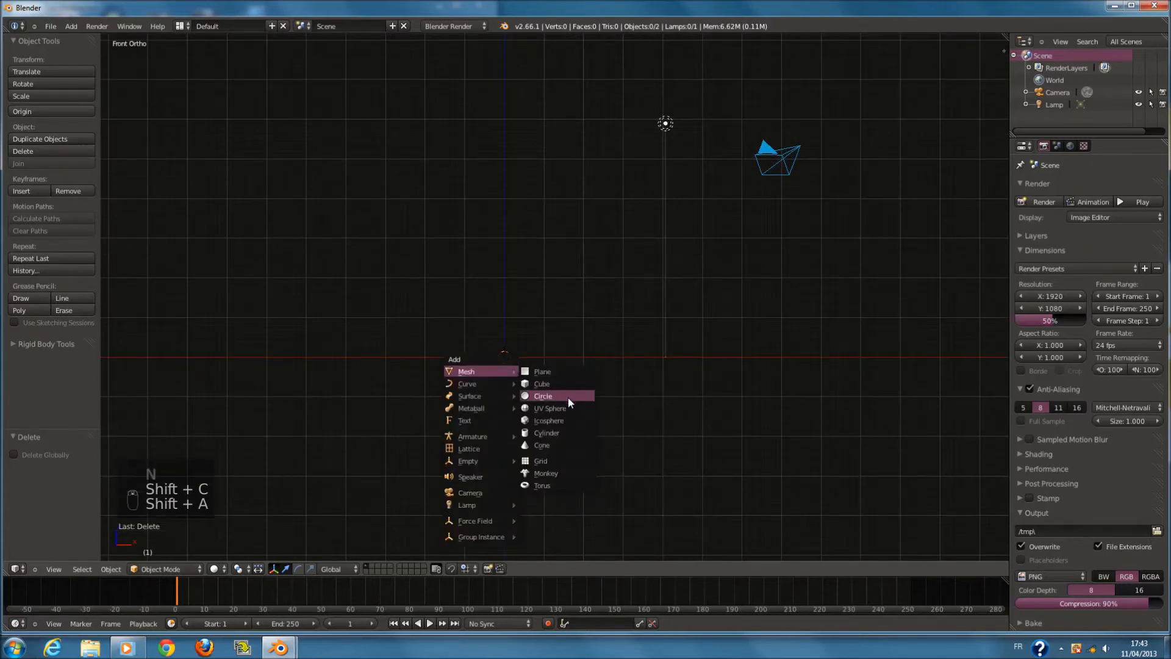
{"action": "left_click", "coordinate": [568, 407]}
{"action": "scroll", "coordinate": [561, 367], "scroll_direction": "up", "scroll_amount": 5}
{"action": "key", "text": "r"}
{"action": "key", "text": "x"}
{"action": "key", "text": "9"}
{"action": "key", "text": "0"}
{"action": "key", "text": "Return"}
Give the sphere a Subdivision Surface modifier at level 1 and shade it smooth
{"action": "key", "text": "KP_3"}
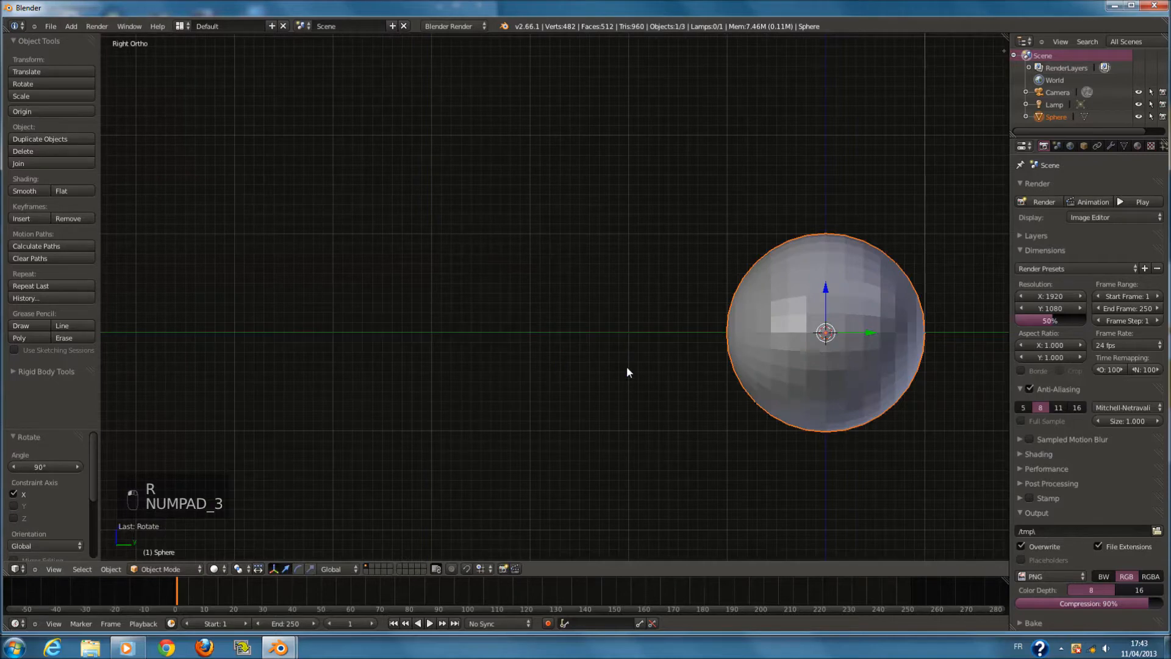
{"action": "key", "text": "KP_Decimal"}
{"action": "key", "text": "KP_1"}
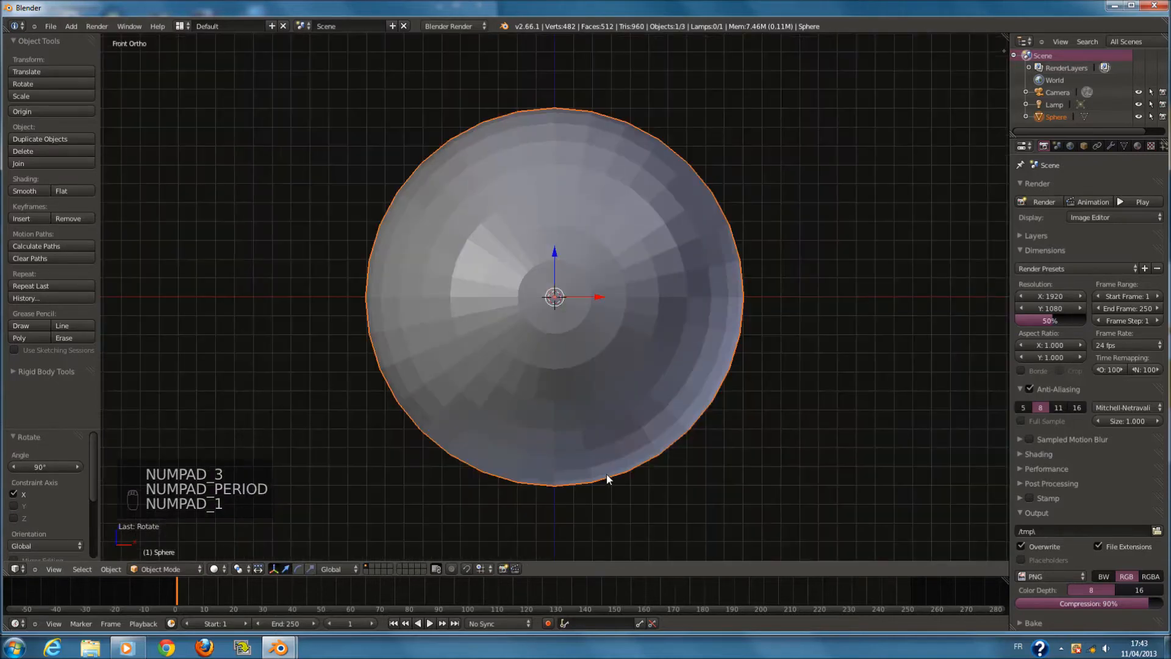
{"action": "key", "text": "Tab"}
{"action": "key", "text": "Tab"}
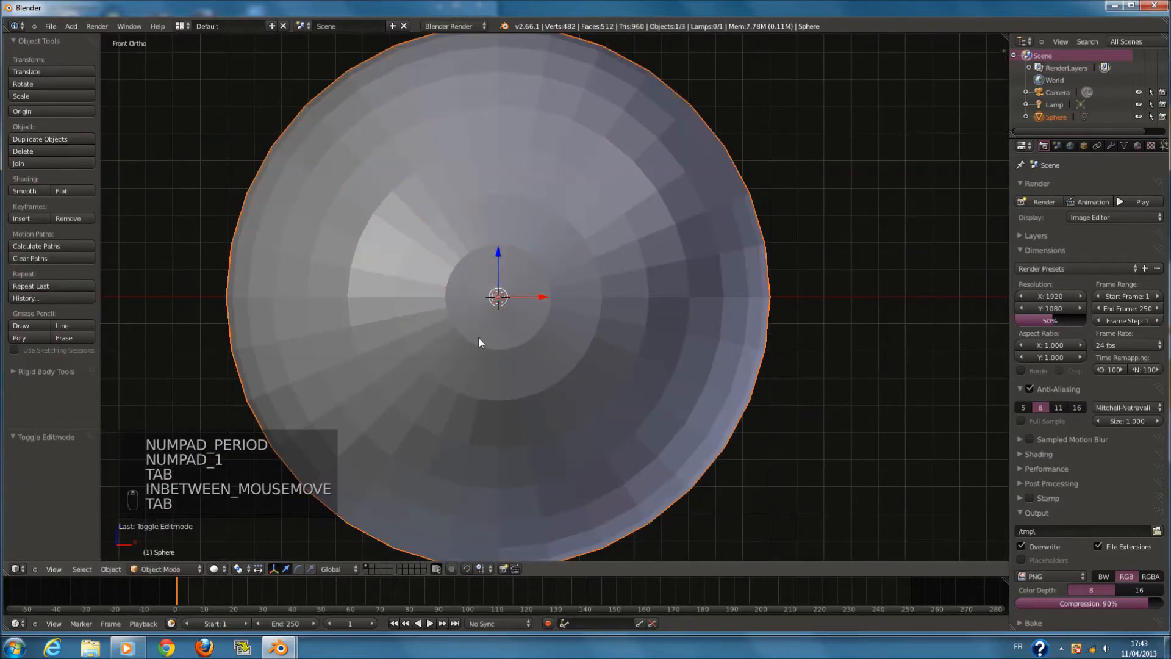
{"action": "key", "text": "ctrl+2"}
{"action": "key", "text": "ctrl+1"}
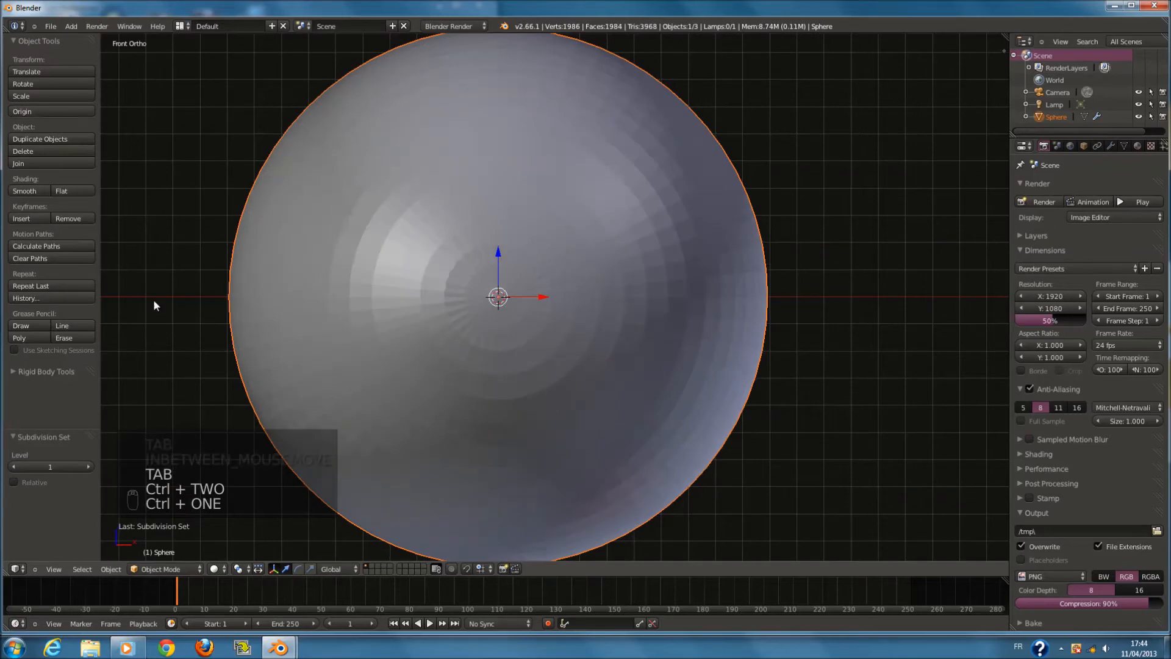
{"action": "left_click", "coordinate": [33, 190]}
In Edit Mode, select only the triangular faces around the sphere's front pole with circle select
{"action": "middle_click_drag", "start_coordinate": [774, 256], "coordinate": [737, 321]}
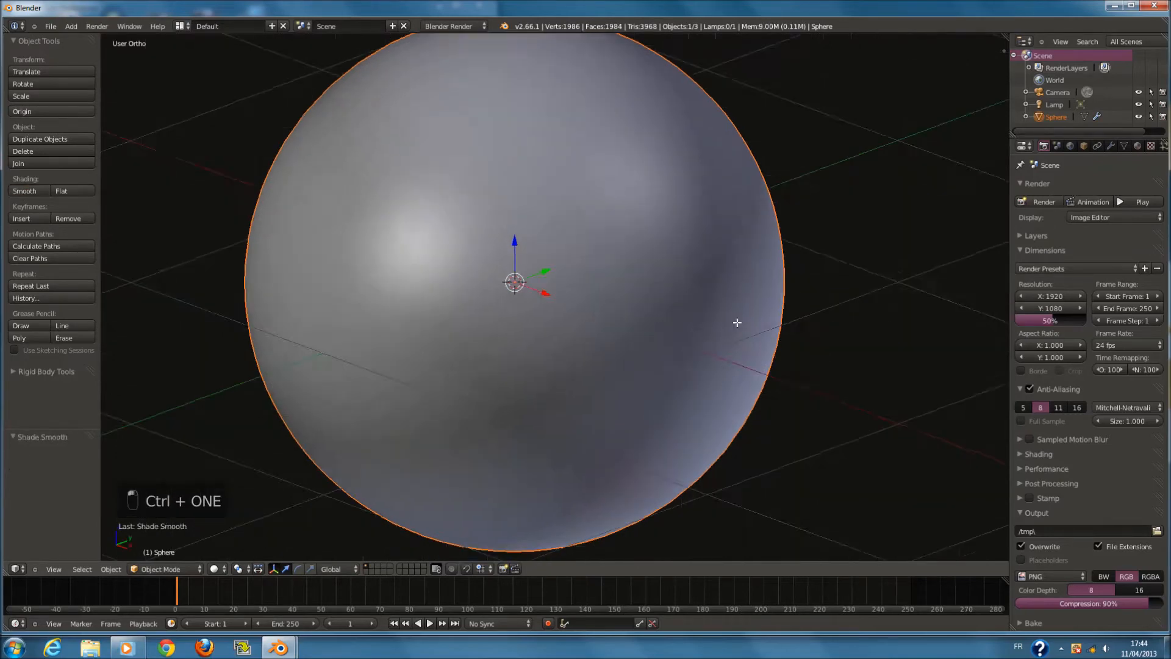
{"action": "key", "text": "Tab"}
{"action": "middle_click_drag", "start_coordinate": [641, 312], "coordinate": [718, 312], "text": "shift"}
{"action": "key", "text": "a"}
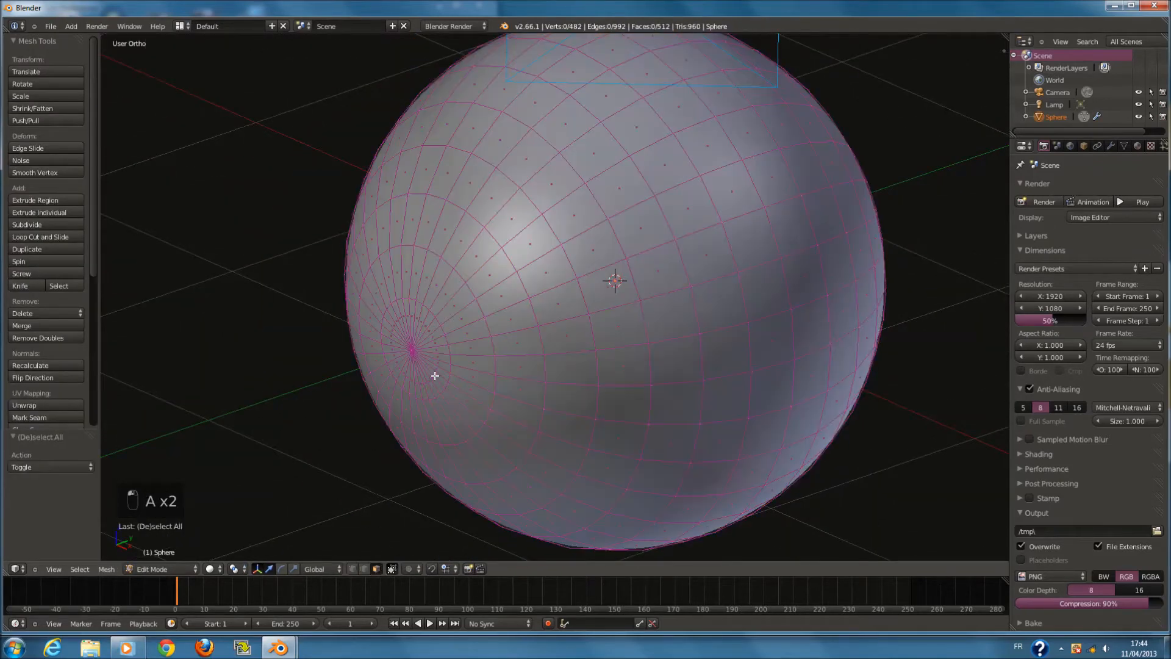
{"action": "middle_click_drag", "start_coordinate": [434, 375], "coordinate": [471, 353]}
{"action": "scroll", "coordinate": [470, 353], "scroll_direction": "up", "scroll_amount": 1}
{"action": "key", "text": "c"}
{"action": "left_click_drag", "start_coordinate": [454, 328], "coordinate": [458, 334]}
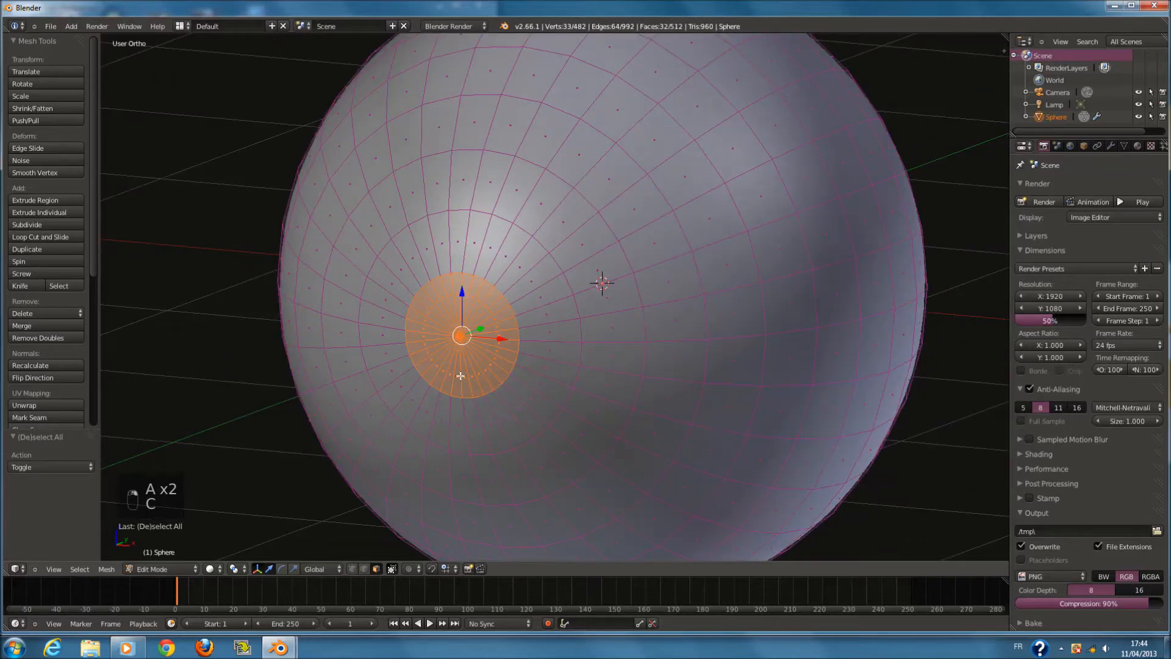
Set proportional editing to Connected while viewing the sphere as a wireframe from the right
{"action": "key", "text": "KP_3"}
{"action": "key", "text": "z"}
{"action": "left_click", "coordinate": [391, 568]}
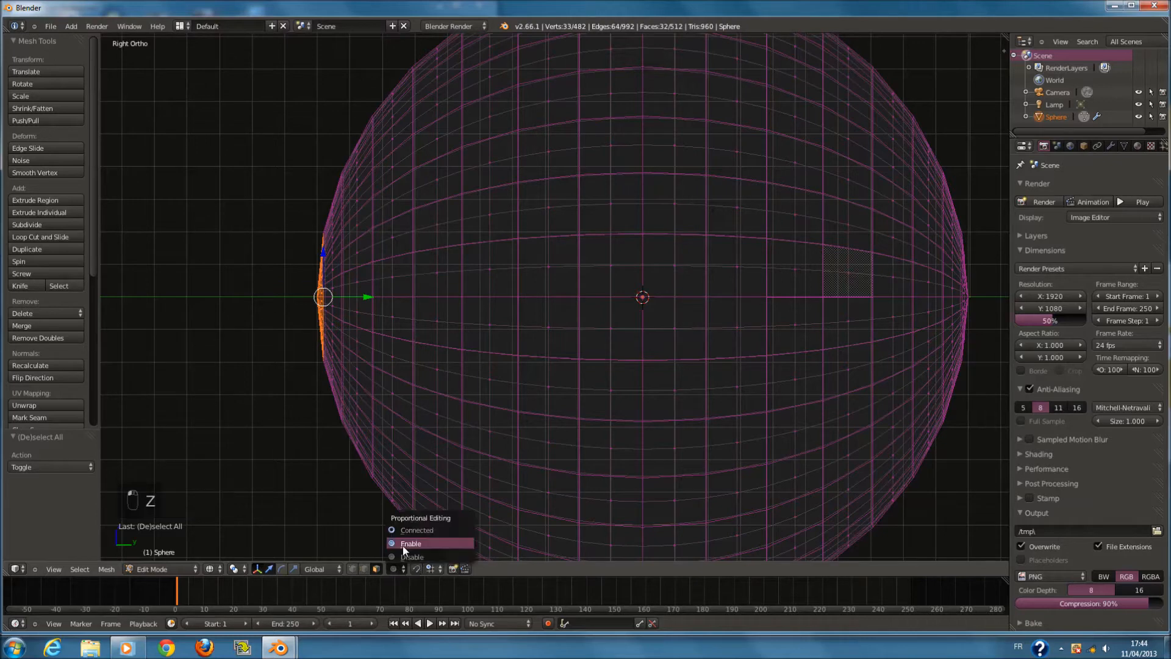
{"action": "left_click", "coordinate": [411, 530]}
{"action": "key", "text": "z"}
{"action": "key", "text": "z"}
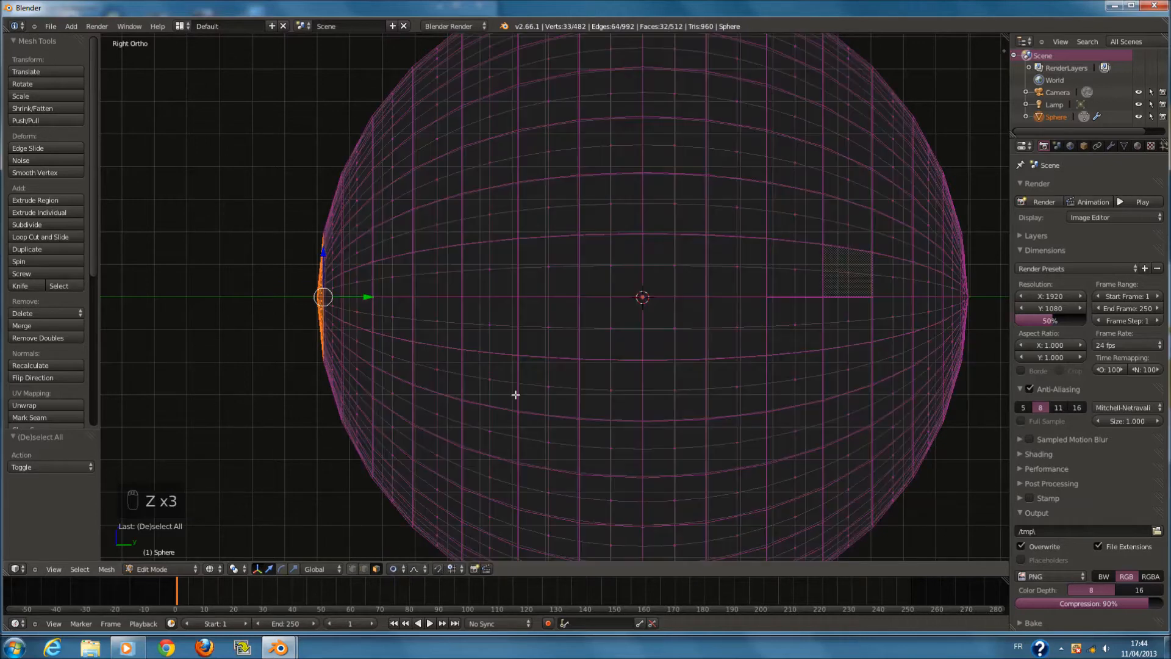
{"action": "scroll", "coordinate": [372, 297], "scroll_direction": "down", "scroll_amount": 4}
{"action": "scroll", "coordinate": [372, 297], "scroll_direction": "up", "scroll_amount": 4}
{"action": "key", "text": "s"}
{"action": "right_click", "coordinate": [385, 304]}
{"action": "key", "text": "s"}
{"action": "scroll", "coordinate": [384, 303], "scroll_direction": "up", "scroll_amount": 9}
{"action": "scroll", "coordinate": [385, 304], "scroll_direction": "down", "scroll_amount": 5}
{"action": "right_click", "coordinate": [384, 304]}
Push the selected pole faces about 0.286 along Y into the sphere with proportional falloff to form a hollow
{"action": "key", "text": "g"}
{"action": "scroll", "coordinate": [452, 321], "scroll_direction": "up", "scroll_amount": 2}
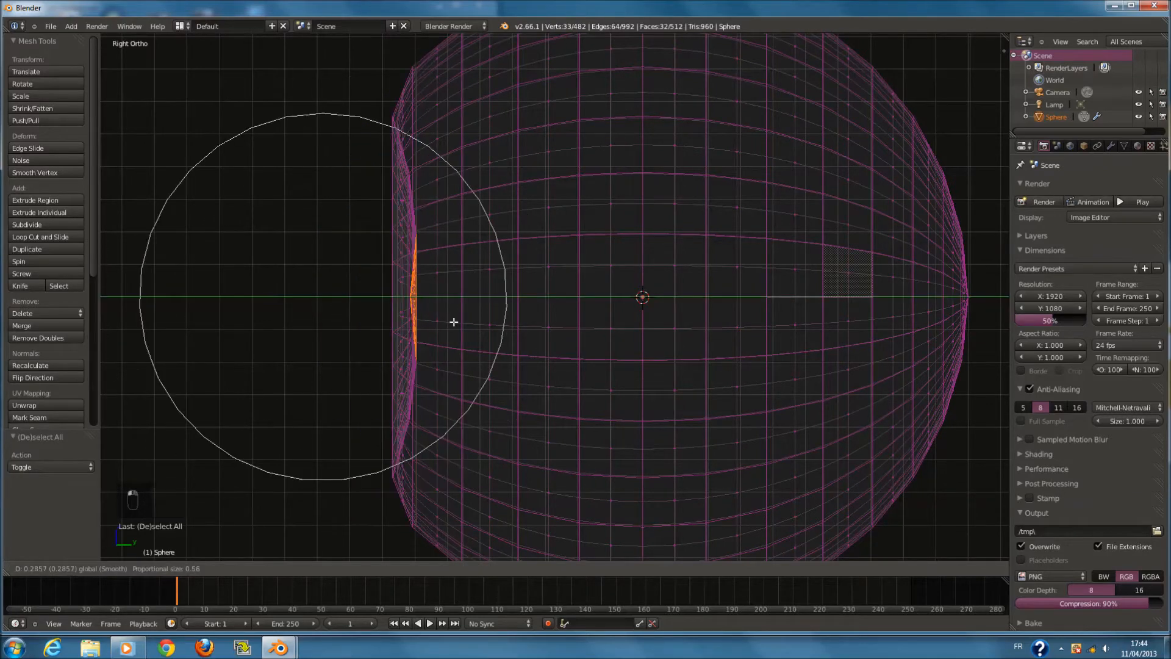
{"action": "scroll", "coordinate": [453, 321], "scroll_direction": "up", "scroll_amount": 3}
{"action": "left_click", "coordinate": [453, 322]}
{"action": "key", "text": "s"}
{"action": "scroll", "coordinate": [455, 325], "scroll_direction": "down", "scroll_amount": 5}
{"action": "right_click", "coordinate": [460, 330]}
{"action": "scroll", "coordinate": [464, 326], "scroll_direction": "down", "scroll_amount": 2}
{"action": "scroll", "coordinate": [475, 310], "scroll_direction": "up", "scroll_amount": 1}
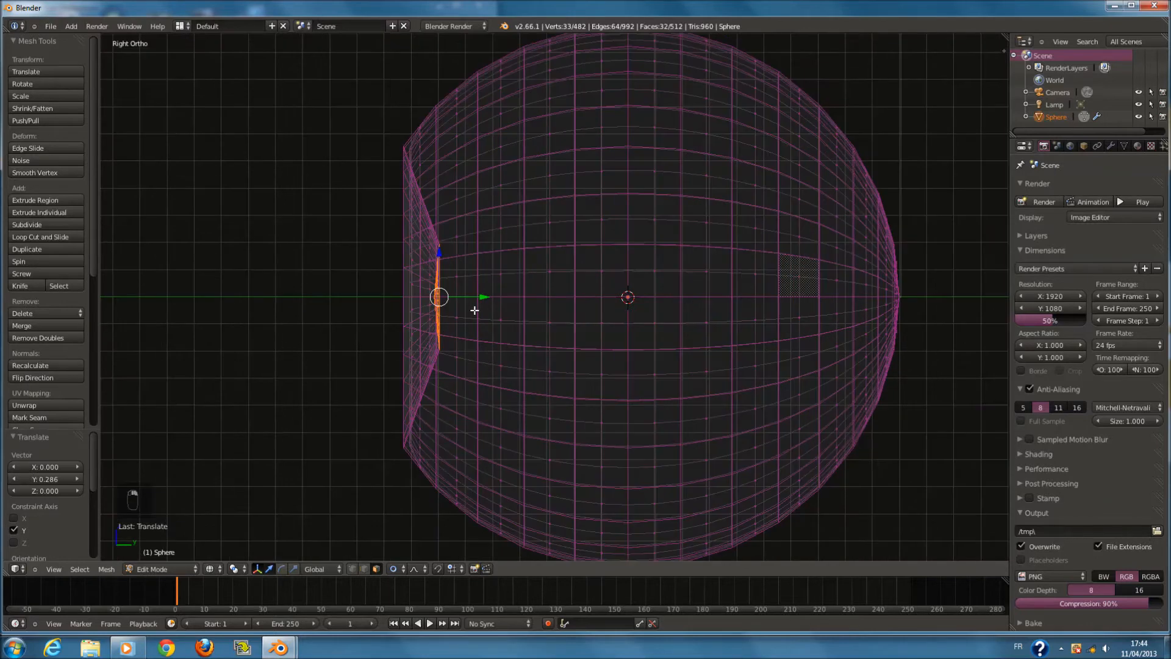
Return to solid shading and add a centred loop cut just outside the rim of the front hollow
{"action": "key", "text": "z"}
{"action": "mouse_move", "coordinate": [466, 310]}
{"action": "middle_mouse_down"}
{"action": "mouse_move", "coordinate": [473, 240]}
{"action": "mouse_move", "coordinate": [525, 240]}
{"action": "middle_mouse_up"}
{"action": "key", "text": "a"}
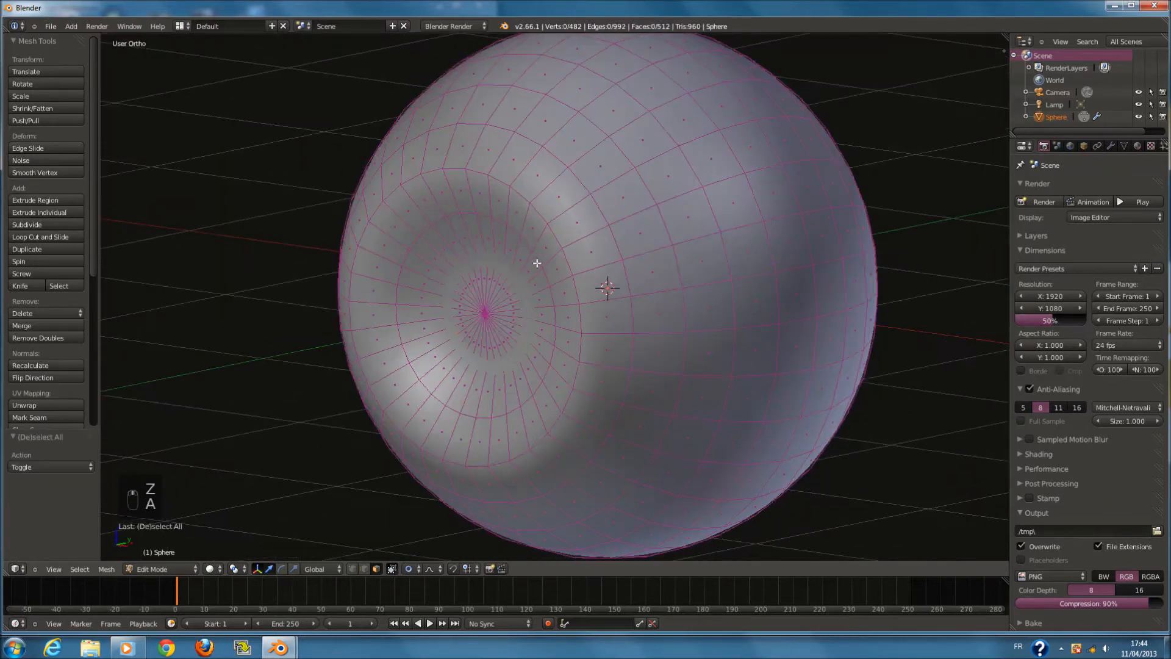
{"action": "key", "text": "ctrl+r"}
{"action": "double_click", "coordinate": [541, 192]}
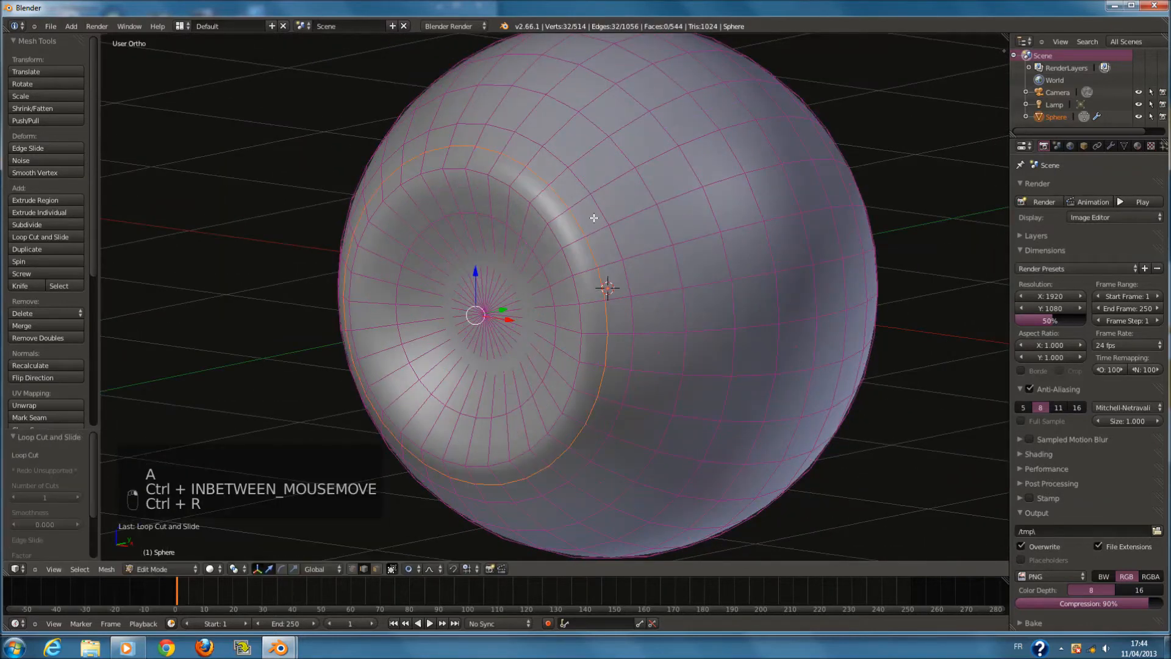
Shrink the new edge loop slightly with proportional falloff and check the hollow's shape in Object Mode
{"action": "middle_click_drag", "start_coordinate": [594, 217], "coordinate": [512, 243]}
{"action": "scroll", "coordinate": [513, 246], "scroll_direction": "up", "scroll_amount": 1}
{"action": "key", "text": "s"}
{"action": "scroll", "coordinate": [533, 309], "scroll_direction": "up", "scroll_amount": 1}
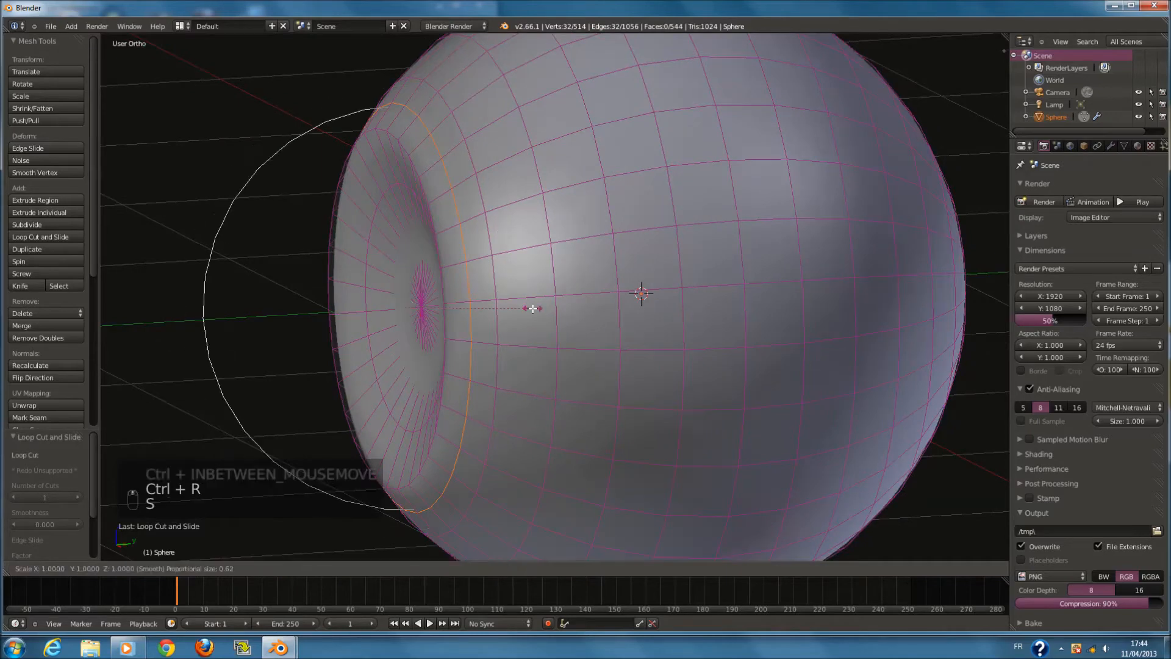
{"action": "scroll", "coordinate": [518, 305], "scroll_direction": "up", "scroll_amount": 2}
{"action": "left_click", "coordinate": [517, 304]}
{"action": "key", "text": "Tab"}
{"action": "middle_click_drag", "start_coordinate": [514, 305], "coordinate": [671, 328]}
{"action": "key", "text": "Tab"}
{"action": "key", "text": "KP_1"}
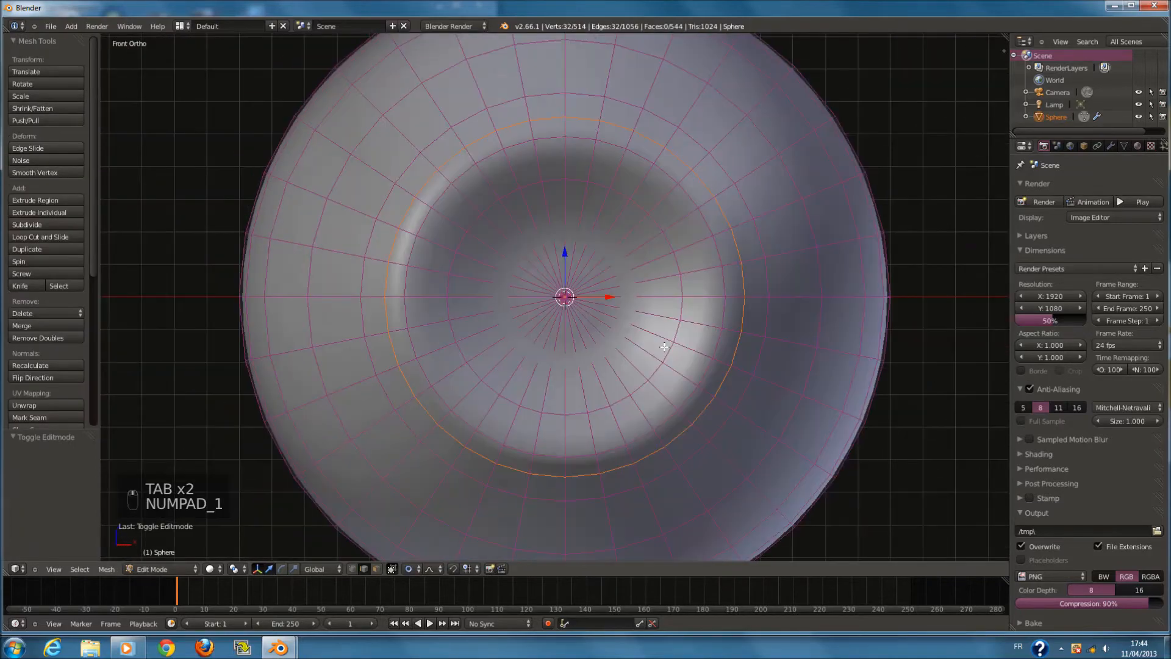
Select only the triangle fan at the centre of the front hollow and delete its faces
{"action": "key", "text": "a"}
{"action": "key", "text": "a"}
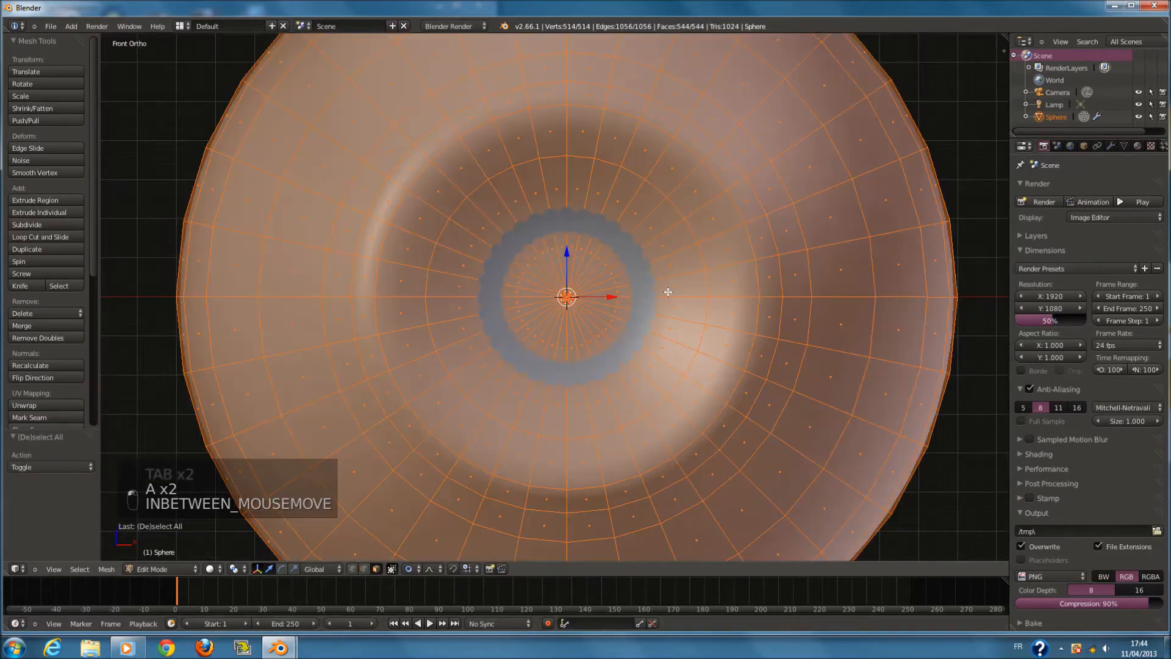
{"action": "middle_click_drag", "start_coordinate": [668, 295], "coordinate": [635, 302]}
{"action": "key", "text": "z"}
{"action": "key", "text": "KP_3"}
{"action": "key", "text": "KP_1"}
{"action": "key", "text": "z"}
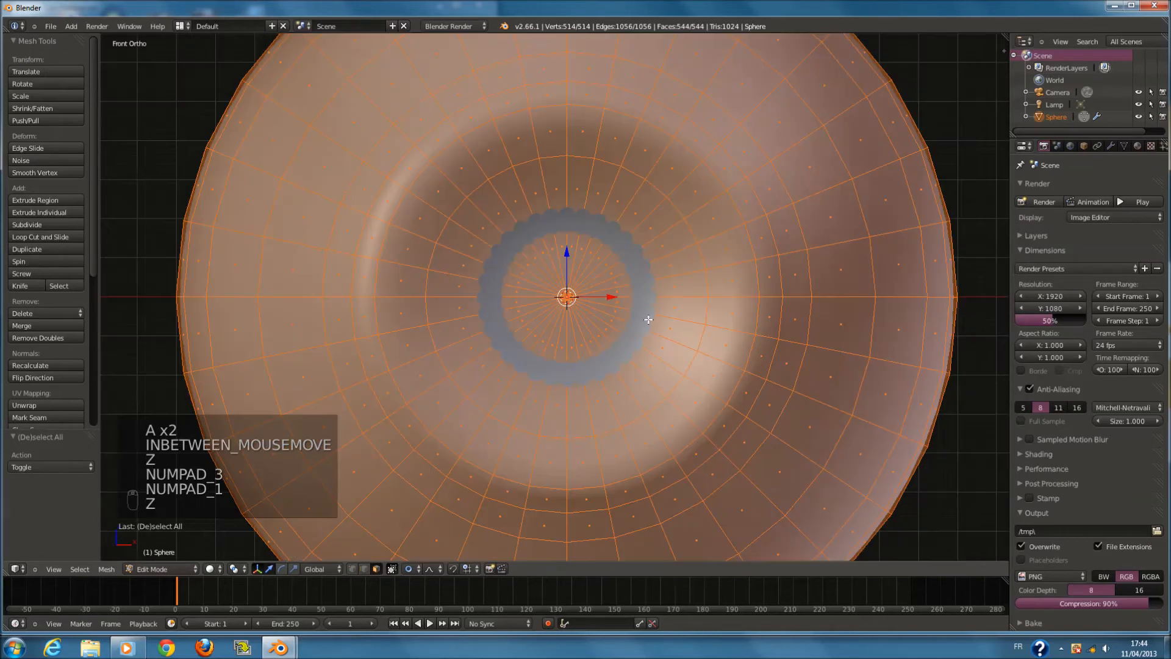
{"action": "scroll", "coordinate": [671, 311], "scroll_direction": "up", "scroll_amount": 6}
{"action": "key", "text": "a"}
{"action": "key", "text": "c"}
{"action": "scroll", "coordinate": [576, 277], "scroll_direction": "down", "scroll_amount": 8}
{"action": "left_click", "coordinate": [575, 278]}
{"action": "right_click", "coordinate": [577, 280]}
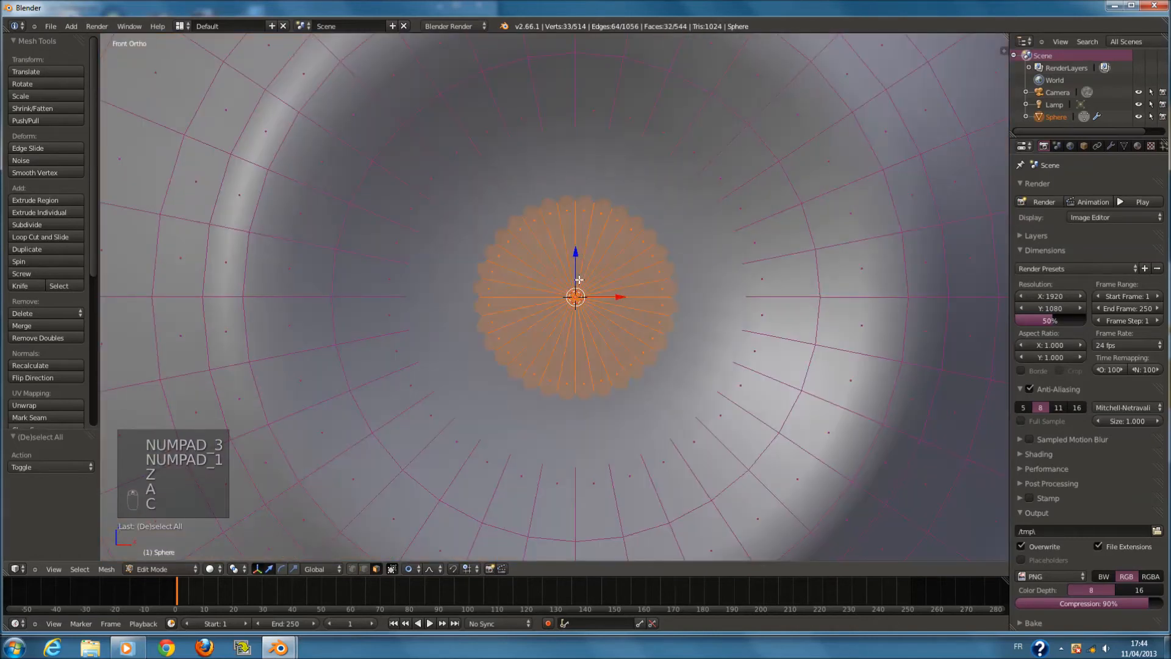
{"action": "key", "text": "x"}
{"action": "left_click", "coordinate": [583, 308]}
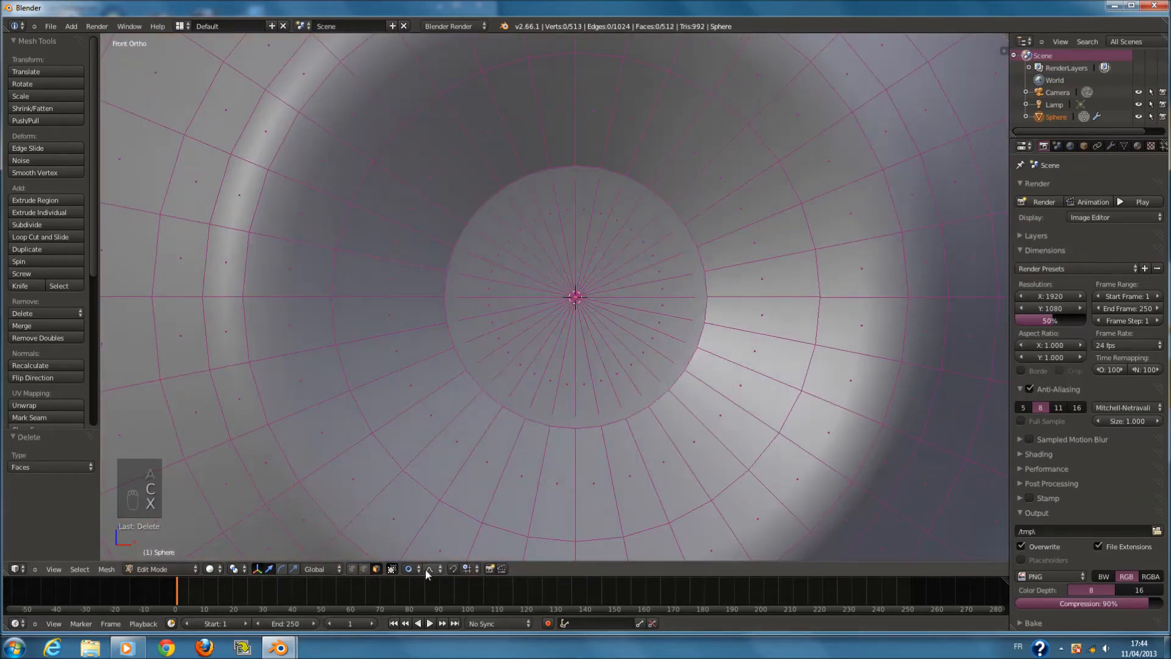
Select the edge loop around the central hole and fill it with a single face
{"action": "middle_click_drag", "start_coordinate": [522, 488], "coordinate": [635, 448]}
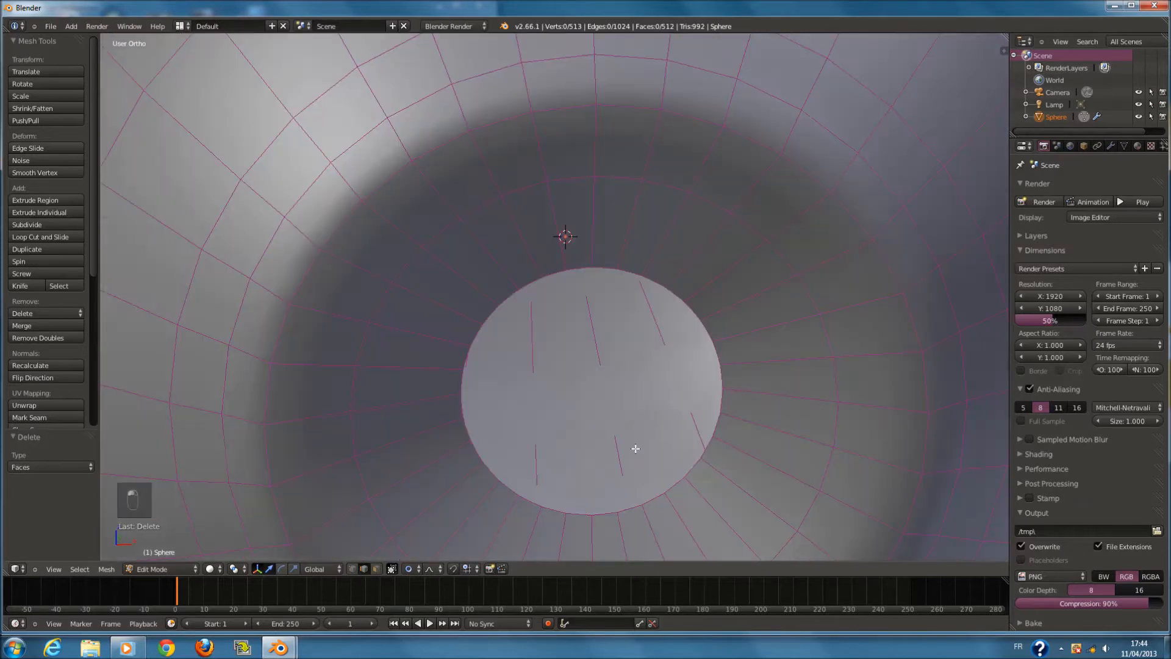
{"action": "right_click", "coordinate": [626, 510], "text": "alt"}
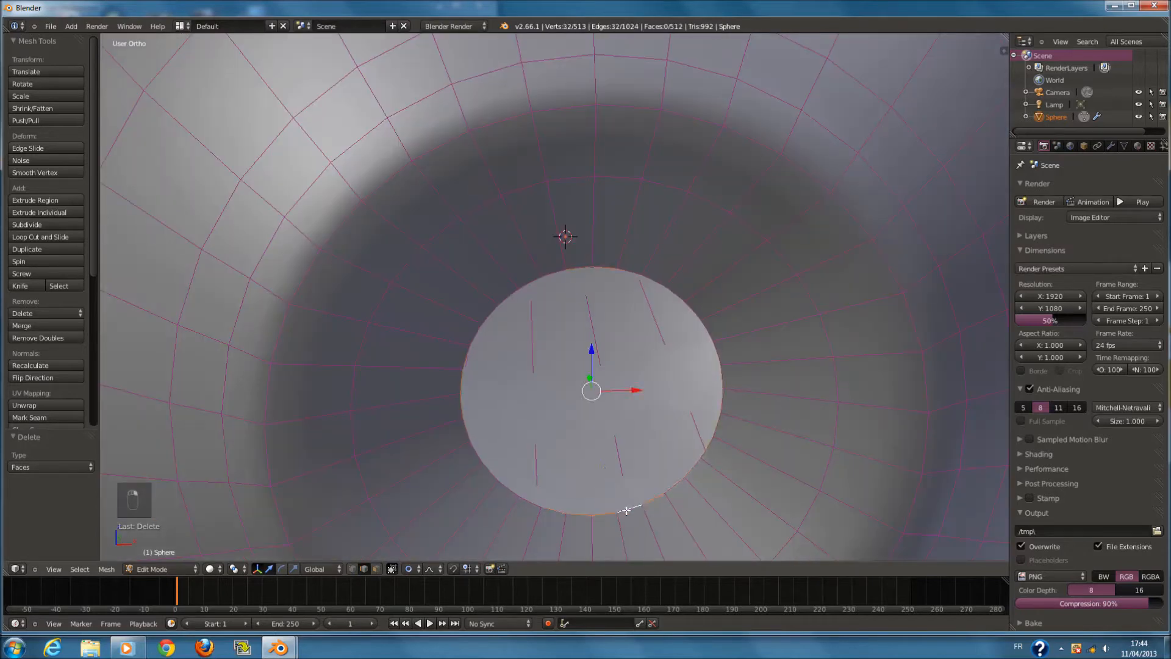
{"action": "key", "text": "f"}
{"action": "middle_click_drag", "start_coordinate": [698, 486], "coordinate": [650, 471]}
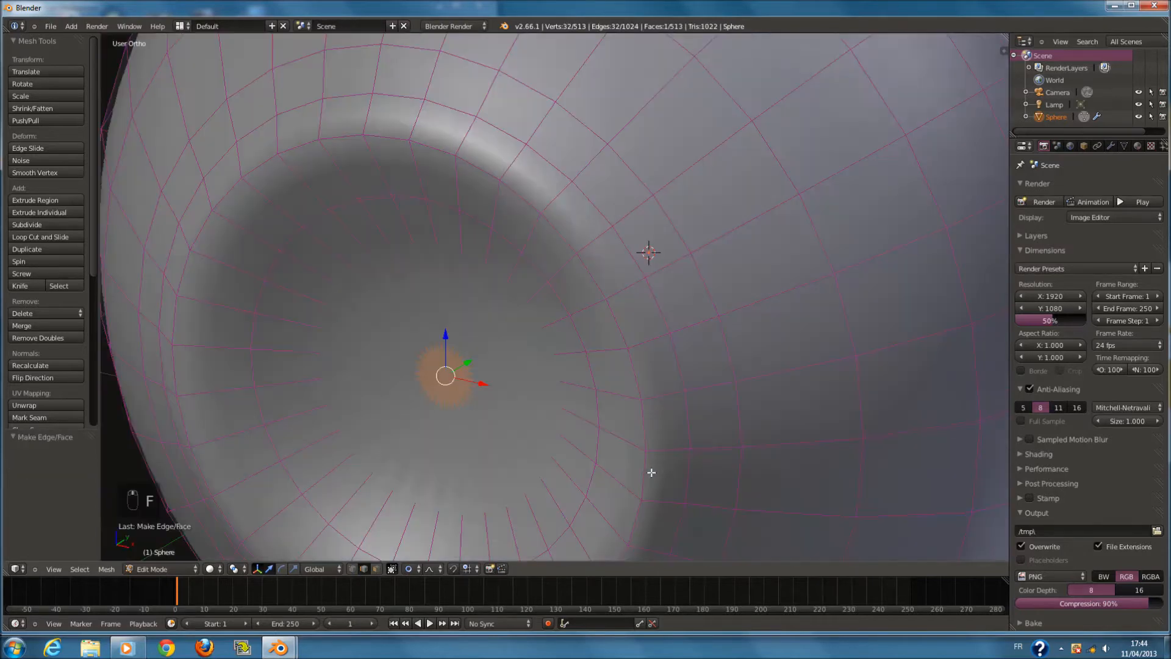
{"action": "key", "text": "Tab"}
{"action": "key", "text": "Tab"}
{"action": "middle_click_drag", "start_coordinate": [606, 439], "coordinate": [715, 443]}
{"action": "key", "text": "z"}
{"action": "key", "text": "z"}
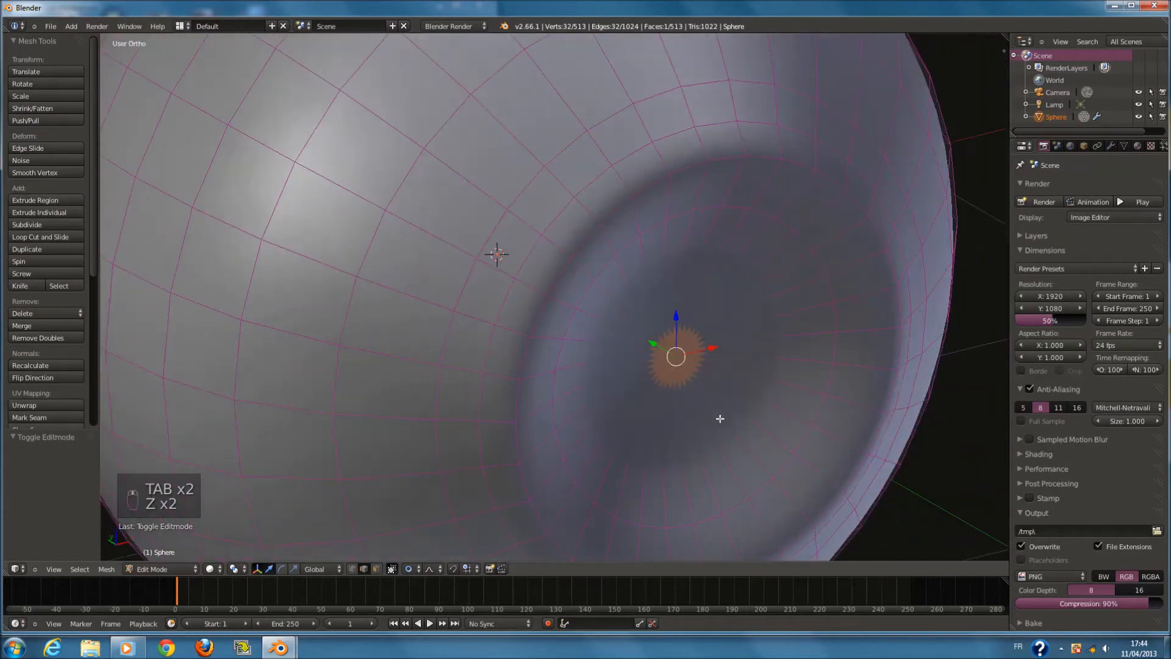
Extrude the new centre face, undo only its displacement, and disable proportional editing
{"action": "key", "text": "e"}
{"action": "left_click", "coordinate": [626, 326]}
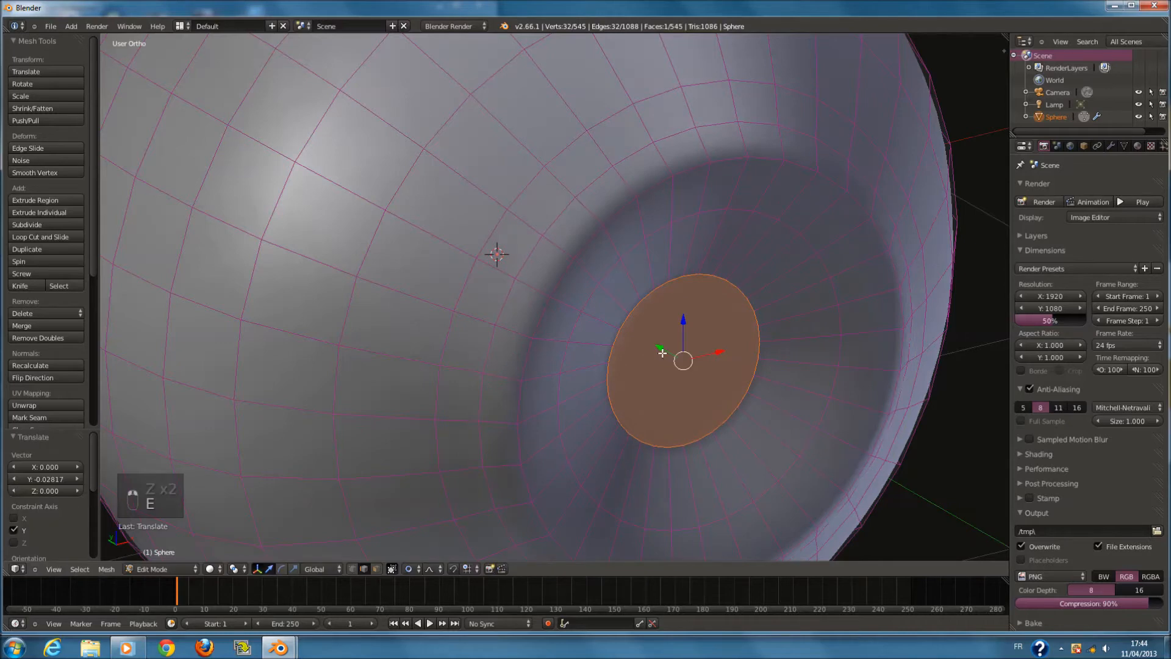
{"action": "key", "text": "ctrl+z"}
{"action": "left_click", "coordinate": [410, 568]}
{"action": "left_click", "coordinate": [427, 559]}
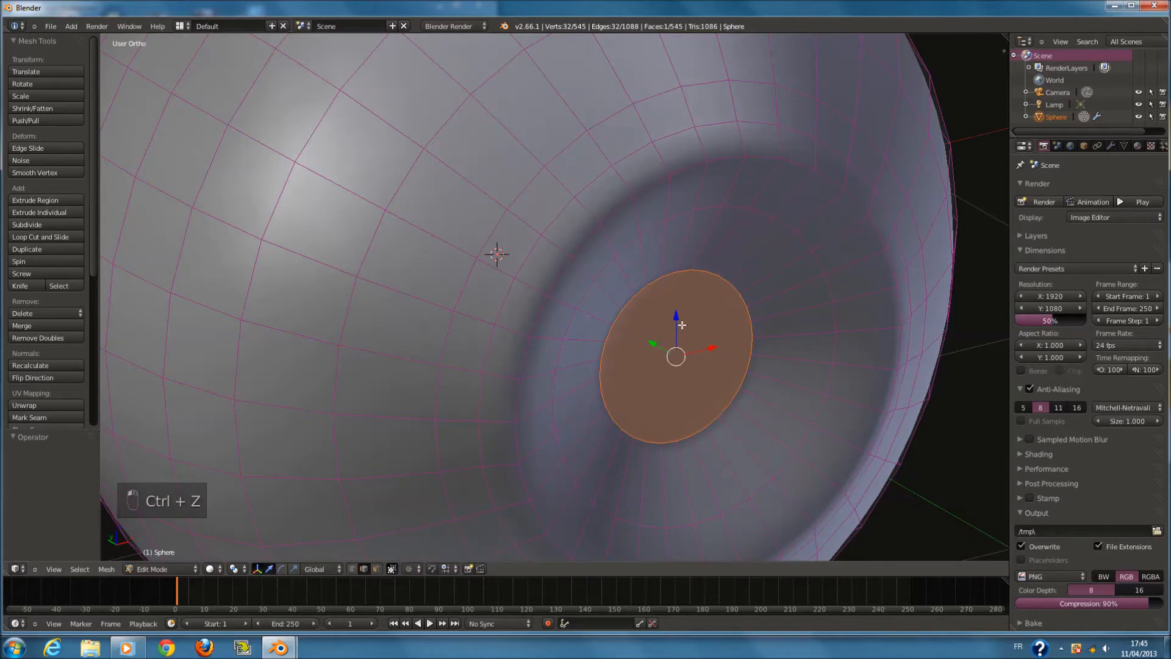
Scale the extruded centre face to about 0.74 and shift it about -0.04 along Y
{"action": "key", "text": "s"}
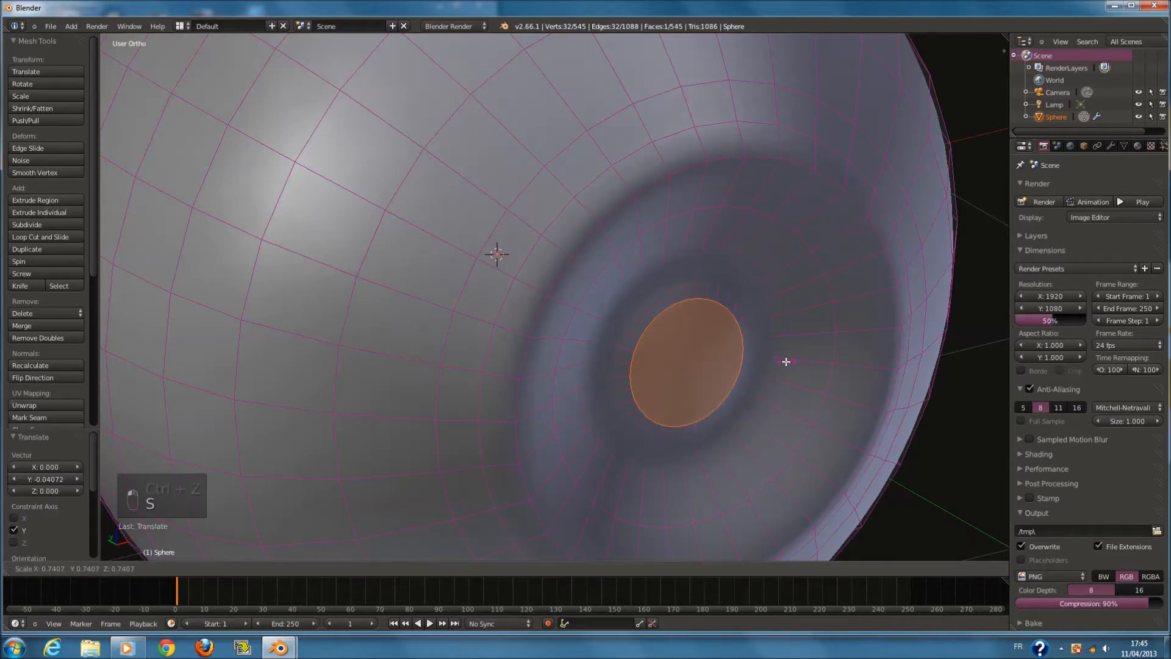
{"action": "left_click", "coordinate": [783, 361]}
{"action": "left_click_drag", "start_coordinate": [665, 352], "coordinate": [653, 346]}
Inspect the front hollow in Object Mode and Edit Mode from the front, right and angled views
{"action": "key", "text": "Tab"}
{"action": "middle_click_drag", "start_coordinate": [859, 389], "coordinate": [744, 363]}
{"action": "key", "text": "Tab"}
{"action": "key", "text": "Tab"}
{"action": "key", "text": "KP_1"}
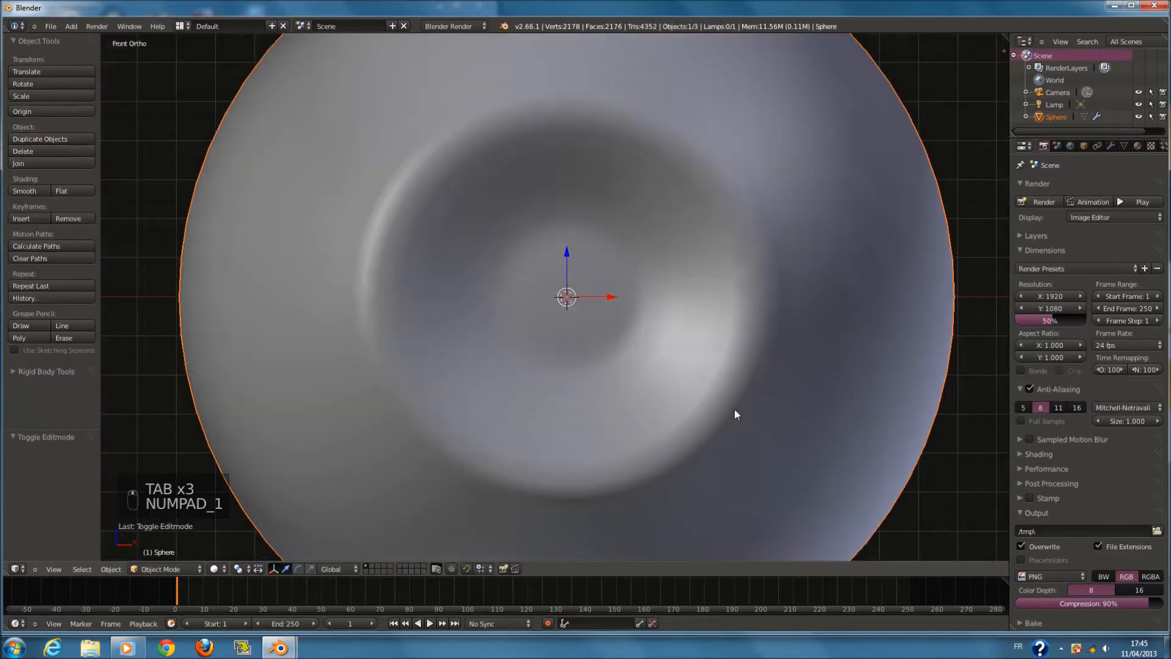
{"action": "key", "text": "z"}
{"action": "key", "text": "Tab"}
{"action": "key", "text": "z"}
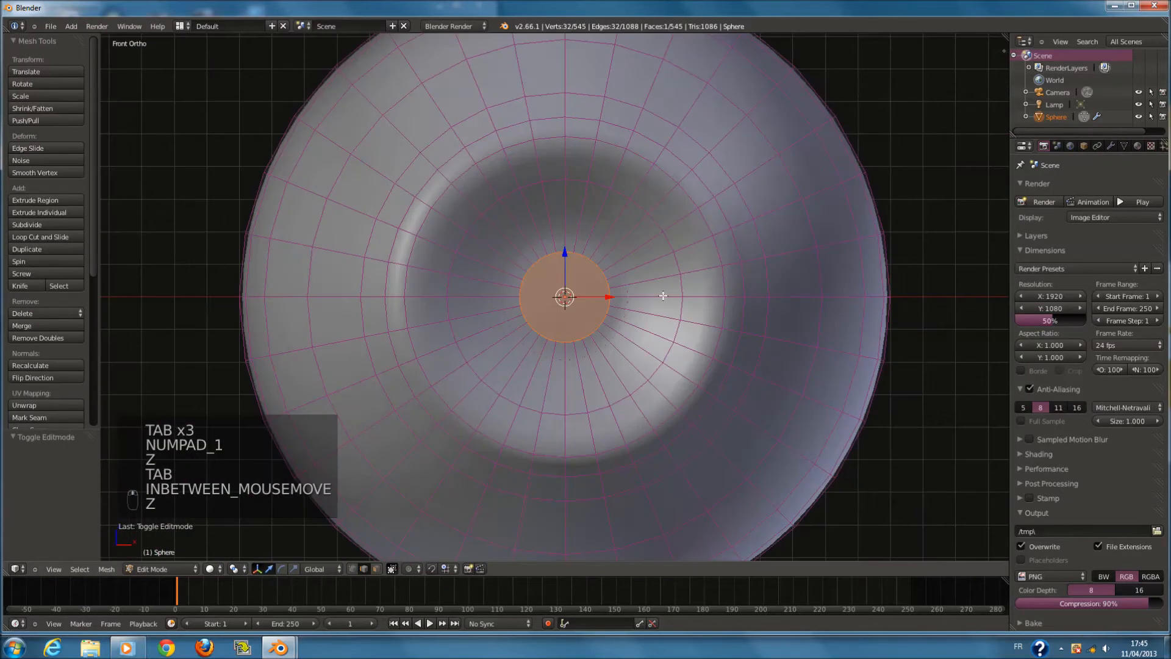
{"action": "key", "text": "Tab"}
{"action": "scroll", "coordinate": [638, 339], "scroll_direction": "down", "scroll_amount": 3}
{"action": "middle_click_drag", "start_coordinate": [639, 339], "coordinate": [569, 340]}
{"action": "key", "text": "KP_3"}
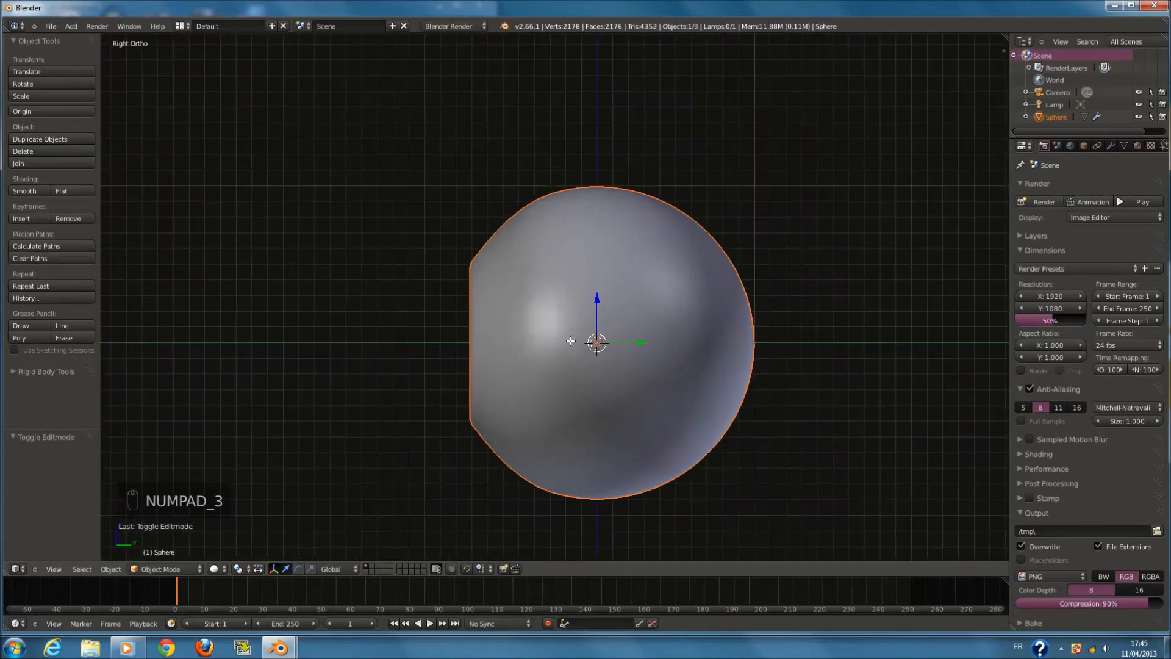
{"action": "key", "text": "Tab"}
{"action": "key", "text": "z"}
{"action": "middle_click_drag", "start_coordinate": [646, 324], "coordinate": [358, 574]}
{"action": "key", "text": "z"}
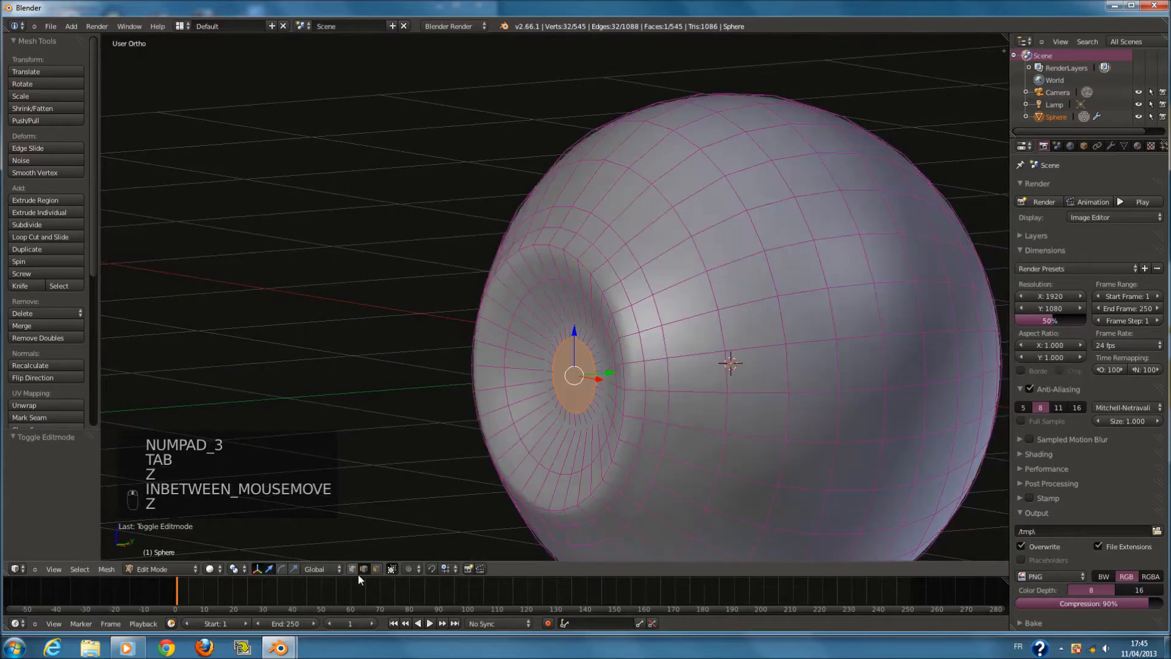
Switch to face selection and circle-select the central face with the ring of faces around it
{"action": "middle_click_drag", "start_coordinate": [548, 450], "coordinate": [719, 410]}
{"action": "key", "text": "KP_1"}
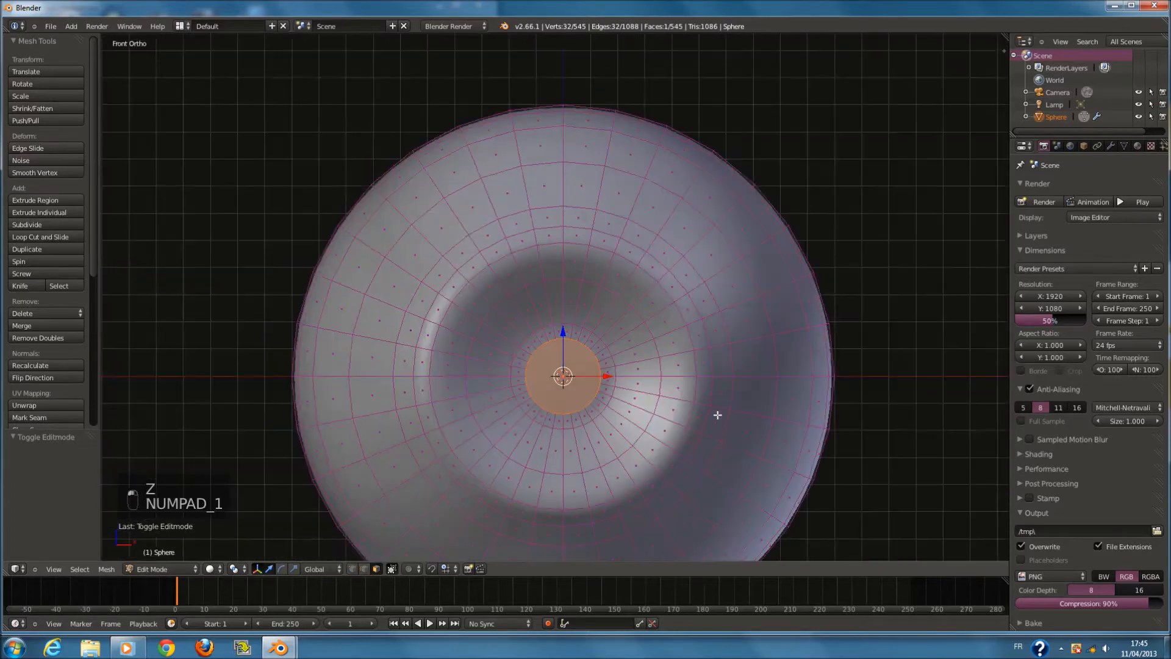
{"action": "key", "text": "c"}
{"action": "left_click", "coordinate": [569, 378]}
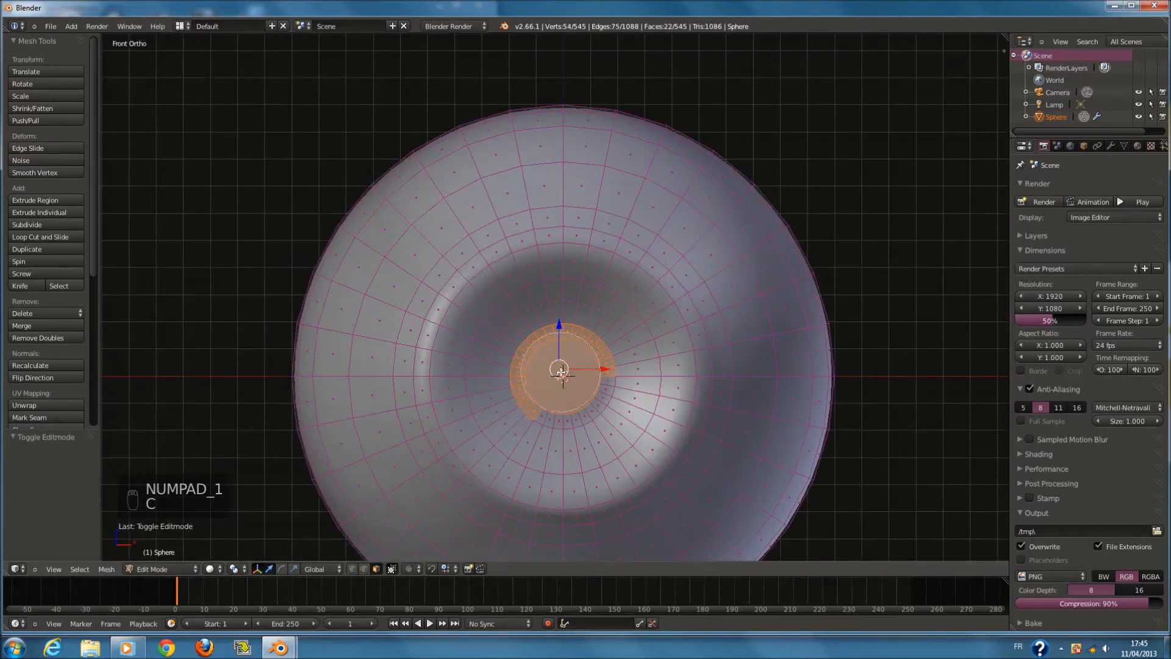
{"action": "key", "text": "c"}
{"action": "key", "text": "KP_3"}
{"action": "key", "text": "z"}
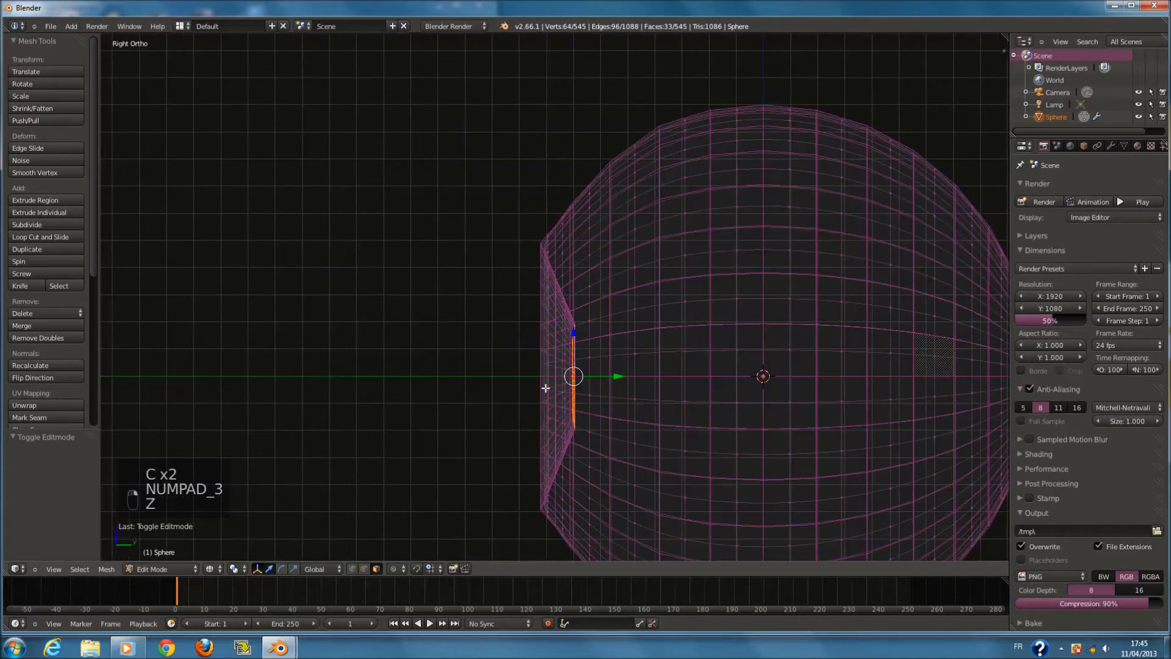
Set proportional editing to Connected and scale the selected centre faces to 0.59
{"action": "left_click", "coordinate": [416, 568]}
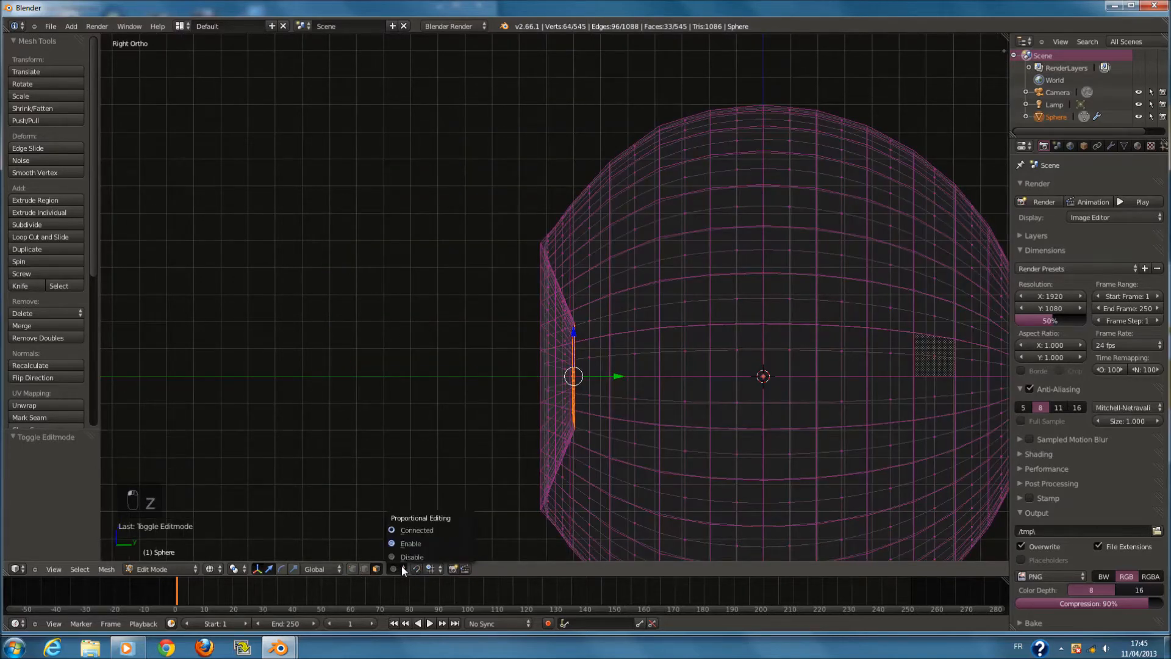
{"action": "left_click", "coordinate": [419, 529]}
{"action": "key", "text": "s"}
{"action": "scroll", "coordinate": [628, 405], "scroll_direction": "up", "scroll_amount": 3}
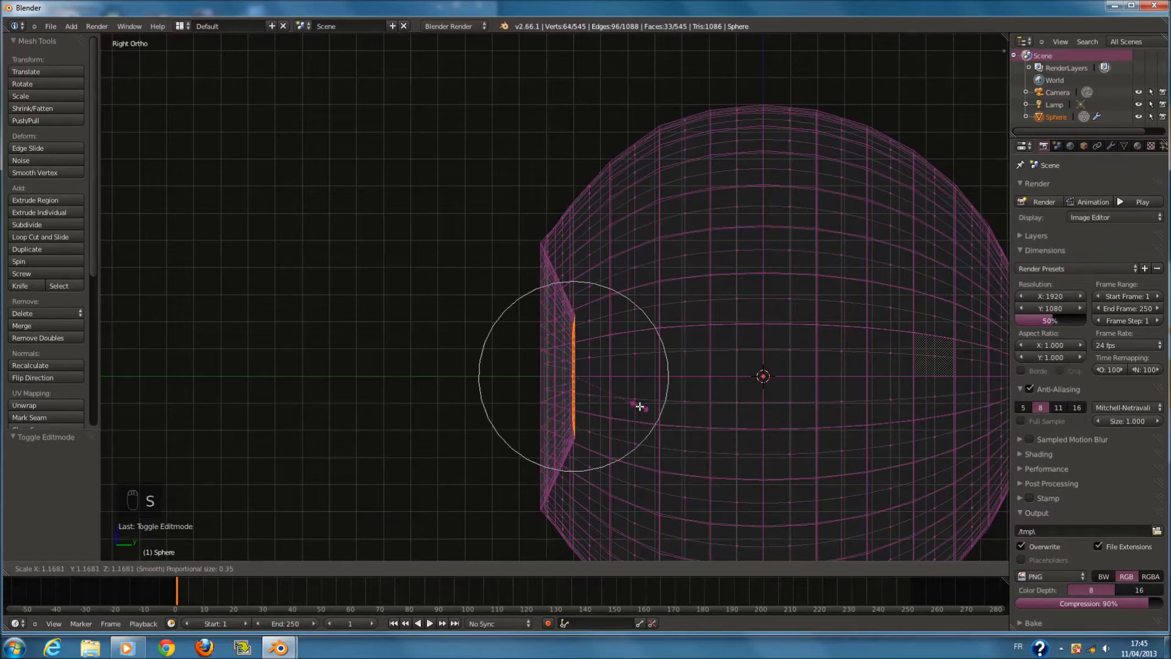
{"action": "scroll", "coordinate": [606, 393], "scroll_direction": "up", "scroll_amount": 4}
{"action": "scroll", "coordinate": [605, 393], "scroll_direction": "up", "scroll_amount": 3}
{"action": "left_click", "coordinate": [606, 393]}
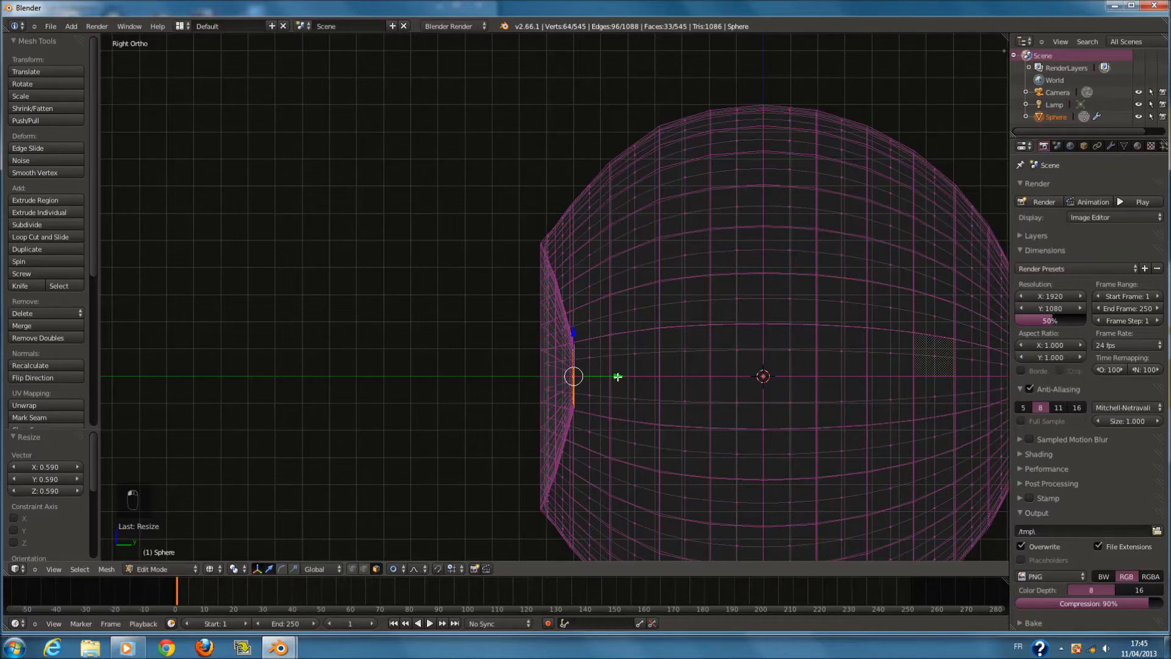
Scale the selected centre faces up by 1.702 with a wider proportional falloff
{"action": "key", "text": "s"}
{"action": "scroll", "coordinate": [638, 406], "scroll_direction": "down", "scroll_amount": 6}
{"action": "left_click", "coordinate": [640, 409]}
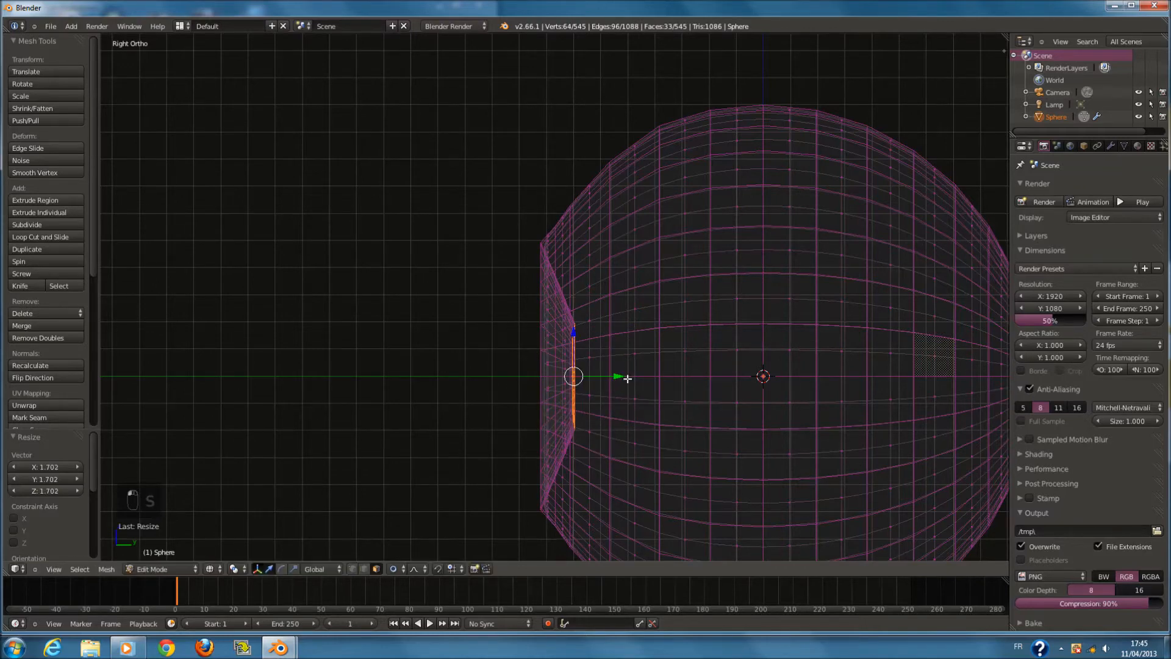
Try moving the selected centre faces along Y and undo the move
{"action": "left_click_drag", "start_coordinate": [621, 376], "coordinate": [587, 377]}
{"action": "key", "text": "ctrl+z"}
{"action": "key", "text": "ctrl+z"}
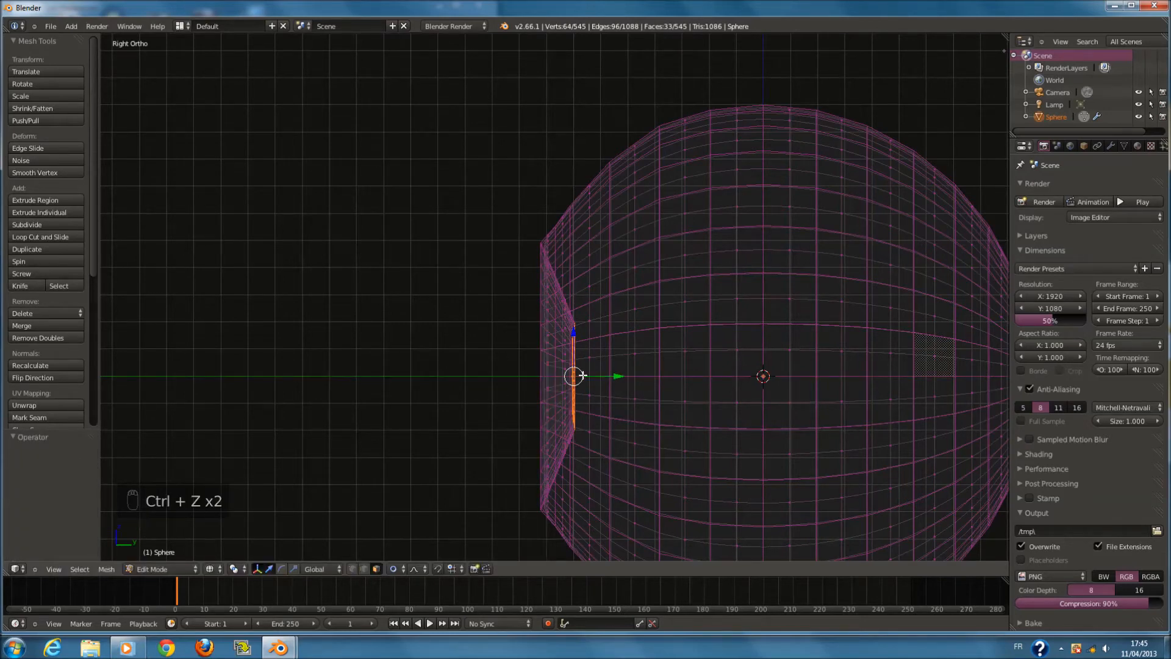
Circle-select all faces of the front hollow and pull them slightly outward along Y with connected proportional falloff
{"action": "key", "text": "KP_1"}
{"action": "key", "text": "c"}
{"action": "key", "text": "z"}
{"action": "key", "text": "c"}
{"action": "scroll", "coordinate": [581, 361], "scroll_direction": "down", "scroll_amount": 5}
{"action": "left_click", "coordinate": [582, 362]}
{"action": "right_click", "coordinate": [560, 378]}
{"action": "key", "text": "KP_3"}
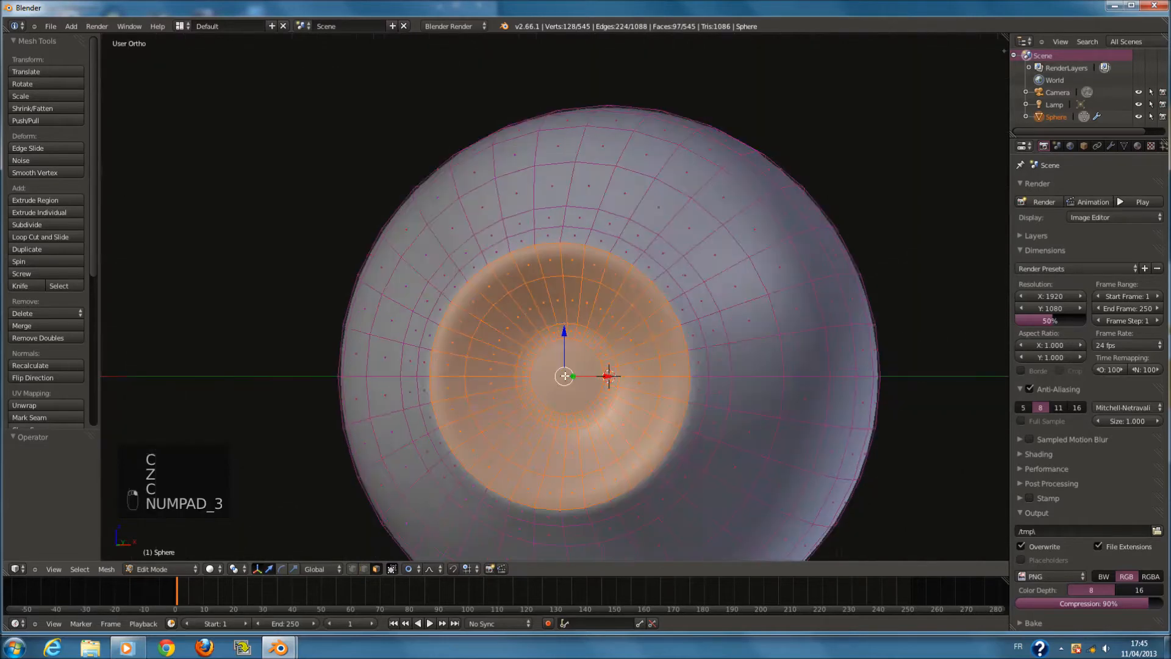
{"action": "key", "text": "z"}
{"action": "left_click_drag", "start_coordinate": [608, 373], "coordinate": [586, 379]}
{"action": "scroll", "coordinate": [587, 379], "scroll_direction": "down", "scroll_amount": 5}
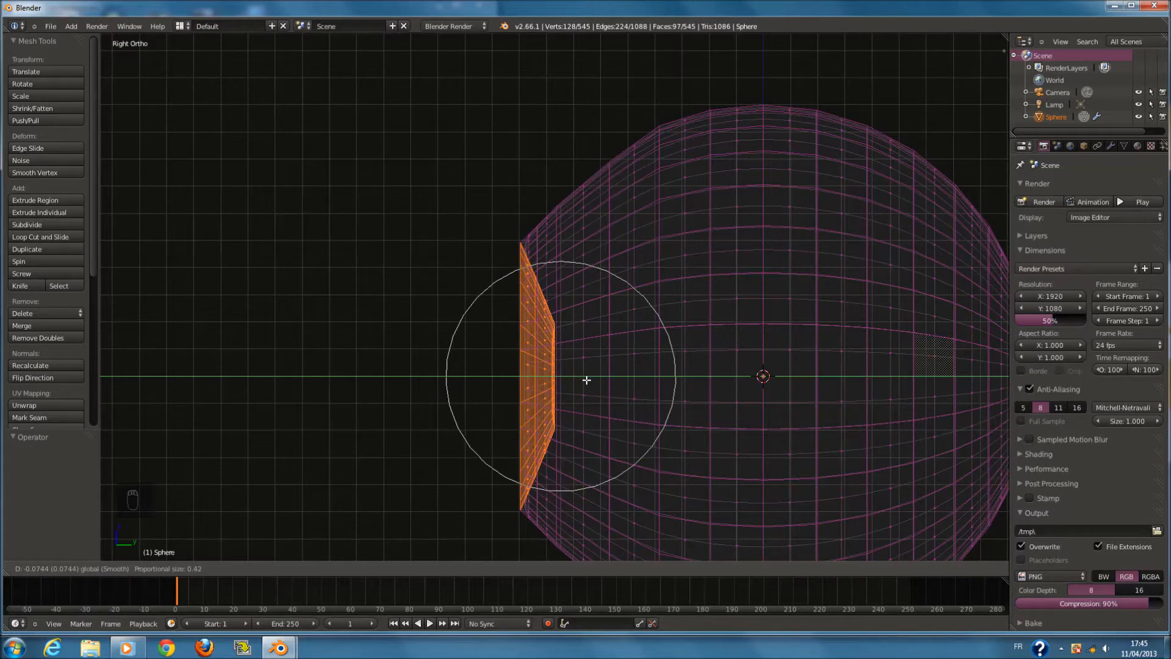
{"action": "left_click_drag", "start_coordinate": [586, 380], "coordinate": [579, 376]}
{"action": "scroll", "coordinate": [576, 382], "scroll_direction": "down", "scroll_amount": 2}
Select only the central face and its surrounding ring, and move them slightly outward along Y with proportional falloff
{"action": "key", "text": "z"}
{"action": "middle_click_drag", "start_coordinate": [580, 377], "coordinate": [574, 391]}
{"action": "key", "text": "a"}
{"action": "key", "text": "c"}
{"action": "scroll", "coordinate": [564, 391], "scroll_direction": "up", "scroll_amount": 4}
{"action": "left_click", "coordinate": [560, 391]}
{"action": "right_click", "coordinate": [558, 392]}
{"action": "middle_click_drag", "start_coordinate": [561, 393], "coordinate": [544, 411]}
{"action": "key", "text": "g"}
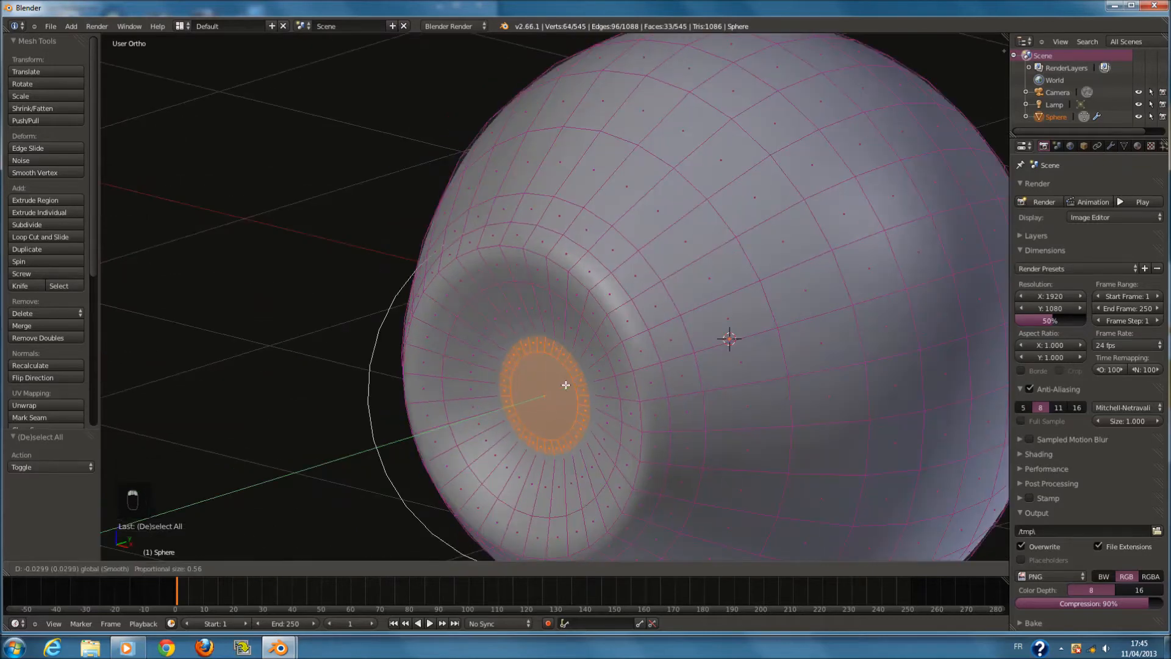
{"action": "key", "text": "y"}
{"action": "left_click", "coordinate": [549, 386]}
Check the hollow in Object Mode and push the selected centre faces about 0.044 inward along Y
{"action": "middle_click_drag", "start_coordinate": [552, 388], "coordinate": [688, 402]}
{"action": "scroll", "coordinate": [646, 402], "scroll_direction": "down", "scroll_amount": 3}
{"action": "key", "text": "Tab"}
{"action": "key", "text": "Tab"}
{"action": "scroll", "coordinate": [638, 379], "scroll_direction": "up", "scroll_amount": 1}
{"action": "middle_click_drag", "start_coordinate": [583, 407], "coordinate": [522, 375]}
{"action": "key", "text": "Tab"}
{"action": "key", "text": "Tab"}
{"action": "scroll", "coordinate": [523, 374], "scroll_direction": "up", "scroll_amount": 2}
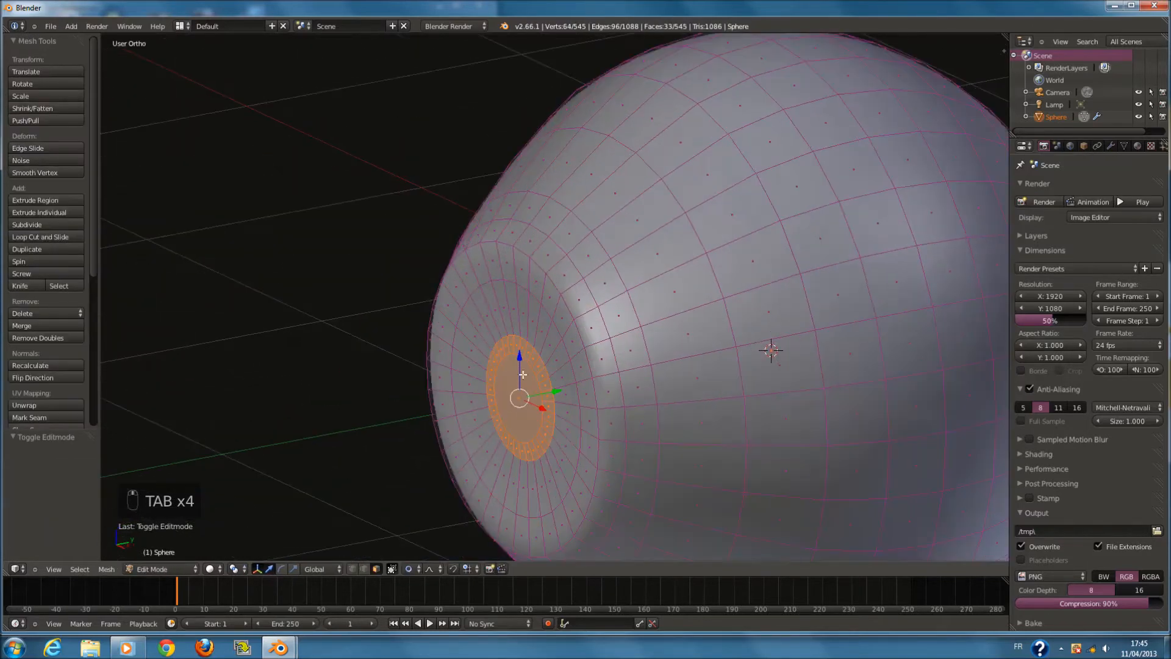
{"action": "left_click_drag", "start_coordinate": [549, 389], "coordinate": [562, 386]}
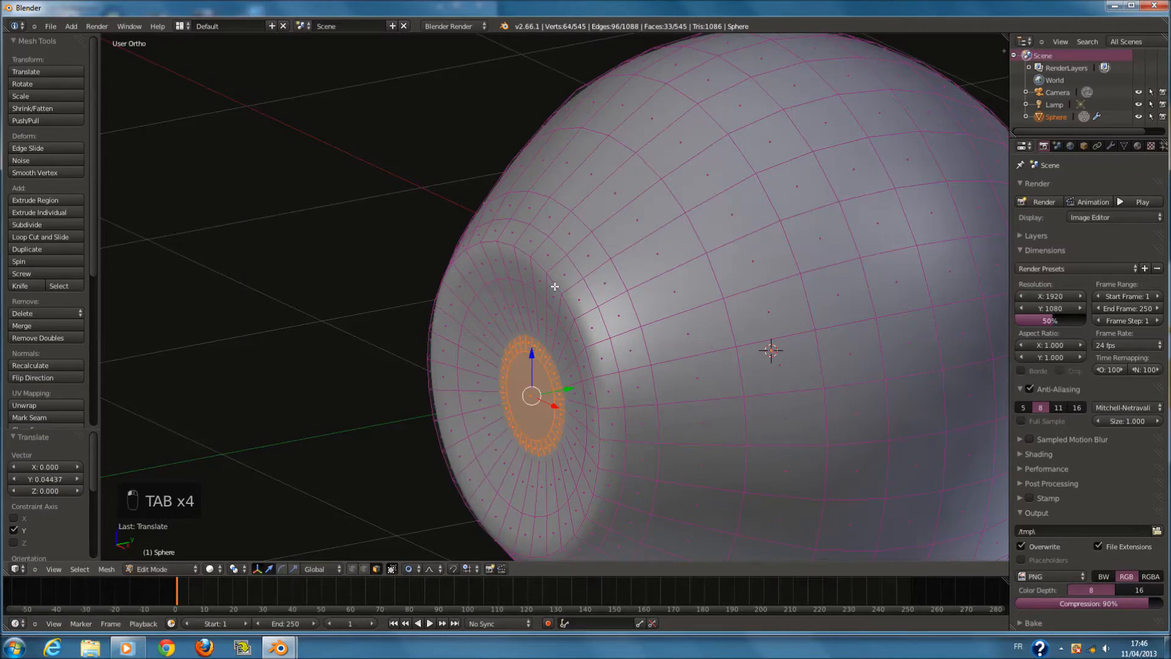
Select the edge loop around the hollow's rim and scale it to about 0.89 with a reduced proportional falloff
{"action": "key", "text": "a"}
{"action": "key", "text": "a"}
{"action": "key", "text": "a"}
{"action": "key", "text": "a"}
{"action": "key", "text": "a"}
{"action": "left_click", "coordinate": [363, 569]}
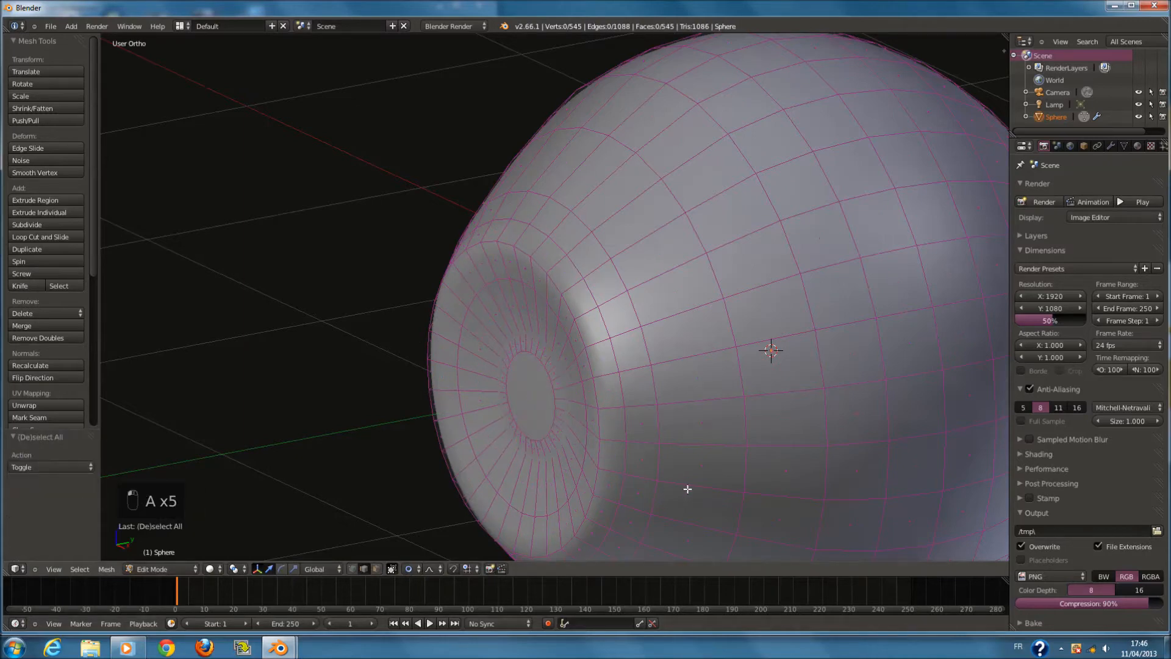
{"action": "right_click", "coordinate": [604, 416], "text": "alt"}
{"action": "middle_click_drag", "start_coordinate": [604, 416], "coordinate": [729, 411]}
{"action": "key", "text": "s"}
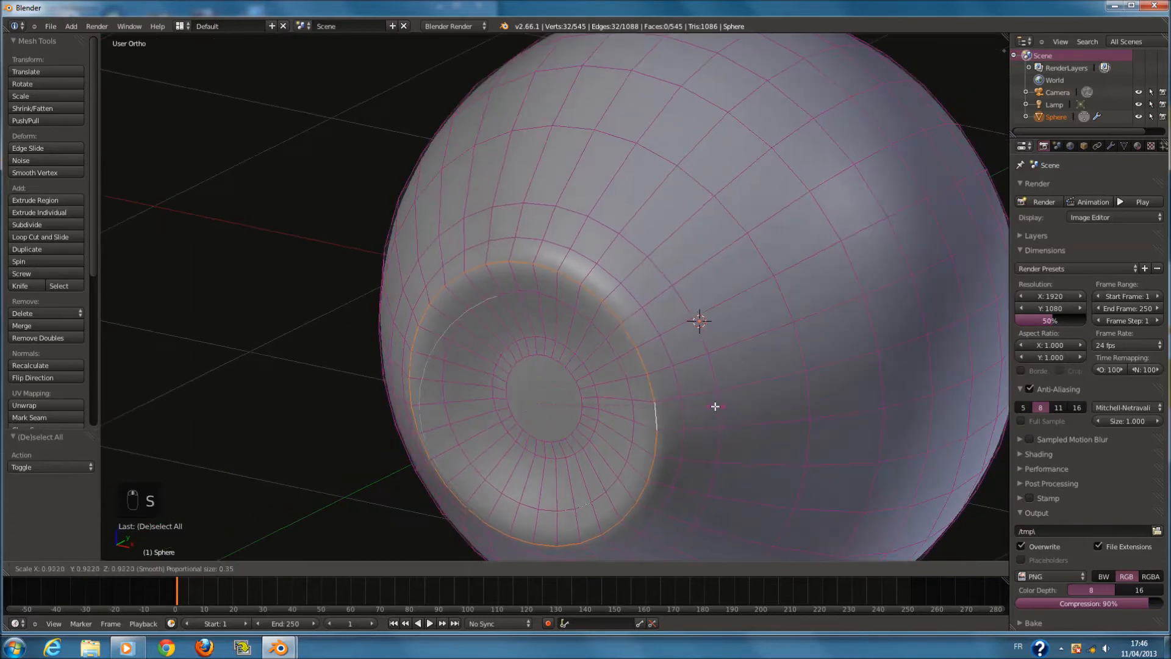
{"action": "scroll", "coordinate": [714, 406], "scroll_direction": "up", "scroll_amount": 4}
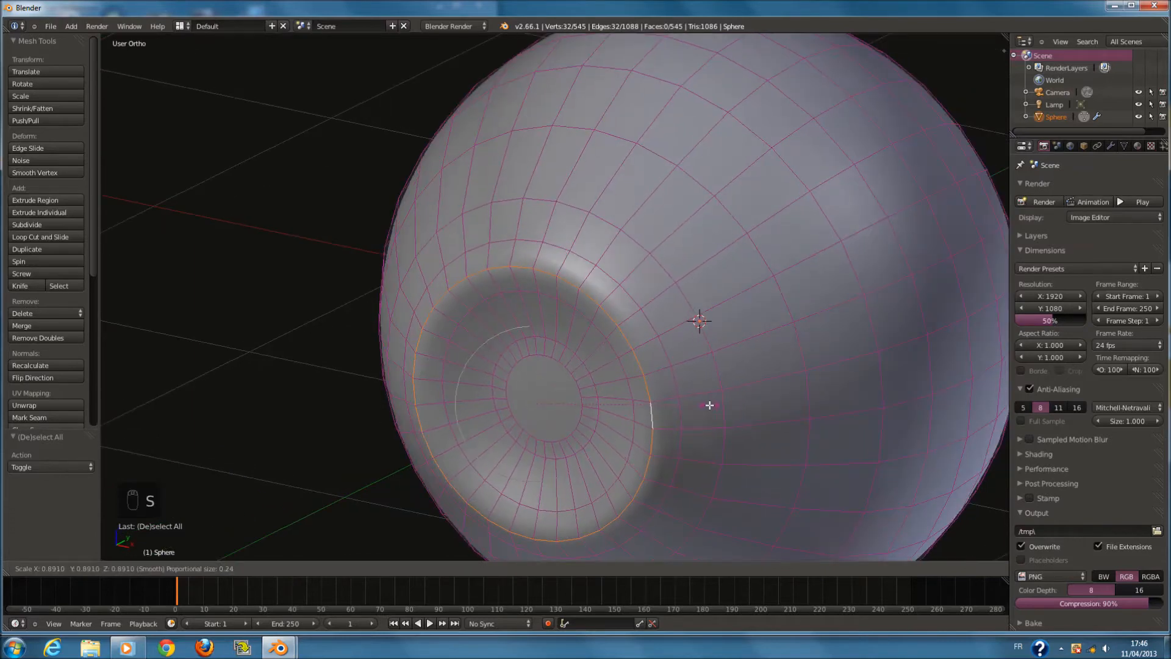
{"action": "left_click", "coordinate": [709, 405]}
Leave Edit Mode, select the lamp and change its type to Sun
{"action": "middle_click_drag", "start_coordinate": [709, 405], "coordinate": [894, 420]}
{"action": "key", "text": "Tab"}
{"action": "key", "text": "KP_1"}
{"action": "scroll", "coordinate": [756, 412], "scroll_direction": "down", "scroll_amount": 8}
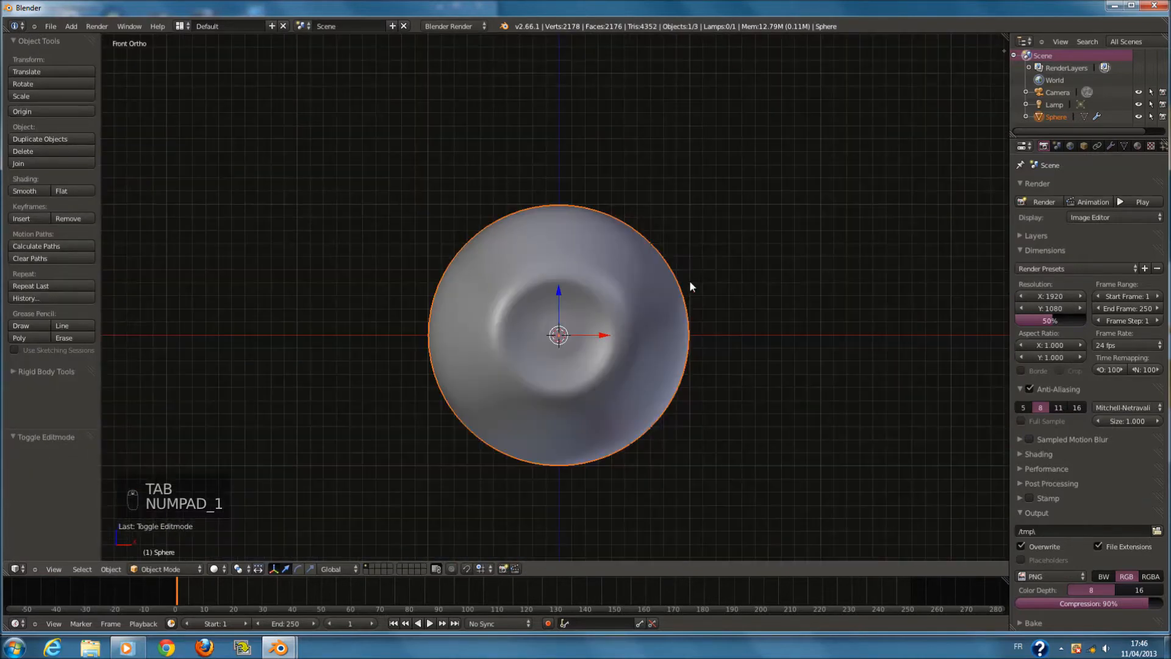
{"action": "scroll", "coordinate": [701, 208], "scroll_direction": "down", "scroll_amount": 3}
{"action": "right_click", "coordinate": [707, 192]}
{"action": "middle_click_drag", "start_coordinate": [706, 192], "coordinate": [750, 215]}
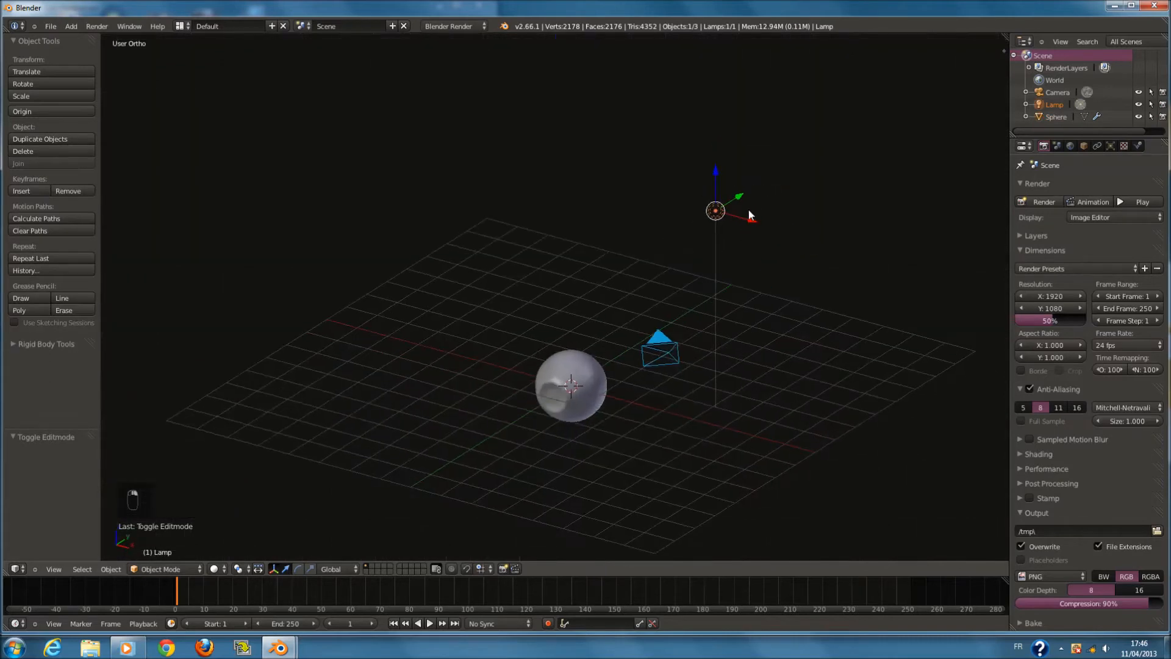
{"action": "left_click", "coordinate": [1110, 146]}
{"action": "left_click", "coordinate": [1058, 322]}
Move the sun lamp in front of the sphere and rotate it about 78° in top view to aim at it
{"action": "left_click_drag", "start_coordinate": [738, 197], "coordinate": [604, 301]}
{"action": "key", "text": "KP_7"}
{"action": "key", "text": "r"}
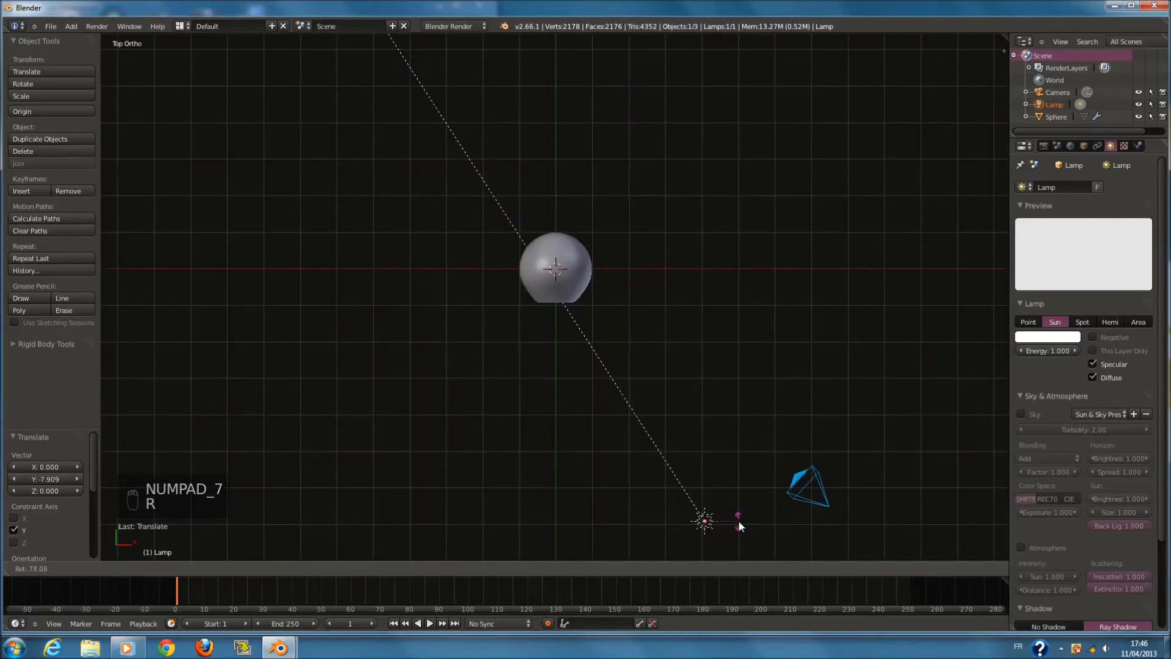
{"action": "left_click", "coordinate": [740, 515]}
{"action": "key", "text": "g"}
{"action": "left_click", "coordinate": [655, 376]}
Clear the camera's rotation and location, and rotate it by -85.963° in the right view
{"action": "right_click", "coordinate": [806, 493]}
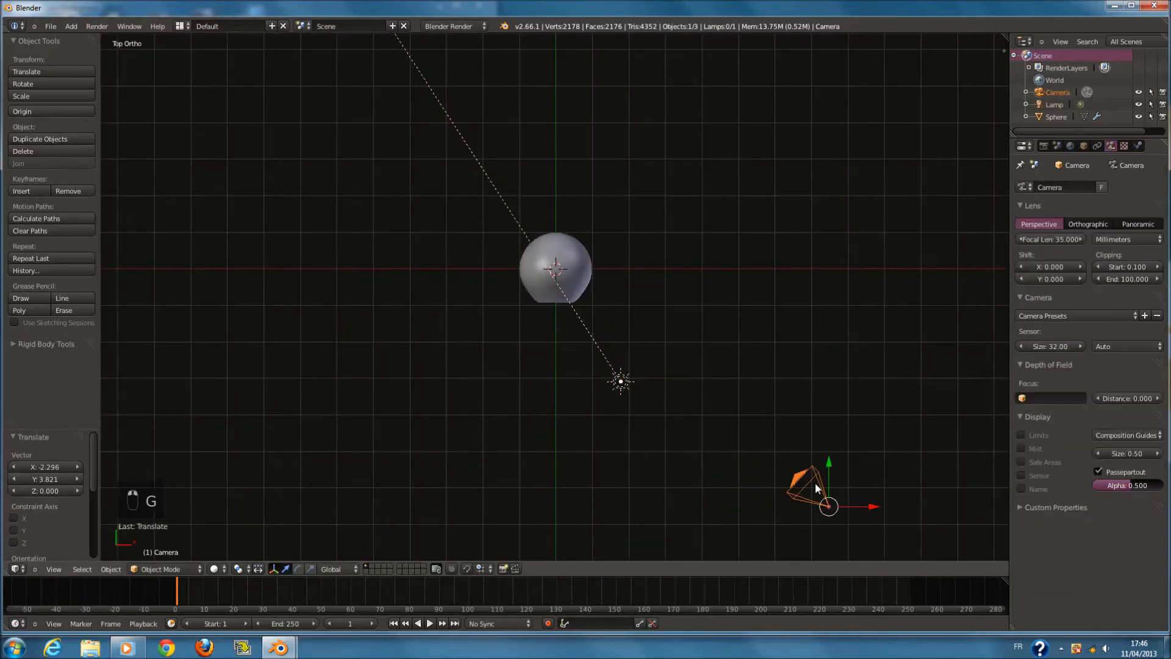
{"action": "key", "text": "alt+r"}
{"action": "key", "text": "alt+g"}
{"action": "key", "text": "KP_3"}
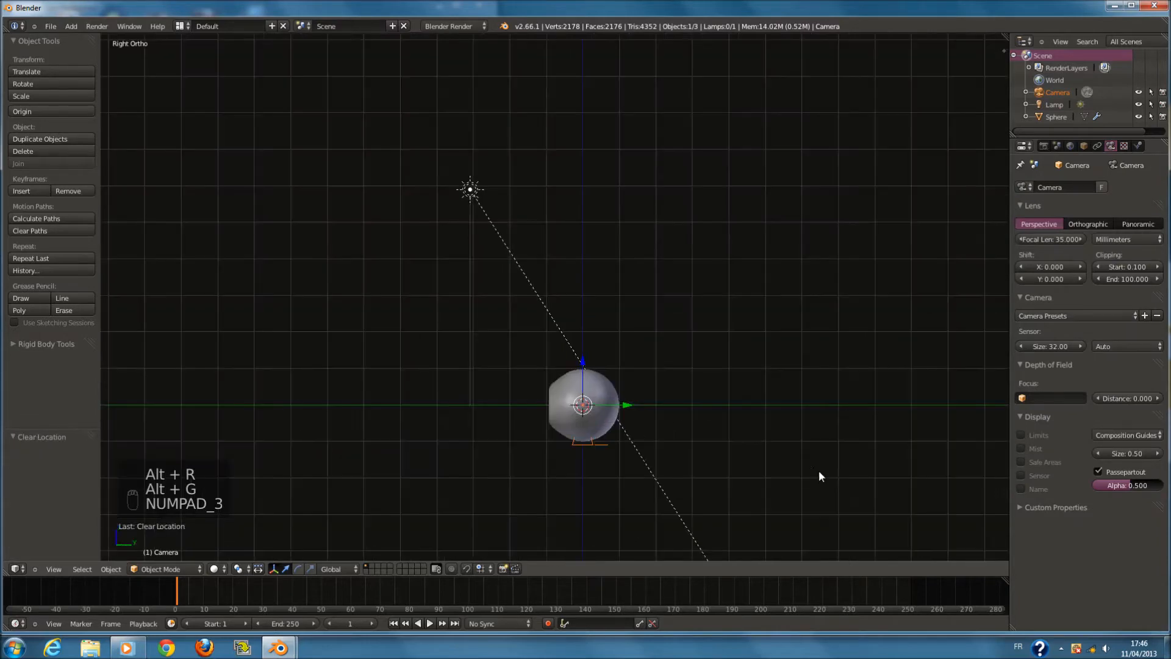
{"action": "key", "text": "r"}
{"action": "left_click", "coordinate": [634, 253]}
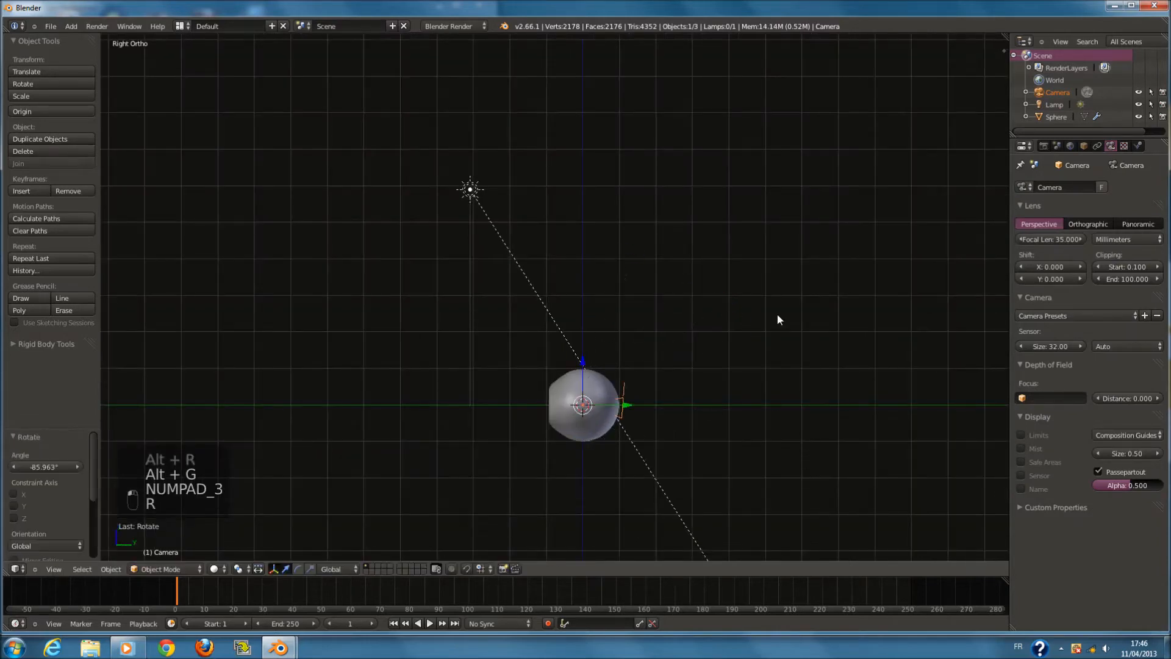
Move the camera -7.391 along Y and 0.452 along Z, and bring it closer to frame the sphere in camera view
{"action": "key", "text": "g"}
{"action": "left_click", "coordinate": [508, 299]}
{"action": "key", "text": "KP_0"}
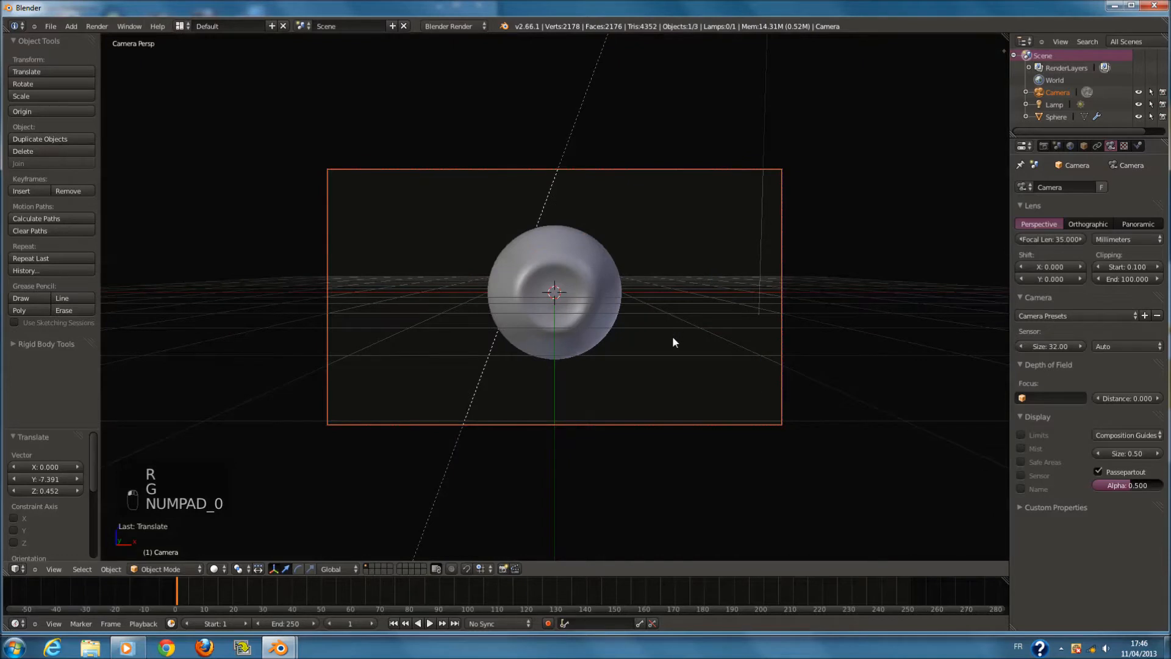
{"action": "key", "text": "g"}
{"action": "middle_click", "coordinate": [672, 334]}
{"action": "left_click", "coordinate": [642, 274]}
{"action": "scroll", "coordinate": [574, 294], "scroll_direction": "up", "scroll_amount": 2}
{"action": "scroll", "coordinate": [574, 294], "scroll_direction": "down", "scroll_amount": 3}
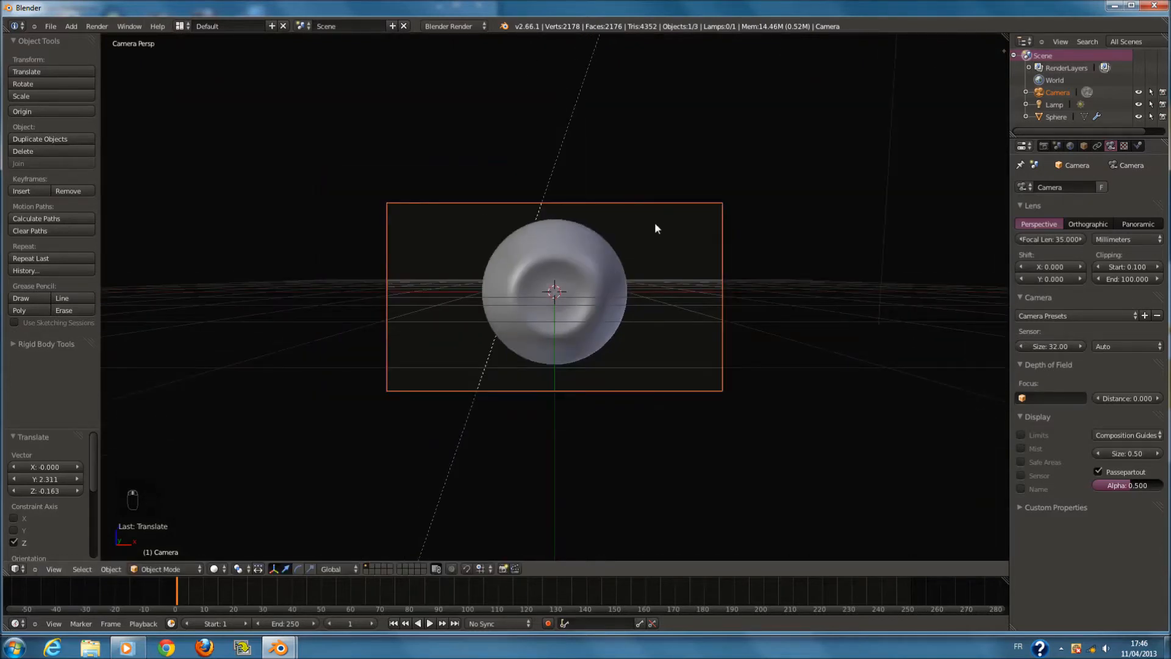
Render a test image from the camera and enable Ambient Occlusion in the world settings
{"action": "key", "text": "F12"}
{"action": "left_click", "coordinate": [1071, 145]}
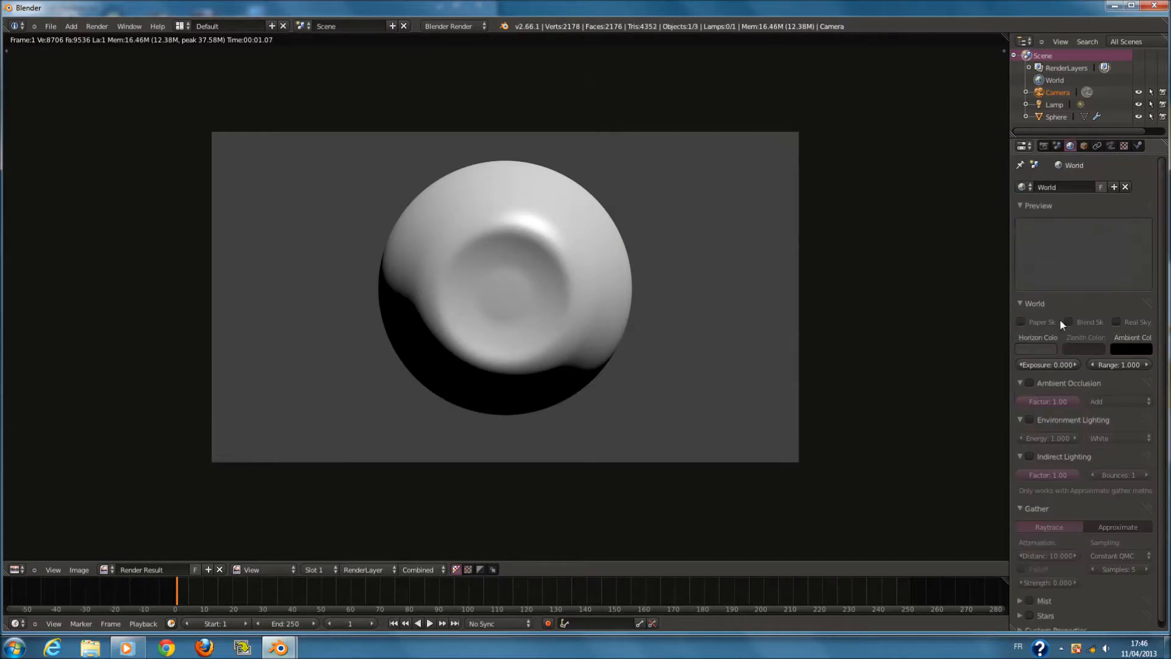
{"action": "left_click", "coordinate": [1030, 383]}
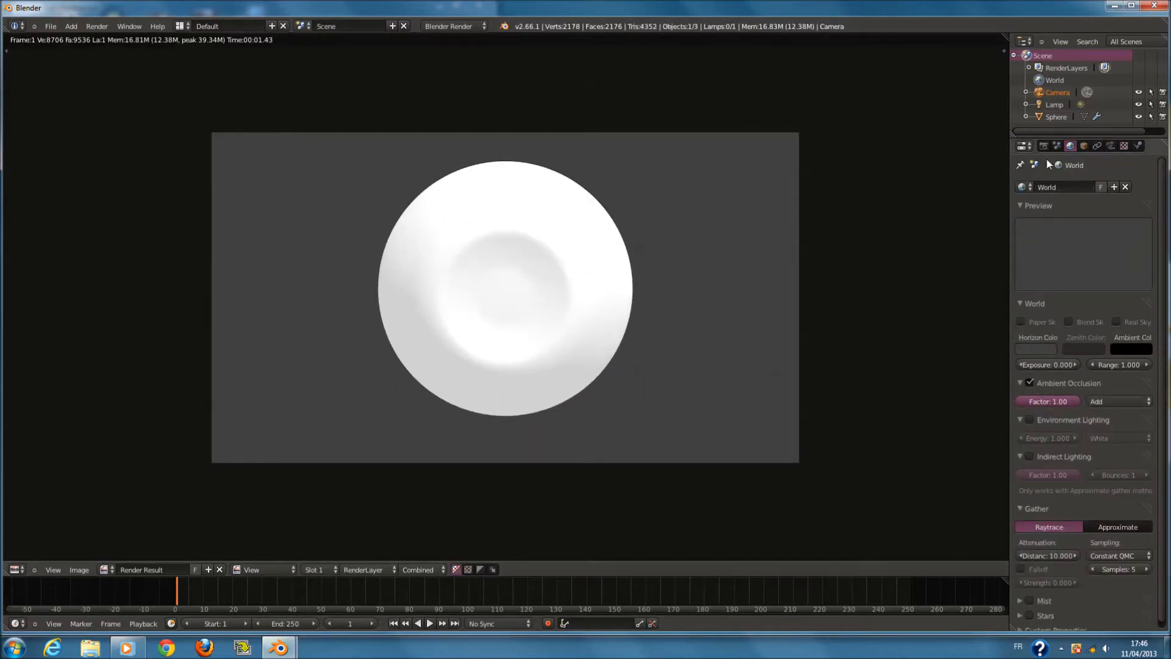
Set the render resolution scale to 100% and the world's horizon colour to black
{"action": "left_click", "coordinate": [1043, 146]}
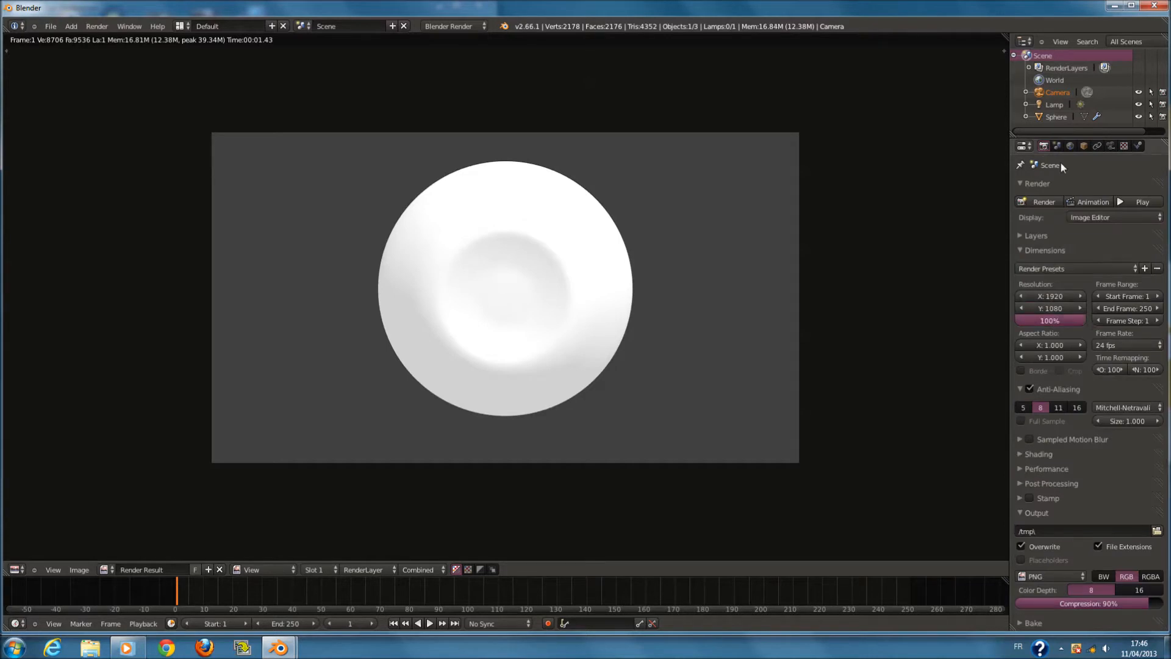
{"action": "left_click", "coordinate": [1070, 146]}
{"action": "left_click", "coordinate": [1048, 349]}
{"action": "left_click_drag", "start_coordinate": [1045, 258], "coordinate": [1045, 314]}
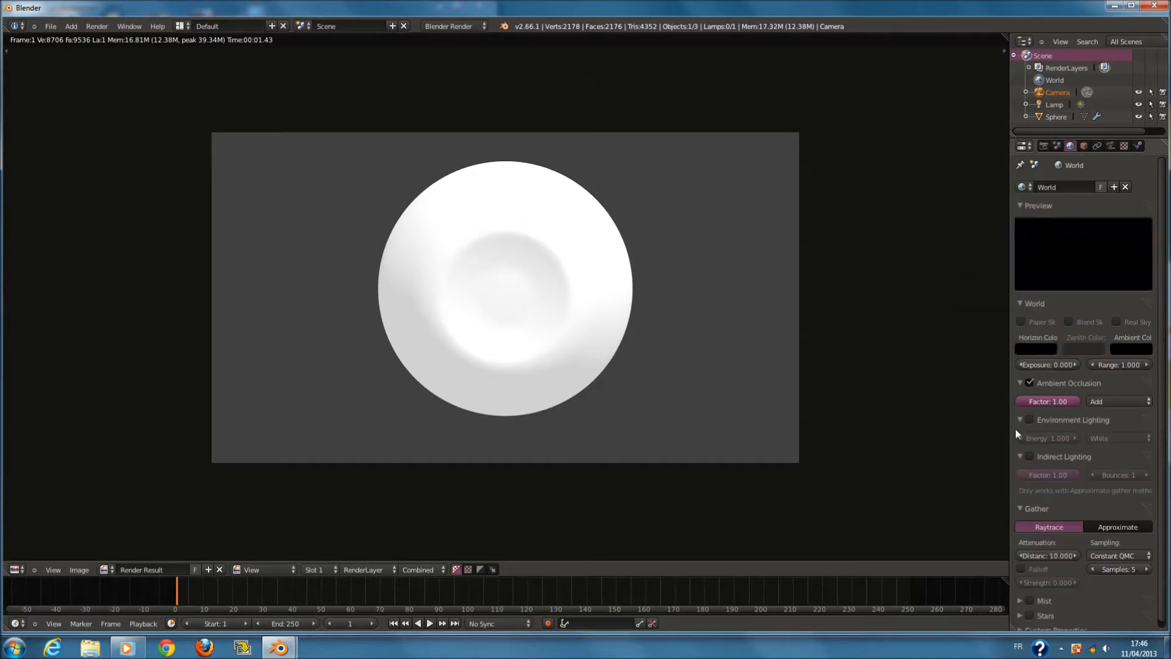
Enable Indirect Lighting for the world and render the scene again
{"action": "left_click", "coordinate": [1029, 456]}
{"action": "key", "text": "F12"}
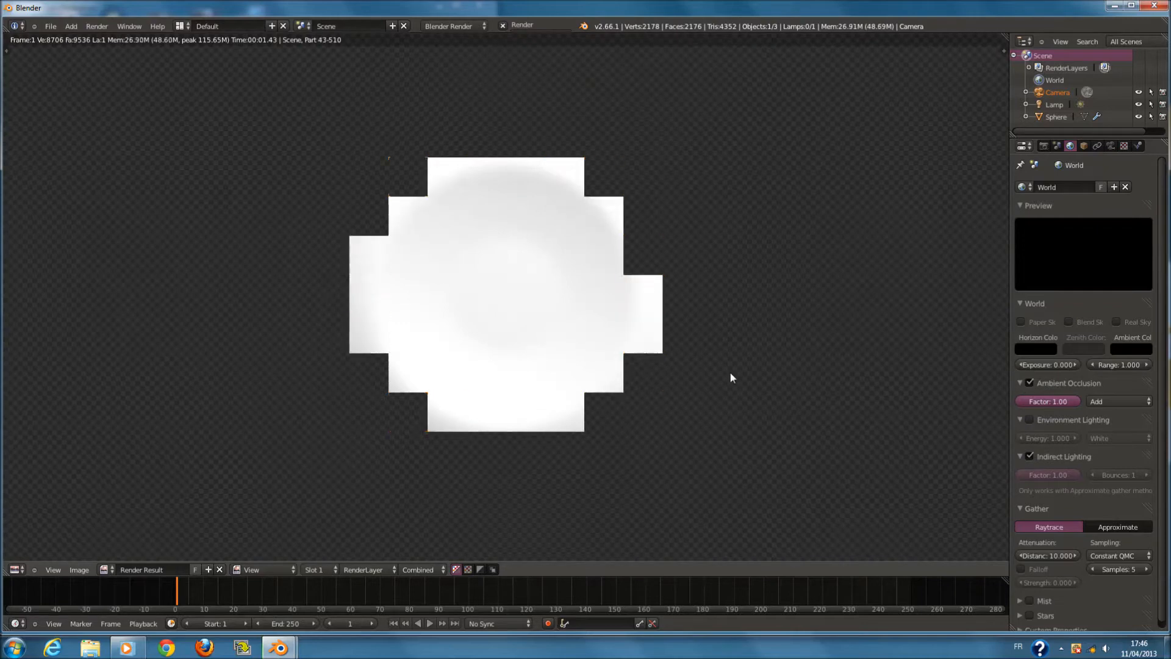
{"action": "scroll", "coordinate": [720, 369], "scroll_direction": "down", "scroll_amount": 1}
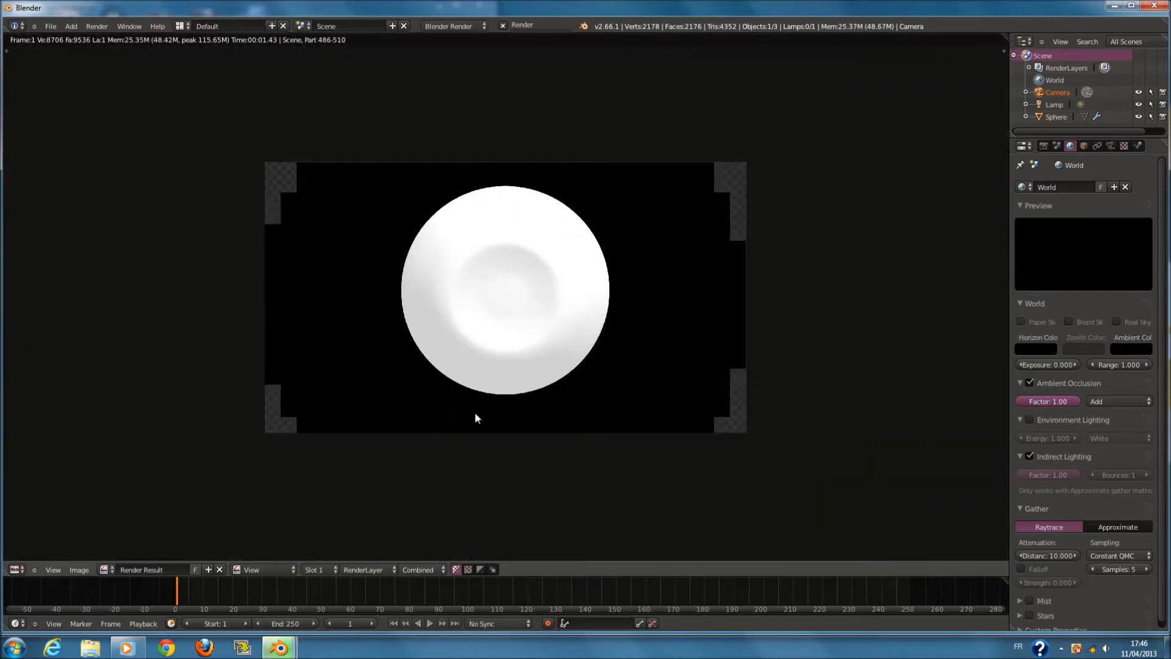
Close the render result and select the camera from the front view
{"action": "key", "text": "F11"}
{"action": "key", "text": "KP_1"}
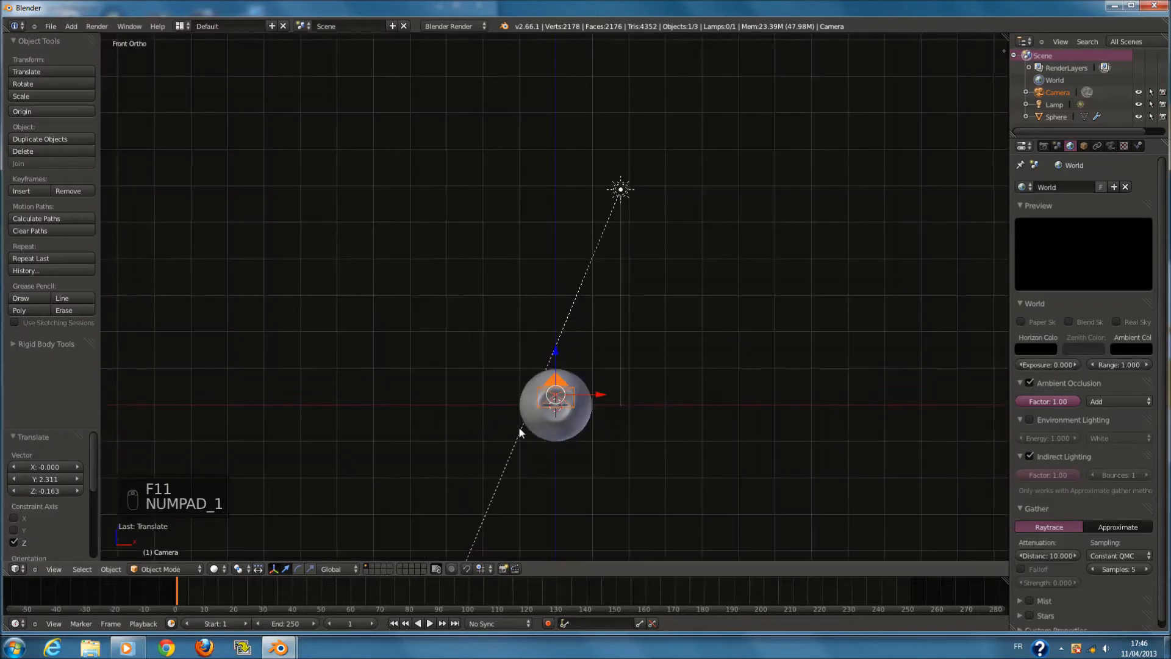
{"action": "middle_click_drag", "start_coordinate": [519, 426], "coordinate": [459, 385], "text": "shift"}
{"action": "scroll", "coordinate": [459, 387], "scroll_direction": "up", "scroll_amount": 3}
{"action": "scroll", "coordinate": [460, 389], "scroll_direction": "down", "scroll_amount": 5, "text": "ctrl"}
{"action": "right_click", "coordinate": [481, 405]}
{"action": "scroll", "coordinate": [506, 420], "scroll_direction": "down", "scroll_amount": 4, "text": "shift"}
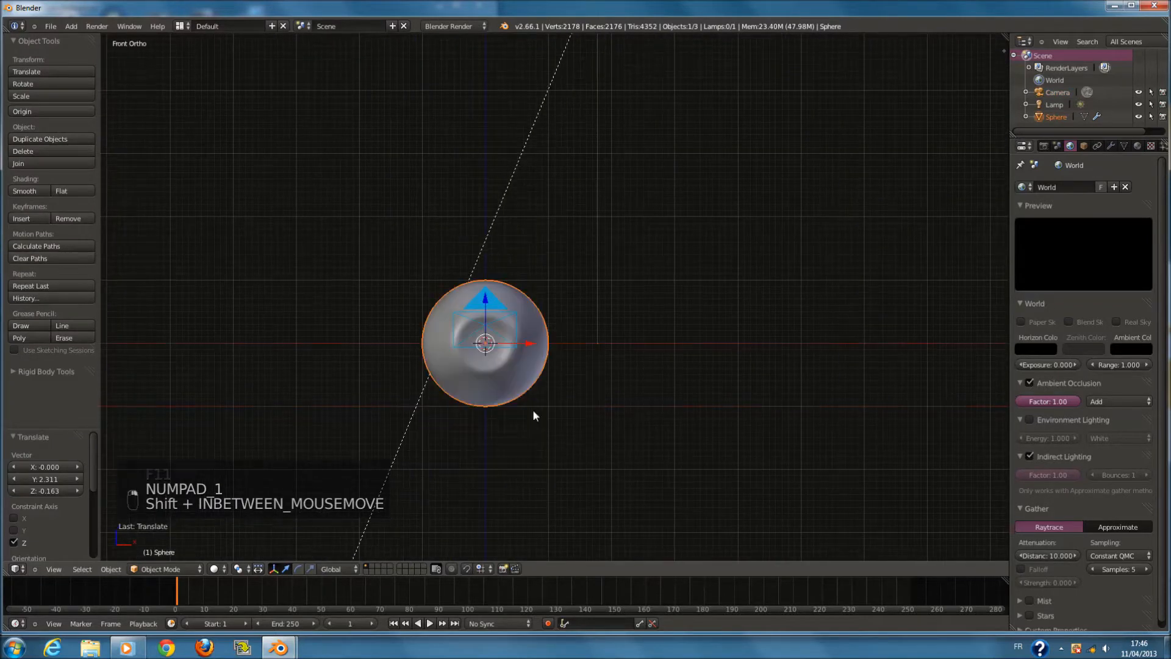
{"action": "scroll", "coordinate": [536, 348], "scroll_direction": "down", "scroll_amount": 2, "text": "ctrl"}
{"action": "scroll", "coordinate": [556, 350], "scroll_direction": "up", "scroll_amount": 1}
{"action": "right_click", "coordinate": [524, 320]}
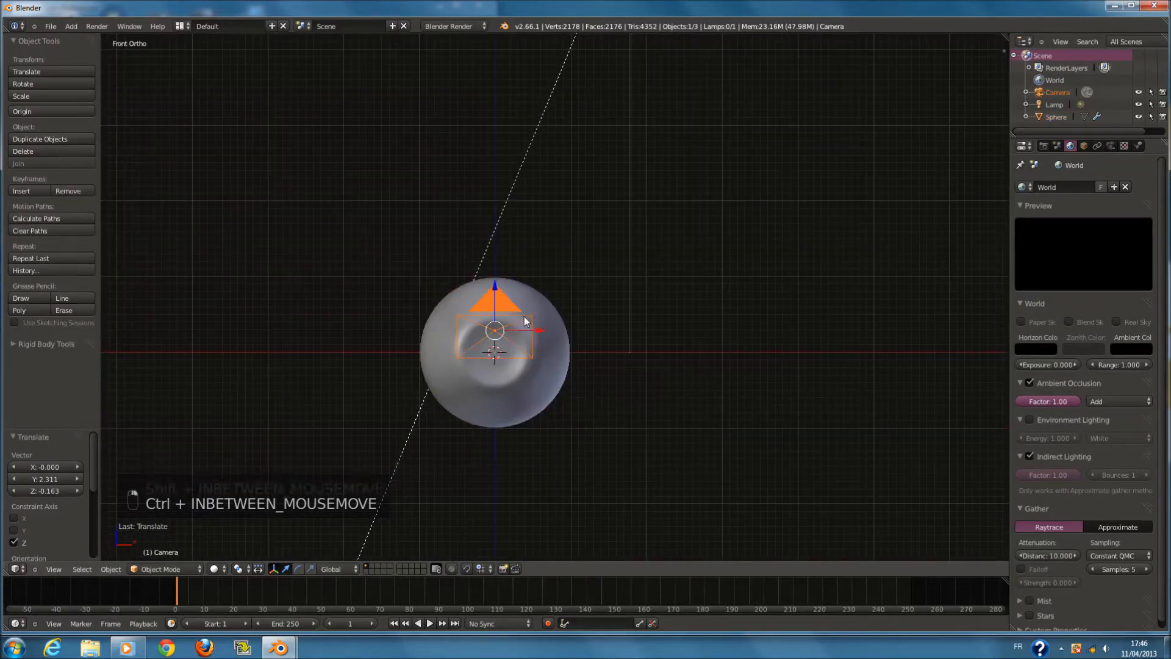
{"action": "key", "text": "r"}
{"action": "left_click", "coordinate": [575, 397]}
{"action": "key", "text": "ctrl+z"}
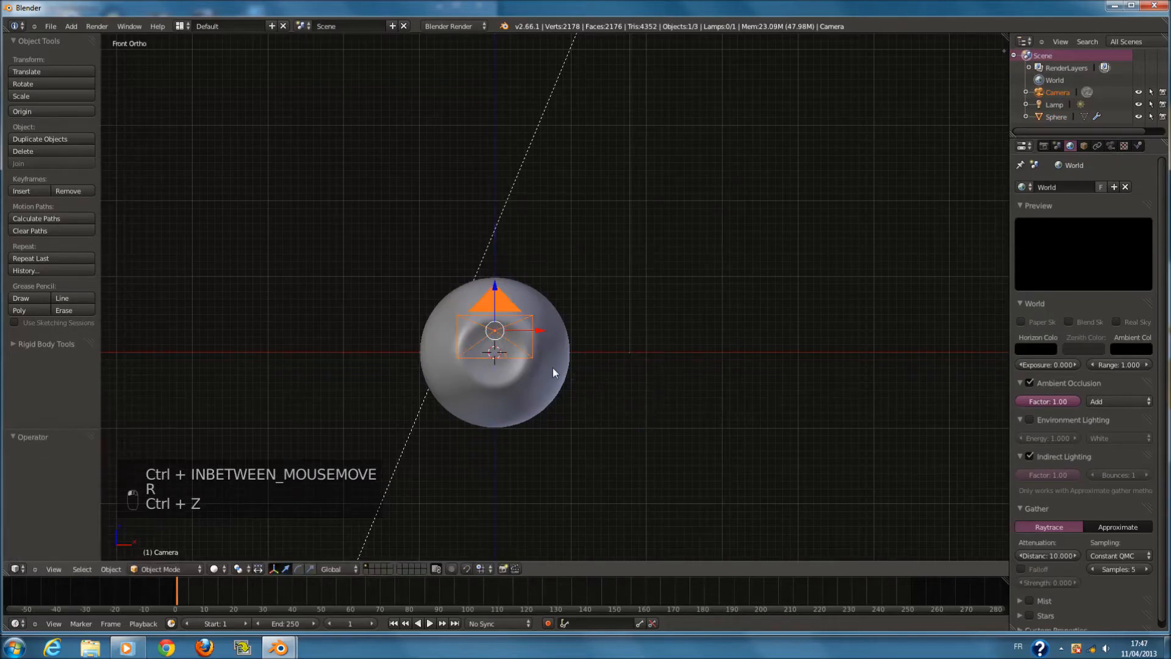
{"action": "key", "text": "m"}
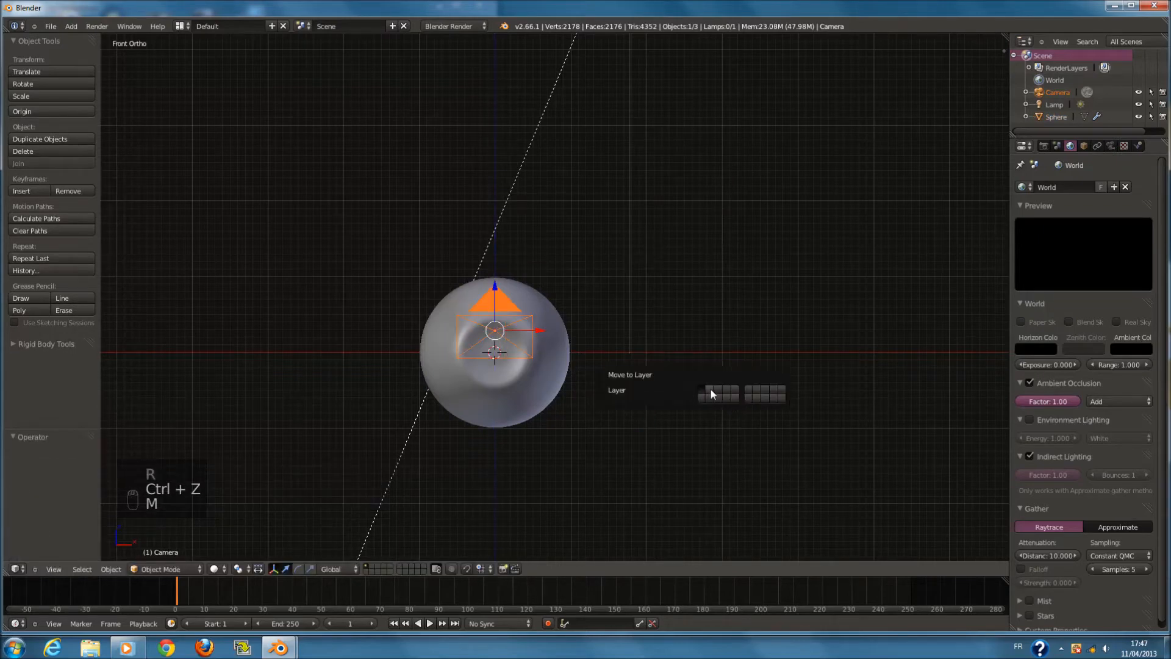
Rotate the camera slightly about the global Z axis and move it 2.190 along X, clear of the sphere
{"action": "key", "text": "r"}
{"action": "key", "text": "z"}
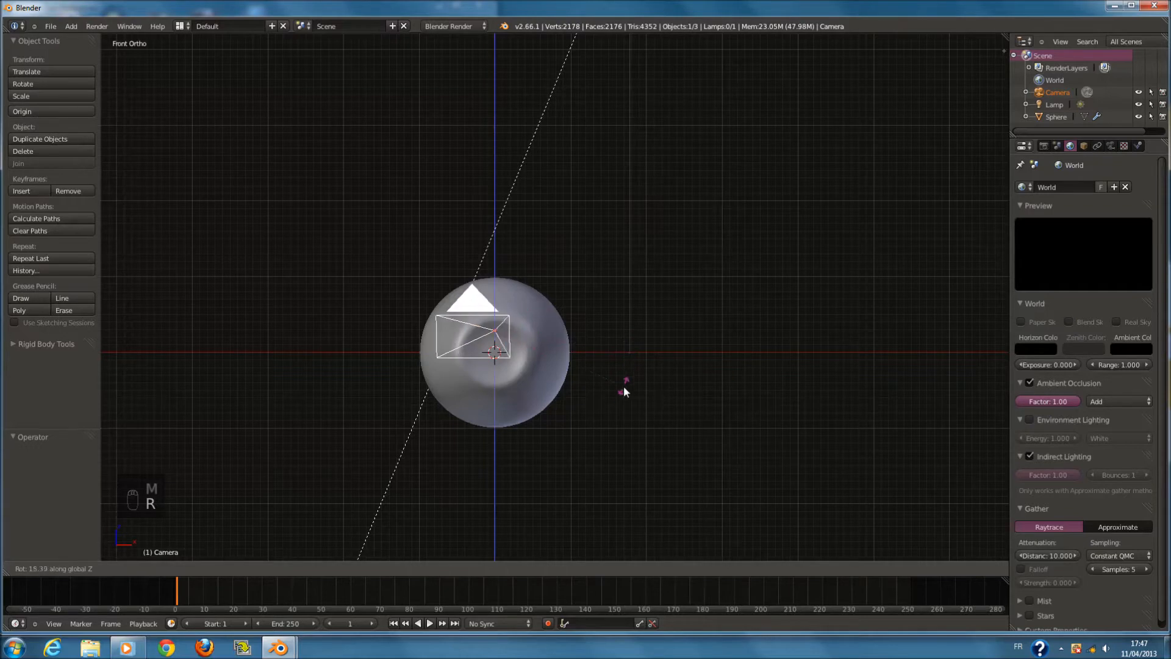
{"action": "left_click", "coordinate": [616, 392]}
{"action": "left_click_drag", "start_coordinate": [531, 330], "coordinate": [696, 368]}
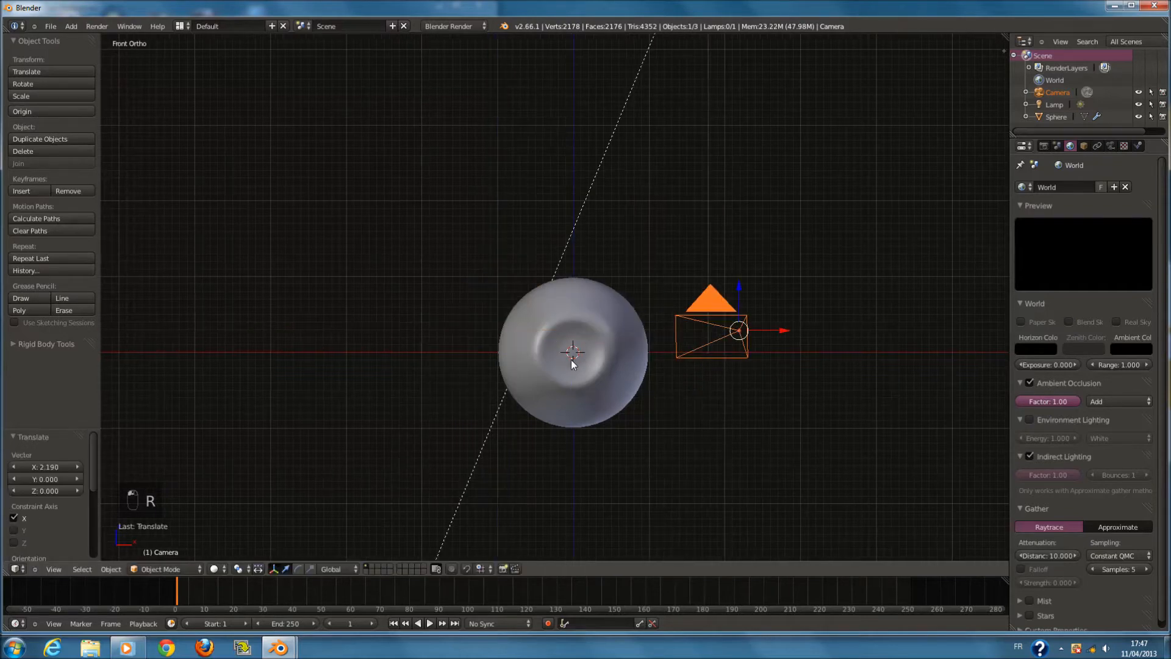
Open the sphere for mesh editing and, from the top view, select the edge loop just behind its middle
{"action": "right_click", "coordinate": [573, 359]}
{"action": "key", "text": "Tab"}
{"action": "scroll", "coordinate": [635, 364], "scroll_direction": "up", "scroll_amount": 5}
{"action": "key", "text": "a"}
{"action": "key", "text": "a"}
{"action": "key", "text": "a"}
{"action": "key", "text": "a"}
{"action": "key", "text": "a"}
{"action": "key", "text": "a"}
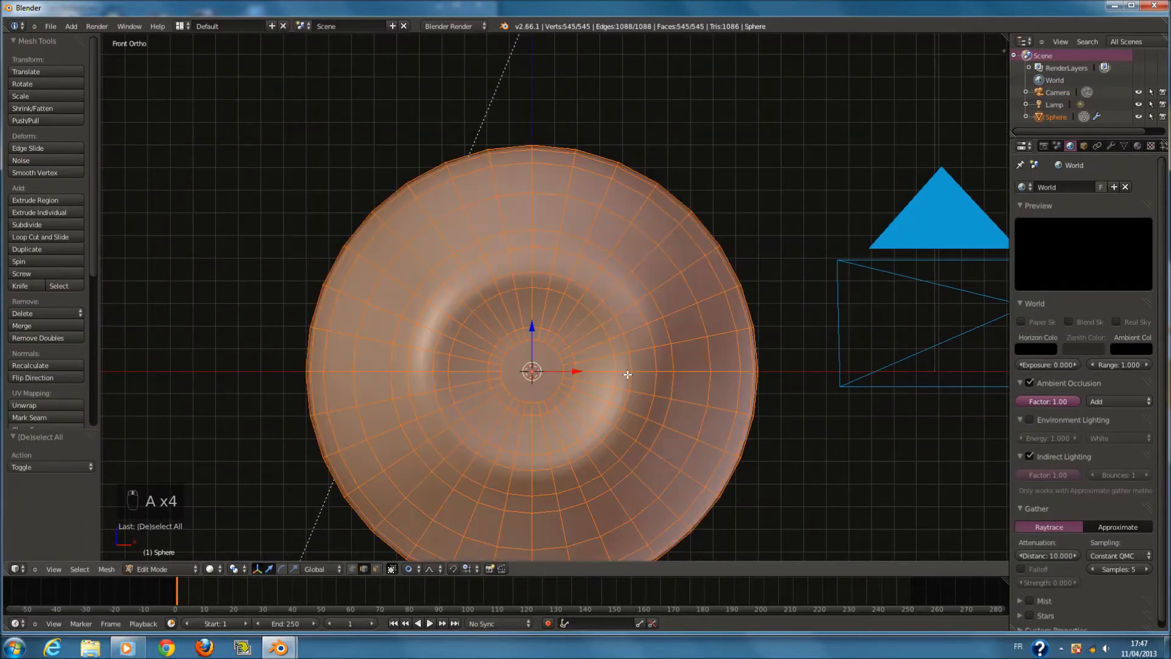
{"action": "key", "text": "KP_7"}
{"action": "scroll", "coordinate": [601, 371], "scroll_direction": "up", "scroll_amount": 5, "text": "shift"}
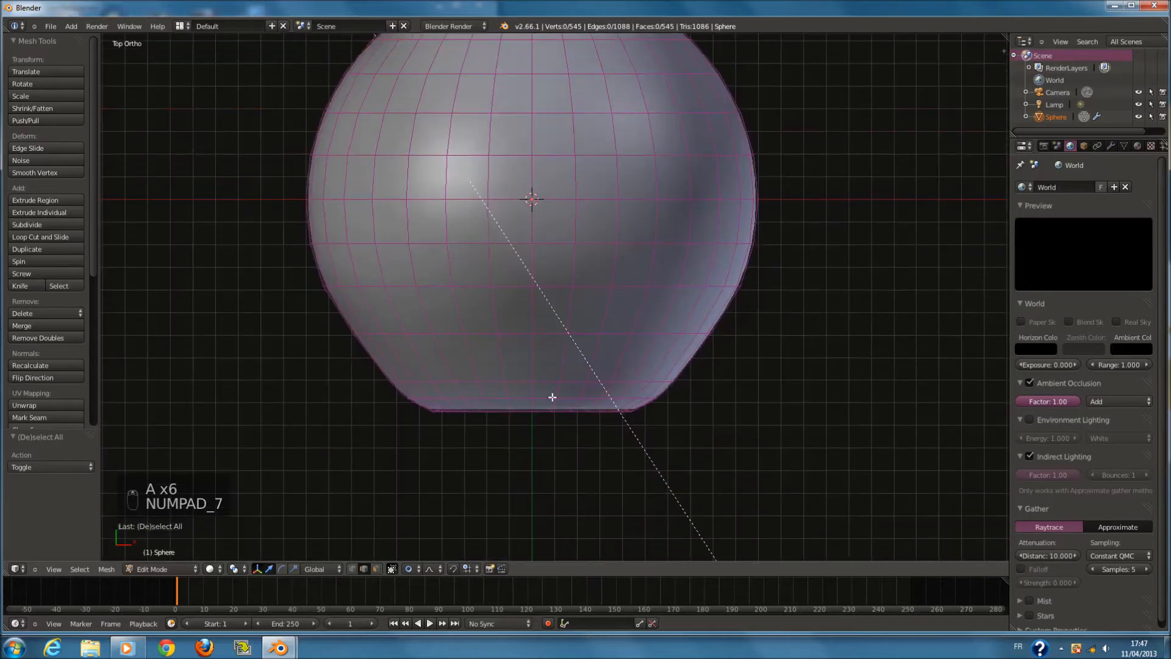
{"action": "scroll", "coordinate": [632, 229], "scroll_direction": "up", "scroll_amount": 3, "text": "shift"}
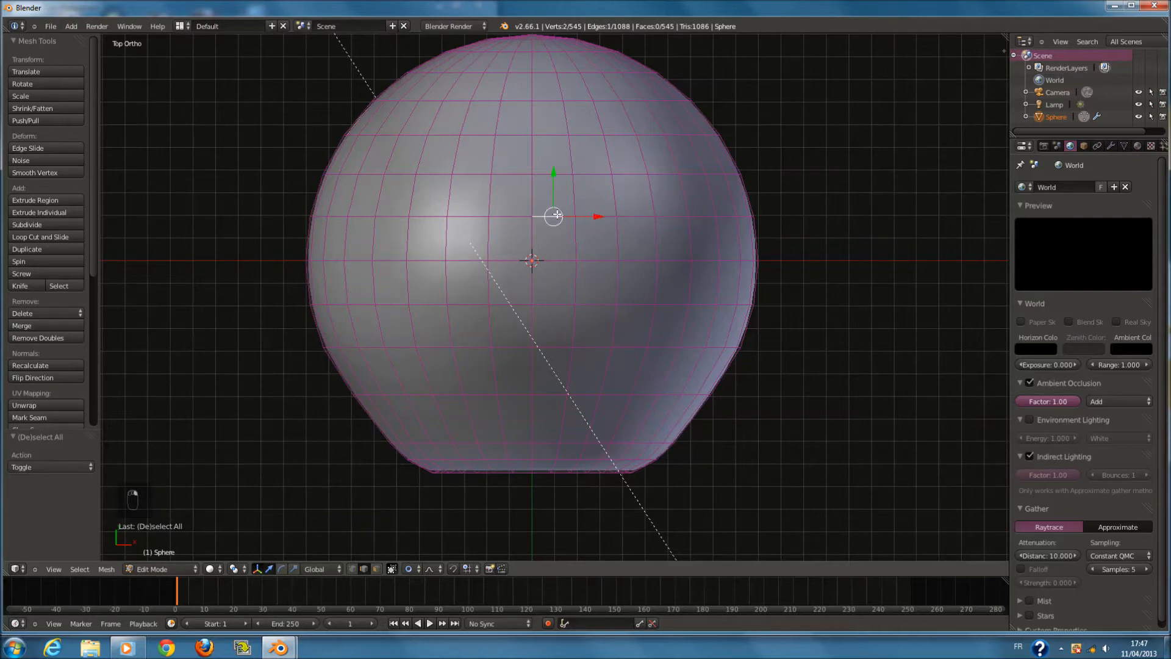
{"action": "right_click", "coordinate": [588, 217], "text": "alt"}
{"action": "key", "text": "r"}
{"action": "right_click", "coordinate": [588, 217]}
{"action": "key", "text": "e"}
{"action": "key", "text": "ctrl+z"}
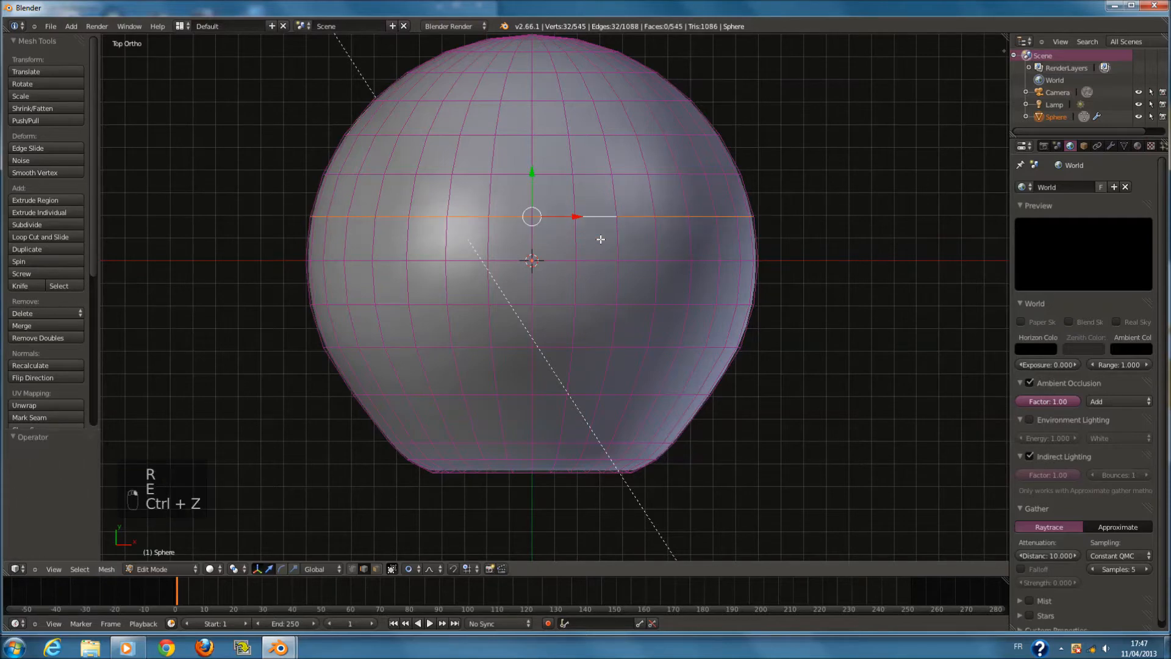
Mark the selected edge loop as a seam and return to Object Mode
{"action": "key", "text": "ctrl+e"}
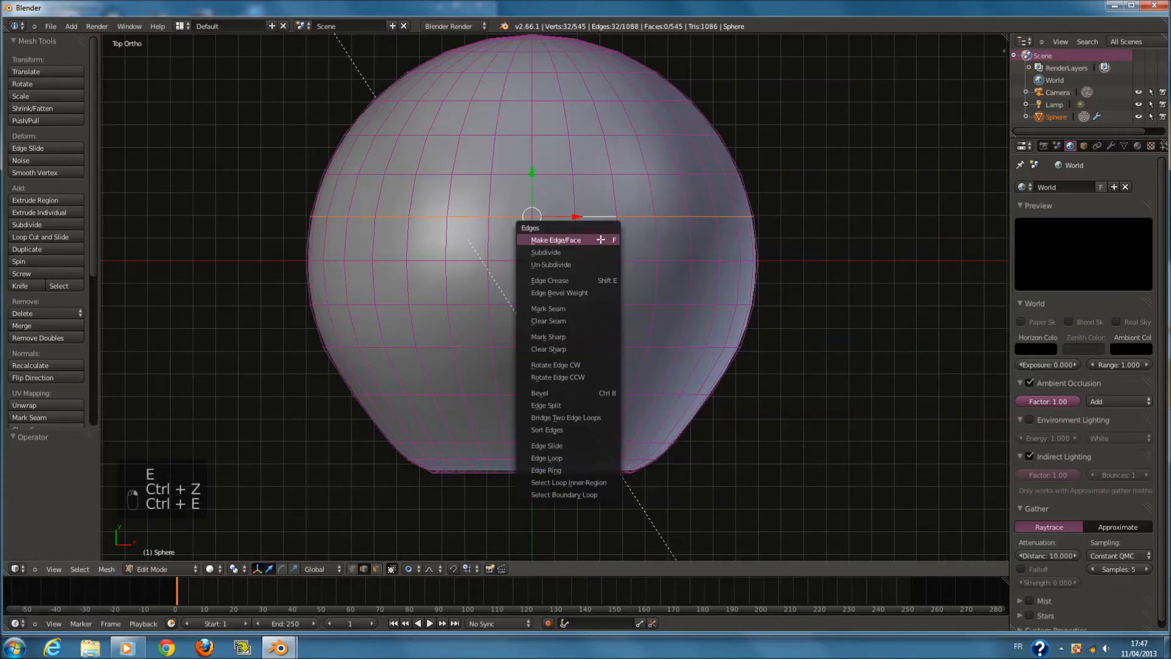
{"action": "left_click", "coordinate": [586, 304]}
{"action": "middle_click_drag", "start_coordinate": [651, 335], "coordinate": [615, 308]}
{"action": "key", "text": "Tab"}
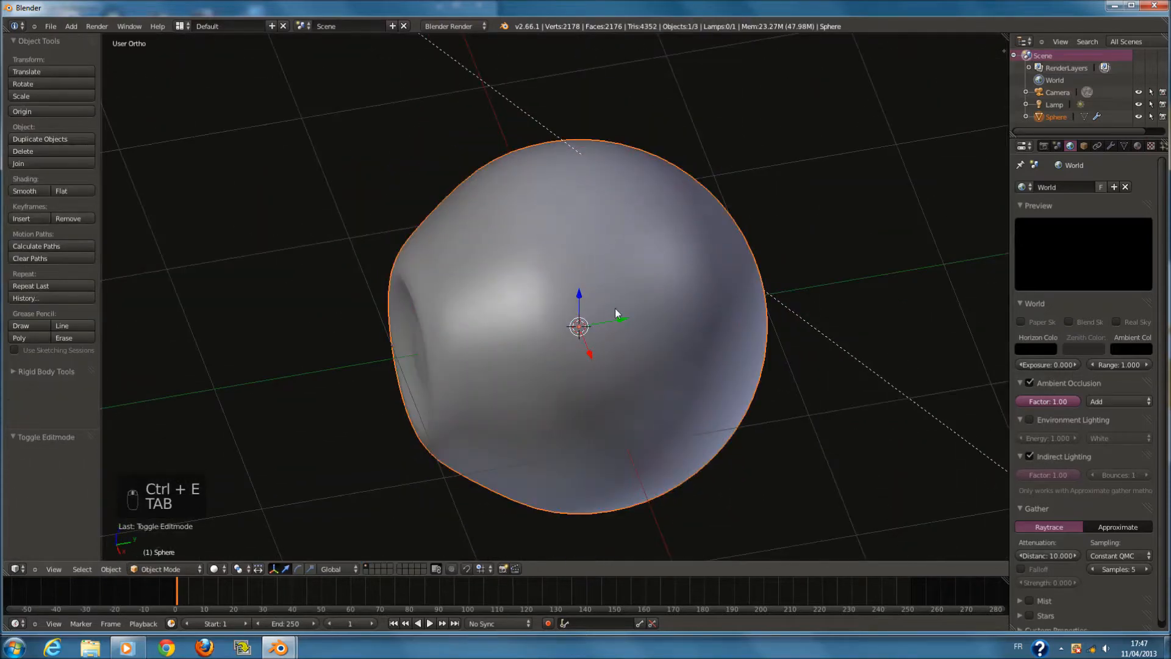
Save the file as yeux_tutorial.blend in the "blender save system" folder inside Documents\Blender
{"action": "key", "text": "ctrl+s"}
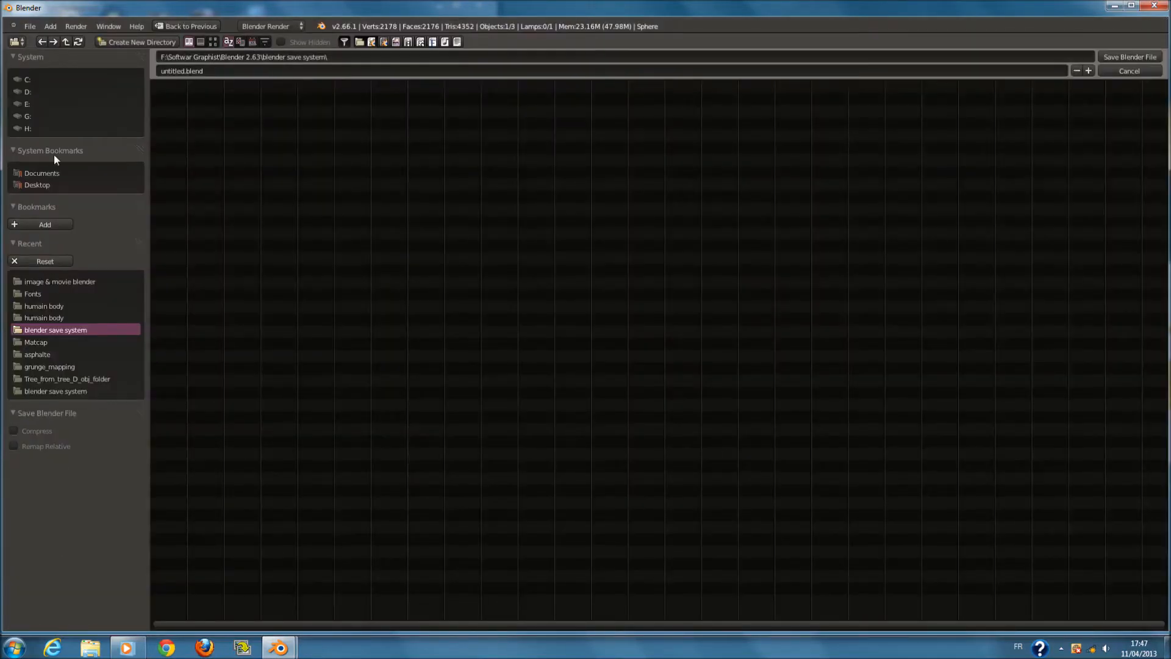
{"action": "left_click", "coordinate": [43, 173]}
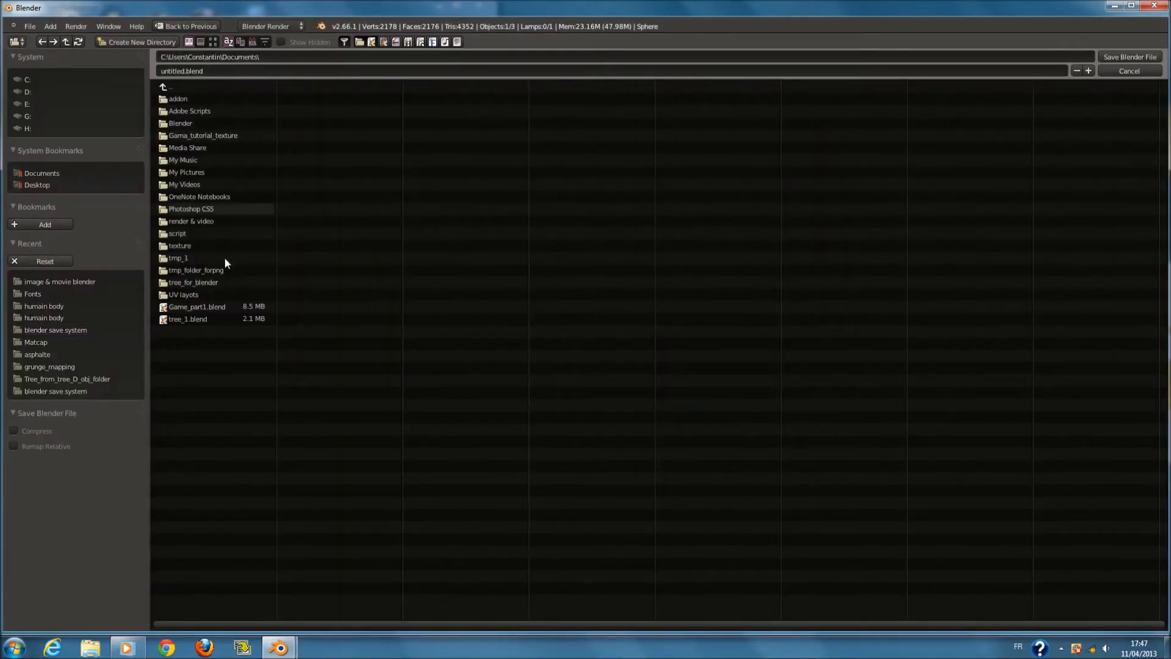
{"action": "left_click", "coordinate": [205, 123]}
{"action": "left_click", "coordinate": [213, 123]}
{"action": "left_click", "coordinate": [223, 71]}
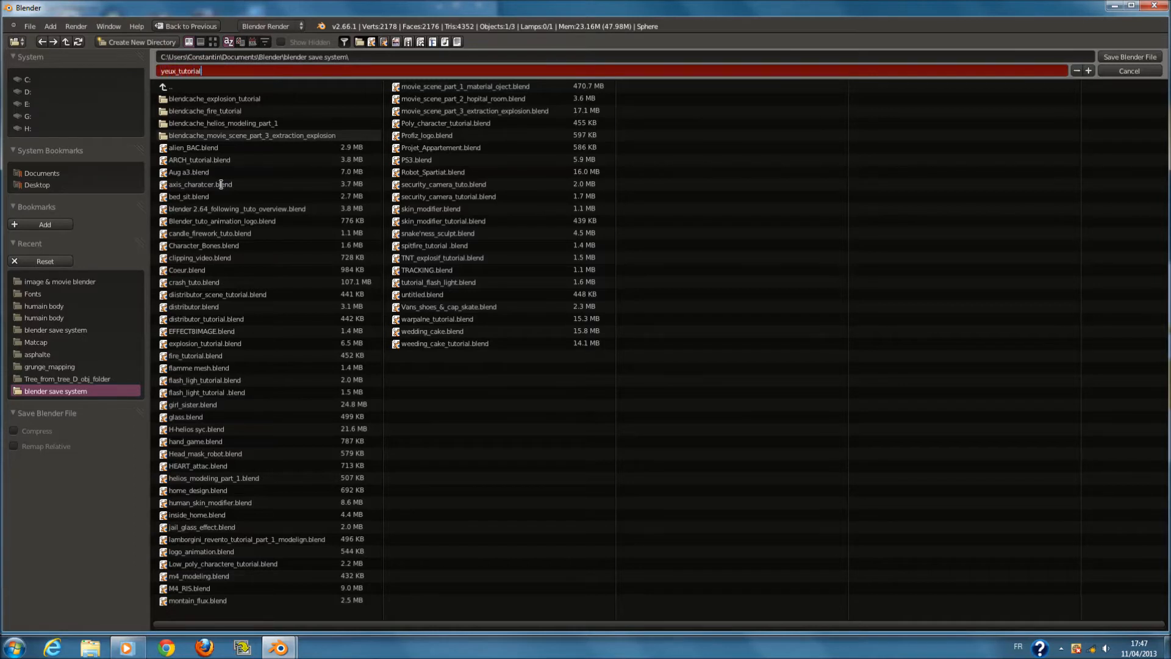
{"action": "type", "text": "yeux_tutorial"}
{"action": "key", "text": "Return"}
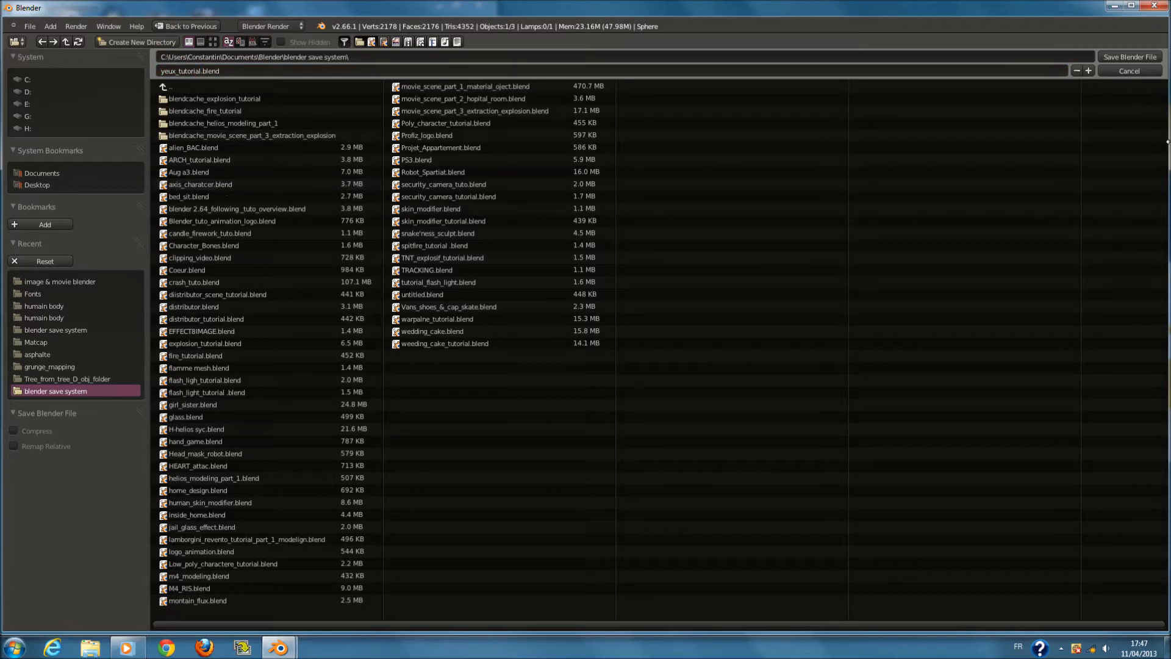
{"action": "left_click", "coordinate": [1149, 58]}
Reopen the sphere for mesh editing, clear the loop selection and examine the seam around the eyeball
{"action": "key", "text": "Tab"}
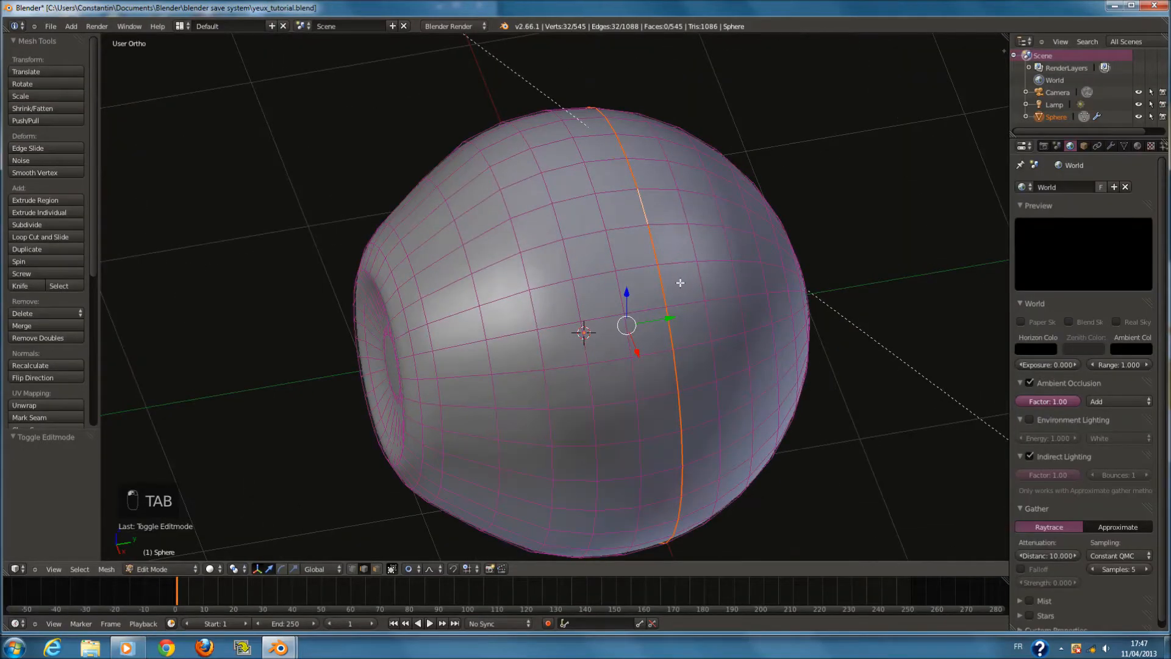
{"action": "scroll", "coordinate": [635, 260], "scroll_direction": "up", "scroll_amount": 1}
{"action": "scroll", "coordinate": [600, 256], "scroll_direction": "up", "scroll_amount": 2}
{"action": "key", "text": "a"}
{"action": "key", "text": "a"}
{"action": "key", "text": "a"}
{"action": "key", "text": "a"}
{"action": "key", "text": "a"}
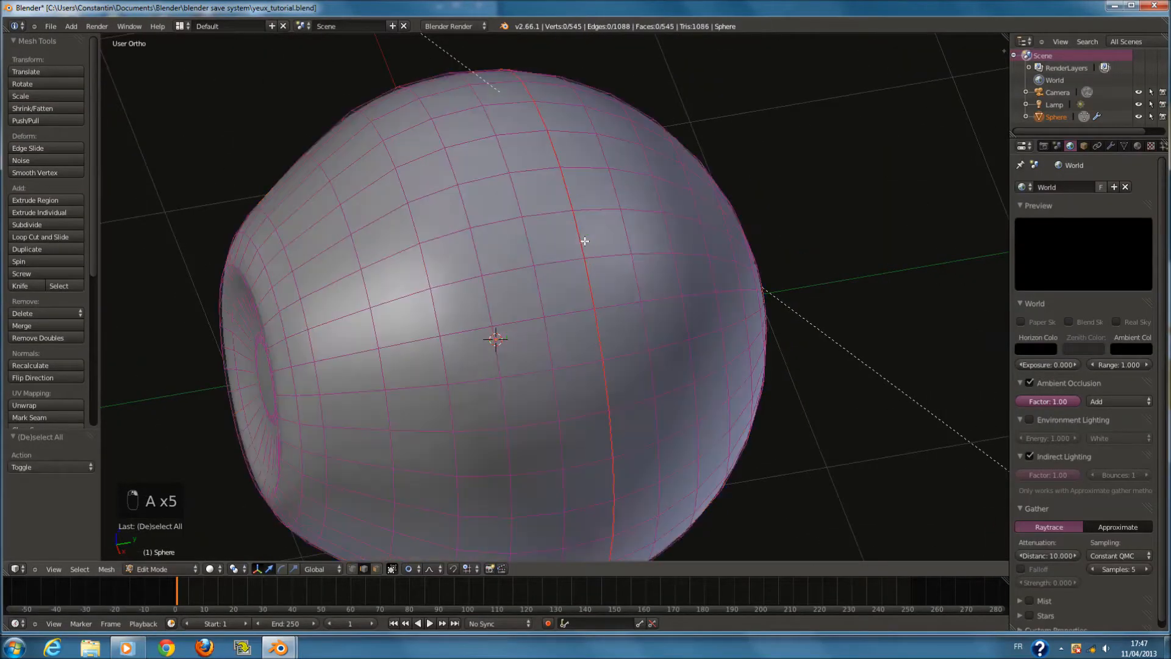
{"action": "middle_click_drag", "start_coordinate": [584, 242], "coordinate": [584, 172]}
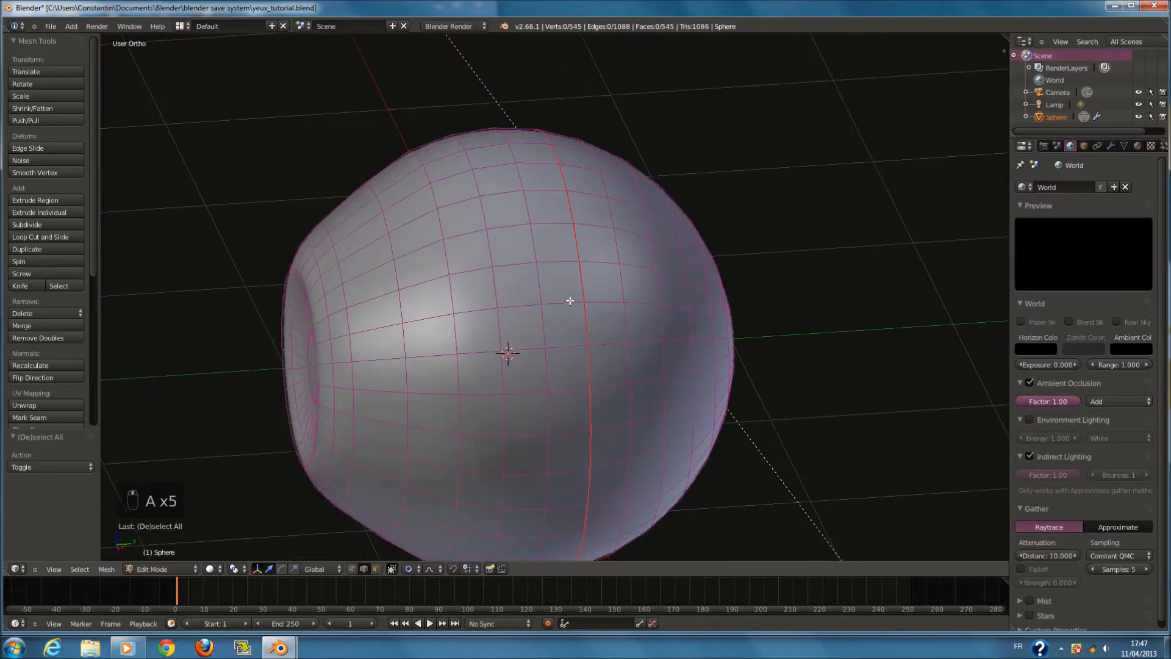
{"action": "scroll", "coordinate": [589, 435], "scroll_direction": "down", "scroll_amount": 1}
{"action": "right_click", "coordinate": [541, 306]}
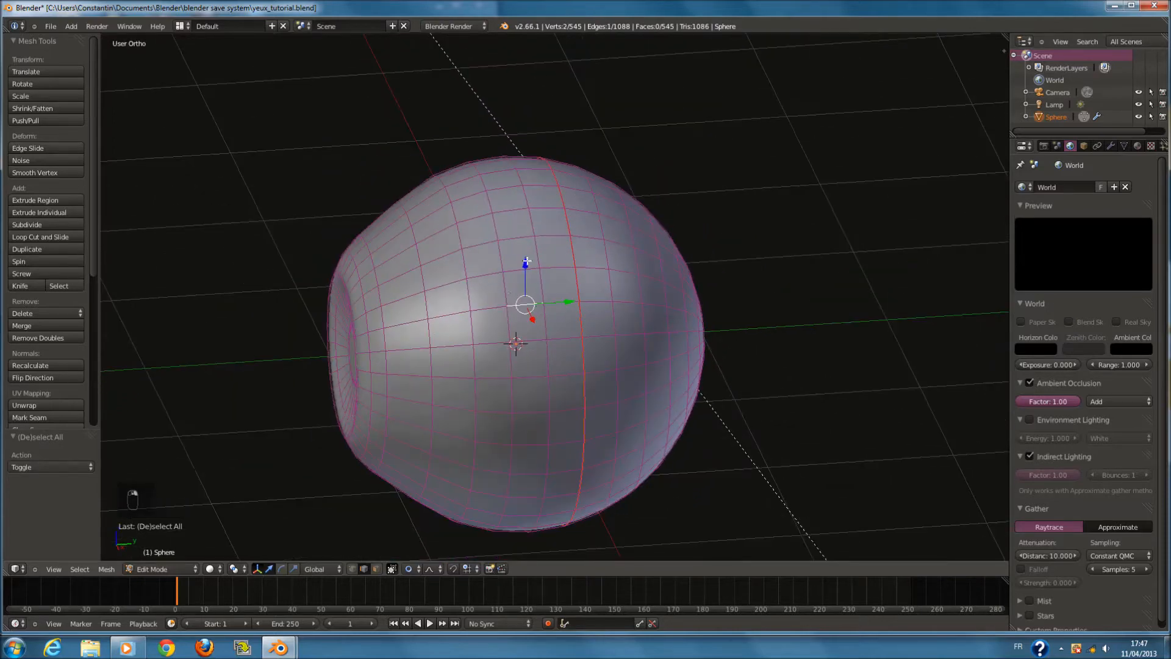
{"action": "middle_click_drag", "start_coordinate": [437, 254], "coordinate": [493, 275]}
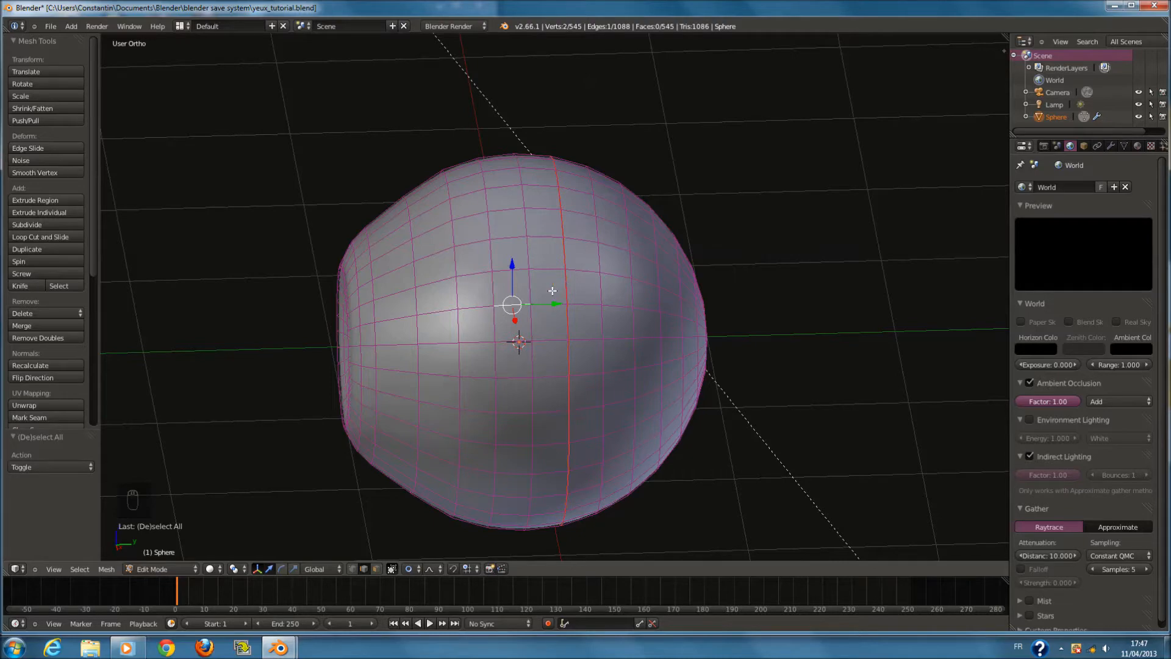
Switch to the front view, split the 3D view in two and turn the new area into a UV/Image Editor
{"action": "key", "text": "KP_1"}
{"action": "left_click_drag", "start_coordinate": [1007, 38], "coordinate": [615, 305]}
{"action": "left_click", "coordinate": [627, 569]}
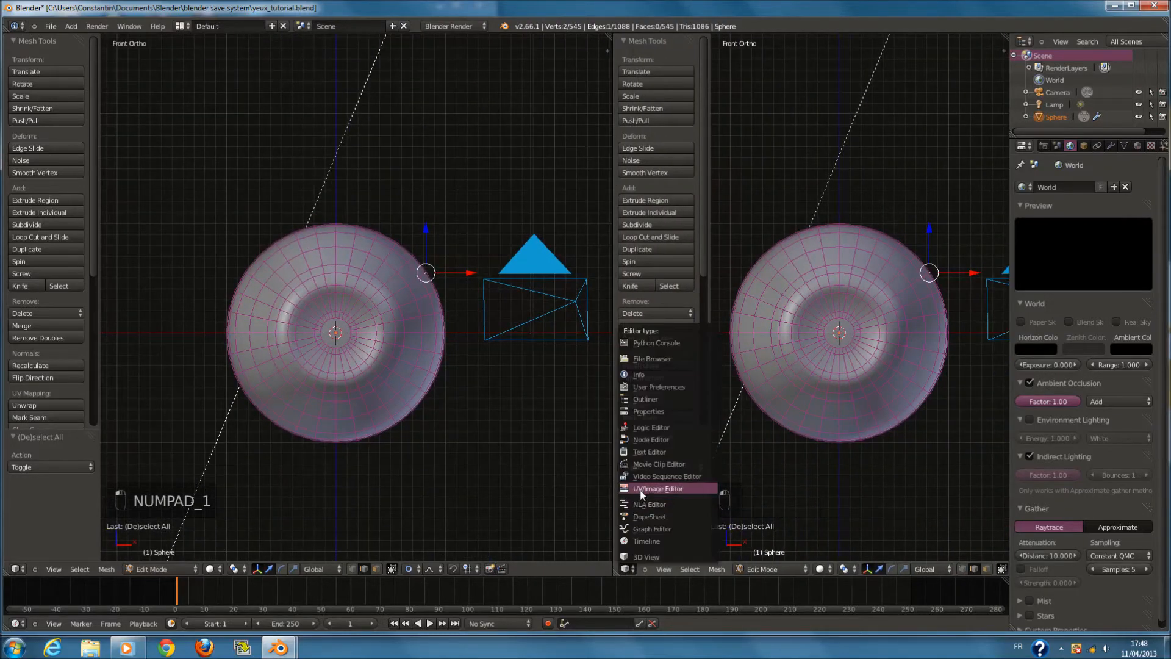
{"action": "left_click", "coordinate": [655, 488]}
{"action": "scroll", "coordinate": [379, 360], "scroll_direction": "up", "scroll_amount": 1}
Select the whole sphere mesh, unlink the render result from the UV/Image Editor and unwrap the mesh along its seam
{"action": "key", "text": "l"}
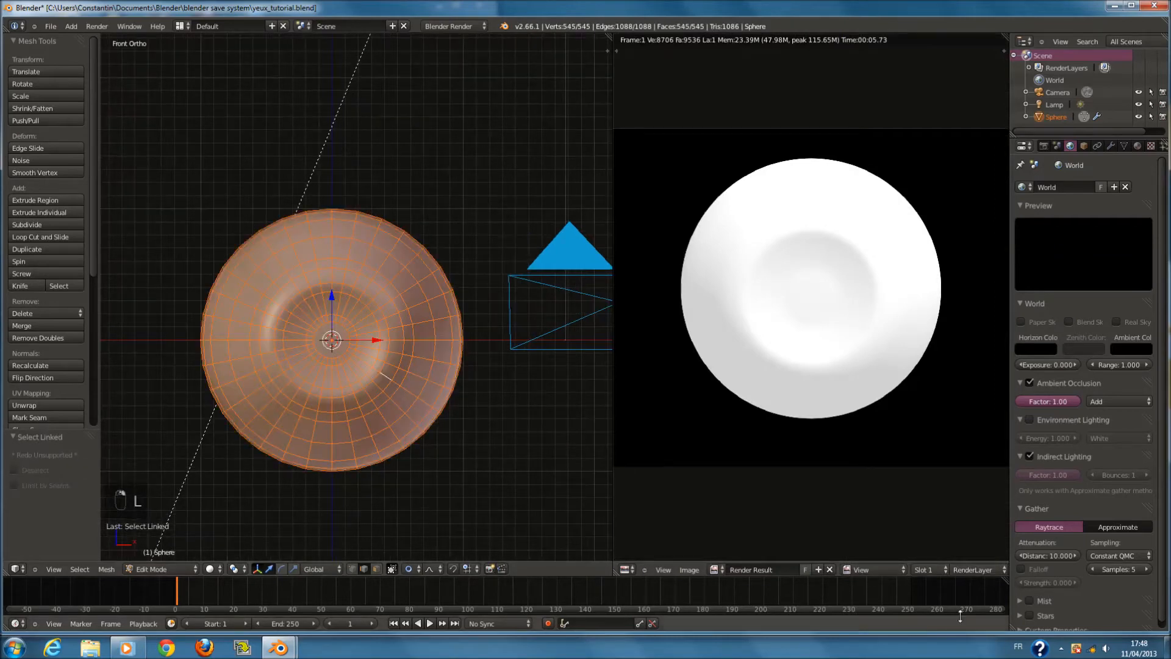
{"action": "left_click", "coordinate": [828, 569]}
{"action": "scroll", "coordinate": [218, 309], "scroll_direction": "up", "scroll_amount": 1}
{"action": "key", "text": "u"}
{"action": "left_click", "coordinate": [273, 328]}
{"action": "scroll", "coordinate": [778, 324], "scroll_direction": "up", "scroll_amount": 5}
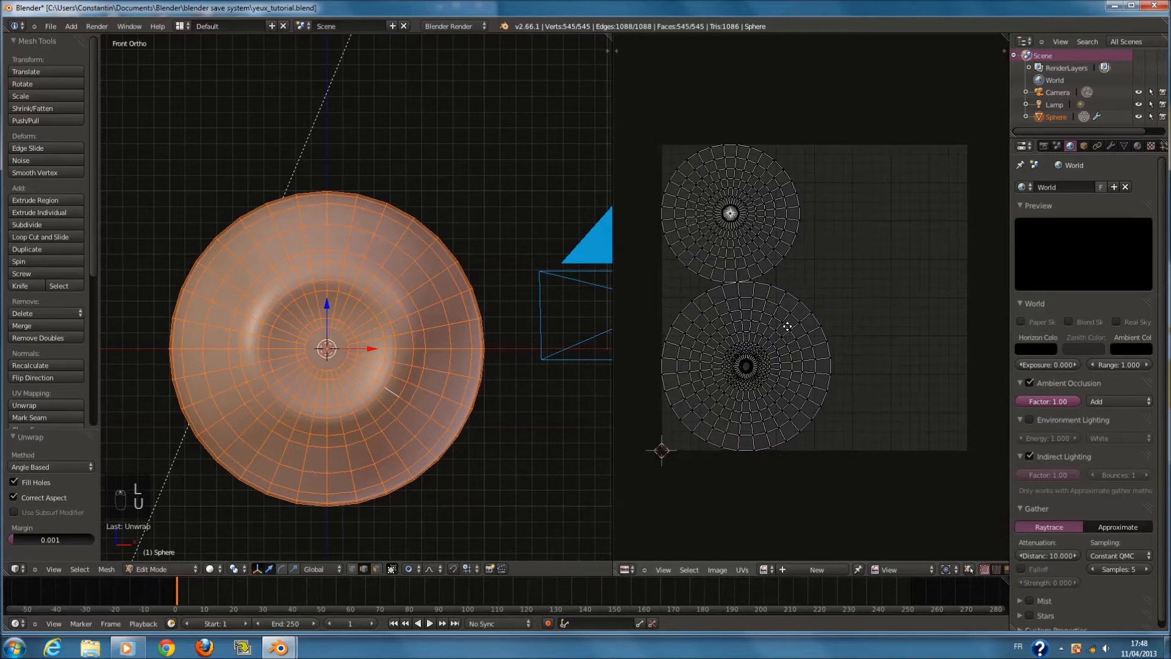
{"action": "middle_click_drag", "start_coordinate": [787, 326], "coordinate": [807, 335]}
{"action": "key", "text": "a"}
{"action": "key", "text": "r"}
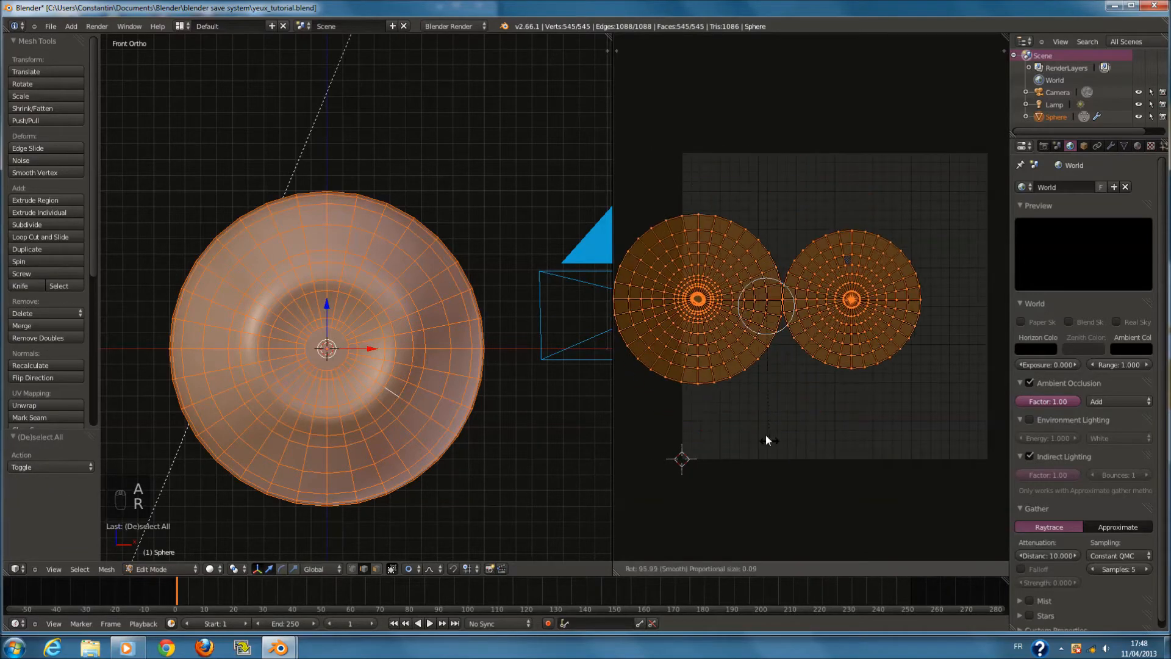
{"action": "right_click", "coordinate": [765, 433]}
{"action": "scroll", "coordinate": [773, 428], "scroll_direction": "up", "scroll_amount": 3}
{"action": "scroll", "coordinate": [510, 384], "scroll_direction": "down", "scroll_amount": 1}
Try to select only one side of the seam by linked selection from single edges
{"action": "right_click", "coordinate": [409, 364]}
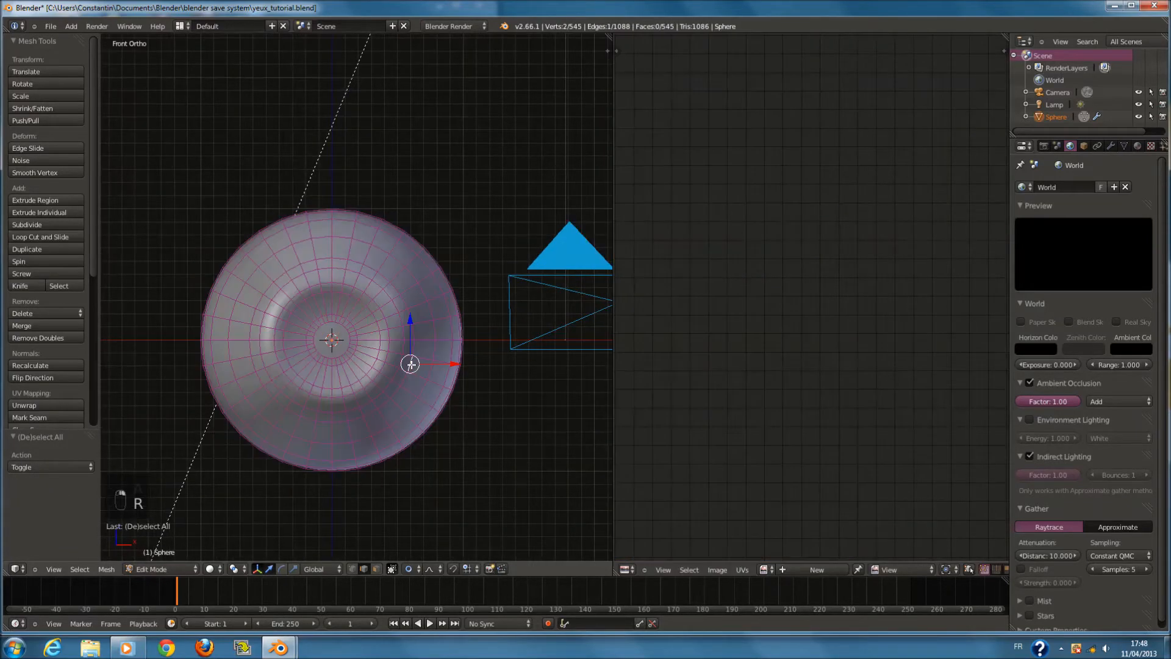
{"action": "key", "text": "l"}
{"action": "scroll", "coordinate": [410, 364], "scroll_direction": "down", "scroll_amount": 1}
{"action": "middle_click_drag", "start_coordinate": [410, 364], "coordinate": [433, 311]}
{"action": "right_click", "coordinate": [433, 308]}
{"action": "key", "text": "l"}
{"action": "key", "text": "l"}
{"action": "key", "text": "KP_1"}
{"action": "right_click", "coordinate": [340, 305]}
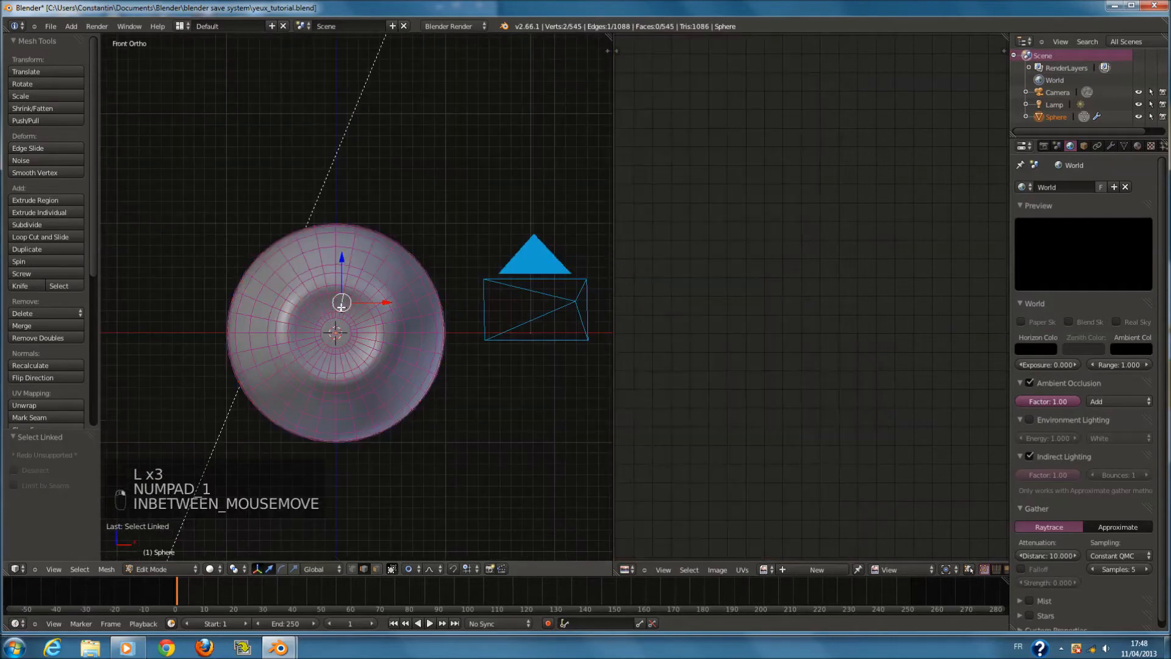
Using face selection and wireframe display from the top view, circle-select all faces in front of the seam
{"action": "key", "text": "KP_7"}
{"action": "scroll", "coordinate": [373, 340], "scroll_direction": "up", "scroll_amount": 1}
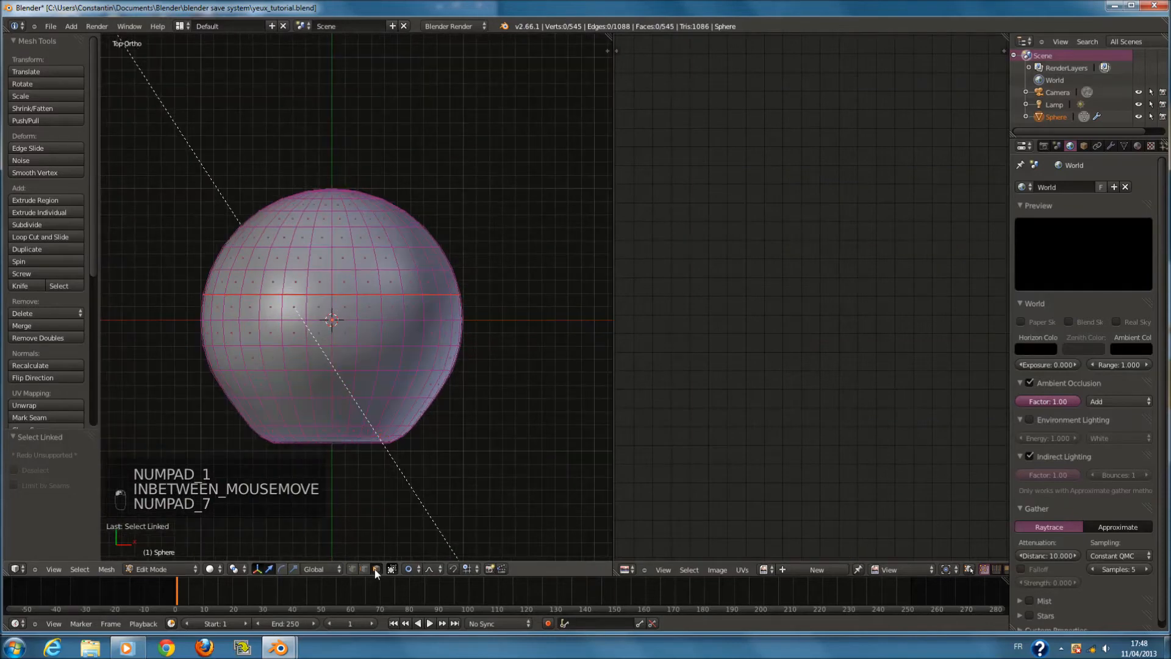
{"action": "key", "text": "z"}
{"action": "key", "text": "a"}
{"action": "key", "text": "a"}
{"action": "key", "text": "a"}
{"action": "key", "text": "c"}
{"action": "scroll", "coordinate": [258, 405], "scroll_direction": "down", "scroll_amount": 5}
{"action": "scroll", "coordinate": [262, 405], "scroll_direction": "up", "scroll_amount": 3}
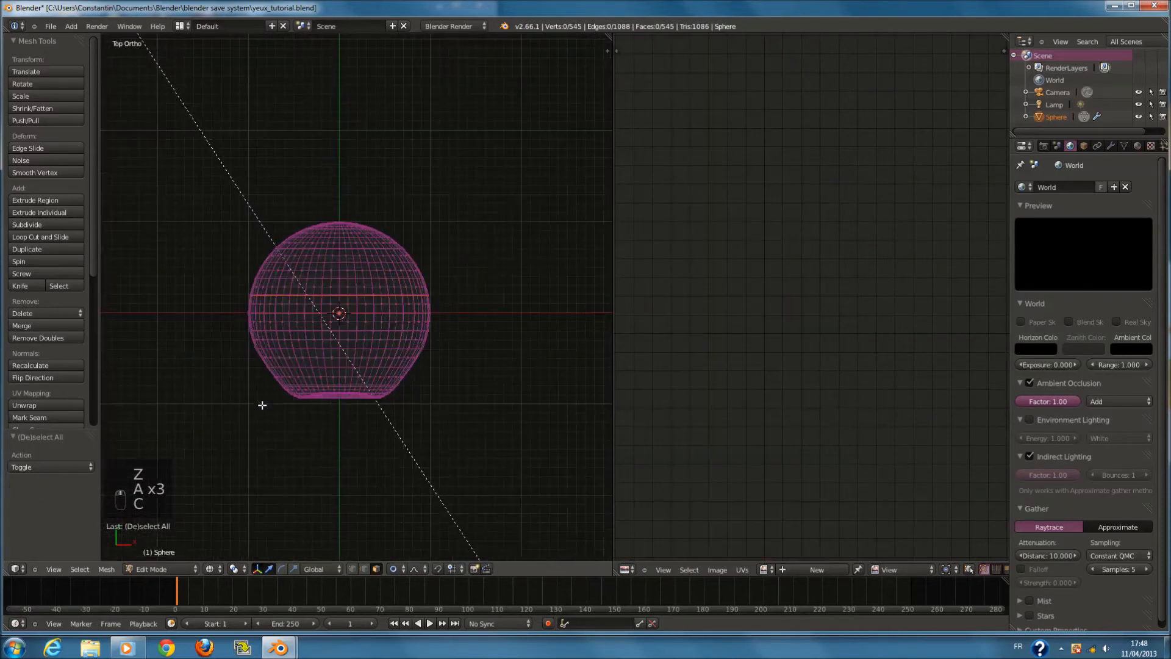
{"action": "key", "text": "c"}
{"action": "left_click_drag", "start_coordinate": [256, 368], "coordinate": [430, 352]}
{"action": "right_click", "coordinate": [430, 351]}
Project the front faces' UVs from the front view, scaled to bounds, and return to solid shading
{"action": "key", "text": "KP_1"}
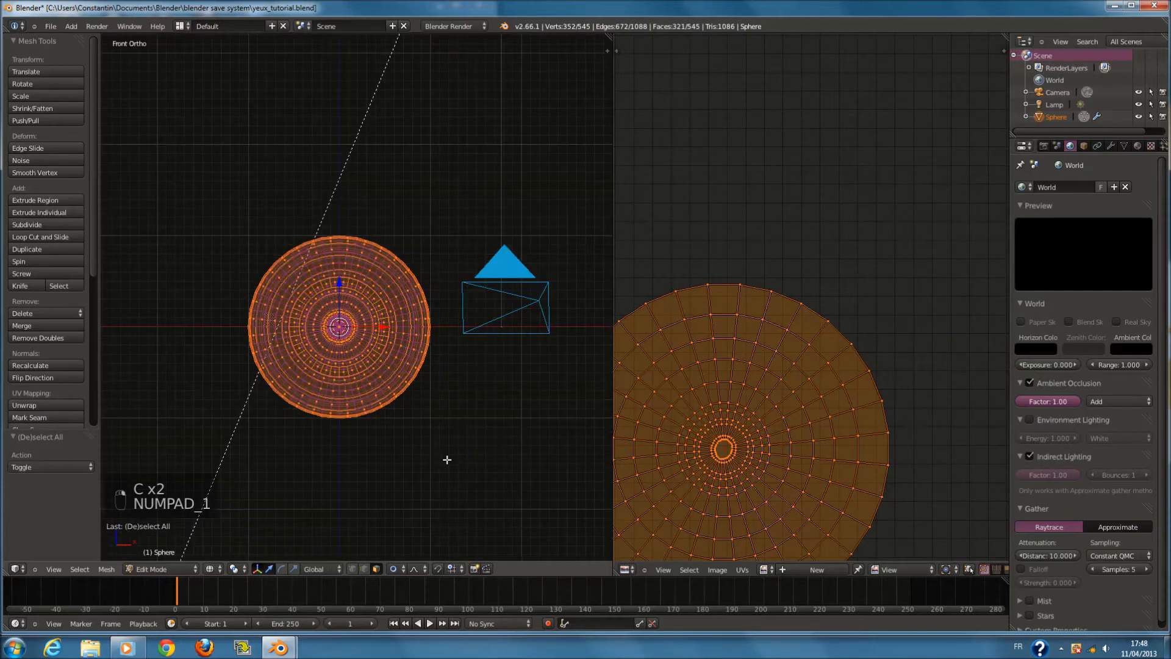
{"action": "key", "text": "u"}
{"action": "left_click", "coordinate": [440, 559]}
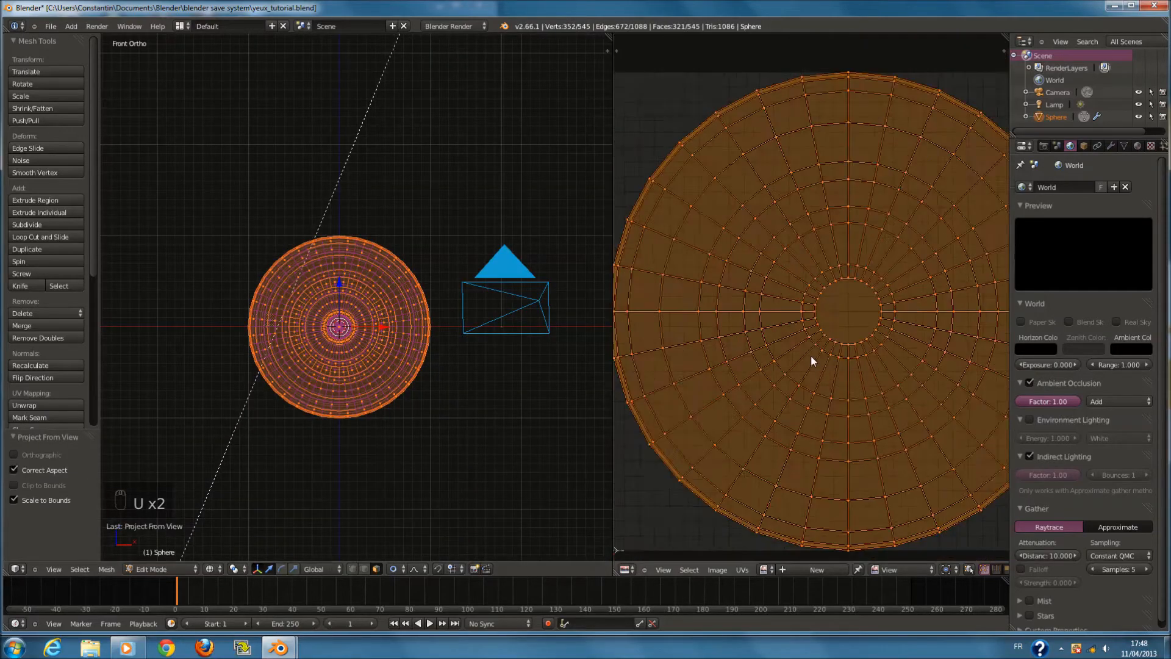
{"action": "scroll", "coordinate": [811, 361], "scroll_direction": "down", "scroll_amount": 1}
{"action": "scroll", "coordinate": [470, 327], "scroll_direction": "up", "scroll_amount": 2}
{"action": "middle_click_drag", "start_coordinate": [458, 329], "coordinate": [384, 350]}
{"action": "key", "text": "z"}
{"action": "scroll", "coordinate": [475, 262], "scroll_direction": "up", "scroll_amount": 1}
{"action": "middle_click_drag", "start_coordinate": [558, 176], "coordinate": [453, 217]}
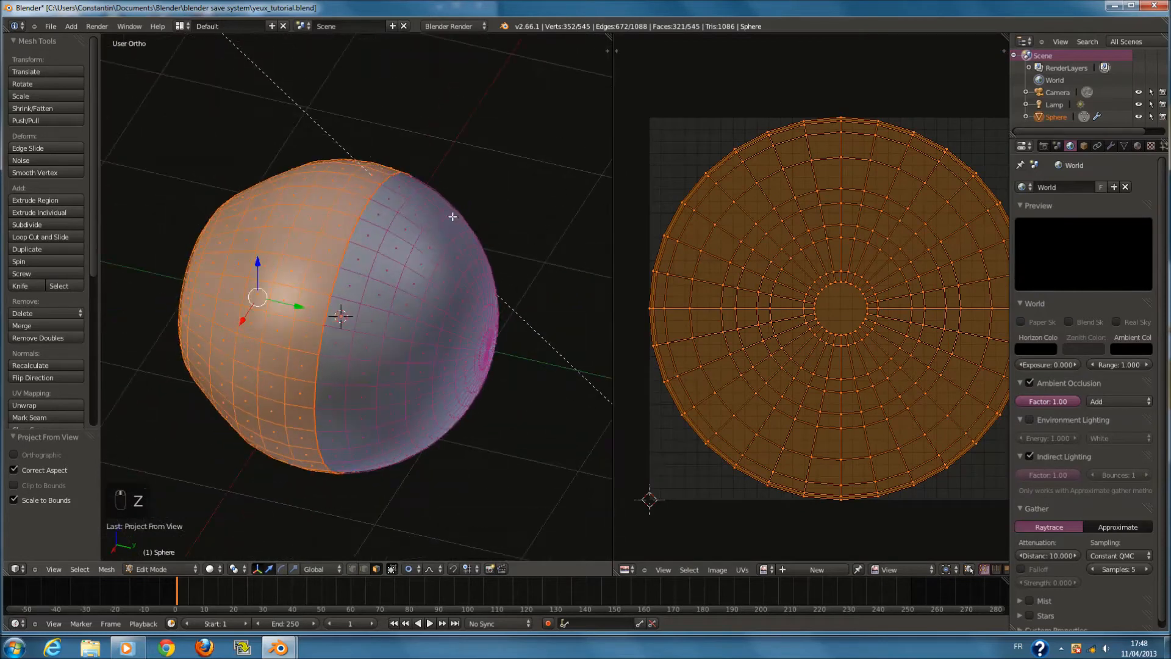
{"action": "scroll", "coordinate": [300, 304], "scroll_direction": "down", "scroll_amount": 3, "text": "ctrl"}
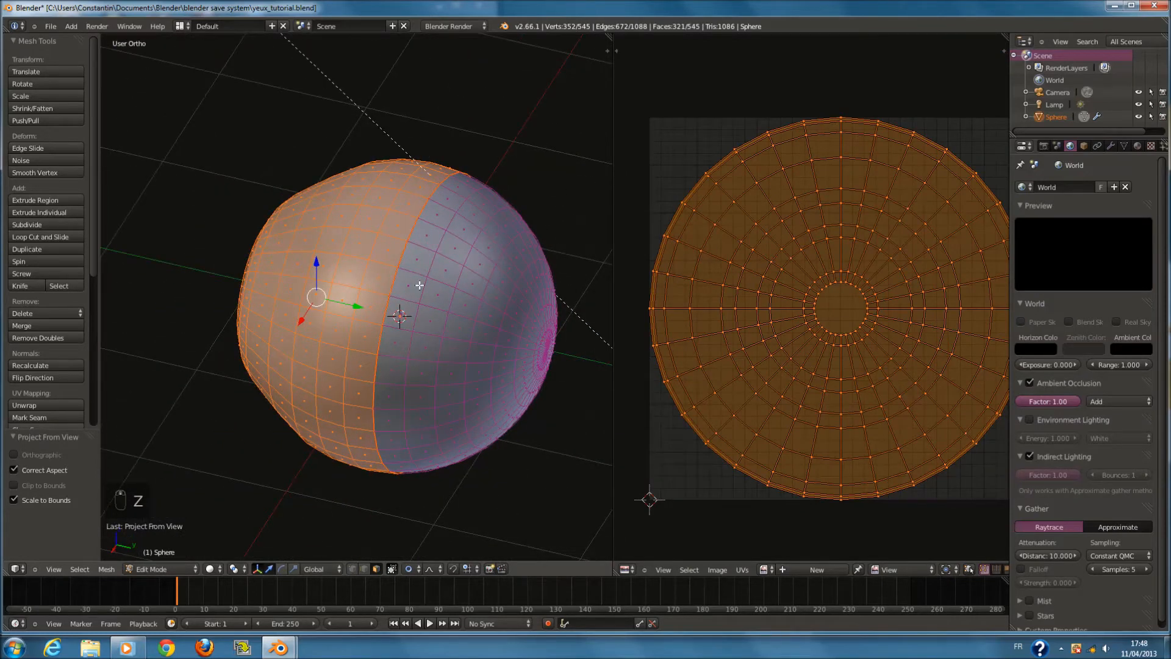
Select the linked faces on each side of the seam in turn, leaving the rear part of the eyeball selected
{"action": "scroll", "coordinate": [343, 290], "scroll_direction": "up", "scroll_amount": 1}
{"action": "right_click", "coordinate": [428, 290]}
{"action": "key", "text": "l"}
{"action": "right_click", "coordinate": [357, 253]}
{"action": "key", "text": "l"}
{"action": "right_click_drag", "start_coordinate": [435, 279], "coordinate": [428, 281]}
{"action": "key", "text": "l"}
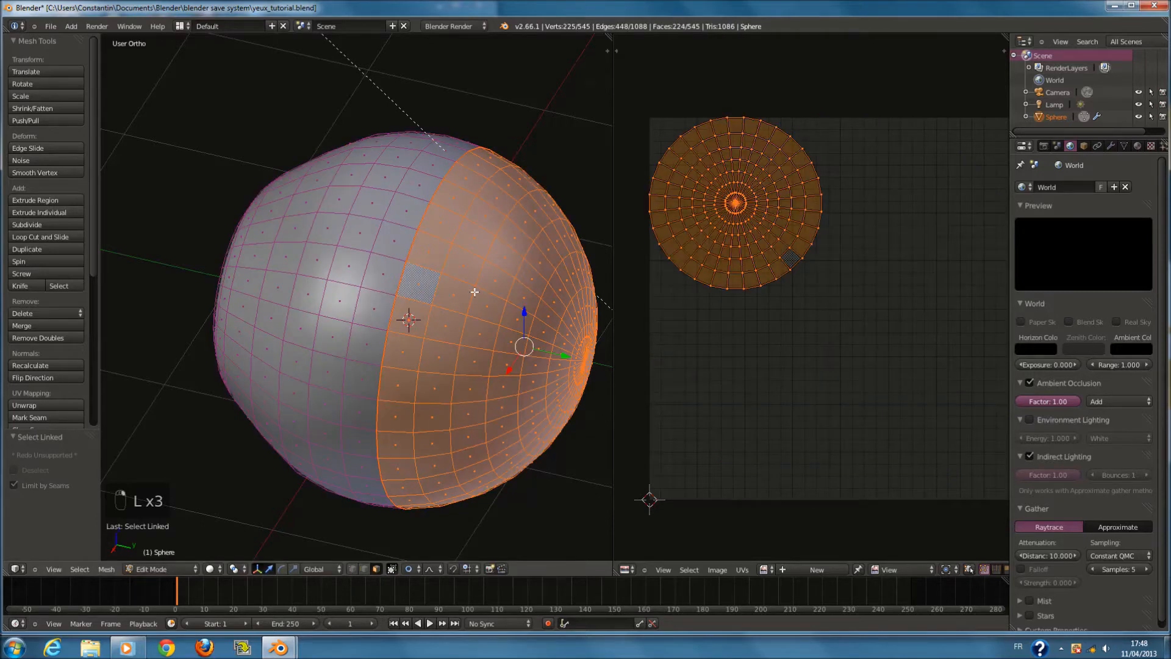
Project the rear part's UVs from the front view, scaled to bounds, and select the linked front faces
{"action": "key", "text": "KP_1"}
{"action": "key", "text": "u"}
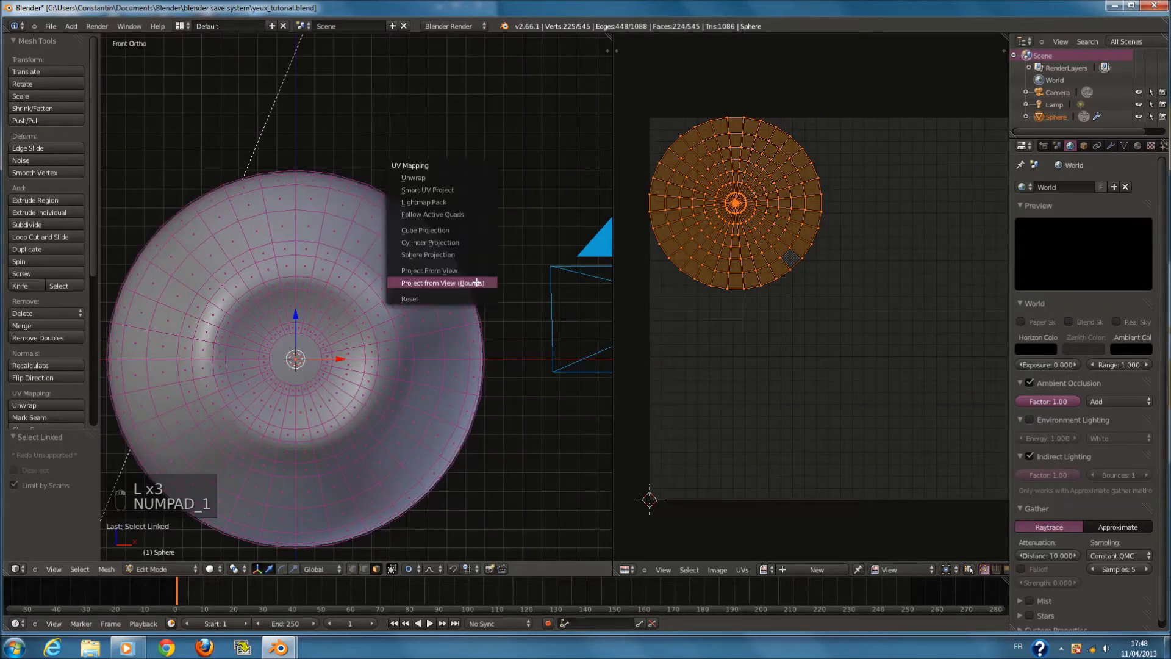
{"action": "left_click", "coordinate": [477, 282]}
{"action": "right_click", "coordinate": [445, 312]}
{"action": "key", "text": "l"}
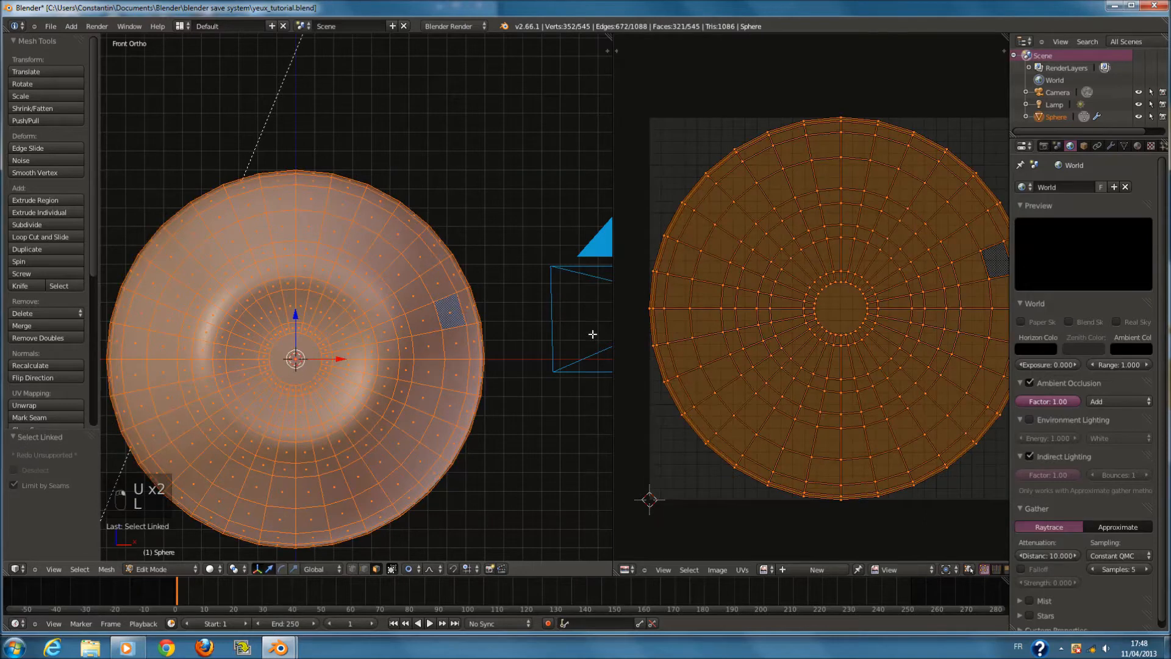
Select the linked rear faces, scale their UV island to about 0.35, and move it to the lower-right corner of the UV space
{"action": "middle_click_drag", "start_coordinate": [454, 314], "coordinate": [509, 266]}
{"action": "right_click", "coordinate": [509, 267]}
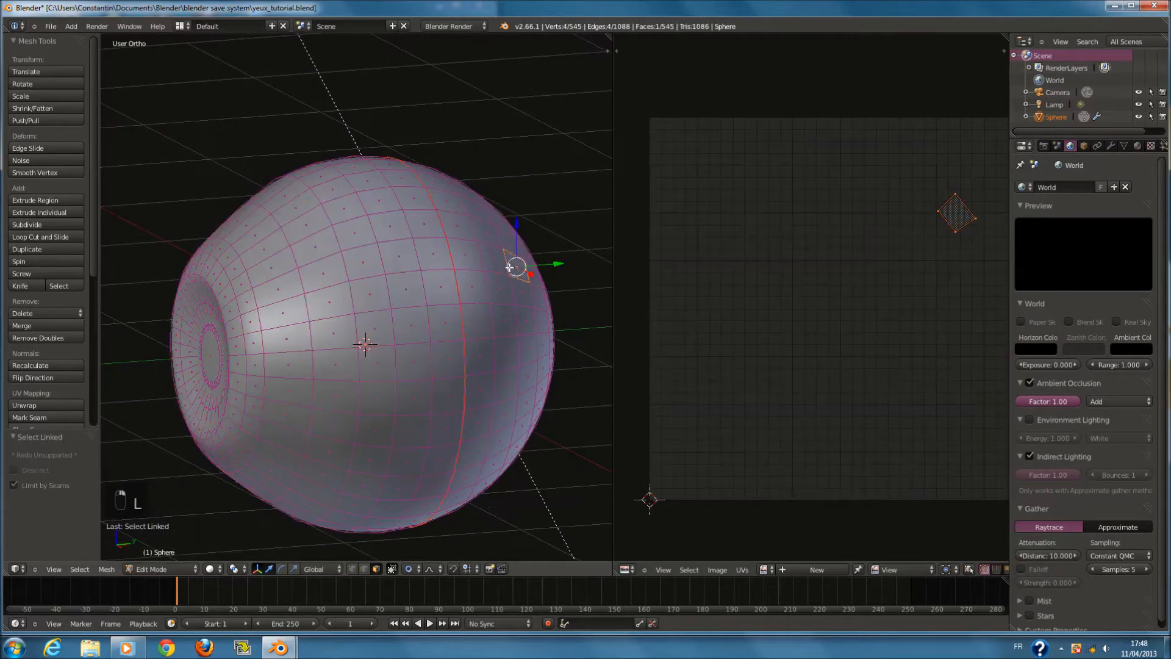
{"action": "key", "text": "l"}
{"action": "scroll", "coordinate": [855, 346], "scroll_direction": "down", "scroll_amount": 1}
{"action": "key", "text": "s"}
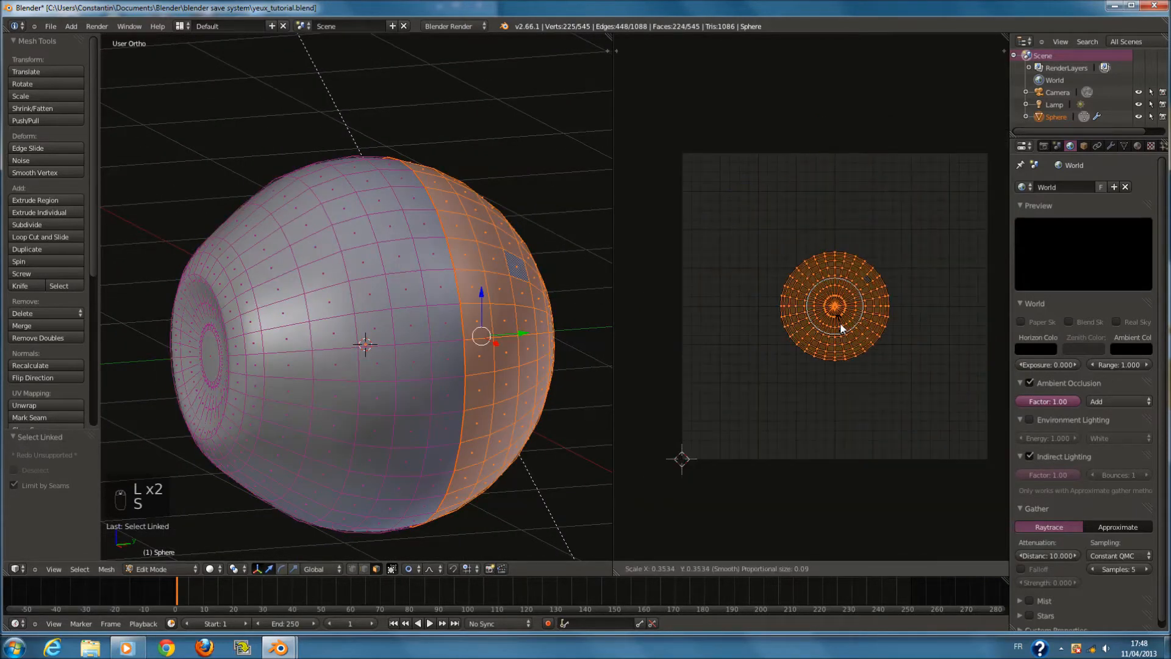
{"action": "left_click", "coordinate": [842, 328]}
{"action": "key", "text": "g"}
{"action": "left_click", "coordinate": [967, 415]}
Turn off proportional editing and select the whole mesh to show both UV islands
{"action": "left_click", "coordinate": [409, 572]}
{"action": "left_click", "coordinate": [416, 567]}
{"action": "scroll", "coordinate": [521, 515], "scroll_direction": "up", "scroll_amount": 4, "text": "ctrl"}
{"action": "key", "text": "Tab"}
{"action": "key", "text": "Tab"}
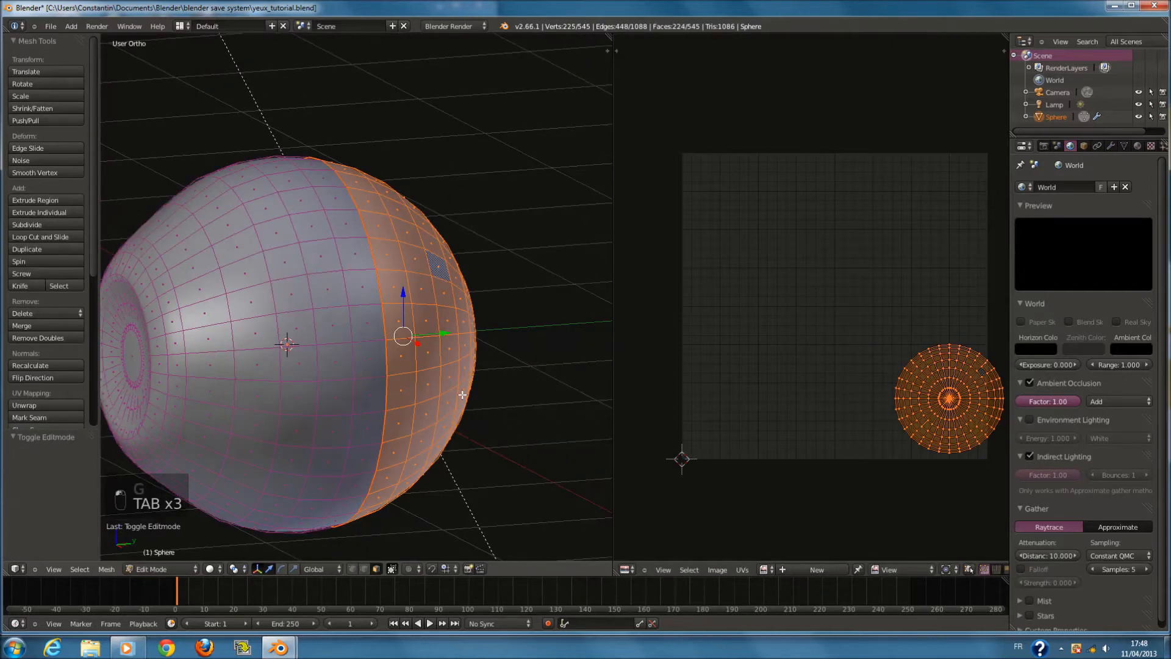
{"action": "key", "text": "a"}
{"action": "key", "text": "a"}
{"action": "key", "text": "a"}
{"action": "key", "text": "a"}
{"action": "key", "text": "a"}
{"action": "key", "text": "a"}
{"action": "key", "text": "a"}
{"action": "key", "text": "a"}
{"action": "scroll", "coordinate": [771, 342], "scroll_direction": "up", "scroll_amount": 3}
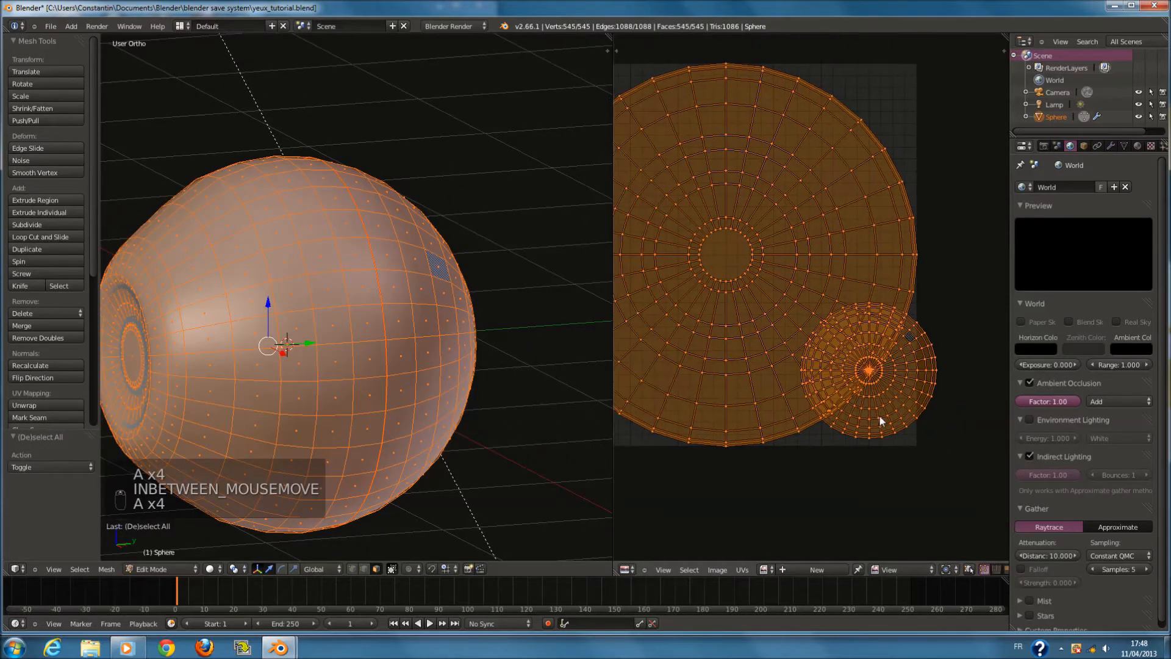
Scale the small rear UV island by about 0.57 and again by 0.81, fitting it into the lower-right corner of the UV space
{"action": "key", "text": "a"}
{"action": "key", "text": "l"}
{"action": "scroll", "coordinate": [941, 404], "scroll_direction": "up", "scroll_amount": 1}
{"action": "key", "text": "s"}
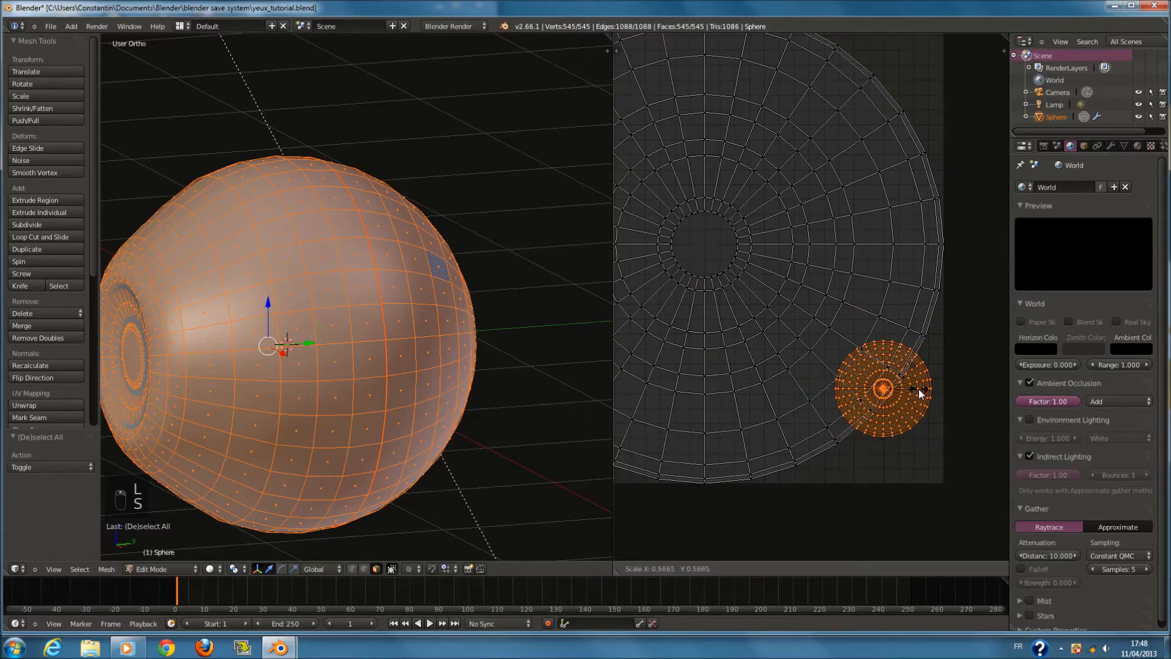
{"action": "left_click", "coordinate": [918, 389]}
{"action": "key", "text": "g"}
{"action": "left_click", "coordinate": [936, 445]}
{"action": "key", "text": "s"}
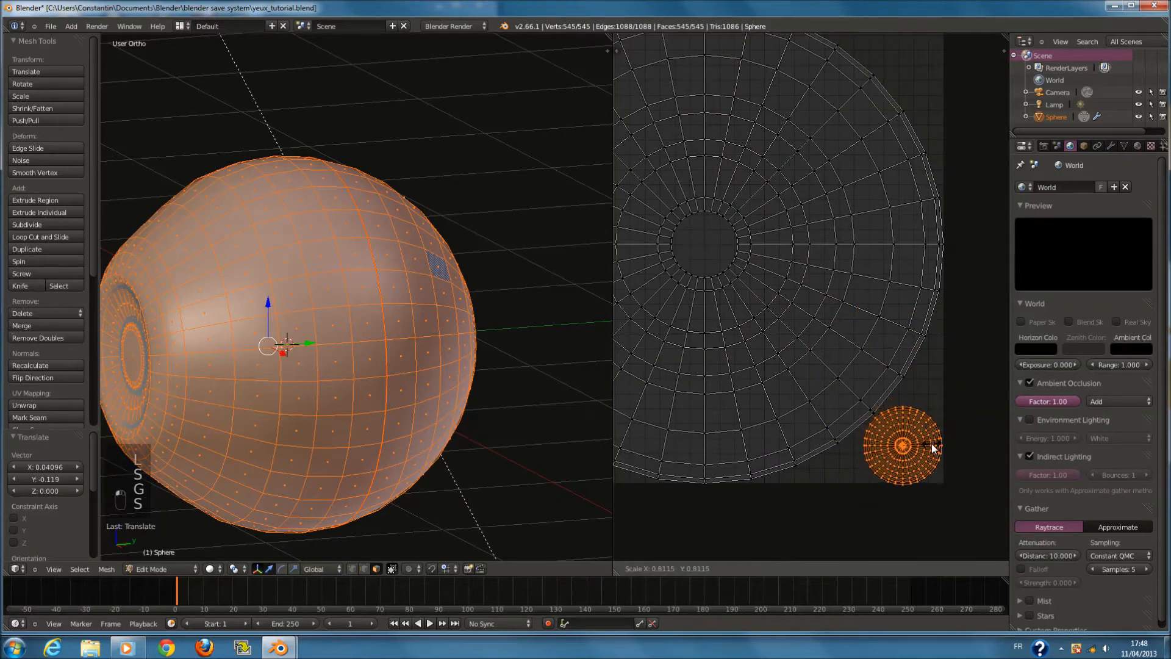
{"action": "left_click", "coordinate": [931, 444]}
Scale the large front UV island to 0.858 and move it to the upper-left corner of the UV space
{"action": "key", "text": "l"}
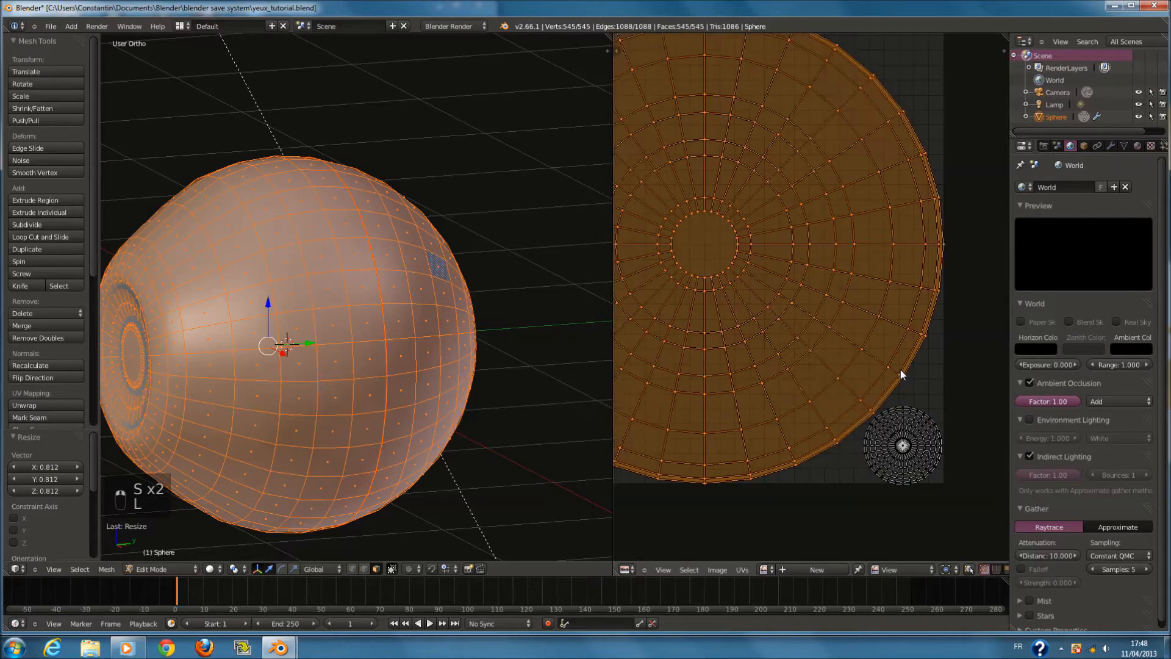
{"action": "scroll", "coordinate": [901, 370], "scroll_direction": "down", "scroll_amount": 2}
{"action": "key", "text": "s"}
{"action": "left_click", "coordinate": [924, 397]}
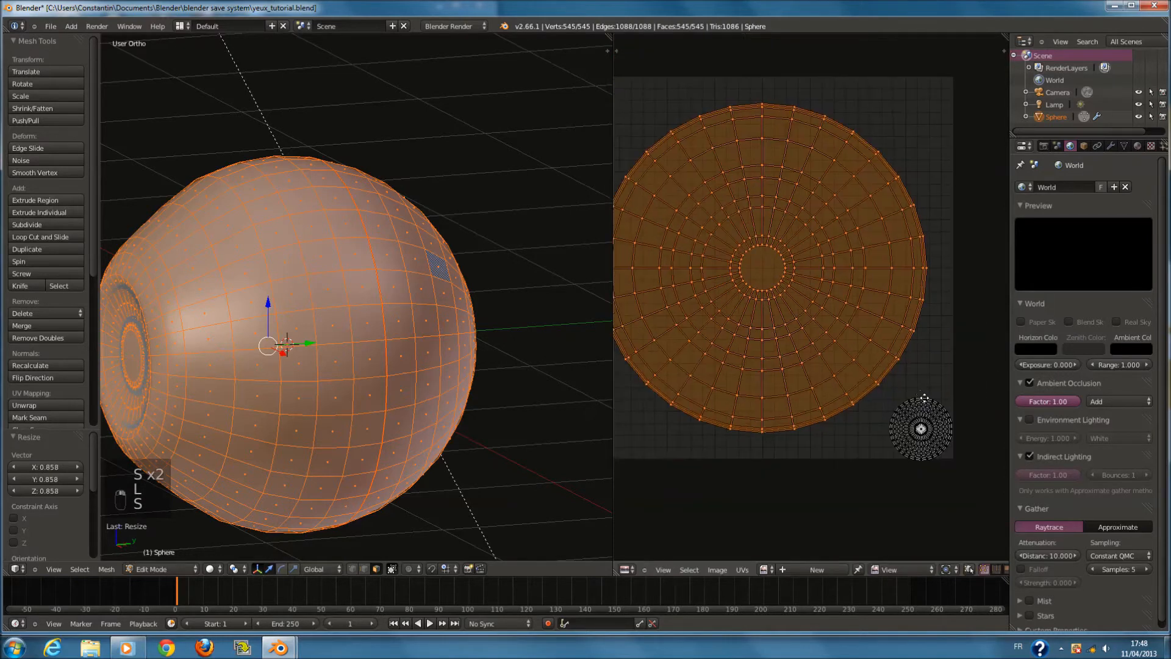
{"action": "scroll", "coordinate": [924, 397], "scroll_direction": "down", "scroll_amount": 1}
{"action": "key", "text": "g"}
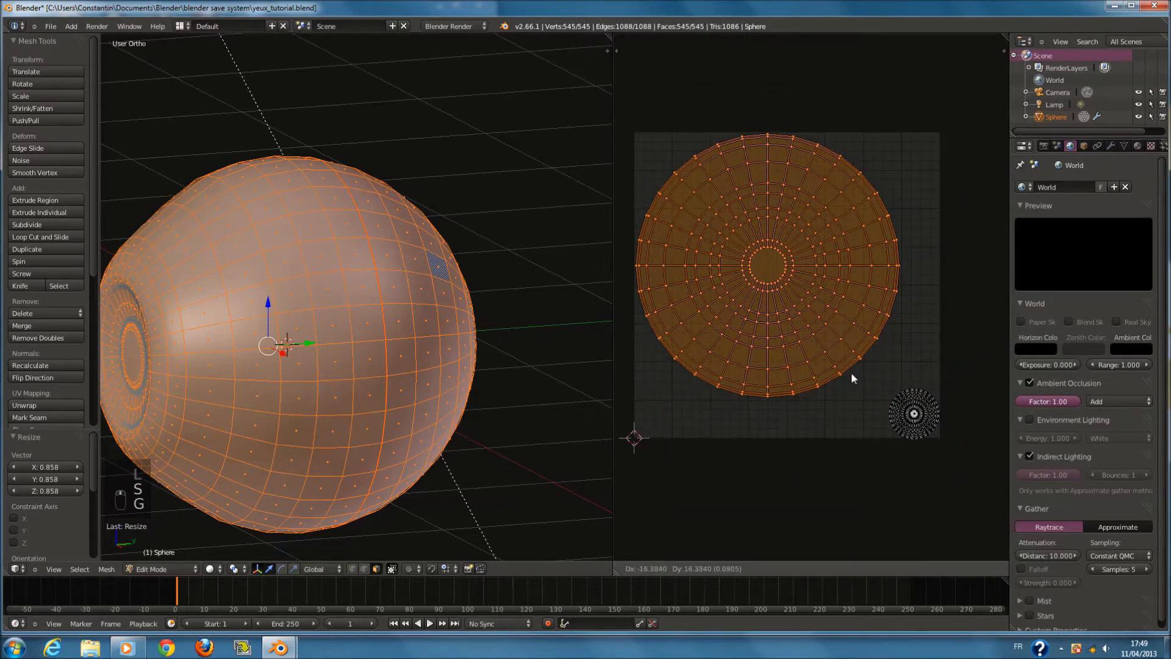
{"action": "left_click", "coordinate": [854, 379]}
Enlarge the rear UV island slightly and reposition it in the free corner beside the front island
{"action": "key", "text": "l"}
{"action": "key", "text": "s"}
{"action": "left_click", "coordinate": [929, 408]}
{"action": "key", "text": "g"}
{"action": "key", "text": "s"}
{"action": "left_click", "coordinate": [923, 396]}
{"action": "key", "text": "g"}
{"action": "left_click", "coordinate": [919, 396]}
{"action": "key", "text": "KP_1"}
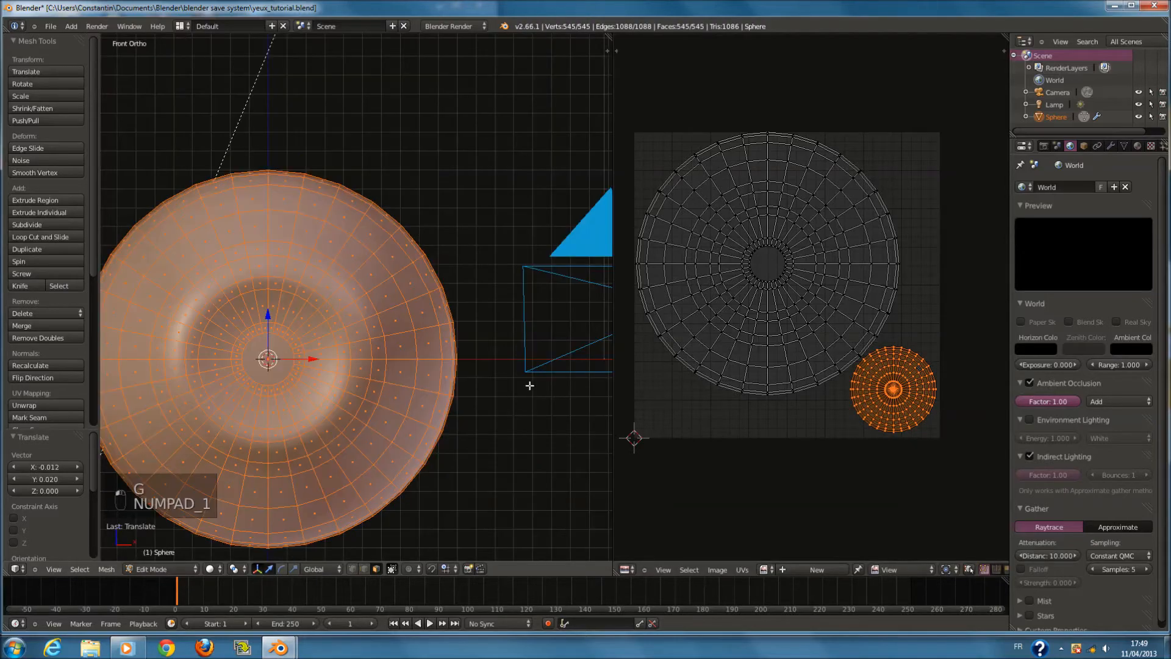
{"action": "key", "text": "Tab"}
{"action": "key", "text": "Tab"}
{"action": "middle_click_drag", "start_coordinate": [511, 346], "coordinate": [304, 287]}
{"action": "key", "text": "Tab"}
{"action": "key", "text": "Tab"}
{"action": "key", "text": "Tab"}
{"action": "scroll", "coordinate": [305, 287], "scroll_direction": "up", "scroll_amount": 1}
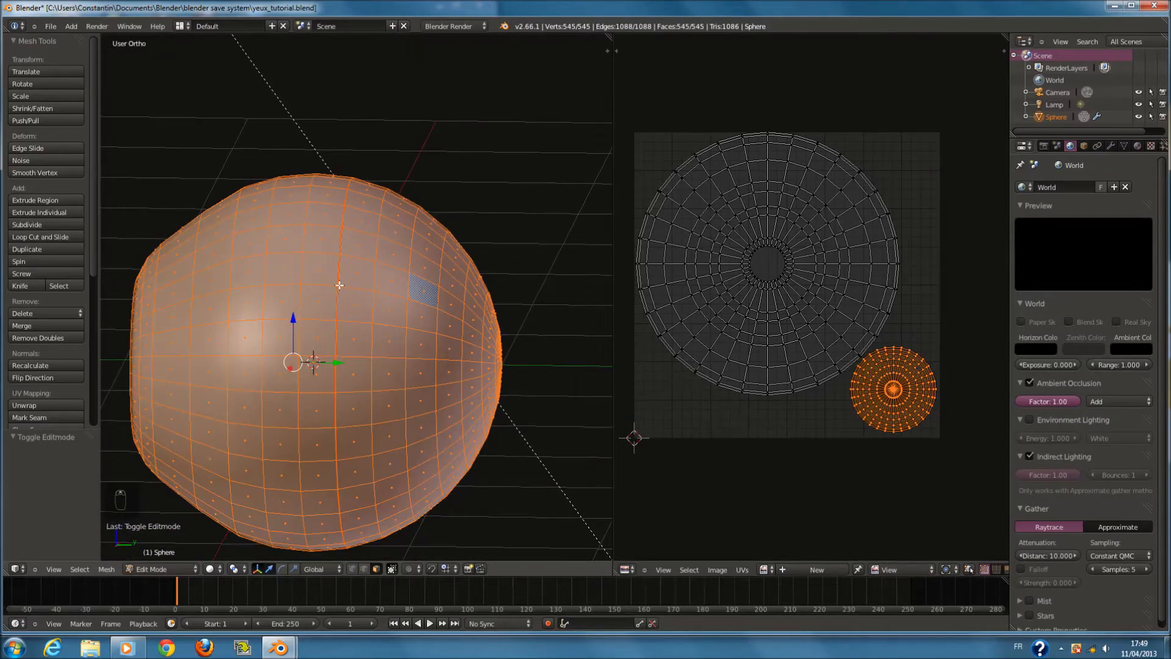
Select the linked front faces, unwrap them with the standard Unwrap, and select the resulting UV island
{"action": "right_click", "coordinate": [340, 252]}
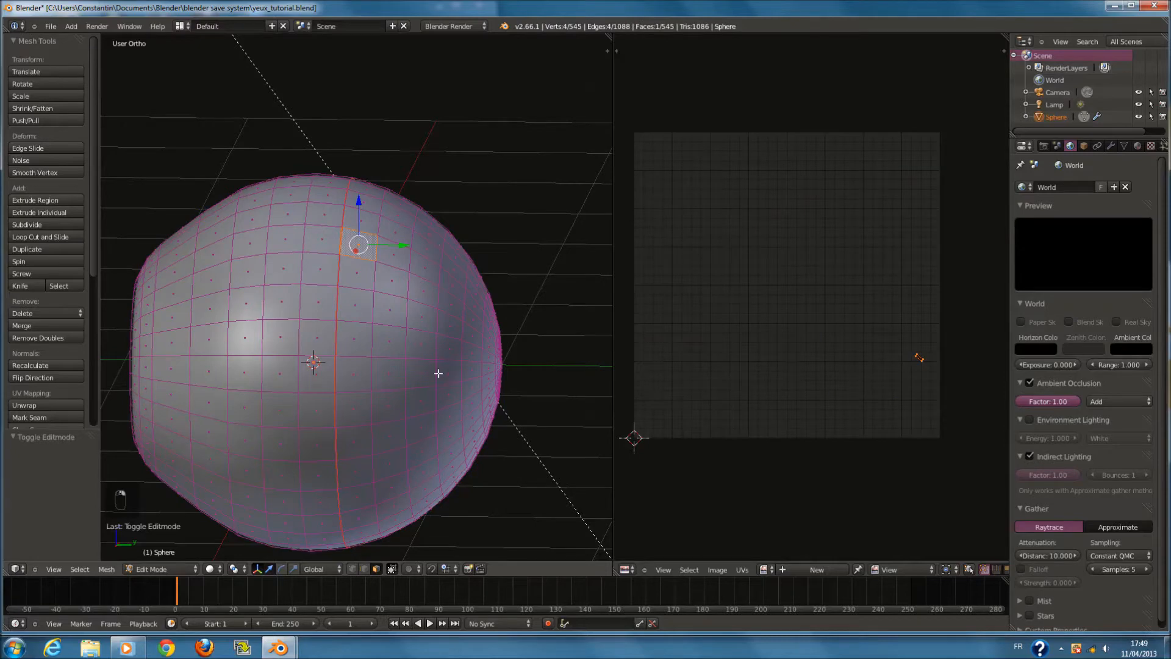
{"action": "key", "text": "KP_1"}
{"action": "right_click", "coordinate": [465, 313]}
{"action": "key", "text": "l"}
{"action": "key", "text": "u"}
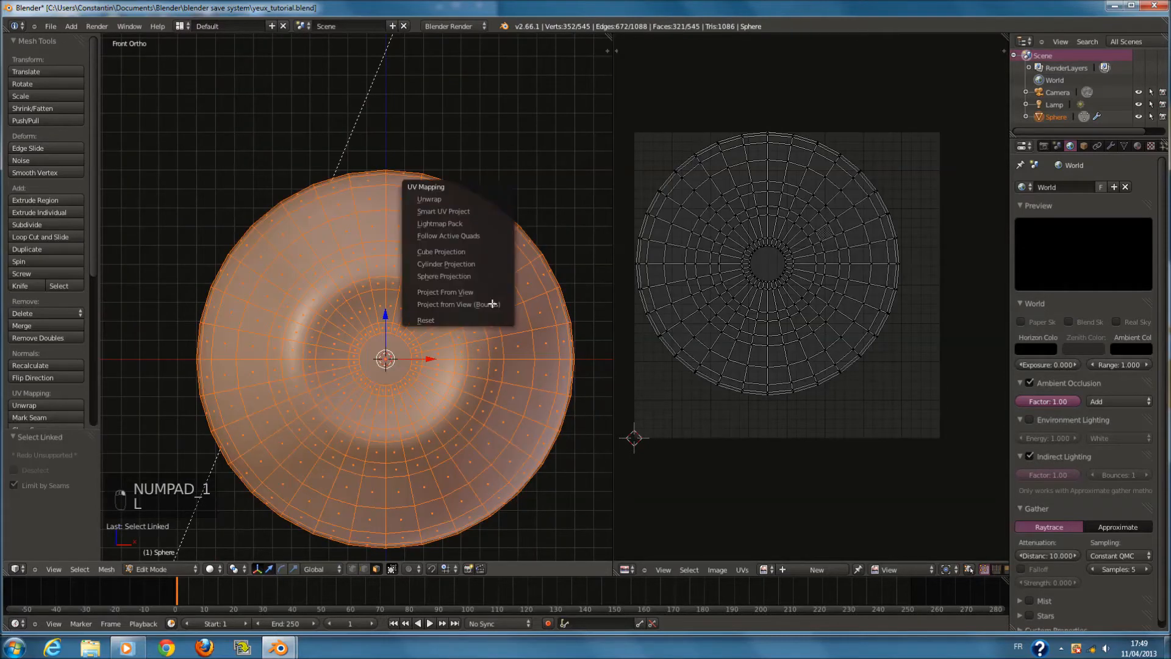
{"action": "left_click", "coordinate": [468, 200]}
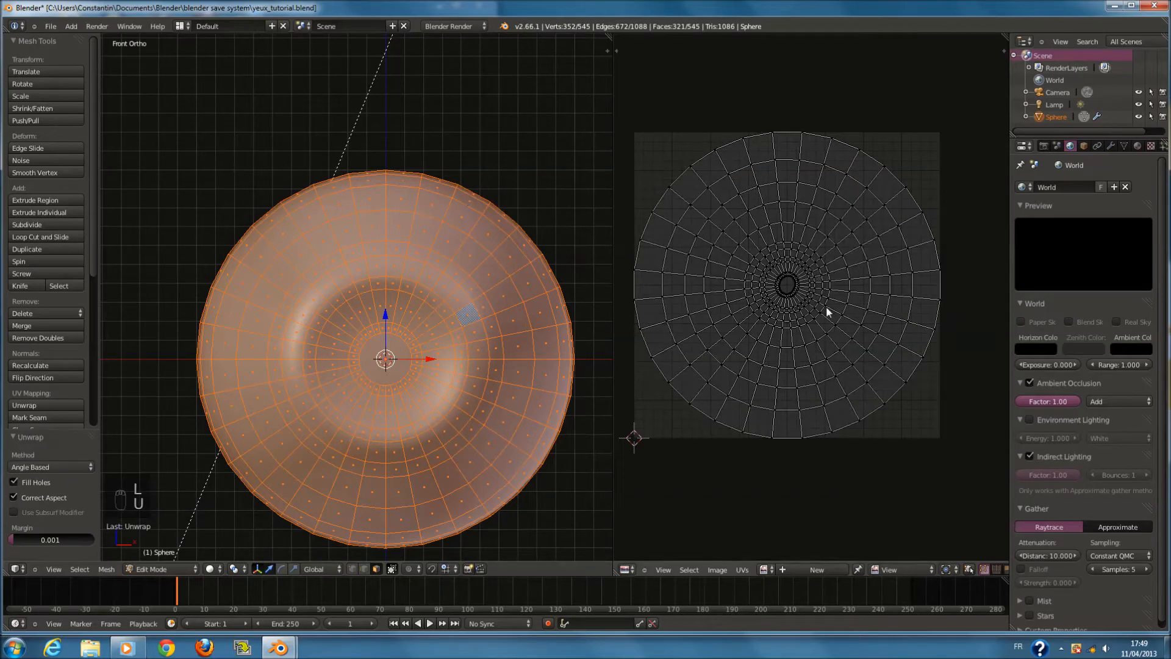
{"action": "key", "text": "l"}
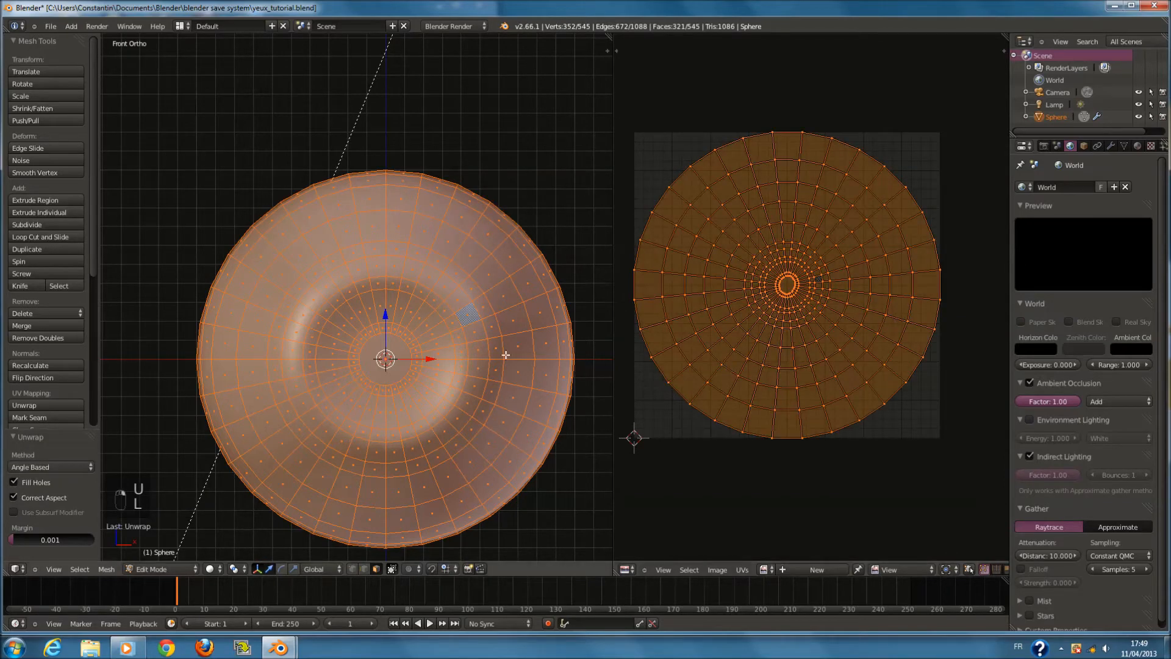
Shrink the unwrapped front UV island to roughly half size and move it toward the upper-left of the UV space
{"action": "scroll", "coordinate": [776, 269], "scroll_direction": "up", "scroll_amount": 5}
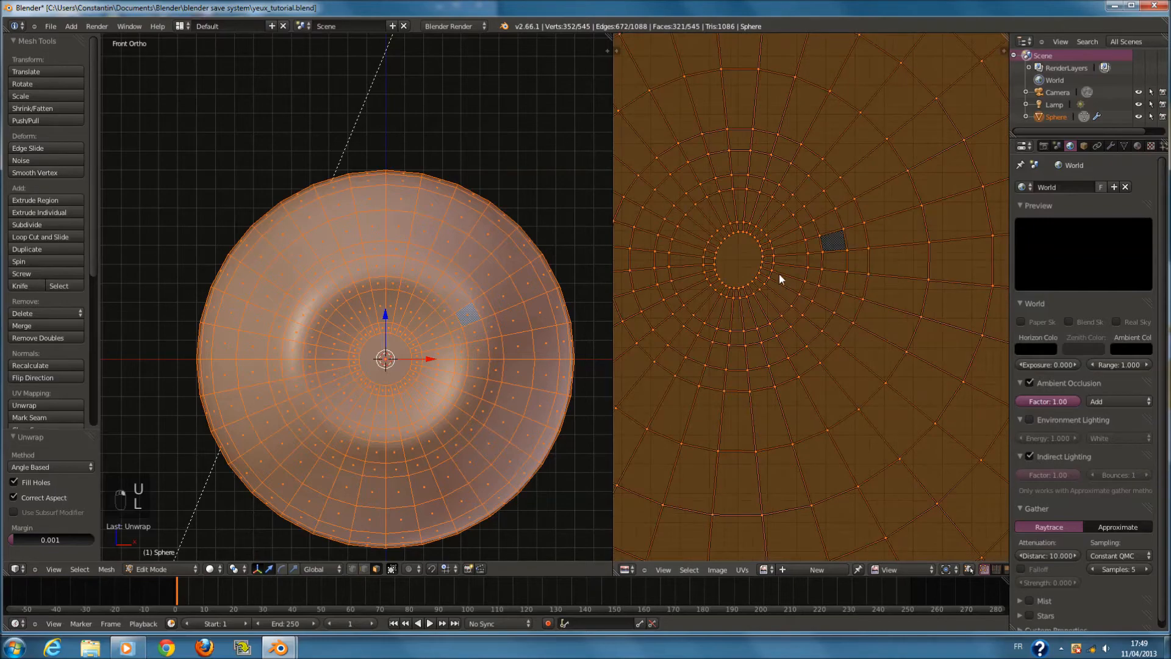
{"action": "scroll", "coordinate": [799, 378], "scroll_direction": "down", "scroll_amount": 4}
{"action": "key", "text": "g"}
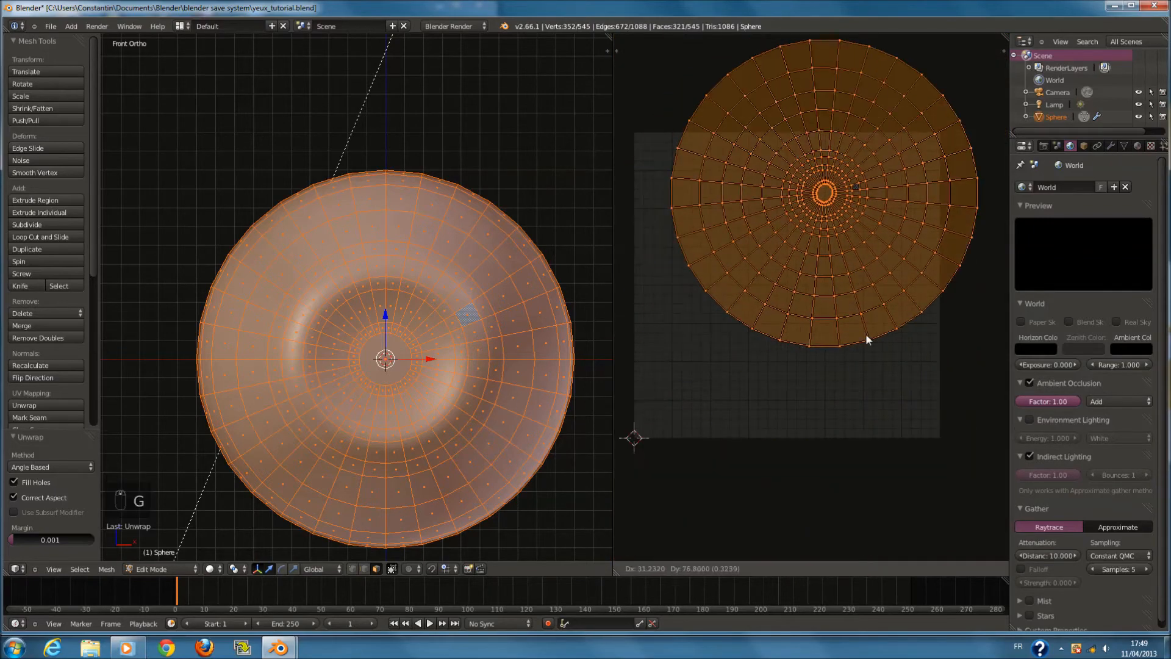
{"action": "middle_click_drag", "start_coordinate": [880, 340], "coordinate": [817, 360]}
{"action": "middle_click_drag", "start_coordinate": [552, 334], "coordinate": [447, 359]}
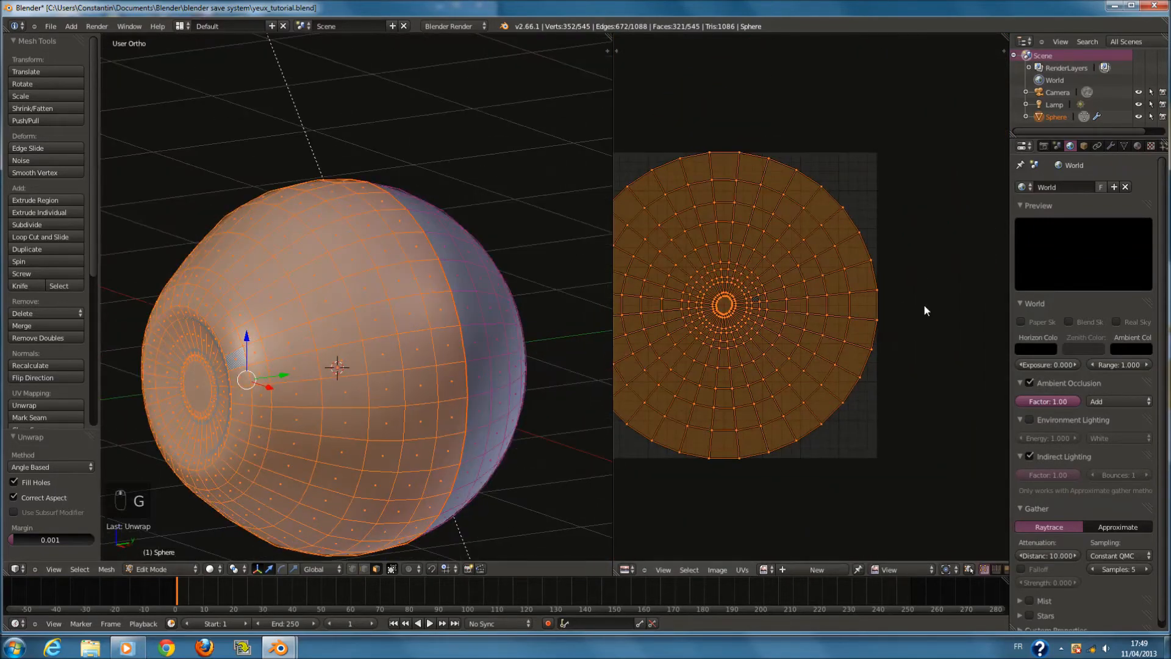
{"action": "key", "text": "s"}
{"action": "left_click", "coordinate": [831, 293]}
{"action": "middle_click_drag", "start_coordinate": [817, 291], "coordinate": [932, 305]}
{"action": "key", "text": "g"}
{"action": "left_click", "coordinate": [853, 258]}
{"action": "key", "text": "Tab"}
{"action": "key", "text": "Tab"}
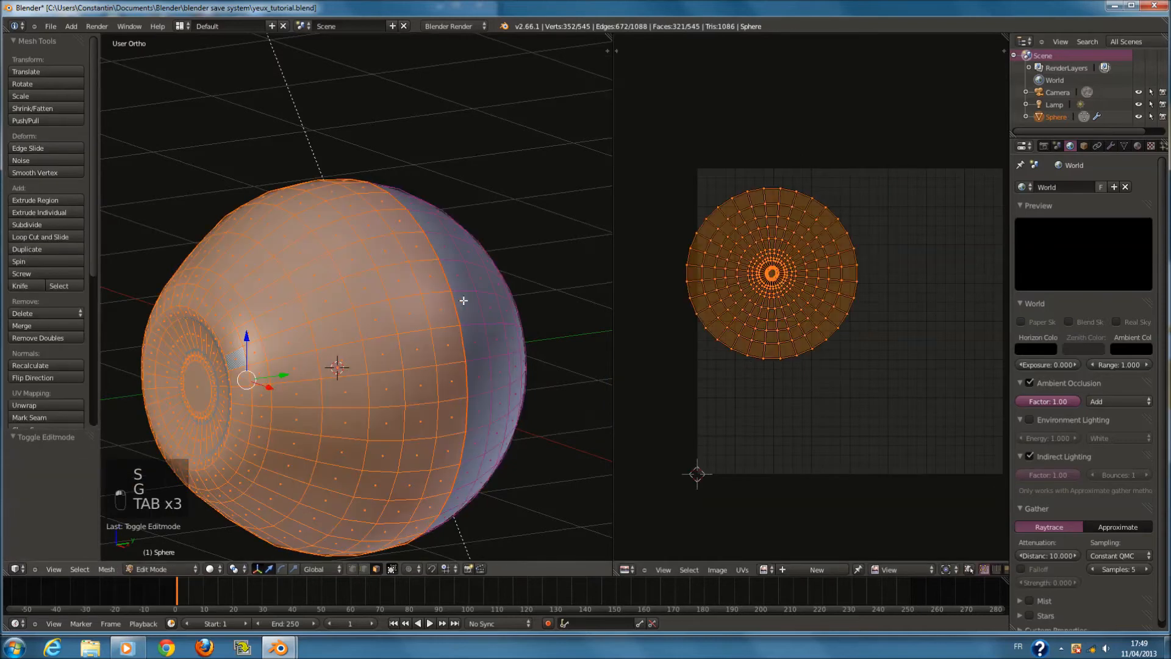
Select all faces, scale the front UV island by 1.371, and move it inside the UV bounds
{"action": "key", "text": "a"}
{"action": "key", "text": "a"}
{"action": "right_click", "coordinate": [843, 291]}
{"action": "key", "text": "l"}
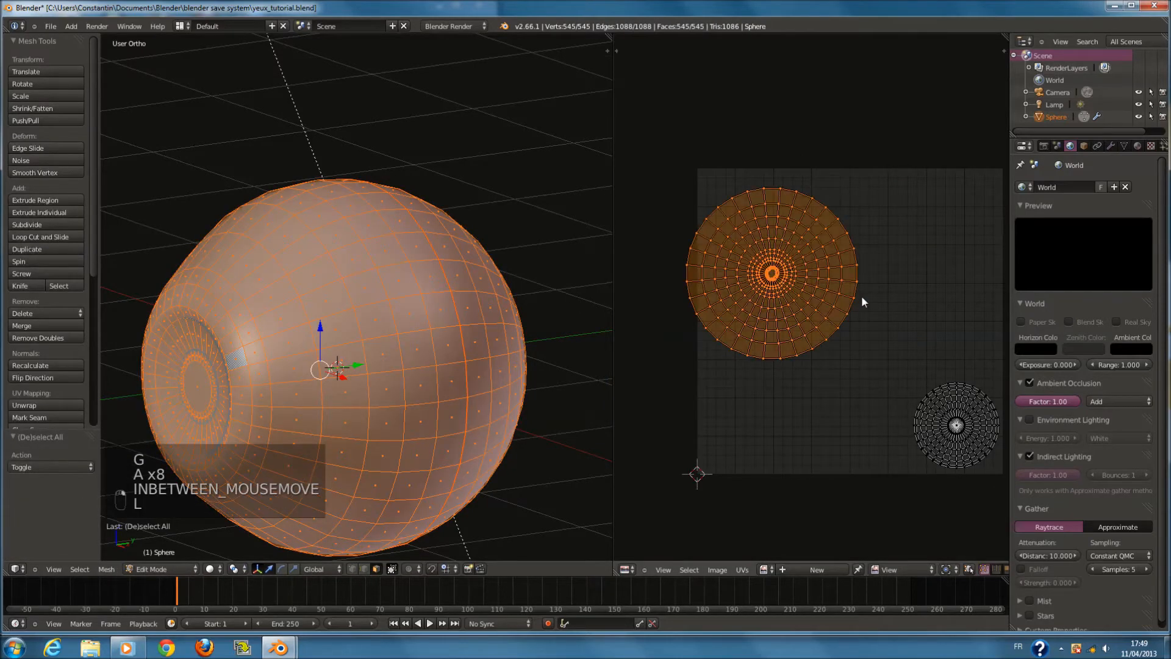
{"action": "key", "text": "s"}
{"action": "left_click", "coordinate": [850, 332]}
{"action": "key", "text": "g"}
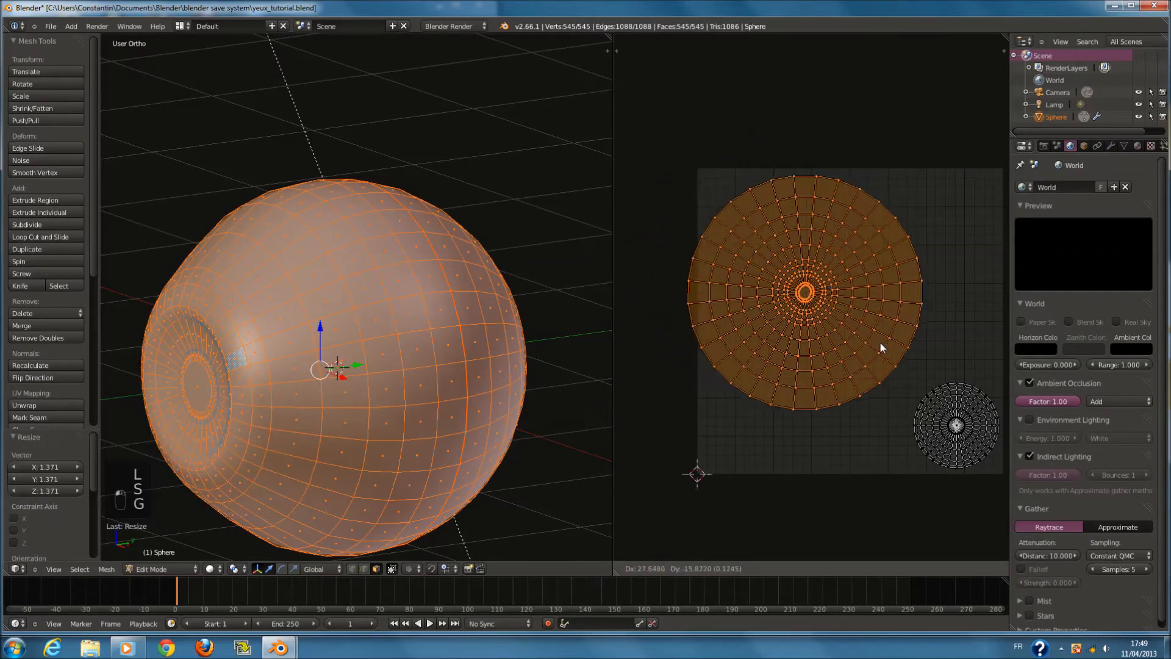
Scale the front UV island by a further 1.053 and fine-tune its size and position next to the rear island
{"action": "key", "text": "s"}
{"action": "left_click", "coordinate": [906, 344]}
{"action": "key", "text": "g"}
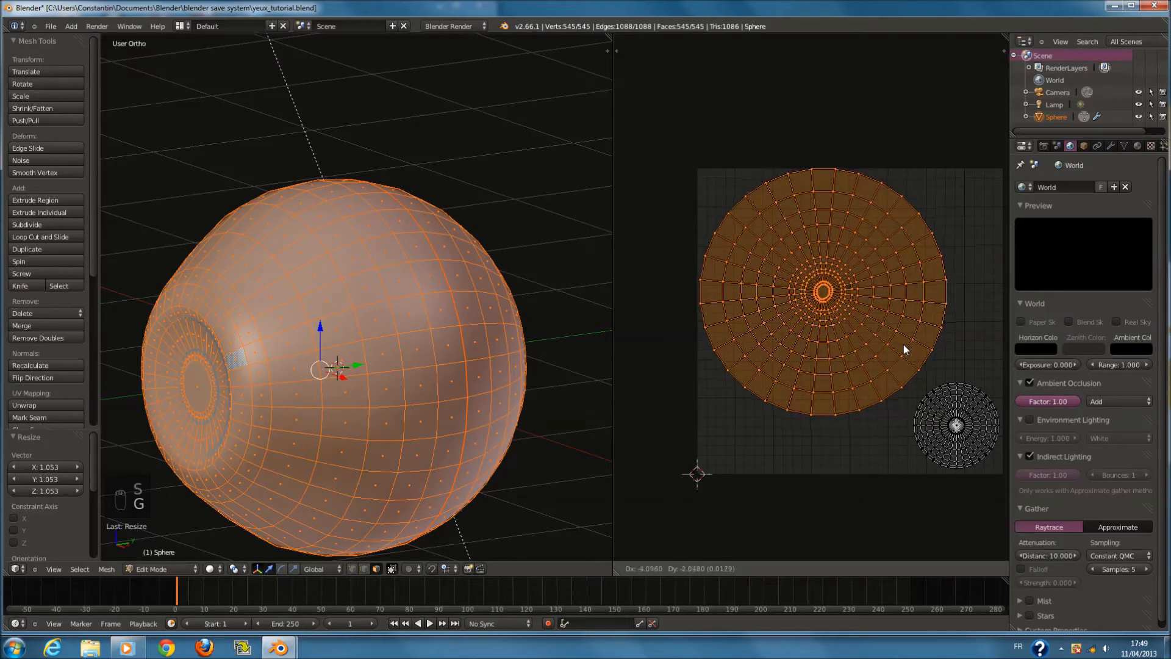
{"action": "left_click", "coordinate": [908, 349]}
{"action": "key", "text": "s"}
{"action": "left_click", "coordinate": [914, 351]}
{"action": "key", "text": "g"}
{"action": "left_click", "coordinate": [916, 353]}
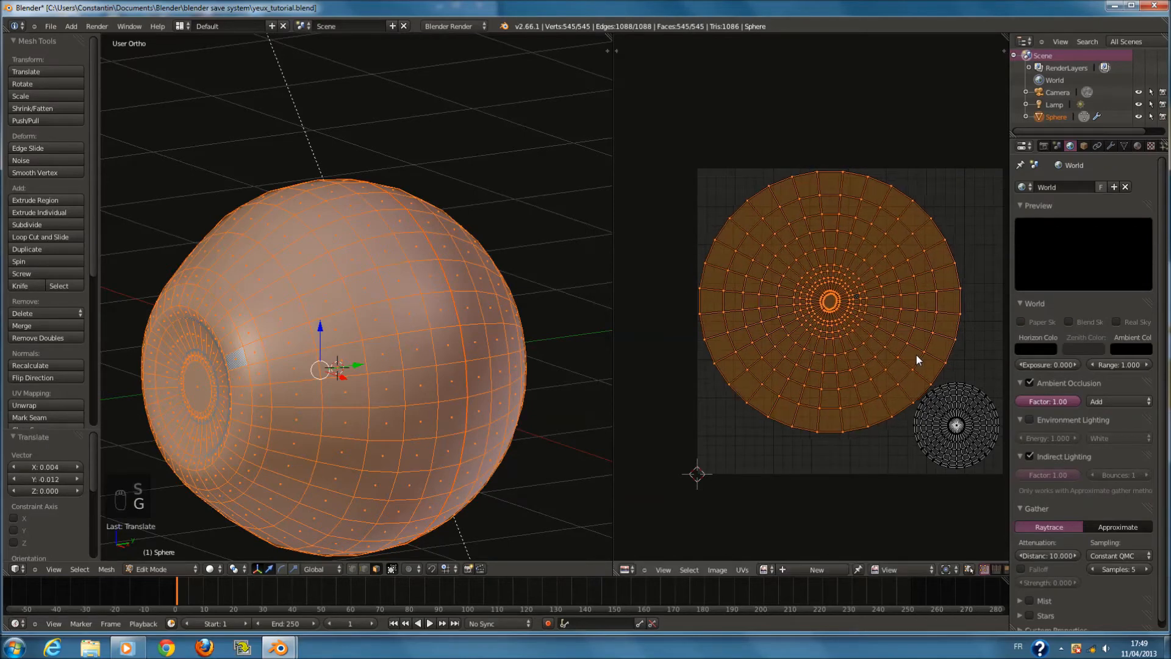
Save the Blender file over the existing version and return to Edit Mode
{"action": "key", "text": "Tab"}
{"action": "key", "text": "ctrl+s"}
{"action": "left_click", "coordinate": [417, 374]}
{"action": "key", "text": "Tab"}
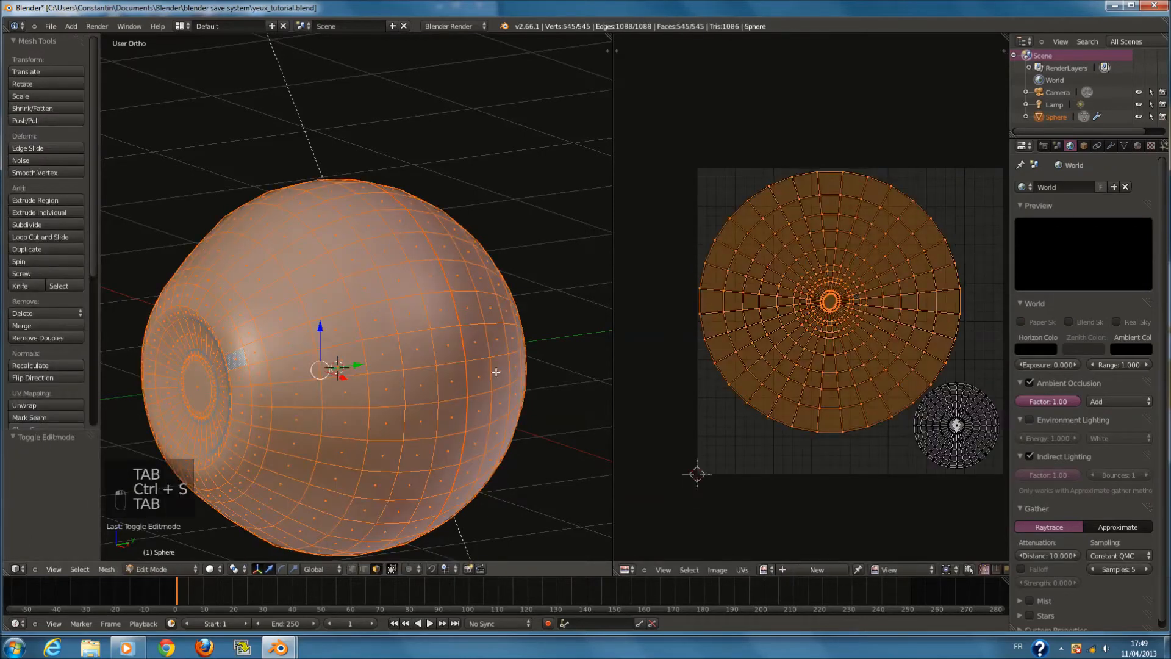
Unwrap the whole eyeball mesh, and replace that layout with a UV projection from the front view scaled to bounds
{"action": "key", "text": "KP_1"}
{"action": "key", "text": "Tab"}
{"action": "scroll", "coordinate": [474, 371], "scroll_direction": "down", "scroll_amount": 2, "text": "shift"}
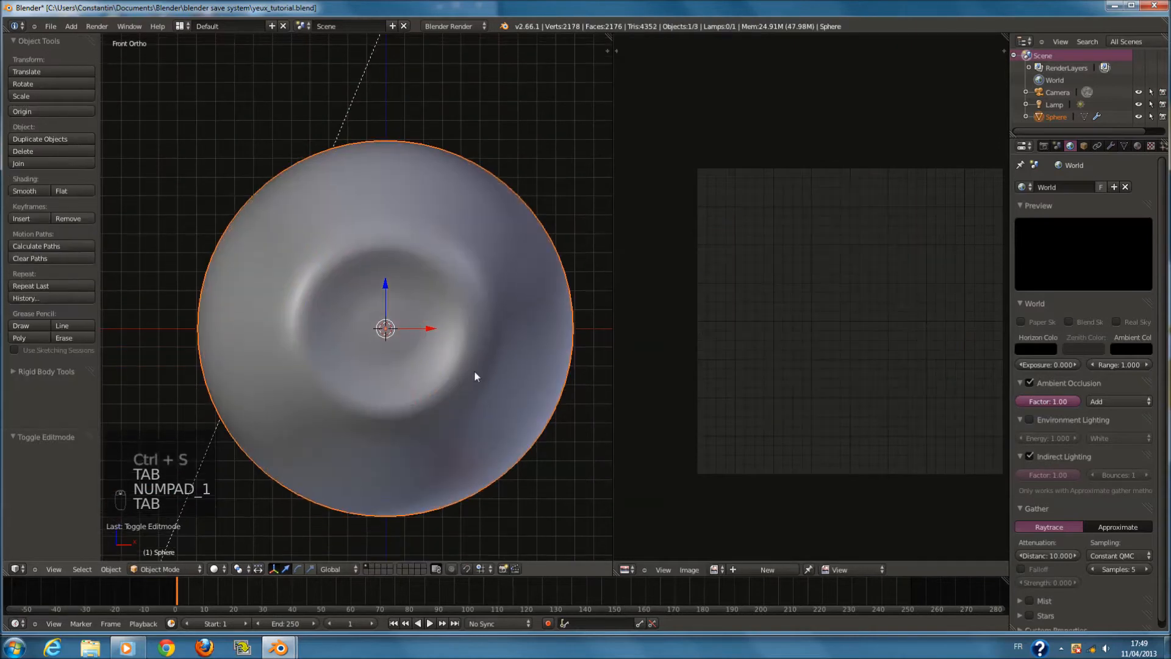
{"action": "scroll", "coordinate": [458, 358], "scroll_direction": "down", "scroll_amount": 2, "text": "ctrl"}
{"action": "key", "text": "Tab"}
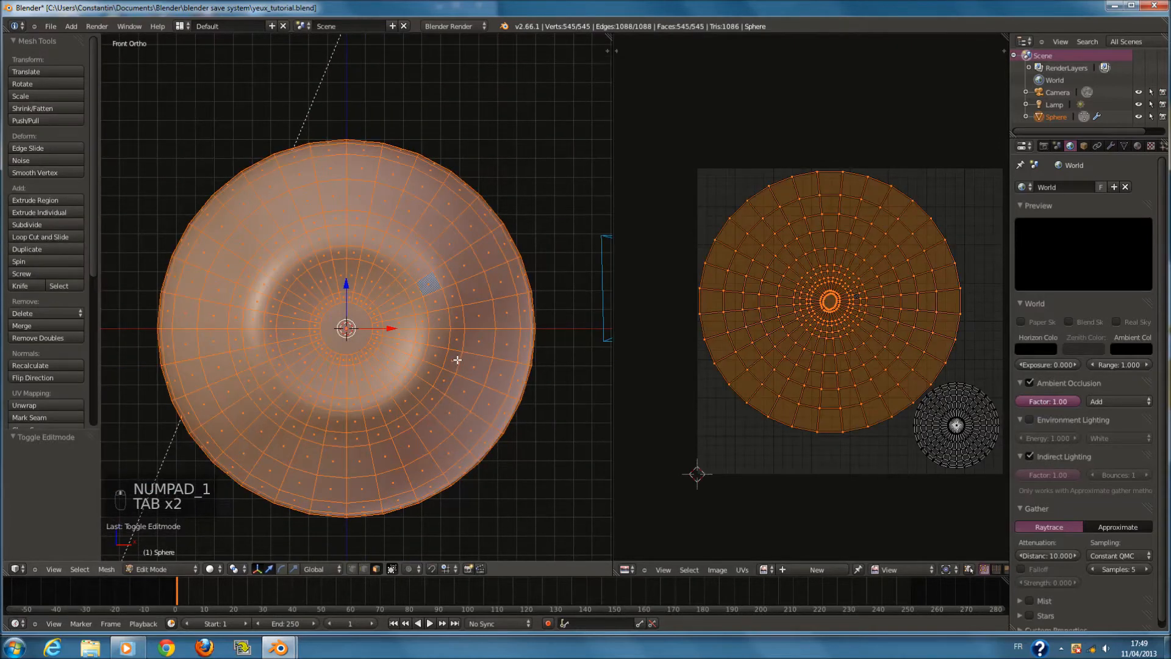
{"action": "key", "text": "u"}
{"action": "left_click", "coordinate": [456, 359]}
{"action": "key", "text": "u"}
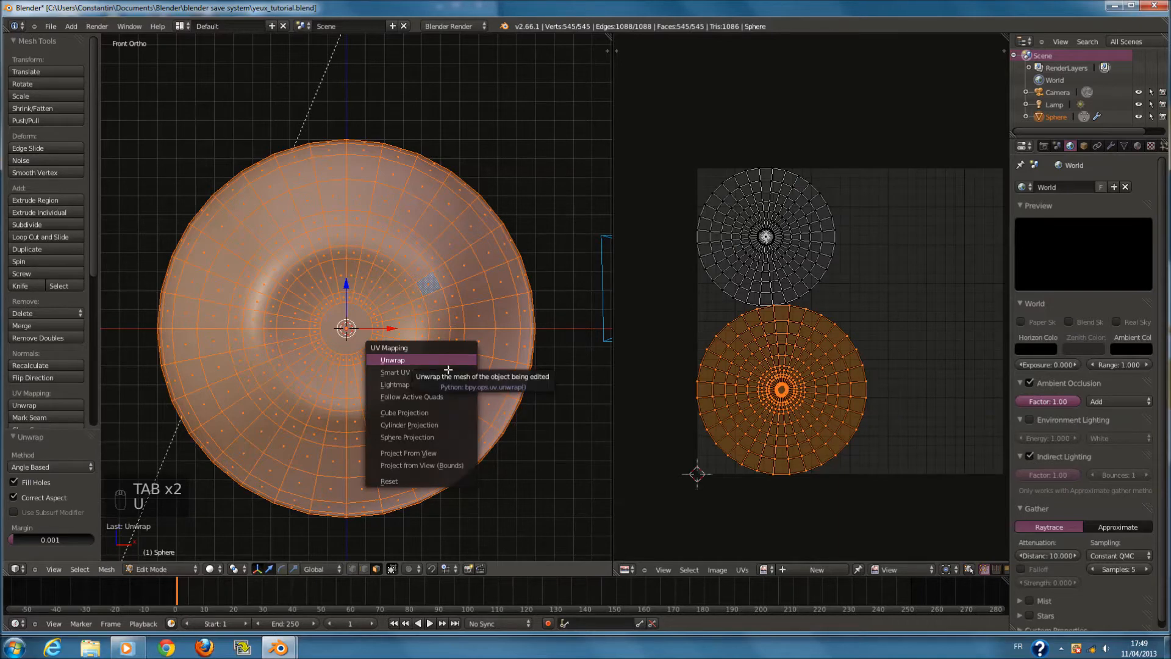
{"action": "left_click", "coordinate": [415, 453]}
Select the linked rear faces and project their UVs from the front view, scaled to bounds
{"action": "middle_click_drag", "start_coordinate": [460, 360], "coordinate": [505, 312]}
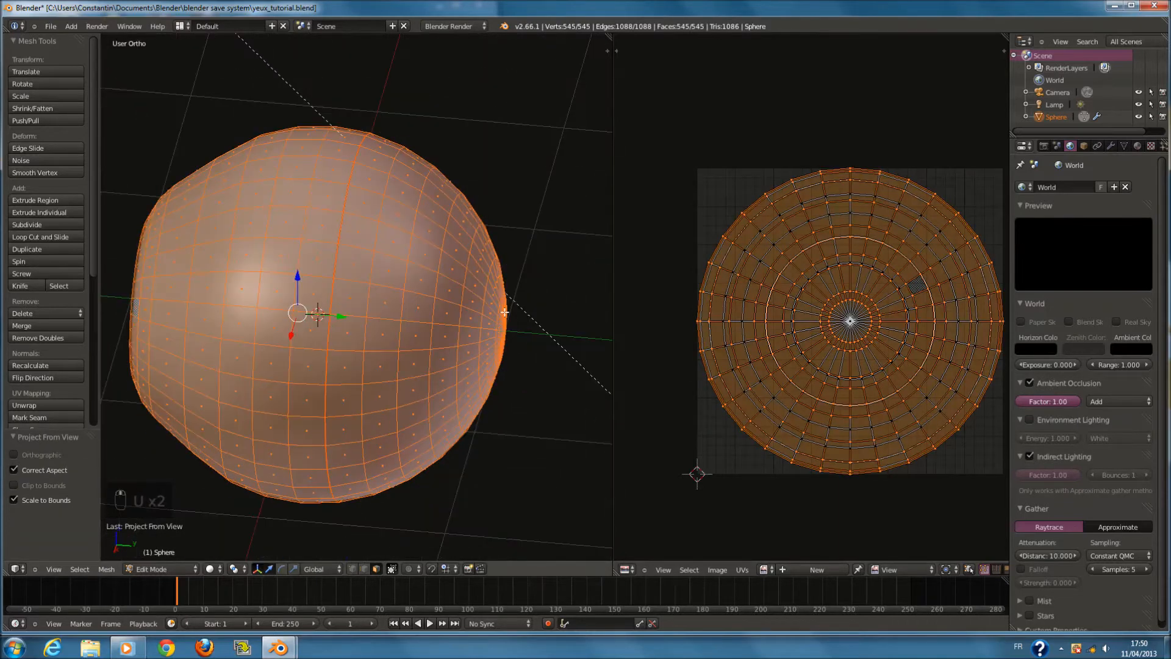
{"action": "right_click", "coordinate": [408, 299]}
{"action": "key", "text": "u"}
{"action": "key", "text": "KP_1"}
{"action": "key", "text": "u"}
{"action": "left_click", "coordinate": [565, 283]}
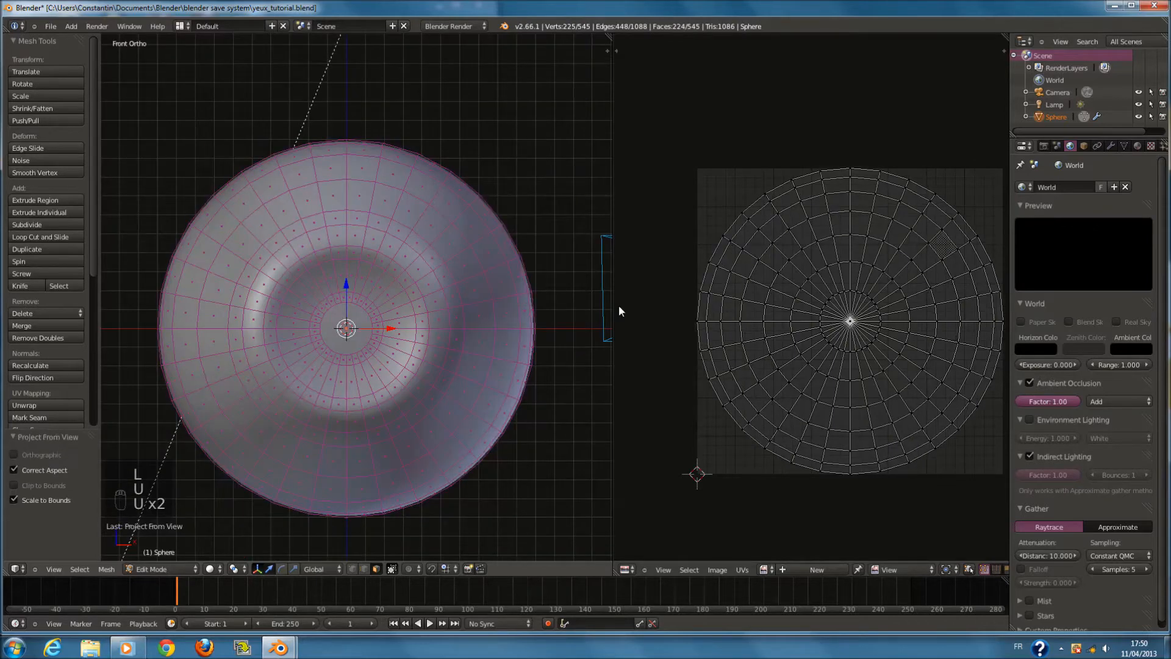
Shrink the rear part's whole UV island and move it to the lower-right corner of the UV space
{"action": "middle_click_drag", "start_coordinate": [554, 329], "coordinate": [378, 332]}
{"action": "key", "text": "a"}
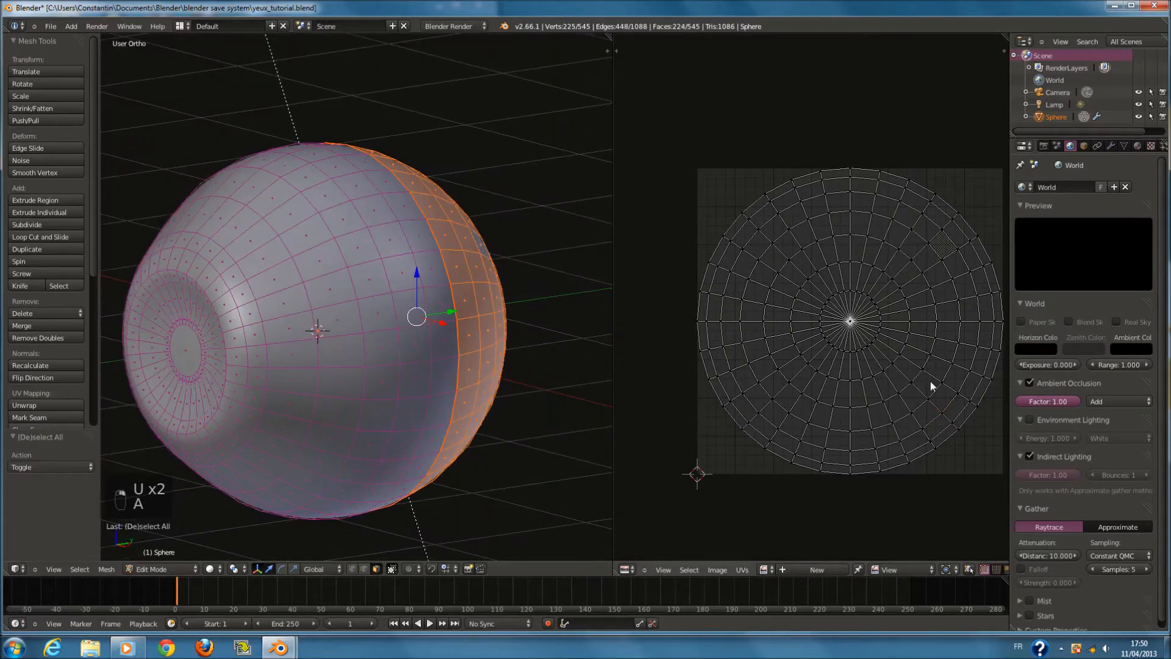
{"action": "key", "text": "a"}
{"action": "key", "text": "a"}
{"action": "key", "text": "s"}
{"action": "key", "text": "s"}
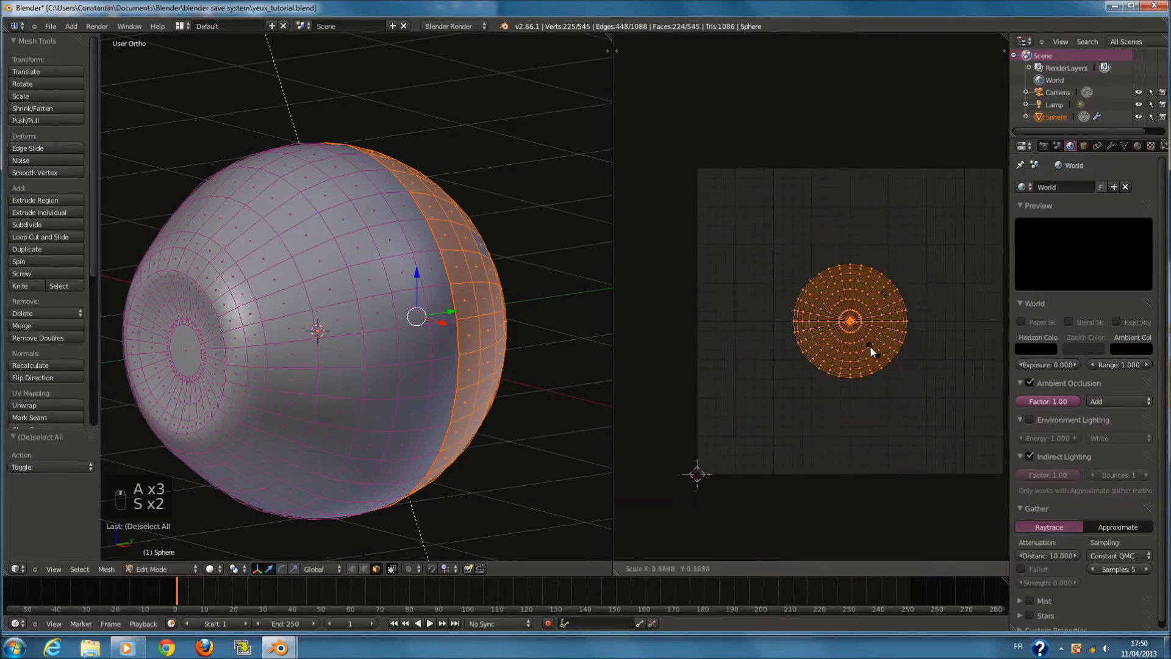
{"action": "left_click", "coordinate": [870, 345]}
{"action": "key", "text": "g"}
{"action": "left_click", "coordinate": [982, 458]}
Select the small rear UV island, scale it down to 0.555 and tuck it into the lower-right corner of the UV space
{"action": "key", "text": "a"}
{"action": "key", "text": "a"}
{"action": "middle_click_drag", "start_coordinate": [480, 386], "coordinate": [219, 303]}
{"action": "right_click", "coordinate": [955, 471]}
{"action": "key", "text": "l"}
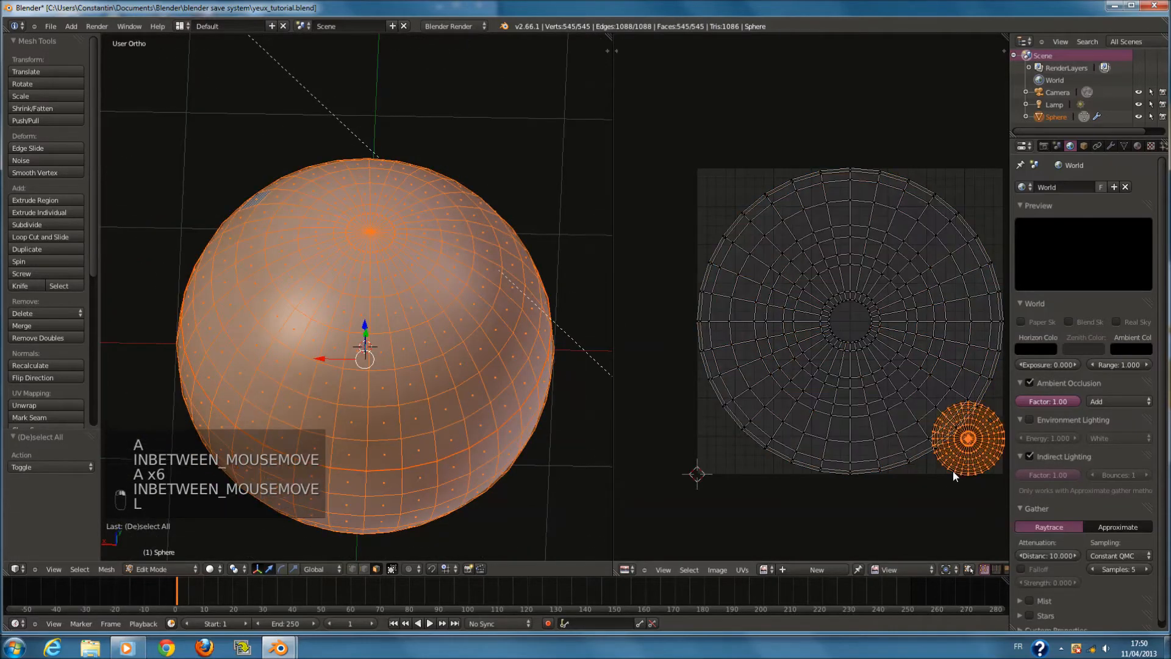
{"action": "scroll", "coordinate": [968, 474], "scroll_direction": "down", "scroll_amount": 1}
{"action": "key", "text": "s"}
{"action": "left_click", "coordinate": [946, 447]}
{"action": "key", "text": "g"}
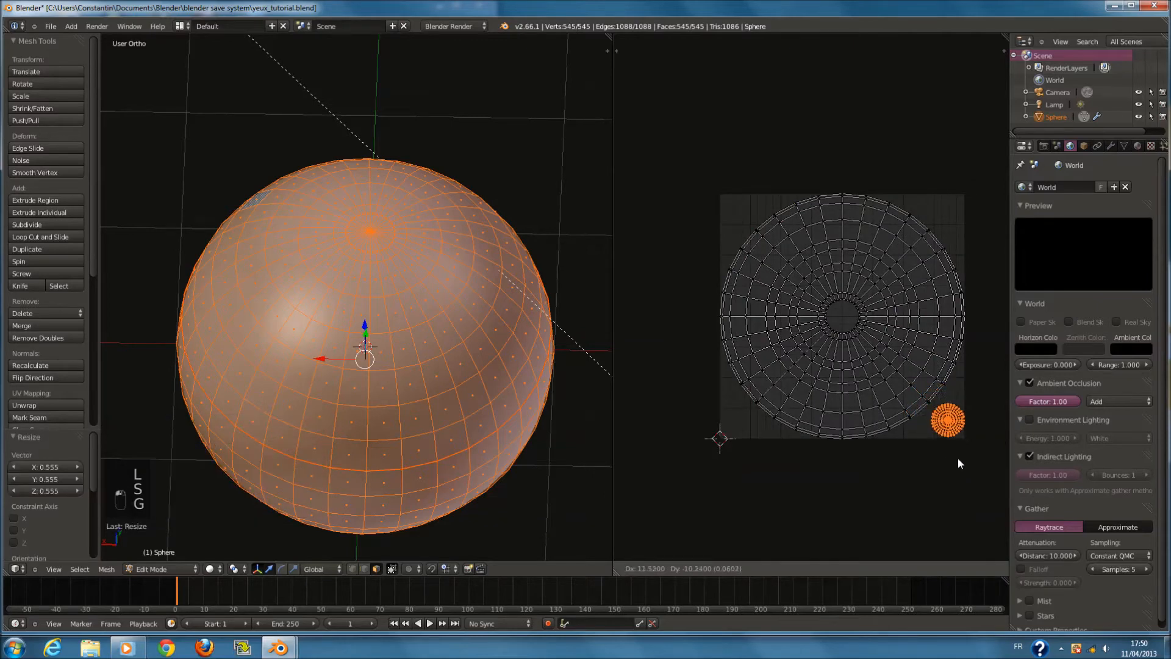
{"action": "left_click", "coordinate": [956, 456]}
View the eyeball from the front in Object Mode with nothing selected in its mesh, and widen the 3D view over the UV editor
{"action": "key", "text": "Tab"}
{"action": "key", "text": "KP_1"}
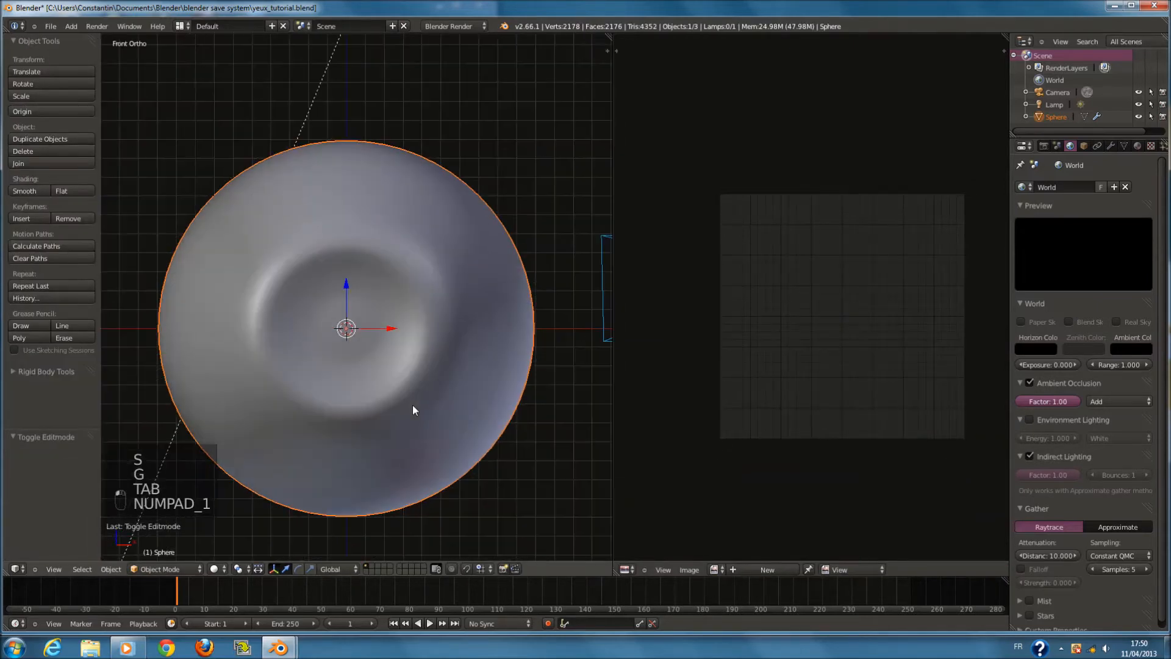
{"action": "key", "text": "Tab"}
{"action": "scroll", "coordinate": [366, 343], "scroll_direction": "up", "scroll_amount": 2}
{"action": "key", "text": "a"}
{"action": "key", "text": "a"}
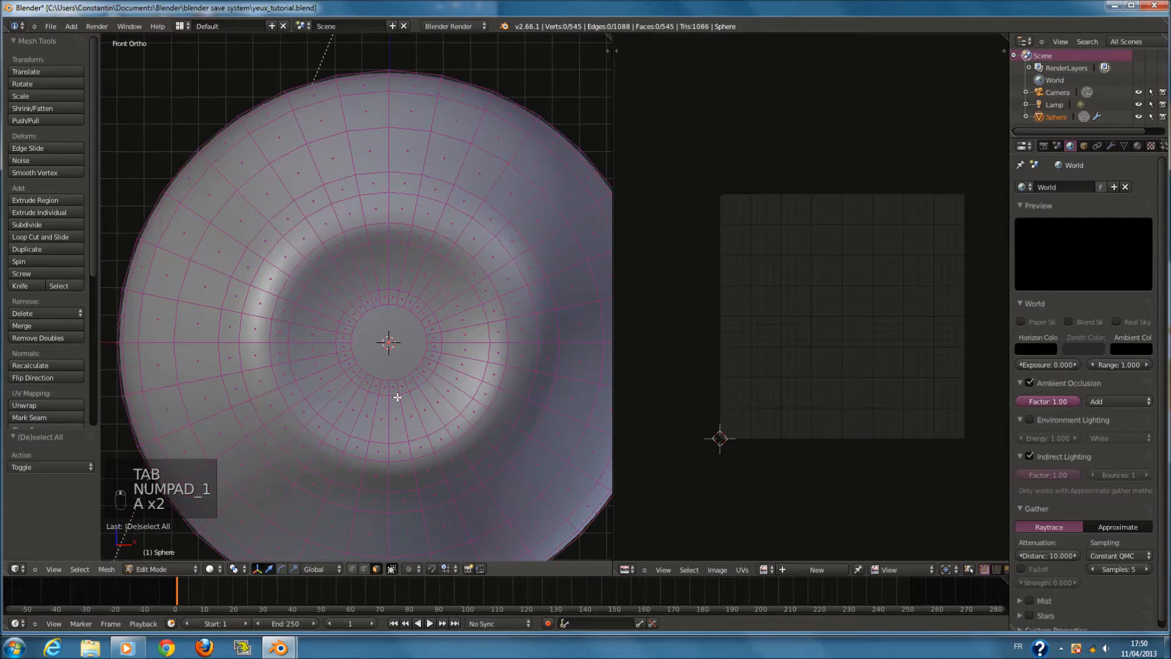
{"action": "left_click", "coordinate": [211, 570]}
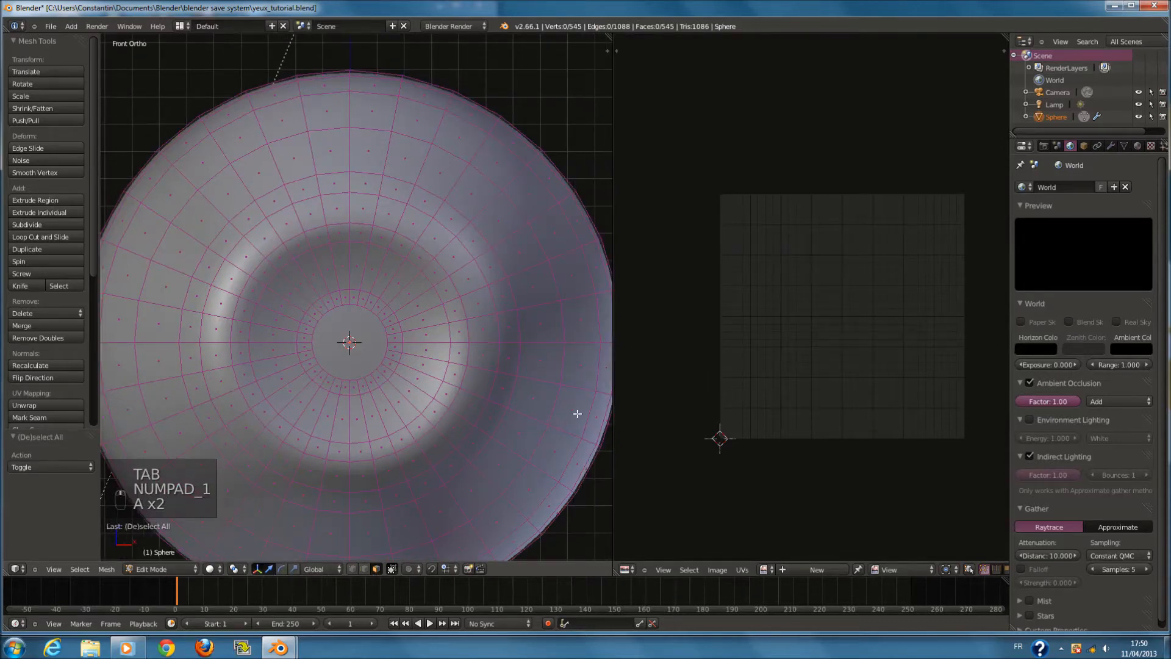
{"action": "key", "text": "Tab"}
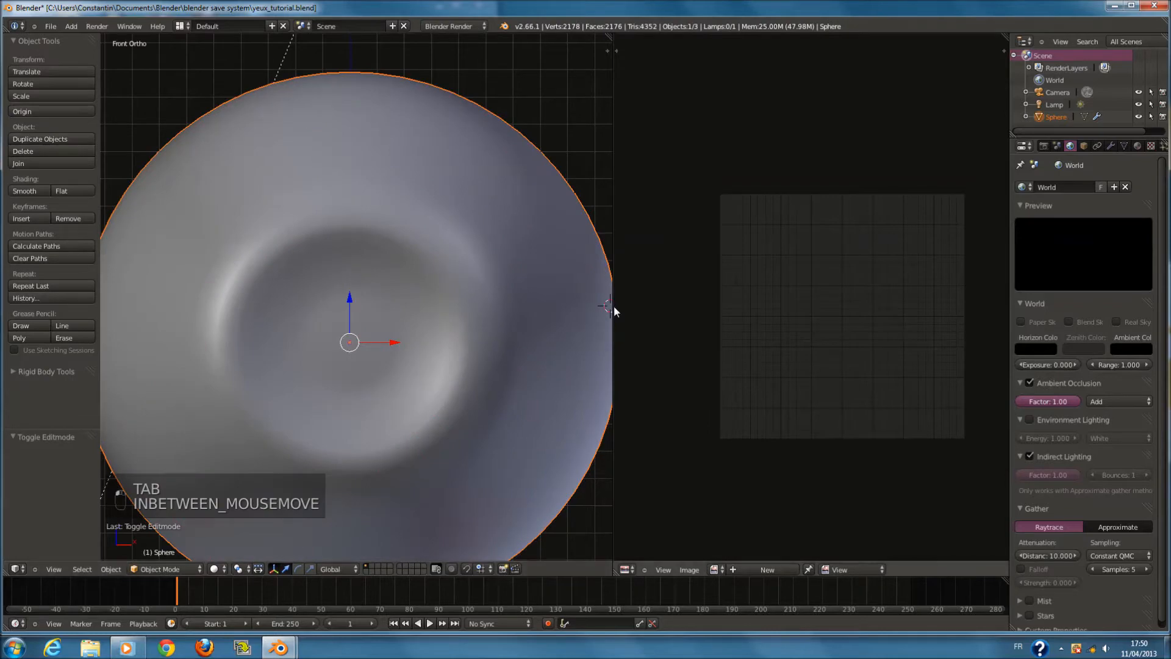
{"action": "left_click_drag", "start_coordinate": [611, 308], "coordinate": [953, 323]}
{"action": "scroll", "coordinate": [602, 398], "scroll_direction": "down", "scroll_amount": 1}
{"action": "scroll", "coordinate": [601, 399], "scroll_direction": "down", "scroll_amount": 2, "text": "shift"}
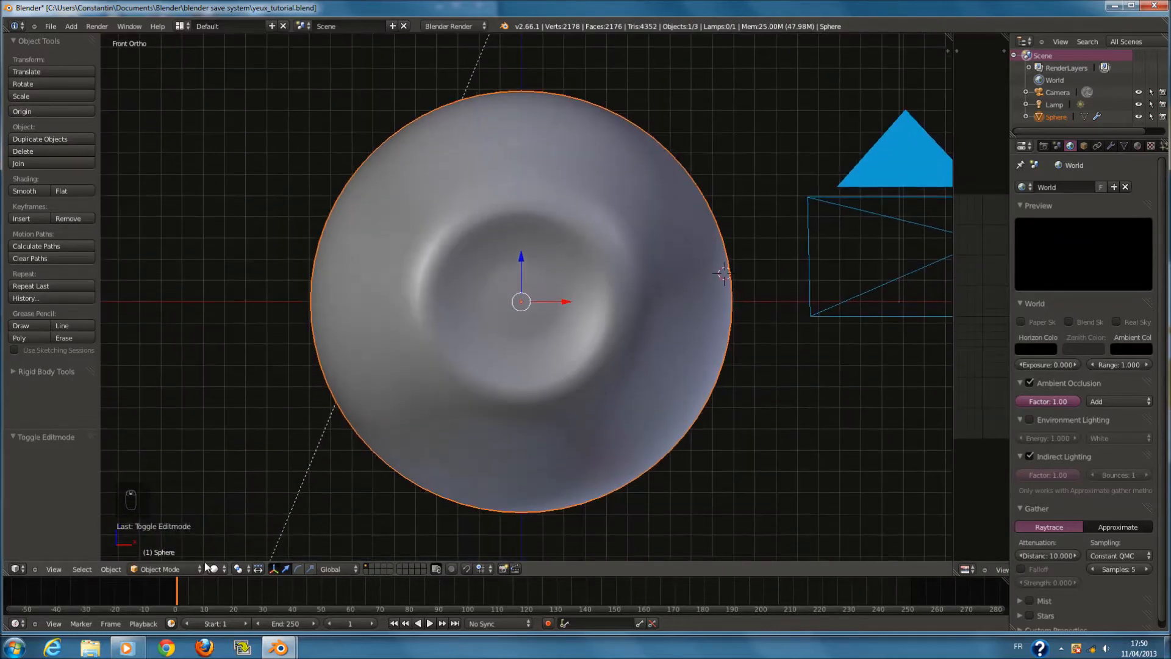
Set the viewport to Texture shading and change its display shading to GLSL
{"action": "left_click", "coordinate": [217, 569]}
{"action": "left_click", "coordinate": [247, 516]}
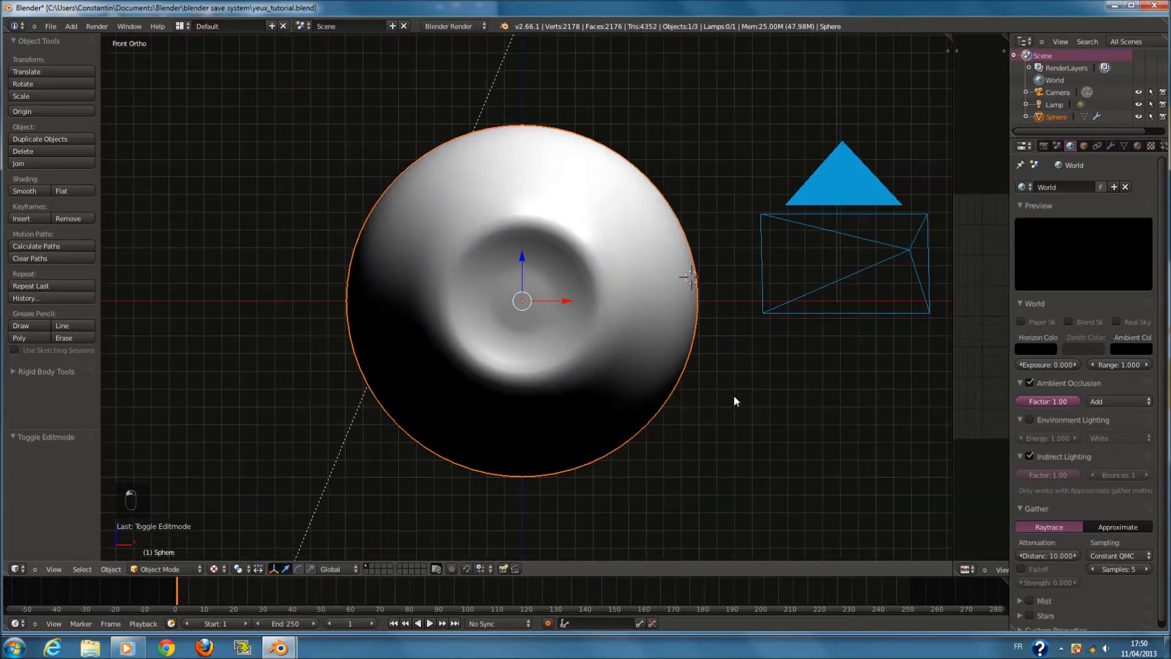
{"action": "key", "text": "n"}
{"action": "left_click", "coordinate": [877, 181]}
{"action": "left_click", "coordinate": [878, 196]}
{"action": "left_click", "coordinate": [880, 211]}
{"action": "left_click", "coordinate": [881, 226]}
{"action": "left_click", "coordinate": [881, 226]}
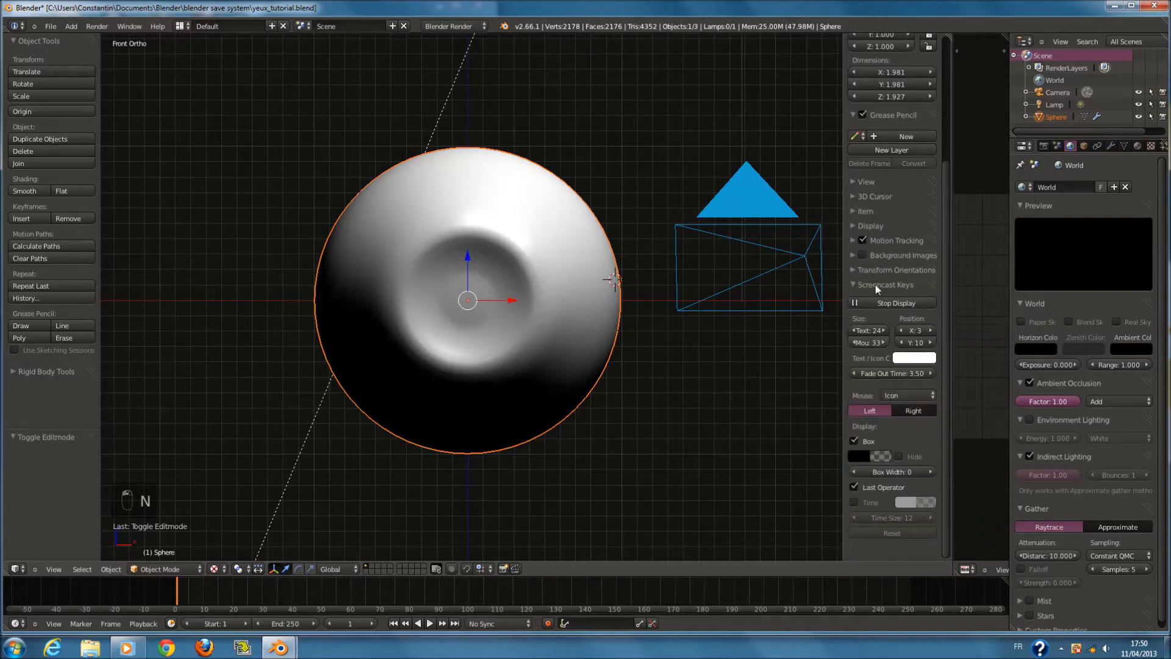
{"action": "left_click", "coordinate": [875, 285]}
{"action": "left_click", "coordinate": [882, 221]}
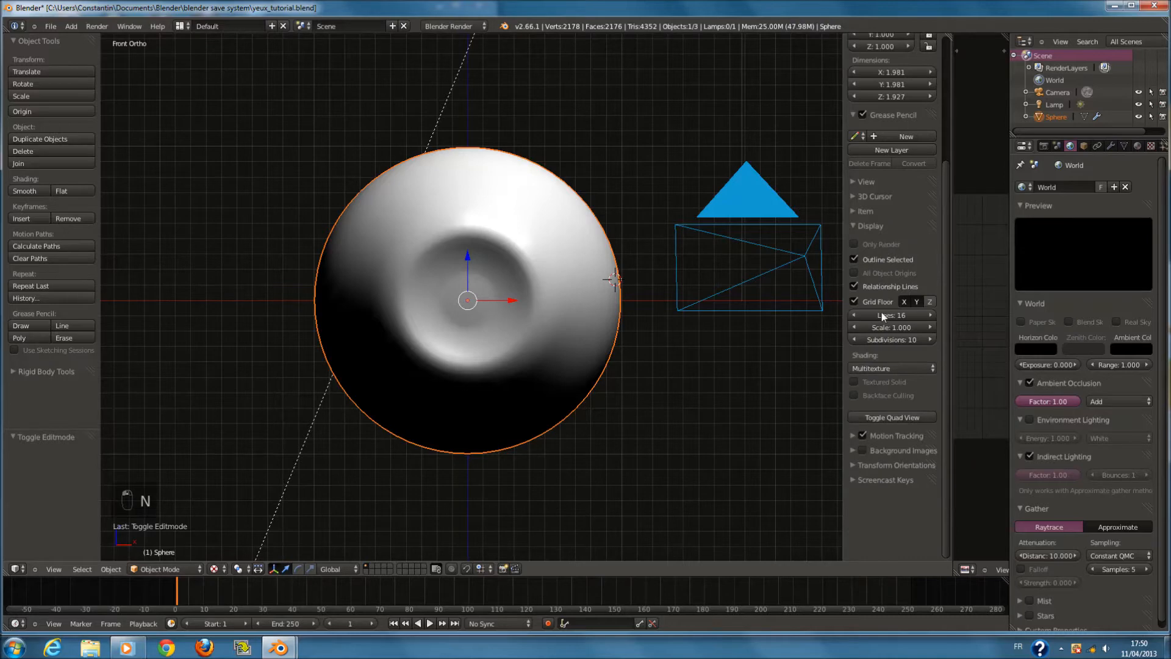
{"action": "left_click", "coordinate": [880, 368]}
{"action": "left_click", "coordinate": [854, 328]}
{"action": "key", "text": "n"}
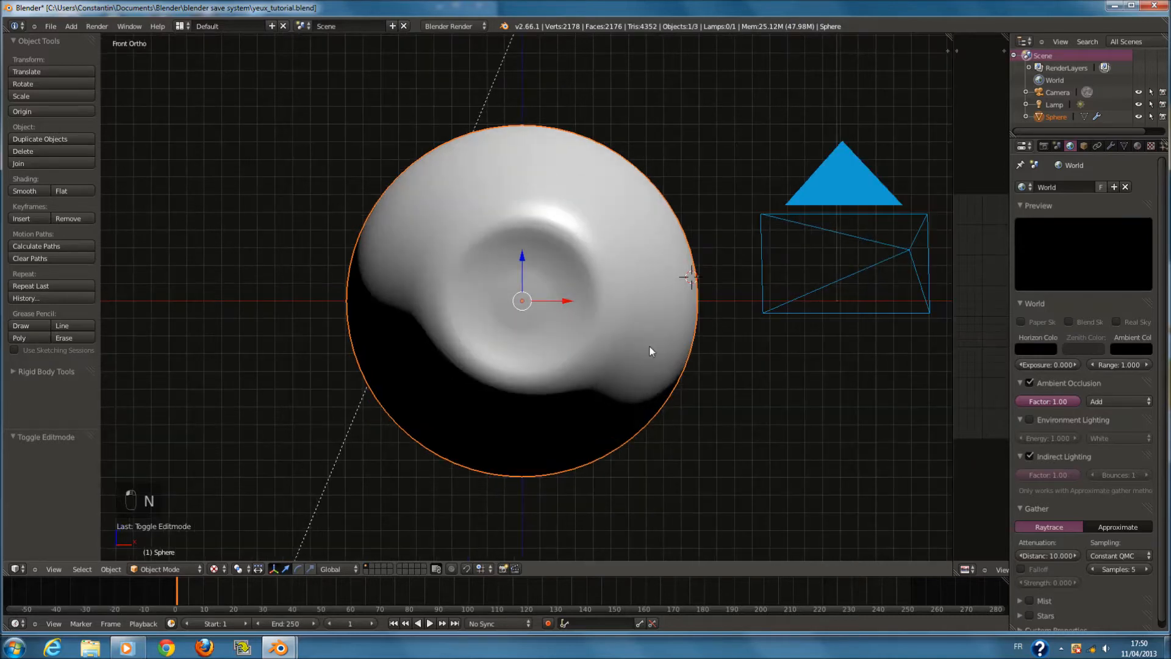
Open the eyeball's material settings and circle-select the pupil faces at the centre of the front in Edit Mode
{"action": "scroll", "coordinate": [650, 351], "scroll_direction": "down", "scroll_amount": 1}
{"action": "left_click", "coordinate": [1138, 146]}
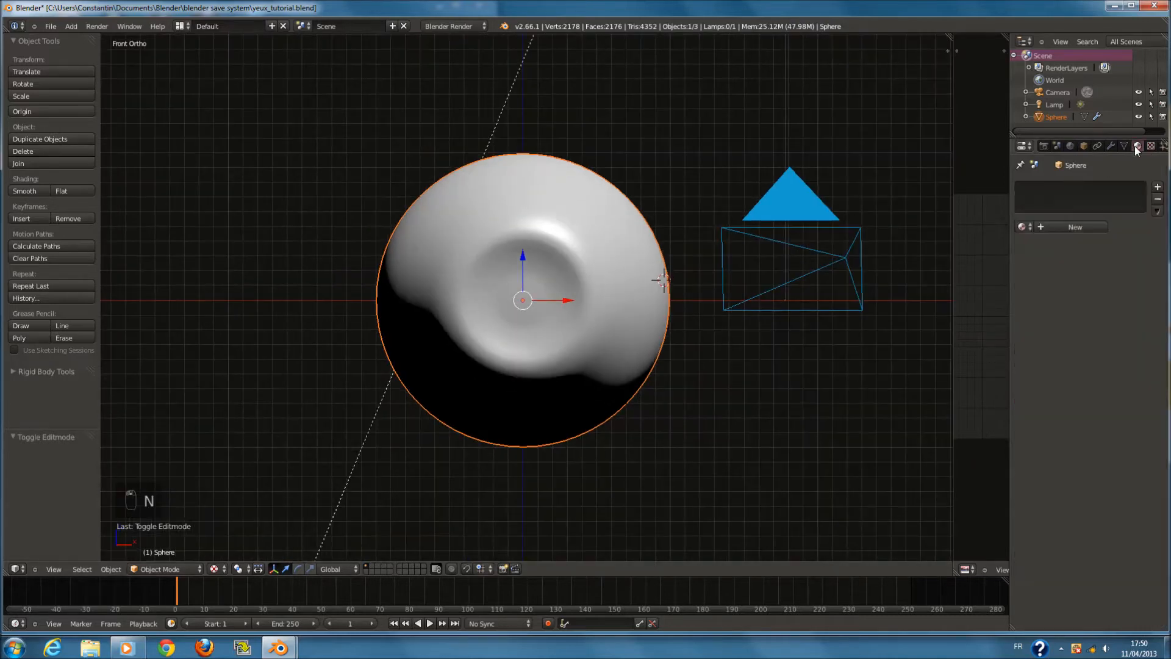
{"action": "key", "text": "Tab"}
{"action": "scroll", "coordinate": [626, 287], "scroll_direction": "up", "scroll_amount": 2}
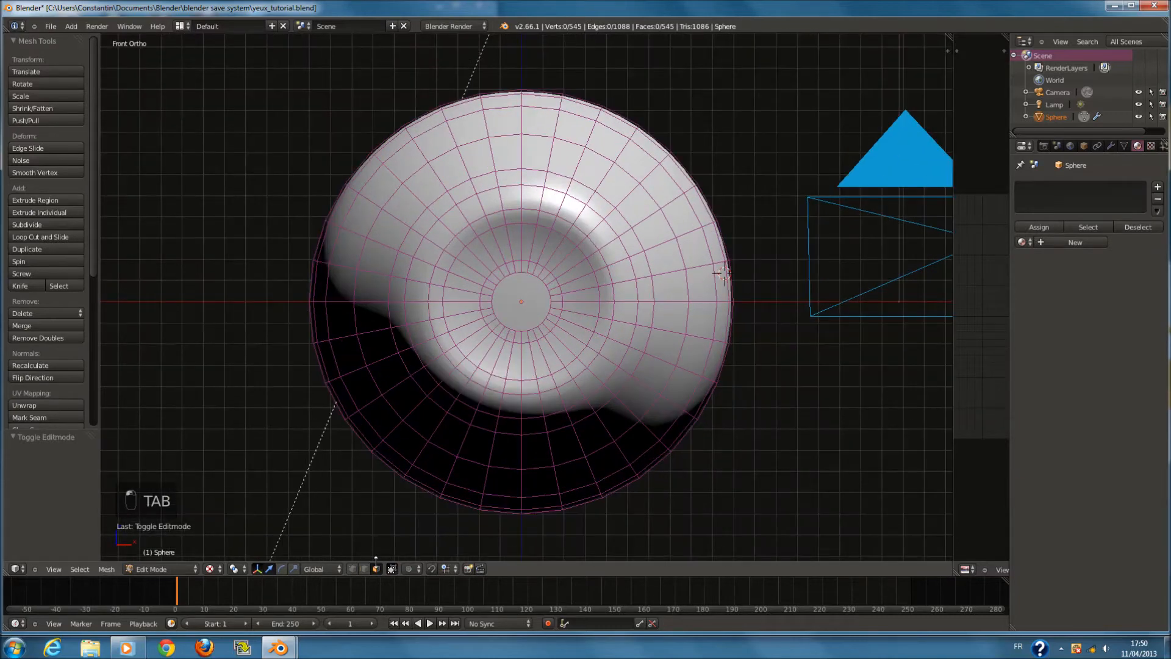
{"action": "key", "text": "a"}
{"action": "key", "text": "a"}
{"action": "scroll", "coordinate": [506, 305], "scroll_direction": "down", "scroll_amount": 2}
{"action": "key", "text": "c"}
{"action": "scroll", "coordinate": [506, 305], "scroll_direction": "up", "scroll_amount": 3}
{"action": "left_click", "coordinate": [521, 298]}
Create two materials on the eyeball, named blanc and noir
{"action": "left_click", "coordinate": [1062, 243]}
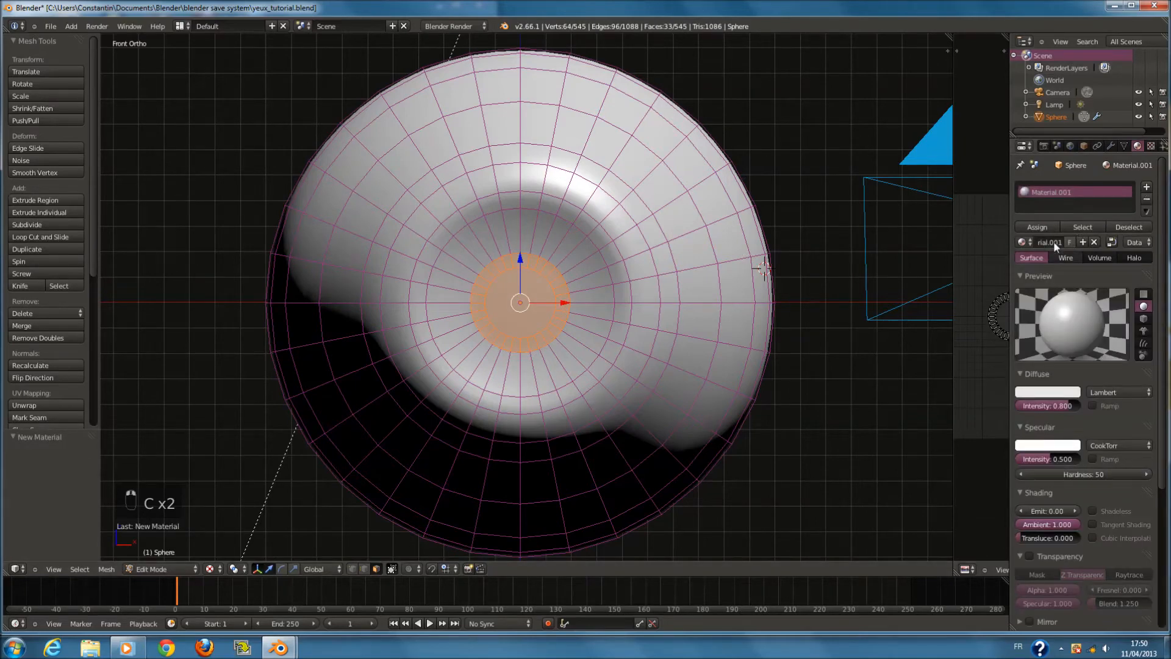
{"action": "type", "text": "blanc"}
{"action": "key", "text": "Return"}
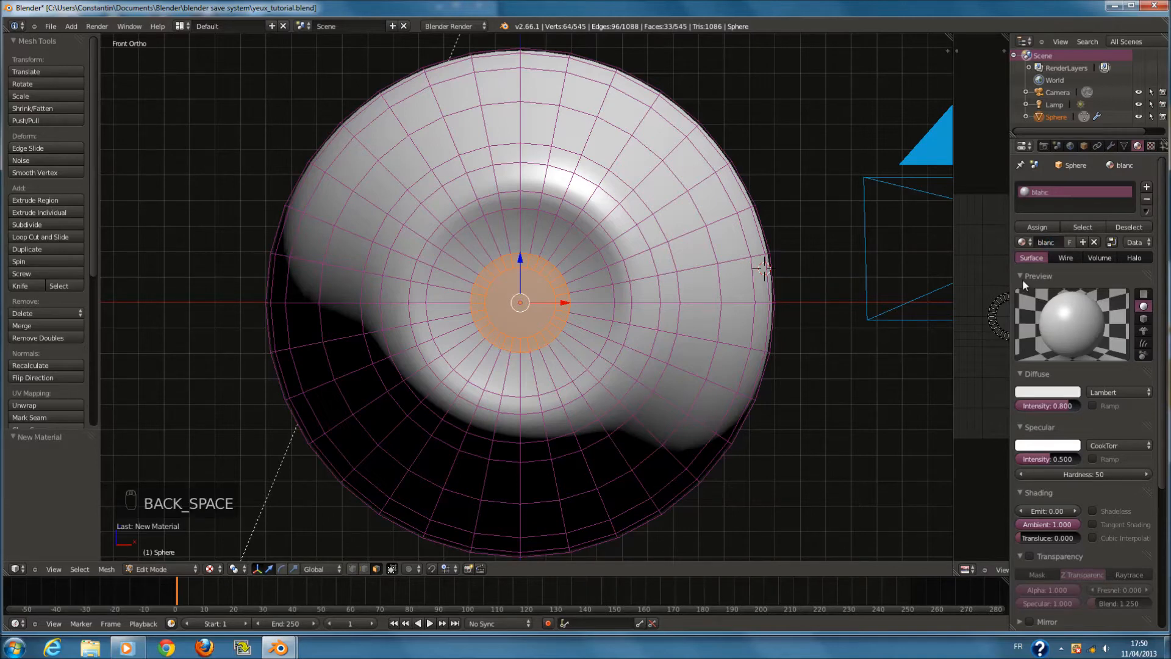
{"action": "left_click", "coordinate": [1149, 186]}
{"action": "left_click", "coordinate": [1080, 243]}
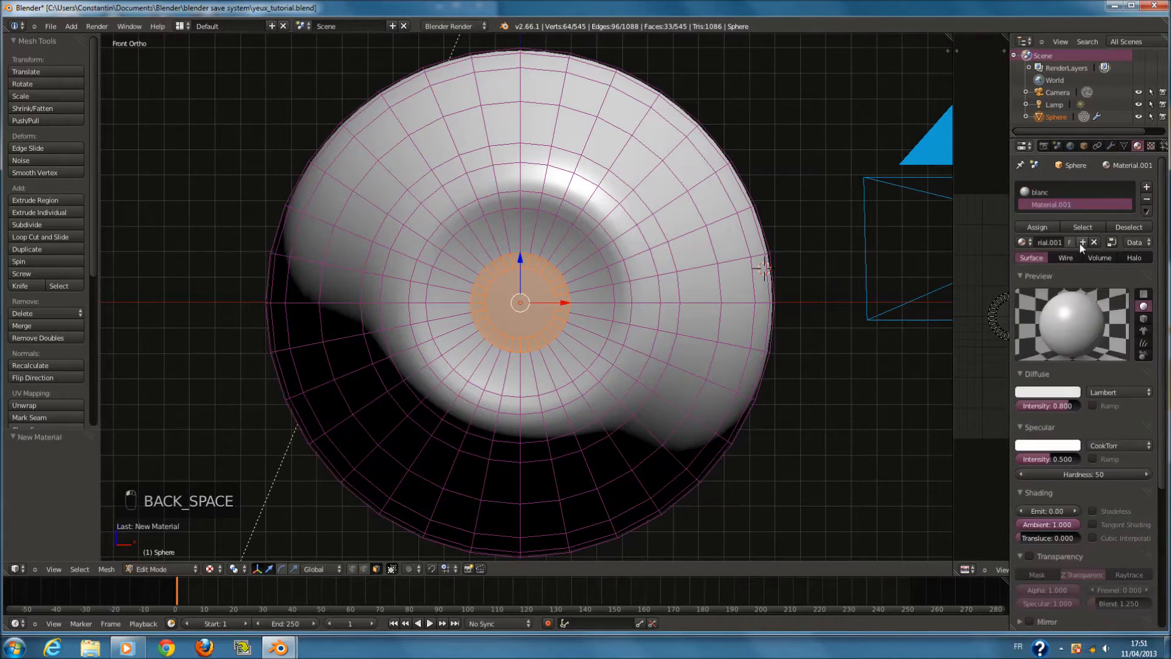
{"action": "double_click", "coordinate": [1055, 243]}
{"action": "type", "text": "noir"}
{"action": "key", "text": "Return"}
Assign the noir material to the selected pupil faces and set its diffuse colour to black
{"action": "scroll", "coordinate": [585, 368], "scroll_direction": "up", "scroll_amount": 3}
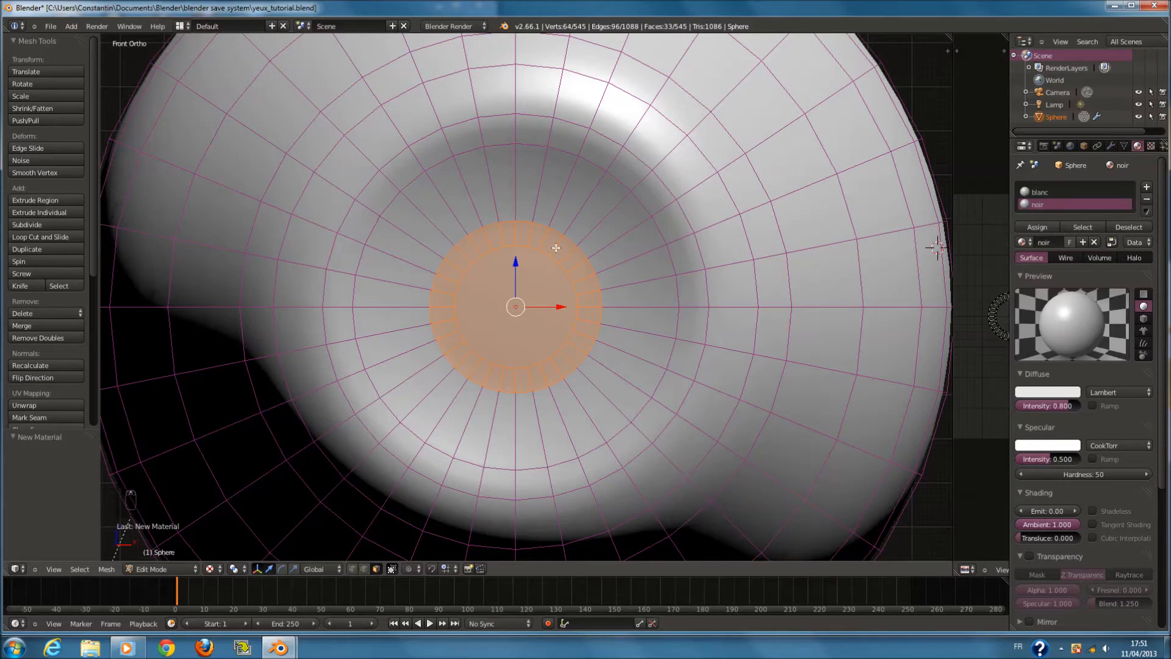
{"action": "scroll", "coordinate": [668, 185], "scroll_direction": "down", "scroll_amount": 2}
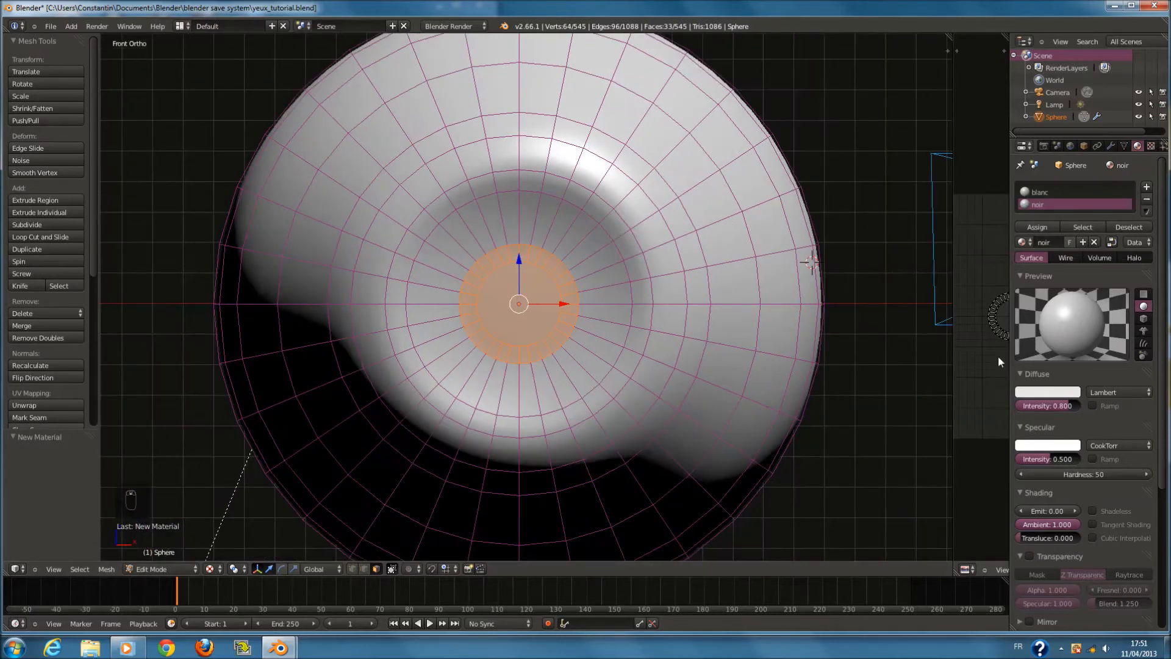
{"action": "key", "text": "Tab"}
{"action": "key", "text": "Tab"}
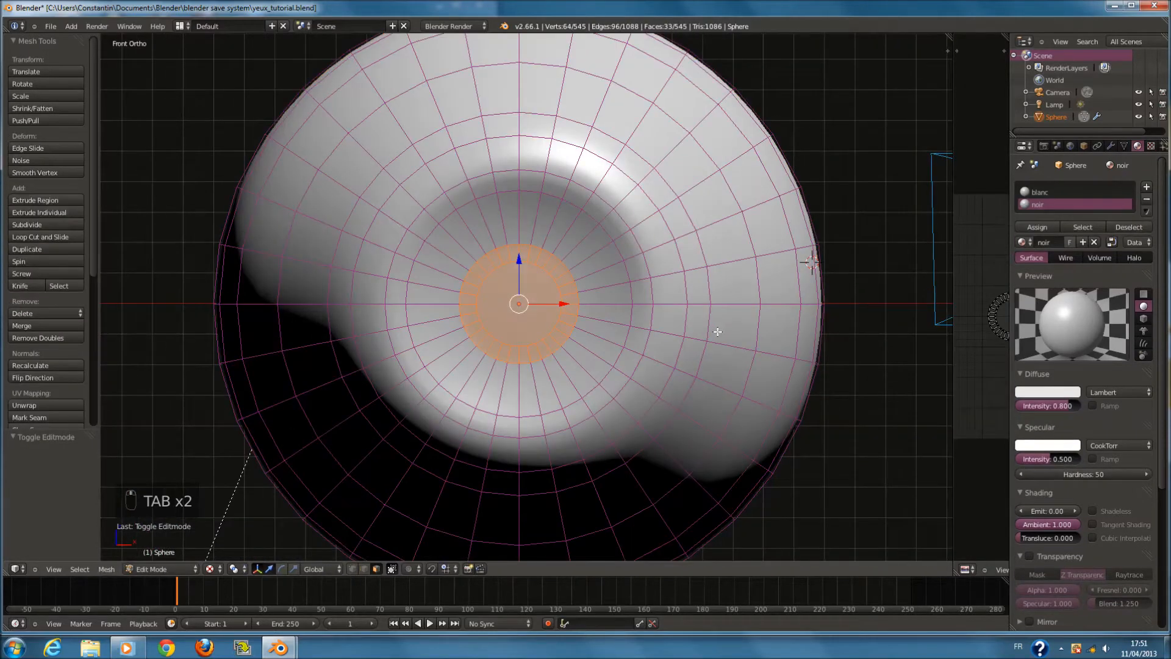
{"action": "left_click", "coordinate": [1037, 227]}
{"action": "left_click", "coordinate": [1044, 392]}
{"action": "left_click_drag", "start_coordinate": [1070, 244], "coordinate": [1070, 337]}
{"action": "middle_click_drag", "start_coordinate": [619, 366], "coordinate": [668, 391]}
{"action": "key", "text": "Tab"}
{"action": "scroll", "coordinate": [552, 384], "scroll_direction": "down", "scroll_amount": 3}
{"action": "key", "text": "KP_1"}
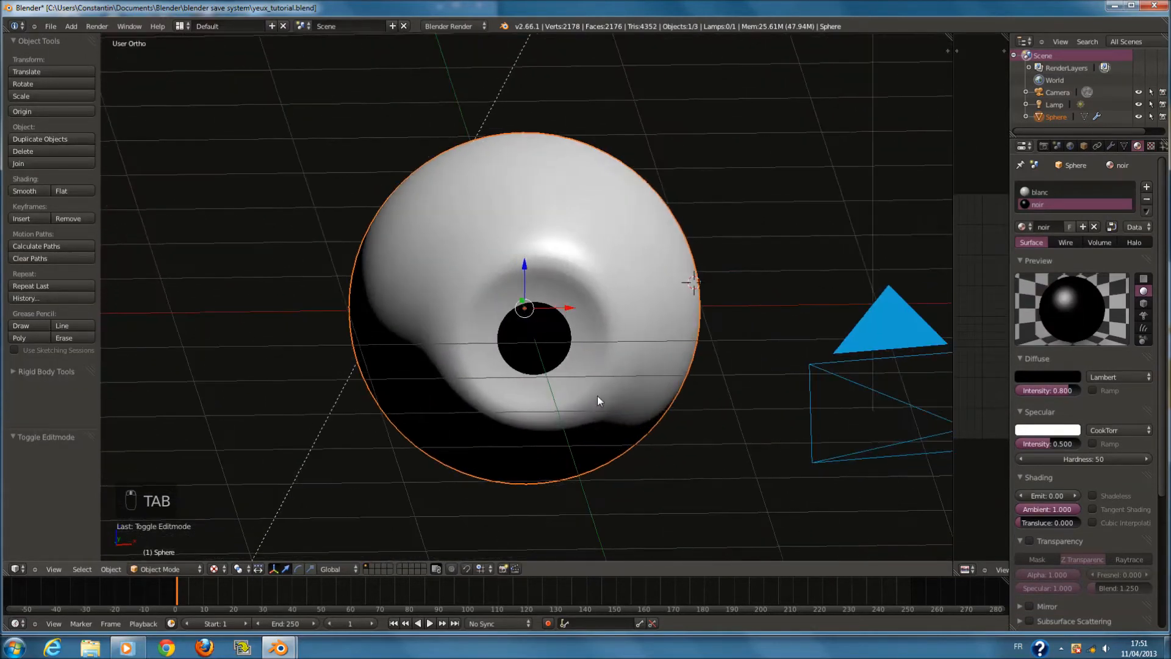
Extend the pupil selection to the surrounding ring of faces and assign the noir material to it
{"action": "key", "text": "Tab"}
{"action": "key", "text": "Tab"}
{"action": "scroll", "coordinate": [600, 381], "scroll_direction": "up", "scroll_amount": 1}
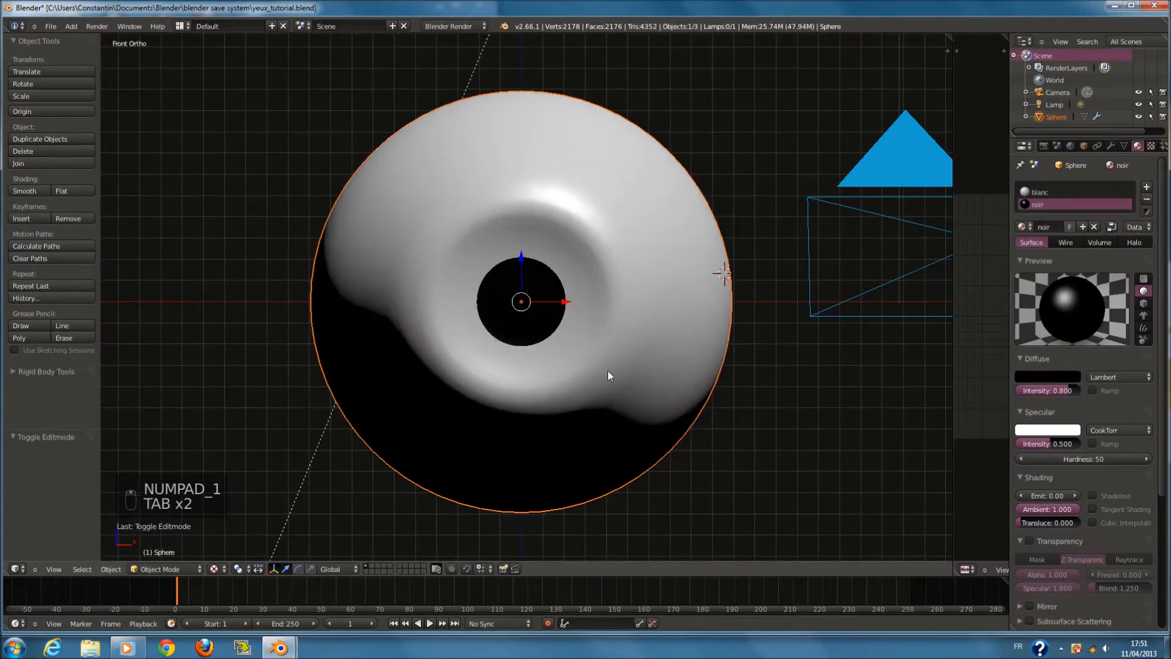
{"action": "scroll", "coordinate": [634, 340], "scroll_direction": "up", "scroll_amount": 2}
{"action": "key", "text": "Tab"}
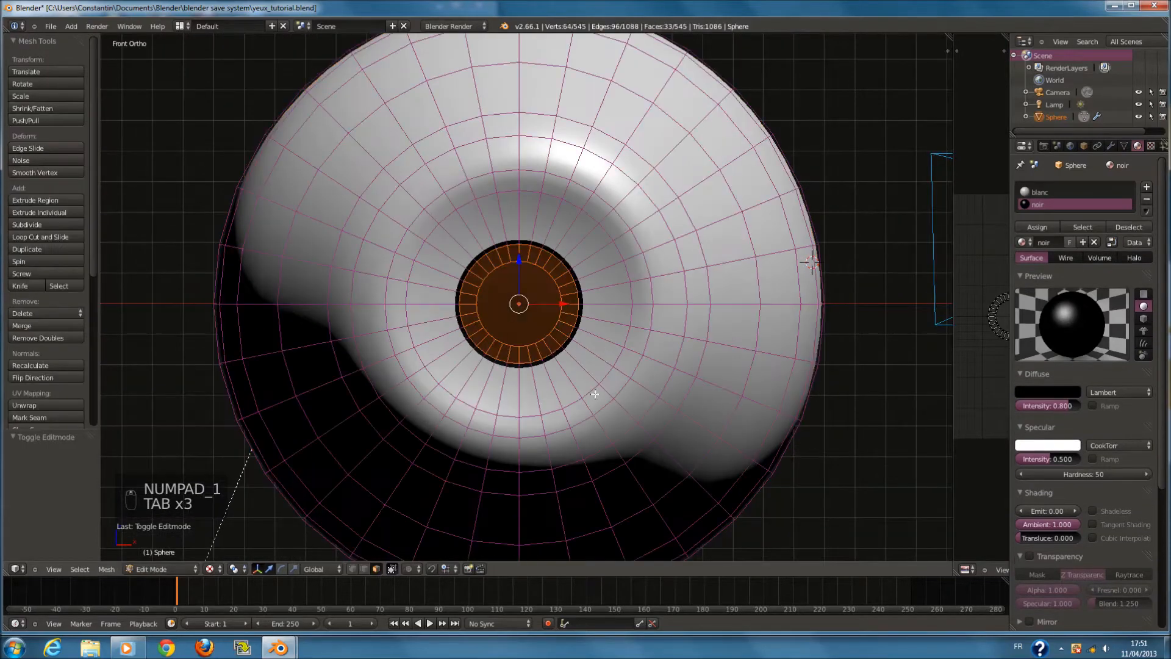
{"action": "key", "text": "c"}
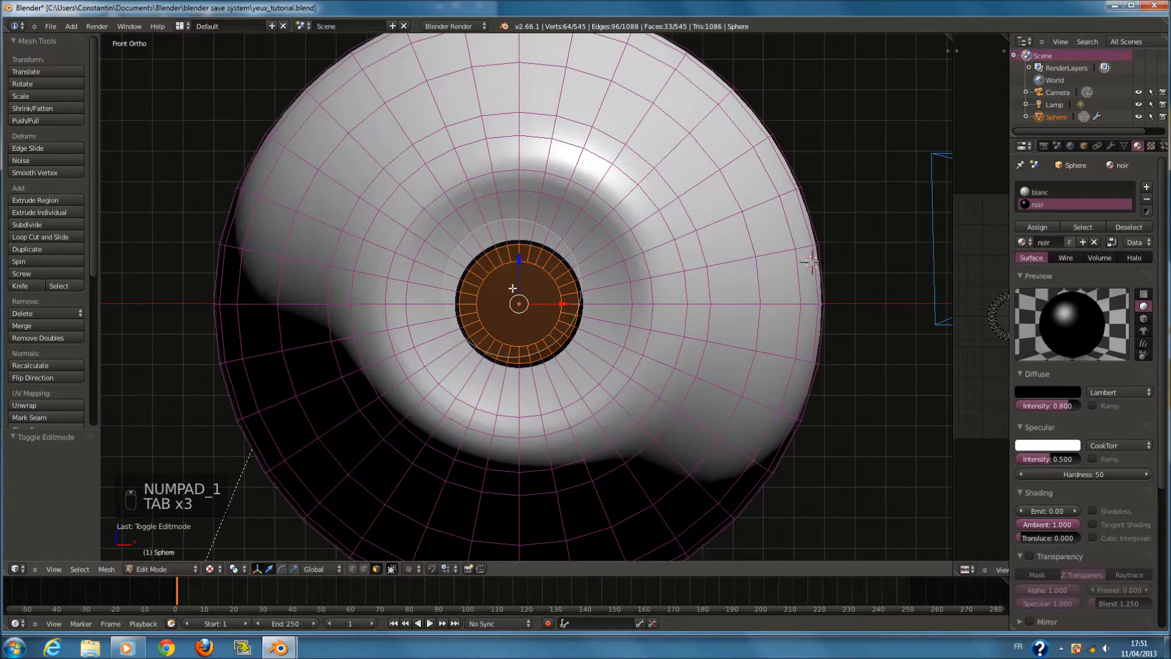
{"action": "left_click", "coordinate": [523, 324]}
{"action": "right_click", "coordinate": [523, 325]}
{"action": "middle_click_drag", "start_coordinate": [522, 325], "coordinate": [439, 343]}
{"action": "key", "text": "KP_1"}
{"action": "key", "text": "u"}
{"action": "left_click", "coordinate": [1036, 227]}
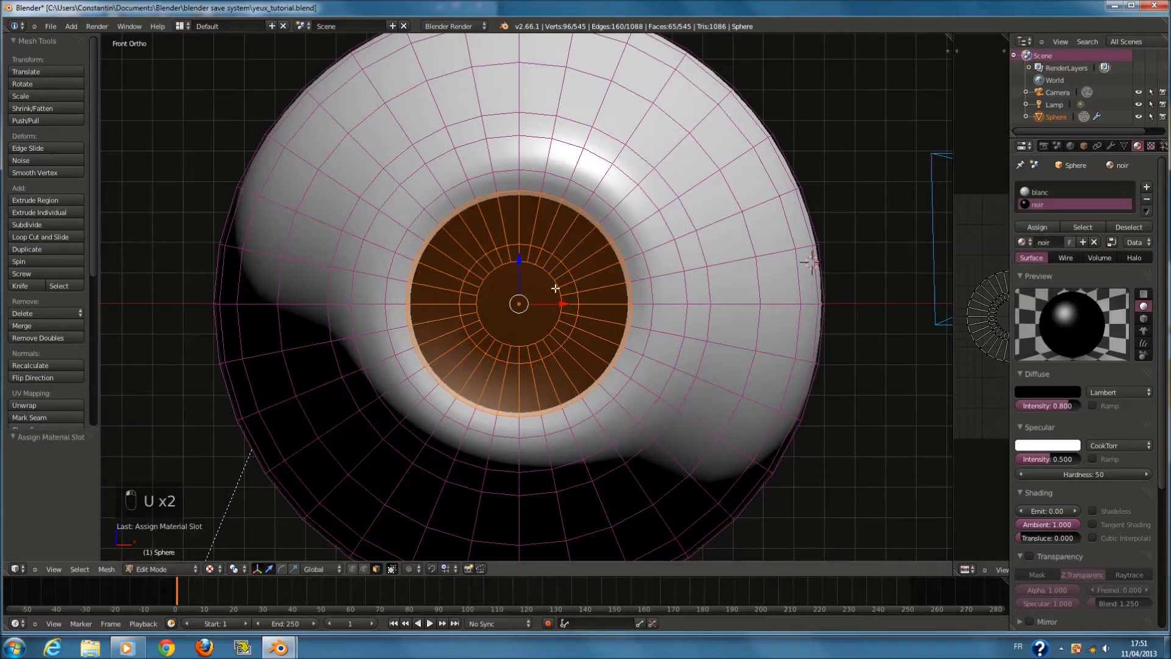
Render the black-and-white eyeball from the camera view and examine the result
{"action": "key", "text": "Tab"}
{"action": "scroll", "coordinate": [919, 299], "scroll_direction": "down", "scroll_amount": 3}
{"action": "scroll", "coordinate": [632, 299], "scroll_direction": "down", "scroll_amount": 3}
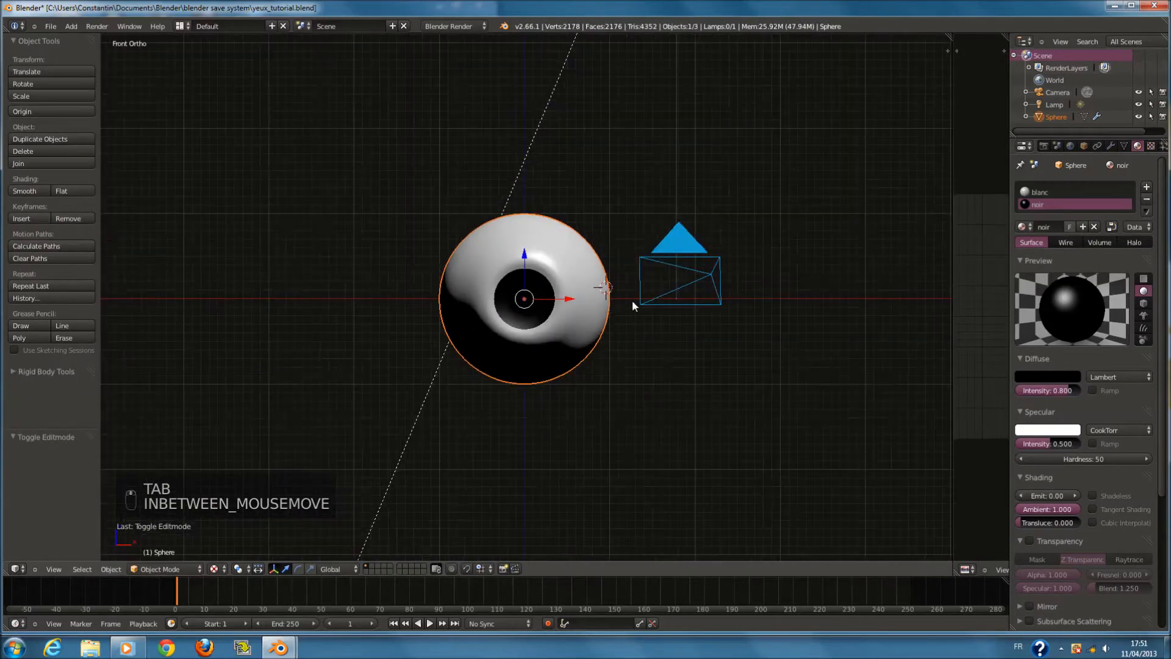
{"action": "key", "text": "KP_0"}
{"action": "key", "text": "F12"}
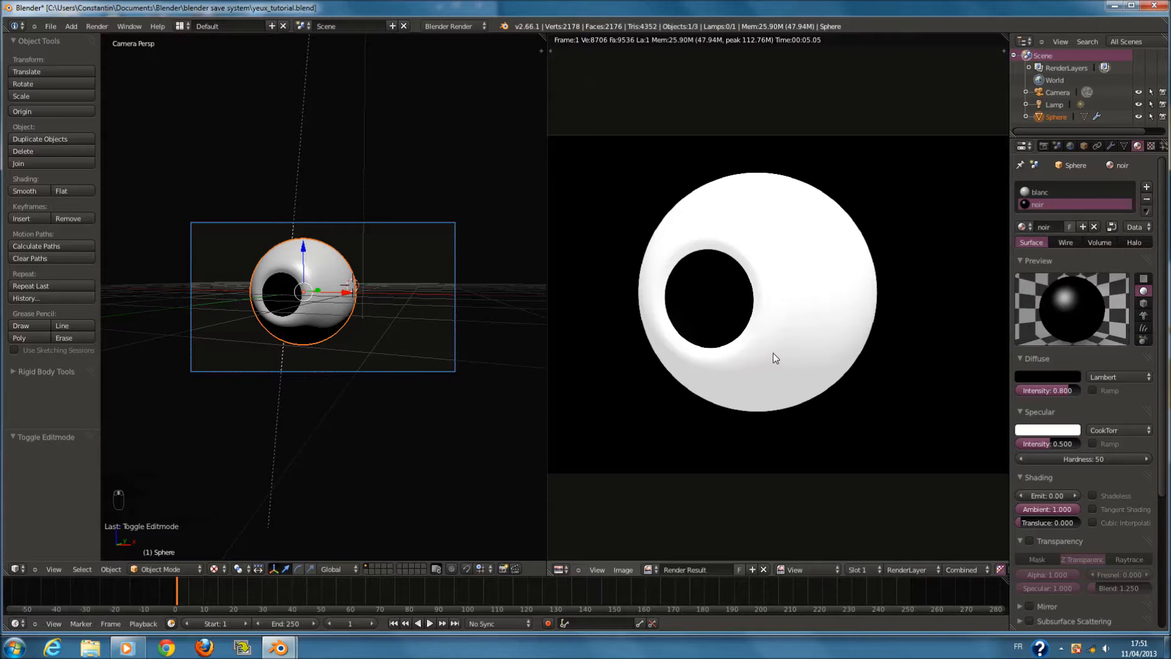
{"action": "scroll", "coordinate": [773, 352], "scroll_direction": "up", "scroll_amount": 1}
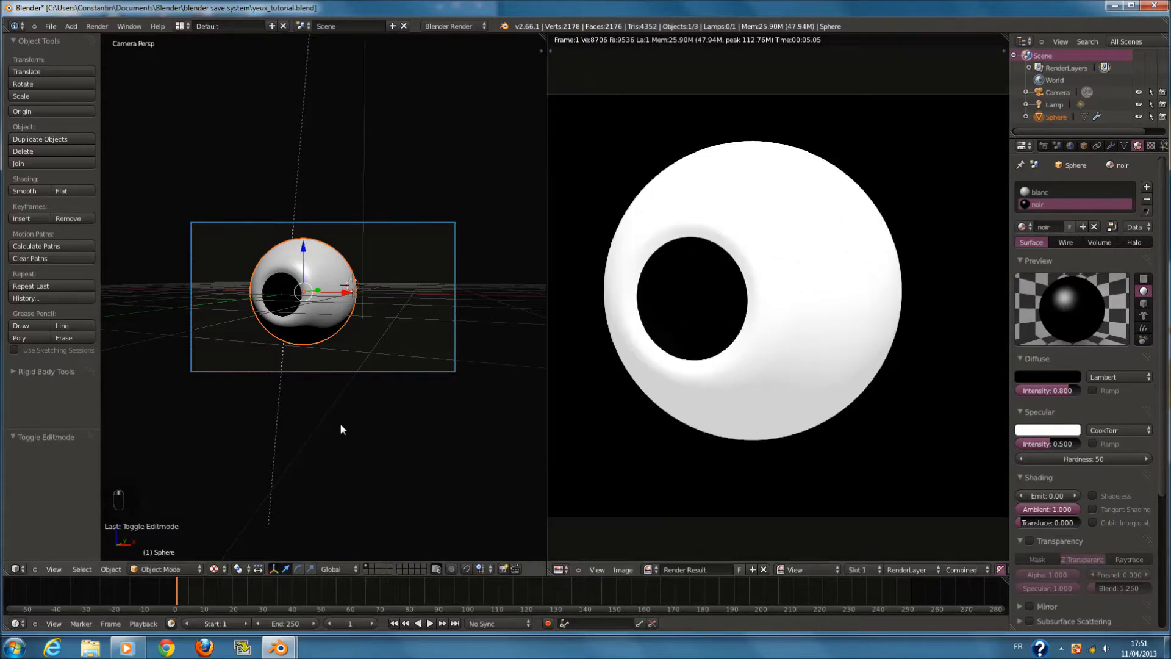
{"action": "scroll", "coordinate": [339, 421], "scroll_direction": "up", "scroll_amount": 5}
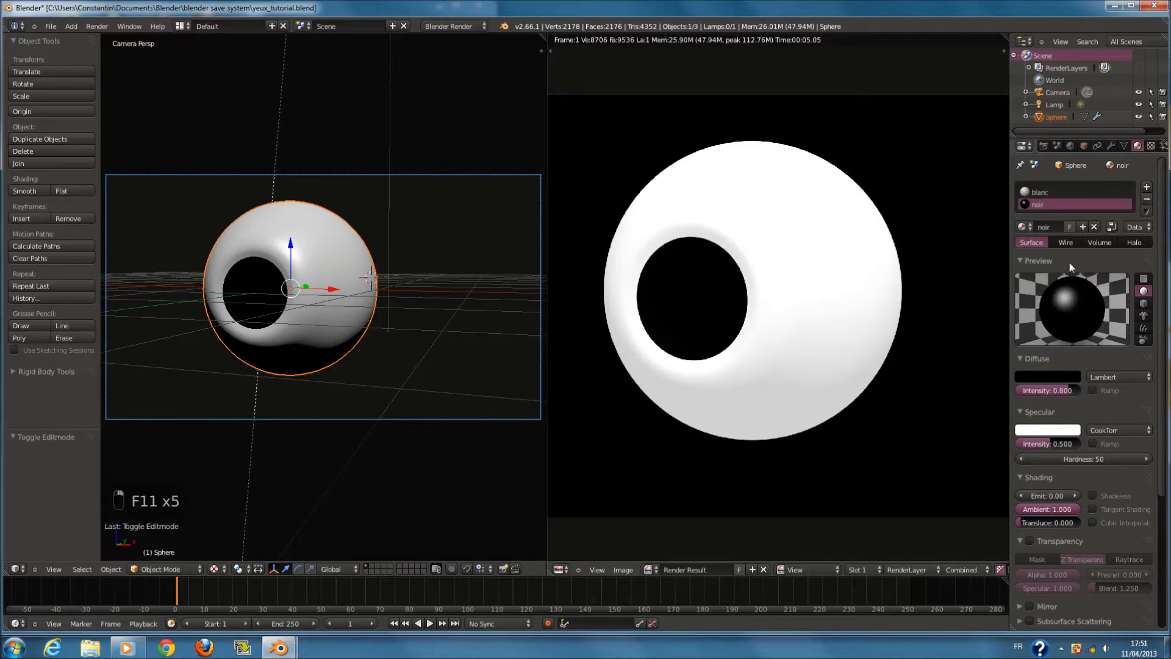
Set the blanc material's emit to 0.10 and specular intensity to 0, and render the eyeball again
{"action": "left_click", "coordinate": [1150, 146]}
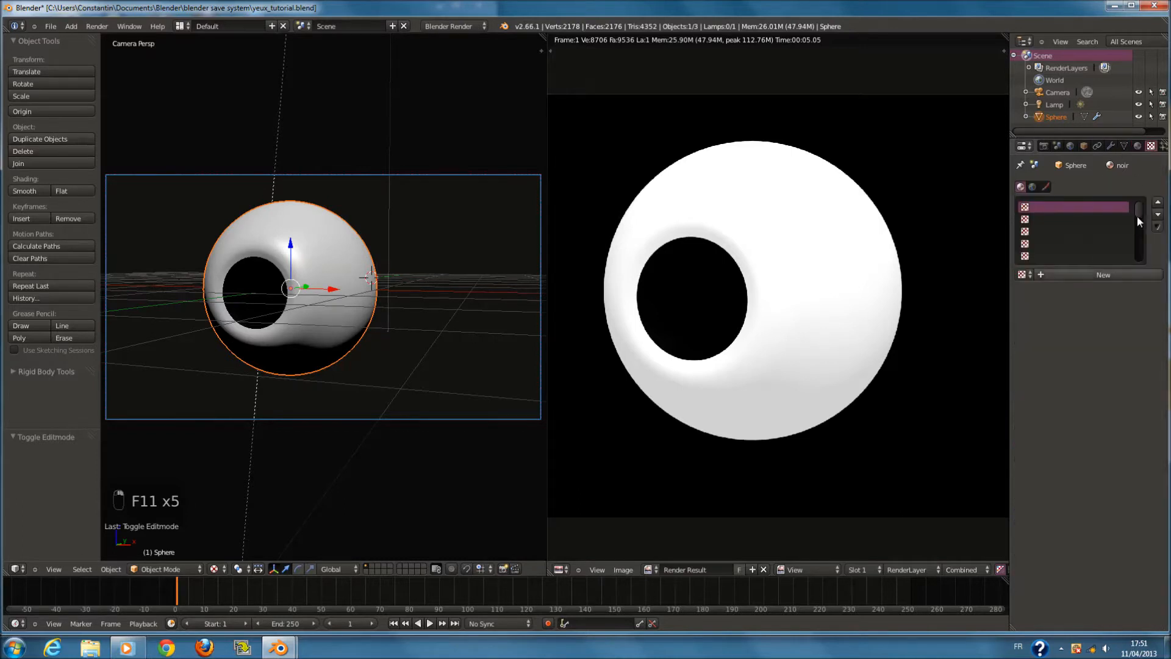
{"action": "left_click", "coordinate": [1135, 147]}
{"action": "left_click", "coordinate": [1054, 192]}
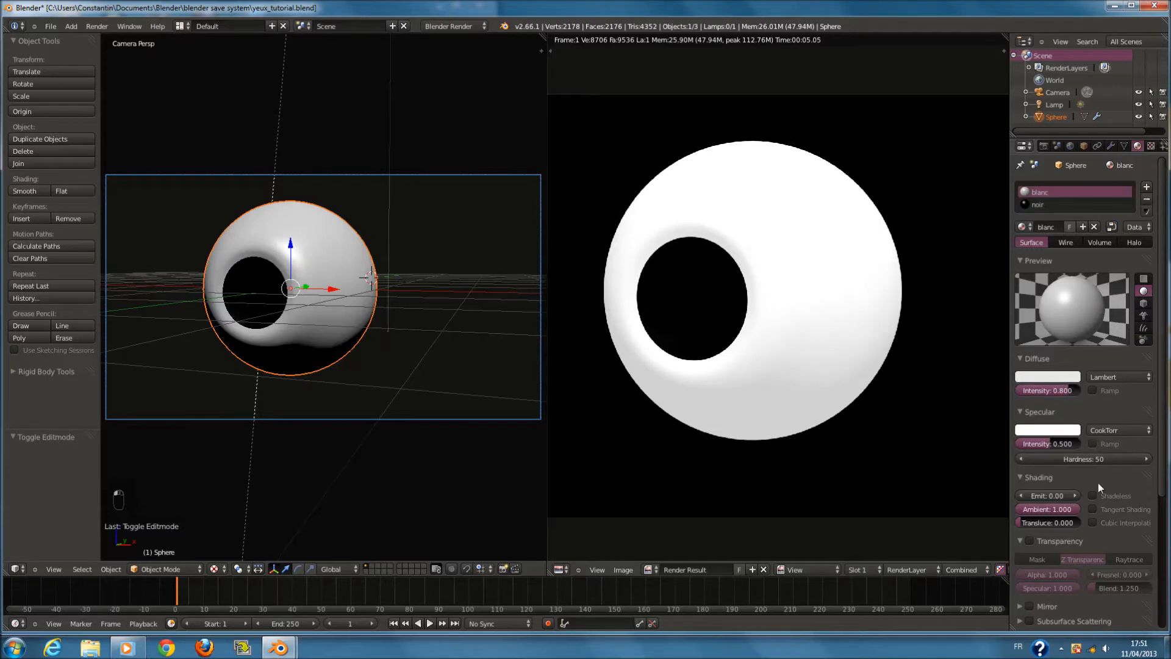
{"action": "left_click", "coordinate": [1080, 497]}
{"action": "left_click", "coordinate": [1080, 497]}
{"action": "left_click", "coordinate": [1081, 497]}
{"action": "left_click", "coordinate": [1081, 497]}
{"action": "left_click", "coordinate": [1080, 495]}
{"action": "left_click", "coordinate": [1079, 495]}
{"action": "left_click", "coordinate": [1080, 496]}
{"action": "left_click", "coordinate": [1079, 495]}
{"action": "left_click", "coordinate": [1080, 495]}
{"action": "left_click", "coordinate": [1079, 496]}
{"action": "left_click_drag", "start_coordinate": [1052, 443], "coordinate": [1008, 446]}
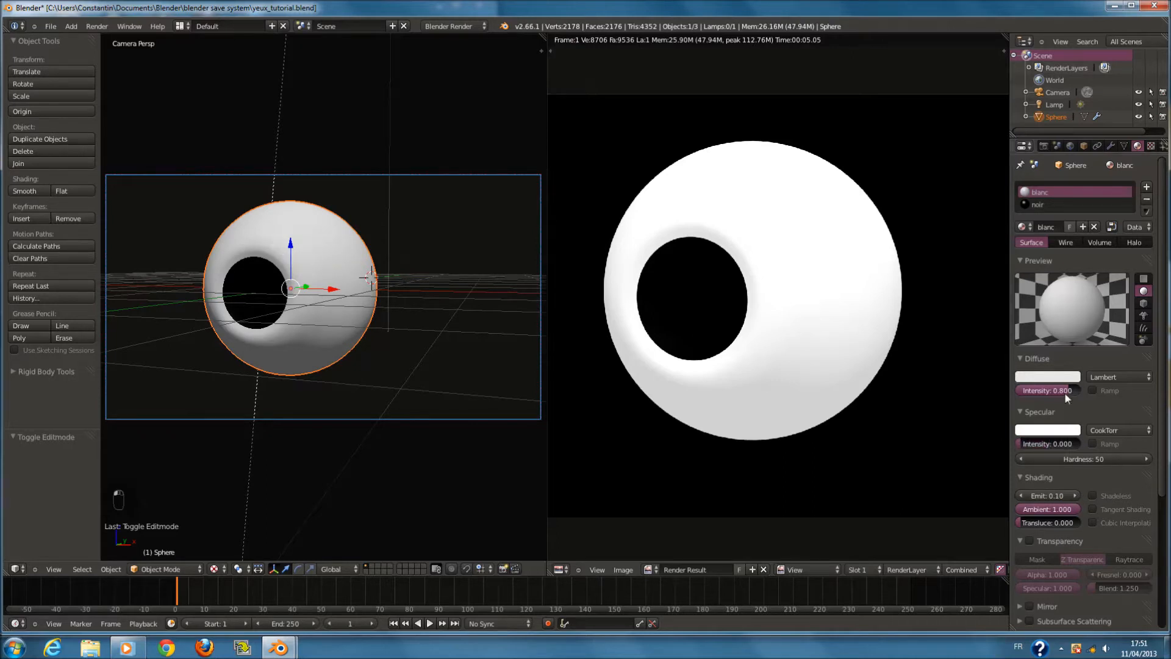
{"action": "key", "text": "F12"}
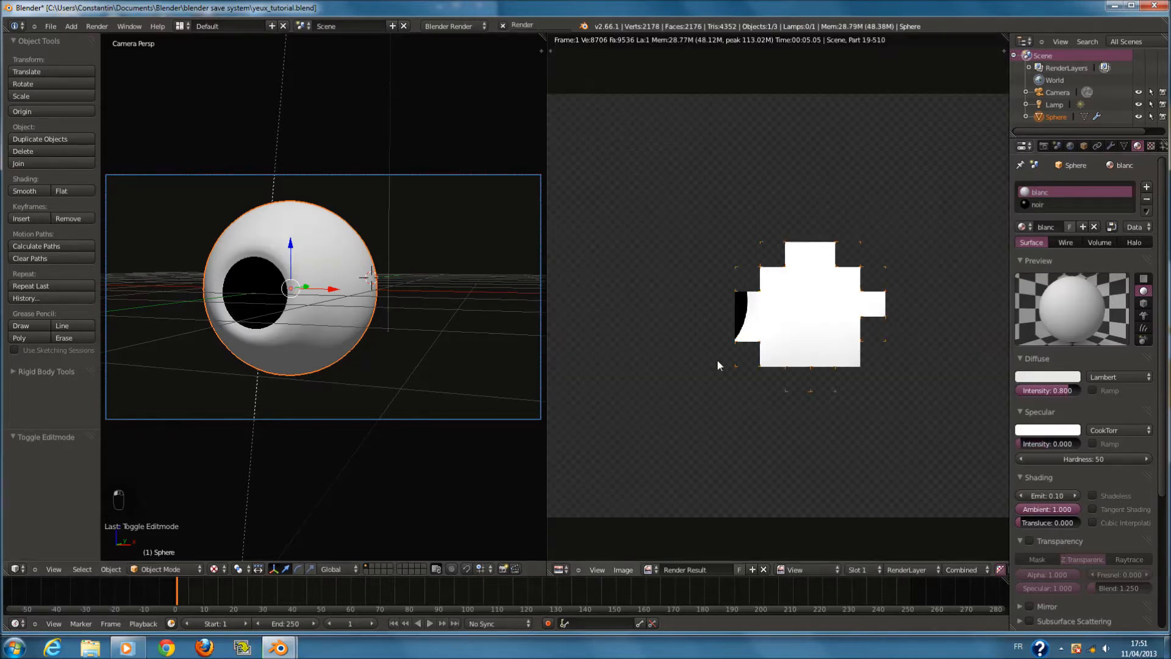
Make the blanc material shadeless and render the eyeball
{"action": "left_click", "coordinate": [1092, 495]}
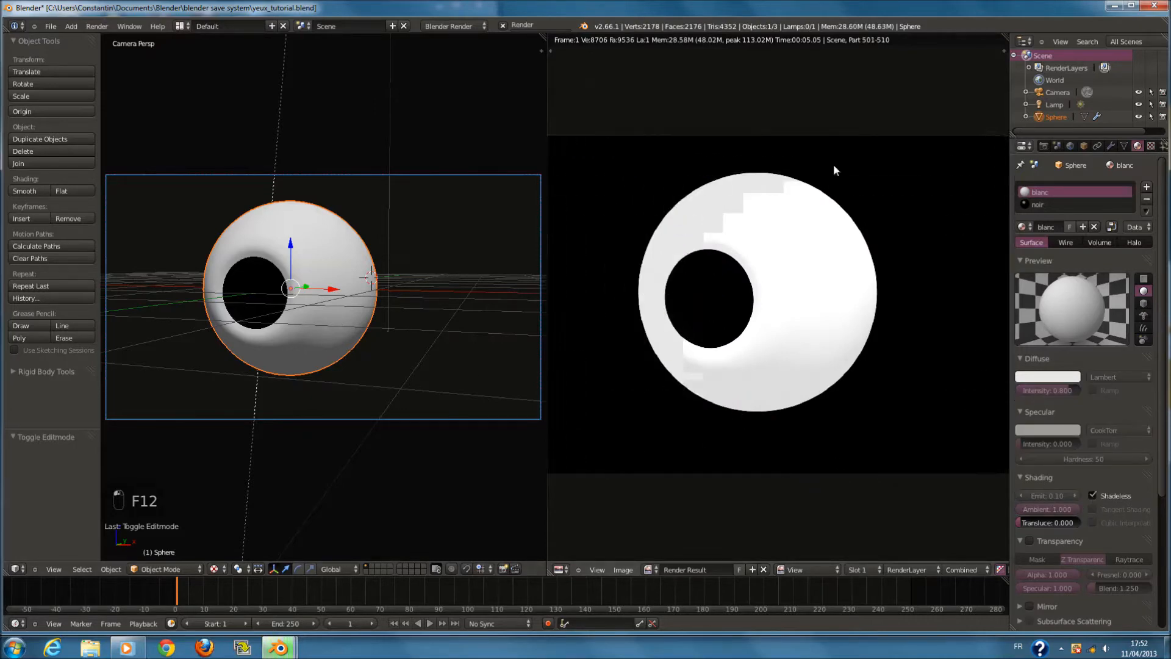
{"action": "key", "text": "F12"}
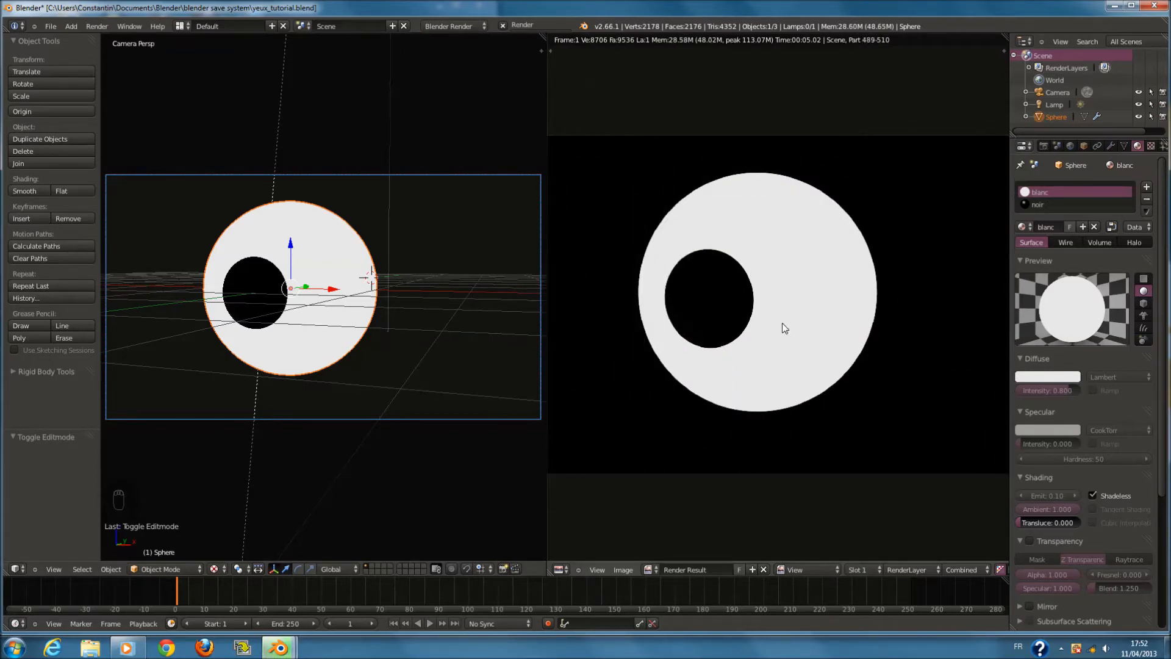
{"action": "scroll", "coordinate": [778, 322], "scroll_direction": "up", "scroll_amount": 1}
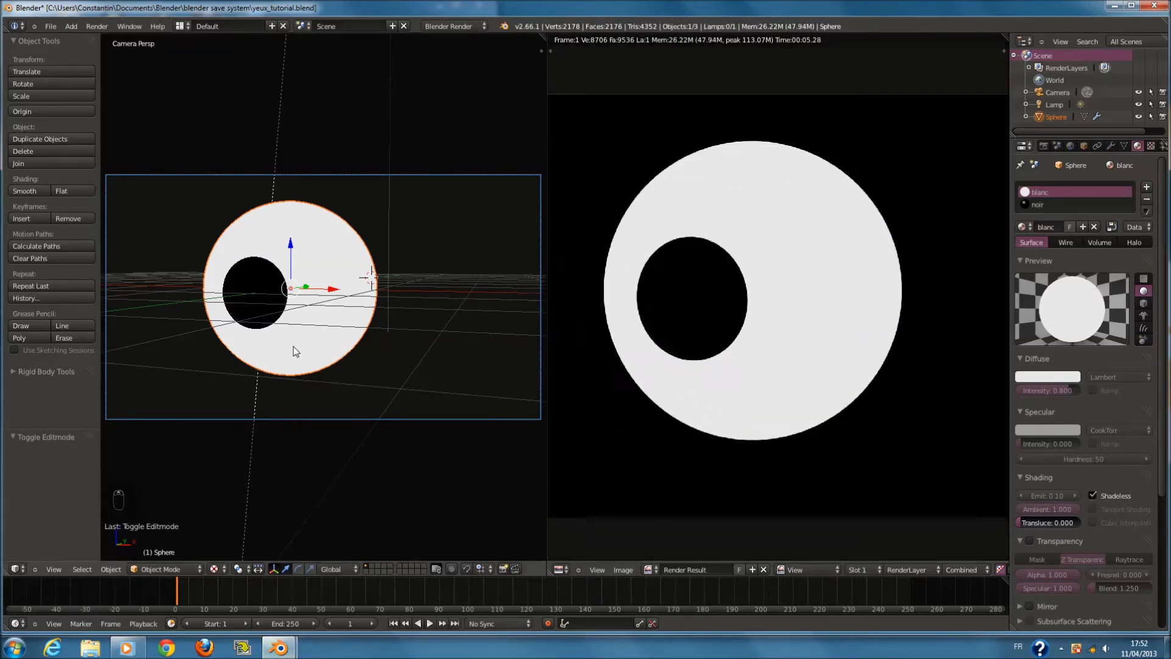
Add a new texture to the noir material
{"action": "left_click", "coordinate": [1071, 203]}
{"action": "key", "text": "F11"}
{"action": "key", "text": "F11"}
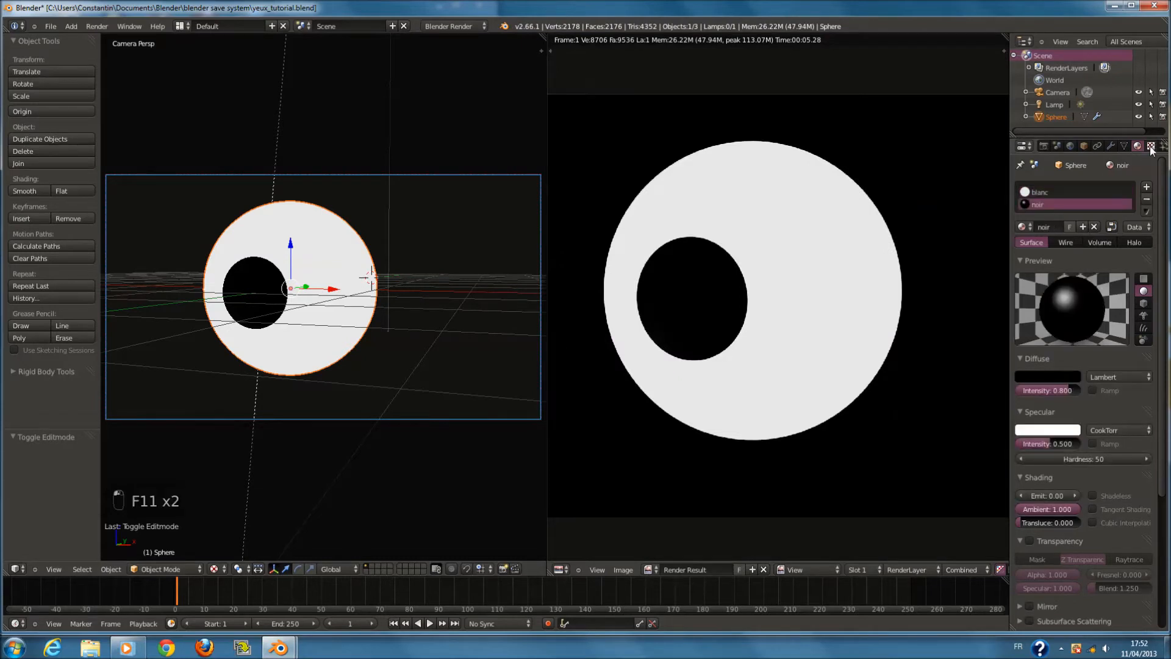
{"action": "left_click", "coordinate": [1150, 147]}
{"action": "left_click", "coordinate": [1077, 278]}
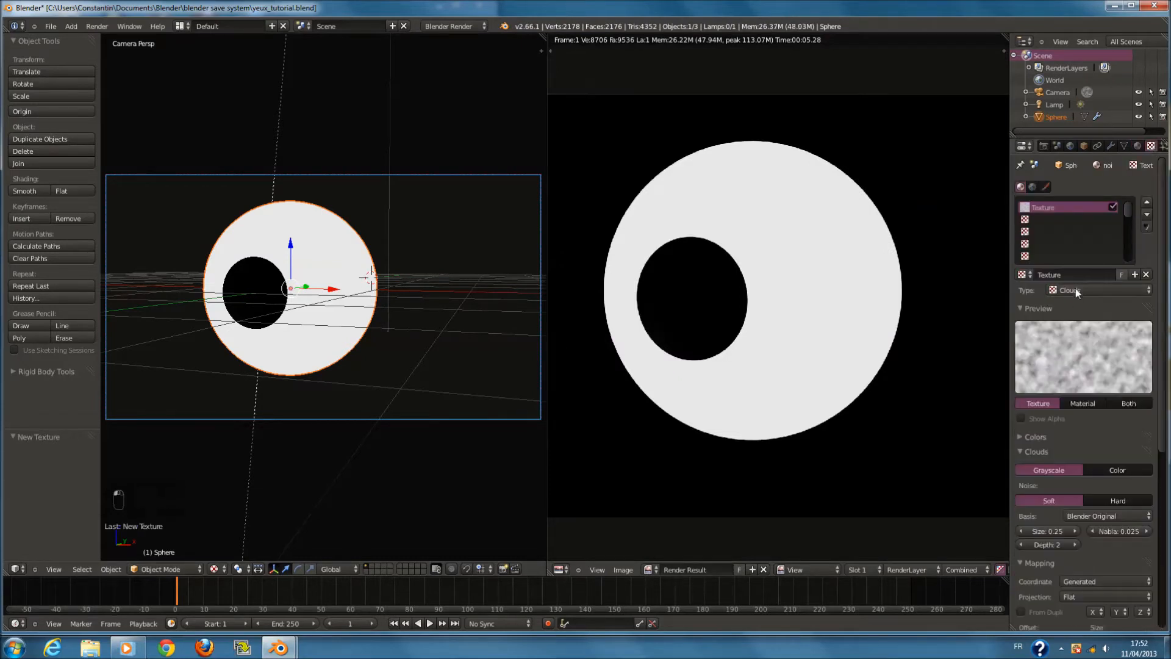
{"action": "left_click", "coordinate": [1074, 290]}
{"action": "left_click", "coordinate": [1082, 212]}
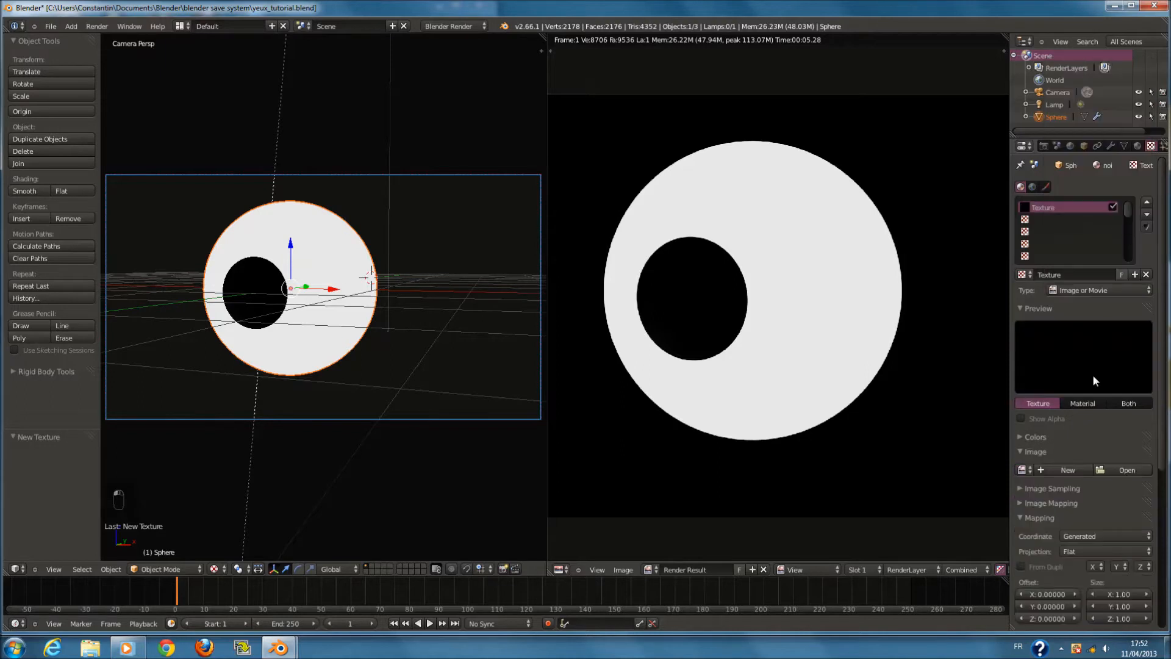
{"action": "left_click", "coordinate": [1103, 535]}
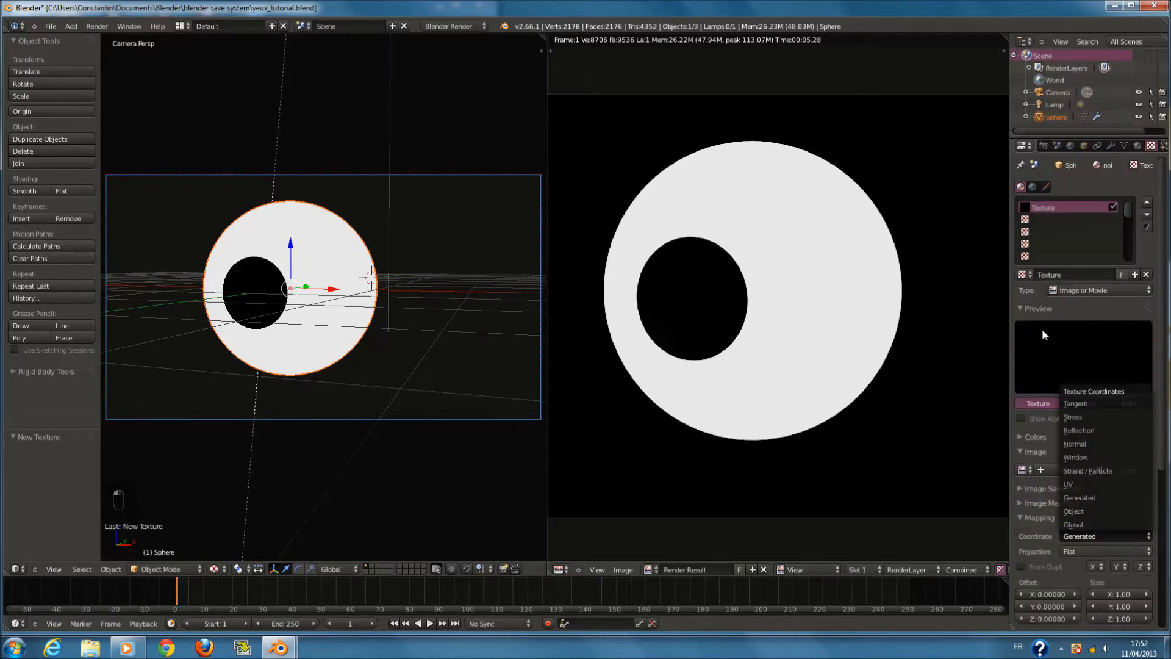
Set the noir material's texture type to Blend with a Spherical progression
{"action": "left_click", "coordinate": [1092, 286]}
{"action": "left_click", "coordinate": [1089, 267]}
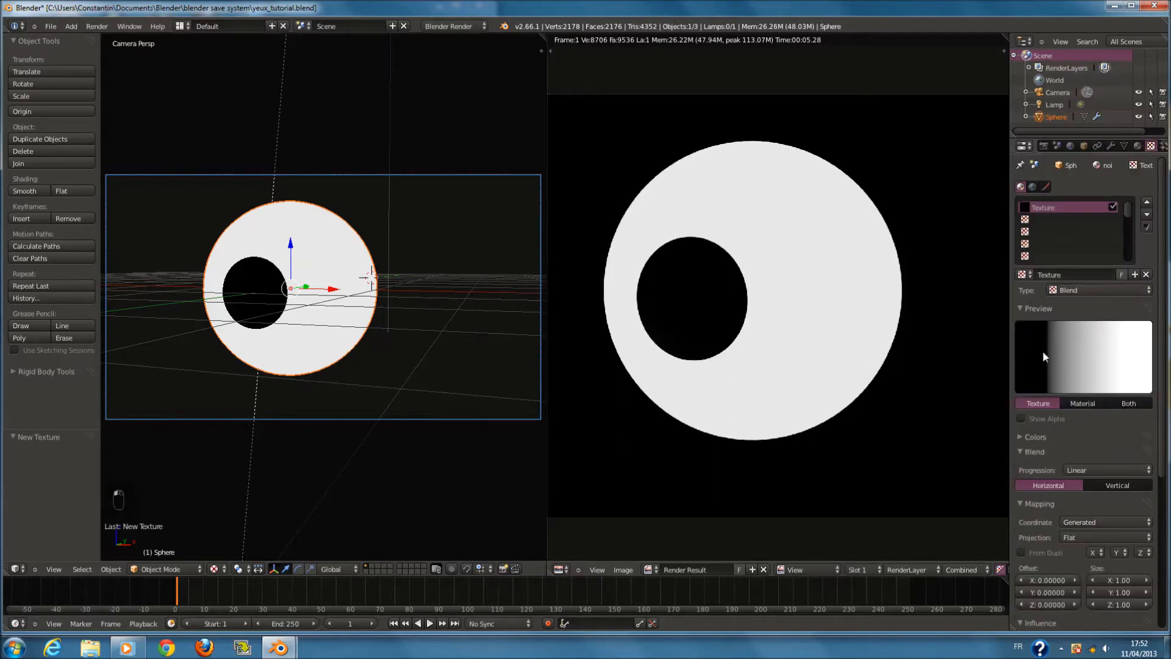
{"action": "left_click", "coordinate": [1114, 471]}
{"action": "left_click", "coordinate": [1095, 470]}
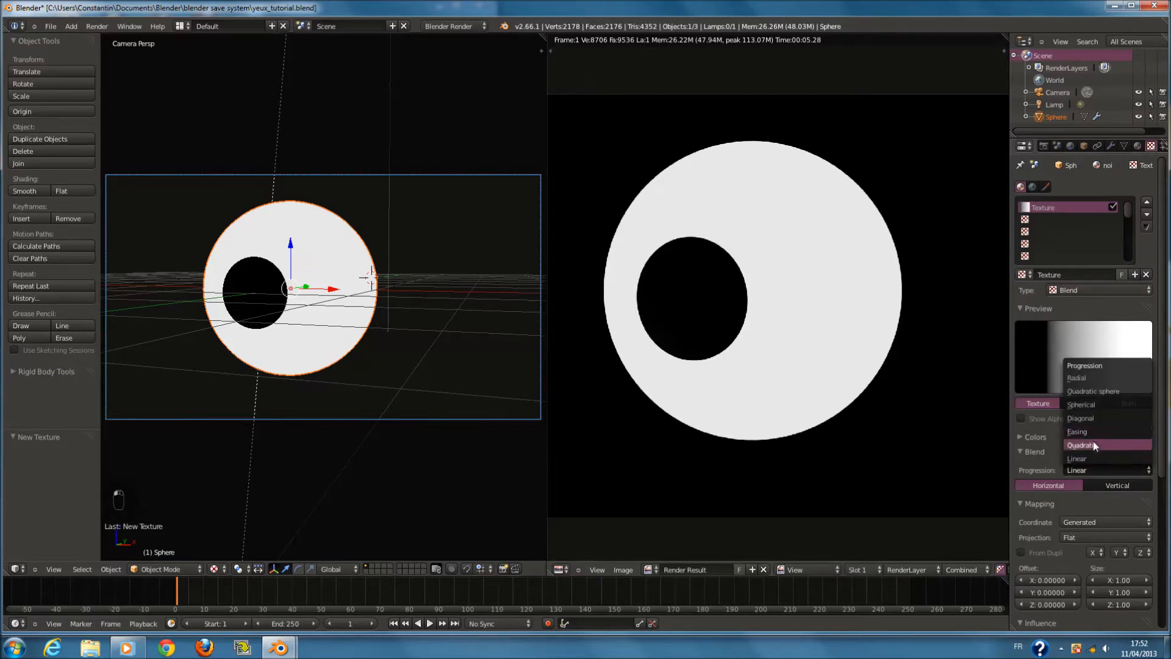
{"action": "left_click", "coordinate": [1081, 405]}
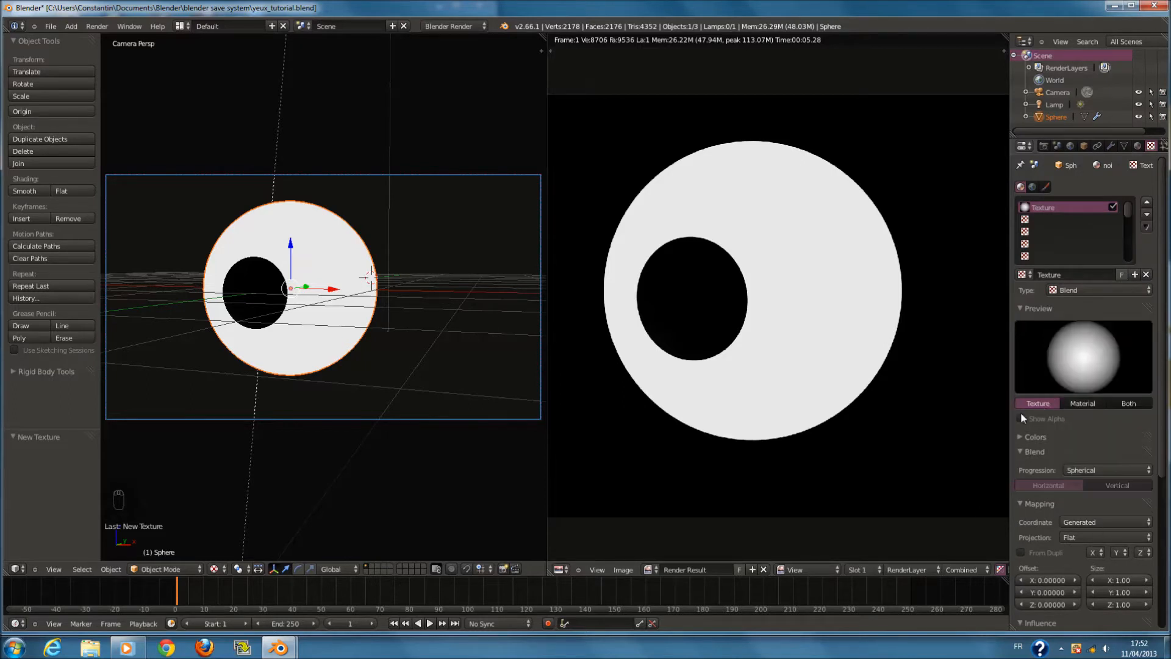
Enable the texture's colour ramp, flip it, and move its transparent black stop to position 1.000
{"action": "left_click", "coordinate": [1033, 436]}
{"action": "left_click", "coordinate": [1021, 455]}
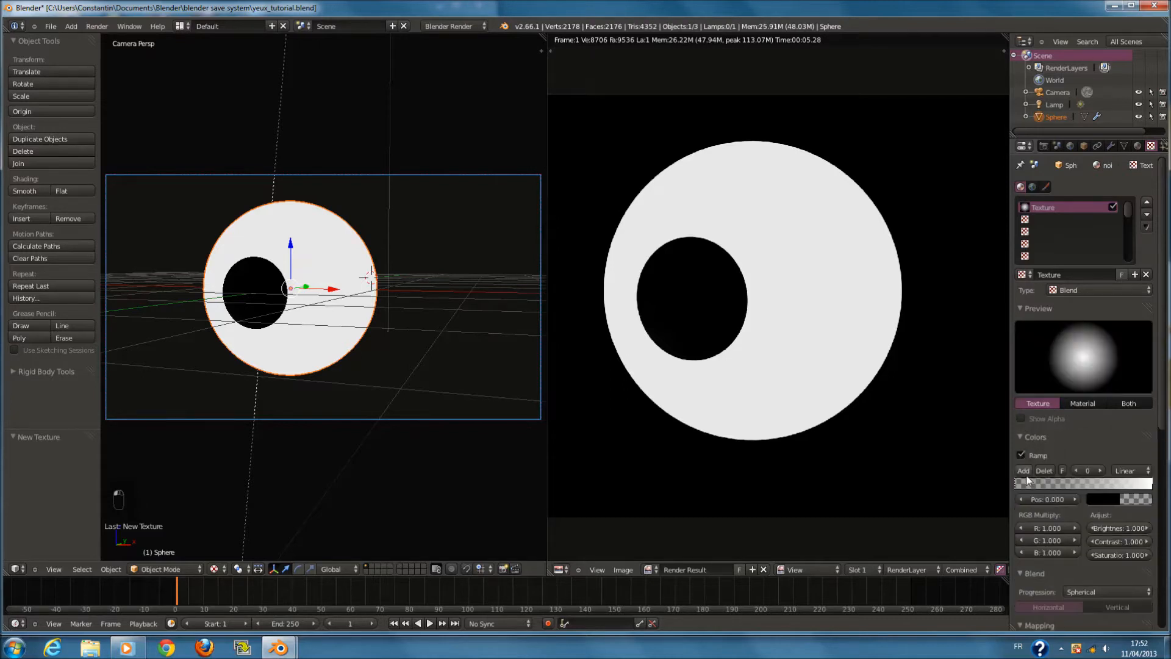
{"action": "left_click_drag", "start_coordinate": [1019, 483], "coordinate": [1092, 492]}
{"action": "left_click", "coordinate": [1150, 486]}
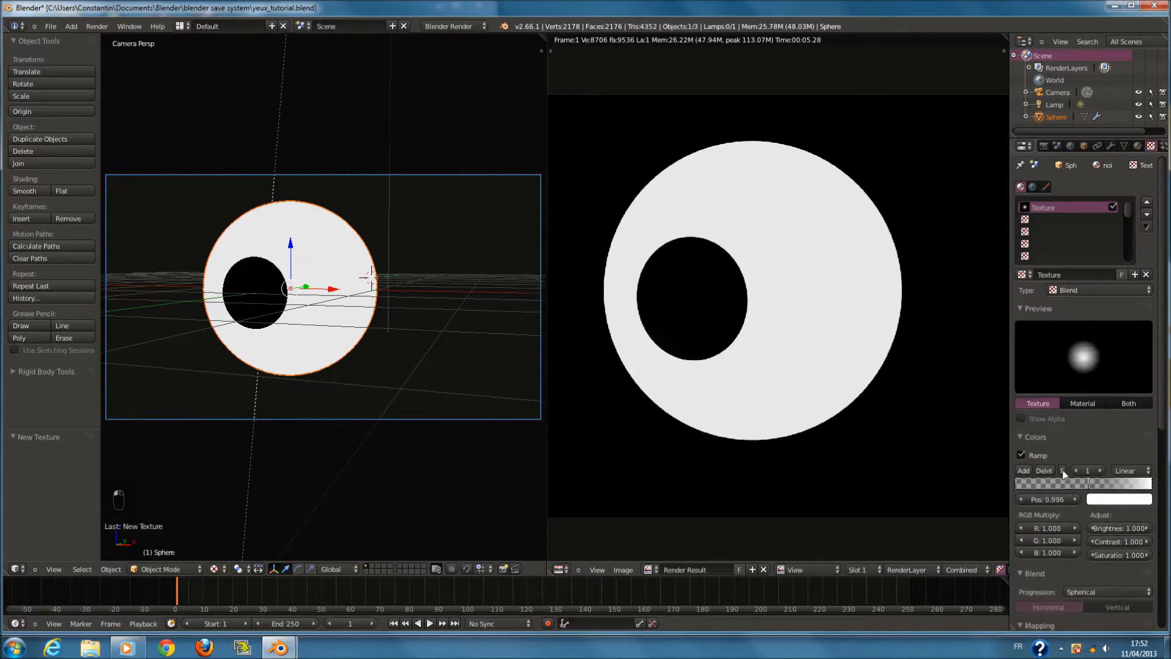
{"action": "left_click", "coordinate": [1063, 474]}
{"action": "left_click_drag", "start_coordinate": [1083, 484], "coordinate": [1164, 497]}
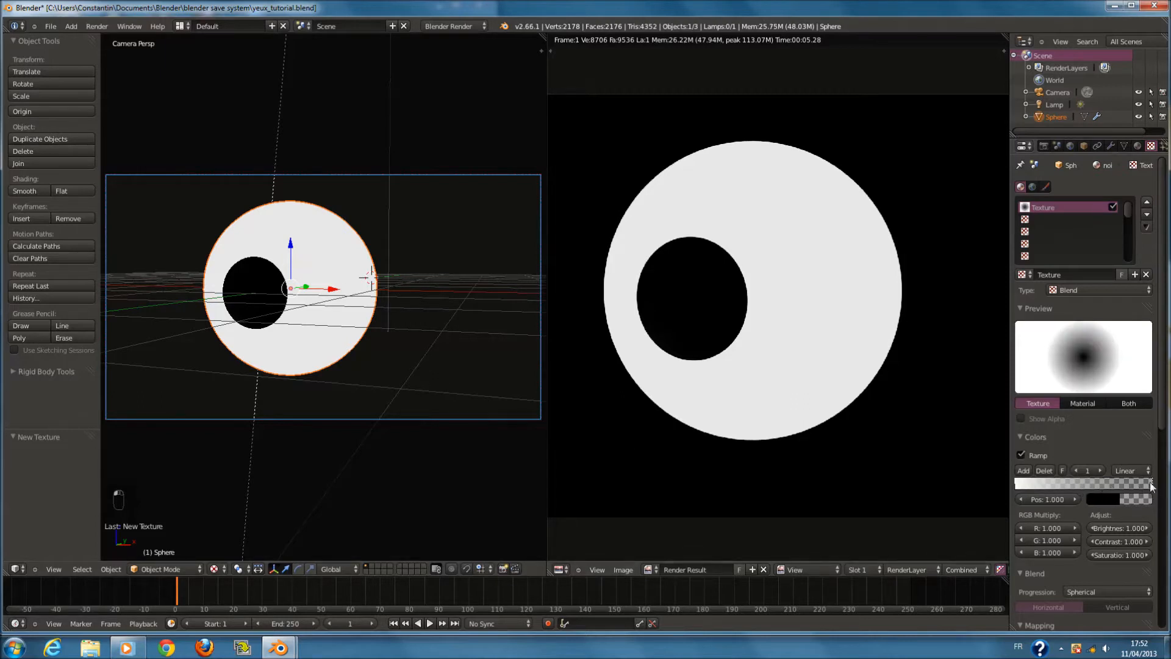
Make the ramp's black stop opaque, place the white stop at 0.431 and the black stop at 0.716, and render the eyeball
{"action": "left_click", "coordinate": [1121, 499]}
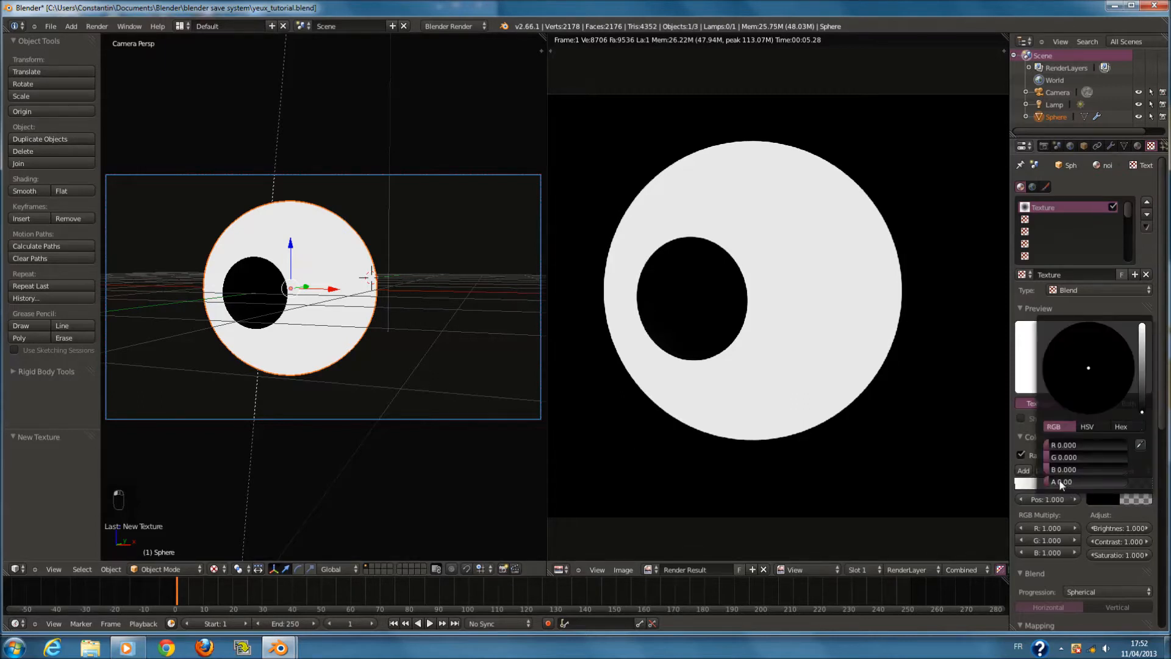
{"action": "left_click_drag", "start_coordinate": [1017, 486], "coordinate": [1074, 491]}
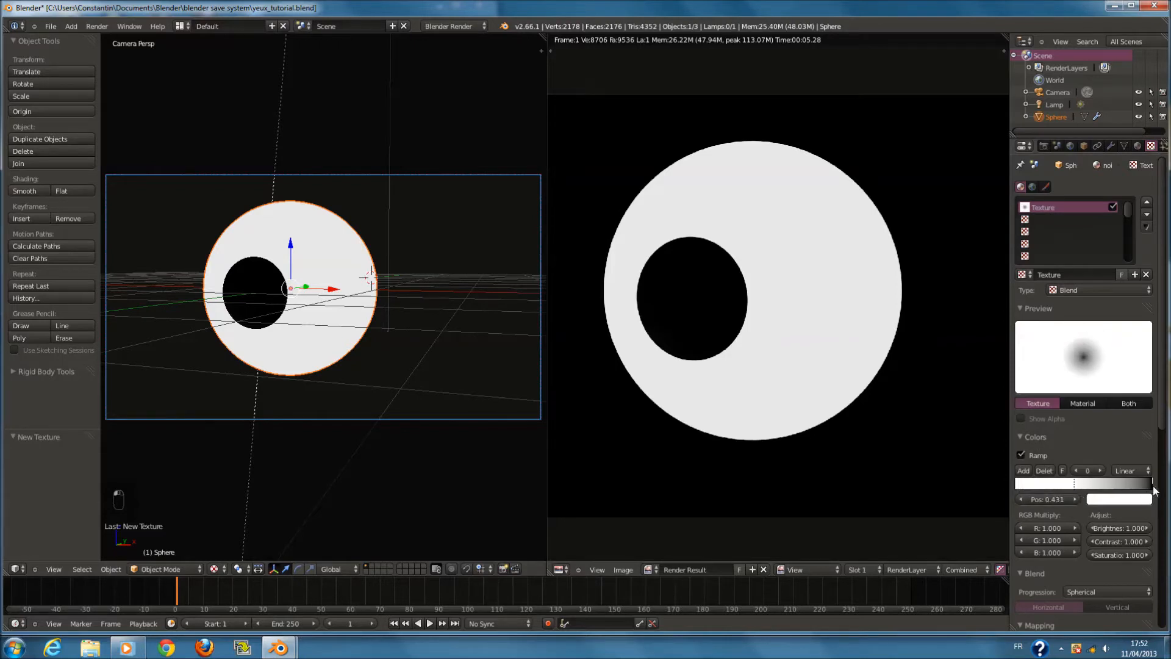
{"action": "left_click_drag", "start_coordinate": [1151, 487], "coordinate": [1110, 474]}
{"action": "key", "text": "F12"}
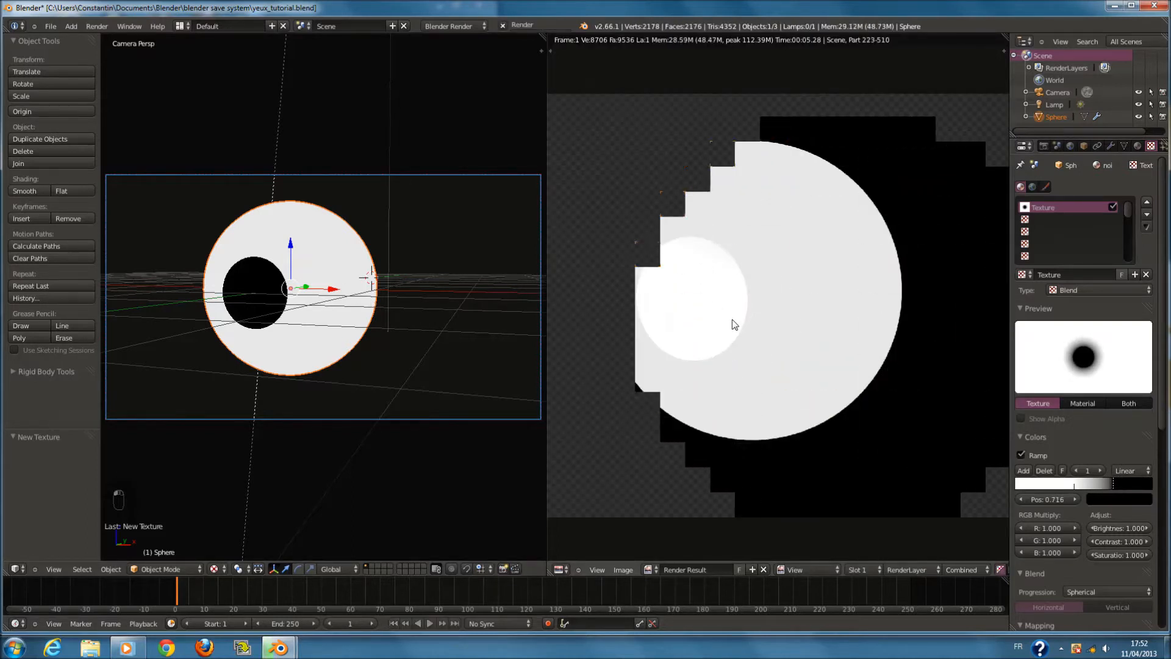
Set the blend texture's mapping coordinates to UV and render the eyeball
{"action": "left_click", "coordinate": [1041, 437]}
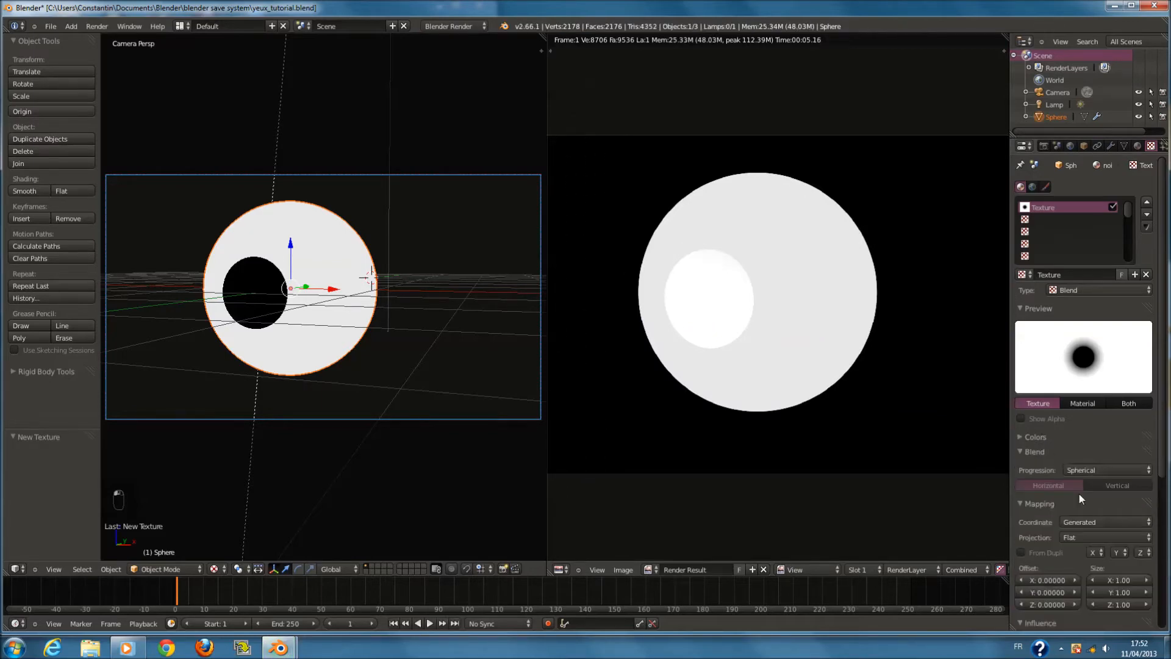
{"action": "left_click", "coordinate": [1098, 522]}
{"action": "left_click", "coordinate": [1095, 472]}
{"action": "left_click", "coordinate": [1042, 451]}
{"action": "key", "text": "F12"}
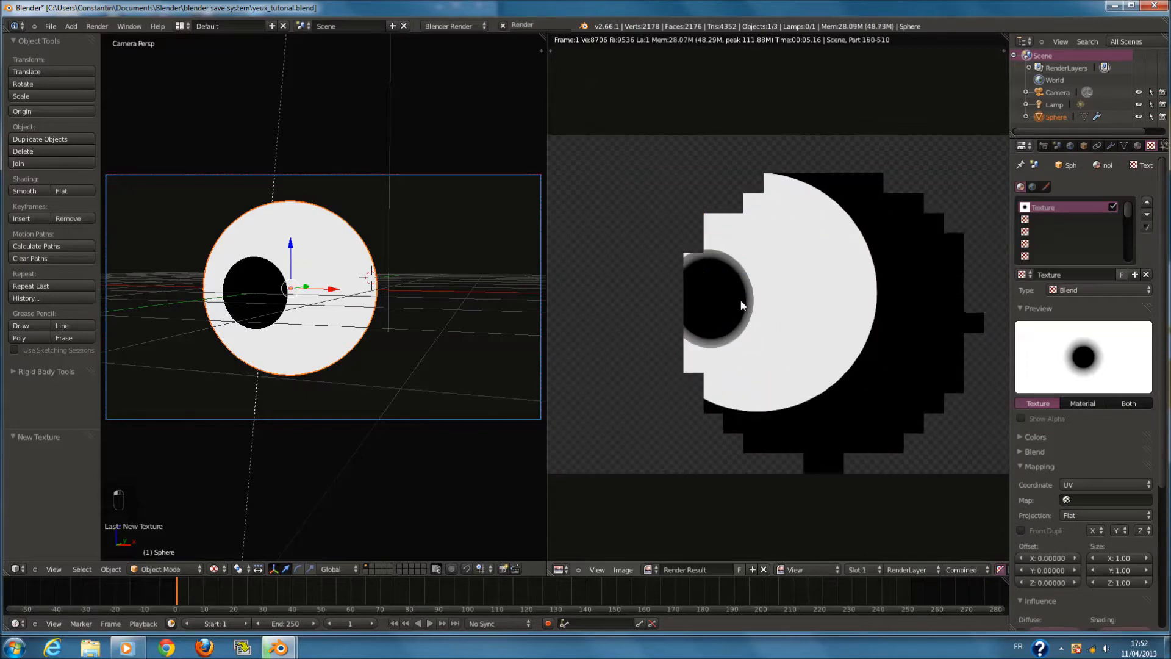
{"action": "scroll", "coordinate": [778, 369], "scroll_direction": "up", "scroll_amount": 1}
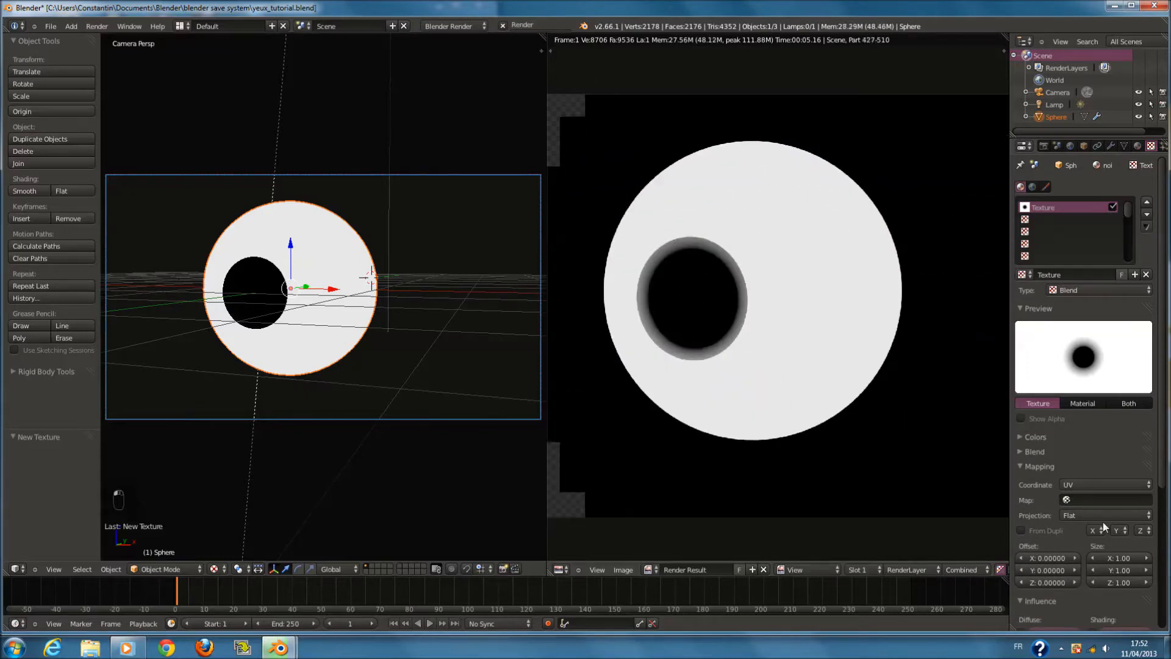
Test the ramp's black stop at 0.884 in a render, and settle it at 0.813
{"action": "left_click", "coordinate": [1040, 466]}
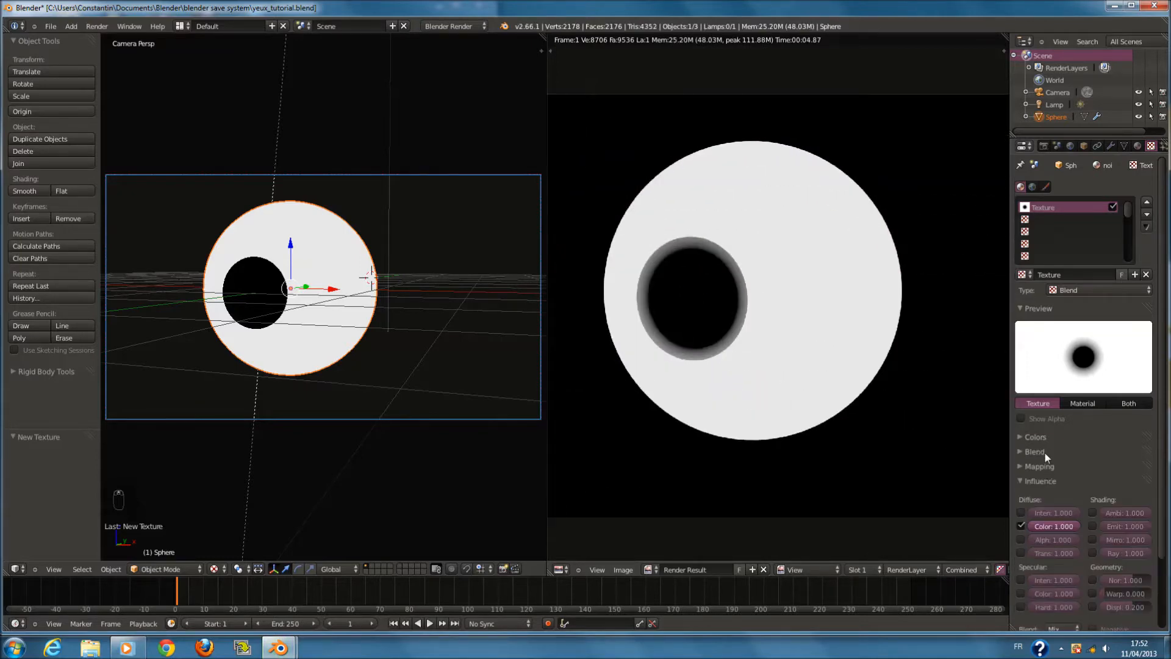
{"action": "left_click", "coordinate": [1036, 436]}
{"action": "left_click_drag", "start_coordinate": [1136, 484], "coordinate": [1137, 485]}
{"action": "key", "text": "F12"}
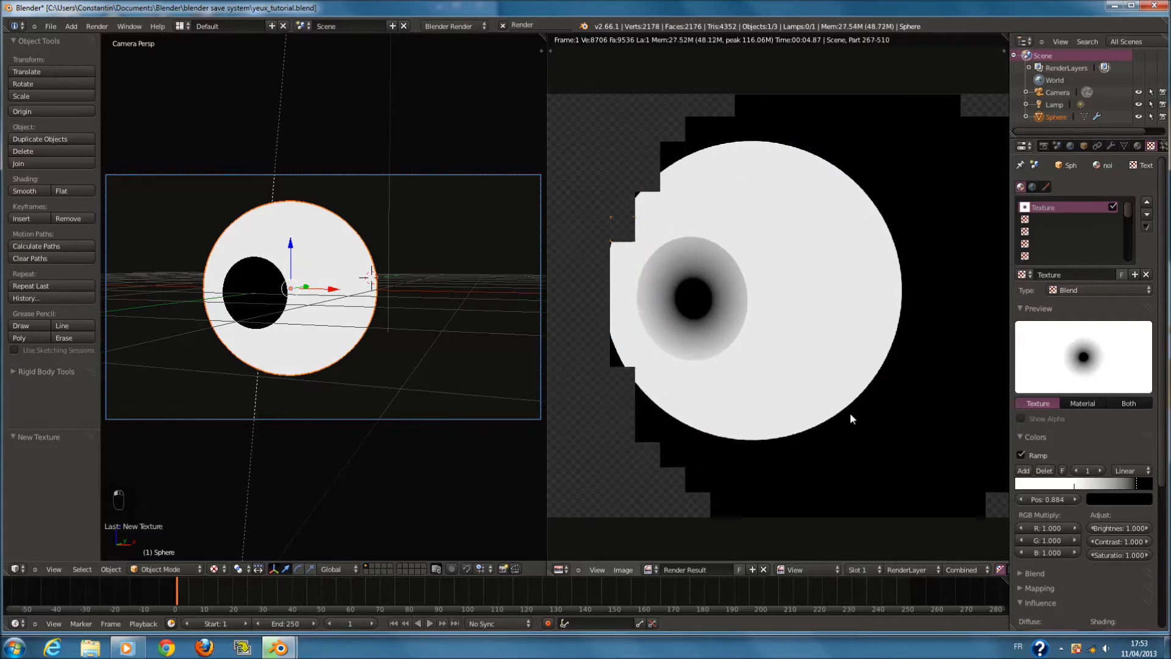
{"action": "left_click_drag", "start_coordinate": [1136, 482], "coordinate": [1128, 481]}
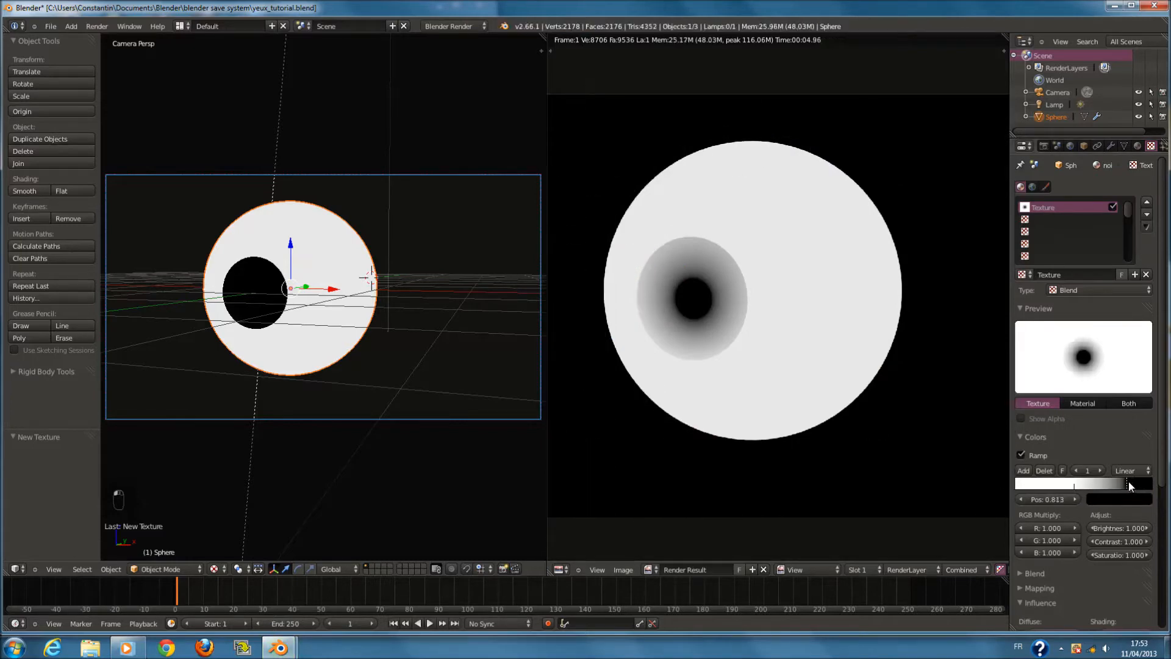
Add a blue stop at 0.620 between the ramp's white and black stops and render the eyeball
{"action": "left_click", "coordinate": [1023, 472]}
{"action": "left_click", "coordinate": [1099, 498]}
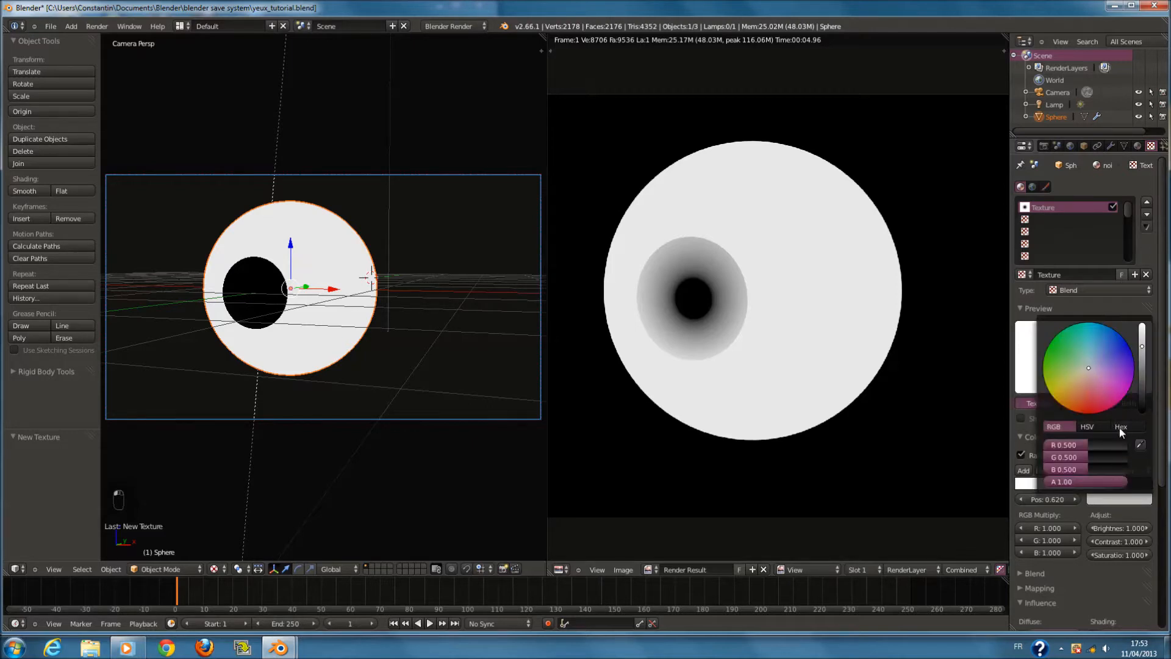
{"action": "mouse_move", "coordinate": [1076, 371]}
{"action": "left_mouse_down"}
{"action": "mouse_move", "coordinate": [1036, 378]}
{"action": "mouse_move", "coordinate": [1127, 335]}
{"action": "left_mouse_up"}
{"action": "key", "text": "F12"}
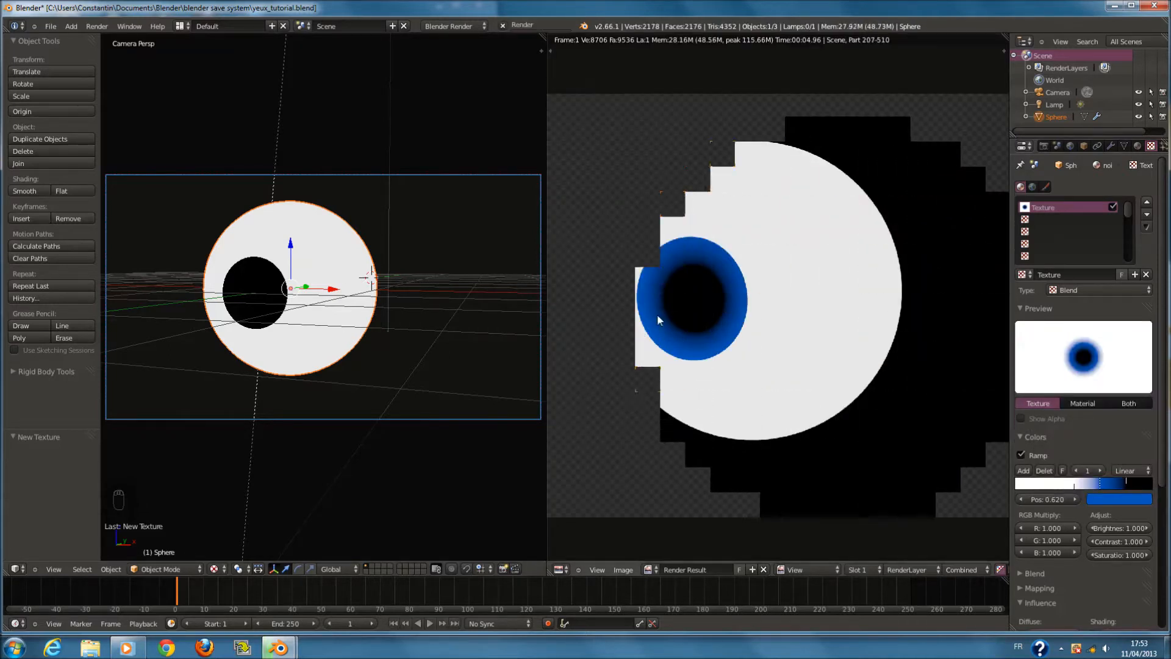
Lower the blue ramp stop's alpha to about 0.6 and render the eyeball
{"action": "left_click", "coordinate": [1116, 499]}
{"action": "left_click_drag", "start_coordinate": [1125, 481], "coordinate": [1082, 483]}
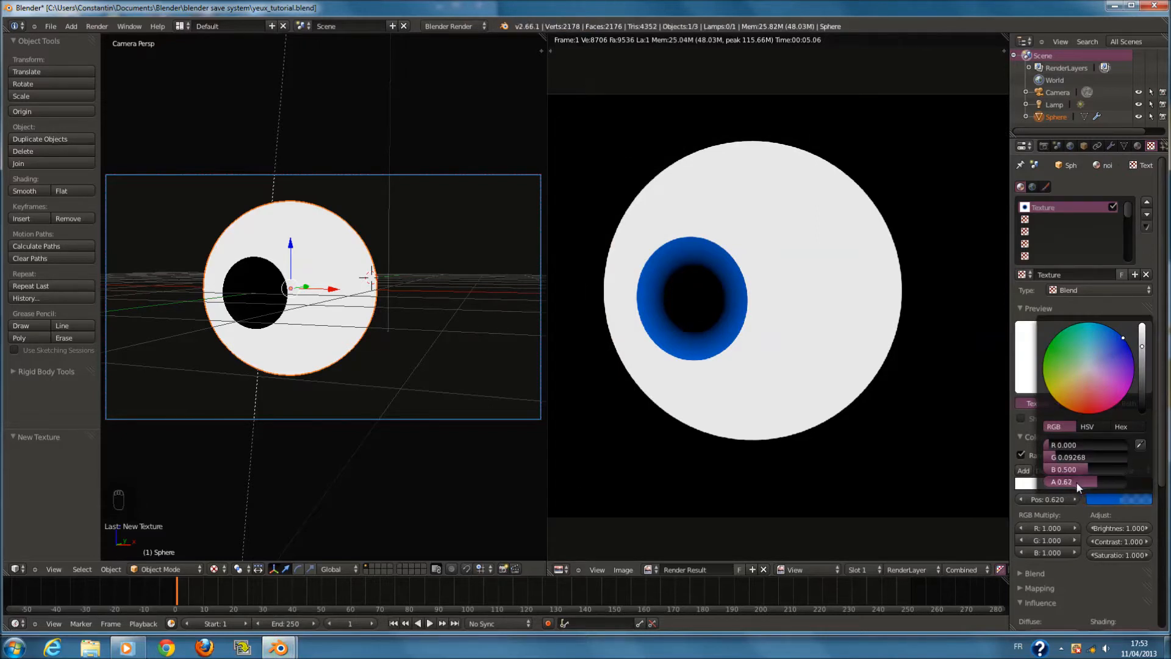
{"action": "left_click_drag", "start_coordinate": [1075, 482], "coordinate": [1074, 481]}
{"action": "key", "text": "F12"}
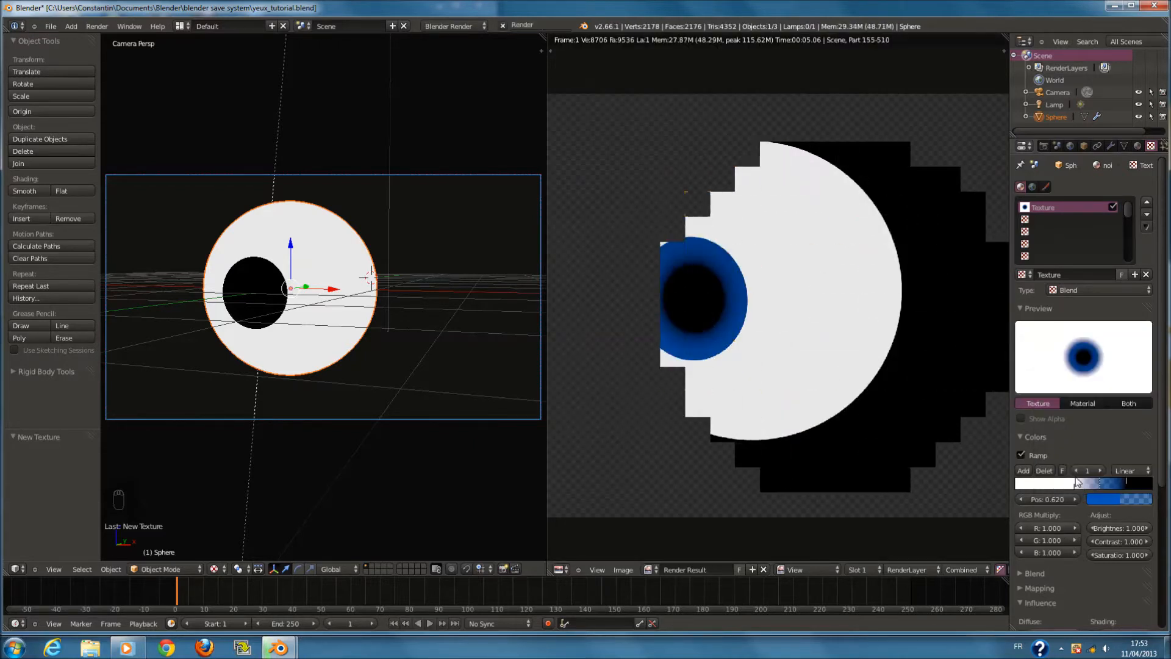
Add a ramp stop at 0.526 in black with an alpha of 0.75, and render the eyeball
{"action": "left_click", "coordinate": [1030, 471]}
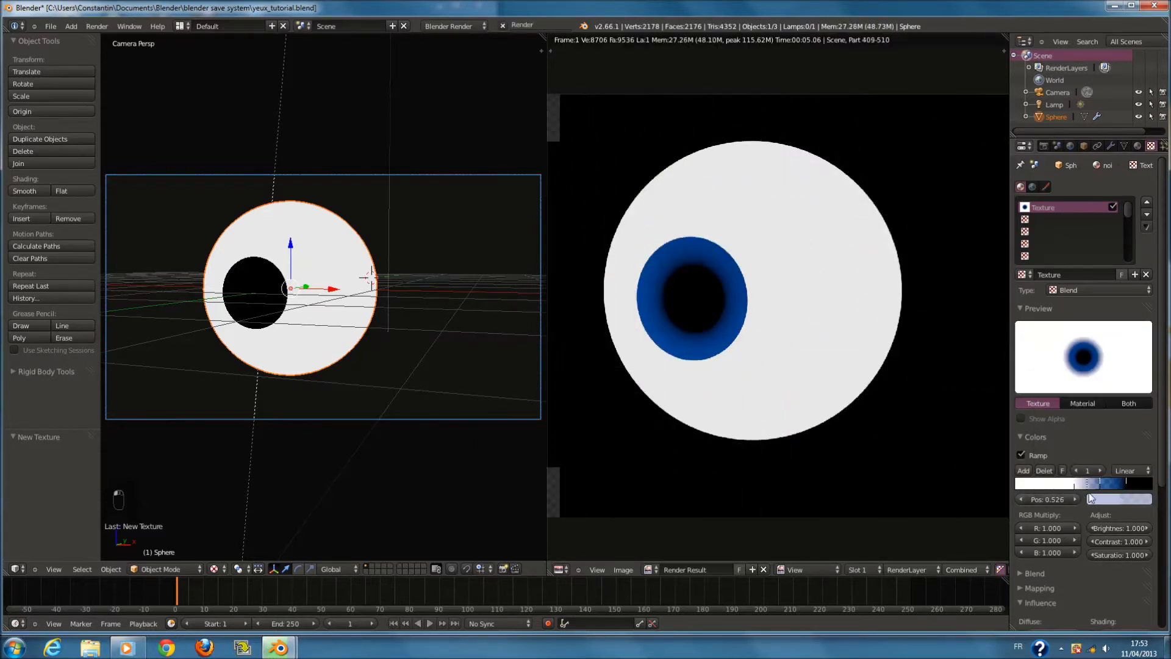
{"action": "left_click", "coordinate": [1105, 499]}
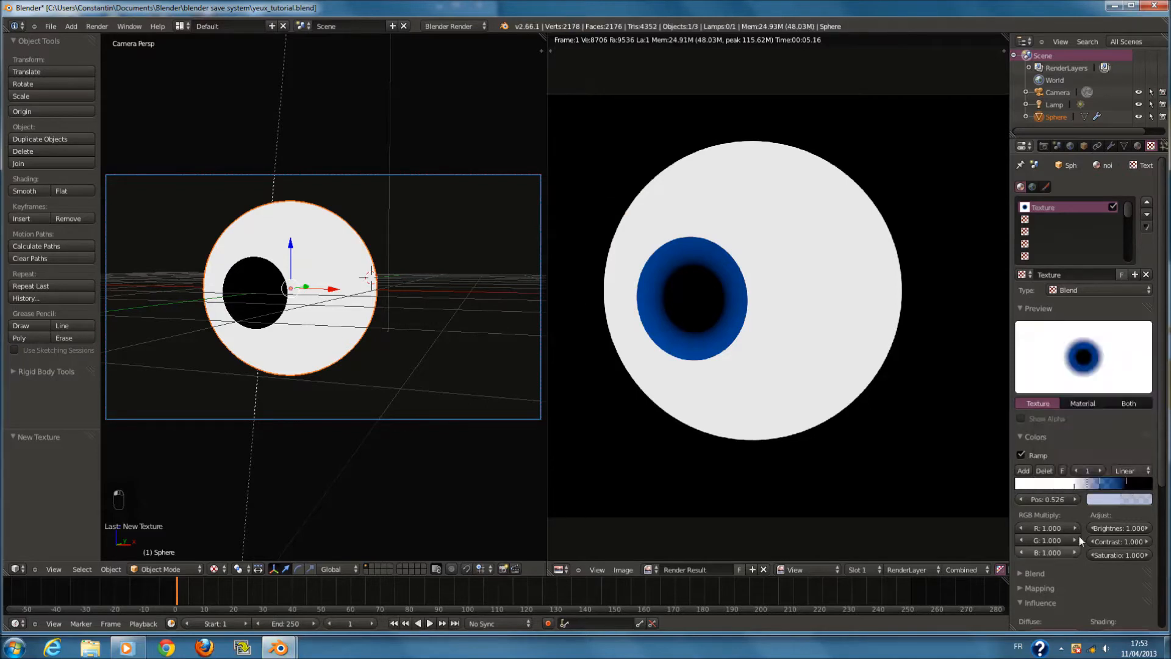
{"action": "left_click", "coordinate": [1106, 500]}
{"action": "left_click", "coordinate": [1140, 407]}
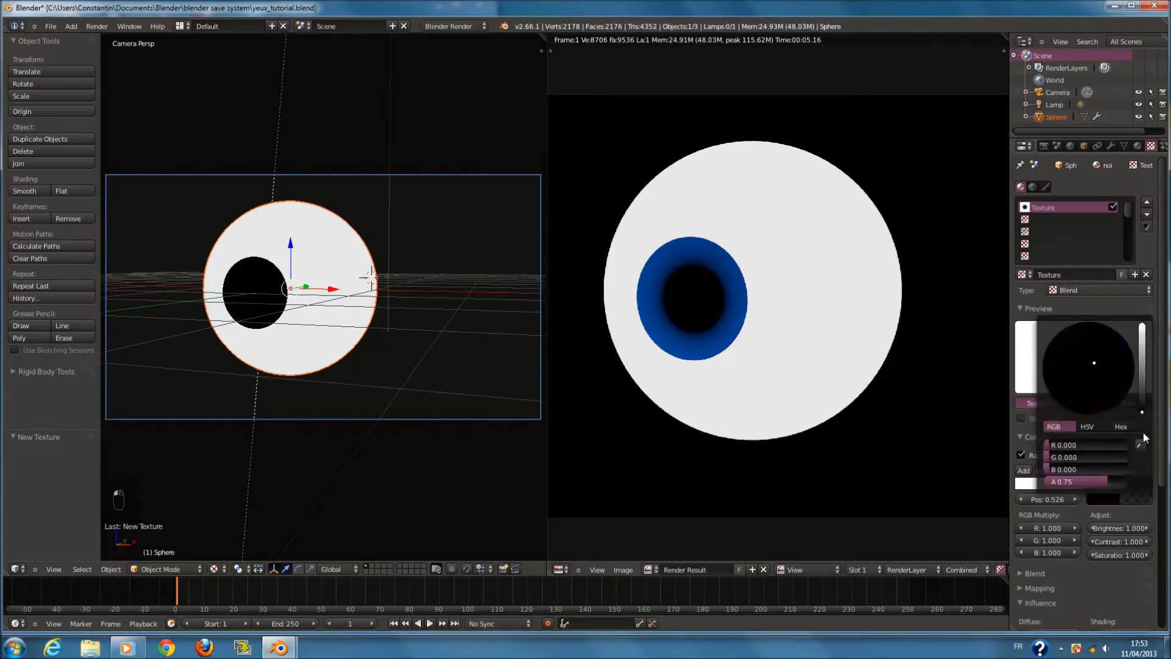
{"action": "key", "text": "F12"}
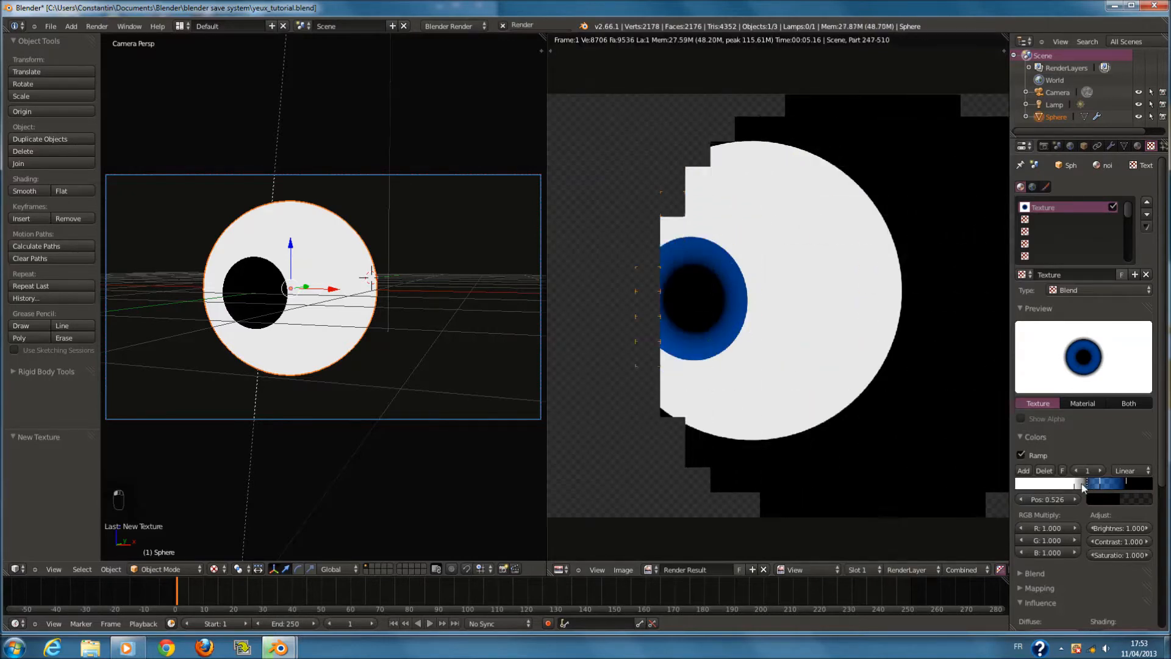
Reposition the ramp stops with white at 0.204, semi-transparent black at 0.654 and opaque black at 0.862, checking with test renders
{"action": "mouse_move", "coordinate": [1074, 483]}
{"action": "left_mouse_down"}
{"action": "mouse_move", "coordinate": [1045, 489]}
{"action": "mouse_move", "coordinate": [1067, 484]}
{"action": "left_mouse_up"}
{"action": "key", "text": "F12"}
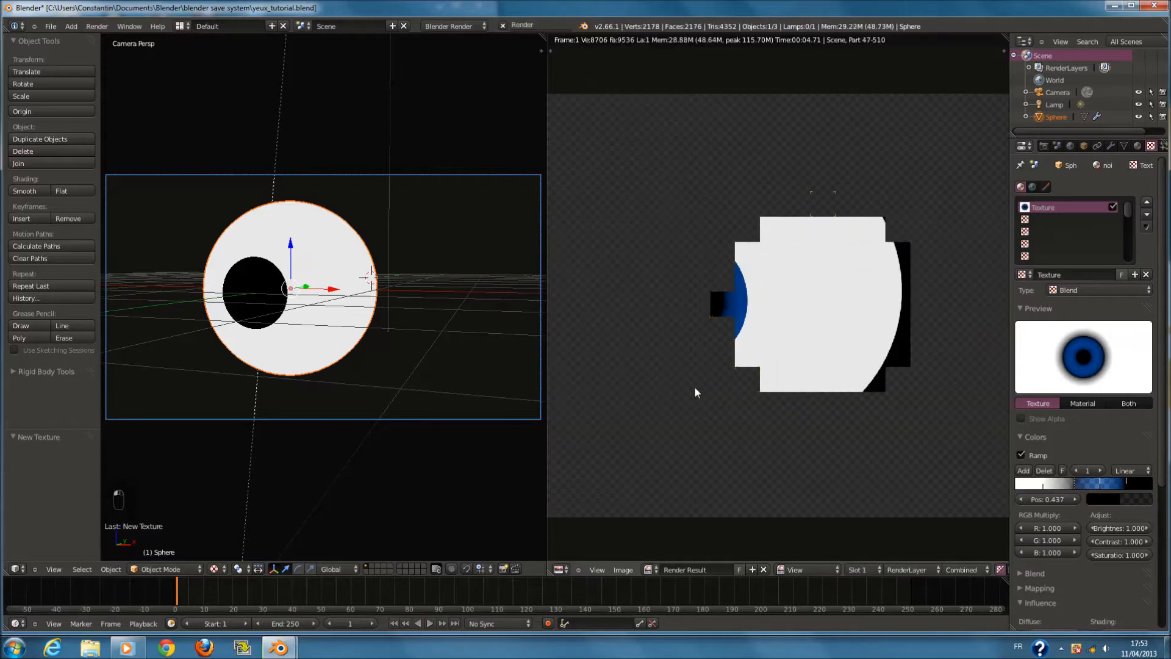
{"action": "left_click", "coordinate": [1133, 483]}
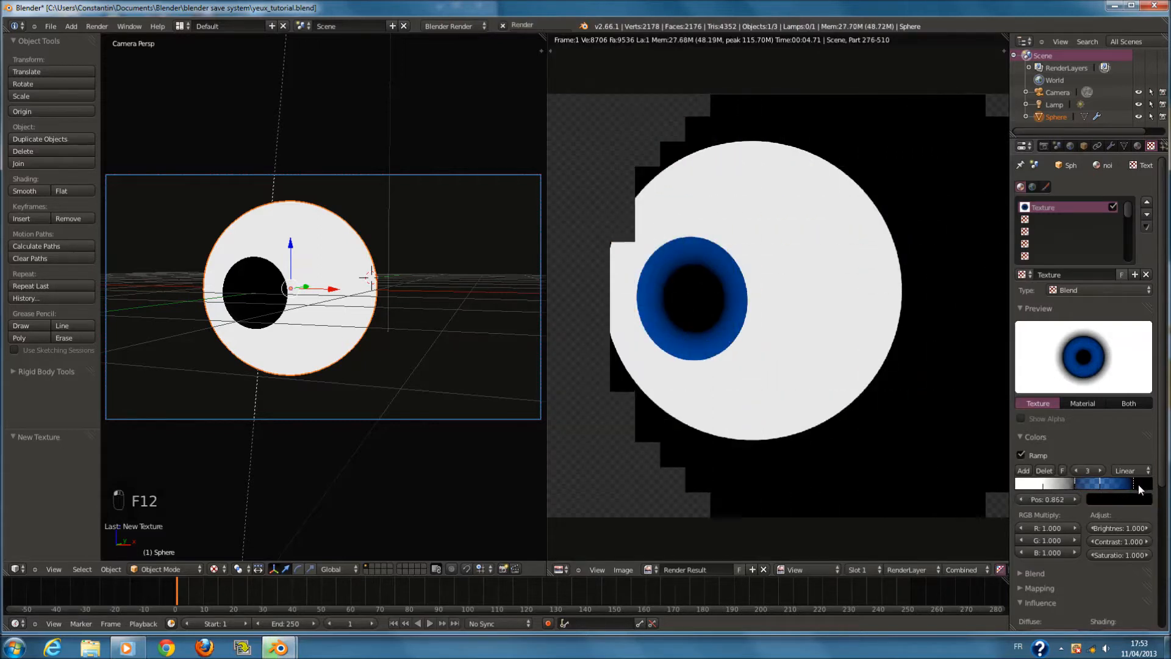
{"action": "mouse_move", "coordinate": [1107, 485]}
{"action": "left_mouse_down"}
{"action": "mouse_move", "coordinate": [1086, 484]}
{"action": "mouse_move", "coordinate": [1098, 484]}
{"action": "left_mouse_up"}
{"action": "key", "text": "F12"}
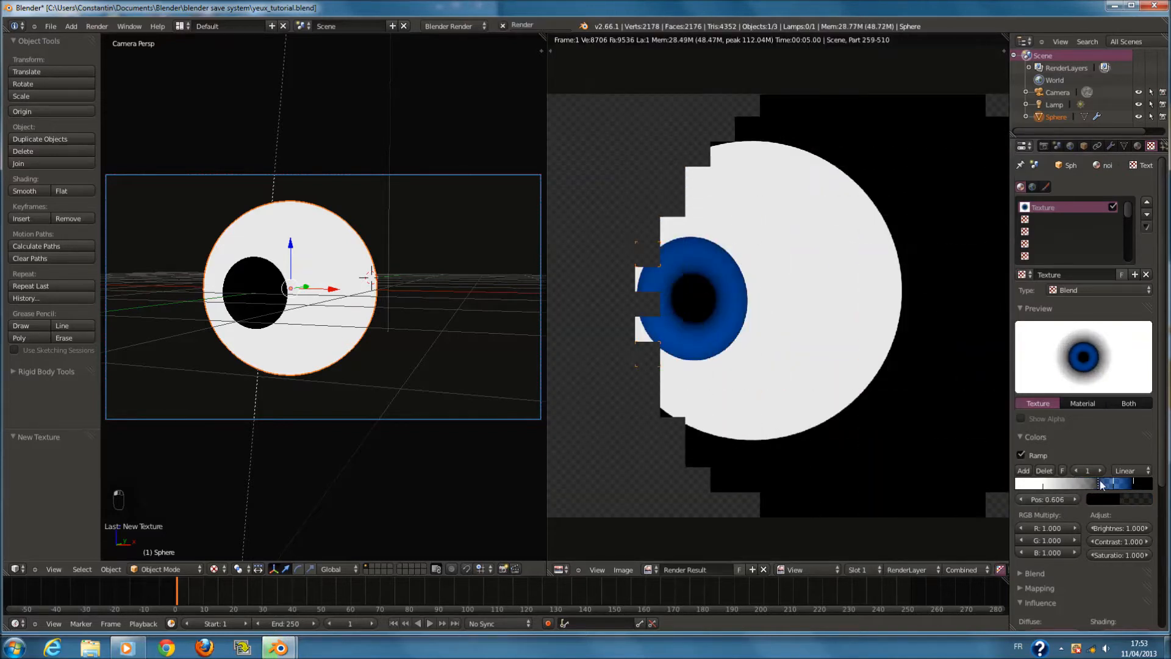
{"action": "left_click_drag", "start_coordinate": [1100, 480], "coordinate": [1107, 483]}
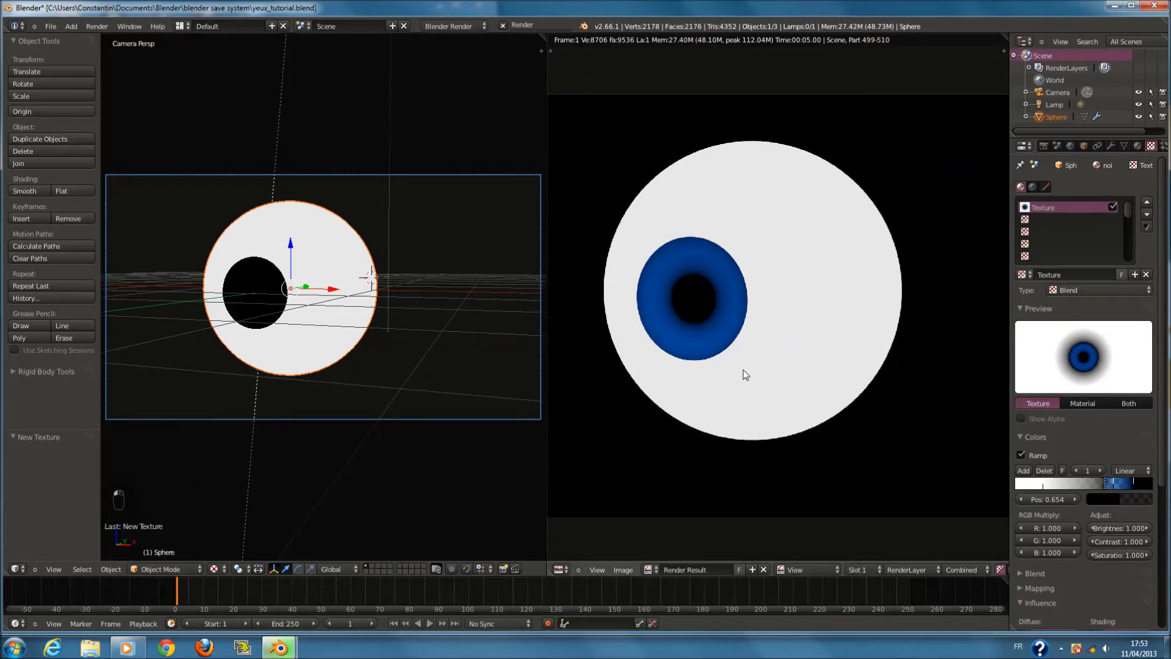
{"action": "key", "text": "F12"}
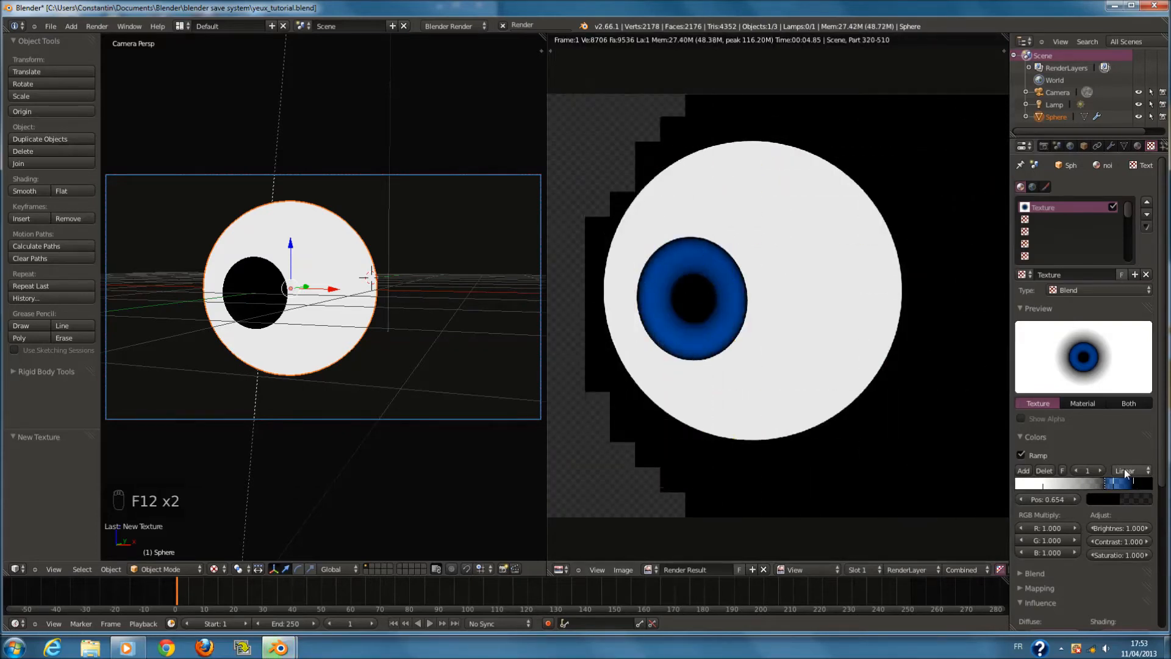
Shift the white ramp stop slightly towards the blue and add a semi-transparent light blue stop at 0.687
{"action": "left_click", "coordinate": [1049, 484]}
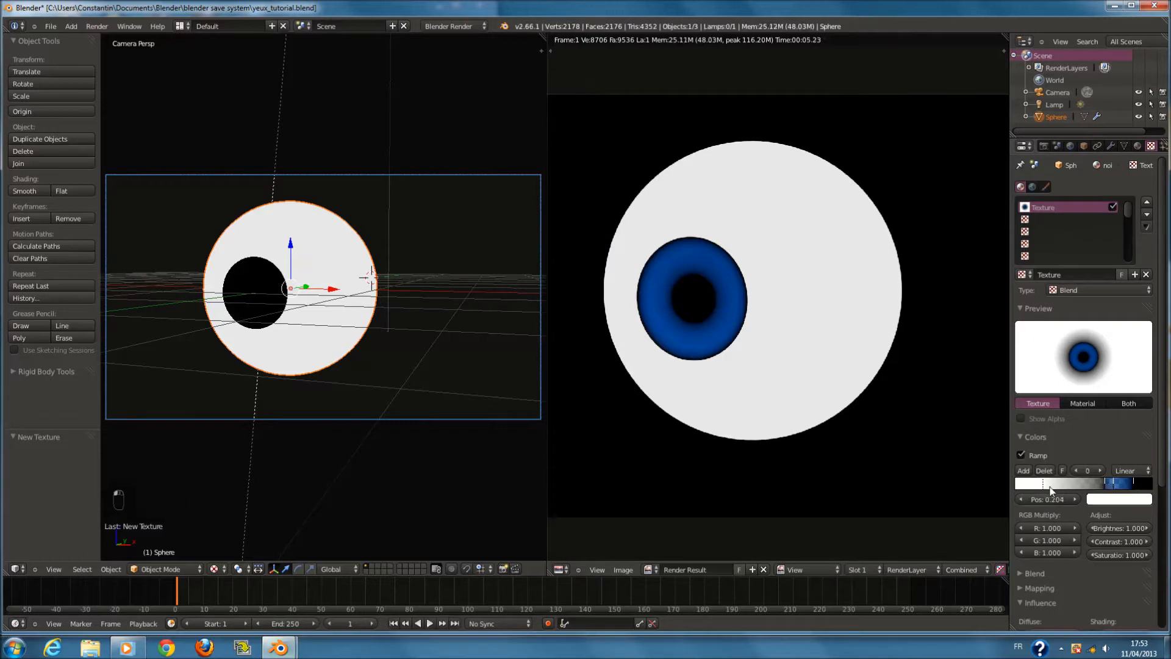
{"action": "left_click_drag", "start_coordinate": [1050, 488], "coordinate": [1077, 487]}
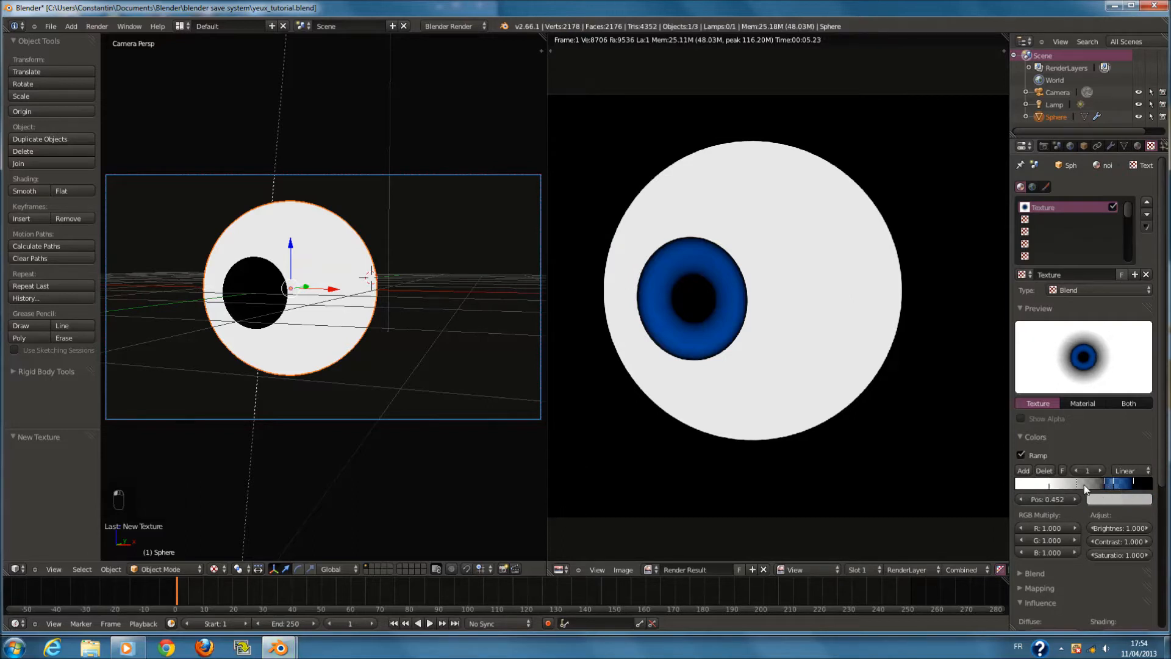
{"action": "left_click_drag", "start_coordinate": [1079, 484], "coordinate": [1109, 489]}
{"action": "left_click", "coordinate": [1111, 497]}
{"action": "left_click_drag", "start_coordinate": [1096, 356], "coordinate": [1102, 343]}
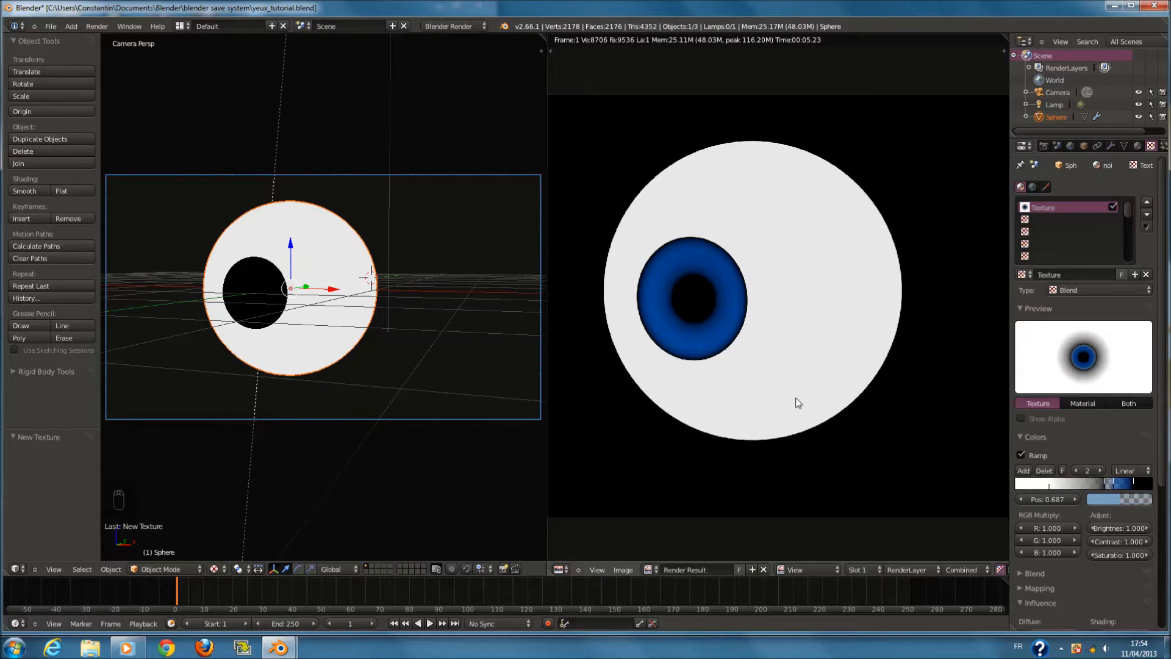
Test-render the eyeball, set the light blue ramp stop's alpha to about 0.14, and render again
{"action": "key", "text": "F12"}
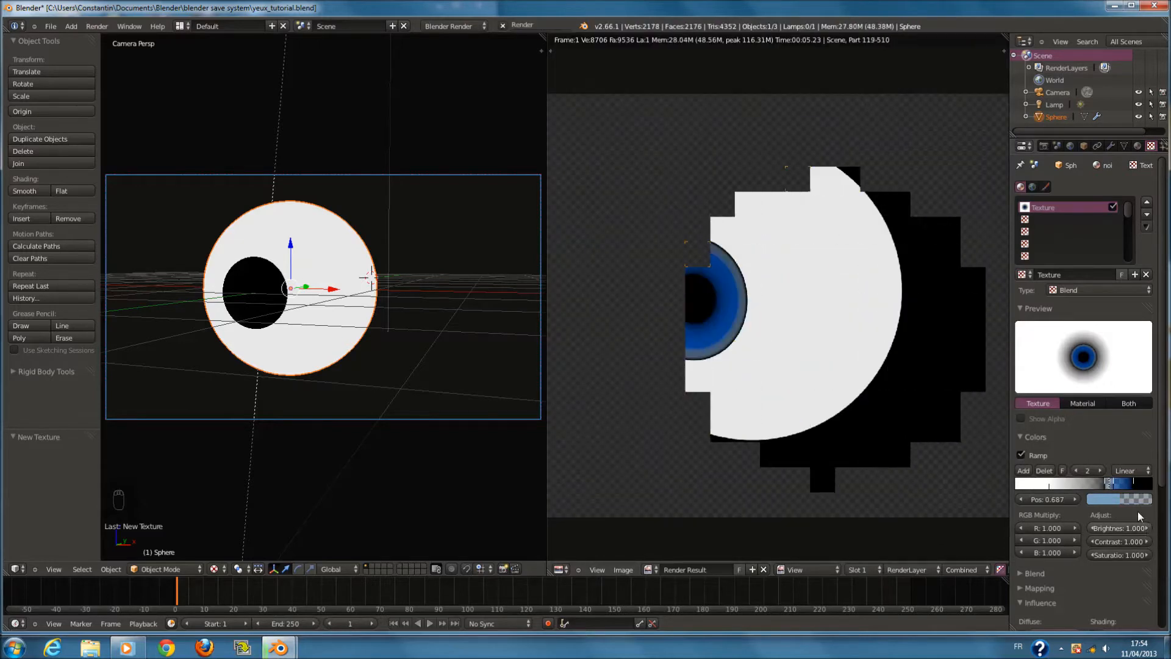
{"action": "left_click", "coordinate": [1108, 500]}
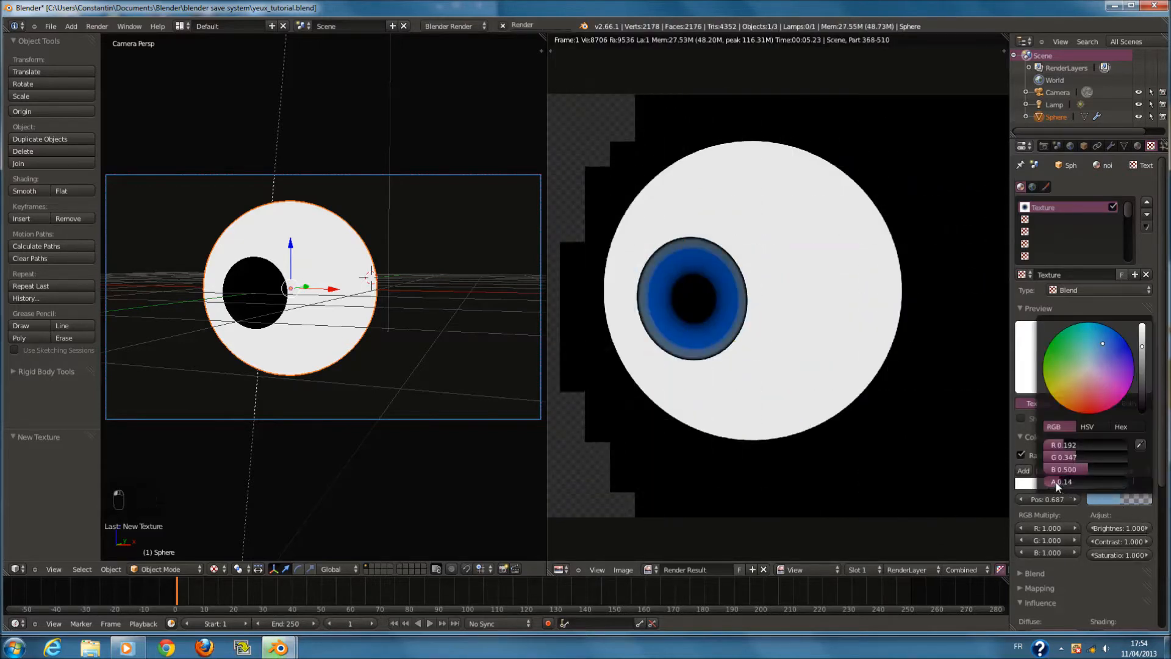
{"action": "key", "text": "F12"}
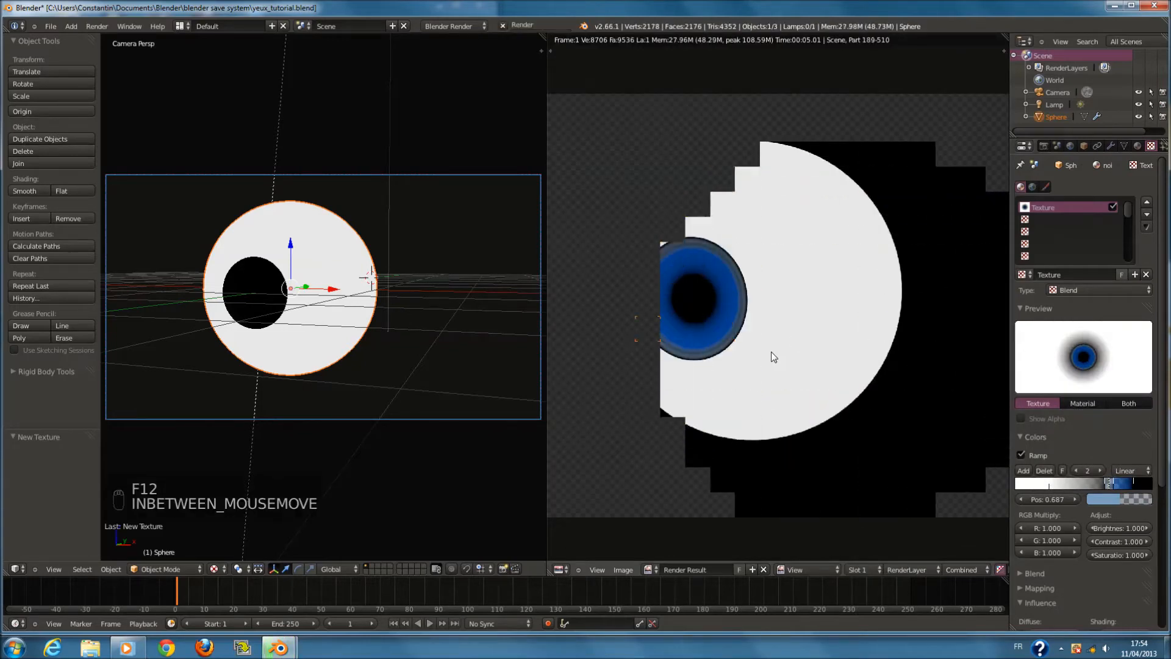
Recolour the ramp stop at 0.687 to a more saturated blue and render the eyeball to check the iris rim
{"action": "left_click_drag", "start_coordinate": [1114, 483], "coordinate": [1121, 488]}
{"action": "left_click", "coordinate": [1110, 487]}
{"action": "left_click", "coordinate": [1111, 503]}
{"action": "left_click_drag", "start_coordinate": [1110, 334], "coordinate": [1124, 342]}
{"action": "key", "text": "F12"}
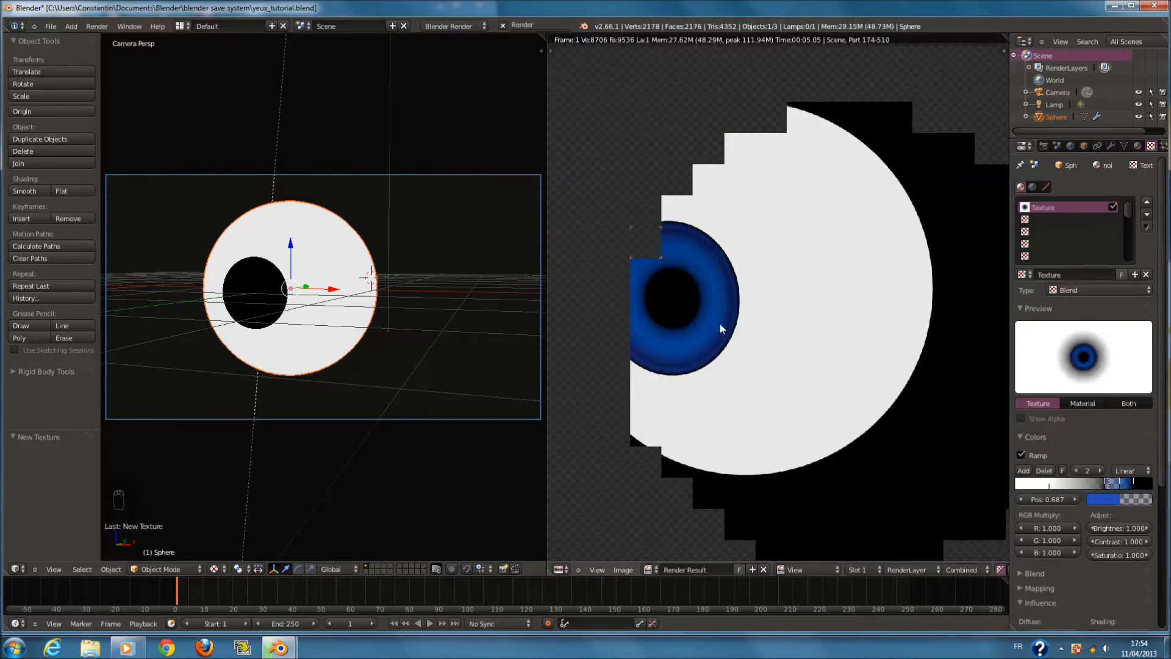
{"action": "scroll", "coordinate": [806, 341], "scroll_direction": "down", "scroll_amount": 1}
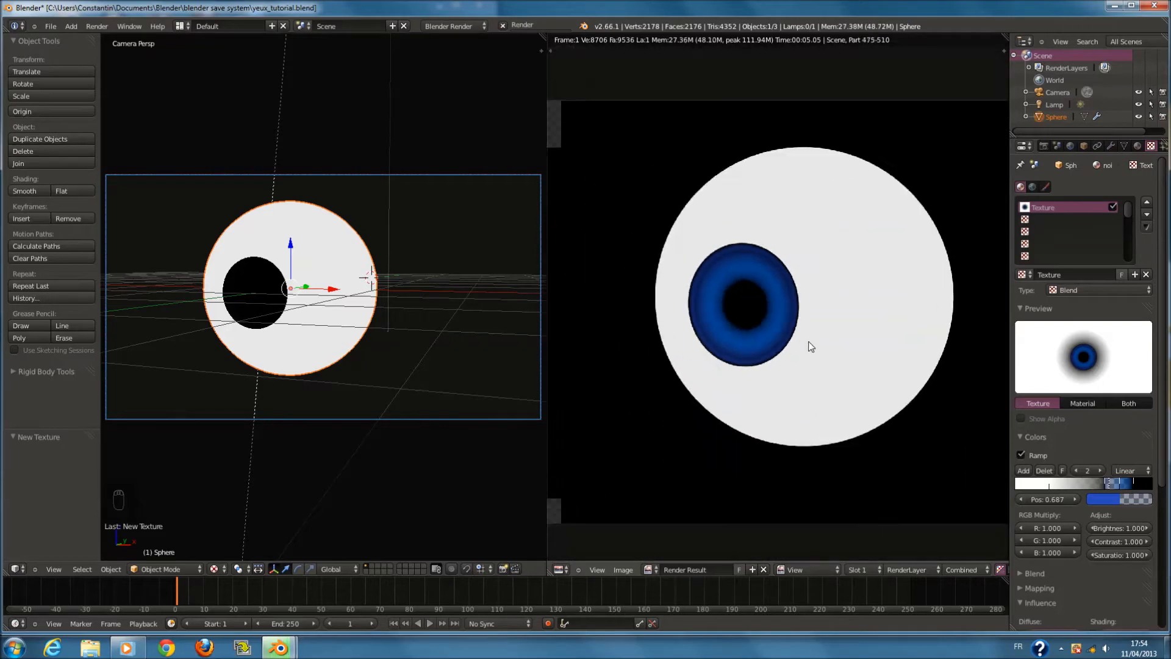
{"action": "scroll", "coordinate": [821, 363], "scroll_direction": "down", "scroll_amount": 1}
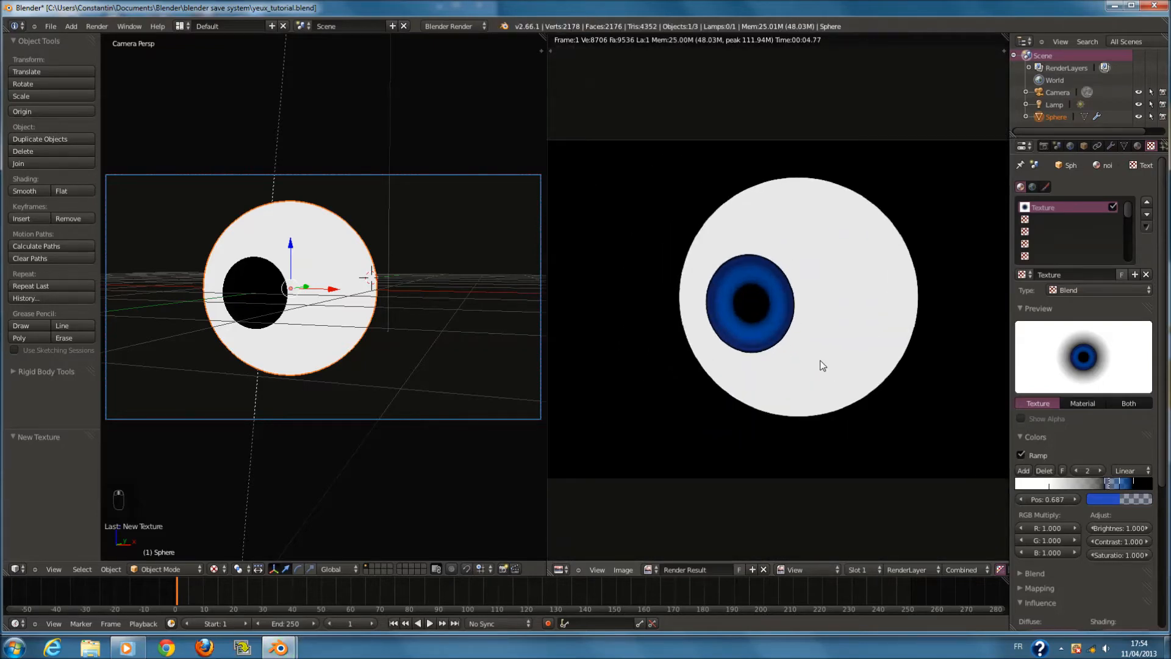
{"action": "scroll", "coordinate": [822, 365], "scroll_direction": "up", "scroll_amount": 2}
{"action": "scroll", "coordinate": [742, 383], "scroll_direction": "down", "scroll_amount": 3}
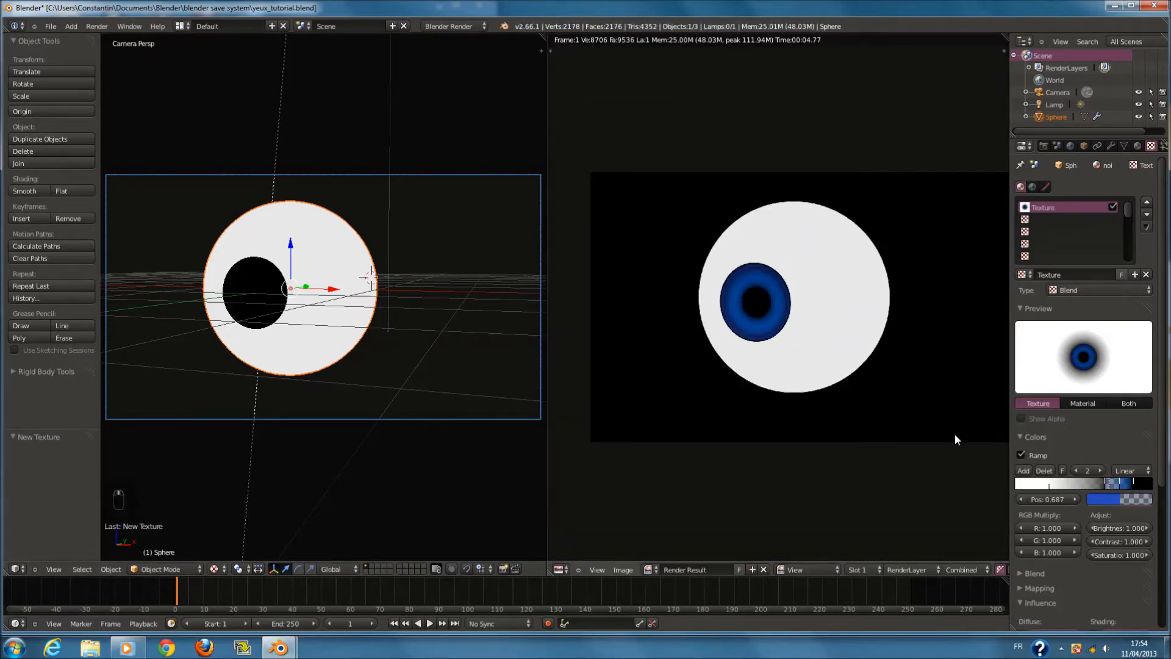
Collapse the texture's Colors and Influence settings and show the eyeball in front view
{"action": "left_click", "coordinate": [1041, 436]}
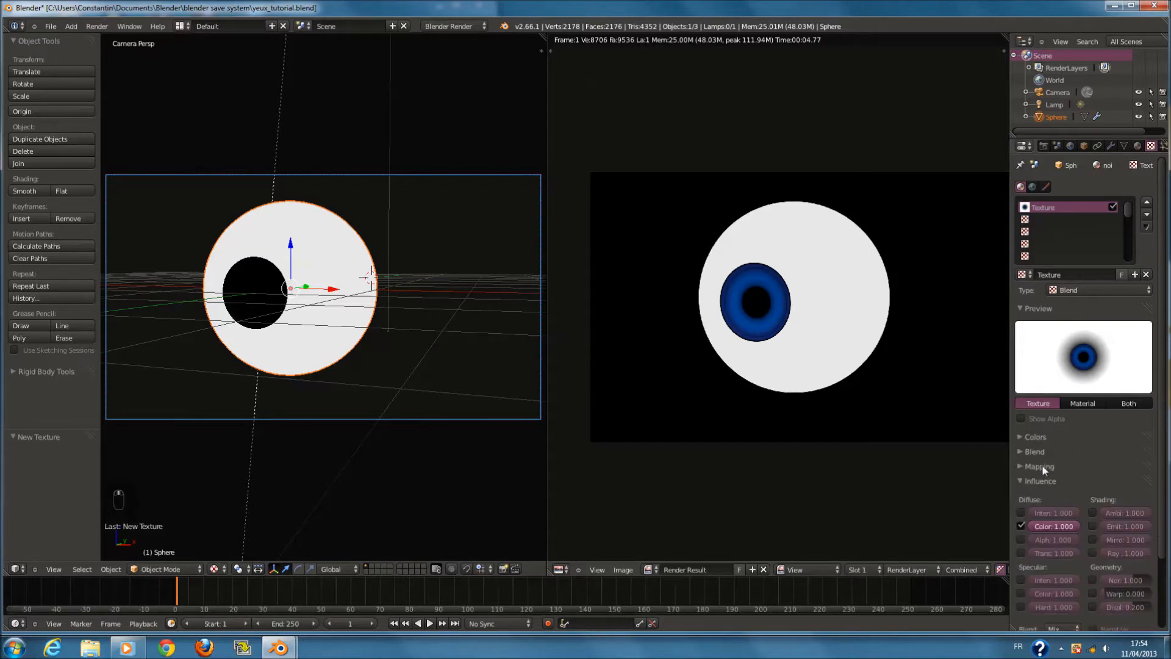
{"action": "left_click", "coordinate": [1044, 481]}
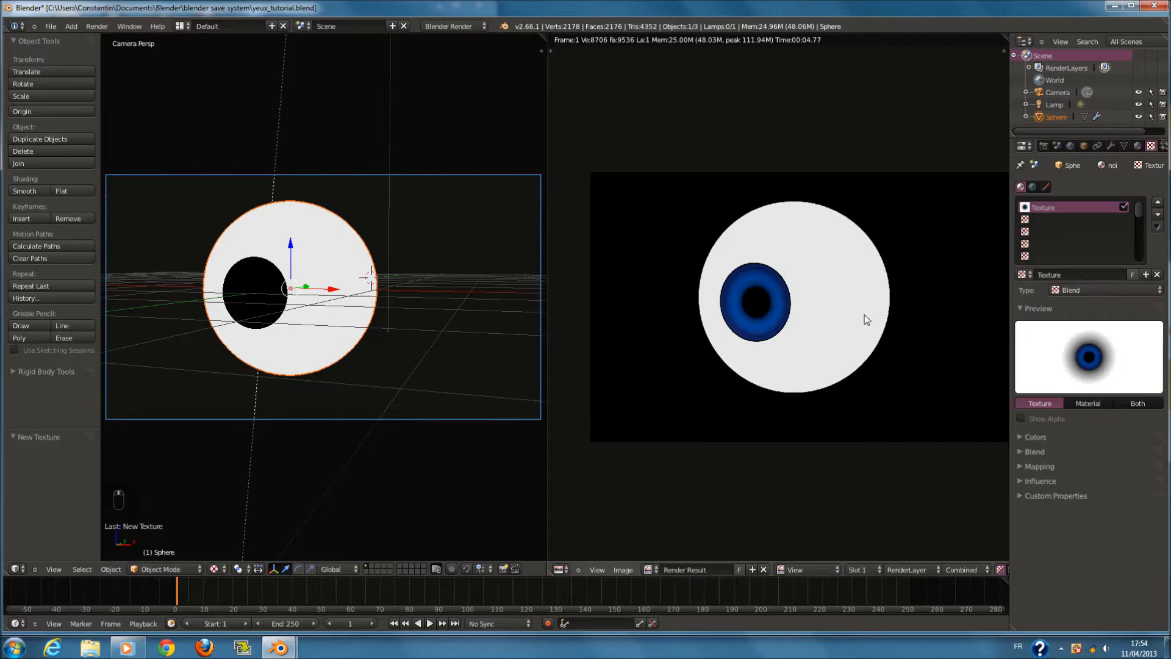
{"action": "key", "text": "KP_1"}
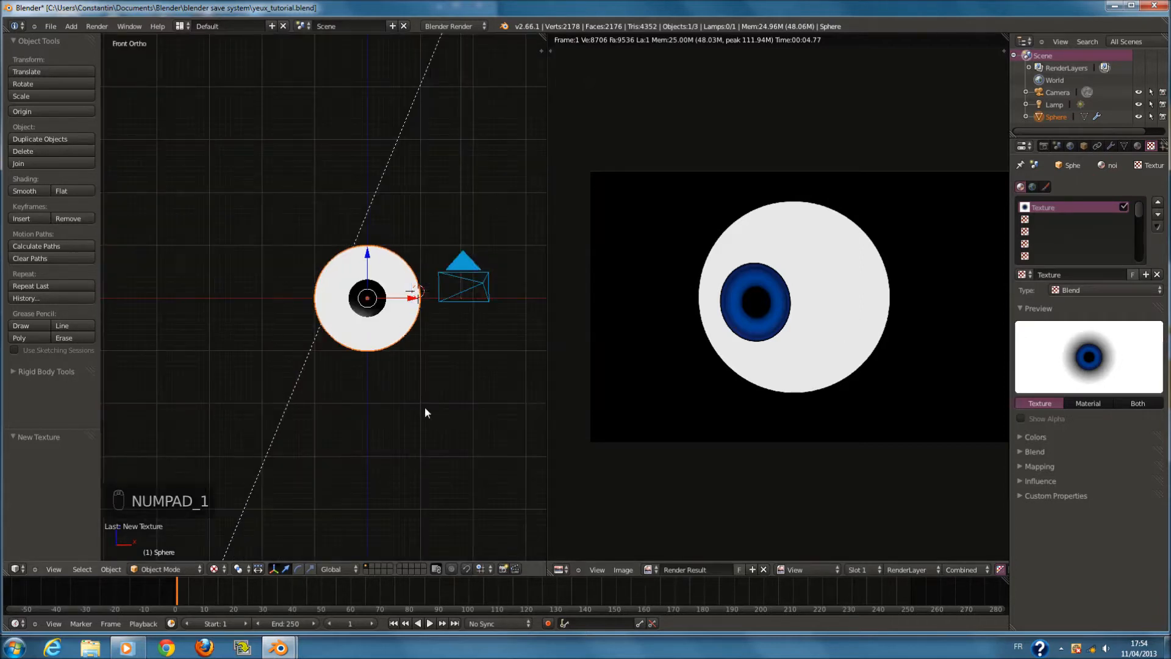
{"action": "scroll", "coordinate": [426, 408], "scroll_direction": "up", "scroll_amount": 4, "text": "ctrl"}
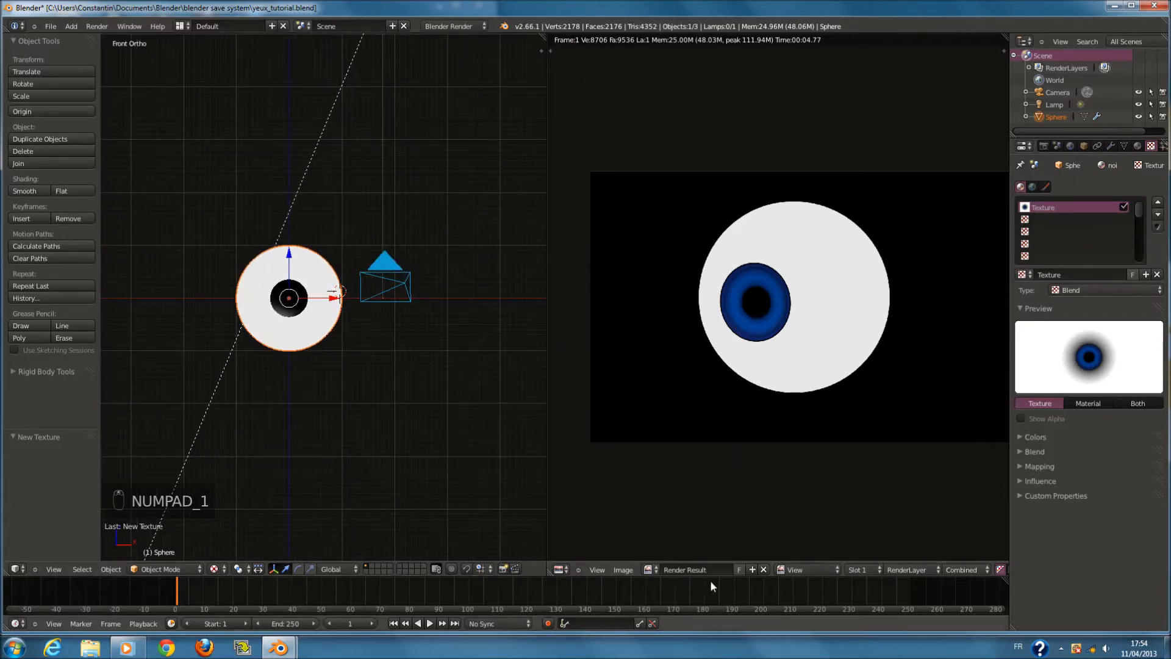
Unlink the render result from the image editor, and select the whole eyeball mesh and its UVs in Edit Mode
{"action": "left_click", "coordinate": [763, 569]}
{"action": "key", "text": "Tab"}
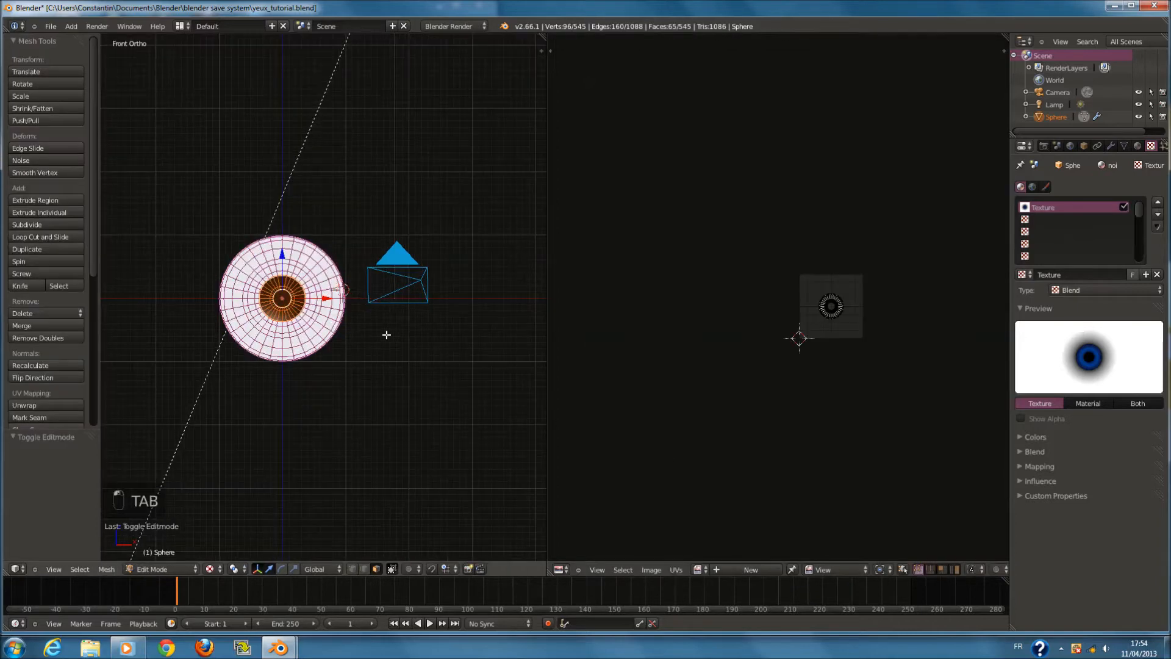
{"action": "key", "text": "a"}
{"action": "key", "text": "a"}
{"action": "key", "text": "a"}
{"action": "key", "text": "a"}
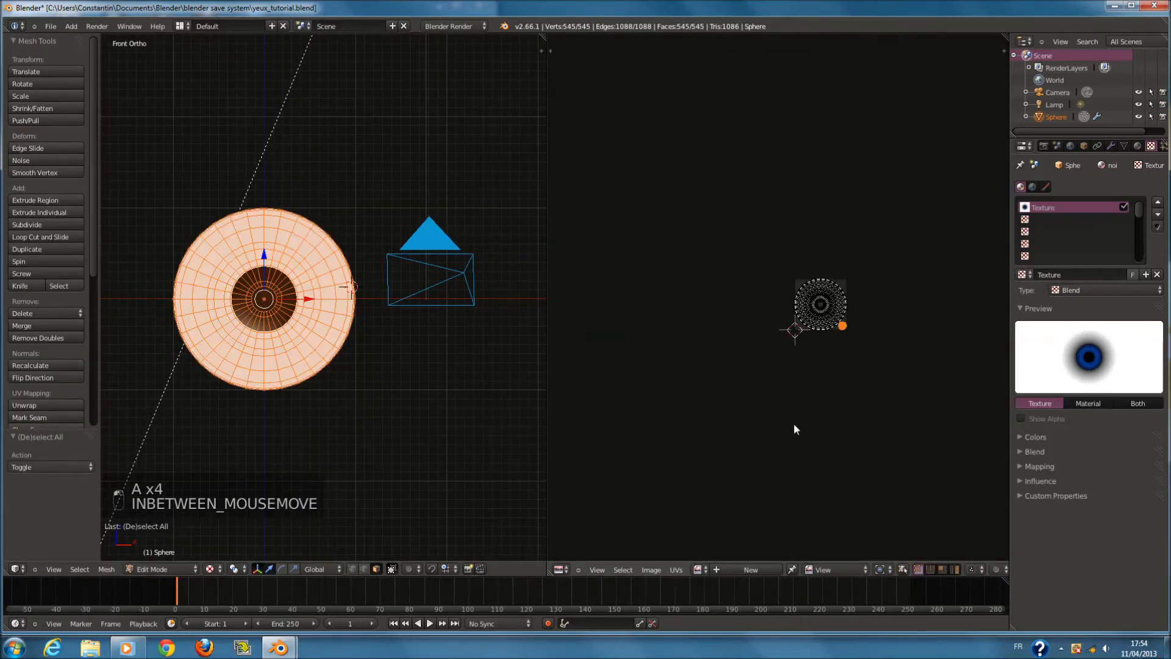
{"action": "scroll", "coordinate": [866, 302], "scroll_direction": "up", "scroll_amount": 4}
{"action": "key", "text": "a"}
{"action": "key", "text": "a"}
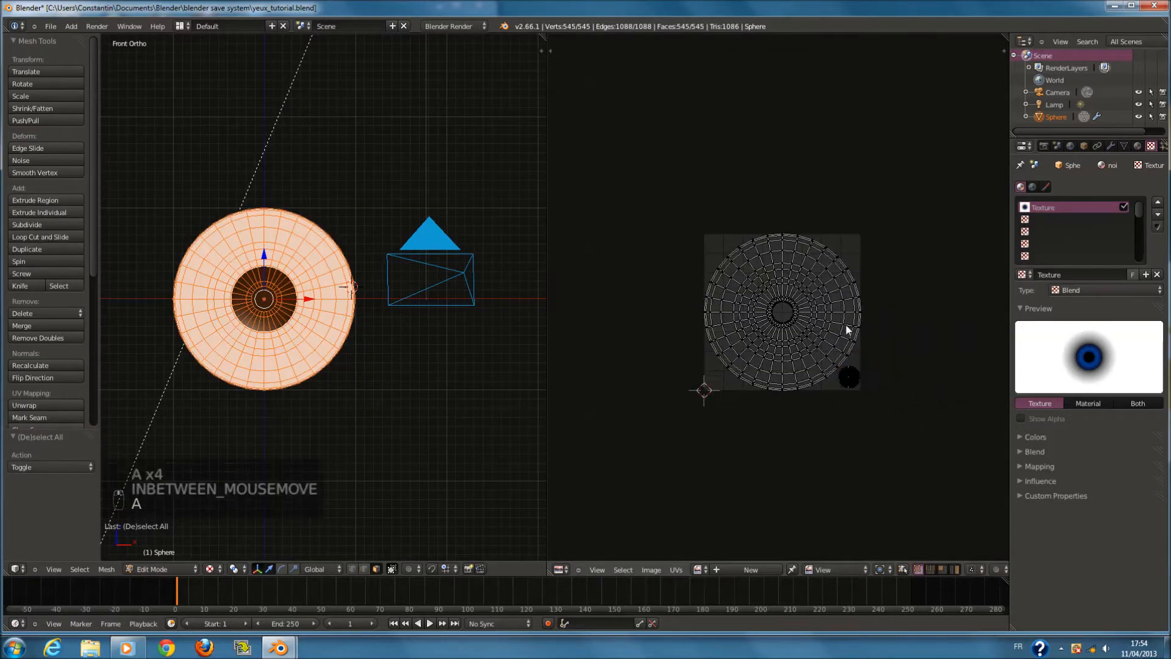
{"action": "scroll", "coordinate": [753, 322], "scroll_direction": "up", "scroll_amount": 1}
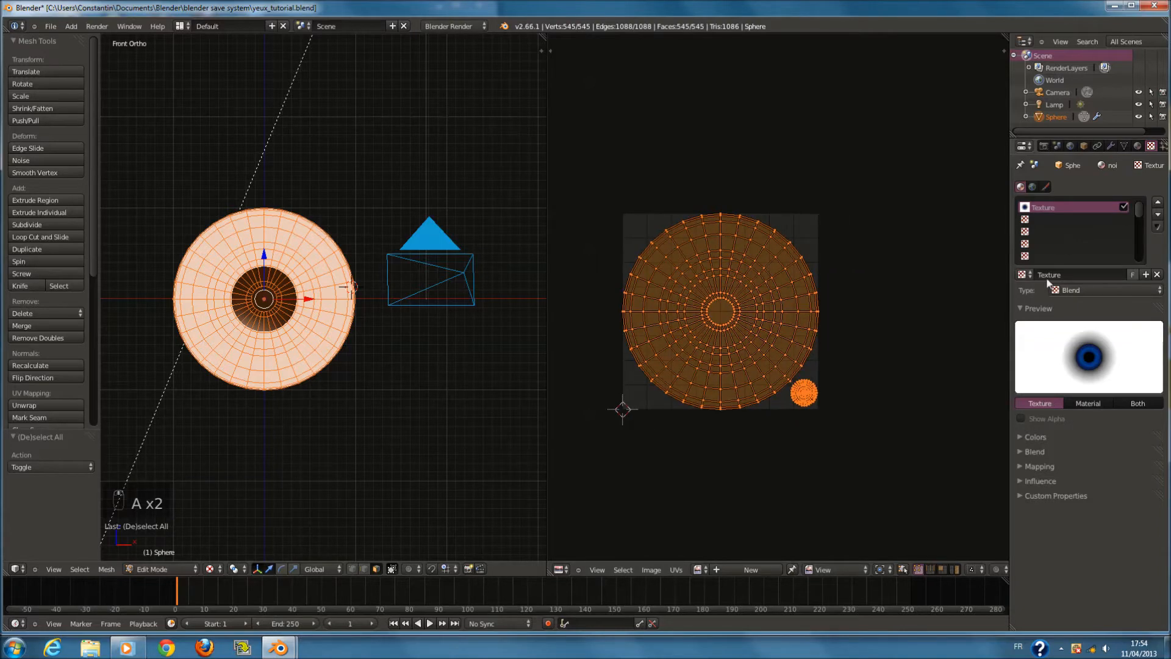
Collapse the other render settings, expand the bake settings and set the bake mode to Textures
{"action": "left_click", "coordinate": [1042, 309]}
{"action": "left_click", "coordinate": [1054, 353]}
{"action": "left_click", "coordinate": [1053, 353]}
{"action": "left_click", "coordinate": [1043, 146]}
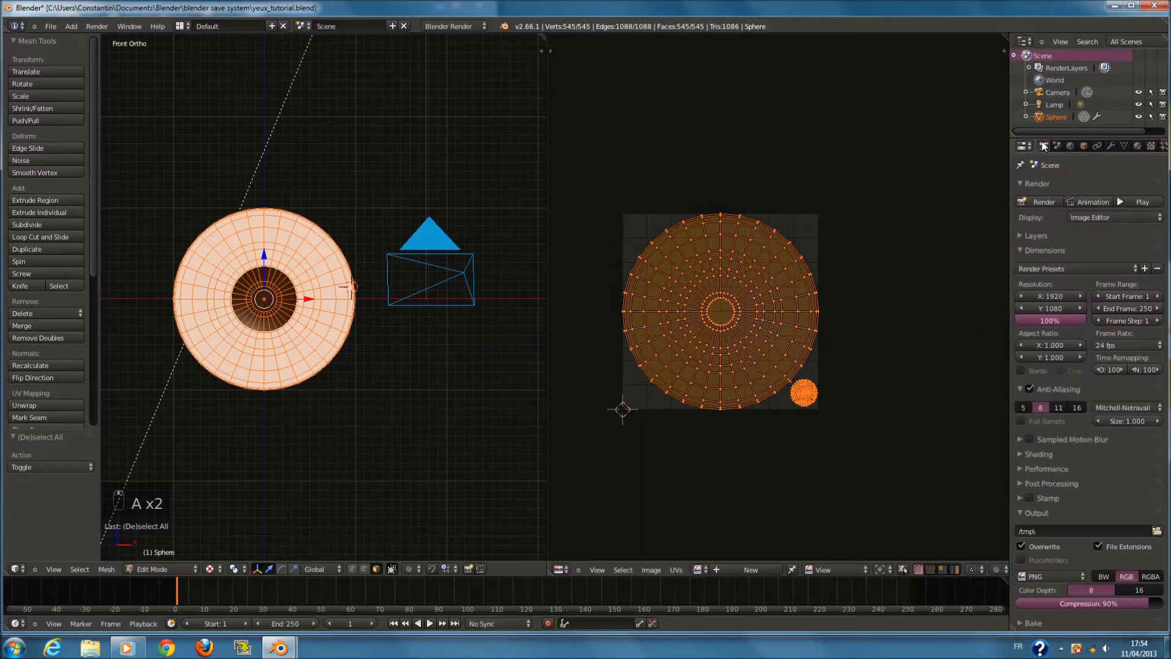
{"action": "left_click", "coordinate": [1056, 251]}
{"action": "left_click", "coordinate": [1058, 266]}
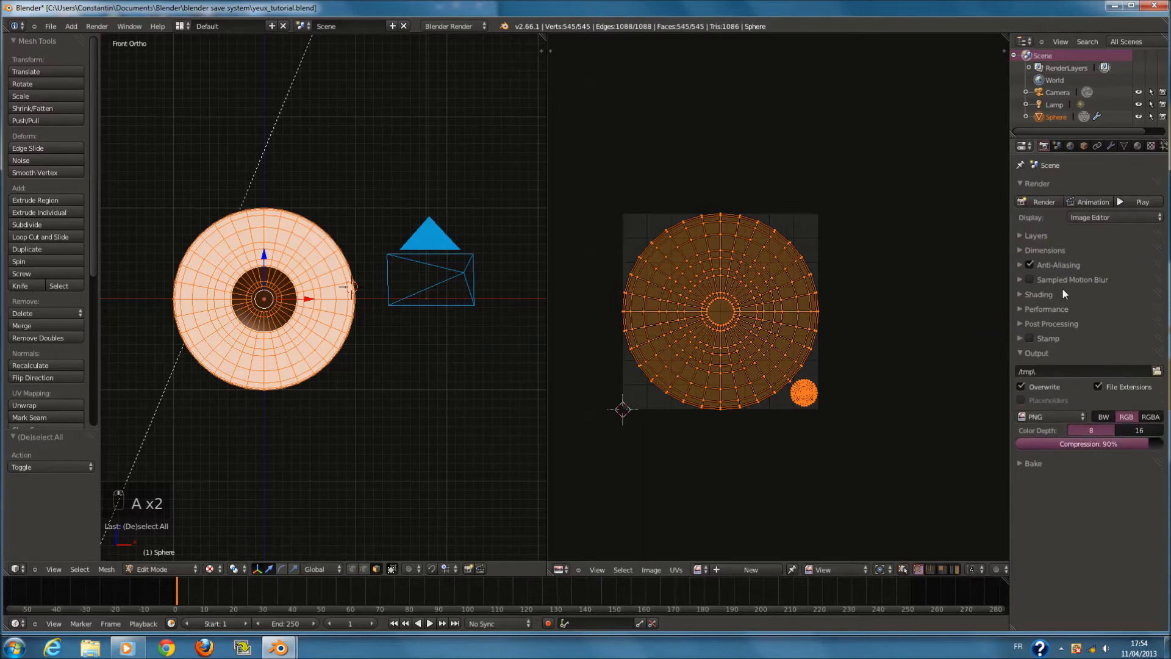
{"action": "left_click", "coordinate": [1056, 327]}
{"action": "left_click", "coordinate": [1056, 327]}
{"action": "left_click", "coordinate": [1057, 339]}
{"action": "left_click", "coordinate": [1056, 343]}
{"action": "left_click", "coordinate": [1058, 354]}
{"action": "left_click", "coordinate": [1053, 369]}
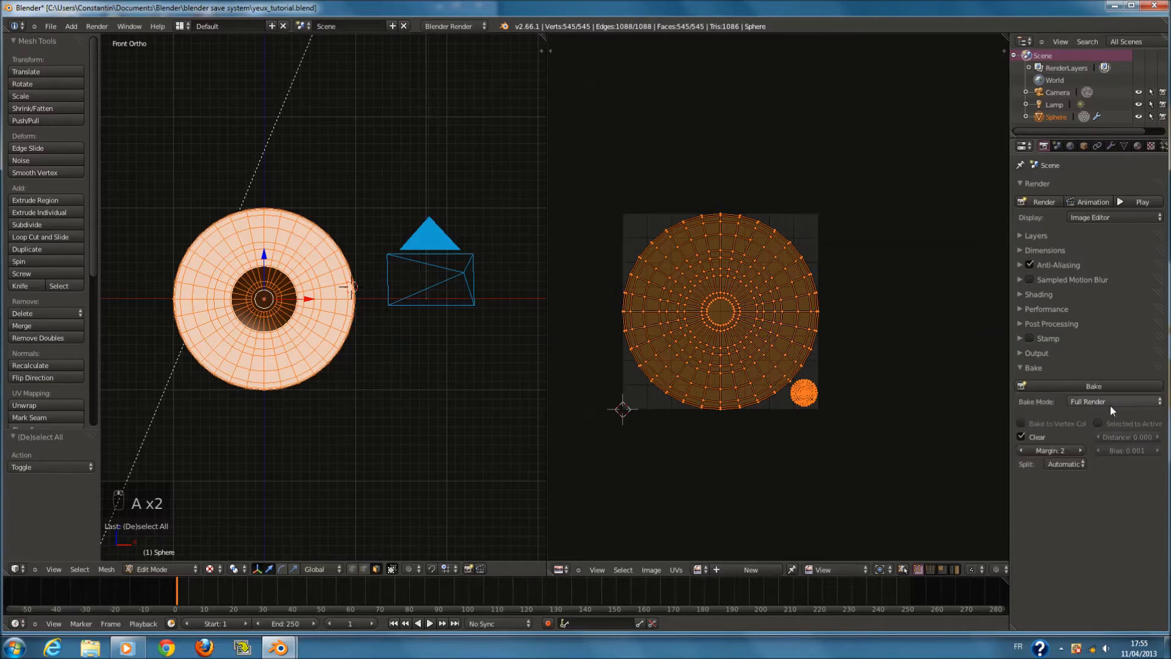
{"action": "left_click", "coordinate": [1110, 403]}
{"action": "left_click", "coordinate": [1102, 336]}
Create a new blank 1024 × 1024 image named oeil_texture_bleu for the eyeball's UV layout
{"action": "left_click", "coordinate": [675, 571]}
{"action": "left_click", "coordinate": [661, 559]}
{"action": "left_click", "coordinate": [694, 511]}
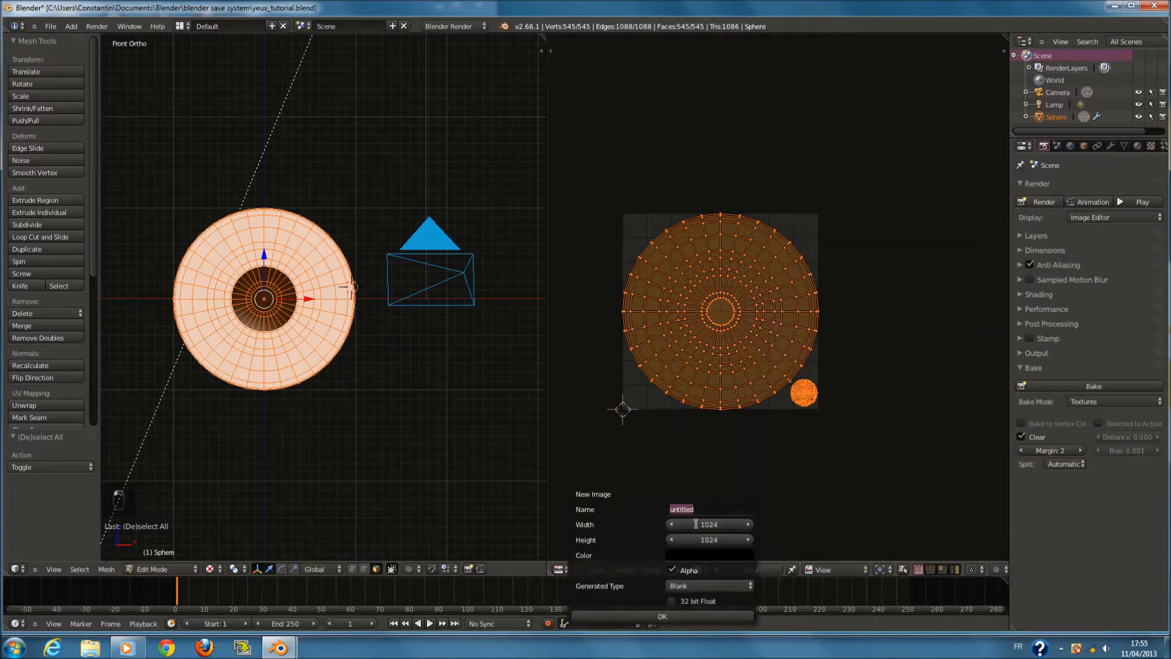
{"action": "type", "text": "ye"}
{"action": "left_click", "coordinate": [687, 516]}
{"action": "key", "text": "BackSpace"}
{"action": "key", "text": "BackSpace"}
{"action": "key", "text": "BackSpace"}
{"action": "key", "text": "BackSpace"}
{"action": "key", "text": "BackSpace"}
{"action": "type", "text": "oeil"}
{"action": "left_click", "coordinate": [685, 610]}
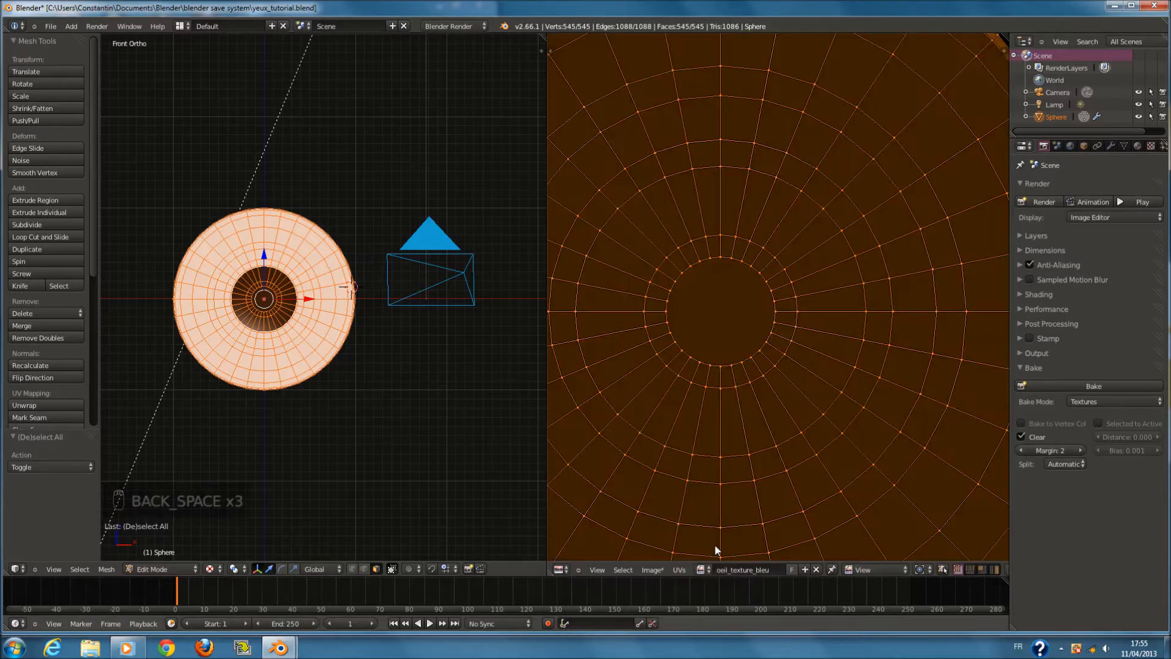
{"action": "scroll", "coordinate": [767, 429], "scroll_direction": "down", "scroll_amount": 3}
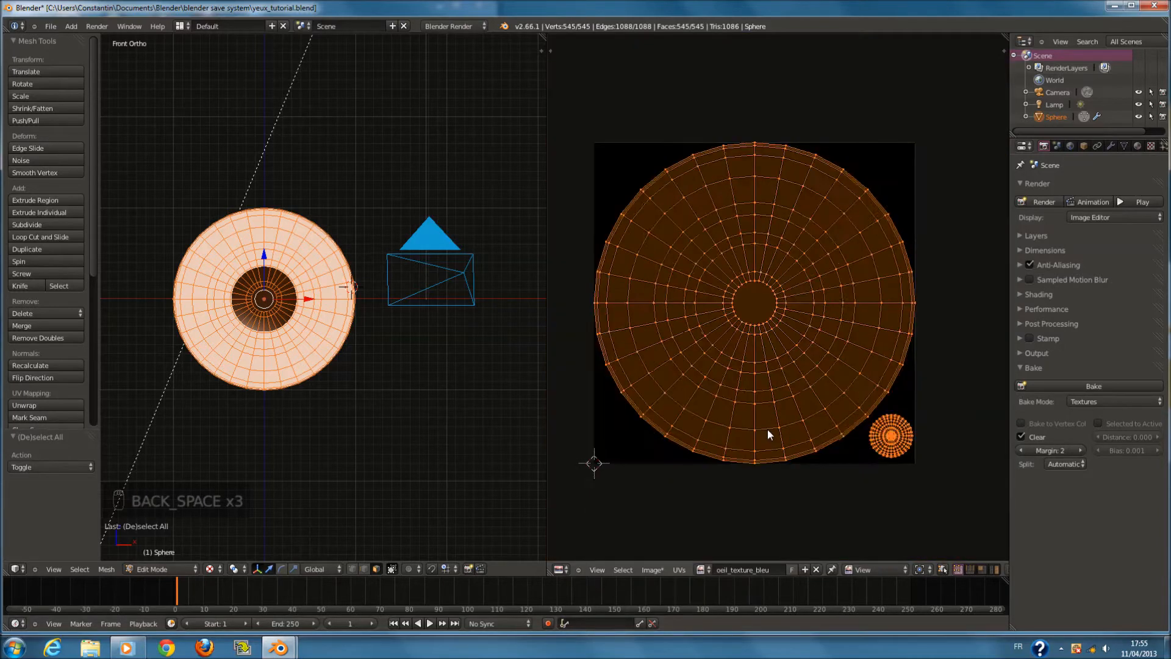
Bake the eyeball's texture to the new image and check it against the UV layout
{"action": "left_click", "coordinate": [659, 572]}
{"action": "left_click", "coordinate": [1137, 385]}
{"action": "key", "text": "Tab"}
{"action": "key", "text": "Home"}
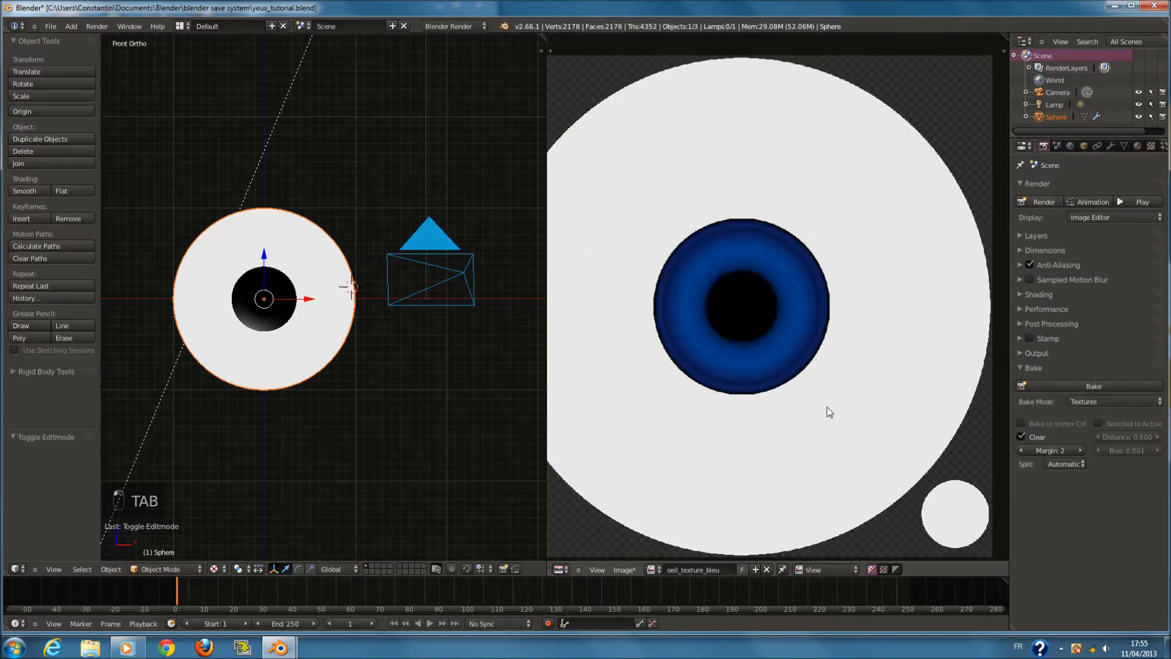
{"action": "scroll", "coordinate": [757, 330], "scroll_direction": "down", "scroll_amount": 1}
{"action": "key", "text": "Tab"}
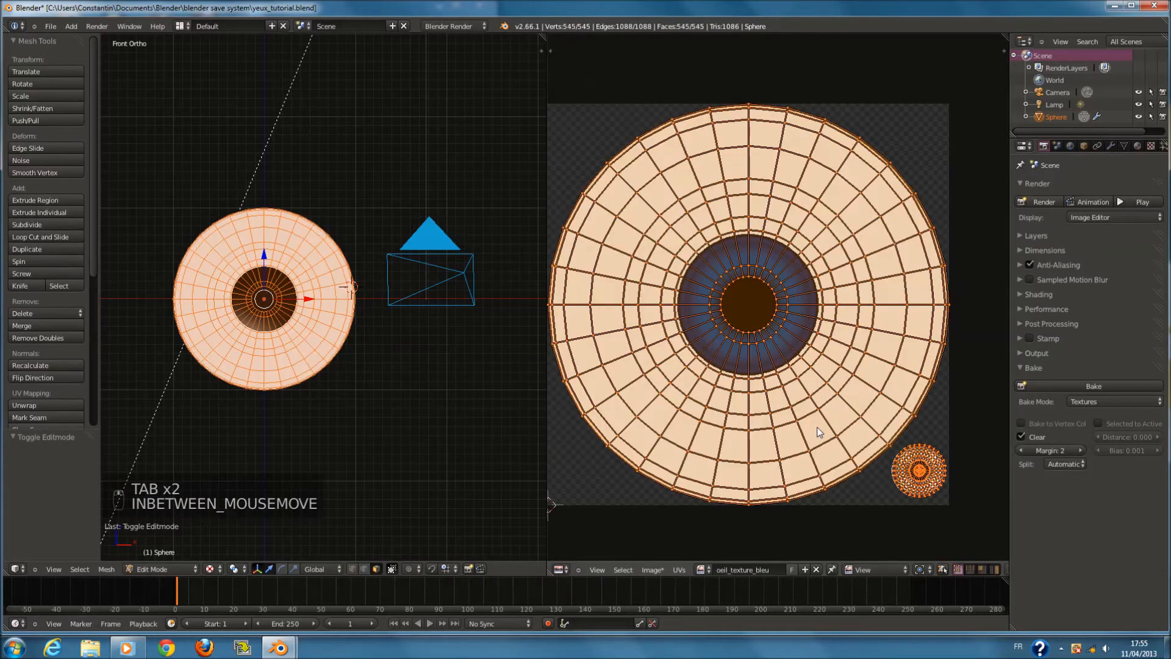
{"action": "key", "text": "Tab"}
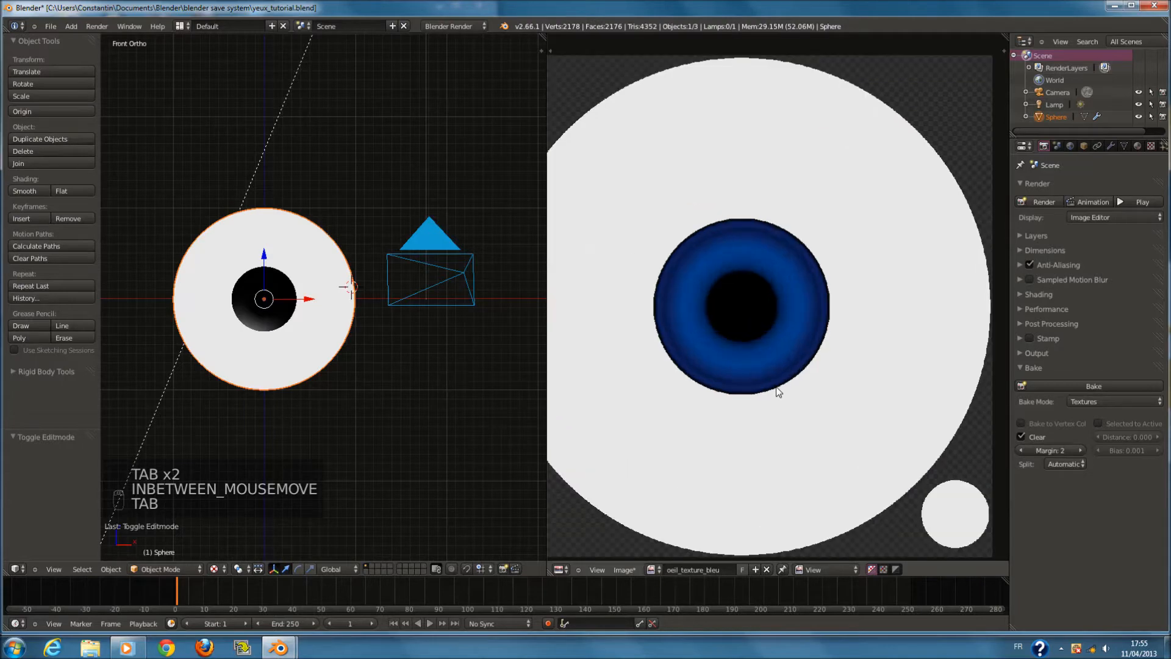
Start saving the baked image as a file and go to the texture folder in Documents, with files shown as thumbnails
{"action": "left_click", "coordinate": [622, 570]}
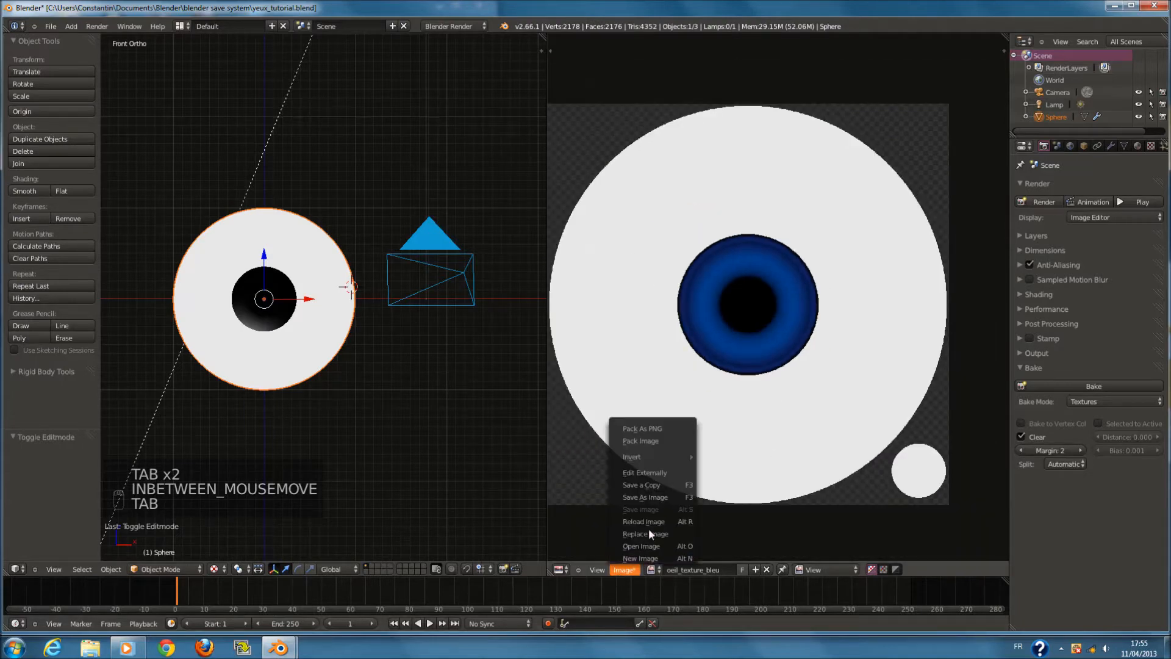
{"action": "left_click", "coordinate": [656, 494]}
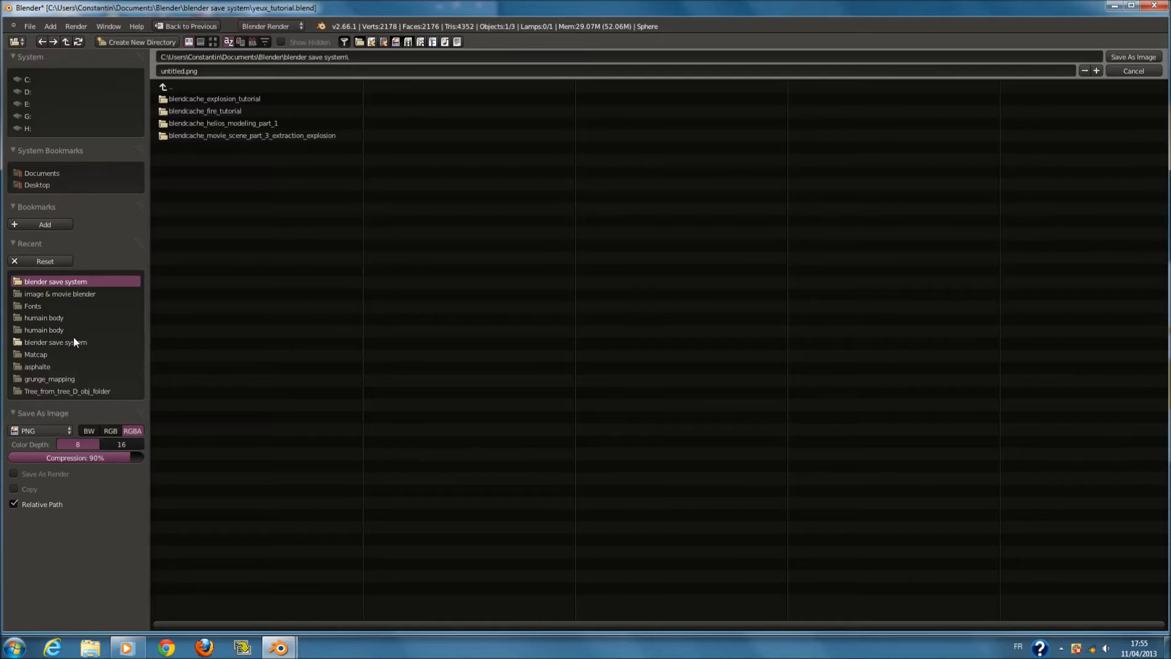
{"action": "left_click", "coordinate": [35, 305]}
{"action": "left_click", "coordinate": [212, 42]}
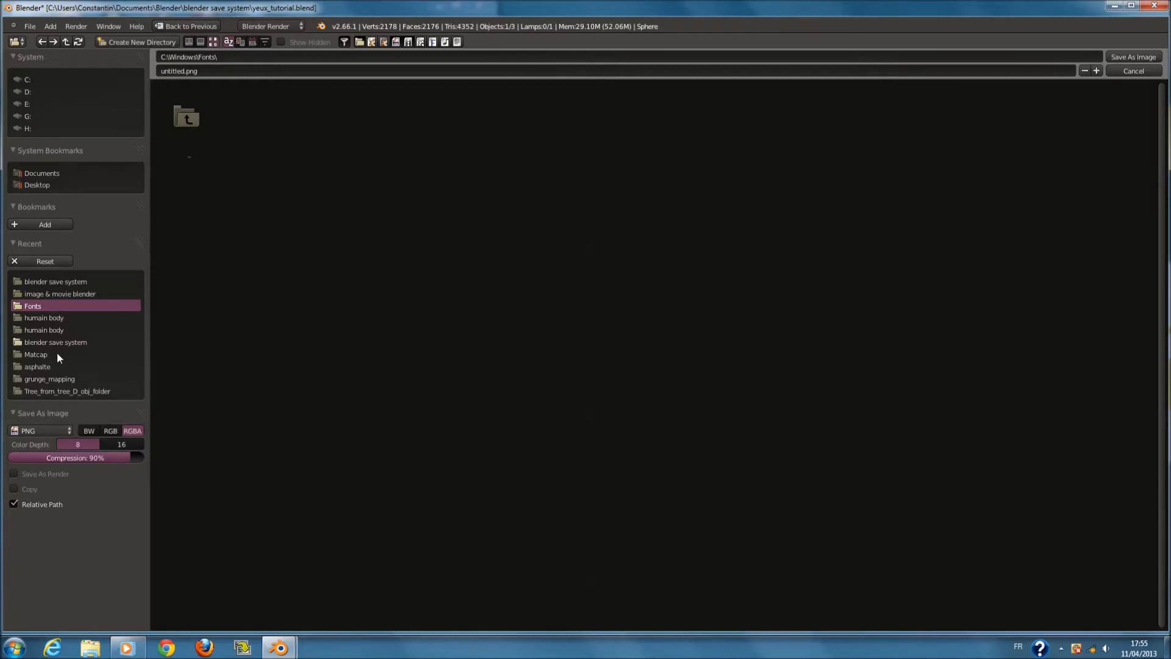
{"action": "left_click", "coordinate": [41, 174]}
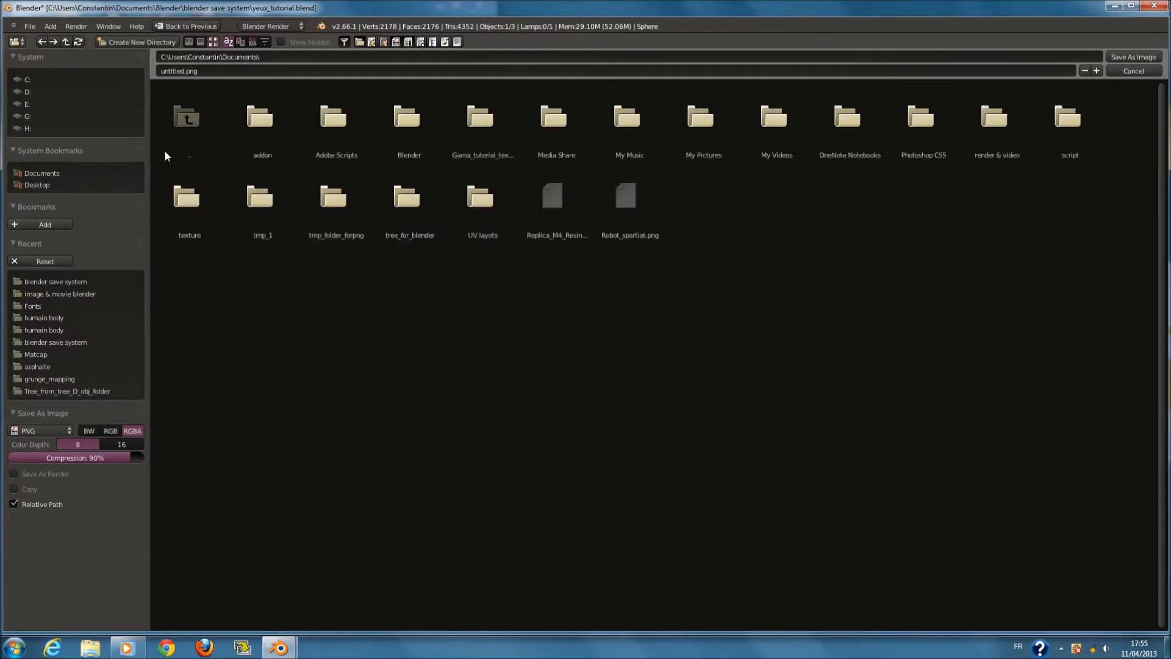
{"action": "left_click", "coordinate": [48, 79]}
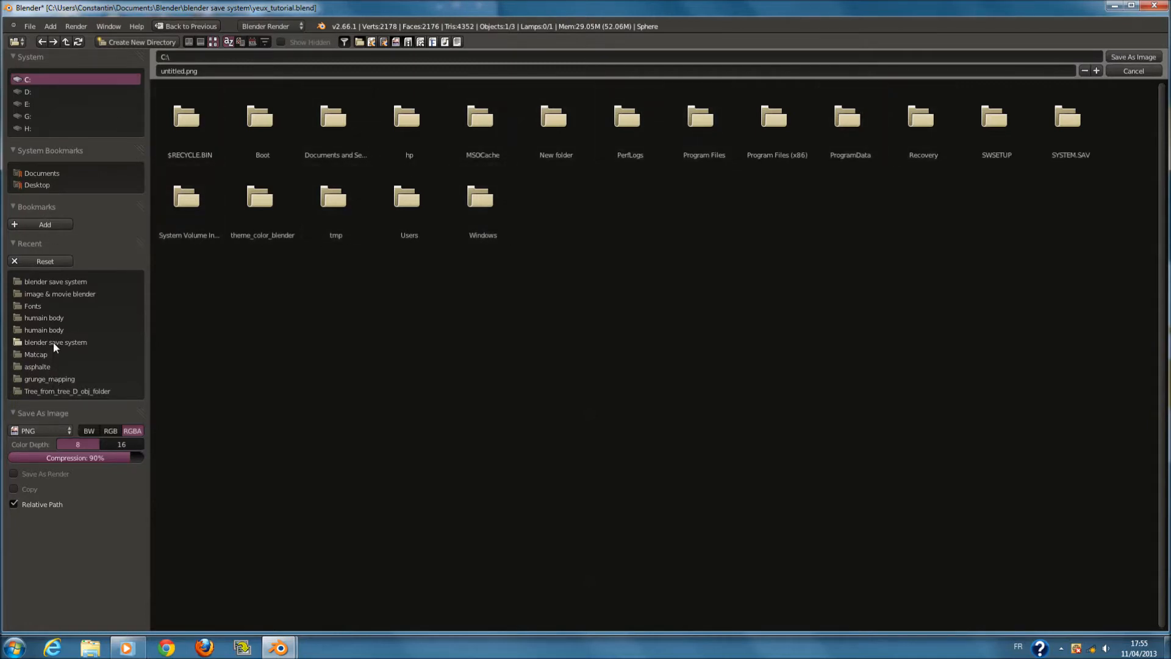
{"action": "left_click", "coordinate": [33, 175]}
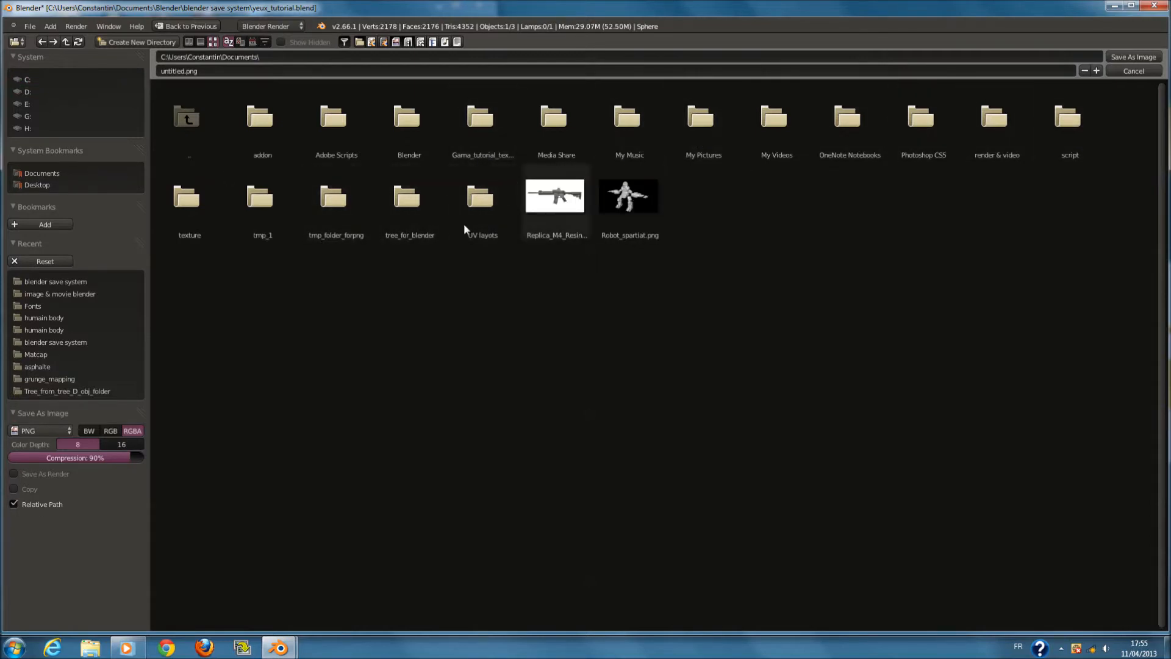
{"action": "left_click", "coordinate": [188, 232]}
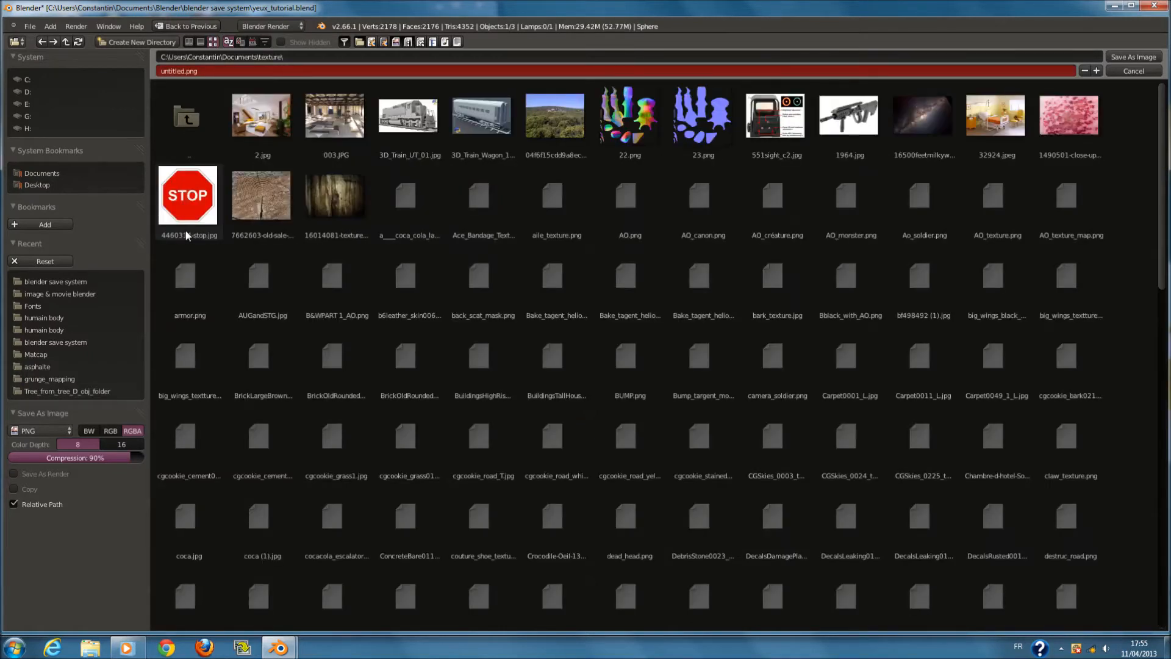
Name the image file oeil_bleu and save it in the texture folder
{"action": "left_click", "coordinate": [195, 71]}
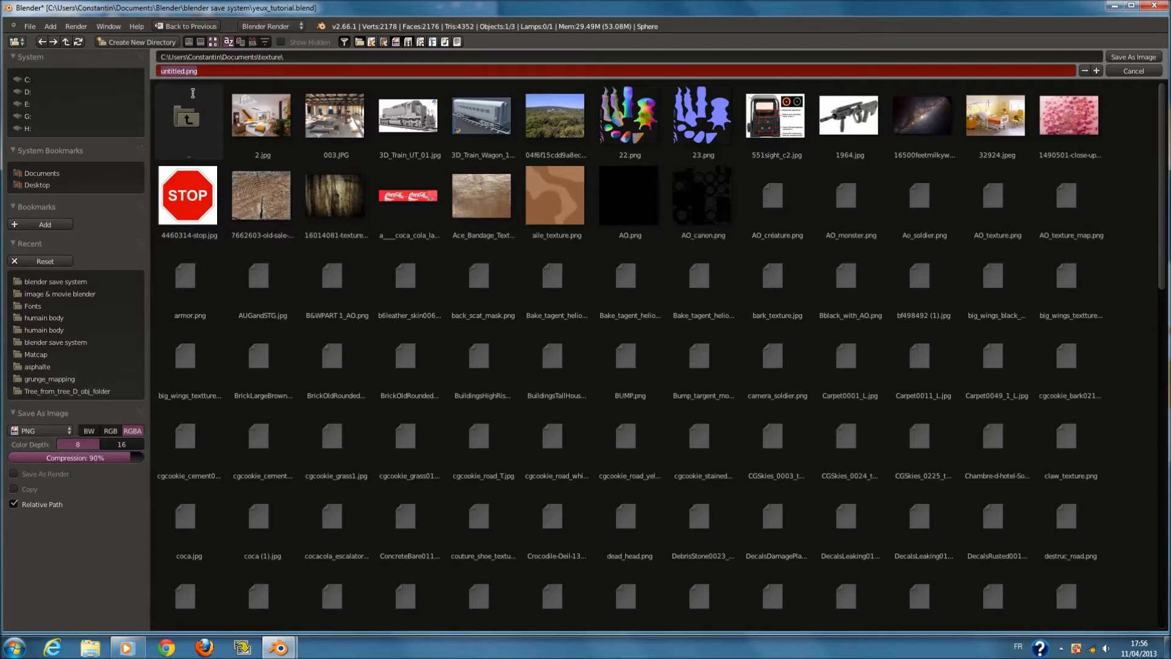
{"action": "type", "text": "oeil_bleu"}
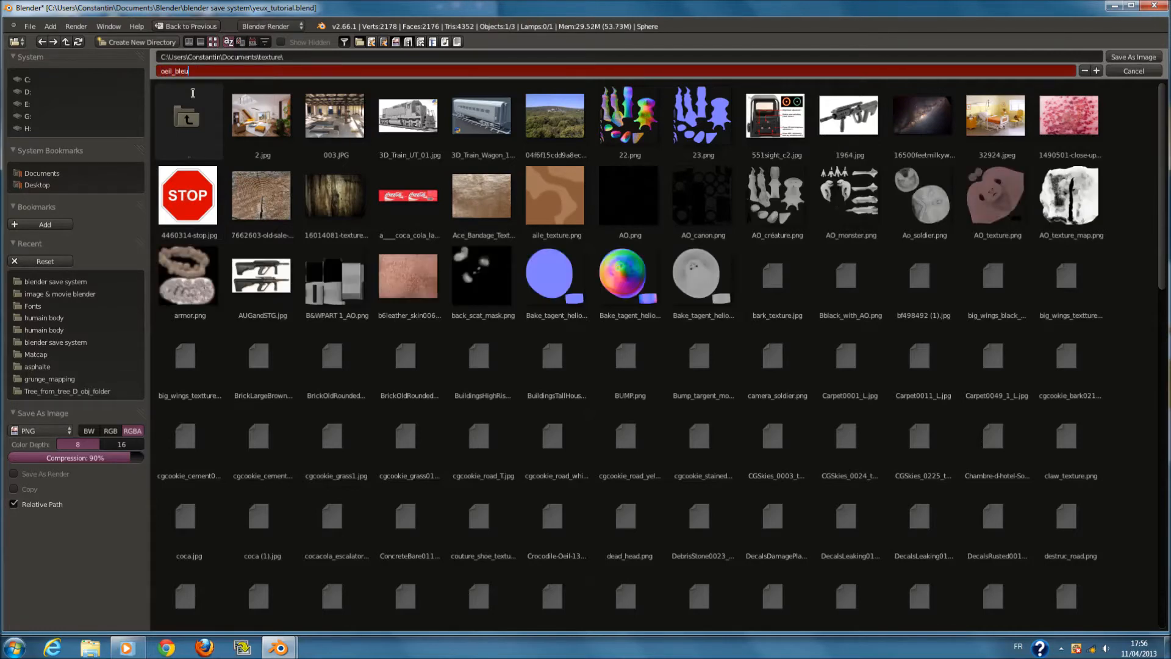
{"action": "key", "text": "Return"}
{"action": "left_click", "coordinate": [1154, 59]}
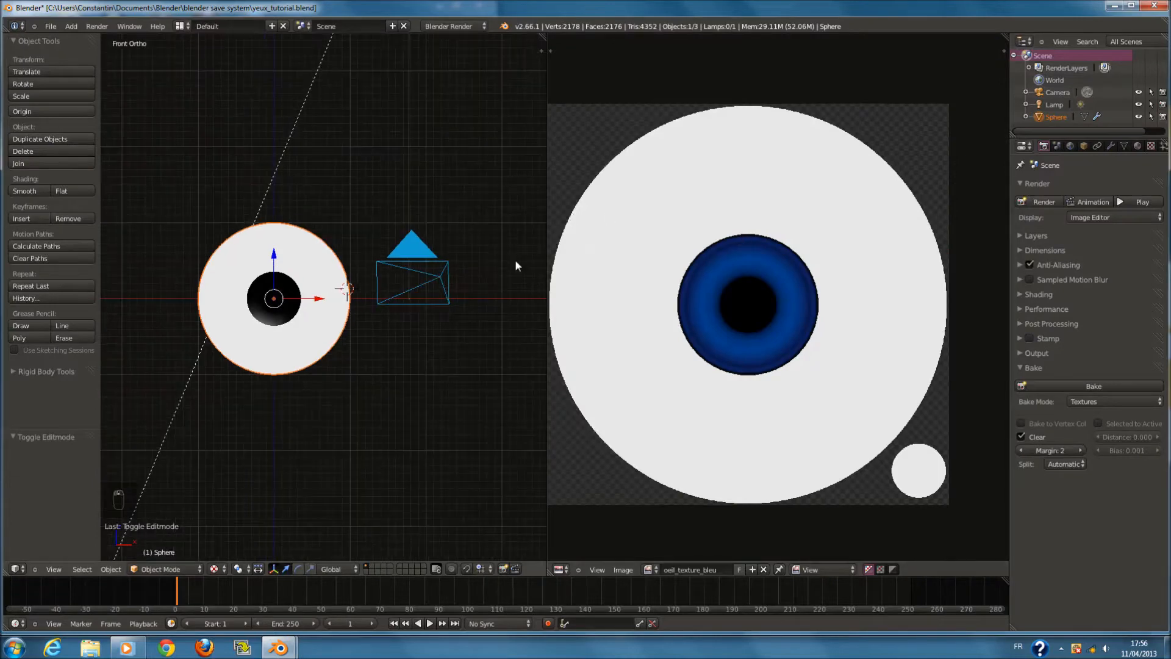
{"action": "scroll", "coordinate": [515, 259], "scroll_direction": "down", "scroll_amount": 1}
{"action": "scroll", "coordinate": [749, 306], "scroll_direction": "down", "scroll_amount": 1}
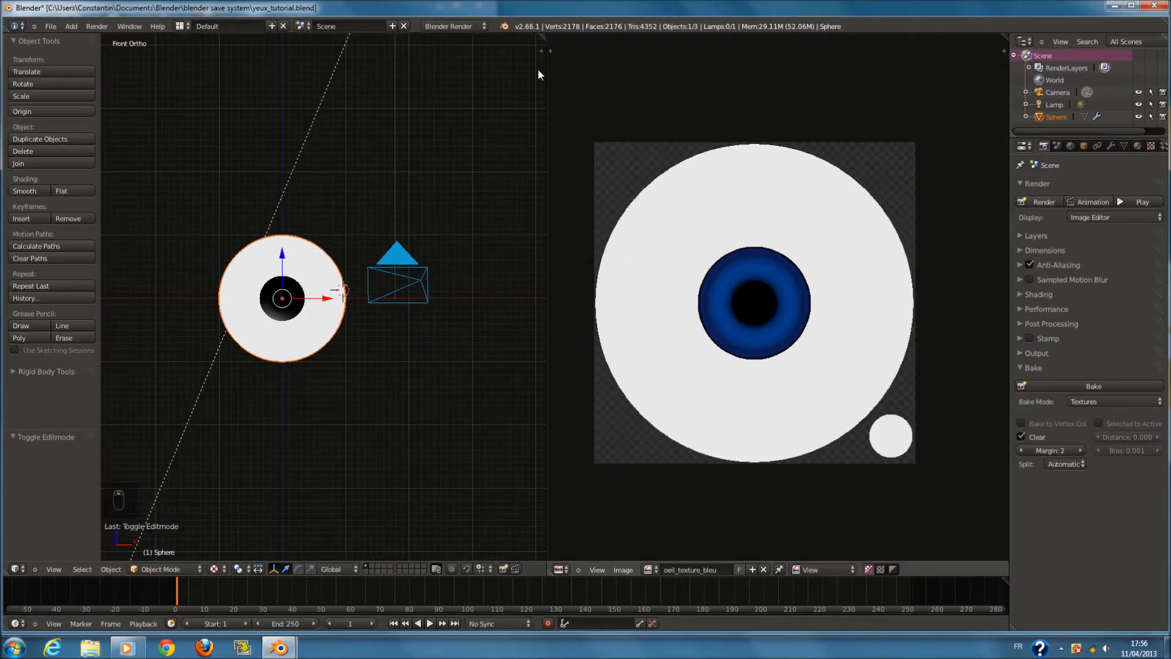
Merge the image editor area into the 3D view and save the project over the existing file
{"action": "left_click_drag", "start_coordinate": [545, 38], "coordinate": [682, 345]}
{"action": "key", "text": "ctrl+s"}
{"action": "left_click", "coordinate": [683, 346]}
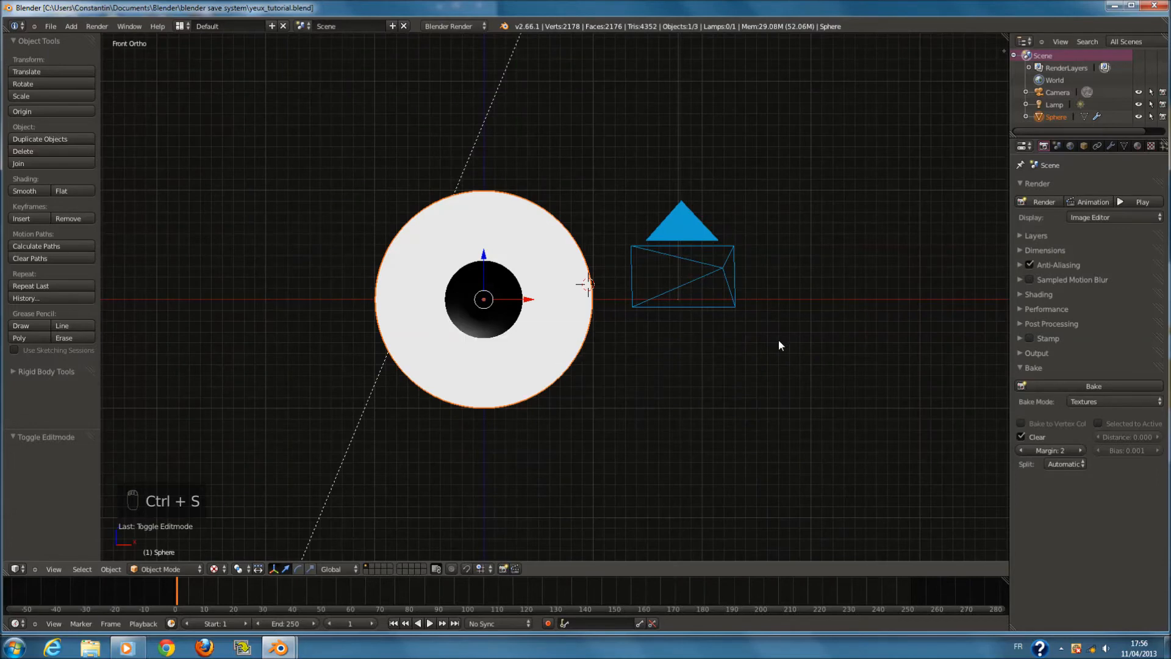
Rename the sphere's noir material as multi_color
{"action": "left_click", "coordinate": [1137, 146]}
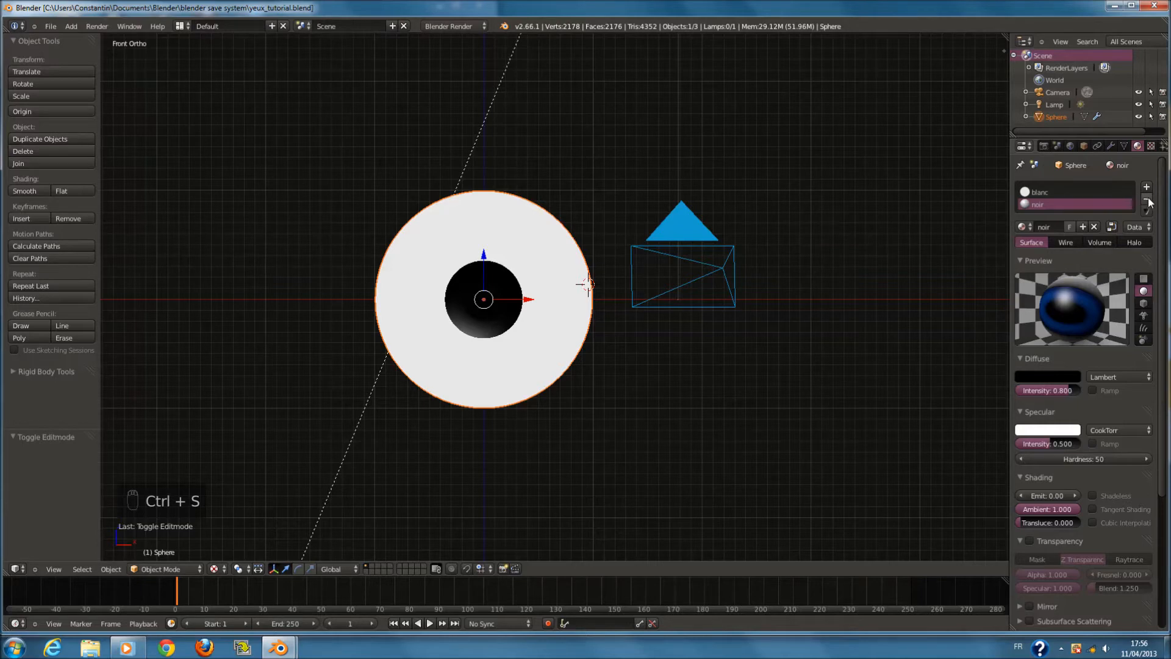
{"action": "left_click", "coordinate": [1053, 230]}
{"action": "type", "text": "m"}
{"action": "type", "text": "ulti_color"}
{"action": "key", "text": "Return"}
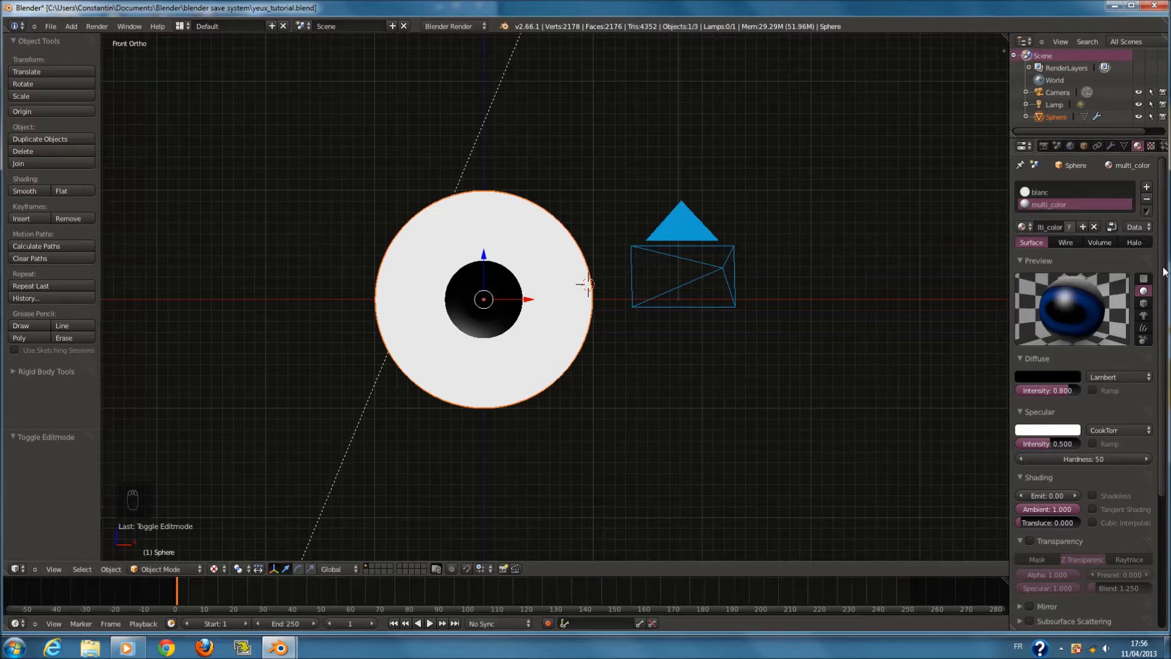
Remove the multi_color slot from the sphere and add a new slot with a fresh material
{"action": "left_click", "coordinate": [1147, 200]}
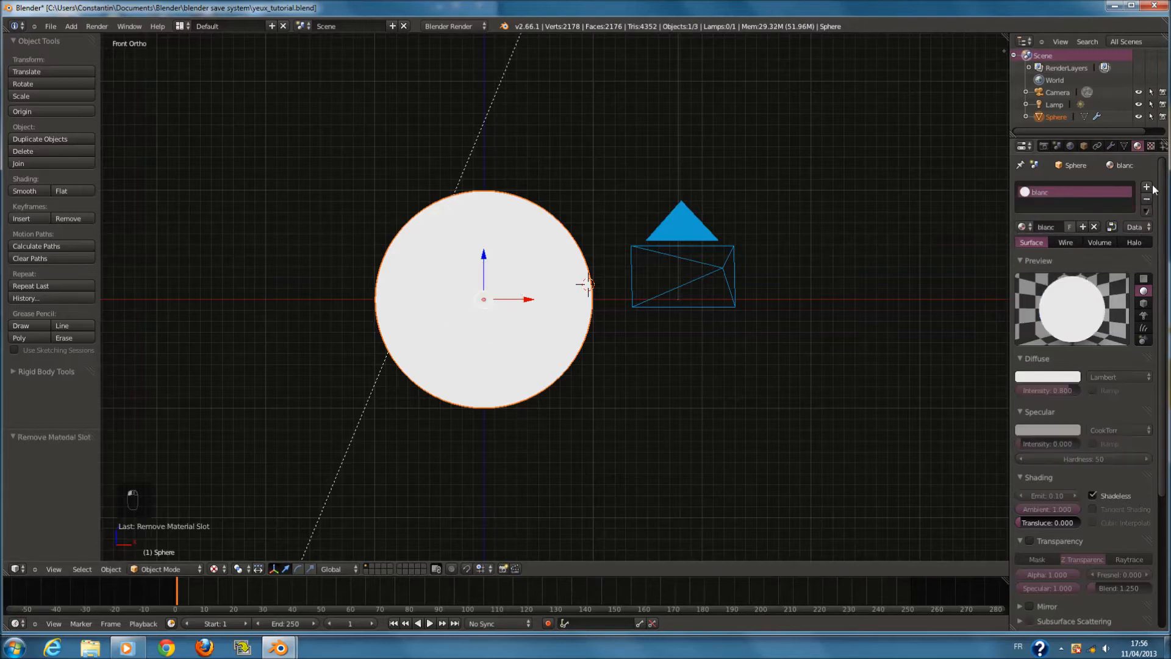
{"action": "left_click", "coordinate": [1147, 188]}
{"action": "left_click", "coordinate": [1025, 226]}
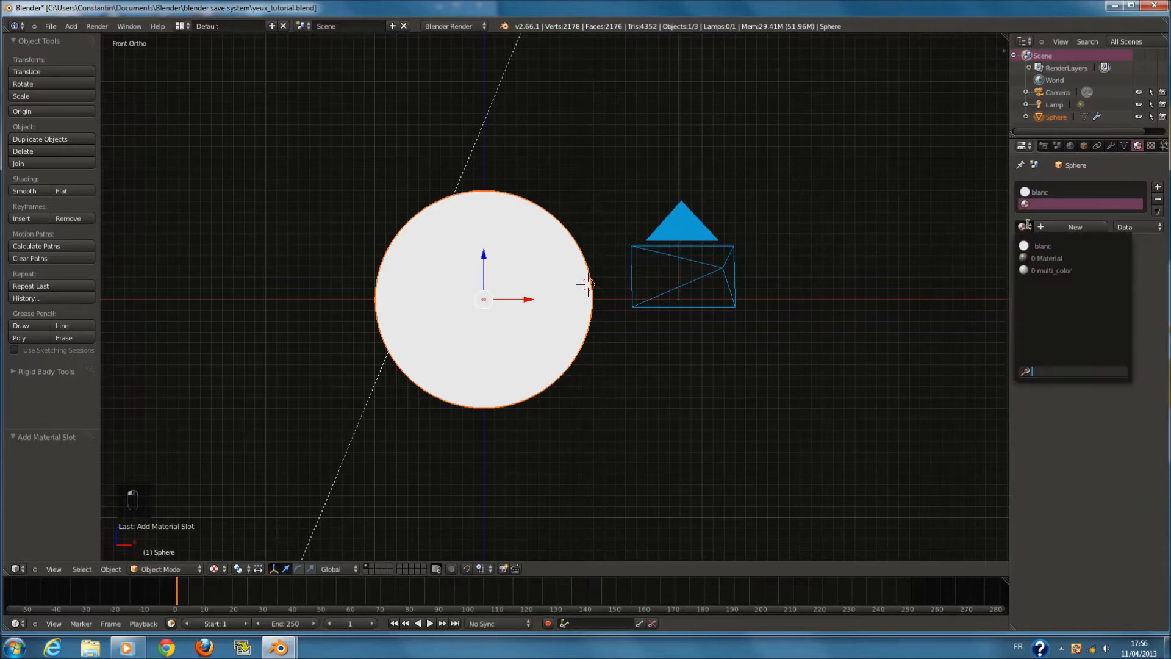
{"action": "left_click", "coordinate": [1060, 226]}
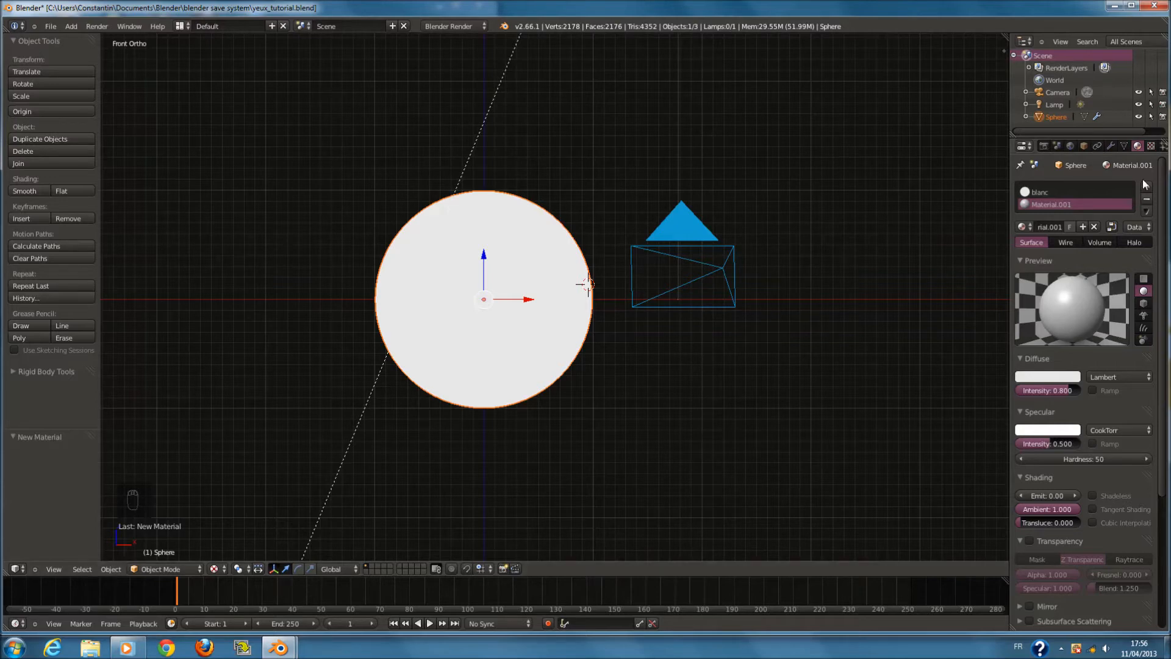
Select the faces of the iris and pupil at the front of the eyeball and assign the new material to them
{"action": "key", "text": "Tab"}
{"action": "scroll", "coordinate": [467, 325], "scroll_direction": "up", "scroll_amount": 3}
{"action": "key", "text": "a"}
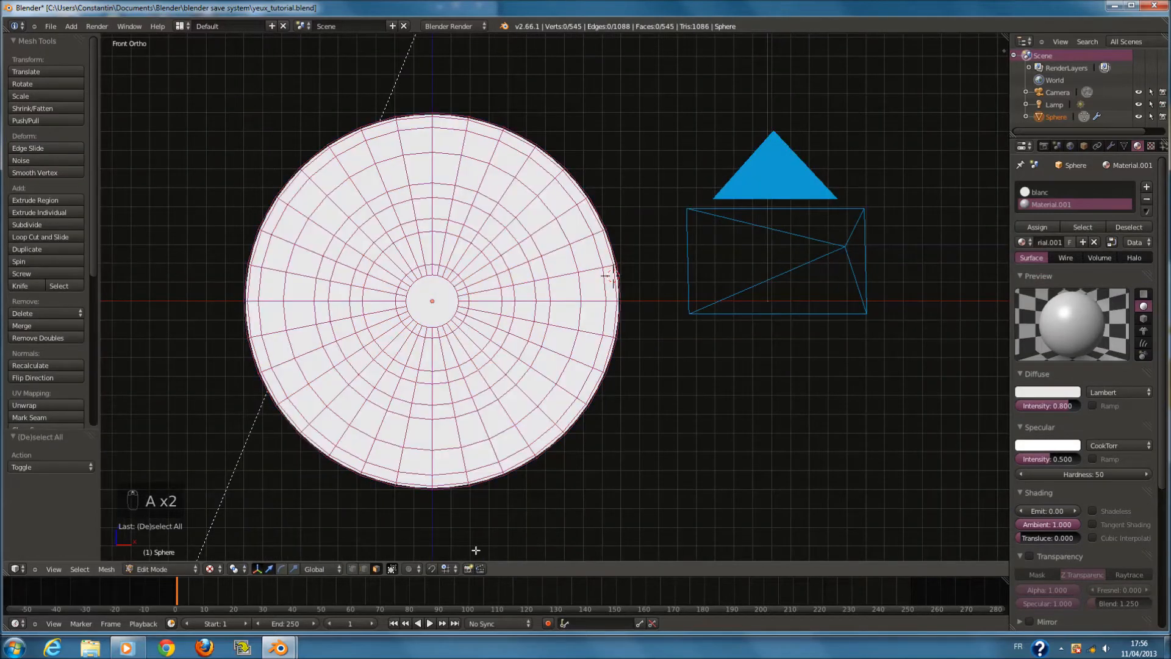
{"action": "scroll", "coordinate": [468, 325], "scroll_direction": "up", "scroll_amount": 2, "text": "ctrl"}
{"action": "left_click", "coordinate": [492, 300]}
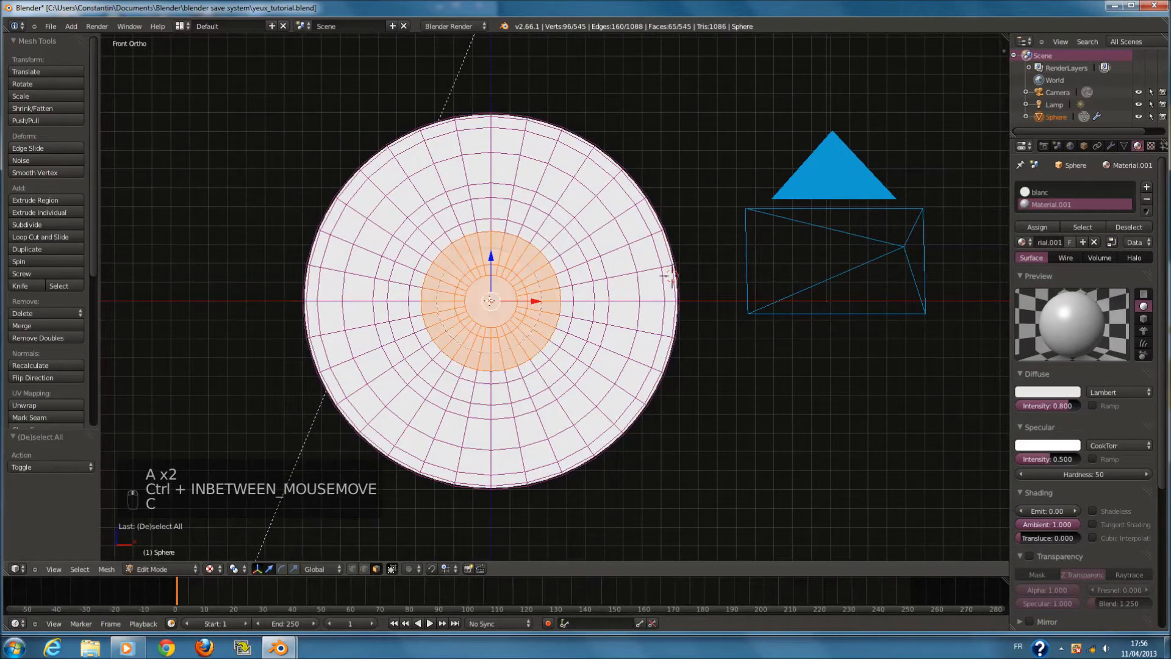
{"action": "left_click", "coordinate": [1045, 227]}
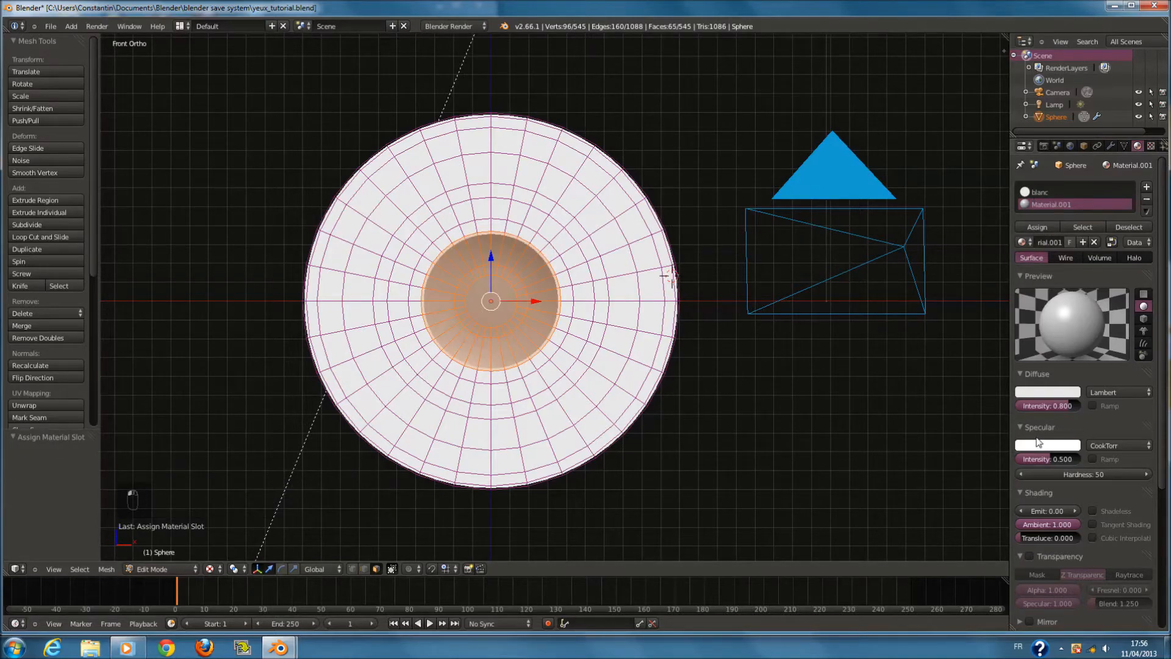
Add an Image or Movie texture to the new material and start opening an image from the texture folder, with files shown as thumbnails
{"action": "left_click", "coordinate": [1151, 147]}
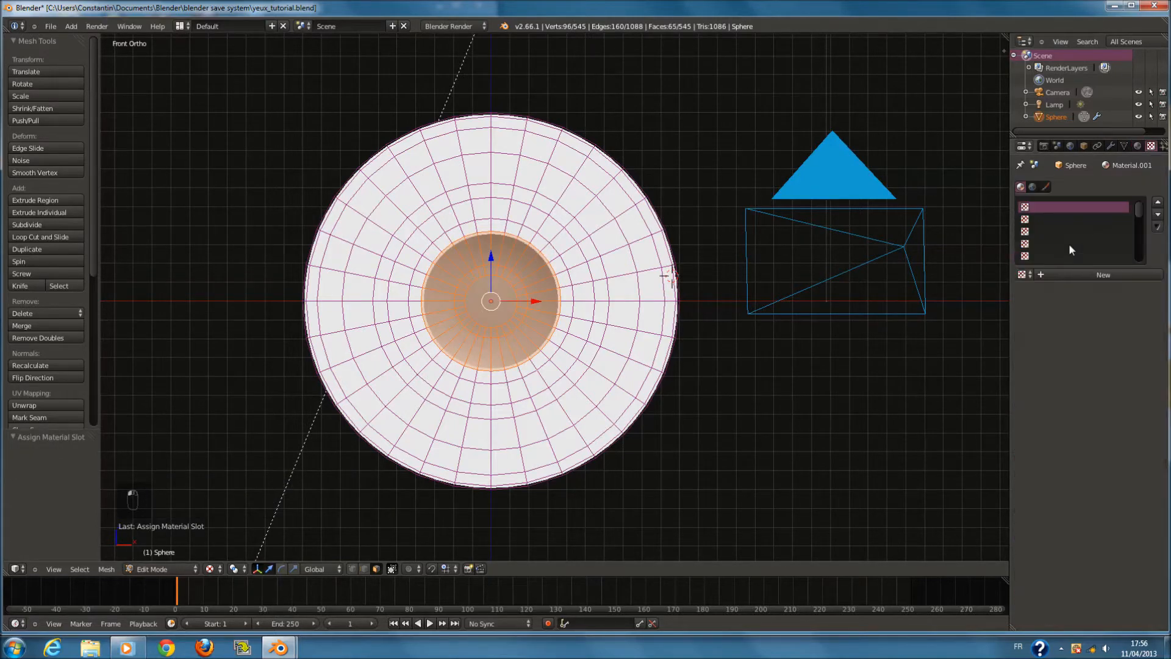
{"action": "left_click", "coordinate": [1081, 277]}
{"action": "left_click", "coordinate": [1089, 291]}
{"action": "left_click", "coordinate": [1088, 211]}
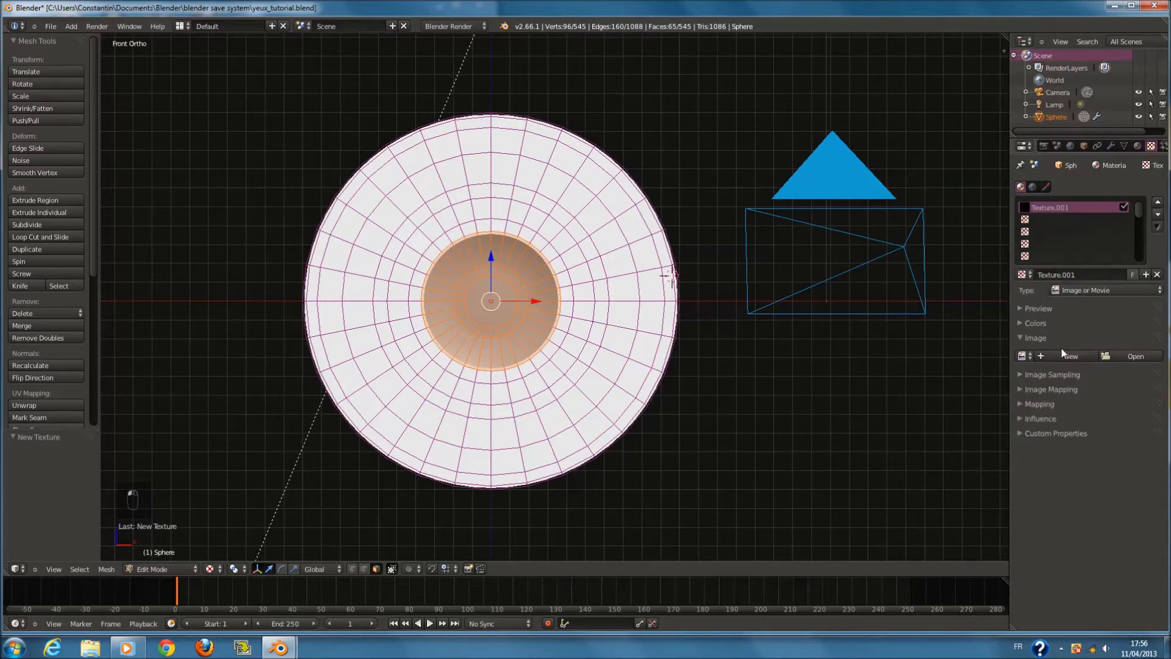
{"action": "left_click", "coordinate": [1107, 357]}
{"action": "left_click", "coordinate": [36, 281]}
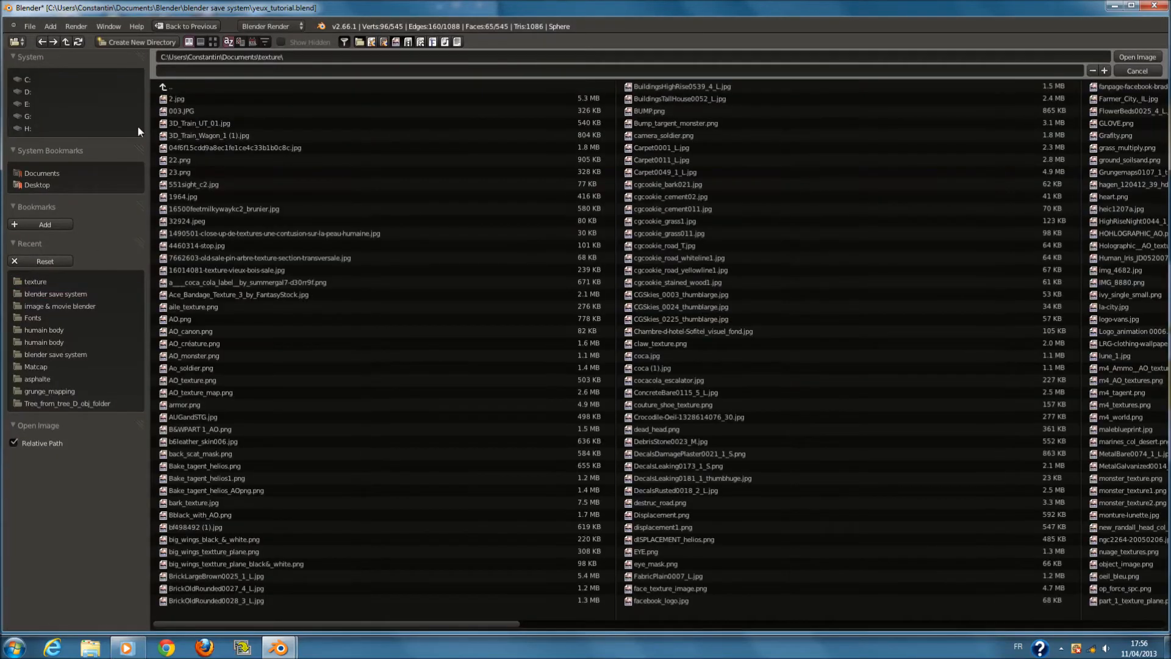
{"action": "left_click", "coordinate": [213, 41]}
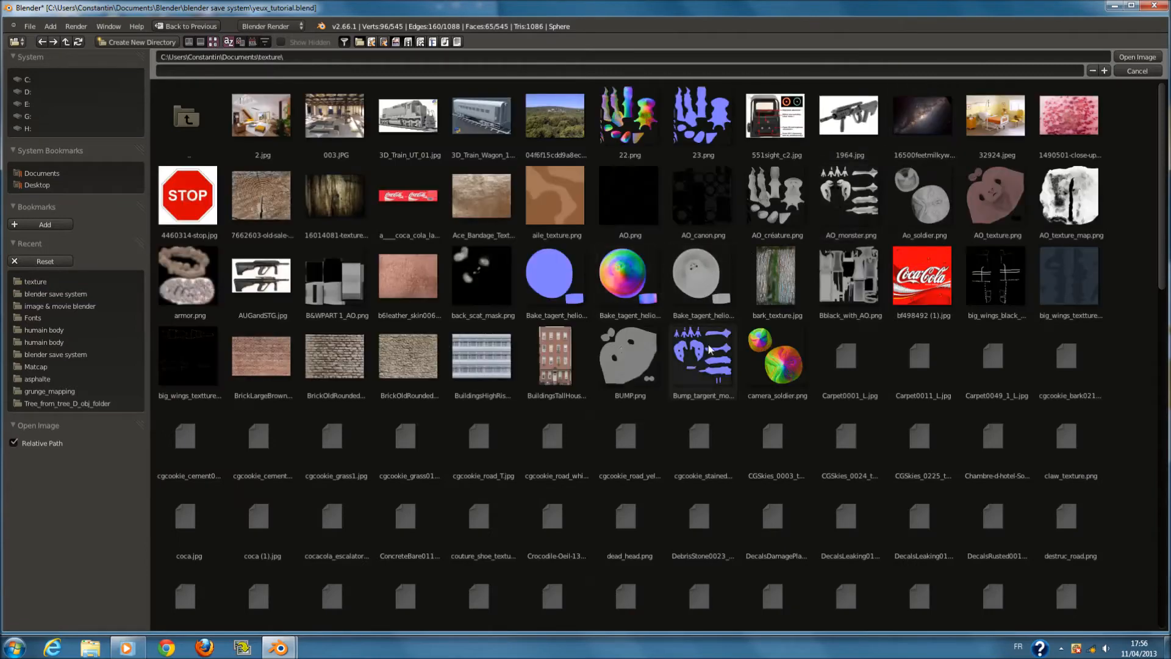
Load oeil_bleu.png as the texture's image and check it on the eyeball in Object Mode
{"action": "scroll", "coordinate": [745, 287], "scroll_direction": "down", "scroll_amount": 5}
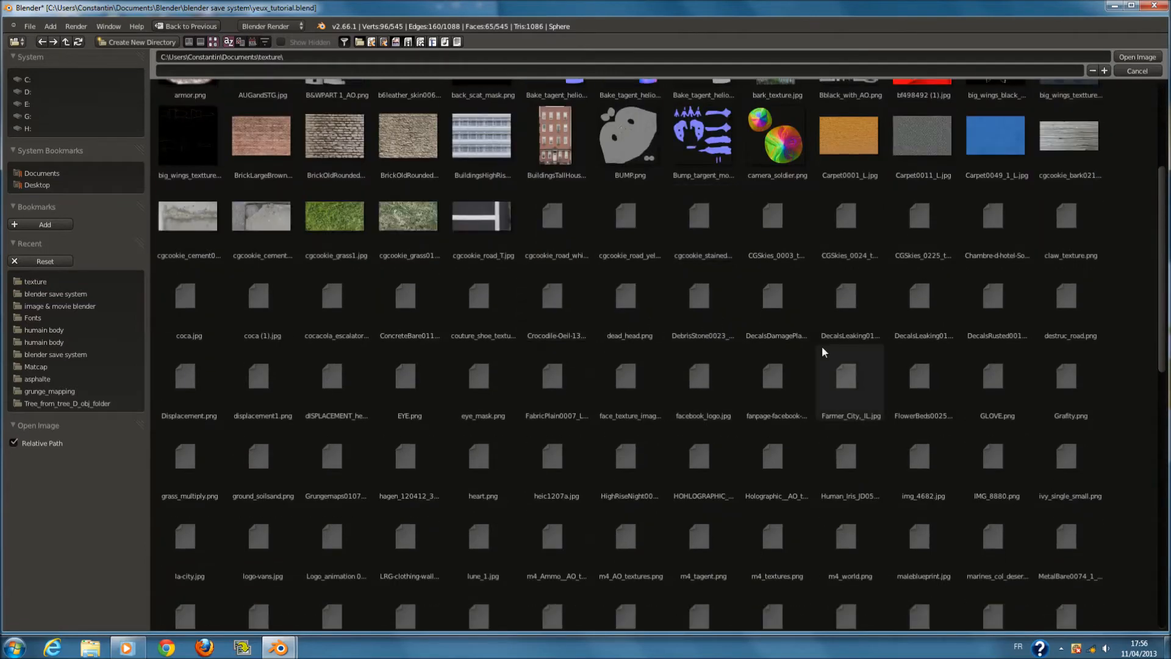
{"action": "scroll", "coordinate": [822, 347], "scroll_direction": "up", "scroll_amount": 3}
{"action": "scroll", "coordinate": [821, 346], "scroll_direction": "down", "scroll_amount": 9}
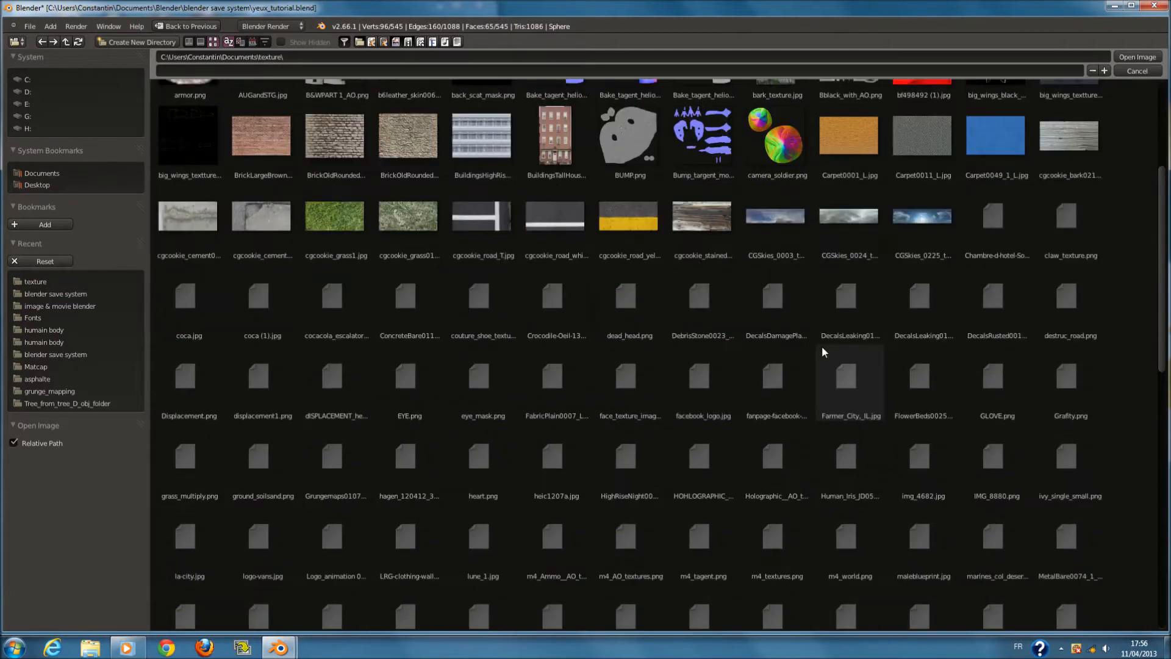
{"action": "scroll", "coordinate": [821, 356], "scroll_direction": "down", "scroll_amount": 3}
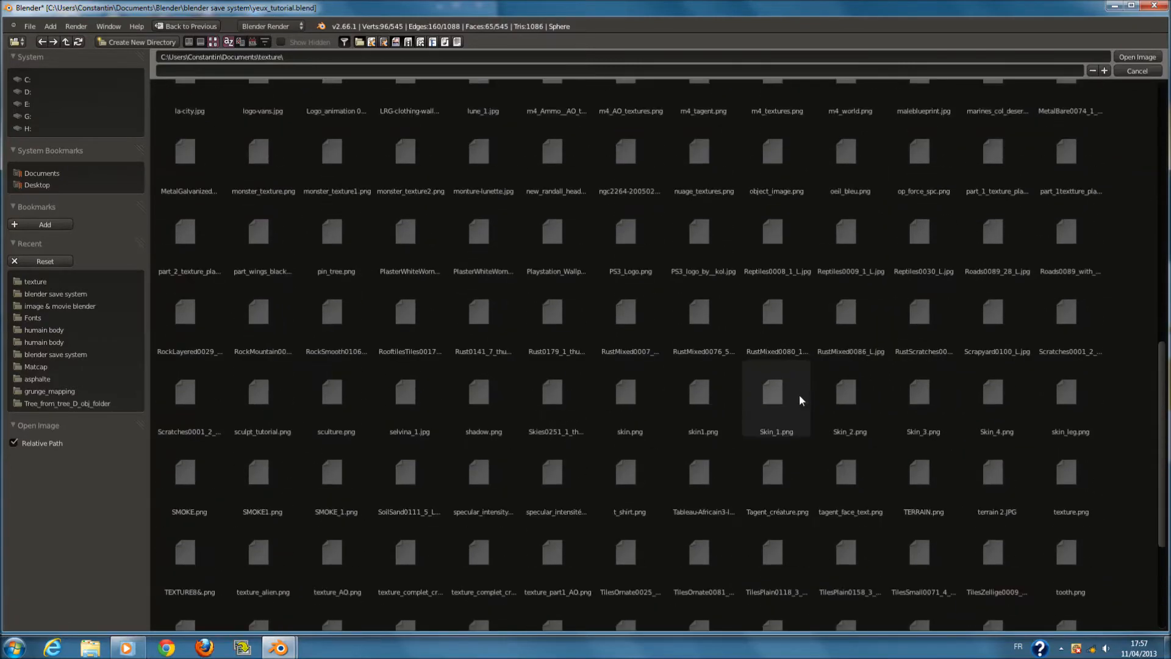
{"action": "scroll", "coordinate": [762, 358], "scroll_direction": "up", "scroll_amount": 3}
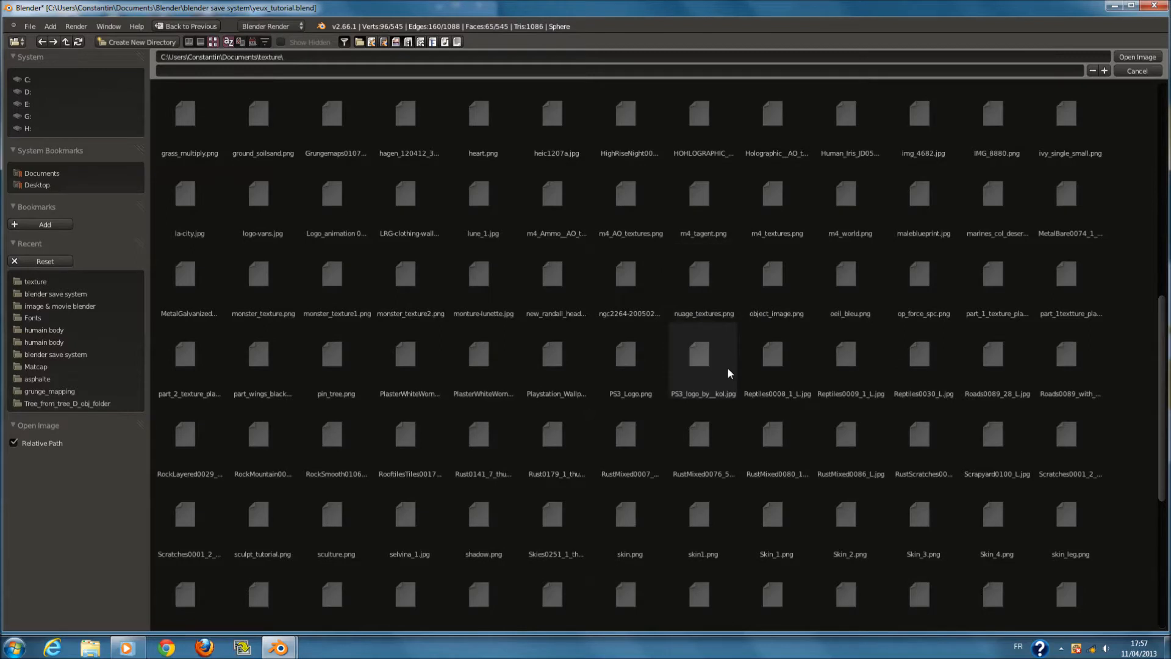
{"action": "scroll", "coordinate": [523, 334], "scroll_direction": "up", "scroll_amount": 1}
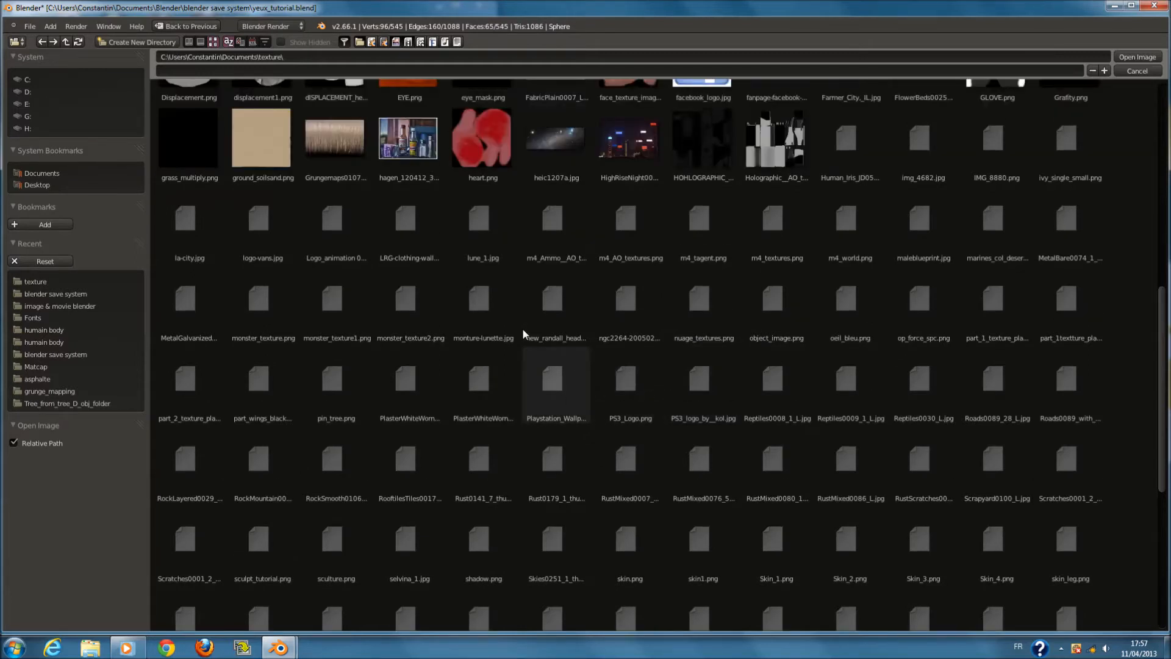
{"action": "scroll", "coordinate": [523, 334], "scroll_direction": "up", "scroll_amount": 1}
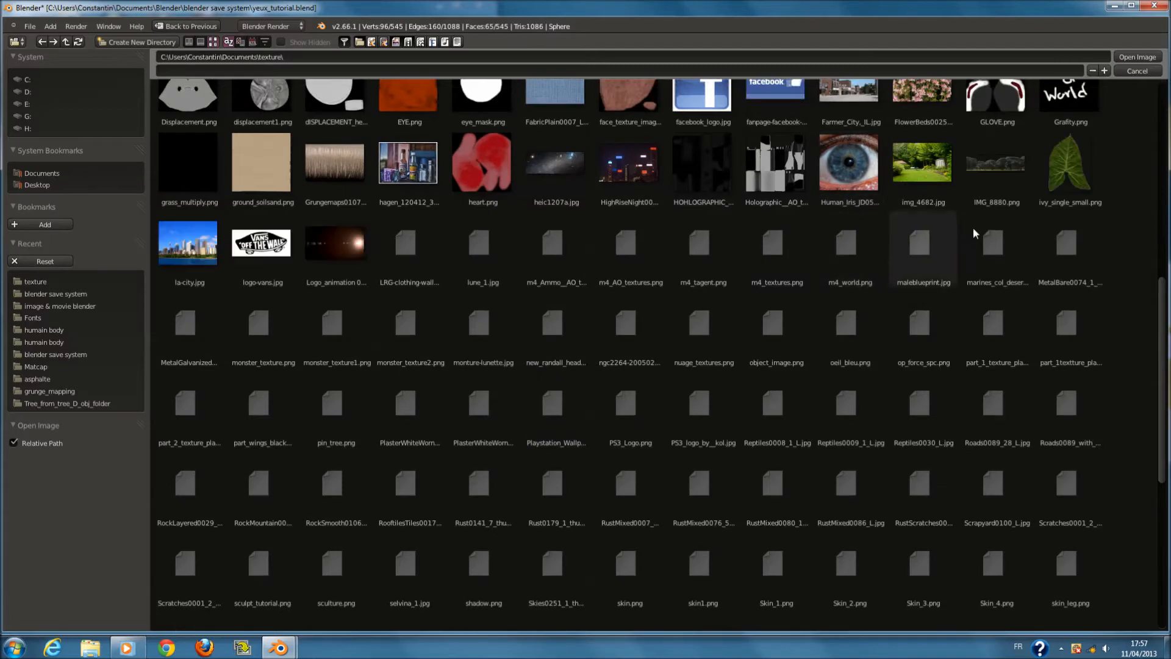
{"action": "left_click", "coordinate": [853, 329]}
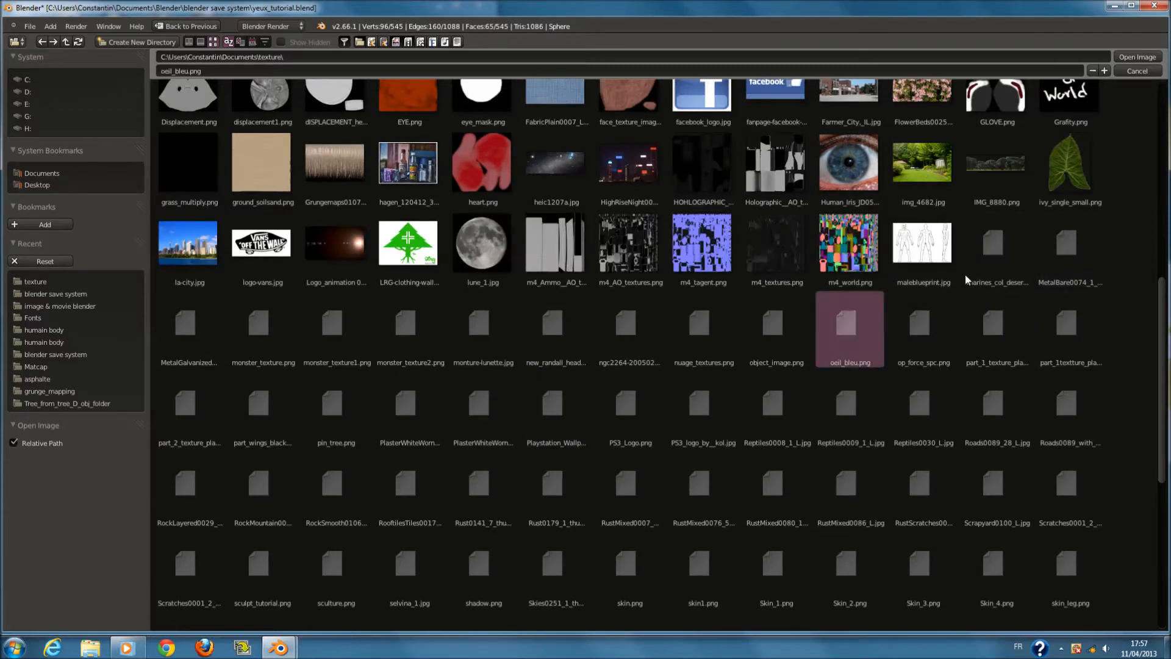
{"action": "left_click", "coordinate": [1148, 58]}
{"action": "key", "text": "Tab"}
{"action": "middle_click_drag", "start_coordinate": [549, 329], "coordinate": [507, 307]}
{"action": "key", "text": "Tab"}
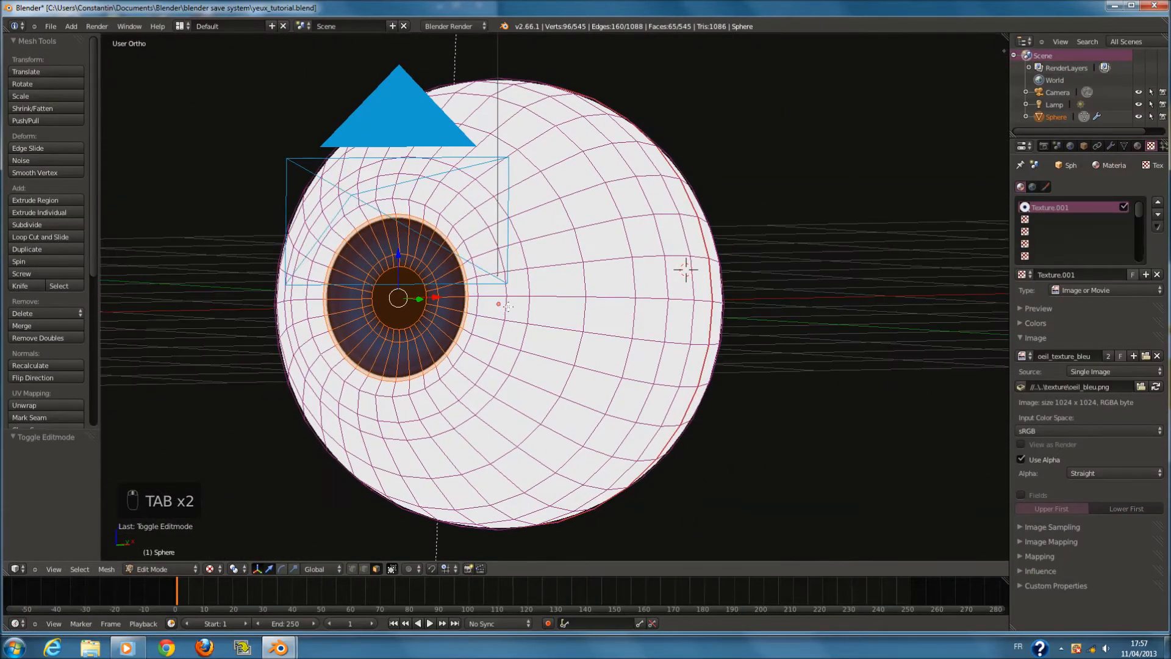
Extend the selection from the front view with the ring of faces around the iris and assign Material.001 to it
{"action": "key", "text": "KP_1"}
{"action": "scroll", "coordinate": [511, 284], "scroll_direction": "up", "scroll_amount": 1}
{"action": "key", "text": "c"}
{"action": "scroll", "coordinate": [465, 286], "scroll_direction": "down", "scroll_amount": 4}
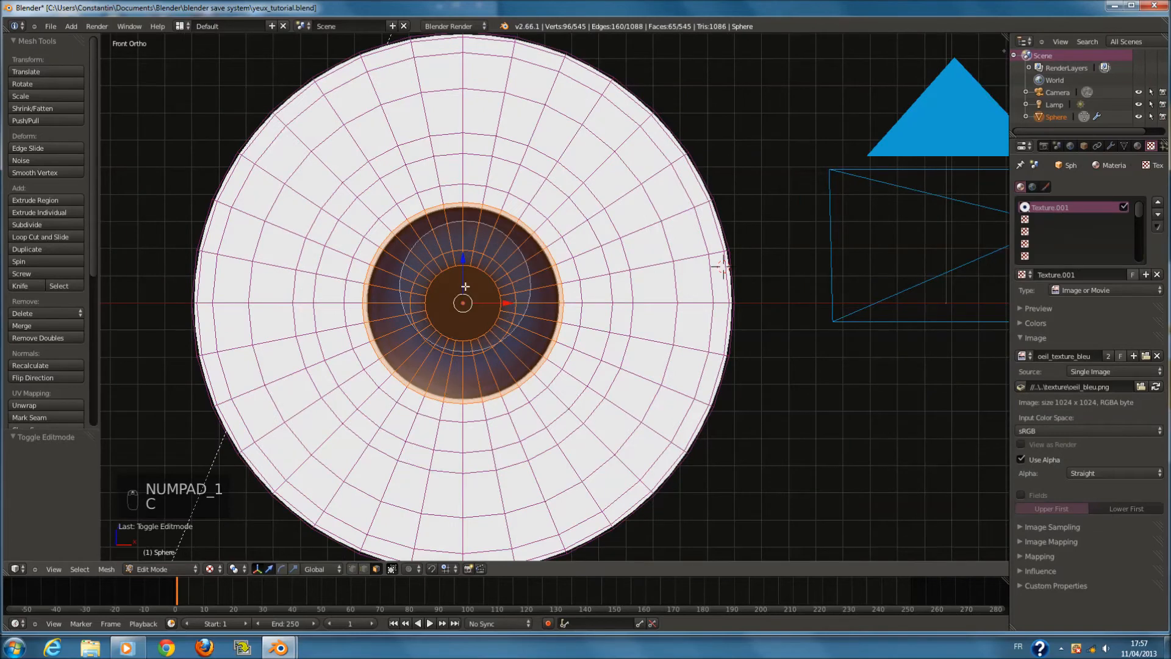
{"action": "mouse_move", "coordinate": [465, 286]}
{"action": "left_mouse_down"}
{"action": "mouse_move", "coordinate": [452, 295]}
{"action": "mouse_move", "coordinate": [476, 322]}
{"action": "left_mouse_up"}
{"action": "right_click", "coordinate": [476, 323]}
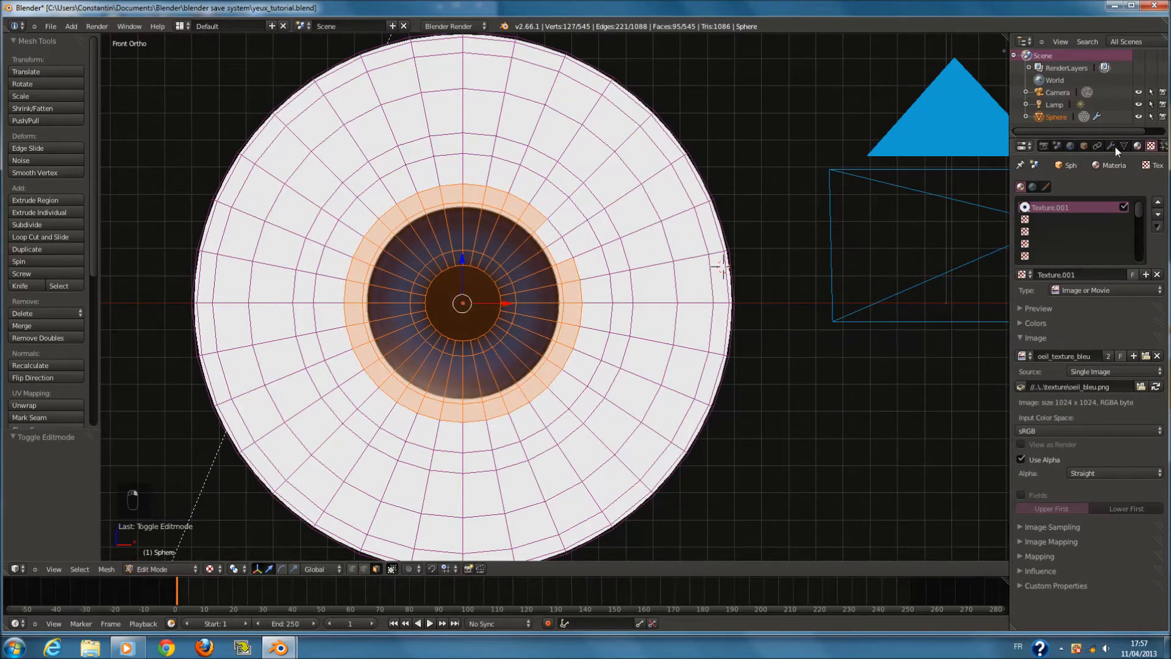
{"action": "left_click", "coordinate": [1138, 145]}
{"action": "left_click", "coordinate": [1050, 228]}
Add the ring faces missed at the iris's upper right to the selection and assign Material.001 to them
{"action": "key", "text": "c"}
{"action": "left_click", "coordinate": [481, 302]}
{"action": "right_click", "coordinate": [483, 302]}
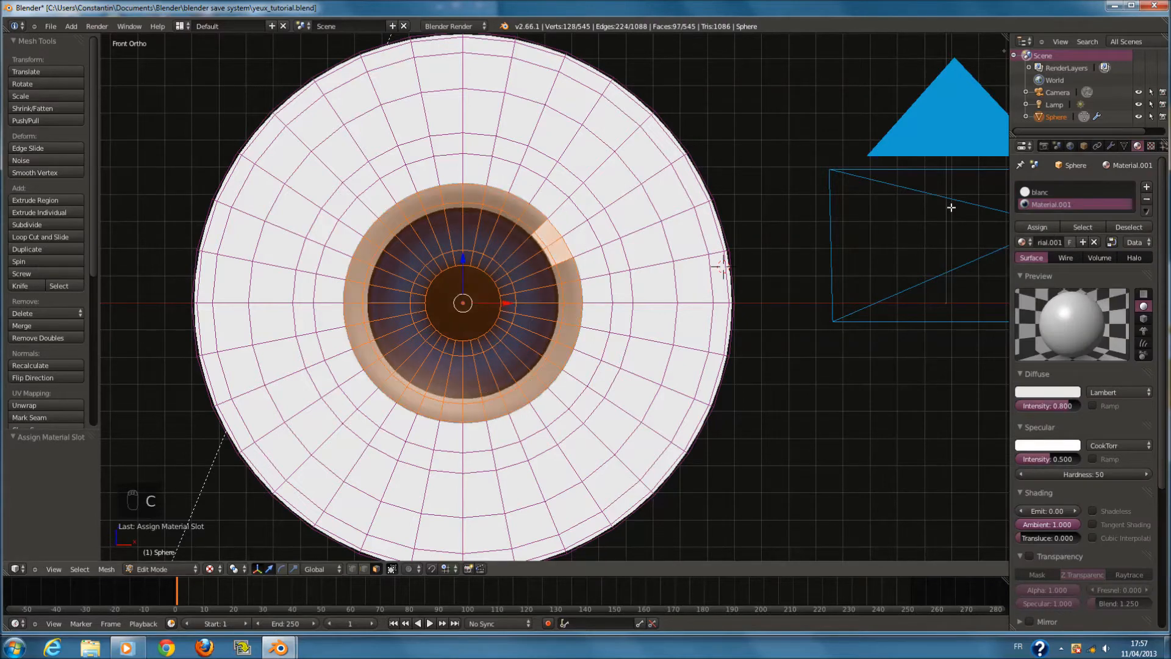
{"action": "left_click", "coordinate": [1038, 227]}
Set the image texture's mapping coordinates to UV
{"action": "left_click", "coordinate": [1151, 145]}
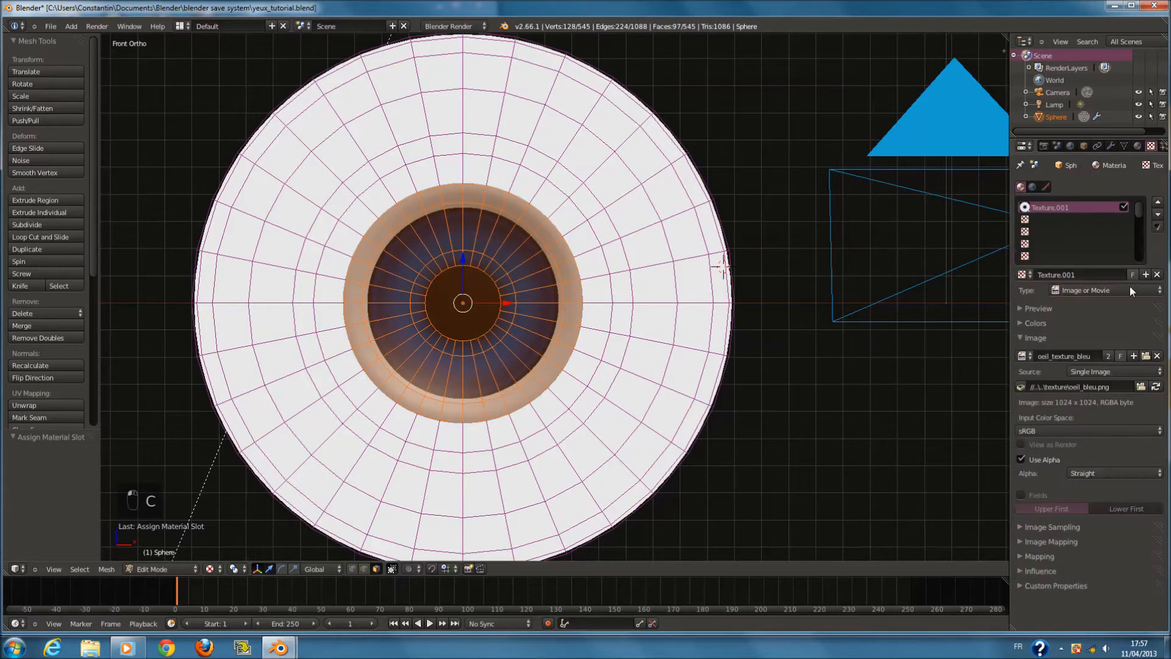
{"action": "left_click", "coordinate": [1047, 333]}
{"action": "left_click", "coordinate": [1055, 378]}
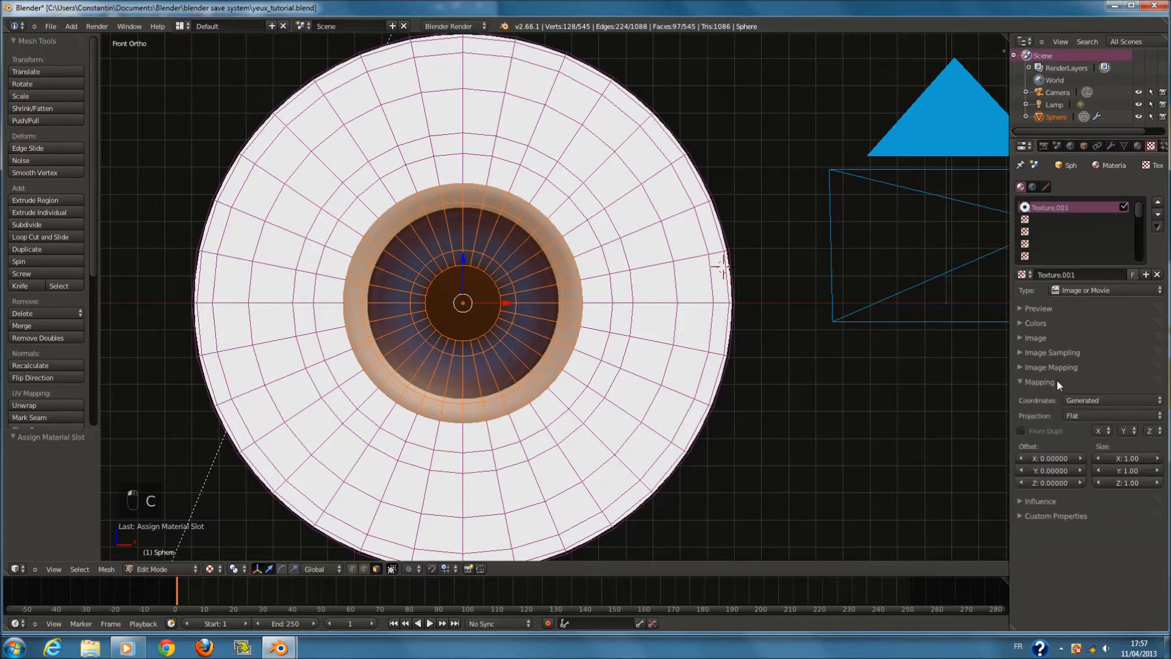
{"action": "left_click", "coordinate": [1128, 400]}
{"action": "left_click", "coordinate": [1063, 356]}
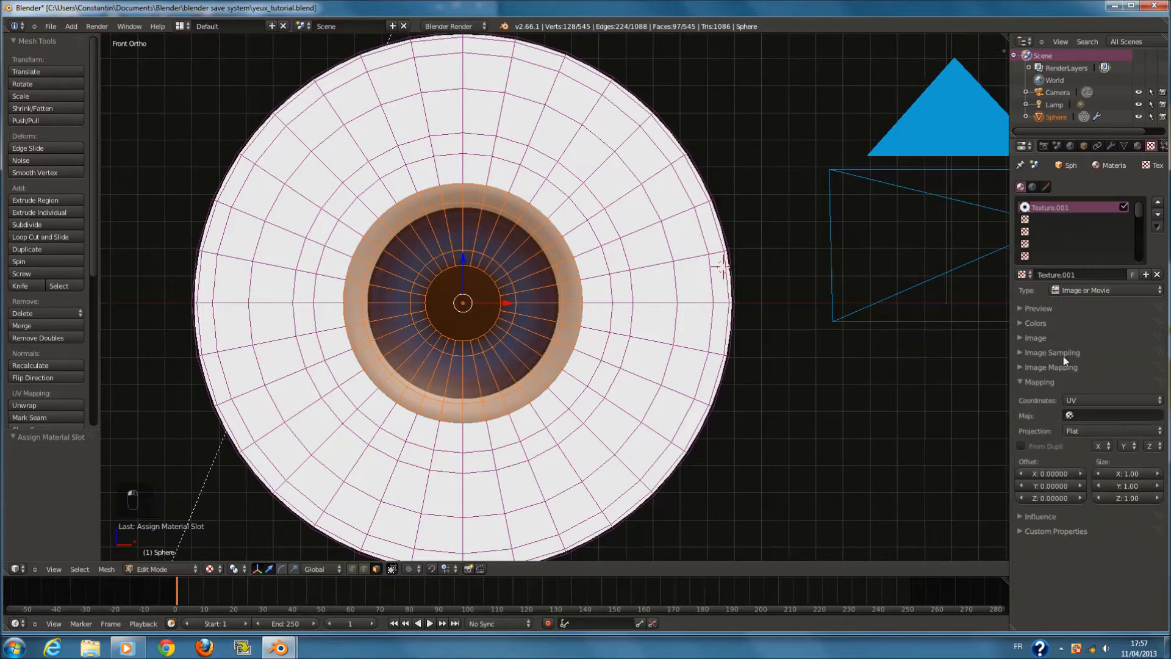
{"action": "left_click", "coordinate": [1040, 382]}
Reselect a wide circle of faces covering the iris and its surroundings and assign the blanc material to them
{"action": "key", "text": "c"}
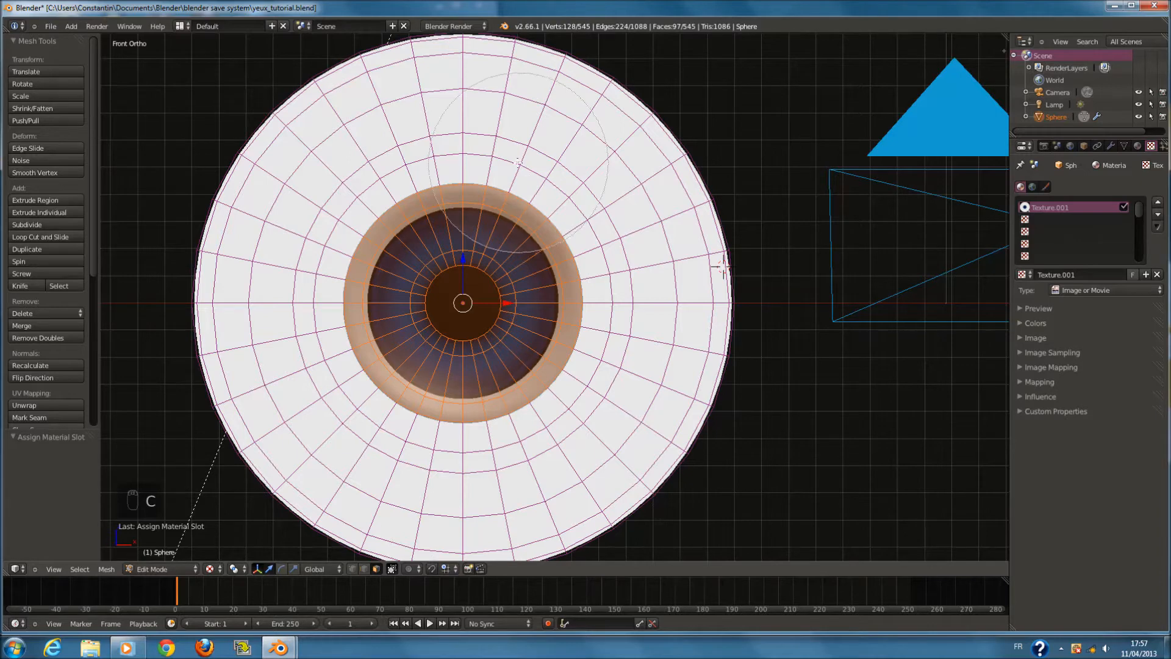
{"action": "key", "text": "a"}
{"action": "key", "text": "c"}
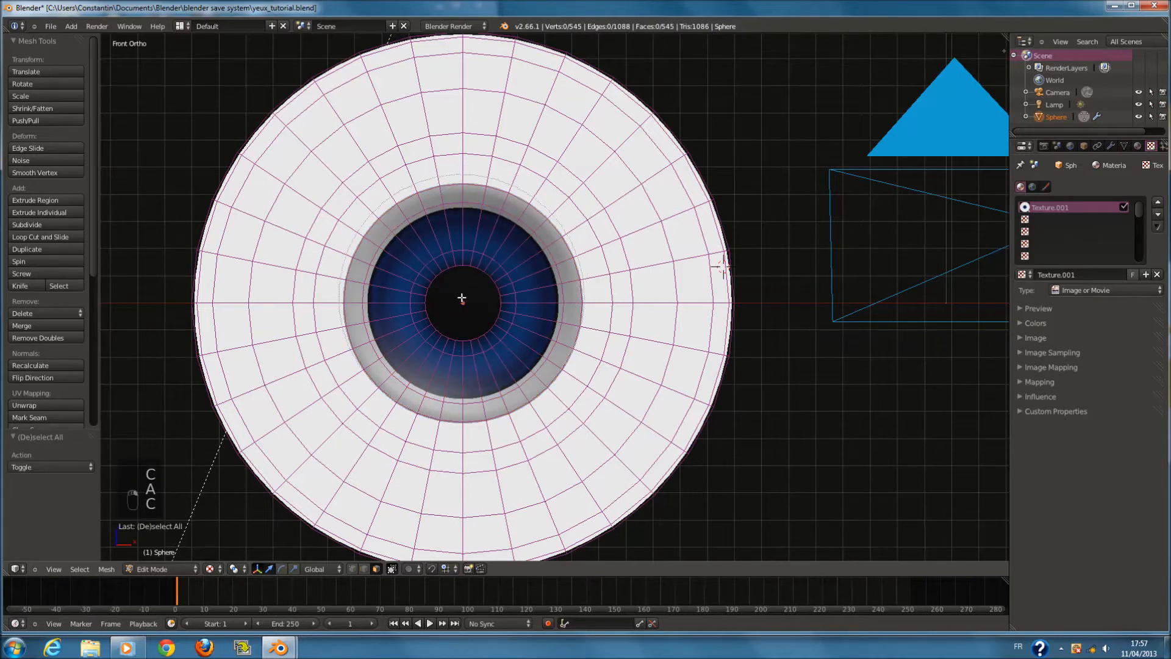
{"action": "left_click", "coordinate": [465, 296]}
{"action": "key", "text": "Escape"}
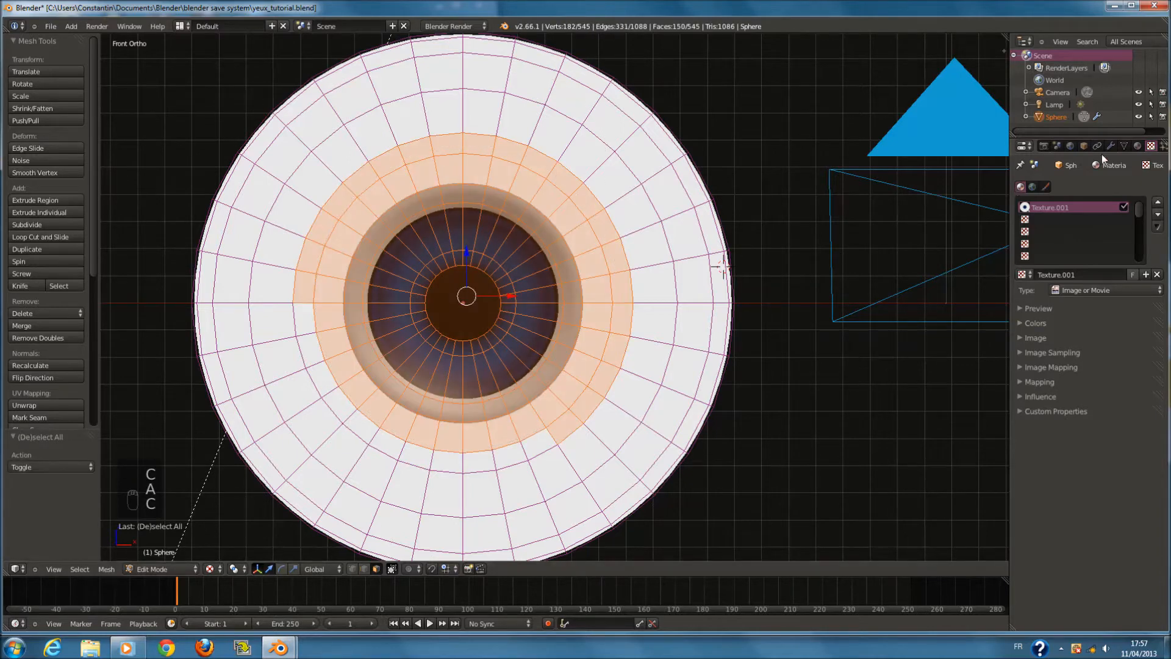
{"action": "left_click", "coordinate": [1138, 146]}
{"action": "left_click", "coordinate": [1038, 227]}
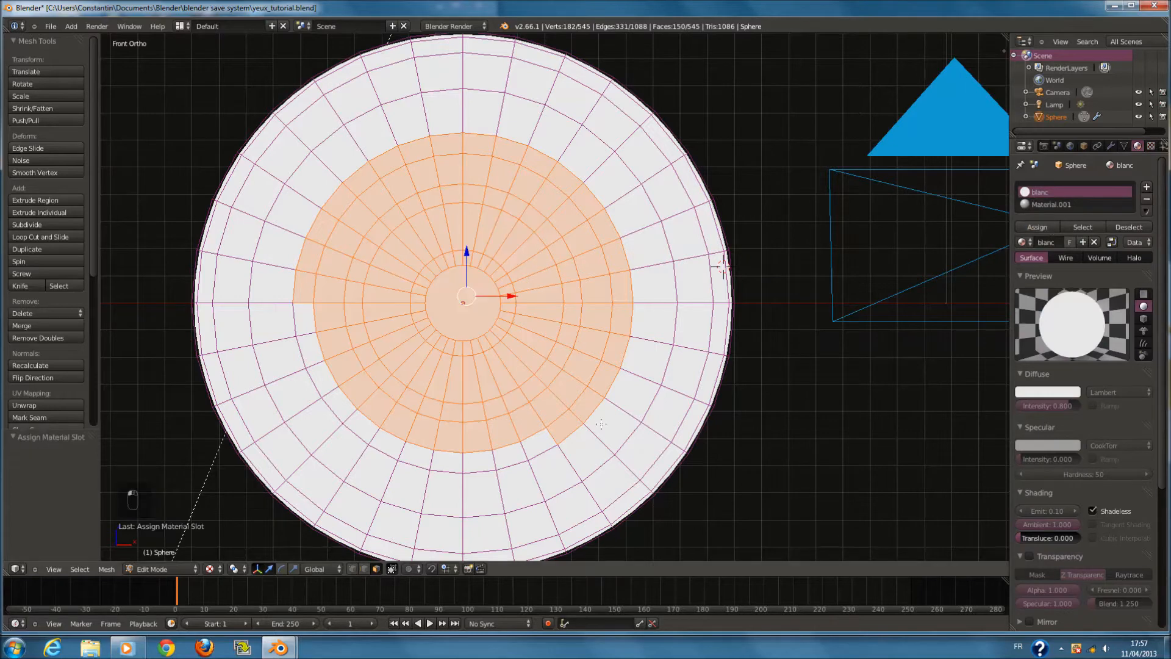
Select only the iris and pupil faces again and assign Material.001 to them
{"action": "key", "text": "a"}
{"action": "key", "text": "c"}
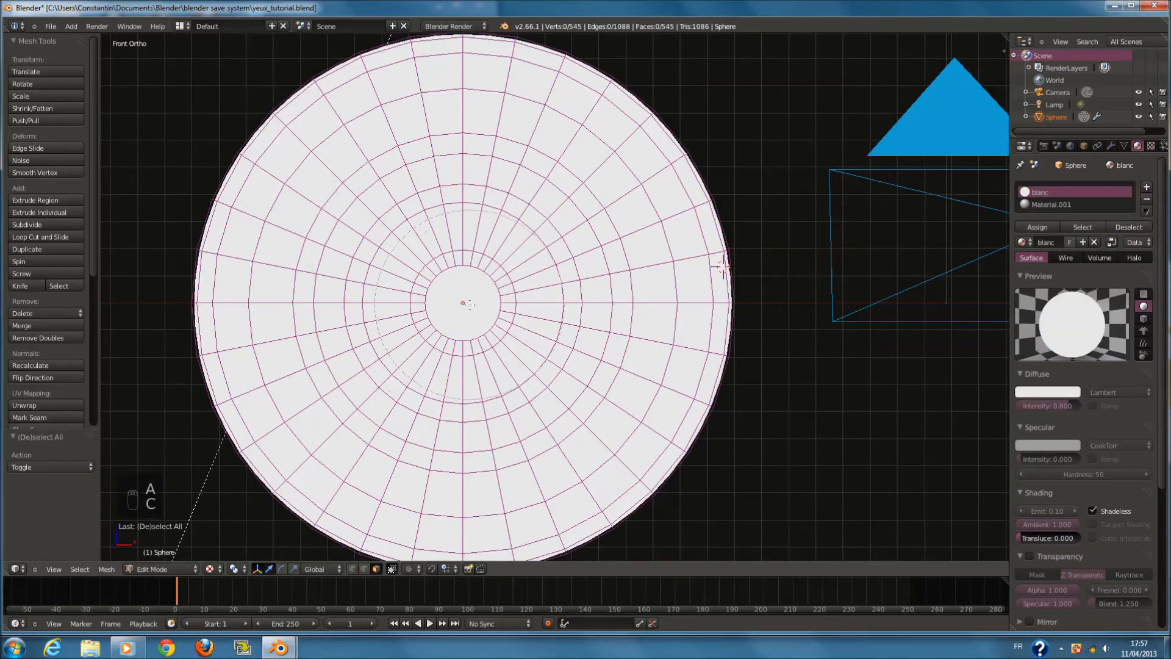
{"action": "left_click", "coordinate": [462, 303]}
{"action": "left_click", "coordinate": [1046, 227]}
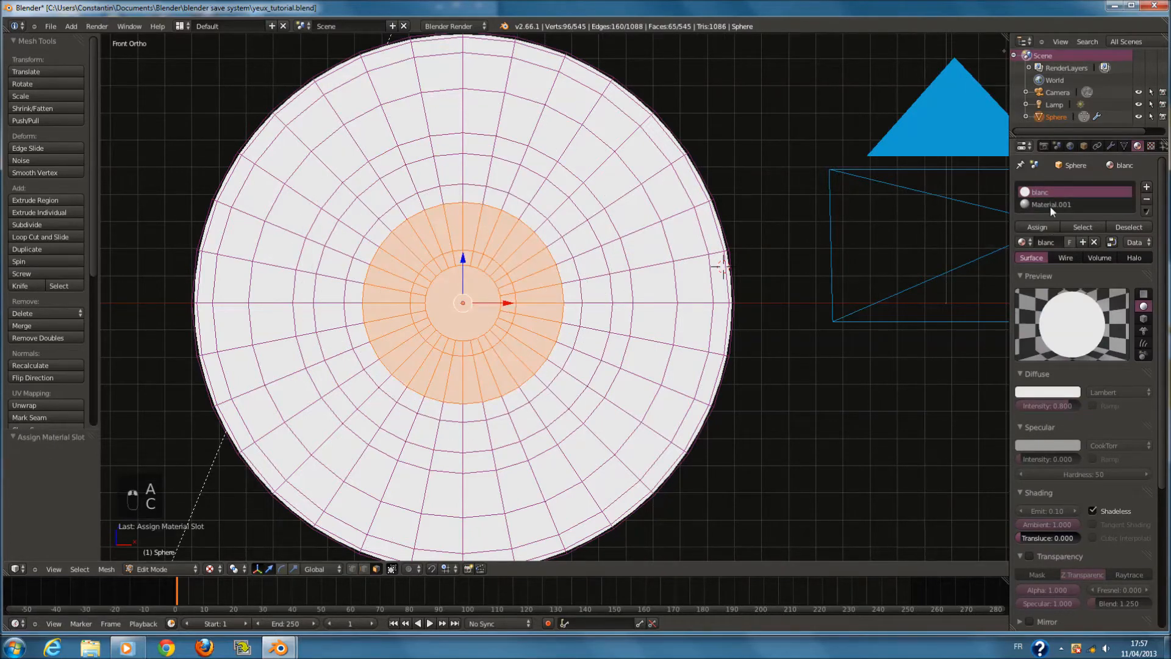
{"action": "left_click", "coordinate": [1049, 206]}
{"action": "left_click", "coordinate": [1049, 224]}
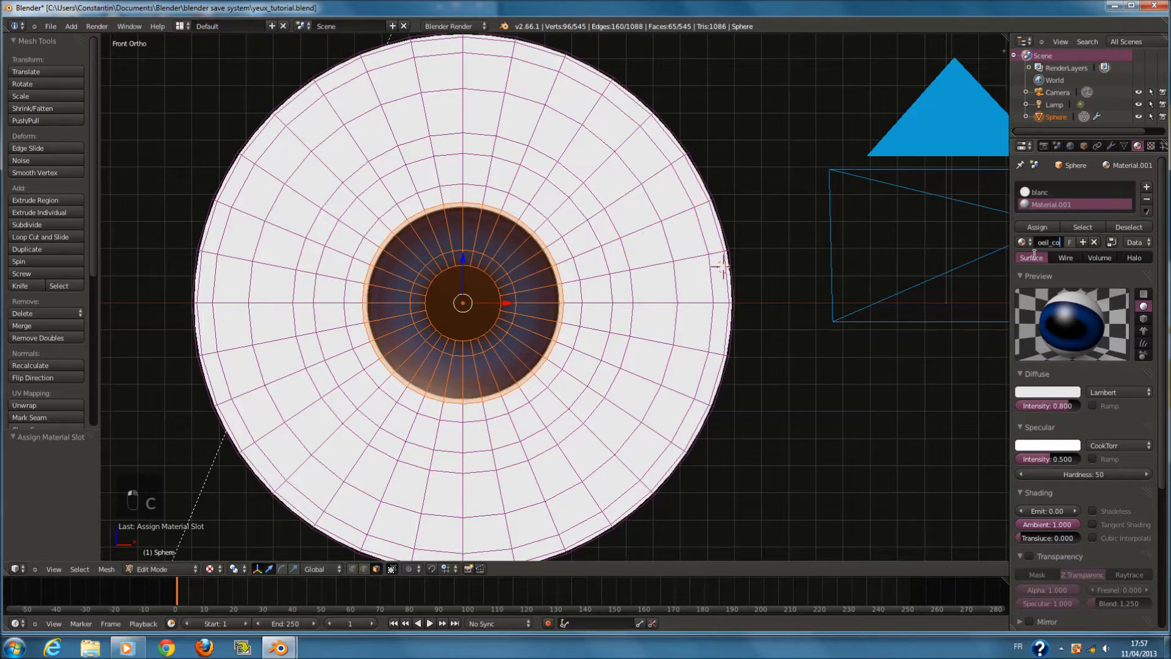
Rename Material.001 as oeil_couleur
{"action": "type", "text": "e"}
{"action": "key", "text": "Return"}
{"action": "key", "text": "BackSpace"}
{"action": "key", "text": "BackSpace"}
{"action": "key", "text": "Return"}
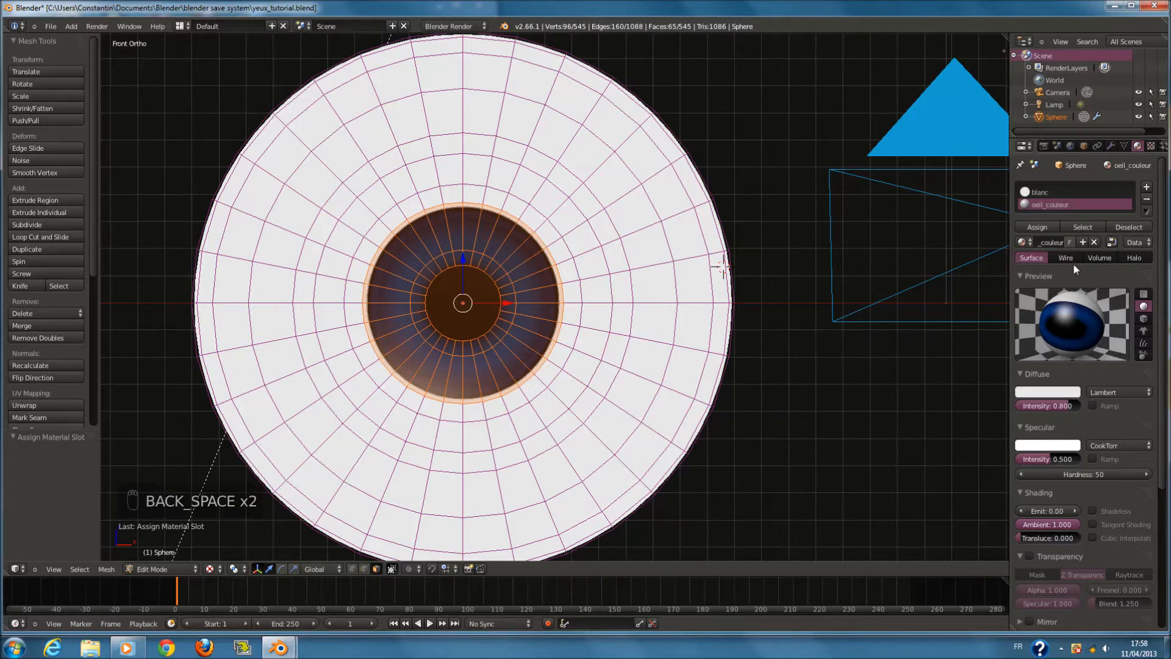
Save the file and return the eyeball to Object Mode, seen from the front
{"action": "key", "text": "ctrl+s"}
{"action": "left_click", "coordinate": [774, 282]}
{"action": "key", "text": "Tab"}
{"action": "middle_click_drag", "start_coordinate": [774, 282], "coordinate": [691, 322]}
{"action": "key", "text": "KP_1"}
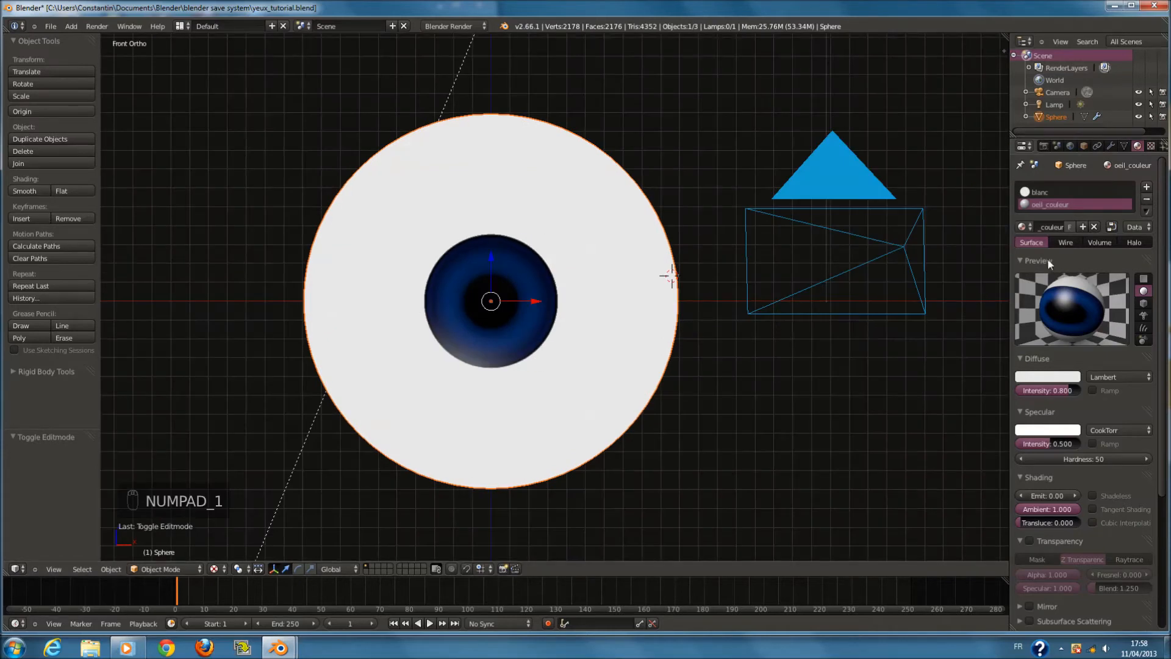
Set the oeil_couleur material's specular intensity to 0.1 with the WardIso shader and render the camera view
{"action": "left_click", "coordinate": [1053, 444]}
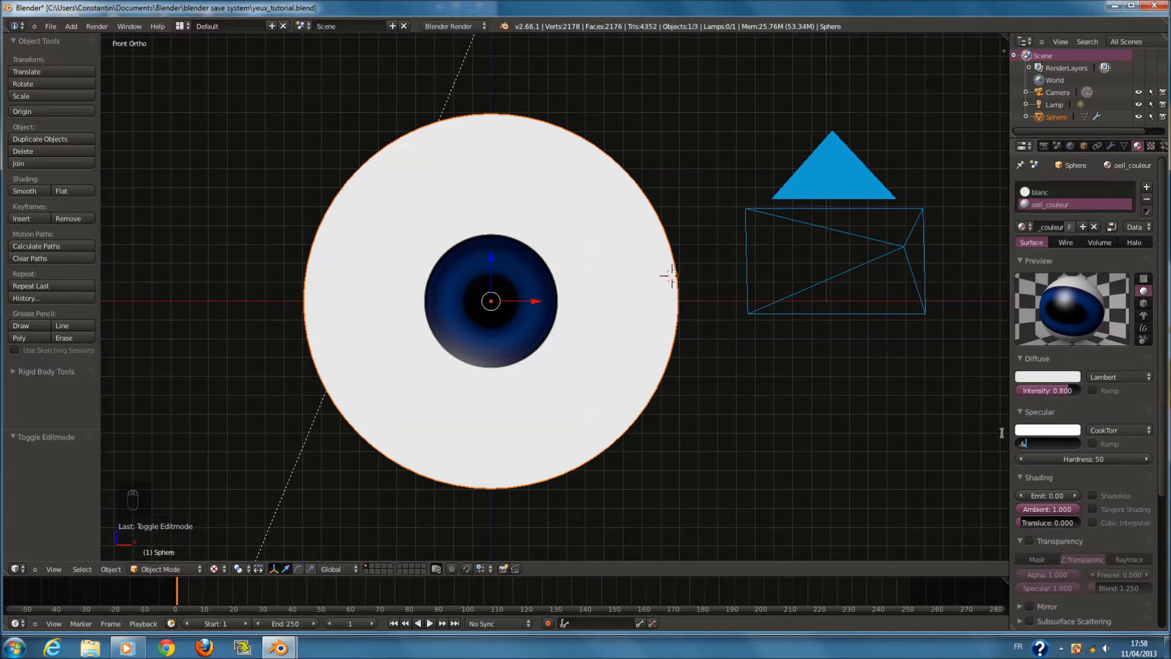
{"action": "key", "text": "Return"}
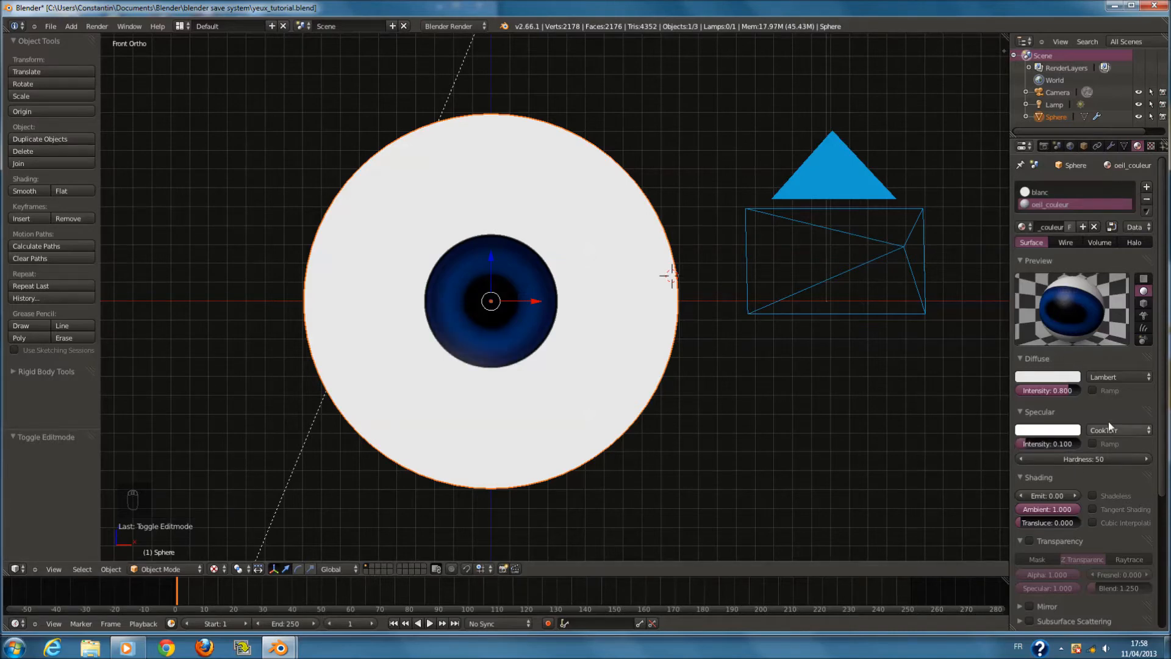
{"action": "left_click", "coordinate": [1120, 430]}
{"action": "left_click", "coordinate": [1116, 365]}
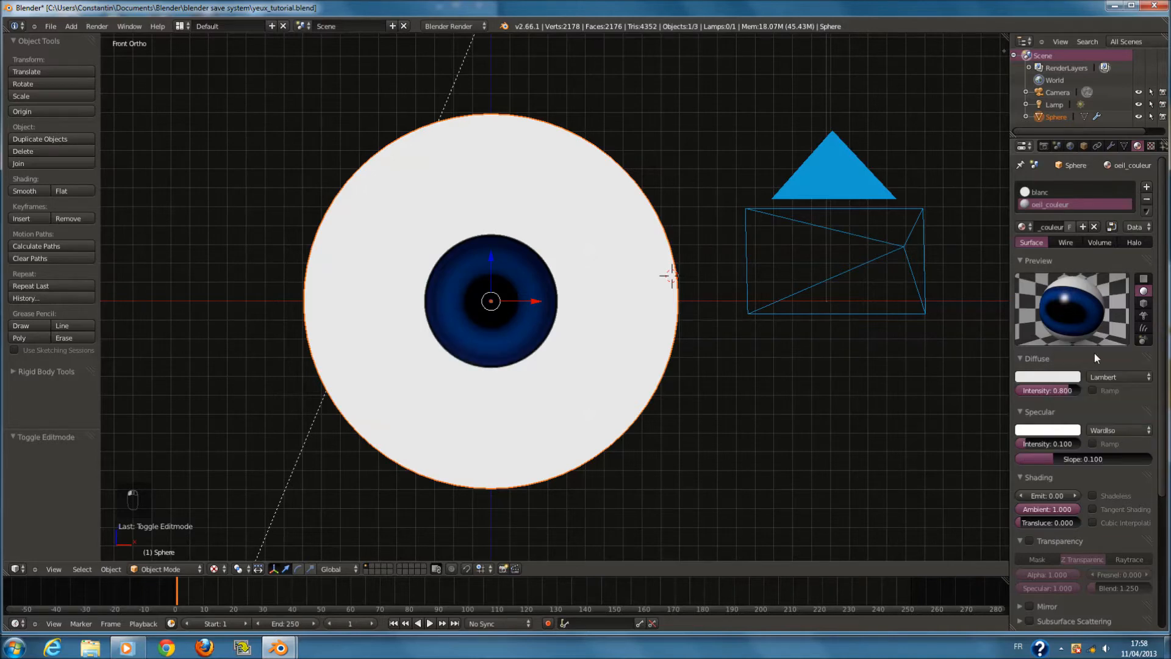
{"action": "key", "text": "KP_0"}
{"action": "key", "text": "F12"}
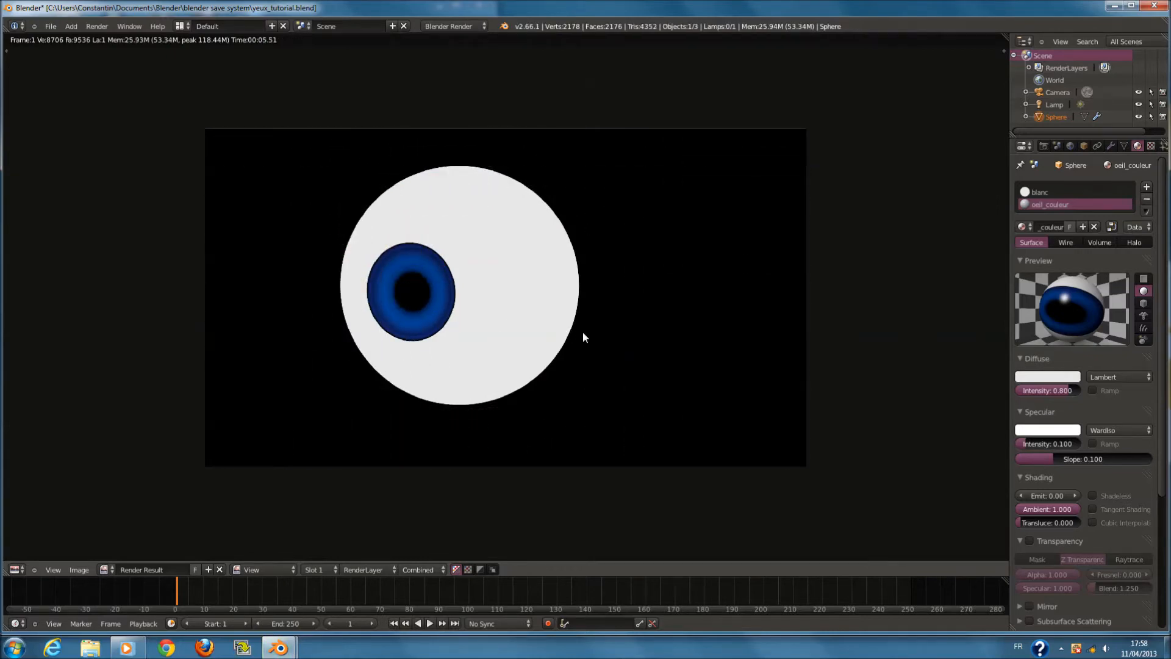
{"action": "key", "text": "F11"}
Add a spot lamp to the scene in top view and scale it down
{"action": "key", "text": "KP_7"}
{"action": "scroll", "coordinate": [623, 349], "scroll_direction": "down", "scroll_amount": 5}
{"action": "right_click", "coordinate": [628, 451]}
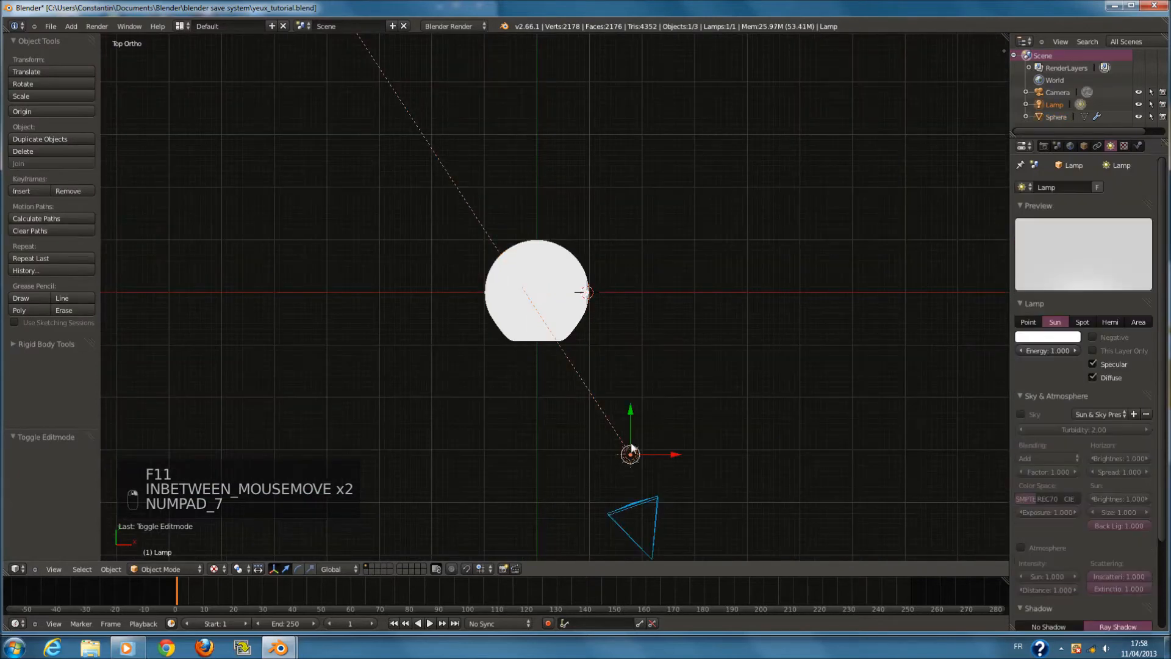
{"action": "key", "text": "shift+a"}
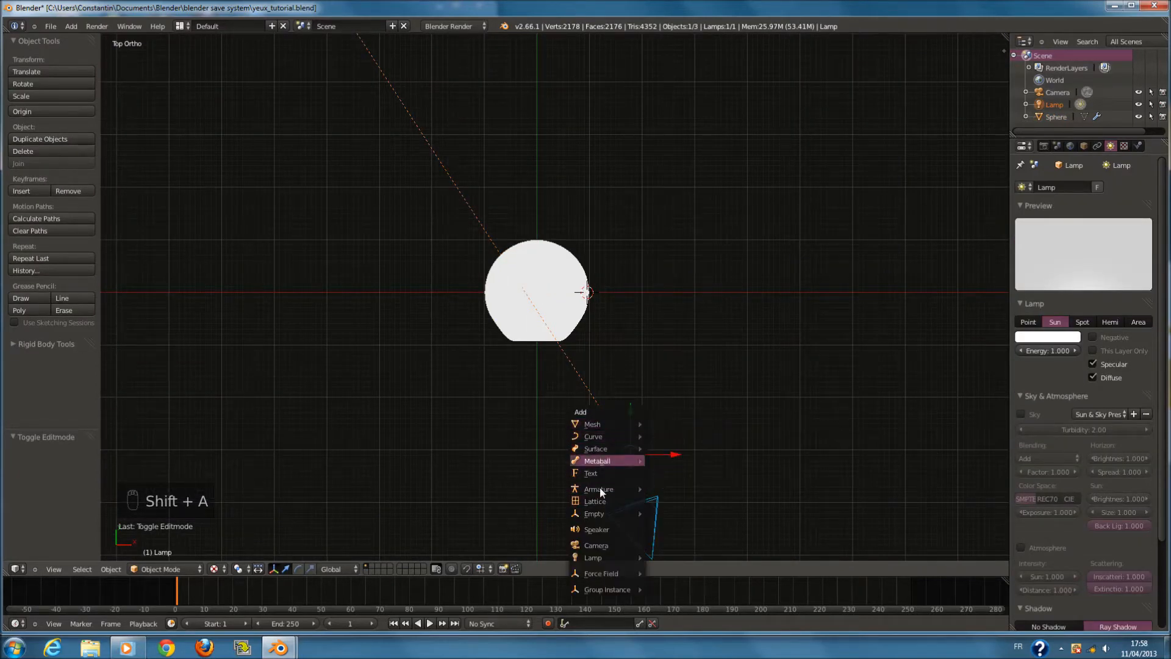
{"action": "mouse_move", "coordinate": [612, 555]}
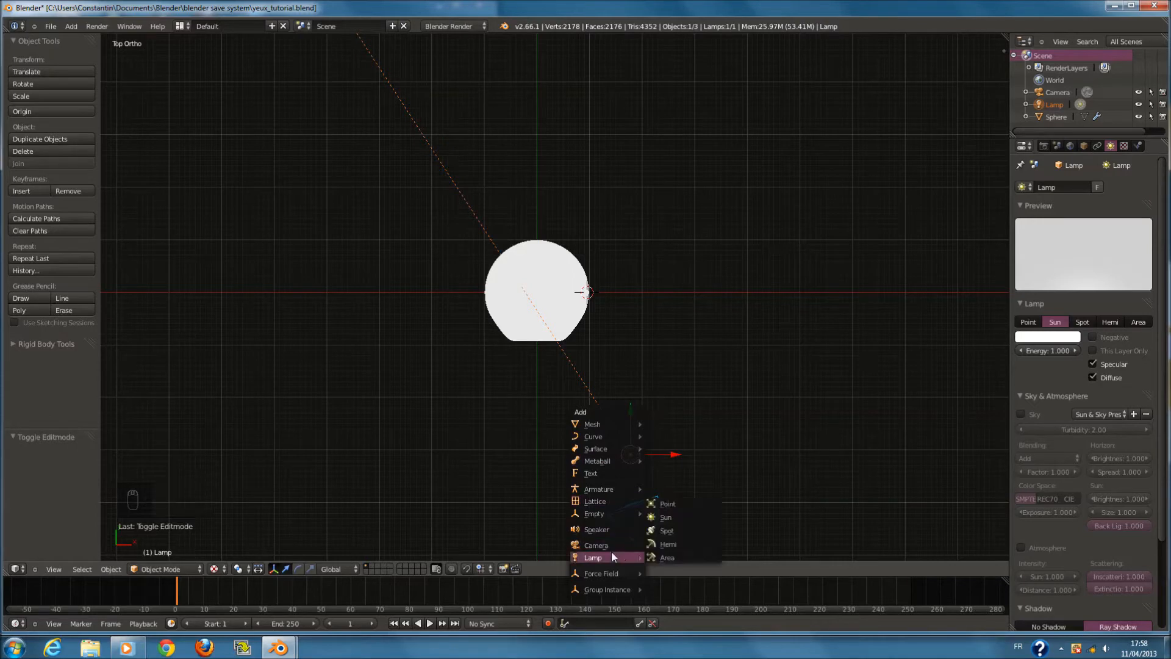
{"action": "left_click", "coordinate": [671, 529]}
{"action": "key", "text": "s"}
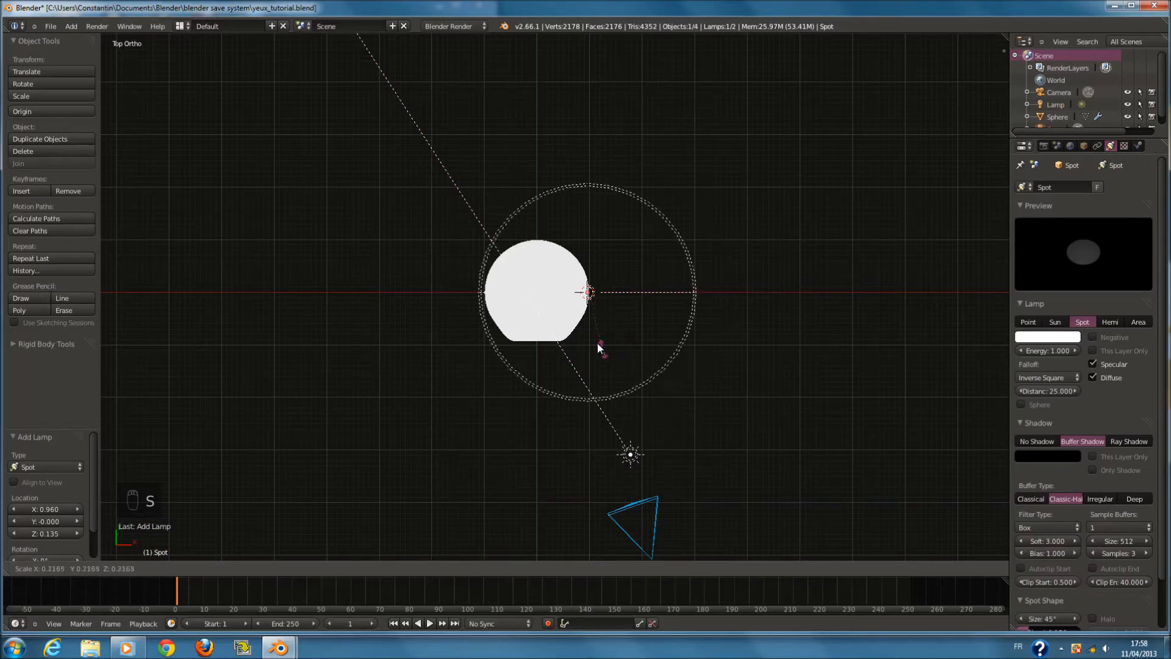
{"action": "left_click", "coordinate": [587, 327]}
Rotate the spot lamp about X, then move and turn it in top view to aim at the eyeball
{"action": "key", "text": "r"}
{"action": "key", "text": "x"}
{"action": "left_click", "coordinate": [659, 373]}
{"action": "key", "text": "g"}
{"action": "left_click", "coordinate": [559, 591]}
{"action": "key", "text": "r"}
{"action": "left_click", "coordinate": [625, 392]}
{"action": "key", "text": "g"}
{"action": "left_click", "coordinate": [576, 372]}
Raise the spot lamp above the iris side of the eyeball in camera view and scale it by about 1.07
{"action": "key", "text": "KP_0"}
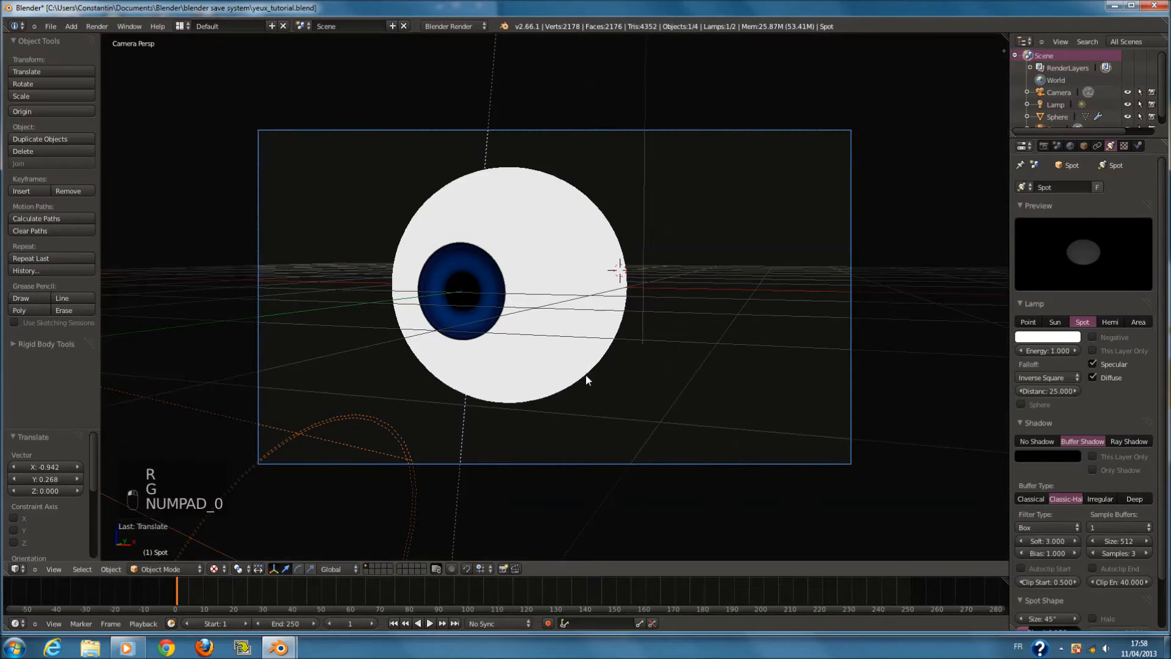
{"action": "scroll", "coordinate": [585, 380], "scroll_direction": "down", "scroll_amount": 3}
{"action": "key", "text": "g"}
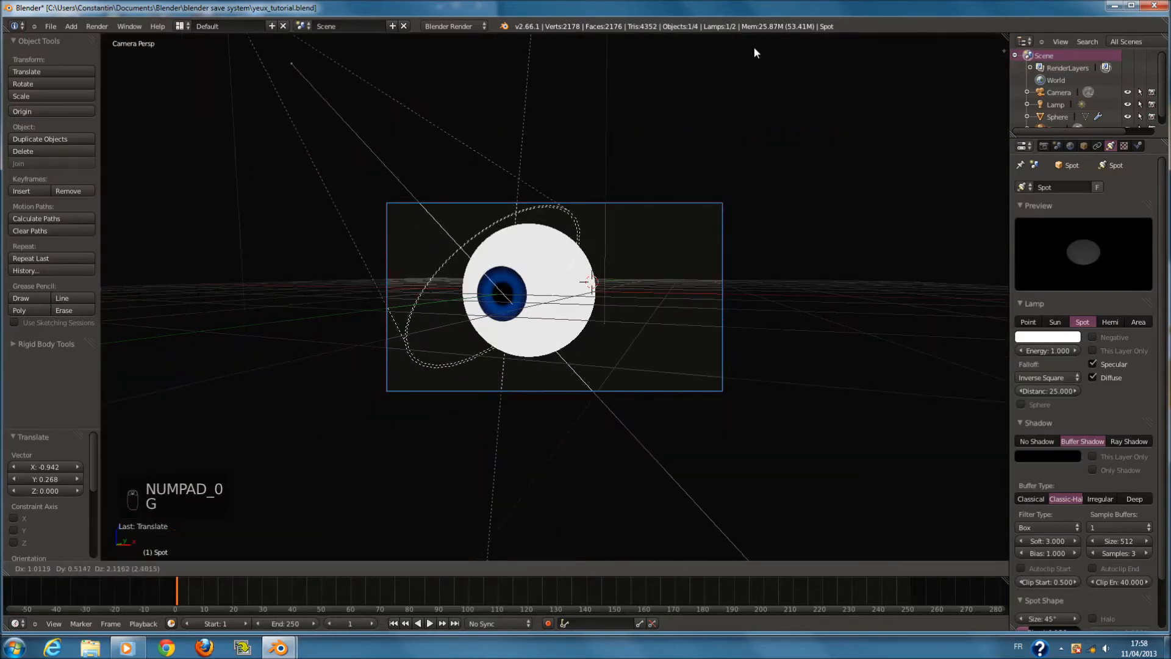
{"action": "left_click", "coordinate": [750, 50]}
{"action": "scroll", "coordinate": [635, 199], "scroll_direction": "up", "scroll_amount": 2}
{"action": "key", "text": "s"}
{"action": "left_click", "coordinate": [665, 232]}
{"action": "scroll", "coordinate": [654, 249], "scroll_direction": "up", "scroll_amount": 2}
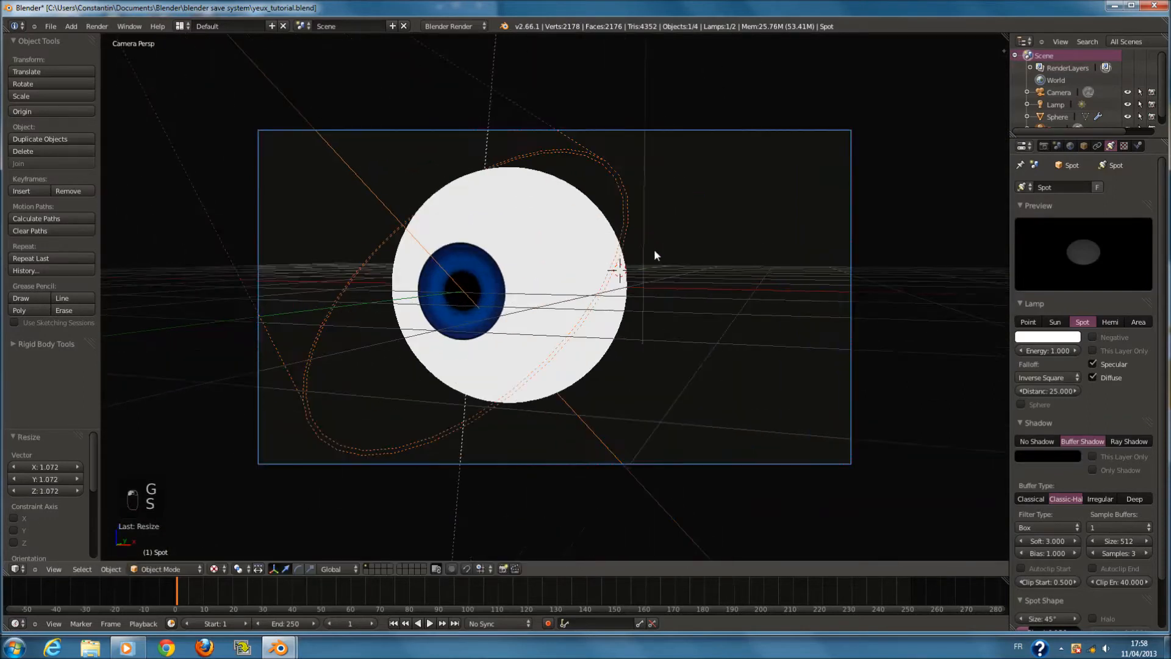
Render the spot-lit eyeball and bring up the world settings
{"action": "key", "text": "F12"}
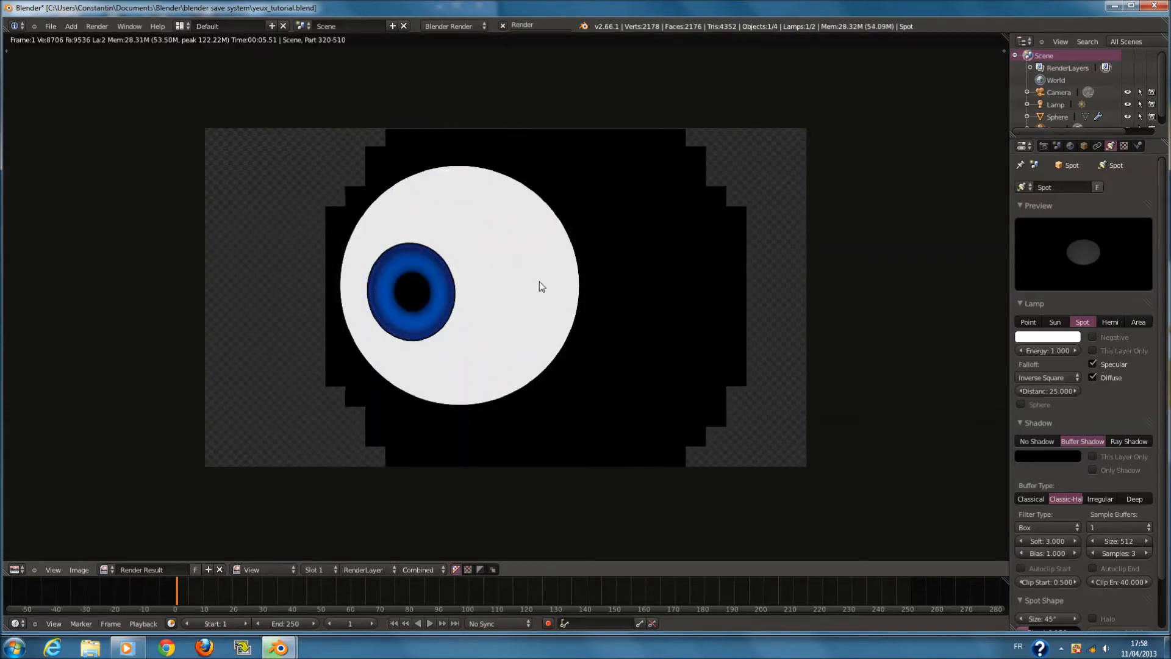
{"action": "left_click", "coordinate": [1044, 146]}
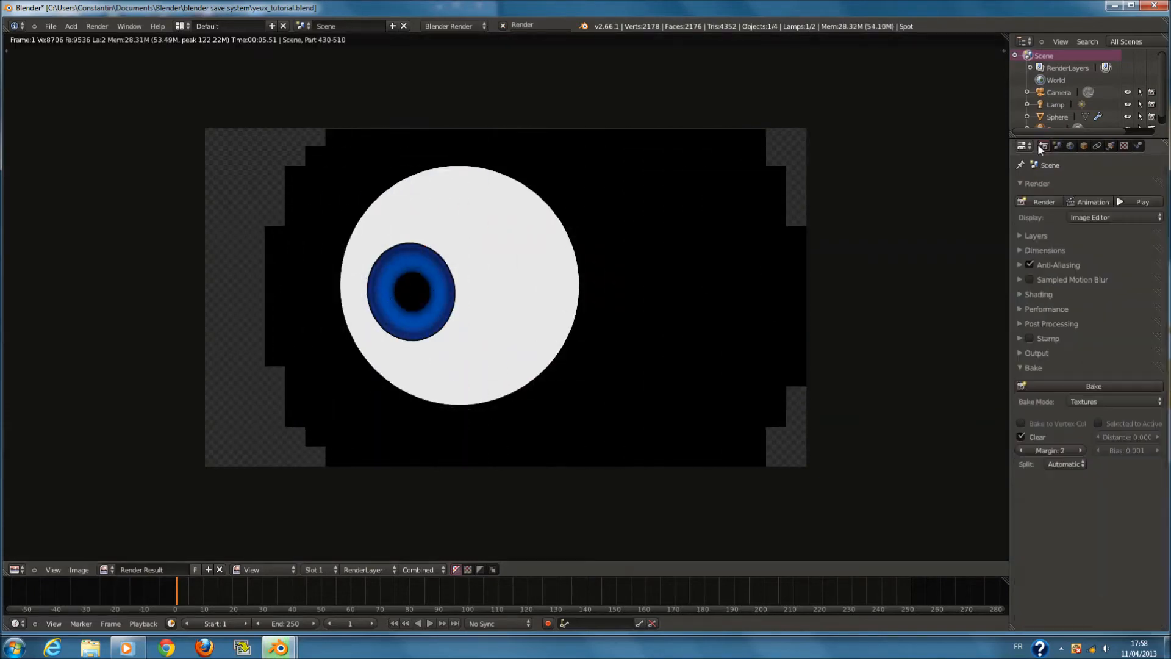
{"action": "left_click", "coordinate": [1070, 145]}
{"action": "key", "text": "F12"}
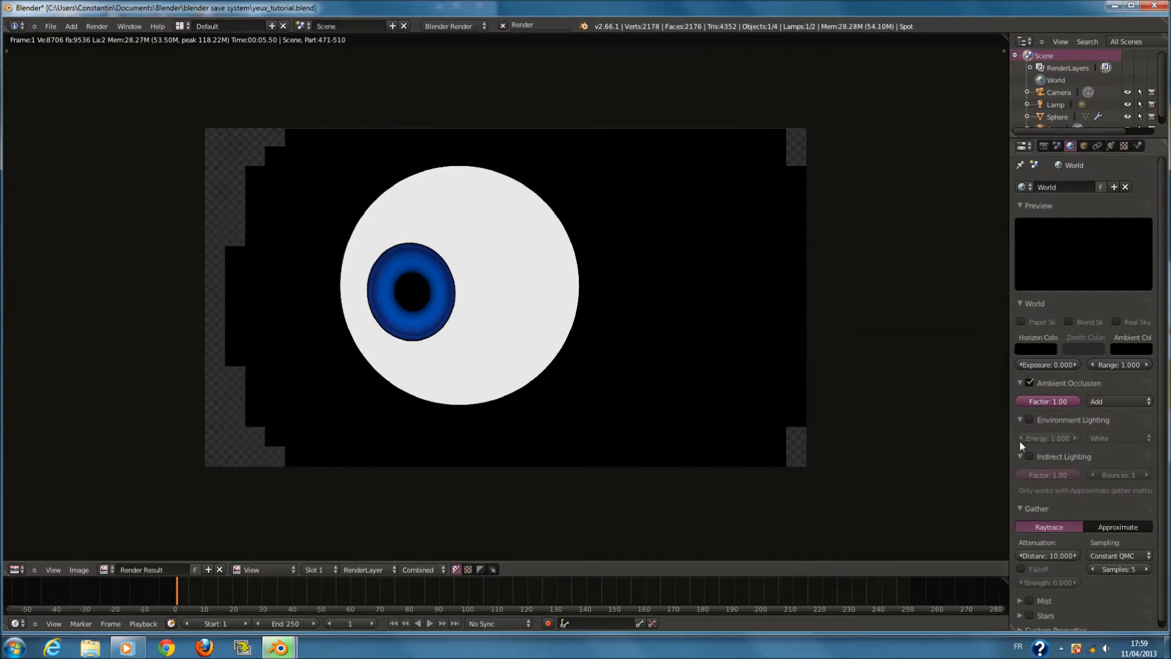
Try environment lighting in the world, leaving indirect lighting off, and render the eyeball
{"action": "left_click", "coordinate": [1030, 455]}
{"action": "left_click", "coordinate": [1029, 420]}
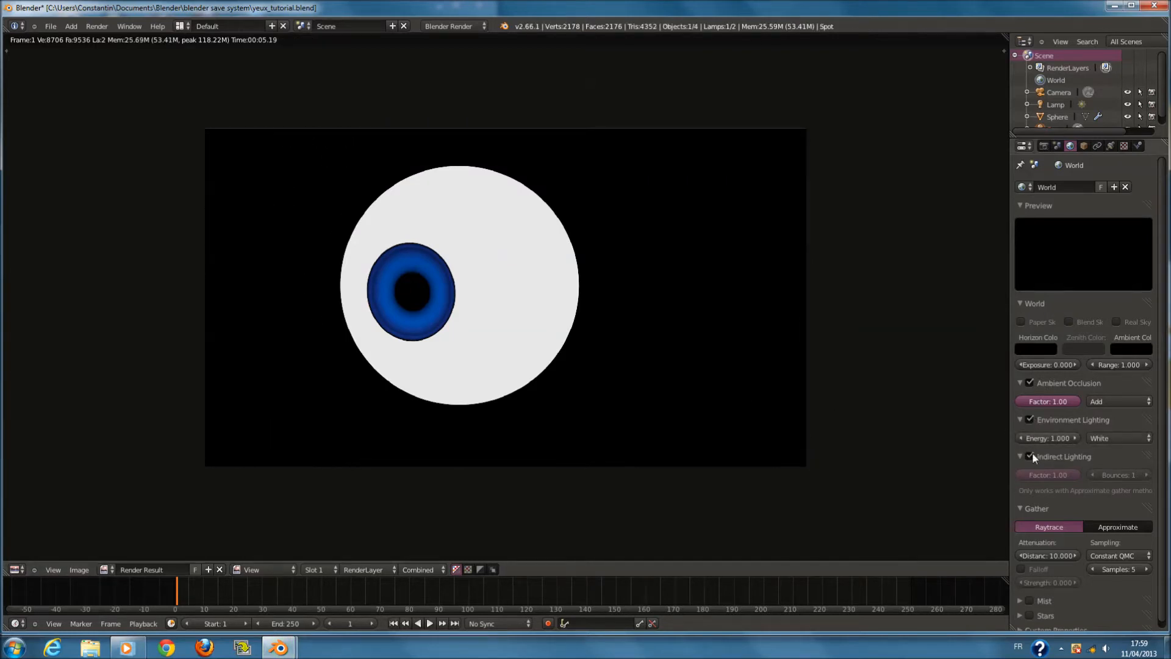
{"action": "left_click", "coordinate": [1031, 456]}
{"action": "key", "text": "F12"}
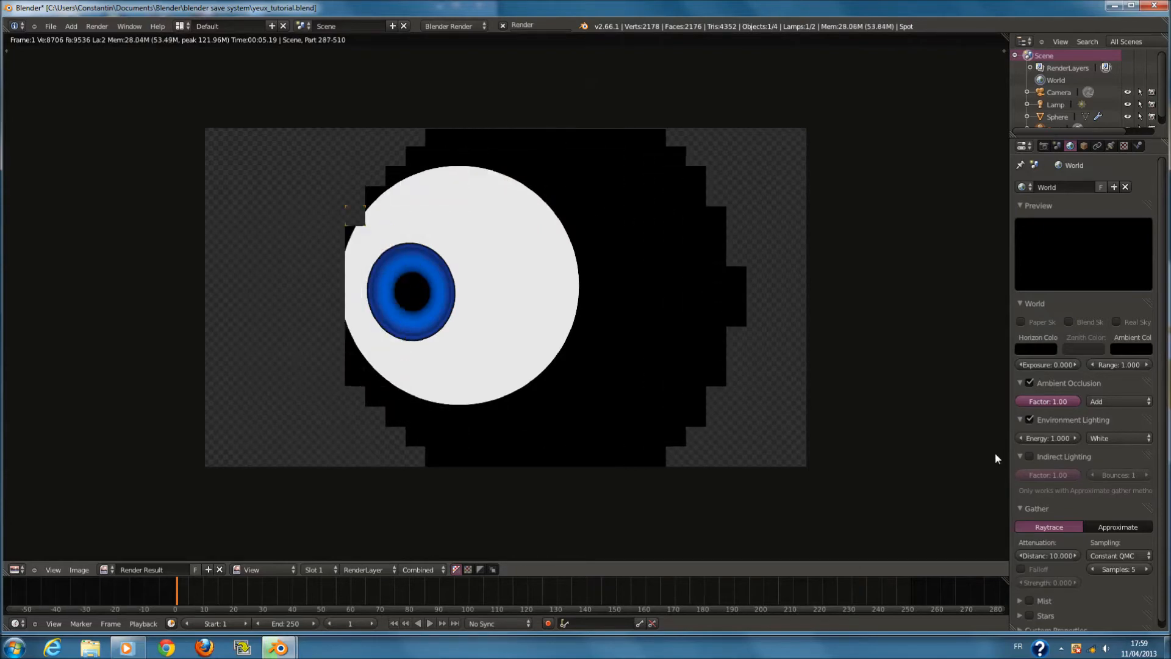
Enable indirect lighting and disable environment lighting in the world, and leave the render view
{"action": "left_click", "coordinate": [1030, 456]}
{"action": "left_click", "coordinate": [1029, 420]}
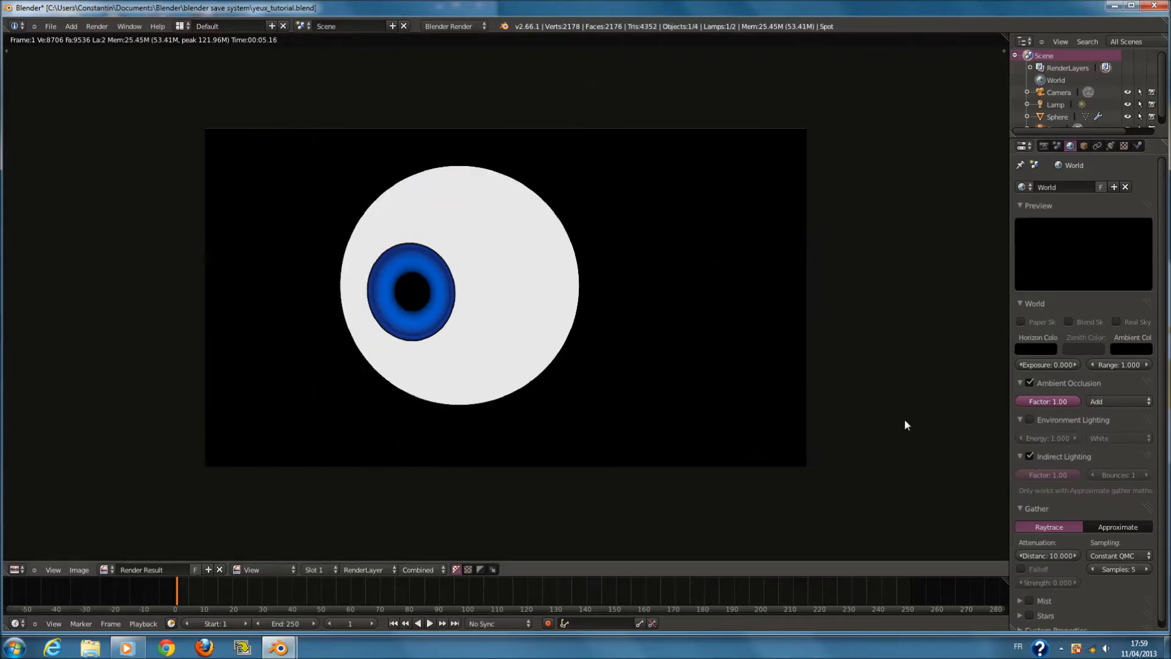
{"action": "key", "text": "F11"}
Set the sun lamp's energy to 0.2 and render the eyeball
{"action": "middle_click_drag", "start_coordinate": [738, 372], "coordinate": [744, 376]}
{"action": "scroll", "coordinate": [744, 375], "scroll_direction": "down", "scroll_amount": 4}
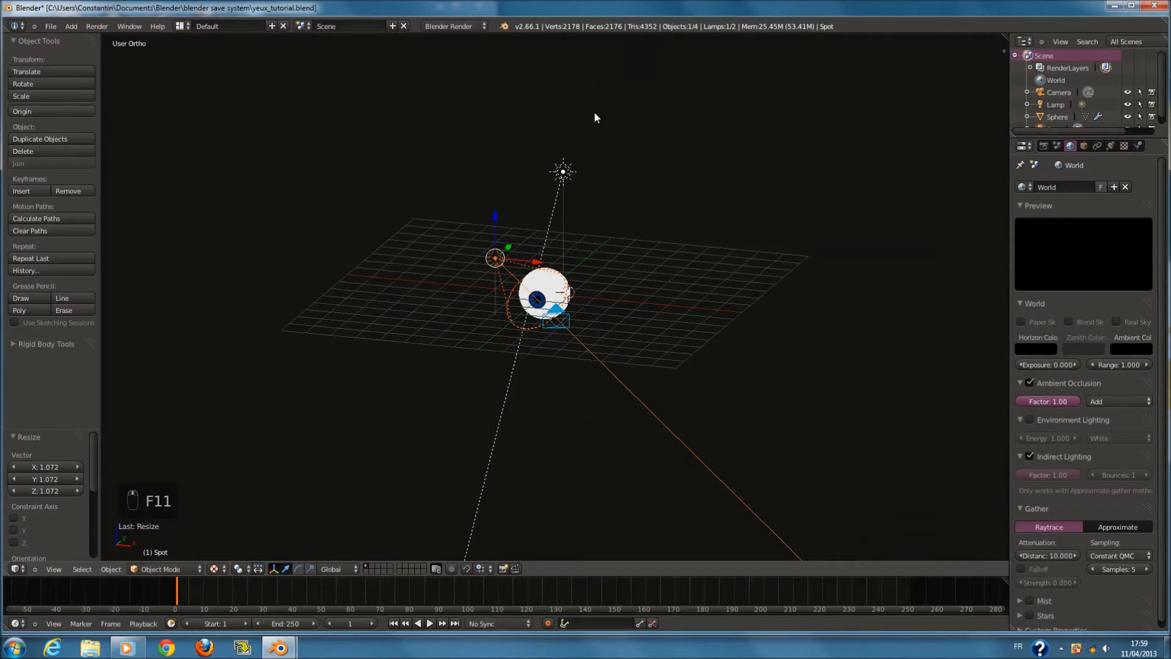
{"action": "right_click", "coordinate": [564, 173]}
{"action": "left_click", "coordinate": [1111, 145]}
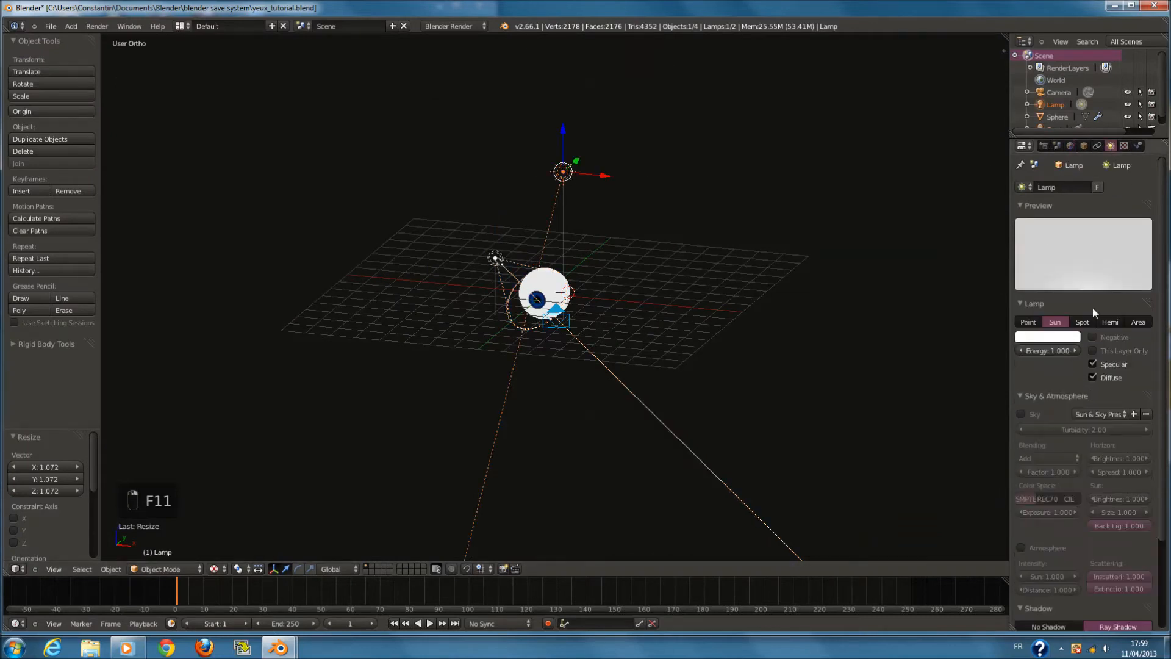
{"action": "left_click_drag", "start_coordinate": [1029, 349], "coordinate": [1022, 346]}
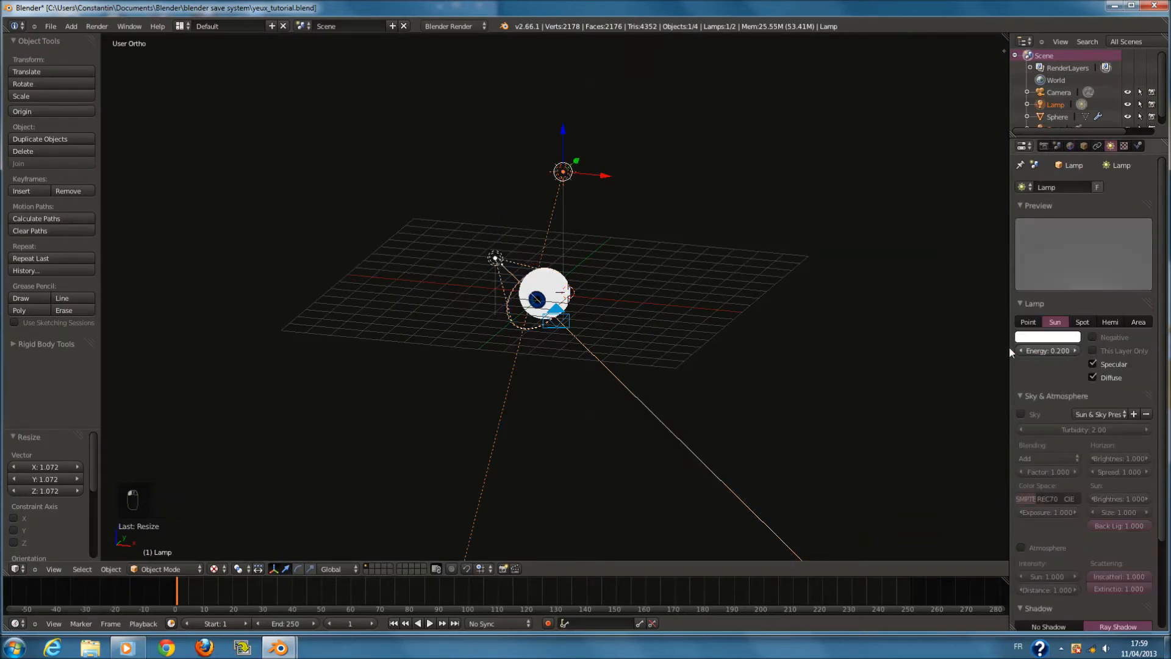
{"action": "key", "text": "F12"}
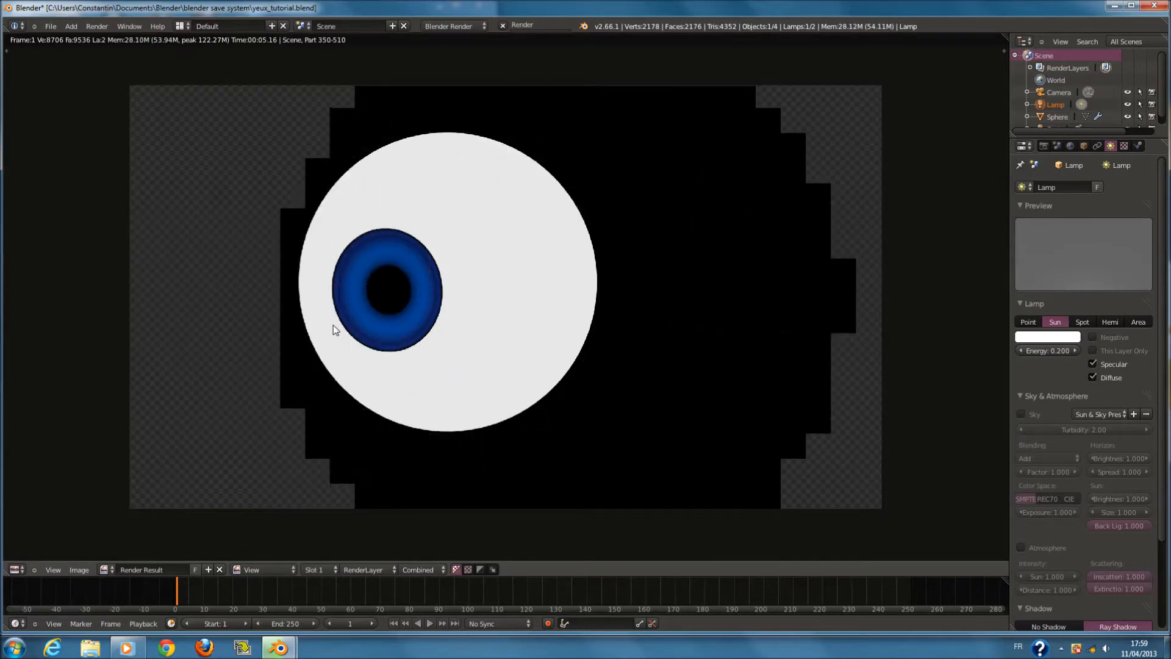
{"action": "scroll", "coordinate": [333, 325], "scroll_direction": "down", "scroll_amount": 1}
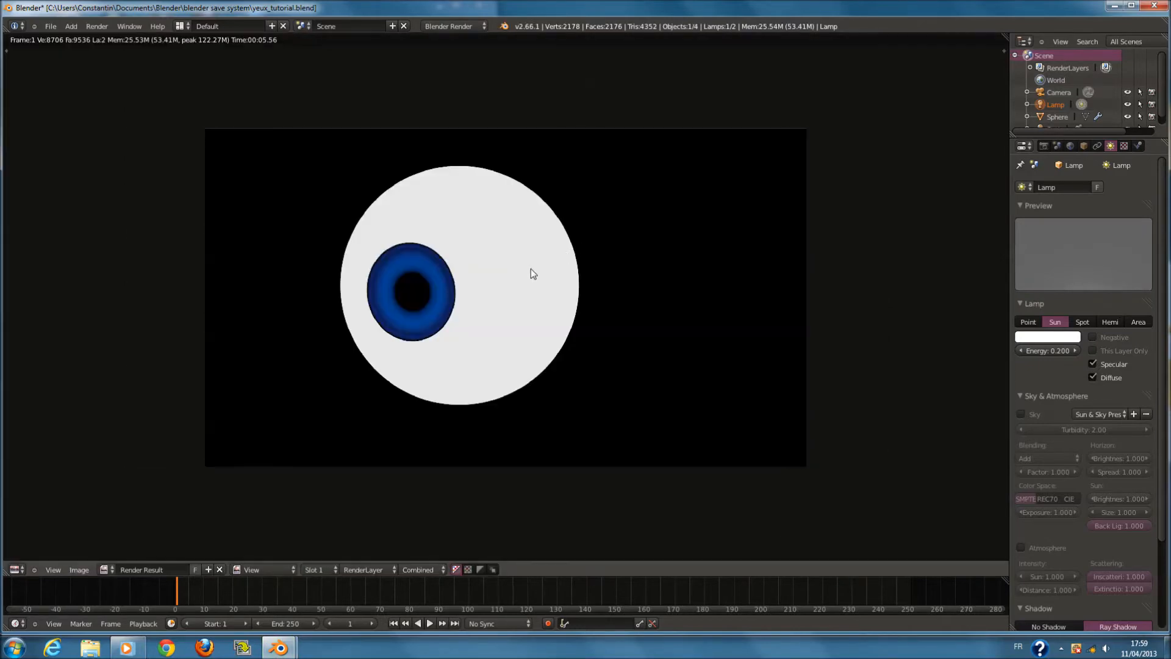
{"action": "key", "text": "F11"}
Turn off Shadeless on the sphere's blanc material and render the eyeball
{"action": "right_click", "coordinate": [496, 259]}
{"action": "scroll", "coordinate": [793, 274], "scroll_direction": "up", "scroll_amount": 2}
{"action": "right_click", "coordinate": [544, 277]}
{"action": "scroll", "coordinate": [732, 244], "scroll_direction": "up", "scroll_amount": 3}
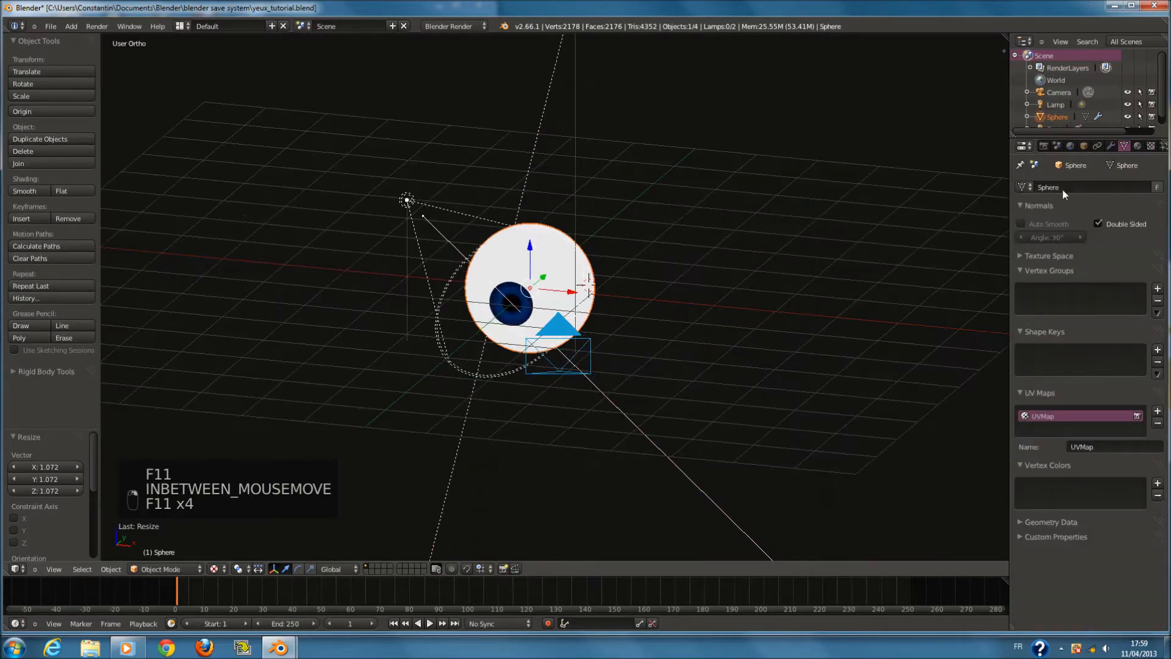
{"action": "left_click", "coordinate": [1139, 145]}
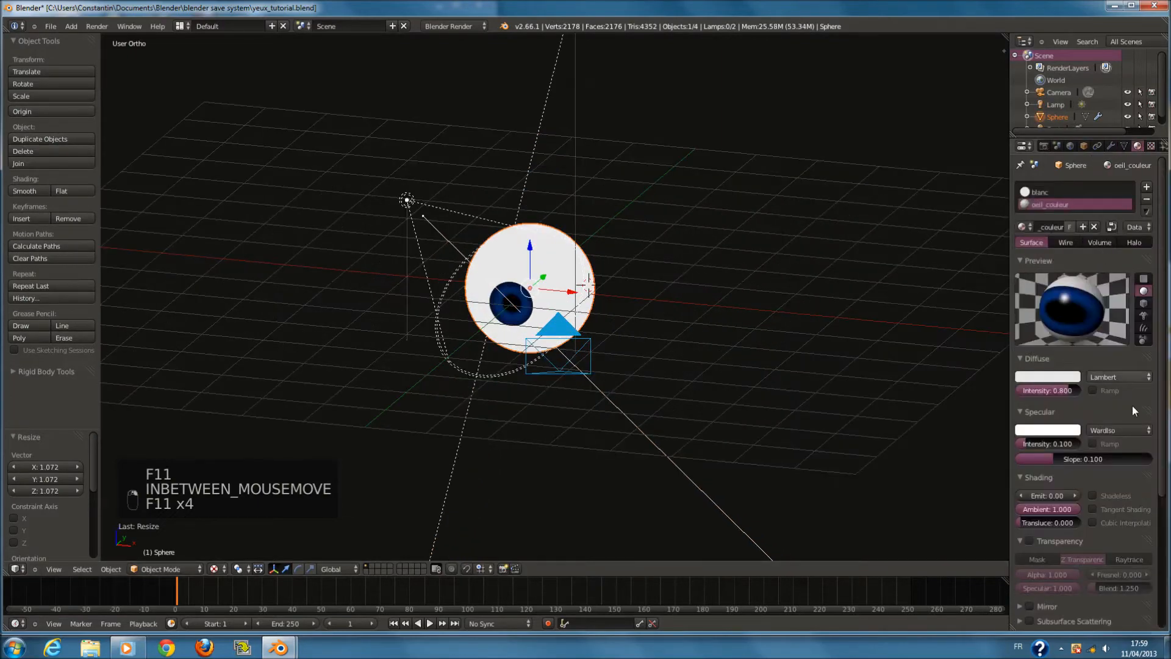
{"action": "left_click", "coordinate": [1053, 193]}
{"action": "left_click", "coordinate": [1093, 495]}
{"action": "scroll", "coordinate": [666, 342], "scroll_direction": "up", "scroll_amount": 2}
{"action": "key", "text": "F12"}
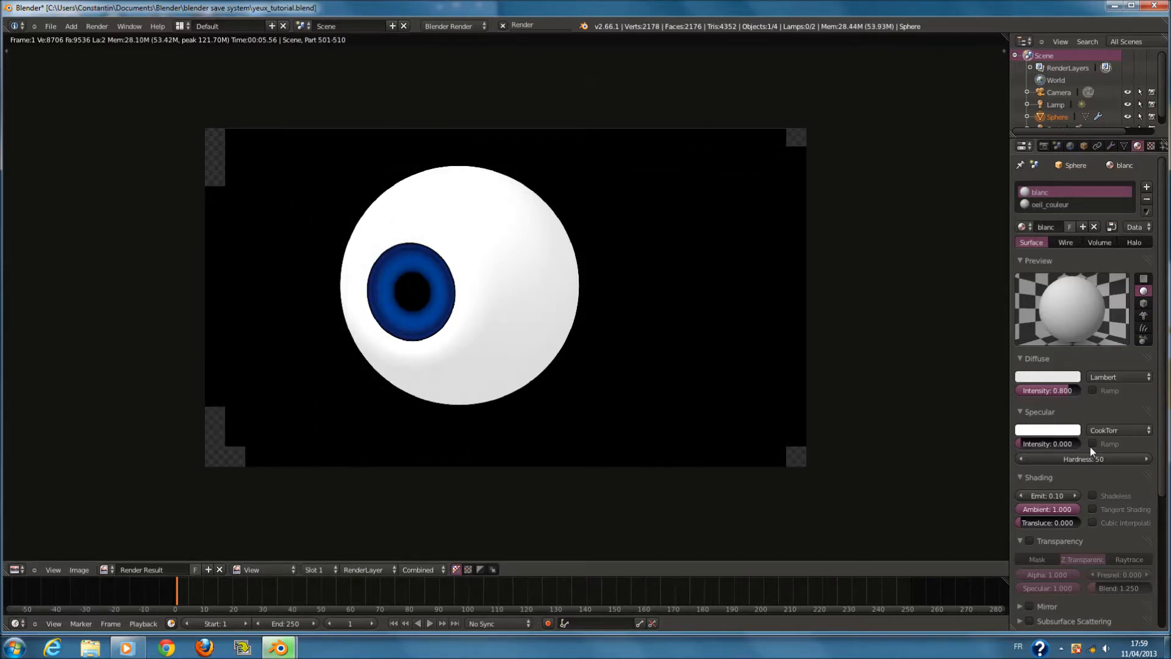
Set the blanc material's specular intensity to 0.1 with the WardIso shader and check it in a render
{"action": "left_click", "coordinate": [1033, 443]}
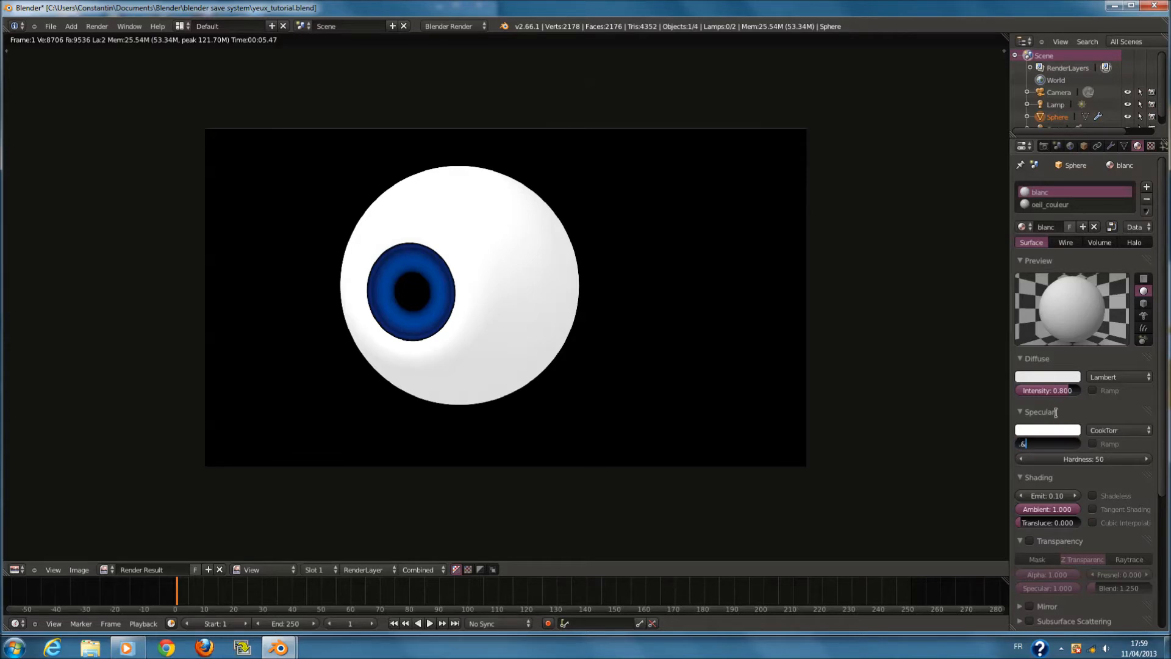
{"action": "left_click", "coordinate": [1057, 442]}
{"action": "key", "text": "Return"}
{"action": "left_click", "coordinate": [1114, 430]}
{"action": "left_click", "coordinate": [1101, 366]}
{"action": "key", "text": "F12"}
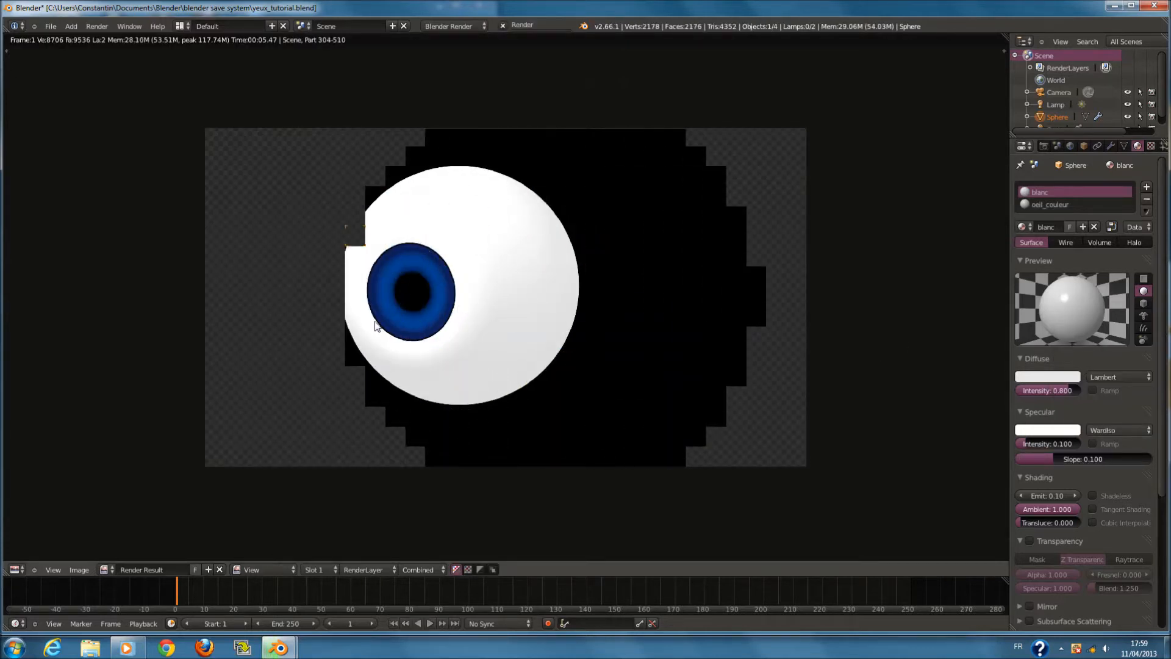
{"action": "scroll", "coordinate": [446, 349], "scroll_direction": "up", "scroll_amount": 1}
{"action": "scroll", "coordinate": [446, 349], "scroll_direction": "down", "scroll_amount": 2}
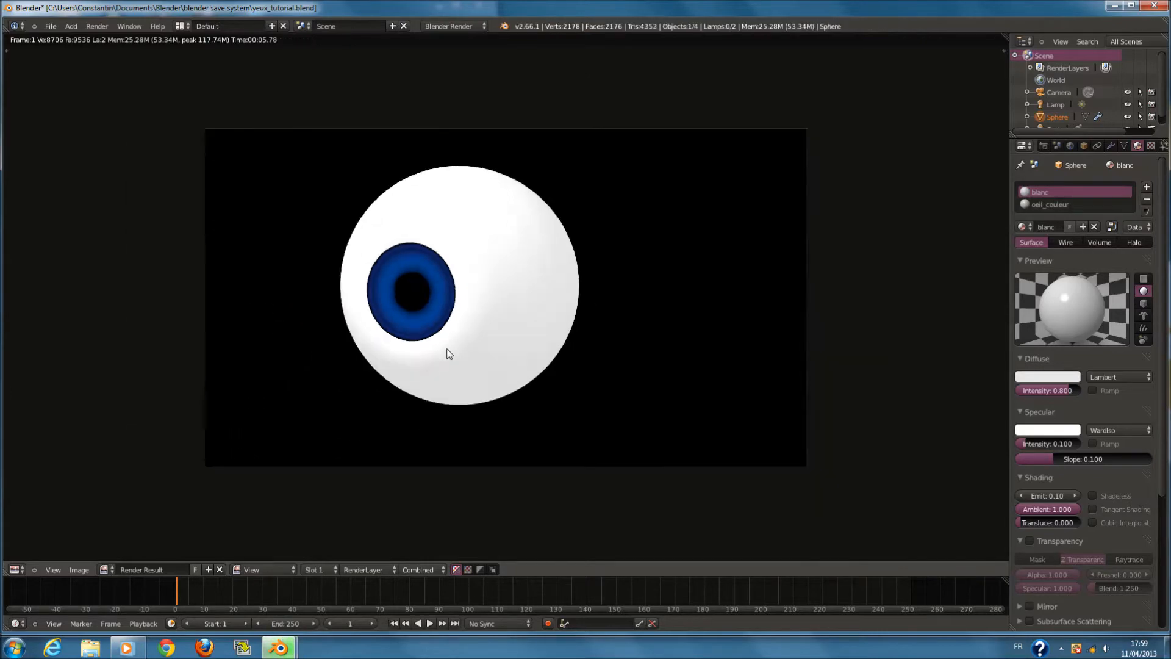
{"action": "key", "text": "F11"}
Set the spot lamp's energy to 0 and check the eyeball's lighting in a render
{"action": "scroll", "coordinate": [452, 247], "scroll_direction": "down", "scroll_amount": 2}
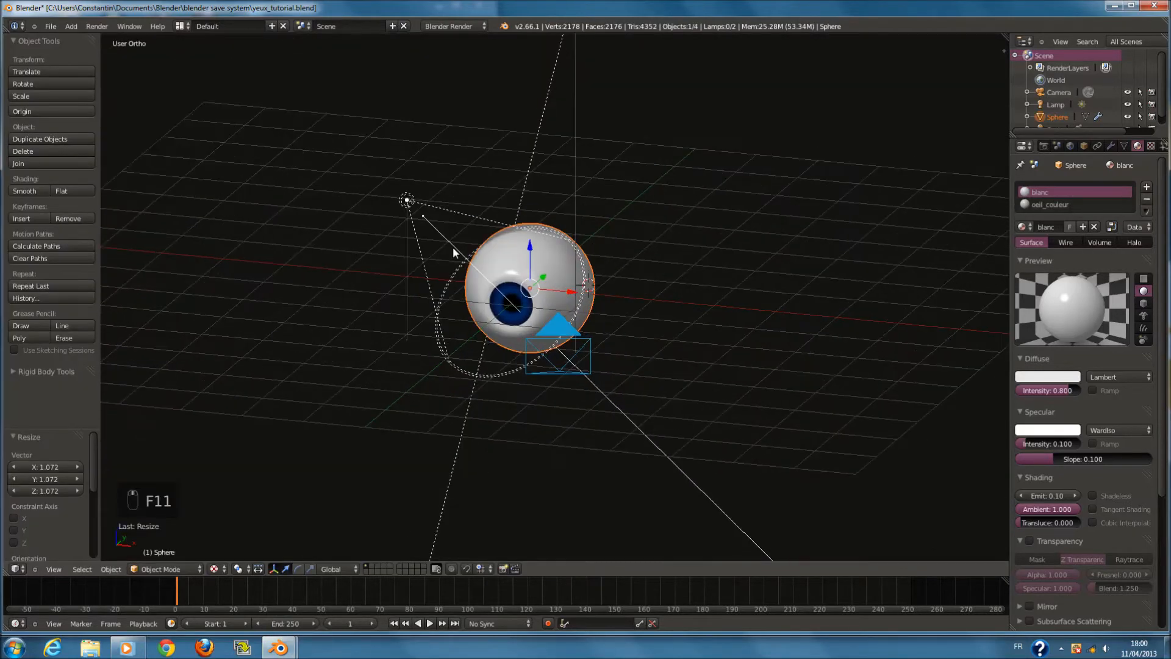
{"action": "right_click", "coordinate": [451, 244]}
{"action": "left_click_drag", "start_coordinate": [1028, 353], "coordinate": [923, 357]}
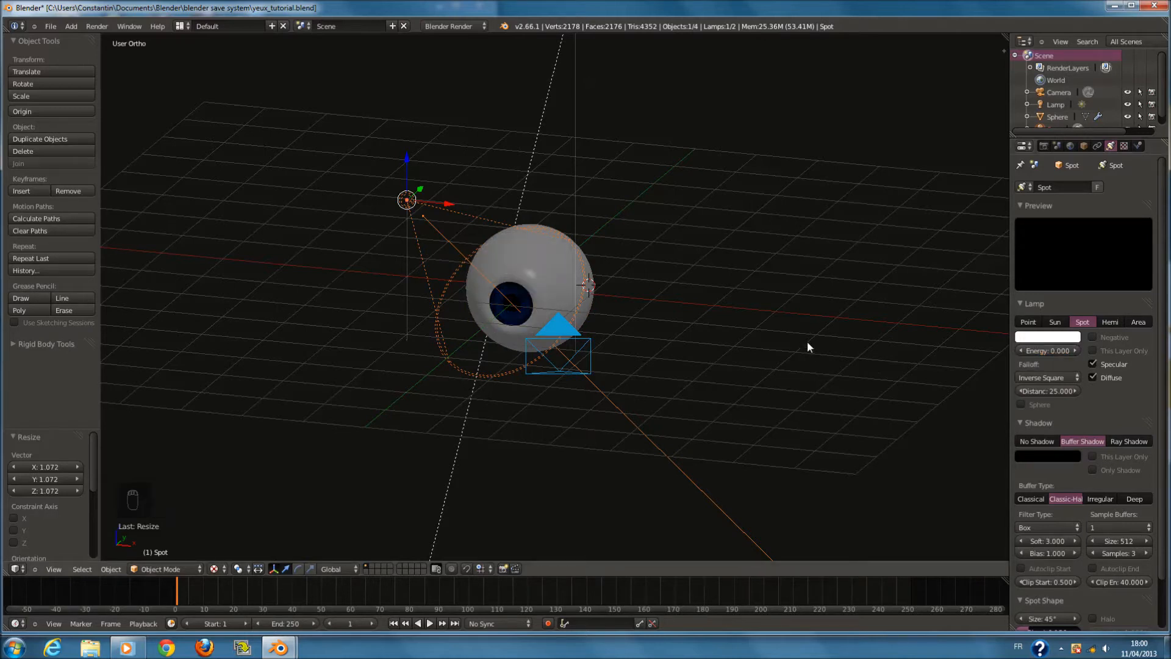
{"action": "key", "text": "F12"}
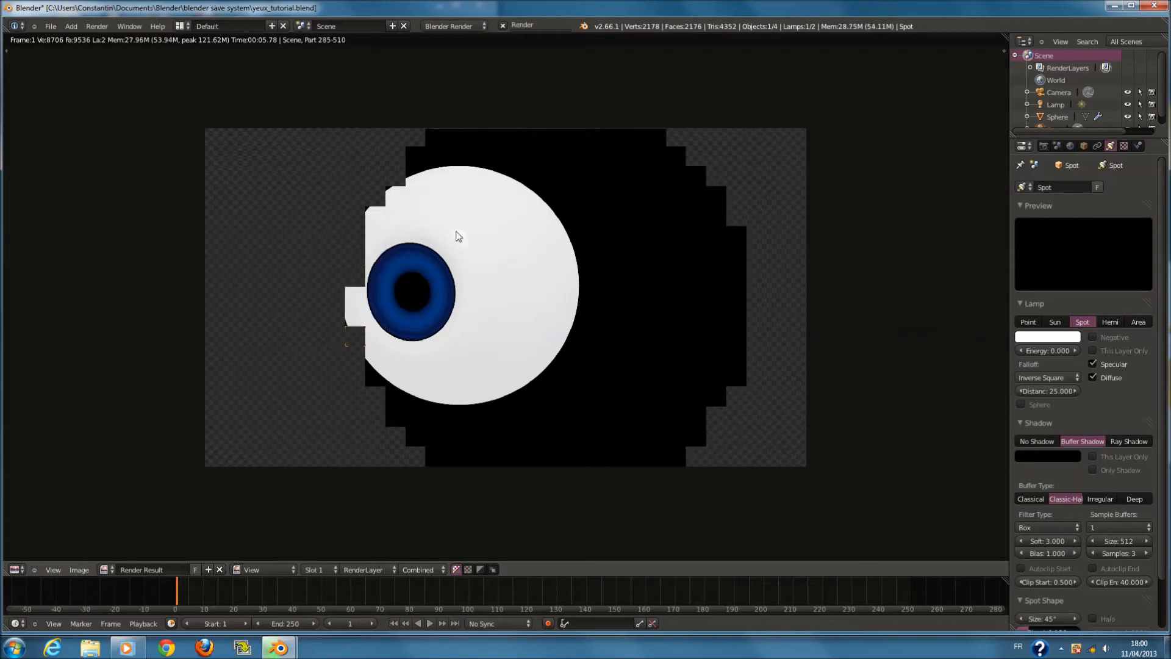
{"action": "scroll", "coordinate": [784, 324], "scroll_direction": "down", "scroll_amount": 1}
{"action": "scroll", "coordinate": [785, 329], "scroll_direction": "up", "scroll_amount": 1}
{"action": "key", "text": "F11"}
Make the sphere's oeil_couleur material Shadeless and render the eyeball
{"action": "right_click", "coordinate": [589, 280]}
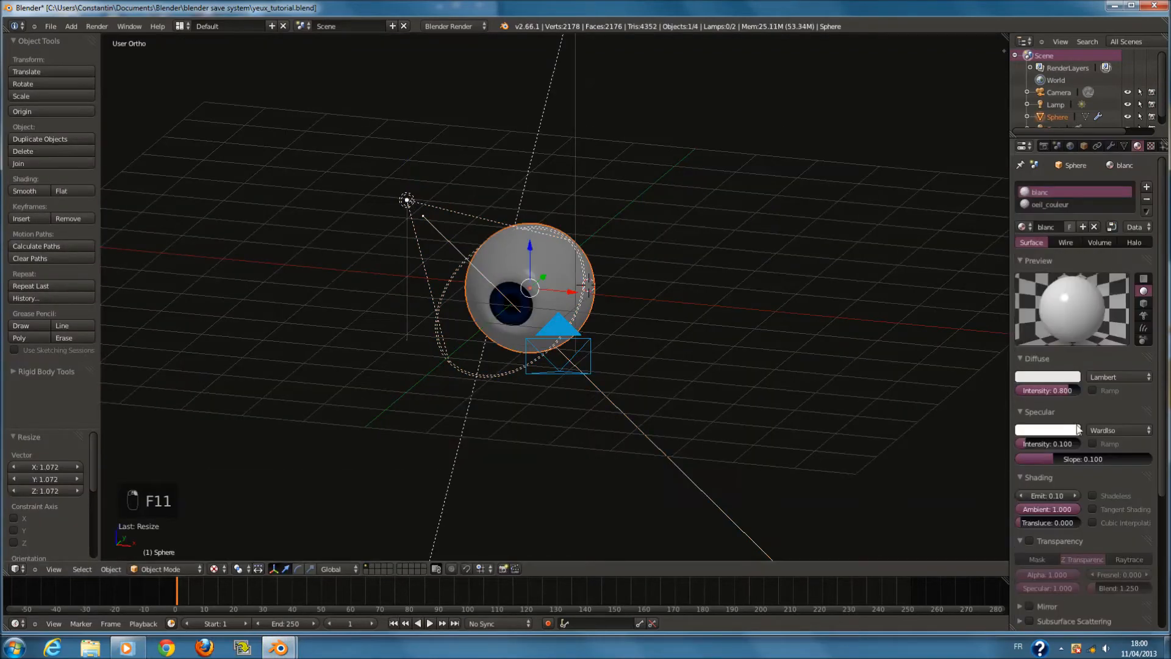
{"action": "left_click", "coordinate": [1059, 204]}
{"action": "left_click", "coordinate": [1097, 497]}
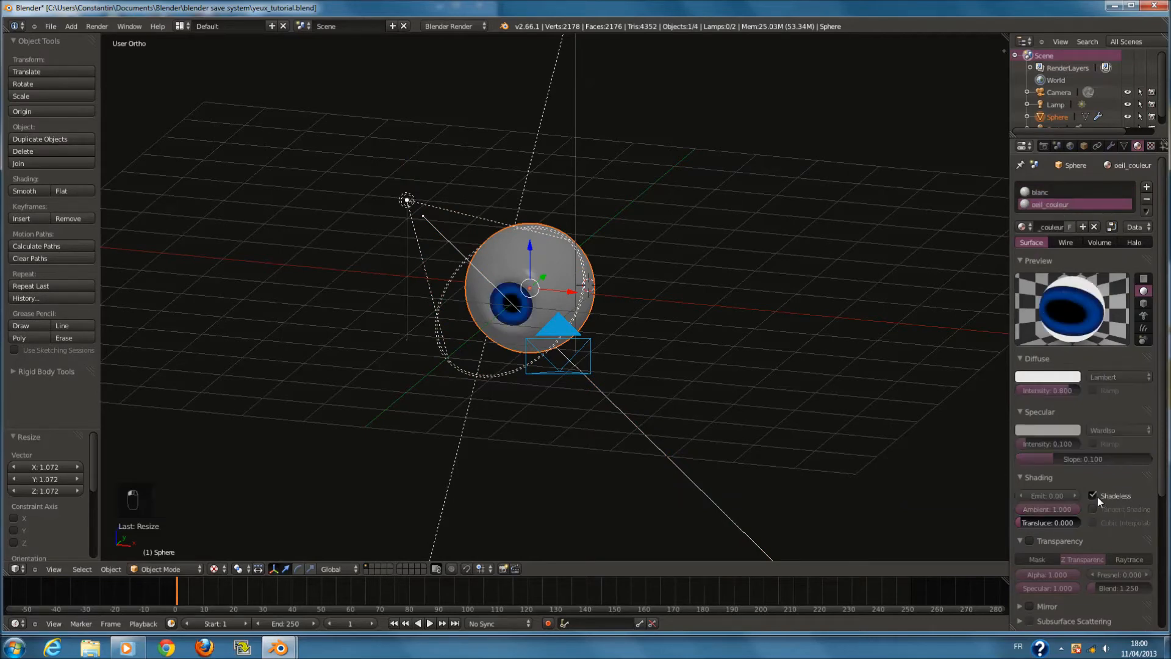
{"action": "key", "text": "F12"}
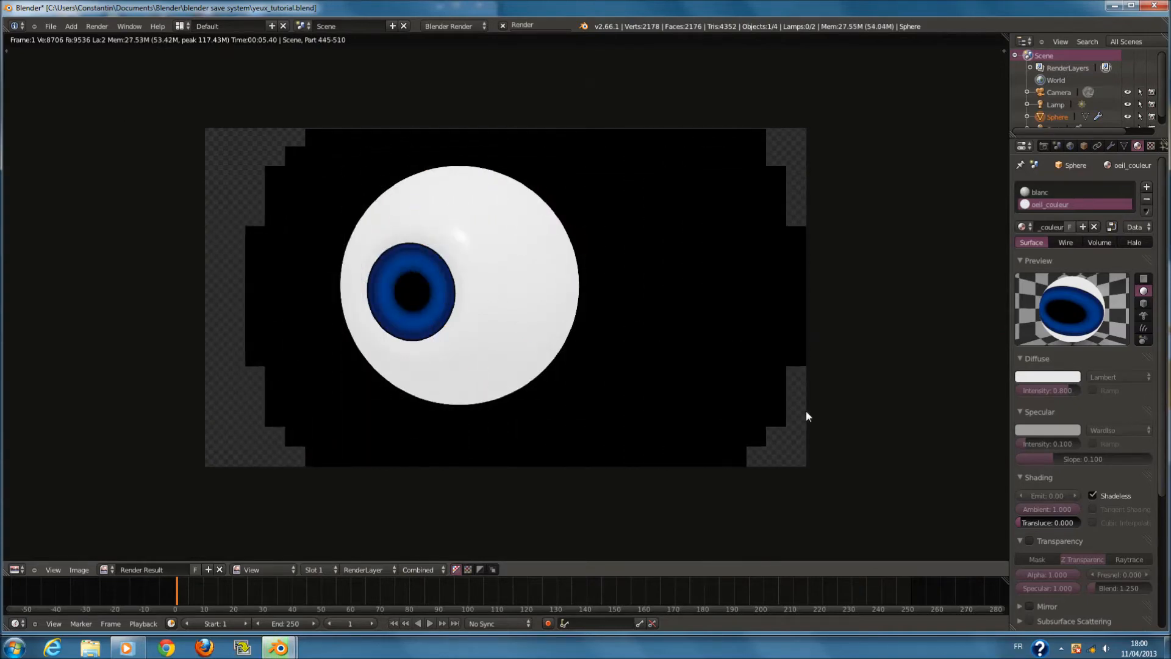
Return from the render to the front view, widen the properties editor and show the oeil_couleur material's textures
{"action": "key", "text": "F11"}
{"action": "key", "text": "KP_1"}
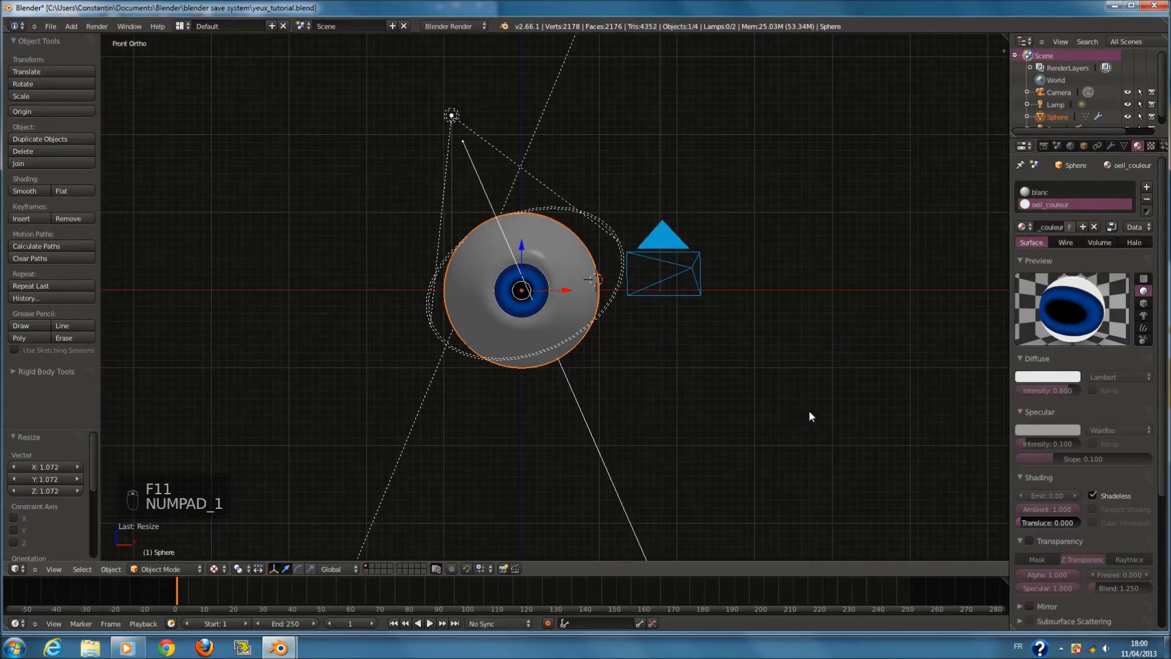
{"action": "left_click_drag", "start_coordinate": [1009, 304], "coordinate": [931, 305]}
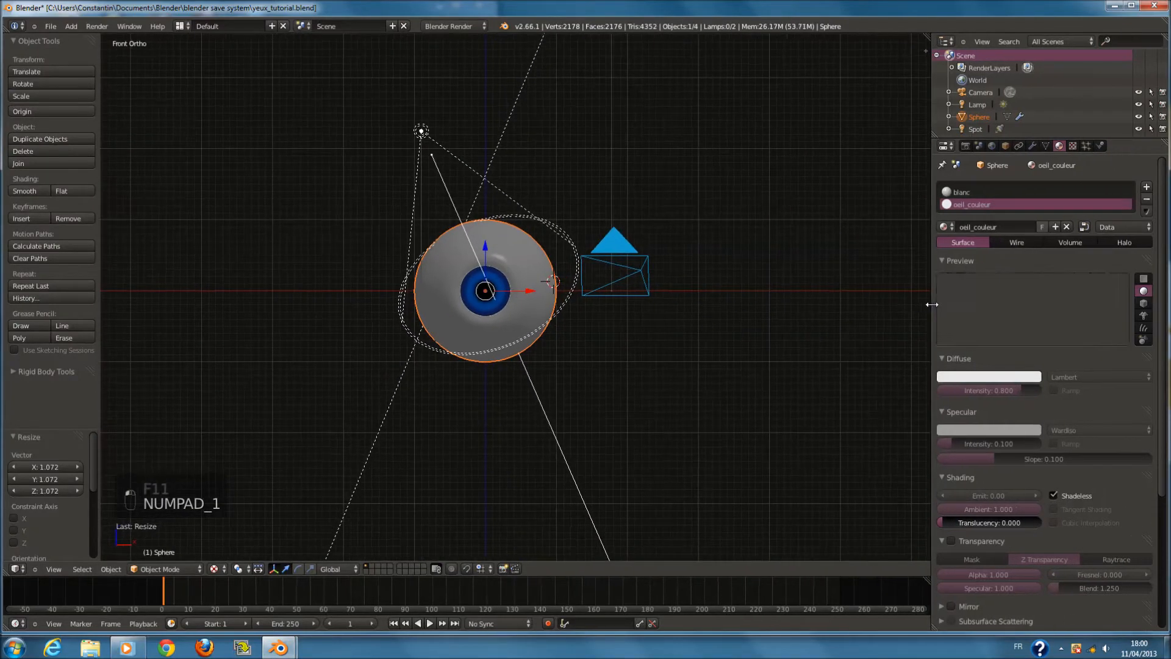
{"action": "left_click", "coordinate": [1072, 147]}
{"action": "key", "text": "a"}
{"action": "key", "text": "a"}
{"action": "key", "text": "a"}
{"action": "key", "text": "a"}
{"action": "key", "text": "a"}
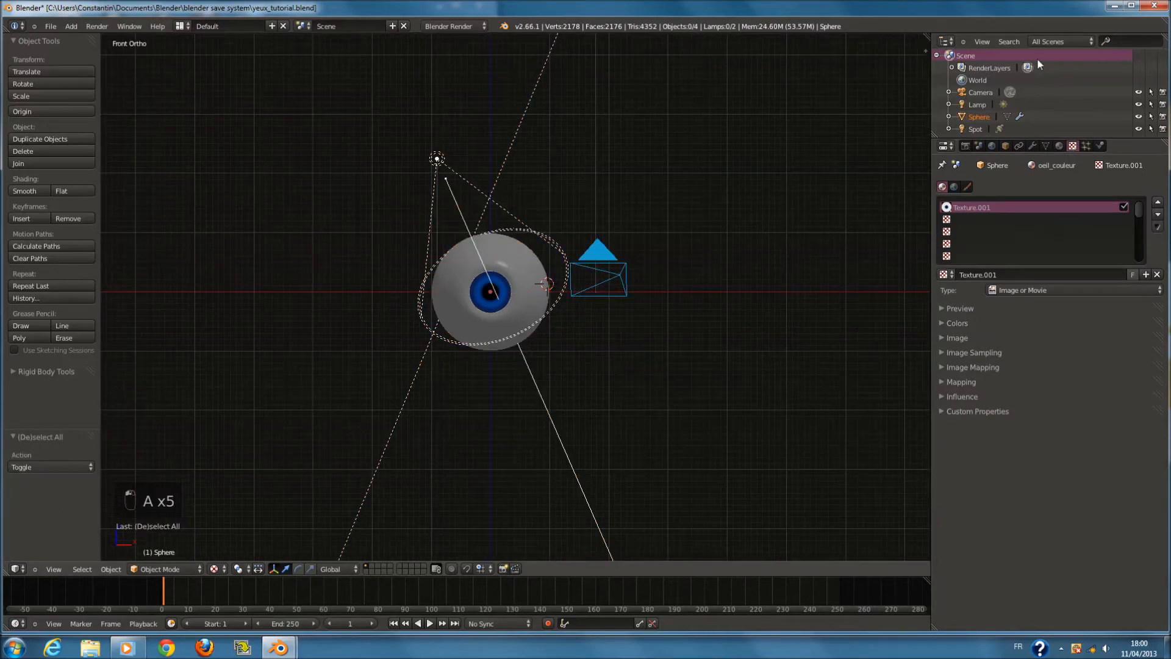
{"action": "left_click", "coordinate": [1113, 5]}
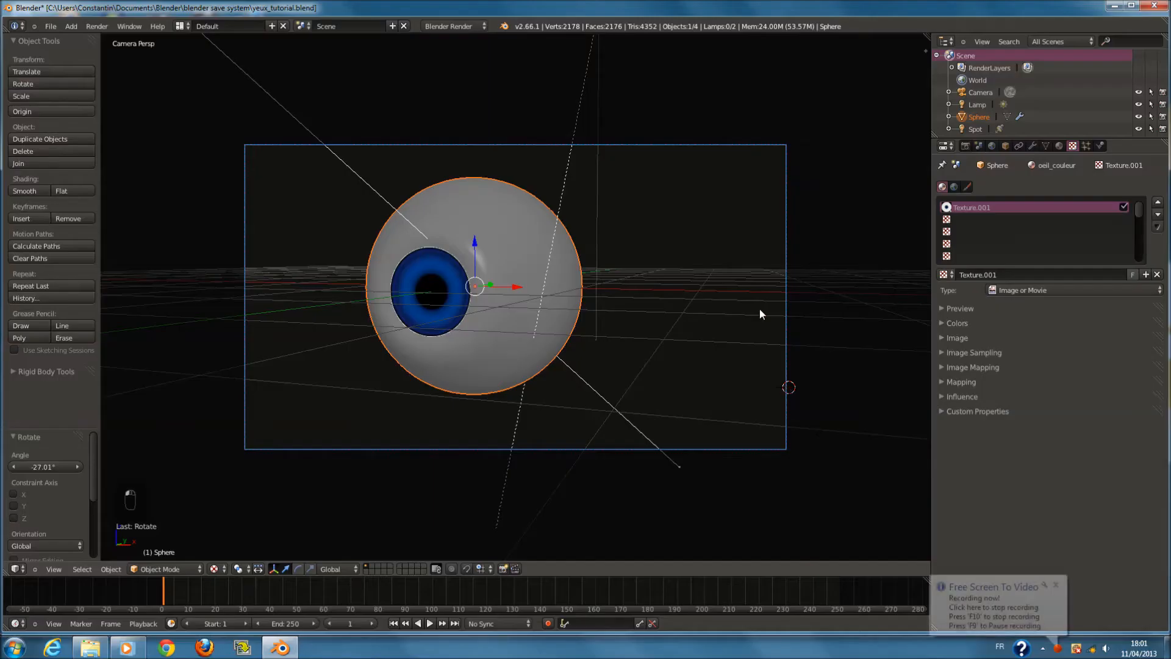
Preview the eyeball through the camera in the game engine and return to the camera view
{"action": "scroll", "coordinate": [759, 309], "scroll_direction": "down", "scroll_amount": 2}
{"action": "scroll", "coordinate": [696, 325], "scroll_direction": "up", "scroll_amount": 3}
{"action": "scroll", "coordinate": [695, 334], "scroll_direction": "down", "scroll_amount": 1}
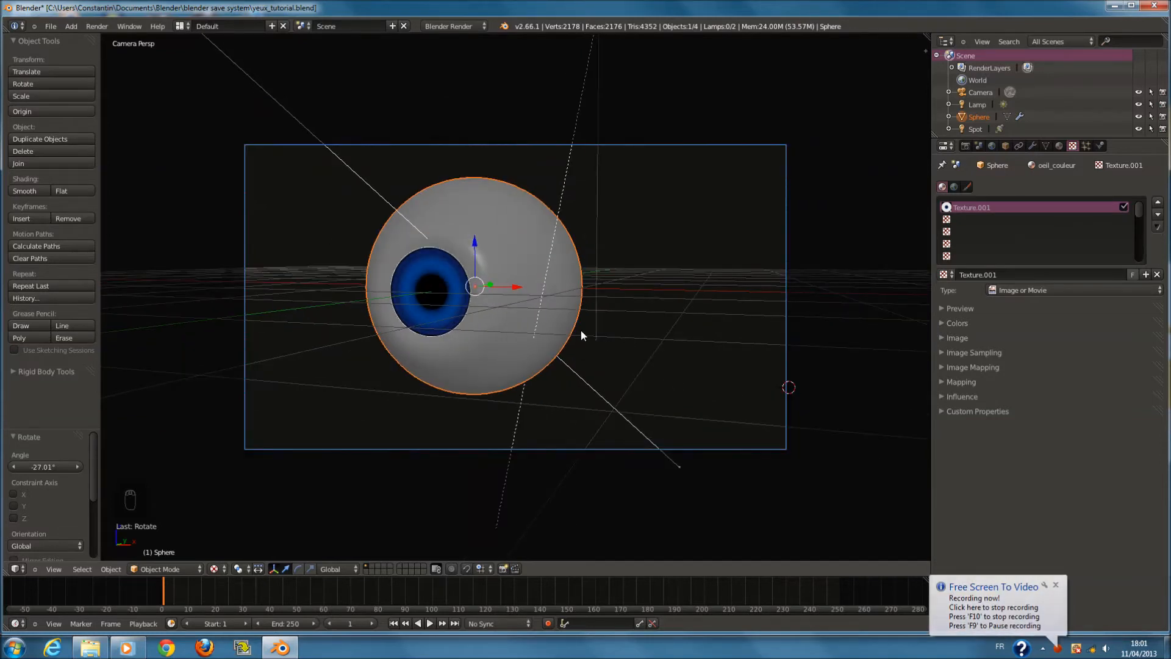
{"action": "scroll", "coordinate": [578, 330], "scroll_direction": "up", "scroll_amount": 1}
{"action": "key", "text": "p"}
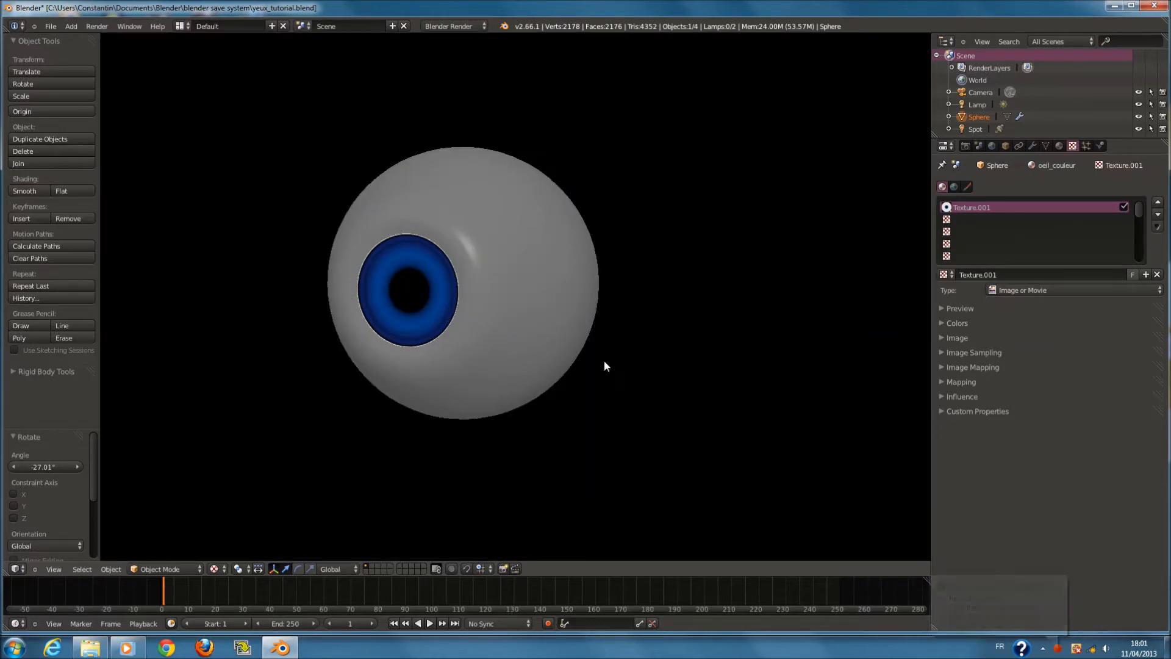
{"action": "key", "text": "Escape"}
{"action": "scroll", "coordinate": [699, 365], "scroll_direction": "down", "scroll_amount": 3}
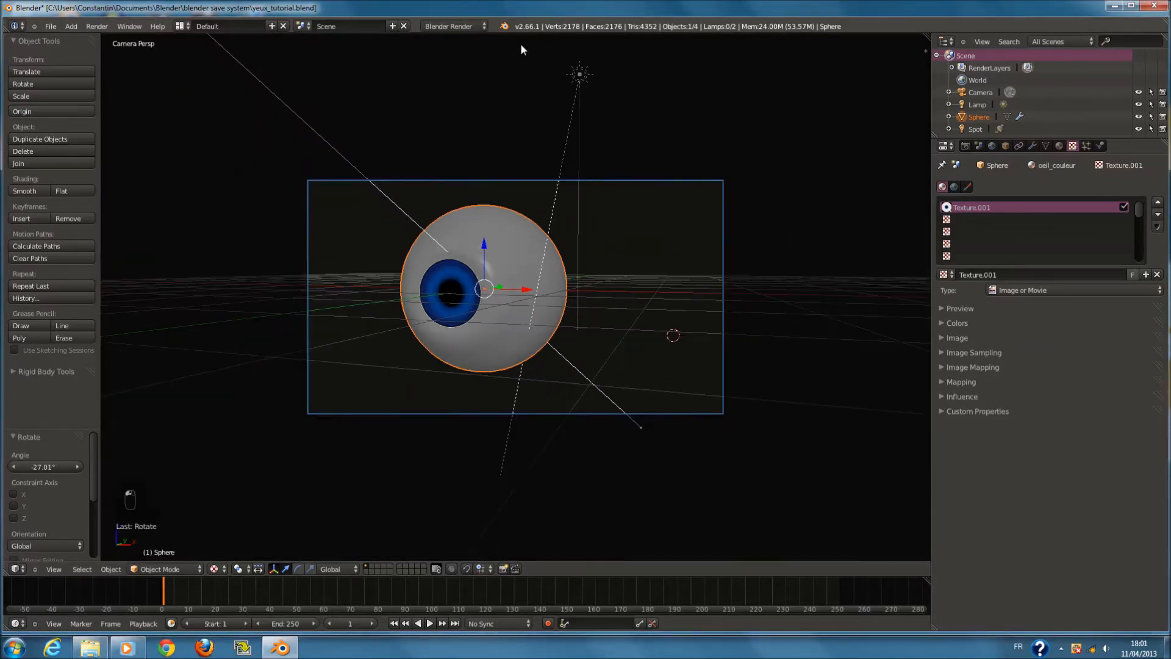
{"action": "right_click", "coordinate": [583, 86]}
{"action": "right_click", "coordinate": [571, 264]}
{"action": "scroll", "coordinate": [361, 290], "scroll_direction": "up", "scroll_amount": 3}
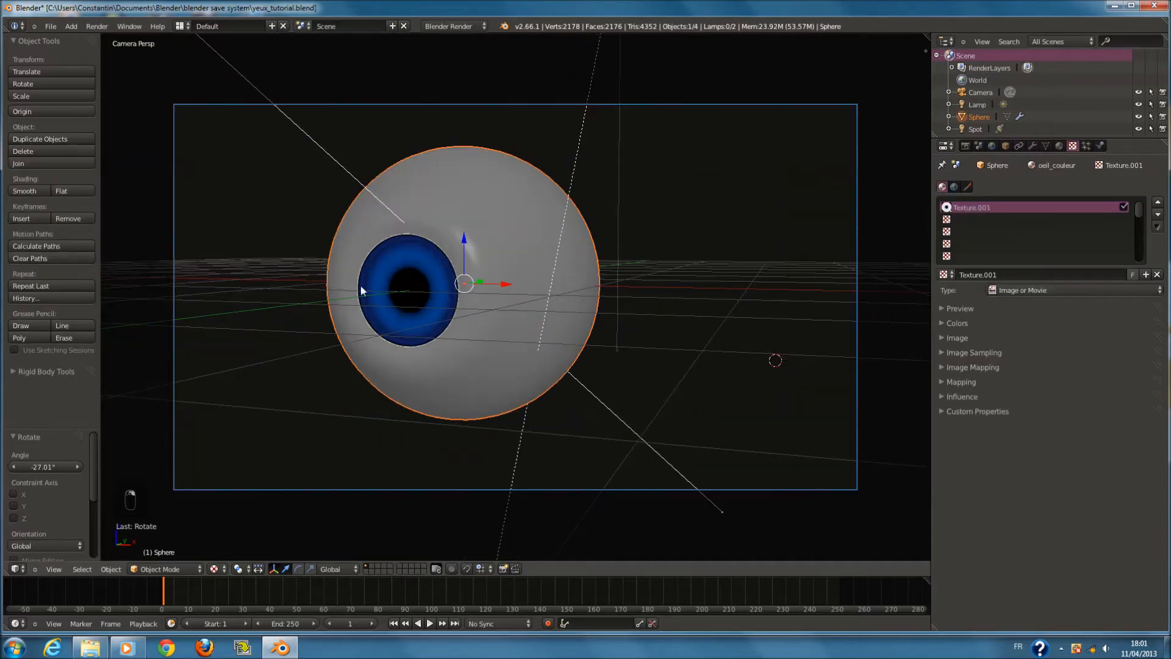
{"action": "left_click", "coordinate": [1004, 338]}
{"action": "left_click", "coordinate": [1005, 337]}
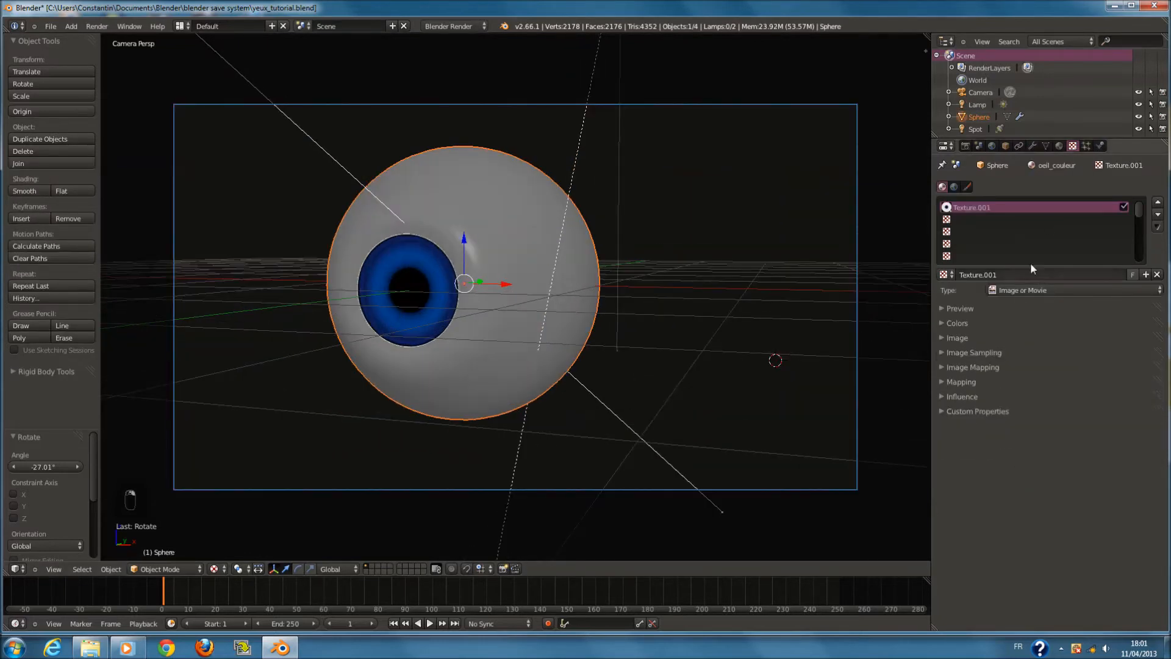
{"action": "left_click", "coordinate": [1157, 214]}
{"action": "left_click", "coordinate": [1157, 203]}
{"action": "left_click", "coordinate": [1059, 146]}
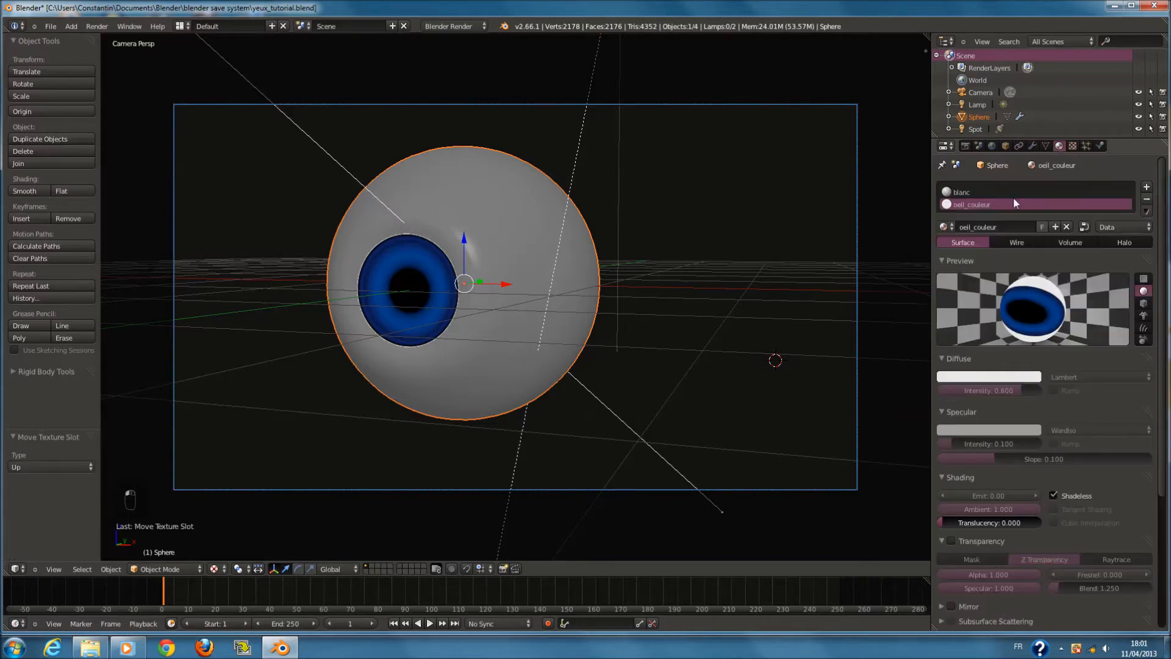
{"action": "left_click", "coordinate": [1072, 146]}
Move oeil_couleur's Texture.001 down one slot and create an Image or Movie texture in the first slot
{"action": "left_click", "coordinate": [1157, 220]}
{"action": "left_click", "coordinate": [977, 206]}
{"action": "left_click", "coordinate": [1032, 275]}
{"action": "left_click", "coordinate": [1041, 288]}
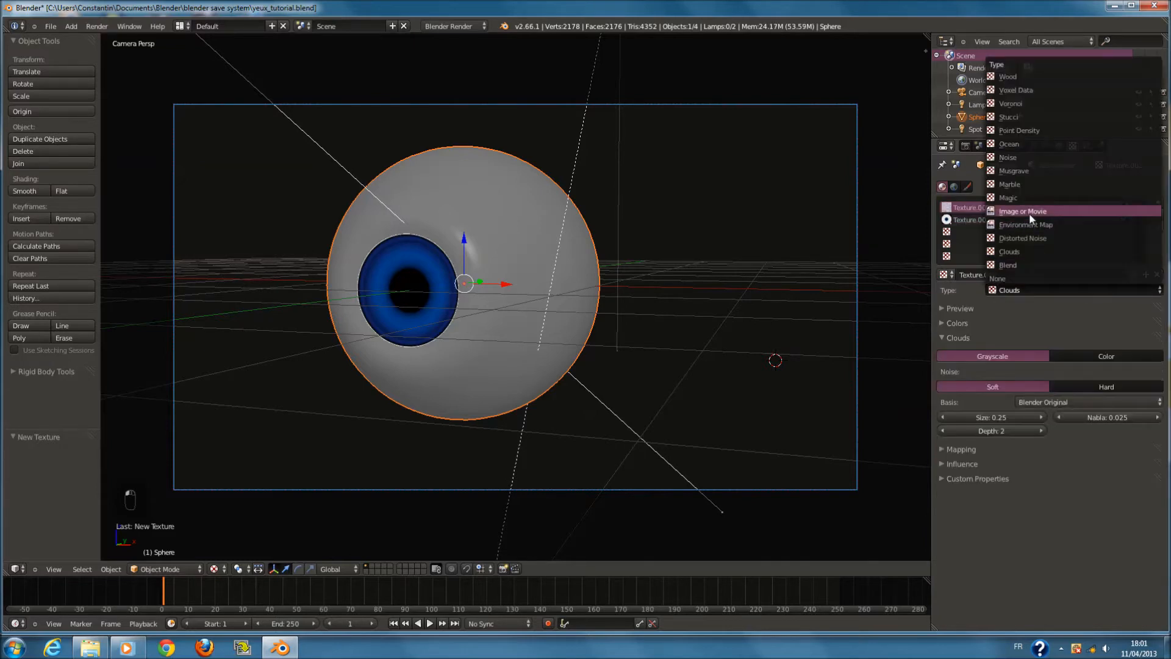
{"action": "left_click", "coordinate": [1029, 212]}
Load glossy_0%_matcap_argent.png from the Matcap folder as the new texture's image
{"action": "left_click", "coordinate": [976, 338]}
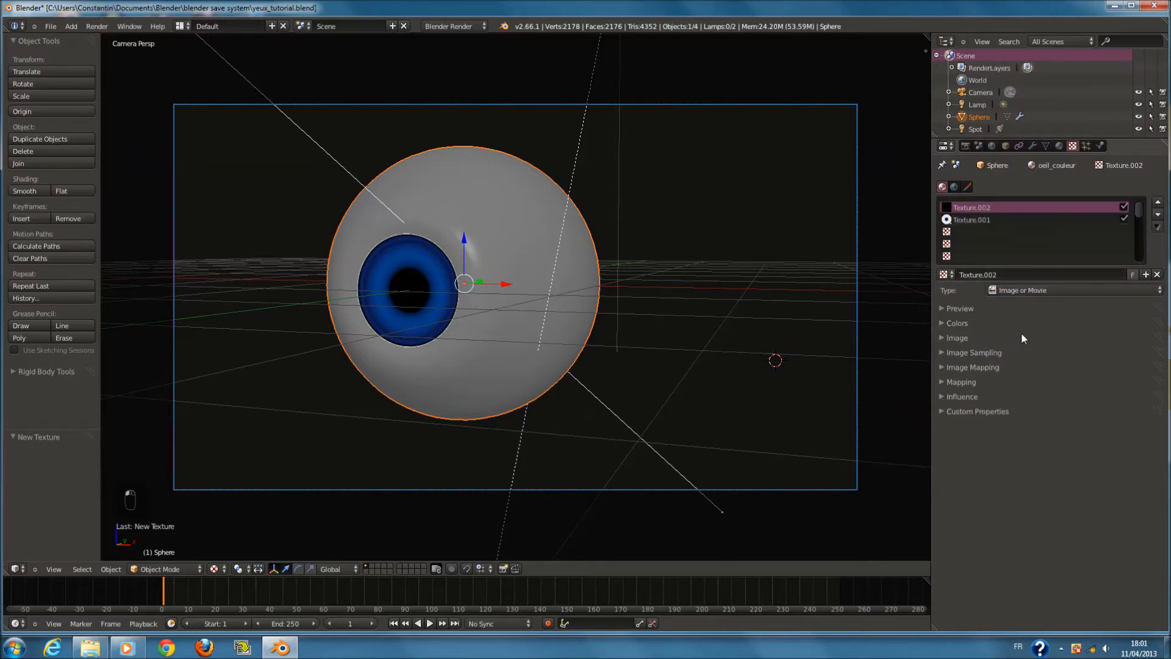
{"action": "left_click", "coordinate": [1089, 356]}
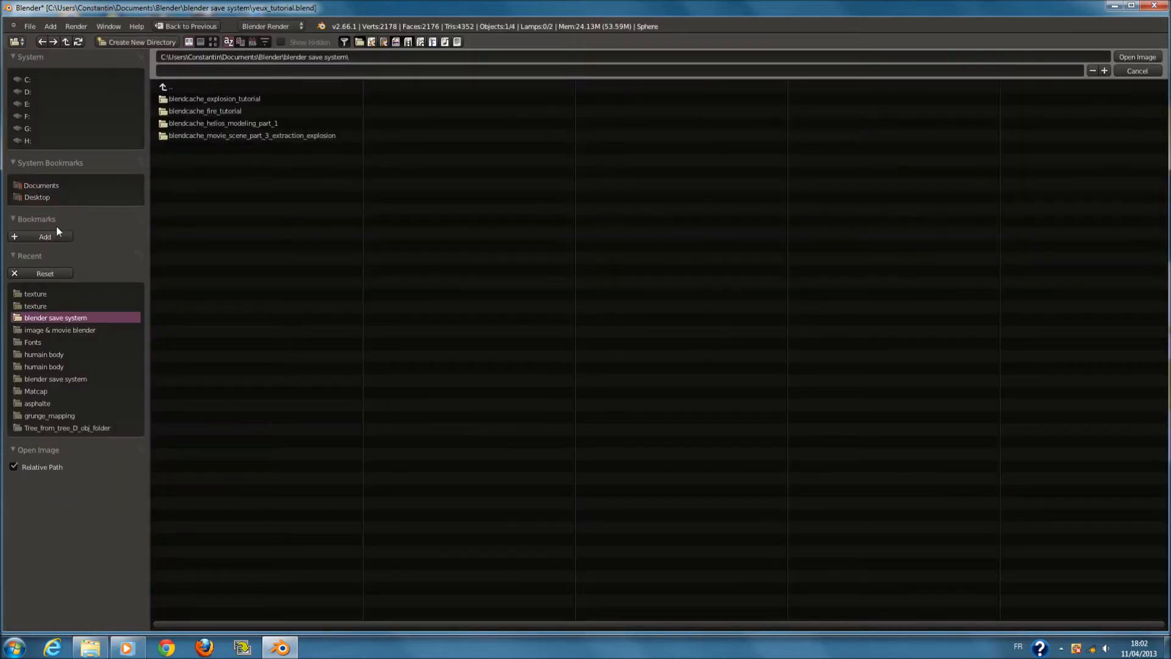
{"action": "left_click", "coordinate": [37, 185]}
{"action": "left_click", "coordinate": [213, 41]}
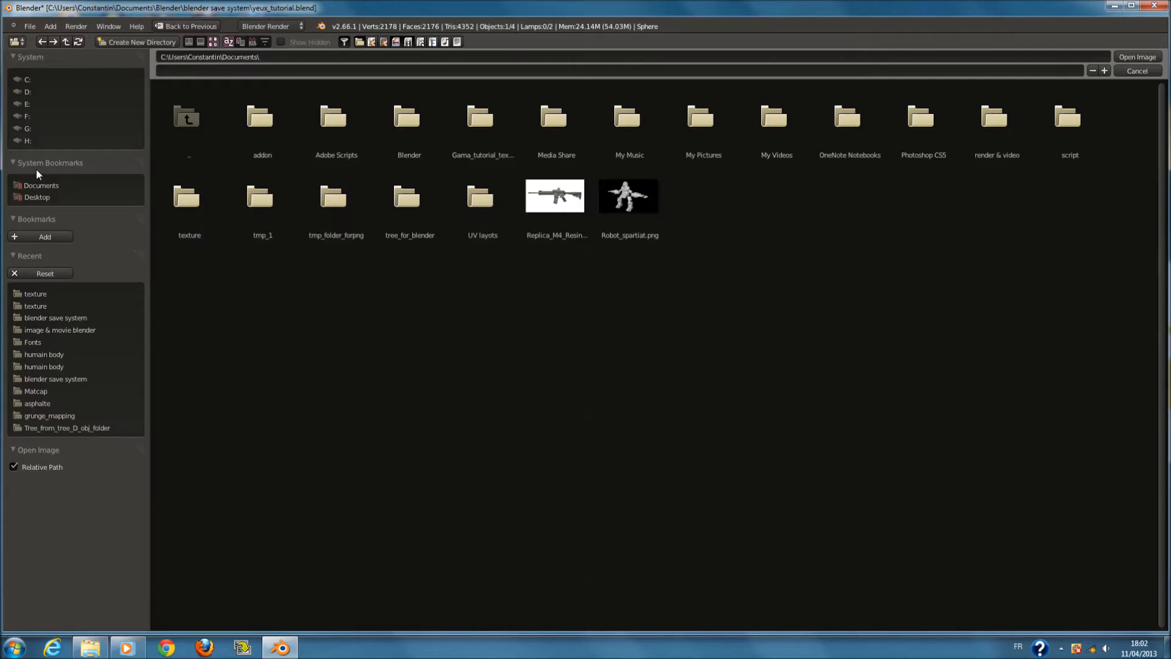
{"action": "left_click", "coordinate": [57, 391]}
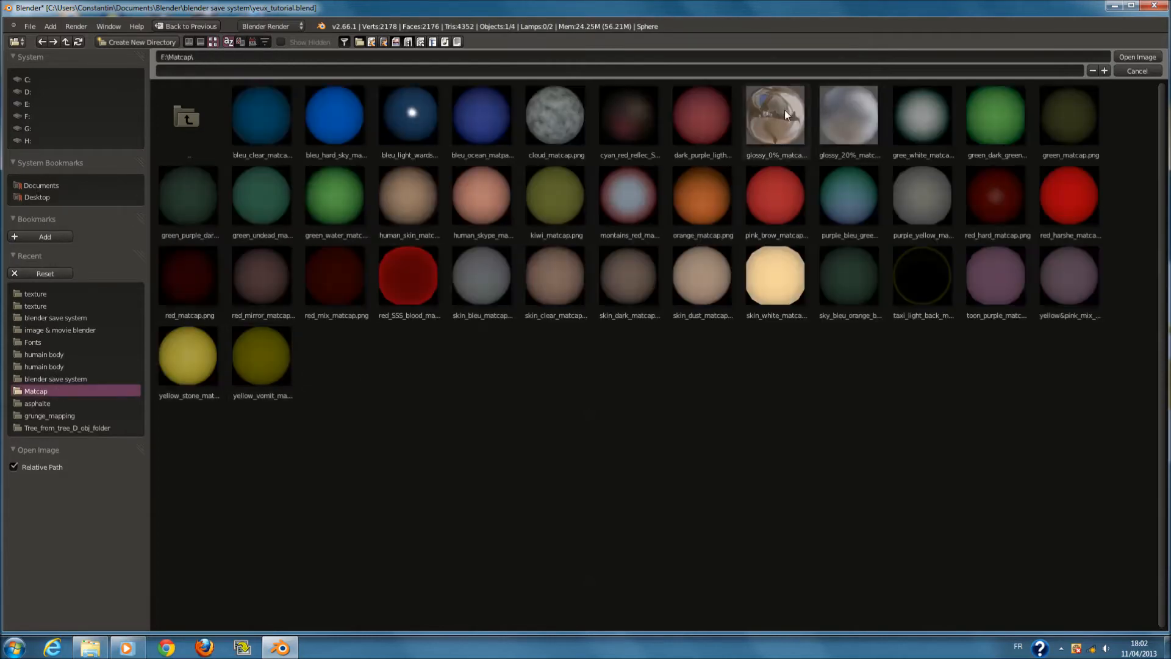
{"action": "left_click", "coordinate": [787, 116]}
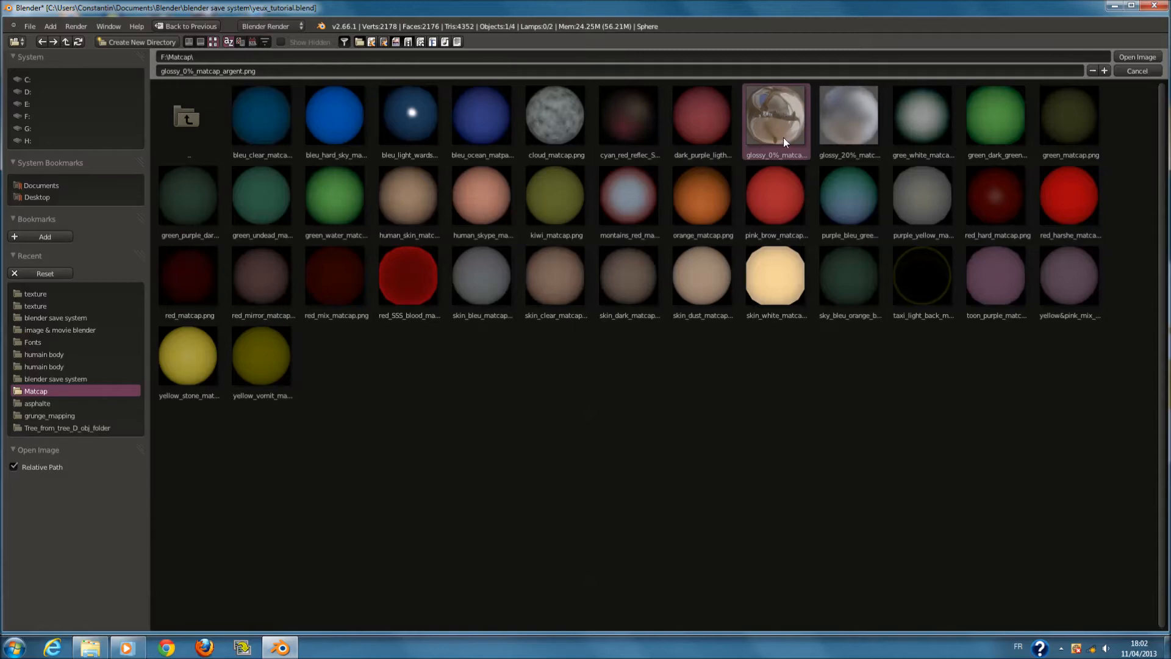
{"action": "left_click", "coordinate": [1136, 57]}
Set the matcap texture's mapping coordinates to Normal and render the eyeball
{"action": "scroll", "coordinate": [548, 420], "scroll_direction": "down", "scroll_amount": 4}
{"action": "scroll", "coordinate": [361, 470], "scroll_direction": "up", "scroll_amount": 2}
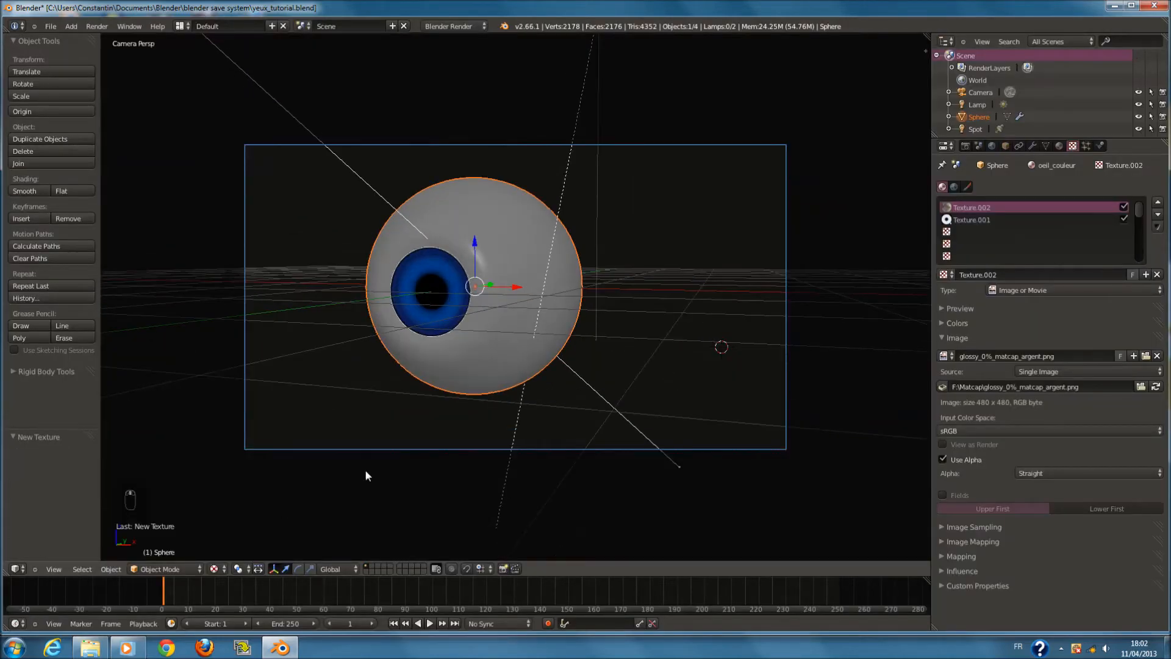
{"action": "key", "text": "F12"}
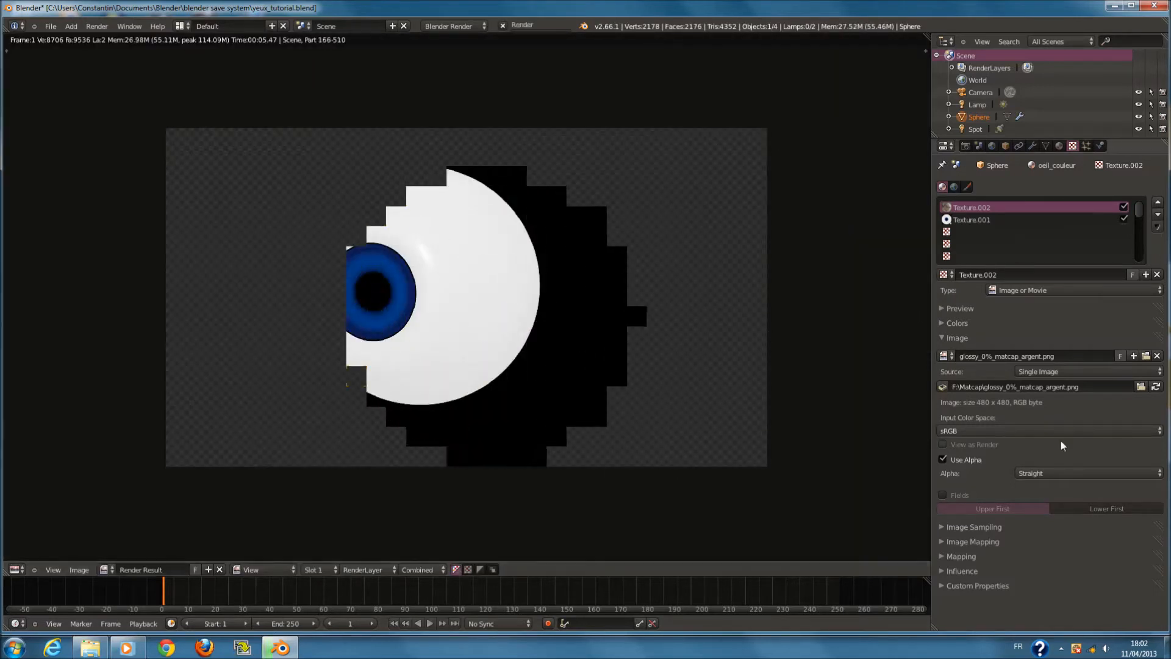
{"action": "left_click", "coordinate": [970, 337]}
{"action": "left_click", "coordinate": [994, 380]}
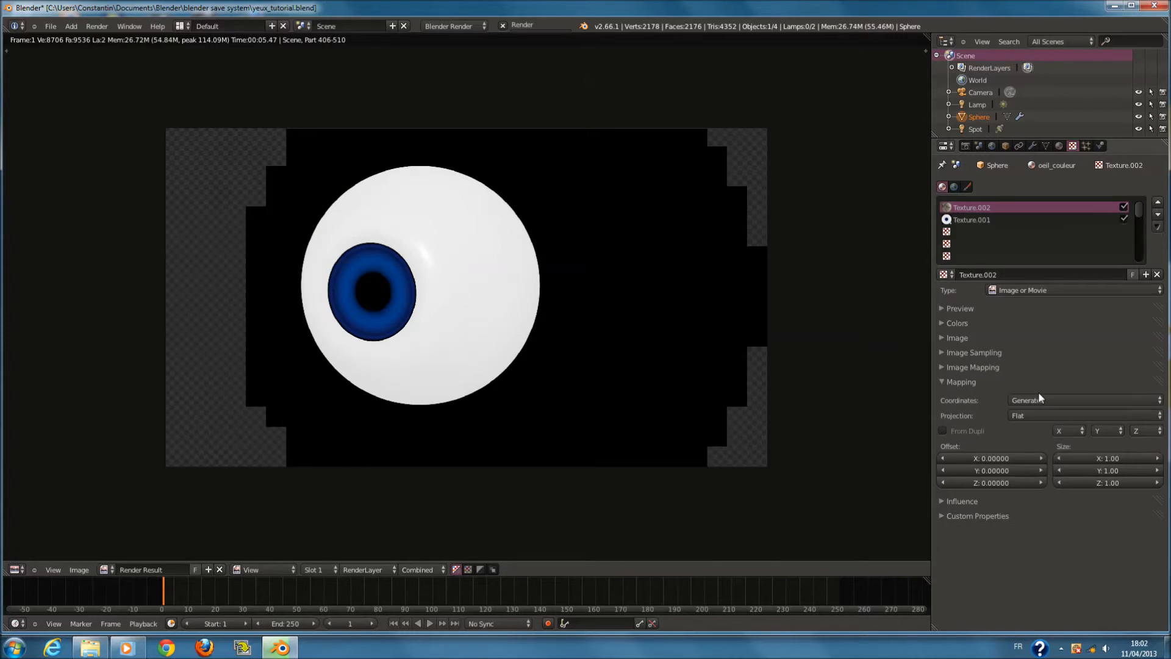
{"action": "left_click", "coordinate": [1039, 398]}
{"action": "left_click", "coordinate": [1053, 306]}
{"action": "key", "text": "F12"}
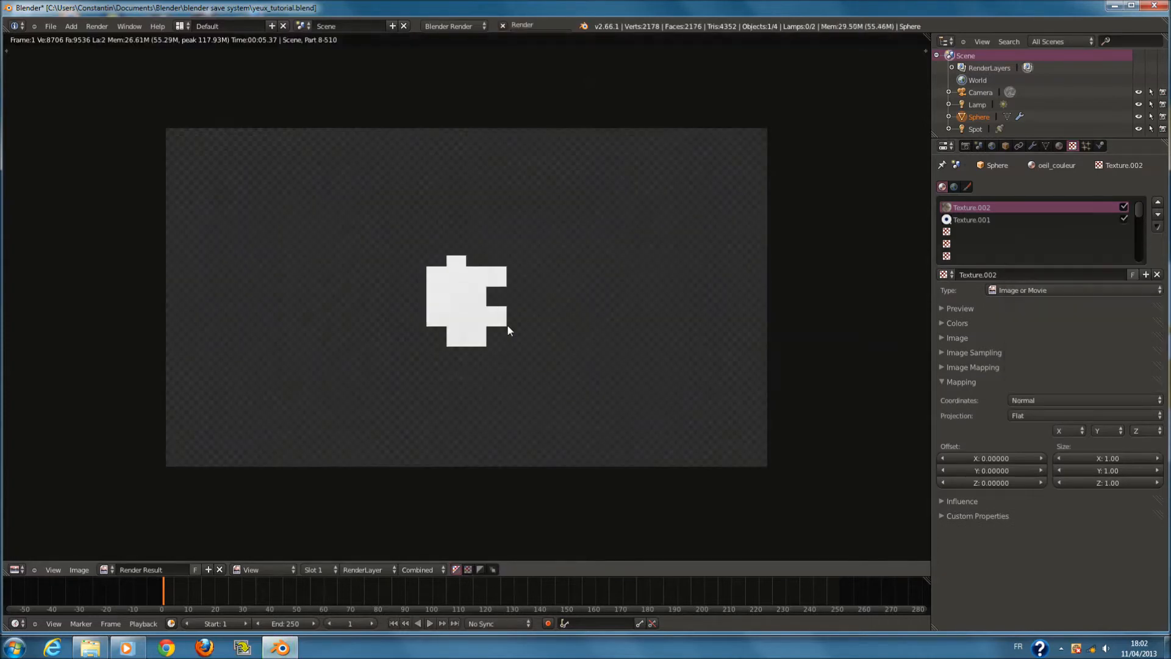
Disable the iris texture Texture.001 on oeil_couleur and check the matcap reflection in a render
{"action": "left_click", "coordinate": [1124, 219]}
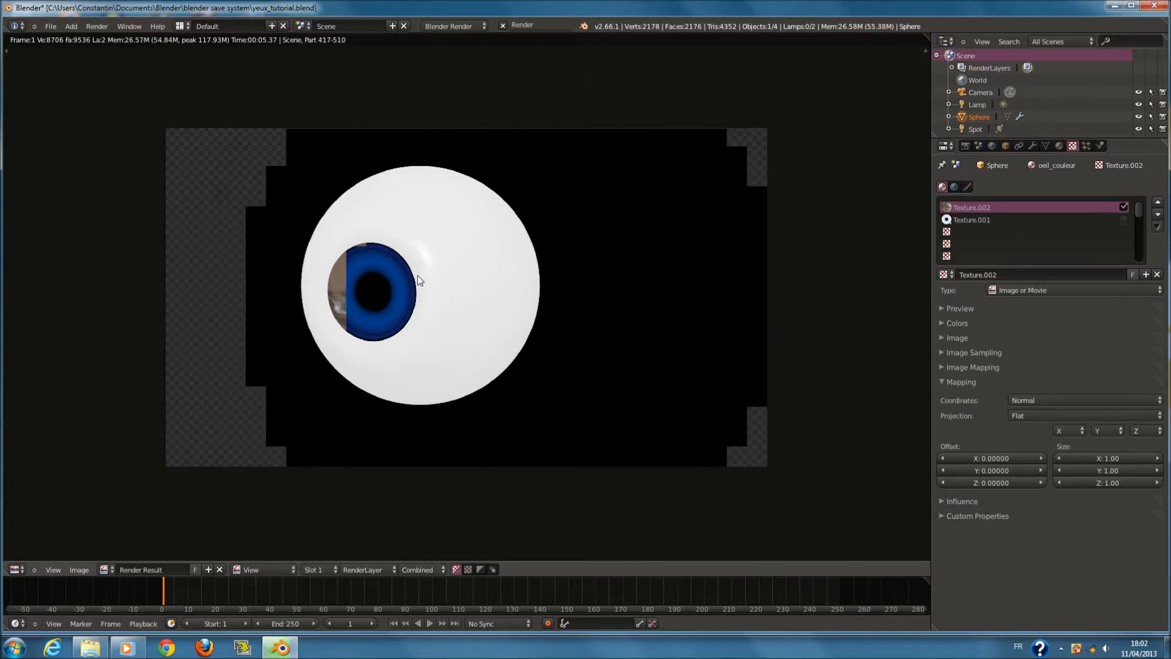
{"action": "key", "text": "F12"}
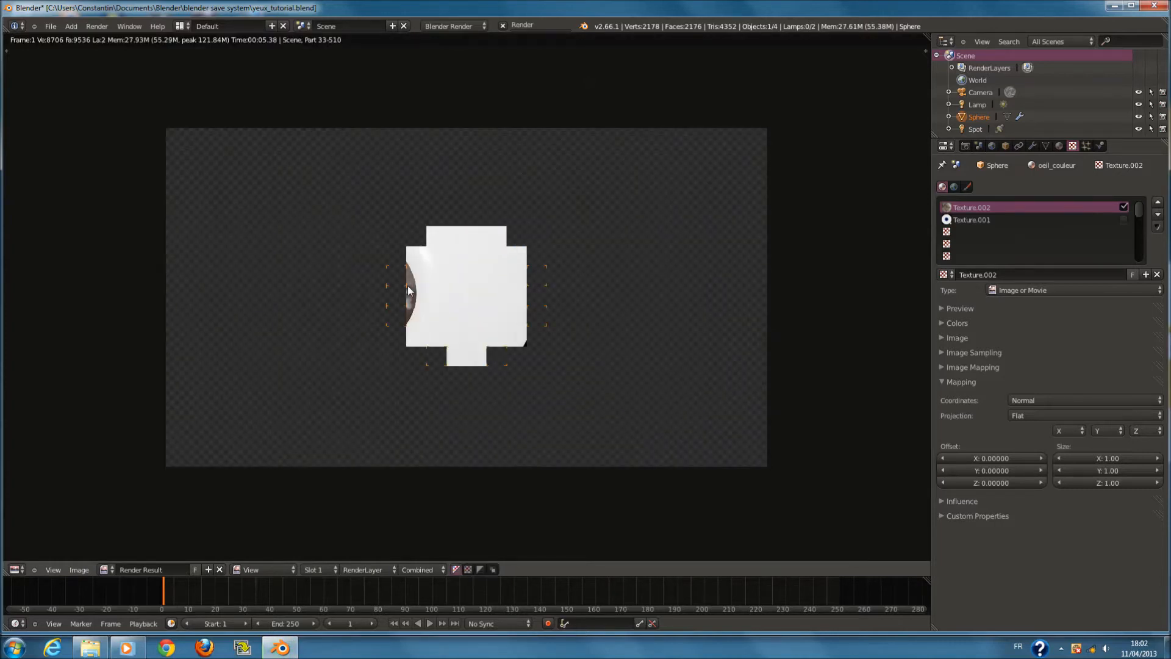
{"action": "scroll", "coordinate": [407, 290], "scroll_direction": "up", "scroll_amount": 1}
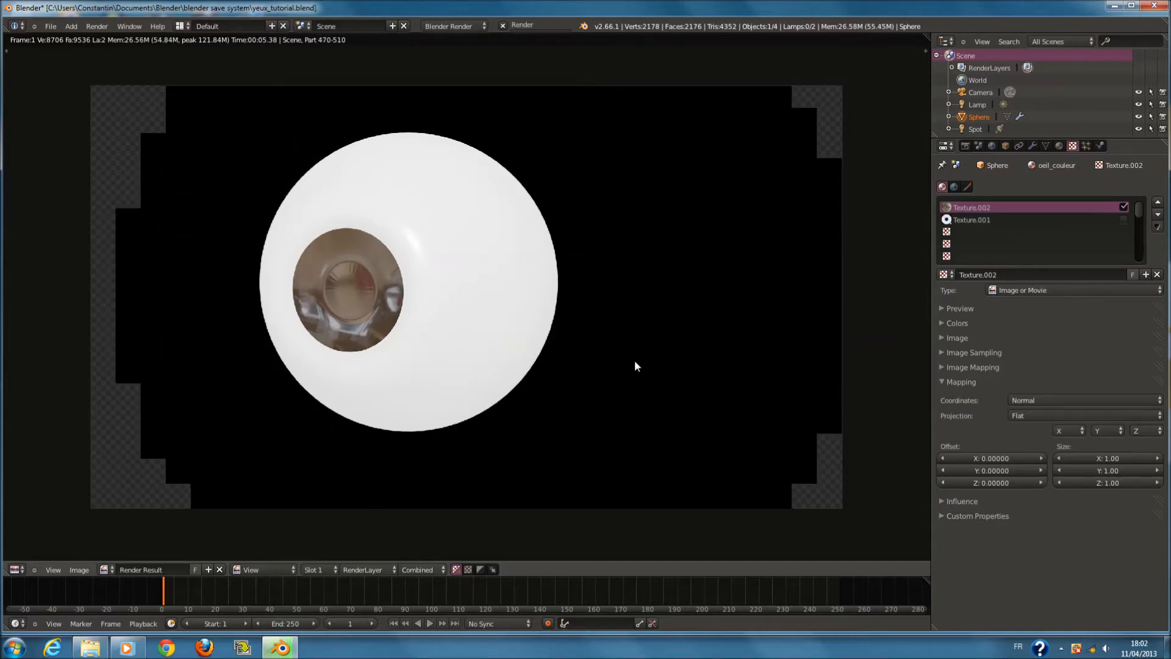
{"action": "key", "text": "F11"}
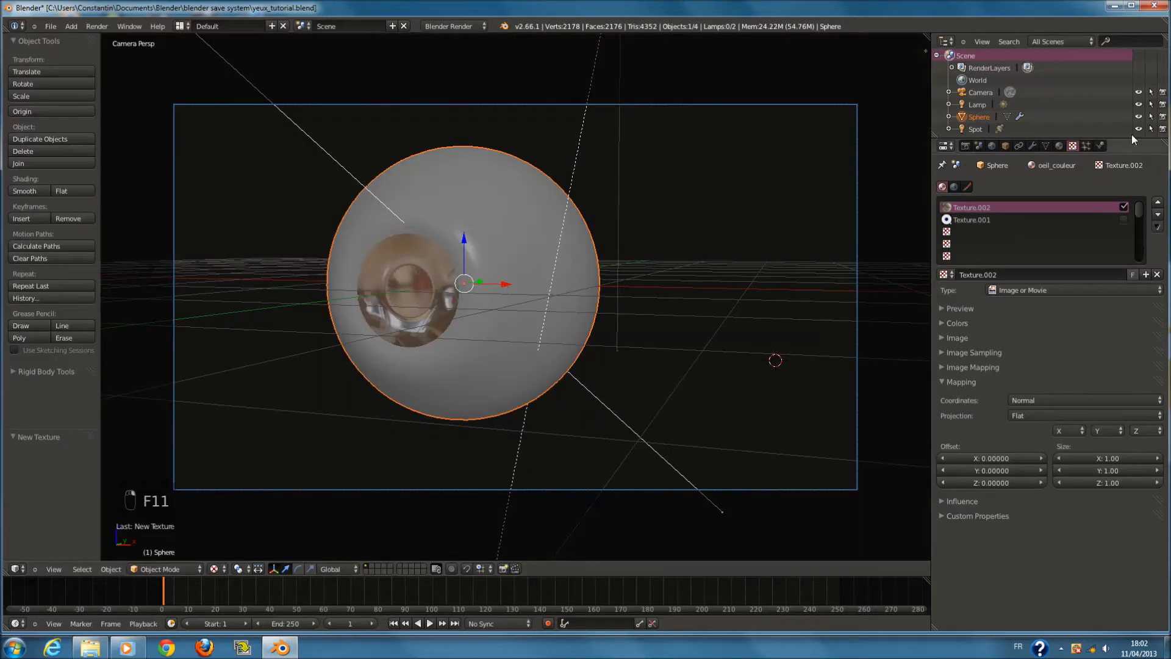
Add a new Image or Movie texture to the sphere's blanc material
{"action": "left_click", "coordinate": [1059, 146]}
{"action": "left_click", "coordinate": [978, 201]}
{"action": "left_click", "coordinate": [1072, 146]}
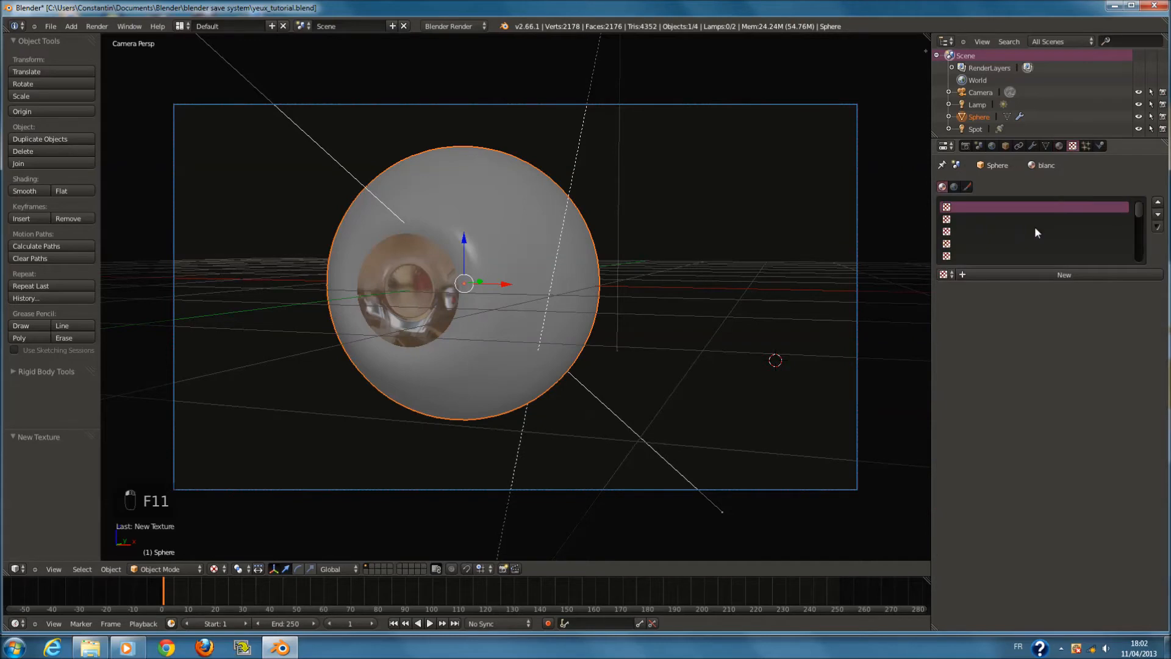
{"action": "left_click", "coordinate": [1006, 275]}
{"action": "left_click", "coordinate": [1050, 289]}
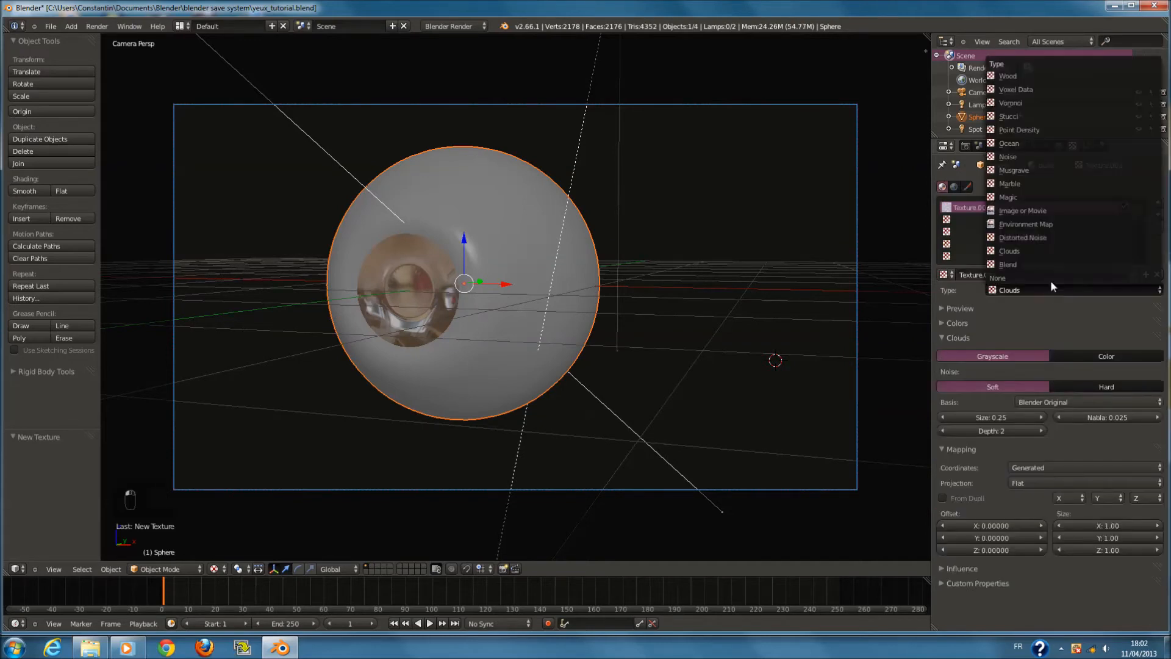
{"action": "left_click", "coordinate": [1049, 214]}
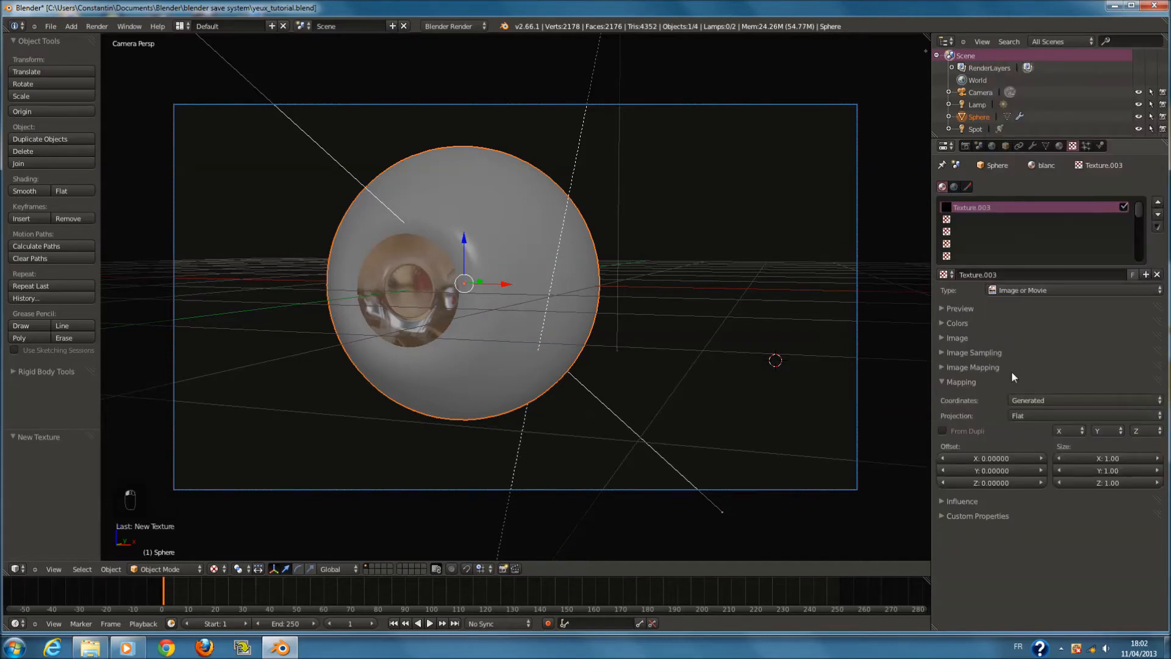
Map the blanc material's texture with Normal coordinates and assign it the image glossy_0%_matcap_argent.png
{"action": "left_click", "coordinate": [1030, 397]}
{"action": "left_click", "coordinate": [1041, 308]}
{"action": "left_click", "coordinate": [954, 323]}
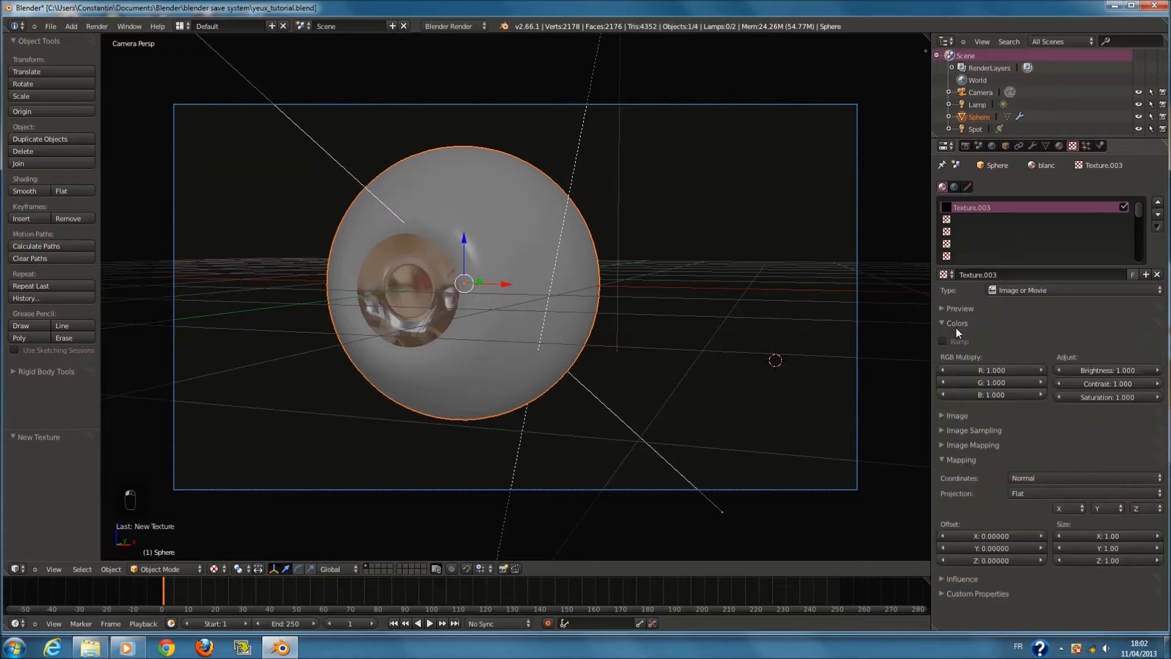
{"action": "left_click", "coordinate": [956, 327]}
{"action": "left_click", "coordinate": [956, 339]}
{"action": "left_click", "coordinate": [949, 356]}
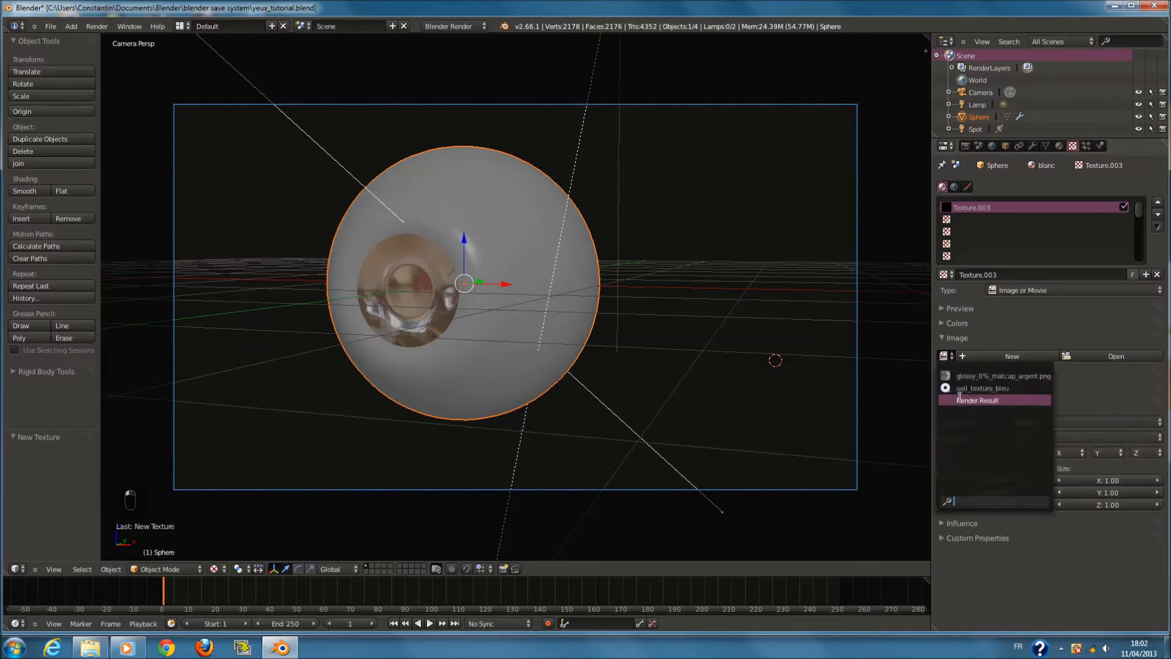
{"action": "left_click", "coordinate": [1003, 377]}
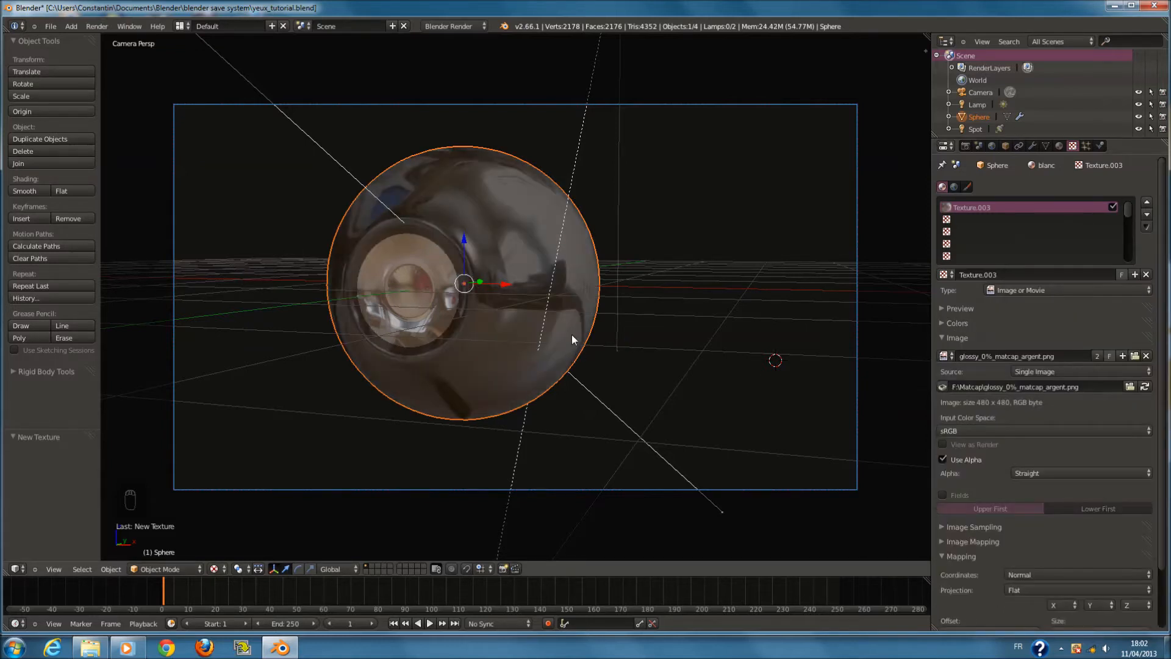
Render the eyeball and examine its matcap reflections from several angles, ending in the camera view
{"action": "key", "text": "F12"}
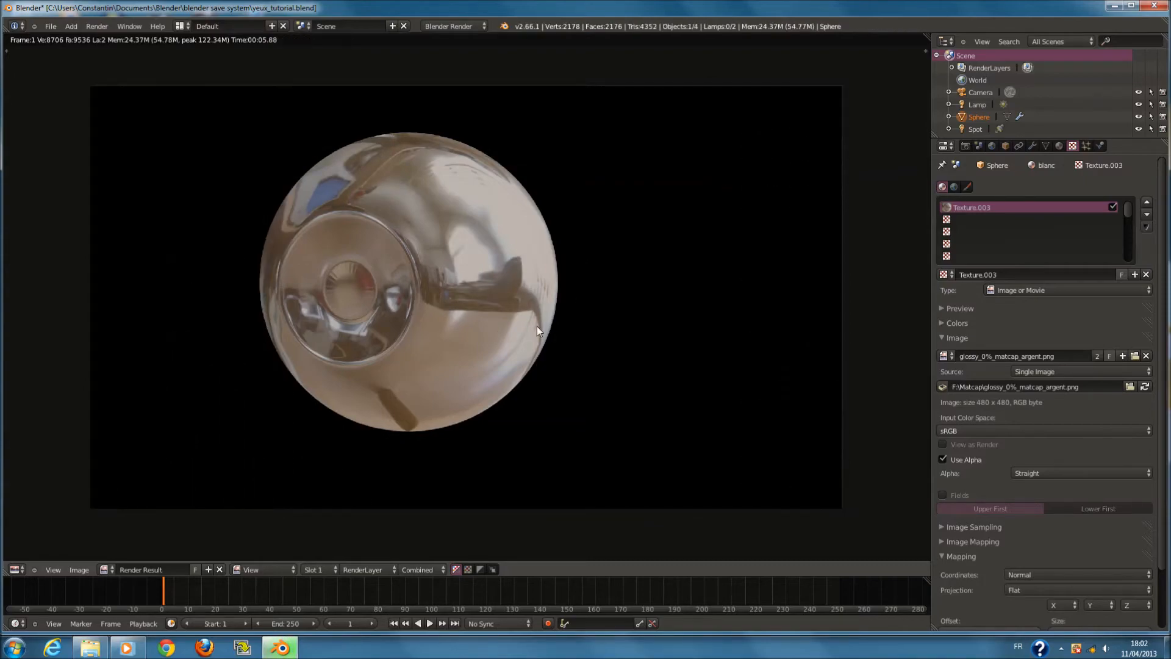
{"action": "key", "text": "F11"}
{"action": "mouse_move", "coordinate": [619, 313]}
{"action": "middle_mouse_down"}
{"action": "mouse_move", "coordinate": [376, 403]}
{"action": "mouse_move", "coordinate": [223, 276]}
{"action": "mouse_move", "coordinate": [558, 203]}
{"action": "mouse_move", "coordinate": [702, 271]}
{"action": "mouse_move", "coordinate": [547, 376]}
{"action": "mouse_move", "coordinate": [496, 317]}
{"action": "mouse_move", "coordinate": [376, 236]}
{"action": "mouse_move", "coordinate": [496, 363]}
{"action": "mouse_move", "coordinate": [629, 331]}
{"action": "middle_mouse_up"}
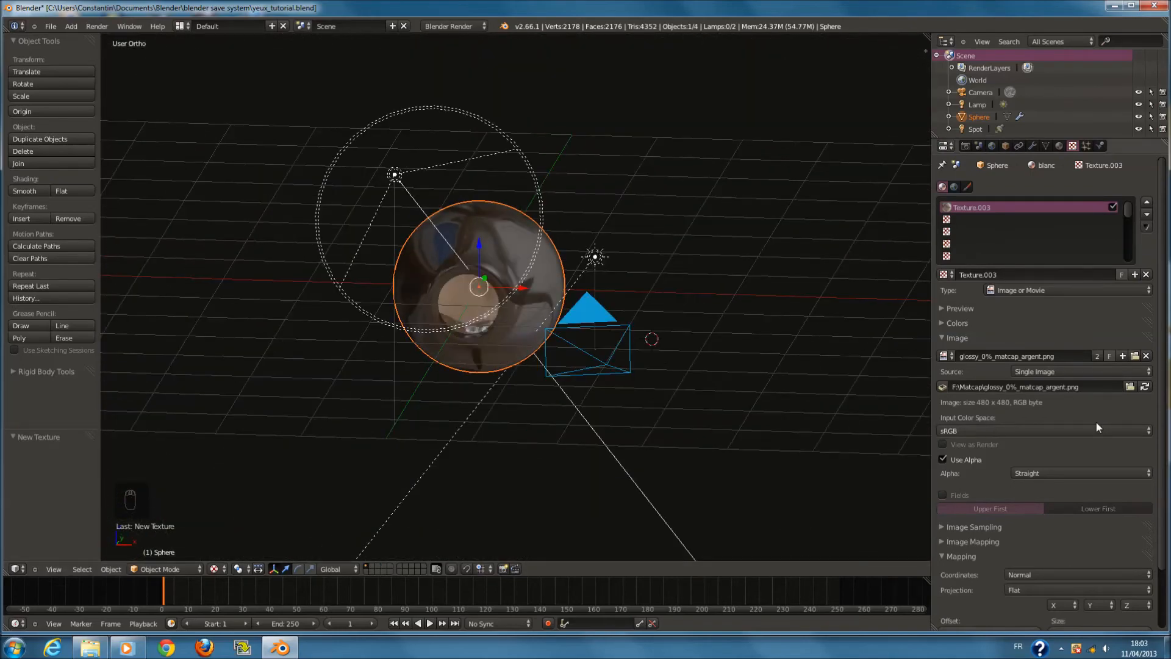
{"action": "scroll", "coordinate": [664, 387], "scroll_direction": "up", "scroll_amount": 1}
{"action": "middle_click_drag", "start_coordinate": [663, 386], "coordinate": [554, 379]}
{"action": "scroll", "coordinate": [555, 380], "scroll_direction": "up", "scroll_amount": 2}
{"action": "scroll", "coordinate": [561, 381], "scroll_direction": "down", "scroll_amount": 1}
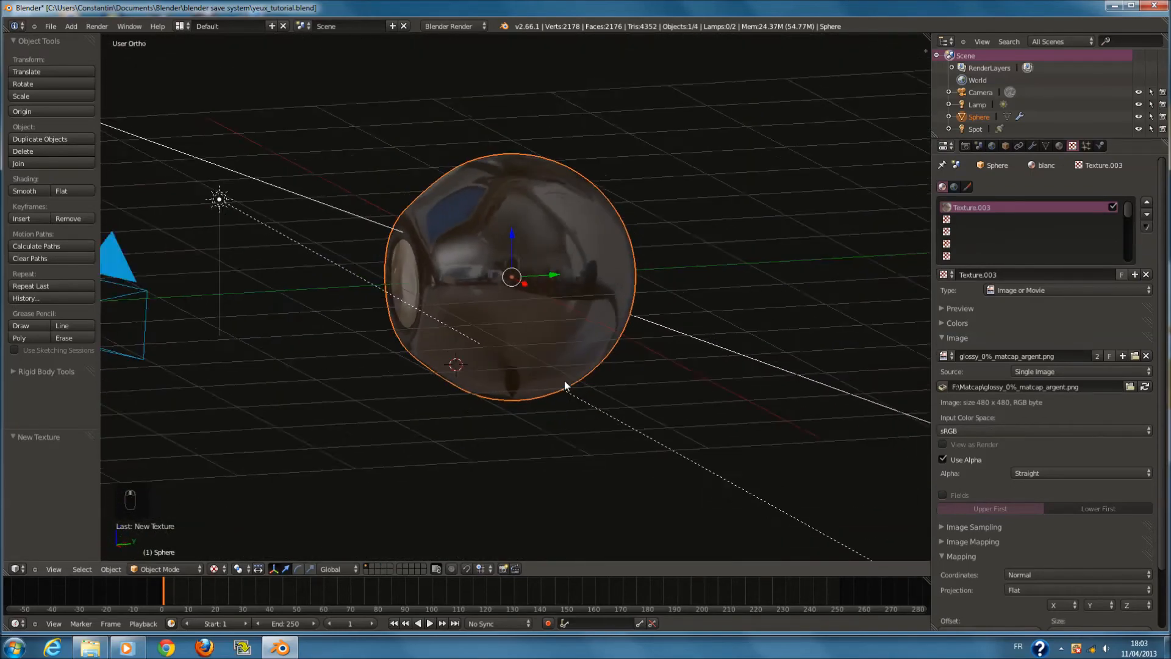
{"action": "scroll", "coordinate": [565, 381], "scroll_direction": "down", "scroll_amount": 1}
{"action": "key", "text": "Escape"}
{"action": "left_click", "coordinate": [760, 352]}
{"action": "key", "text": "KP_0"}
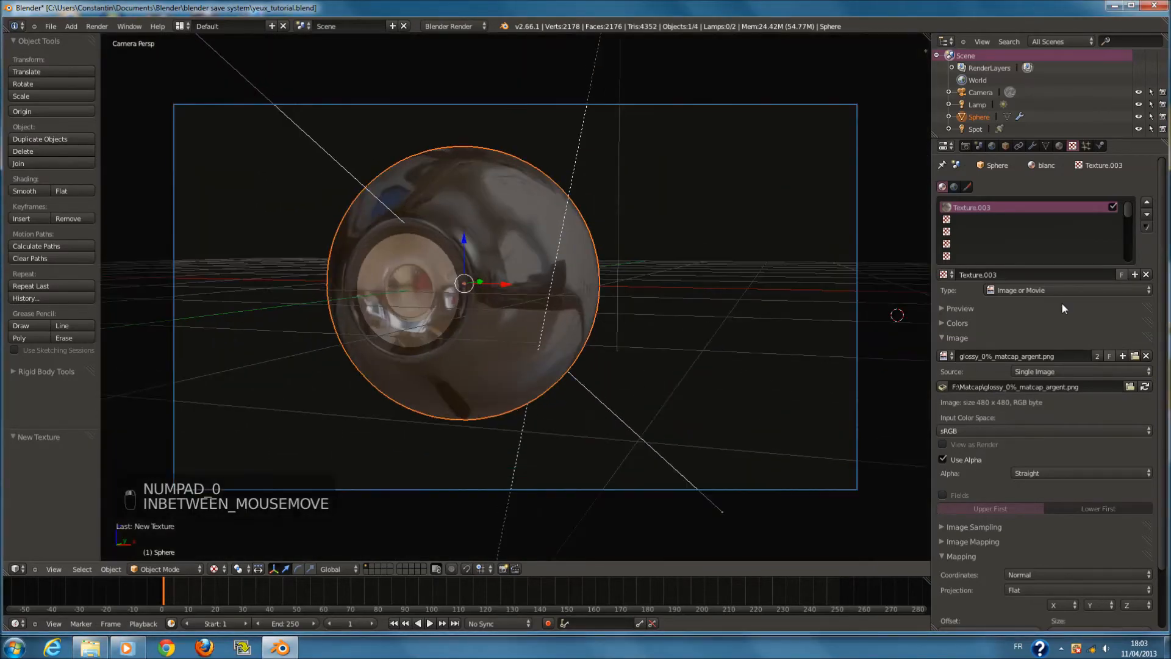
Move the blanc material's Texture.003 down to the second slot and assign the existing Blend texture named Texture to the first slot
{"action": "left_click", "coordinate": [1147, 215]}
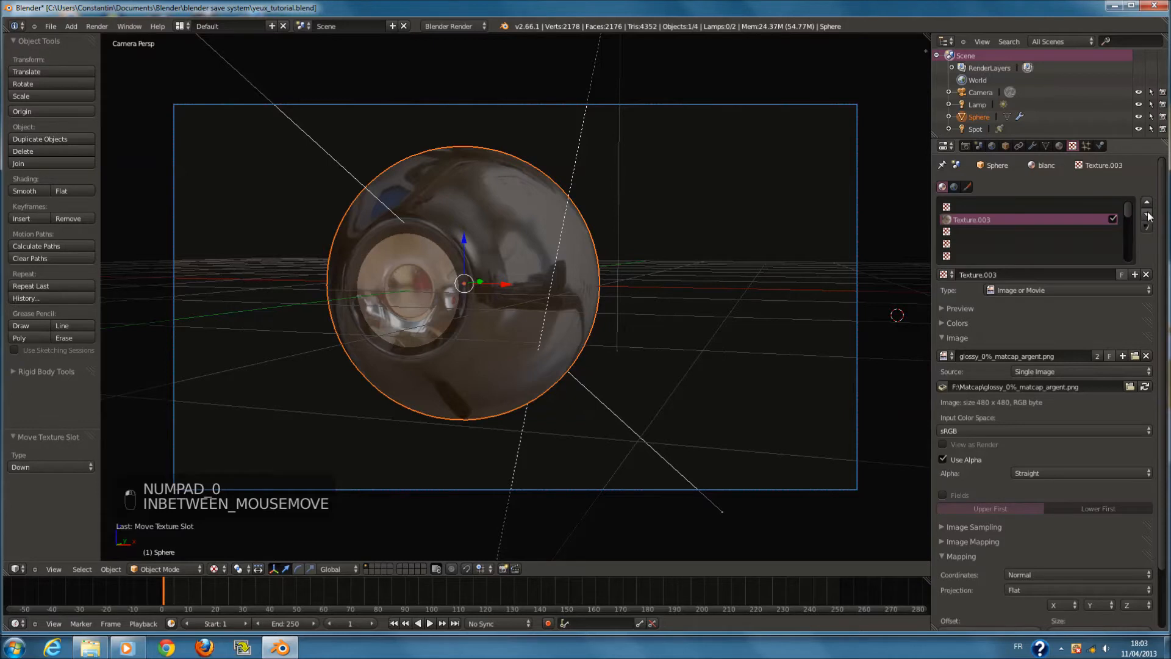
{"action": "left_click", "coordinate": [1148, 205]}
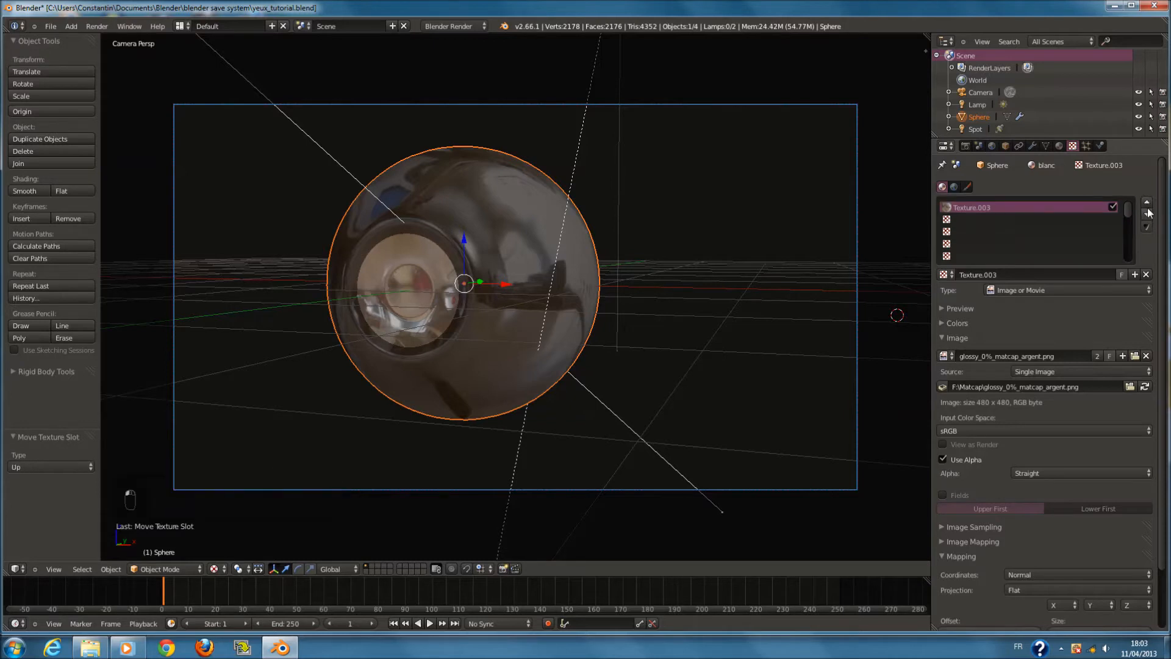
{"action": "left_click", "coordinate": [1148, 214]}
{"action": "left_click", "coordinate": [956, 207]}
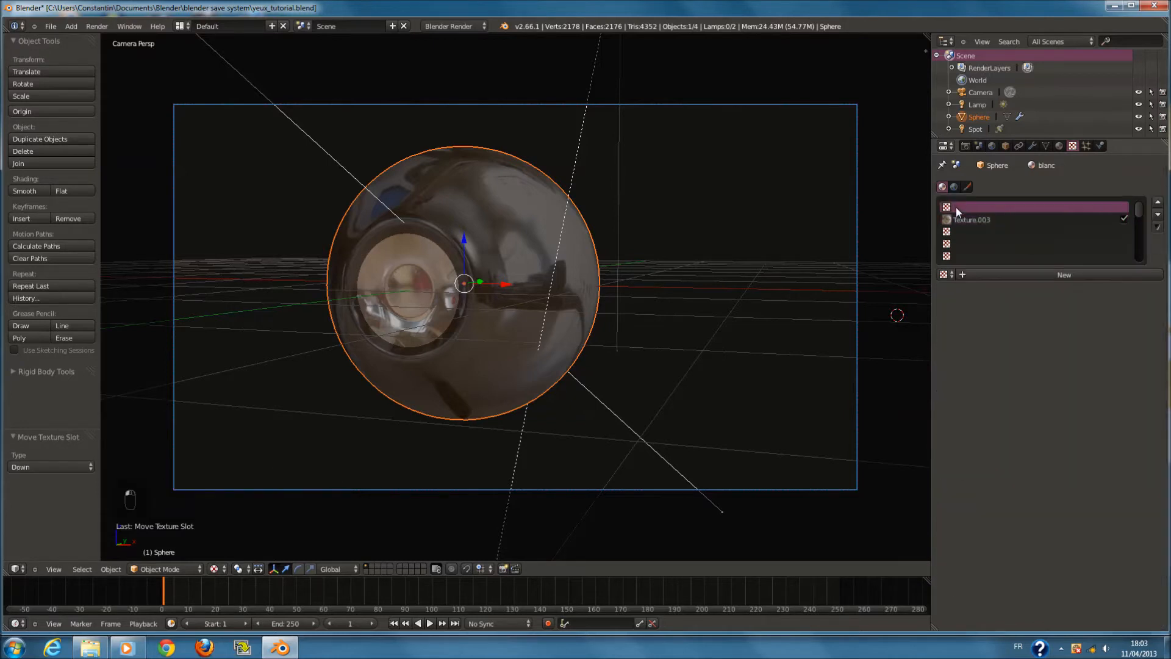
{"action": "left_click", "coordinate": [945, 274]}
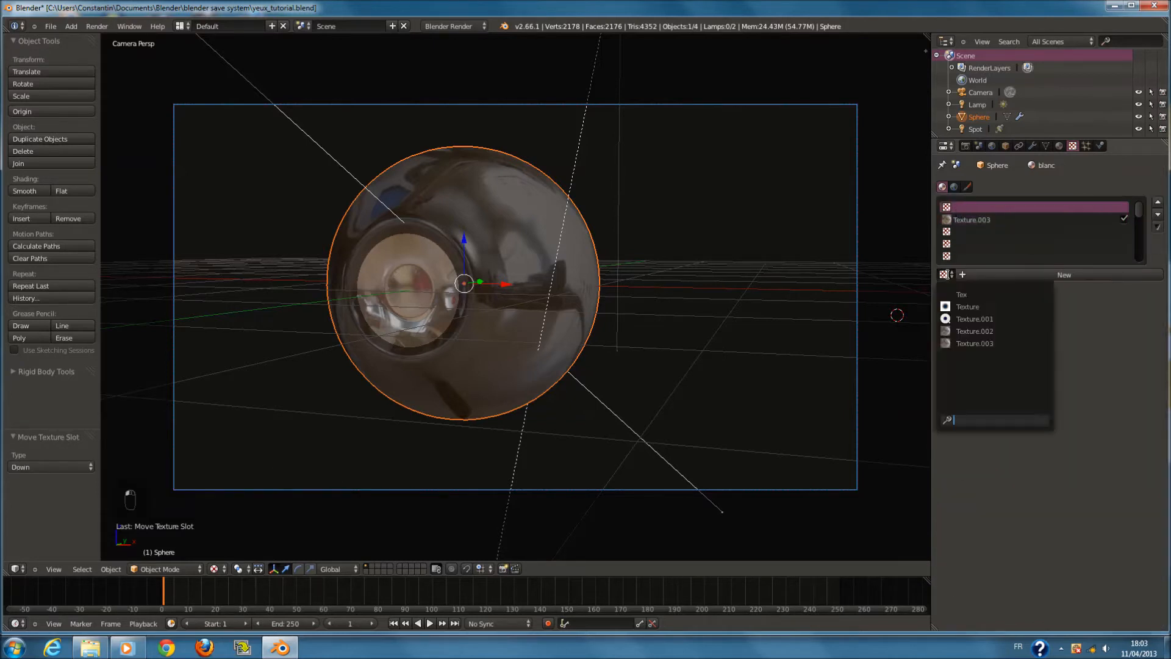
{"action": "left_click", "coordinate": [986, 308]}
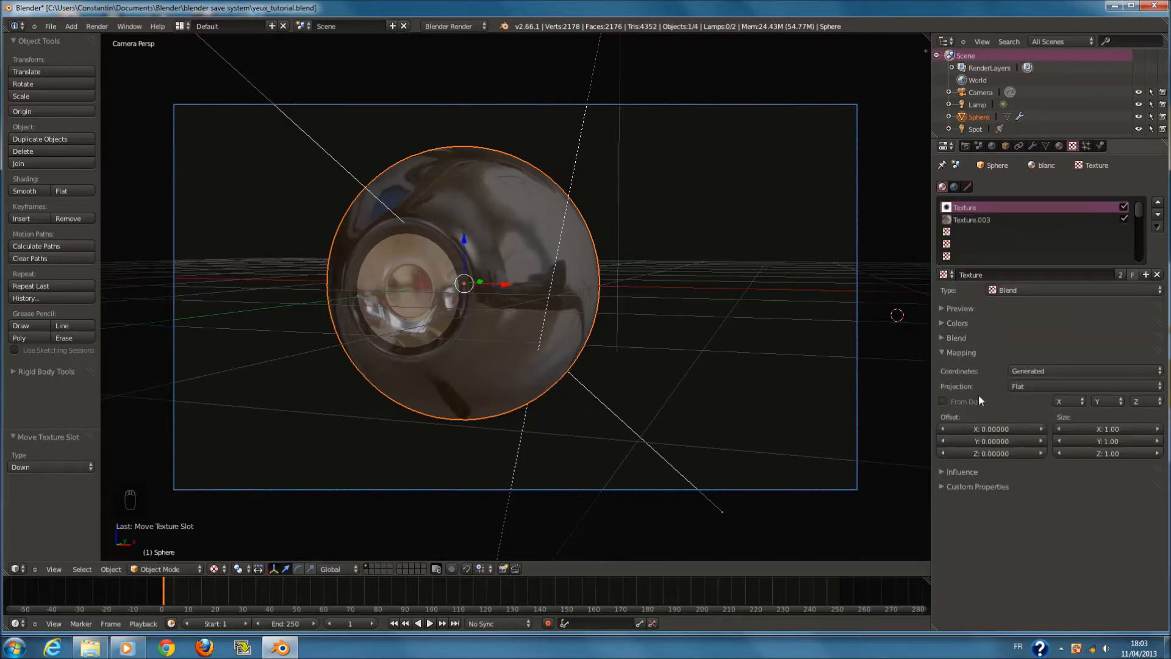
Map the blanc material's Blend texture with UV coordinates and render the eyeball
{"action": "left_click", "coordinate": [1066, 369]}
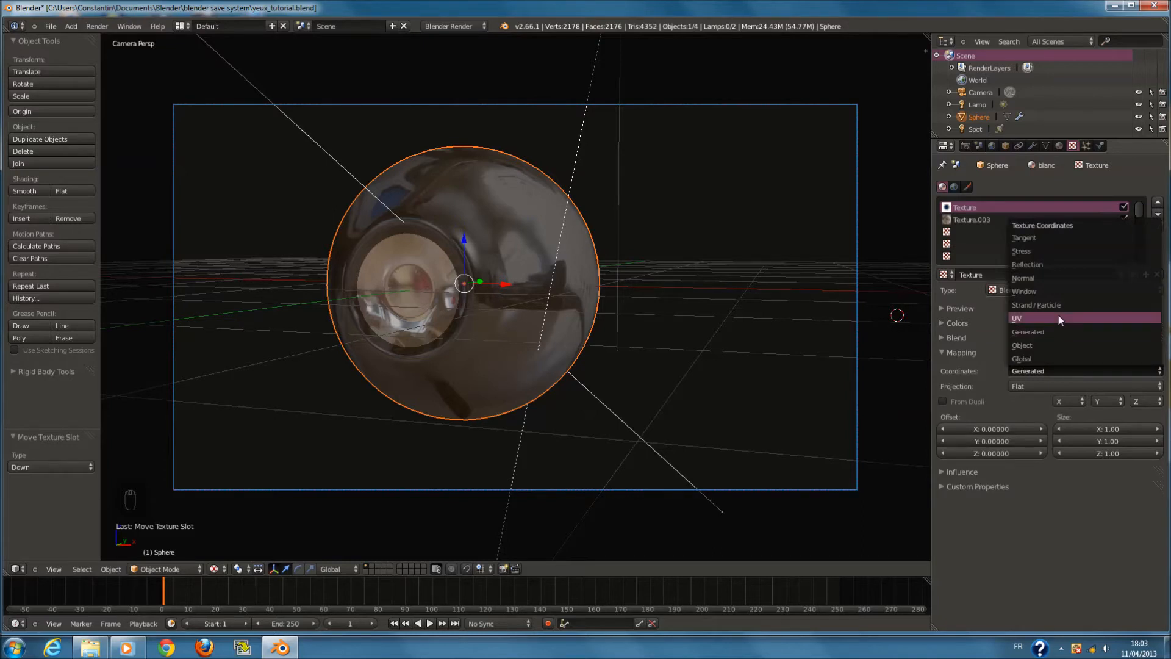
{"action": "left_click", "coordinate": [1058, 318]}
{"action": "key", "text": "F12"}
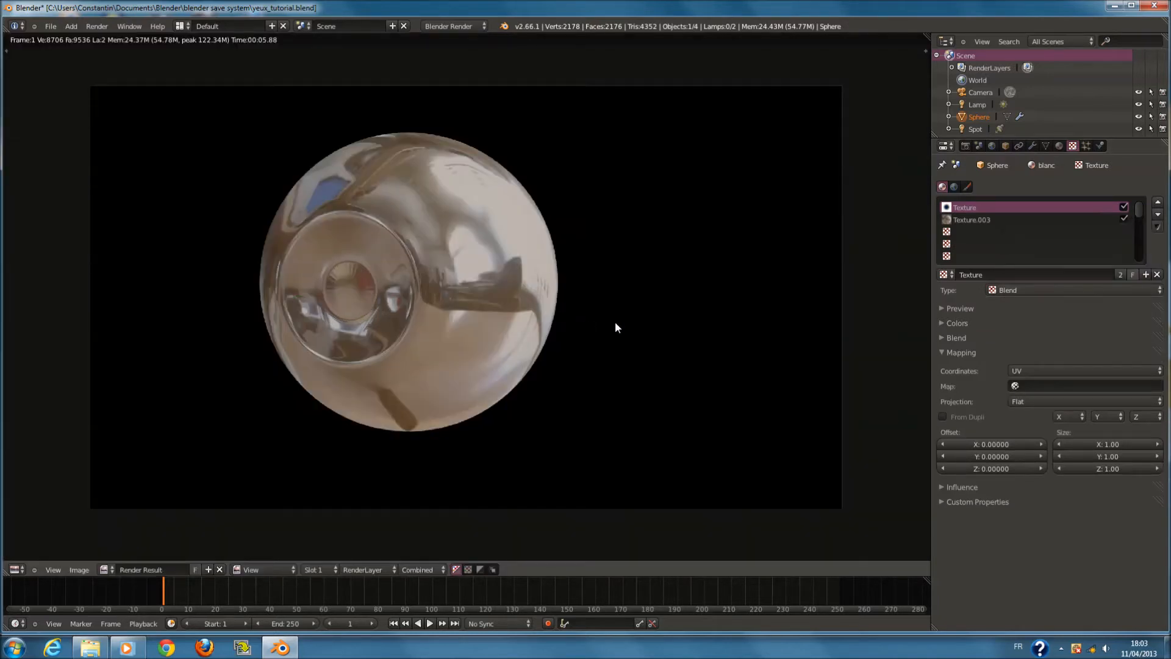
{"action": "key", "text": "F12"}
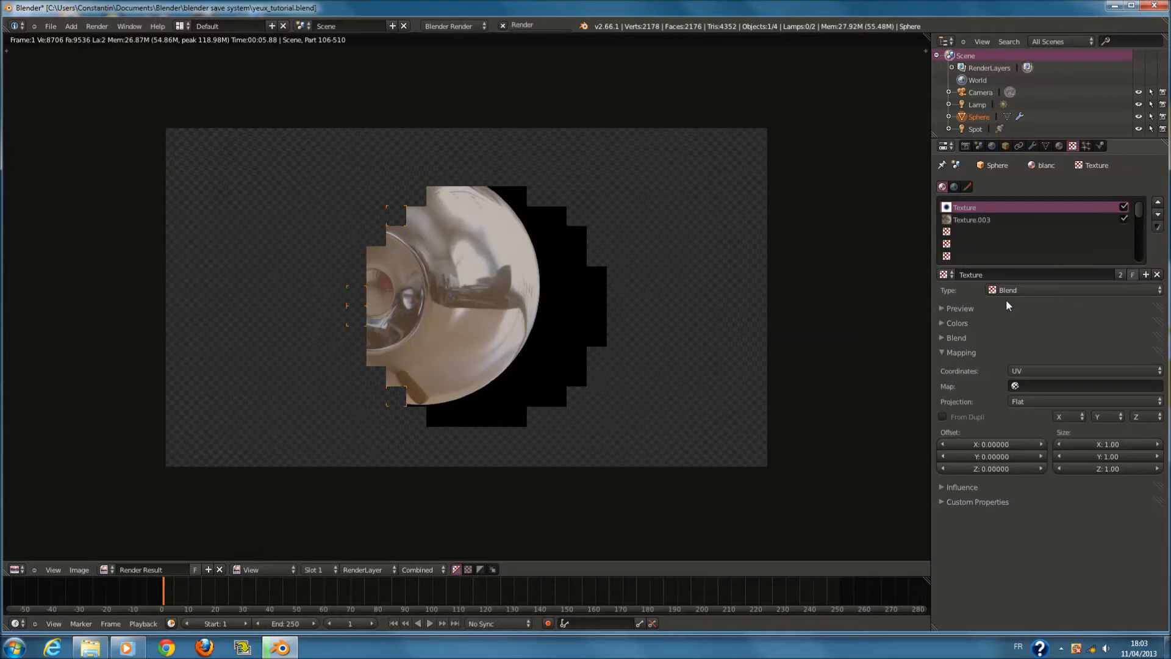
Set the diffuse color influence of oeil_couleur's matcap Texture.002 to 0.6 and check the iris in a render
{"action": "left_click", "coordinate": [1058, 146]}
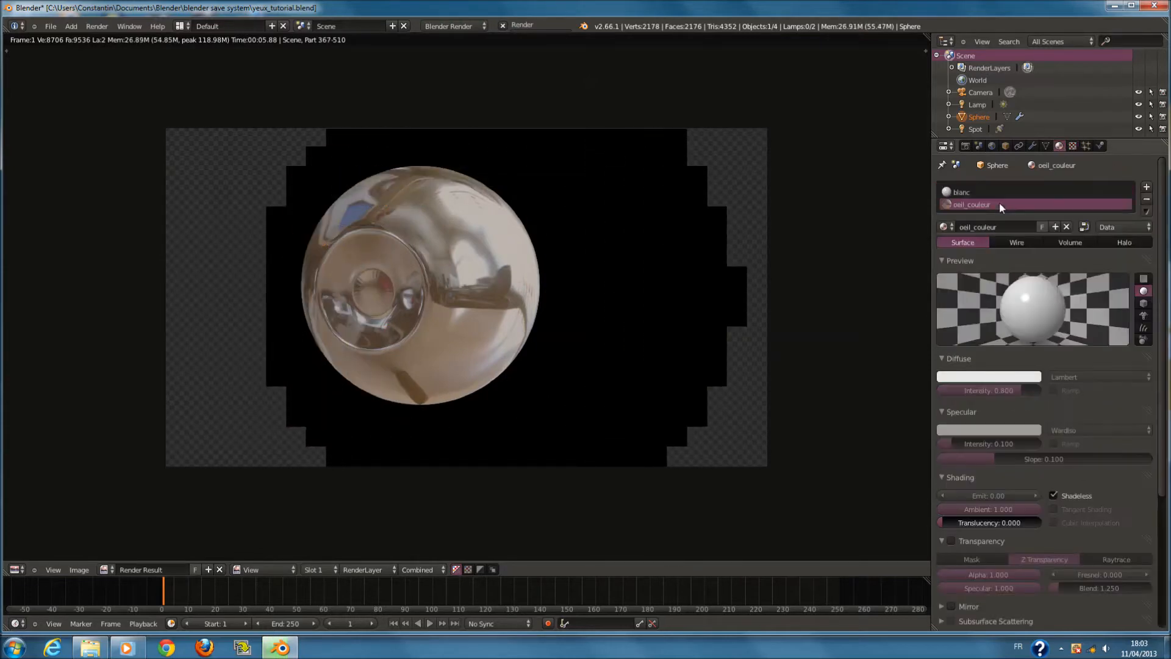
{"action": "left_click", "coordinate": [999, 203]}
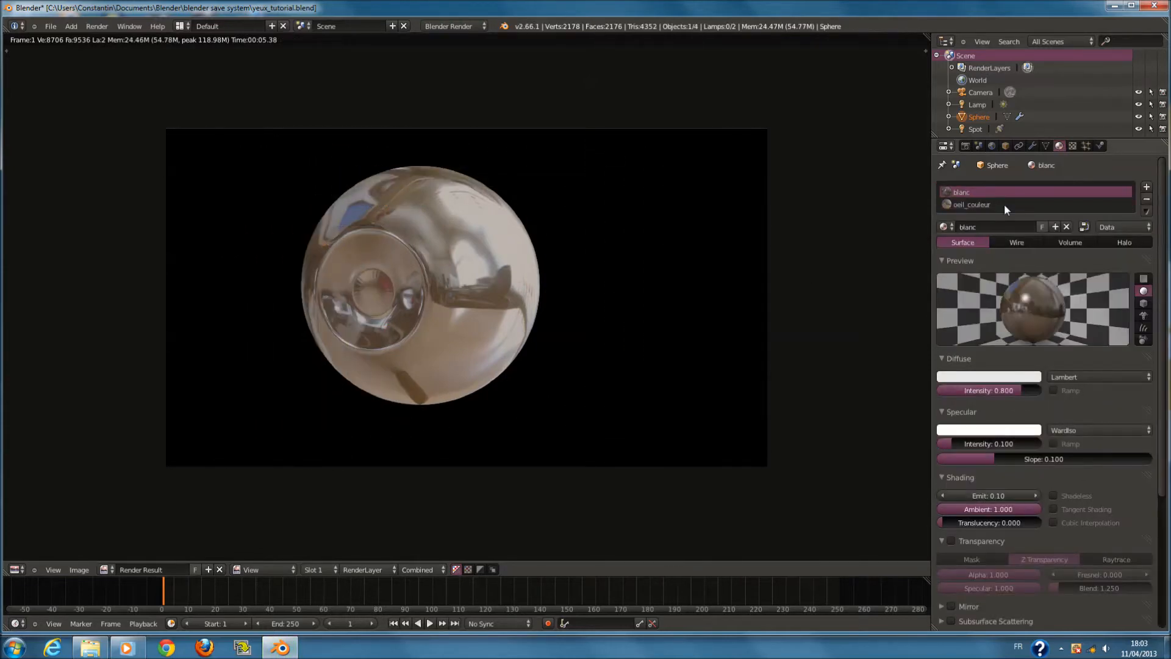
{"action": "left_click", "coordinate": [1072, 146]}
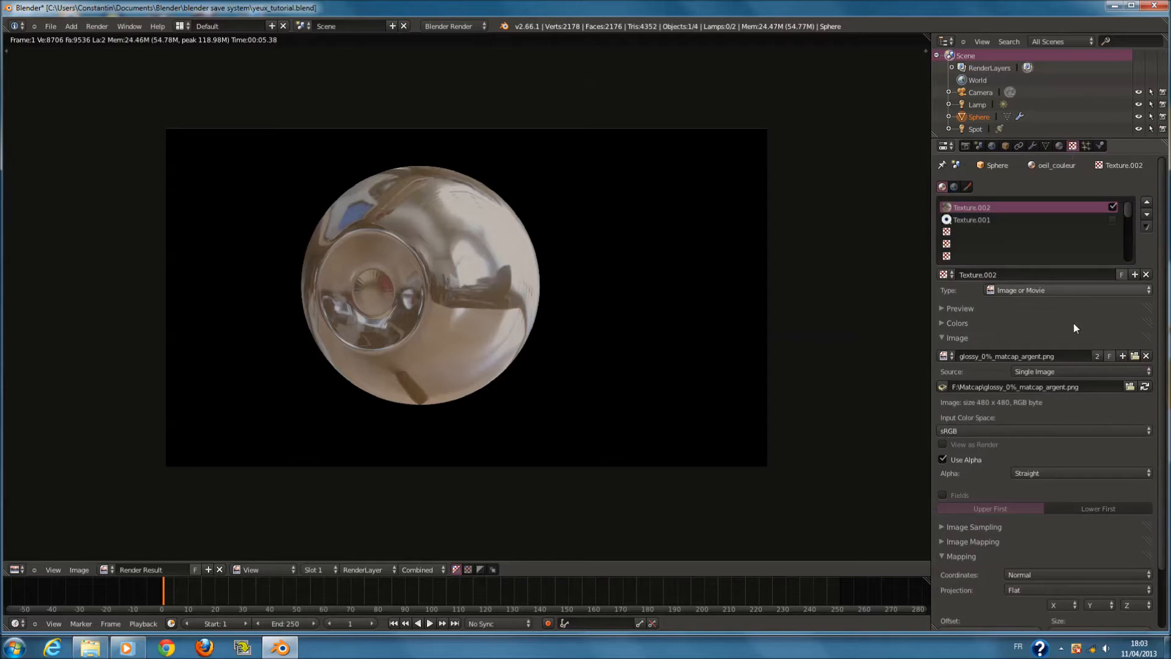
{"action": "left_click", "coordinate": [999, 337]}
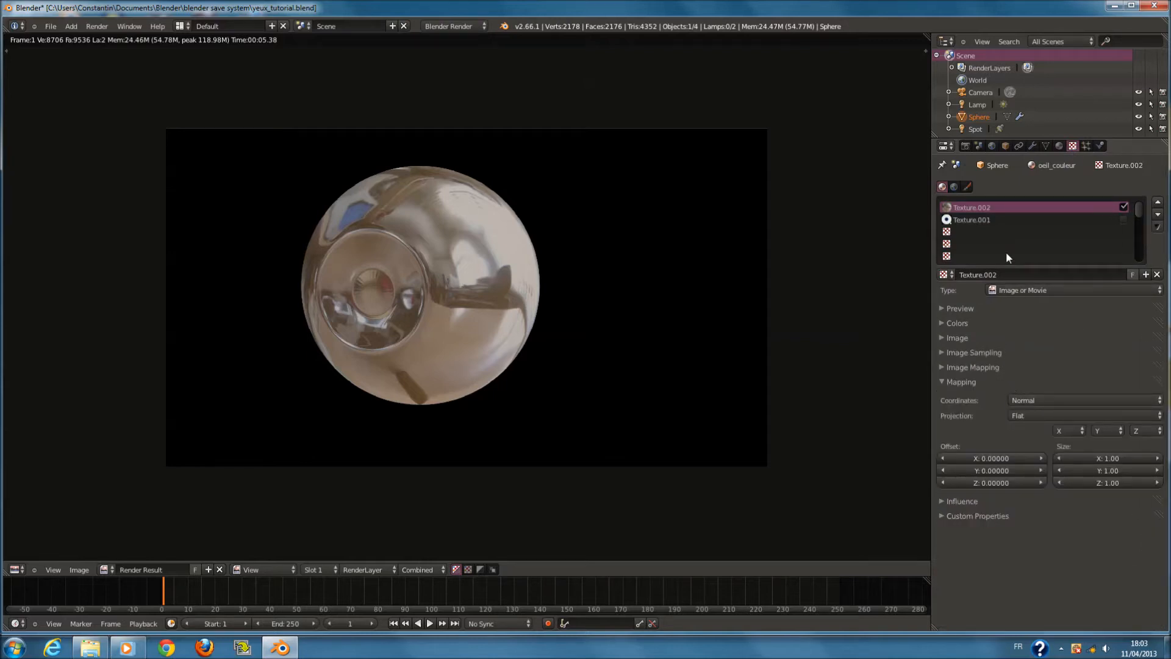
{"action": "left_click", "coordinate": [989, 383]}
{"action": "left_click", "coordinate": [992, 396]}
{"action": "left_click", "coordinate": [996, 442]}
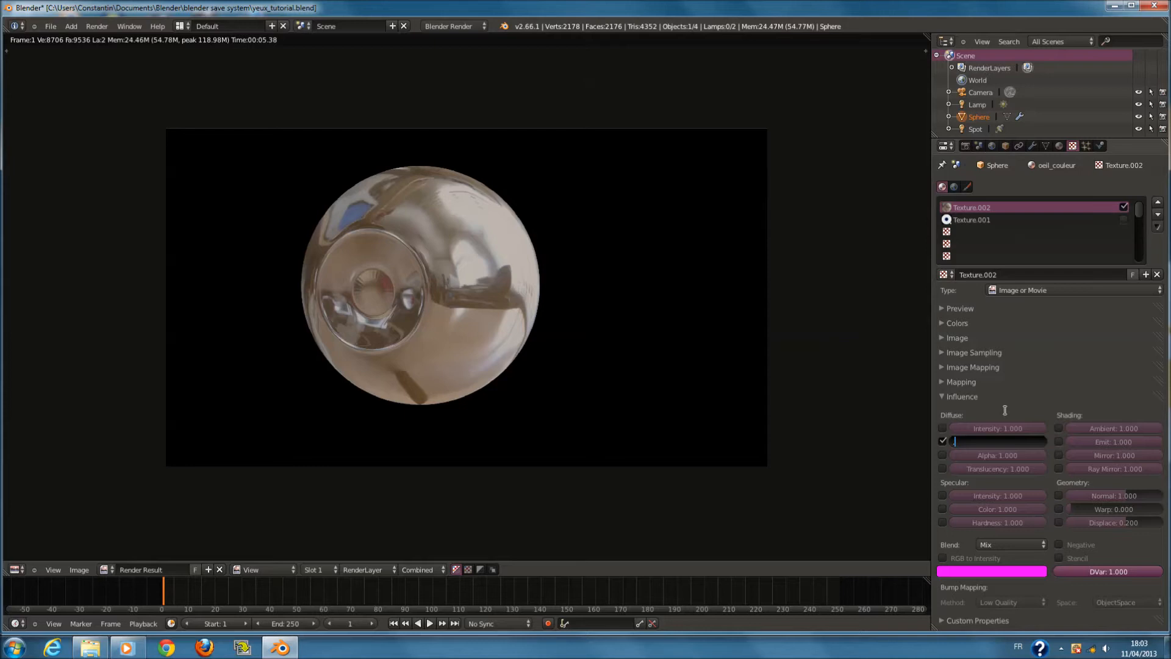
{"action": "key", "text": "F12"}
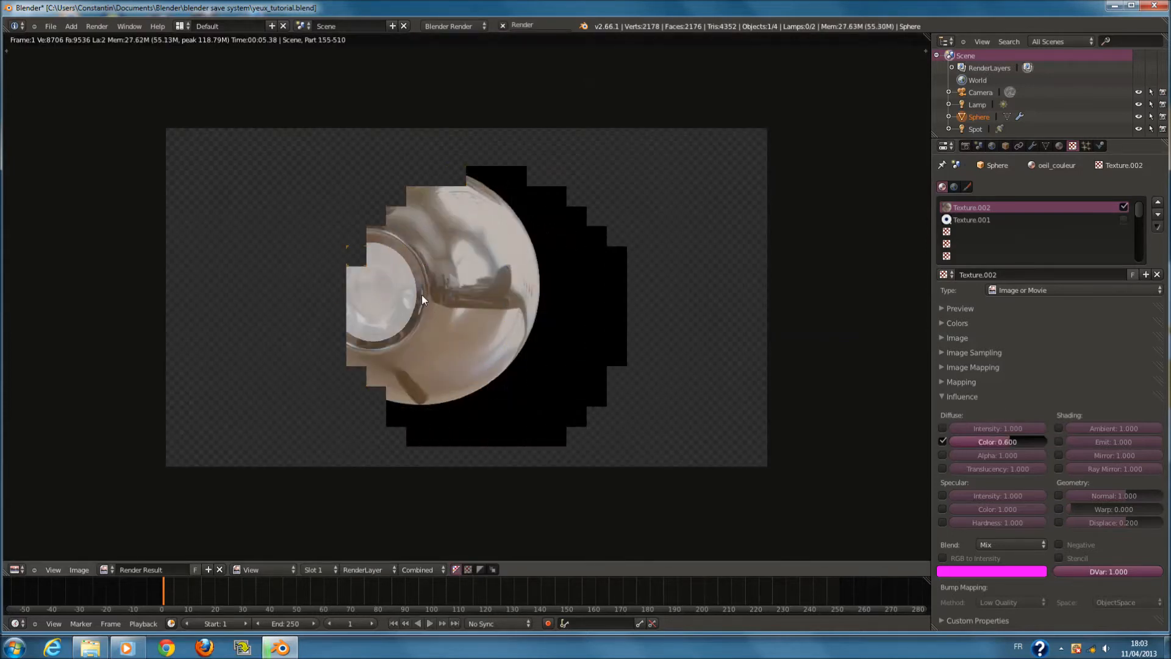
{"action": "scroll", "coordinate": [422, 295], "scroll_direction": "up", "scroll_amount": 1}
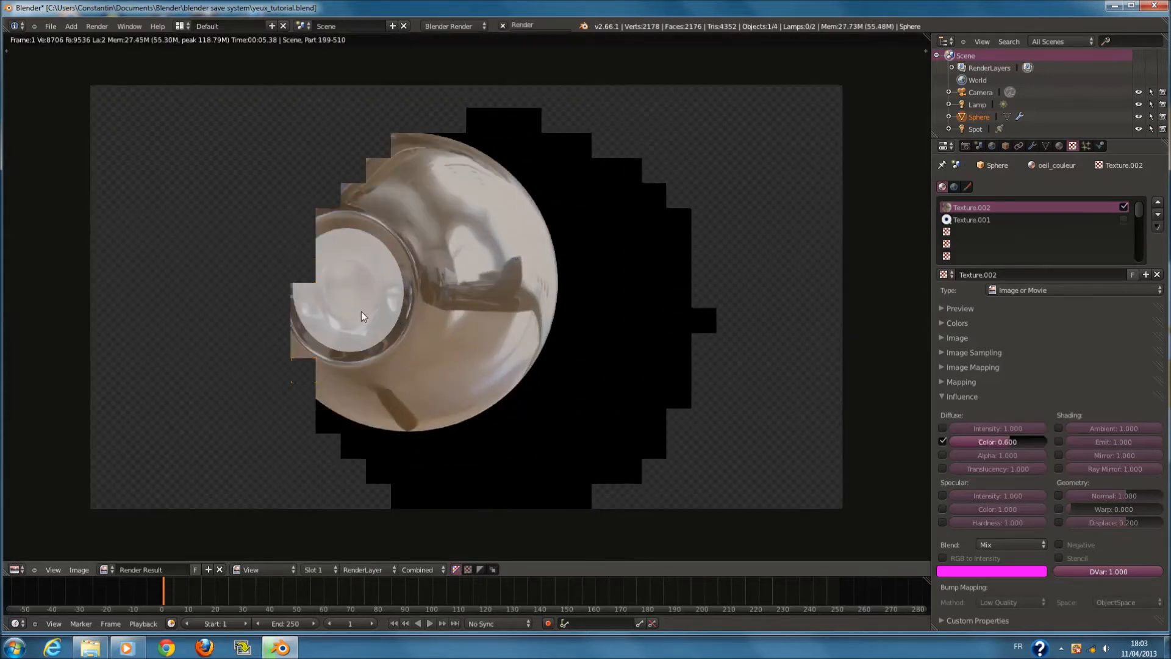
Change the blend mode of oeil_couleur's Texture.002 to Multiply and render the eyeball again
{"action": "left_click", "coordinate": [998, 544]}
{"action": "left_click", "coordinate": [1000, 493]}
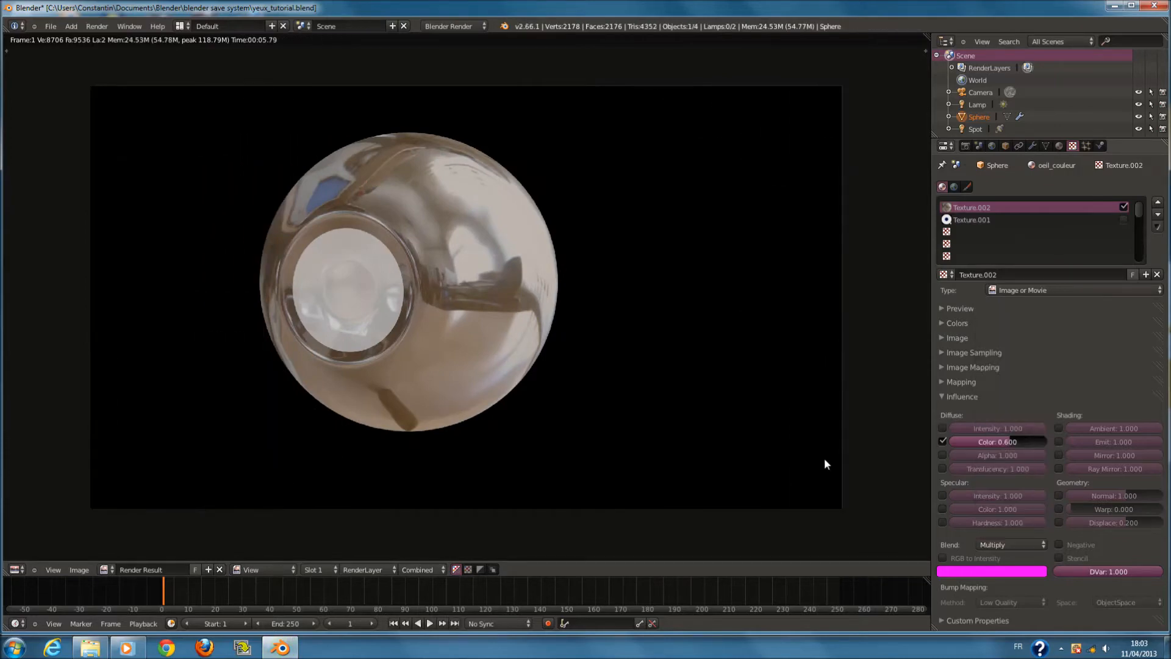
{"action": "key", "text": "F12"}
{"action": "scroll", "coordinate": [361, 307], "scroll_direction": "up", "scroll_amount": 1}
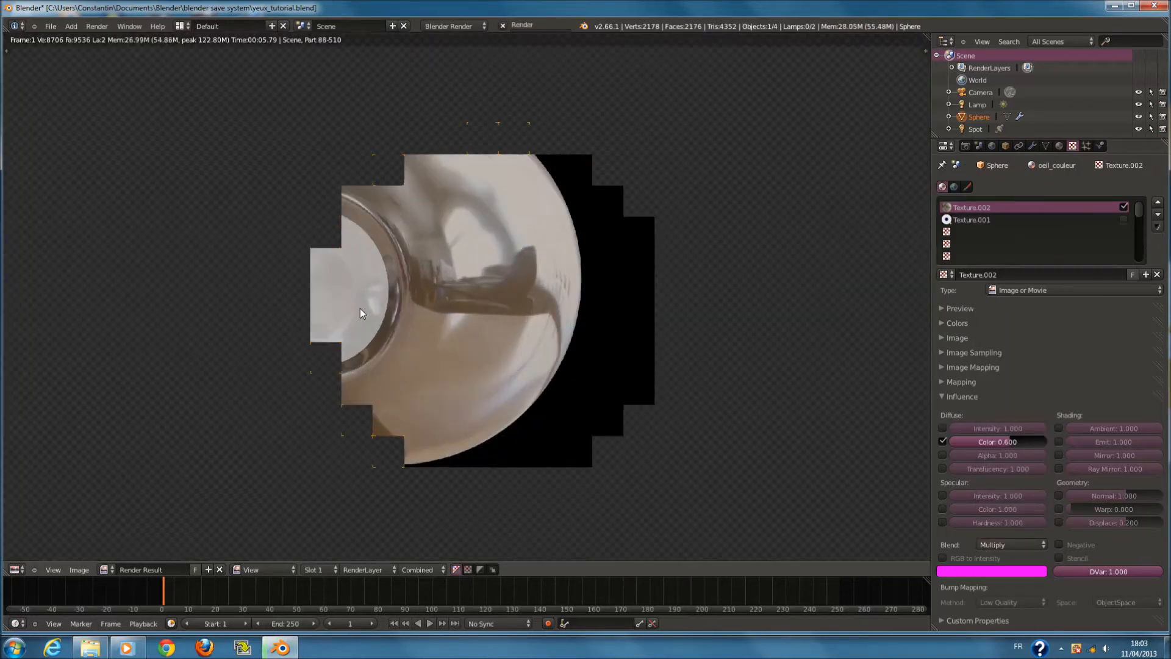
Examine the settings of oeil_couleur's Texture.001, the available materials and the image assigned to the texture
{"action": "left_click", "coordinate": [978, 218]}
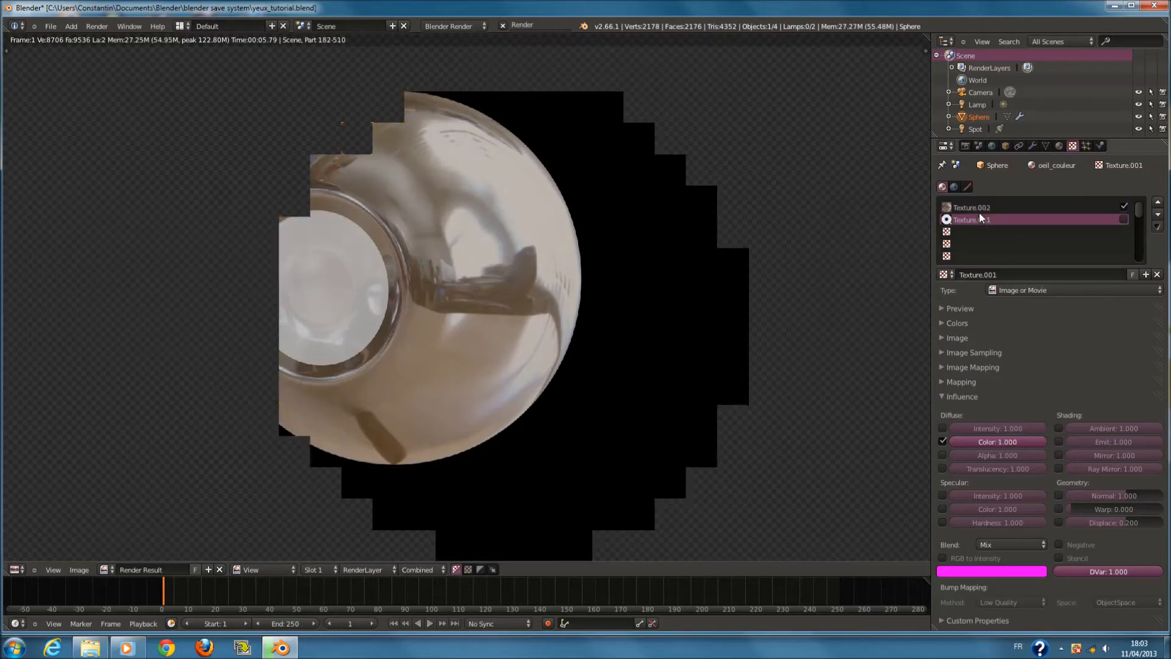
{"action": "left_click", "coordinate": [989, 395]}
{"action": "left_click", "coordinate": [989, 379]}
{"action": "left_click", "coordinate": [990, 378]}
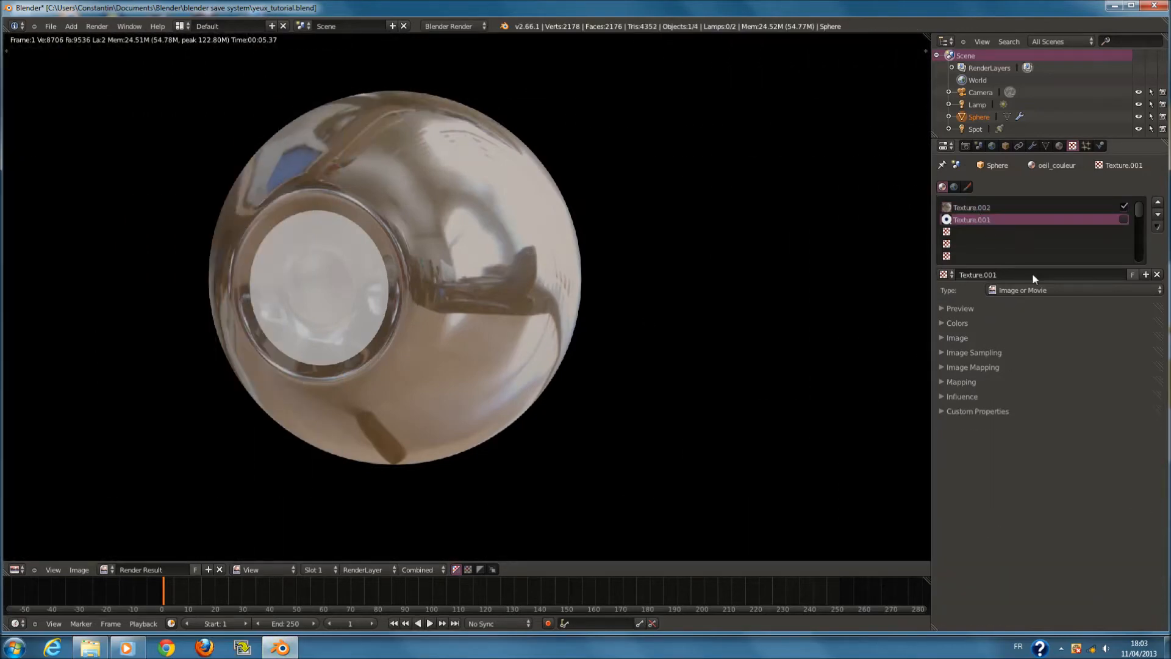
{"action": "left_click", "coordinate": [1059, 146]}
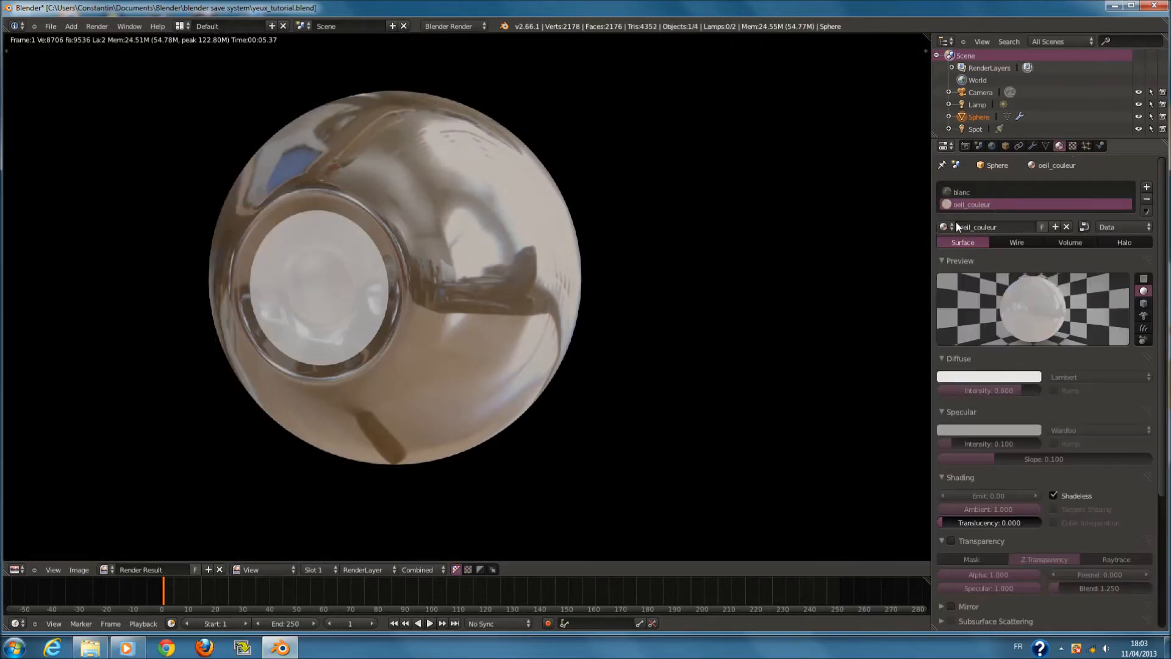
{"action": "left_click", "coordinate": [1072, 146]}
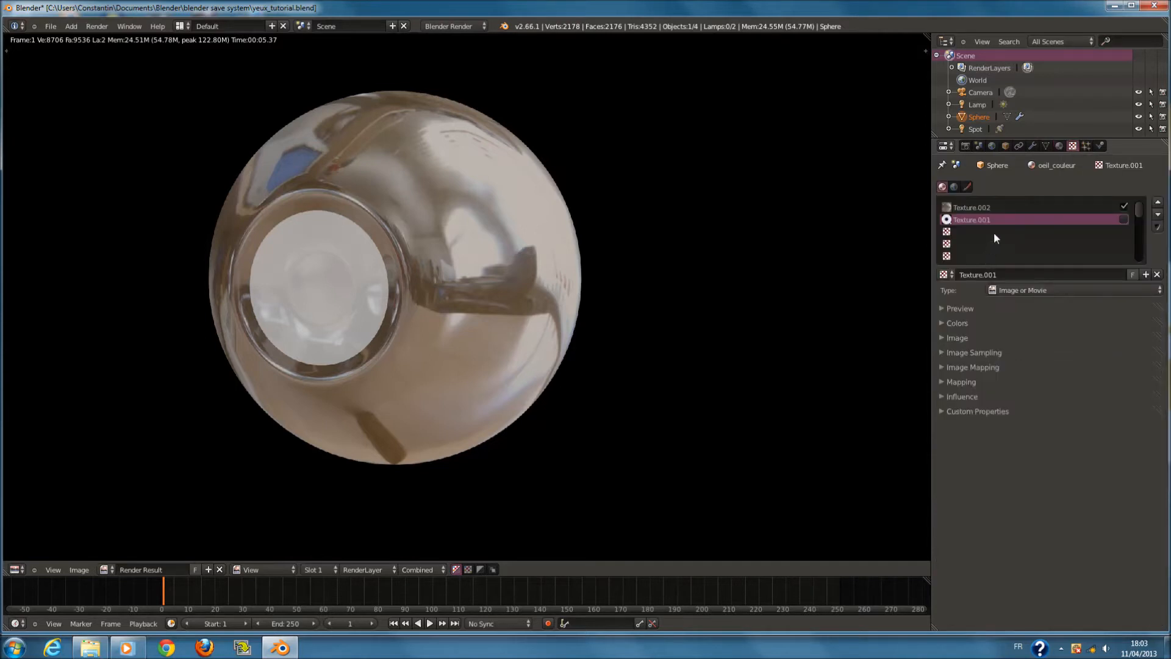
{"action": "left_click", "coordinate": [1060, 147]}
{"action": "left_click", "coordinate": [945, 226]}
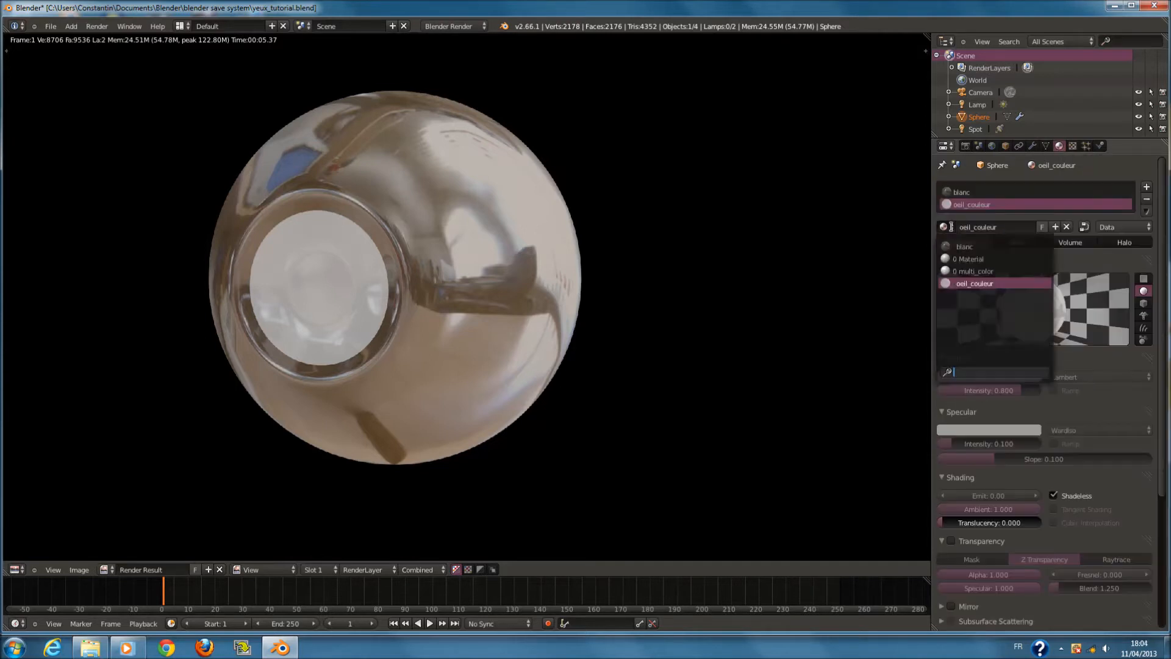
{"action": "left_click", "coordinate": [1072, 147]}
{"action": "left_click", "coordinate": [960, 323]}
{"action": "left_click", "coordinate": [960, 323]}
{"action": "left_click", "coordinate": [958, 338]}
{"action": "left_click", "coordinate": [945, 357]}
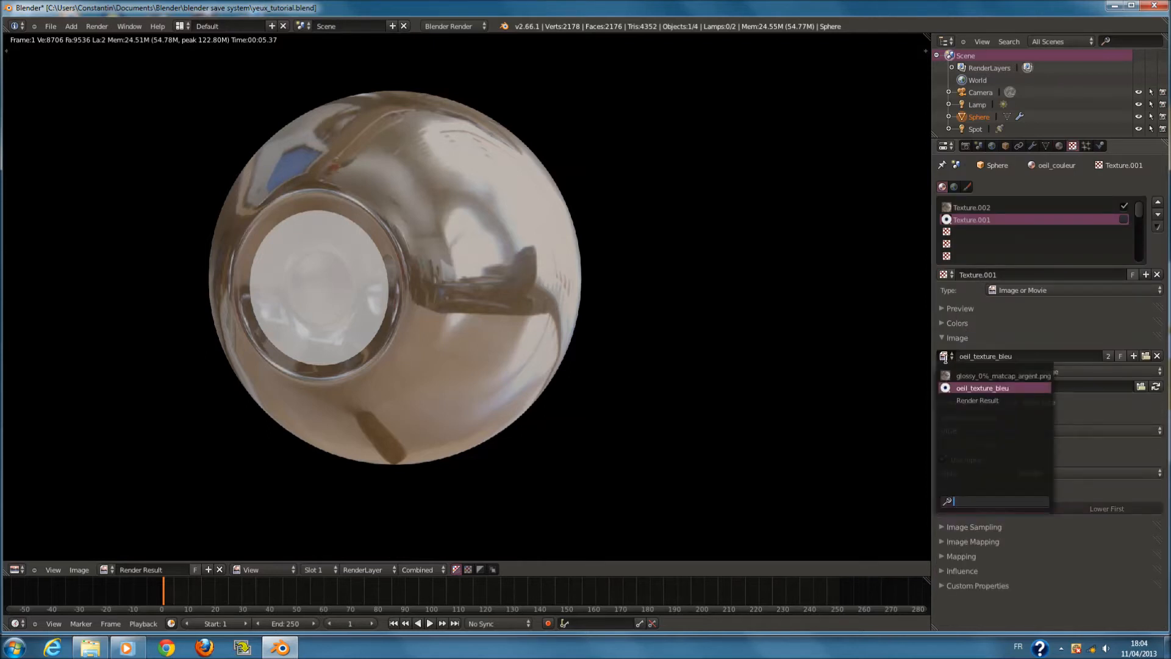
{"action": "left_click", "coordinate": [947, 359]}
{"action": "left_click", "coordinate": [959, 338]}
Enable the iris texture Texture.001 on oeil_couleur and inspect the iris up close in a render
{"action": "left_click", "coordinate": [1010, 205]}
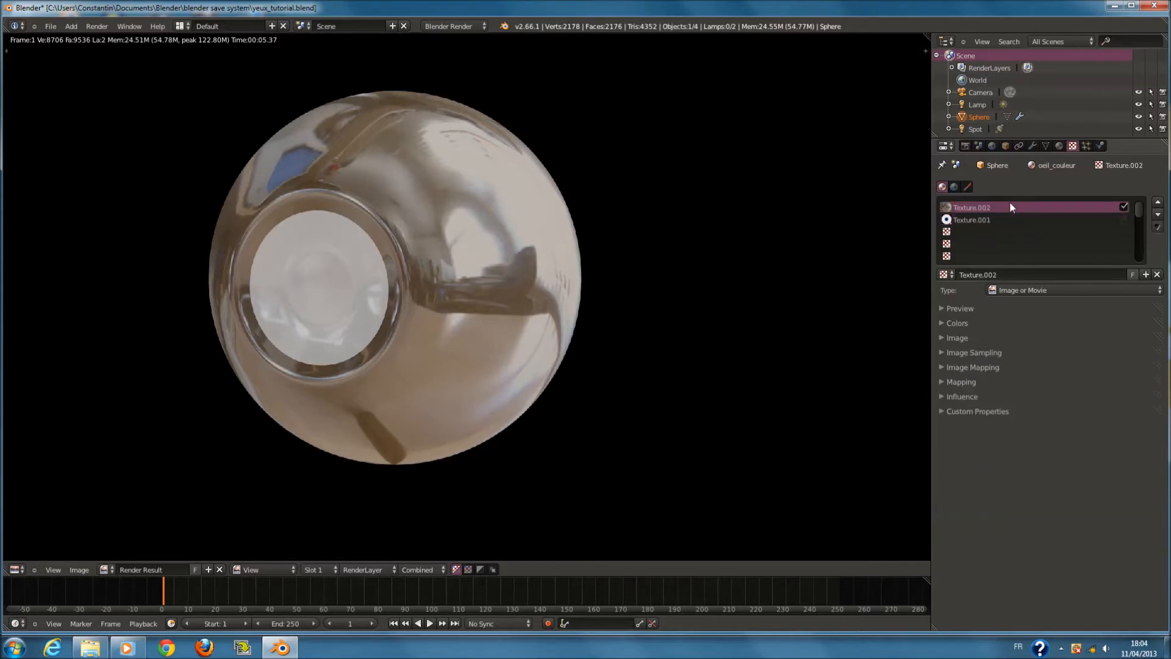
{"action": "left_click", "coordinate": [1123, 218]}
{"action": "key", "text": "F12"}
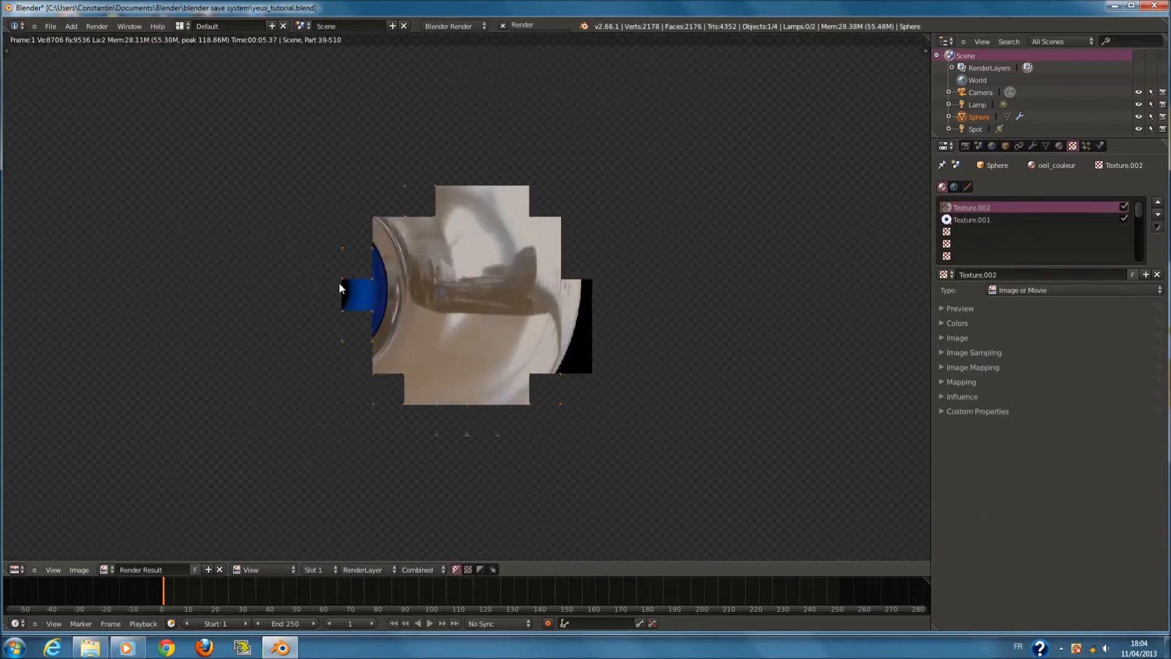
{"action": "scroll", "coordinate": [365, 349], "scroll_direction": "up", "scroll_amount": 5}
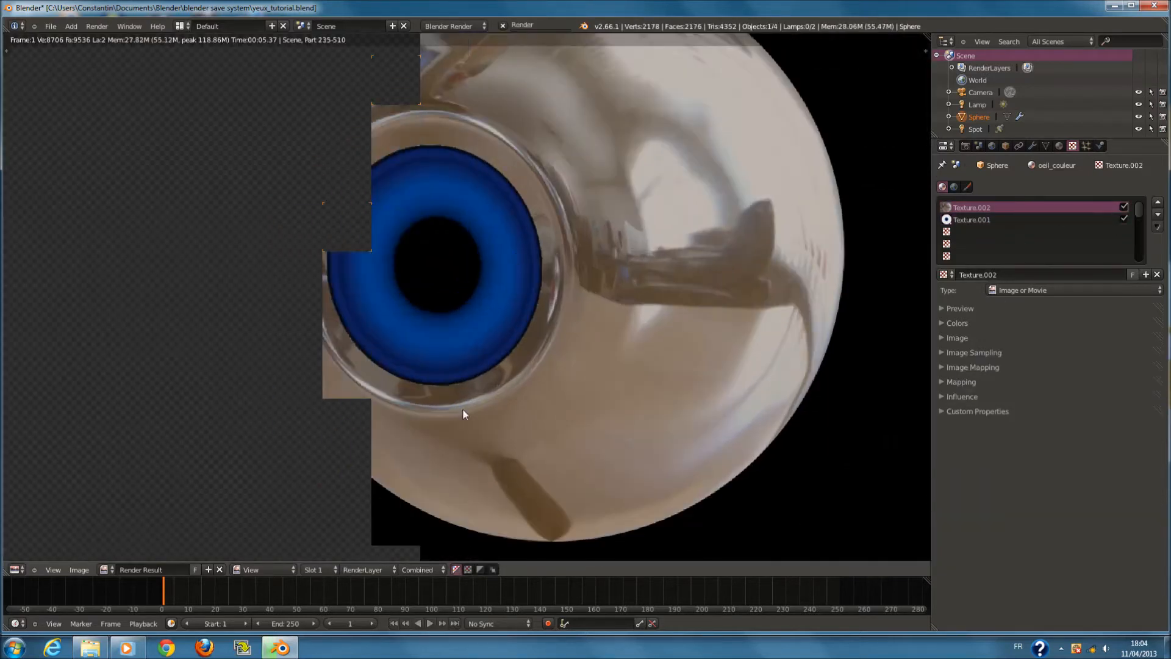
{"action": "scroll", "coordinate": [514, 345], "scroll_direction": "down", "scroll_amount": 1}
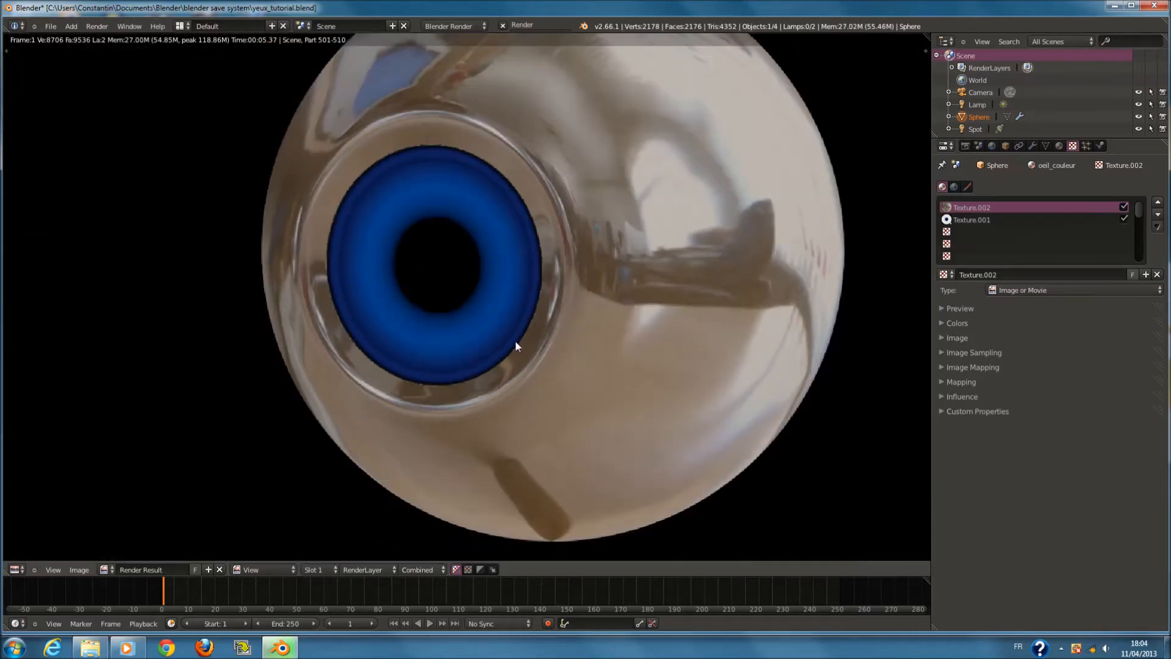
{"action": "scroll", "coordinate": [512, 359], "scroll_direction": "down", "scroll_amount": 2}
{"action": "key", "text": "F11"}
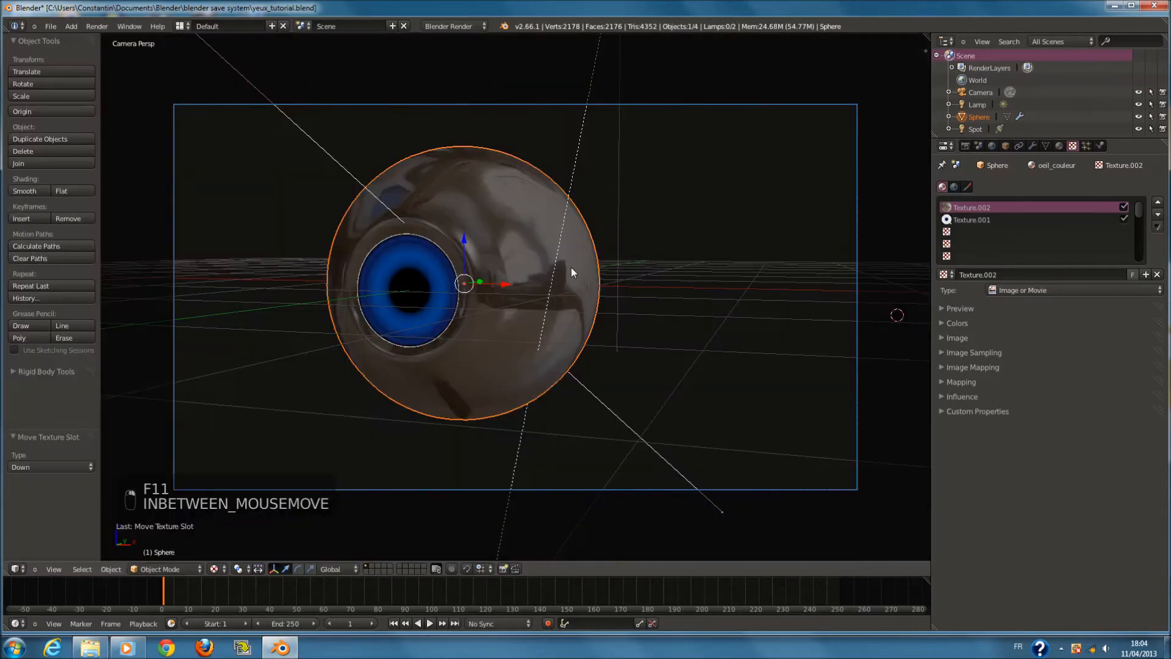
Set the blend mode of the blanc material's Blend texture to Multiply
{"action": "left_click", "coordinate": [1058, 147]}
{"action": "left_click", "coordinate": [1000, 191]}
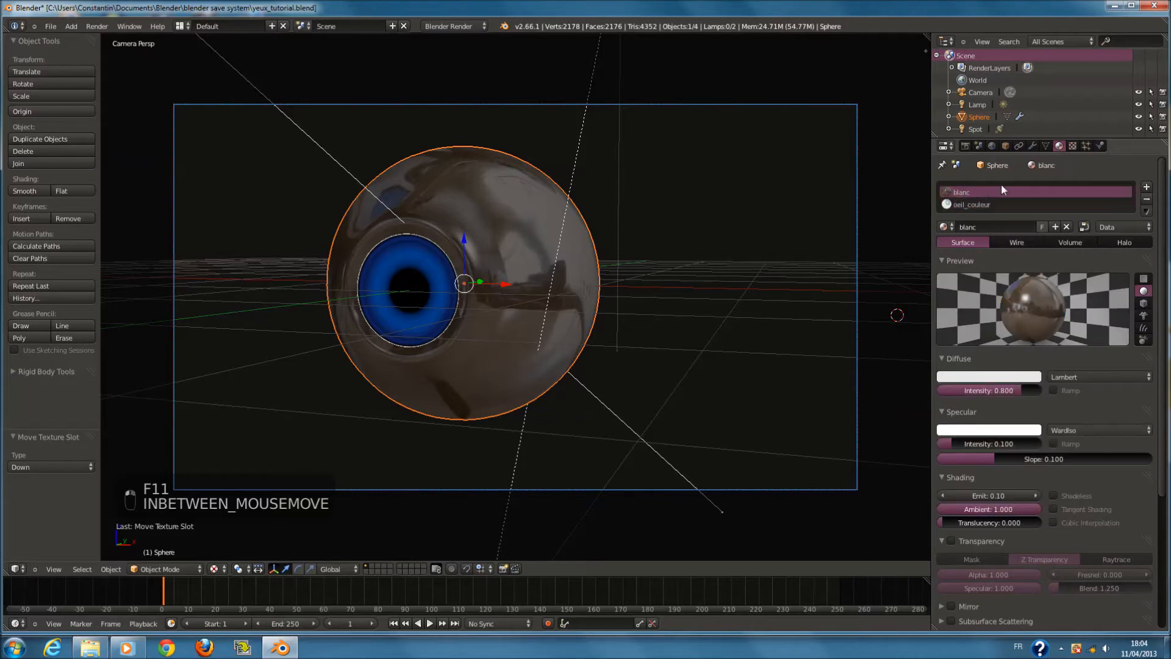
{"action": "left_click", "coordinate": [1072, 146]}
{"action": "left_click", "coordinate": [967, 382]}
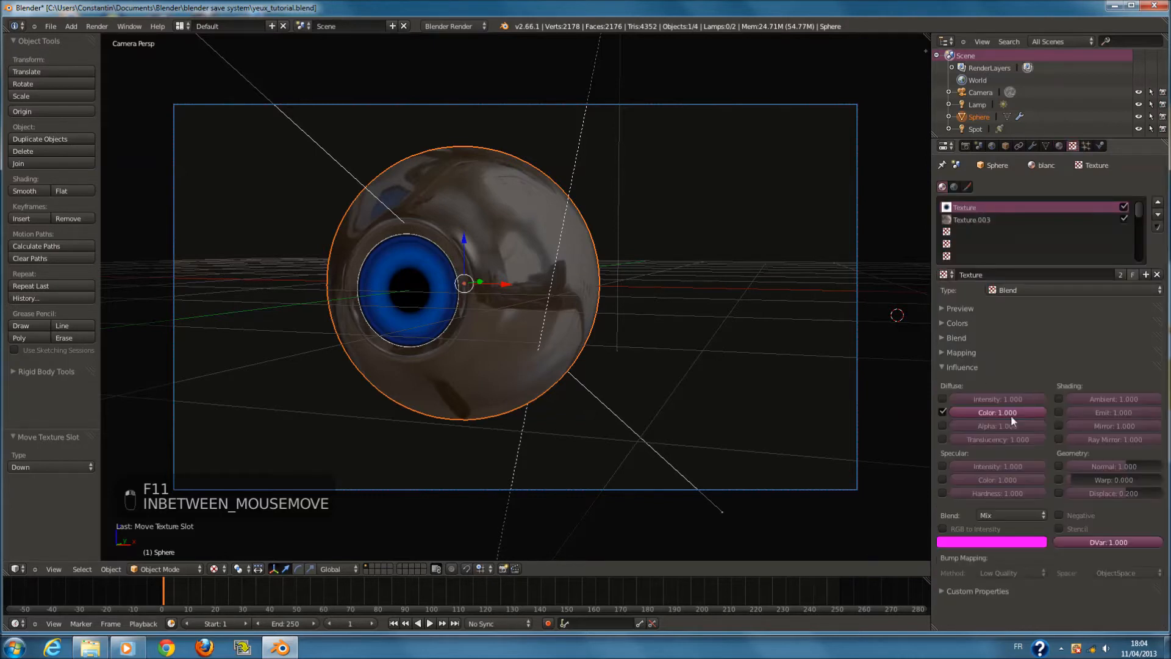
{"action": "left_click", "coordinate": [1004, 515]}
{"action": "left_click", "coordinate": [1003, 464]}
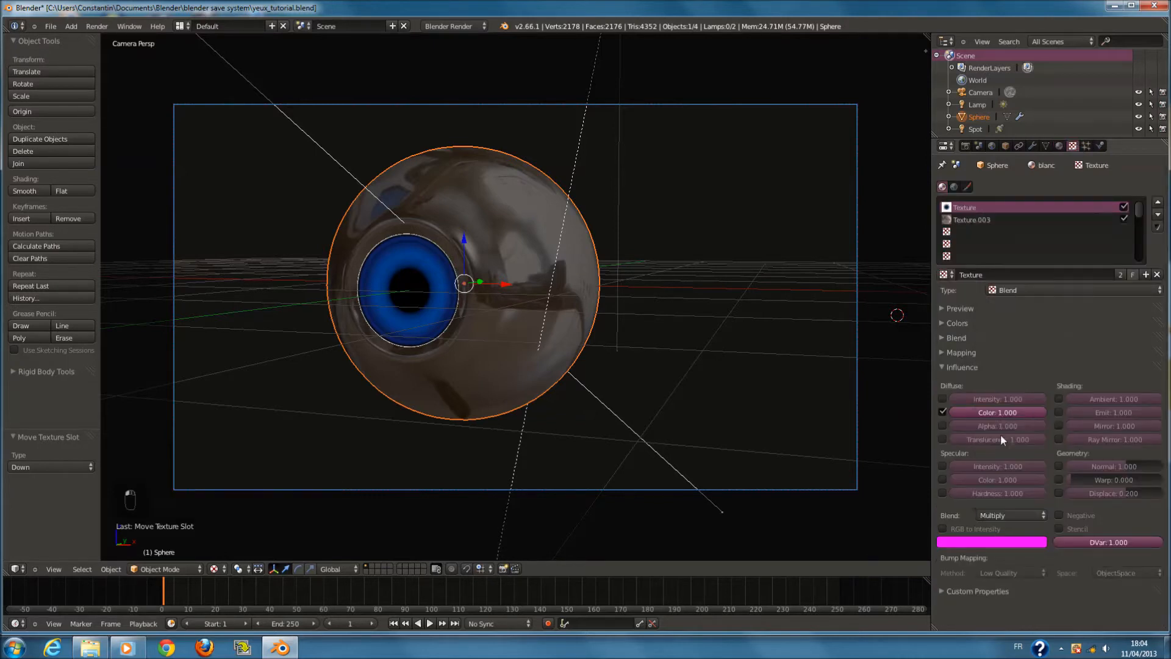
Set the Blend texture's diffuse color influence to 0.5 on the blanc material and render the eyeball
{"action": "left_click", "coordinate": [998, 412]}
{"action": "key", "text": "BackSpace"}
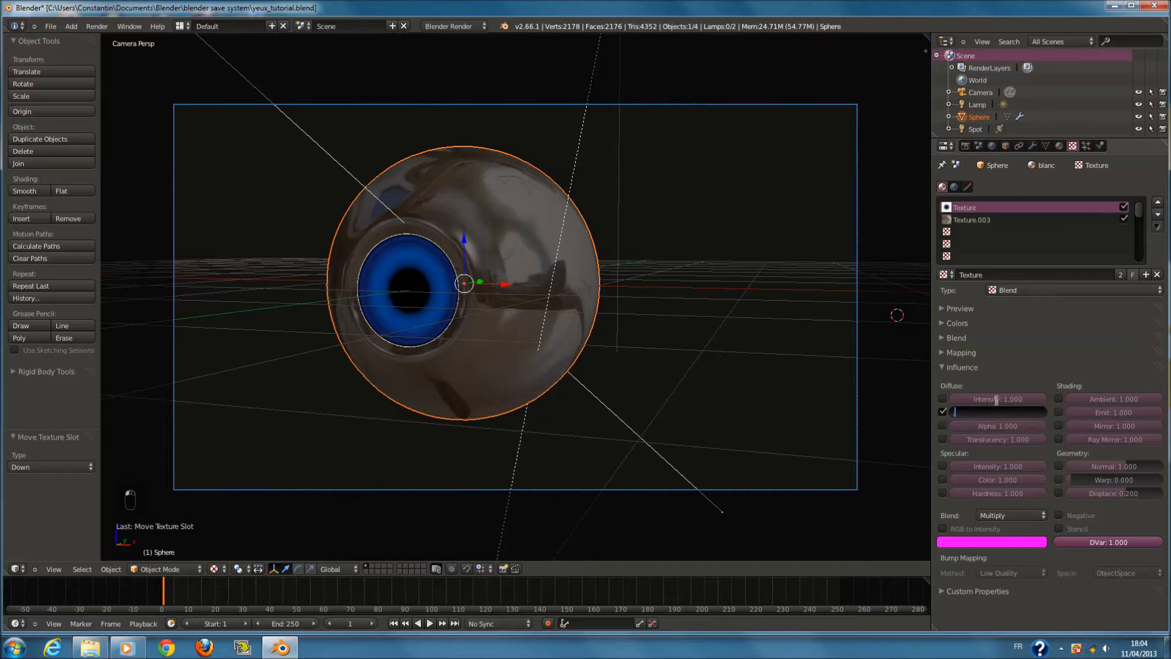
{"action": "type", "text": ".5"}
{"action": "key", "text": "Return"}
{"action": "key", "text": "F12"}
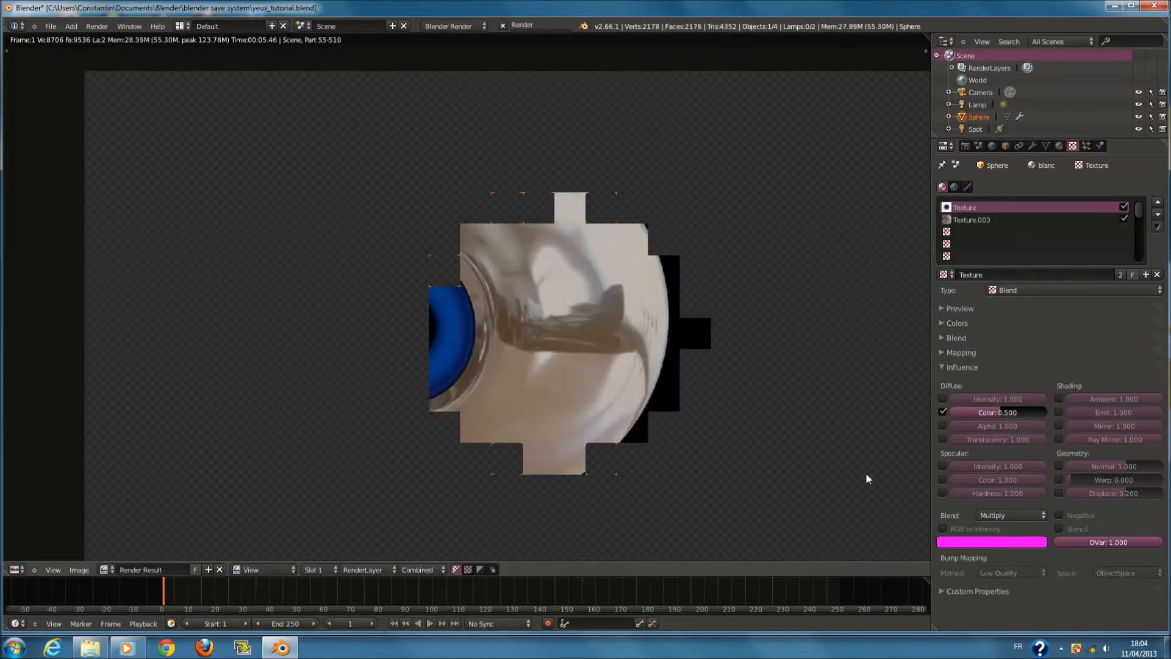
Select the blanc material's matcap texture Texture.003 for adjusting its influence settings
{"action": "left_click", "coordinate": [983, 219]}
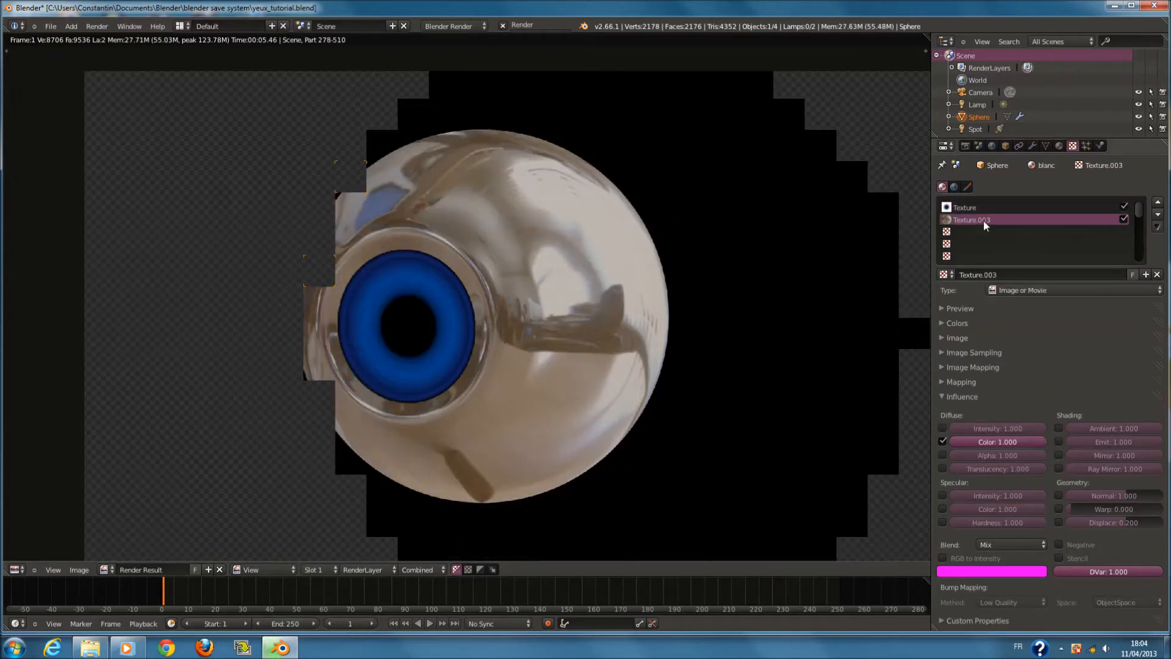
{"action": "left_click", "coordinate": [986, 206]}
{"action": "left_click", "coordinate": [987, 217]}
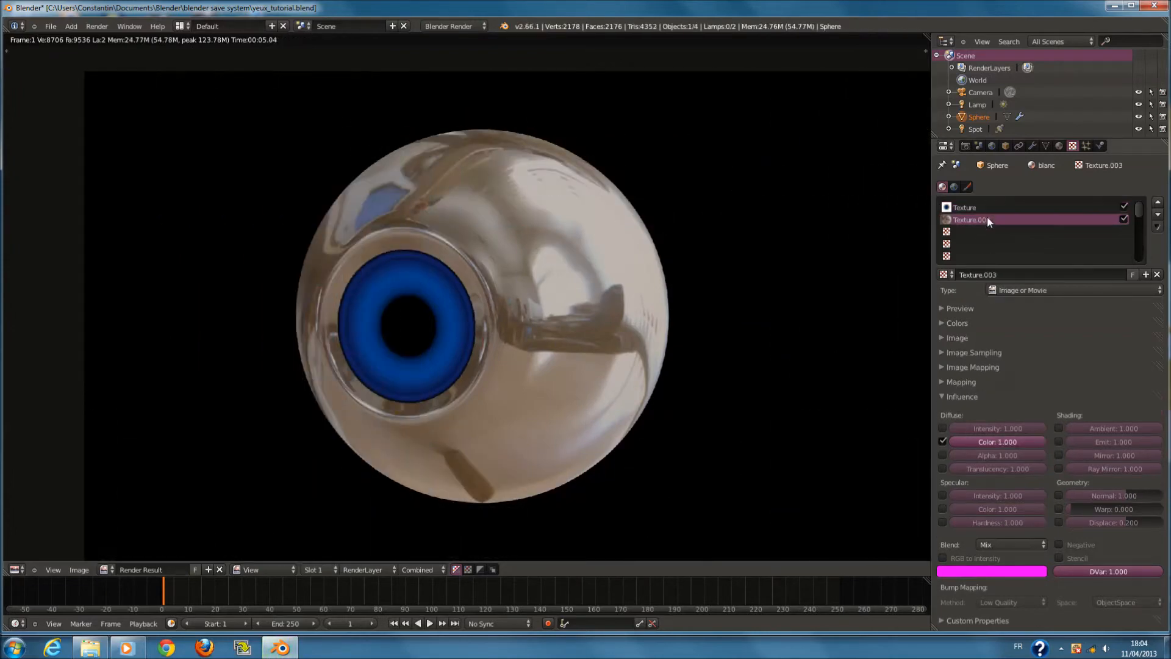
Move the blend texture below Texture.003 in the blanc material's texture stack and render the eye
{"action": "left_click", "coordinate": [995, 209]}
{"action": "left_click", "coordinate": [1157, 215]}
{"action": "key", "text": "F12"}
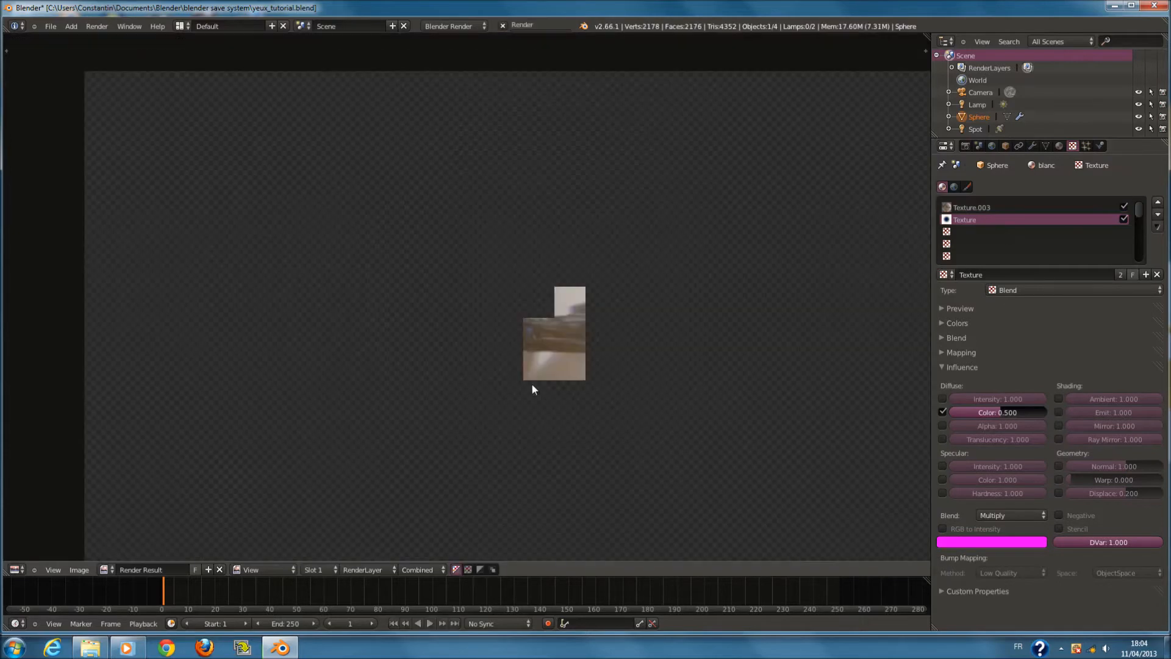
Set the blend texture's diffuse color influence to 1.000
{"action": "left_click", "coordinate": [993, 208]}
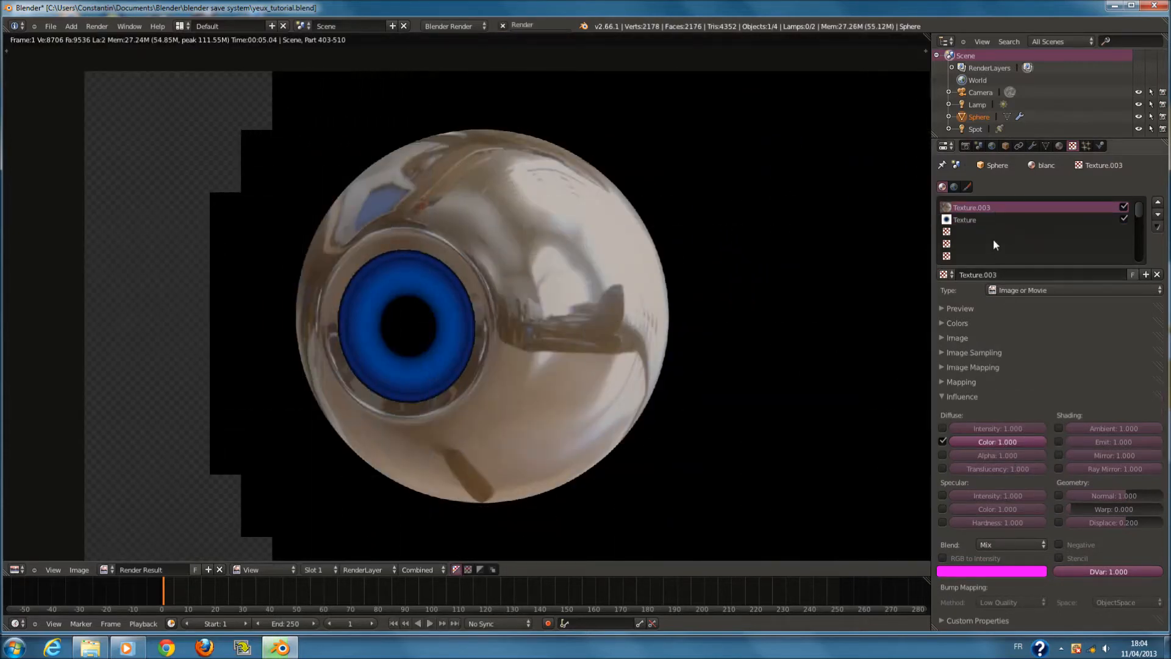
{"action": "left_click", "coordinate": [998, 219]}
{"action": "left_click_drag", "start_coordinate": [1004, 411], "coordinate": [1085, 391]}
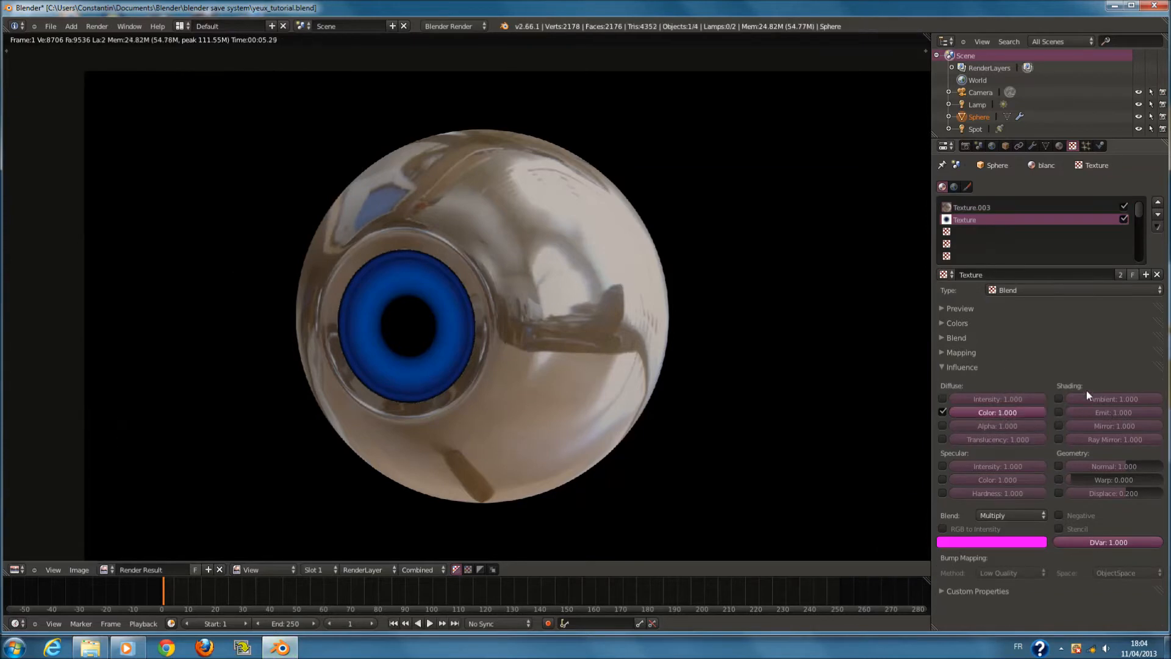
Set Texture.003's diffuse color influence to 0.5 and its blend mode to Multiply
{"action": "left_click", "coordinate": [994, 208]}
{"action": "left_click", "coordinate": [1005, 440]}
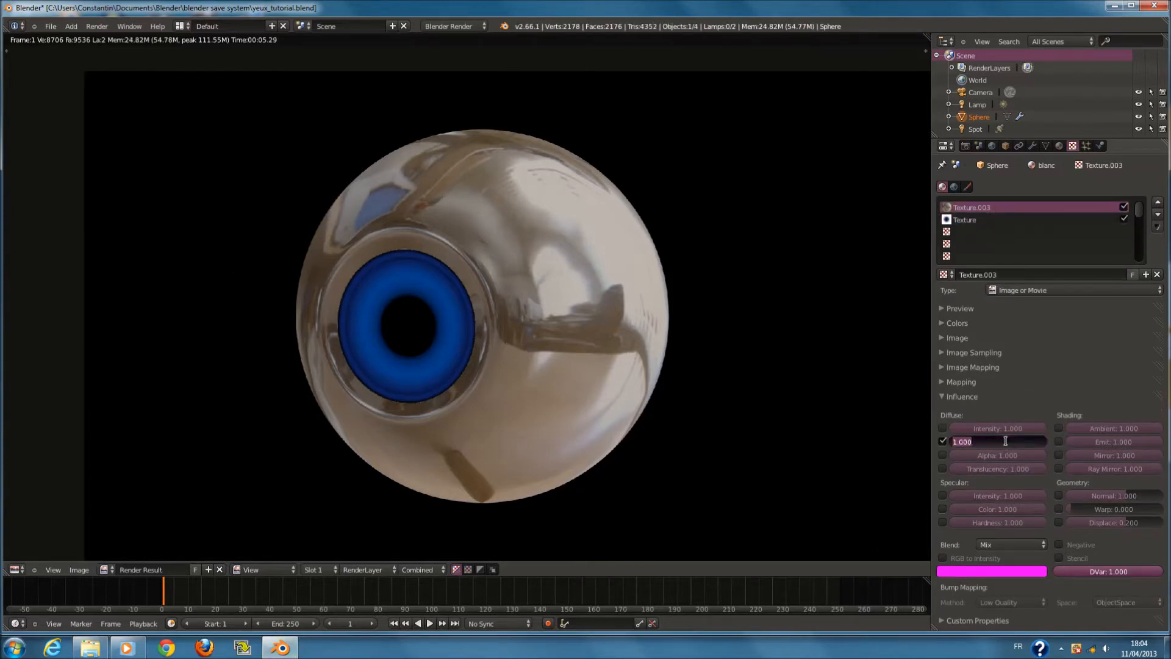
{"action": "type", "text": ".5"}
{"action": "key", "text": "Return"}
{"action": "left_click", "coordinate": [1007, 544]}
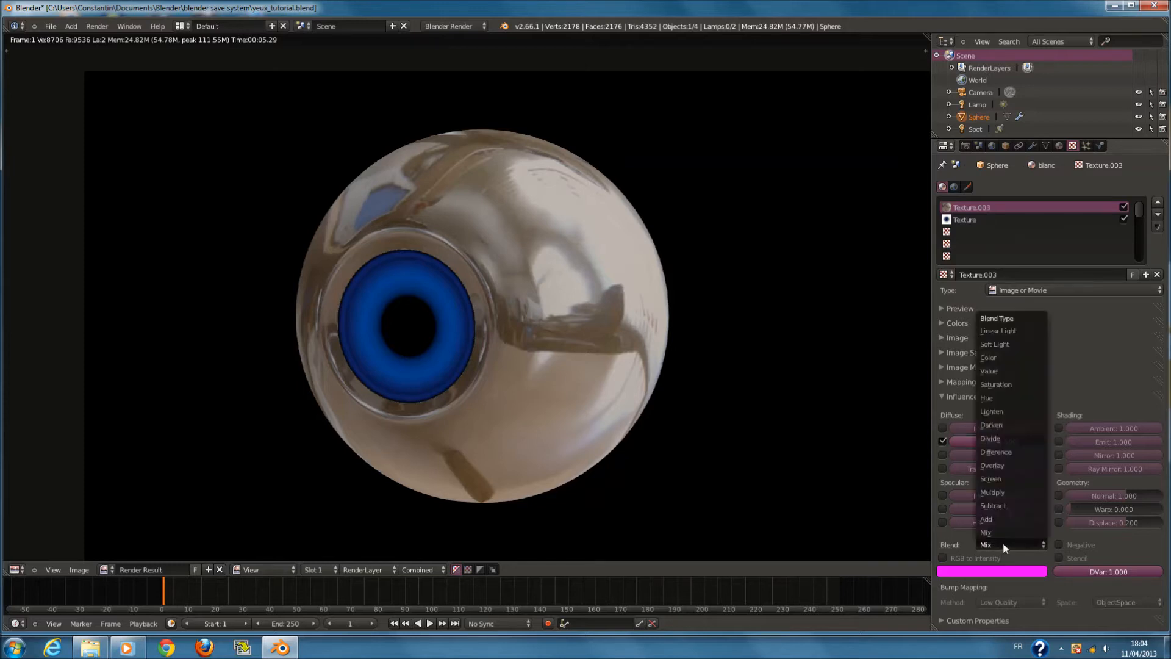
{"action": "left_click", "coordinate": [1007, 491]}
Set the blend texture's blend mode to Mix, then render and inspect the eye
{"action": "left_click", "coordinate": [996, 220]}
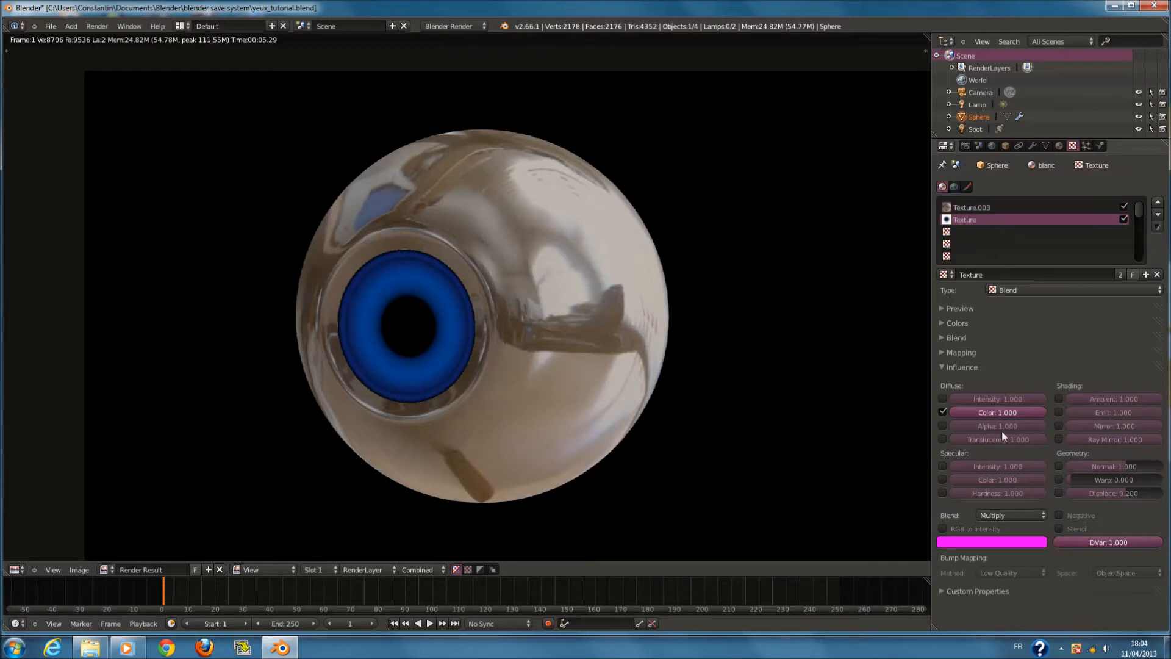
{"action": "left_click", "coordinate": [1014, 515]}
{"action": "left_click", "coordinate": [1012, 503]}
{"action": "key", "text": "F12"}
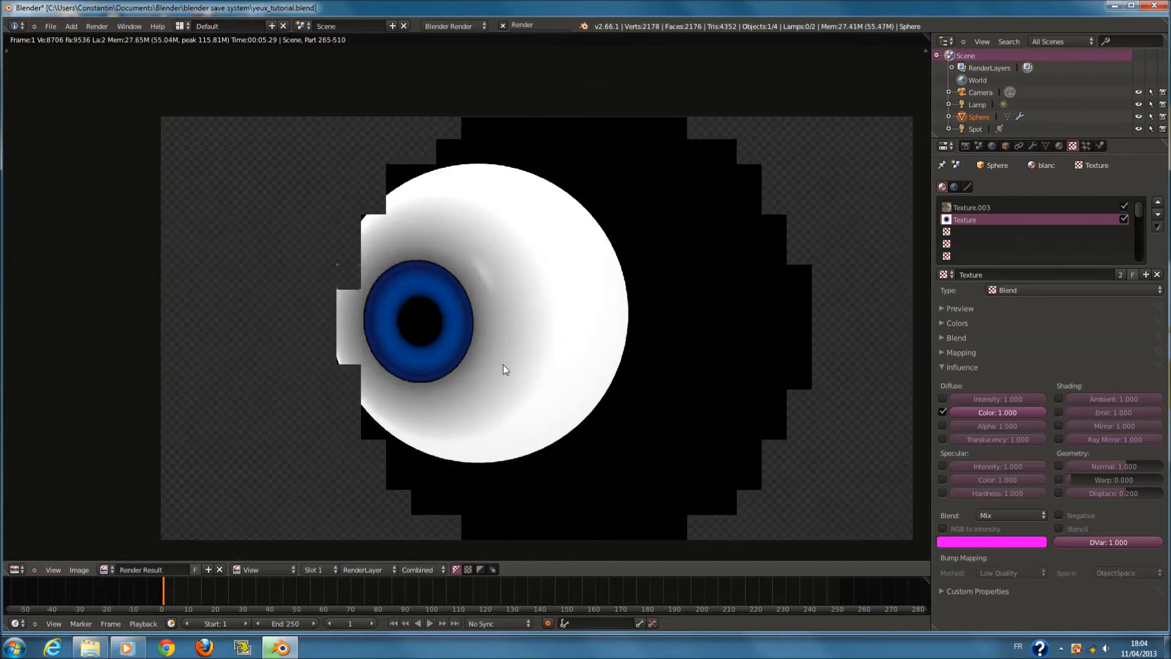
{"action": "scroll", "coordinate": [503, 364], "scroll_direction": "up", "scroll_amount": 2}
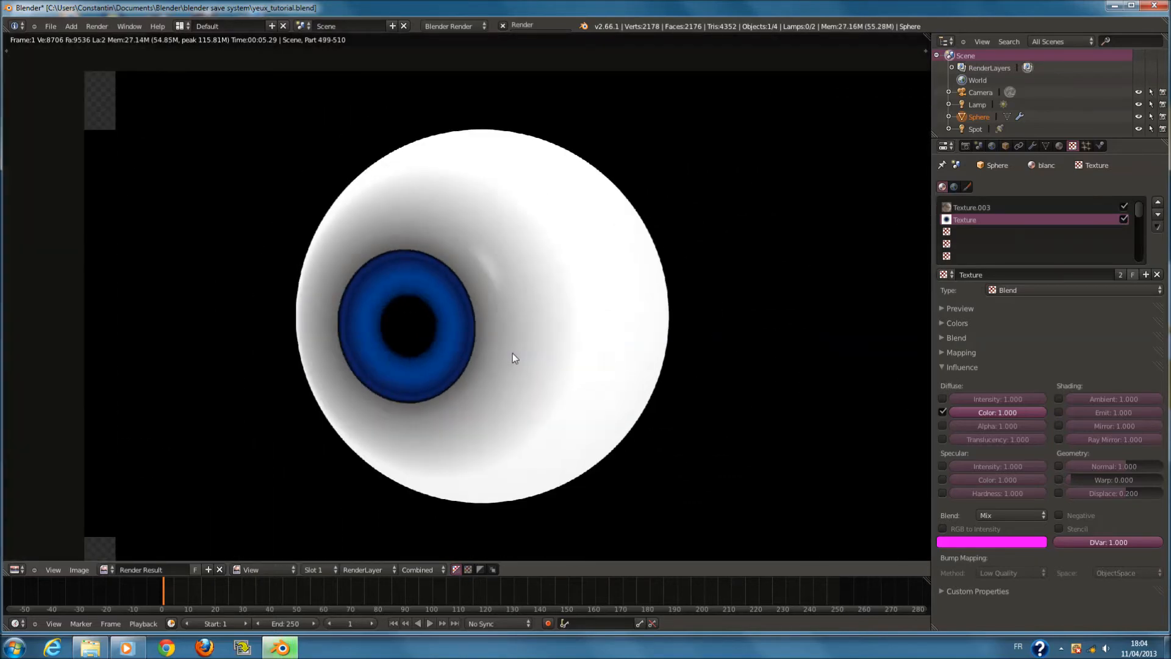
{"action": "scroll", "coordinate": [512, 353], "scroll_direction": "down", "scroll_amount": 2}
{"action": "scroll", "coordinate": [512, 353], "scroll_direction": "up", "scroll_amount": 3}
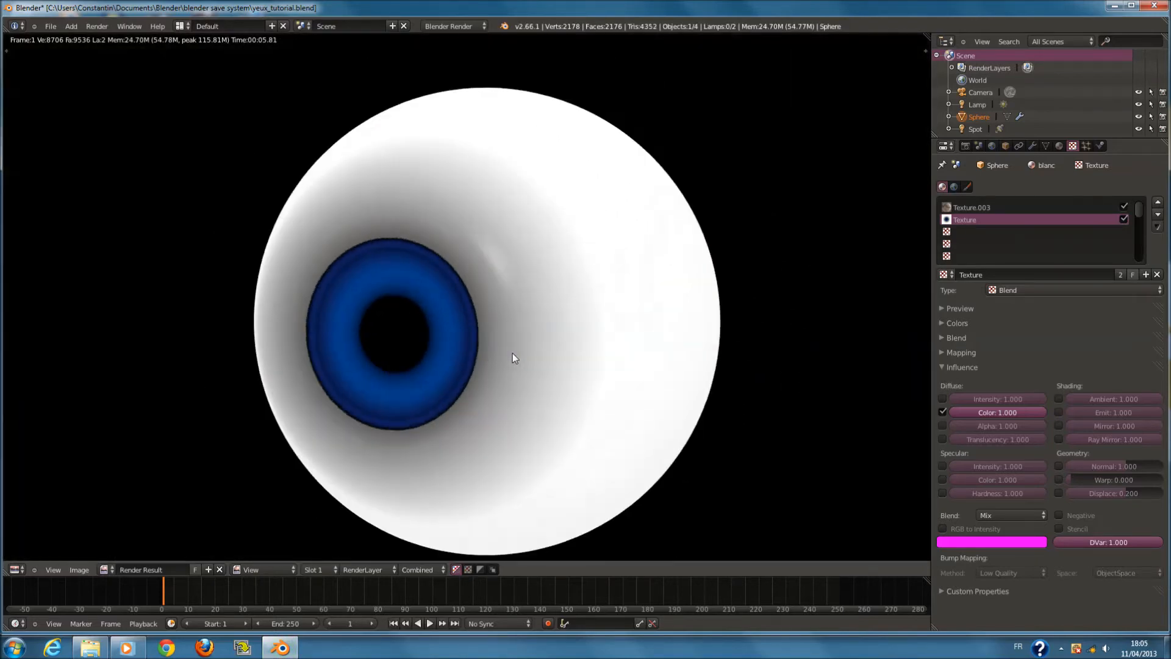
{"action": "scroll", "coordinate": [512, 353], "scroll_direction": "down", "scroll_amount": 1}
Raise Texture.003's diffuse color influence to 0.579 and then to 0.658, rendering the eye after each change
{"action": "left_click", "coordinate": [1000, 211]}
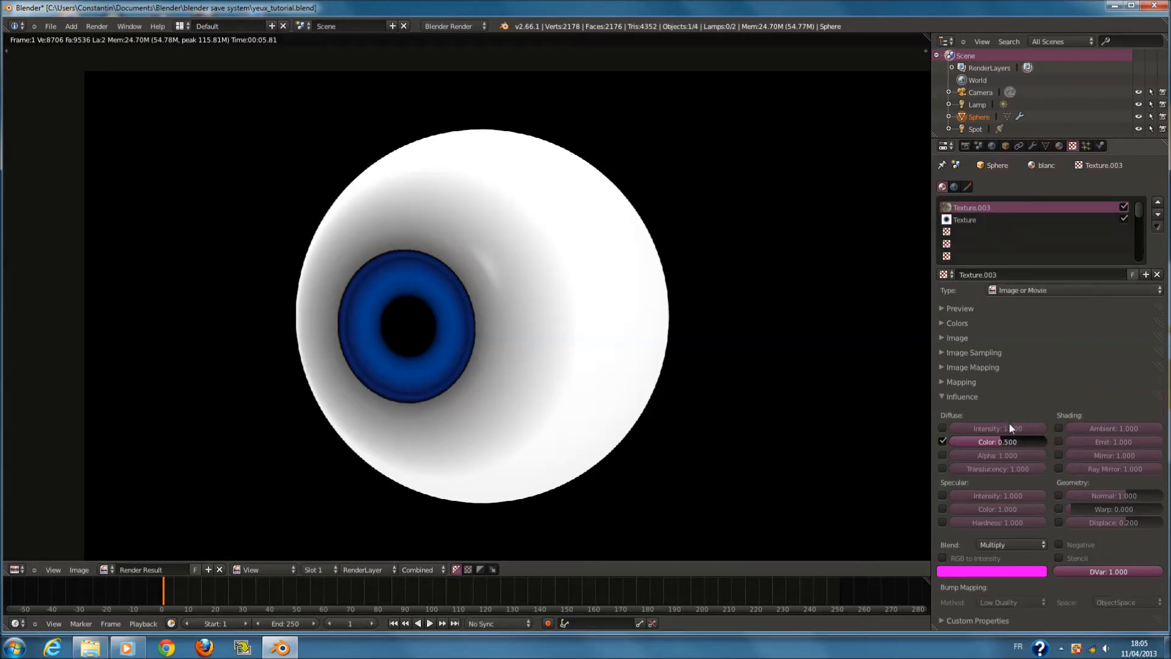
{"action": "left_click_drag", "start_coordinate": [1005, 442], "coordinate": [1009, 443]}
{"action": "key", "text": "F12"}
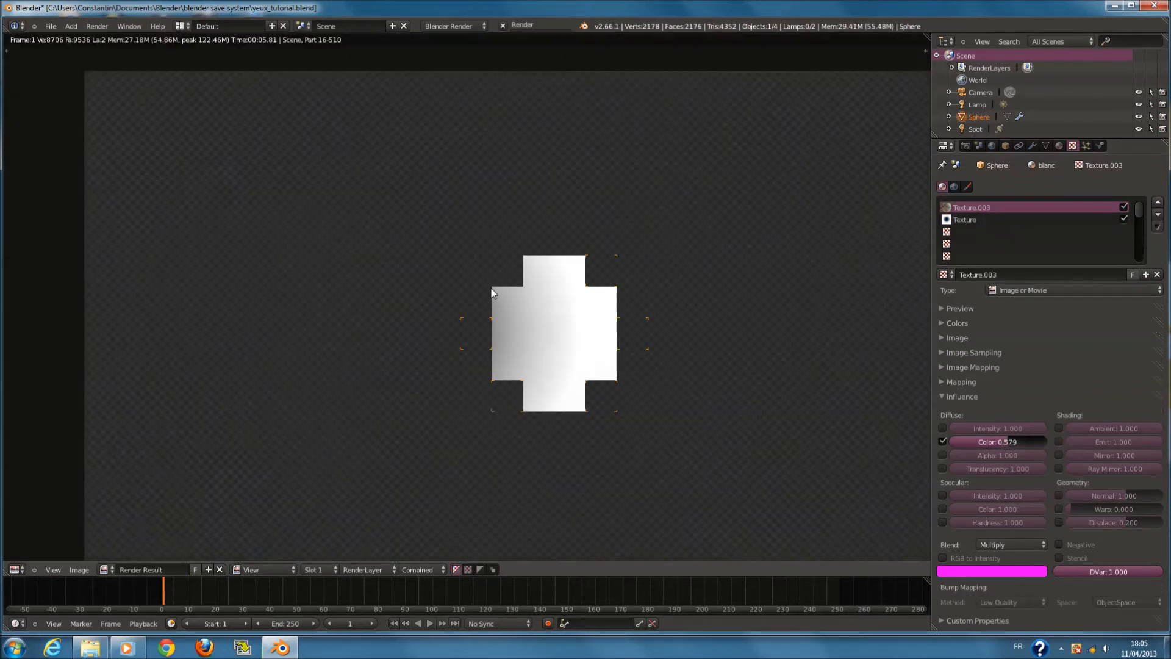
{"action": "left_click_drag", "start_coordinate": [1012, 443], "coordinate": [1020, 444]}
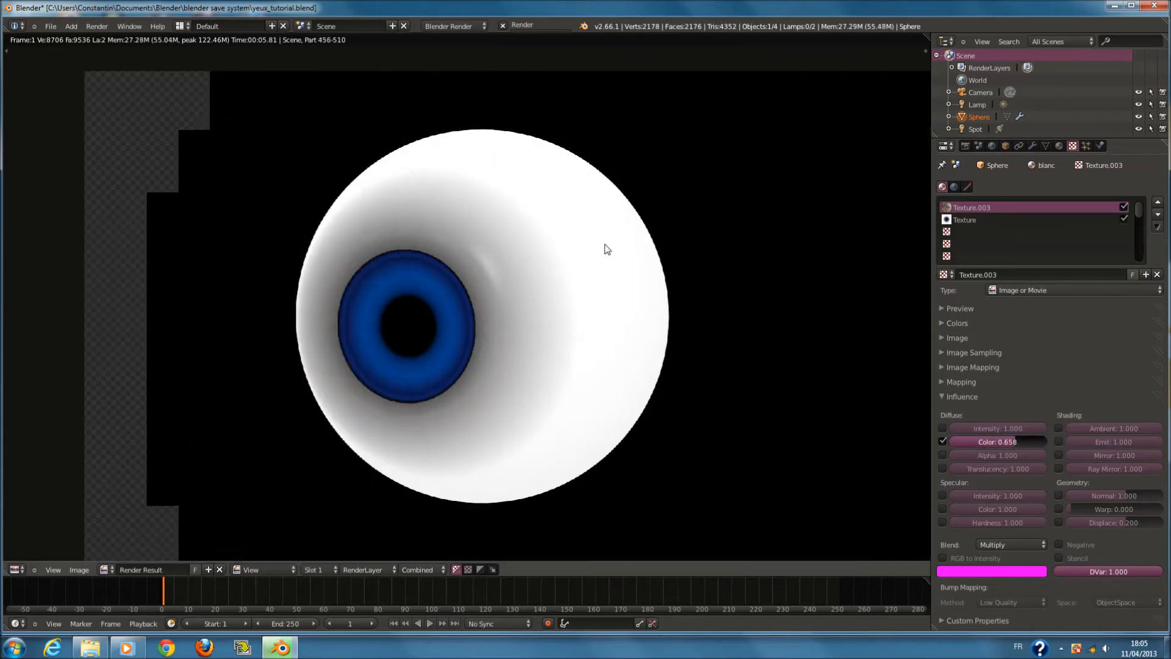
{"action": "scroll", "coordinate": [552, 257], "scroll_direction": "down", "scroll_amount": 1}
{"action": "key", "text": "F12"}
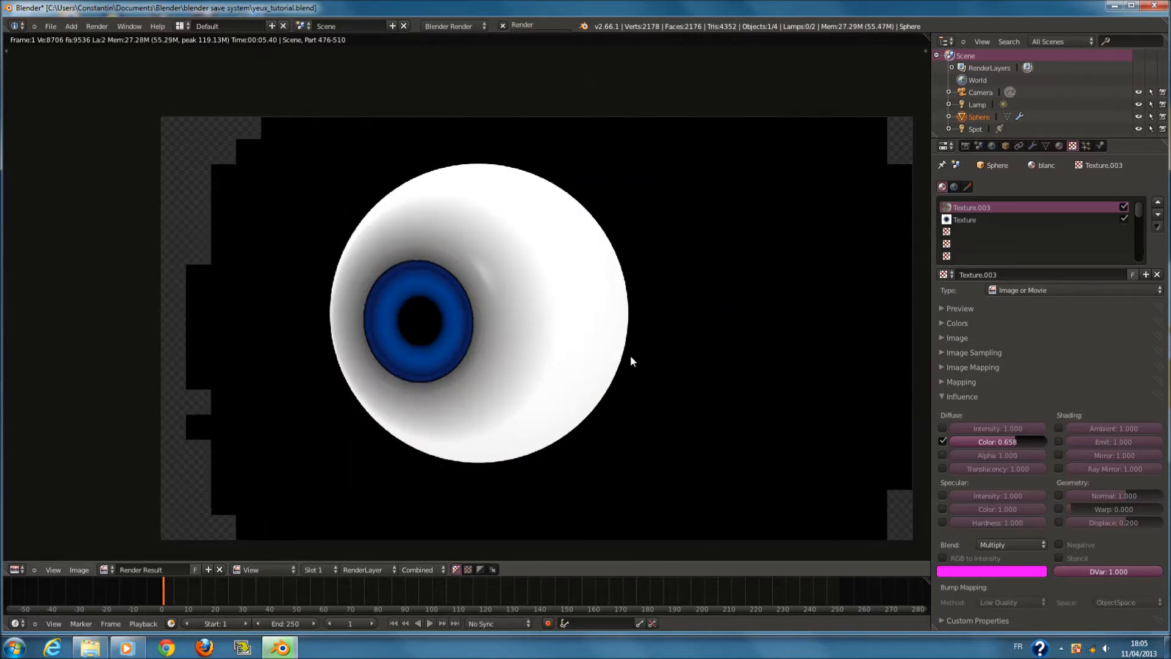
Select the sun lamp above the eye in the 3D view, set its energy to 0, and render the scene
{"action": "key", "text": "F11"}
{"action": "scroll", "coordinate": [654, 335], "scroll_direction": "down", "scroll_amount": 3}
{"action": "right_click", "coordinate": [562, 132]}
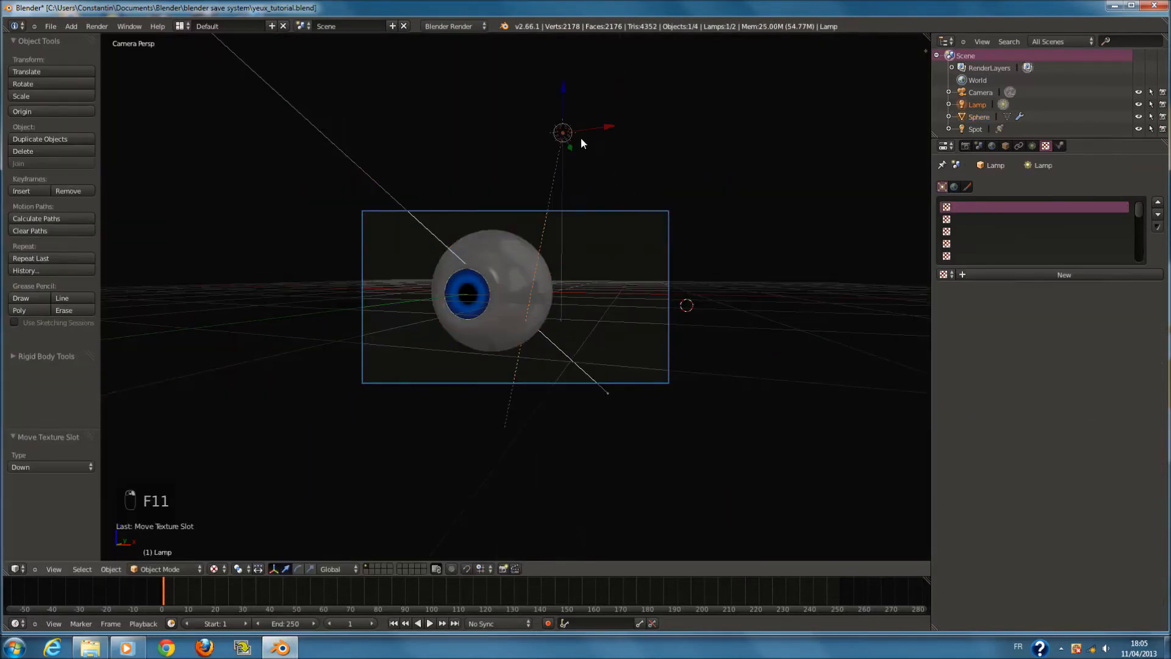
{"action": "left_click", "coordinate": [1032, 145]}
{"action": "left_click_drag", "start_coordinate": [986, 353], "coordinate": [965, 352]}
{"action": "key", "text": "F12"}
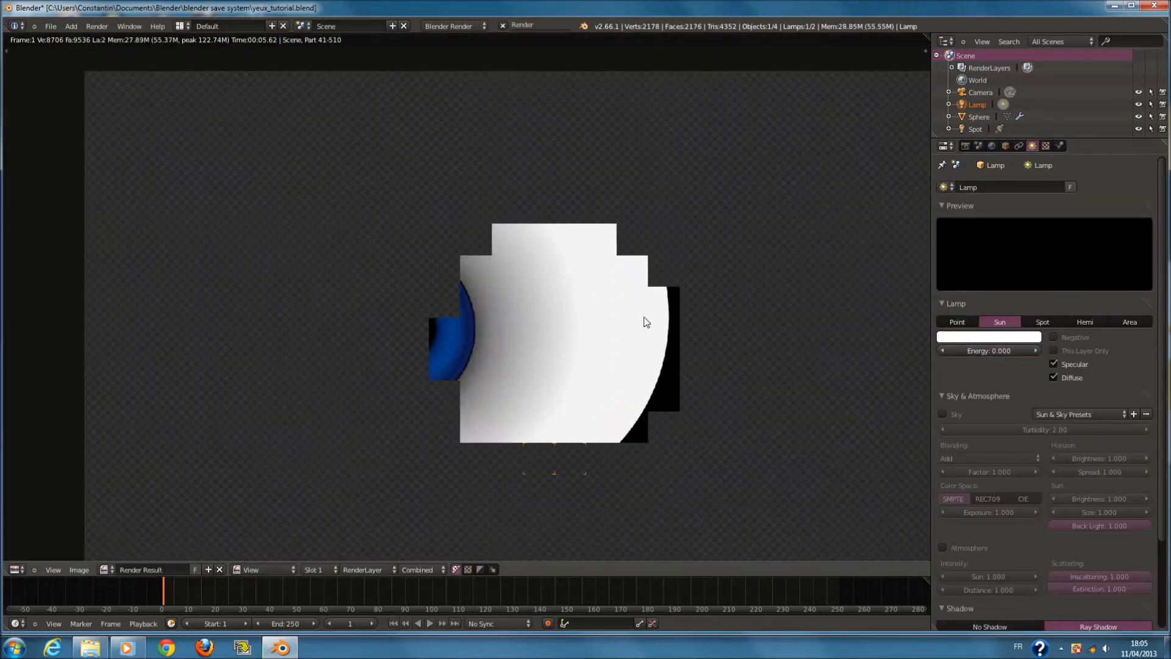
Set the sun lamp's energy to 1 and render the scene with the world settings open
{"action": "left_click", "coordinate": [983, 351]}
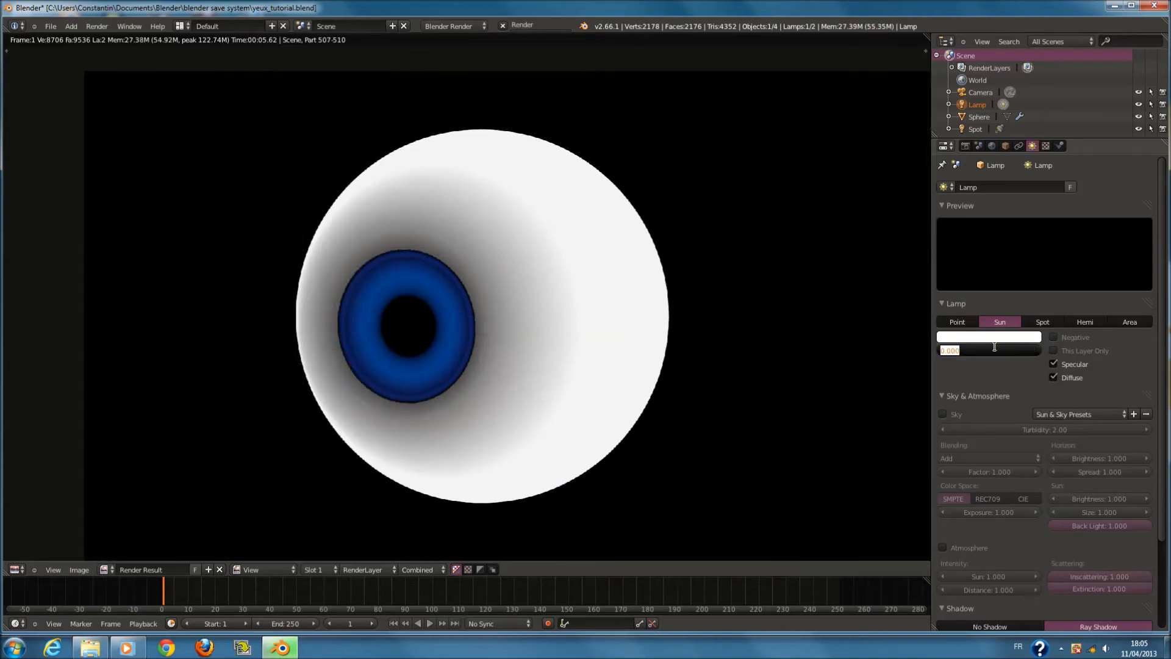
{"action": "type", "text": "1"}
{"action": "key", "text": "Return"}
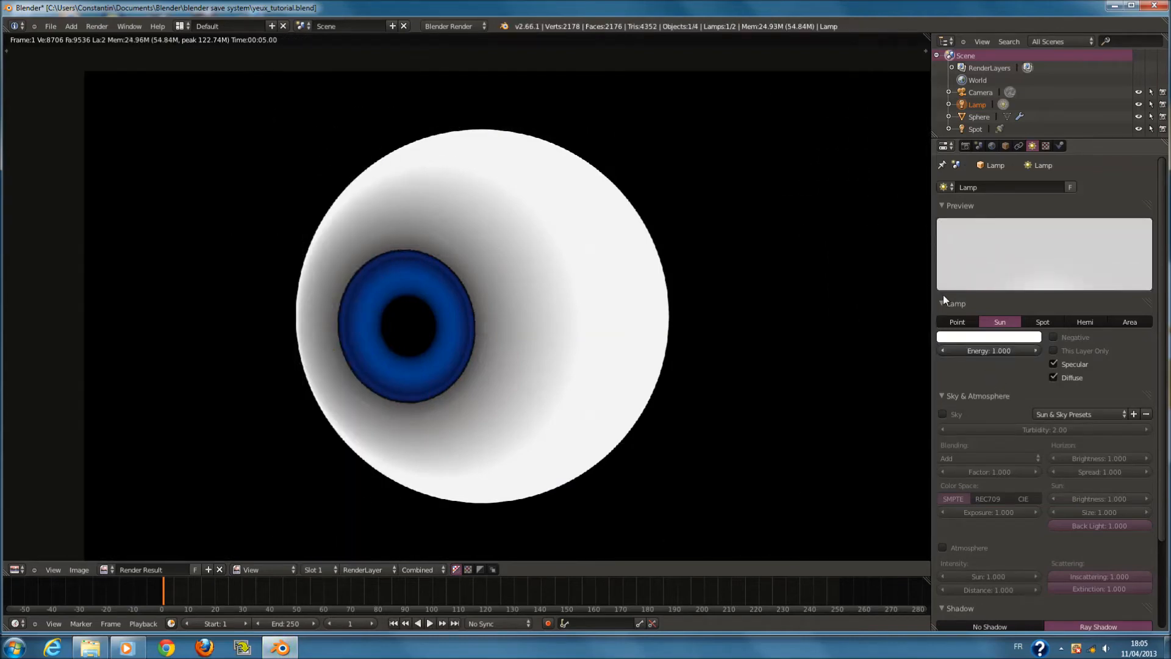
{"action": "left_click", "coordinate": [992, 146]}
{"action": "key", "text": "F12"}
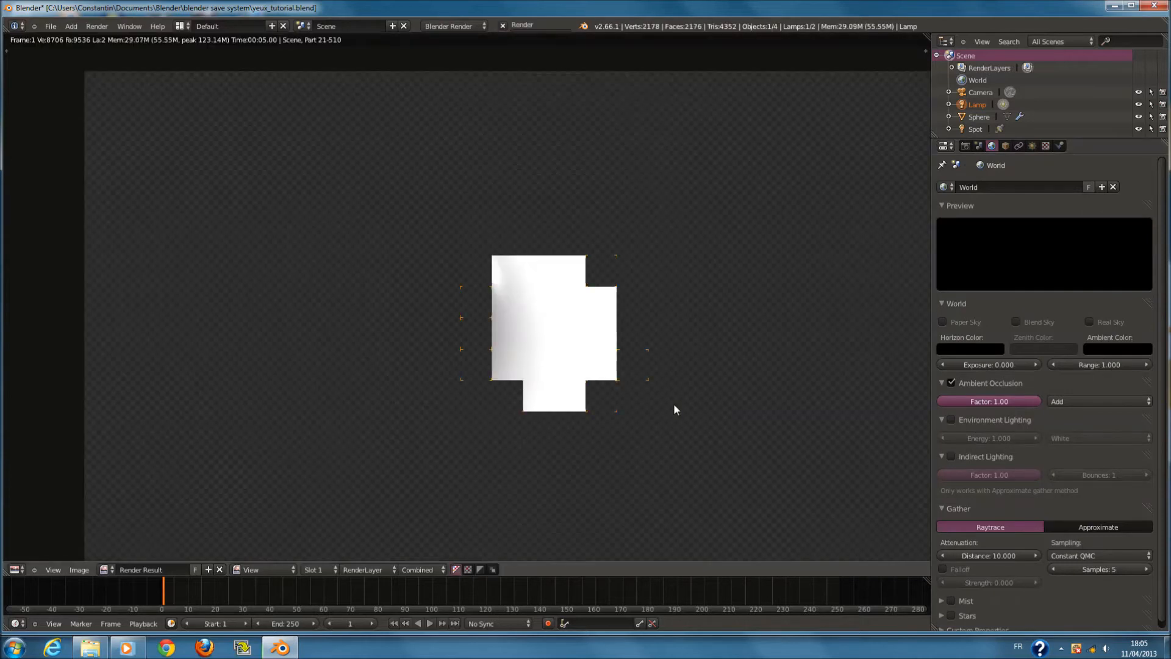
Turn on both Ambient Occlusion and Environment Lighting for the world
{"action": "left_click", "coordinate": [950, 385]}
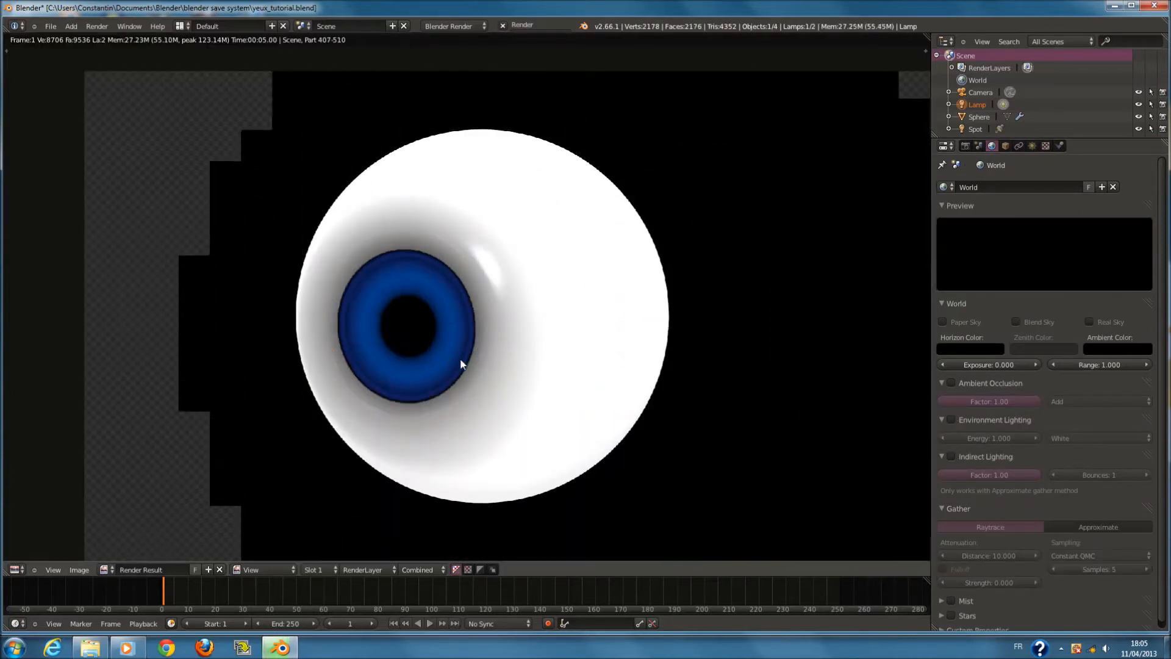
{"action": "left_click", "coordinate": [944, 385]}
{"action": "left_click_drag", "start_coordinate": [952, 384], "coordinate": [969, 397]}
Select the eye sphere, set the blanc material's Emit to 0.00, and render the scene
{"action": "key", "text": "F11"}
{"action": "right_click", "coordinate": [558, 280]}
{"action": "scroll", "coordinate": [557, 280], "scroll_direction": "up", "scroll_amount": 4}
{"action": "left_click", "coordinate": [1059, 146]}
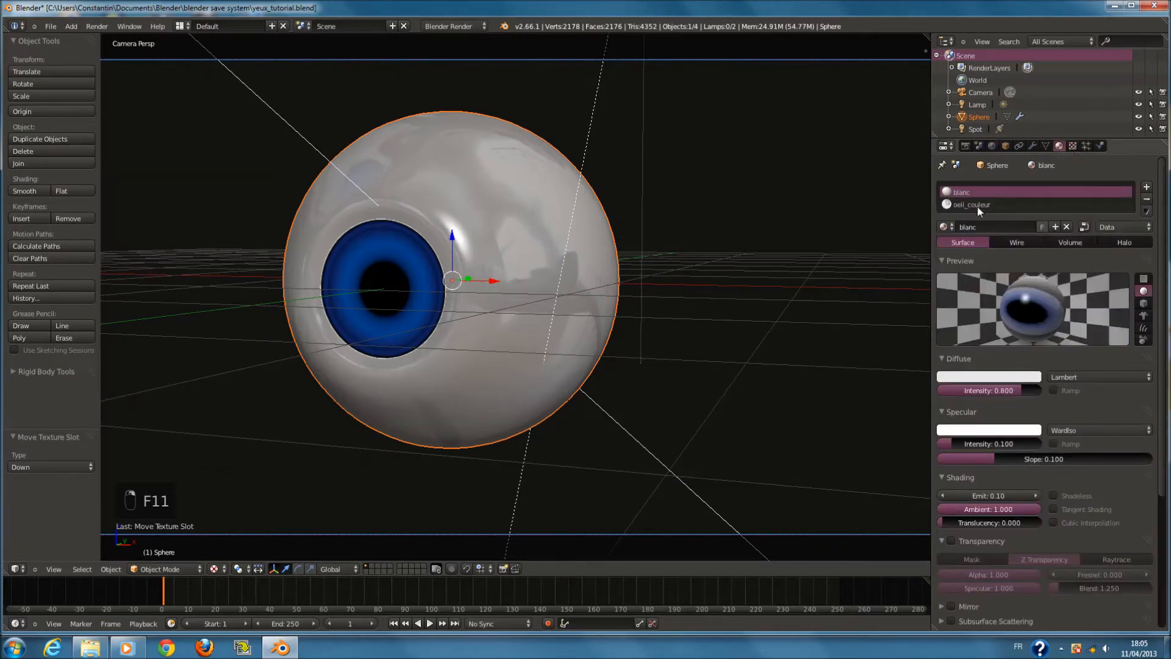
{"action": "left_click_drag", "start_coordinate": [963, 495], "coordinate": [878, 507]}
{"action": "key", "text": "F12"}
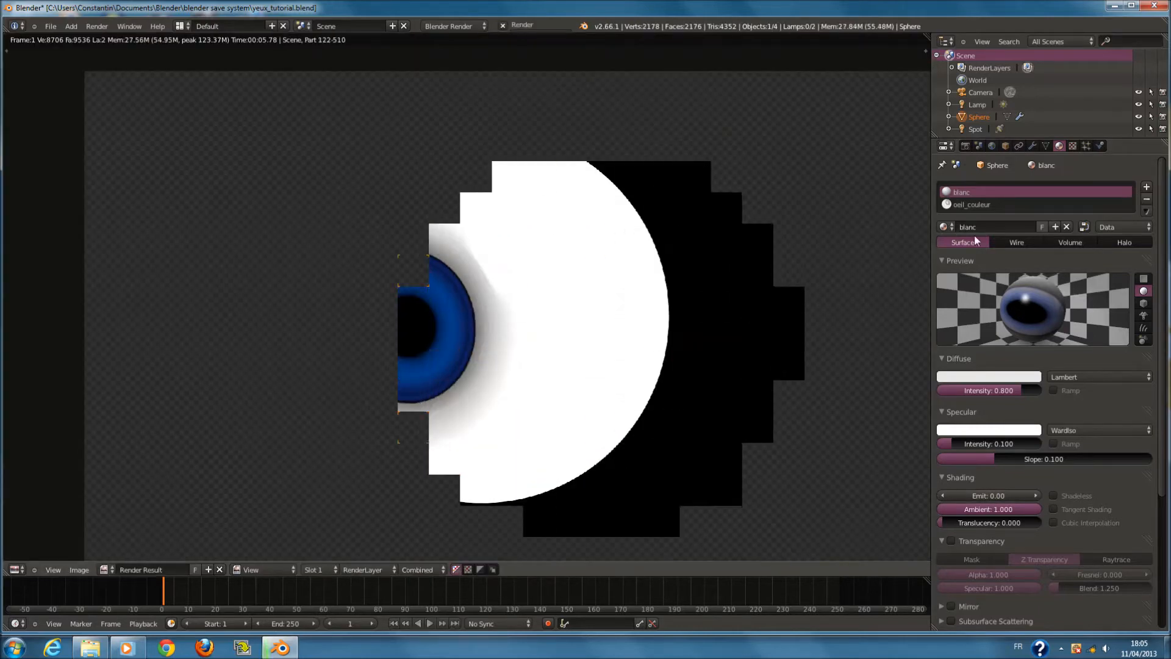
Turn off Ambient Occlusion and Environment Lighting for the world and render the eye
{"action": "left_click", "coordinate": [992, 145]}
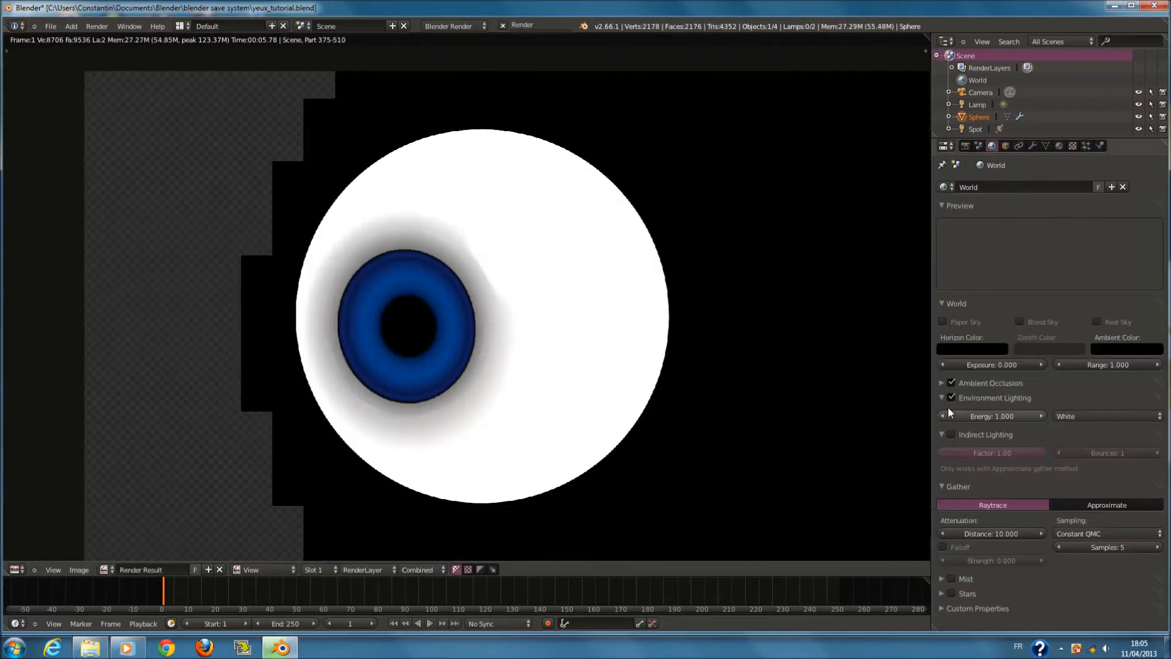
{"action": "left_click", "coordinate": [951, 383]}
{"action": "left_click", "coordinate": [951, 397]}
{"action": "key", "text": "F12"}
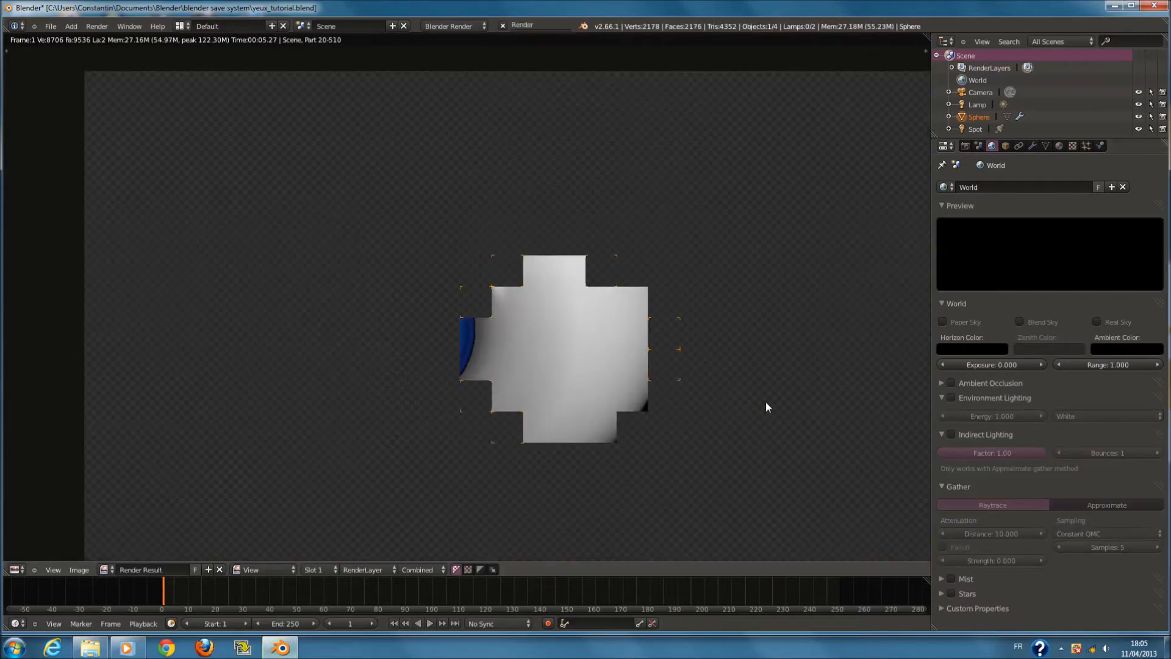
{"action": "scroll", "coordinate": [635, 330], "scroll_direction": "down", "scroll_amount": 1}
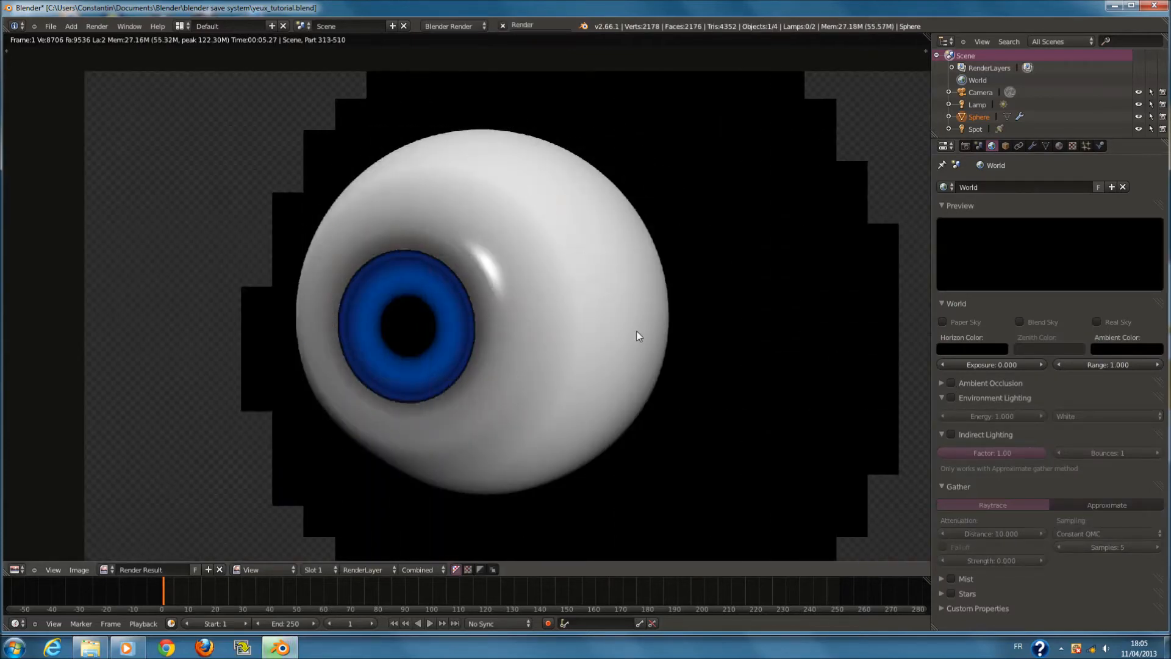
Re-enable Ambient Occlusion and Environment Lighting for the world and return to the 3D view
{"action": "left_click", "coordinate": [951, 383]}
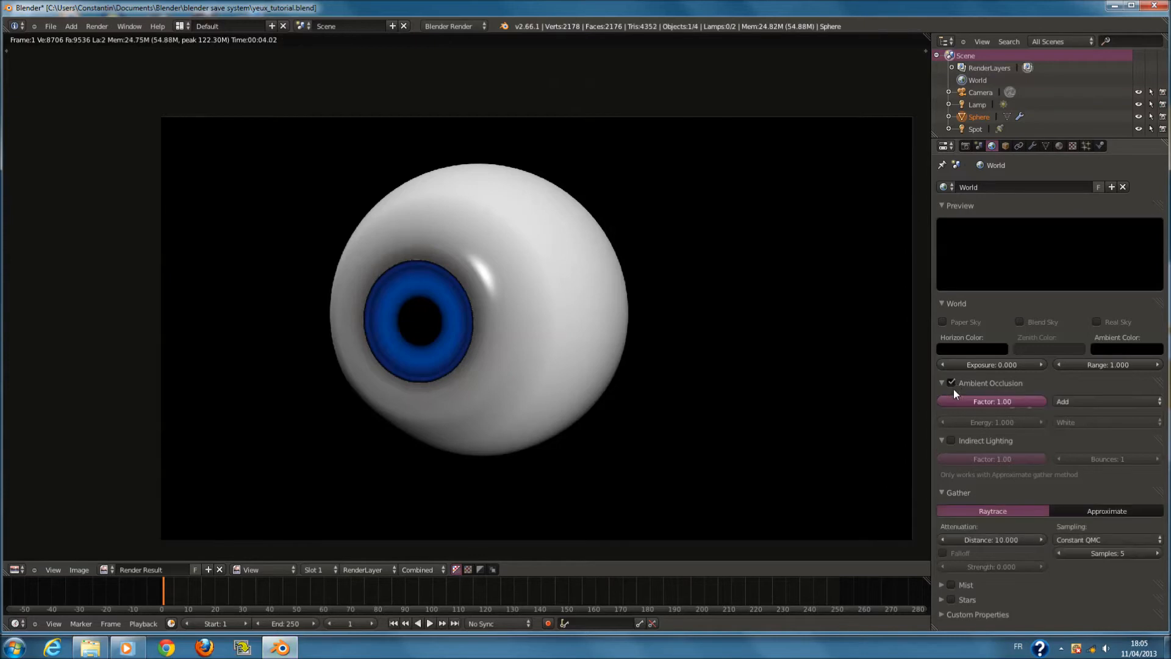
{"action": "left_click", "coordinate": [951, 421]}
{"action": "key", "text": "F11"}
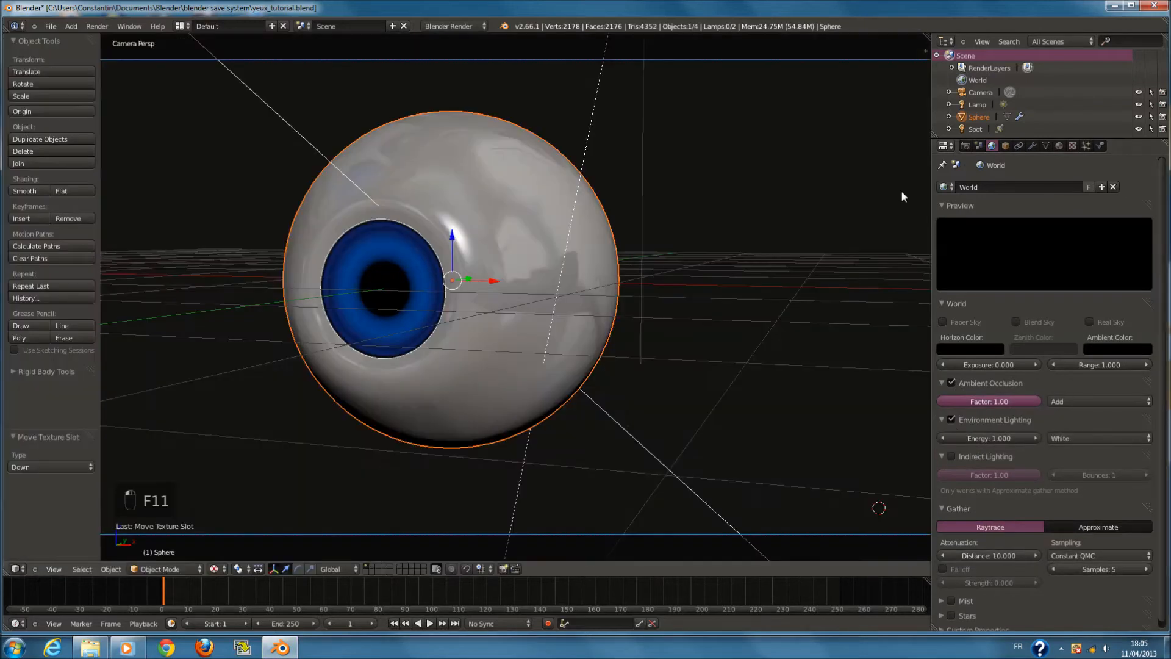
Set the blanc material's Emit to 0.05, make it Shadeless, and render the eye
{"action": "left_click", "coordinate": [1059, 145]}
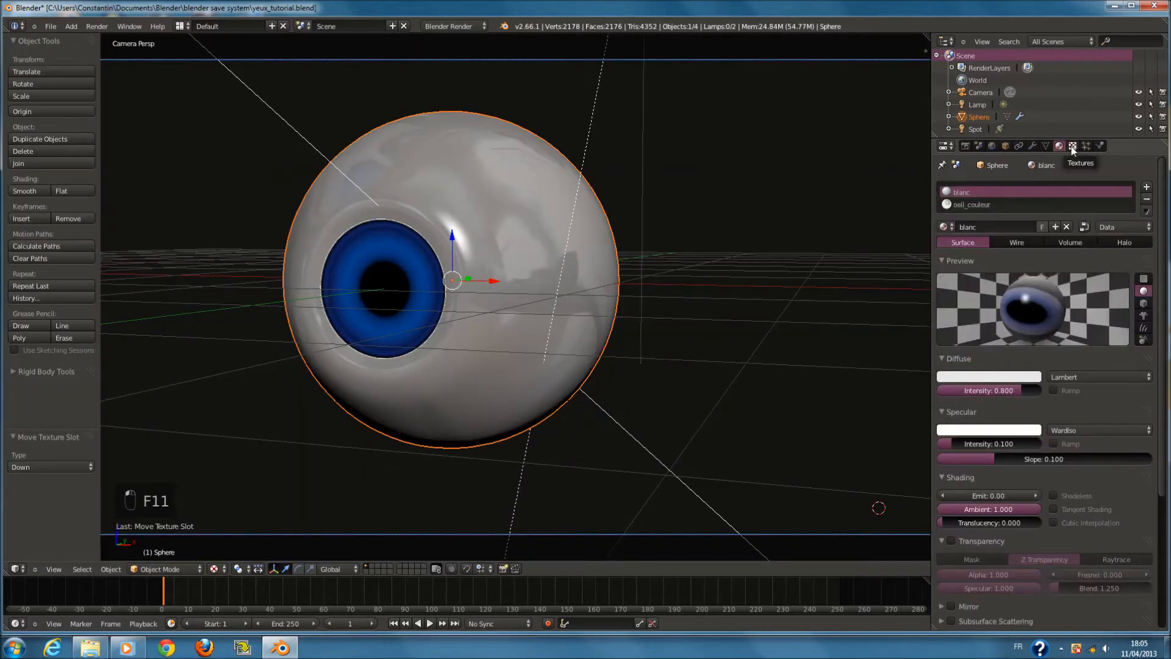
{"action": "left_click_drag", "start_coordinate": [1039, 494], "coordinate": [1048, 493]}
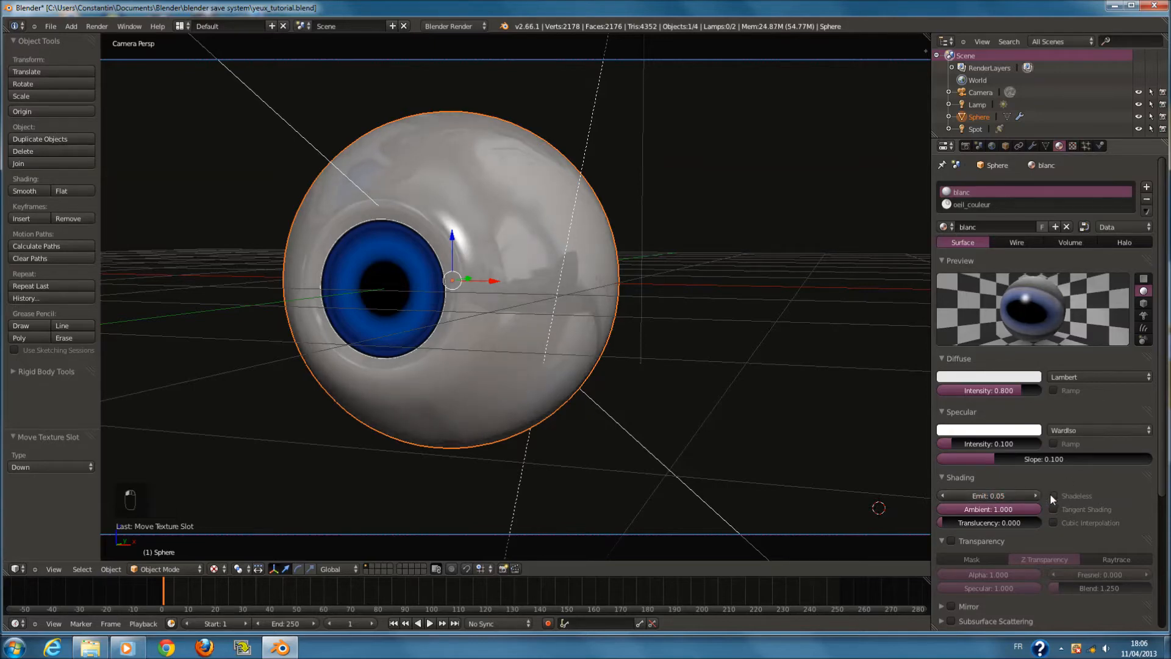
{"action": "left_click", "coordinate": [1050, 494]}
{"action": "key", "text": "F12"}
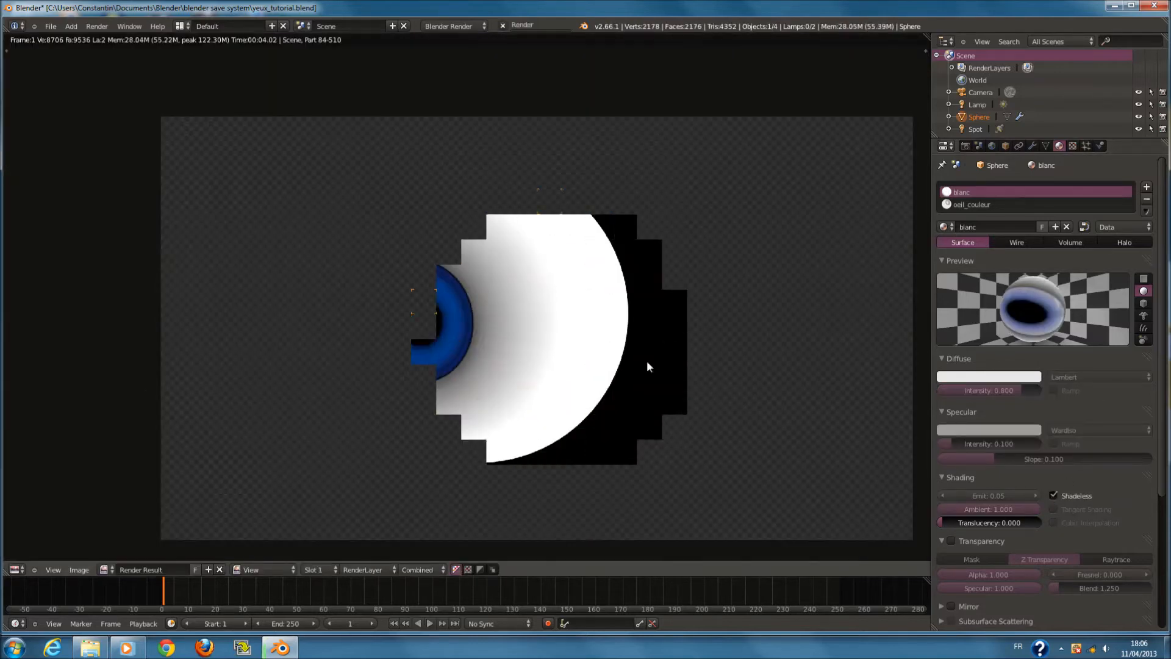
Turn off Shadeless for the blanc material and set its Emit to 0.10
{"action": "left_click", "coordinate": [1052, 494]}
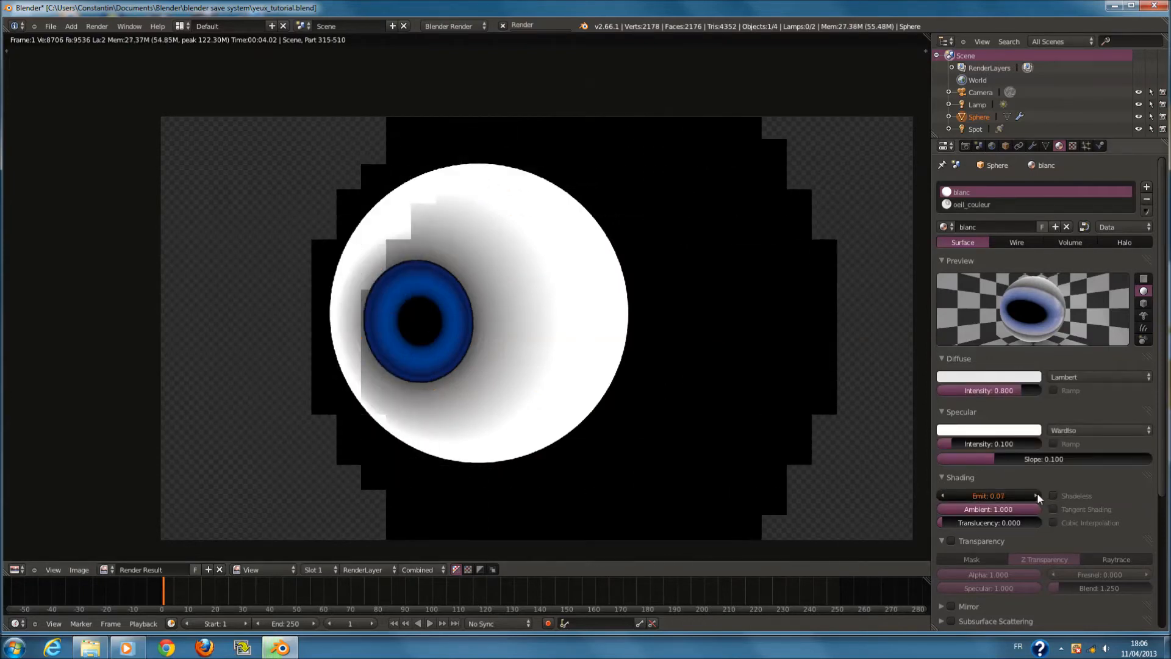
{"action": "left_click", "coordinate": [1037, 492]}
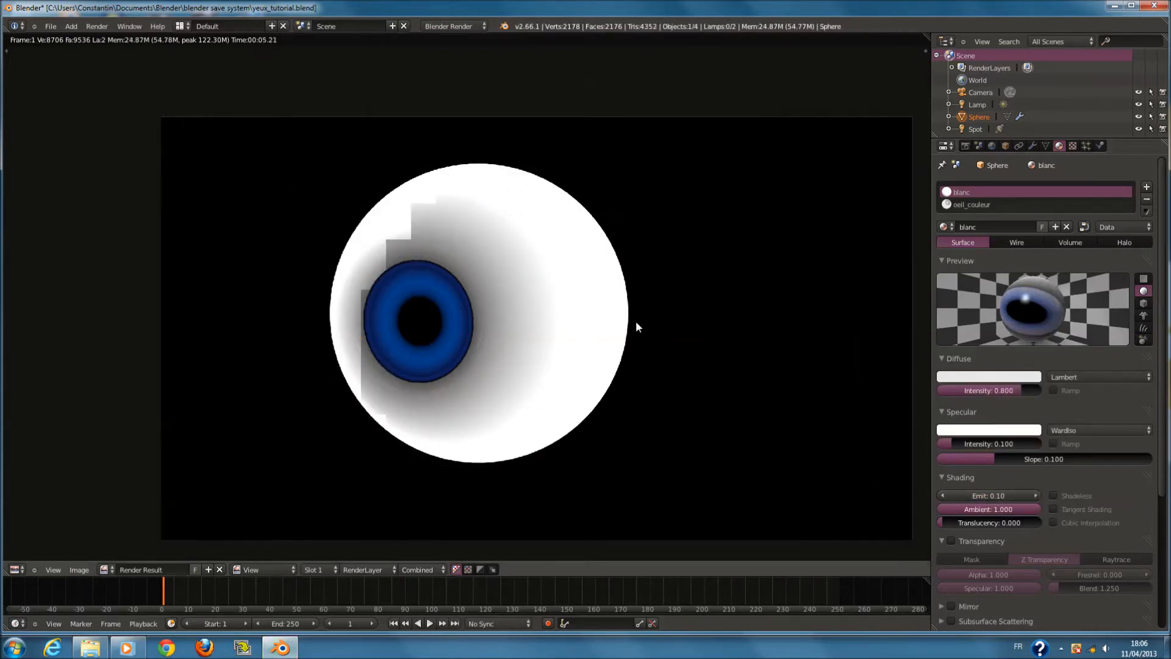
{"action": "scroll", "coordinate": [610, 320], "scroll_direction": "up", "scroll_amount": 1}
{"action": "scroll", "coordinate": [540, 314], "scroll_direction": "up", "scroll_amount": 1}
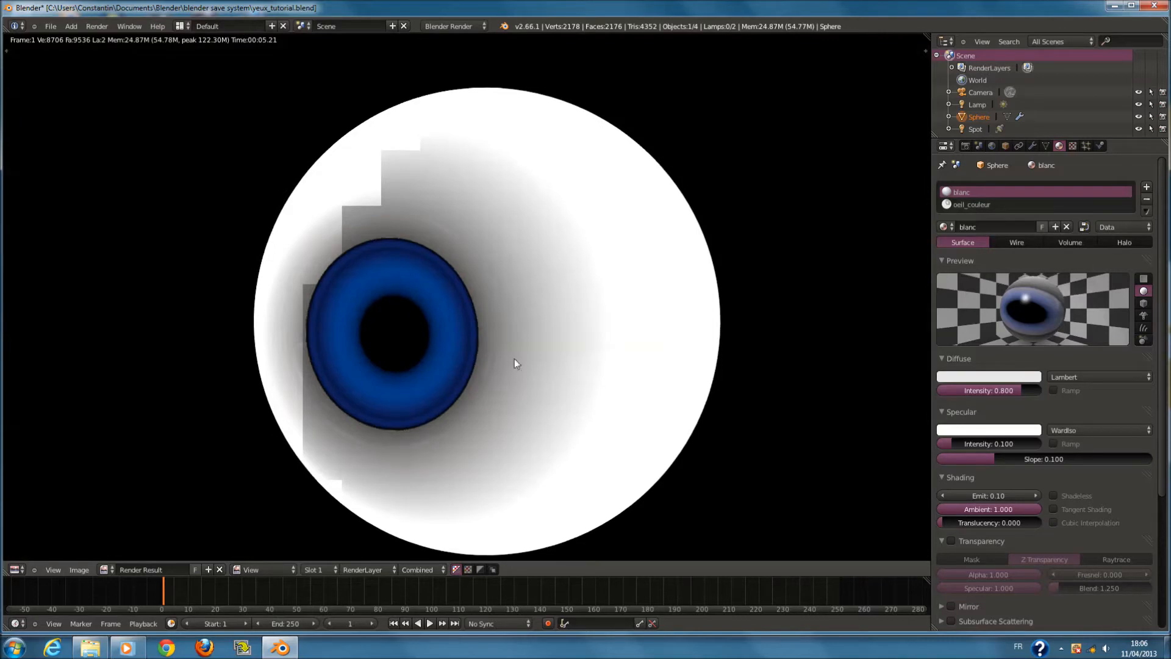
{"action": "scroll", "coordinate": [372, 290], "scroll_direction": "up", "scroll_amount": 1}
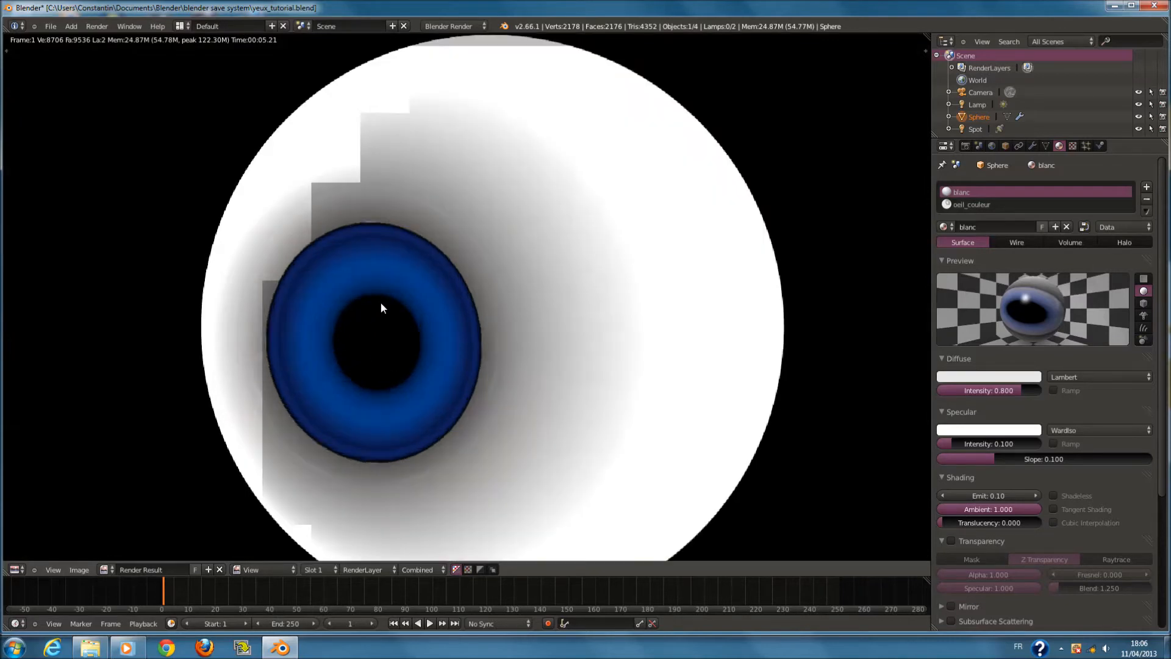
{"action": "key", "text": "F11"}
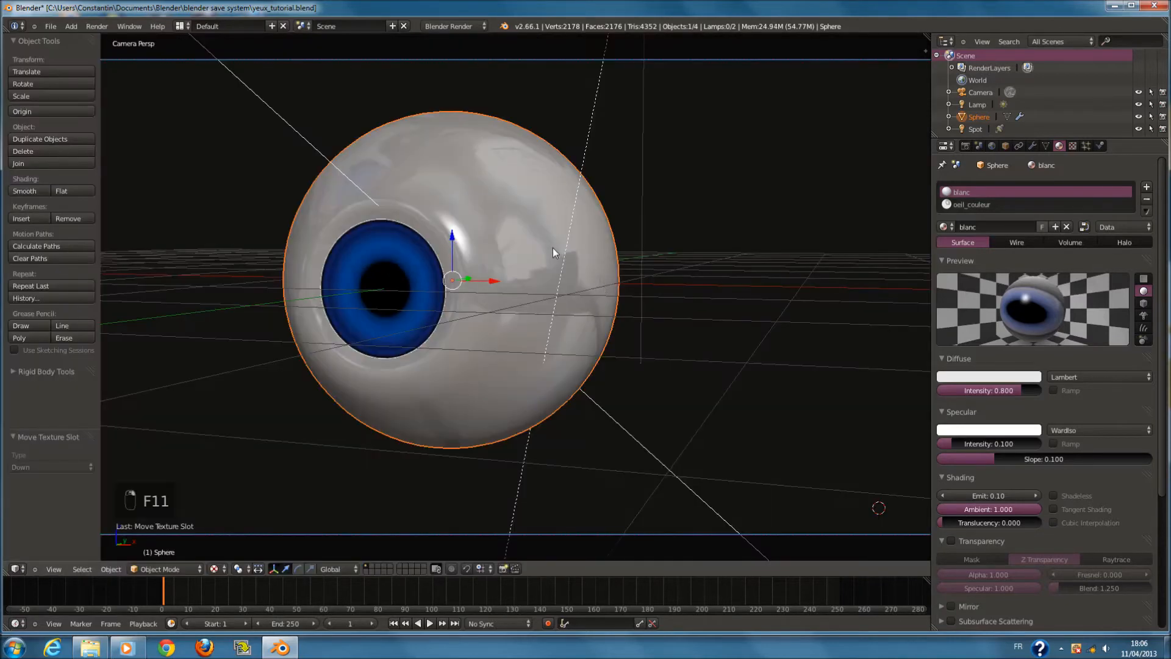
{"action": "left_click", "coordinate": [1072, 146]}
{"action": "left_click", "coordinate": [1059, 146]}
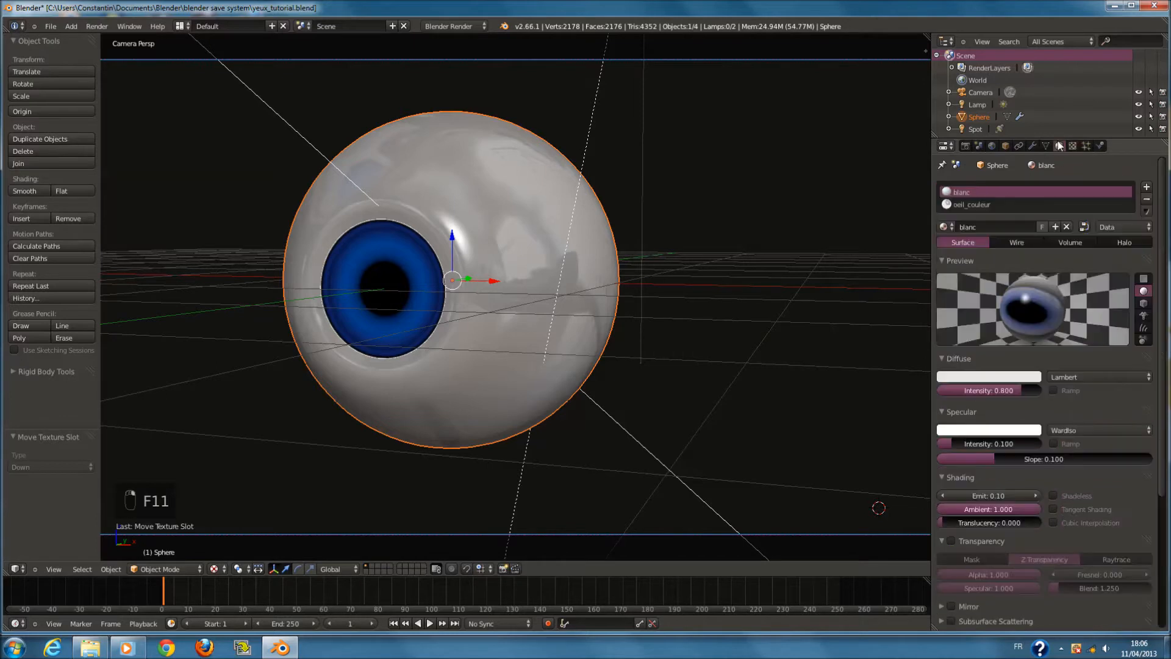
Compare the texture slots of the oeil_couleur and blanc materials, including the mapping of blanc's Blend texture
{"action": "left_click", "coordinate": [997, 203]}
{"action": "left_click", "coordinate": [1072, 146]}
{"action": "left_click", "coordinate": [1007, 218]}
{"action": "left_click", "coordinate": [1005, 205]}
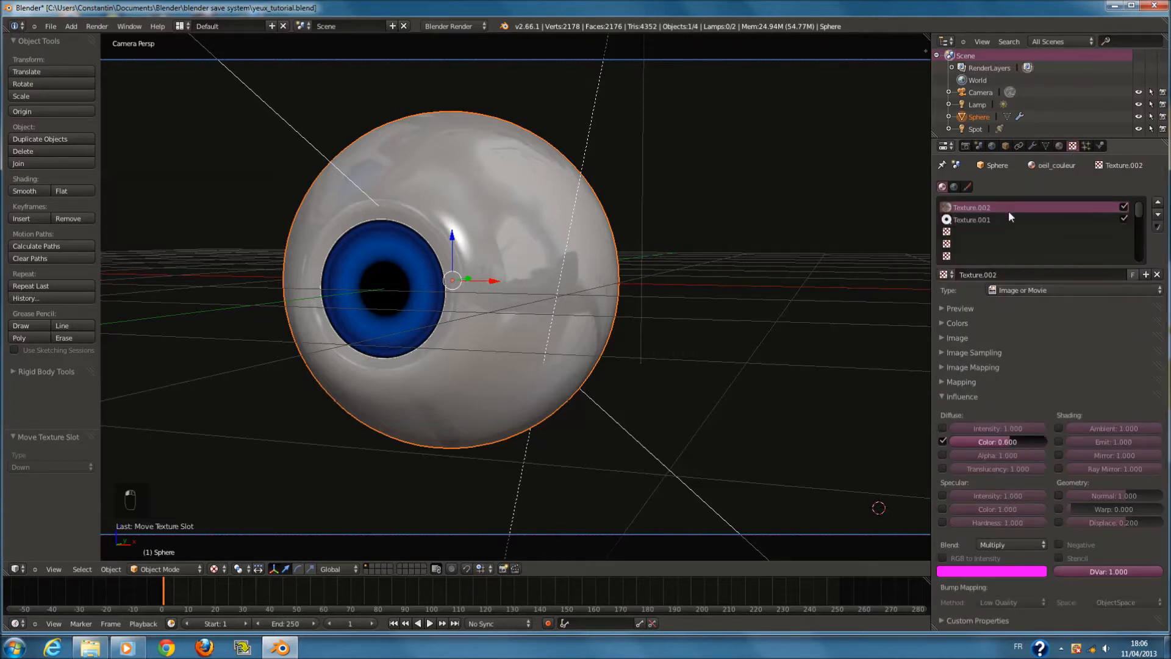
{"action": "left_click", "coordinate": [1011, 216]}
{"action": "left_click", "coordinate": [1059, 146]}
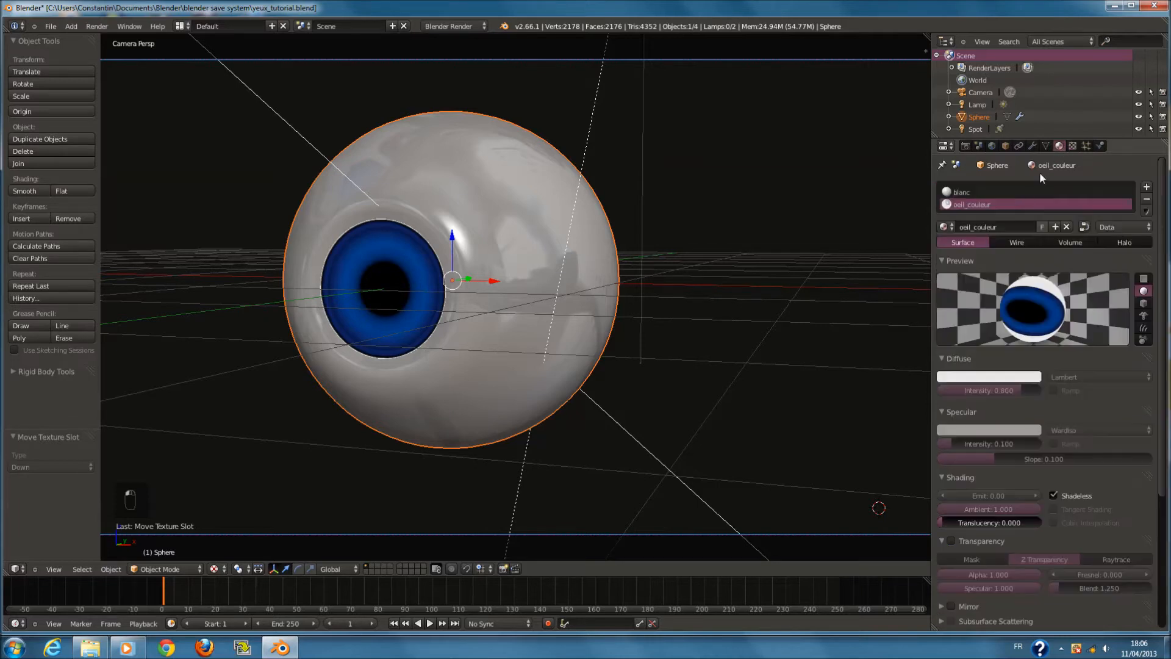
{"action": "left_click", "coordinate": [1017, 193]}
{"action": "left_click", "coordinate": [1072, 146]}
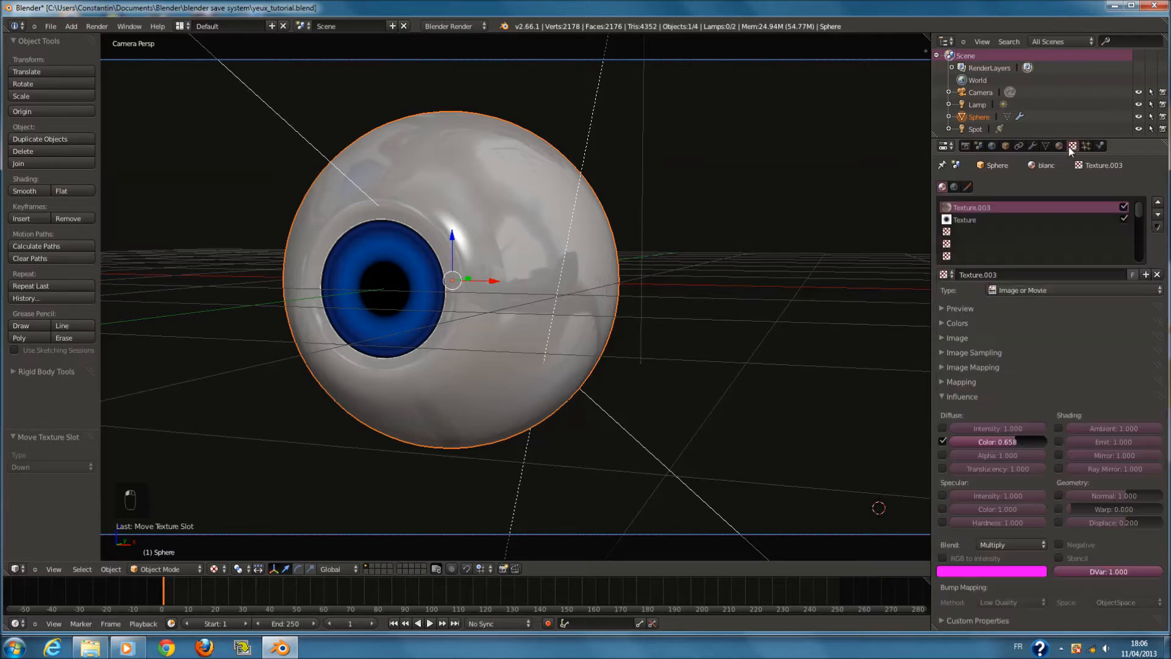
{"action": "left_click", "coordinate": [1011, 219]}
{"action": "left_click", "coordinate": [1011, 207]}
{"action": "left_click", "coordinate": [997, 218]}
{"action": "left_click", "coordinate": [985, 371]}
{"action": "left_click", "coordinate": [985, 350]}
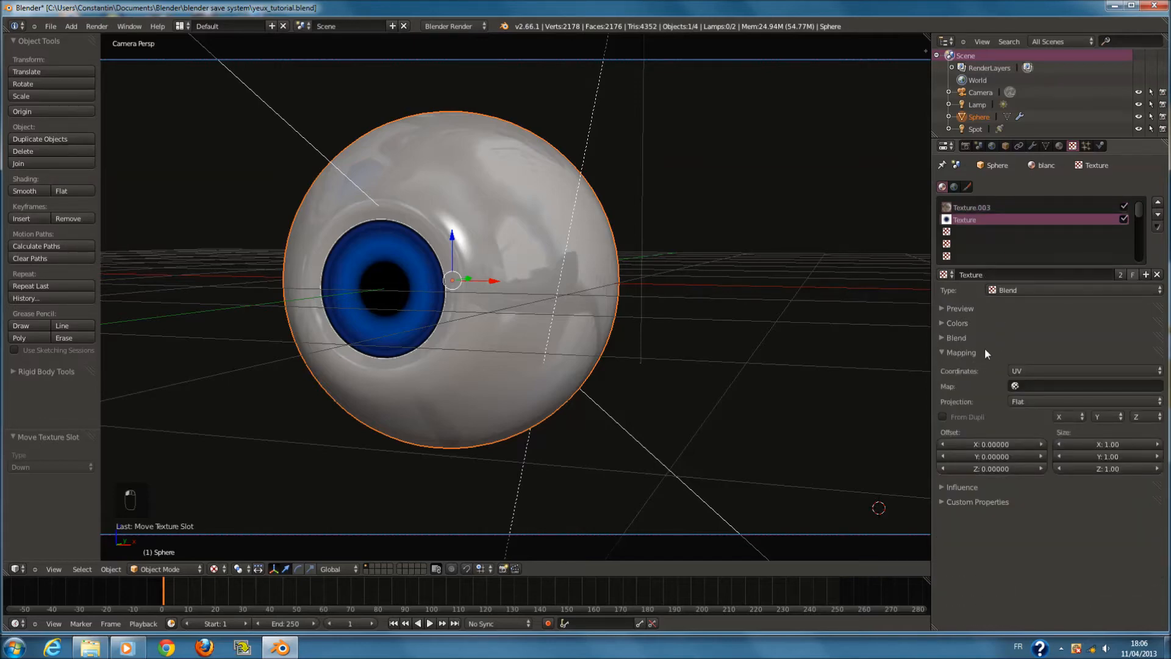
{"action": "left_click", "coordinate": [985, 349]}
Render the eye from the camera view, inspect the whole image, and return to the 3D view
{"action": "middle_click_drag", "start_coordinate": [677, 336], "coordinate": [575, 350]}
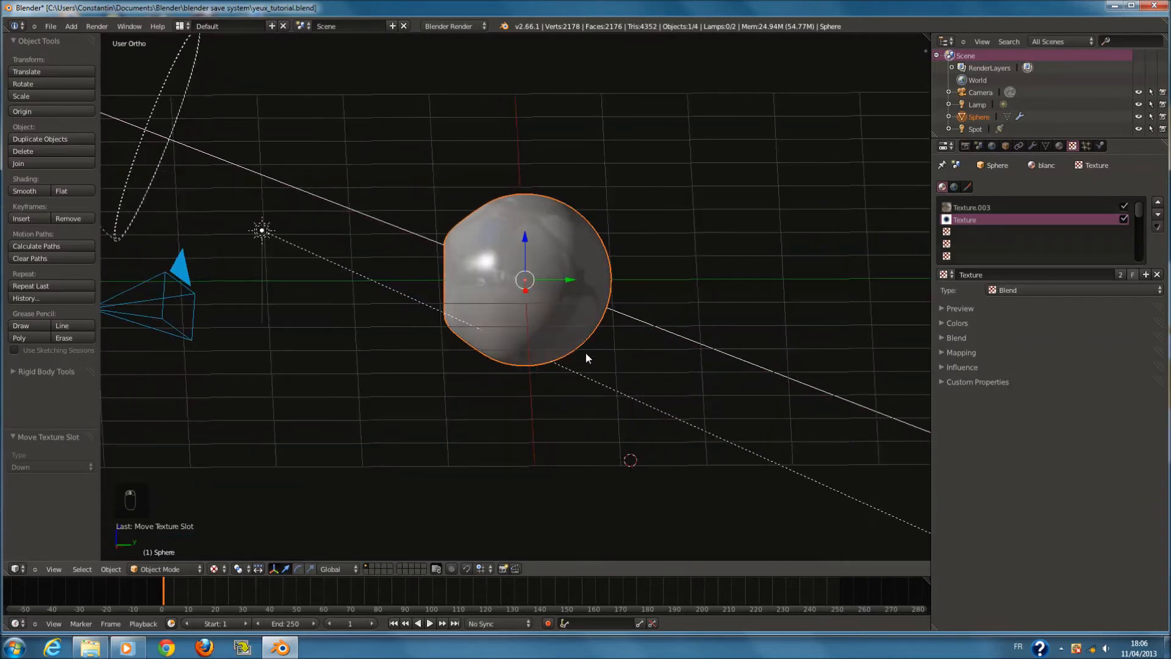
{"action": "key", "text": "KP_0"}
{"action": "key", "text": "F12"}
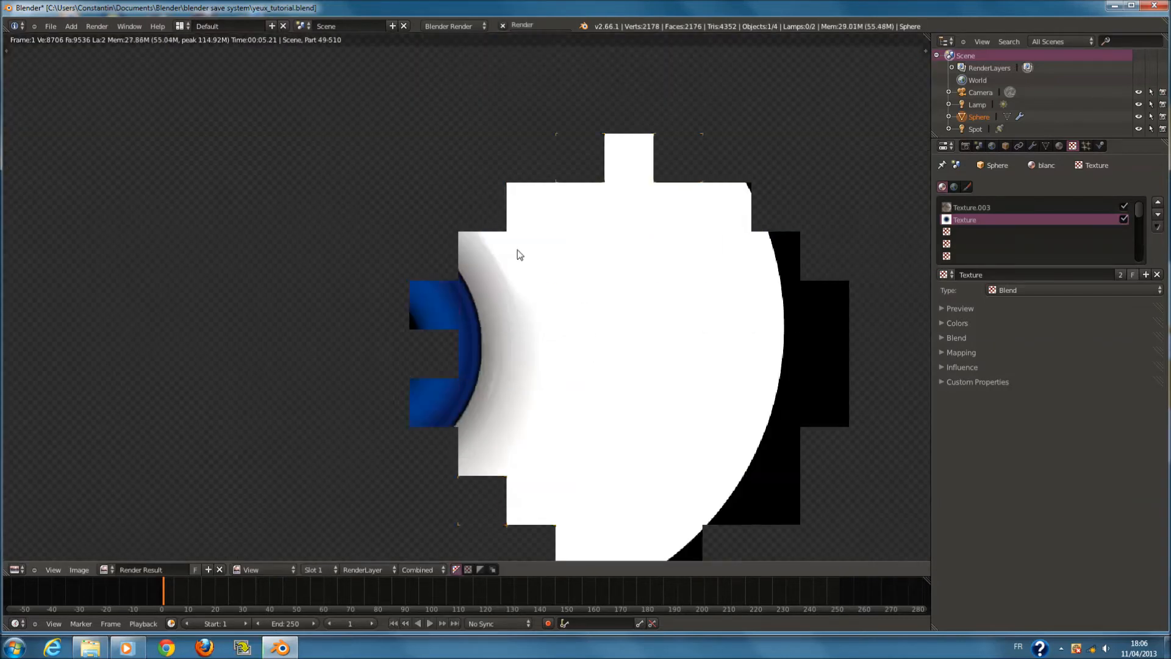
{"action": "scroll", "coordinate": [551, 268], "scroll_direction": "down", "scroll_amount": 5}
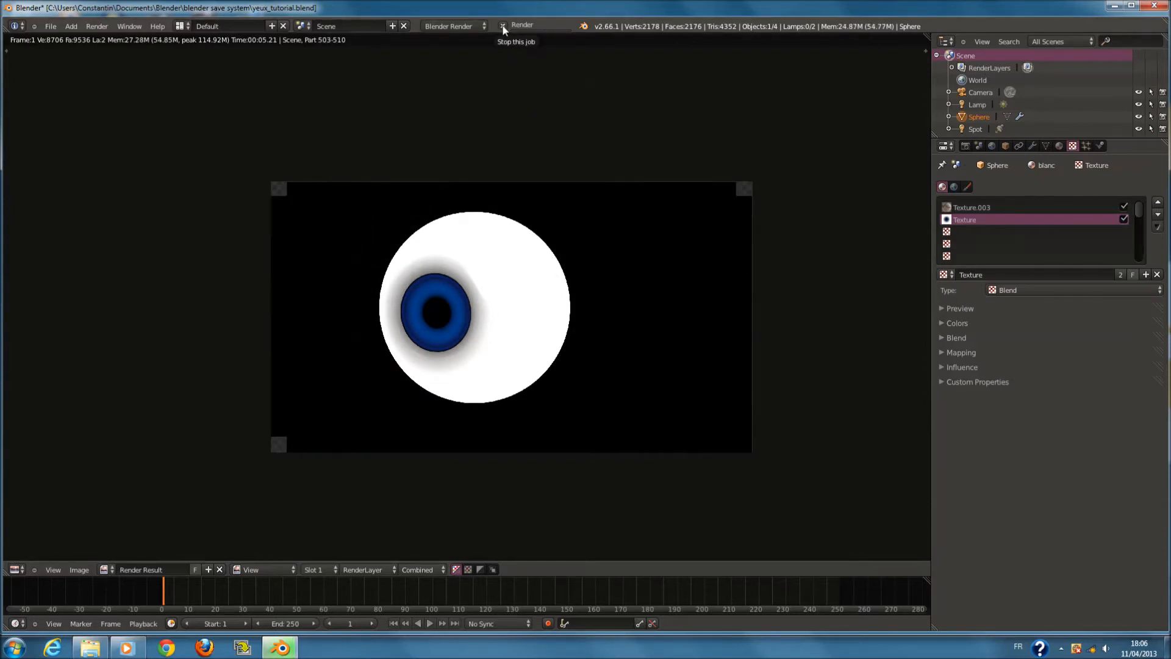
{"action": "key", "text": "F11"}
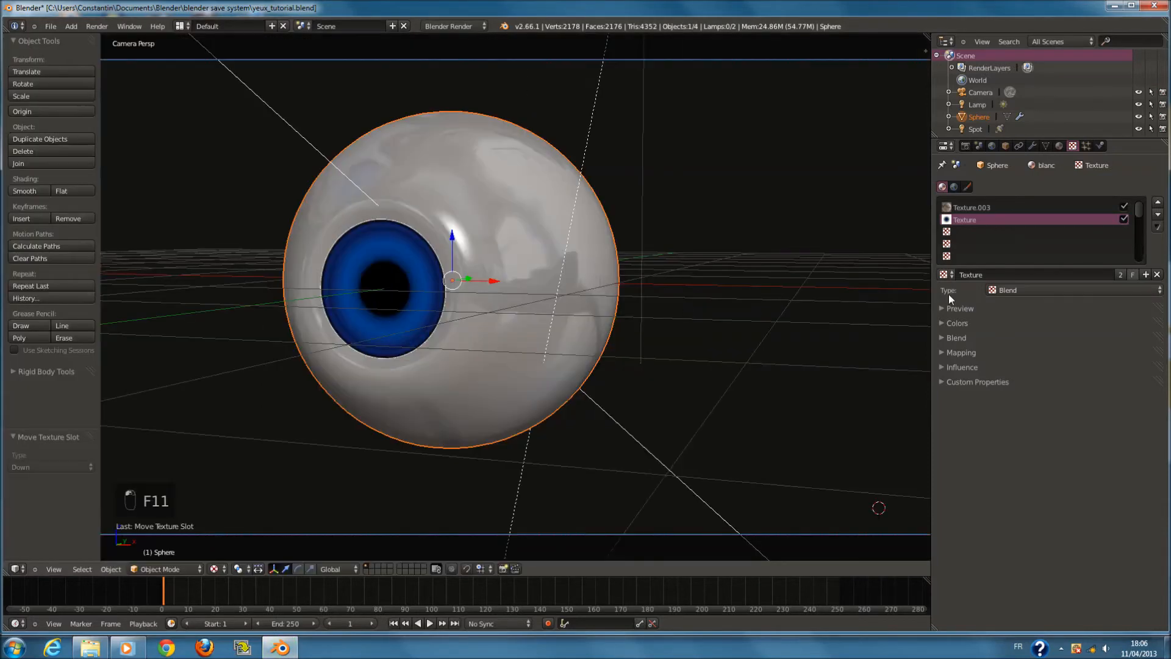
Set the diffuse Color influence of the blanc material's Texture.003 to 0.447
{"action": "left_click", "coordinate": [1059, 146]}
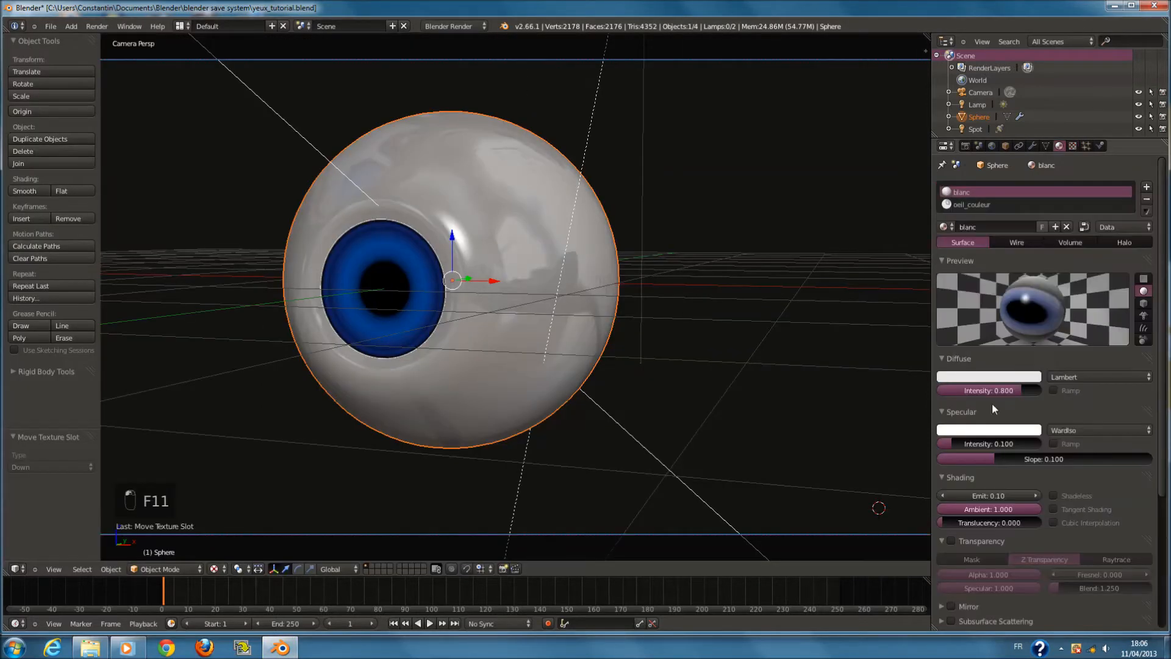
{"action": "left_click", "coordinate": [1073, 146]}
{"action": "left_click", "coordinate": [999, 207]}
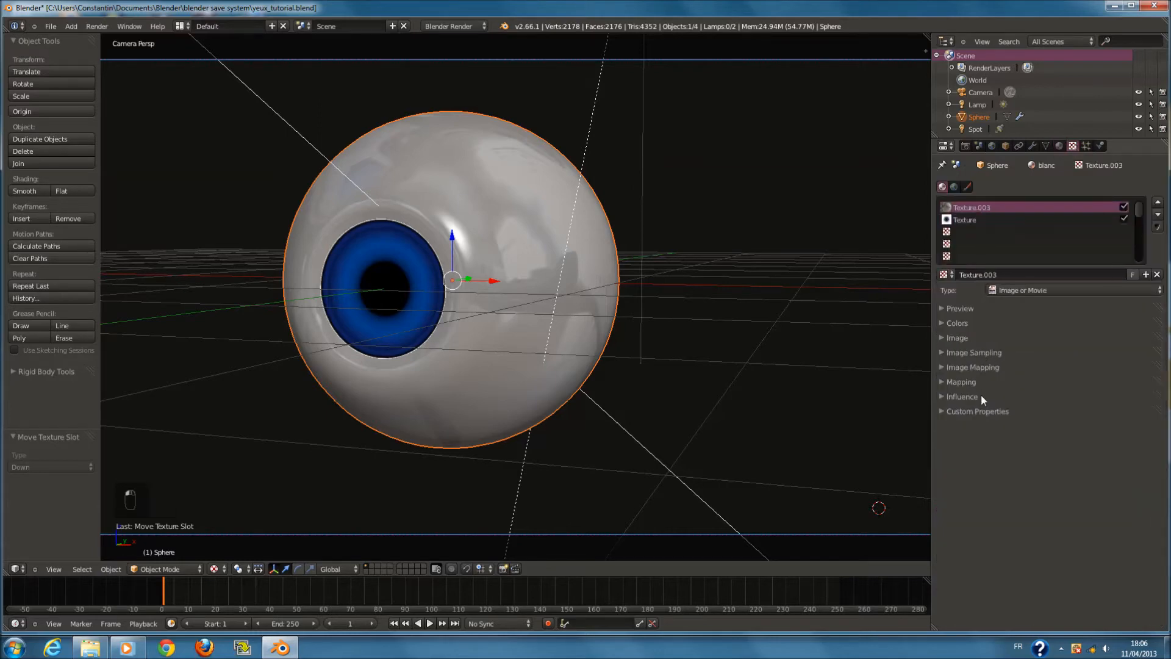
{"action": "left_click", "coordinate": [962, 397]}
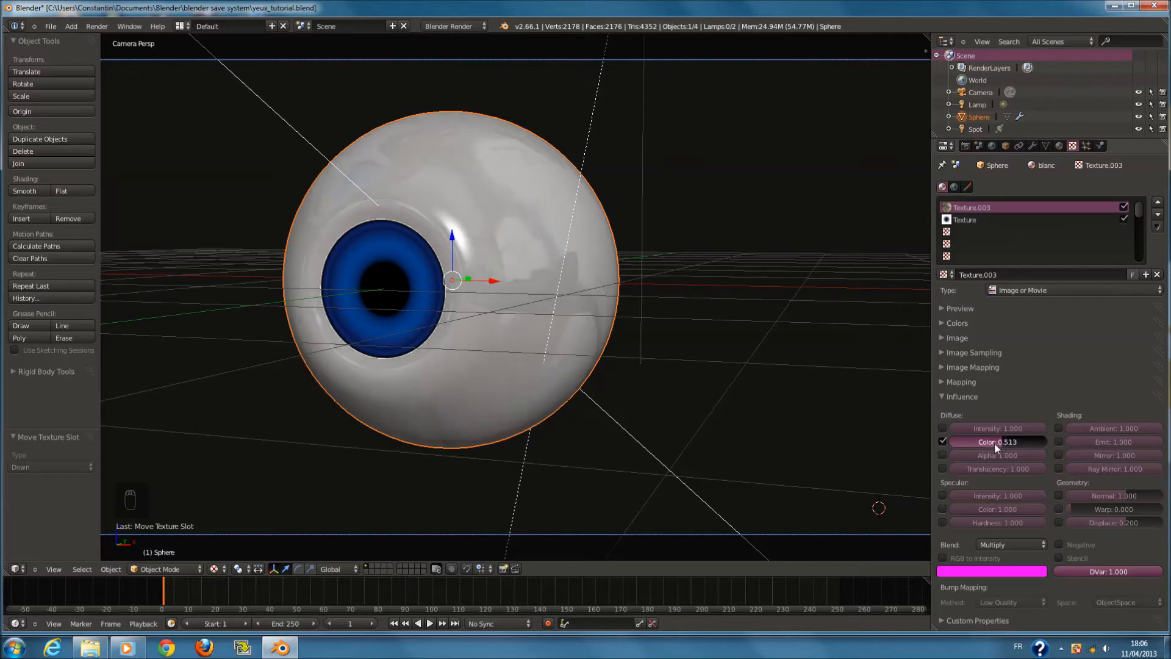
{"action": "left_click_drag", "start_coordinate": [989, 441], "coordinate": [987, 441]}
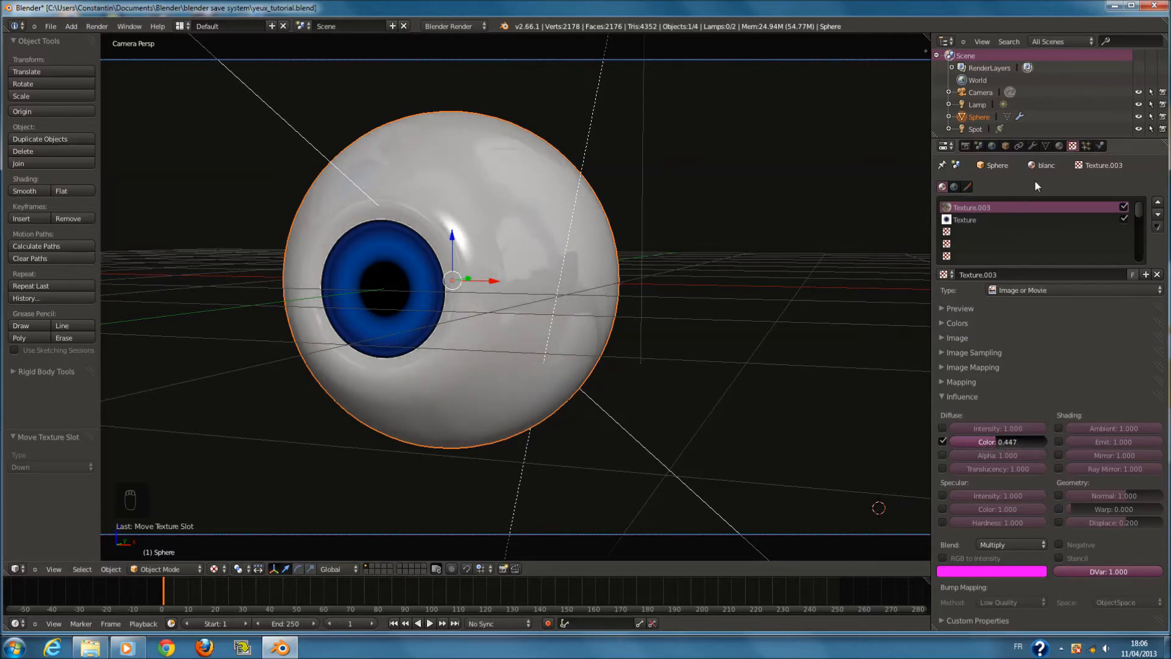
Split the front view into two areas, make one a UV/Image Editor, and unlink the Render Result image from it
{"action": "key", "text": "KP_1"}
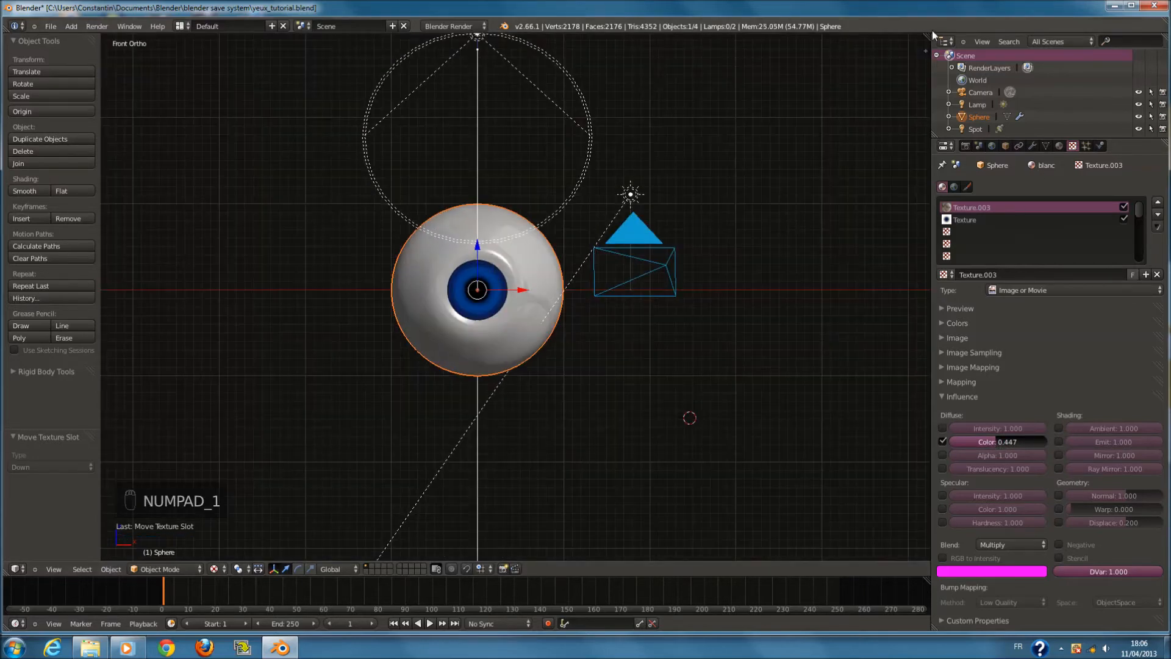
{"action": "left_click_drag", "start_coordinate": [928, 41], "coordinate": [496, 43]}
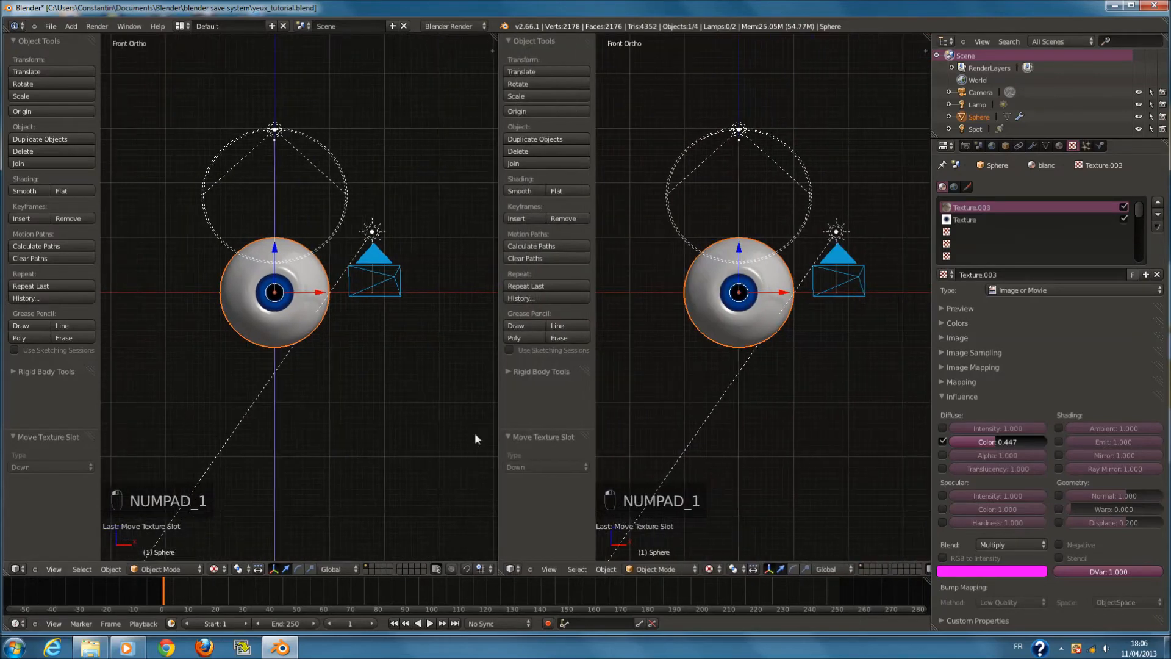
{"action": "left_click", "coordinate": [509, 568]}
{"action": "left_click", "coordinate": [541, 488]}
{"action": "scroll", "coordinate": [689, 385], "scroll_direction": "up", "scroll_amount": 1}
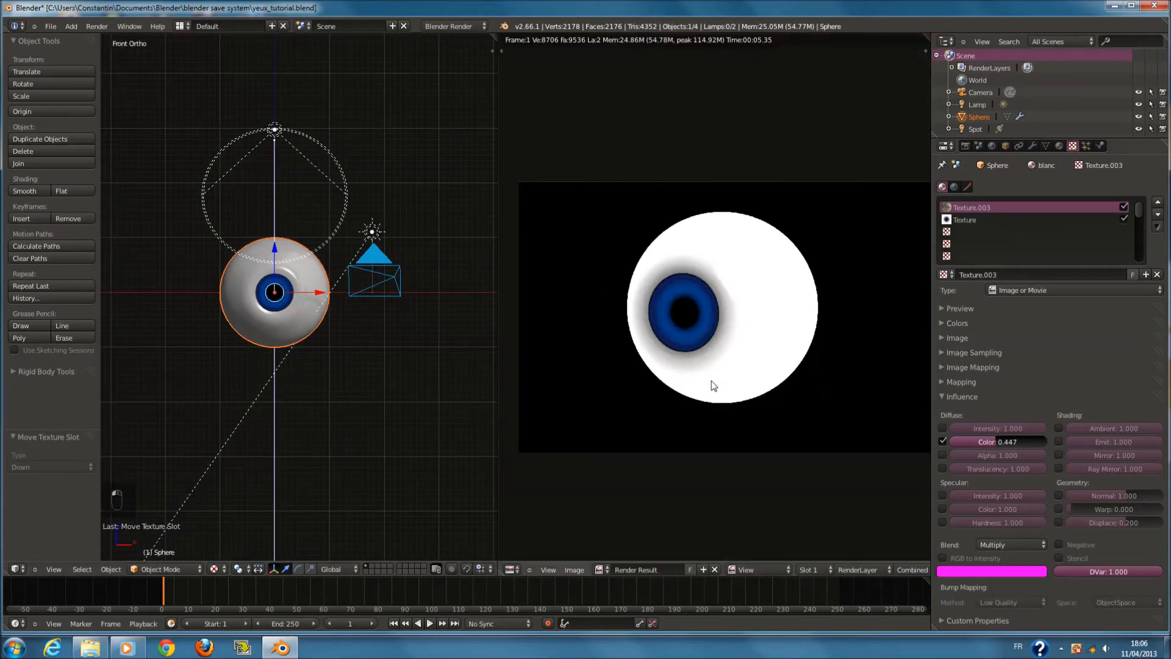
{"action": "left_click", "coordinate": [712, 570]}
Put the eye sphere in Edit Mode and bake its textures to the oeil_texture_bleu image
{"action": "key", "text": "Tab"}
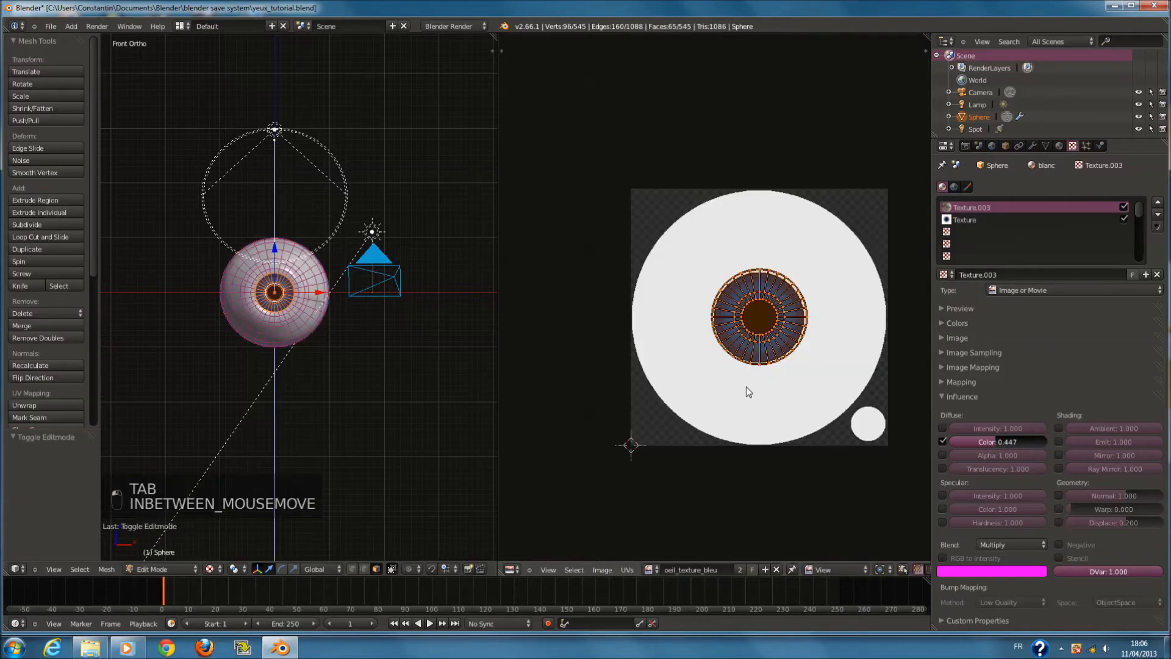
{"action": "left_click", "coordinate": [964, 147]}
{"action": "left_click", "coordinate": [1071, 386]}
{"action": "scroll", "coordinate": [815, 421], "scroll_direction": "up", "scroll_amount": 1}
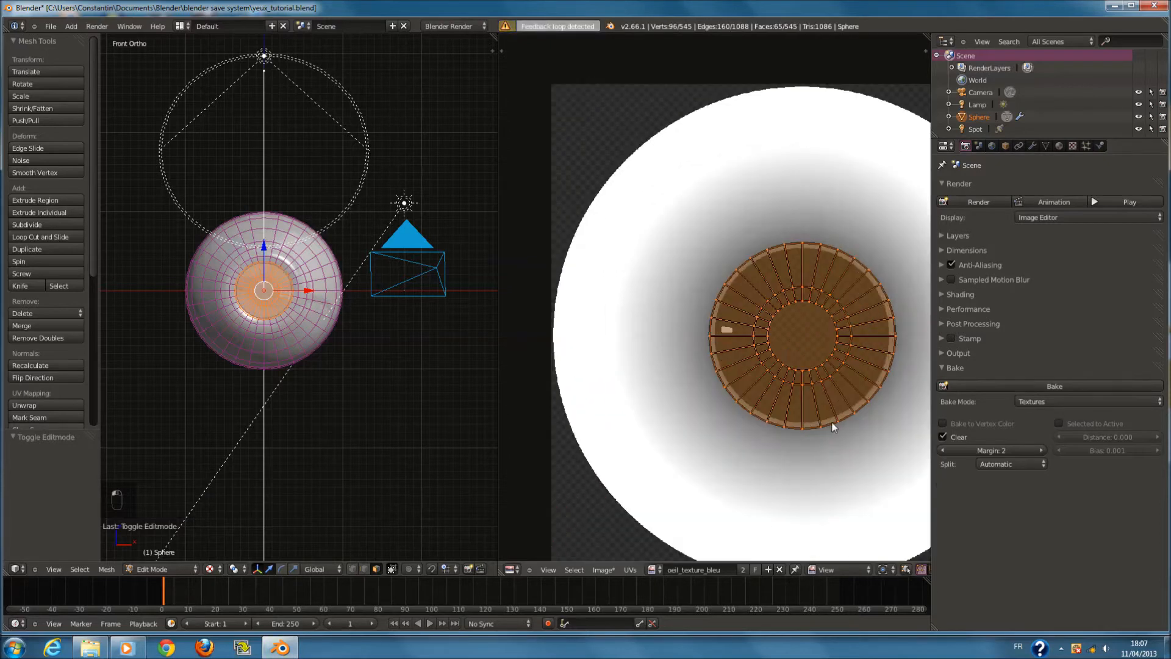
Examine the baked oeil_texture_bleu image around the central iris area, with and without the UV layout shown
{"action": "key", "text": "Tab"}
{"action": "middle_click_drag", "start_coordinate": [840, 419], "coordinate": [758, 410]}
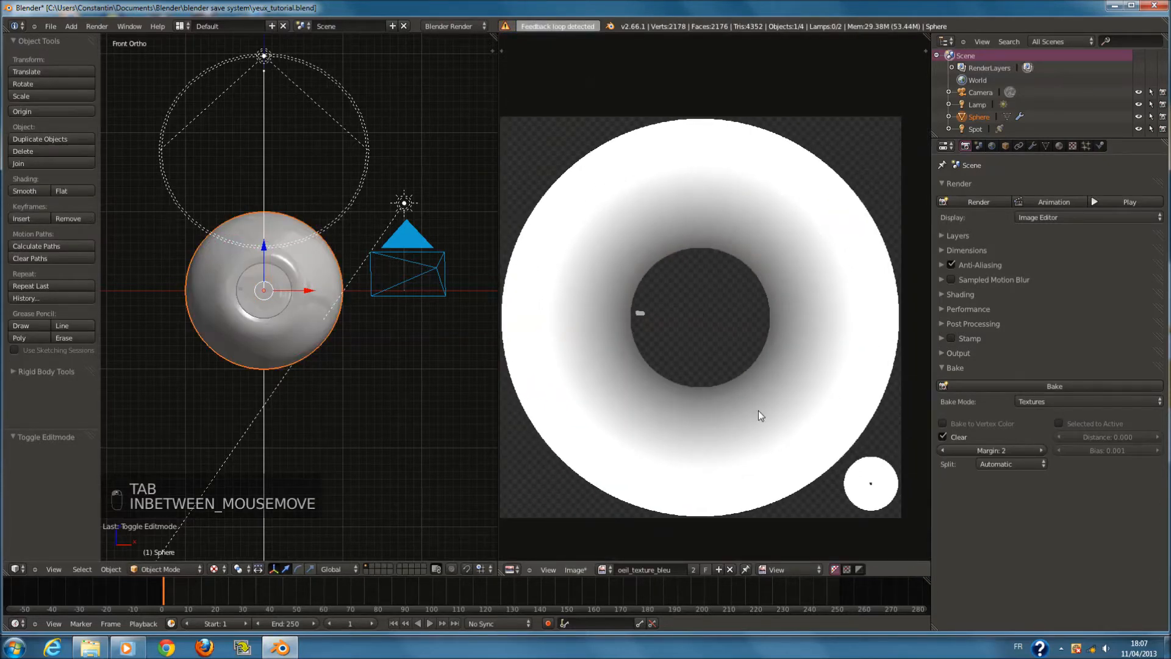
{"action": "middle_click_drag", "start_coordinate": [799, 431], "coordinate": [745, 335]}
{"action": "scroll", "coordinate": [805, 390], "scroll_direction": "up", "scroll_amount": 5}
{"action": "middle_click_drag", "start_coordinate": [793, 375], "coordinate": [658, 323]}
{"action": "middle_click_drag", "start_coordinate": [731, 375], "coordinate": [799, 438]}
{"action": "scroll", "coordinate": [759, 403], "scroll_direction": "down", "scroll_amount": 2}
{"action": "scroll", "coordinate": [779, 413], "scroll_direction": "down", "scroll_amount": 2}
{"action": "middle_click_drag", "start_coordinate": [778, 379], "coordinate": [855, 468]}
{"action": "scroll", "coordinate": [740, 401], "scroll_direction": "up", "scroll_amount": 1}
{"action": "key", "text": "Tab"}
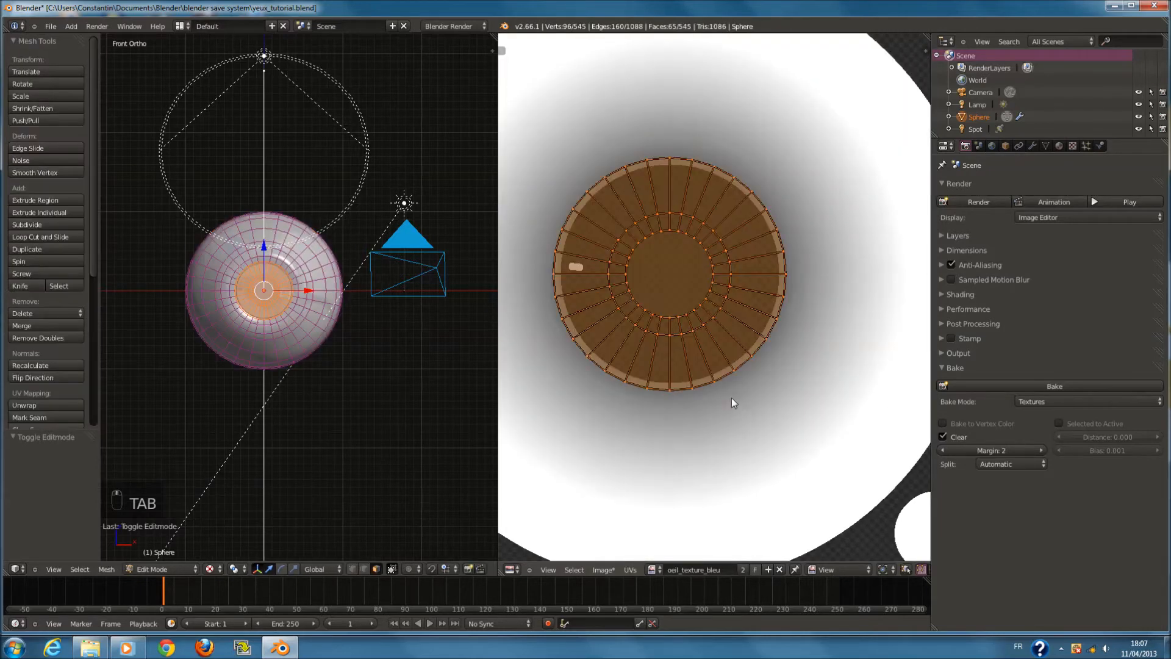
{"action": "key", "text": "Tab"}
{"action": "scroll", "coordinate": [348, 377], "scroll_direction": "up", "scroll_amount": 3}
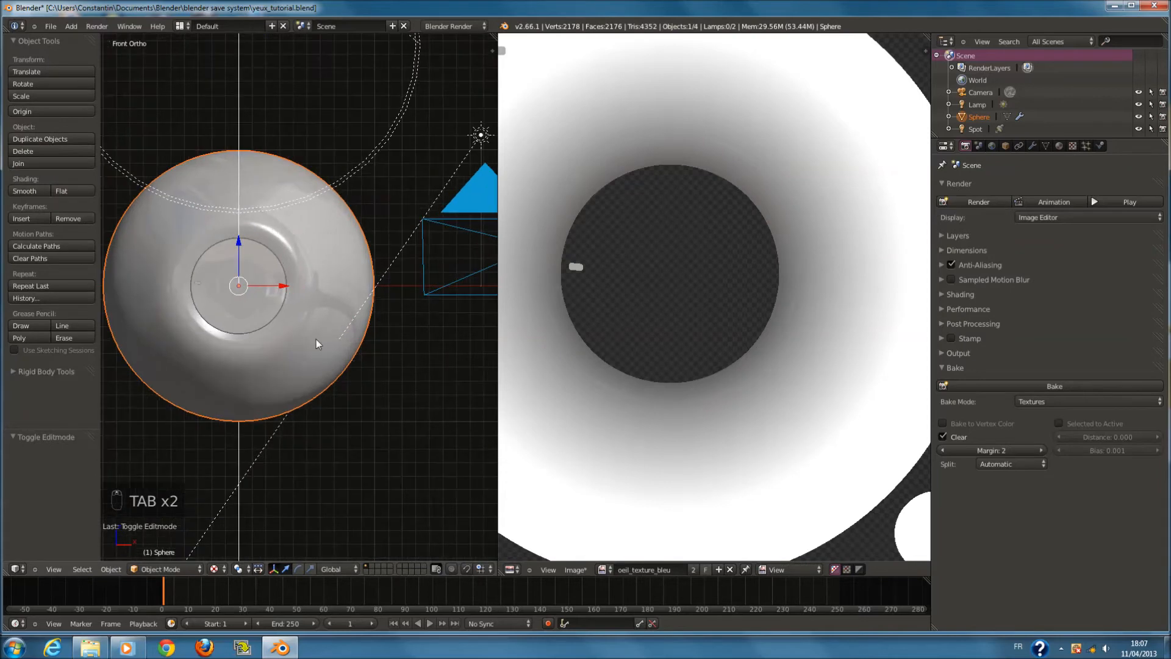
Select the entire eye mesh in Edit Mode, bake its textures again, and return to Object Mode
{"action": "key", "text": "z"}
{"action": "key", "text": "z"}
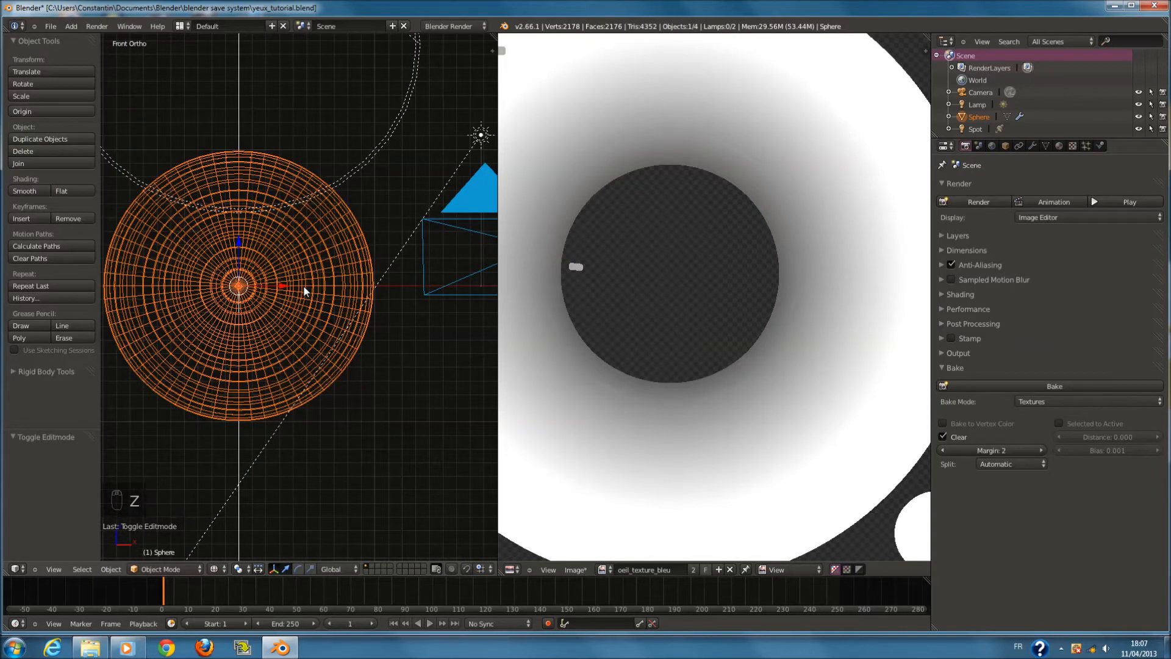
{"action": "key", "text": "Tab"}
{"action": "key", "text": "a"}
{"action": "key", "text": "a"}
{"action": "key", "text": "a"}
{"action": "key", "text": "a"}
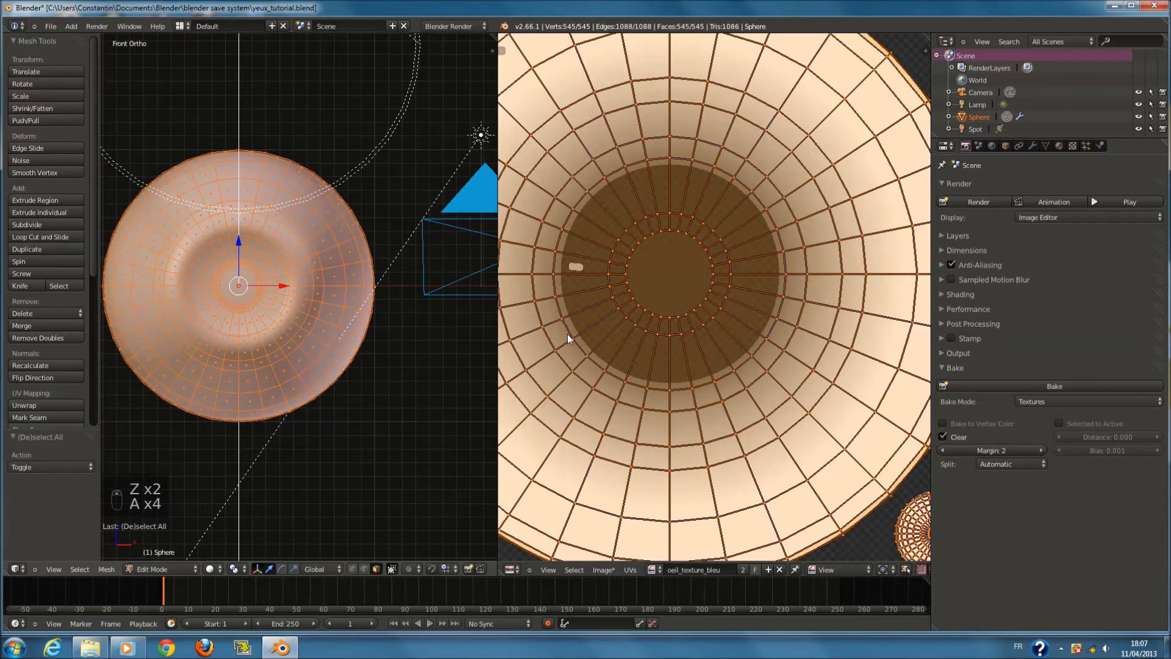
{"action": "left_click", "coordinate": [1077, 386]}
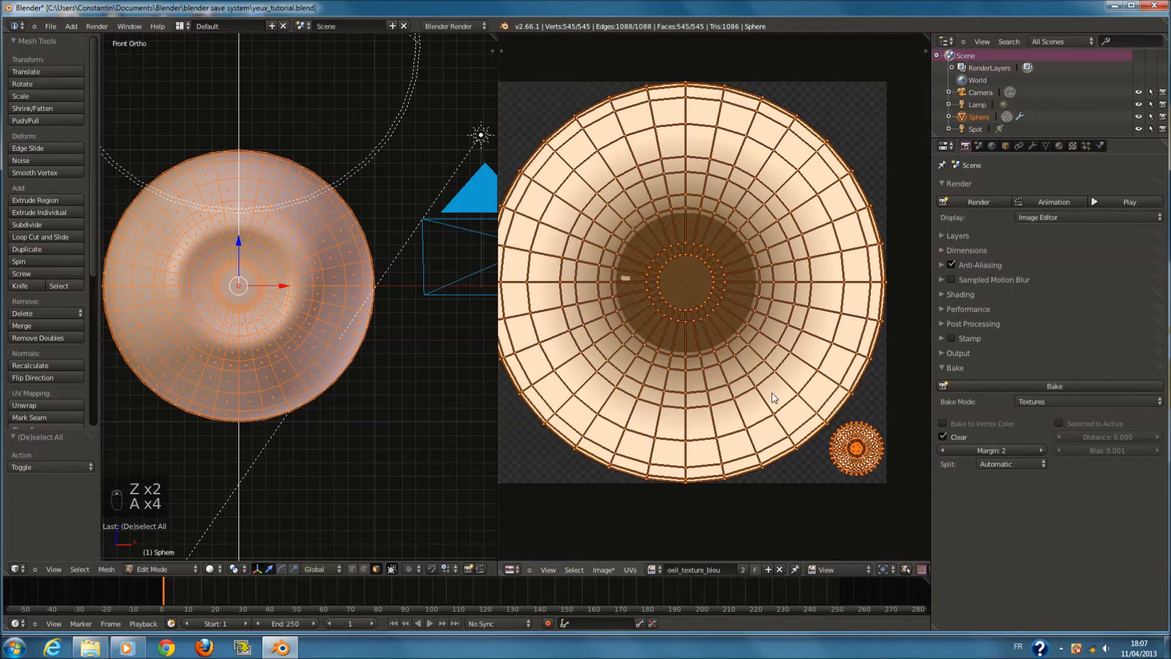
{"action": "key", "text": "Tab"}
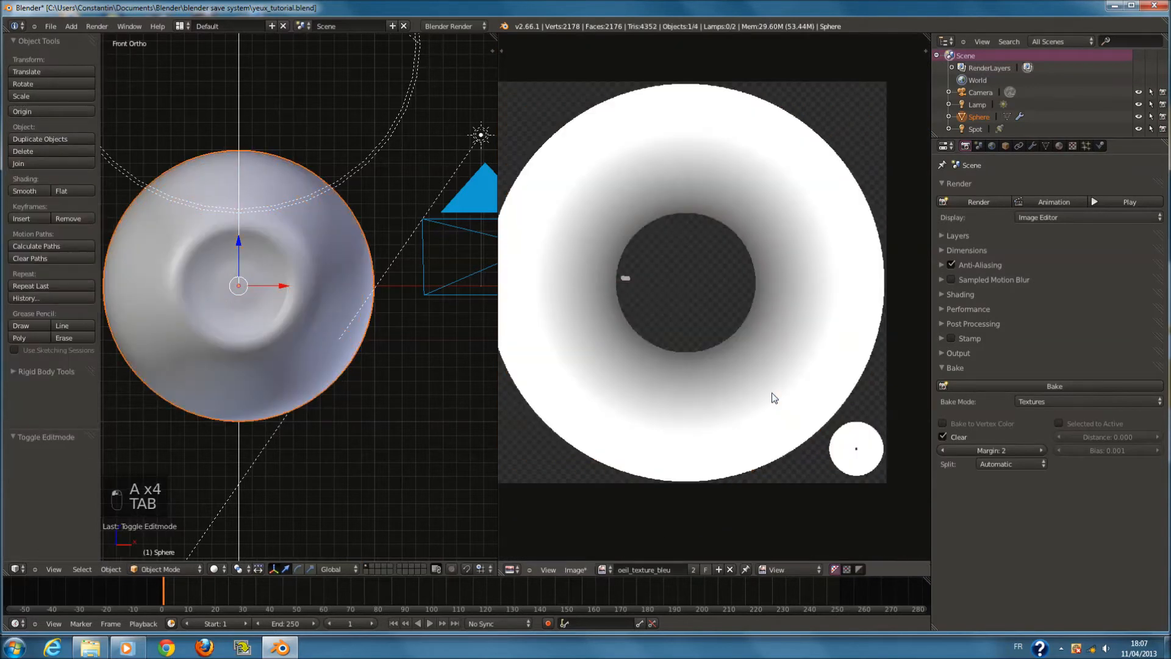
Bake the textures once more in Object Mode, then check the eye from the camera and the baked image against the UV layout
{"action": "left_click", "coordinate": [1058, 146]}
{"action": "left_click", "coordinate": [966, 147]}
{"action": "left_click", "coordinate": [1056, 381]}
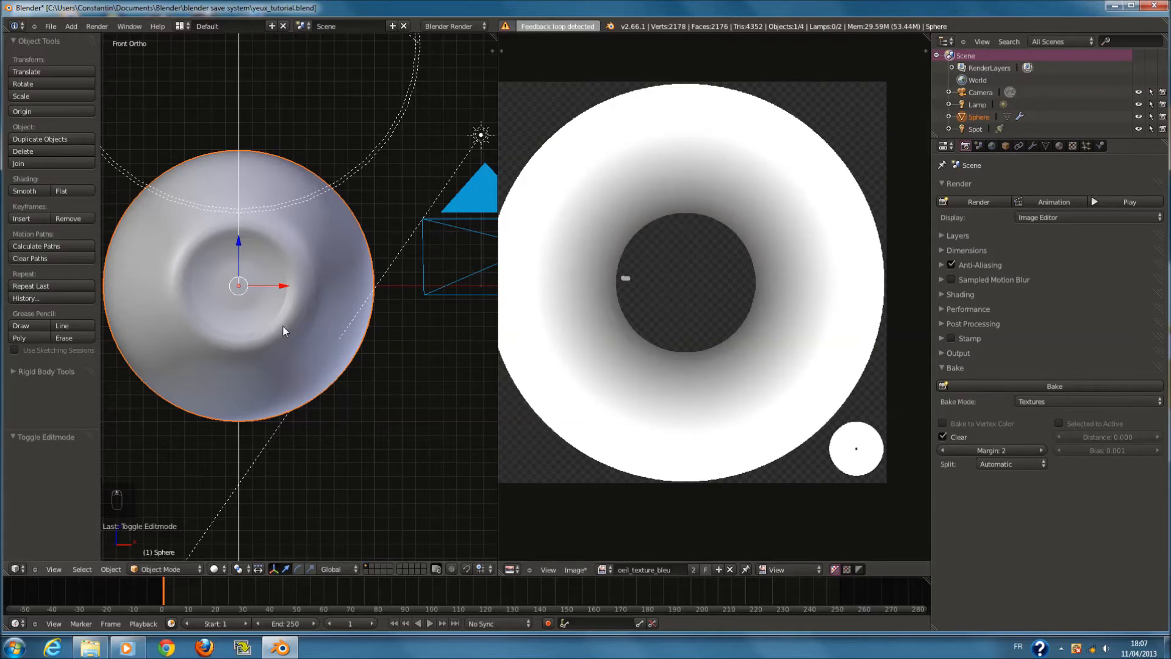
{"action": "key", "text": "KP_Decimal"}
{"action": "key", "text": "KP_0"}
{"action": "key", "text": "Tab"}
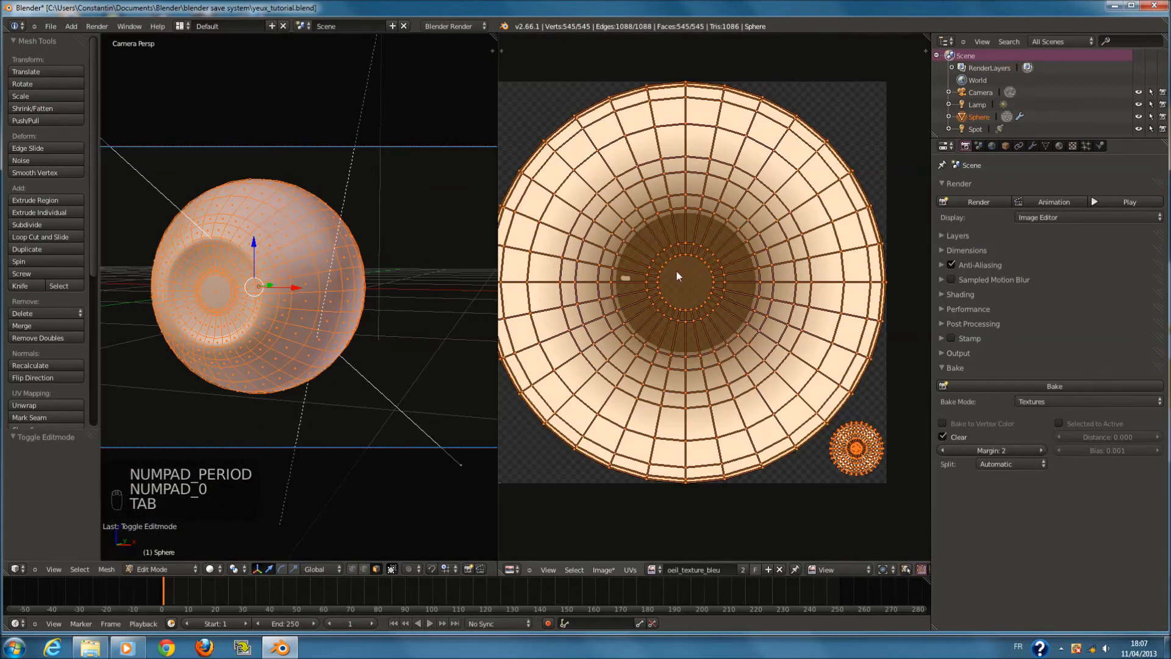
{"action": "scroll", "coordinate": [665, 289], "scroll_direction": "up", "scroll_amount": 3}
{"action": "key", "text": "Tab"}
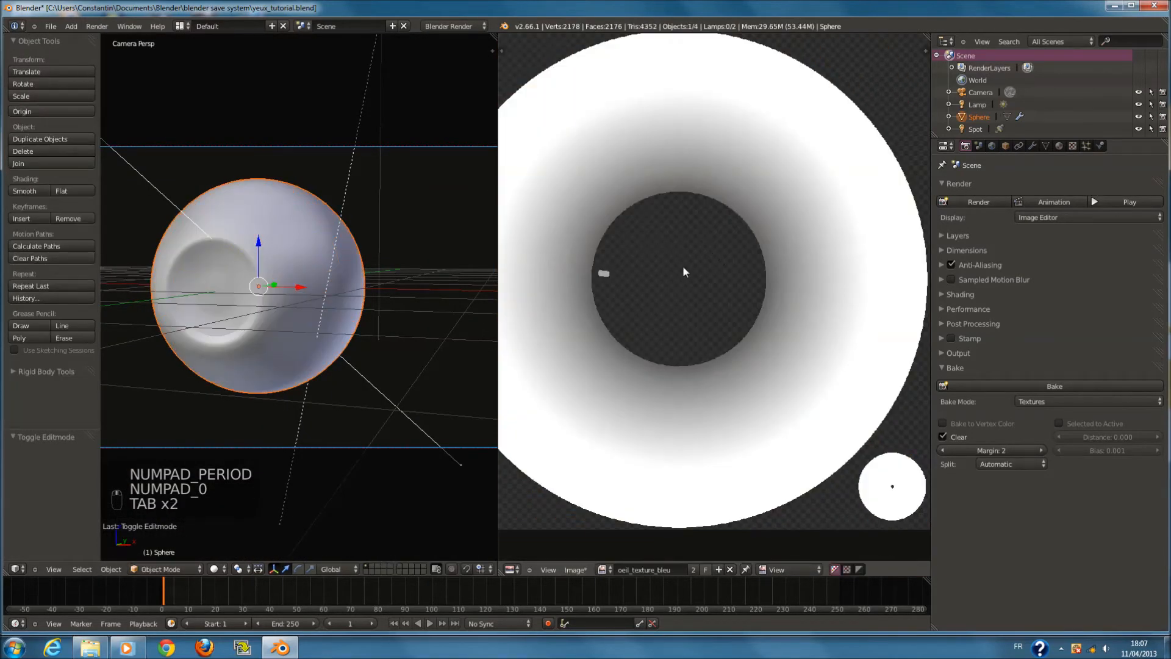
{"action": "scroll", "coordinate": [685, 298], "scroll_direction": "down", "scroll_amount": 1}
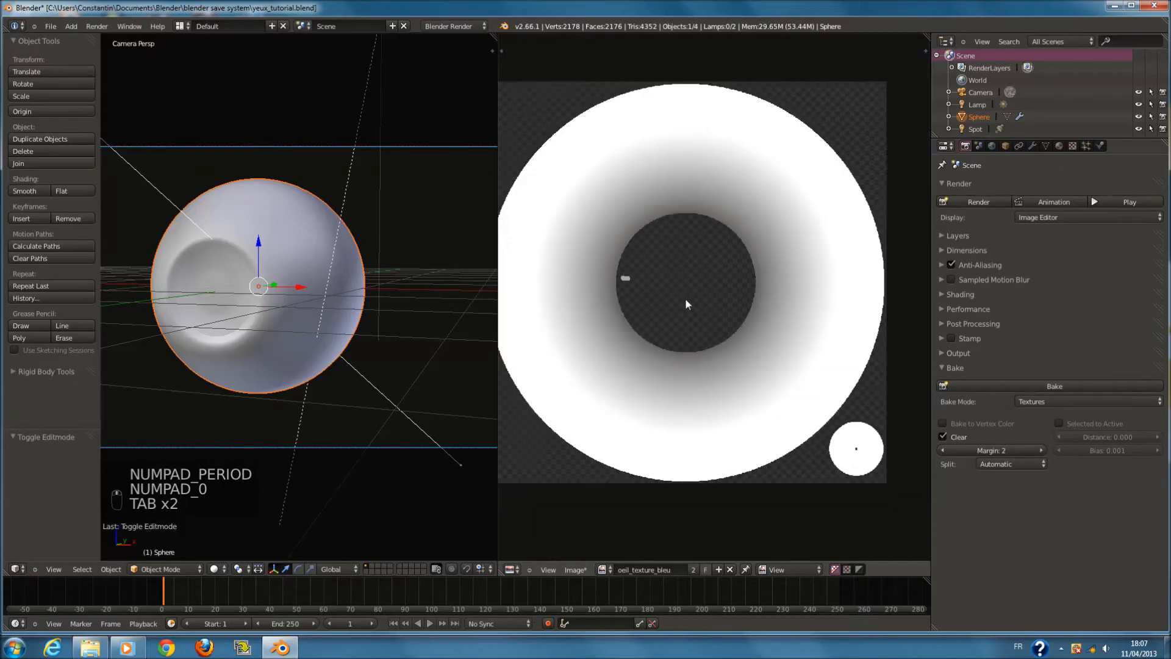
Check the oeil_couleur material's Texture.001 and Texture.002 settings and render the eye
{"action": "left_click", "coordinate": [1072, 145]}
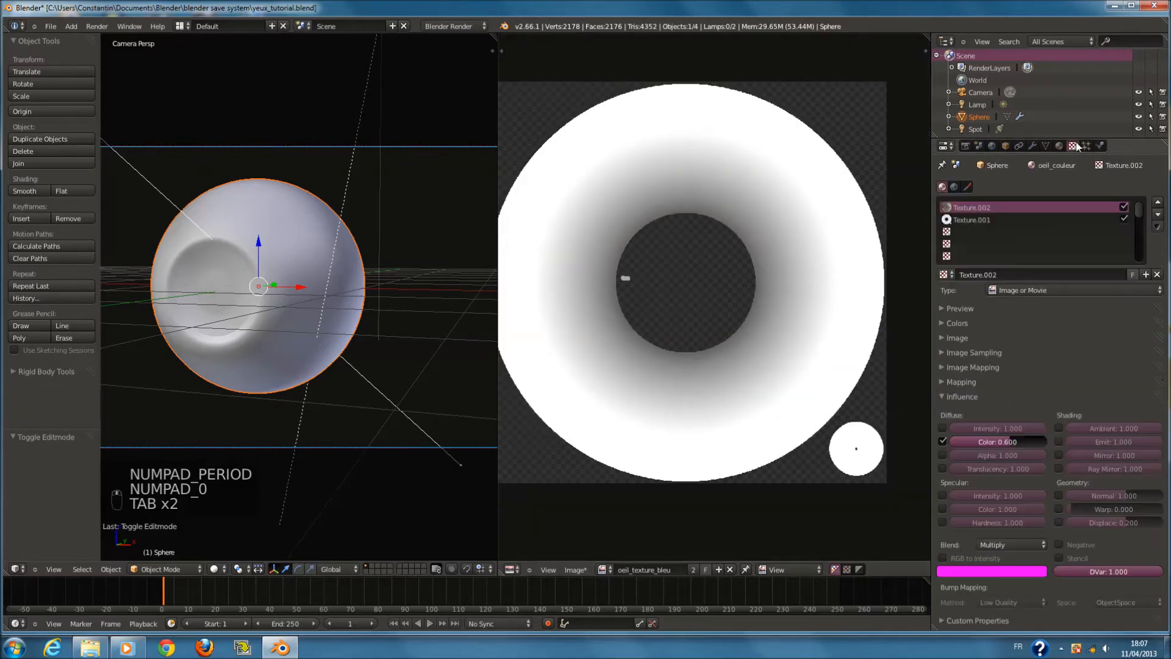
{"action": "left_click", "coordinate": [1028, 218]}
{"action": "left_click", "coordinate": [1023, 206]}
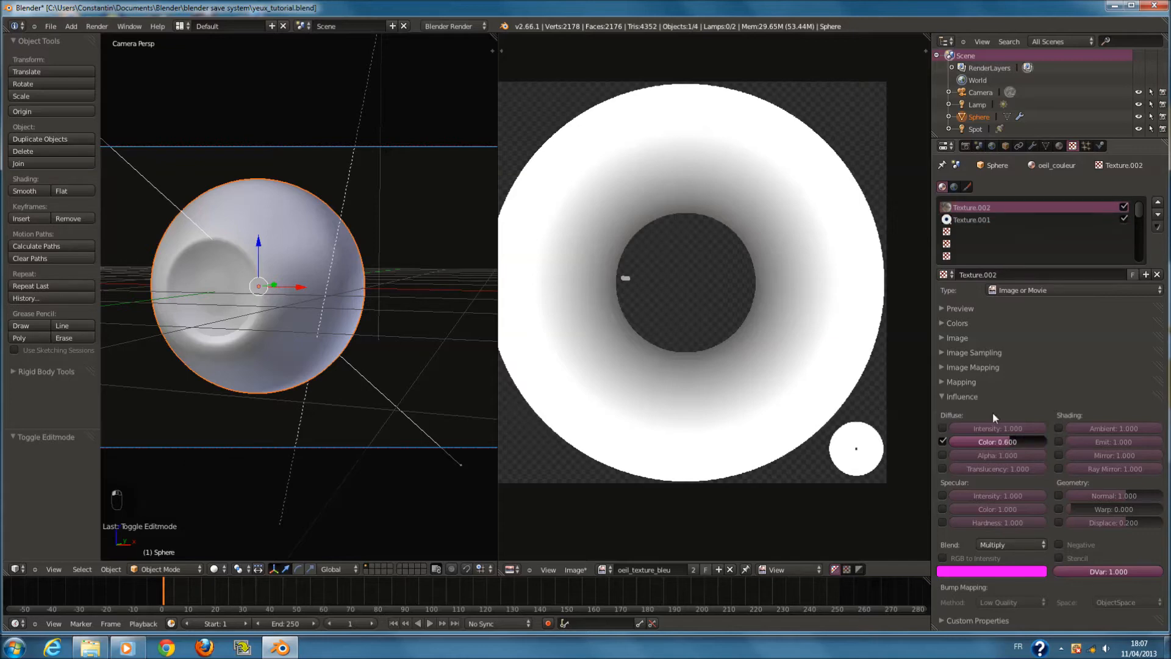
{"action": "key", "text": "F12"}
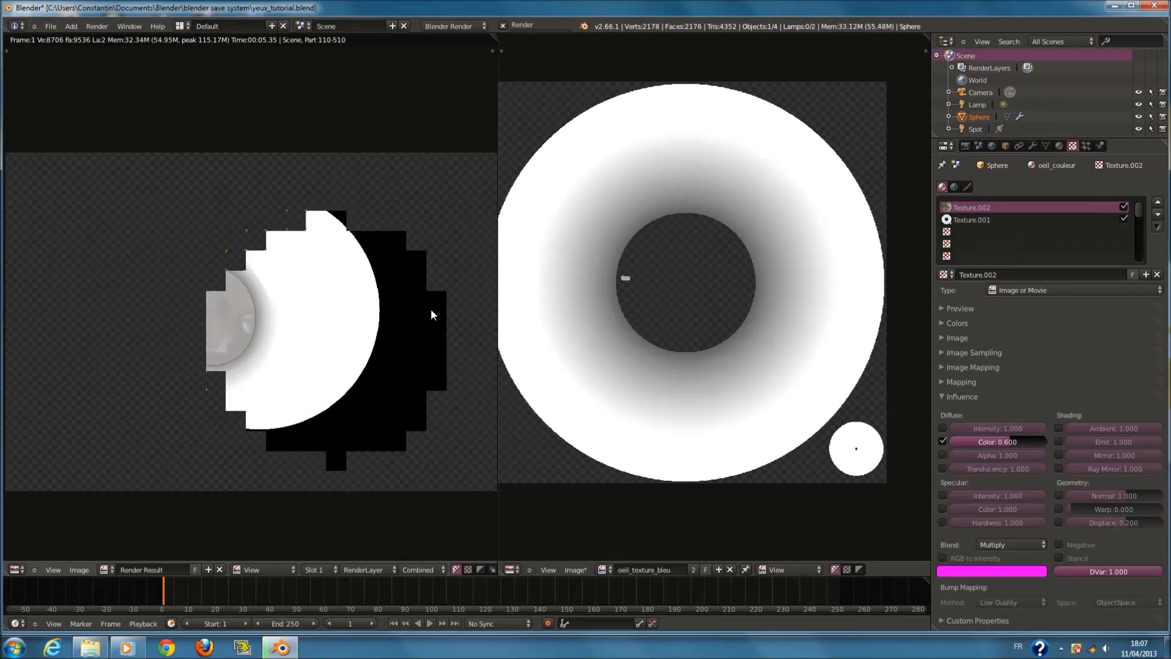
Turn off Shadeless for the oeil_couleur material, bring up the blanc material's textures, and render the eye
{"action": "left_click", "coordinate": [1059, 145]}
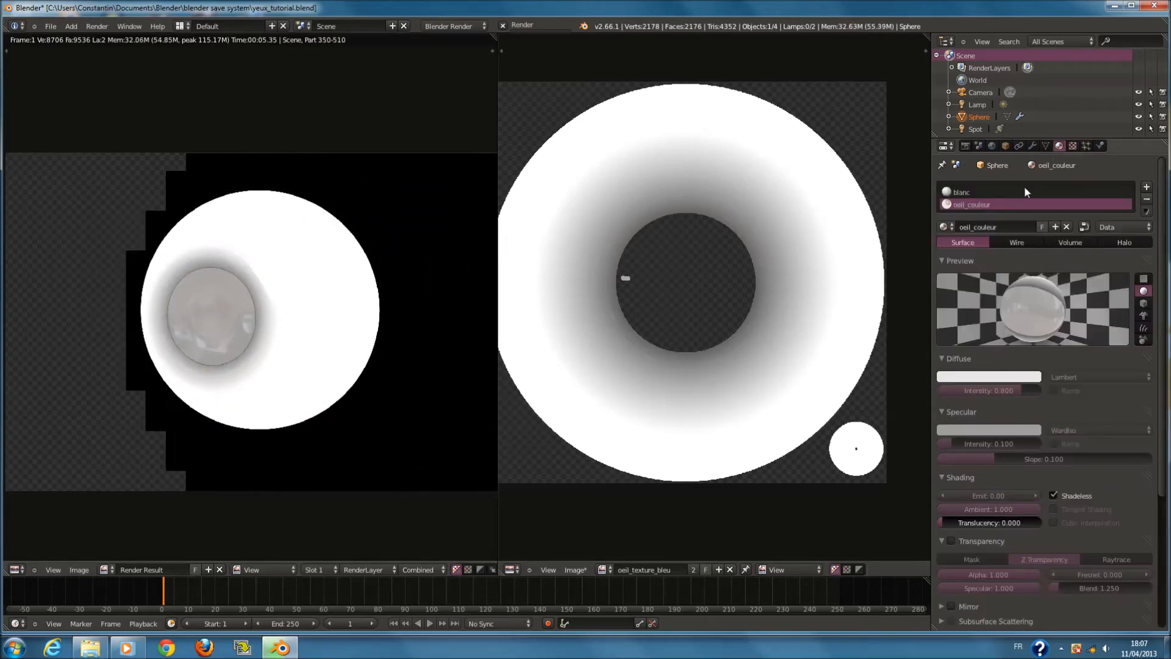
{"action": "left_click", "coordinate": [1053, 494]}
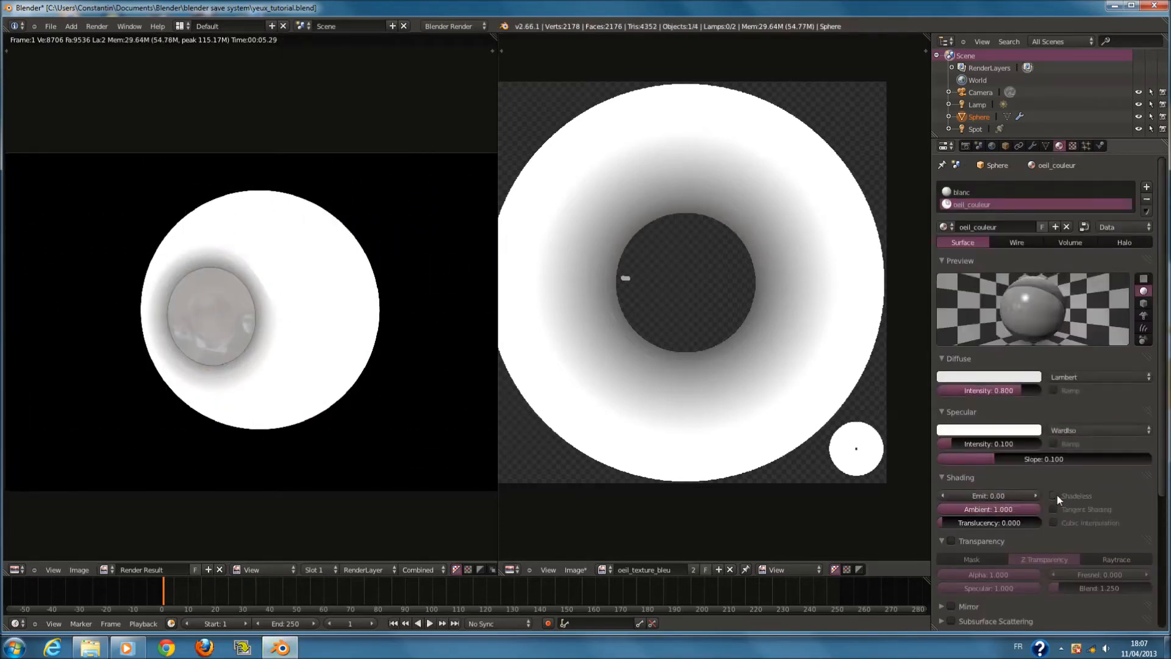
{"action": "left_click", "coordinate": [961, 195]}
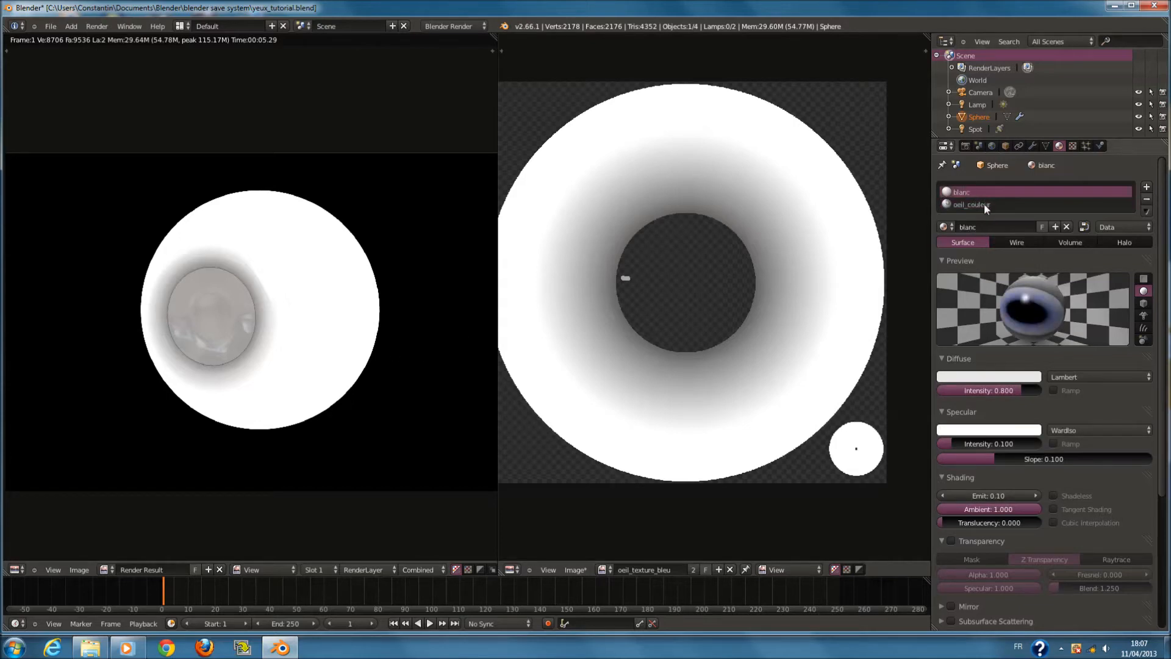
{"action": "left_click", "coordinate": [1072, 146]}
{"action": "key", "text": "F12"}
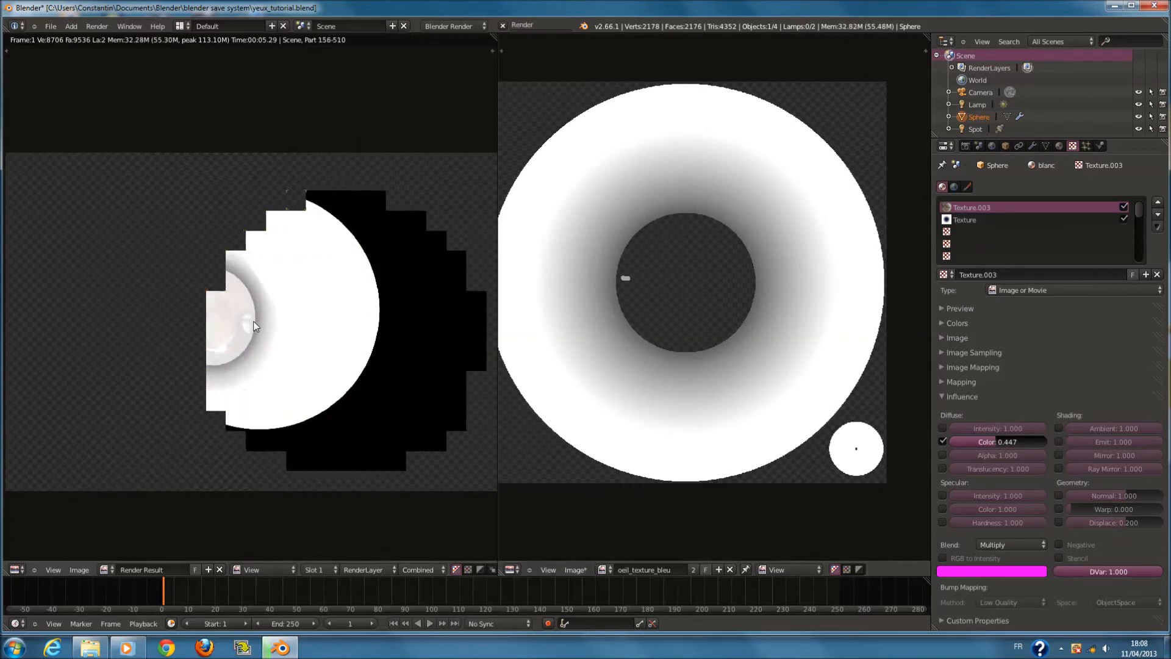
In the blanc material's second texture, named Texture, turn off the color ramp and change its type to Image or Movie
{"action": "left_click", "coordinate": [985, 219]}
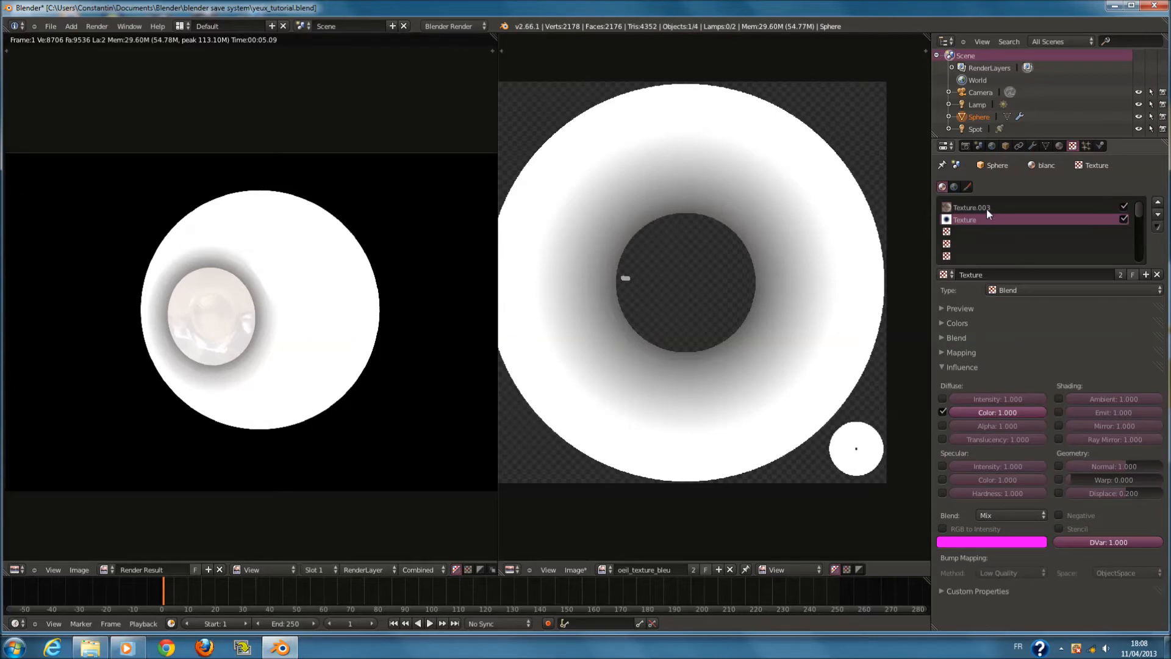
{"action": "left_click", "coordinate": [1061, 145]}
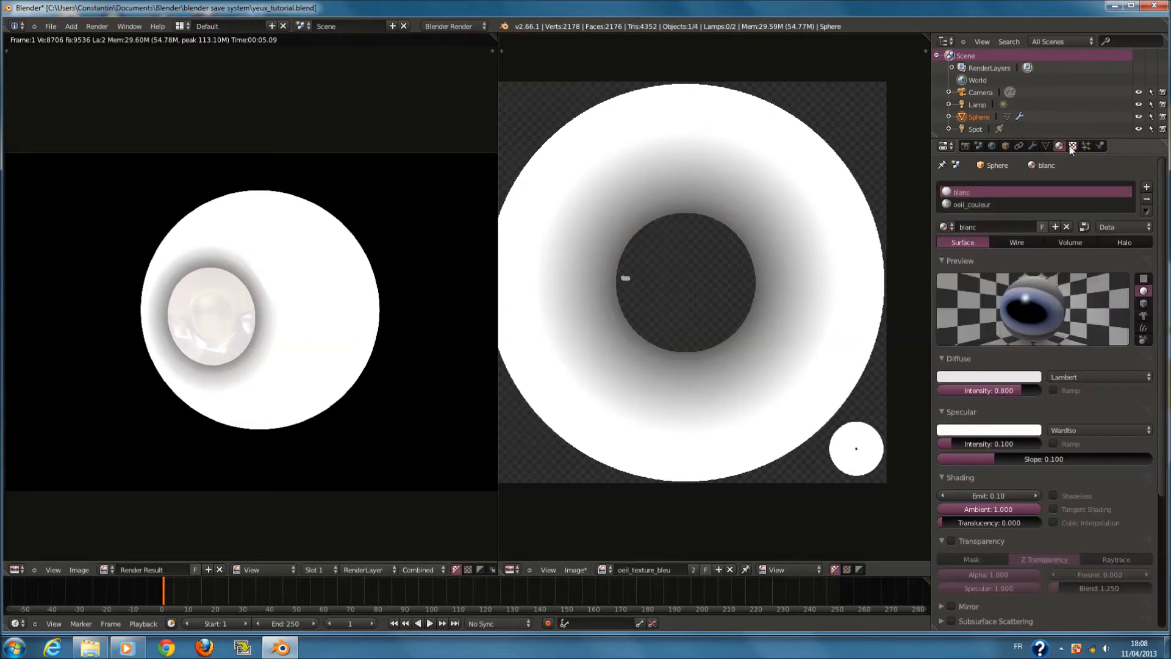
{"action": "left_click", "coordinate": [986, 203]}
{"action": "left_click", "coordinate": [986, 191]}
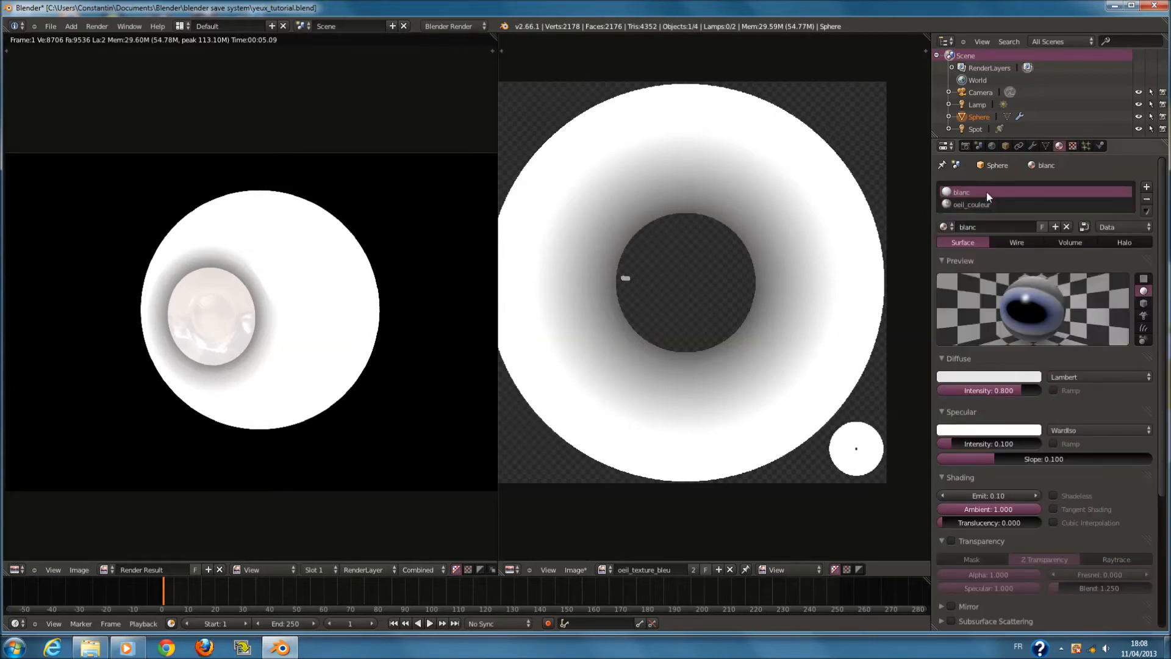
{"action": "left_click", "coordinate": [1072, 147]}
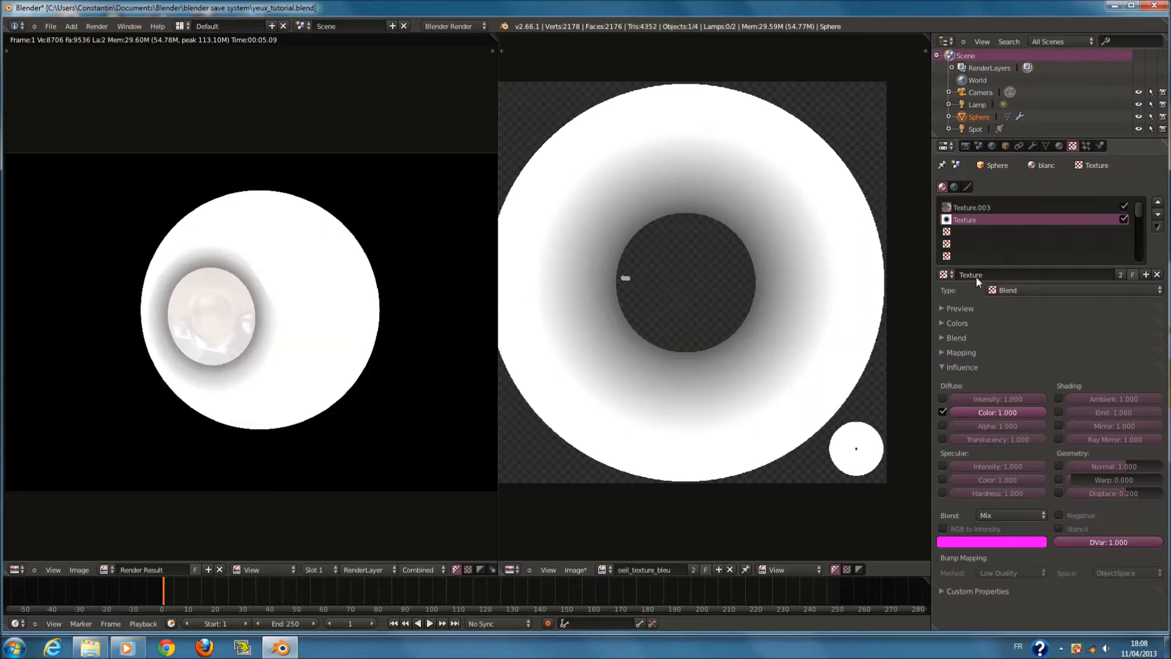
{"action": "left_click", "coordinate": [968, 320]}
{"action": "left_click", "coordinate": [970, 309]}
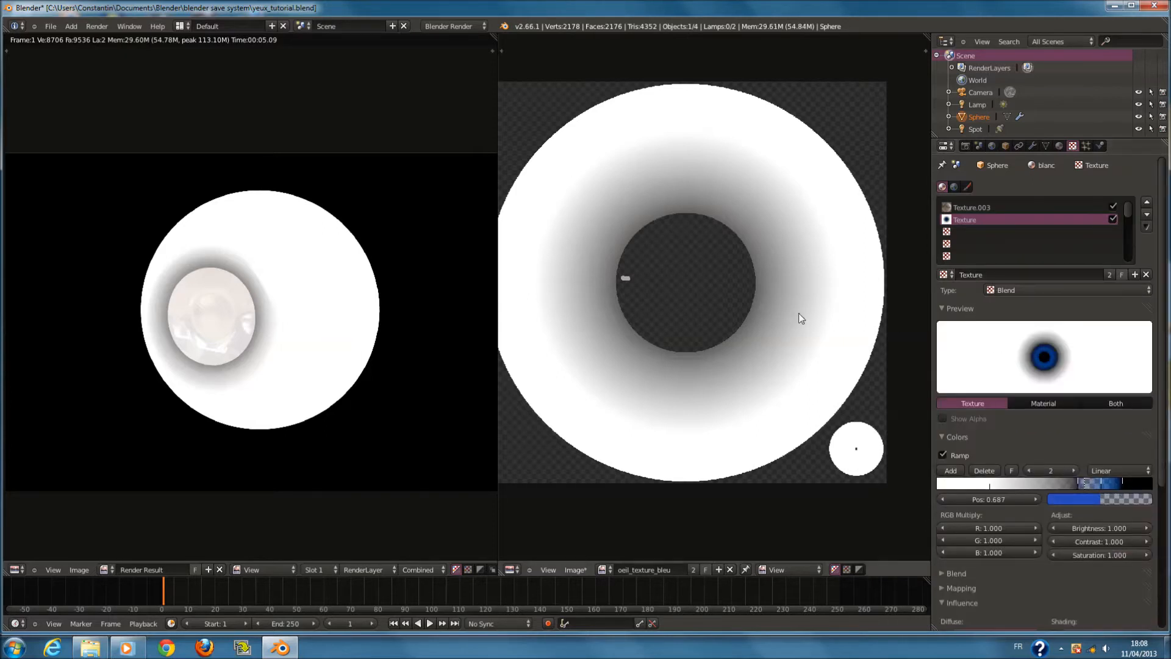
{"action": "left_click", "coordinate": [942, 454]}
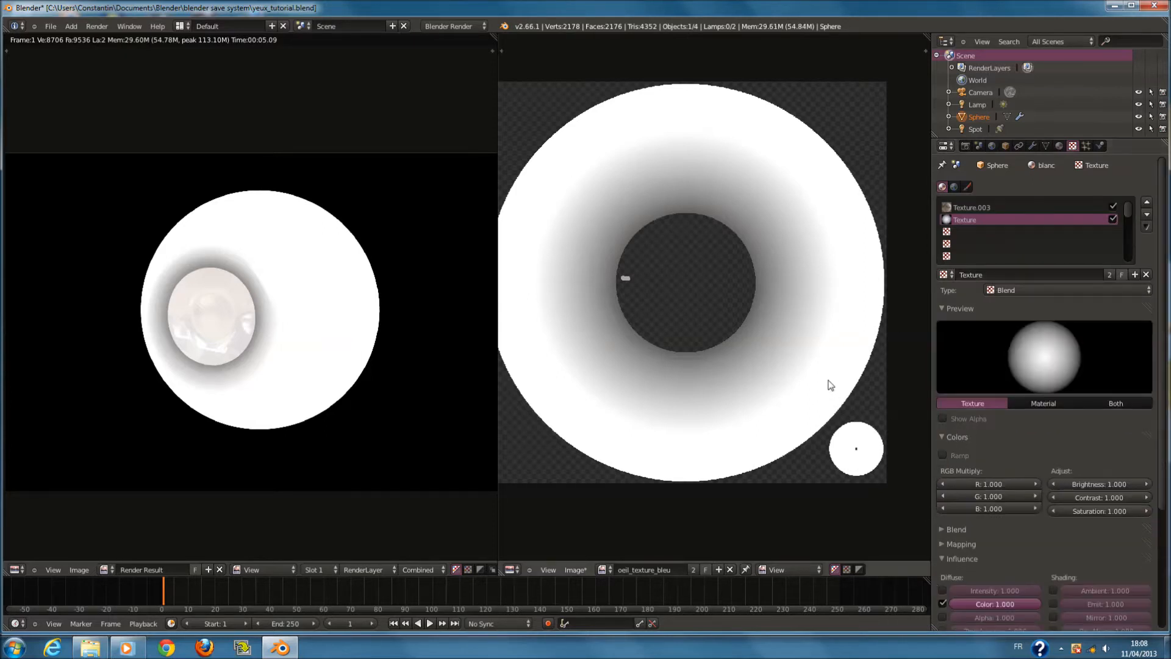
{"action": "left_click", "coordinate": [1063, 289]}
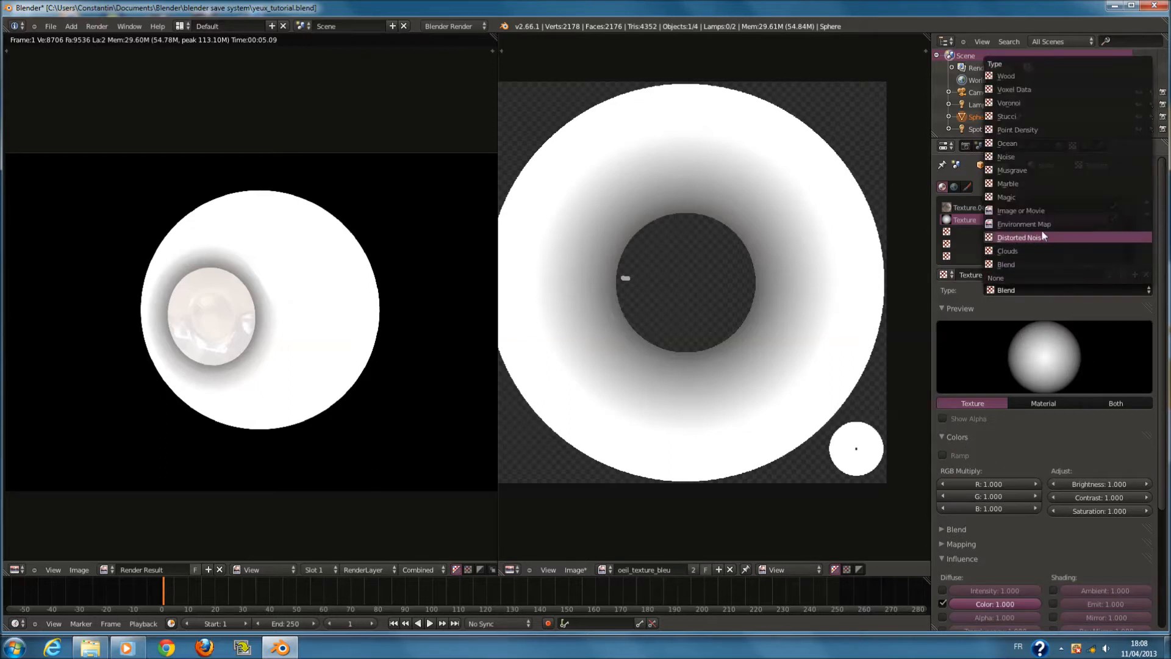
{"action": "left_click", "coordinate": [1041, 211]}
Assign the oeil_texture_bleu image to the blanc material's Texture and render the eye
{"action": "left_click", "coordinate": [963, 309]}
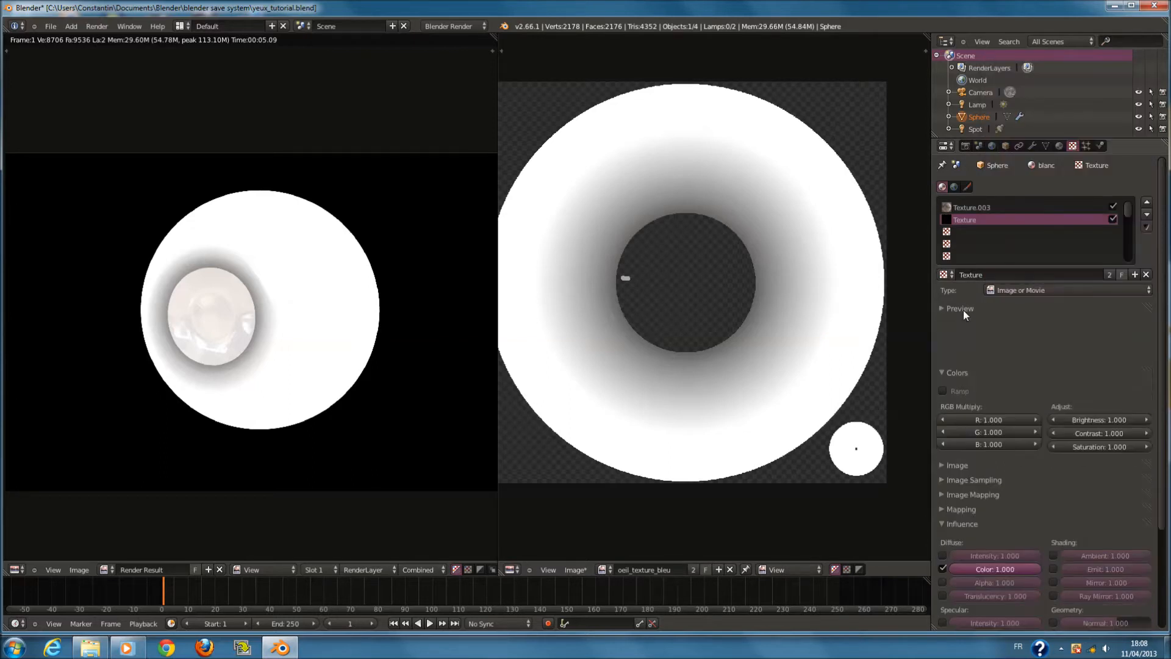
{"action": "left_click", "coordinate": [962, 325]}
{"action": "left_click", "coordinate": [946, 338]}
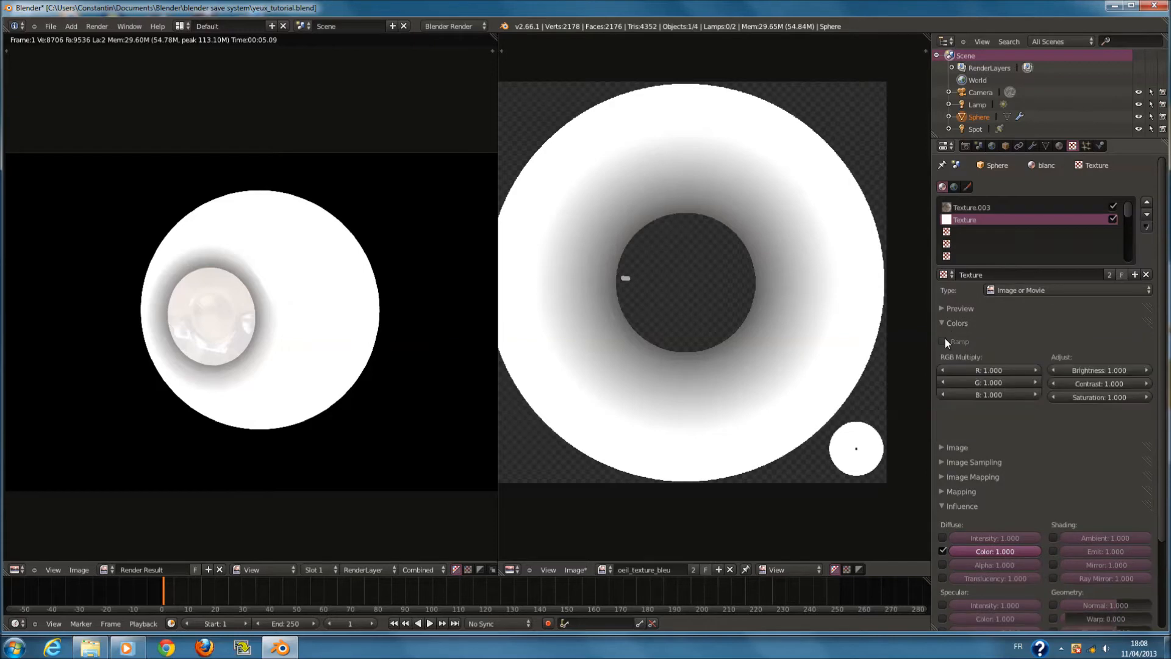
{"action": "left_click", "coordinate": [945, 355]}
{"action": "left_click", "coordinate": [978, 388]}
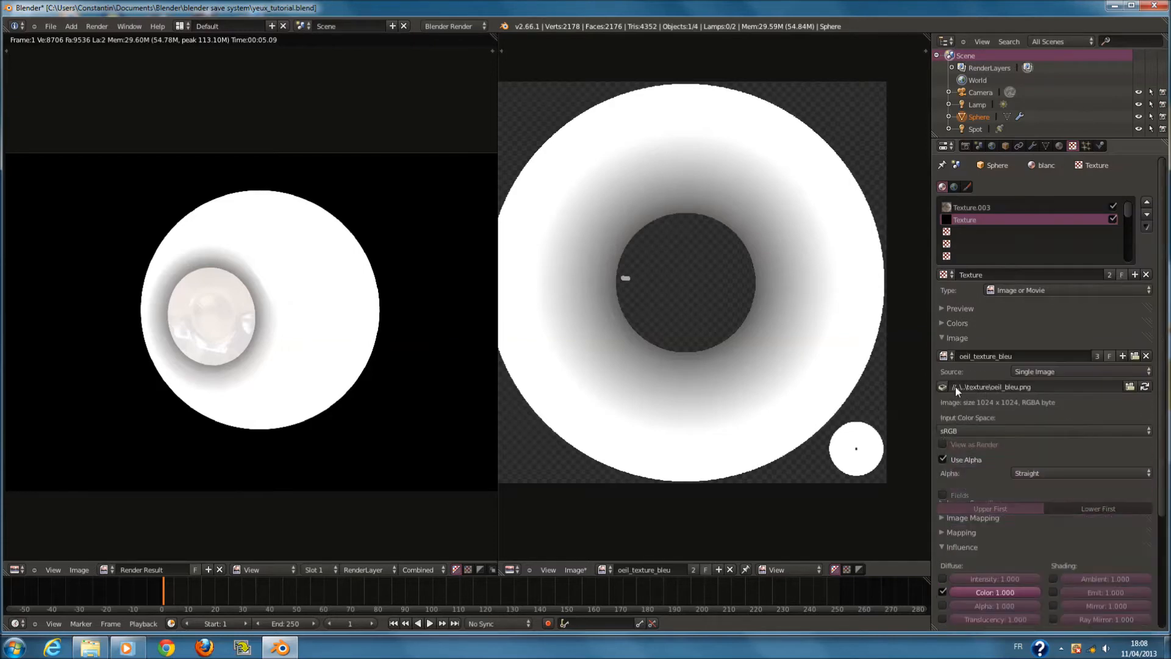
{"action": "key", "text": "F12"}
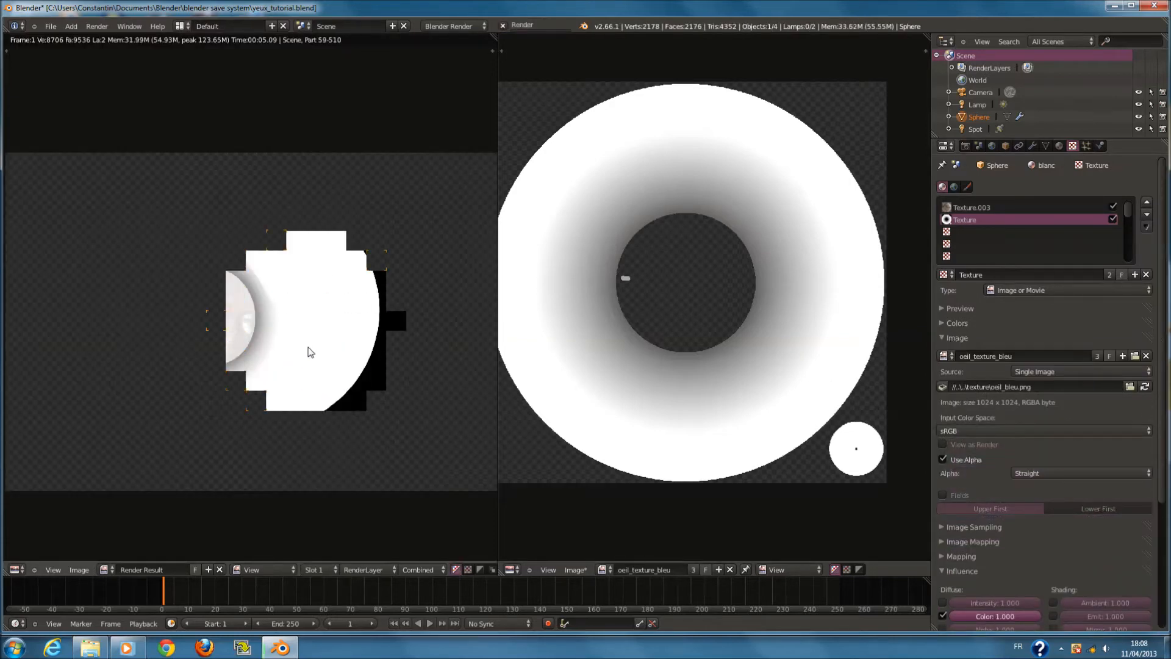
{"action": "left_click", "coordinate": [953, 337]}
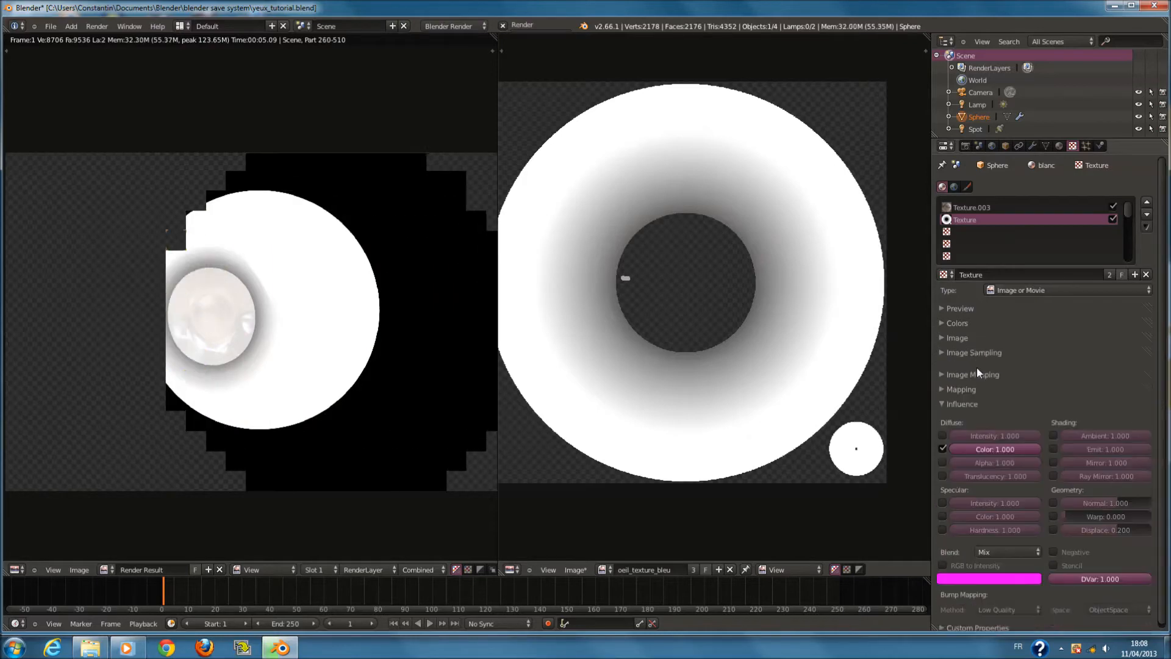
{"action": "left_click", "coordinate": [978, 380]}
{"action": "left_click", "coordinate": [976, 382]}
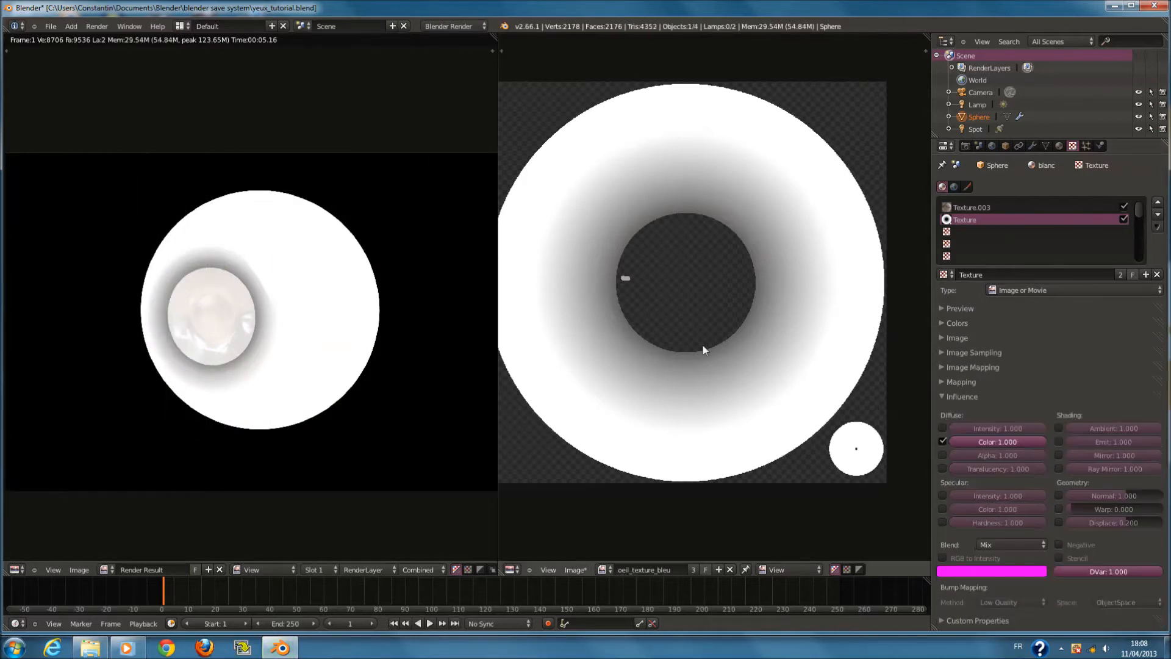
Try to bake the eye mesh's textures in Edit Mode into oeil_texture_bleu, and return to Object Mode
{"action": "key", "text": "Tab"}
{"action": "scroll", "coordinate": [371, 337], "scroll_direction": "down", "scroll_amount": 1}
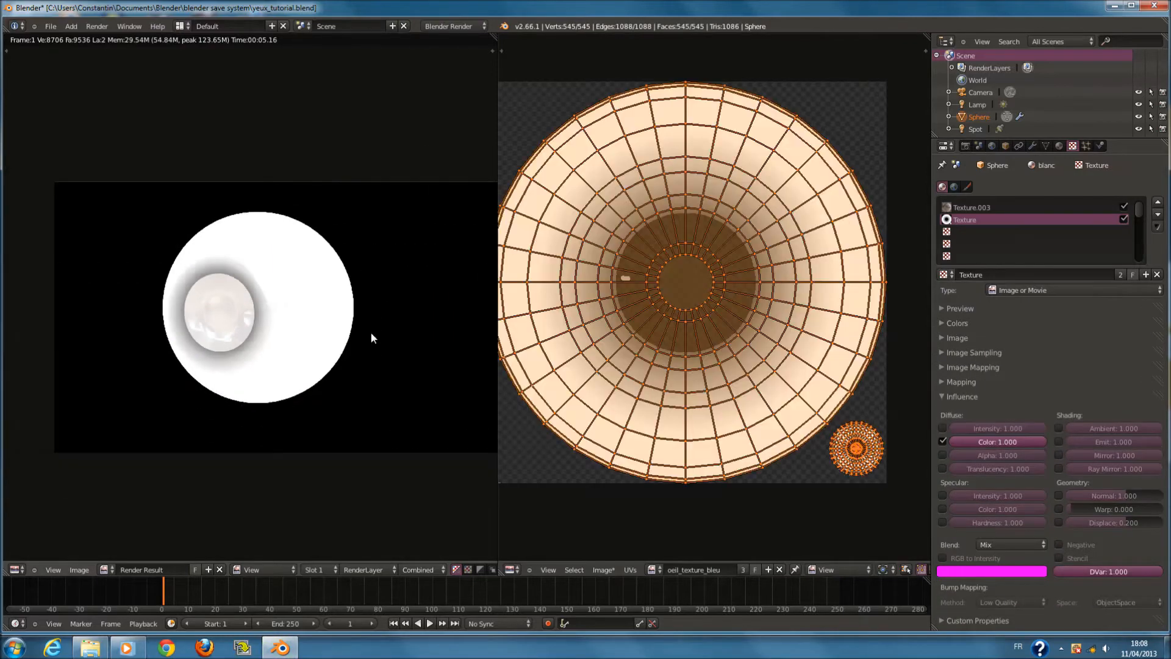
{"action": "key", "text": "Tab"}
{"action": "key", "text": "Tab"}
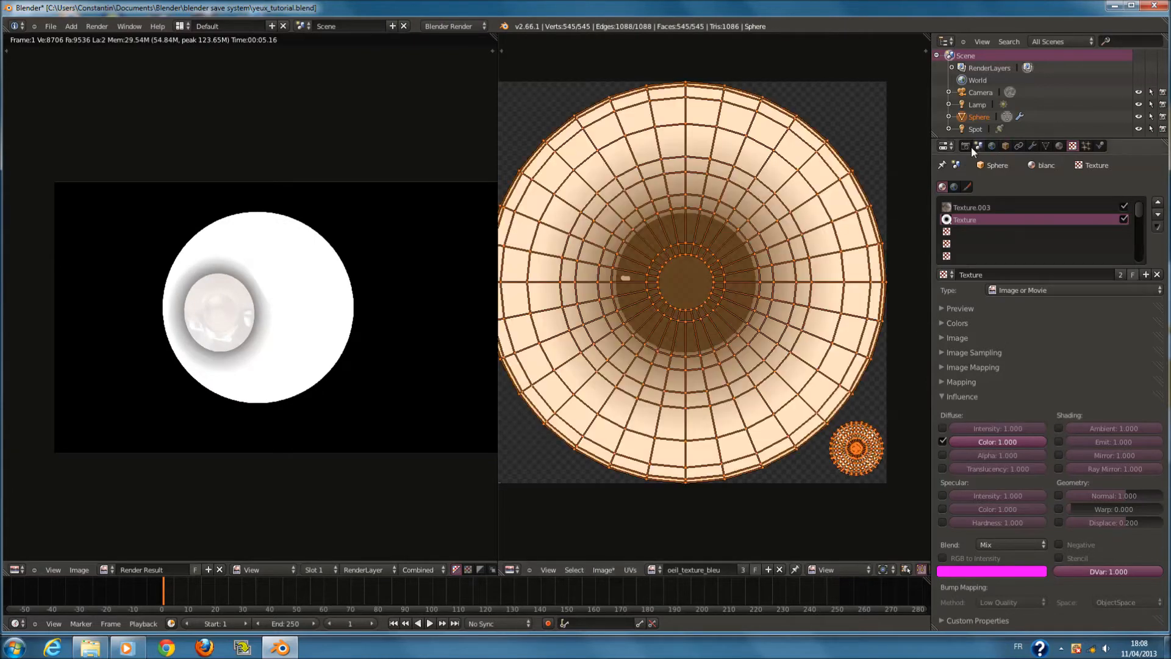
{"action": "left_click", "coordinate": [965, 146]}
{"action": "left_click", "coordinate": [1045, 383]}
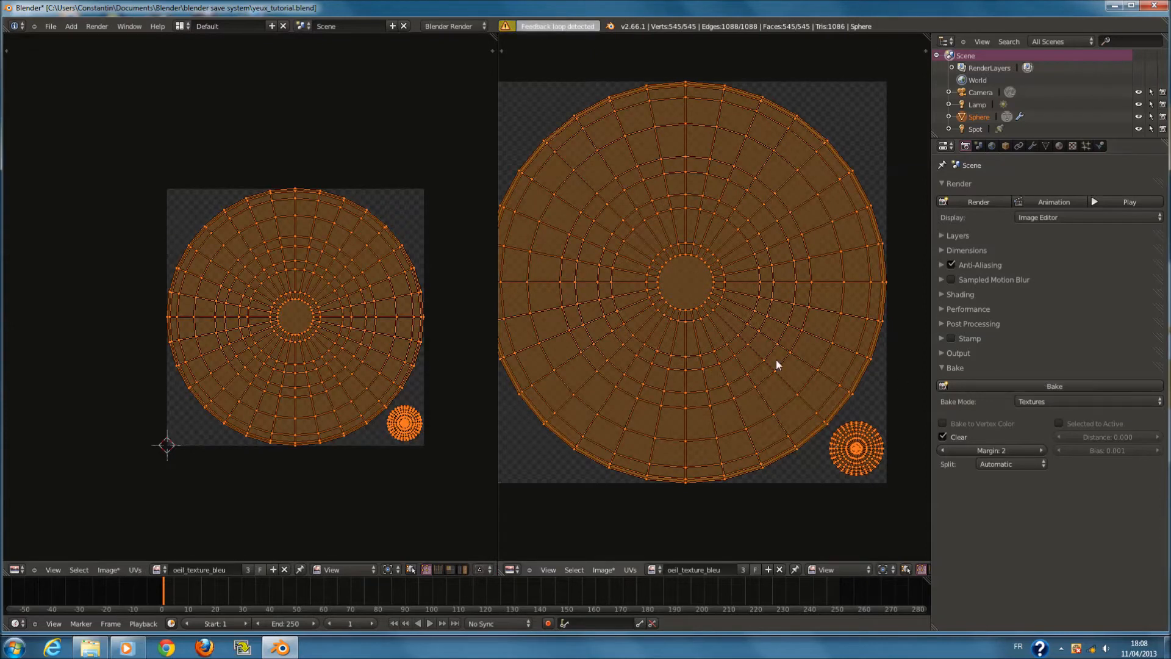
{"action": "key", "text": "Tab"}
Create a new blank 1024 × 1024 image named oeil
{"action": "left_click", "coordinate": [588, 568]}
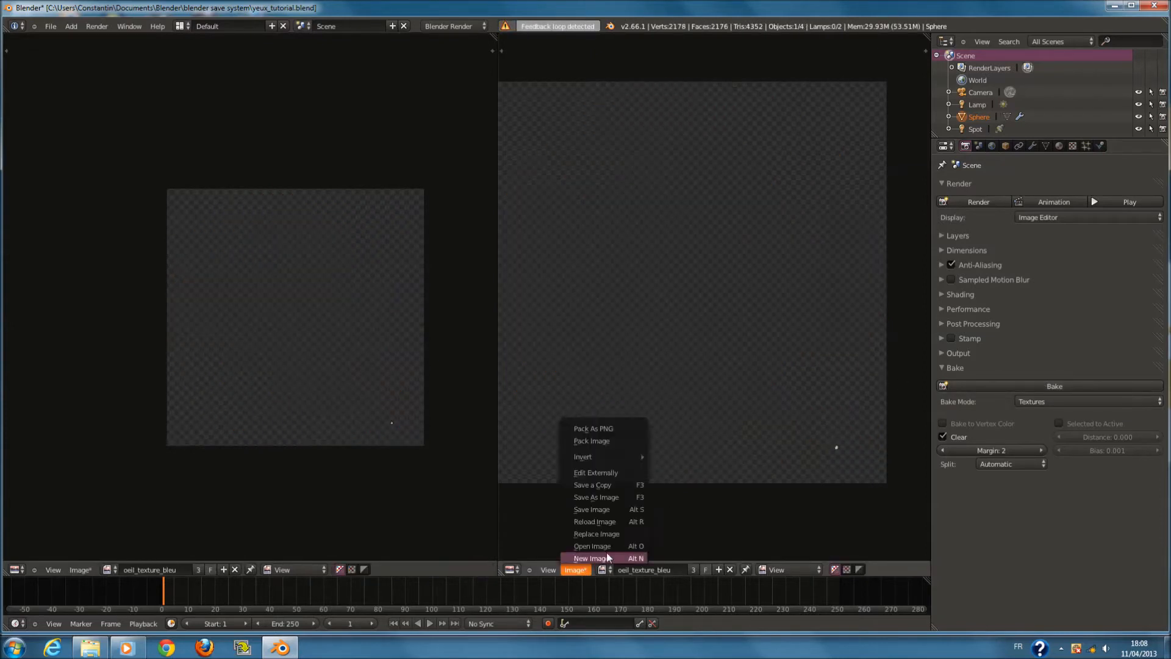
{"action": "left_click", "coordinate": [606, 551]}
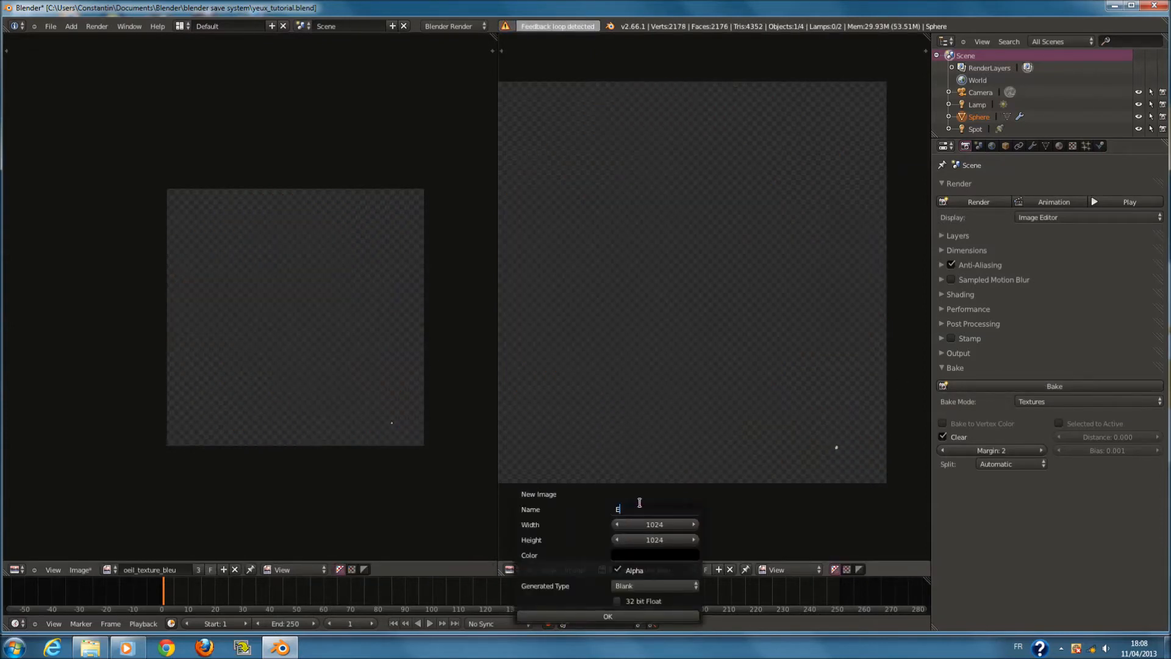
{"action": "key", "text": "BackSpace"}
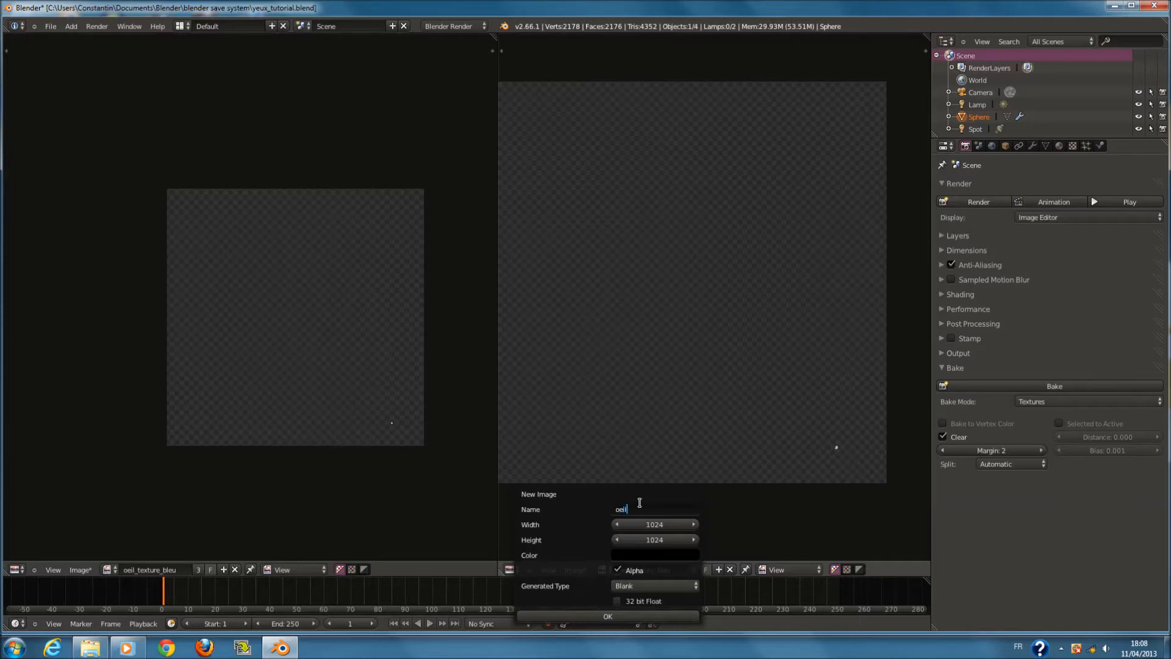
{"action": "type", "text": "oeil"}
{"action": "left_click", "coordinate": [673, 618]}
Assign the oeil image to the eye mesh's UV layout in Edit Mode, bake the textures into it, and inspect the result in Object Mode
{"action": "key", "text": "Tab"}
{"action": "scroll", "coordinate": [718, 370], "scroll_direction": "down", "scroll_amount": 1}
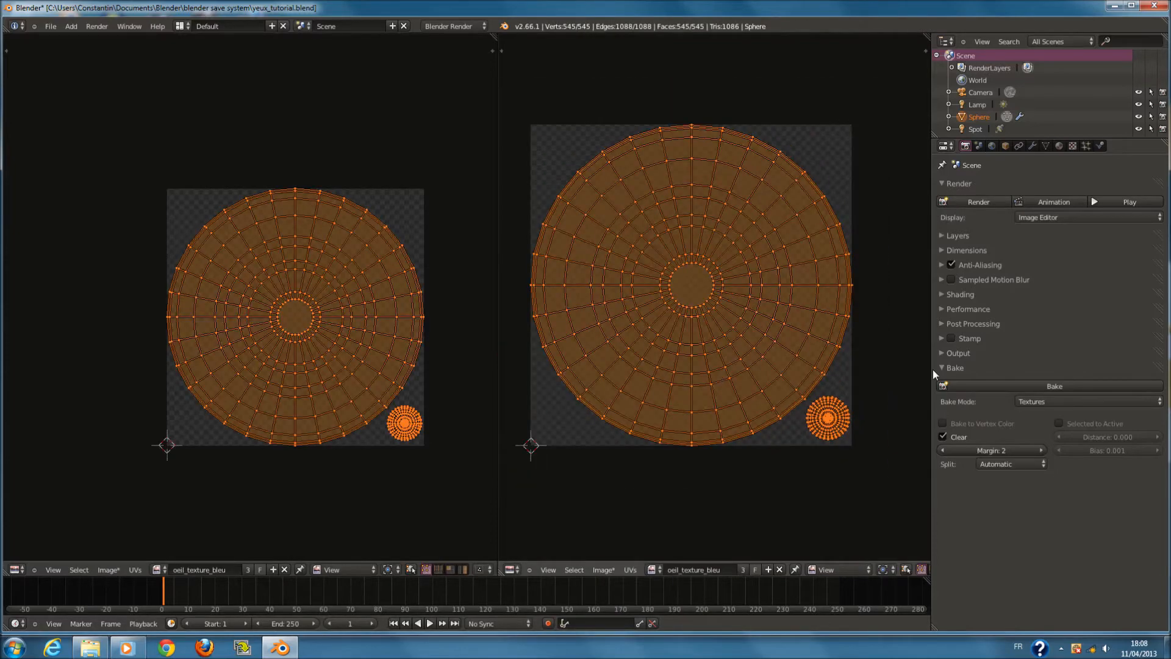
{"action": "left_click", "coordinate": [654, 569]}
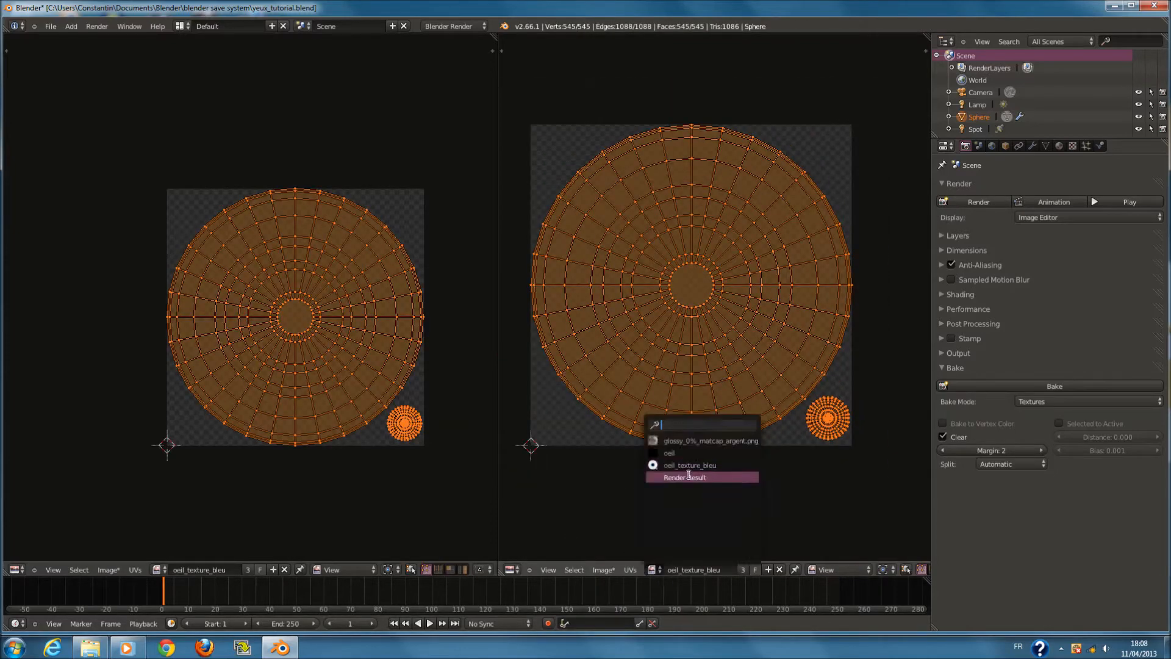
{"action": "left_click", "coordinate": [671, 448]}
{"action": "left_click", "coordinate": [1100, 384]}
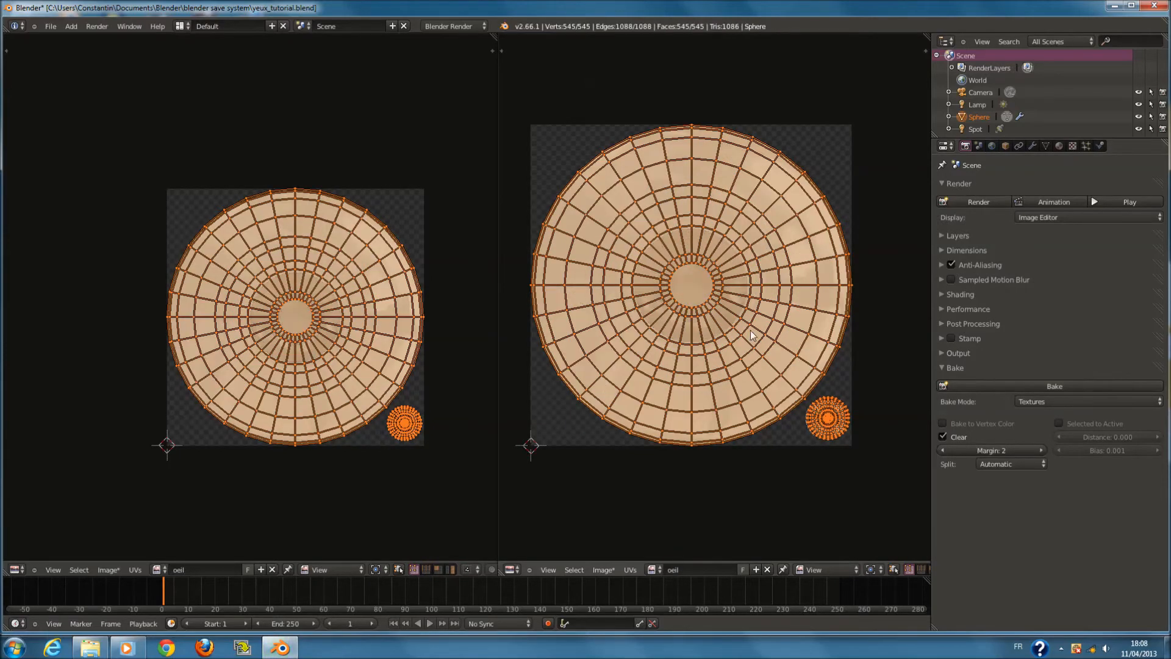
{"action": "key", "text": "Tab"}
{"action": "scroll", "coordinate": [390, 335], "scroll_direction": "up", "scroll_amount": 2}
{"action": "scroll", "coordinate": [390, 335], "scroll_direction": "up", "scroll_amount": 1}
{"action": "scroll", "coordinate": [747, 294], "scroll_direction": "up", "scroll_amount": 2}
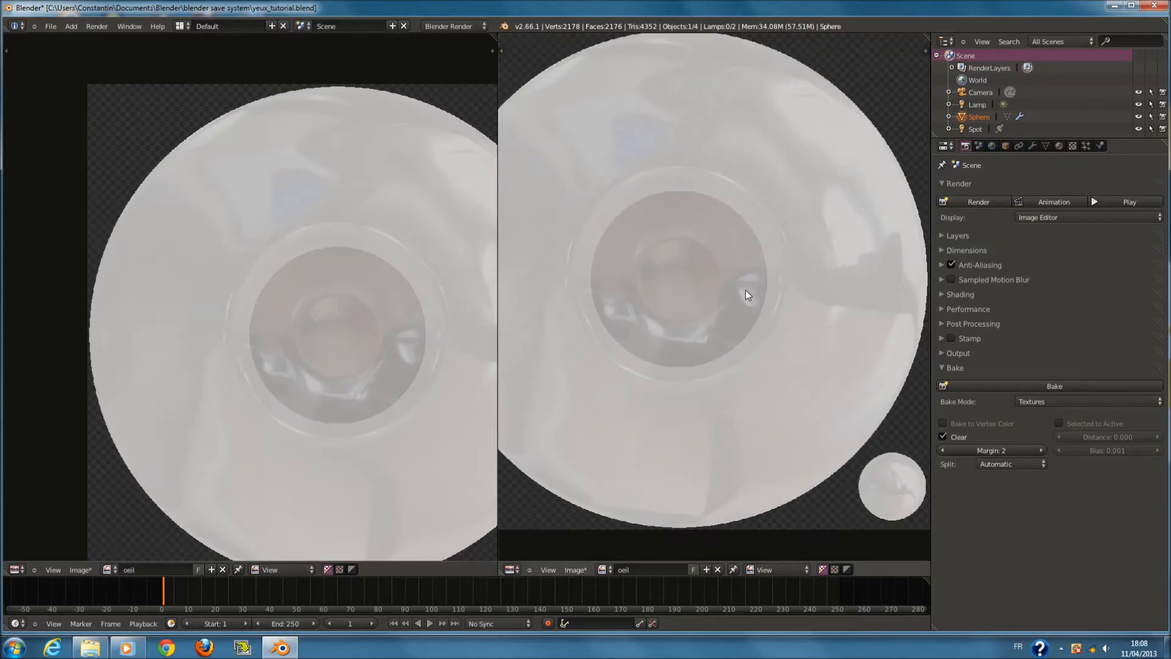
Set the blanc material's Texture.003 color blend mode to Mix and render the eye
{"action": "left_click", "coordinate": [1060, 146]}
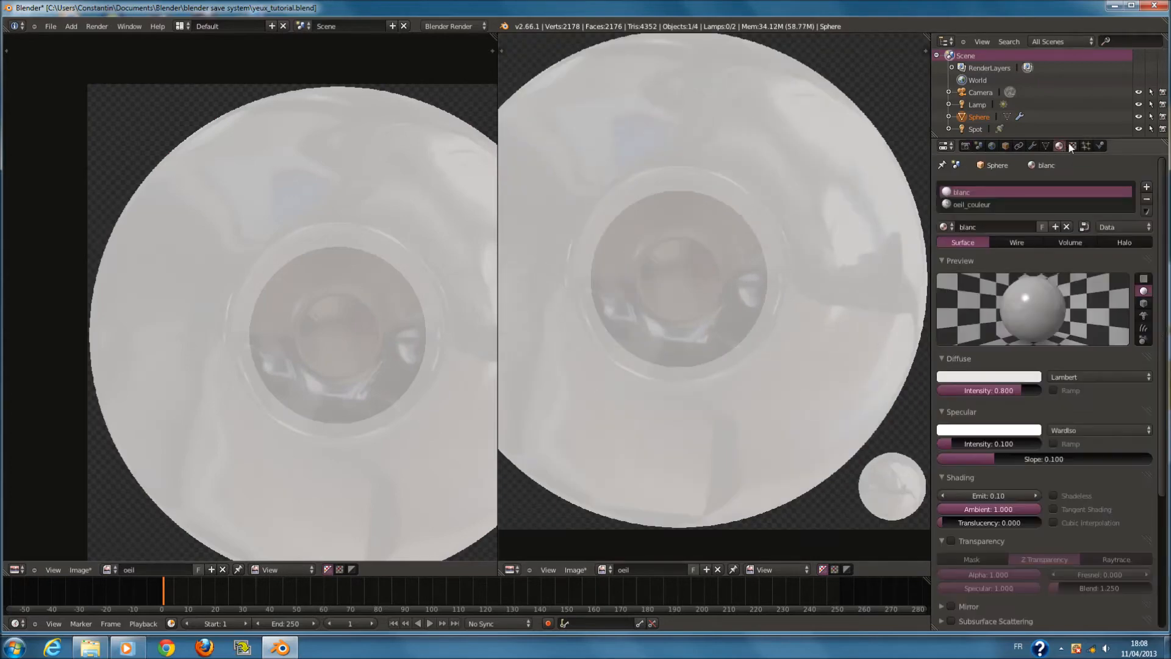
{"action": "left_click", "coordinate": [1073, 147]}
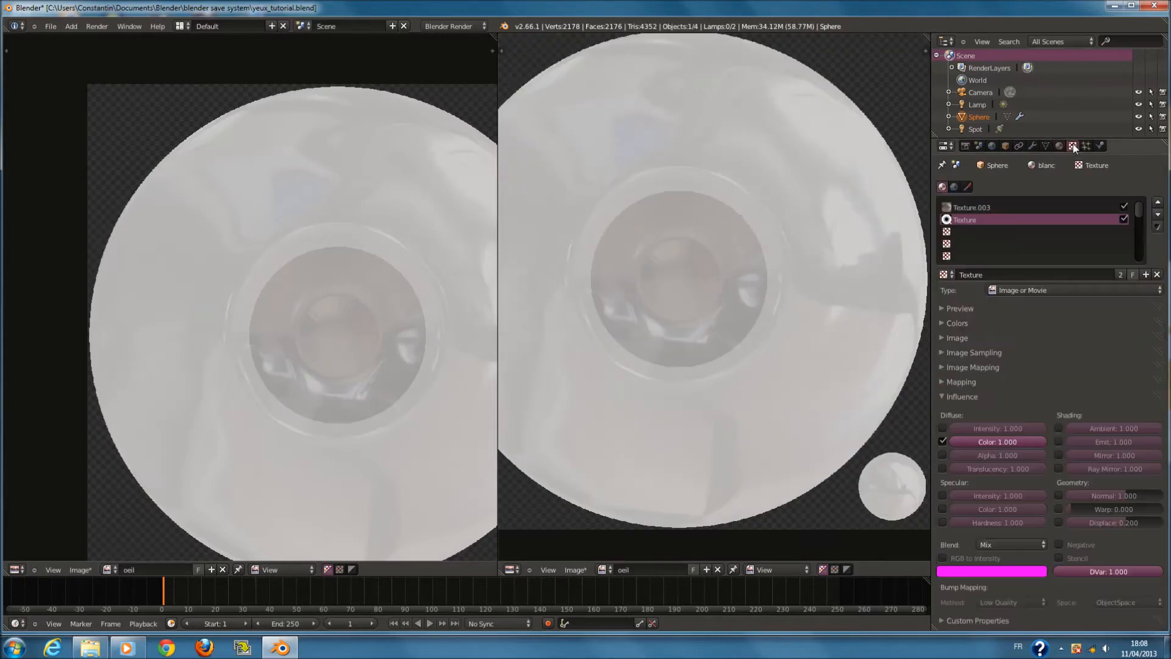
{"action": "left_click", "coordinate": [1013, 208]}
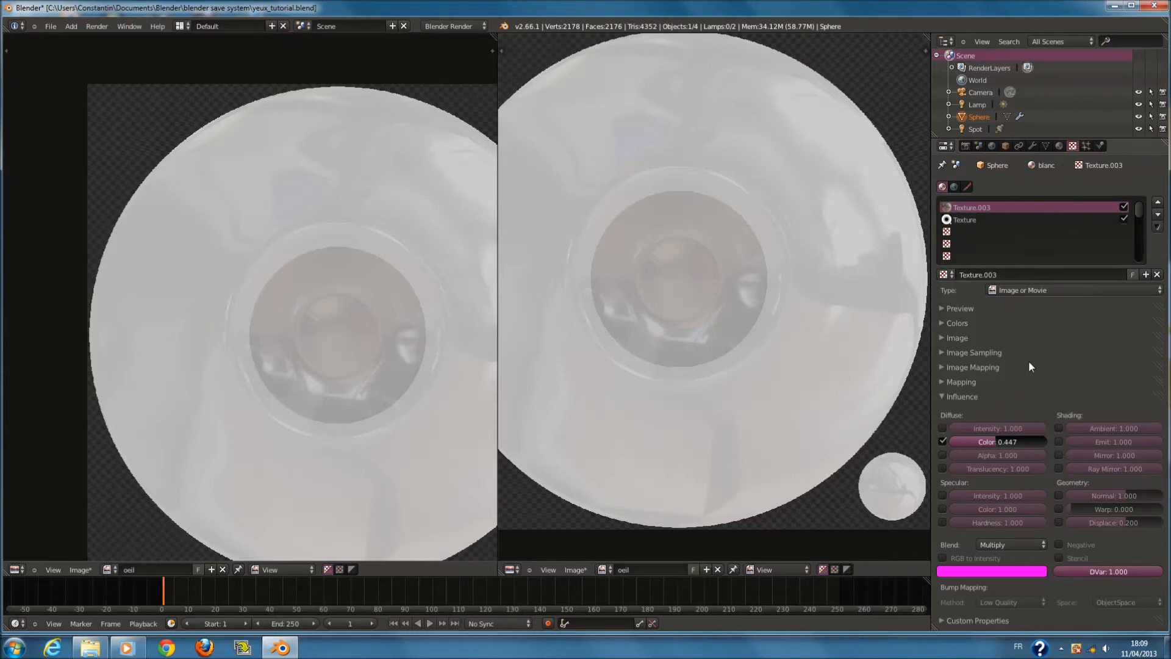
{"action": "left_click", "coordinate": [994, 543]}
{"action": "left_click", "coordinate": [1005, 535]}
{"action": "scroll", "coordinate": [378, 309], "scroll_direction": "down", "scroll_amount": 3}
{"action": "key", "text": "F12"}
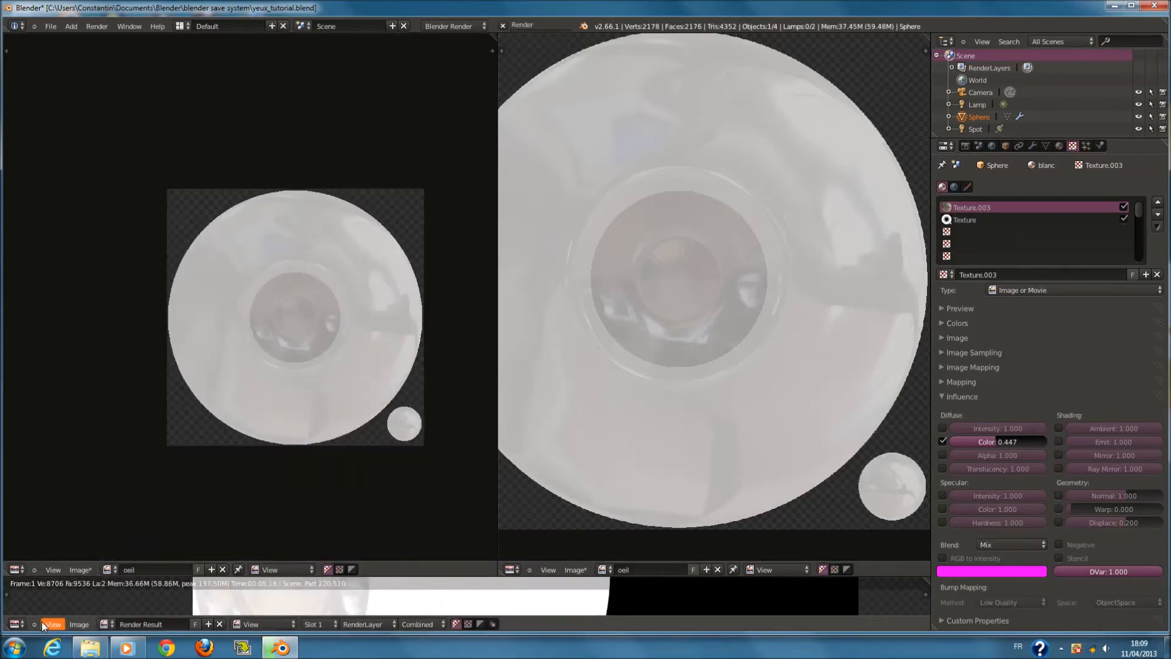
Restore the Timeline in place of the small render result and join the two image editors into one area
{"action": "left_click", "coordinate": [20, 623]}
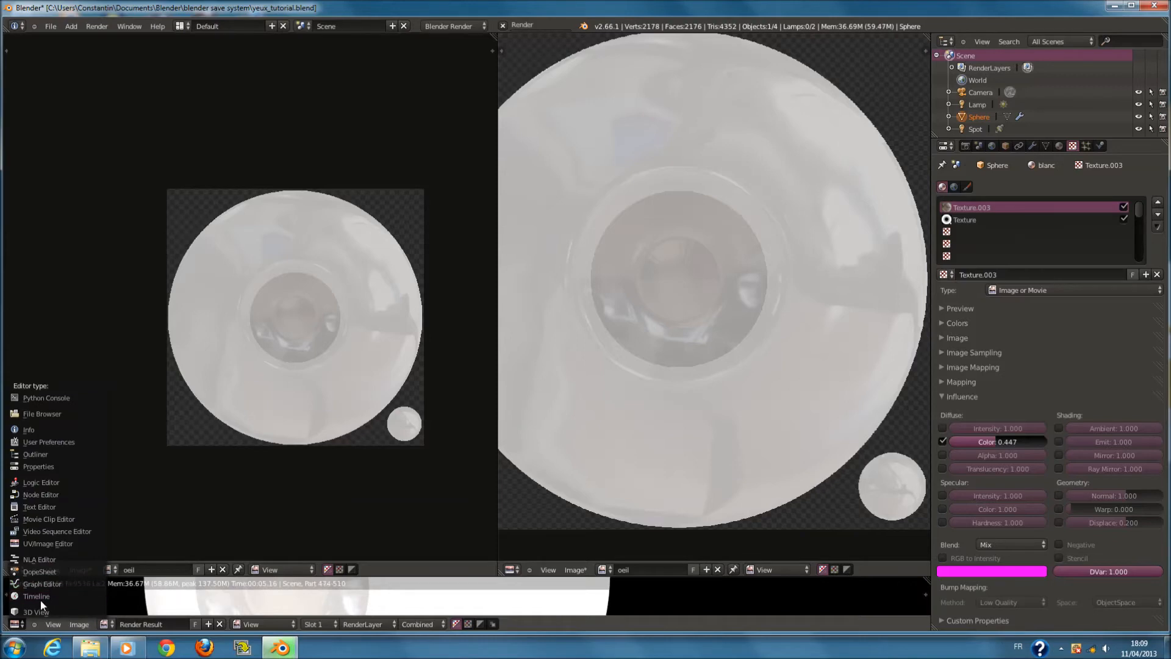
{"action": "left_click", "coordinate": [42, 595]}
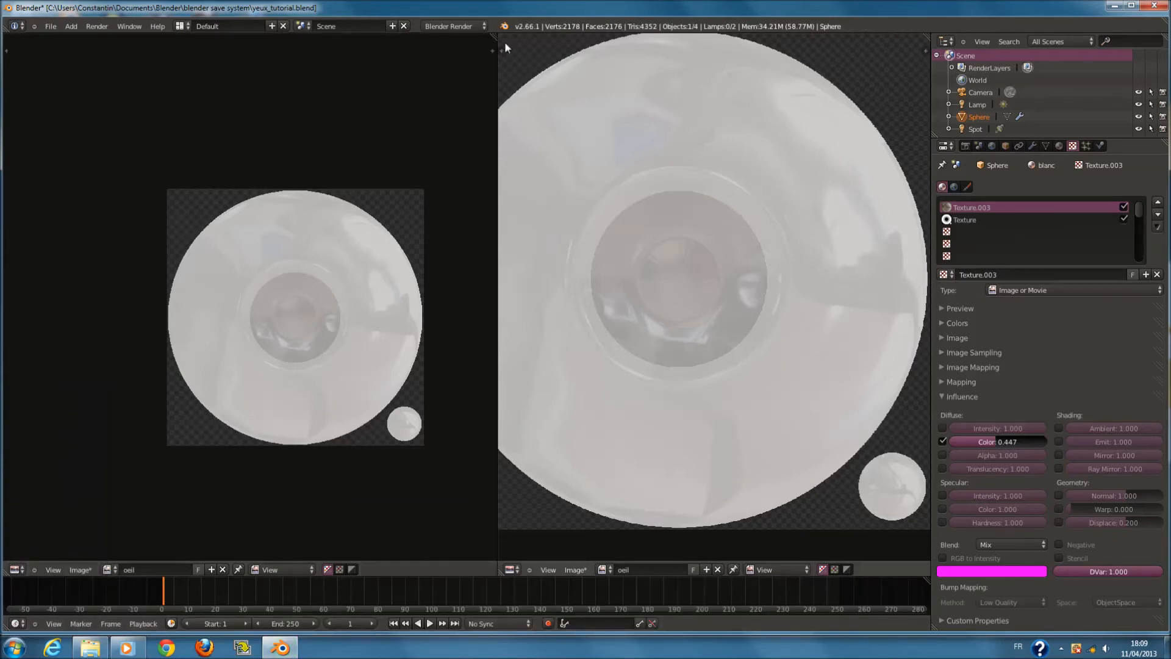
{"action": "left_click_drag", "start_coordinate": [499, 37], "coordinate": [663, 253]}
Restore the Timeline after another render, switch the large image editor to the 3D View, and render the eye there
{"action": "key", "text": "F12"}
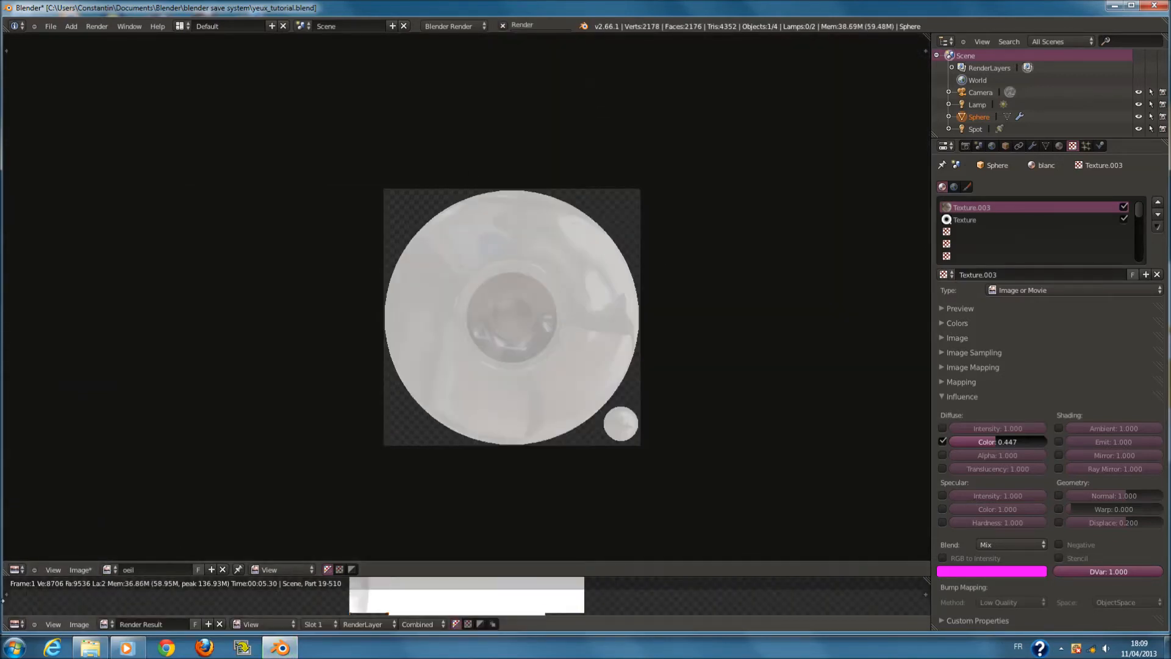
{"action": "left_click", "coordinate": [15, 624]}
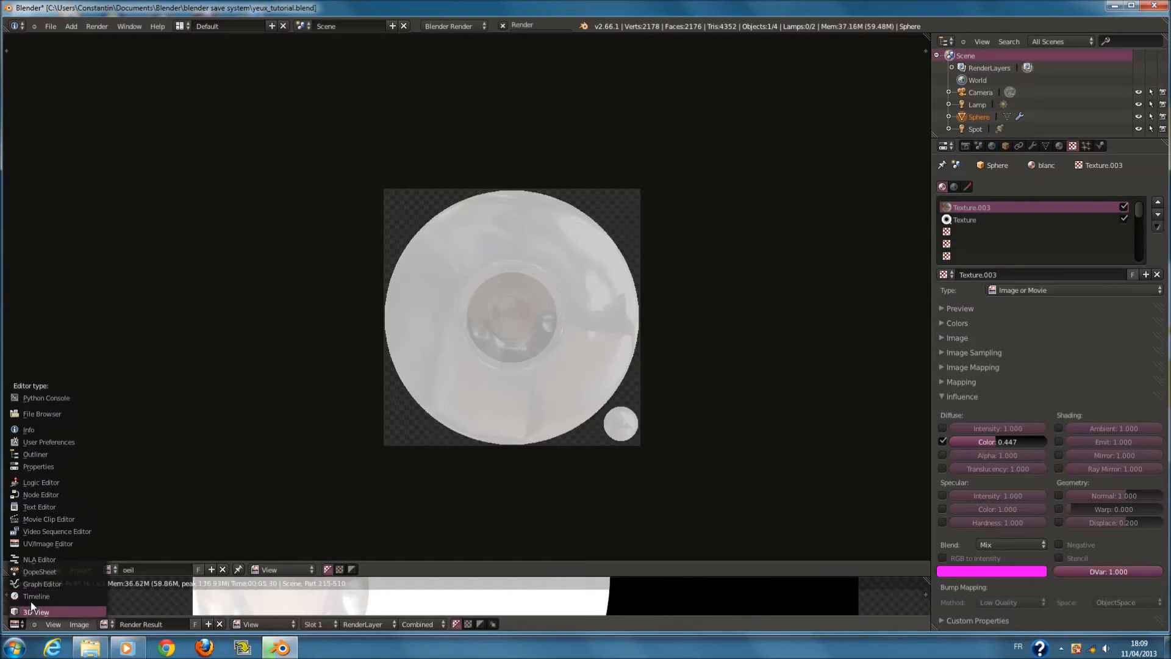
{"action": "left_click", "coordinate": [30, 597]}
{"action": "left_click", "coordinate": [17, 570]}
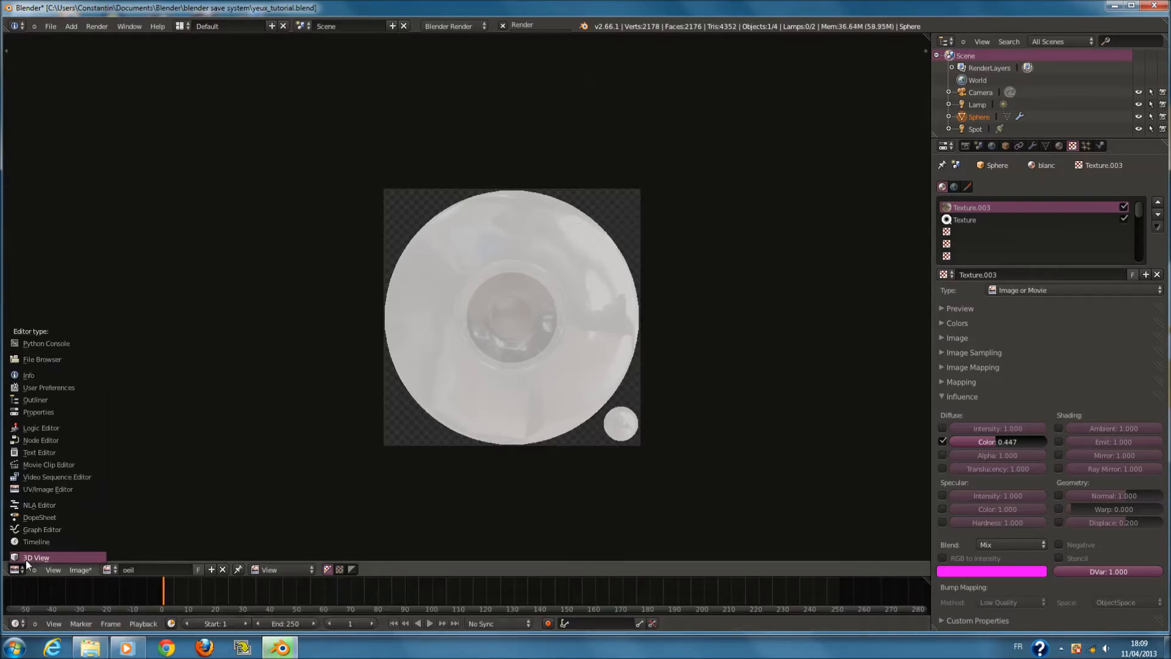
{"action": "left_click", "coordinate": [26, 558]}
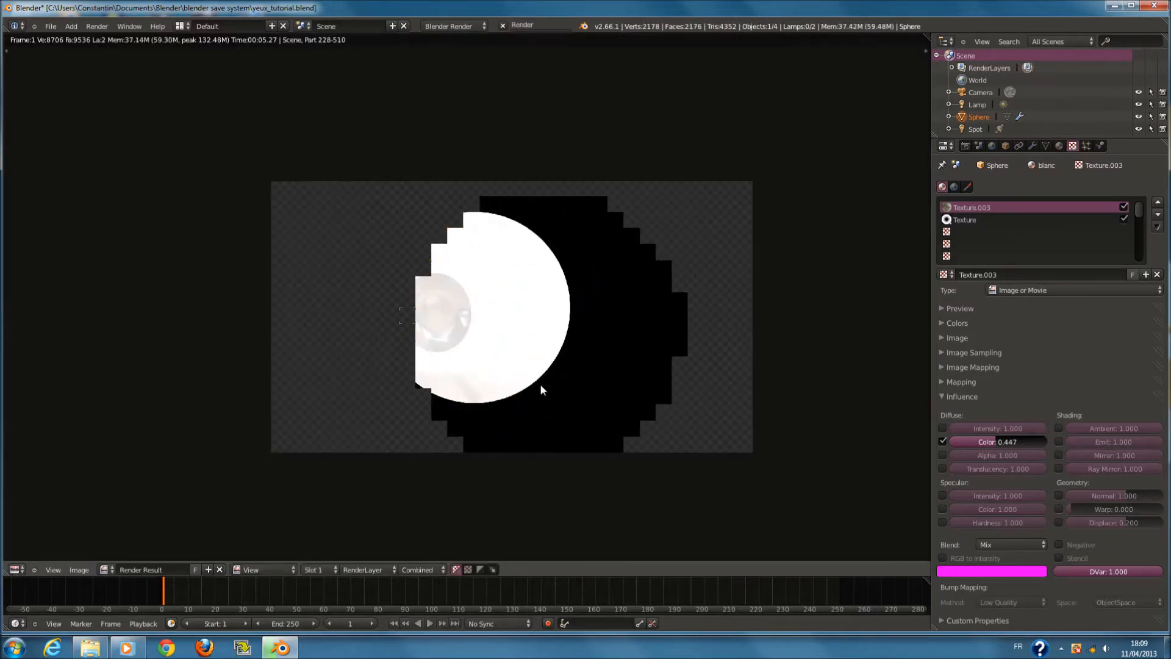
{"action": "scroll", "coordinate": [540, 383], "scroll_direction": "up", "scroll_amount": 2}
Move Texture above Texture.003 in the blanc material's texture stack and render the eye
{"action": "left_click", "coordinate": [1001, 217]}
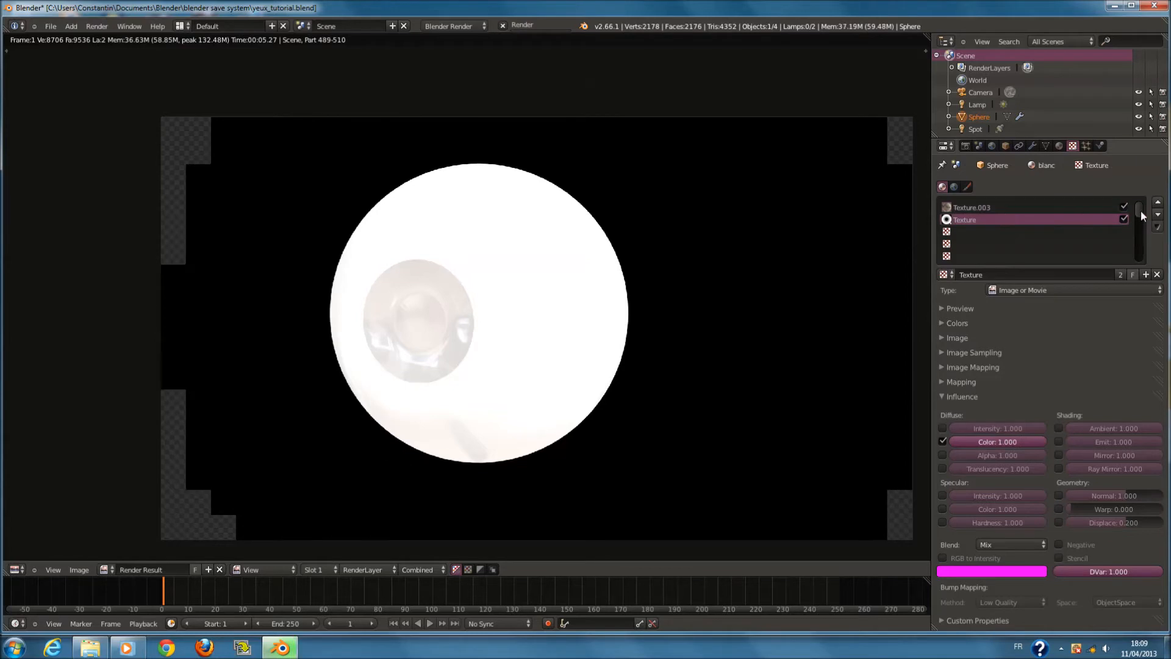
{"action": "left_click", "coordinate": [1157, 204]}
{"action": "key", "text": "F12"}
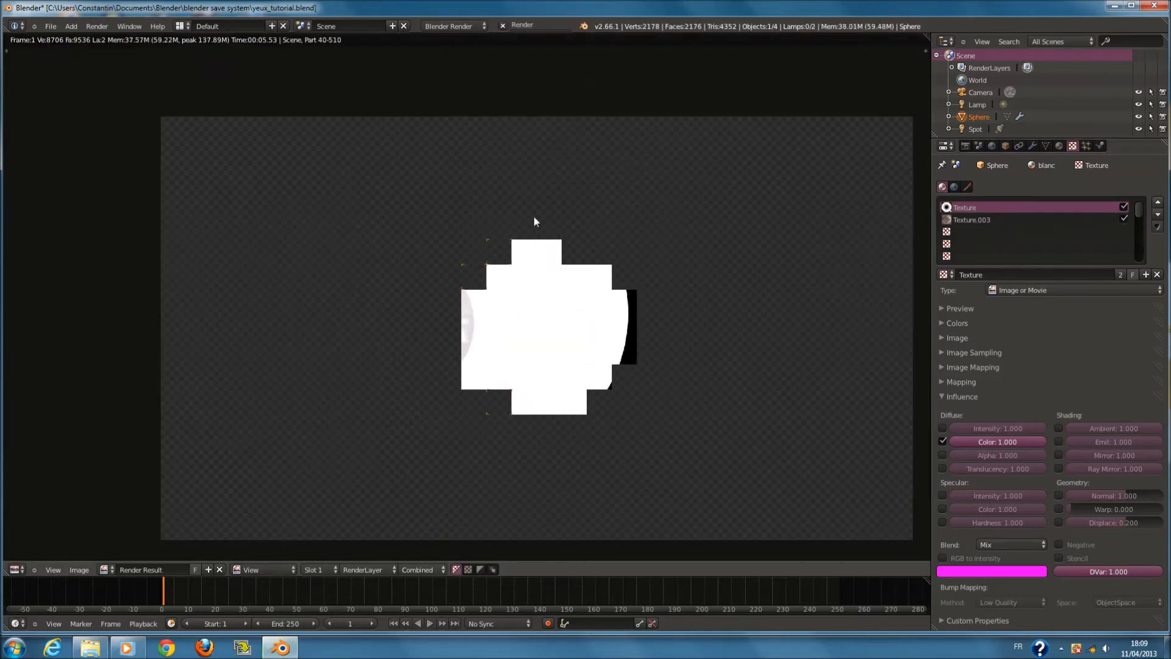
Disable Texture.003 in the blanc material's texture stack and render the eye
{"action": "left_click", "coordinate": [992, 218]}
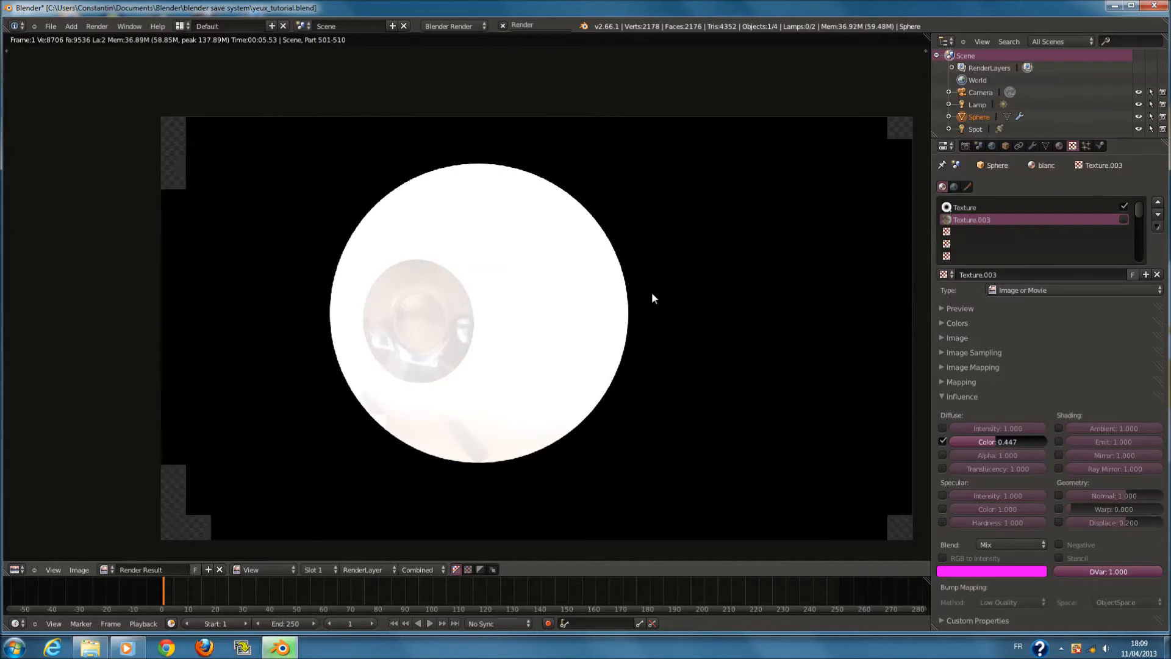
{"action": "key", "text": "F12"}
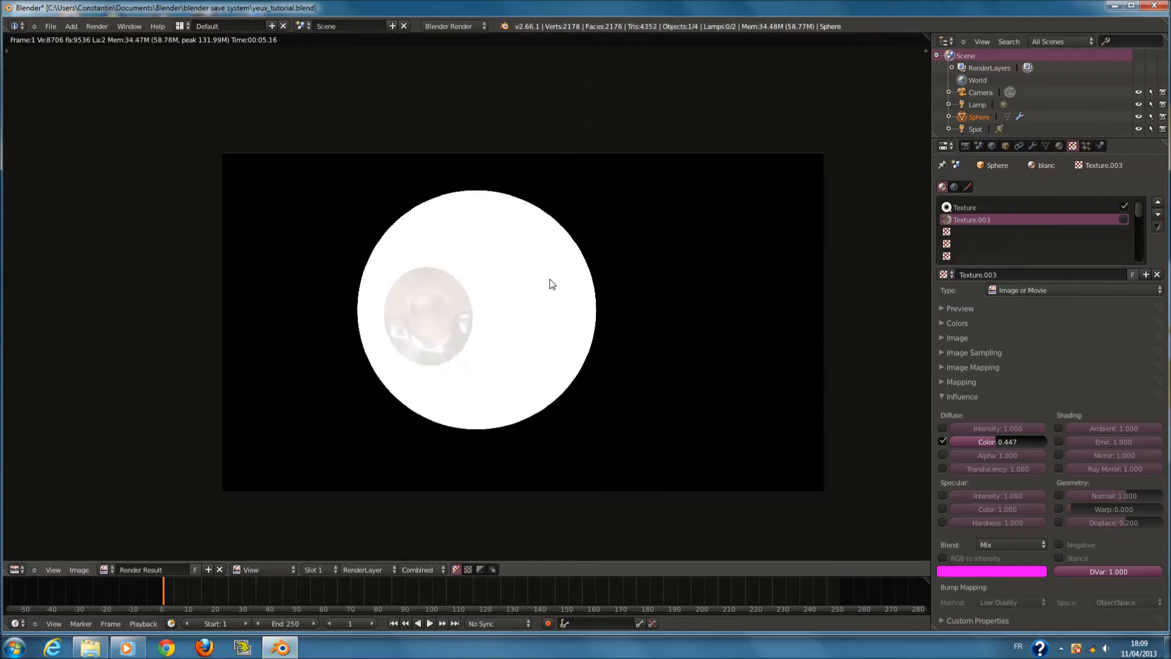
{"action": "scroll", "coordinate": [551, 285], "scroll_direction": "up", "scroll_amount": 1}
{"action": "left_click", "coordinate": [973, 397]}
{"action": "left_click", "coordinate": [965, 398]}
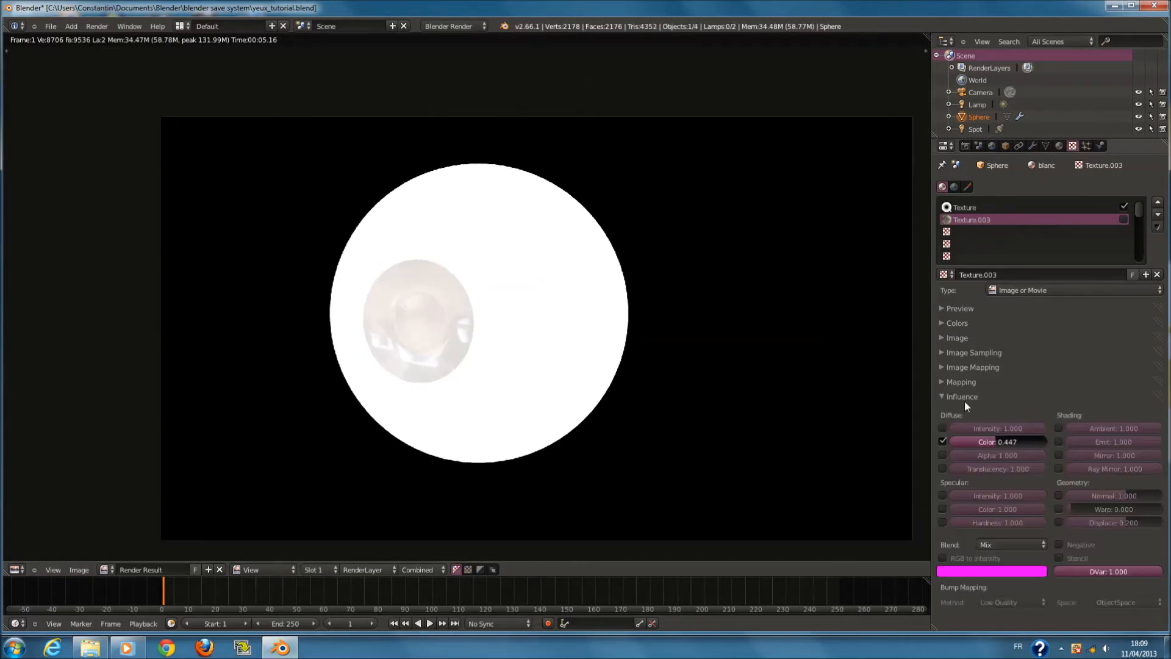
{"action": "left_click", "coordinate": [942, 442]}
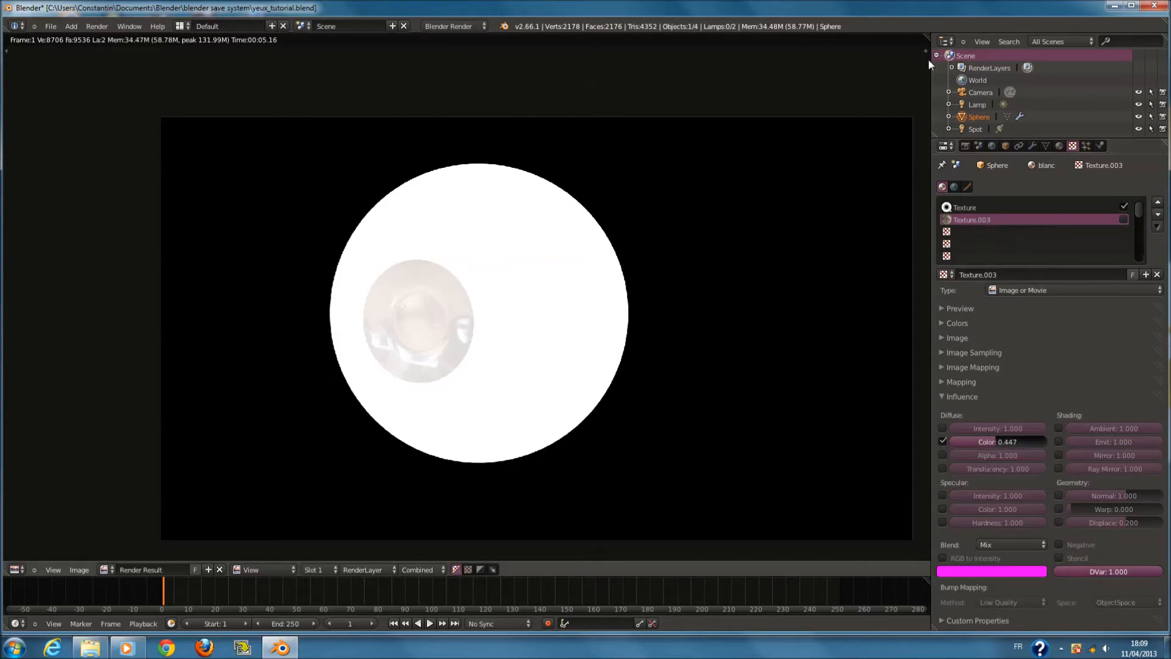
Split the render view into two image editors and show the sphere's full UV layout in Edit Mode with everything selected
{"action": "left_click_drag", "start_coordinate": [925, 51], "coordinate": [617, 379]}
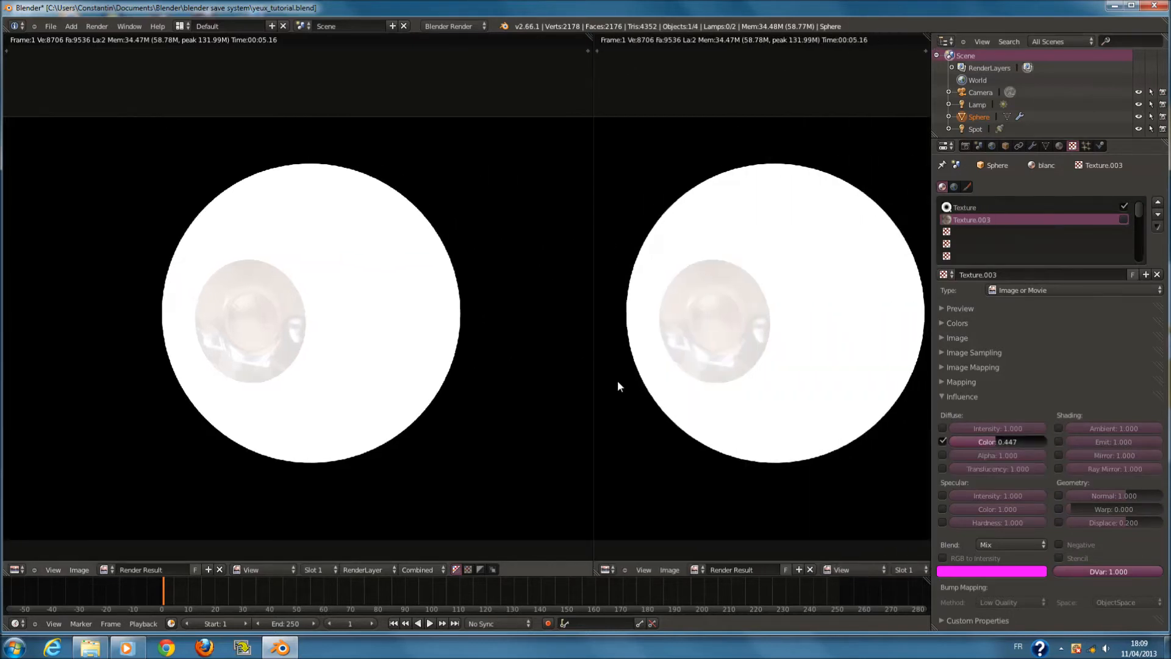
{"action": "left_click", "coordinate": [606, 569]}
{"action": "scroll", "coordinate": [403, 410], "scroll_direction": "down", "scroll_amount": 1}
{"action": "key", "text": "Tab"}
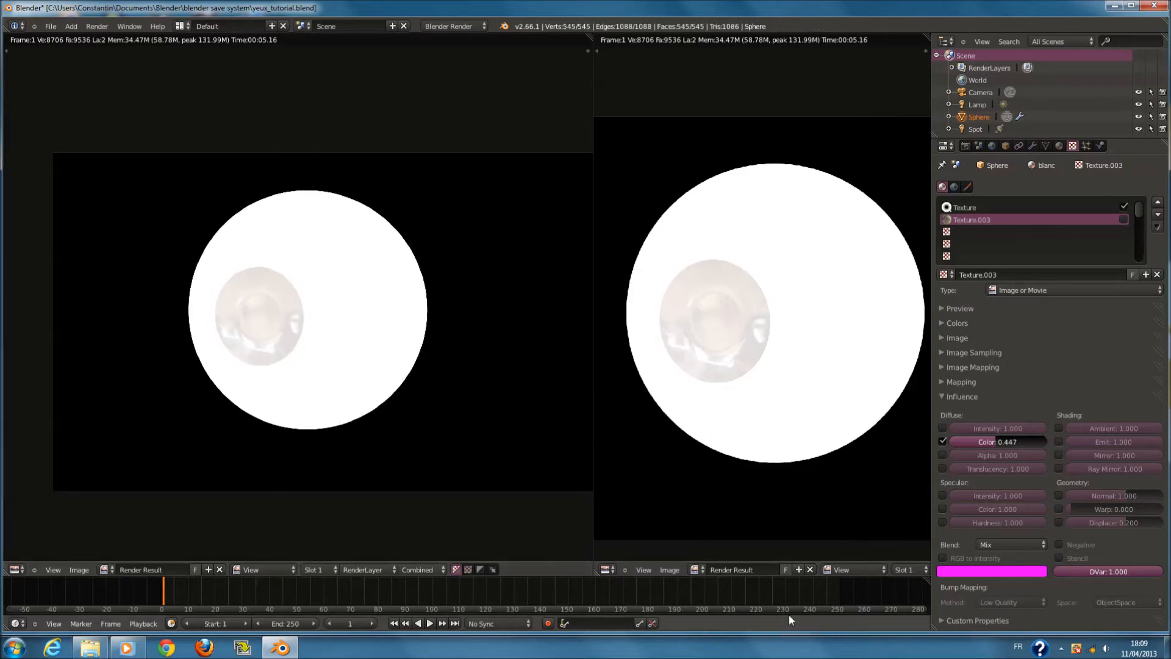
{"action": "left_click", "coordinate": [809, 568]}
{"action": "key", "text": "a"}
{"action": "key", "text": "a"}
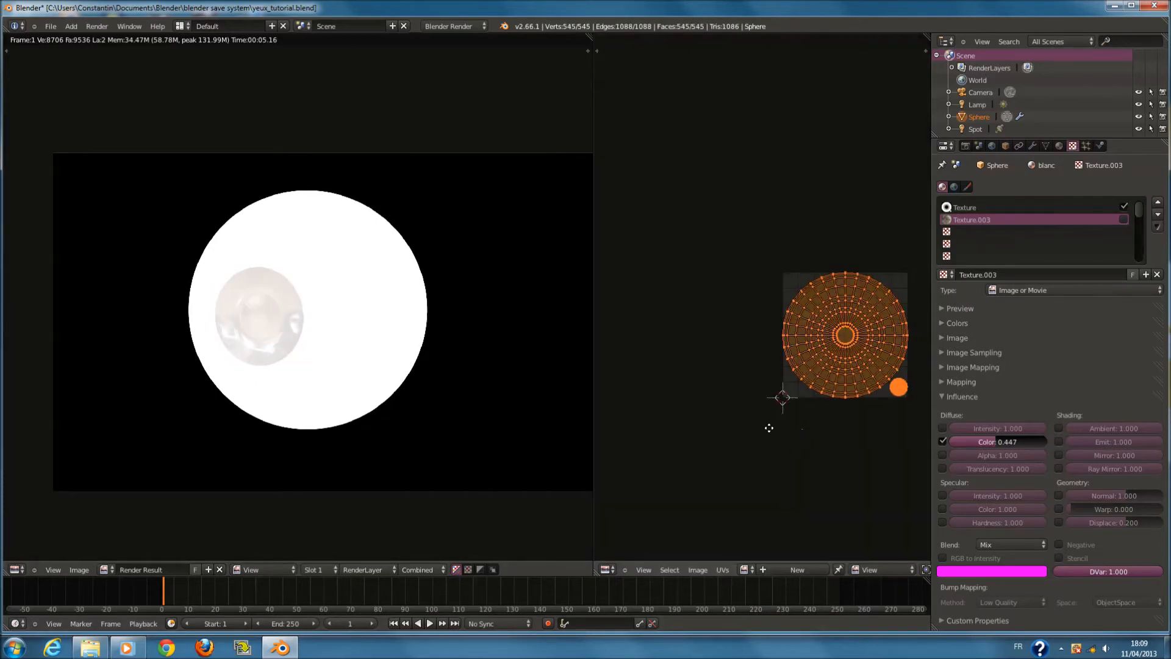
Assign the oeil_texture_bleu image to the sphere's UV layout
{"action": "key", "text": "Home"}
{"action": "left_click", "coordinate": [747, 569]}
{"action": "left_click", "coordinate": [773, 469]}
{"action": "key", "text": "Home"}
{"action": "left_click", "coordinate": [751, 569]}
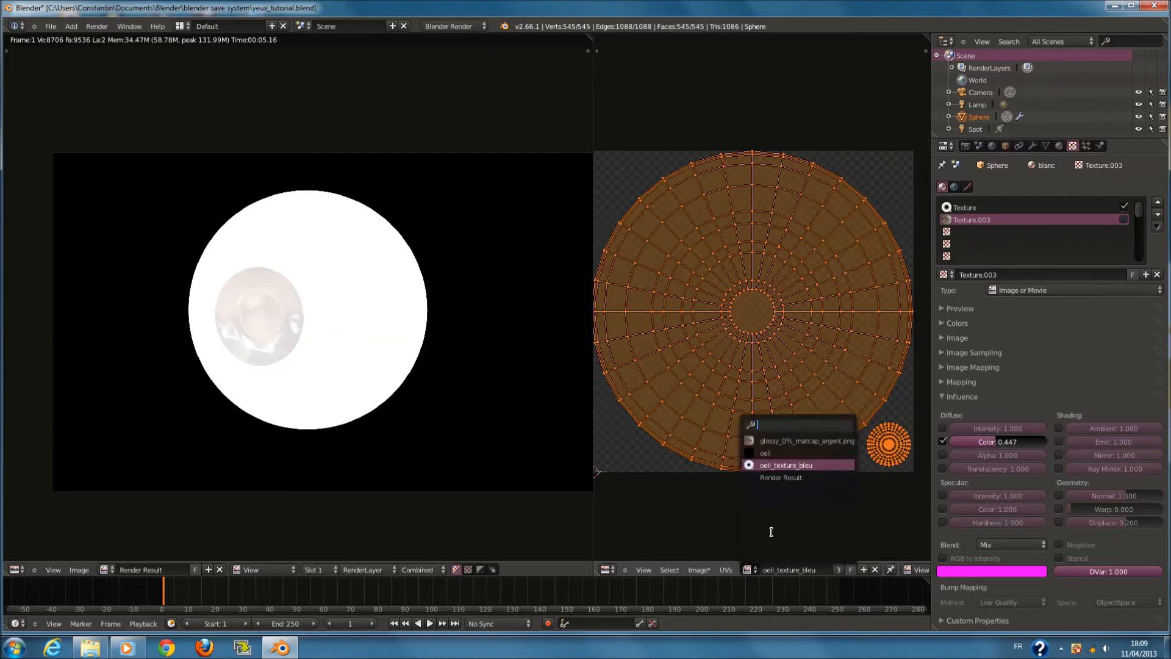
{"action": "left_click", "coordinate": [794, 464]}
Replace Texture.003's image with oeil_bleu.png from the texture folder and render the eye
{"action": "left_click", "coordinate": [983, 393]}
{"action": "left_click", "coordinate": [1001, 341]}
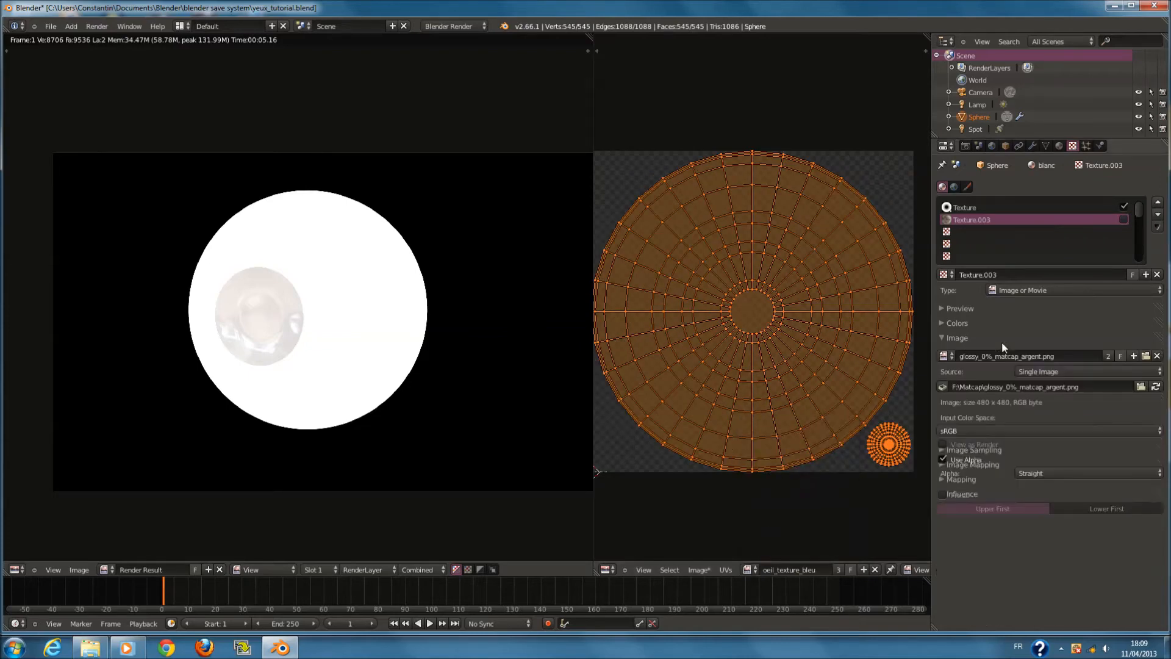
{"action": "left_click", "coordinate": [1145, 355]}
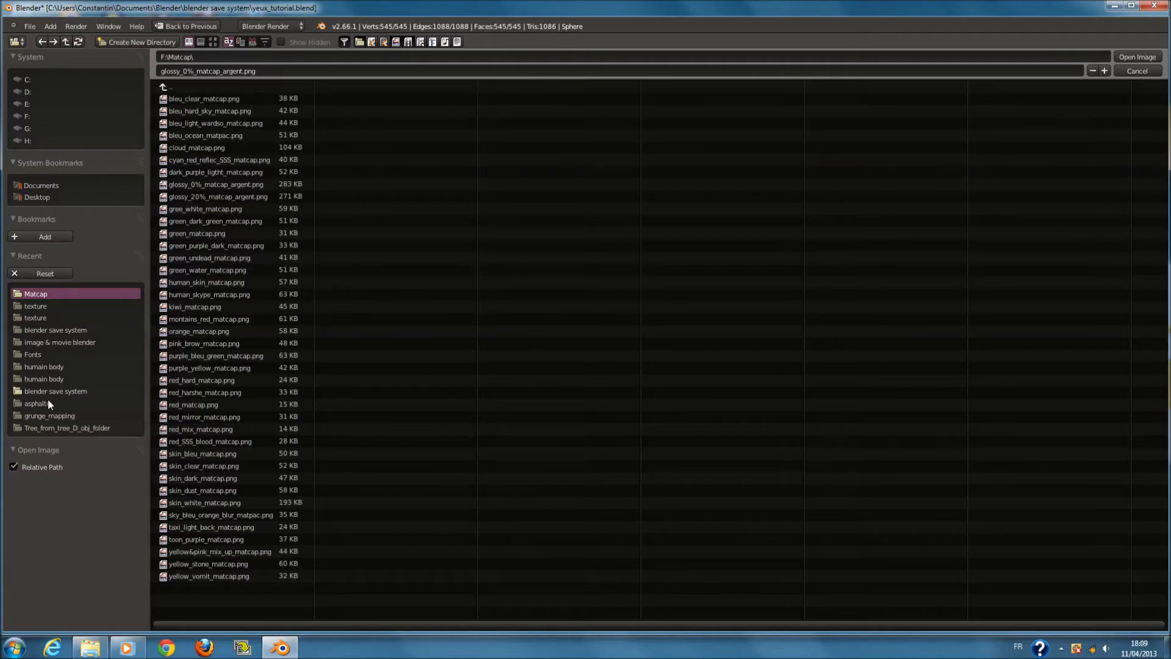
{"action": "left_click", "coordinate": [43, 306]}
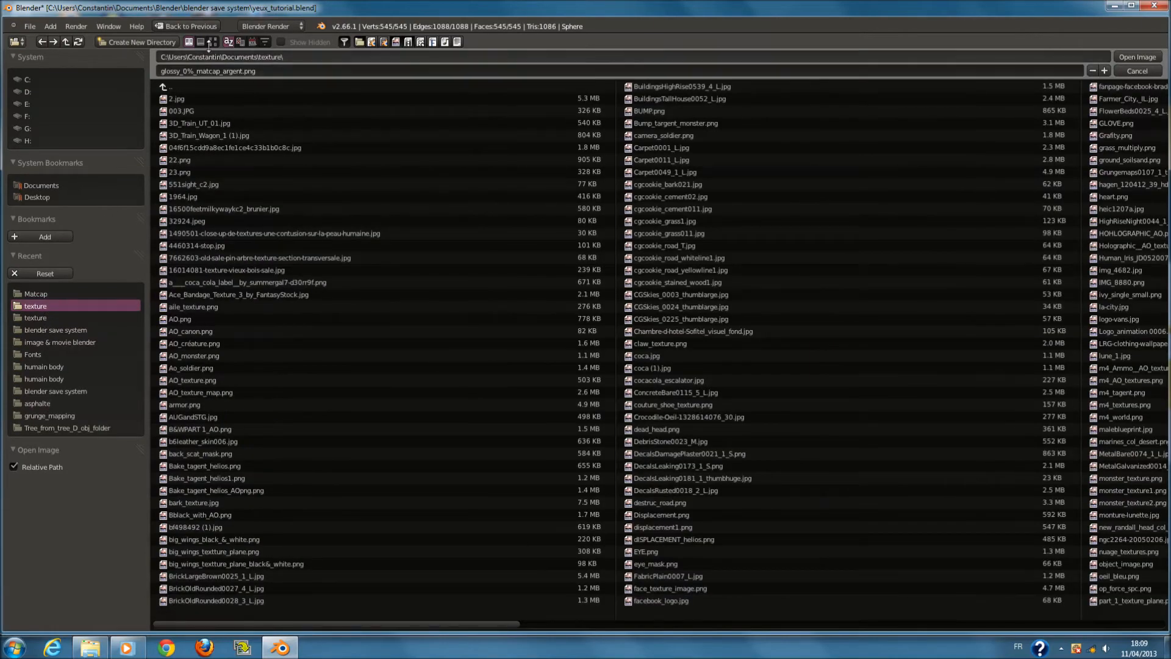
{"action": "left_click", "coordinate": [213, 42]}
{"action": "scroll", "coordinate": [856, 481], "scroll_direction": "down", "scroll_amount": 10}
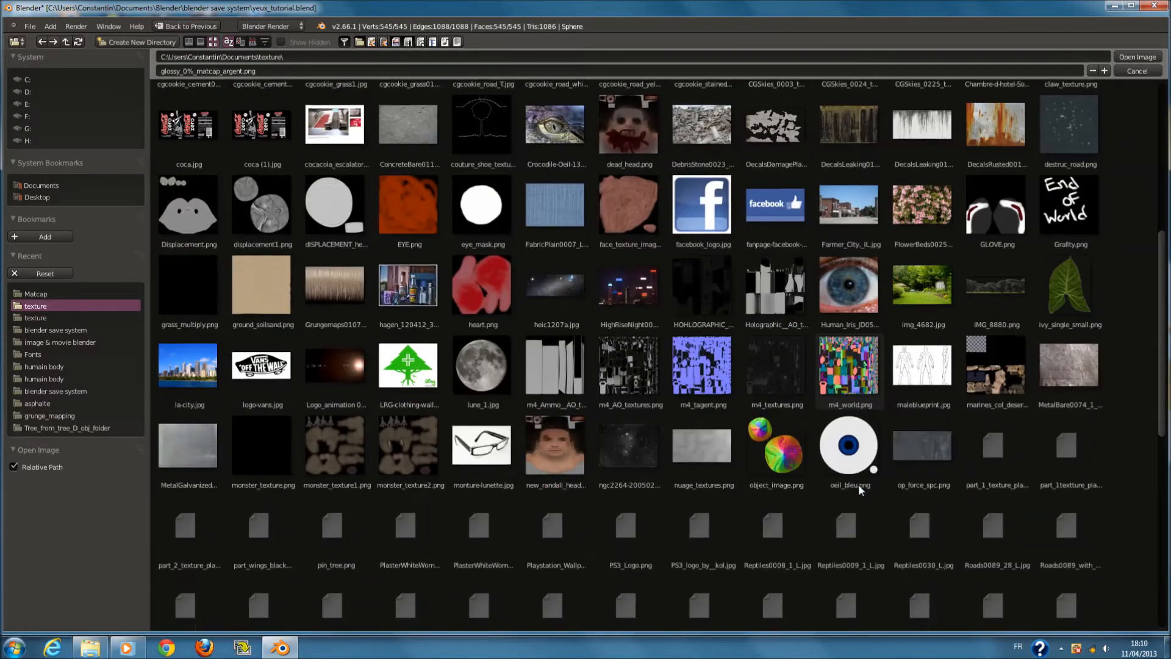
{"action": "scroll", "coordinate": [858, 484], "scroll_direction": "down", "scroll_amount": 4}
{"action": "left_click", "coordinate": [848, 299]}
{"action": "left_click", "coordinate": [1138, 57]}
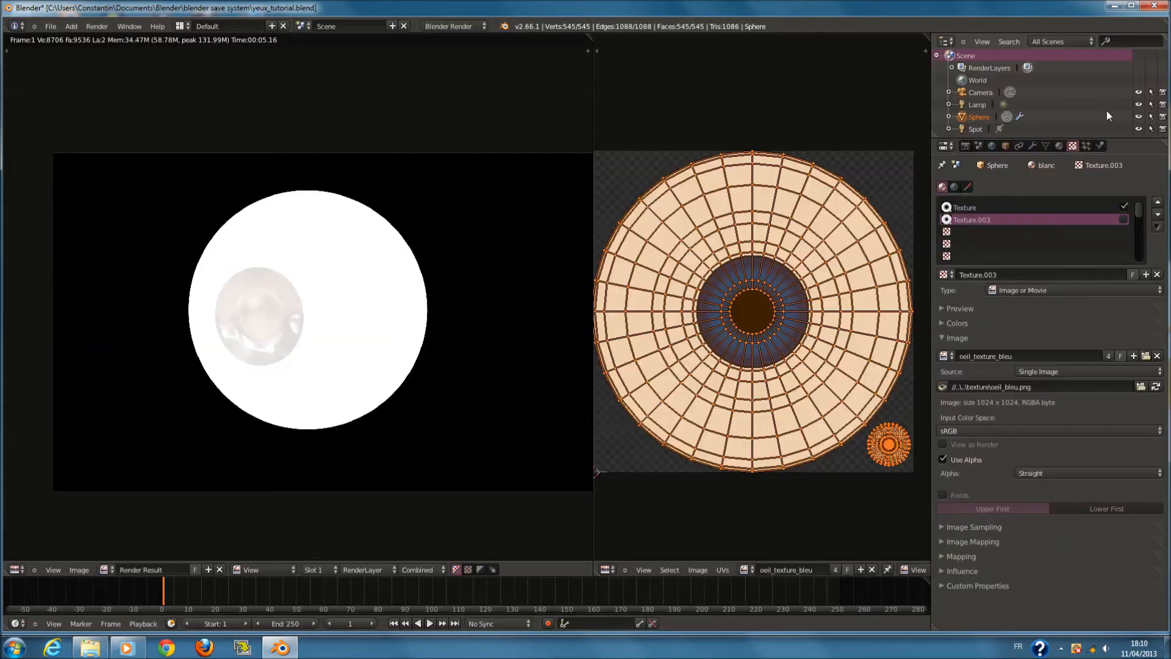
{"action": "key", "text": "F12"}
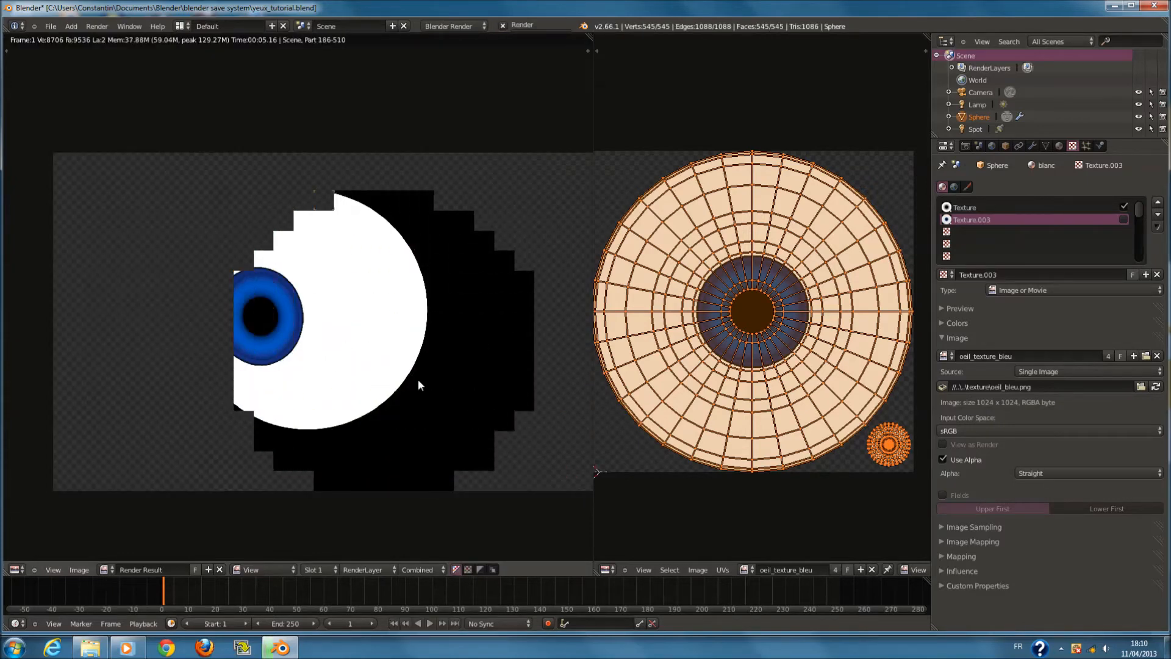
Assign the oeil image to the UV layout, bake the sphere's textures to it, and inspect the baked image in Object Mode
{"action": "left_click", "coordinate": [745, 569]}
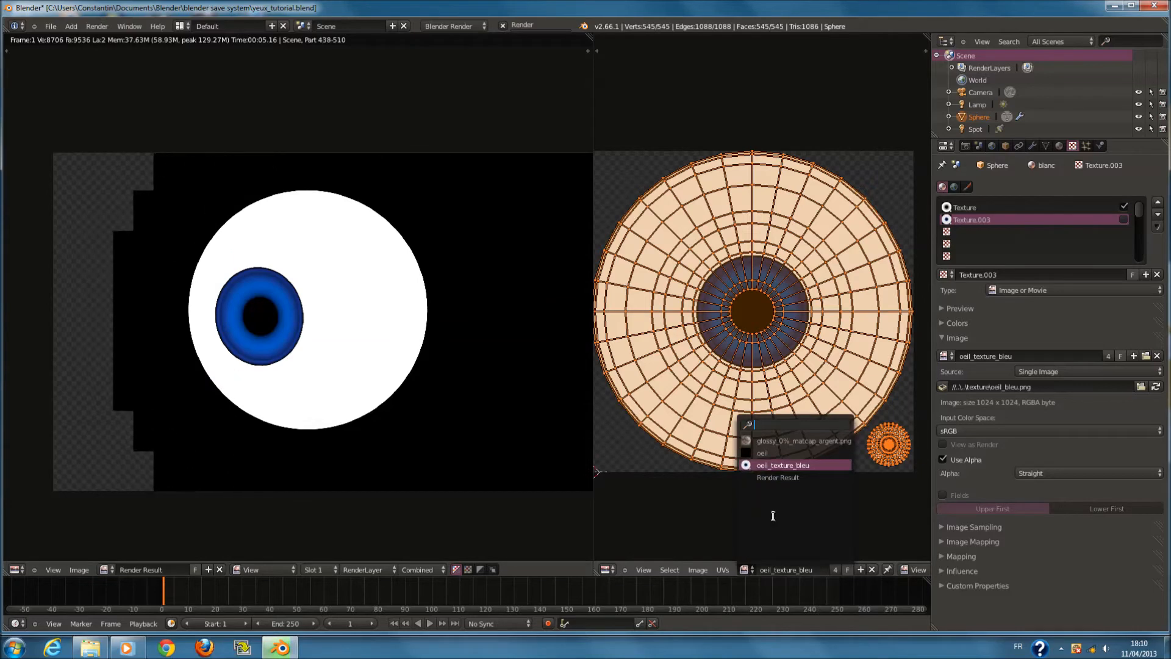
{"action": "left_click", "coordinate": [796, 453]}
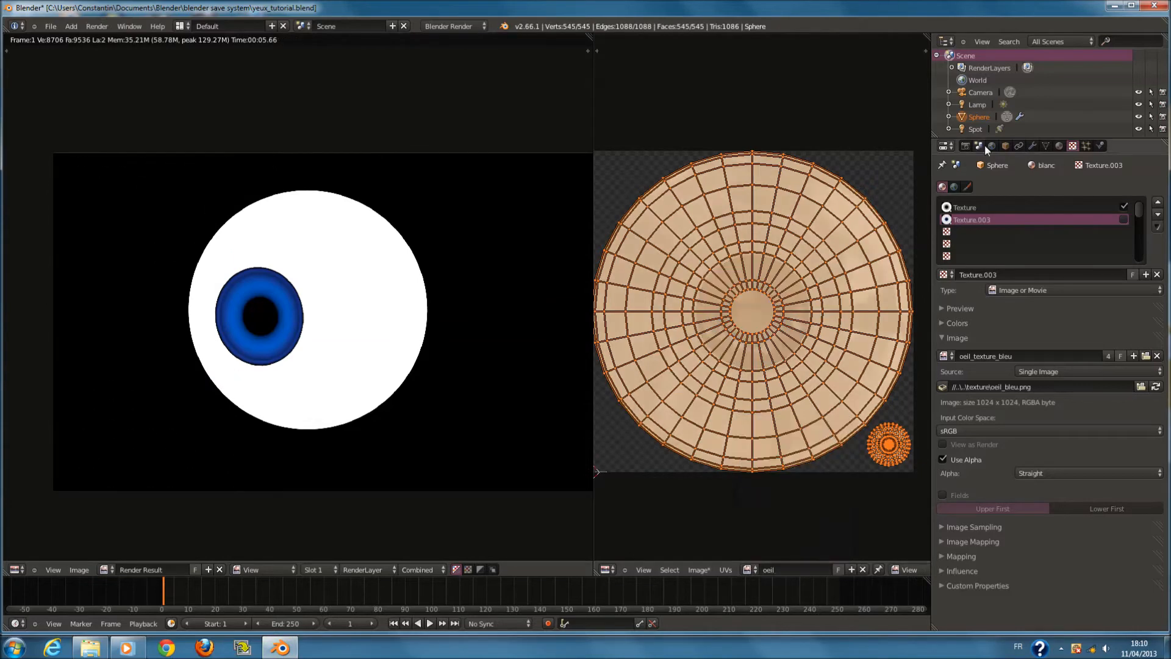
{"action": "left_click", "coordinate": [964, 146]}
{"action": "left_click", "coordinate": [1038, 386]}
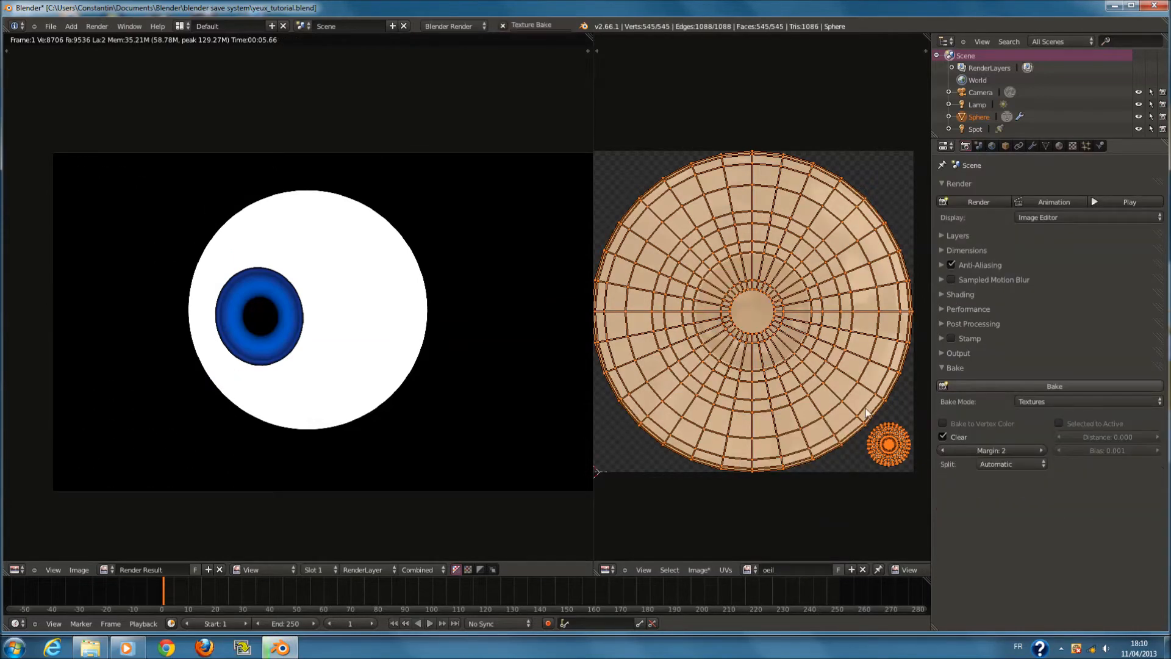
{"action": "key", "text": "Tab"}
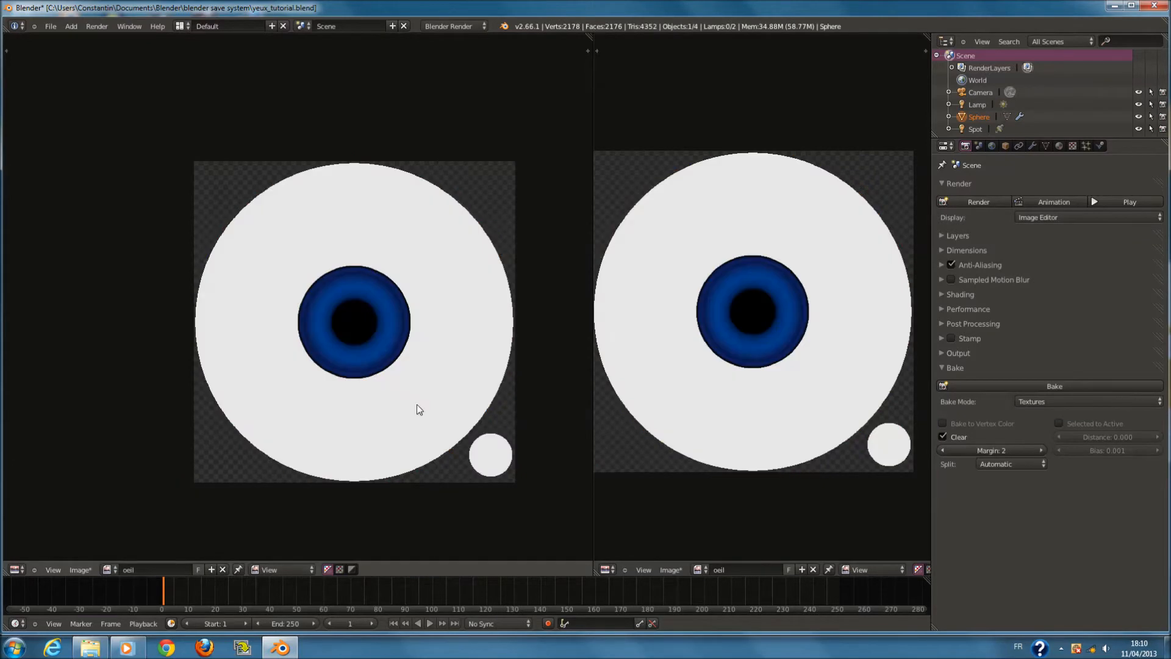
{"action": "scroll", "coordinate": [421, 407], "scroll_direction": "up", "scroll_amount": 1}
{"action": "middle_click_drag", "start_coordinate": [425, 404], "coordinate": [398, 394]}
{"action": "scroll", "coordinate": [793, 398], "scroll_direction": "up", "scroll_amount": 2}
{"action": "scroll", "coordinate": [794, 398], "scroll_direction": "down", "scroll_amount": 1}
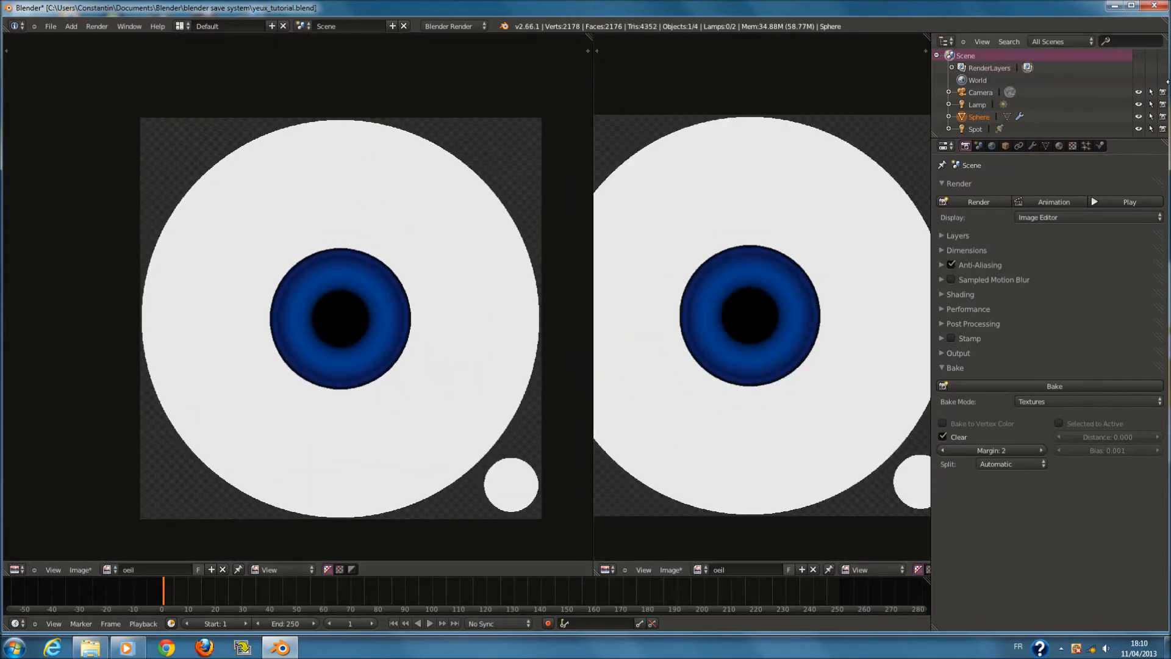
Re-enable Texture.003, swap the texture in the blanc material's first slot for Texture.002, and render the eye
{"action": "left_click", "coordinate": [1073, 146]}
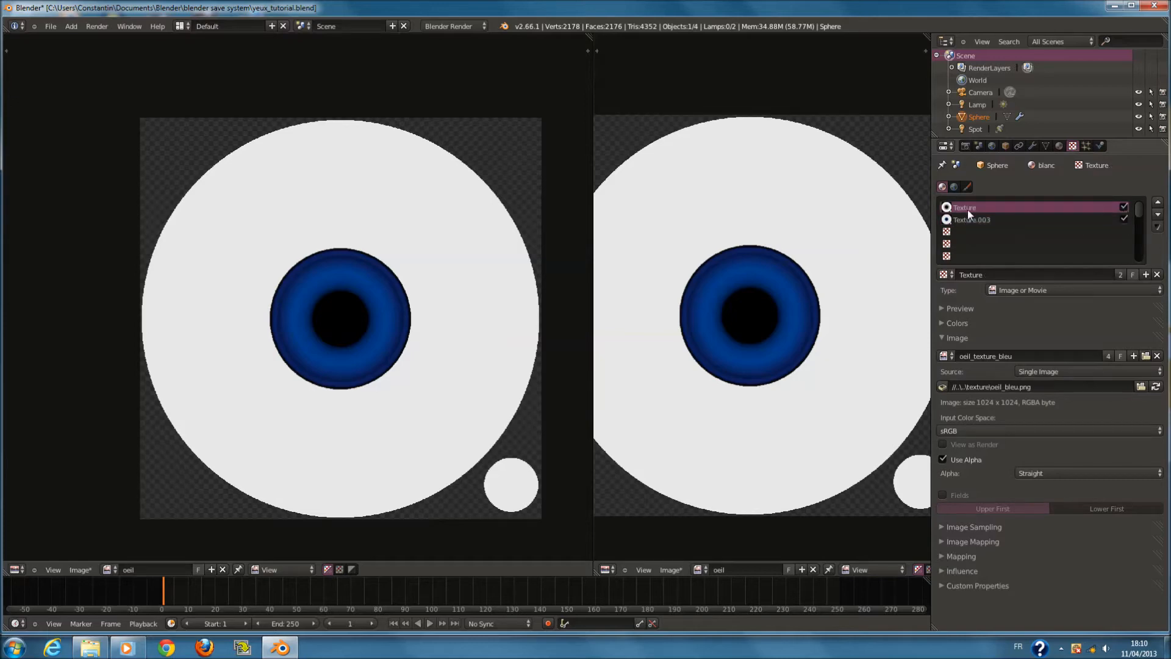
{"action": "left_click", "coordinate": [958, 337]}
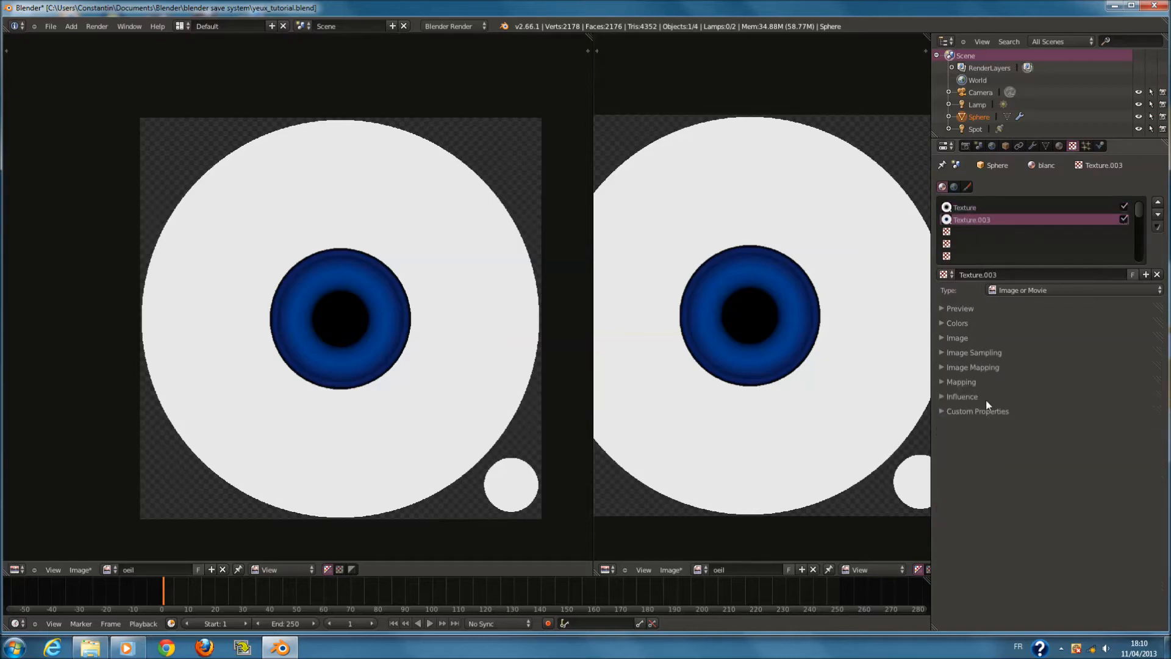
{"action": "left_click", "coordinate": [976, 207]}
{"action": "left_click", "coordinate": [950, 275]}
{"action": "key", "text": "Down"}
{"action": "key", "text": "Down"}
{"action": "key", "text": "Return"}
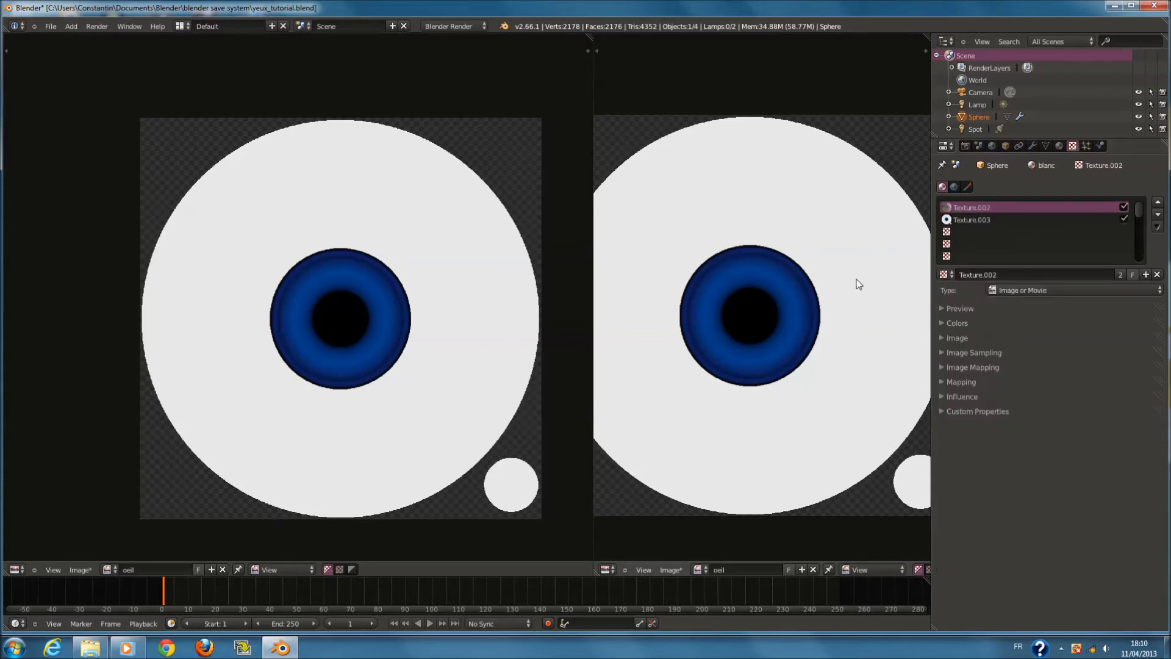
{"action": "key", "text": "F12"}
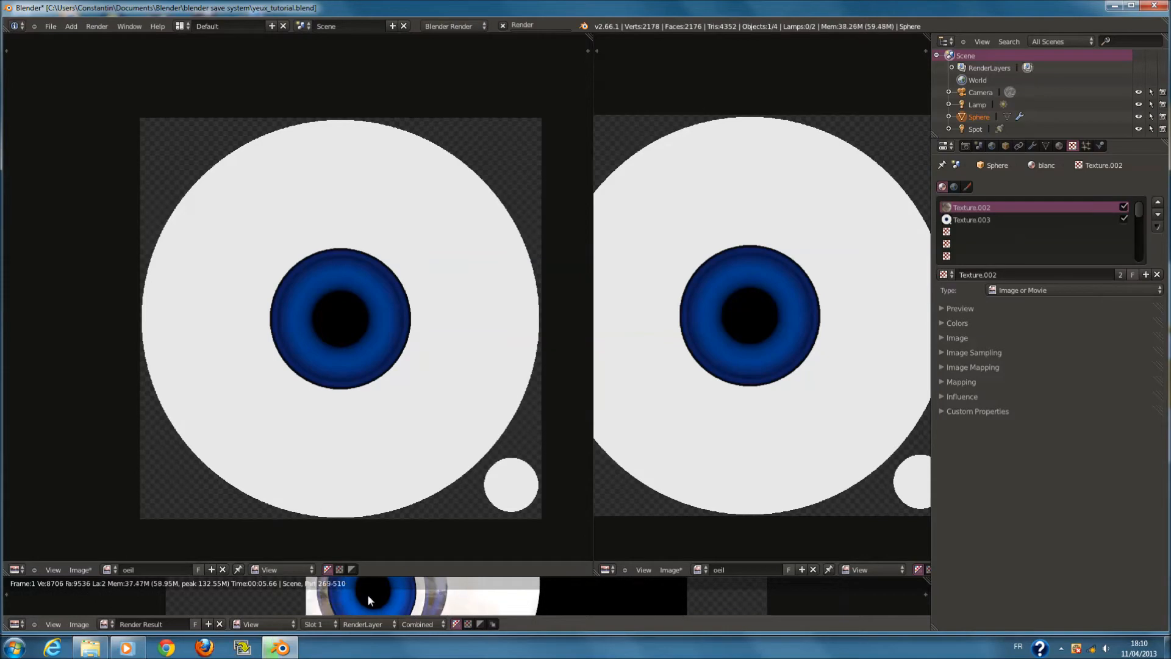
Enlarge the small render result area and turn it back into the Timeline
{"action": "left_click_drag", "start_coordinate": [522, 575], "coordinate": [554, 533]}
{"action": "left_click", "coordinate": [19, 628]}
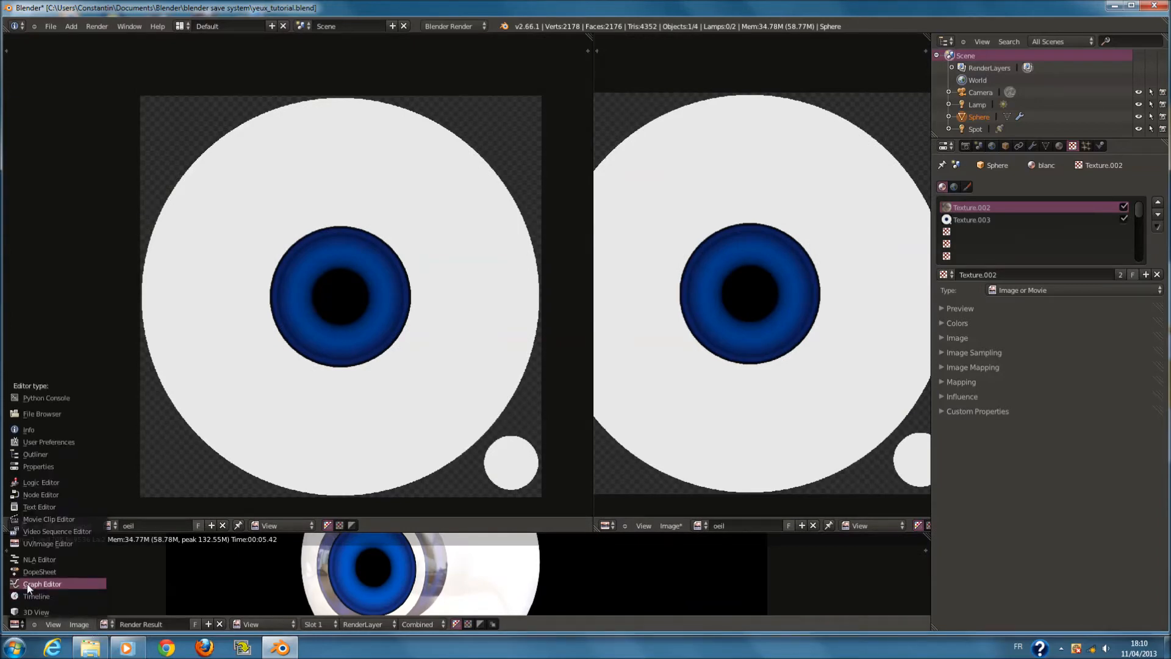
{"action": "left_click", "coordinate": [31, 591]}
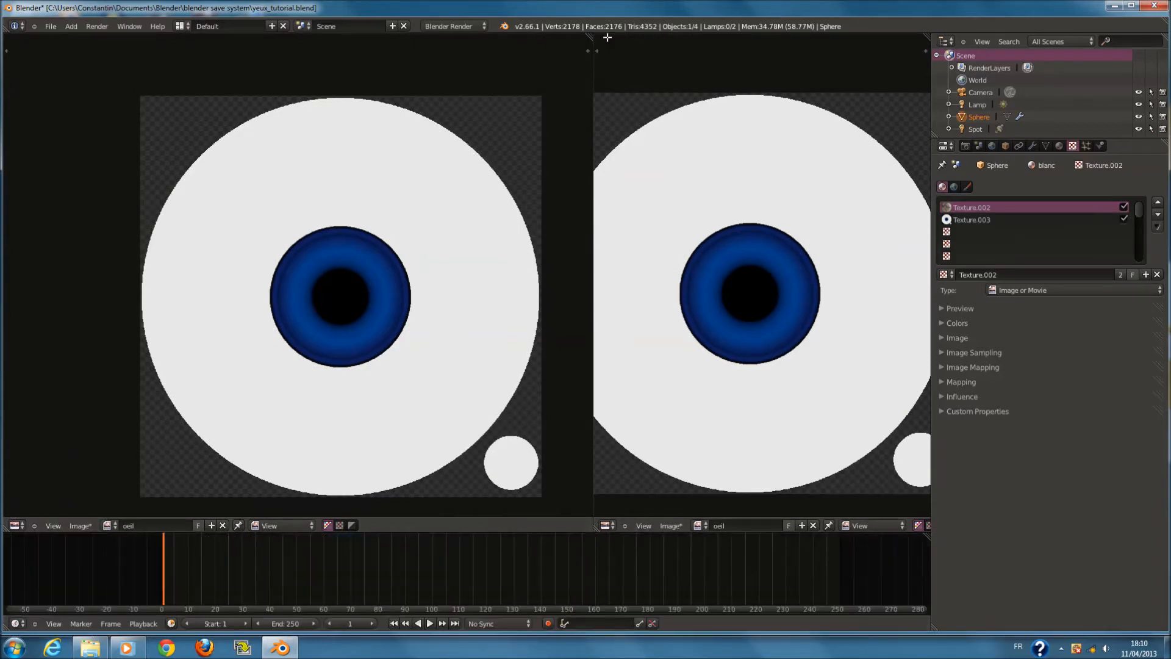
Join the two image editors into one 3D View, shrink the Timeline, and render the eye in the large area
{"action": "left_click_drag", "start_coordinate": [607, 38], "coordinate": [82, 416]}
{"action": "left_click", "coordinate": [14, 525]}
{"action": "left_click", "coordinate": [31, 501]}
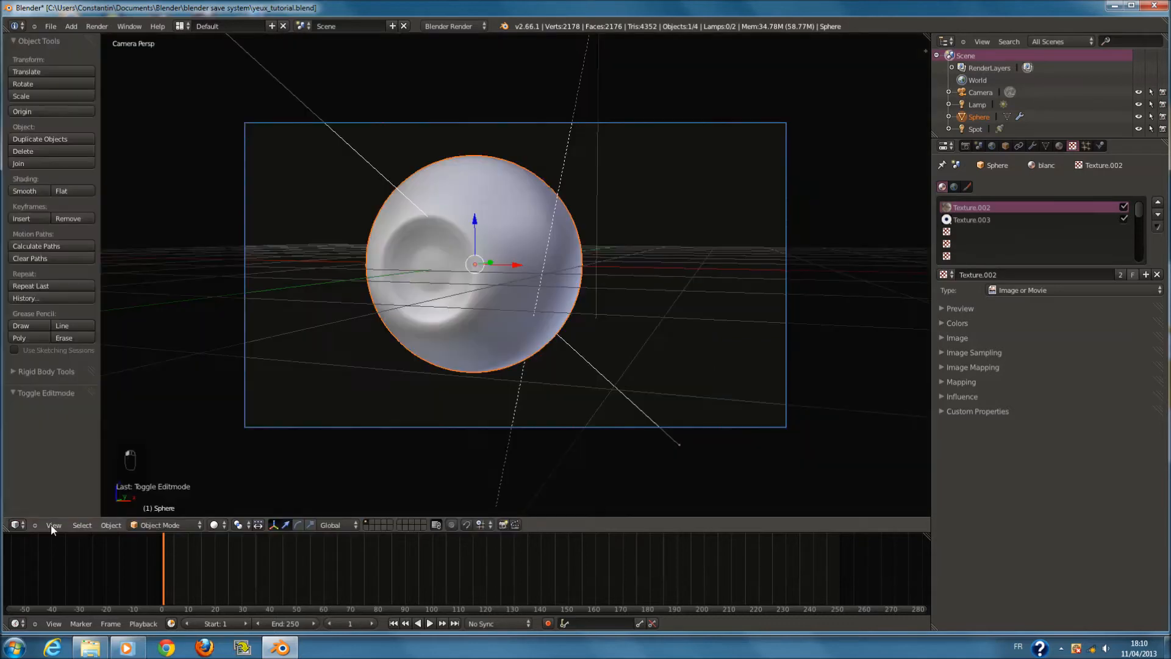
{"action": "left_click_drag", "start_coordinate": [562, 541], "coordinate": [562, 578]}
{"action": "key", "text": "F12"}
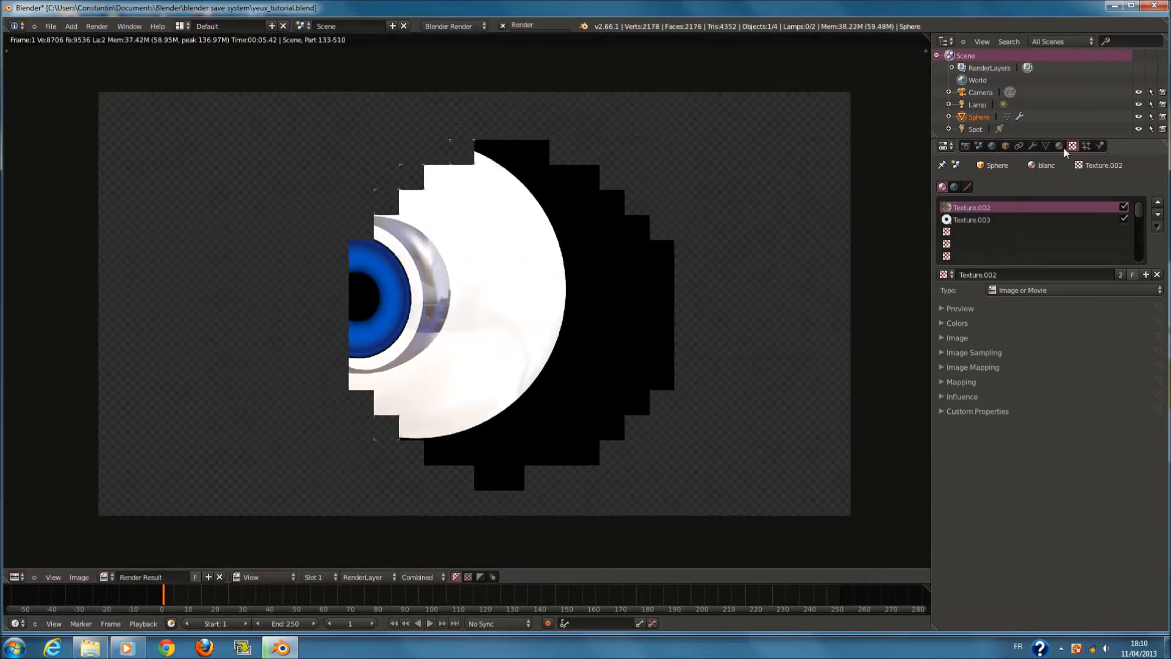
Review Texture.002's influence and the blanc material settings, and render the eye with Texture.003 disabled
{"action": "left_click", "coordinate": [1001, 397]}
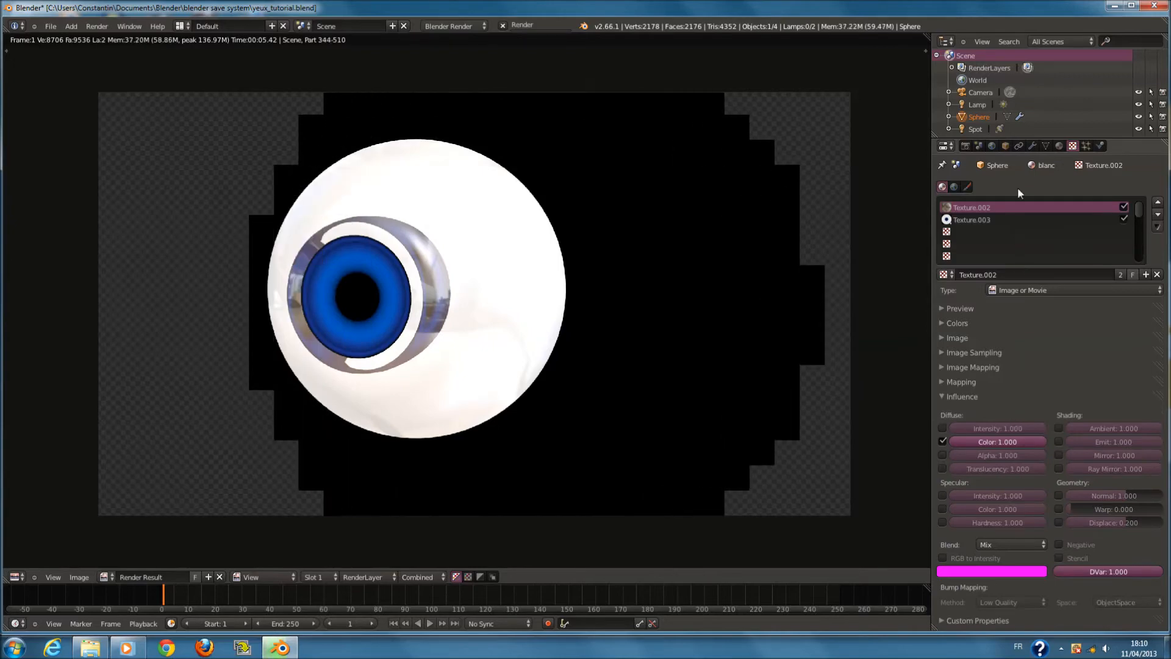
{"action": "left_click", "coordinate": [1058, 146]}
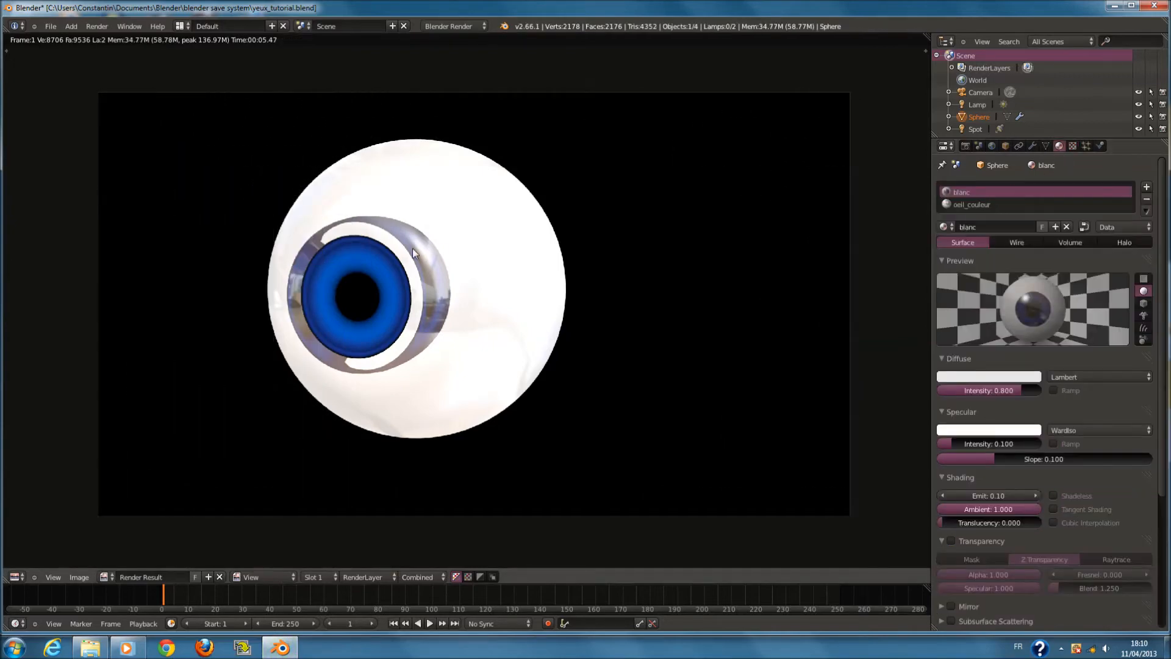
{"action": "scroll", "coordinate": [413, 261], "scroll_direction": "up", "scroll_amount": 3}
{"action": "scroll", "coordinate": [412, 257], "scroll_direction": "down", "scroll_amount": 1}
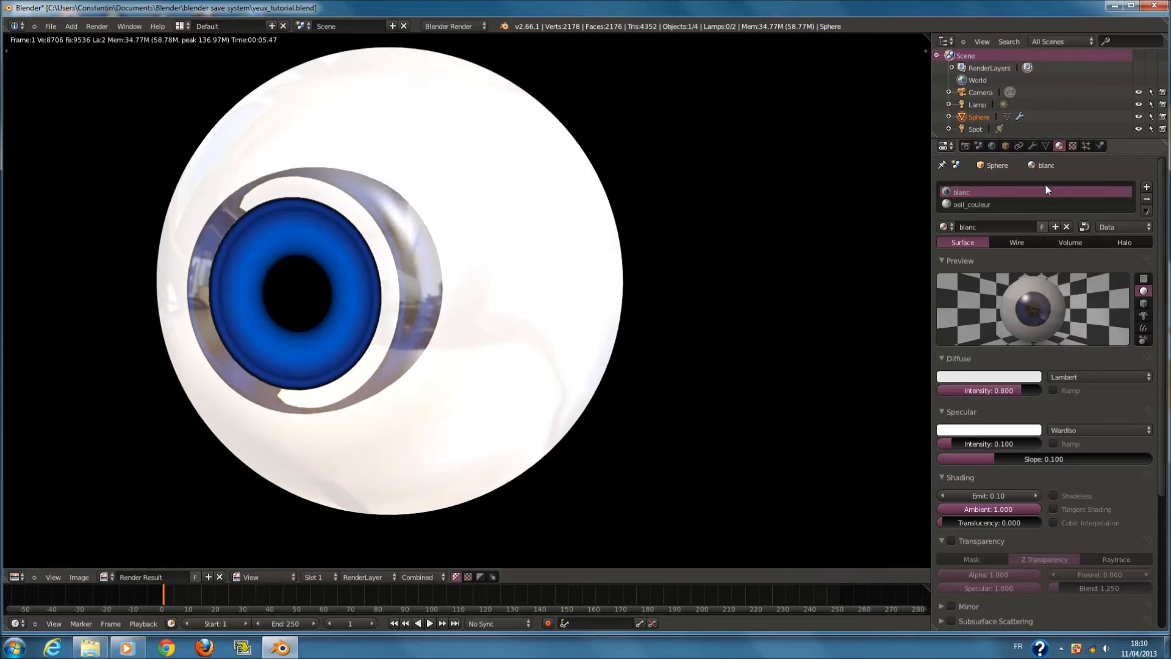
{"action": "left_click", "coordinate": [1073, 146]}
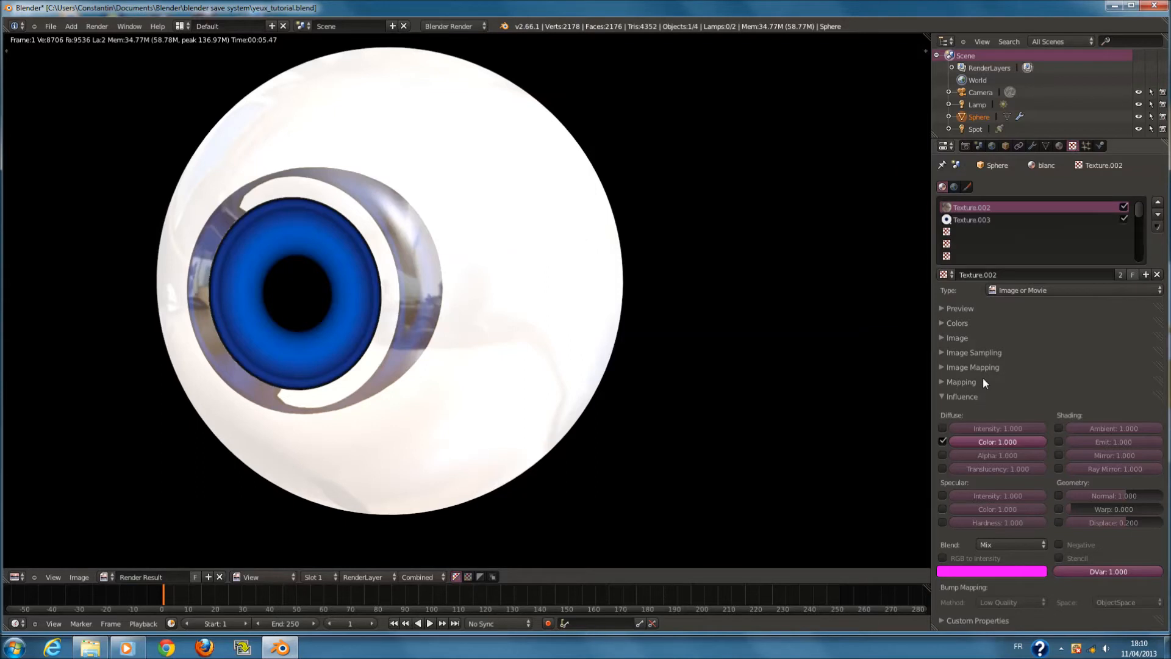
{"action": "left_click", "coordinate": [1124, 218]}
{"action": "key", "text": "F12"}
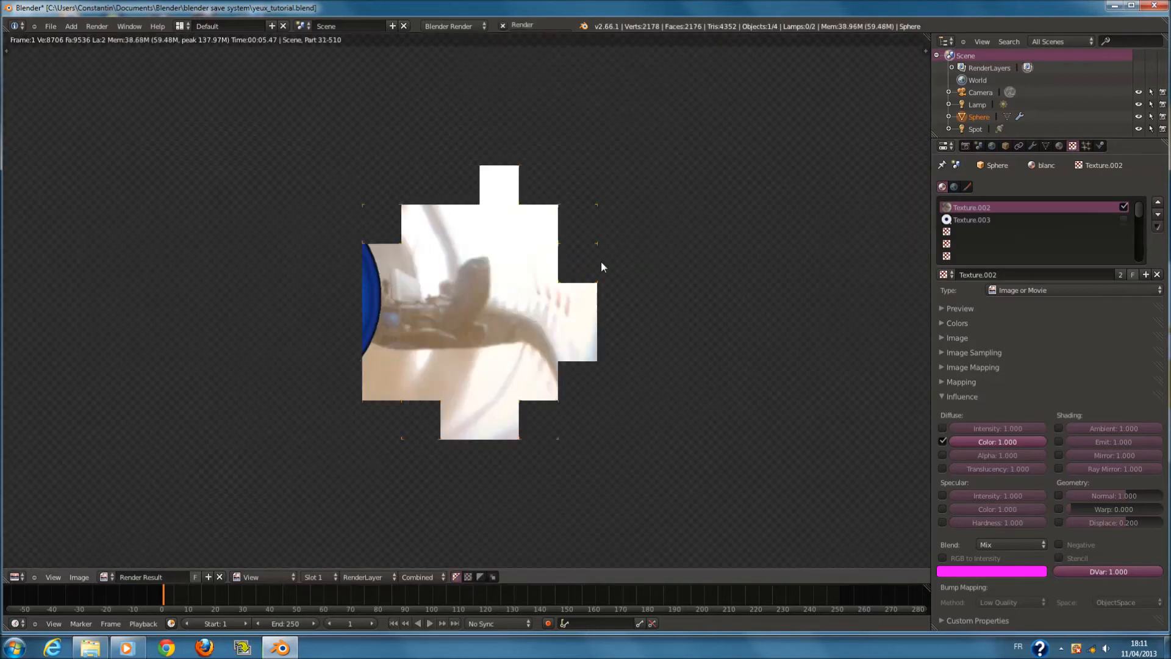
{"action": "scroll", "coordinate": [520, 256], "scroll_direction": "down", "scroll_amount": 1}
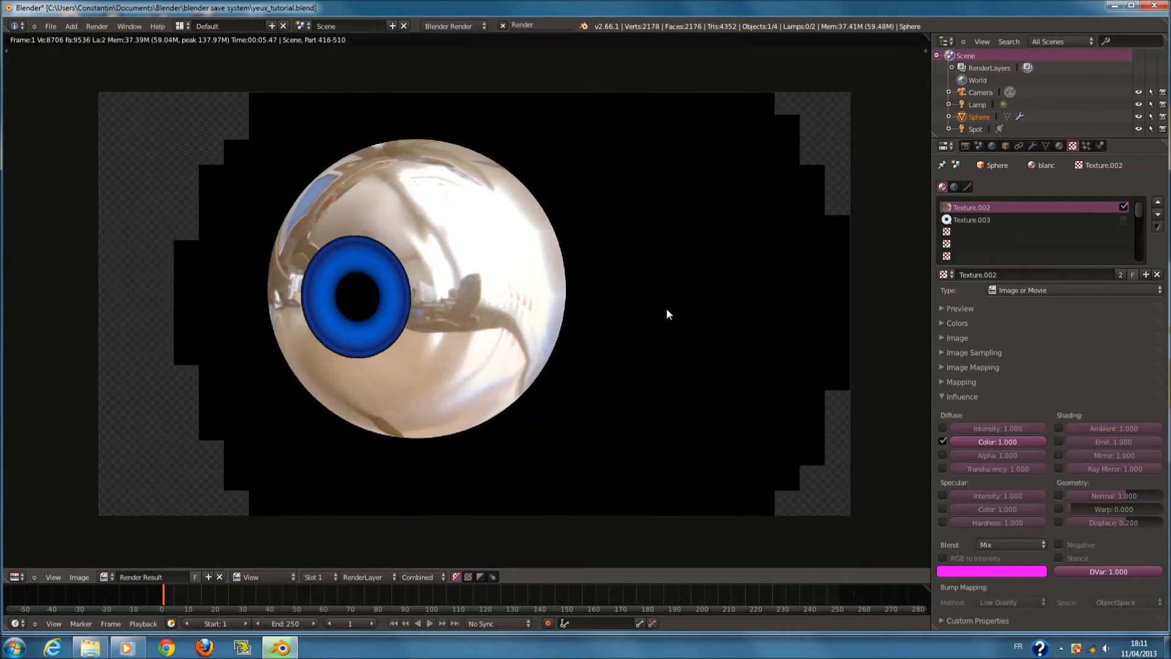
Re-enable Texture.003 in the blanc material, set its mapping coordinates to Generated, and render the eye to check the result
{"action": "left_click", "coordinate": [1002, 221]}
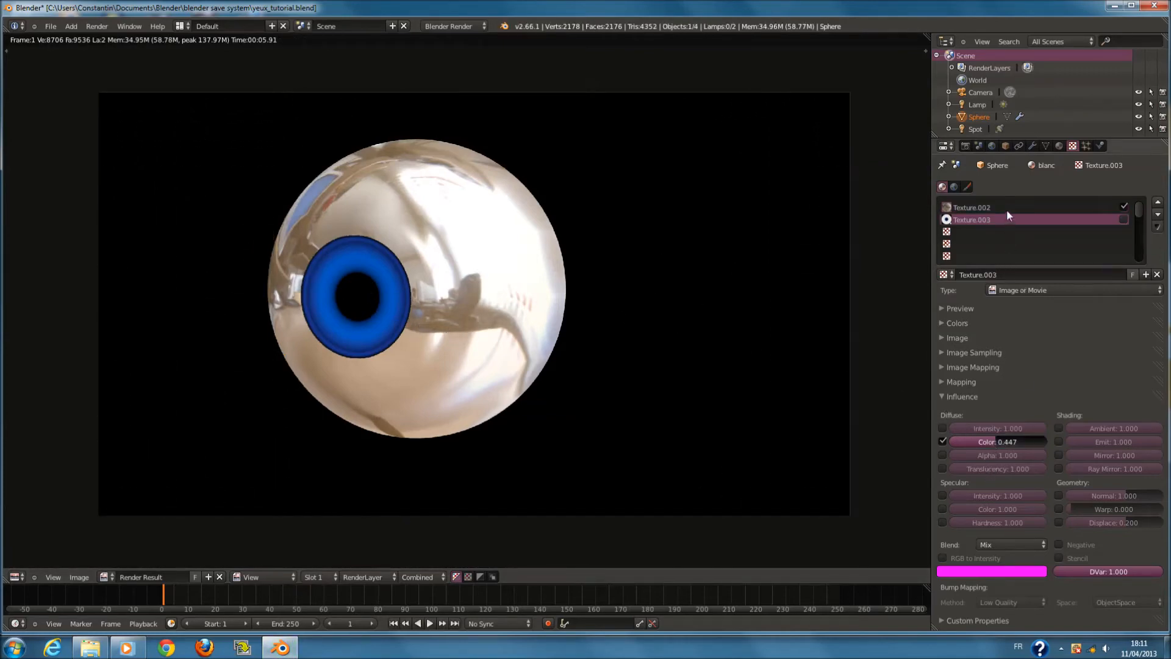
{"action": "left_click", "coordinate": [992, 397]}
{"action": "left_click", "coordinate": [991, 383]}
{"action": "left_click", "coordinate": [1059, 399]}
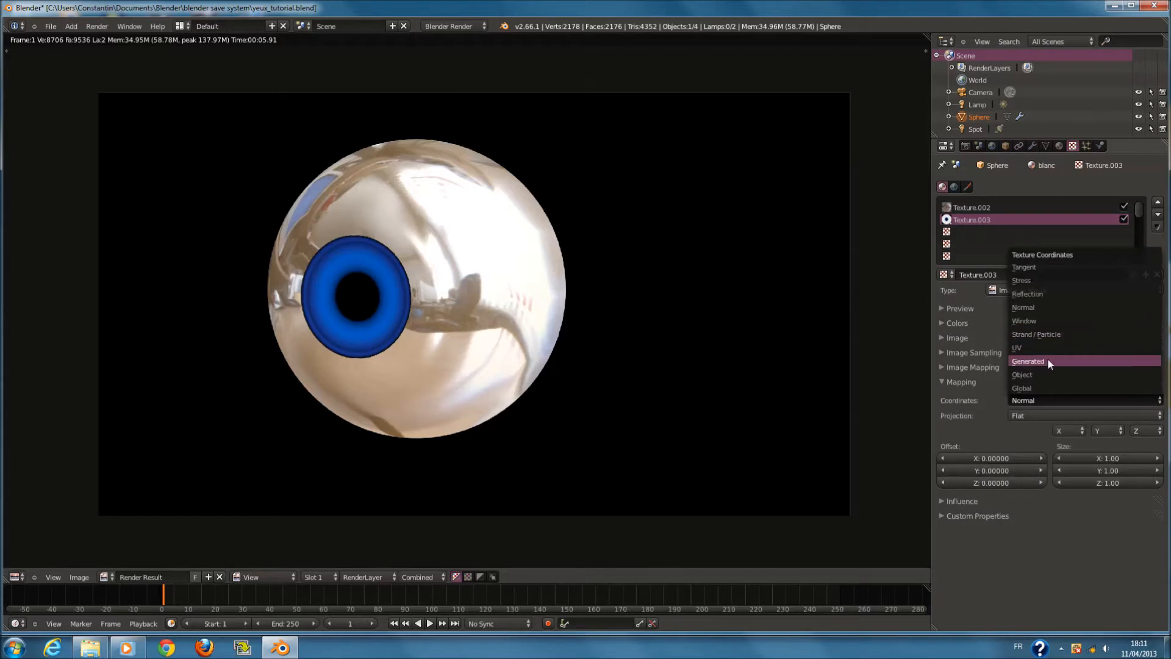
{"action": "left_click", "coordinate": [1048, 361]}
{"action": "key", "text": "F12"}
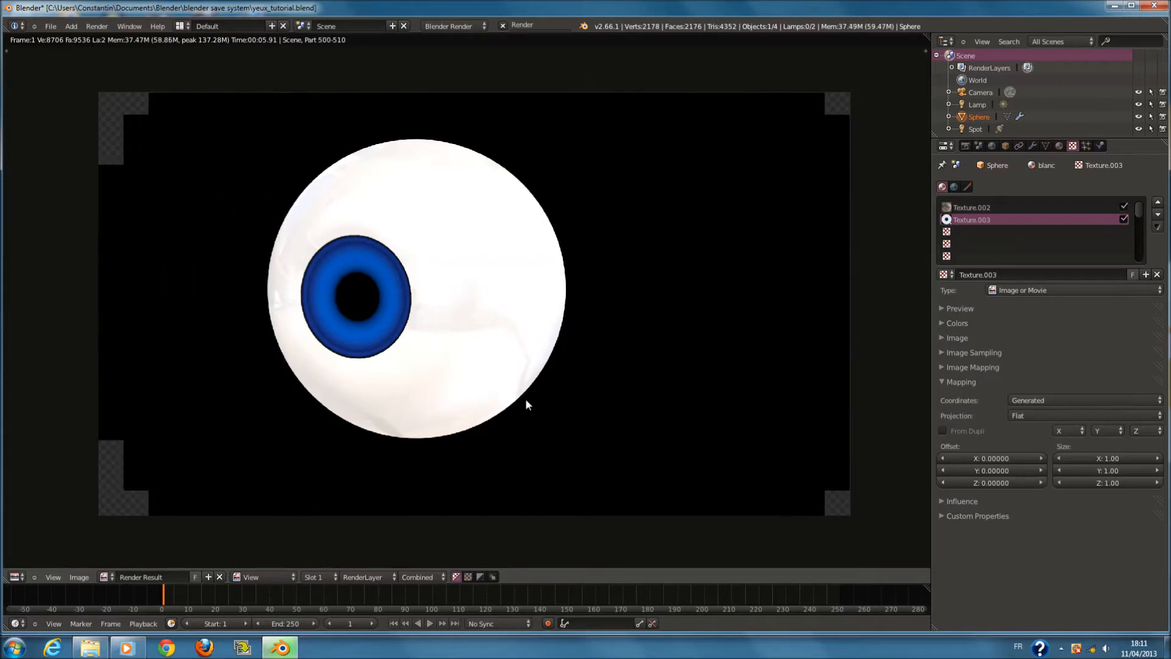
{"action": "scroll", "coordinate": [488, 448], "scroll_direction": "up", "scroll_amount": 1}
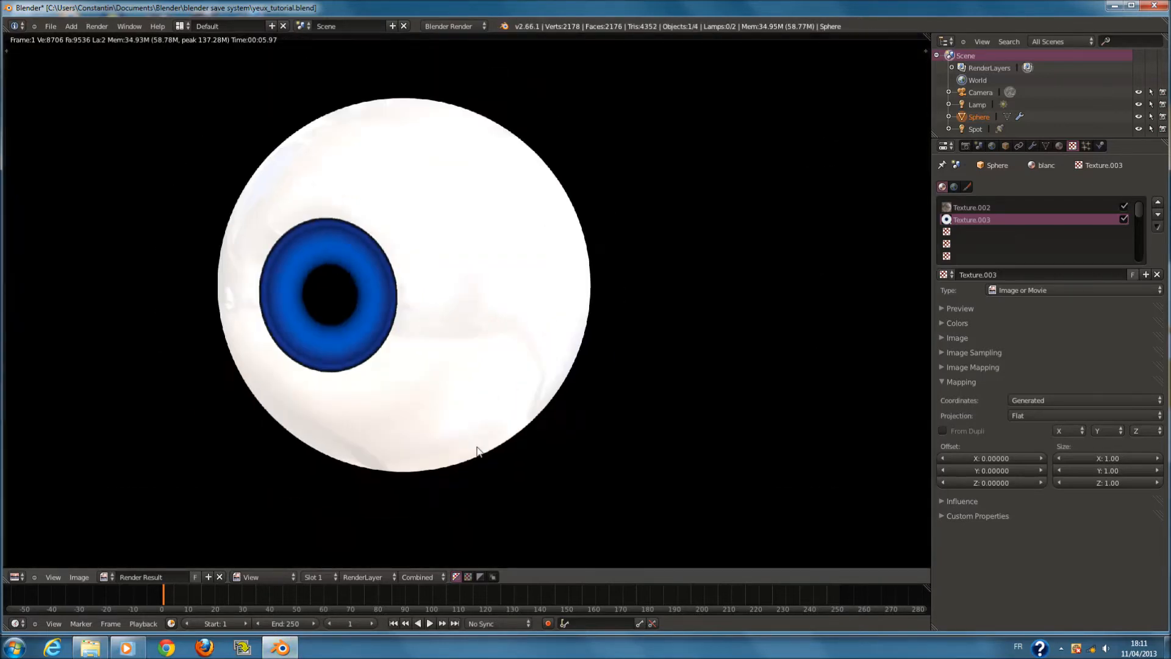
{"action": "key", "text": "F11"}
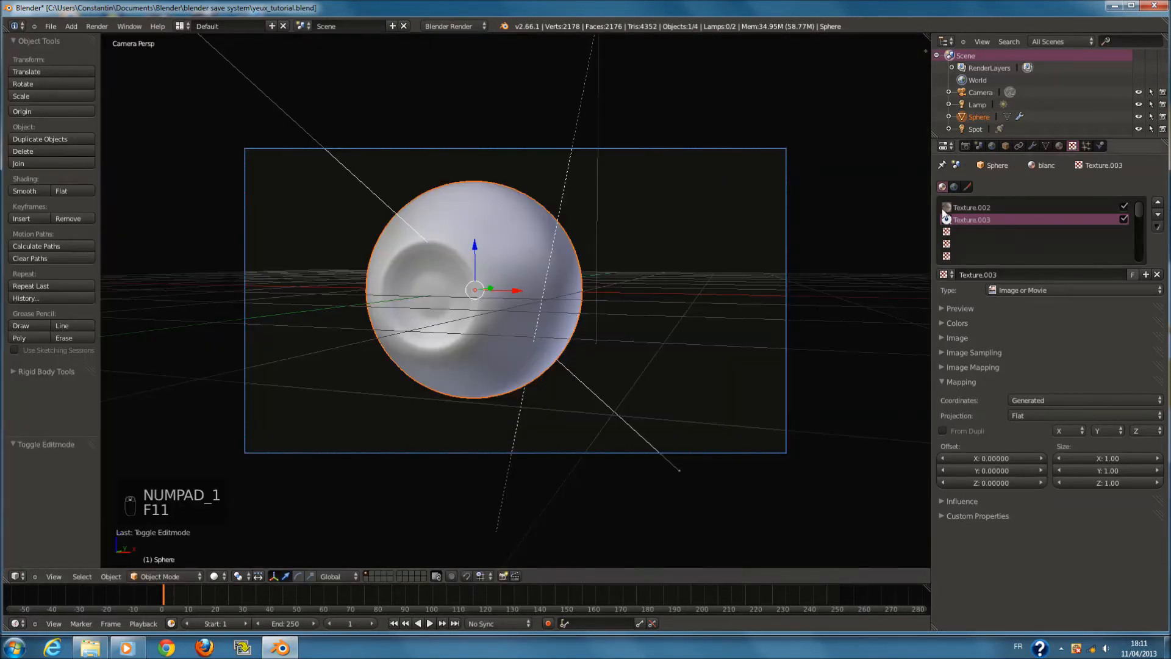
Split the 3D View in two, turn the new half into a UV/Image Editor, and unlink the Render Result
{"action": "left_click_drag", "start_coordinate": [928, 38], "coordinate": [449, 140]}
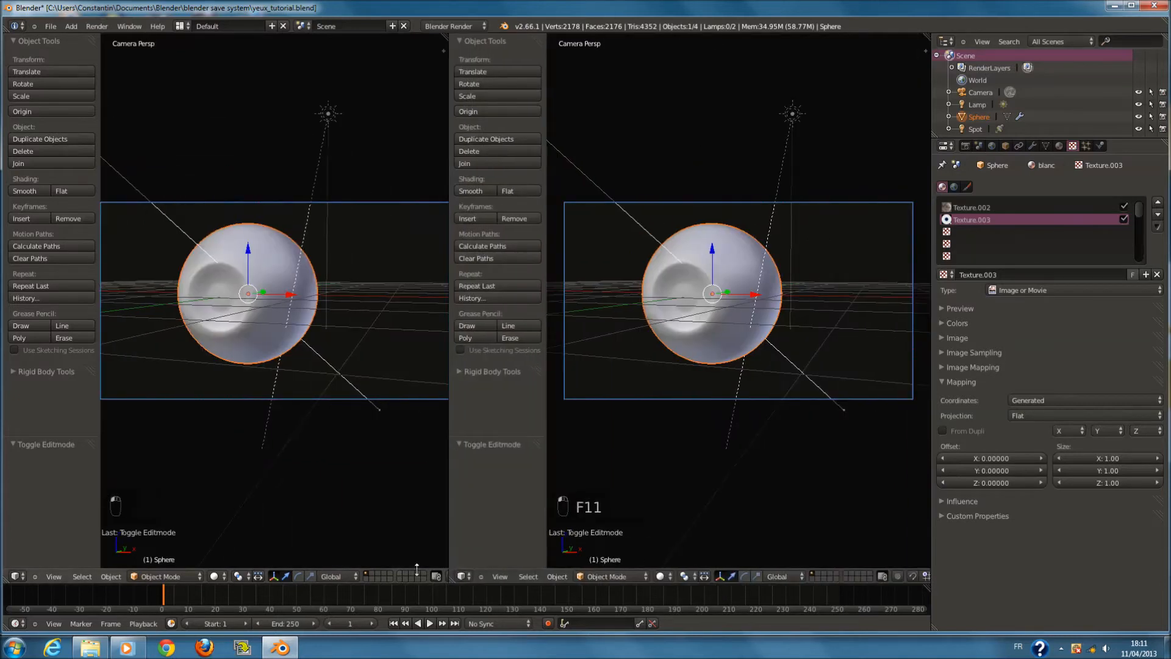
{"action": "left_click", "coordinate": [462, 576]}
{"action": "left_click", "coordinate": [495, 496]}
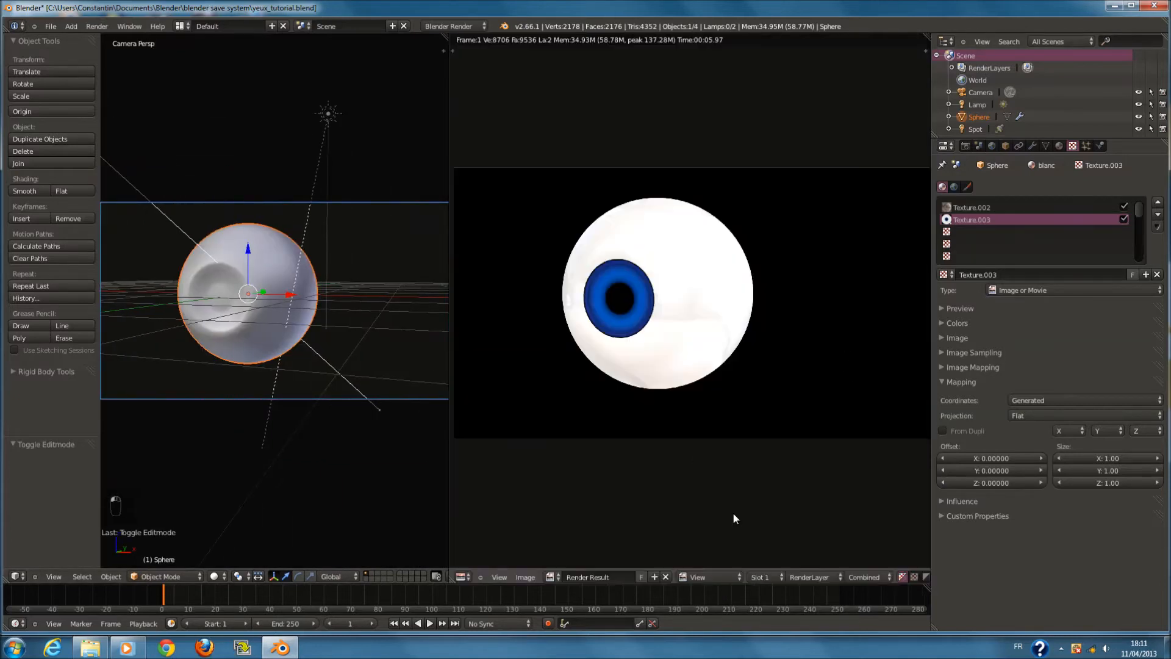
{"action": "left_click", "coordinate": [665, 576]}
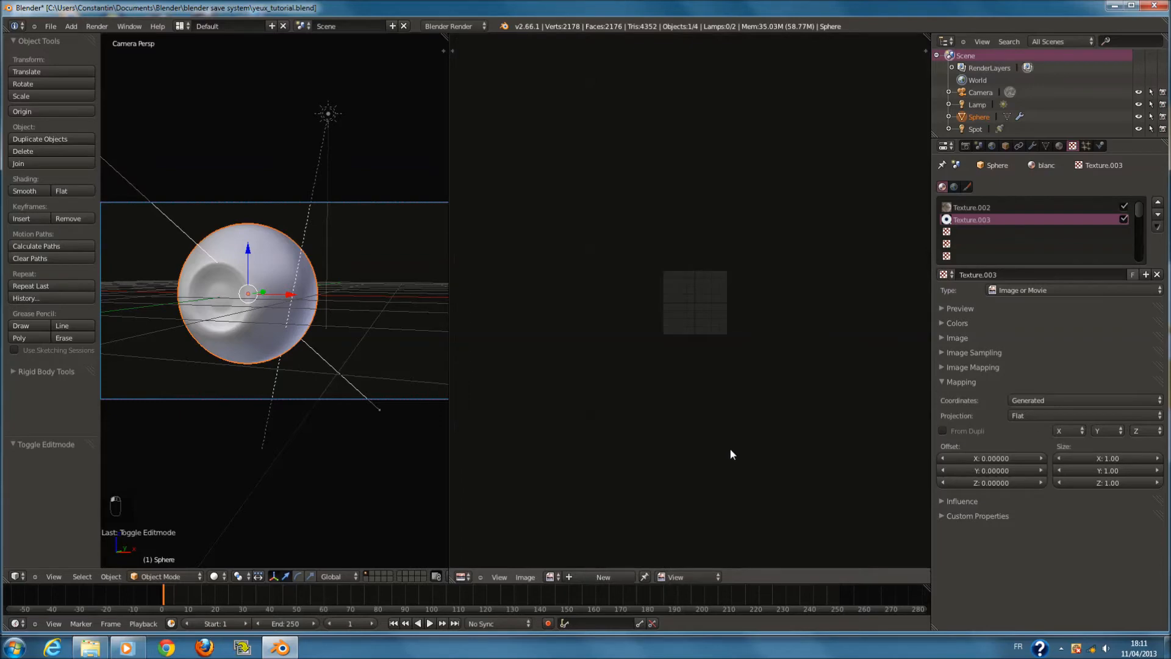
Bake the sphere's textures onto the oeil image with the mesh in Edit Mode, and return to Object Mode
{"action": "key", "text": "Tab"}
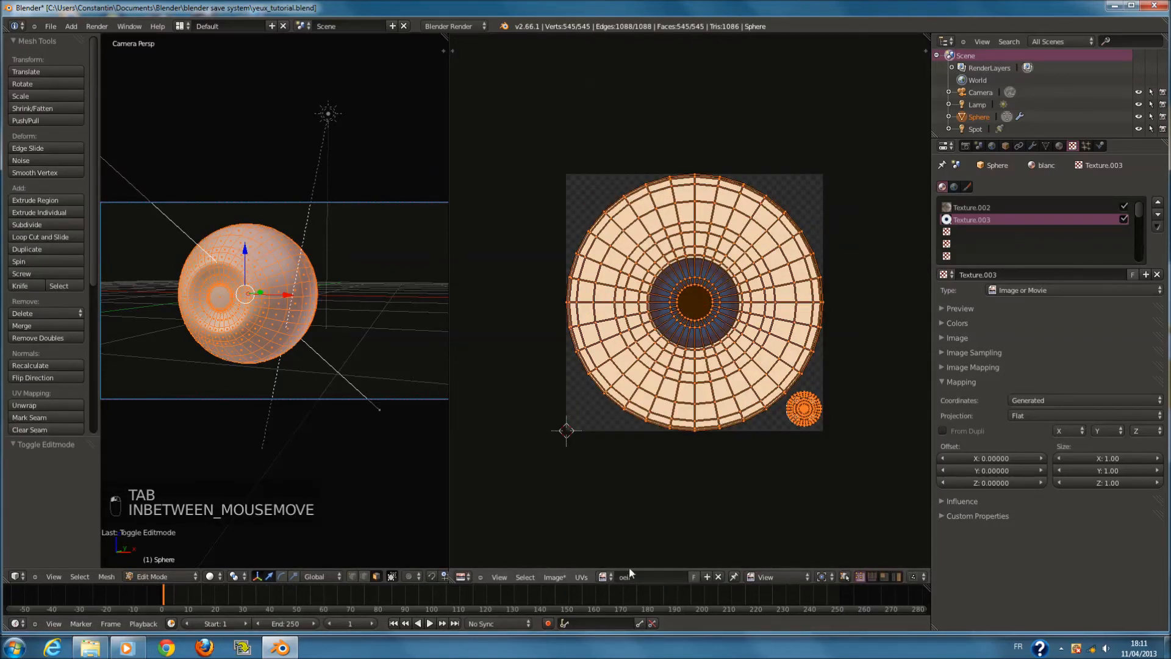
{"action": "left_click", "coordinate": [968, 145]}
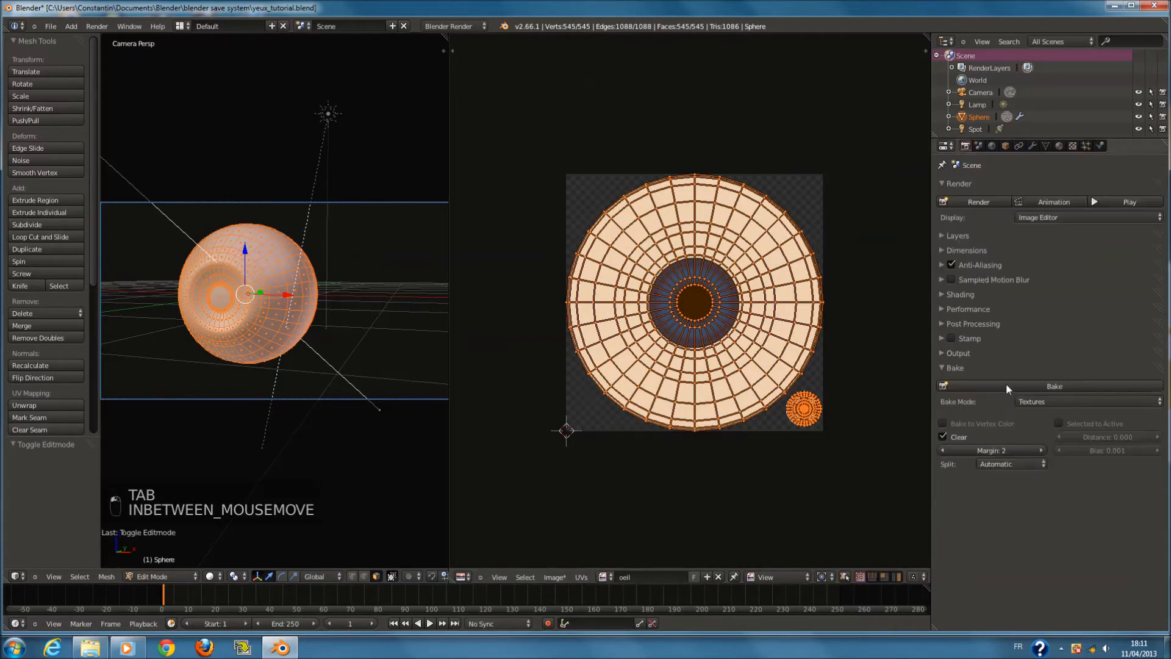
{"action": "left_click", "coordinate": [1049, 387]}
{"action": "scroll", "coordinate": [745, 416], "scroll_direction": "up", "scroll_amount": 2}
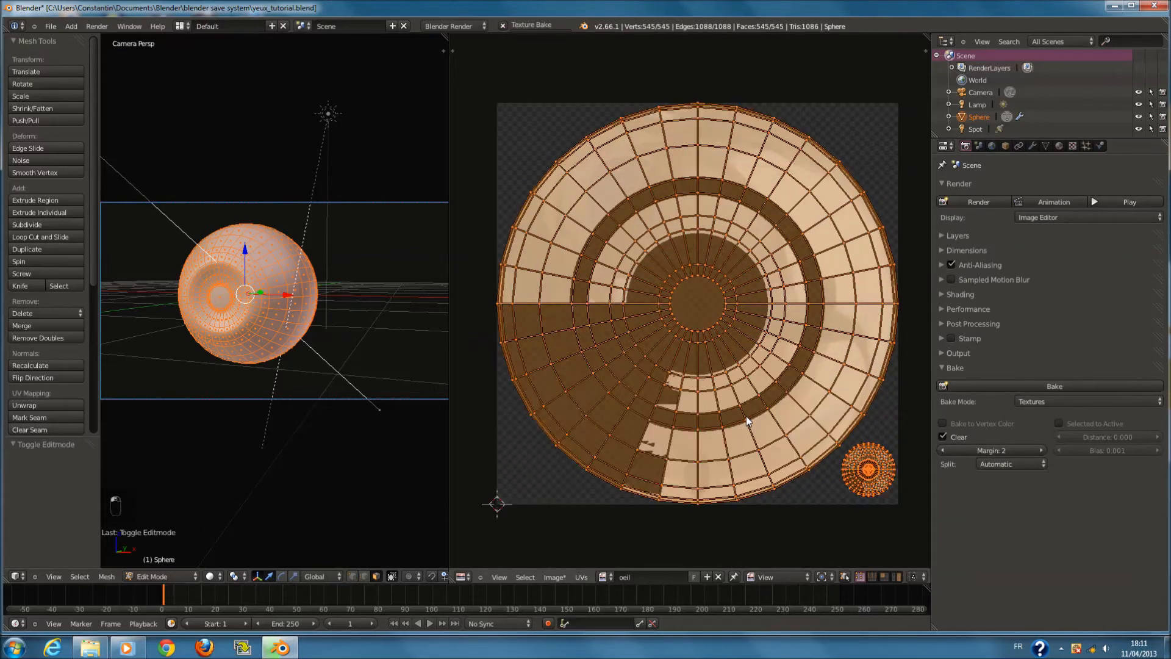
{"action": "key", "text": "Tab"}
Examine the baked oeil image up close, including the reflections on the white and the small secondary eye
{"action": "scroll", "coordinate": [810, 378], "scroll_direction": "up", "scroll_amount": 1}
{"action": "scroll", "coordinate": [587, 427], "scroll_direction": "down", "scroll_amount": 1}
{"action": "scroll", "coordinate": [671, 234], "scroll_direction": "up", "scroll_amount": 1}
{"action": "scroll", "coordinate": [720, 347], "scroll_direction": "down", "scroll_amount": 1}
{"action": "scroll", "coordinate": [744, 363], "scroll_direction": "up", "scroll_amount": 1}
{"action": "scroll", "coordinate": [744, 363], "scroll_direction": "up", "scroll_amount": 1}
{"action": "scroll", "coordinate": [753, 372], "scroll_direction": "down", "scroll_amount": 1}
{"action": "middle_click_drag", "start_coordinate": [754, 377], "coordinate": [750, 330]}
{"action": "scroll", "coordinate": [833, 428], "scroll_direction": "up", "scroll_amount": 2}
{"action": "scroll", "coordinate": [750, 330], "scroll_direction": "down", "scroll_amount": 2}
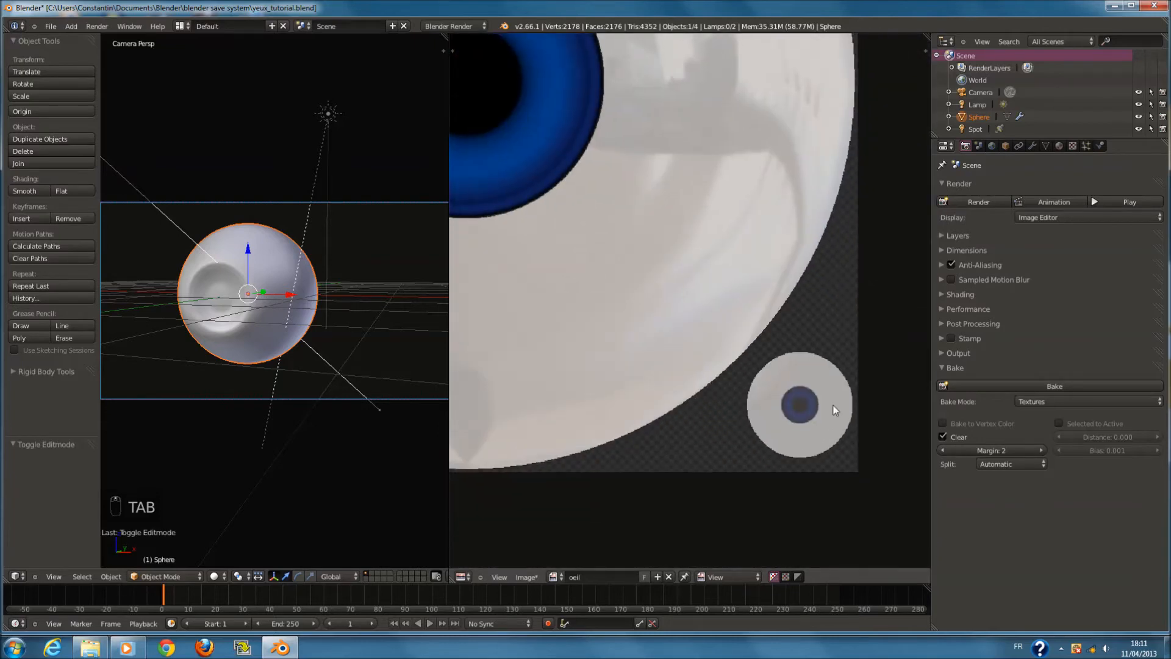
{"action": "scroll", "coordinate": [817, 443], "scroll_direction": "up", "scroll_amount": 2}
{"action": "scroll", "coordinate": [707, 328], "scroll_direction": "down", "scroll_amount": 2}
{"action": "middle_click_drag", "start_coordinate": [707, 329], "coordinate": [766, 381]}
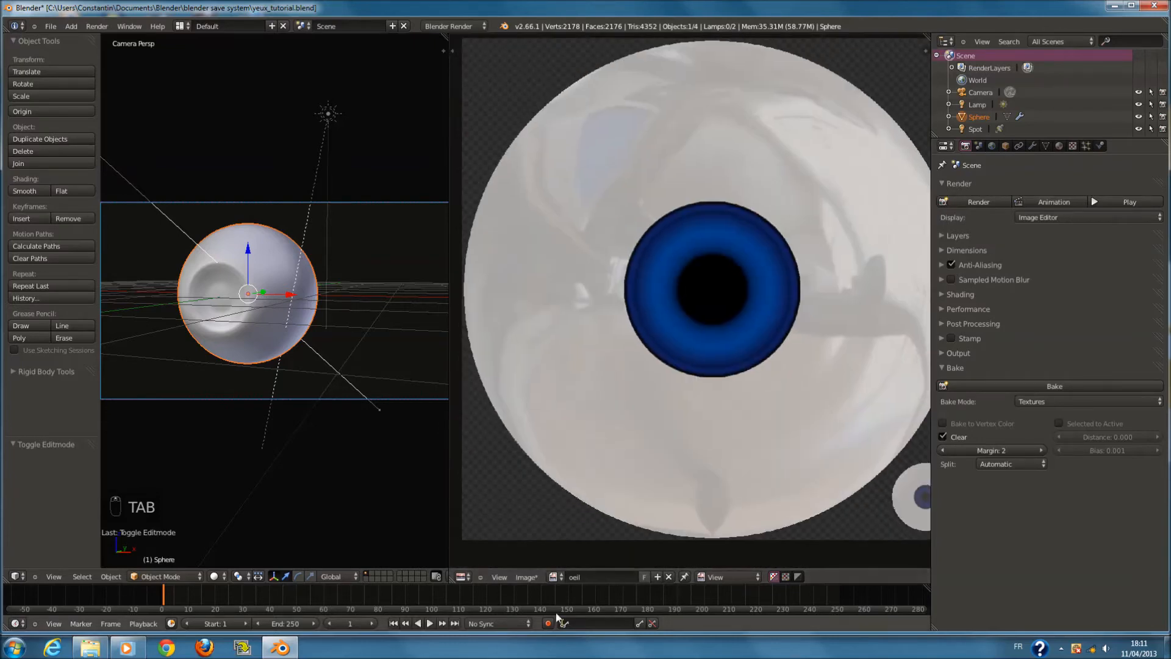
Save the baked image as oeil_bleu_1.png in the blender save system folder with 100% compression
{"action": "left_click", "coordinate": [524, 574]}
{"action": "left_click", "coordinate": [560, 505]}
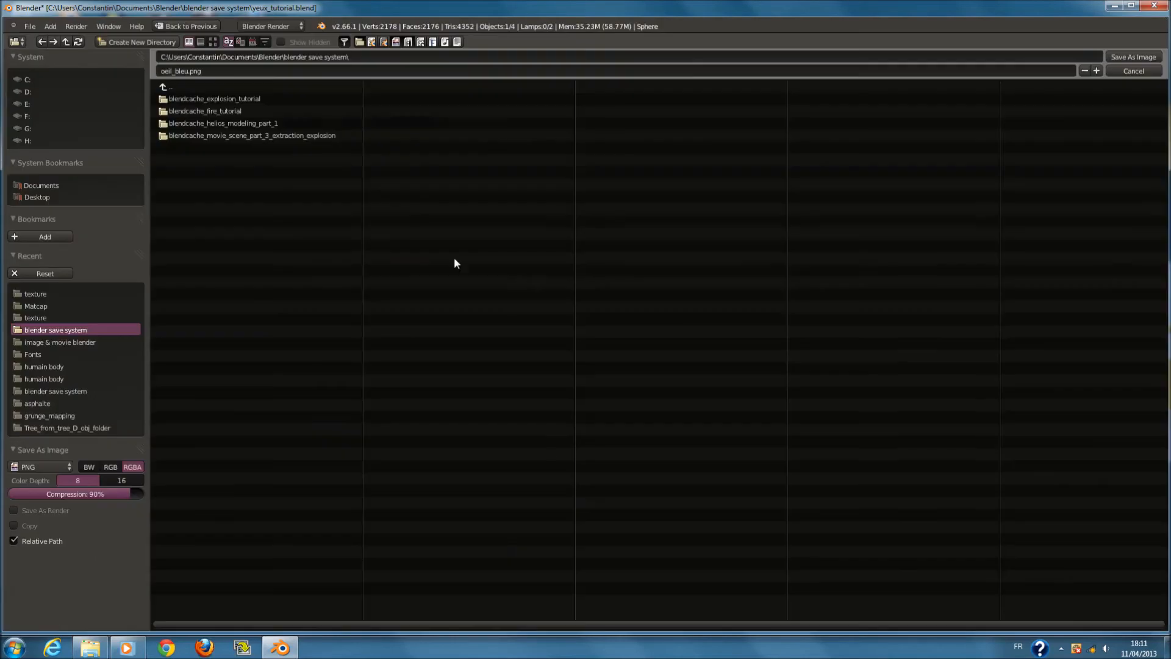
{"action": "left_click", "coordinate": [191, 72]}
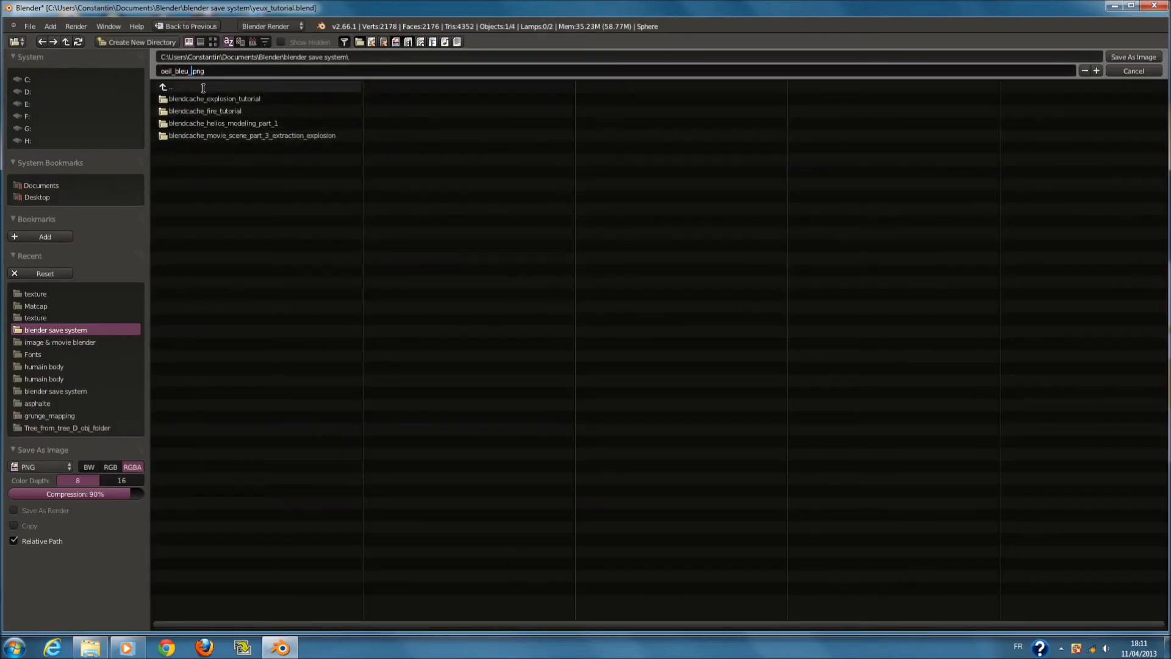
{"action": "key", "text": "Return"}
{"action": "left_click_drag", "start_coordinate": [113, 499], "coordinate": [144, 495]}
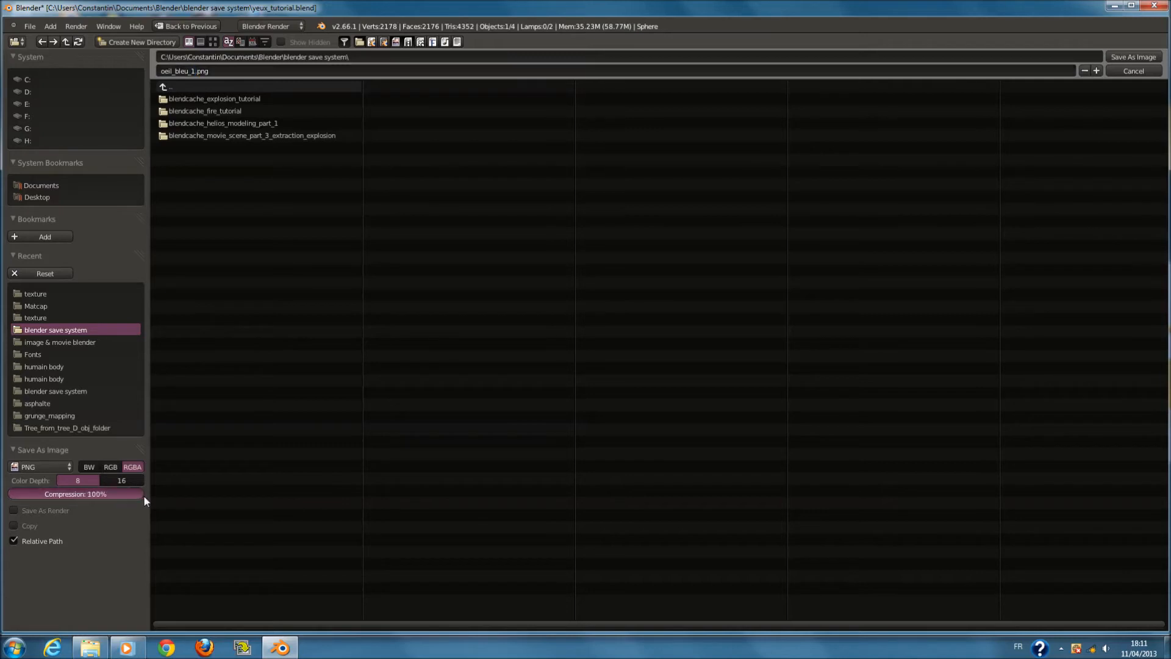
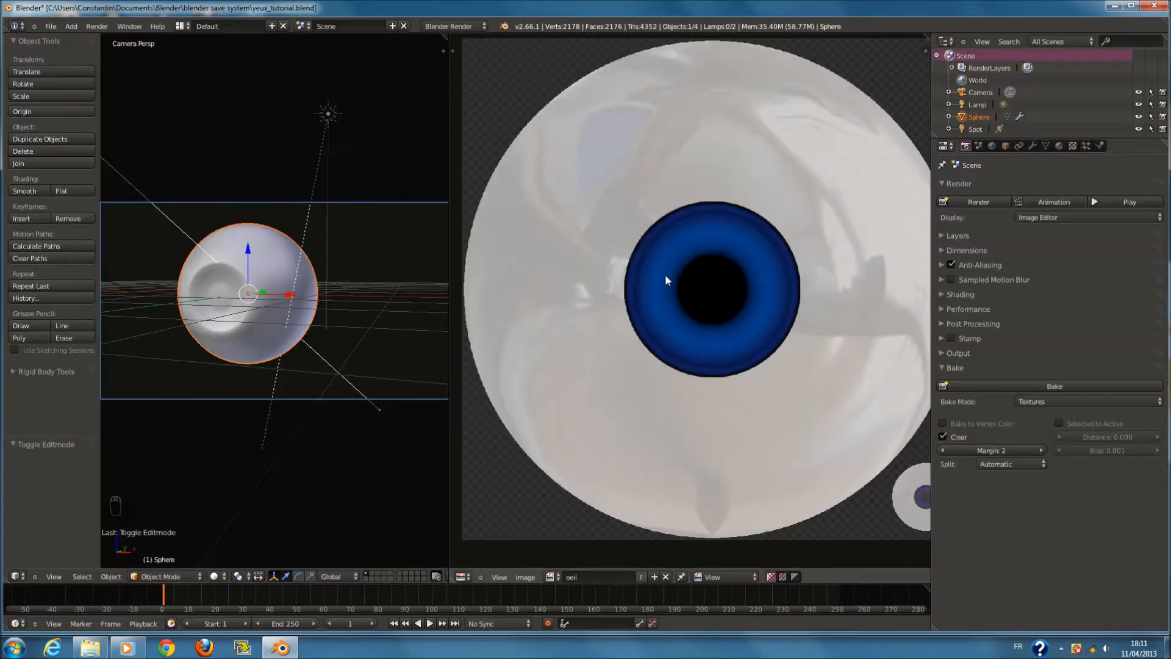
Show the image editor's properties, switch the oeil image to Paint mode, and bring up the TexDraw brush settings
{"action": "scroll", "coordinate": [666, 274], "scroll_direction": "down", "scroll_amount": 1}
{"action": "scroll", "coordinate": [348, 378], "scroll_direction": "down", "scroll_amount": 3}
{"action": "scroll", "coordinate": [335, 469], "scroll_direction": "up", "scroll_amount": 2}
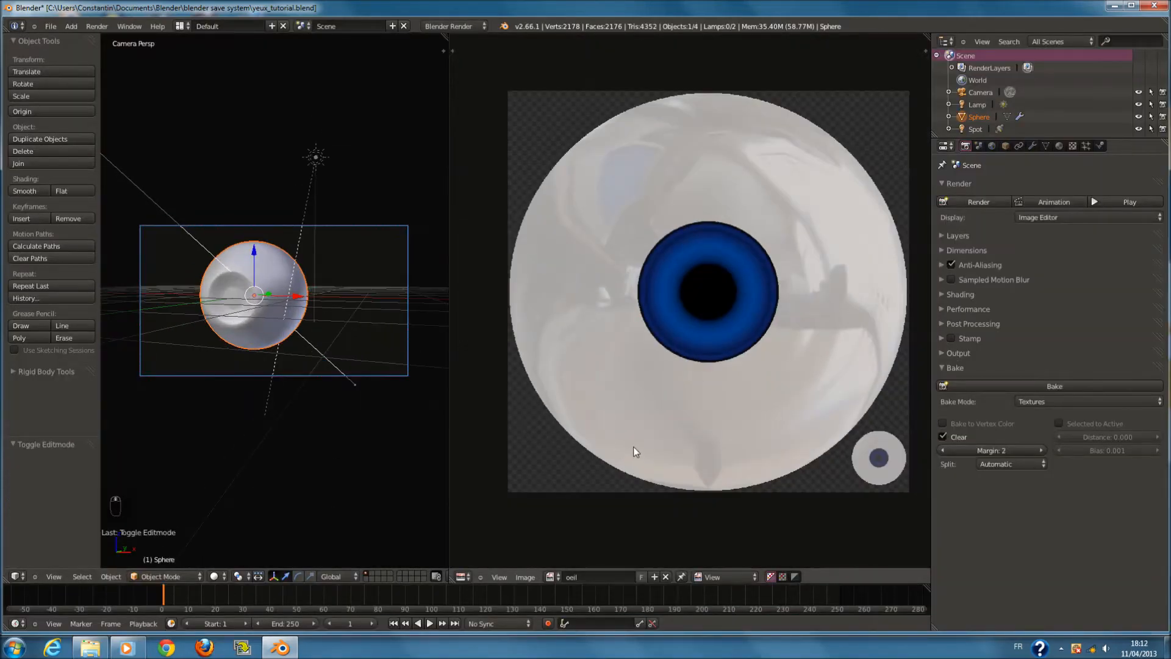
{"action": "key", "text": "n"}
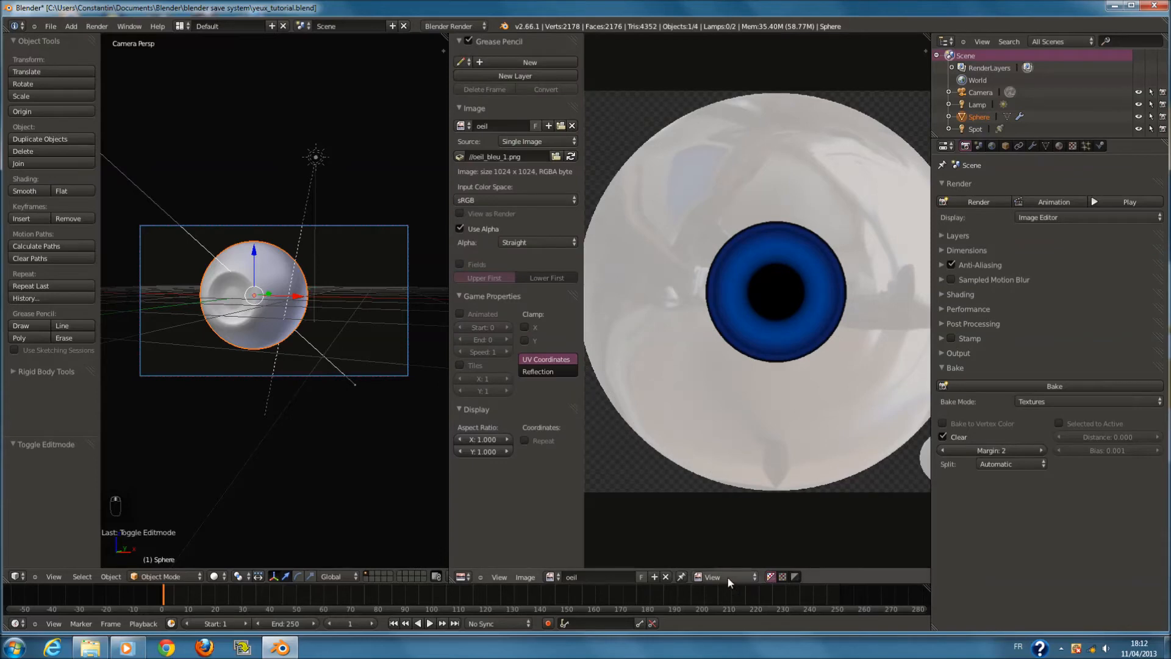
{"action": "left_click", "coordinate": [722, 550]}
{"action": "scroll", "coordinate": [562, 433], "scroll_direction": "down", "scroll_amount": 6}
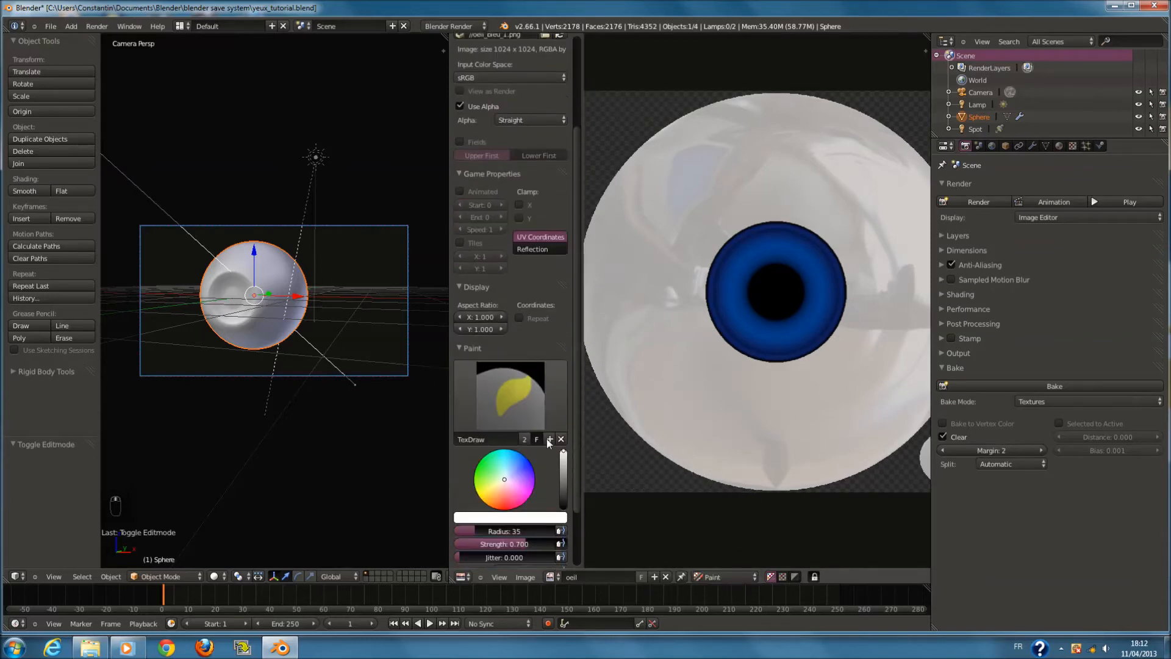
{"action": "scroll", "coordinate": [718, 438], "scroll_direction": "down", "scroll_amount": 1}
{"action": "scroll", "coordinate": [716, 440], "scroll_direction": "up", "scroll_amount": 2}
{"action": "scroll", "coordinate": [733, 429], "scroll_direction": "down", "scroll_amount": 1}
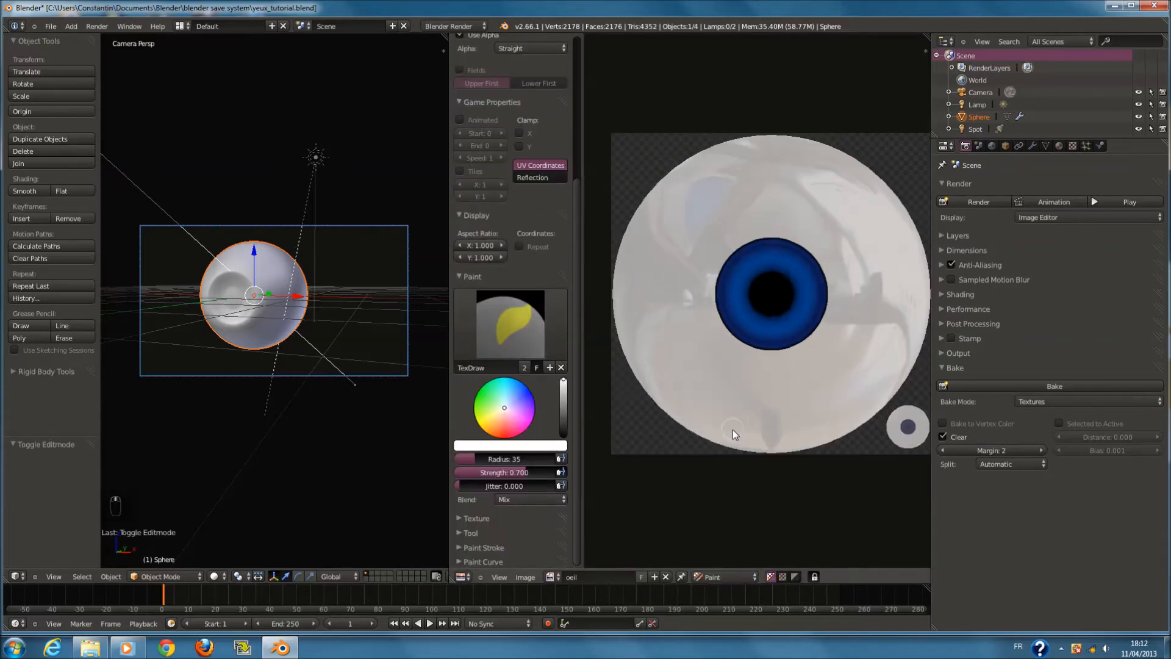
Switch to Windows Explorer and open the image & movie blender folder on the TOSHIBA EXT (F:) drive
{"action": "left_click", "coordinate": [90, 653]}
{"action": "left_click", "coordinate": [91, 653]}
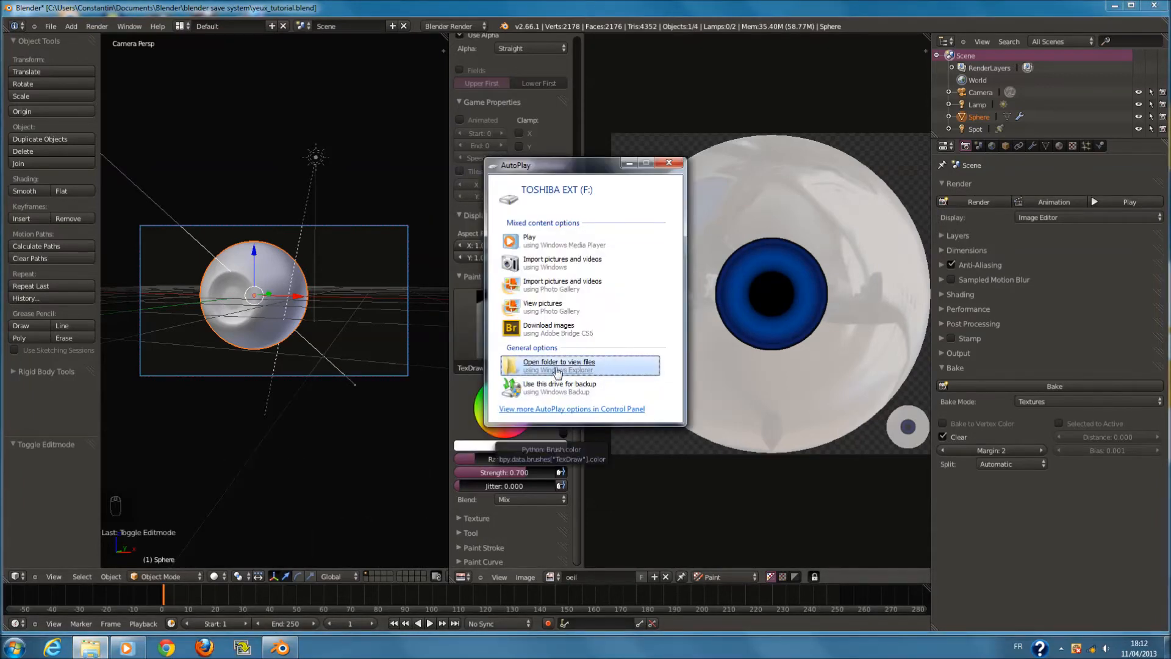
{"action": "left_click", "coordinate": [557, 365]}
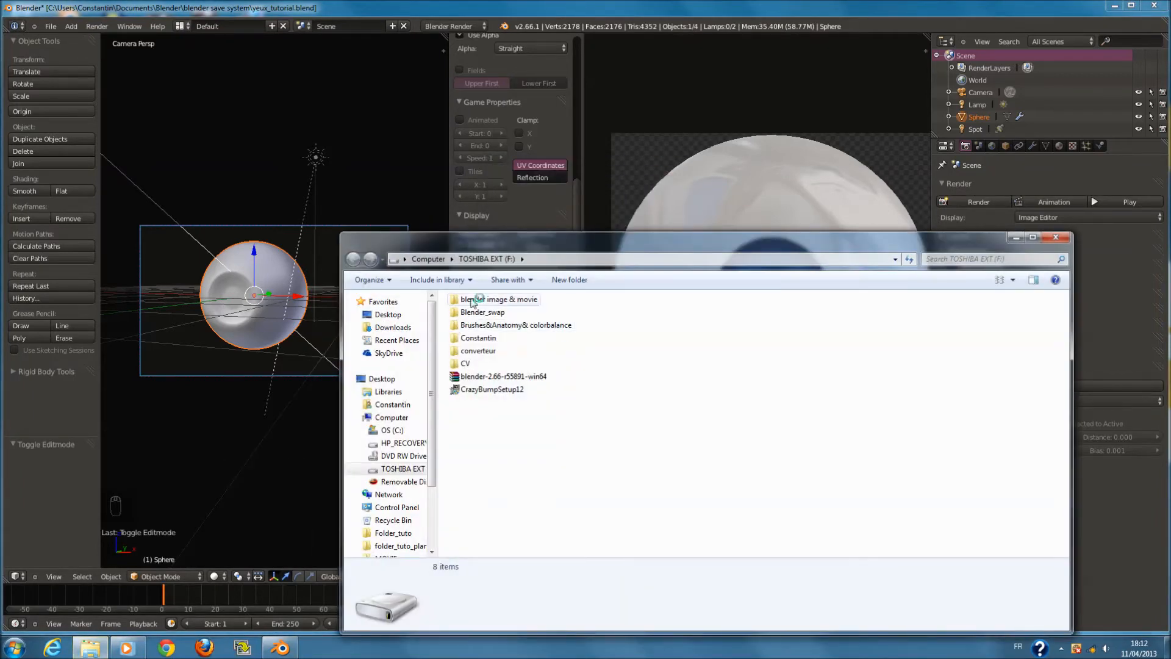
{"action": "double_click", "coordinate": [488, 301]}
{"action": "double_click", "coordinate": [478, 336]}
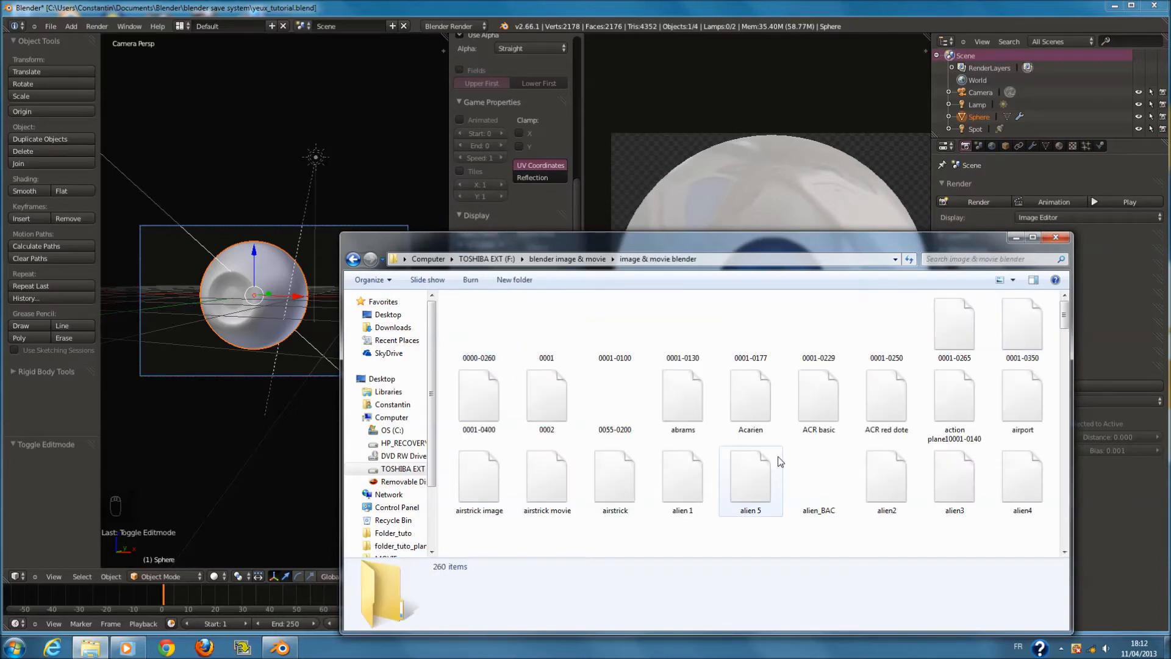
Find the eye_ball_2 picture in the folder and open it in Windows Photo Viewer
{"action": "left_click", "coordinate": [781, 461]}
{"action": "key", "text": "e"}
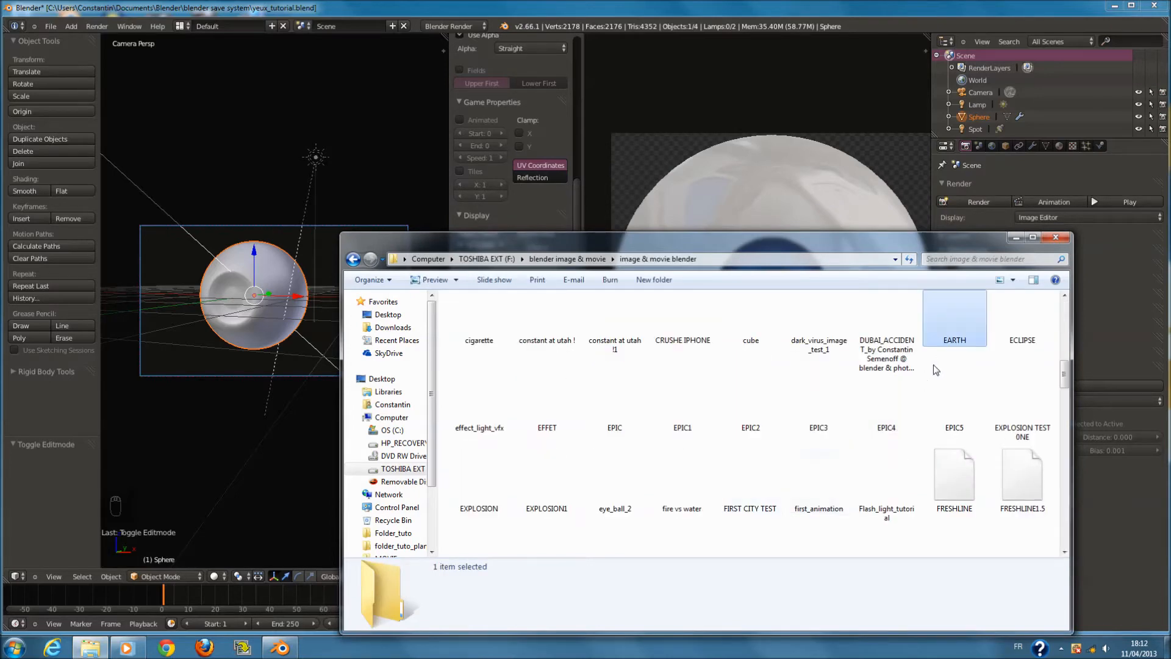
{"action": "key", "text": "e"}
{"action": "key", "text": "e"}
{"action": "key", "text": "e"}
{"action": "key", "text": "e"}
{"action": "key", "text": "e"}
{"action": "key", "text": "e"}
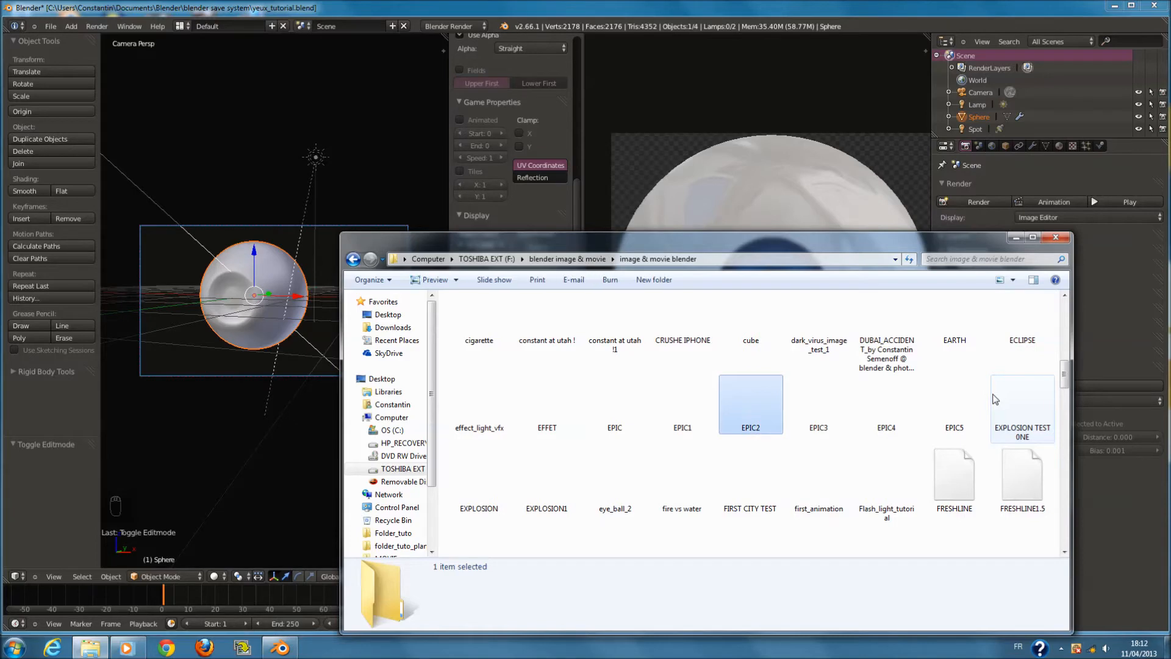
{"action": "scroll", "coordinate": [705, 411], "scroll_direction": "down", "scroll_amount": 2}
{"action": "double_click", "coordinate": [614, 381]}
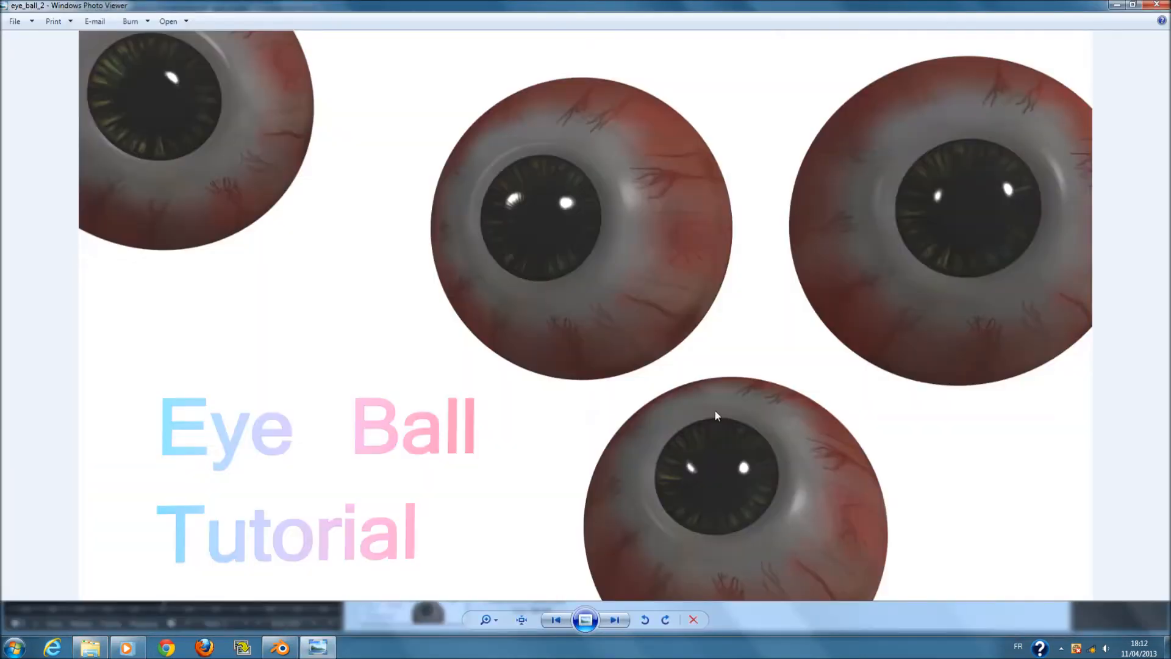
Examine the light highlights and veins on the reference eyeballs, close the picture, and return to Blender
{"action": "scroll", "coordinate": [628, 268], "scroll_direction": "up", "scroll_amount": 3}
{"action": "scroll", "coordinate": [635, 244], "scroll_direction": "down", "scroll_amount": 3}
{"action": "scroll", "coordinate": [513, 207], "scroll_direction": "up", "scroll_amount": 3}
{"action": "scroll", "coordinate": [511, 243], "scroll_direction": "down", "scroll_amount": 3}
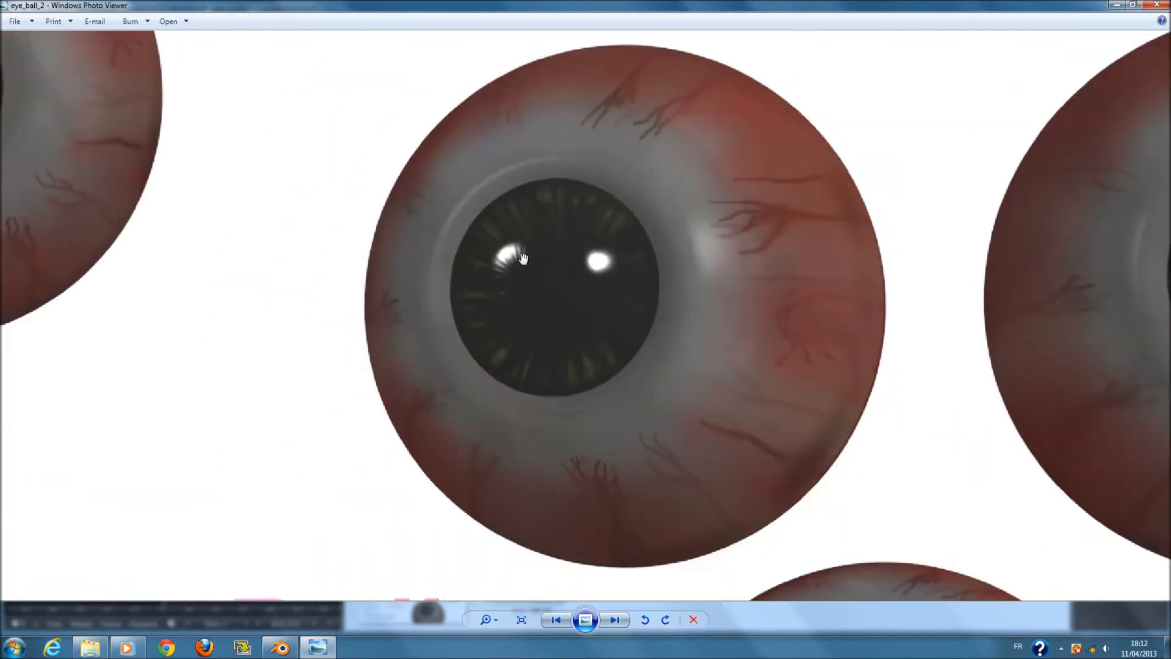
{"action": "left_click", "coordinate": [1152, 4]}
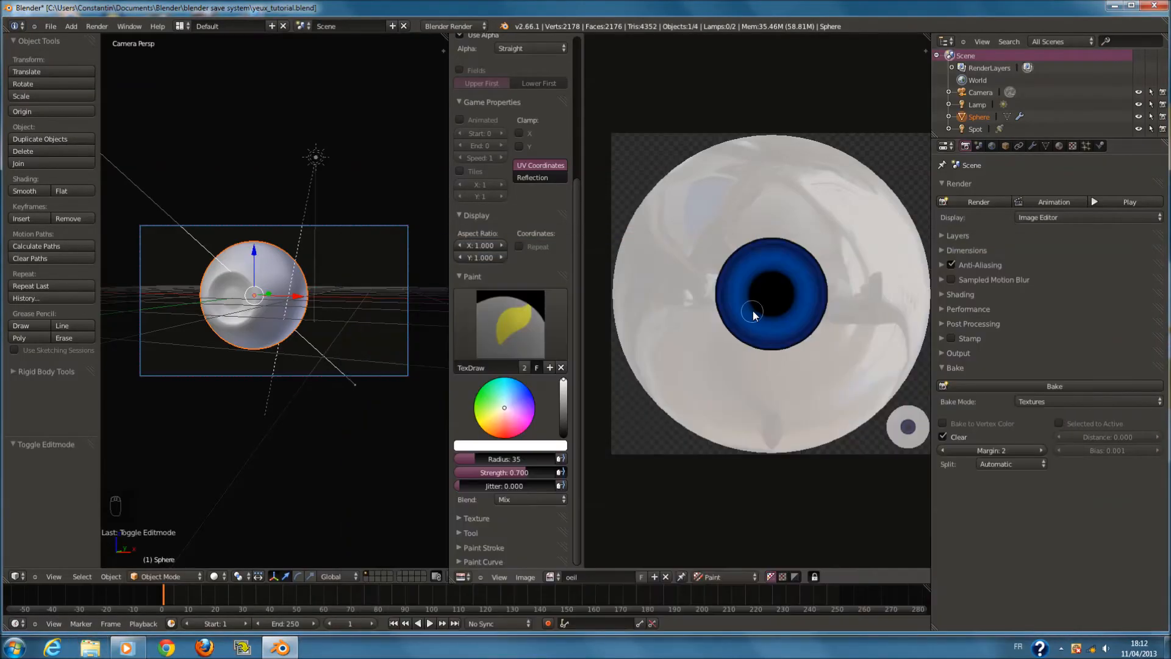
Examine the iris and pupil of the baked oeil image up close and compare them with the sphere in the camera view
{"action": "scroll", "coordinate": [701, 384], "scroll_direction": "up", "scroll_amount": 2}
{"action": "middle_click_drag", "start_coordinate": [727, 394], "coordinate": [696, 378]}
{"action": "scroll", "coordinate": [698, 378], "scroll_direction": "up", "scroll_amount": 2}
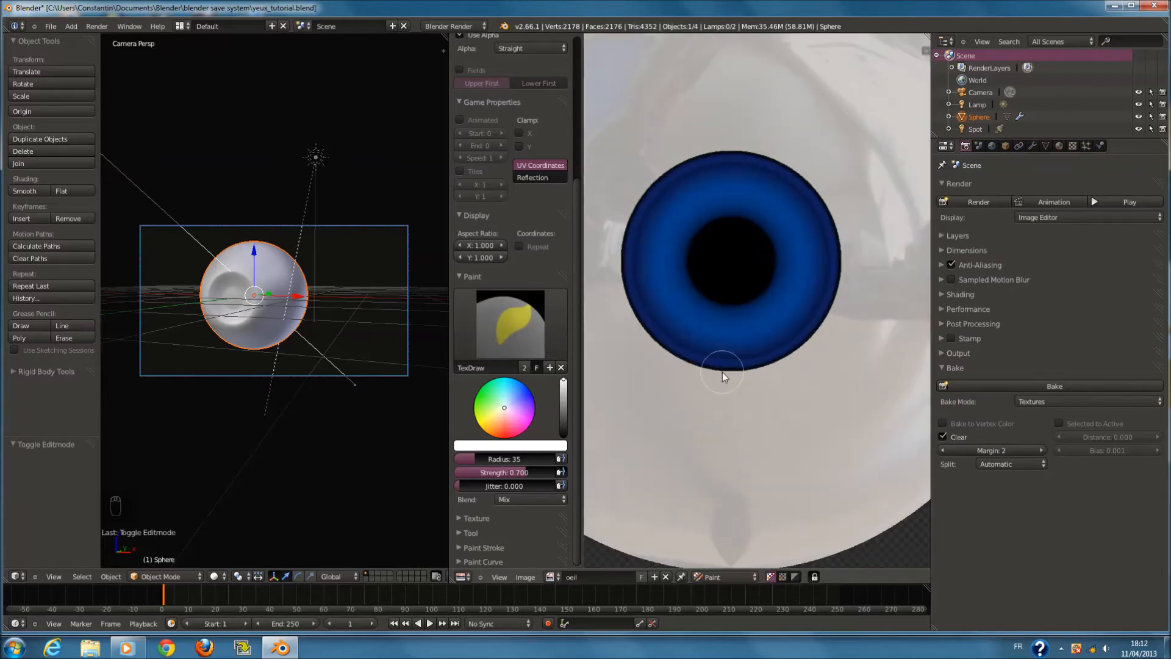
{"action": "scroll", "coordinate": [726, 371], "scroll_direction": "up", "scroll_amount": 1}
{"action": "scroll", "coordinate": [734, 370], "scroll_direction": "down", "scroll_amount": 3}
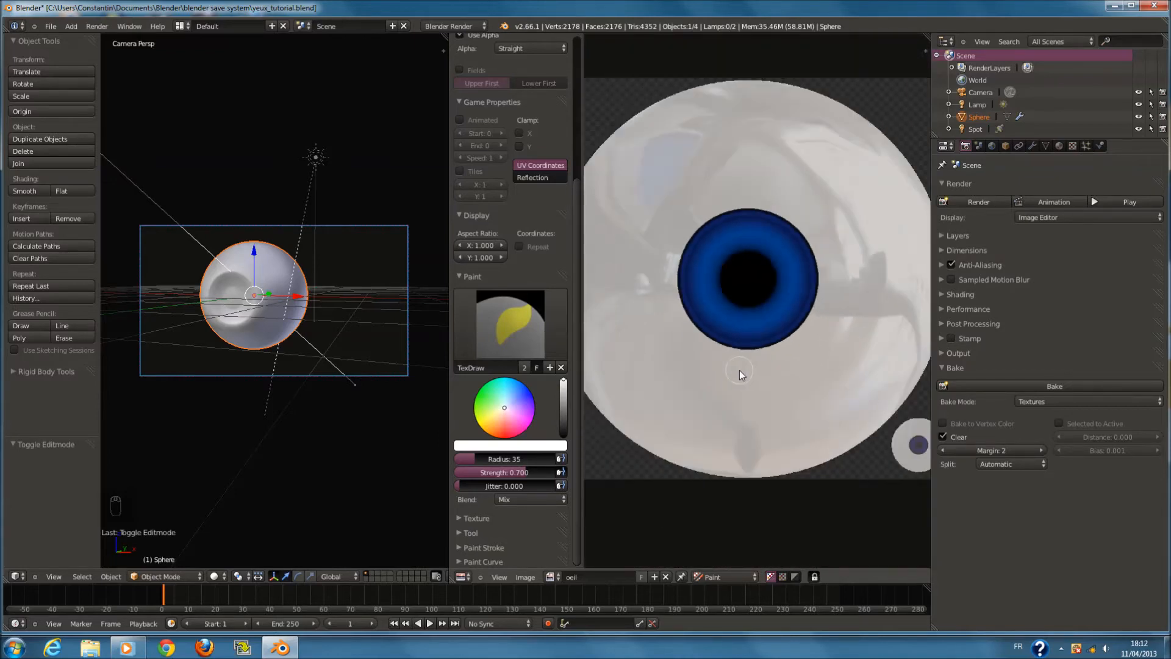
{"action": "scroll", "coordinate": [283, 361], "scroll_direction": "up", "scroll_amount": 3}
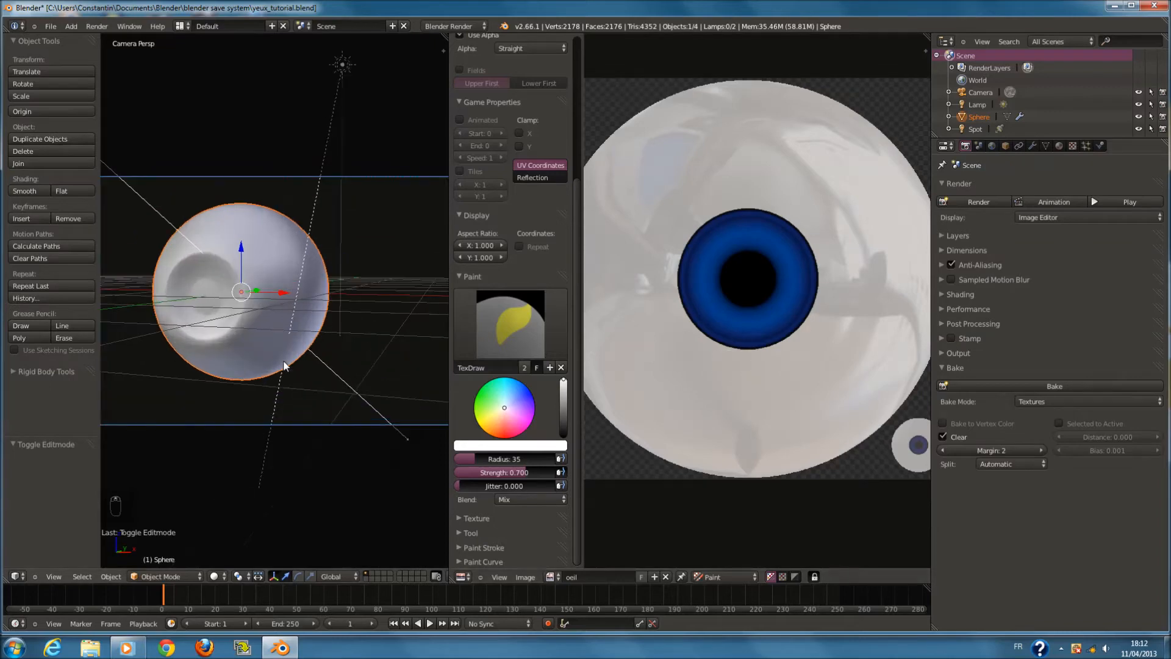
{"action": "scroll", "coordinate": [283, 361], "scroll_direction": "down", "scroll_amount": 2}
{"action": "scroll", "coordinate": [788, 357], "scroll_direction": "down", "scroll_amount": 1}
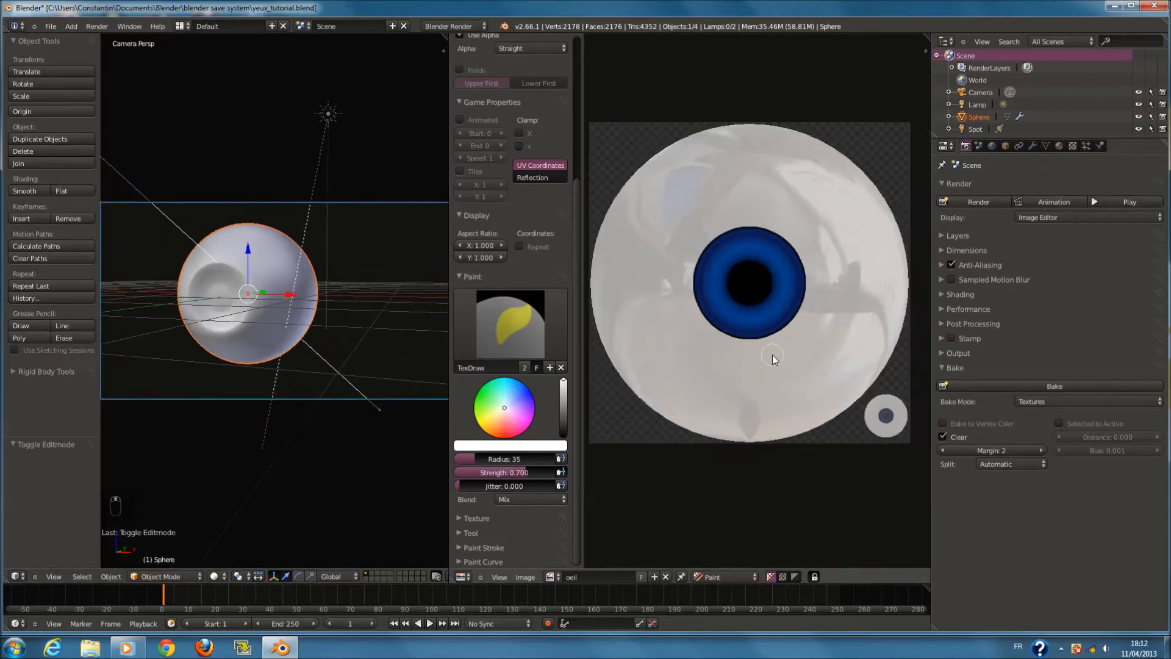
{"action": "scroll", "coordinate": [772, 354], "scroll_direction": "up", "scroll_amount": 1}
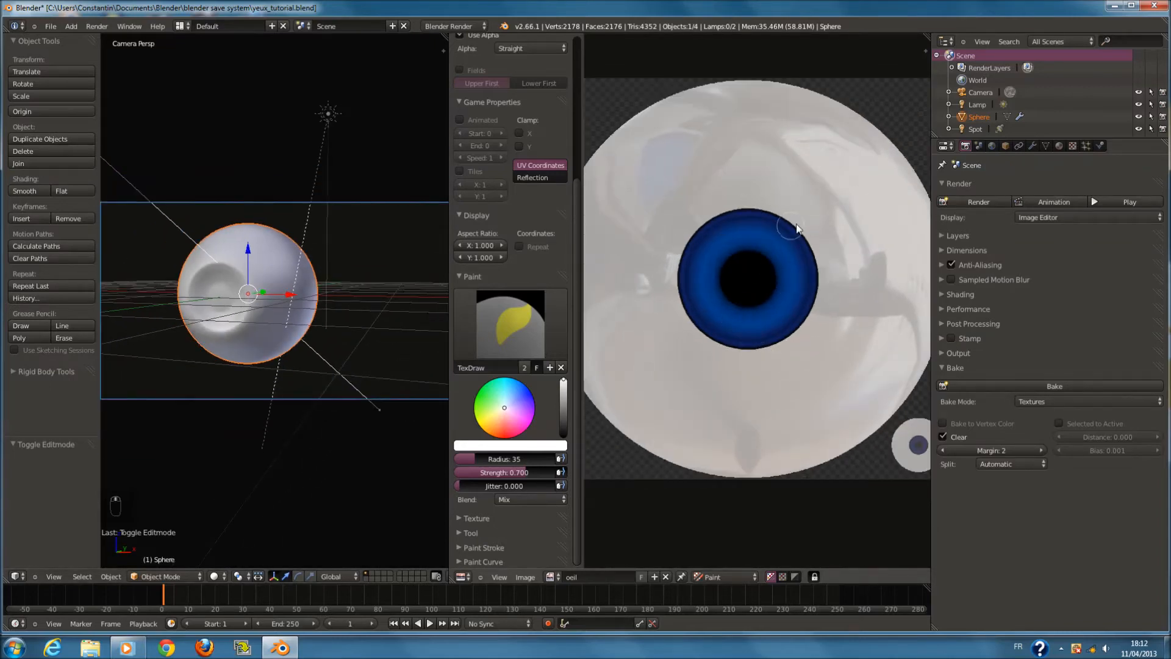
{"action": "scroll", "coordinate": [785, 268], "scroll_direction": "up", "scroll_amount": 3}
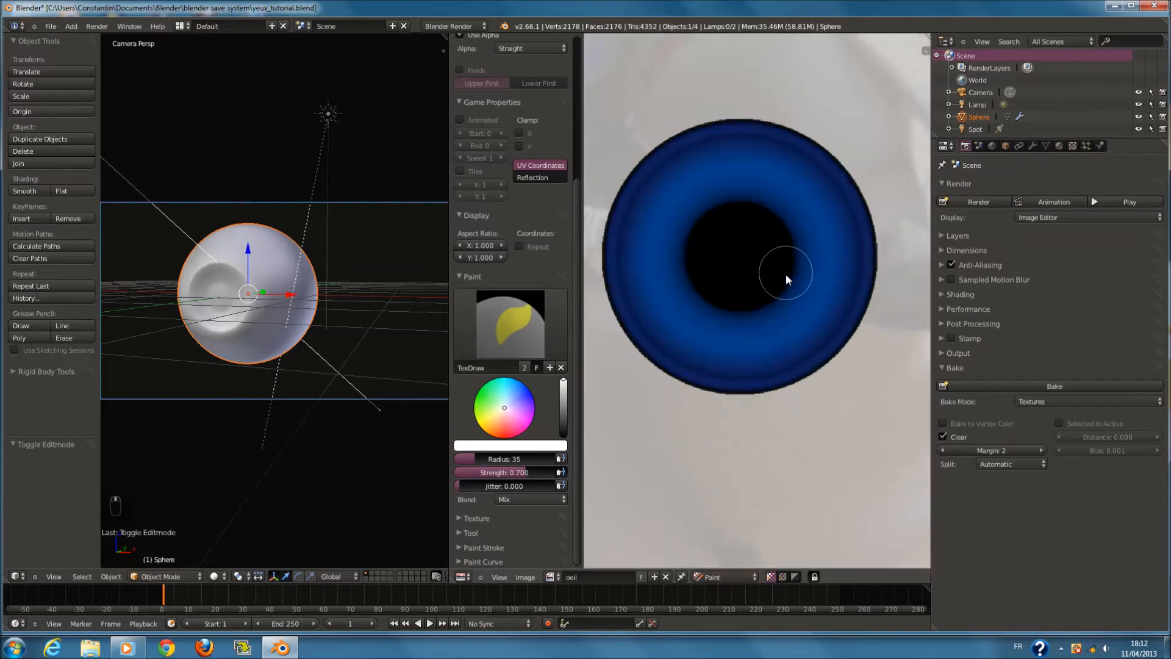
Try a faint white brush stroke on the eye white below the iris, using radius 133 and strength 0.05032
{"action": "scroll", "coordinate": [758, 231], "scroll_direction": "down", "scroll_amount": 1}
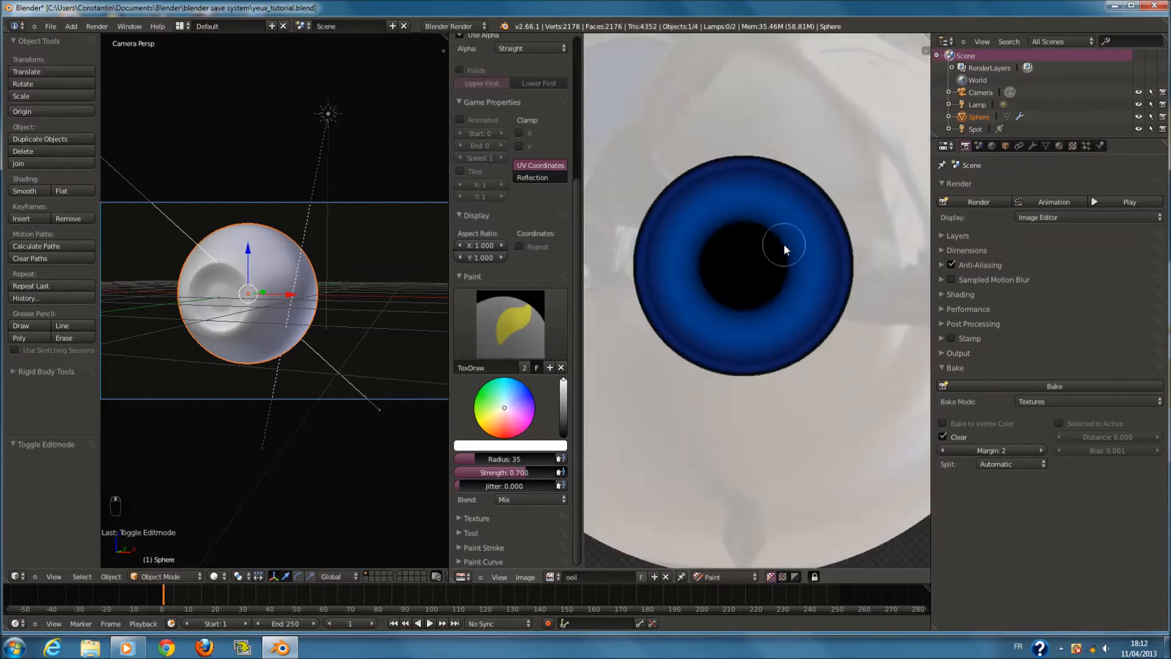
{"action": "scroll", "coordinate": [784, 244], "scroll_direction": "up", "scroll_amount": 2}
{"action": "middle_click_drag", "start_coordinate": [707, 201], "coordinate": [743, 212]}
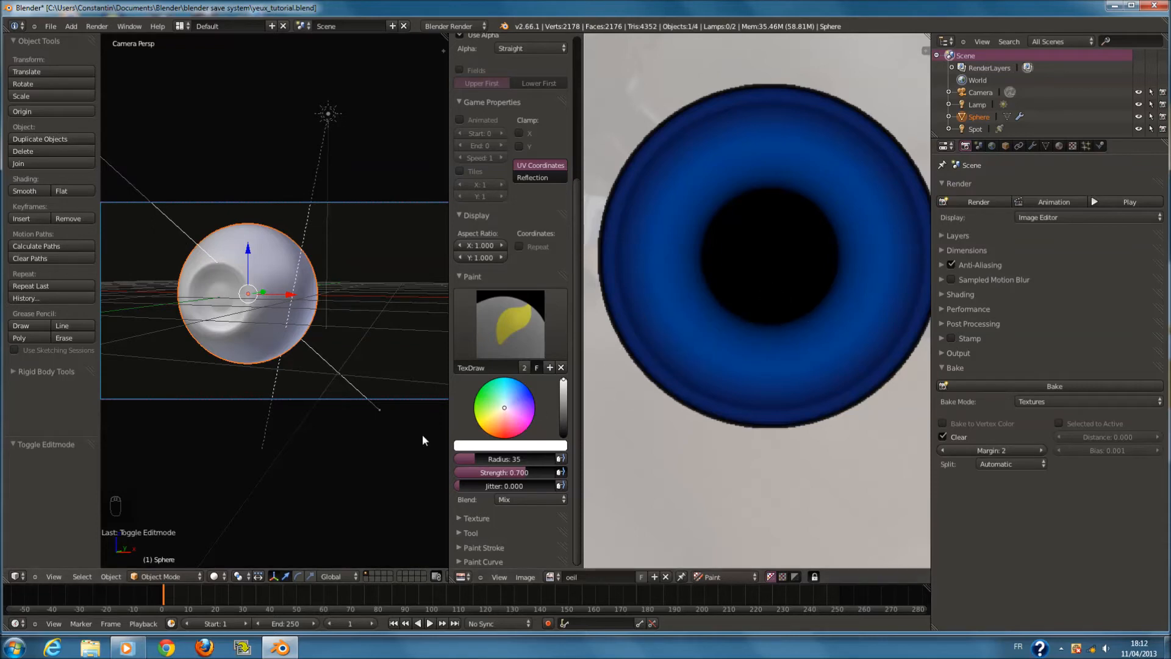
{"action": "scroll", "coordinate": [866, 345], "scroll_direction": "down", "scroll_amount": 4}
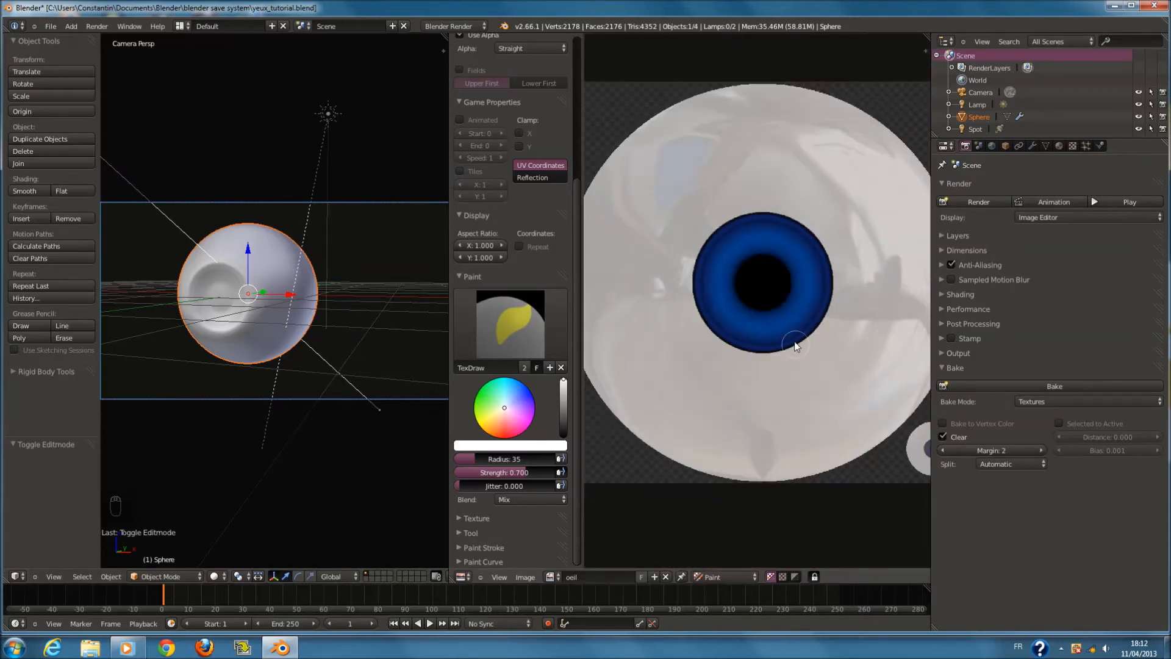
{"action": "key", "text": "f"}
{"action": "left_click", "coordinate": [778, 400]}
{"action": "left_click_drag", "start_coordinate": [515, 472], "coordinate": [452, 476]}
{"action": "middle_click_drag", "start_coordinate": [775, 397], "coordinate": [763, 340]}
{"action": "key", "text": "f"}
{"action": "left_click", "coordinate": [750, 371]}
{"action": "scroll", "coordinate": [711, 330], "scroll_direction": "up", "scroll_amount": 1}
{"action": "left_click_drag", "start_coordinate": [693, 318], "coordinate": [782, 348]}
{"action": "key", "text": "ctrl+z"}
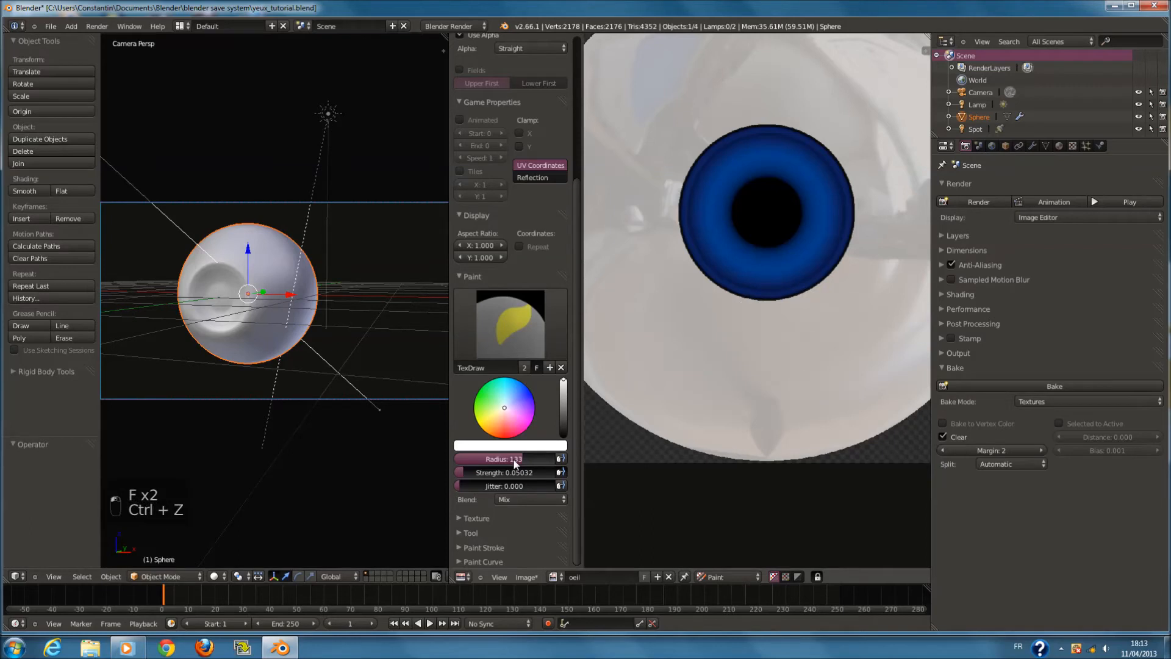
Tint the outer rim of the main eyeball image faintly red, using brush radius 185 and strength 0.005732
{"action": "left_click", "coordinate": [503, 438]}
{"action": "left_click_drag", "start_coordinate": [517, 472], "coordinate": [466, 474]}
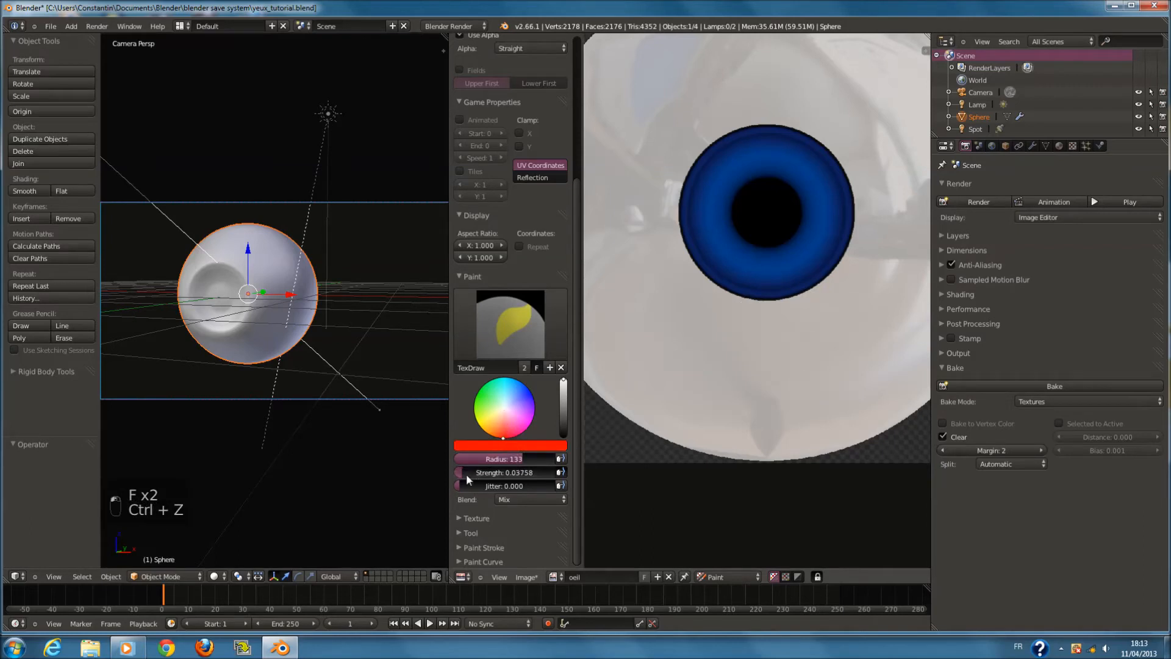
{"action": "scroll", "coordinate": [682, 408], "scroll_direction": "down", "scroll_amount": 2}
{"action": "key", "text": "f"}
{"action": "left_click", "coordinate": [734, 398]}
{"action": "mouse_move", "coordinate": [715, 389]}
{"action": "left_mouse_down"}
{"action": "mouse_move", "coordinate": [761, 404]}
{"action": "mouse_move", "coordinate": [836, 367]}
{"action": "mouse_move", "coordinate": [911, 275]}
{"action": "left_mouse_up"}
{"action": "mouse_move", "coordinate": [882, 135]}
{"action": "left_mouse_down"}
{"action": "mouse_move", "coordinate": [729, 90]}
{"action": "mouse_move", "coordinate": [614, 211]}
{"action": "mouse_move", "coordinate": [660, 390]}
{"action": "mouse_move", "coordinate": [610, 245]}
{"action": "left_mouse_up"}
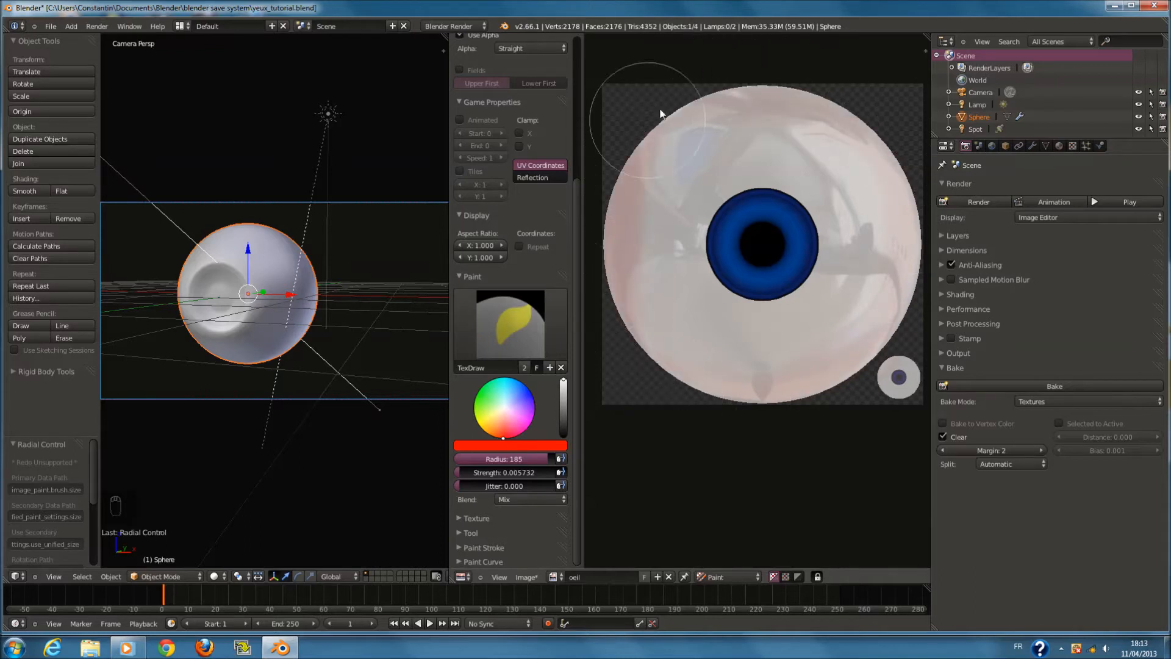
{"action": "key", "text": "ctrl+z"}
{"action": "mouse_move", "coordinate": [640, 149]}
{"action": "left_mouse_down"}
{"action": "mouse_move", "coordinate": [601, 313]}
{"action": "mouse_move", "coordinate": [637, 366]}
{"action": "mouse_move", "coordinate": [792, 407]}
{"action": "mouse_move", "coordinate": [787, 384]}
{"action": "mouse_move", "coordinate": [905, 313]}
{"action": "left_mouse_up"}
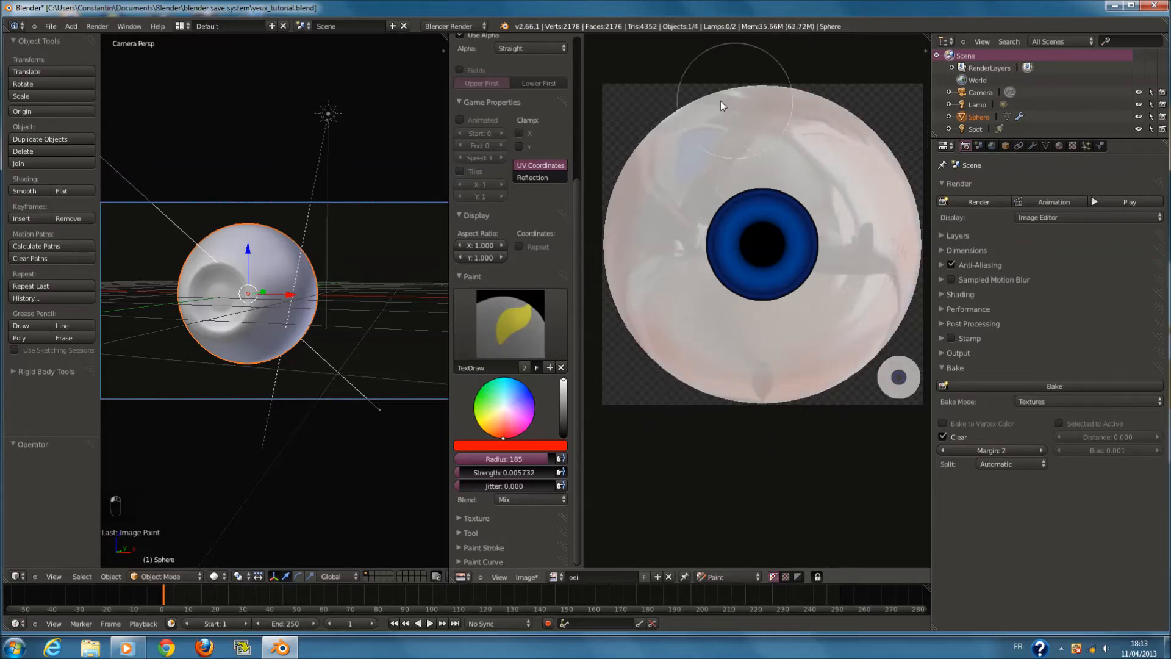
Raise the brush strength to 0.216 and try a red stroke over the small disc beside the main eyeball
{"action": "scroll", "coordinate": [805, 247], "scroll_direction": "up", "scroll_amount": 1}
{"action": "mouse_move", "coordinate": [805, 247]}
{"action": "middle_mouse_down"}
{"action": "mouse_move", "coordinate": [628, 227]}
{"action": "mouse_move", "coordinate": [595, 209]}
{"action": "middle_mouse_up"}
{"action": "scroll", "coordinate": [774, 342], "scroll_direction": "up", "scroll_amount": 4}
{"action": "middle_click_drag", "start_coordinate": [655, 467], "coordinate": [692, 357]}
{"action": "scroll", "coordinate": [719, 339], "scroll_direction": "up", "scroll_amount": 3}
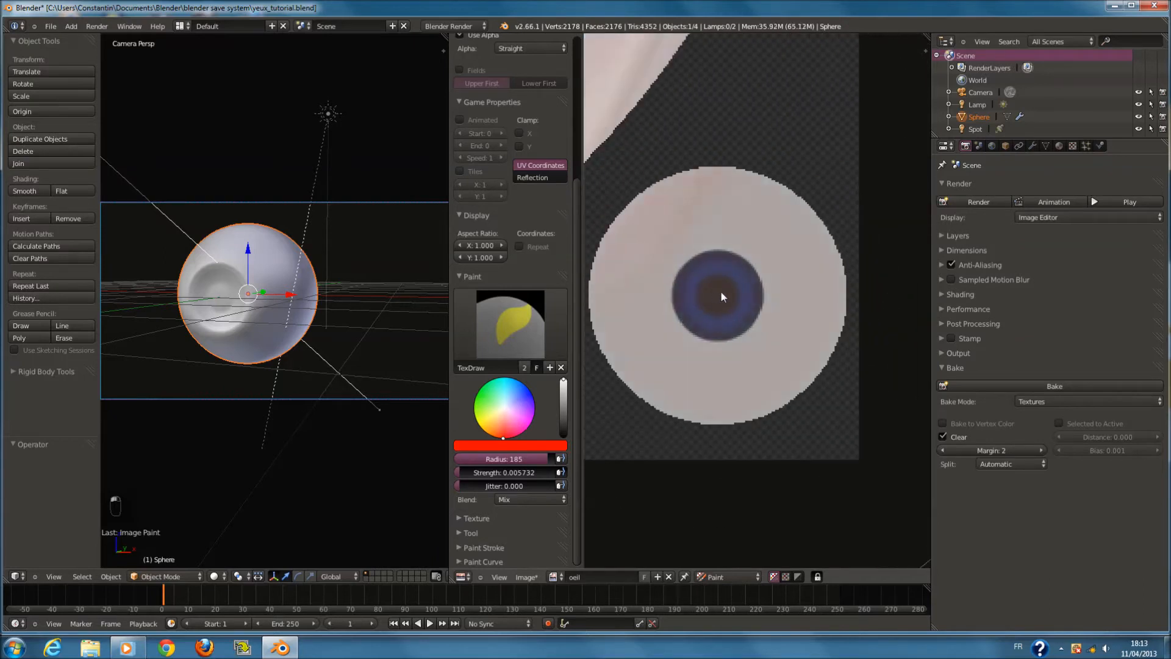
{"action": "middle_click_drag", "start_coordinate": [720, 290], "coordinate": [734, 294]}
{"action": "left_click_drag", "start_coordinate": [471, 474], "coordinate": [480, 473]}
{"action": "left_click_drag", "start_coordinate": [768, 364], "coordinate": [715, 337]}
Darken the brush colour to black and try covering the small disc with it
{"action": "left_click_drag", "start_coordinate": [563, 423], "coordinate": [563, 442]}
{"action": "left_click", "coordinate": [729, 330]}
{"action": "mouse_move", "coordinate": [729, 330]}
{"action": "left_mouse_down"}
{"action": "mouse_move", "coordinate": [734, 346]}
{"action": "mouse_move", "coordinate": [748, 324]}
{"action": "left_mouse_up"}
{"action": "scroll", "coordinate": [781, 344], "scroll_direction": "down", "scroll_amount": 3}
{"action": "middle_click_drag", "start_coordinate": [795, 355], "coordinate": [825, 379]}
{"action": "scroll", "coordinate": [825, 382], "scroll_direction": "up", "scroll_amount": 1}
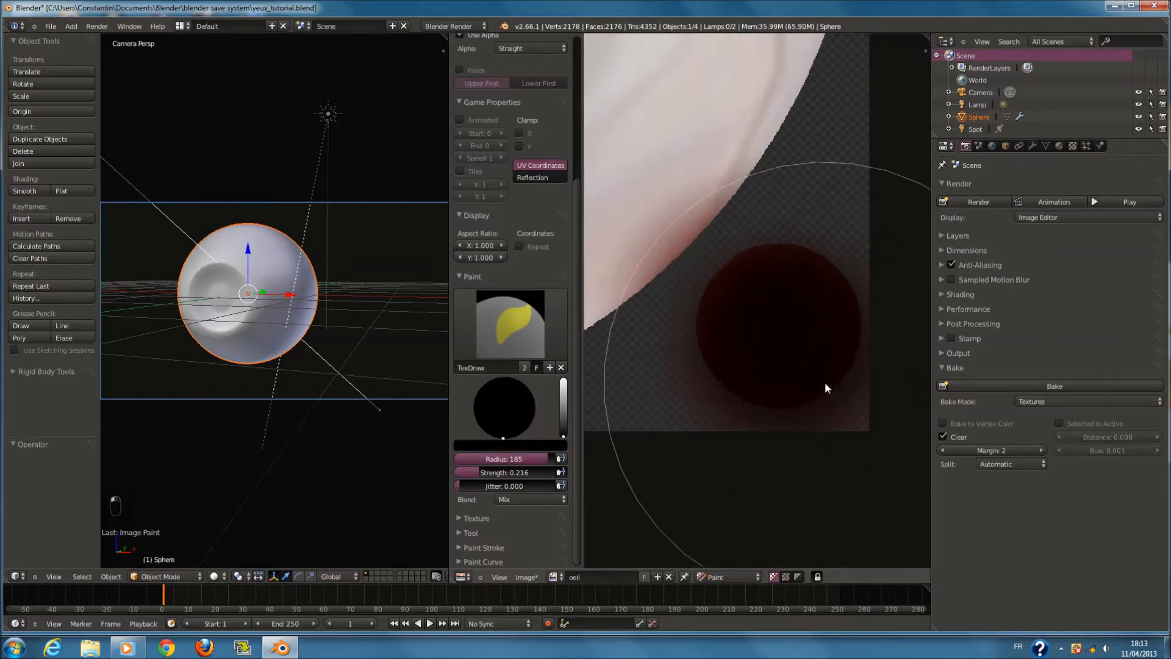
{"action": "key", "text": "ctrl+z"}
Reduce the brush radius to 111 and undo the red and black trial strokes on the small disc
{"action": "key", "text": "f"}
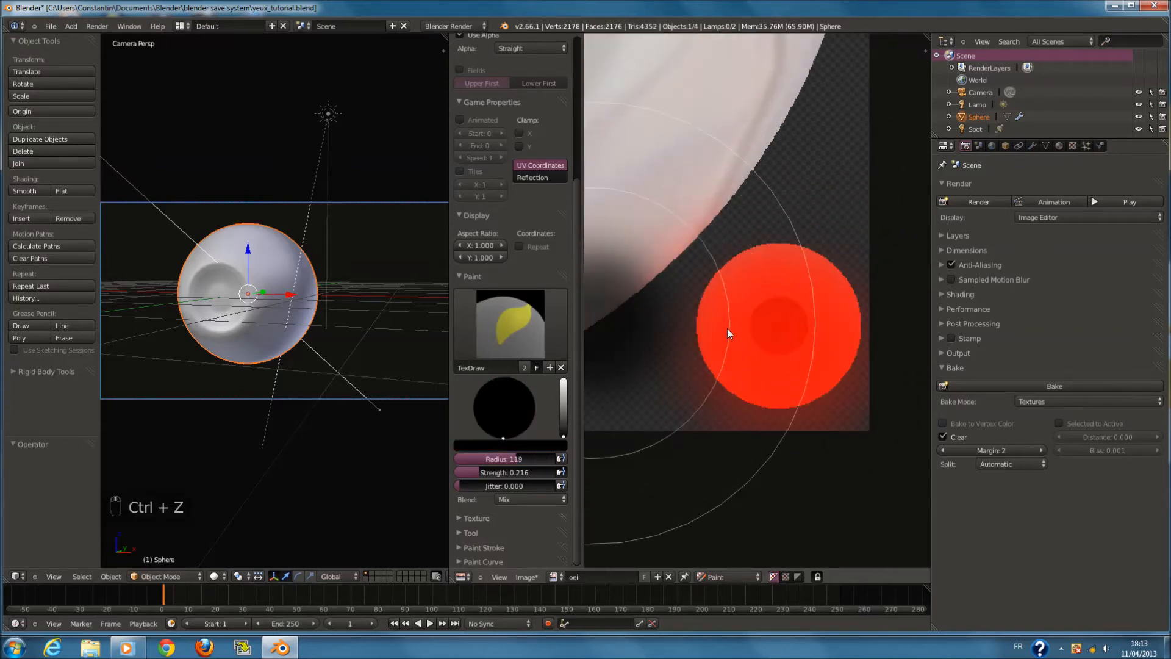
{"action": "left_click", "coordinate": [726, 328]}
{"action": "key", "text": "ctrl+z"}
{"action": "key", "text": "ctrl+z"}
{"action": "mouse_move", "coordinate": [784, 326]}
{"action": "left_mouse_down"}
{"action": "mouse_move", "coordinate": [771, 329]}
{"action": "mouse_move", "coordinate": [791, 310]}
{"action": "left_mouse_up"}
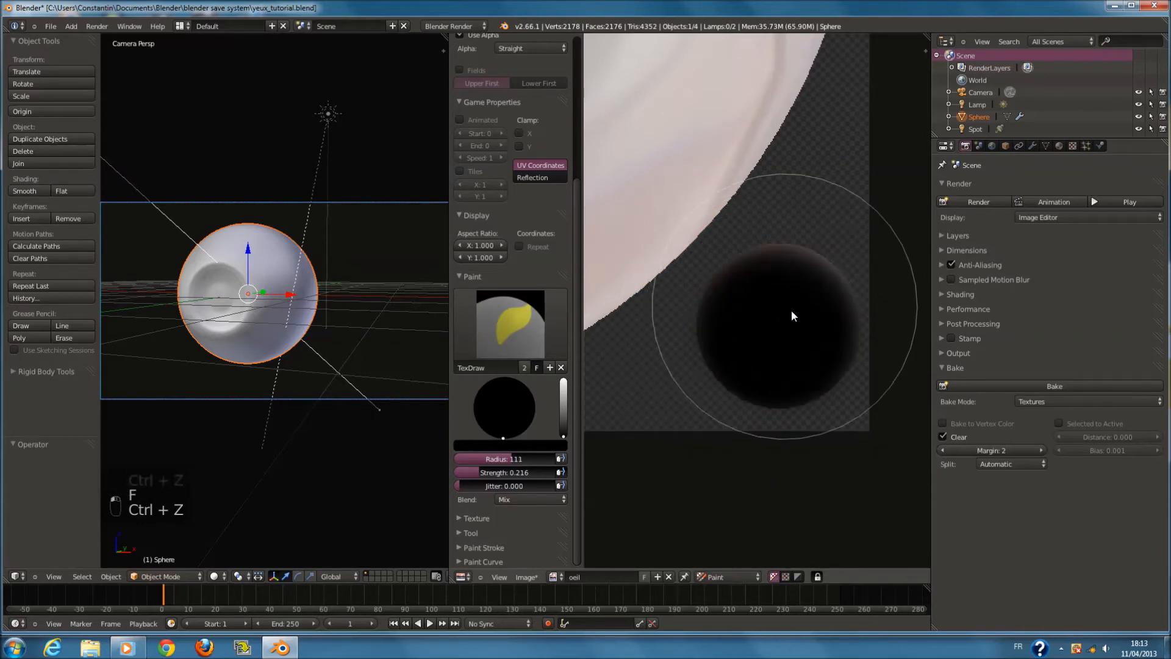
{"action": "key", "text": "ctrl+z"}
{"action": "key", "text": "ctrl+z"}
Paint the small disc's centre black, brighten the brush colour to dark red, and cover the disc with it
{"action": "mouse_move", "coordinate": [772, 324]}
{"action": "left_mouse_down"}
{"action": "mouse_move", "coordinate": [777, 316]}
{"action": "mouse_move", "coordinate": [781, 333]}
{"action": "left_mouse_up"}
{"action": "left_click_drag", "start_coordinate": [564, 413], "coordinate": [564, 396]}
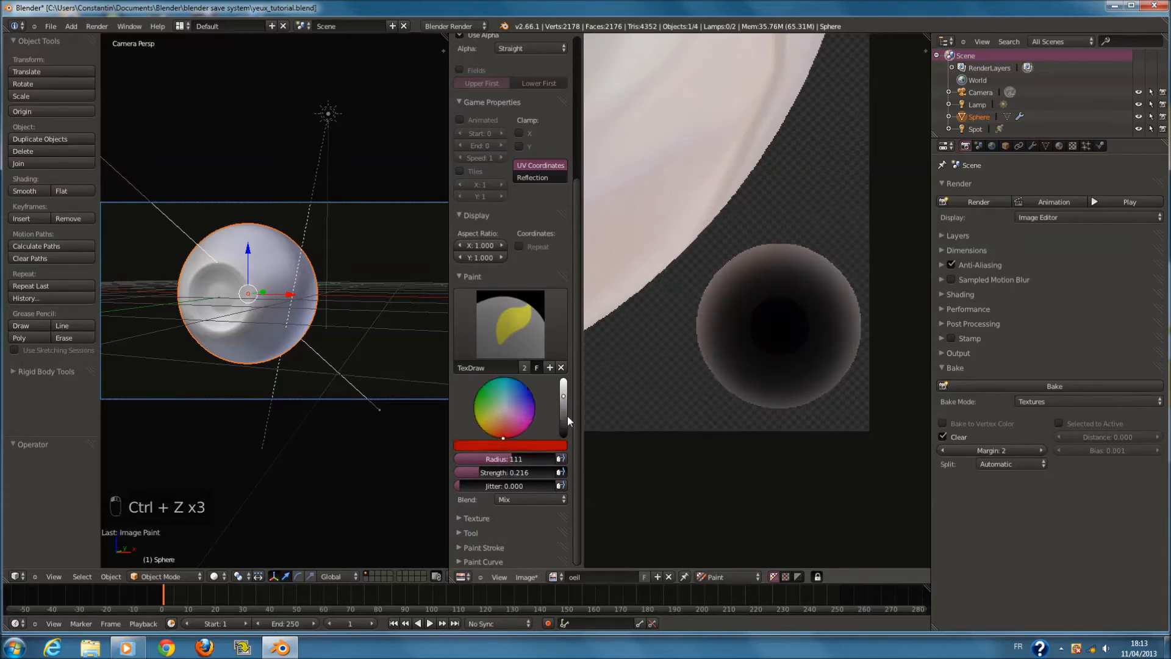
{"action": "mouse_move", "coordinate": [777, 330]}
{"action": "left_mouse_down"}
{"action": "mouse_move", "coordinate": [776, 313]}
{"action": "mouse_move", "coordinate": [779, 324]}
{"action": "mouse_move", "coordinate": [760, 330]}
{"action": "left_mouse_up"}
Try a dark red dab over the grey mark at the bottom of the main eyeball
{"action": "scroll", "coordinate": [744, 332], "scroll_direction": "down", "scroll_amount": 4}
{"action": "mouse_move", "coordinate": [721, 336]}
{"action": "middle_mouse_down"}
{"action": "mouse_move", "coordinate": [839, 361]}
{"action": "mouse_move", "coordinate": [696, 317]}
{"action": "mouse_move", "coordinate": [850, 341]}
{"action": "middle_mouse_up"}
{"action": "scroll", "coordinate": [839, 361], "scroll_direction": "up", "scroll_amount": 1}
{"action": "scroll", "coordinate": [846, 311], "scroll_direction": "up", "scroll_amount": 6}
{"action": "scroll", "coordinate": [806, 295], "scroll_direction": "down", "scroll_amount": 7}
{"action": "middle_click_drag", "start_coordinate": [738, 374], "coordinate": [766, 378]}
{"action": "scroll", "coordinate": [732, 371], "scroll_direction": "up", "scroll_amount": 1}
{"action": "left_click_drag", "start_coordinate": [766, 378], "coordinate": [760, 379]}
{"action": "key", "text": "ctrl+z"}
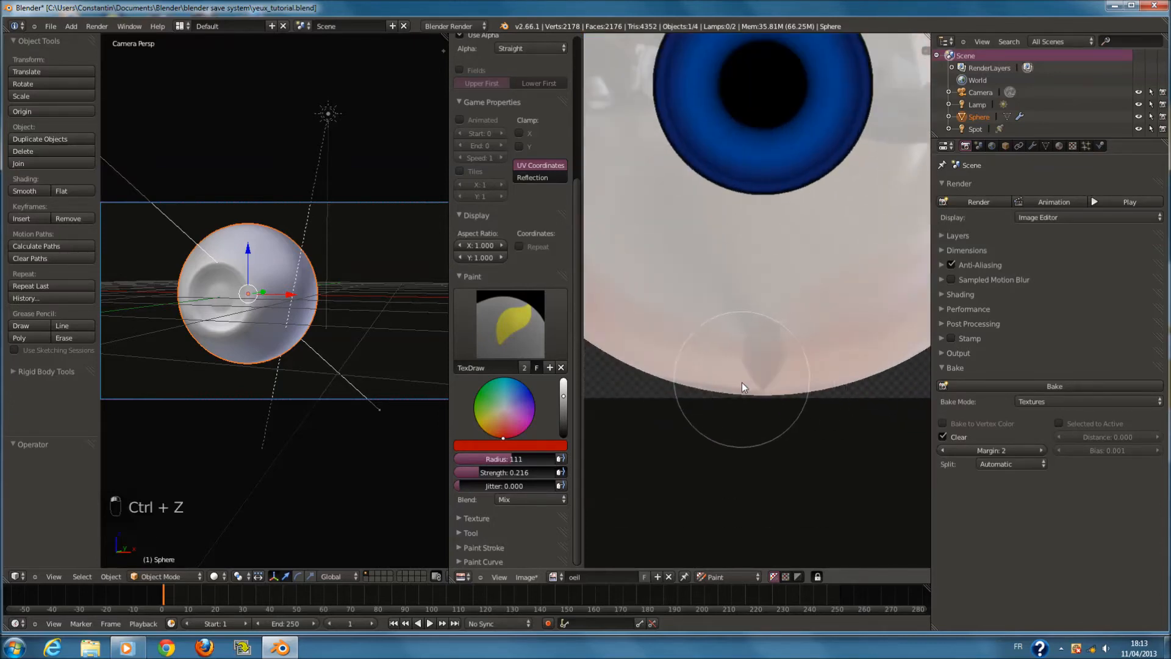
Dab red blotches along the eyeball's bottom rim with brush radius 31, strength 0.05032 and jitter 1.000
{"action": "key", "text": "f"}
{"action": "left_click", "coordinate": [705, 391]}
{"action": "left_click_drag", "start_coordinate": [486, 472], "coordinate": [477, 470]}
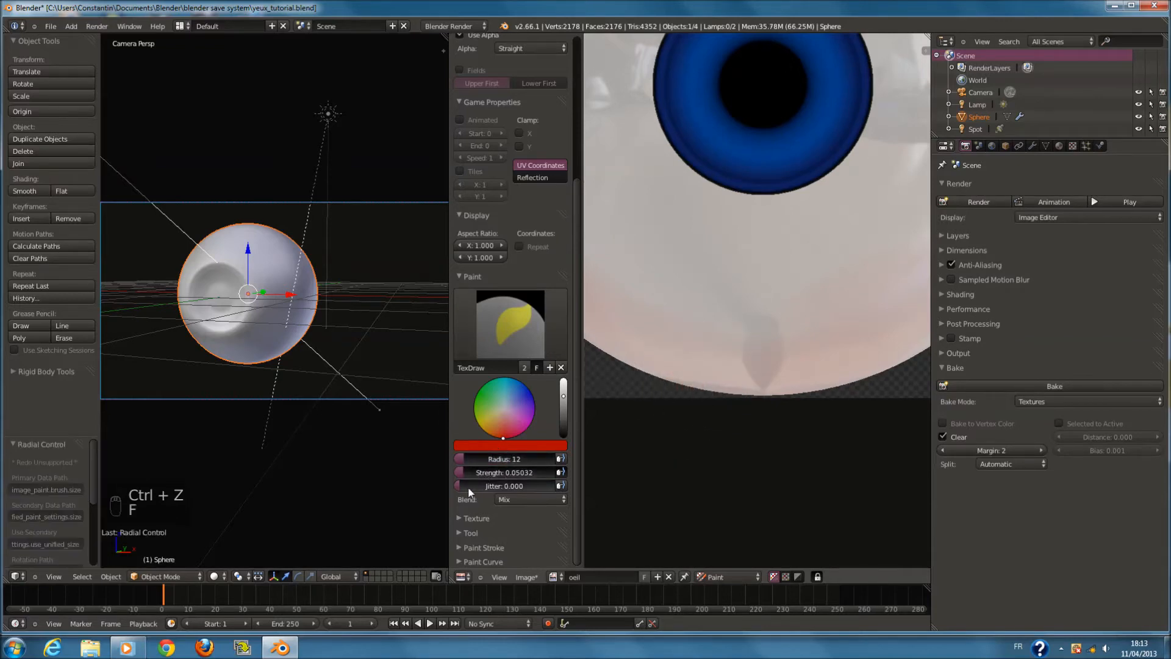
{"action": "left_click_drag", "start_coordinate": [534, 487], "coordinate": [593, 477]}
{"action": "key", "text": "f"}
{"action": "left_click", "coordinate": [633, 463]}
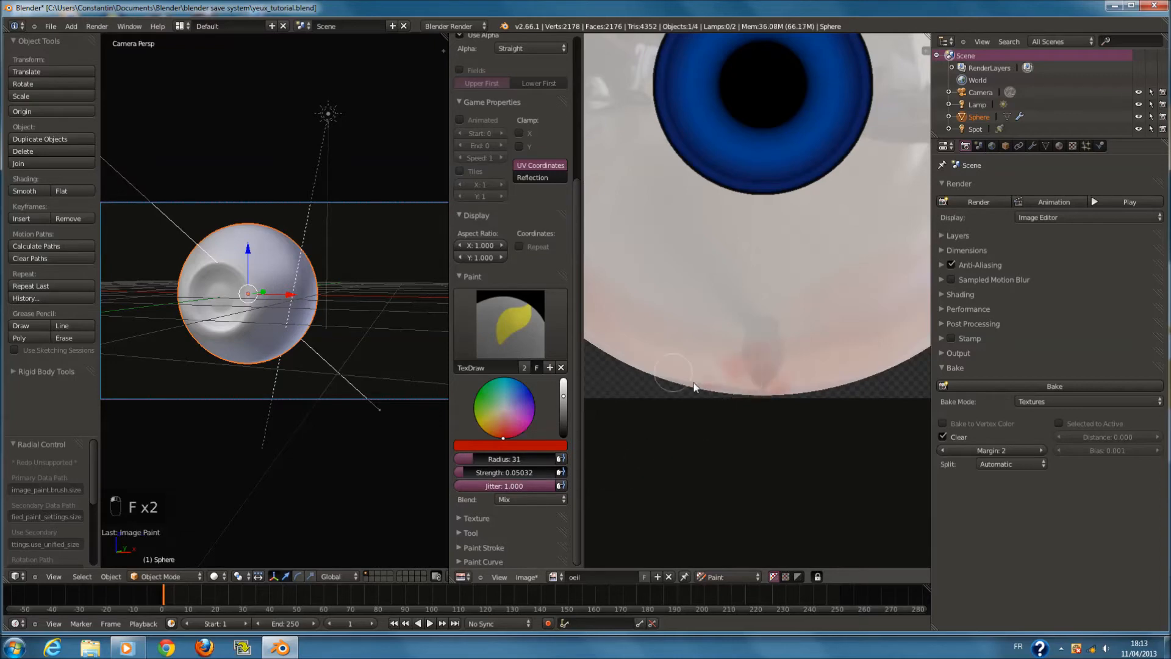
Extend the red blotches around the eyeball's lower-left and left rim, reducing the brush radius to 20
{"action": "middle_click_drag", "start_coordinate": [689, 382], "coordinate": [795, 441]}
{"action": "scroll", "coordinate": [794, 442], "scroll_direction": "down", "scroll_amount": 2}
{"action": "middle_click_drag", "start_coordinate": [751, 407], "coordinate": [741, 427]}
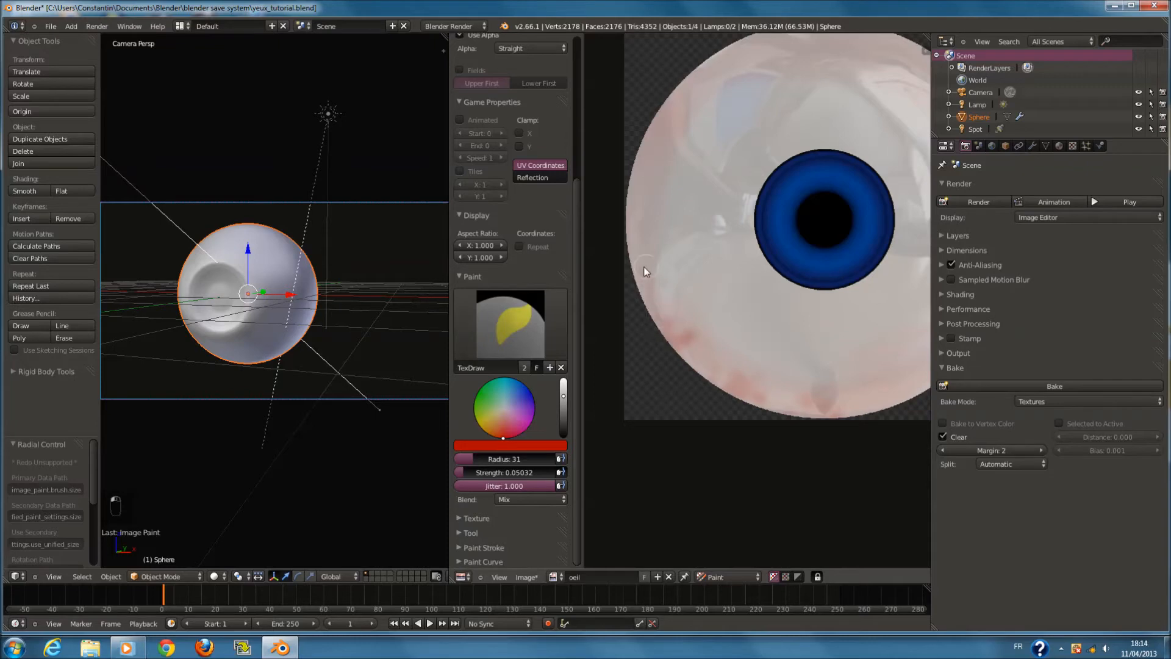
{"action": "middle_click_drag", "start_coordinate": [640, 253], "coordinate": [606, 298]}
{"action": "left_click_drag", "start_coordinate": [493, 459], "coordinate": [486, 459]}
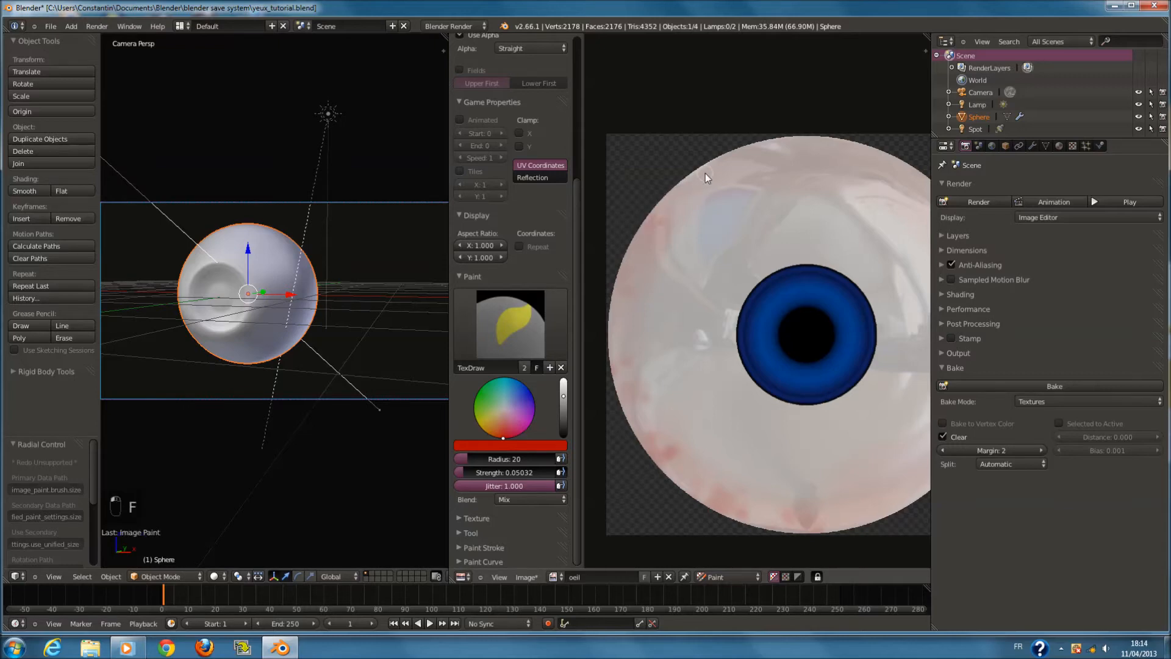
Dab more red blotches around the eyeball's right and upper rim with a brush radius of 46
{"action": "middle_click_drag", "start_coordinate": [859, 217], "coordinate": [752, 185]}
{"action": "left_click", "coordinate": [820, 163]}
{"action": "left_click", "coordinate": [820, 163]}
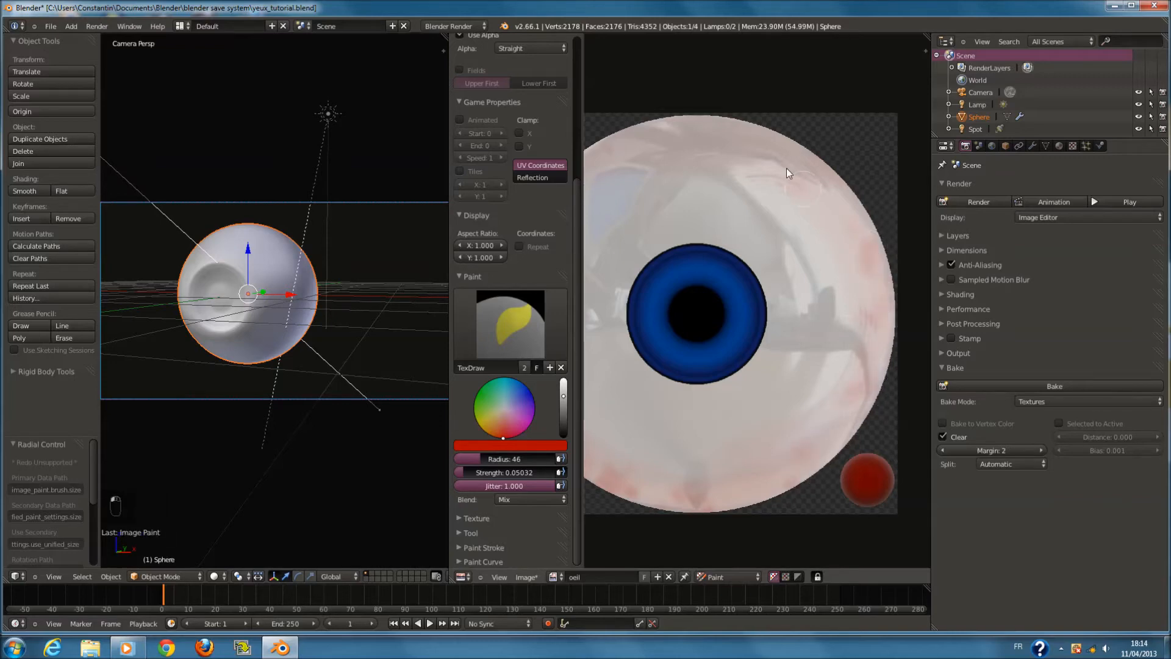
{"action": "left_click_drag", "start_coordinate": [823, 176], "coordinate": [802, 174]}
{"action": "middle_click_drag", "start_coordinate": [748, 174], "coordinate": [849, 206]}
{"action": "left_click_drag", "start_coordinate": [786, 160], "coordinate": [797, 169]}
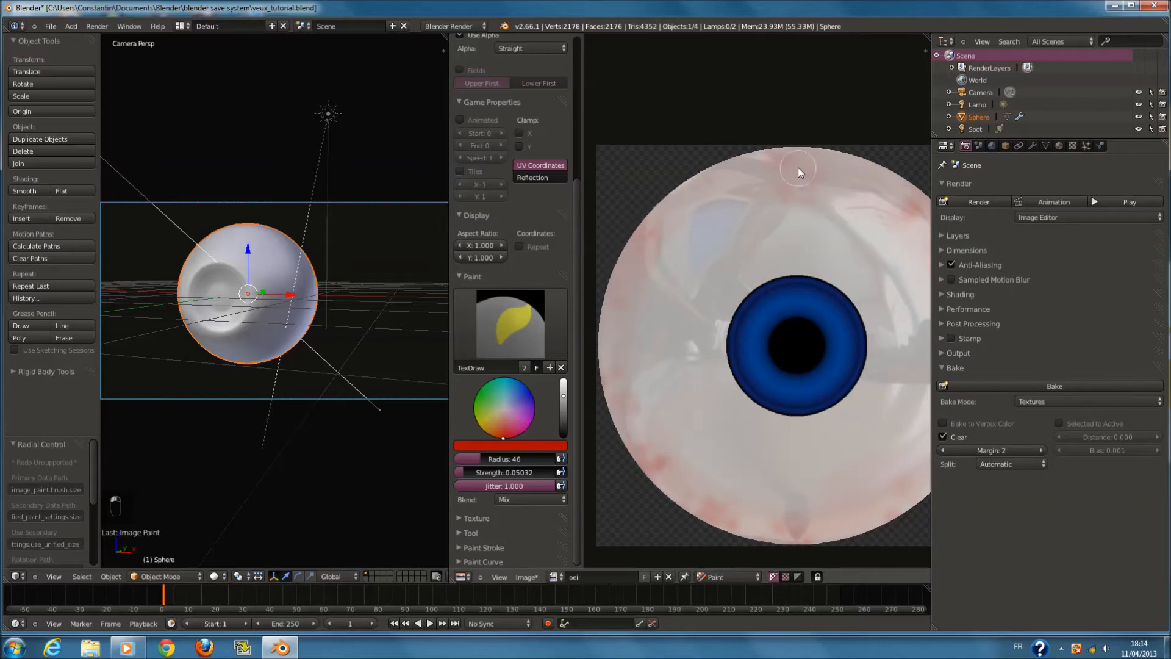
Set the paint brush to radius 23, strength 0.04395 and jitter 0.000, undoing the trial stroke
{"action": "middle_click_drag", "start_coordinate": [772, 336], "coordinate": [750, 282]}
{"action": "scroll", "coordinate": [750, 282], "scroll_direction": "up", "scroll_amount": 1}
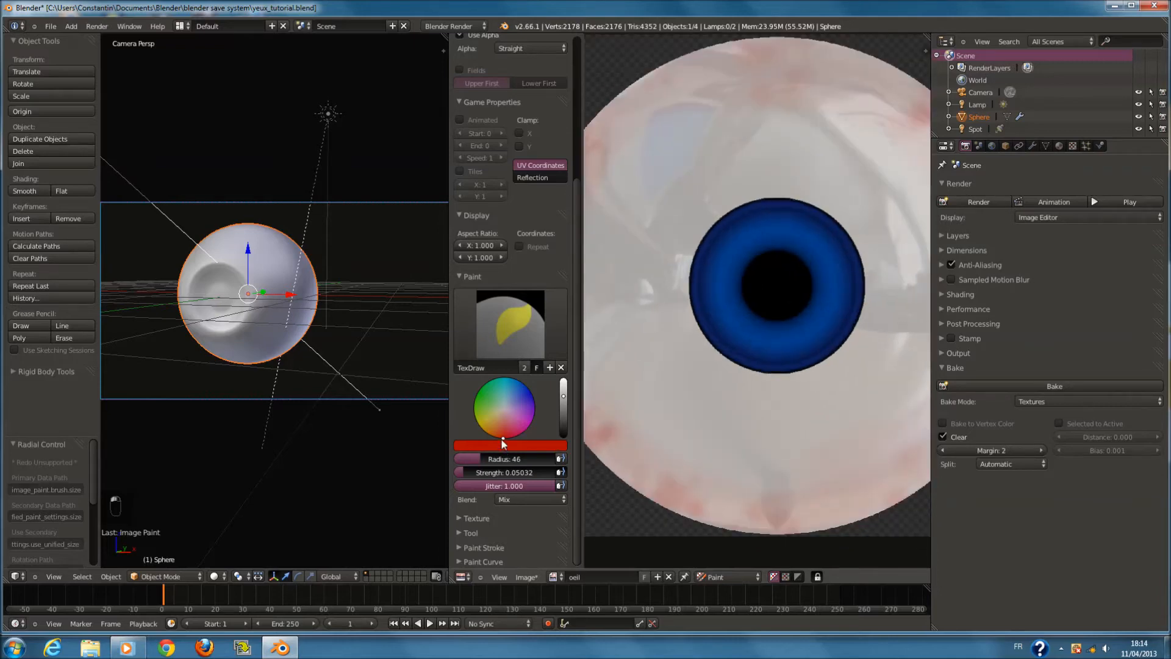
{"action": "key", "text": "f"}
{"action": "left_click", "coordinate": [671, 512]}
{"action": "key", "text": "ctrl+z"}
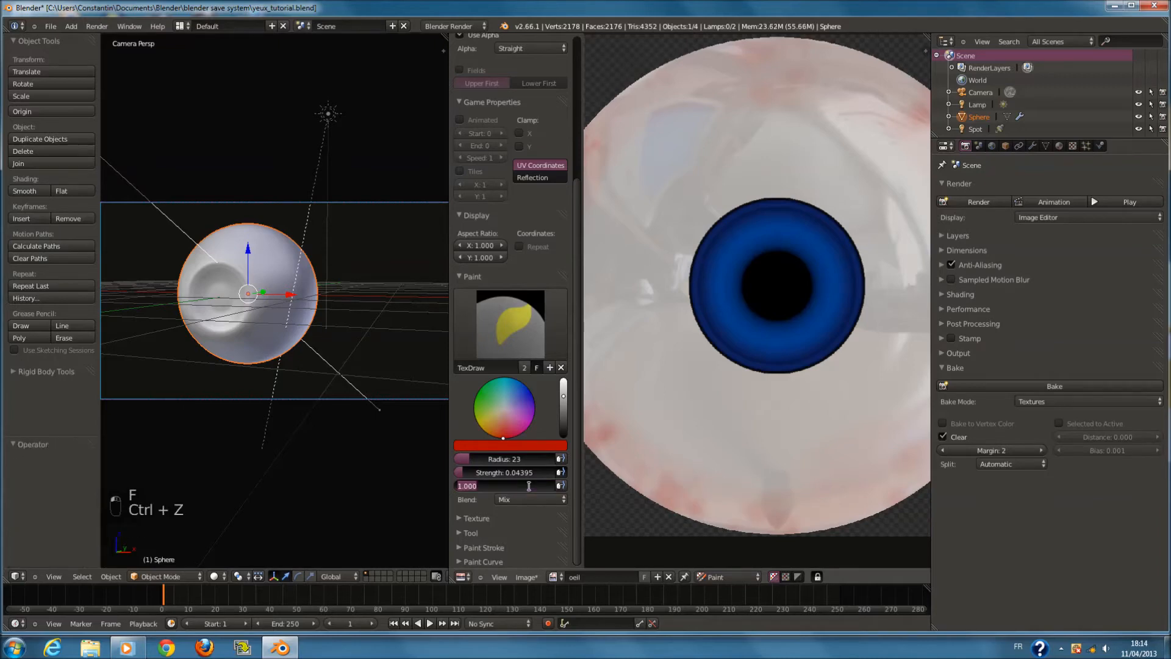
{"action": "key", "text": "ctrl+z"}
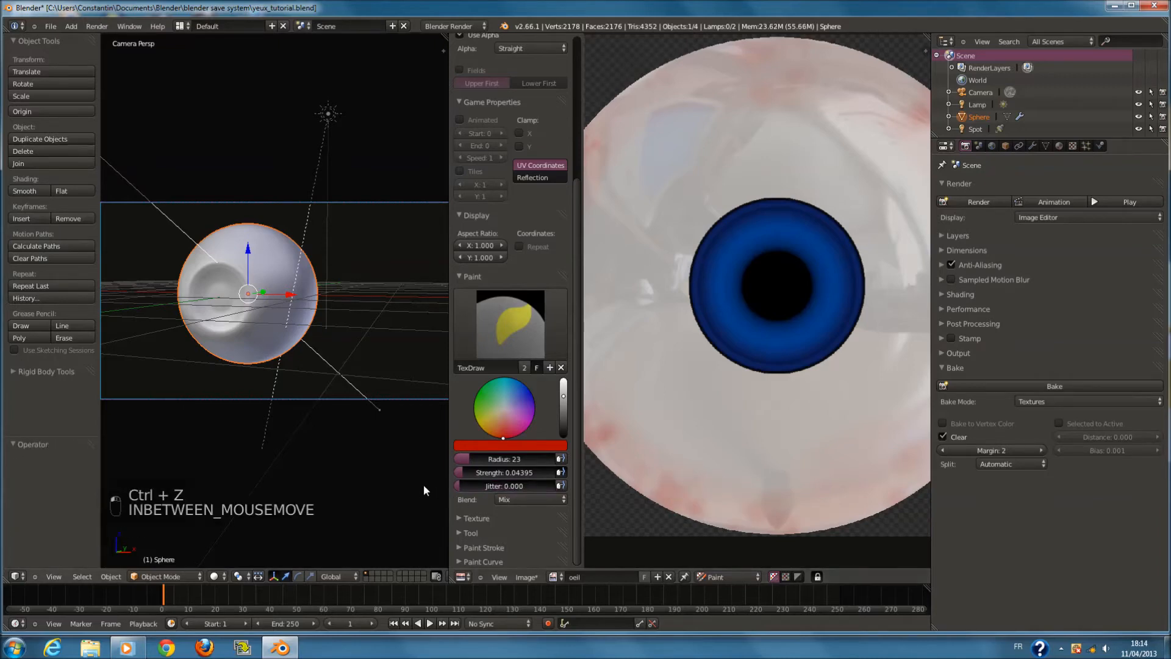
Choose a paler, desaturated red and try a thin vein near the lower-left rim with brush radius 9
{"action": "left_click", "coordinate": [508, 429]}
{"action": "middle_click_drag", "start_coordinate": [718, 471], "coordinate": [764, 416]}
{"action": "key", "text": "f"}
{"action": "left_click", "coordinate": [783, 428]}
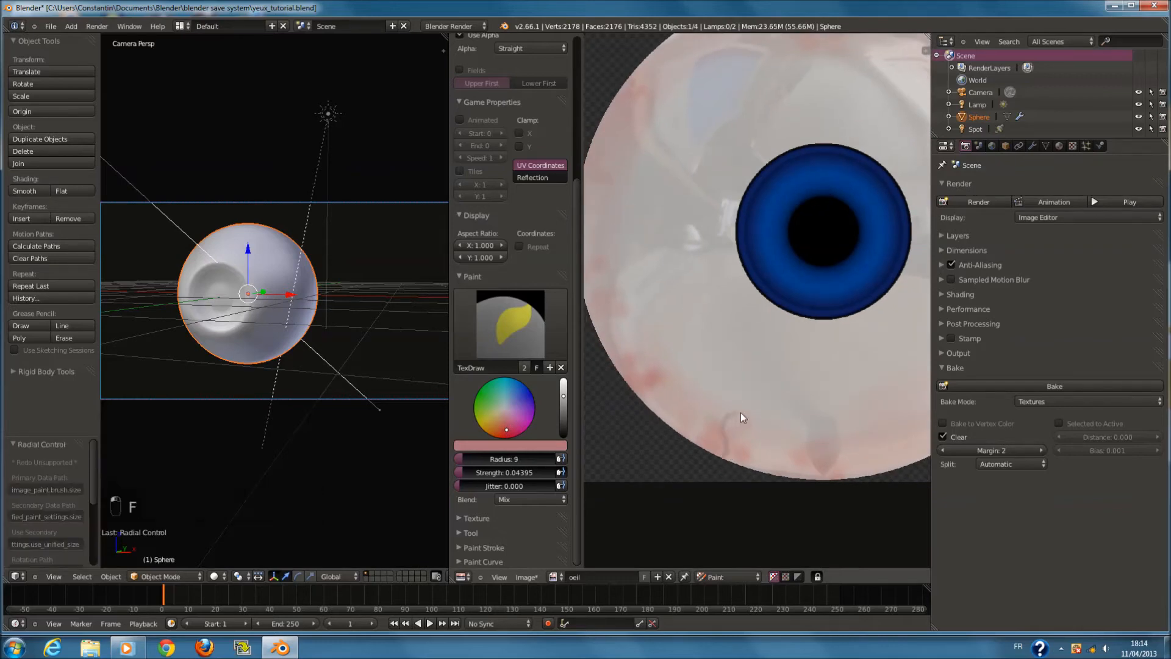
{"action": "left_click_drag", "start_coordinate": [747, 393], "coordinate": [752, 424]}
{"action": "key", "text": "ctrl+z"}
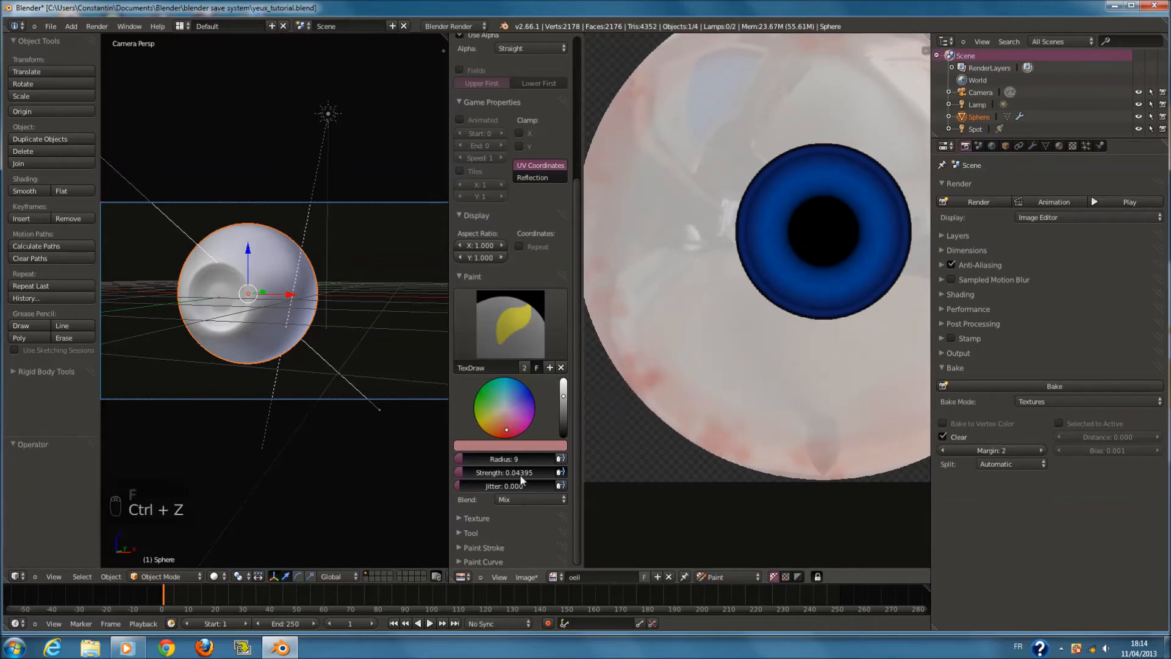
Paint thin branching veins along the eyeball's lower-left rim with brush radius 8, undoing the misplaced strokes
{"action": "left_click", "coordinate": [462, 459]}
{"action": "mouse_move", "coordinate": [727, 451]}
{"action": "left_mouse_down"}
{"action": "mouse_move", "coordinate": [740, 408]}
{"action": "mouse_move", "coordinate": [763, 400]}
{"action": "left_mouse_up"}
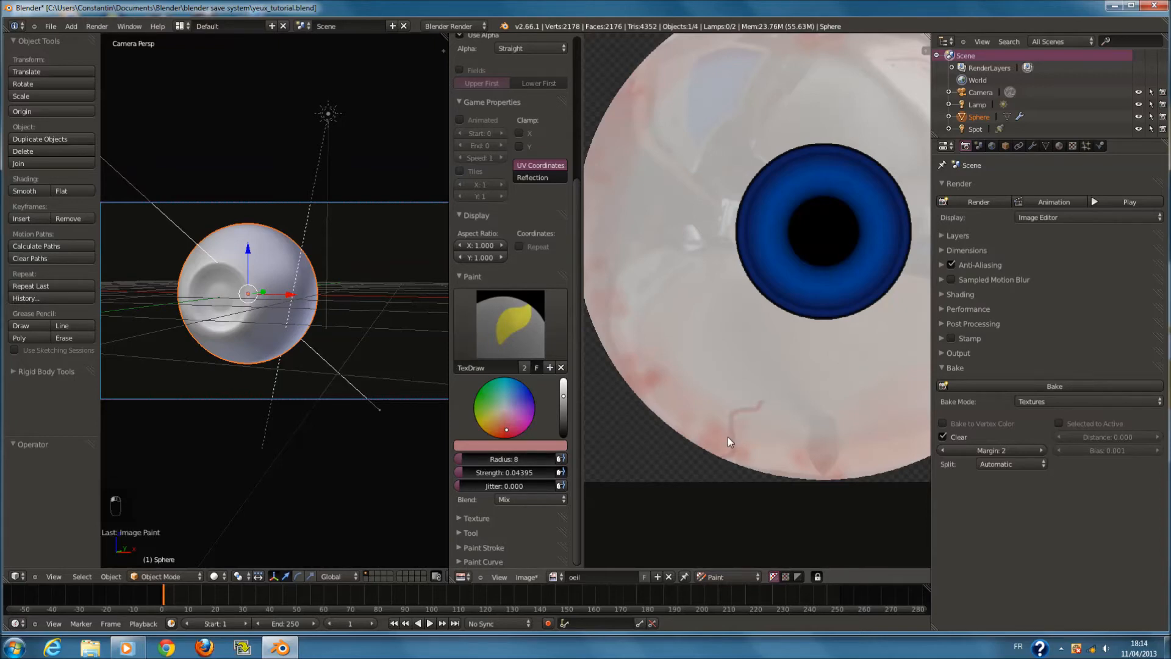
{"action": "key", "text": "ctrl+z"}
{"action": "mouse_move", "coordinate": [738, 454]}
{"action": "left_mouse_down"}
{"action": "mouse_move", "coordinate": [734, 432]}
{"action": "mouse_move", "coordinate": [752, 437]}
{"action": "left_mouse_up"}
{"action": "scroll", "coordinate": [664, 408], "scroll_direction": "up", "scroll_amount": 1}
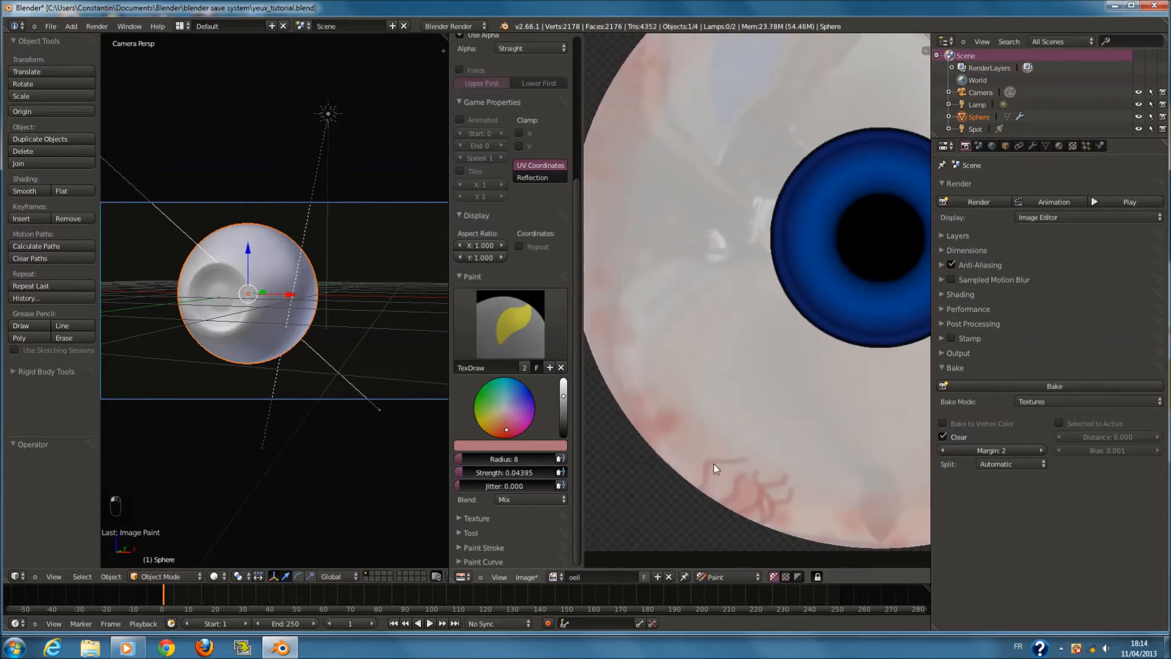
{"action": "key", "text": "ctrl+z"}
{"action": "left_click_drag", "start_coordinate": [694, 455], "coordinate": [702, 450]}
Preview the sphere with Texture viewport shading from the camera view, and return it to Solid shading
{"action": "left_click", "coordinate": [213, 576]}
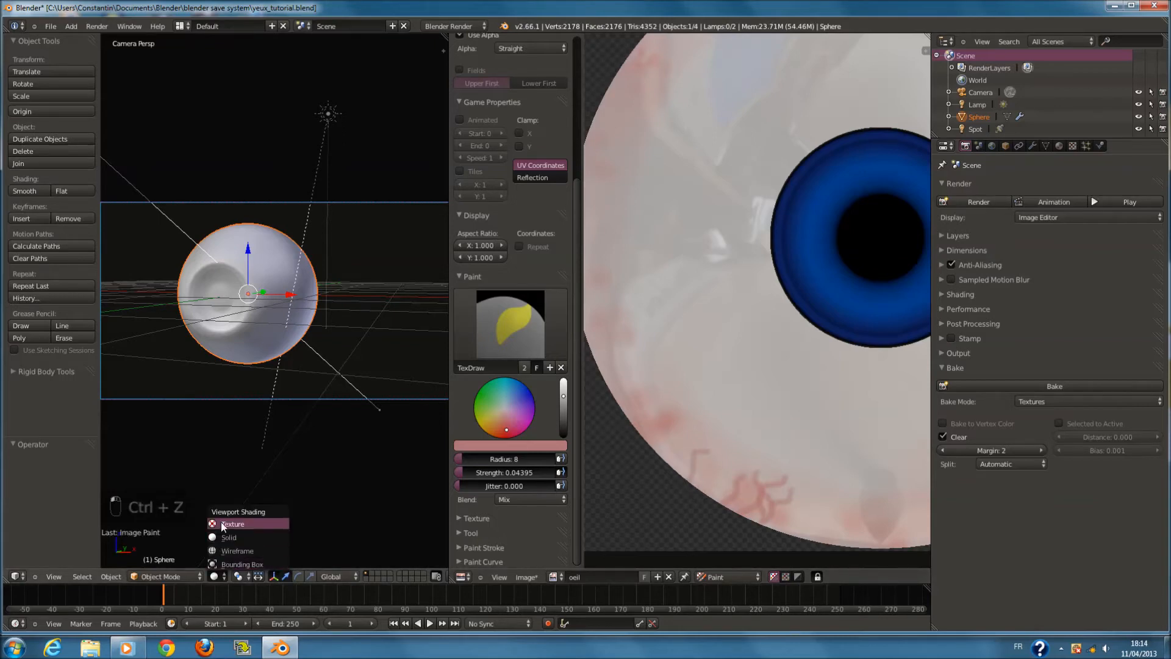
{"action": "left_click", "coordinate": [231, 523]}
{"action": "mouse_move", "coordinate": [263, 313]}
{"action": "middle_mouse_down"}
{"action": "mouse_move", "coordinate": [328, 335]}
{"action": "mouse_move", "coordinate": [404, 326]}
{"action": "mouse_move", "coordinate": [408, 295]}
{"action": "mouse_move", "coordinate": [160, 309]}
{"action": "mouse_move", "coordinate": [134, 372]}
{"action": "mouse_move", "coordinate": [35, 325]}
{"action": "mouse_move", "coordinate": [226, 338]}
{"action": "mouse_move", "coordinate": [183, 342]}
{"action": "middle_mouse_up"}
{"action": "scroll", "coordinate": [328, 330], "scroll_direction": "up", "scroll_amount": 3}
{"action": "key", "text": "KP_0"}
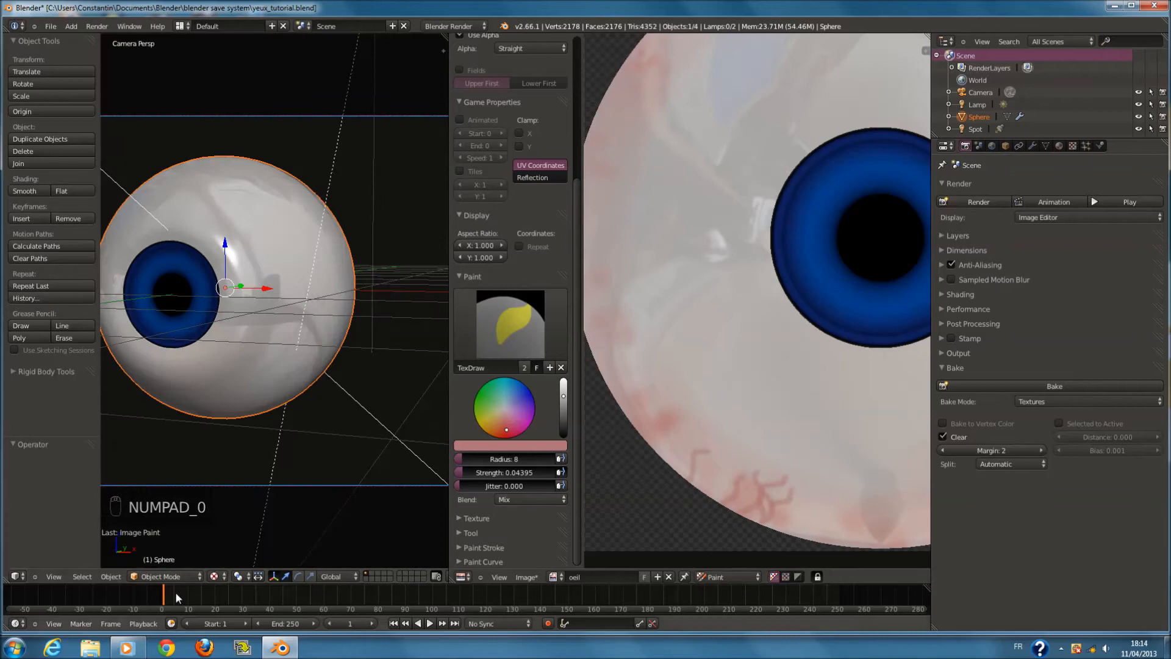
{"action": "left_click", "coordinate": [170, 576]}
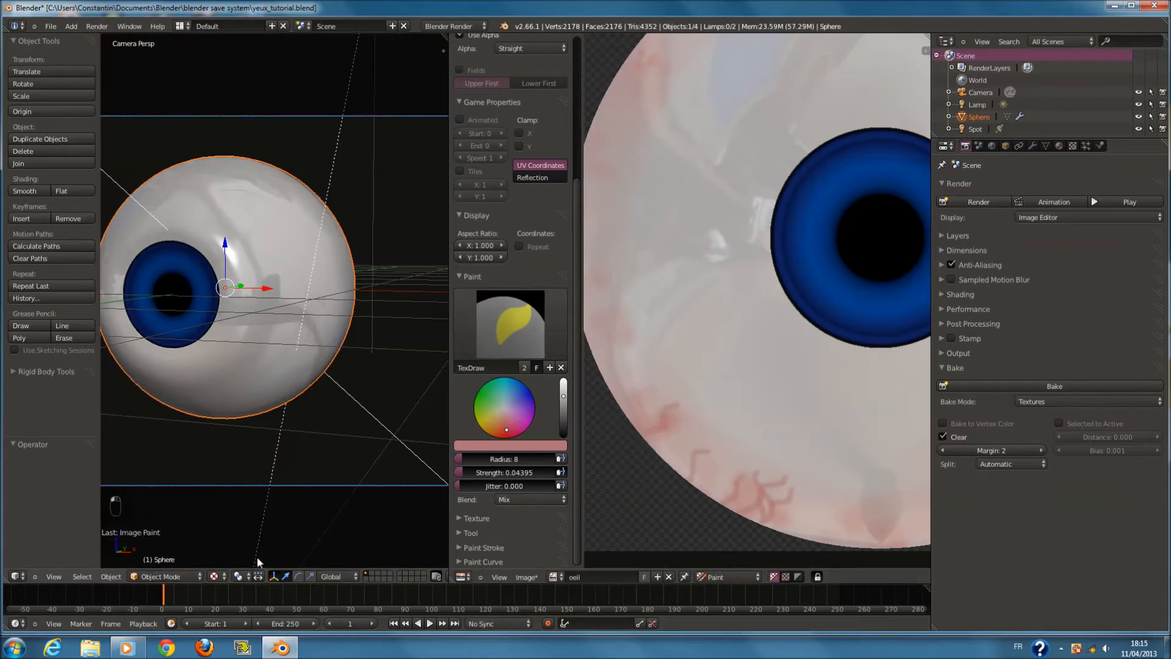
{"action": "left_click", "coordinate": [215, 575]}
{"action": "left_click", "coordinate": [224, 539]}
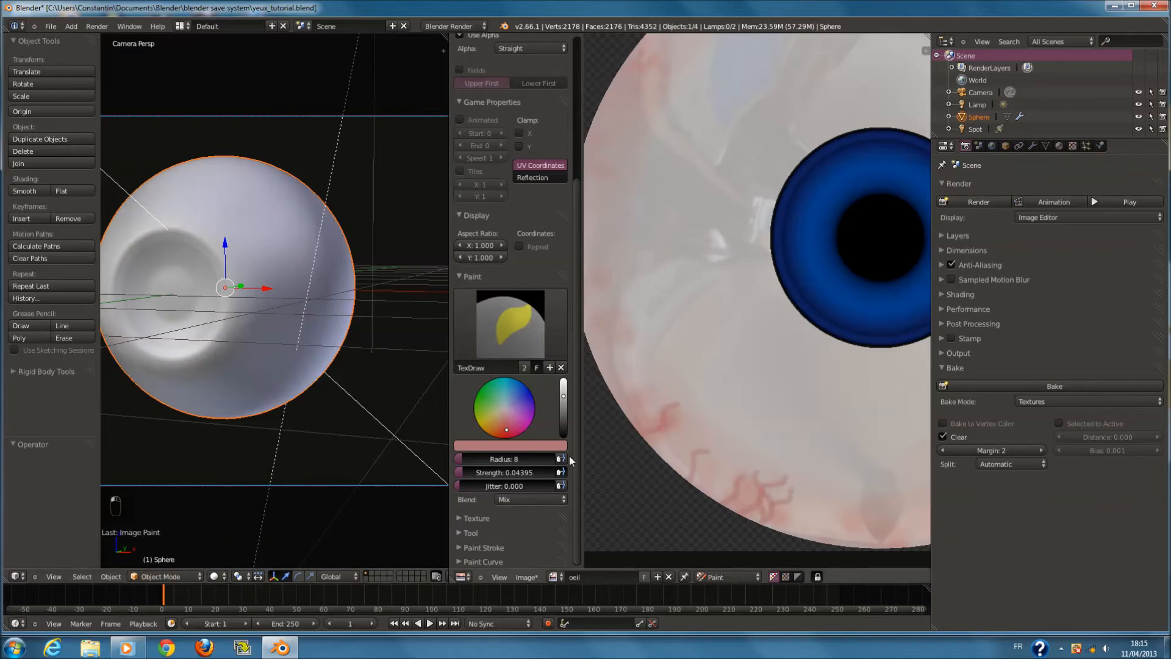
Paint soft branching veins up the eyeball's left rim to the upper left with the pale red radius 8 brush
{"action": "middle_click_drag", "start_coordinate": [693, 415], "coordinate": [682, 468]}
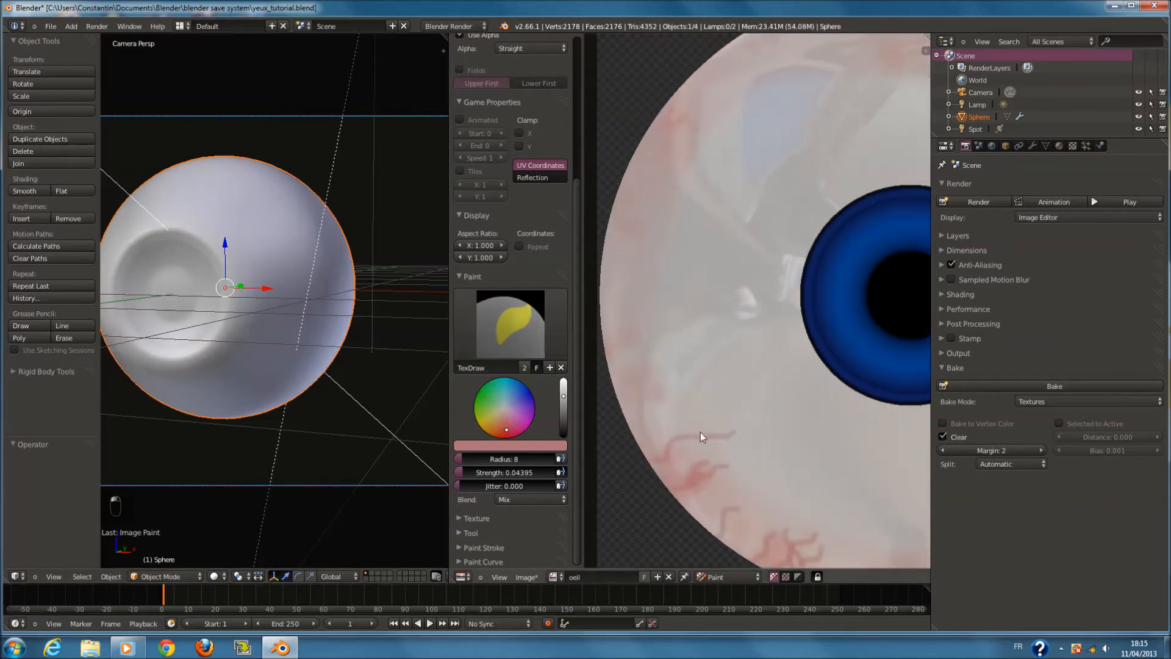
{"action": "middle_click_drag", "start_coordinate": [607, 348], "coordinate": [654, 426]}
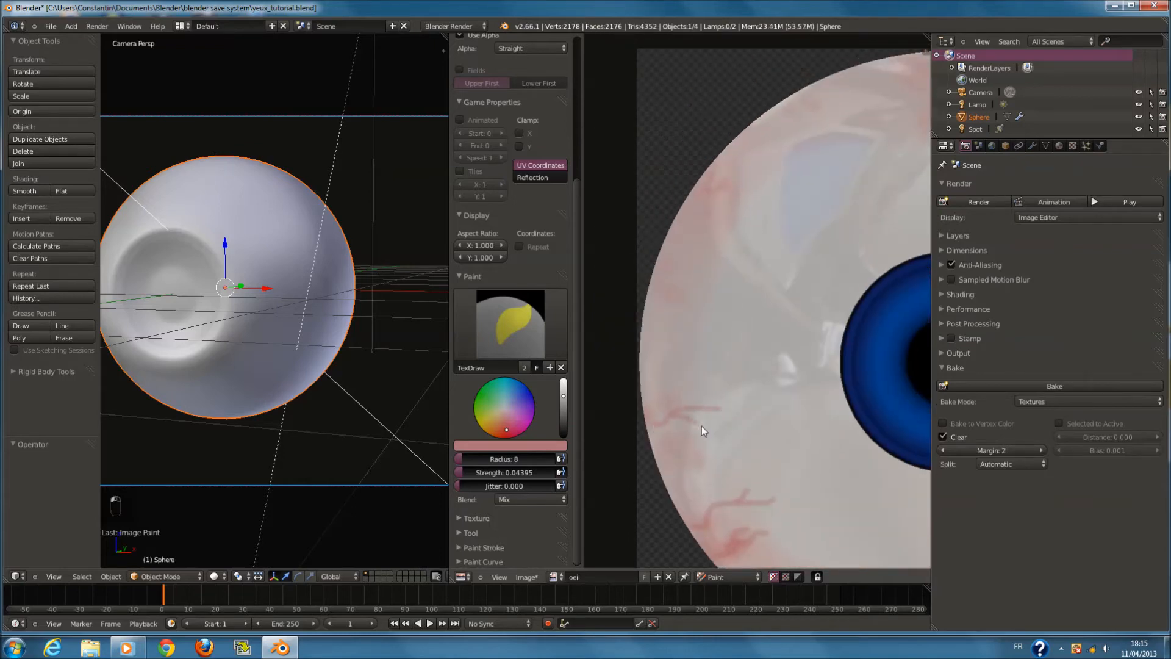
{"action": "middle_click_drag", "start_coordinate": [726, 401], "coordinate": [750, 515]}
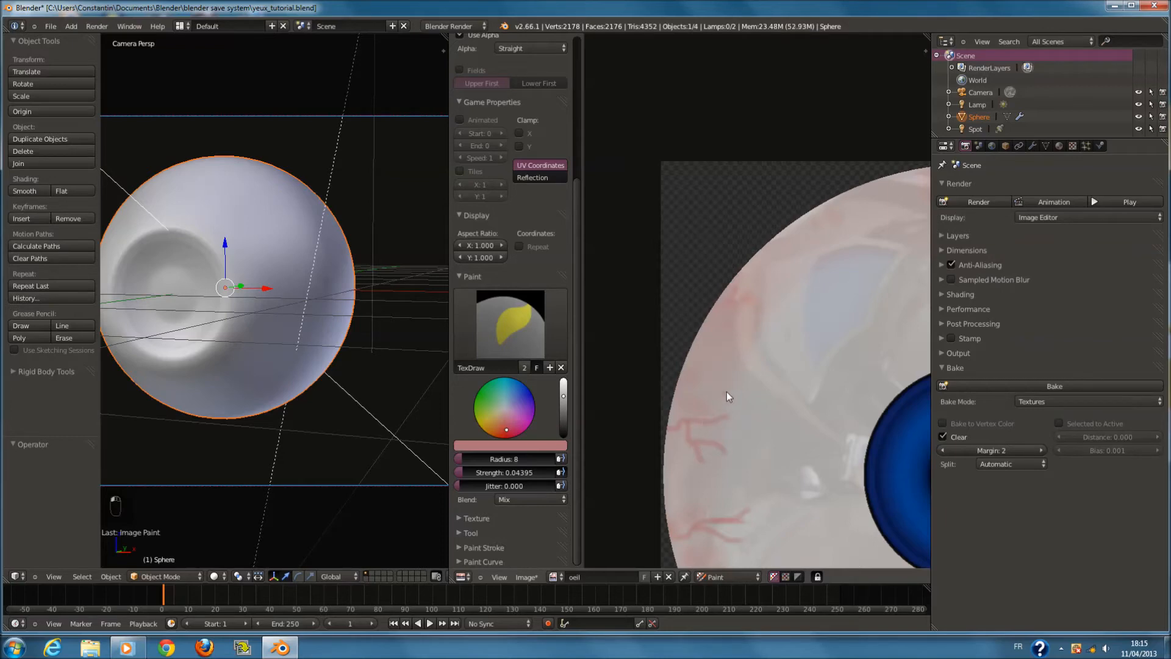
{"action": "middle_click_drag", "start_coordinate": [726, 392], "coordinate": [612, 408]}
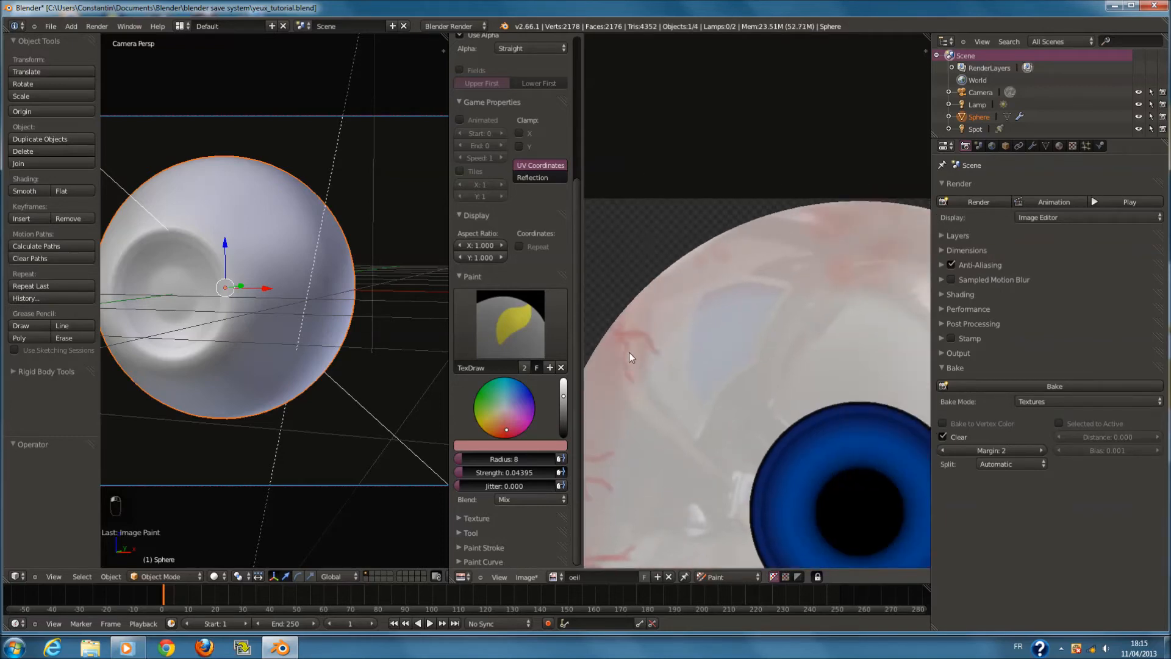
Paint clusters of soft branching veins along the eyeball's top rim, keeping the brush radius at 8
{"action": "middle_click_drag", "start_coordinate": [771, 318], "coordinate": [691, 377]}
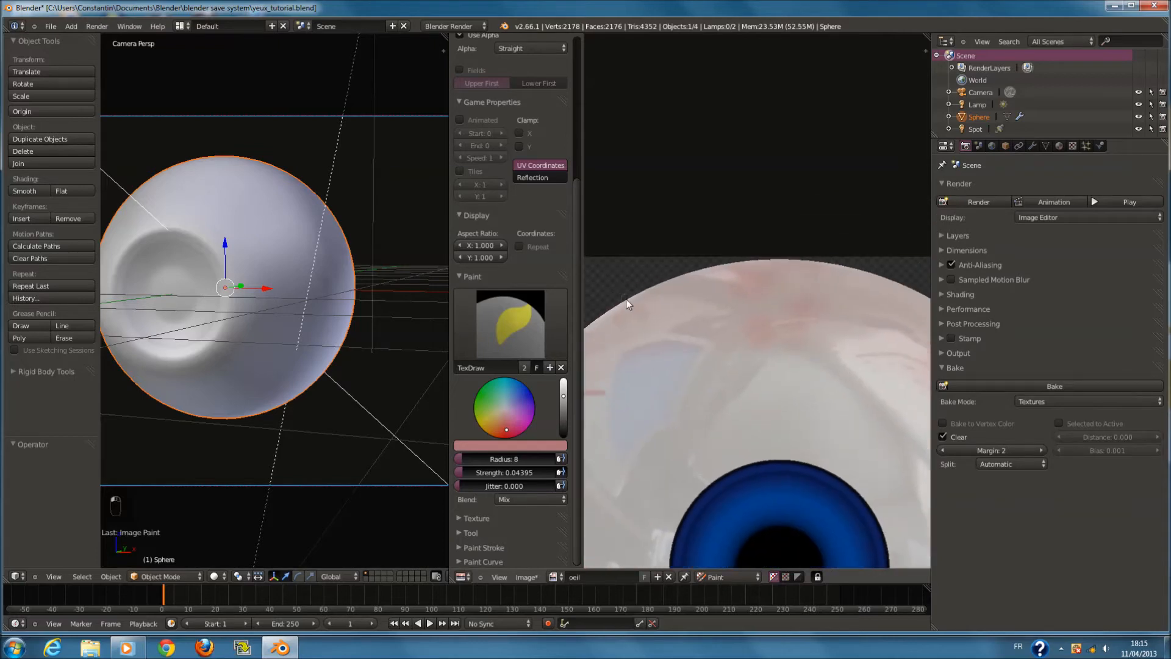
{"action": "left_click_drag", "start_coordinate": [641, 307], "coordinate": [655, 347]}
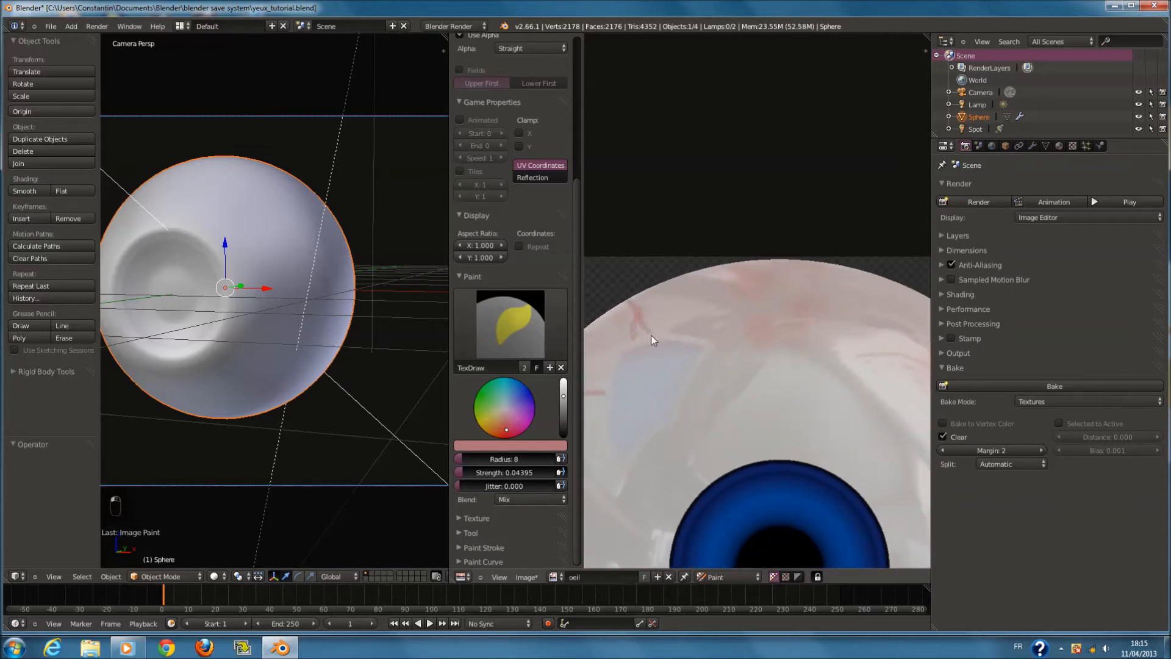
{"action": "key", "text": "f"}
{"action": "left_click", "coordinate": [670, 303]}
{"action": "left_click_drag", "start_coordinate": [690, 306], "coordinate": [687, 313]}
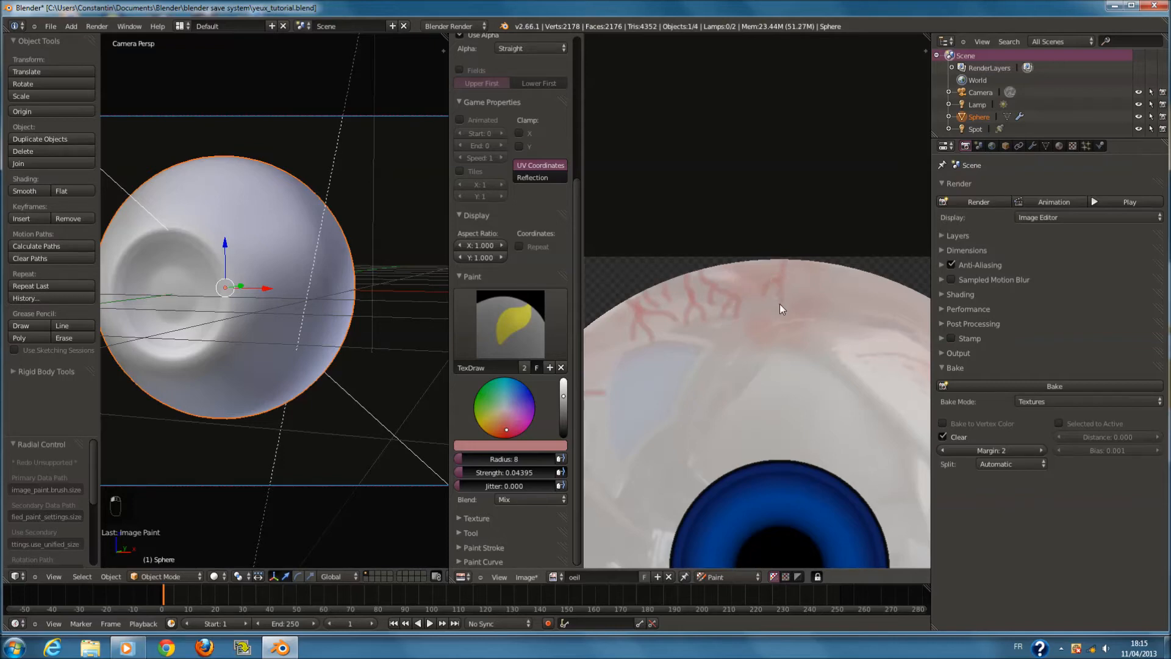
Paint dense soft branching veins along the eyeball's upper-right and right rim
{"action": "middle_click_drag", "start_coordinate": [818, 312], "coordinate": [700, 269]}
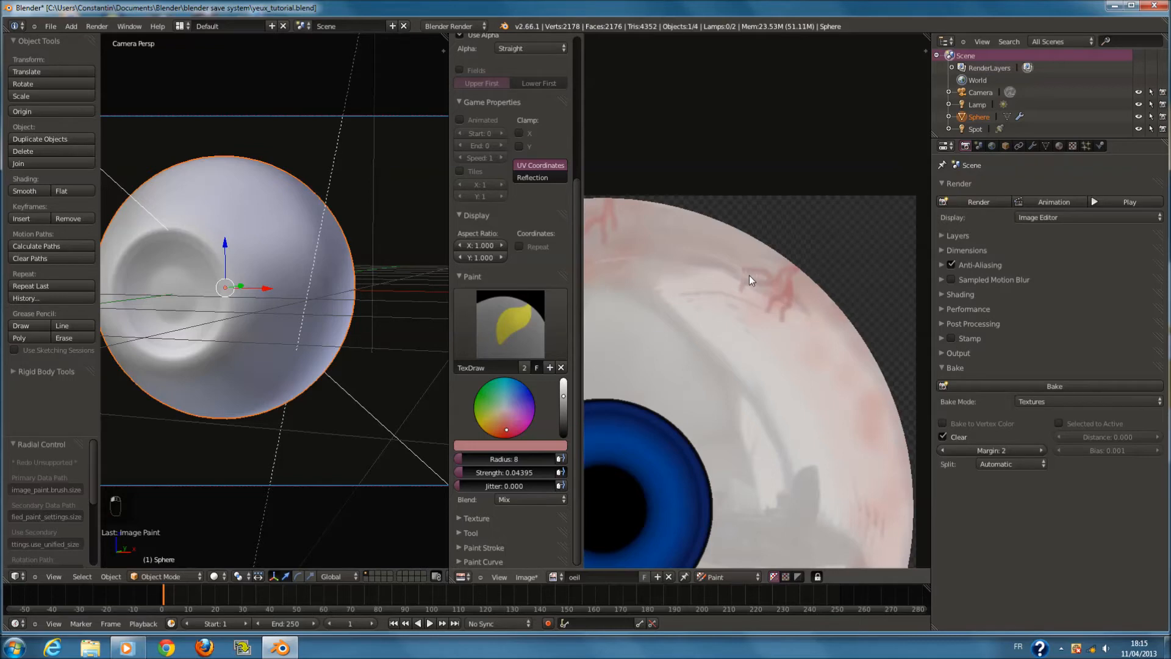
{"action": "middle_click_drag", "start_coordinate": [819, 294], "coordinate": [770, 233]}
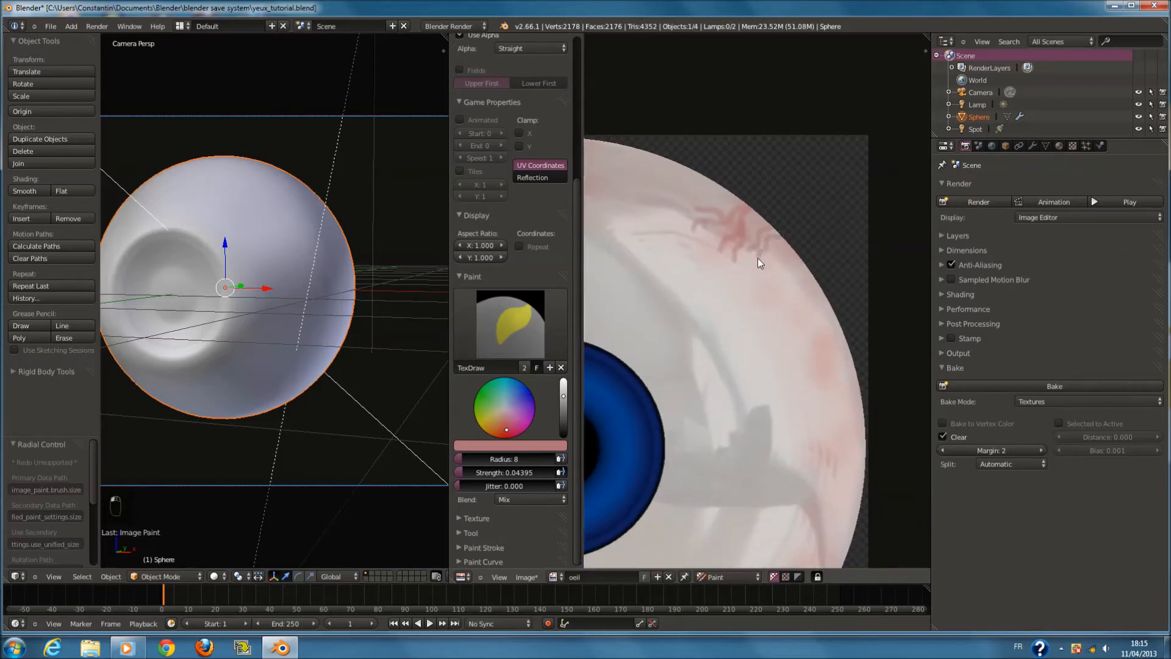
{"action": "left_click_drag", "start_coordinate": [772, 255], "coordinate": [754, 271]}
{"action": "middle_click_drag", "start_coordinate": [822, 357], "coordinate": [806, 284]}
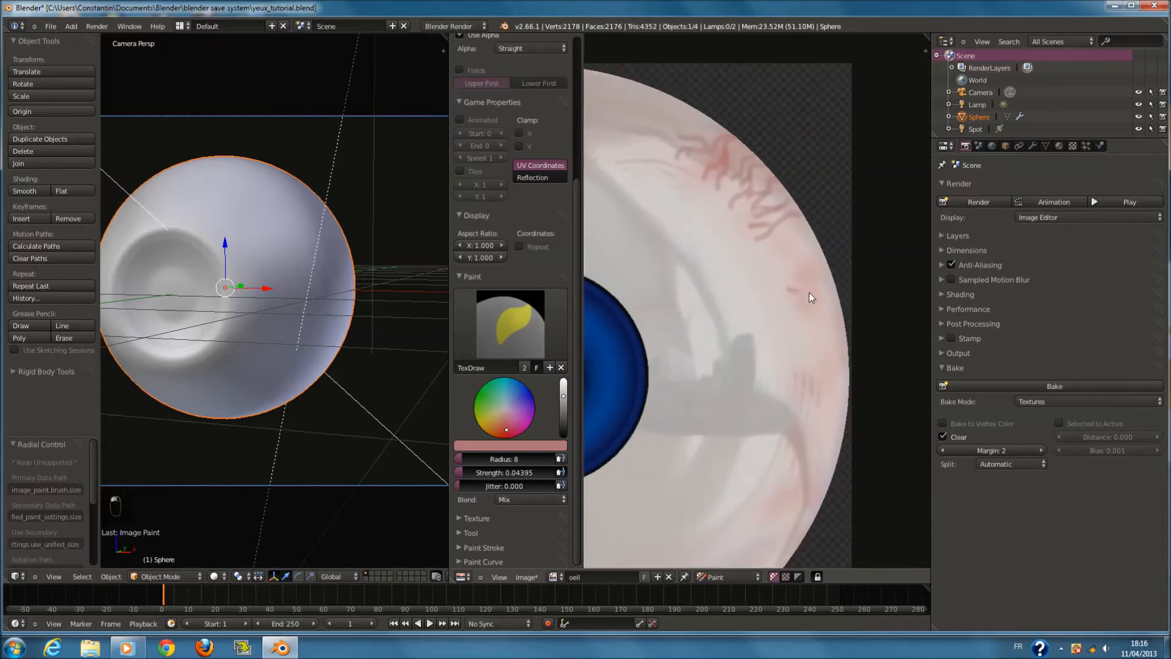
{"action": "left_click_drag", "start_coordinate": [829, 291], "coordinate": [835, 286]}
{"action": "mouse_move", "coordinate": [801, 277]}
{"action": "left_mouse_down"}
{"action": "mouse_move", "coordinate": [793, 285]}
{"action": "mouse_move", "coordinate": [828, 319]}
{"action": "mouse_move", "coordinate": [804, 333]}
{"action": "left_mouse_up"}
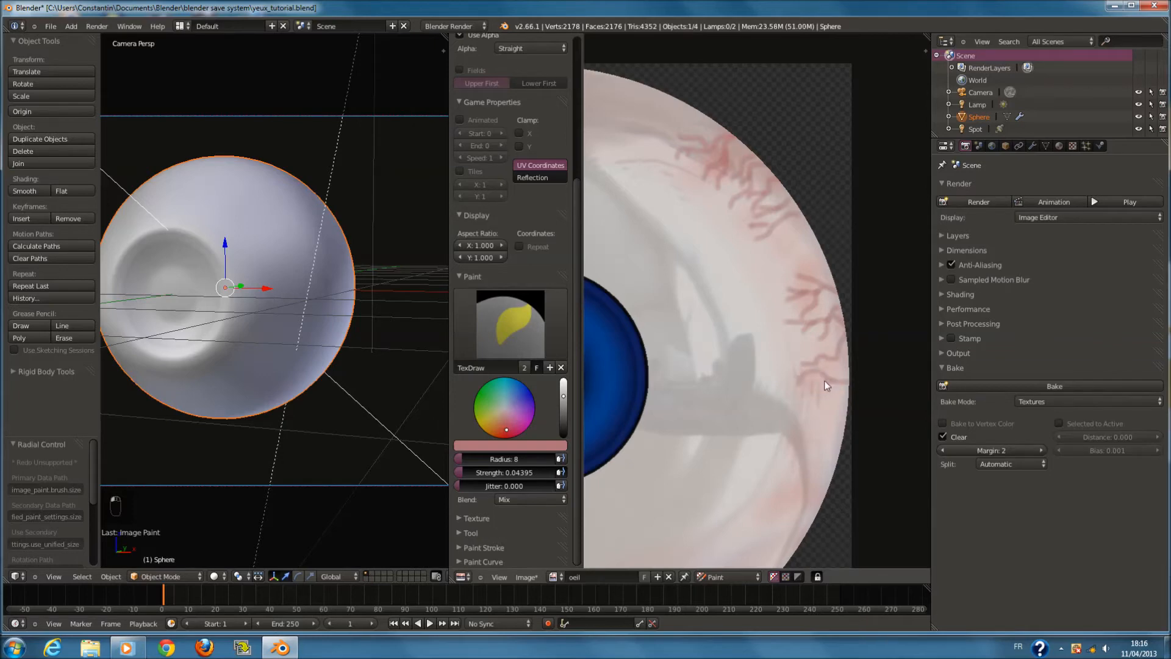
Paint soft branching veins on the eyeball's bottom rim and lower-right rim
{"action": "middle_click_drag", "start_coordinate": [760, 505], "coordinate": [823, 348]}
{"action": "scroll", "coordinate": [823, 348], "scroll_direction": "down", "scroll_amount": 2}
{"action": "middle_click_drag", "start_coordinate": [743, 429], "coordinate": [796, 368]}
{"action": "scroll", "coordinate": [797, 368], "scroll_direction": "up", "scroll_amount": 2}
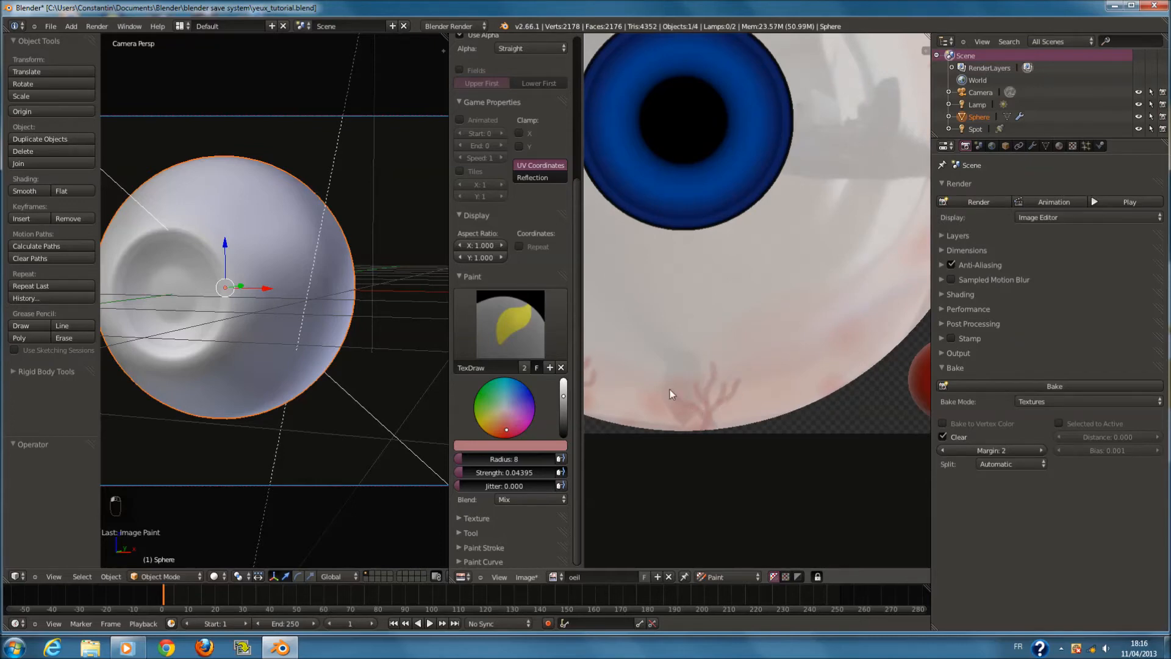
{"action": "left_click_drag", "start_coordinate": [687, 406], "coordinate": [648, 396]}
{"action": "middle_click_drag", "start_coordinate": [781, 379], "coordinate": [651, 402]}
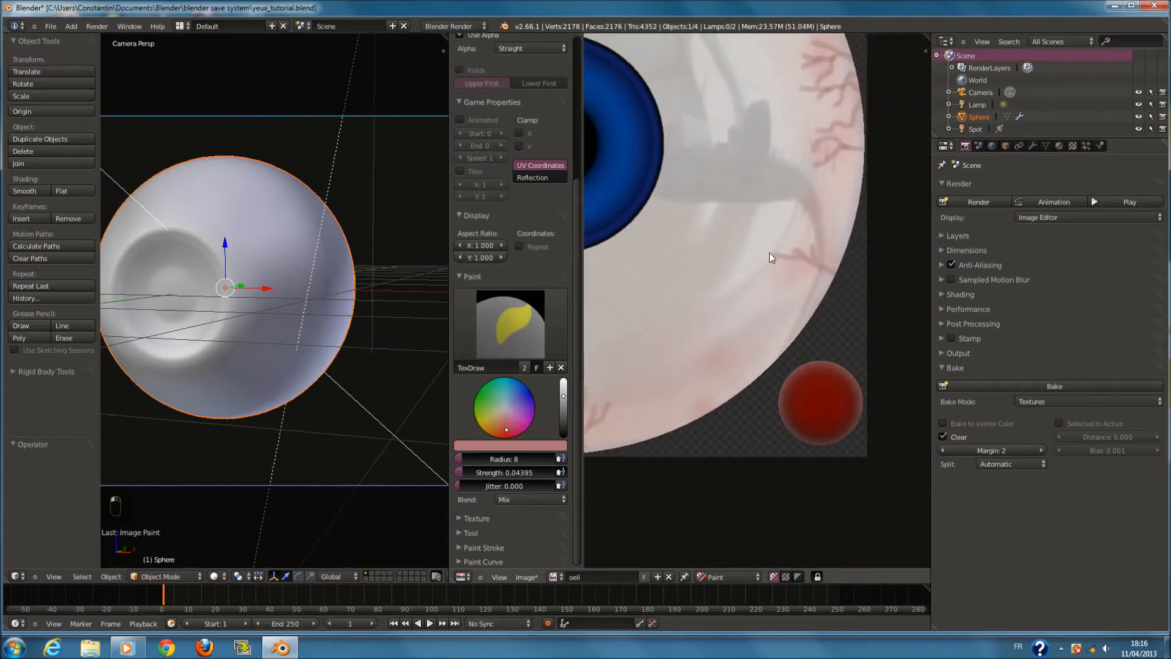
Set the paint brush to radius 3, strength 0.114 and a more saturated red
{"action": "key", "text": "Home"}
{"action": "scroll", "coordinate": [756, 328], "scroll_direction": "up", "scroll_amount": 1}
{"action": "scroll", "coordinate": [756, 330], "scroll_direction": "up", "scroll_amount": 1}
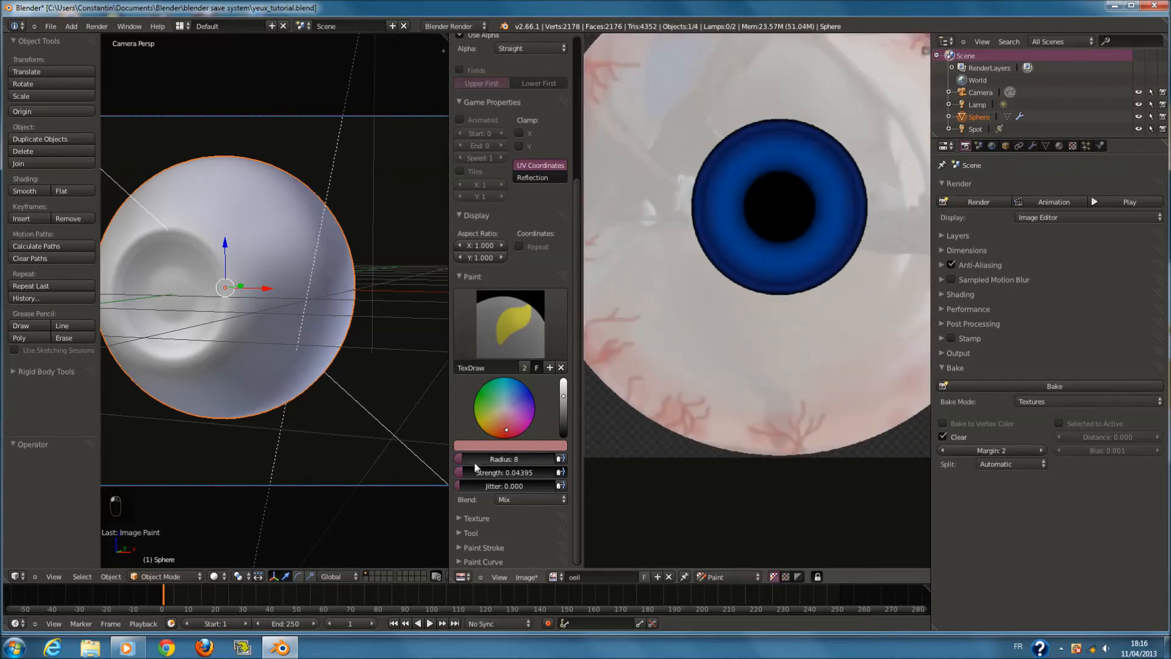
{"action": "left_click_drag", "start_coordinate": [477, 458], "coordinate": [472, 457]}
{"action": "left_click", "coordinate": [508, 437]}
{"action": "left_click", "coordinate": [507, 437]}
{"action": "left_click_drag", "start_coordinate": [472, 470], "coordinate": [479, 473]}
Paint thin red branching veins over the soft vein cluster near the bottom of the lower-left rim, undoing the misplaced stroke
{"action": "scroll", "coordinate": [785, 362], "scroll_direction": "up", "scroll_amount": 3}
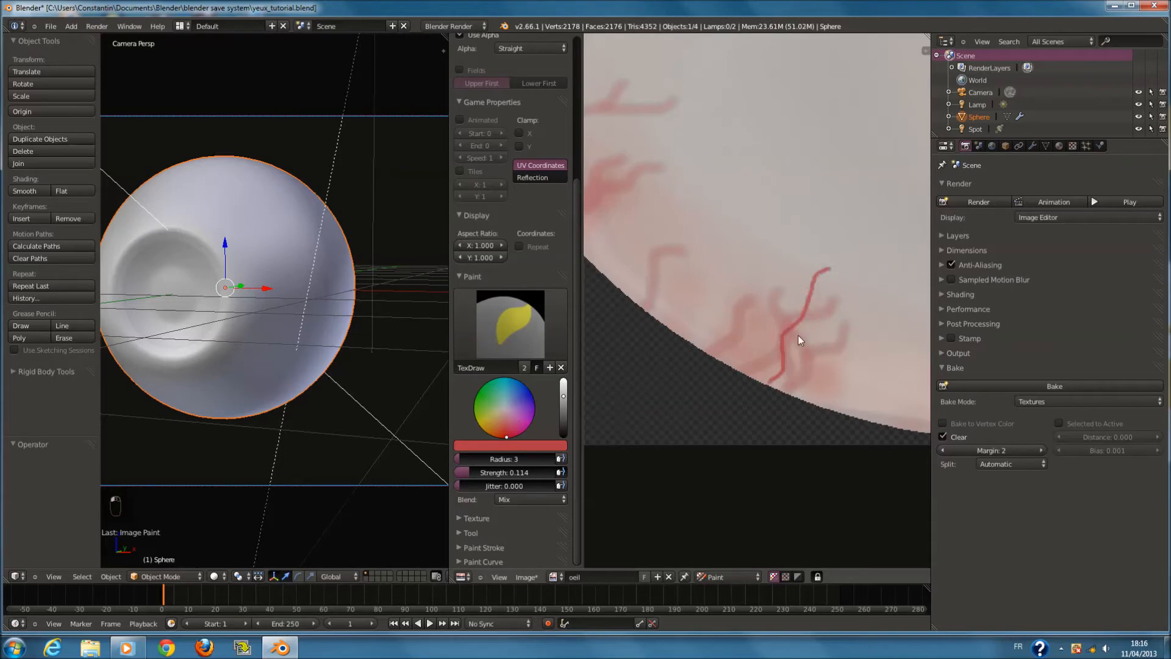
{"action": "middle_click_drag", "start_coordinate": [803, 333], "coordinate": [816, 379]}
{"action": "scroll", "coordinate": [814, 397], "scroll_direction": "up", "scroll_amount": 1}
{"action": "key", "text": "ctrl+z"}
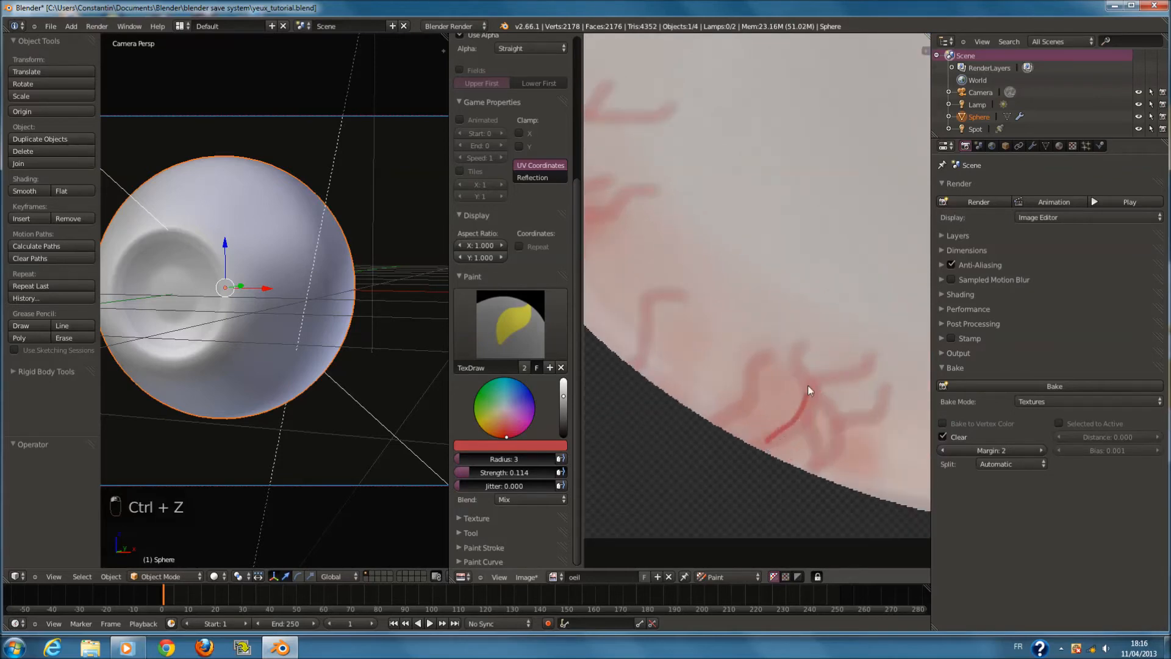
{"action": "left_click_drag", "start_coordinate": [802, 332], "coordinate": [823, 316]}
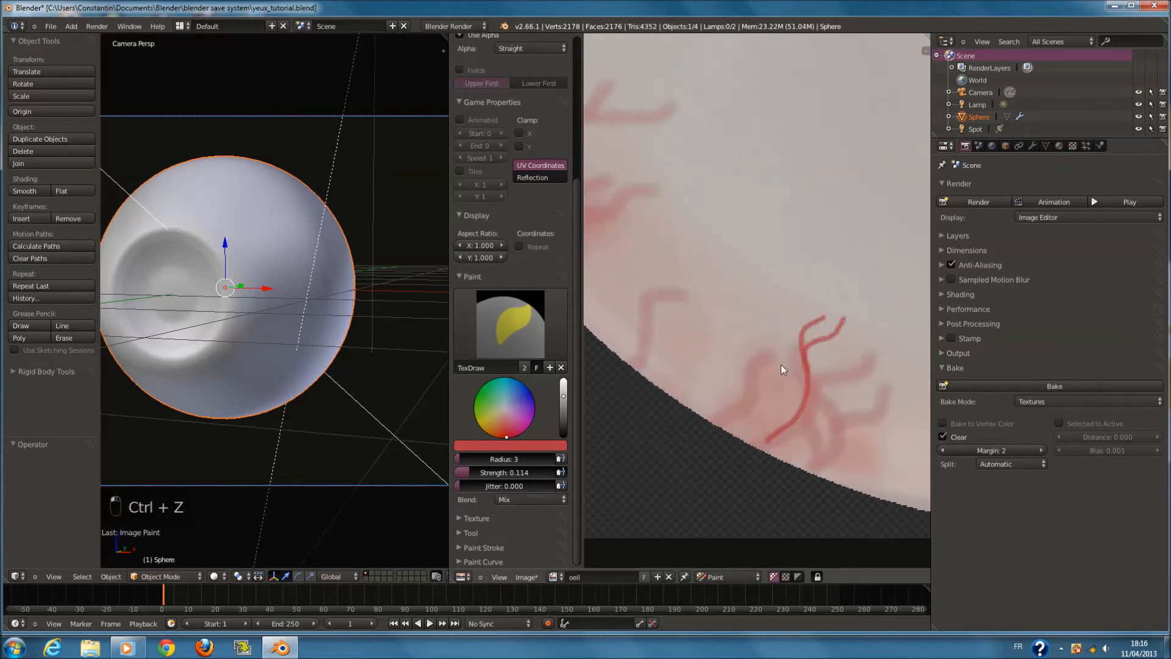
{"action": "left_click_drag", "start_coordinate": [736, 412], "coordinate": [783, 321]}
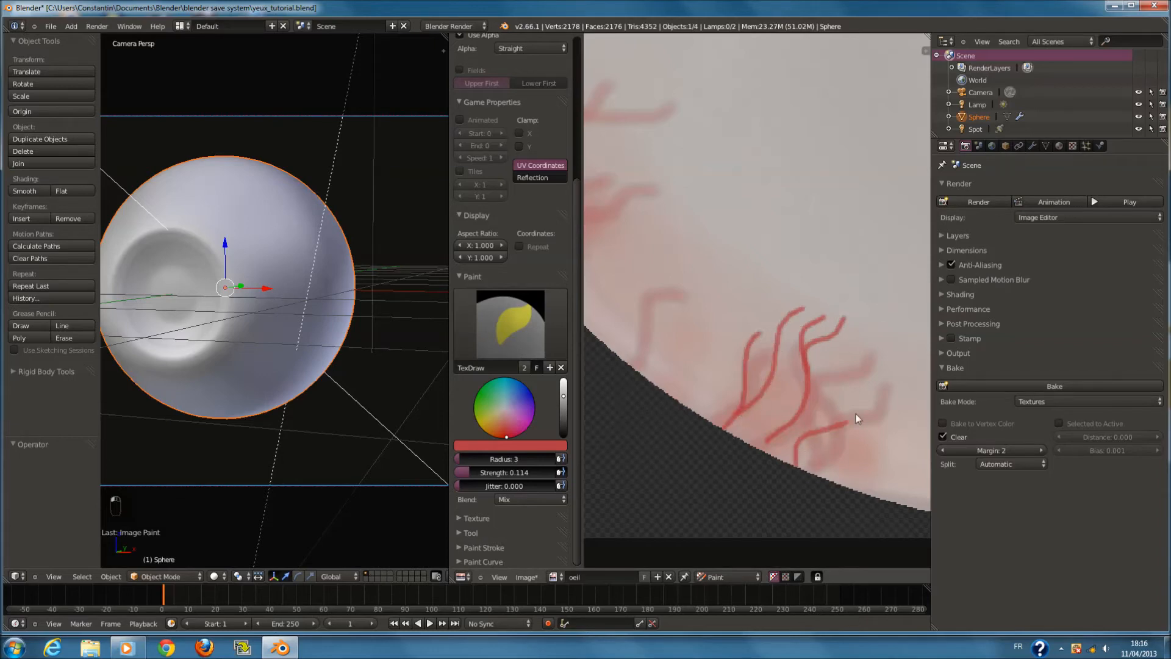
{"action": "left_click_drag", "start_coordinate": [891, 368], "coordinate": [892, 366]}
{"action": "left_click_drag", "start_coordinate": [831, 480], "coordinate": [898, 413]}
{"action": "middle_click_drag", "start_coordinate": [898, 415], "coordinate": [794, 401]}
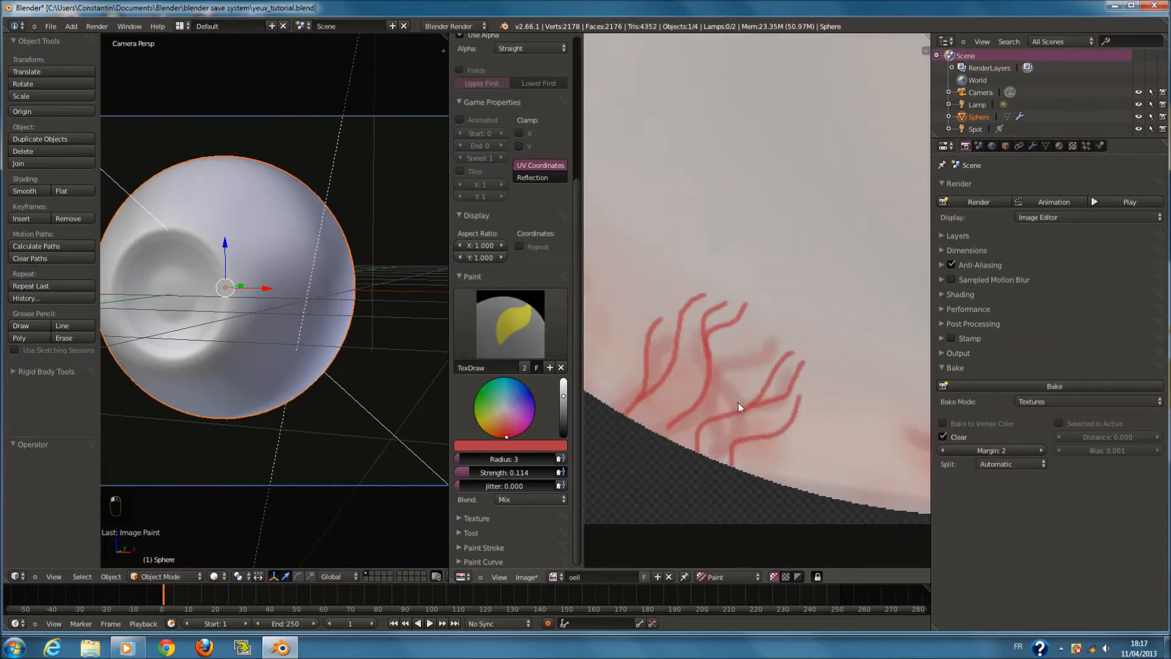
Add thin red veins over the next soft cluster higher up the eyeball's lower-left rim
{"action": "scroll", "coordinate": [821, 371], "scroll_direction": "down", "scroll_amount": 5}
{"action": "middle_click_drag", "start_coordinate": [728, 349], "coordinate": [824, 465]}
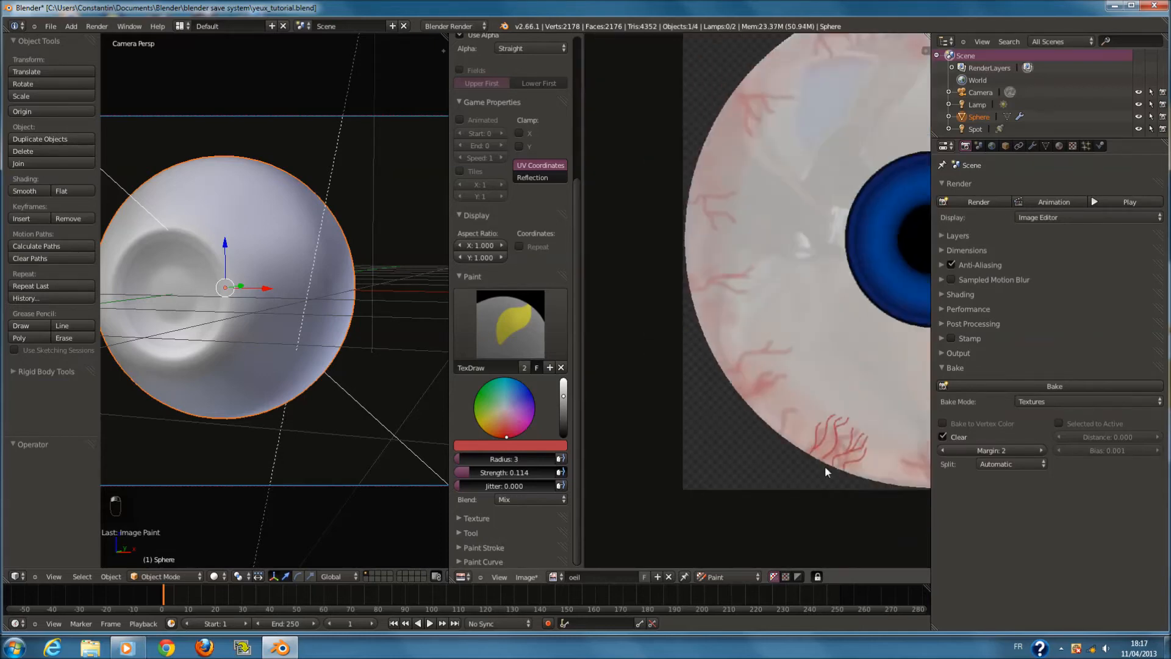
{"action": "scroll", "coordinate": [749, 431], "scroll_direction": "up", "scroll_amount": 2}
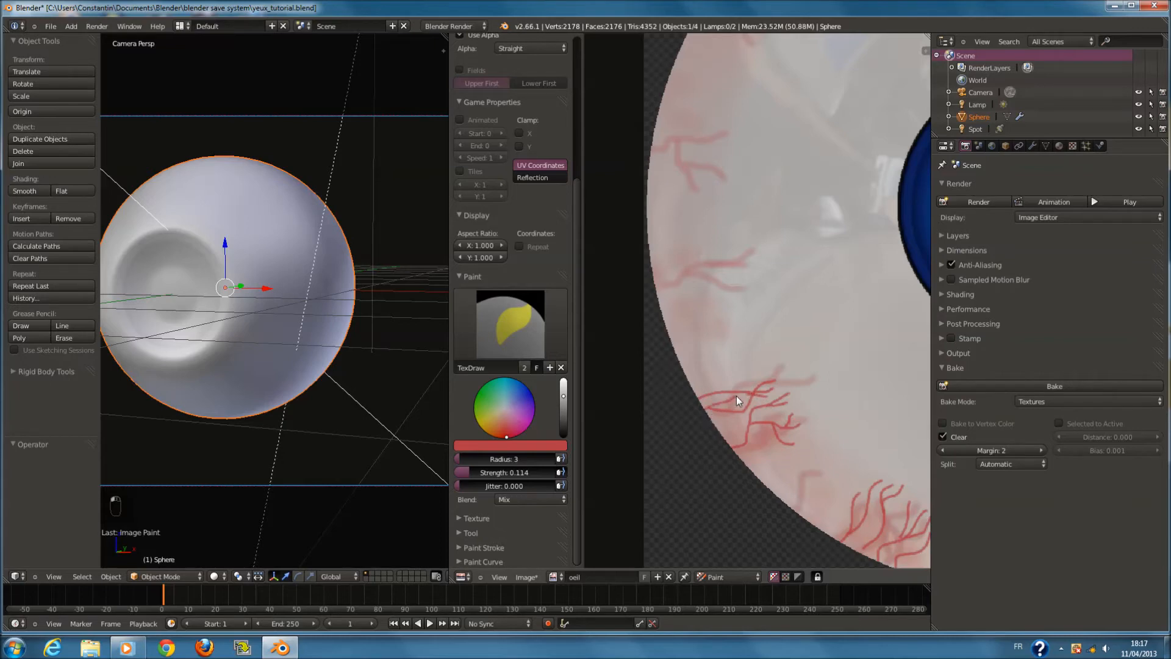
Trace thin red branching veins over the two soft vein clusters at the middle of the left rim
{"action": "middle_click_drag", "start_coordinate": [739, 401], "coordinate": [804, 528]}
{"action": "middle_click_drag", "start_coordinate": [761, 426], "coordinate": [718, 437]}
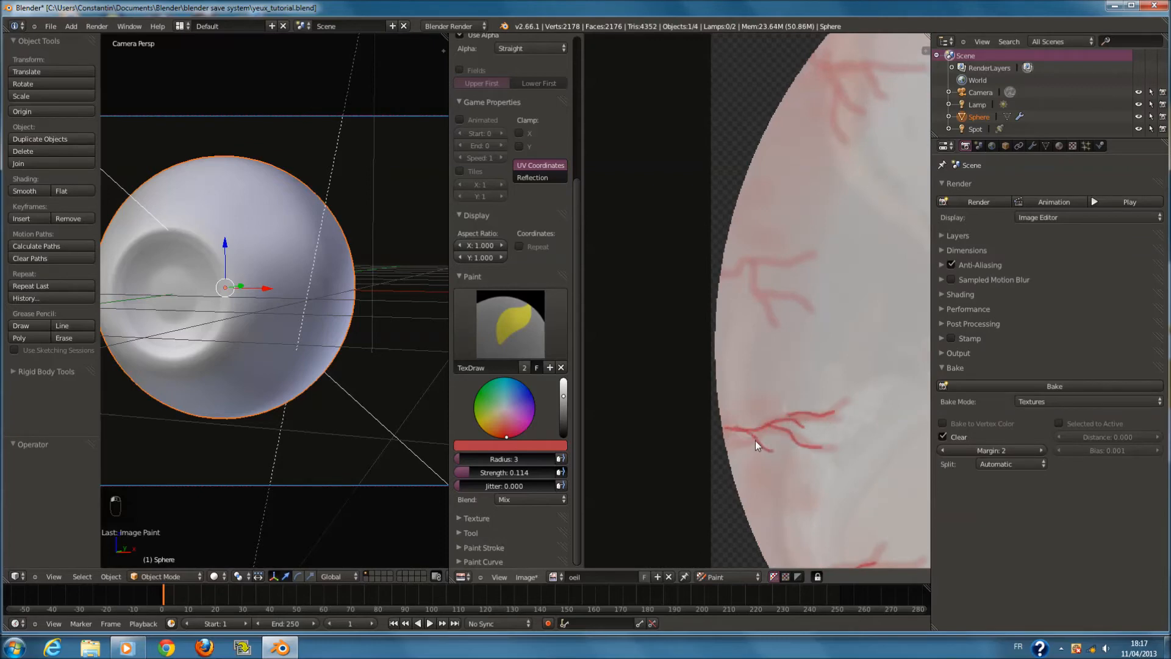
{"action": "middle_click_drag", "start_coordinate": [799, 313], "coordinate": [647, 315]}
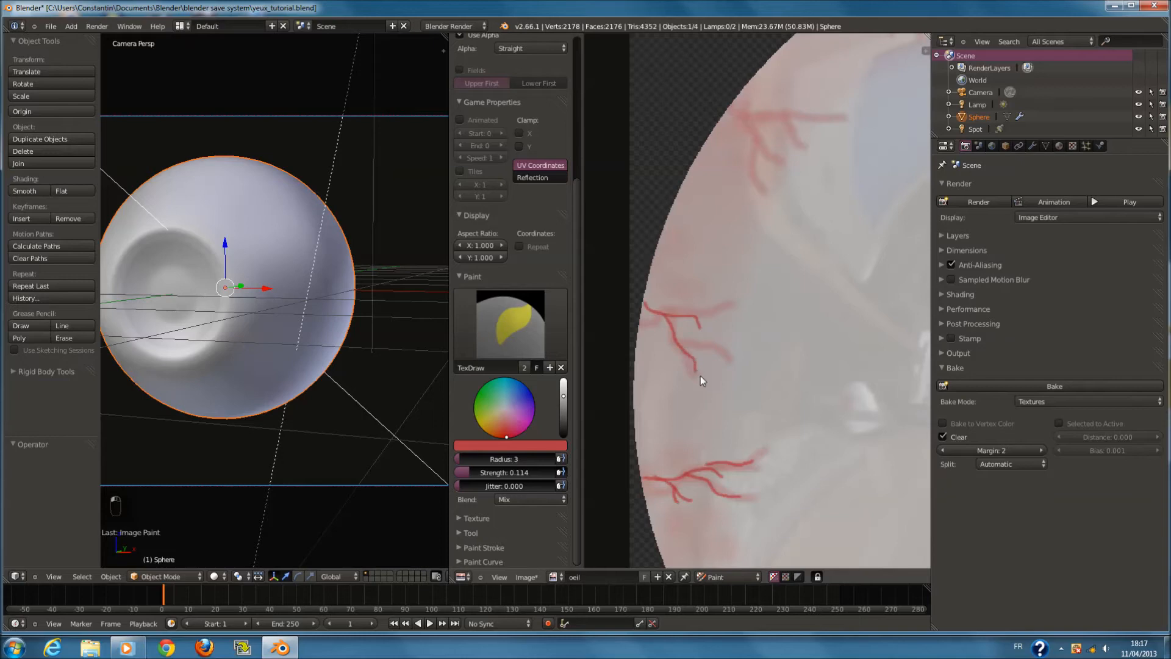
{"action": "left_click_drag", "start_coordinate": [694, 342], "coordinate": [721, 353]}
{"action": "middle_click_drag", "start_coordinate": [709, 295], "coordinate": [691, 328]}
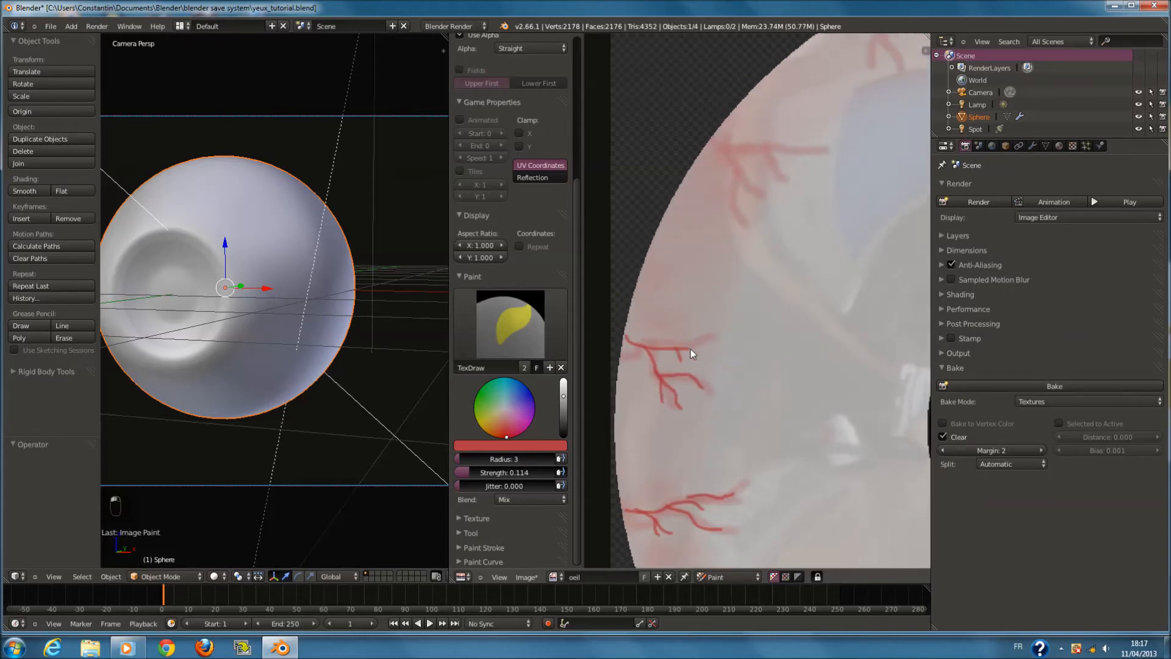
{"action": "left_click", "coordinate": [627, 323]}
Paint thin red branching veins over the soft cluster on the upper-left rim, beside the bluish reflection
{"action": "middle_click_drag", "start_coordinate": [704, 231], "coordinate": [638, 368]}
{"action": "scroll", "coordinate": [627, 271], "scroll_direction": "up", "scroll_amount": 1}
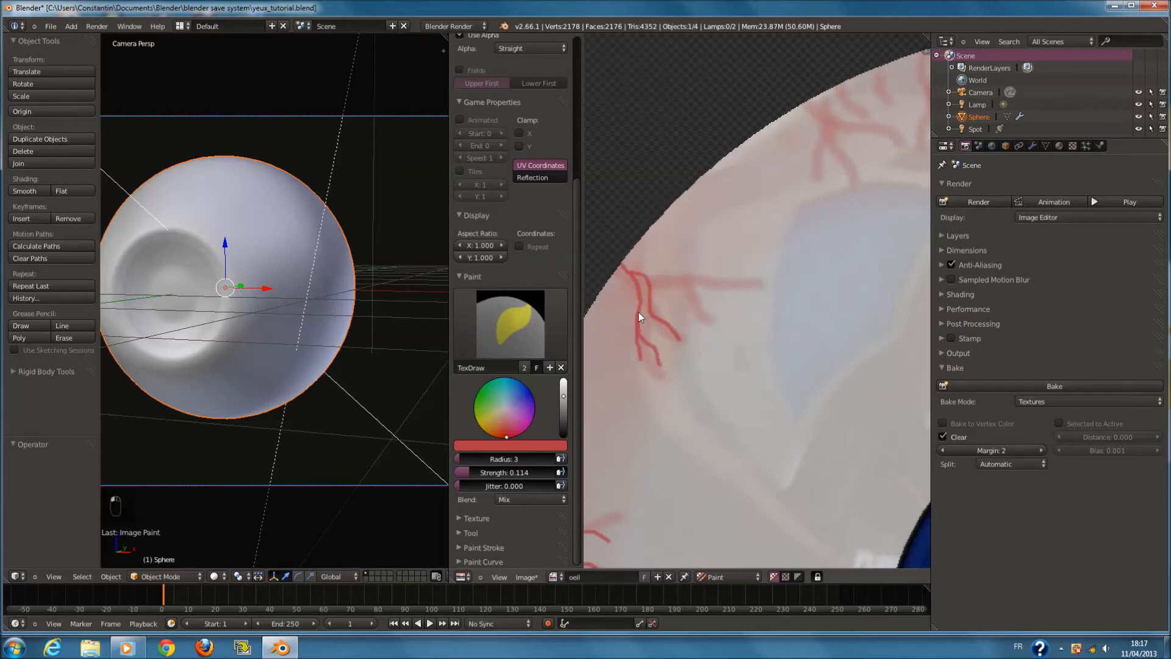
{"action": "left_click_drag", "start_coordinate": [661, 343], "coordinate": [668, 369]}
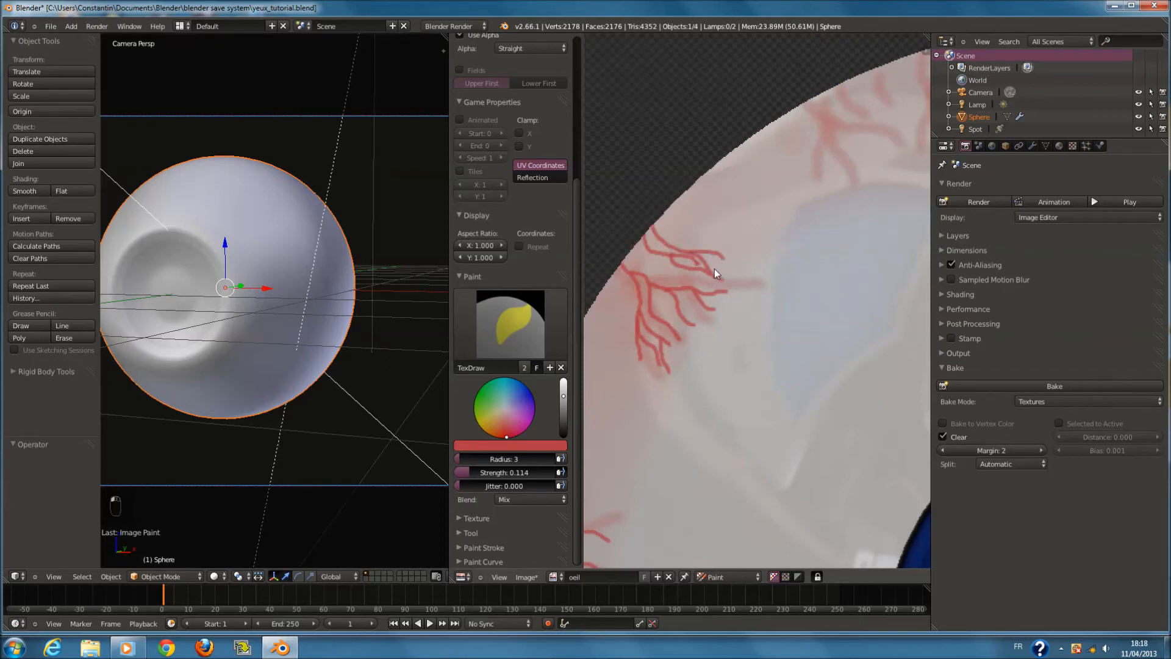
Paint thin red veins over the soft clusters on the rim above the bluish reflection
{"action": "middle_click_drag", "start_coordinate": [746, 273], "coordinate": [662, 378]}
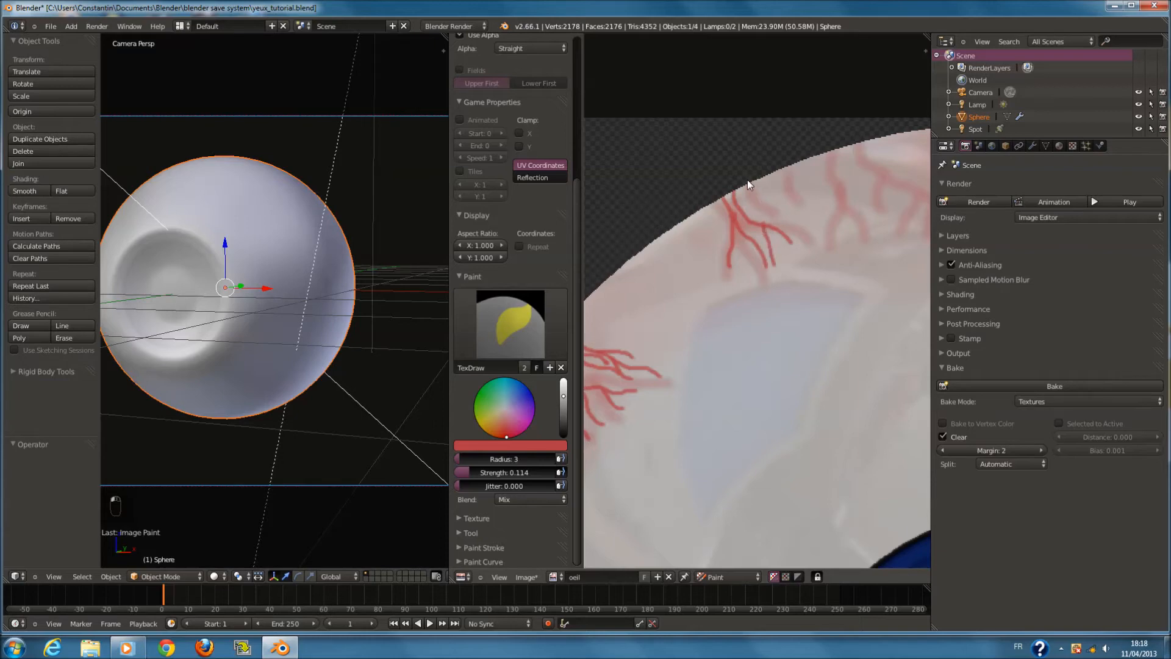
{"action": "middle_click_drag", "start_coordinate": [814, 247], "coordinate": [696, 323]}
{"action": "left_click_drag", "start_coordinate": [685, 253], "coordinate": [704, 317]}
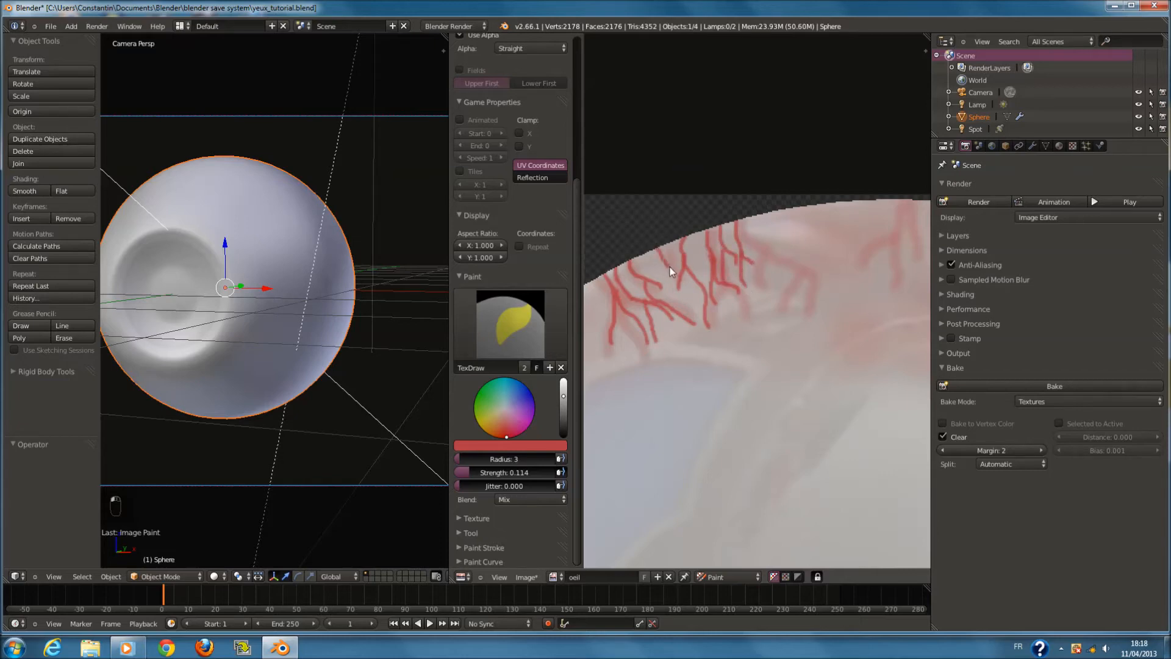
Paint a thin red branching vein at the top centre of the rim and extend the veins left of it
{"action": "middle_click_drag", "start_coordinate": [726, 258], "coordinate": [545, 268]}
{"action": "scroll", "coordinate": [665, 269], "scroll_direction": "up", "scroll_amount": 1}
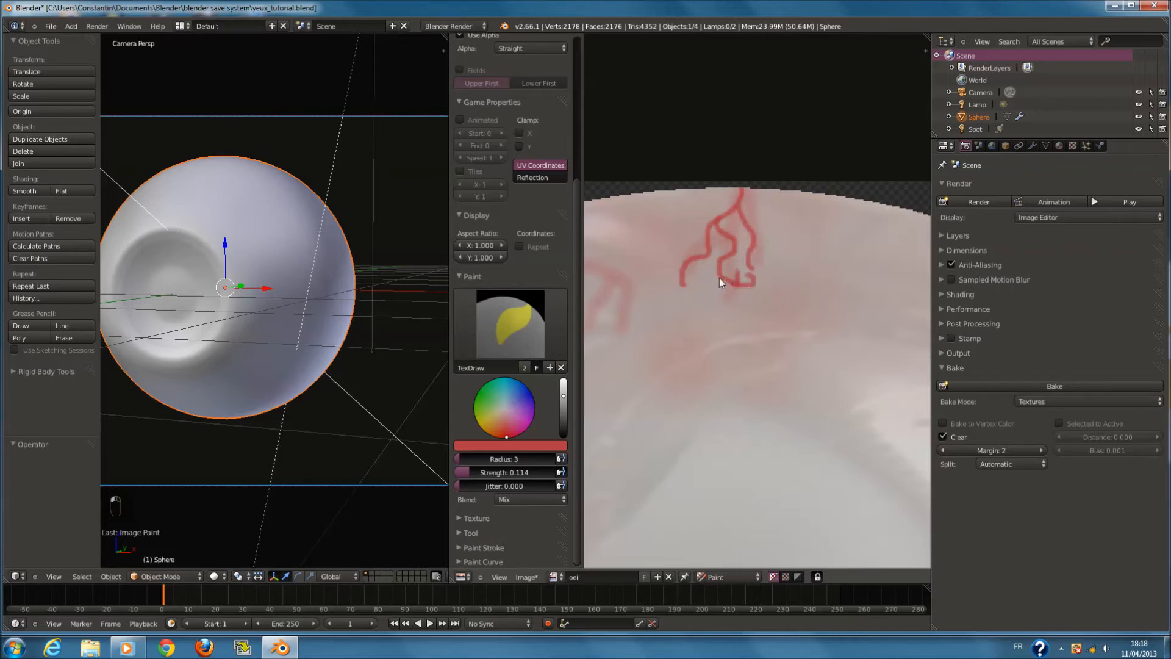
{"action": "left_click_drag", "start_coordinate": [718, 291], "coordinate": [717, 285]}
{"action": "middle_click_drag", "start_coordinate": [712, 284], "coordinate": [788, 271]}
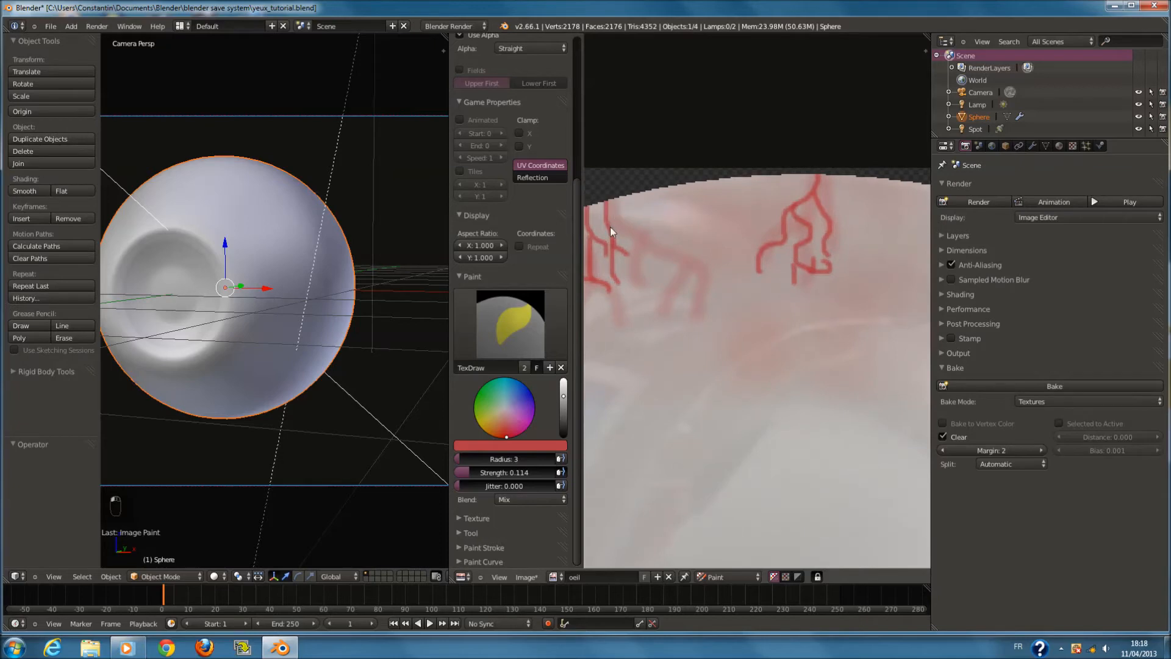
{"action": "mouse_move", "coordinate": [618, 237]}
{"action": "left_mouse_down"}
{"action": "mouse_move", "coordinate": [670, 261]}
{"action": "mouse_move", "coordinate": [651, 255]}
{"action": "mouse_move", "coordinate": [657, 271]}
{"action": "left_mouse_up"}
Paint thin red branching veins over the soft vein clusters along the eyeball's upper-right rim
{"action": "scroll", "coordinate": [779, 268], "scroll_direction": "down", "scroll_amount": 6}
{"action": "middle_click_drag", "start_coordinate": [785, 321], "coordinate": [671, 267]}
{"action": "scroll", "coordinate": [672, 266], "scroll_direction": "up", "scroll_amount": 2}
{"action": "scroll", "coordinate": [791, 215], "scroll_direction": "up", "scroll_amount": 2}
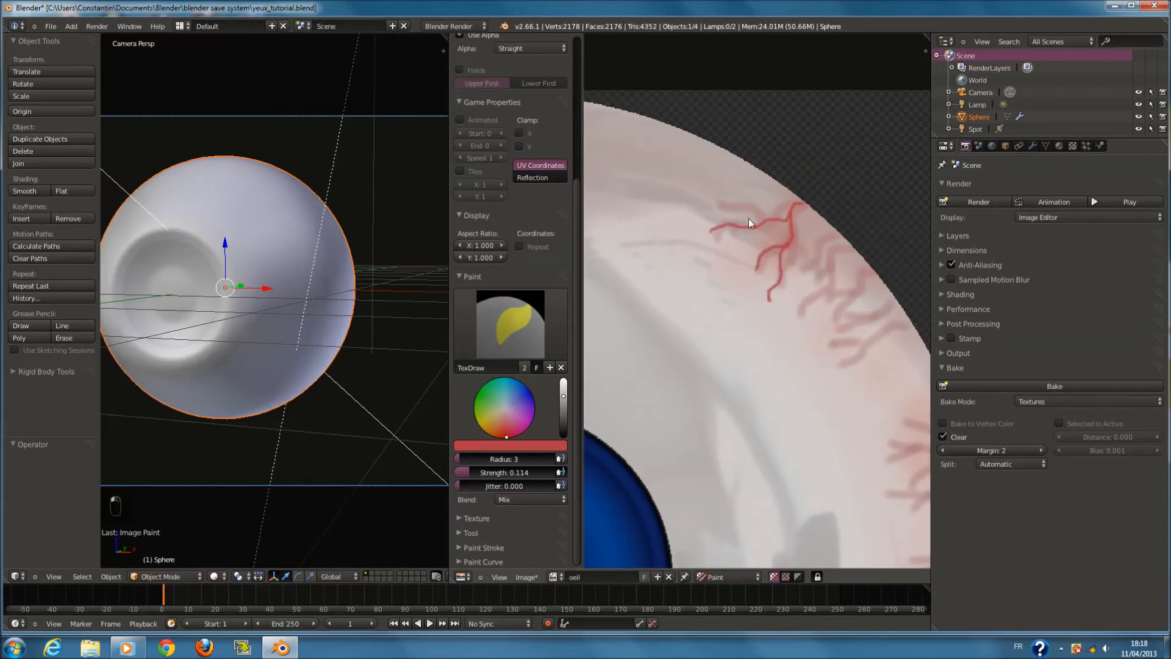
{"action": "left_click_drag", "start_coordinate": [736, 206], "coordinate": [723, 206]}
{"action": "scroll", "coordinate": [804, 302], "scroll_direction": "down", "scroll_amount": 4}
{"action": "scroll", "coordinate": [687, 349], "scroll_direction": "up", "scroll_amount": 4}
{"action": "left_click_drag", "start_coordinate": [840, 256], "coordinate": [831, 313]}
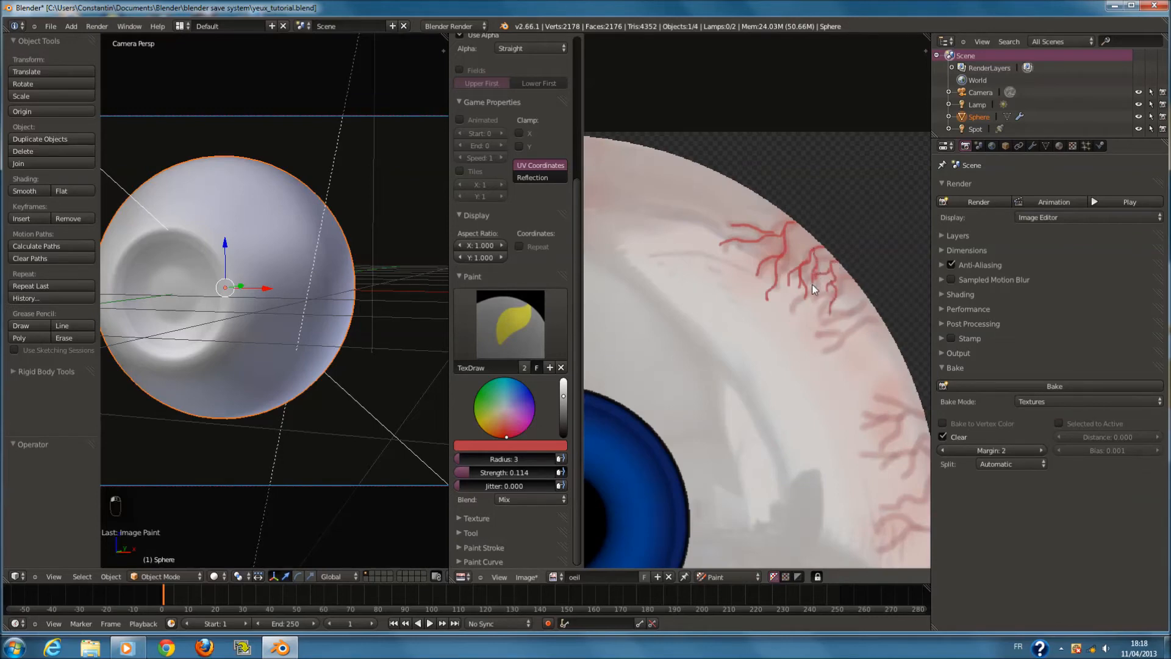
{"action": "middle_click_drag", "start_coordinate": [892, 275], "coordinate": [836, 217]}
{"action": "scroll", "coordinate": [836, 217], "scroll_direction": "up", "scroll_amount": 2}
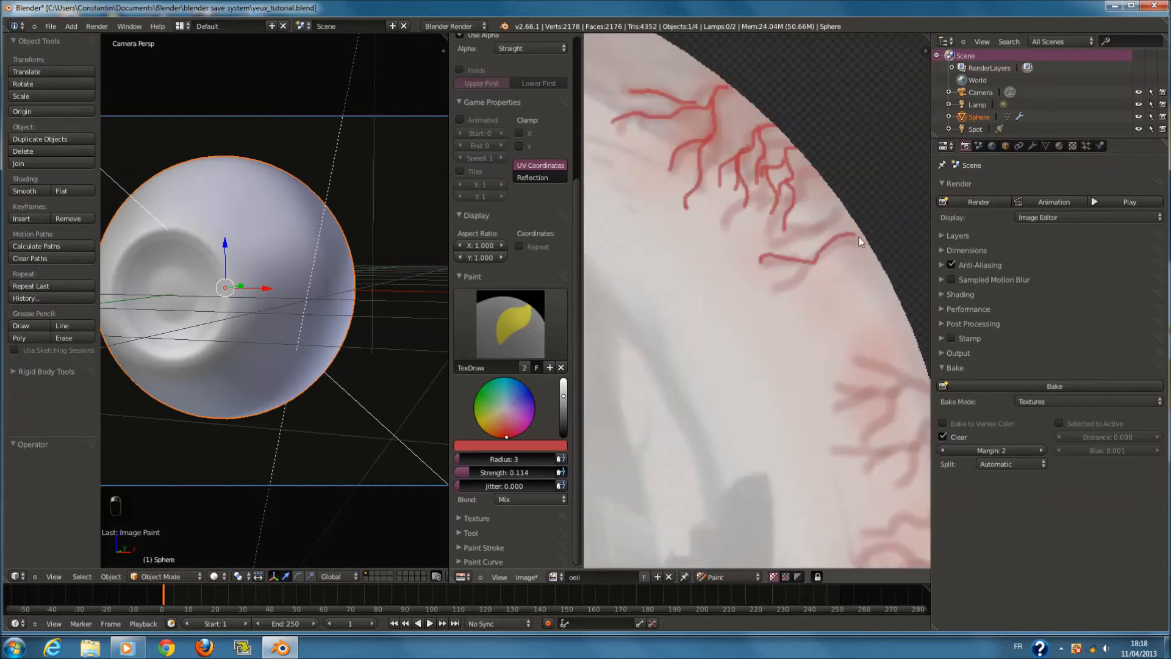
{"action": "left_click_drag", "start_coordinate": [829, 246], "coordinate": [822, 284]}
Examine the painted veins around the rim and the area around the blue iris
{"action": "scroll", "coordinate": [770, 290], "scroll_direction": "down", "scroll_amount": 5}
{"action": "middle_click_drag", "start_coordinate": [804, 272], "coordinate": [897, 201]}
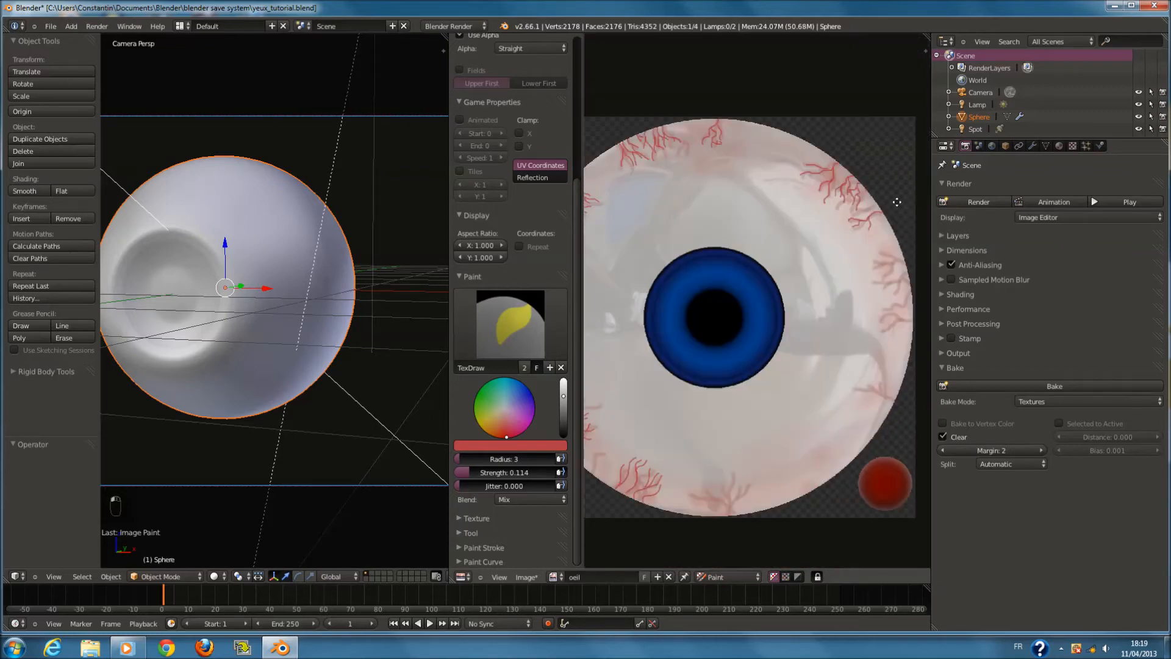
{"action": "scroll", "coordinate": [792, 244], "scroll_direction": "up", "scroll_amount": 3}
{"action": "middle_click_drag", "start_coordinate": [903, 275], "coordinate": [738, 266]}
{"action": "scroll", "coordinate": [738, 262], "scroll_direction": "down", "scroll_amount": 3}
{"action": "scroll", "coordinate": [737, 251], "scroll_direction": "up", "scroll_amount": 3}
{"action": "scroll", "coordinate": [765, 225], "scroll_direction": "down", "scroll_amount": 1}
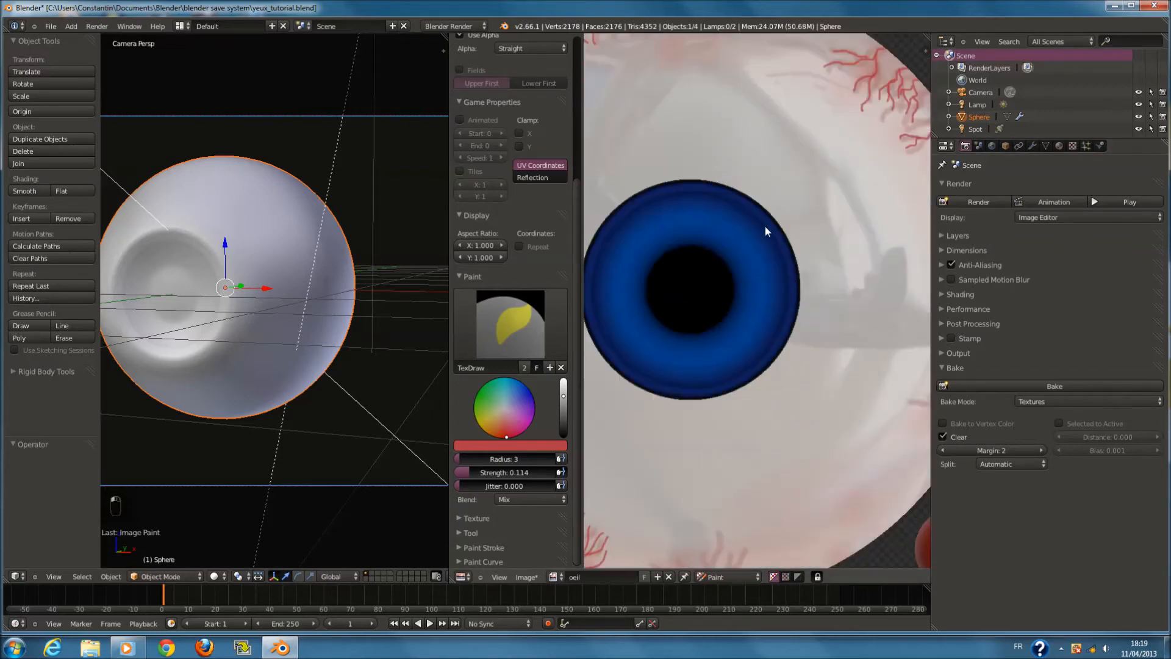
Paint thin red branching veins over the soft vein clusters along the eyeball's right rim
{"action": "scroll", "coordinate": [858, 205], "scroll_direction": "up", "scroll_amount": 3}
{"action": "middle_click_drag", "start_coordinate": [858, 204], "coordinate": [626, 288]}
{"action": "scroll", "coordinate": [766, 176], "scroll_direction": "up", "scroll_amount": 2}
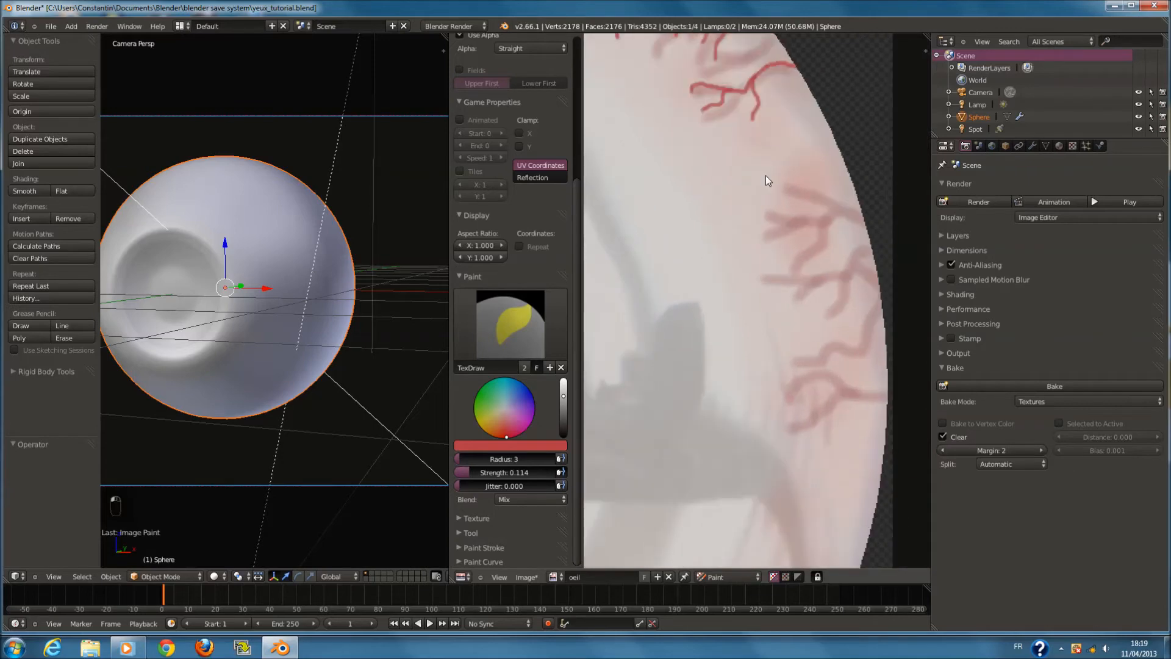
{"action": "scroll", "coordinate": [797, 211], "scroll_direction": "down", "scroll_amount": 1}
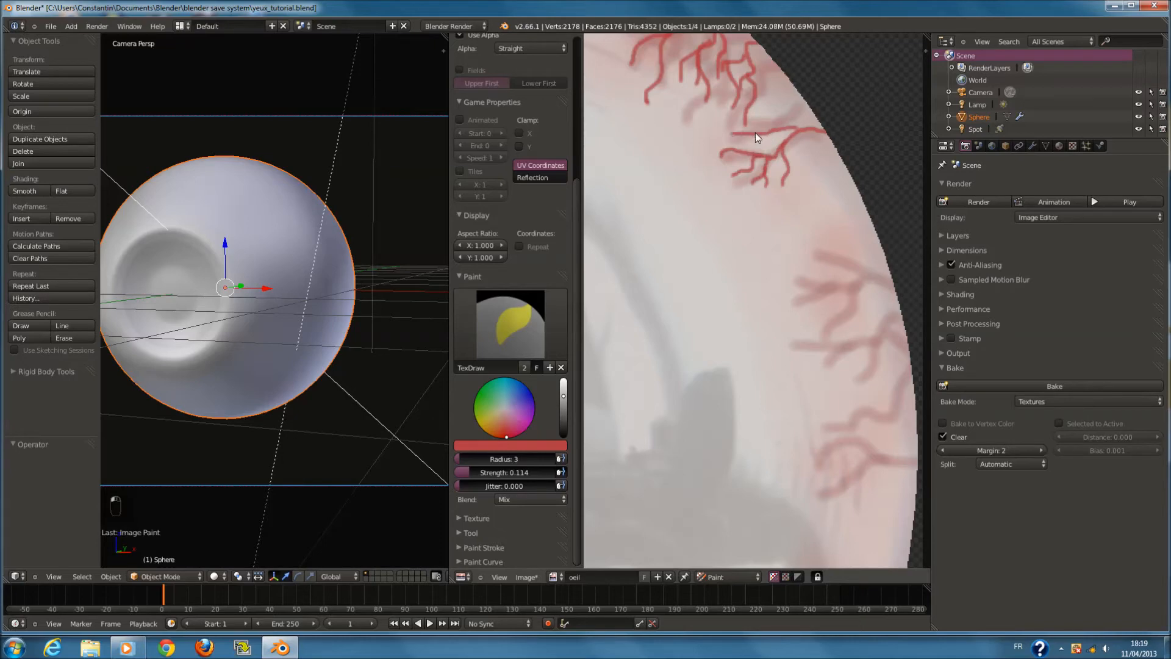
{"action": "scroll", "coordinate": [843, 201], "scroll_direction": "down", "scroll_amount": 1}
{"action": "left_click_drag", "start_coordinate": [850, 212], "coordinate": [770, 188]}
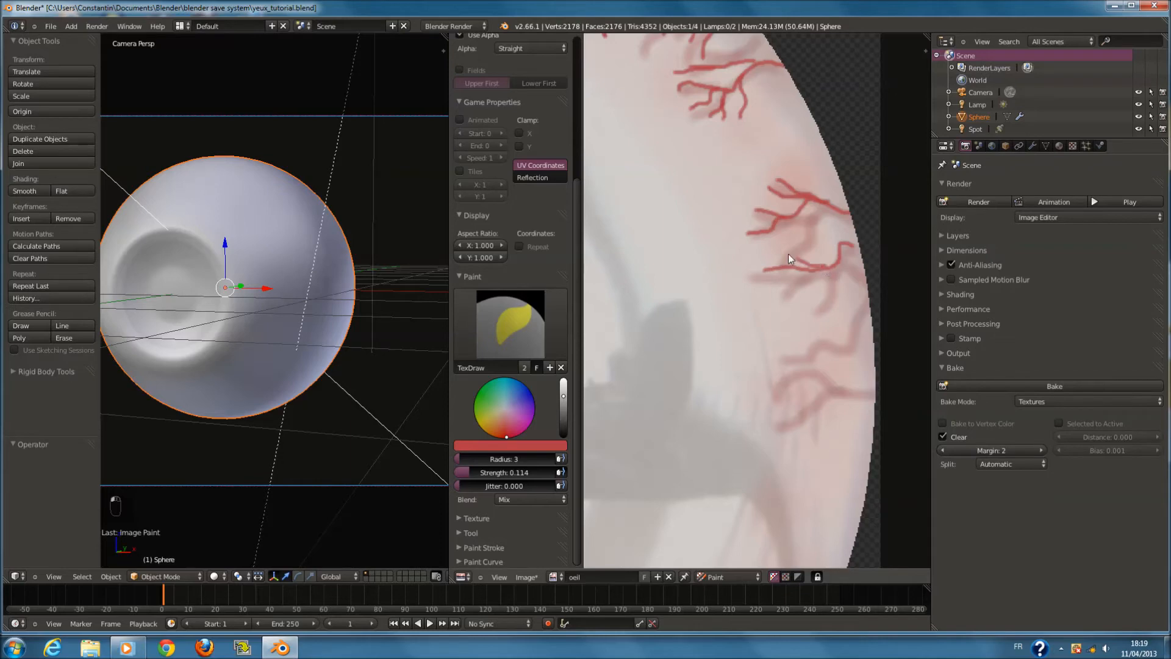
{"action": "left_click_drag", "start_coordinate": [798, 260], "coordinate": [773, 242]}
{"action": "middle_click_drag", "start_coordinate": [836, 278], "coordinate": [805, 228]}
{"action": "scroll", "coordinate": [757, 219], "scroll_direction": "down", "scroll_amount": 3}
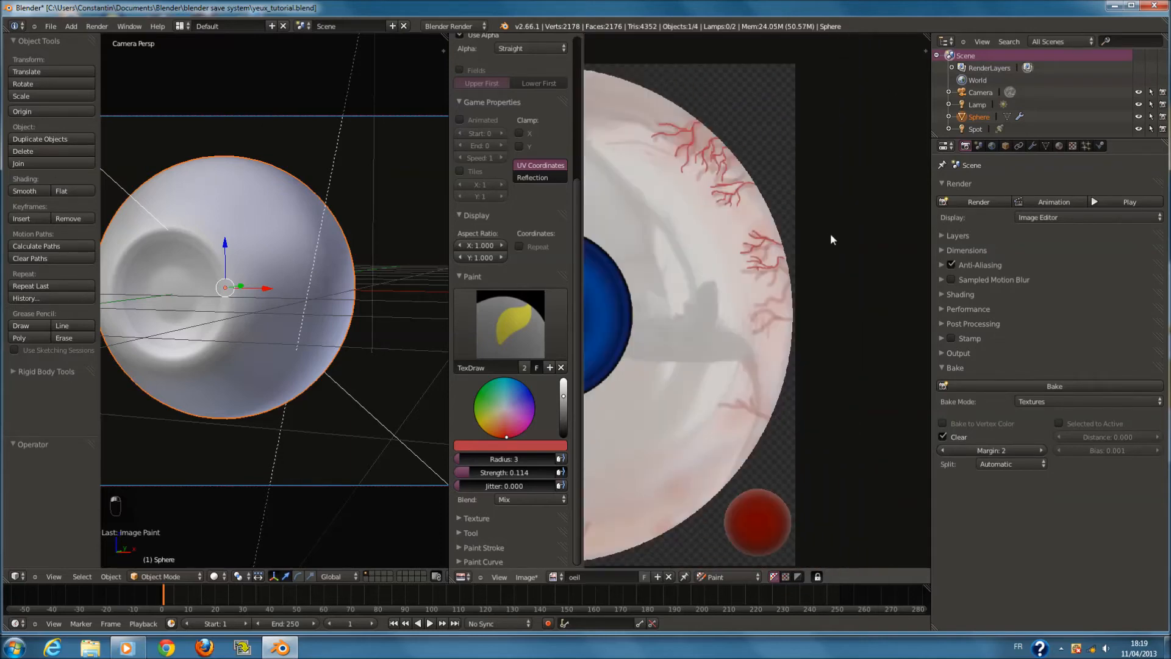
Paint thin red branching veins over the soft vein cluster at the eyeball's bottom rim
{"action": "middle_click_drag", "start_coordinate": [729, 317], "coordinate": [860, 223]}
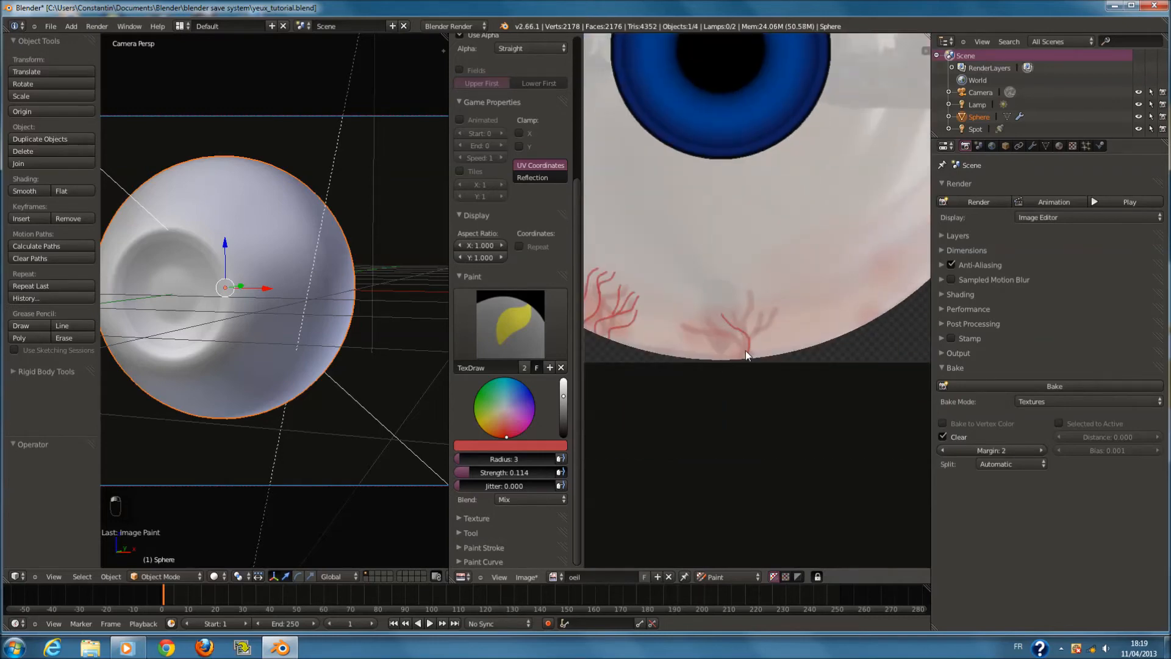
{"action": "scroll", "coordinate": [745, 350], "scroll_direction": "up", "scroll_amount": 3}
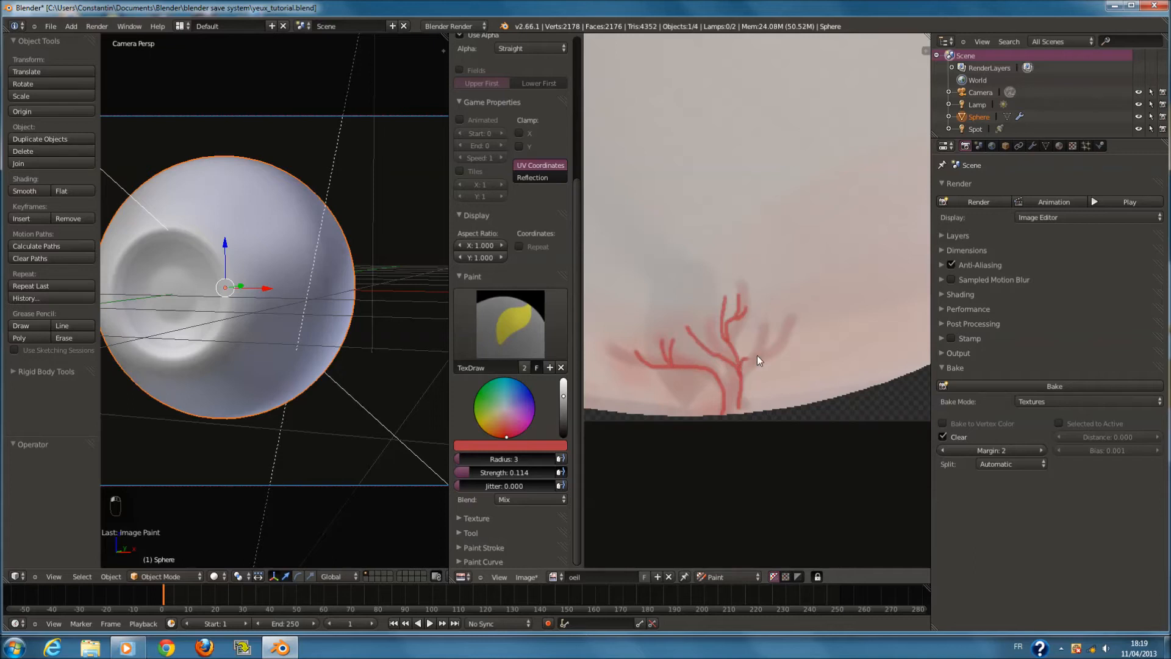
{"action": "left_click_drag", "start_coordinate": [778, 341], "coordinate": [793, 319]}
{"action": "left_click", "coordinate": [1114, 5]}
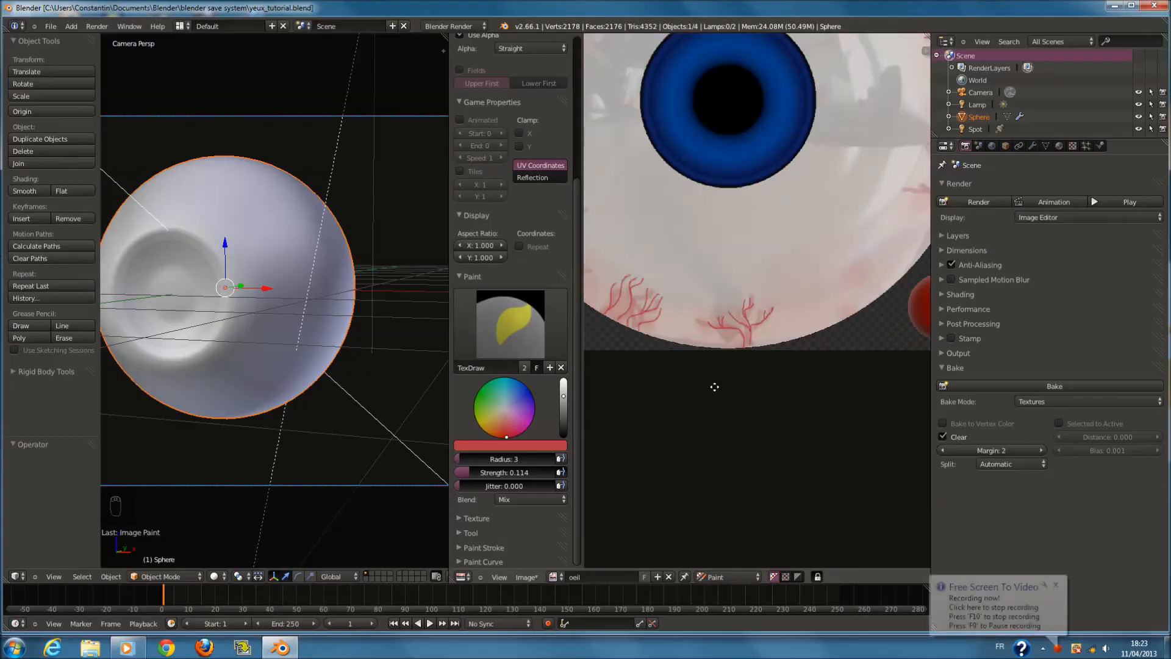
{"action": "scroll", "coordinate": [784, 511], "scroll_direction": "down", "scroll_amount": 2}
{"action": "scroll", "coordinate": [780, 481], "scroll_direction": "up", "scroll_amount": 2}
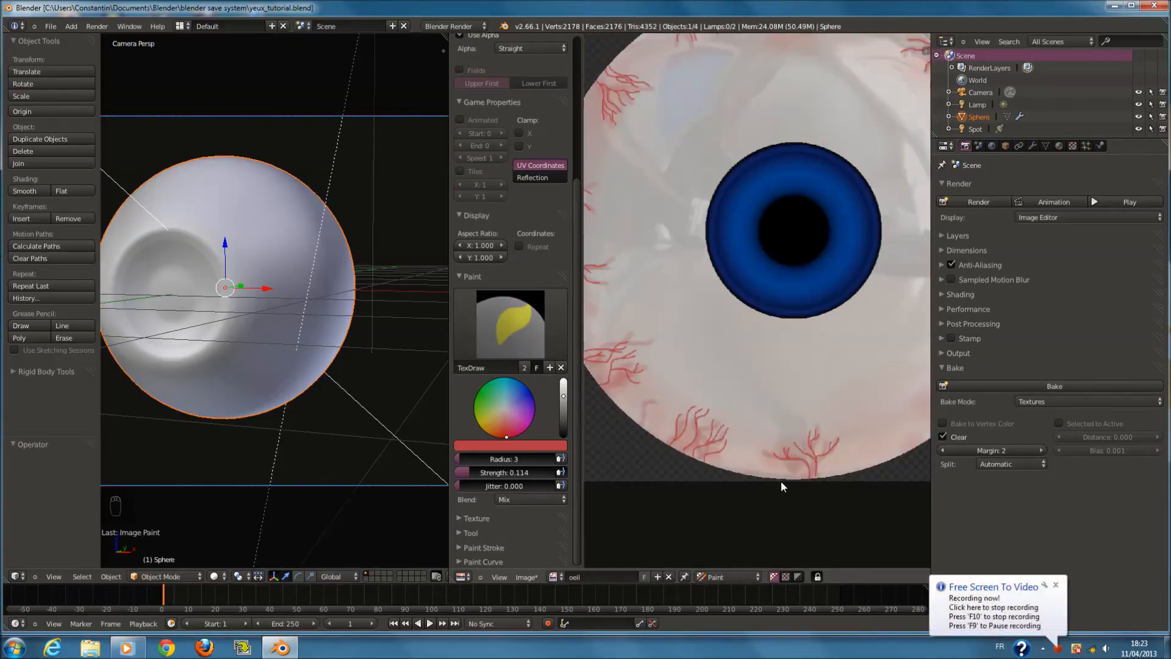
Set the TexDraw brush's jitter to 1.000 and its radius to 33
{"action": "left_click_drag", "start_coordinate": [467, 482], "coordinate": [507, 485]}
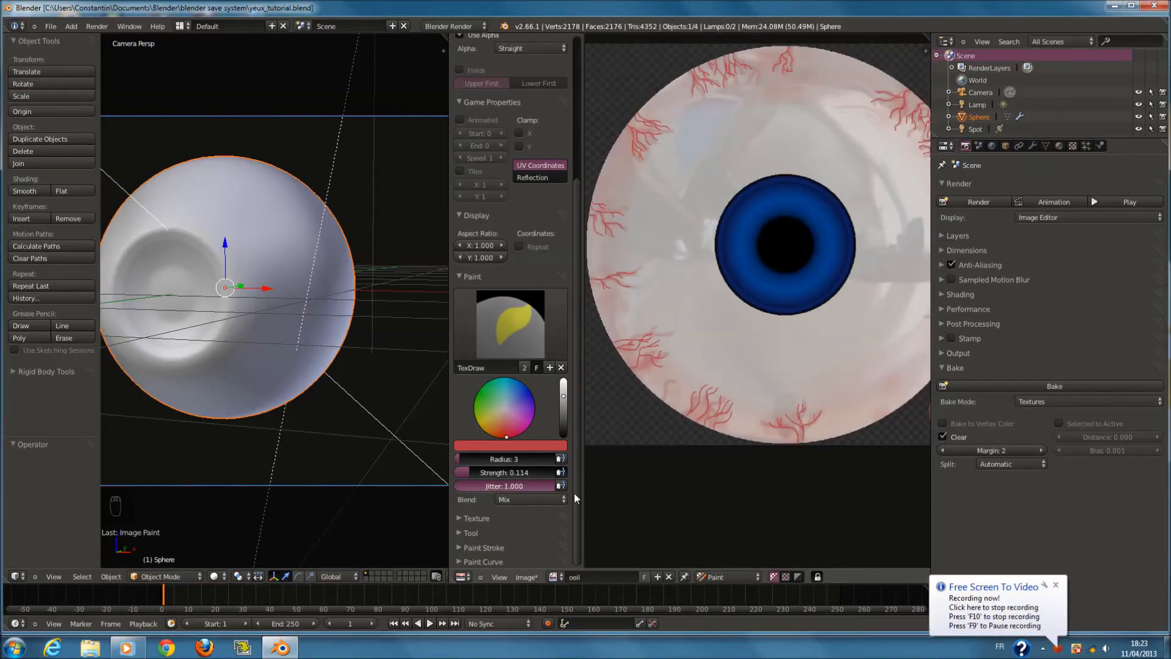
{"action": "key", "text": "f"}
{"action": "left_click", "coordinate": [689, 499]}
Paint scattered soft red patches around the veins on the bottom and lower-left rim
{"action": "scroll", "coordinate": [691, 500], "scroll_direction": "up", "scroll_amount": 3}
{"action": "middle_click_drag", "start_coordinate": [724, 416], "coordinate": [759, 356]}
{"action": "mouse_move", "coordinate": [681, 455]}
{"action": "left_mouse_down"}
{"action": "mouse_move", "coordinate": [714, 478]}
{"action": "mouse_move", "coordinate": [640, 462]}
{"action": "left_mouse_up"}
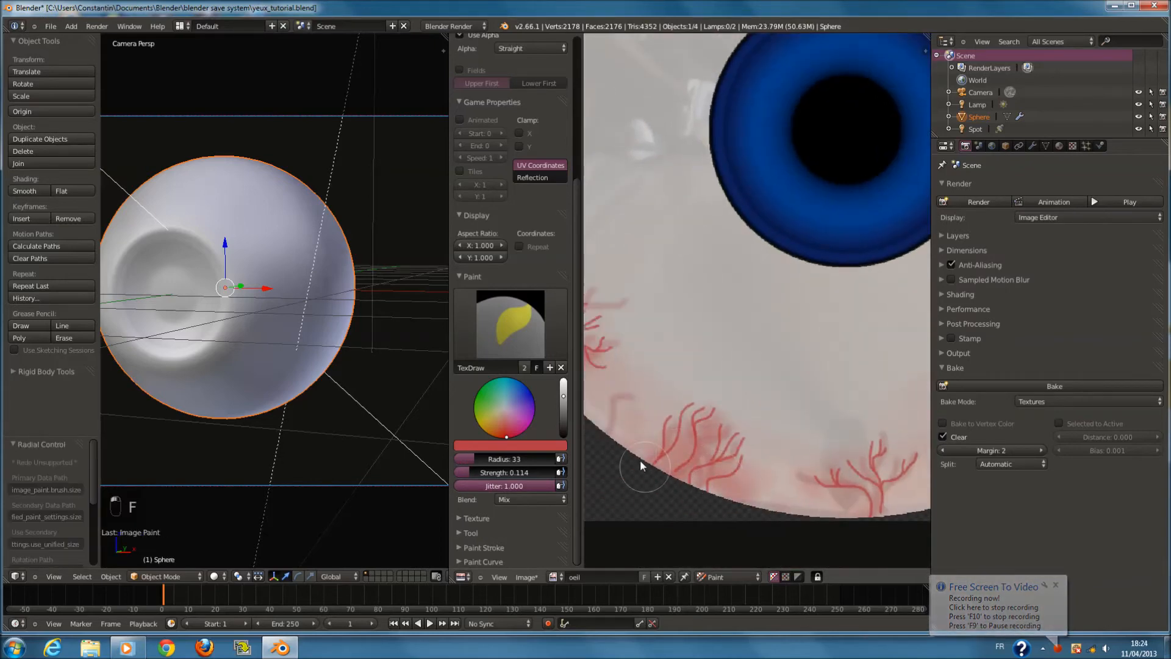
{"action": "middle_click_drag", "start_coordinate": [639, 466], "coordinate": [711, 478]}
{"action": "middle_click_drag", "start_coordinate": [634, 405], "coordinate": [704, 434]}
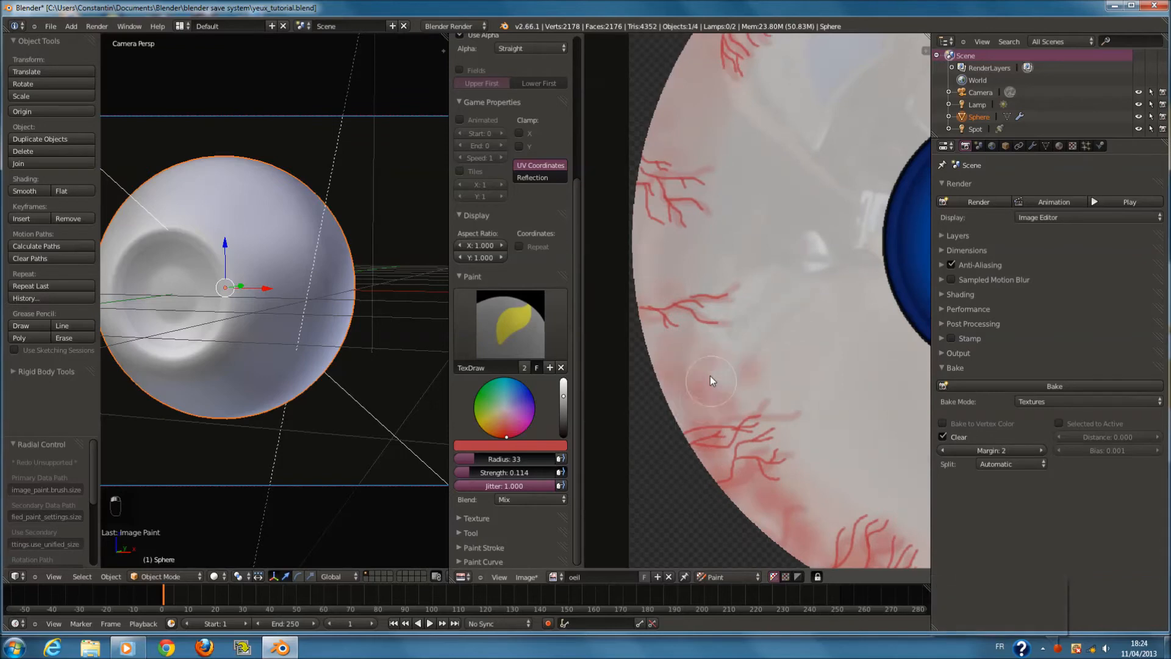
Paint soft red patches along the left and upper-left rim, and undo the last two strokes
{"action": "middle_click_drag", "start_coordinate": [638, 274], "coordinate": [647, 430]}
{"action": "mouse_move", "coordinate": [670, 282]}
{"action": "left_mouse_down"}
{"action": "mouse_move", "coordinate": [677, 324]}
{"action": "mouse_move", "coordinate": [724, 201]}
{"action": "left_mouse_up"}
{"action": "middle_click_drag", "start_coordinate": [766, 159], "coordinate": [699, 255]}
{"action": "scroll", "coordinate": [698, 255], "scroll_direction": "down", "scroll_amount": 4}
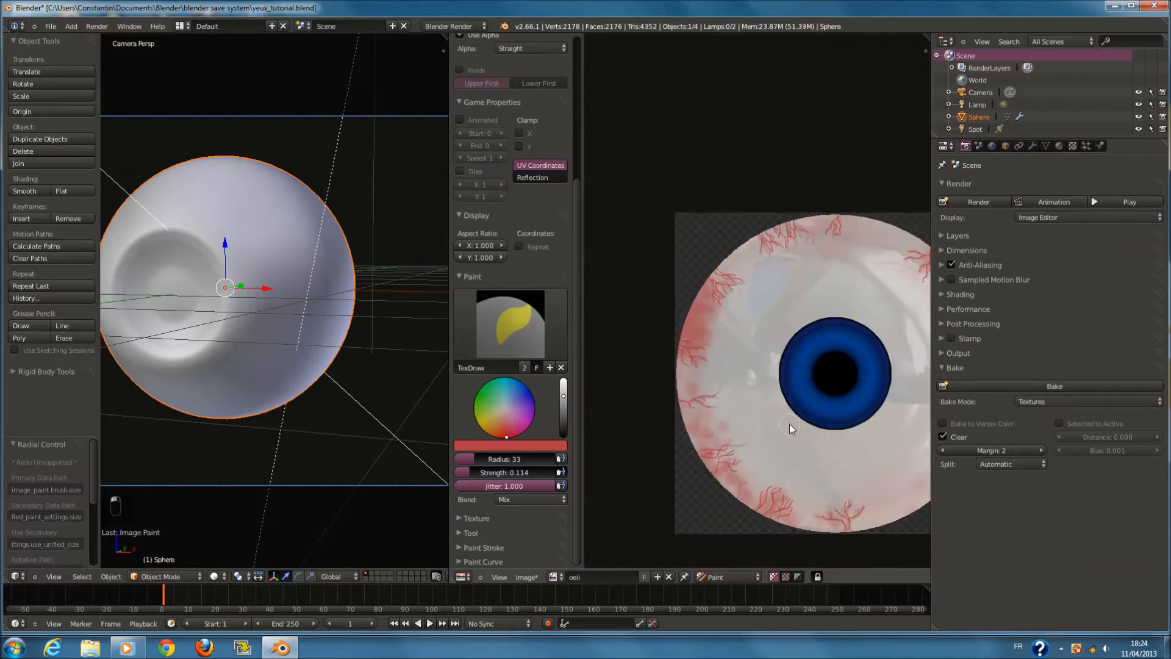
{"action": "scroll", "coordinate": [790, 423], "scroll_direction": "up", "scroll_amount": 2}
{"action": "key", "text": "ctrl+z"}
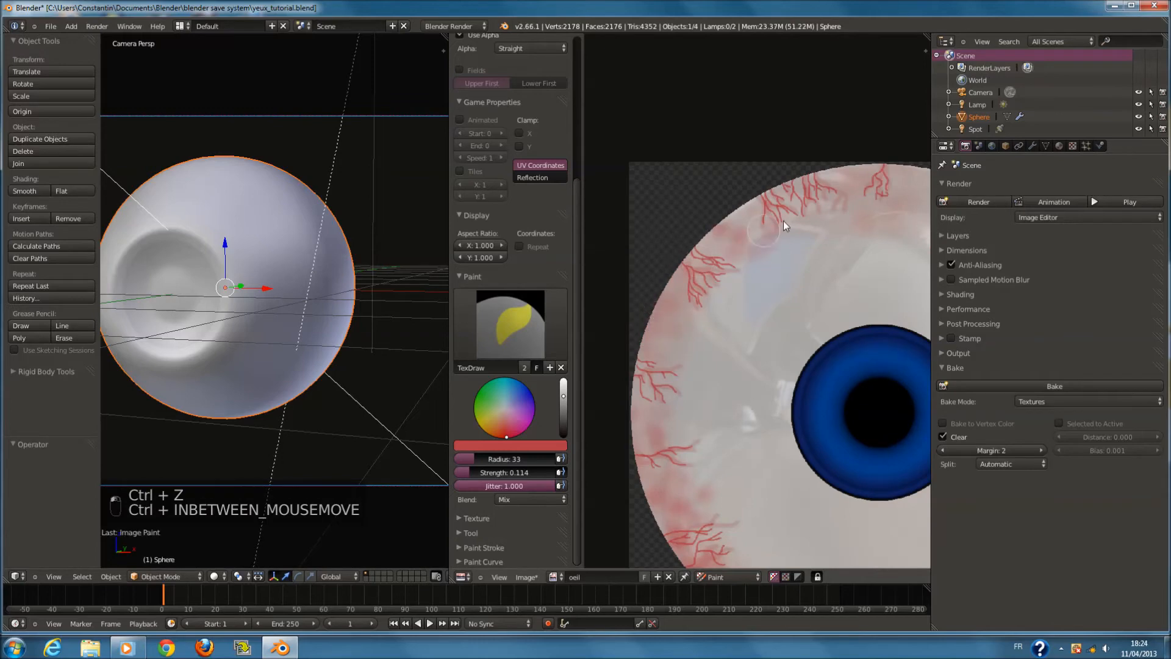
{"action": "key", "text": "ctrl+z"}
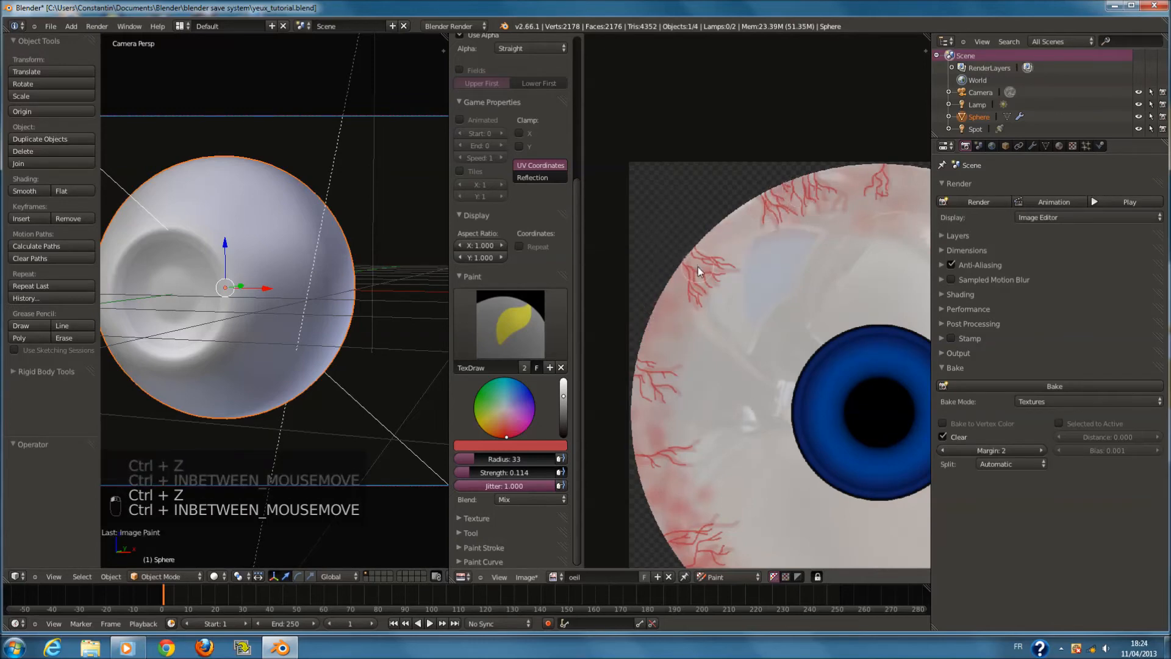
Paint soft red patches around the veins on the right rim, and undo the excess strokes
{"action": "middle_click_drag", "start_coordinate": [878, 206], "coordinate": [590, 181]}
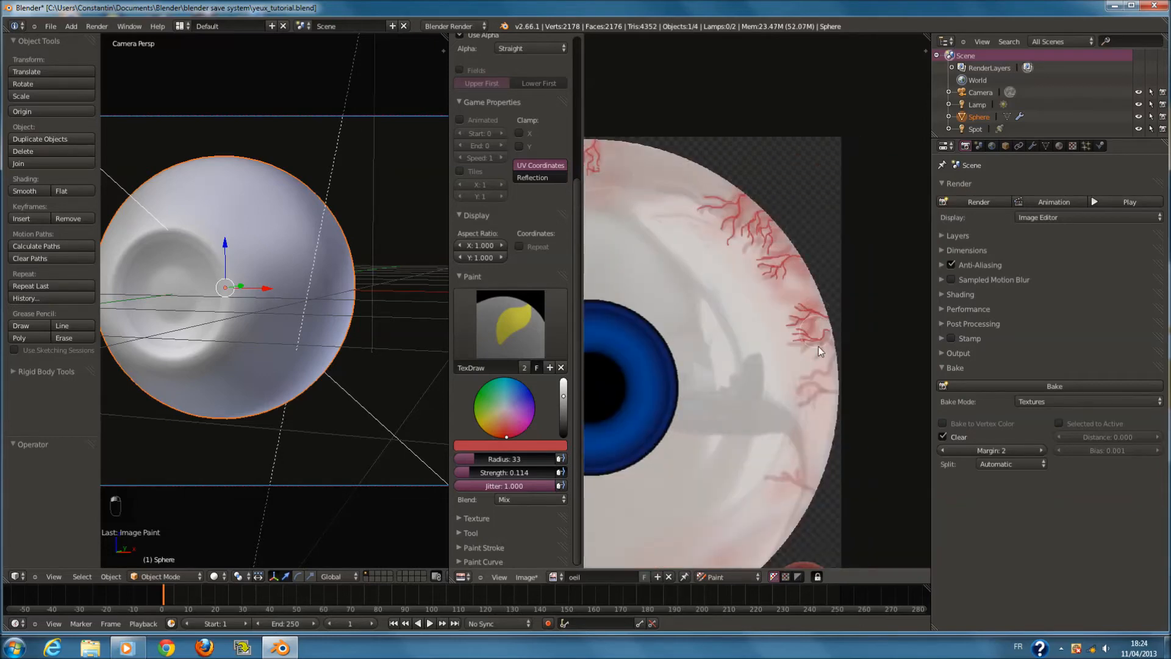
{"action": "left_click_drag", "start_coordinate": [815, 366], "coordinate": [812, 399]}
{"action": "middle_click_drag", "start_coordinate": [810, 445], "coordinate": [869, 313]}
{"action": "key", "text": "ctrl+z"}
{"action": "key", "text": "ctrl+z"}
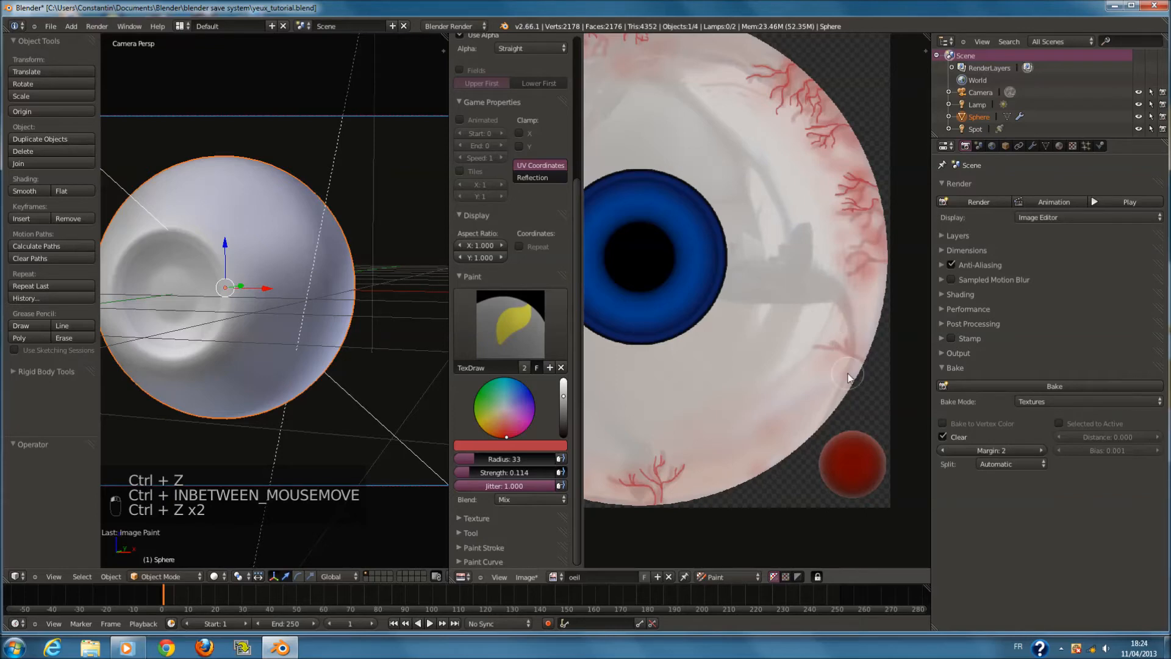
{"action": "middle_click_drag", "start_coordinate": [826, 369], "coordinate": [866, 330]}
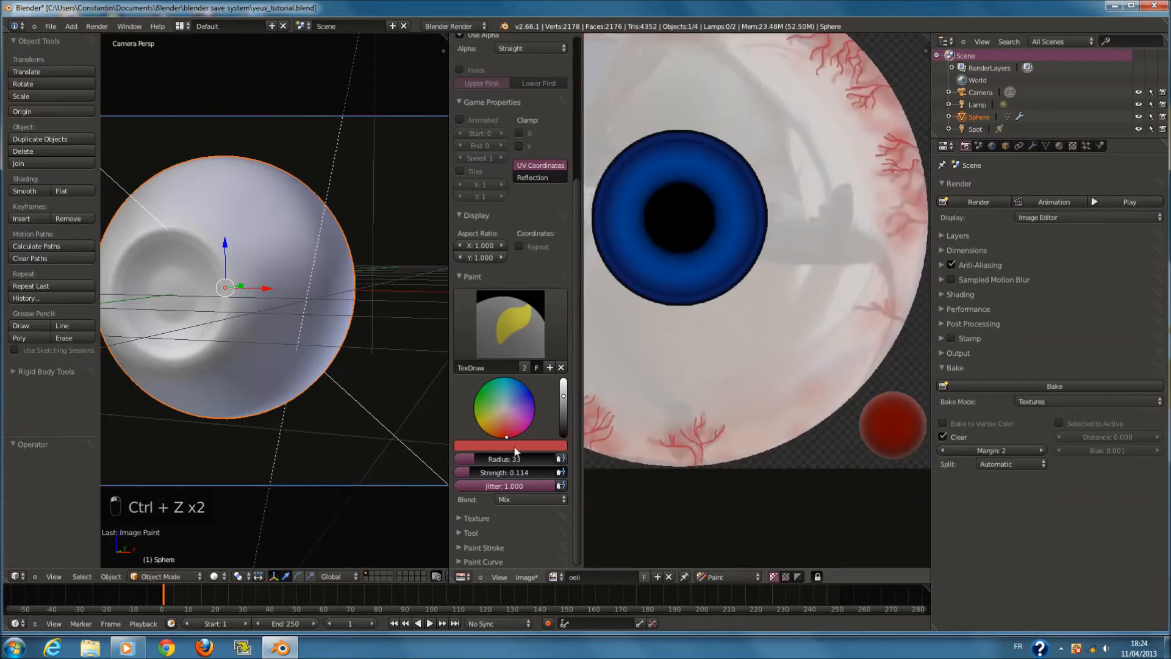
Switch to the Soften brush and set its radius to 120
{"action": "left_click", "coordinate": [530, 343]}
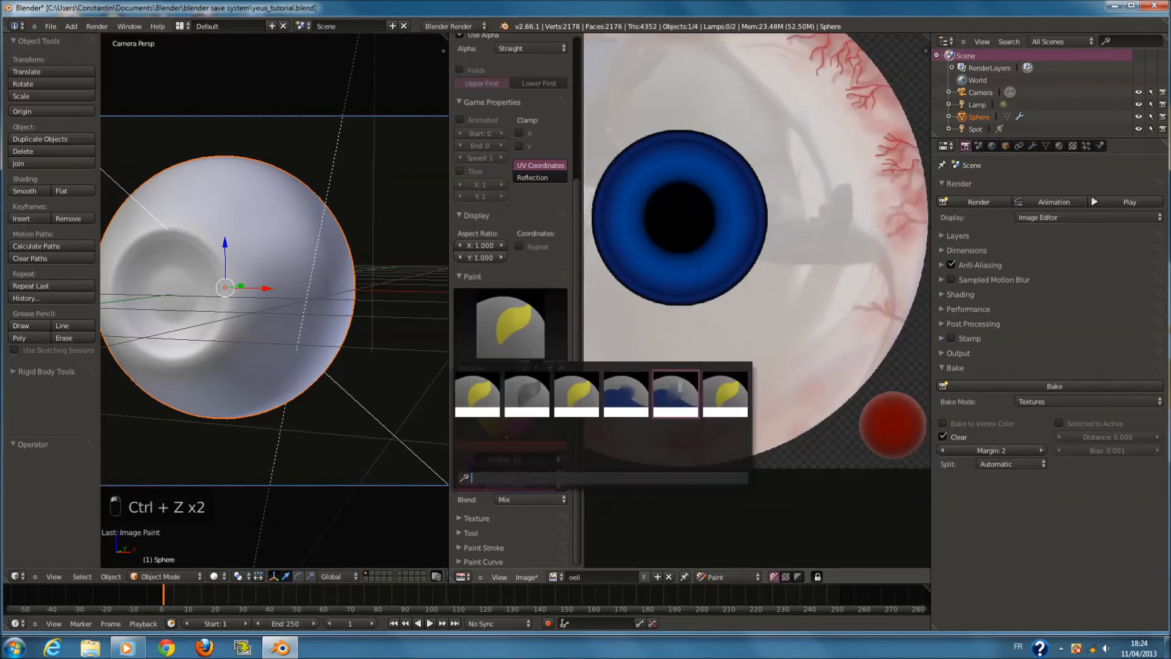
{"action": "left_click", "coordinate": [680, 386]}
{"action": "left_click", "coordinate": [515, 339]}
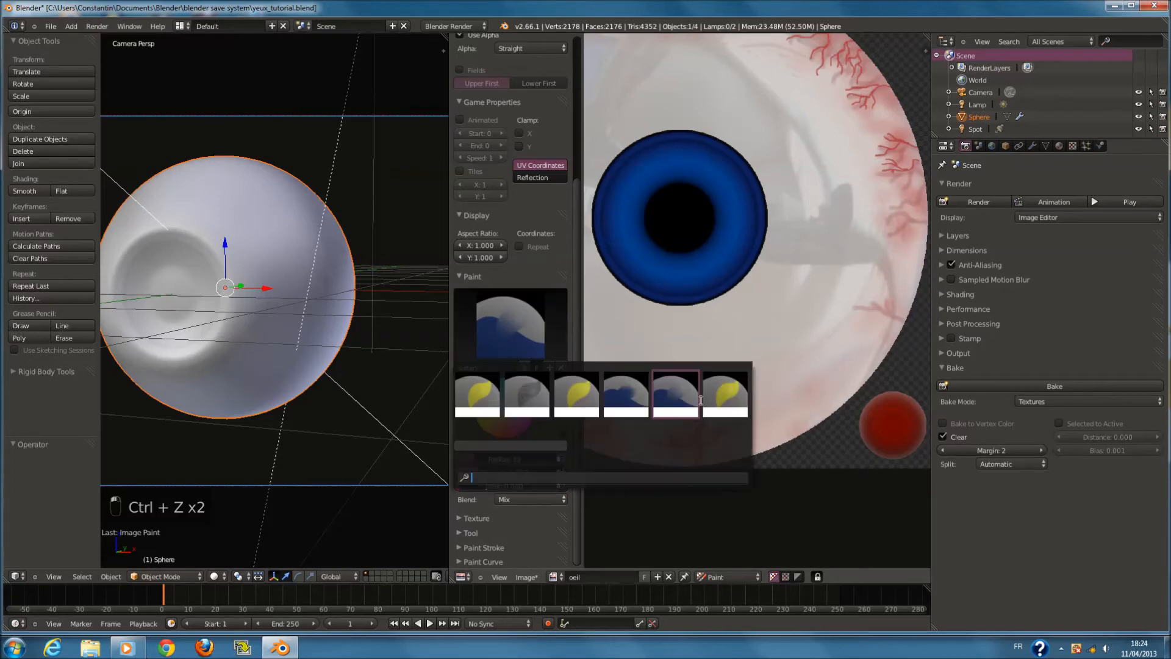
{"action": "left_click", "coordinate": [683, 405]}
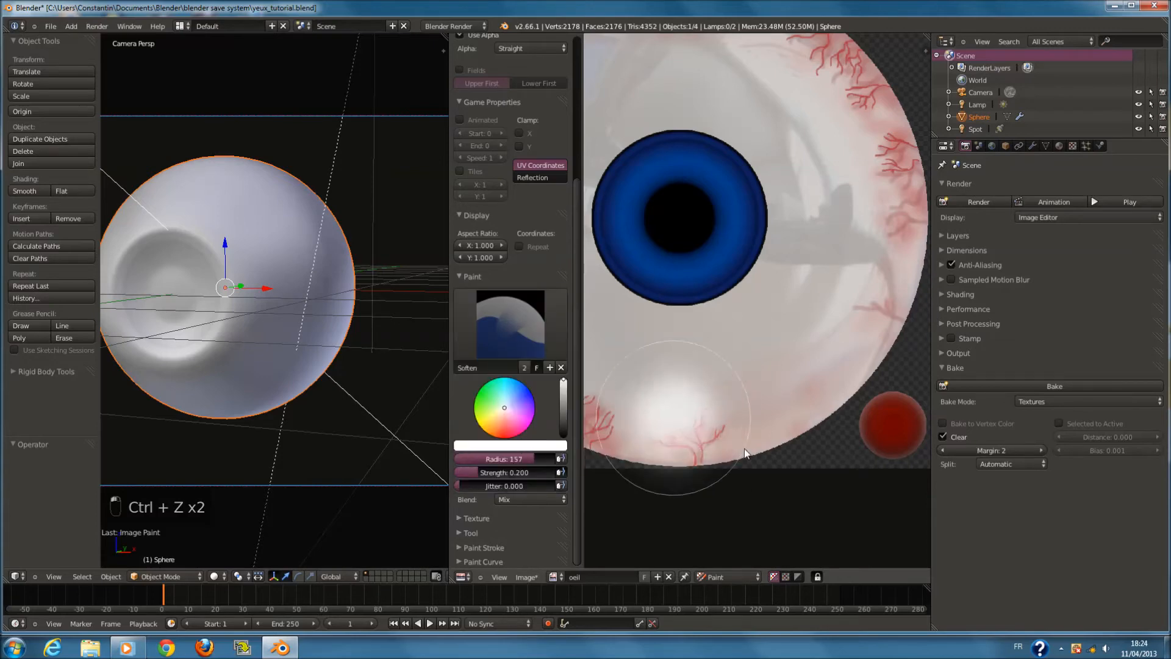
{"action": "scroll", "coordinate": [774, 304], "scroll_direction": "up", "scroll_amount": 4}
{"action": "key", "text": "f"}
{"action": "key", "text": "f"}
Undo the trial soften strokes on the bottom rim and save the file
{"action": "mouse_move", "coordinate": [765, 393]}
{"action": "left_mouse_down"}
{"action": "mouse_move", "coordinate": [751, 266]}
{"action": "mouse_move", "coordinate": [767, 228]}
{"action": "left_mouse_up"}
{"action": "scroll", "coordinate": [748, 327], "scroll_direction": "down", "scroll_amount": 4}
{"action": "middle_click_drag", "start_coordinate": [760, 353], "coordinate": [793, 389]}
{"action": "key", "text": "ctrl+s"}
{"action": "key", "text": "ctrl+z"}
{"action": "key", "text": "ctrl+z"}
{"action": "key", "text": "ctrl+s"}
Soften the red patches and veins around the bottom, left and upper-left rim
{"action": "left_click", "coordinate": [774, 381]}
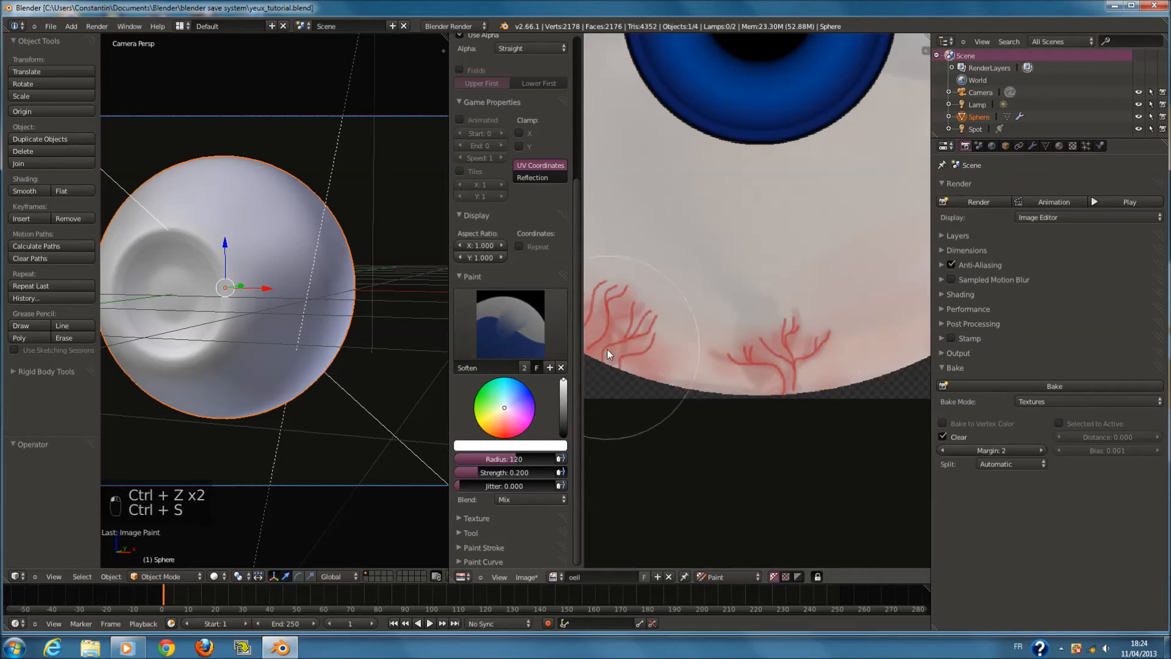
{"action": "middle_click_drag", "start_coordinate": [606, 348], "coordinate": [714, 381]}
{"action": "middle_click_drag", "start_coordinate": [694, 317], "coordinate": [792, 429]}
{"action": "middle_click_drag", "start_coordinate": [668, 314], "coordinate": [727, 424]}
{"action": "middle_click_drag", "start_coordinate": [694, 267], "coordinate": [721, 384]}
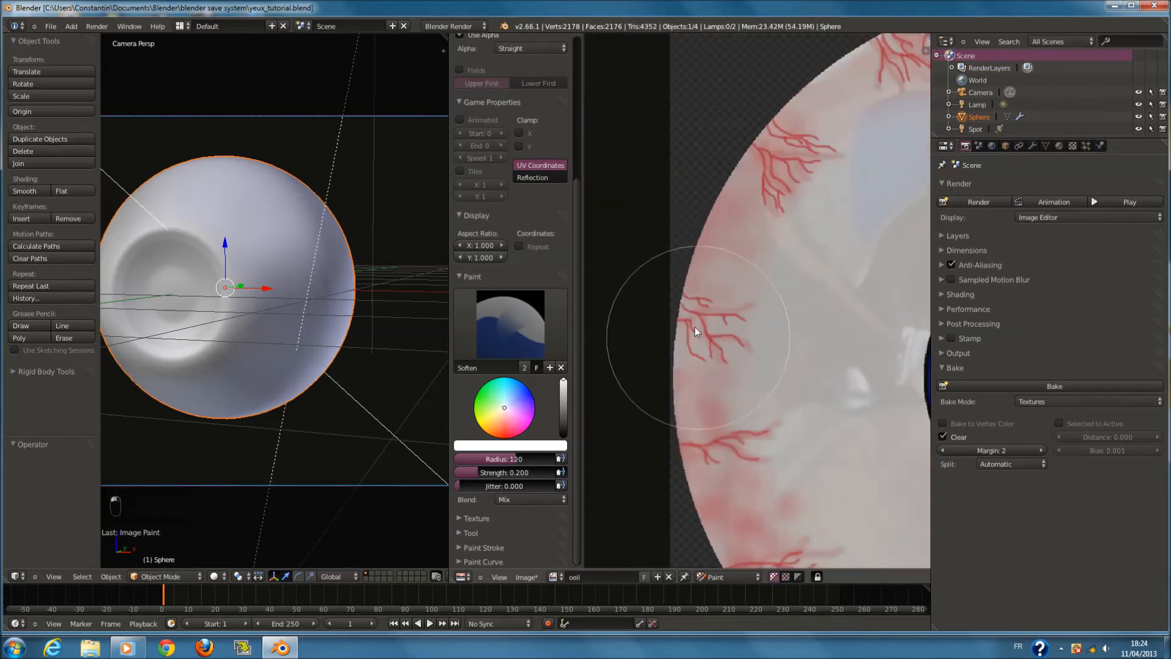
{"action": "middle_click_drag", "start_coordinate": [790, 324], "coordinate": [703, 301]}
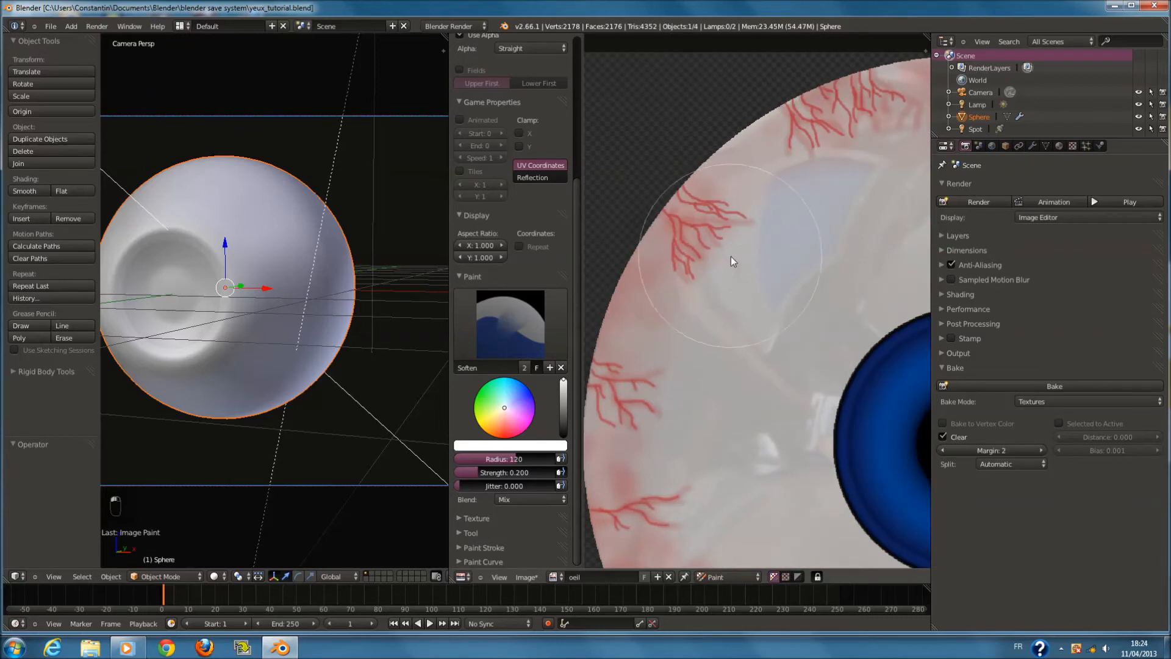
{"action": "middle_click_drag", "start_coordinate": [731, 256], "coordinate": [630, 309]}
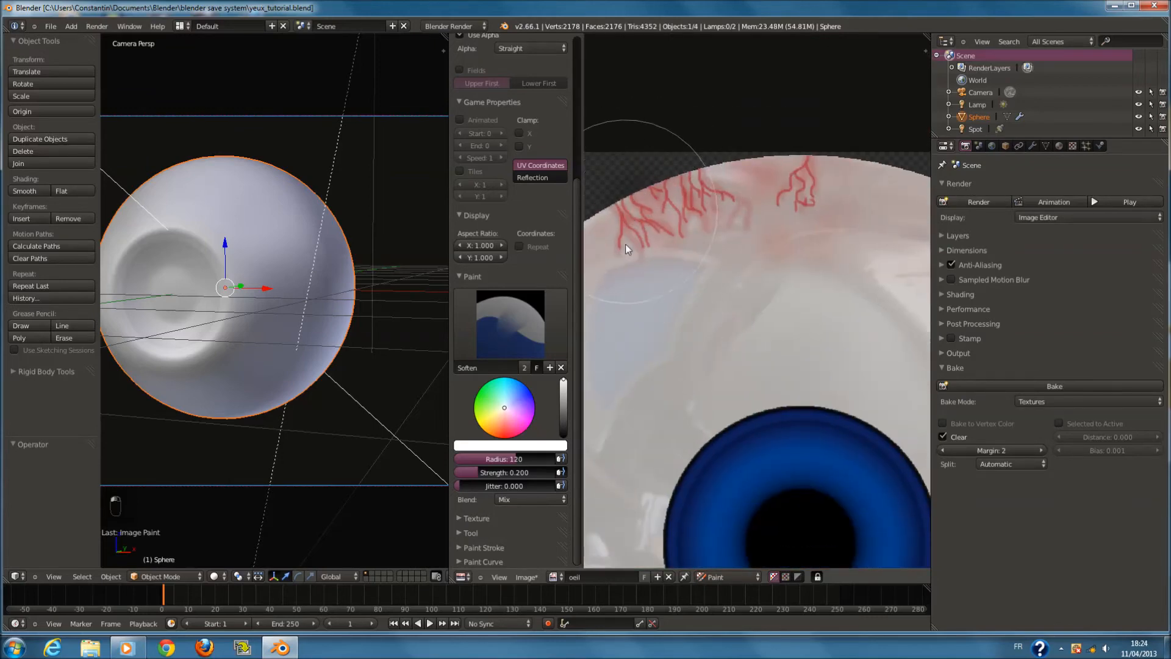
{"action": "scroll", "coordinate": [831, 327], "scroll_direction": "down", "scroll_amount": 2}
Soften the red patches and veins along the upper-right and right rim
{"action": "middle_click_drag", "start_coordinate": [818, 328], "coordinate": [668, 268]}
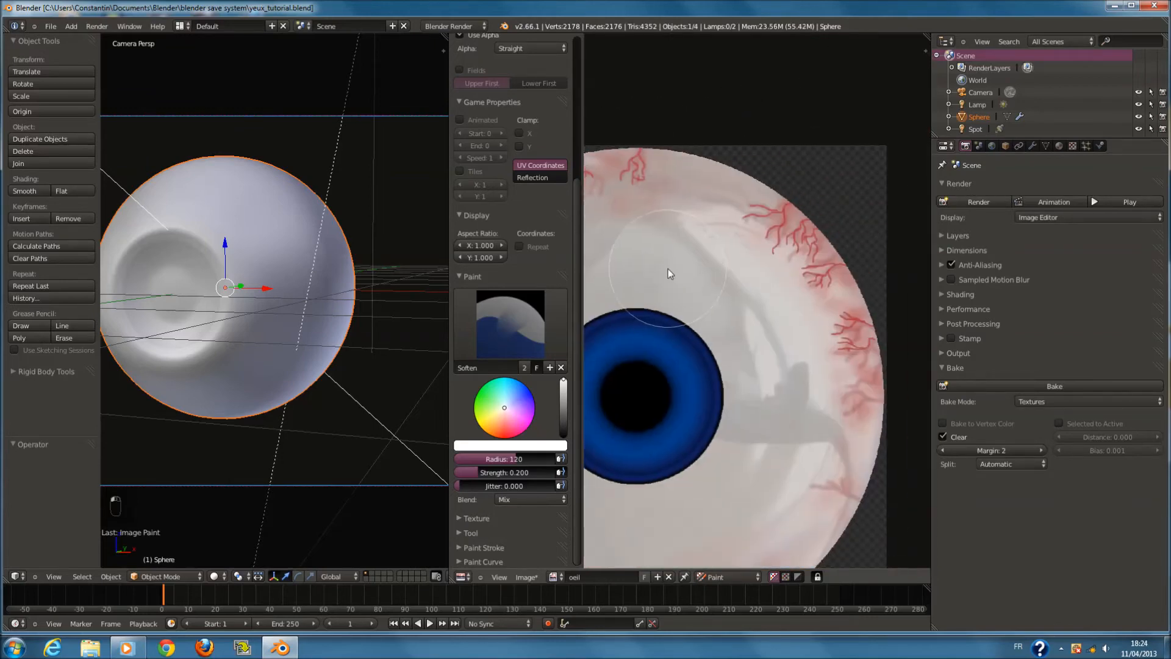
{"action": "mouse_move", "coordinate": [811, 197]}
{"action": "left_mouse_down"}
{"action": "mouse_move", "coordinate": [830, 247]}
{"action": "mouse_move", "coordinate": [771, 261]}
{"action": "mouse_move", "coordinate": [814, 290]}
{"action": "left_mouse_up"}
{"action": "middle_click_drag", "start_coordinate": [804, 435], "coordinate": [796, 298]}
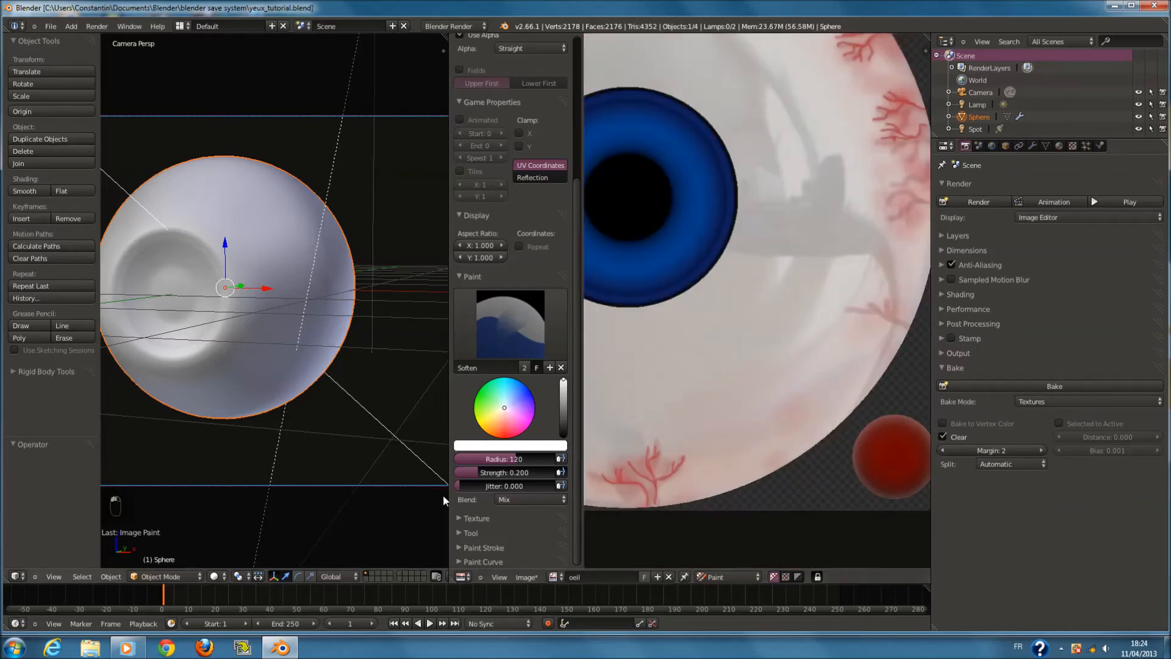
Set the Soften brush's strength to 0.09172, its colour to bright red and its radius to 3
{"action": "left_click_drag", "start_coordinate": [506, 472], "coordinate": [494, 472]}
{"action": "left_click_drag", "start_coordinate": [504, 407], "coordinate": [507, 445]}
{"action": "key", "text": "f"}
{"action": "left_click", "coordinate": [686, 450]}
Go over the veins at the bottom rim with the Soften brush, setting its radius to 4
{"action": "scroll", "coordinate": [686, 450], "scroll_direction": "up", "scroll_amount": 3}
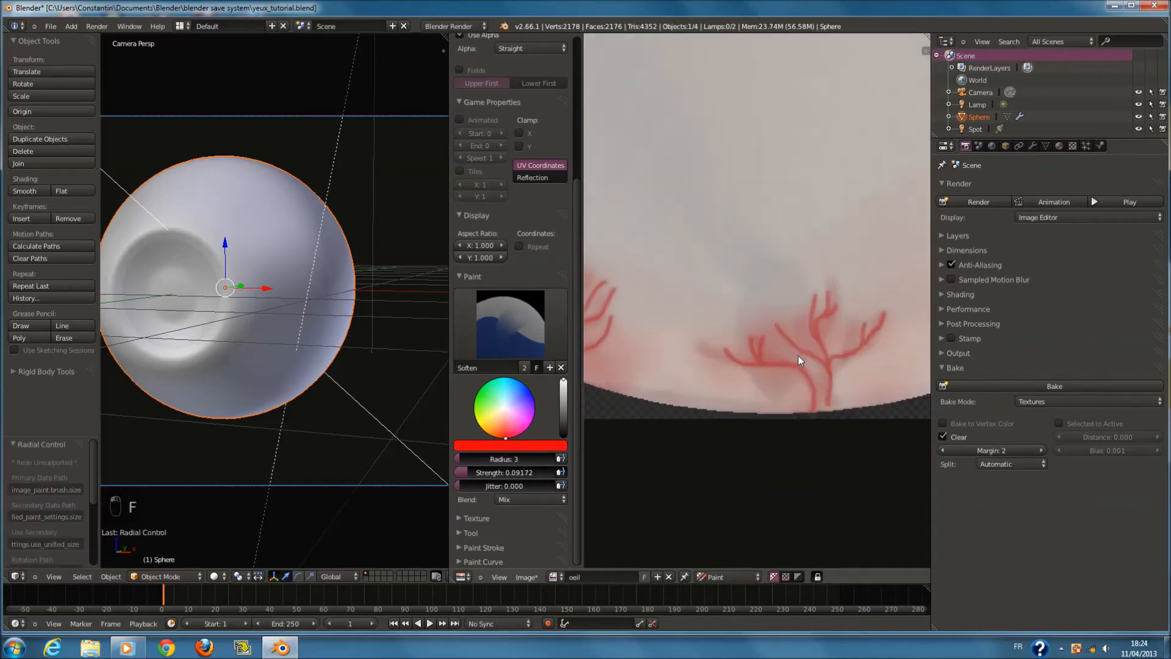
{"action": "mouse_move", "coordinate": [790, 411]}
{"action": "left_mouse_down"}
{"action": "mouse_move", "coordinate": [795, 319]}
{"action": "mouse_move", "coordinate": [785, 377]}
{"action": "left_mouse_up"}
{"action": "key", "text": "f"}
{"action": "left_click", "coordinate": [792, 393]}
{"action": "key", "text": "f"}
{"action": "left_click", "coordinate": [805, 390]}
{"action": "left_click", "coordinate": [771, 155]}
{"action": "scroll", "coordinate": [770, 155], "scroll_direction": "down", "scroll_amount": 5}
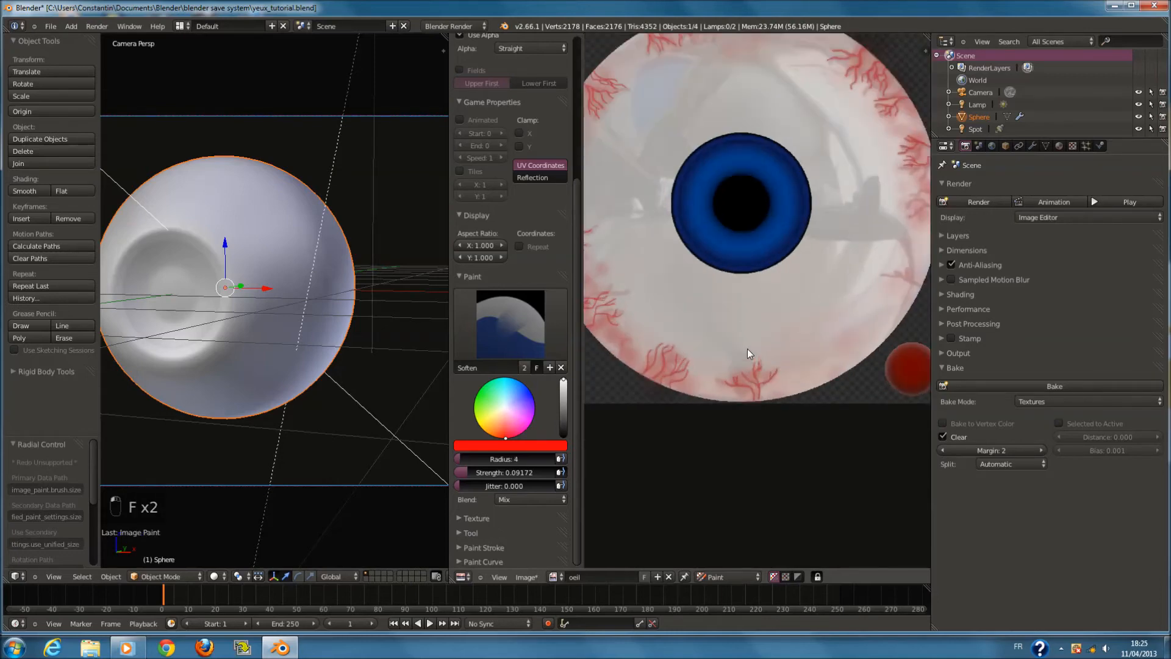
Set the Soften brush's strength to 0.735 and radius to 41, and save the file
{"action": "left_click_drag", "start_coordinate": [485, 474], "coordinate": [546, 470]}
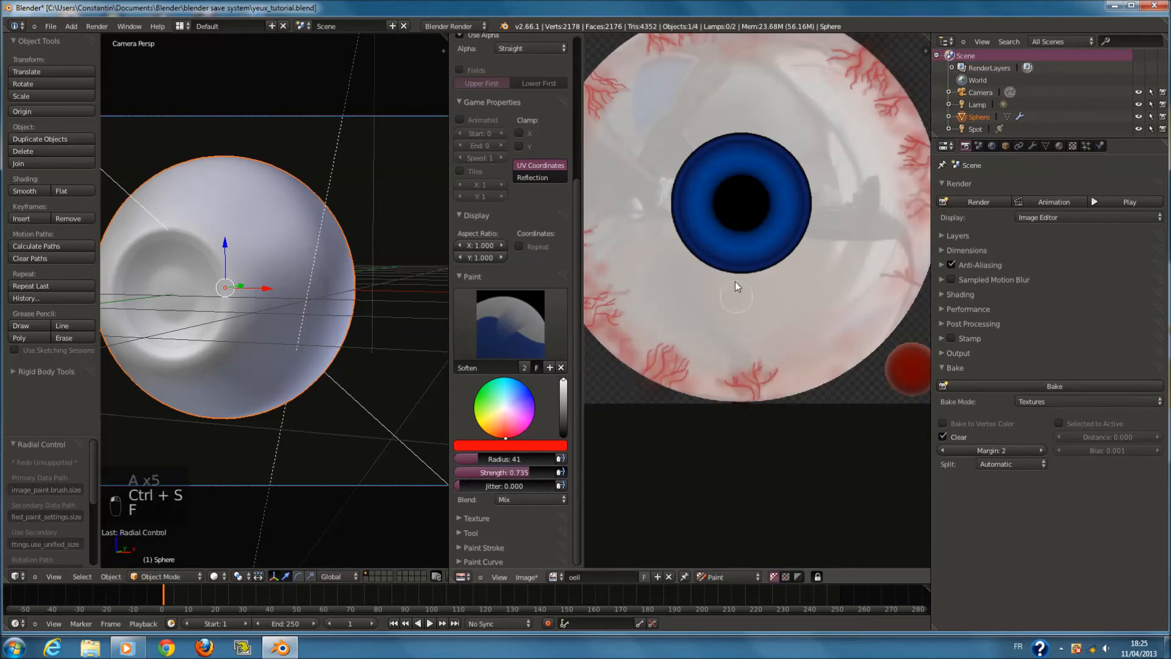
{"action": "left_click", "coordinate": [734, 280]}
{"action": "scroll", "coordinate": [747, 311], "scroll_direction": "down", "scroll_amount": 3}
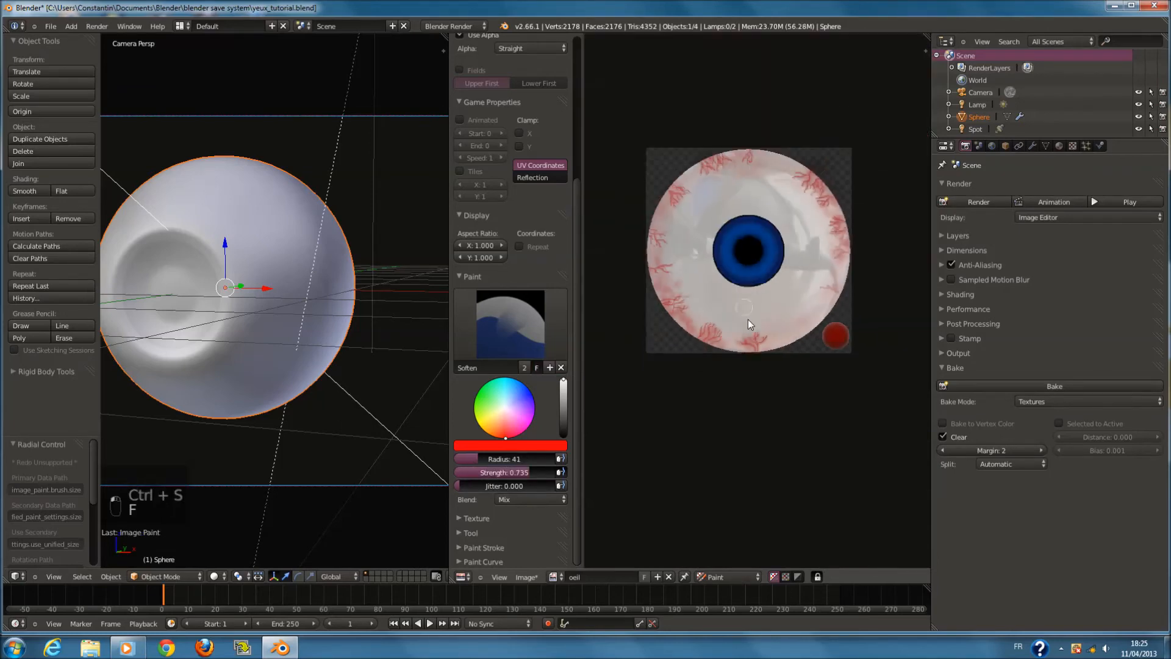
{"action": "scroll", "coordinate": [749, 324], "scroll_direction": "up", "scroll_amount": 1}
{"action": "key", "text": "Tab"}
{"action": "scroll", "coordinate": [752, 345], "scroll_direction": "up", "scroll_amount": 1}
{"action": "key", "text": "ctrl+s"}
{"action": "key", "text": "Tab"}
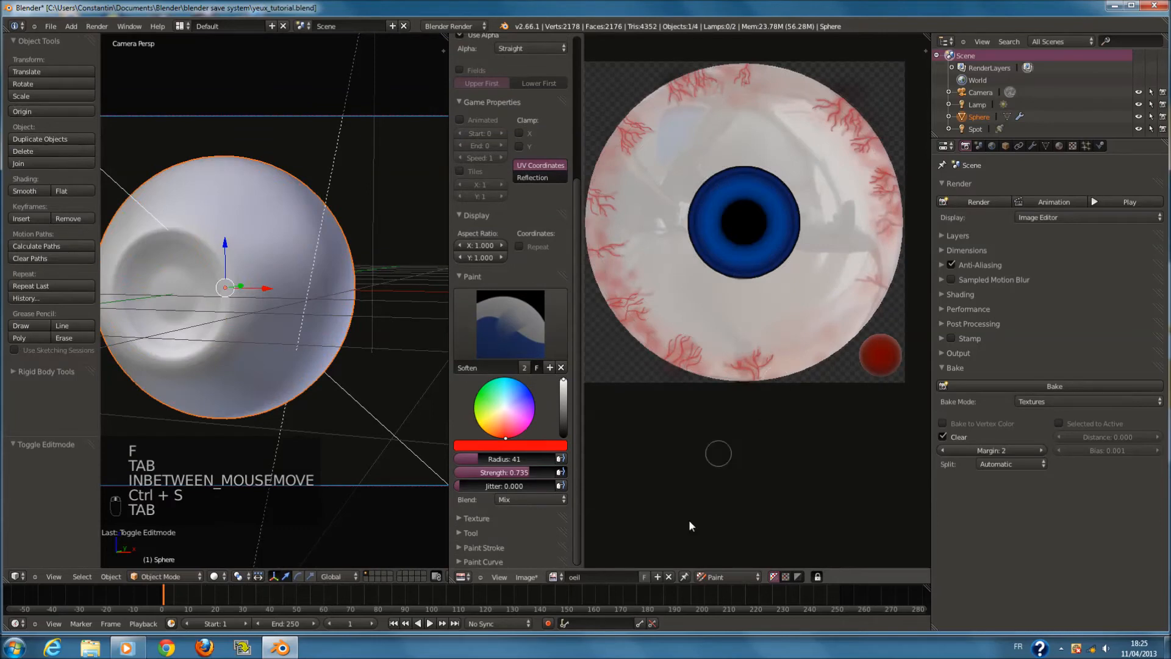
Try the stronger Soften brush on the area above the bottom rim veins and undo the strokes
{"action": "key", "text": "a"}
{"action": "key", "text": "a"}
{"action": "left_click", "coordinate": [753, 351]}
{"action": "key", "text": "Tab"}
{"action": "key", "text": "Tab"}
{"action": "scroll", "coordinate": [754, 333], "scroll_direction": "up", "scroll_amount": 2}
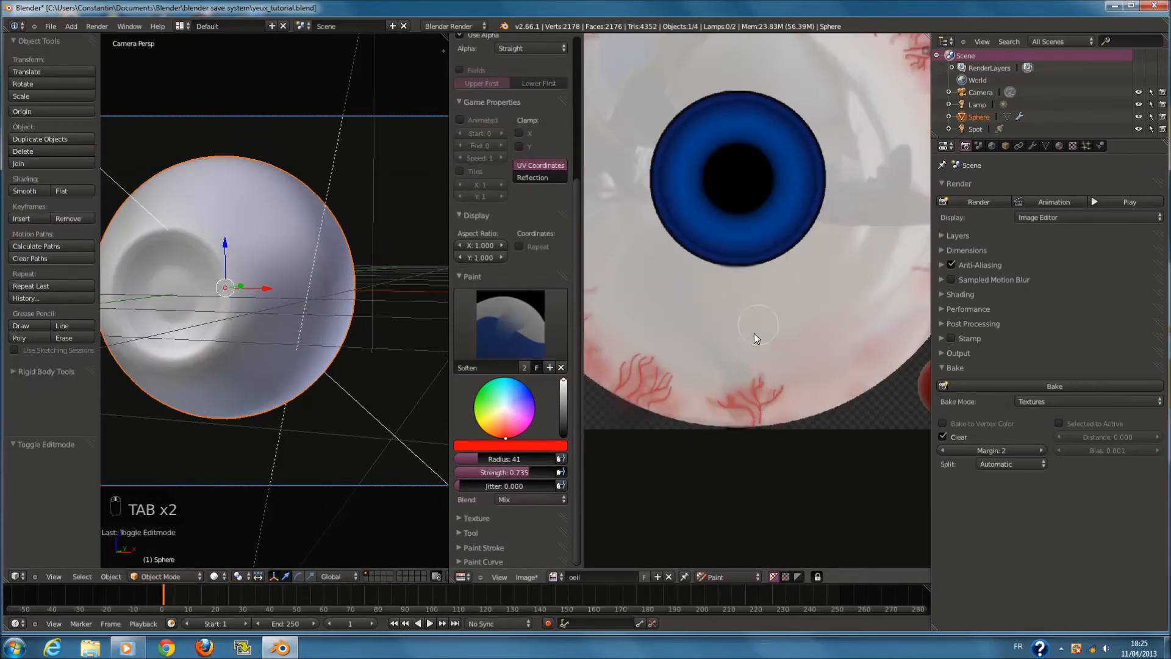
{"action": "left_click", "coordinate": [750, 345]}
{"action": "left_click", "coordinate": [510, 324]}
{"action": "key", "text": "ctrl+z"}
{"action": "key", "text": "ctrl+z"}
{"action": "key", "text": "ctrl+z"}
{"action": "key", "text": "ctrl+z"}
{"action": "key", "text": "ctrl+z"}
{"action": "key", "text": "ctrl+z"}
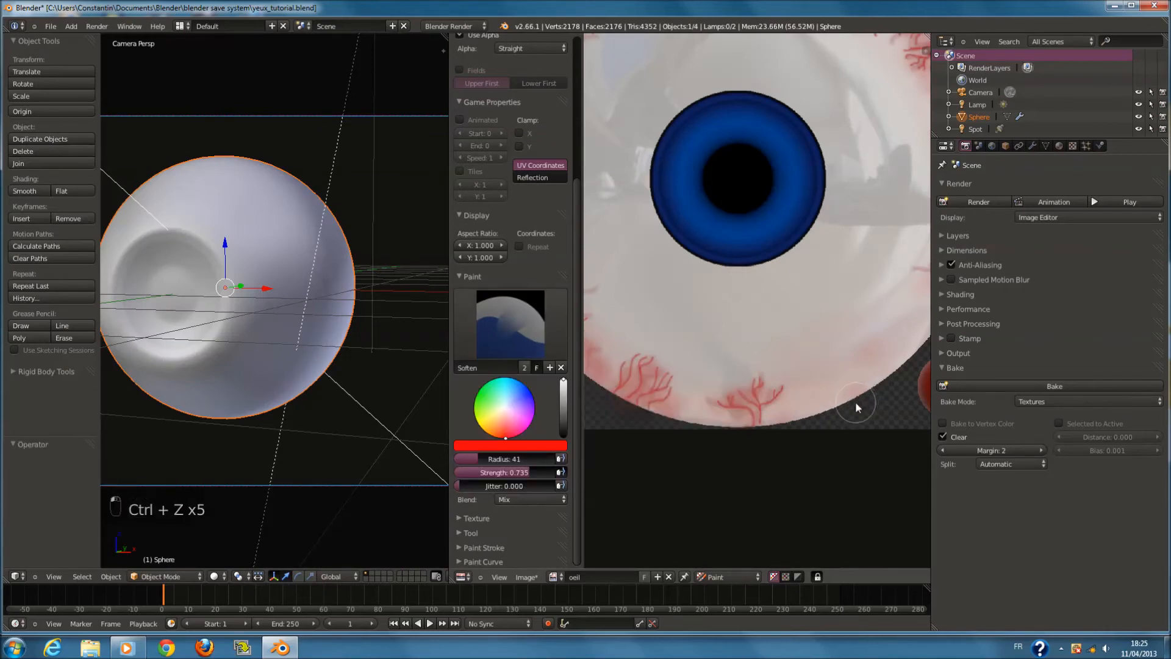
Switch to the white Draw brush with radius 3 and set its strength to 0.05096
{"action": "left_click", "coordinate": [509, 323]}
{"action": "left_click", "coordinate": [580, 390]}
{"action": "key", "text": "f"}
{"action": "left_click", "coordinate": [679, 397]}
{"action": "left_click", "coordinate": [513, 341]}
{"action": "left_click", "coordinate": [477, 393]}
{"action": "left_click", "coordinate": [539, 332]}
{"action": "left_click", "coordinate": [565, 394]}
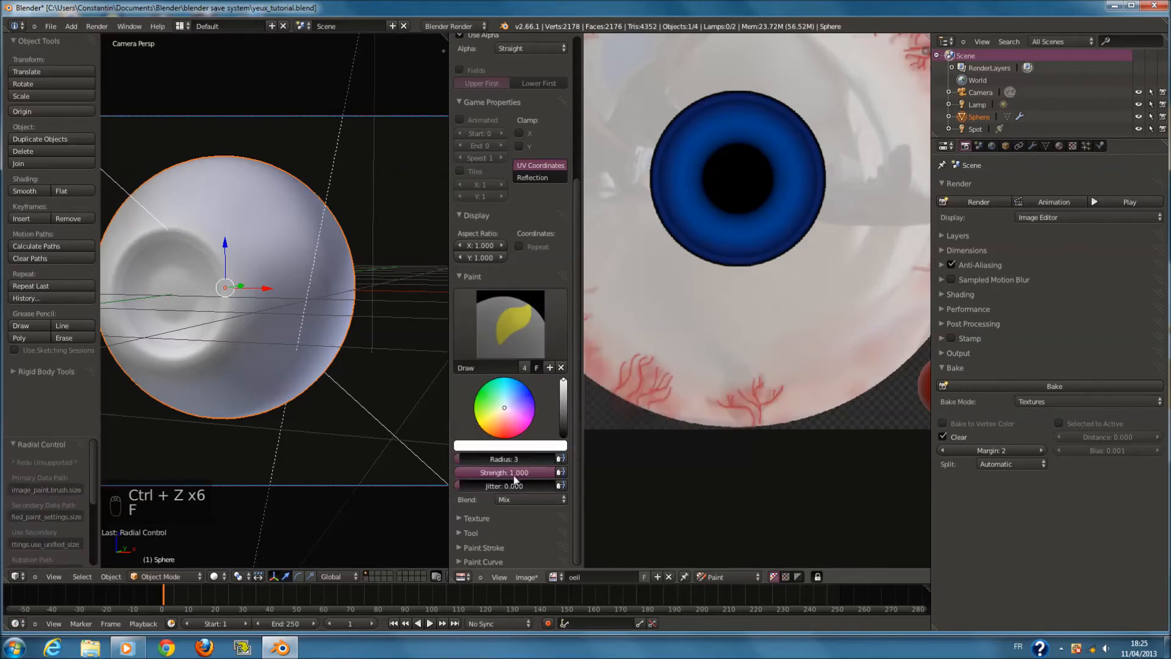
{"action": "left_click_drag", "start_coordinate": [454, 475], "coordinate": [444, 476]}
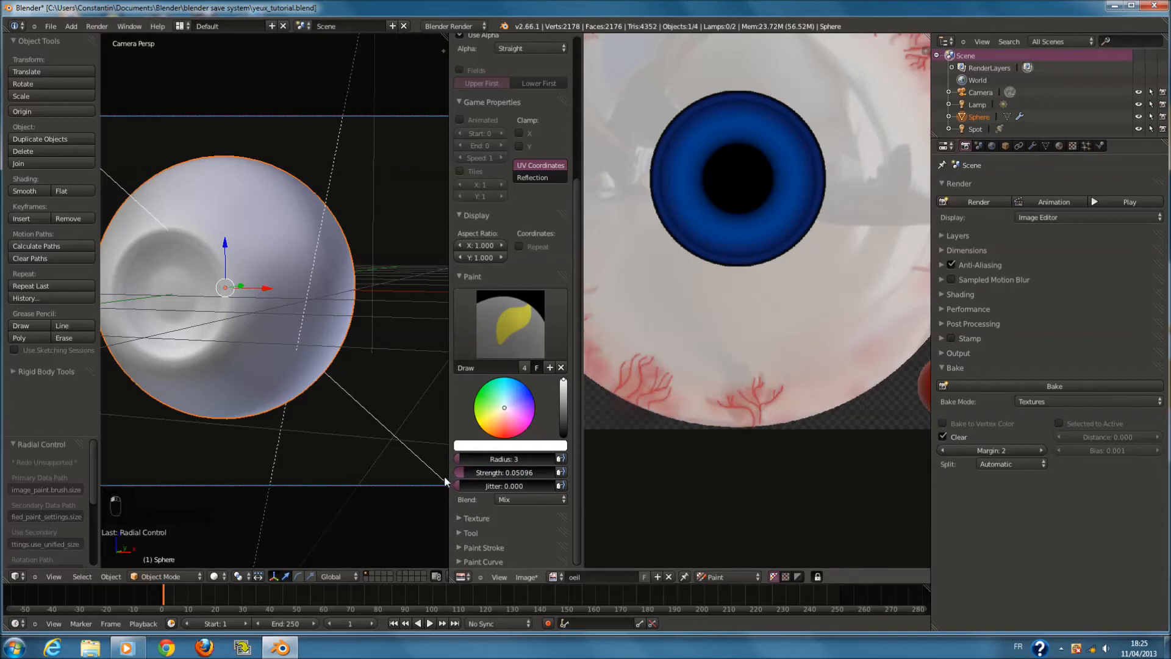
Set the Draw brush to red with strength 0.06369 and radius 1, and paint a thin branching vein from the lower-left rim cluster
{"action": "left_click", "coordinate": [504, 437]}
{"action": "scroll", "coordinate": [690, 422], "scroll_direction": "up", "scroll_amount": 4}
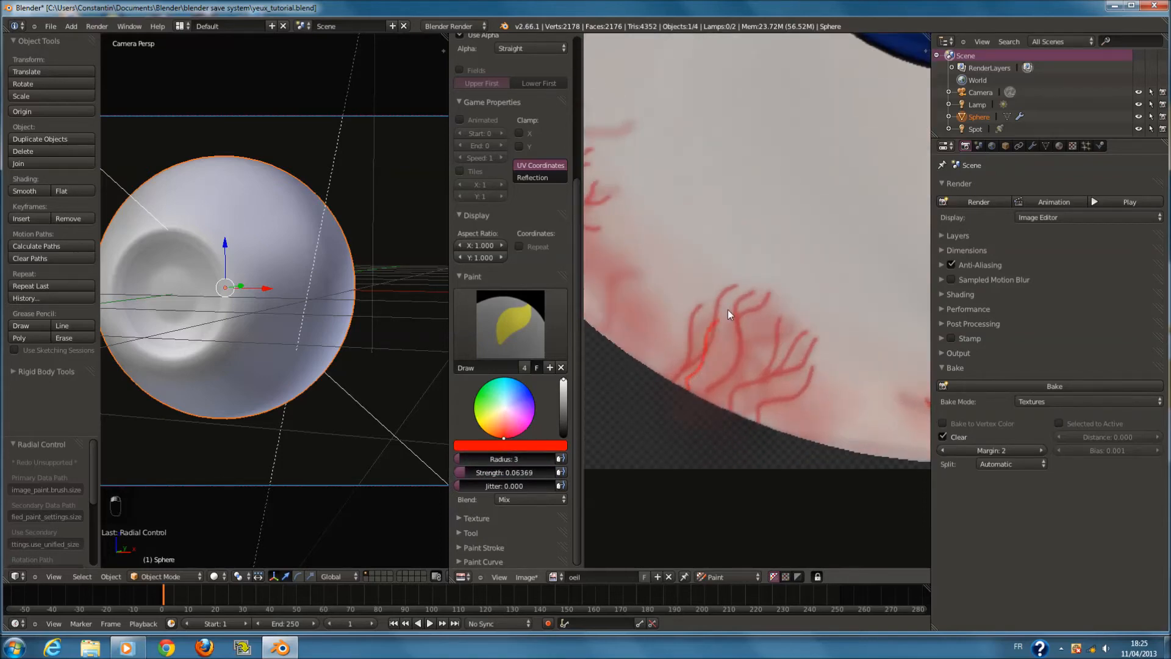
{"action": "key", "text": "ctrl+z"}
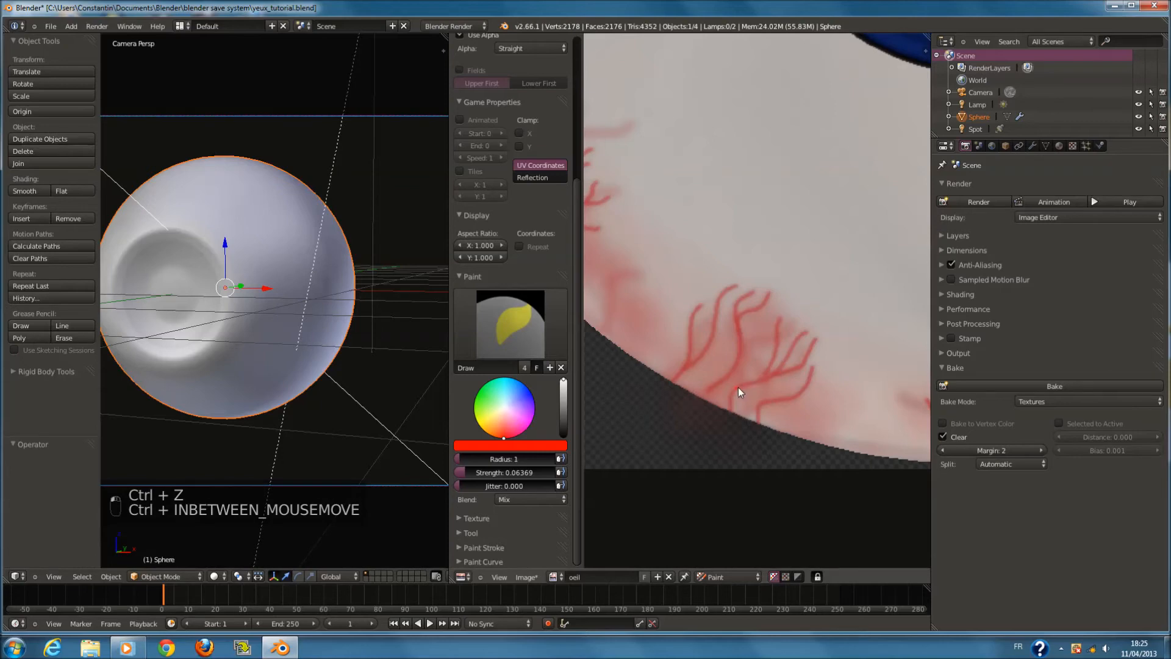
{"action": "key", "text": "f"}
{"action": "left_click_drag", "start_coordinate": [695, 391], "coordinate": [822, 180]}
{"action": "left_click_drag", "start_coordinate": [797, 250], "coordinate": [817, 215]}
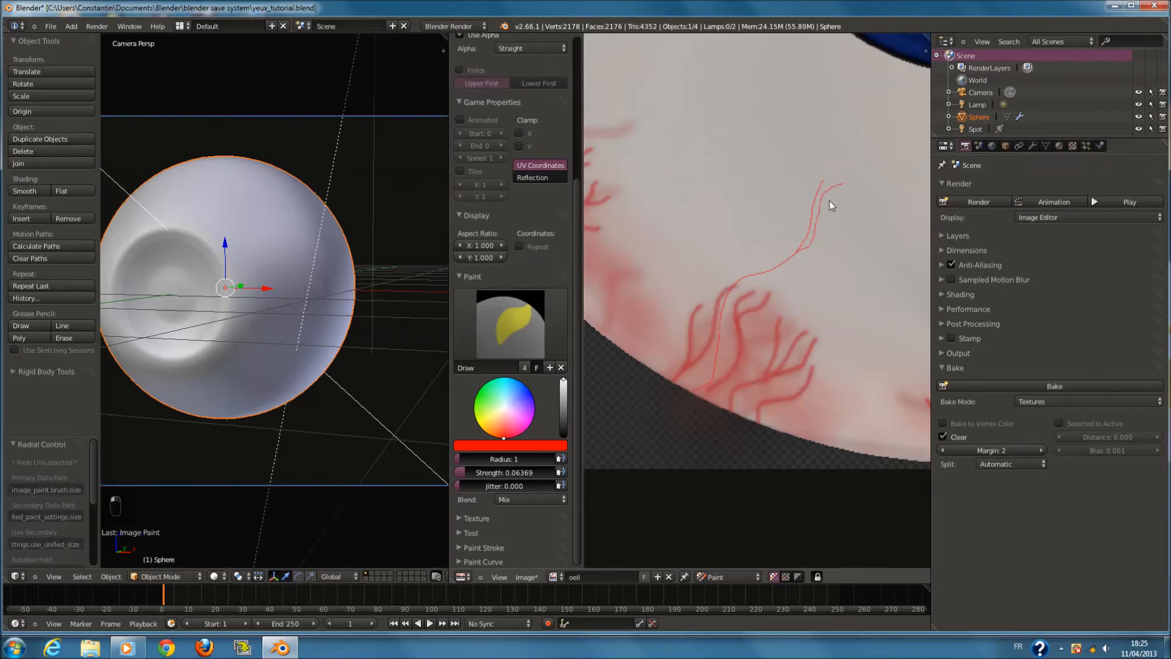
Paint a long, thin, forked vein extending inward from the next vein cluster up the lower-left rim, undoing the stray stroke
{"action": "middle_click_drag", "start_coordinate": [865, 193], "coordinate": [889, 431]}
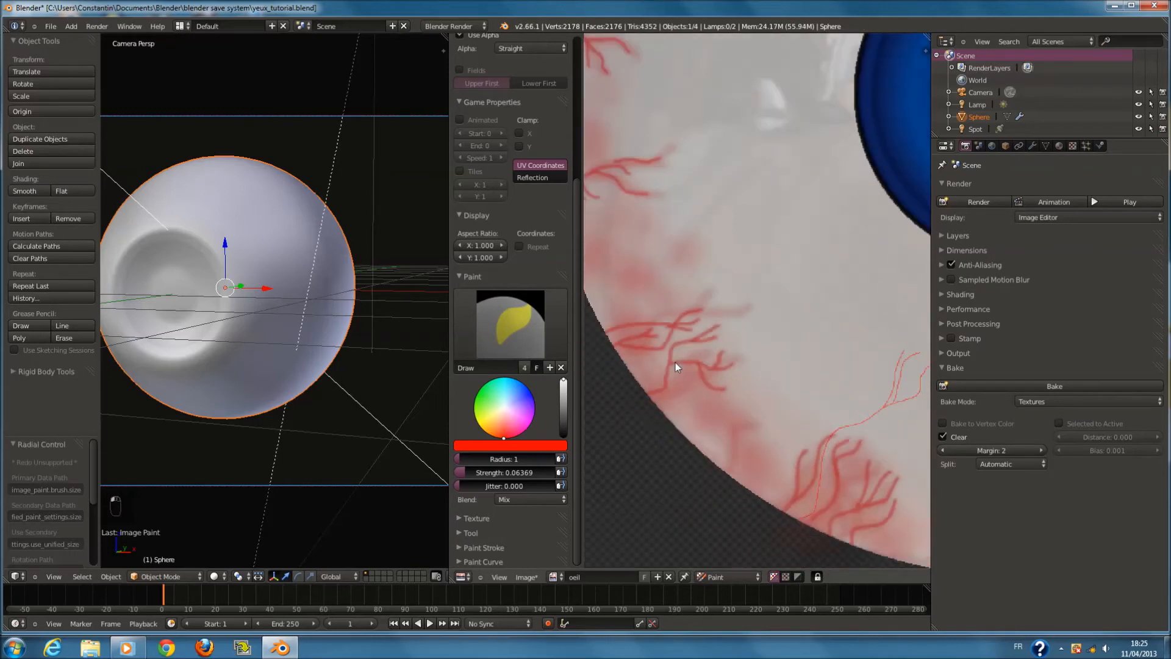
{"action": "left_click_drag", "start_coordinate": [634, 368], "coordinate": [686, 344]}
{"action": "scroll", "coordinate": [714, 341], "scroll_direction": "up", "scroll_amount": 4}
{"action": "middle_click_drag", "start_coordinate": [704, 363], "coordinate": [735, 363]}
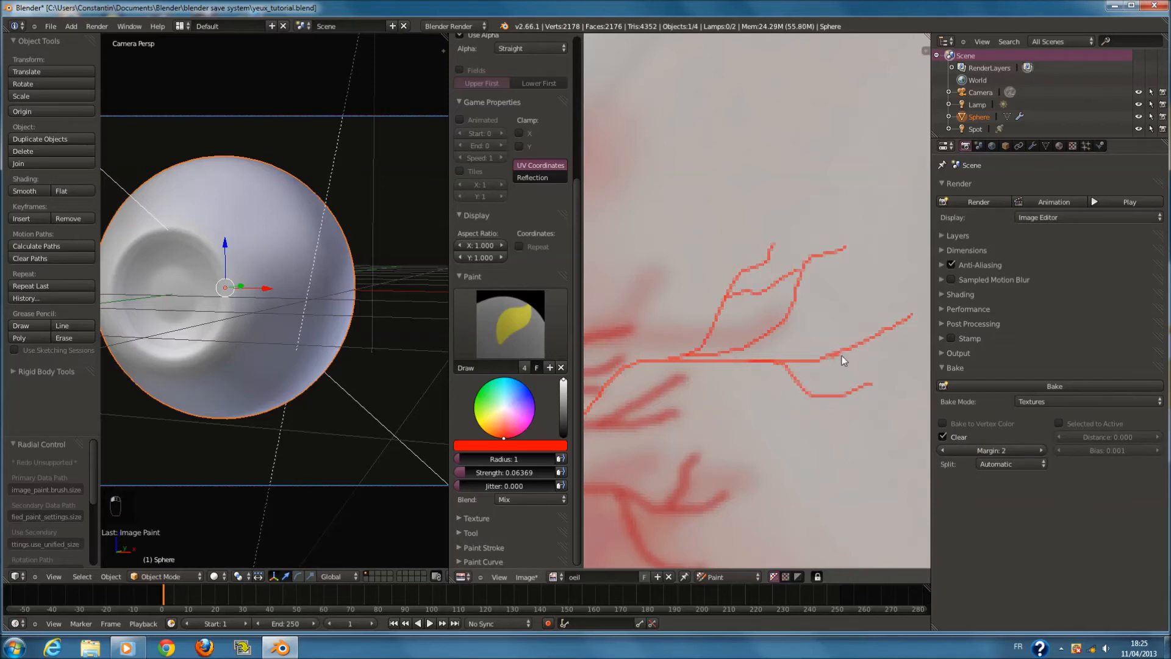
{"action": "scroll", "coordinate": [732, 387], "scroll_direction": "down", "scroll_amount": 4}
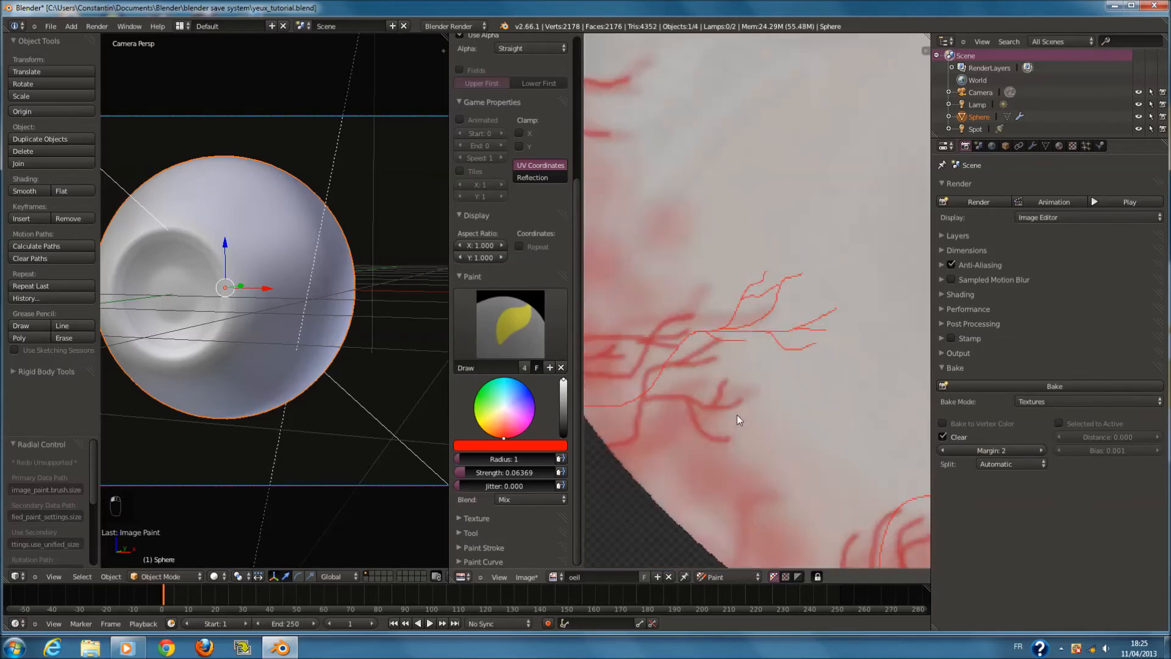
{"action": "scroll", "coordinate": [661, 309], "scroll_direction": "up", "scroll_amount": 2}
{"action": "left_click_drag", "start_coordinate": [672, 306], "coordinate": [867, 311]}
{"action": "key", "text": "ctrl+z"}
Paint thin veins extending inward from the left rim cluster and from the upper-right rim cluster
{"action": "middle_click_drag", "start_coordinate": [600, 322], "coordinate": [667, 345]}
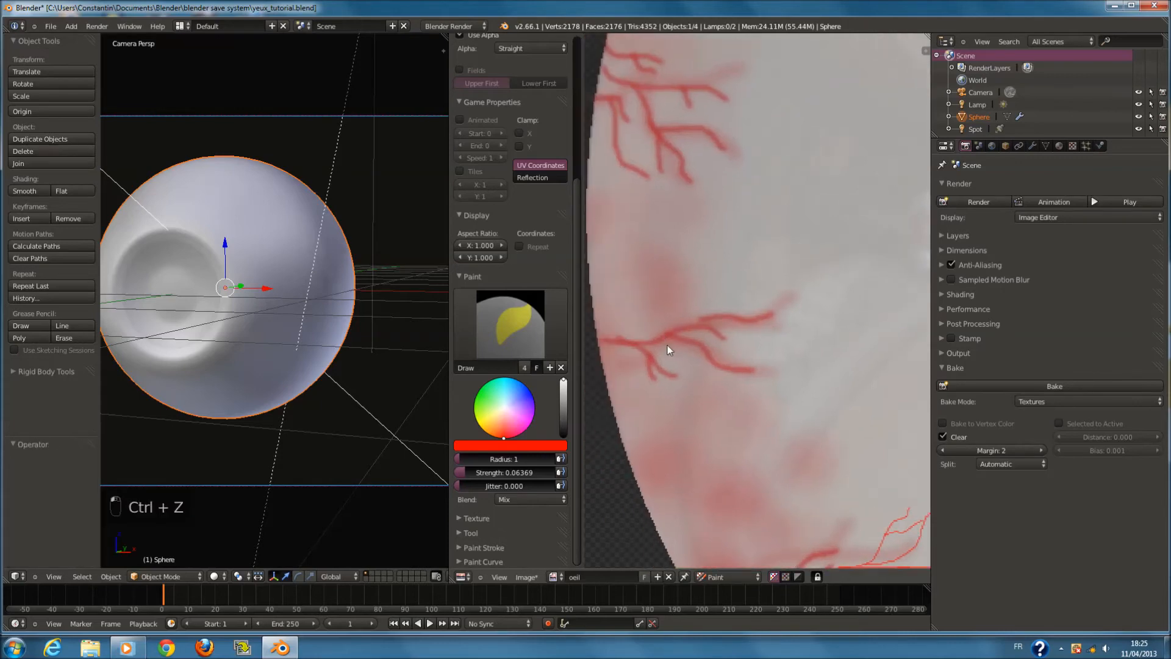
{"action": "mouse_move", "coordinate": [602, 327]}
{"action": "left_mouse_down"}
{"action": "mouse_move", "coordinate": [701, 325]}
{"action": "mouse_move", "coordinate": [824, 348]}
{"action": "left_mouse_up"}
{"action": "scroll", "coordinate": [820, 330], "scroll_direction": "down", "scroll_amount": 5}
{"action": "middle_click_drag", "start_coordinate": [896, 276], "coordinate": [692, 350]}
{"action": "scroll", "coordinate": [818, 349], "scroll_direction": "up", "scroll_amount": 1}
{"action": "scroll", "coordinate": [818, 349], "scroll_direction": "down", "scroll_amount": 1}
{"action": "middle_click_drag", "start_coordinate": [830, 277], "coordinate": [794, 346]}
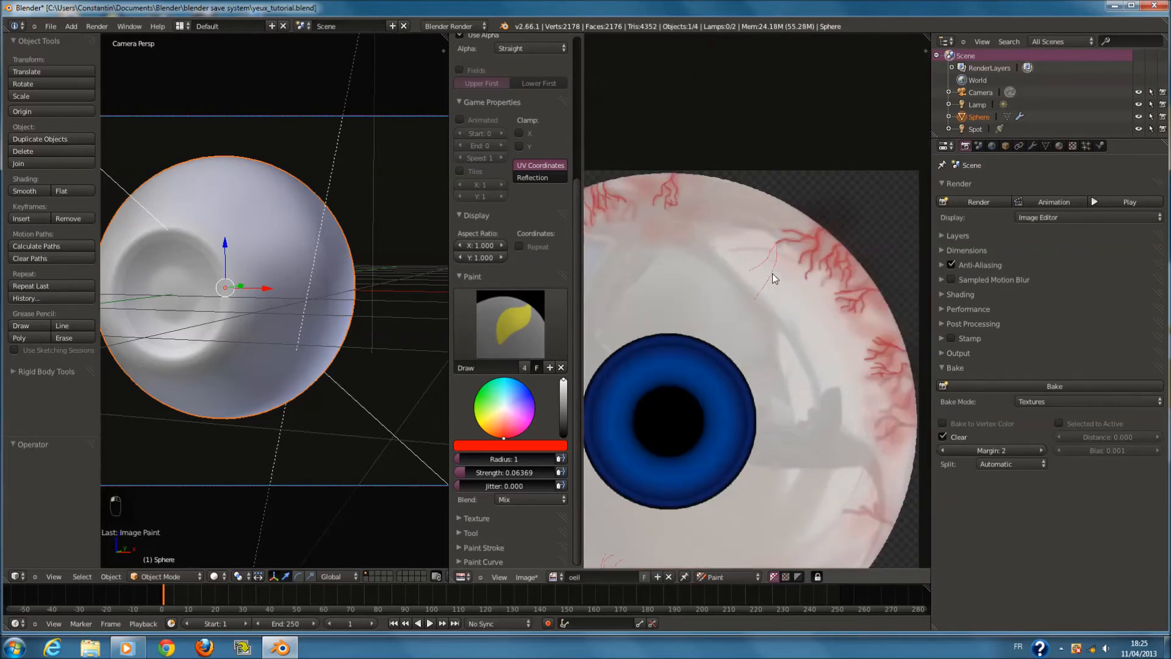
Paint a thin vein below the upper-left rim cluster and a small one beside the iris's upper-left edge, undoing the unwanted strokes
{"action": "middle_click_drag", "start_coordinate": [731, 308], "coordinate": [881, 375]}
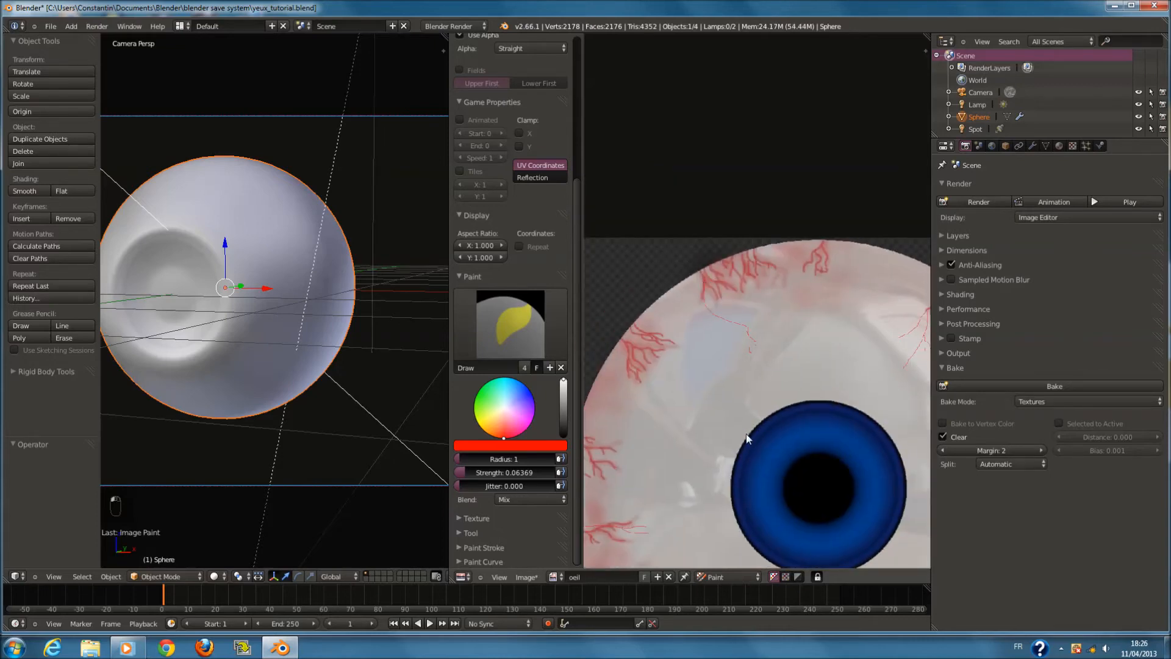
{"action": "key", "text": "ctrl+z"}
{"action": "key", "text": "ctrl+z"}
{"action": "key", "text": "ctrl+z"}
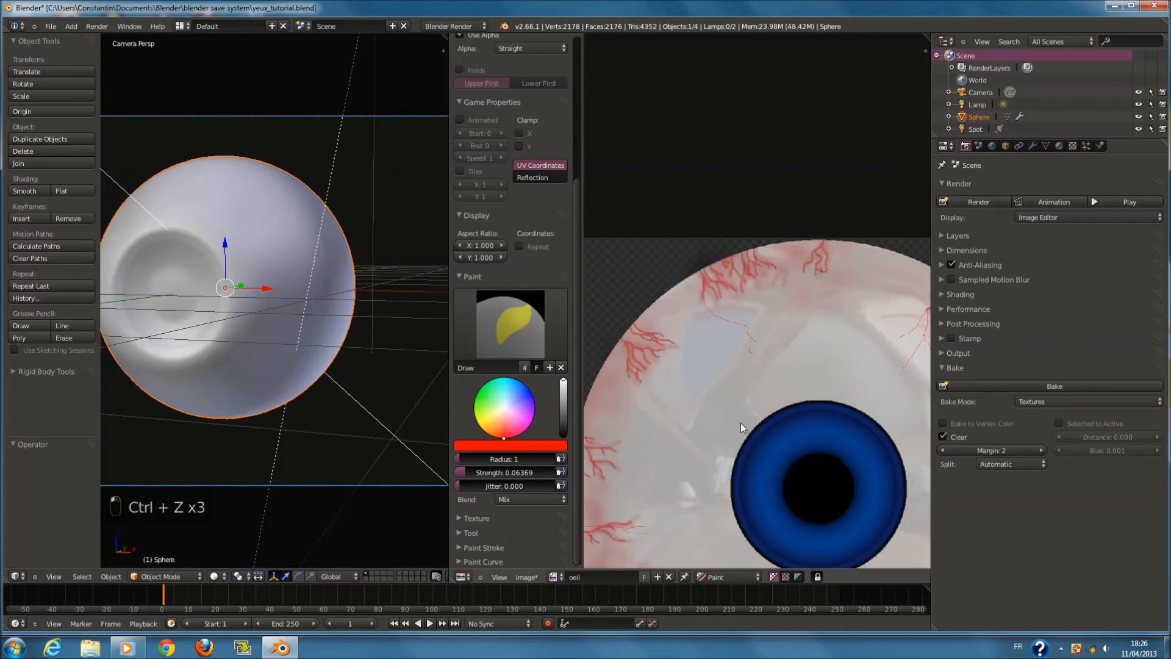
{"action": "left_click_drag", "start_coordinate": [711, 409], "coordinate": [719, 419]}
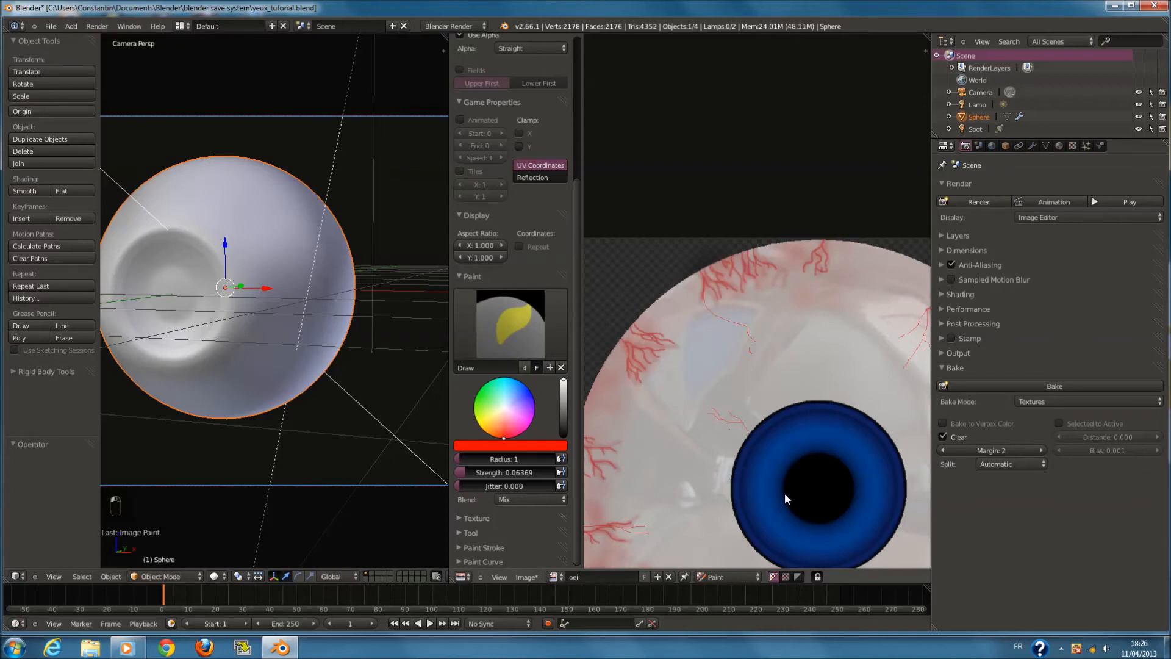
Paint a thin branching vein from the lower-right rim toward the iris and a short one at the right rim cluster
{"action": "scroll", "coordinate": [784, 492], "scroll_direction": "down", "scroll_amount": 2}
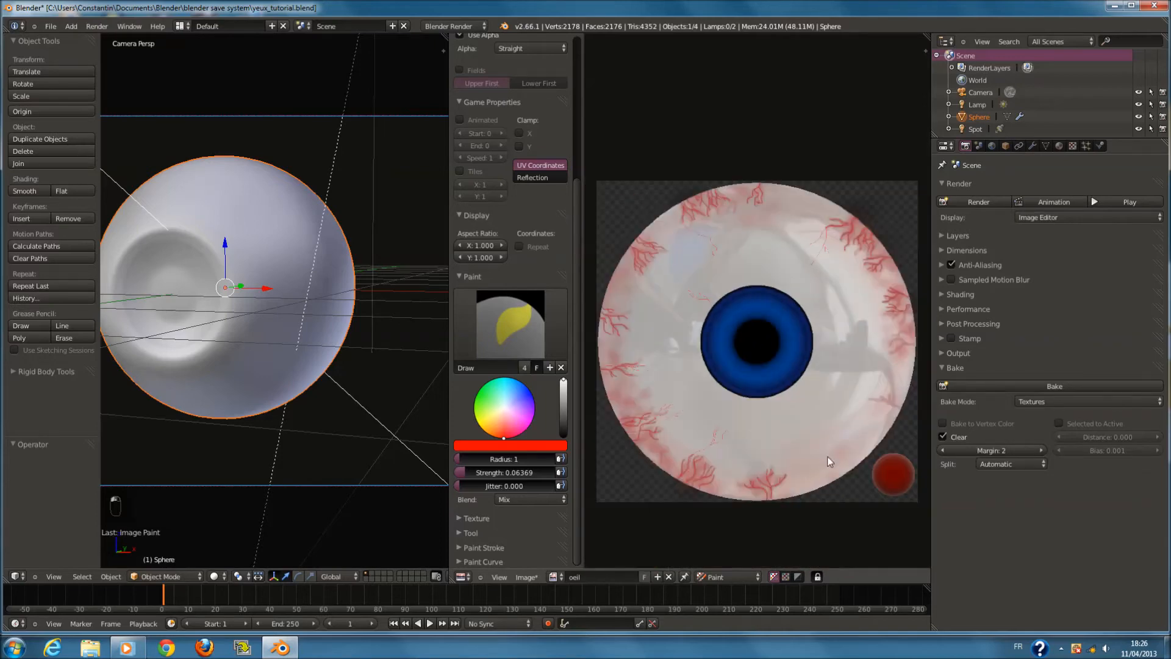
{"action": "mouse_move", "coordinate": [785, 416]}
{"action": "left_mouse_down"}
{"action": "mouse_move", "coordinate": [823, 444]}
{"action": "mouse_move", "coordinate": [813, 433]}
{"action": "left_mouse_up"}
{"action": "scroll", "coordinate": [781, 415], "scroll_direction": "up", "scroll_amount": 1}
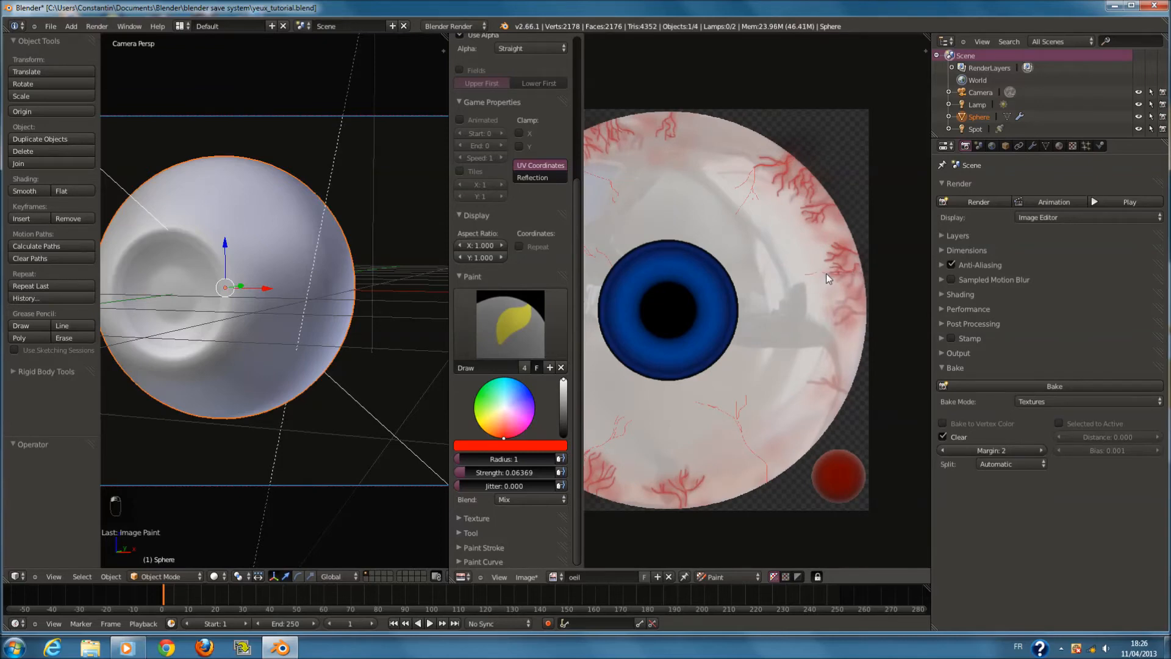
Switch to the TexDraw brush and set its radius to 105
{"action": "left_click", "coordinate": [552, 344]}
{"action": "left_click", "coordinate": [723, 392]}
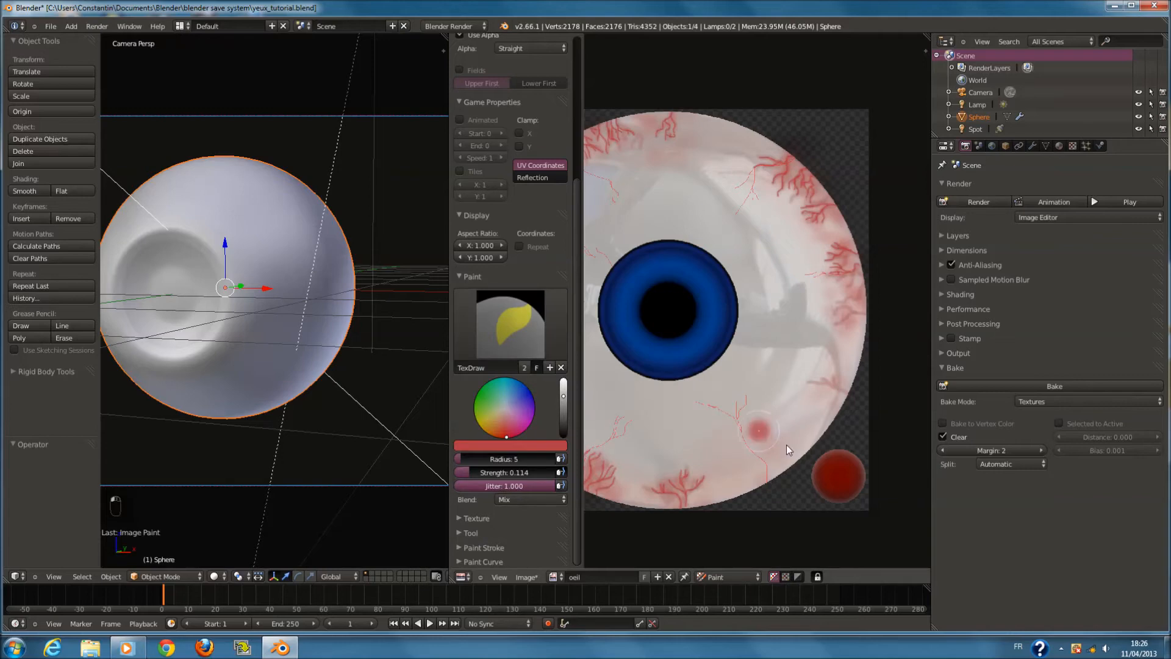
{"action": "key", "text": "f"}
{"action": "left_click", "coordinate": [725, 452]}
{"action": "scroll", "coordinate": [702, 440], "scroll_direction": "up", "scroll_amount": 2}
{"action": "middle_click_drag", "start_coordinate": [682, 434], "coordinate": [745, 316]}
{"action": "scroll", "coordinate": [746, 316], "scroll_direction": "up", "scroll_amount": 2}
{"action": "middle_click_drag", "start_coordinate": [741, 438], "coordinate": [746, 399]}
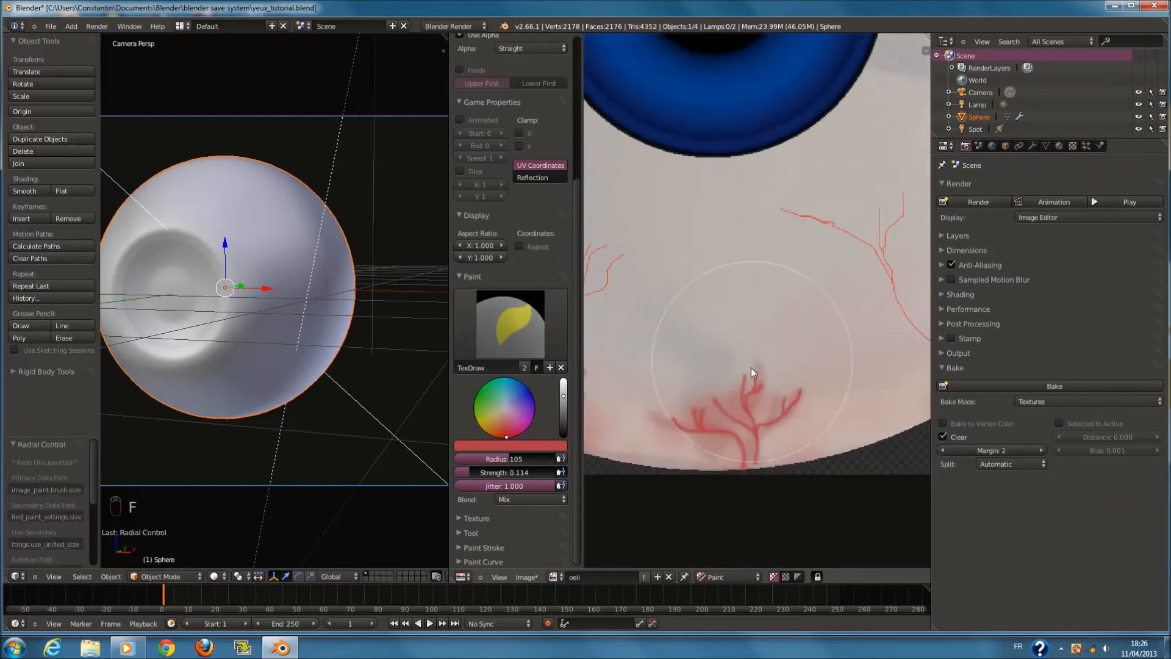
Try the Smear brush on the bottom rim veins and undo the strokes
{"action": "left_click", "coordinate": [523, 305]}
{"action": "left_click", "coordinate": [674, 394]}
{"action": "mouse_move", "coordinate": [711, 417]}
{"action": "left_mouse_down"}
{"action": "mouse_move", "coordinate": [760, 415]}
{"action": "mouse_move", "coordinate": [749, 441]}
{"action": "mouse_move", "coordinate": [730, 426]}
{"action": "mouse_move", "coordinate": [741, 460]}
{"action": "left_mouse_up"}
{"action": "key", "text": "ctrl+z"}
{"action": "key", "text": "ctrl+z"}
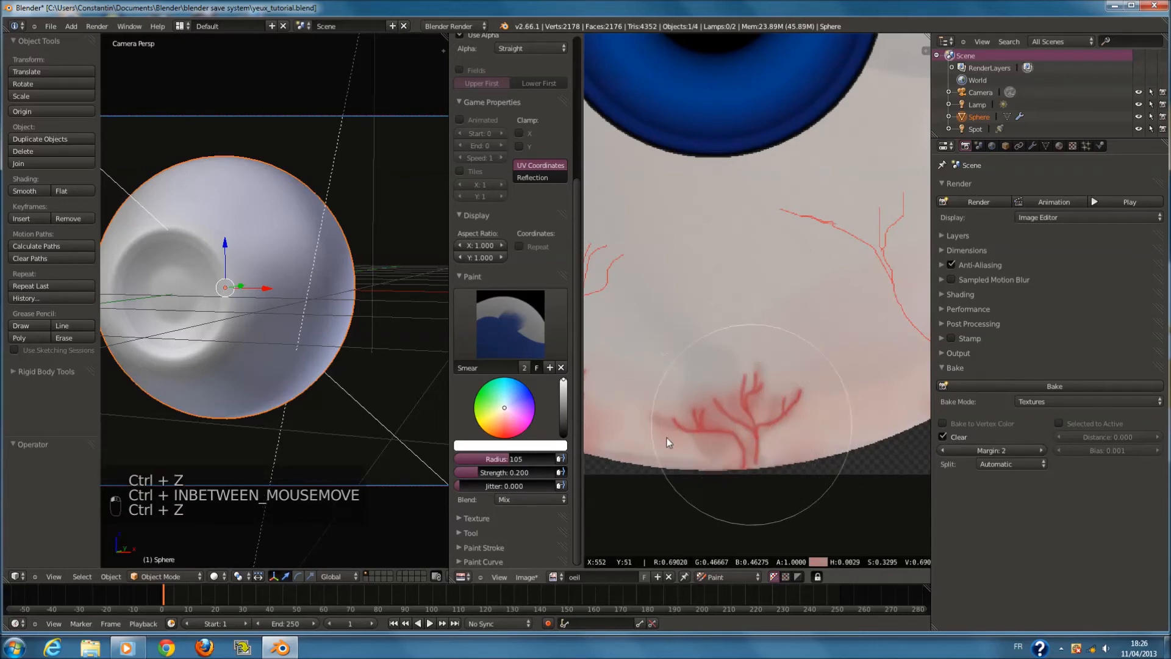
{"action": "mouse_move", "coordinate": [757, 454]}
{"action": "left_mouse_down"}
{"action": "mouse_move", "coordinate": [734, 501]}
{"action": "mouse_move", "coordinate": [733, 474]}
{"action": "left_mouse_up"}
{"action": "key", "text": "ctrl+z"}
{"action": "scroll", "coordinate": [750, 451], "scroll_direction": "down", "scroll_amount": 3}
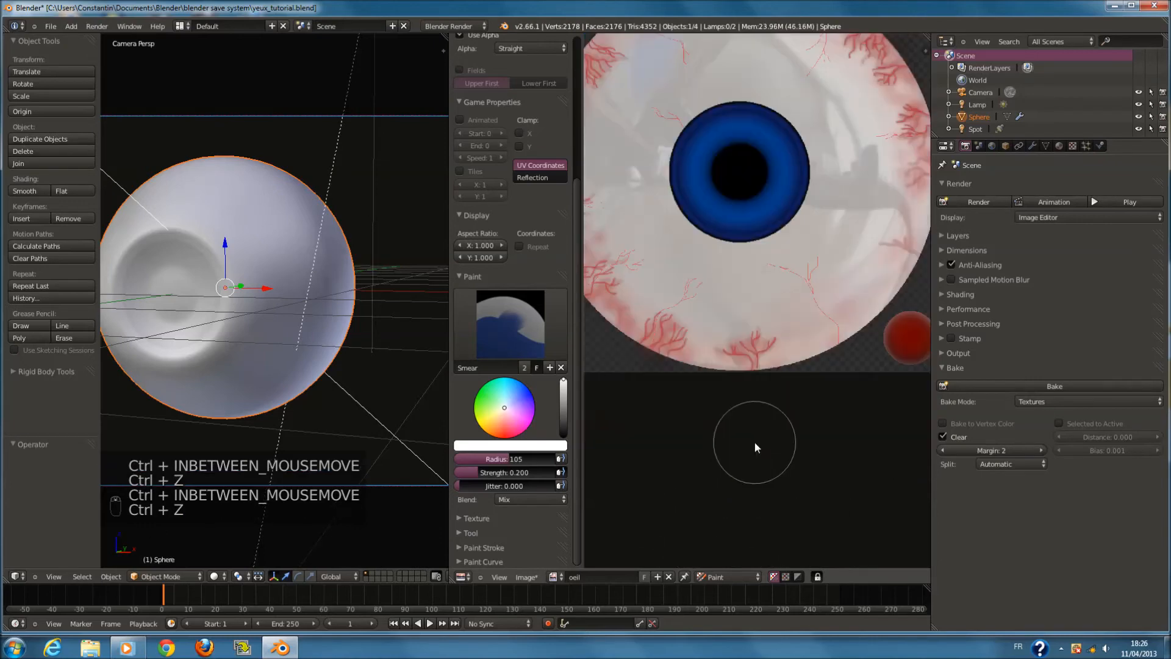
Try a Smear stroke in the iris area and undo it
{"action": "scroll", "coordinate": [755, 441], "scroll_direction": "up", "scroll_amount": 5}
{"action": "middle_click_drag", "start_coordinate": [844, 401], "coordinate": [774, 381]}
{"action": "mouse_move", "coordinate": [767, 275]}
{"action": "left_mouse_down"}
{"action": "mouse_move", "coordinate": [751, 301]}
{"action": "mouse_move", "coordinate": [764, 307]}
{"action": "left_mouse_up"}
{"action": "middle_click_drag", "start_coordinate": [764, 307], "coordinate": [695, 316]}
{"action": "key", "text": "ctrl+z"}
{"action": "scroll", "coordinate": [695, 316], "scroll_direction": "down", "scroll_amount": 1}
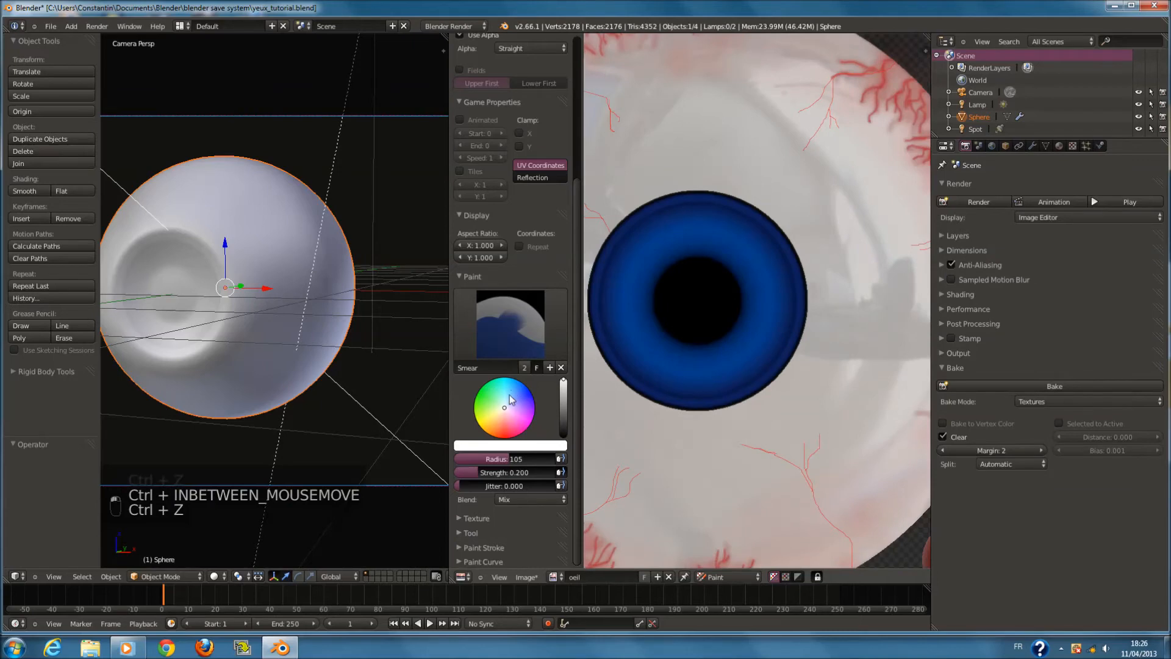
Switch to the Clone brush with a near-white colour, and set its jitter to 1.000 and radius to 50
{"action": "left_click", "coordinate": [510, 323]}
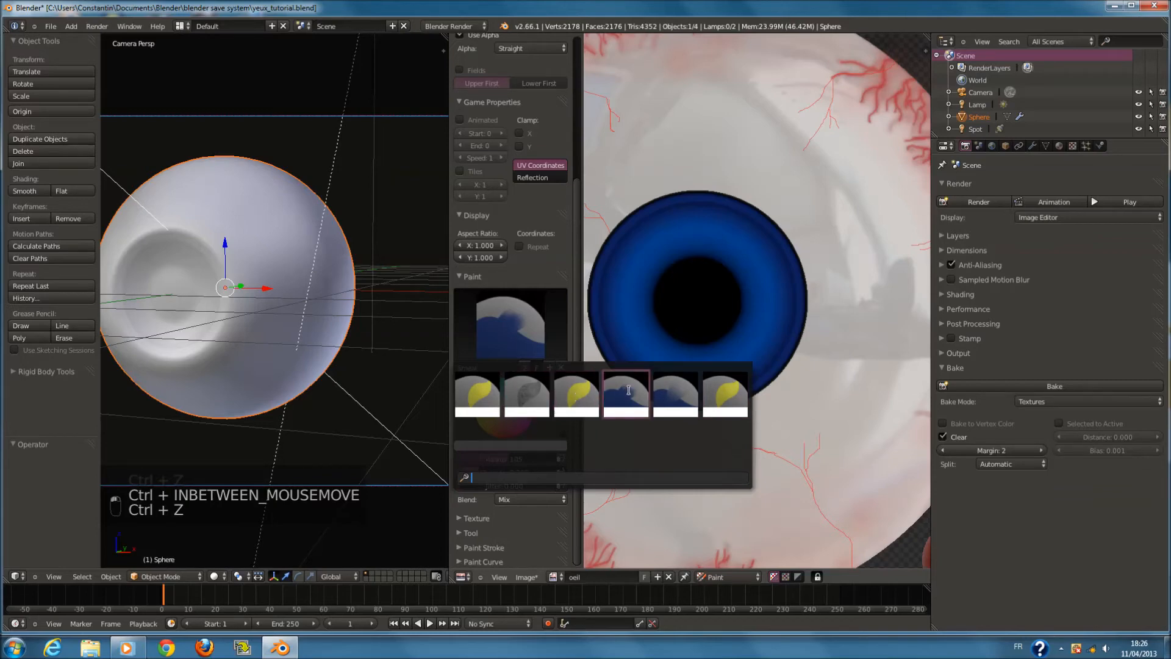
{"action": "left_click", "coordinate": [527, 403]}
{"action": "left_click", "coordinate": [514, 395]}
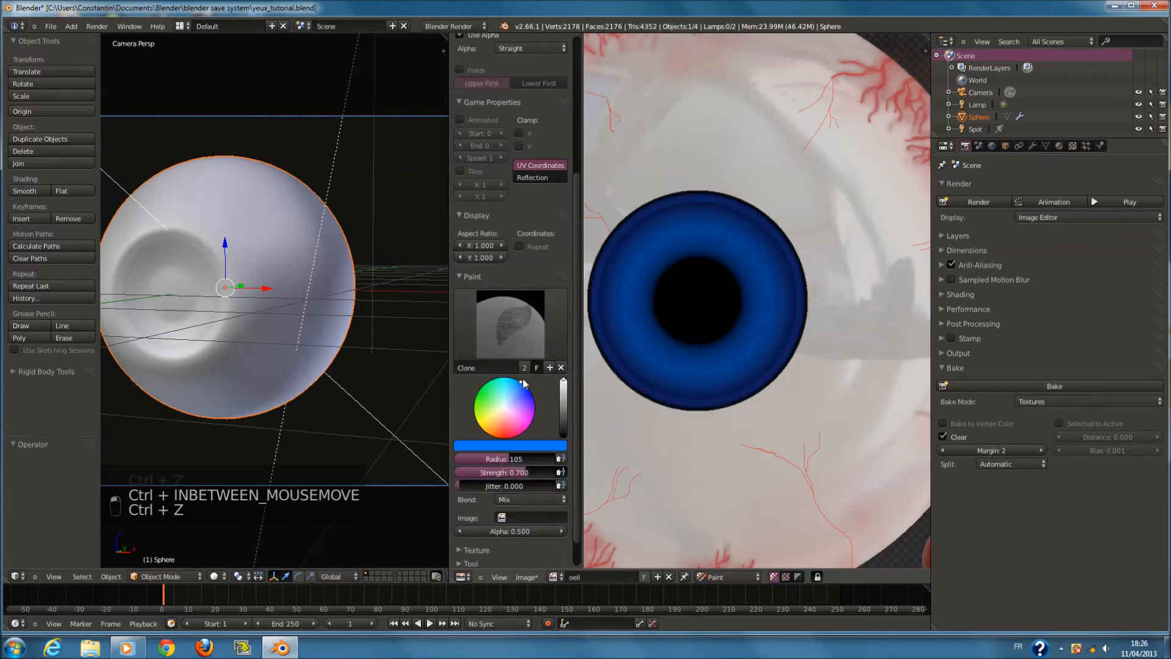
{"action": "left_click", "coordinate": [523, 387]}
{"action": "left_click_drag", "start_coordinate": [523, 385], "coordinate": [511, 397]}
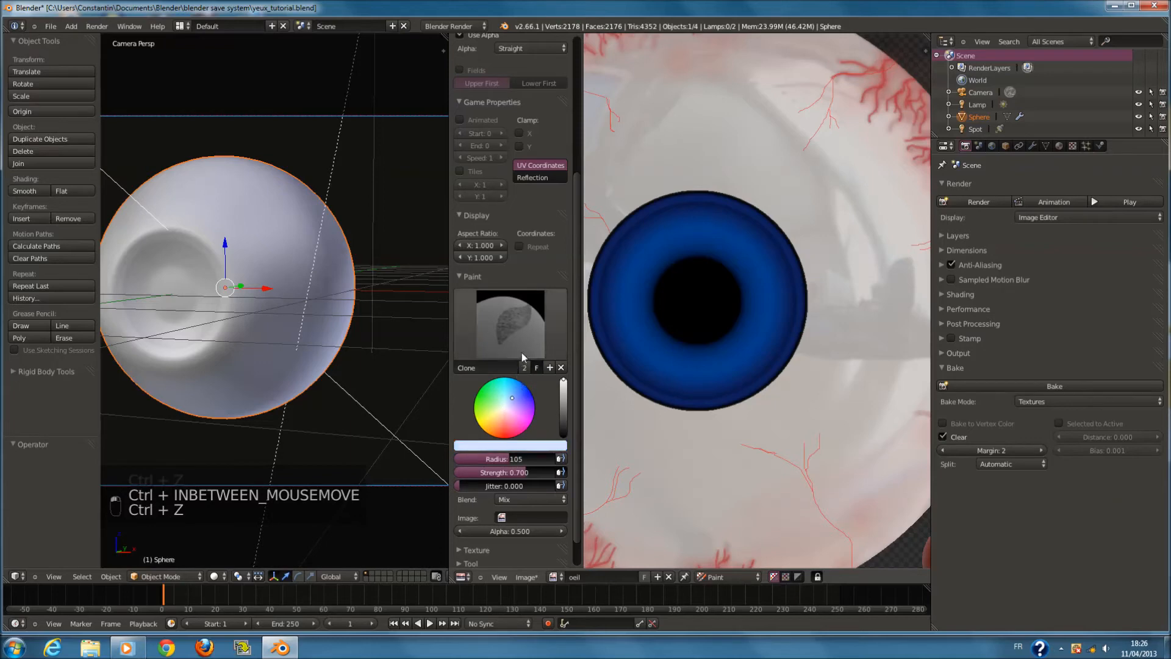
{"action": "left_click_drag", "start_coordinate": [507, 490], "coordinate": [617, 483]}
{"action": "middle_click_drag", "start_coordinate": [679, 427], "coordinate": [749, 392]}
{"action": "scroll", "coordinate": [775, 380], "scroll_direction": "up", "scroll_amount": 1}
{"action": "key", "text": "f"}
{"action": "left_click", "coordinate": [802, 344]}
{"action": "scroll", "coordinate": [781, 366], "scroll_direction": "up", "scroll_amount": 4}
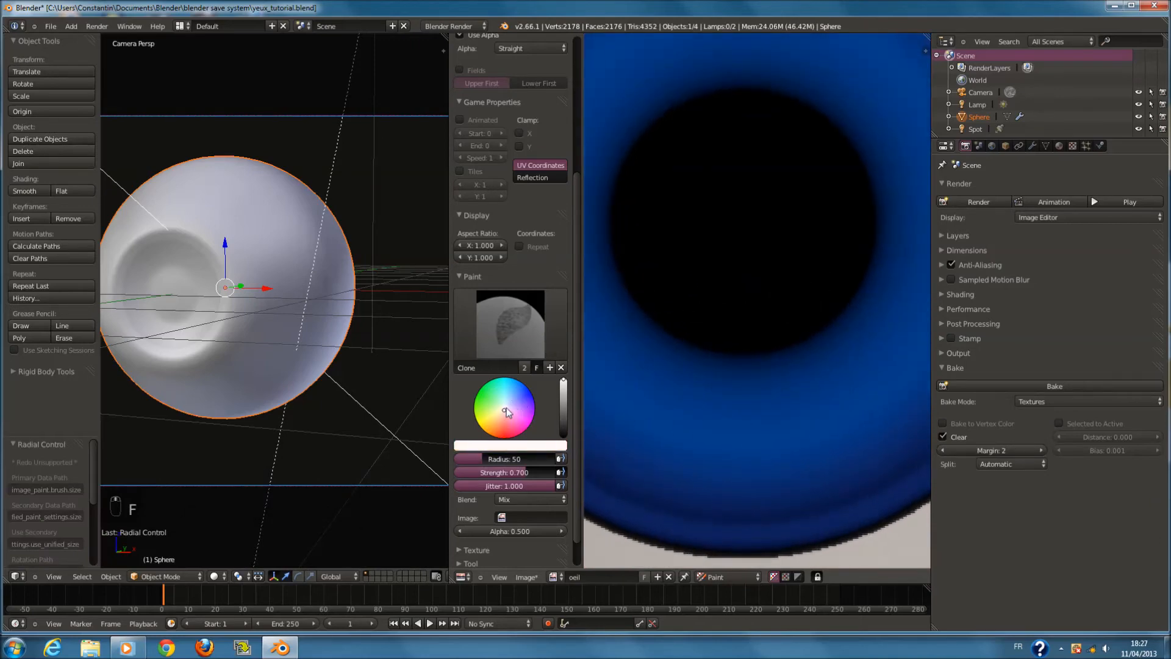
Set the Clone brush's colour to black and its radius to 24
{"action": "left_click_drag", "start_coordinate": [561, 420], "coordinate": [564, 452]}
{"action": "key", "text": "f"}
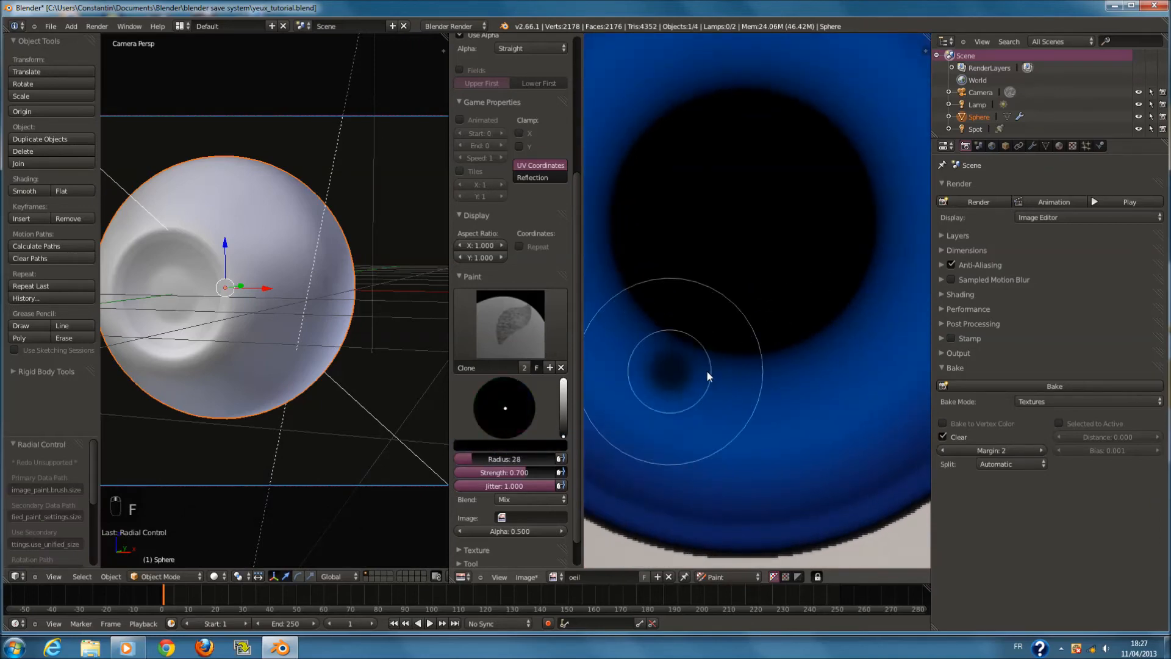
{"action": "left_click", "coordinate": [715, 369]}
{"action": "left_click_drag", "start_coordinate": [716, 369], "coordinate": [704, 451]}
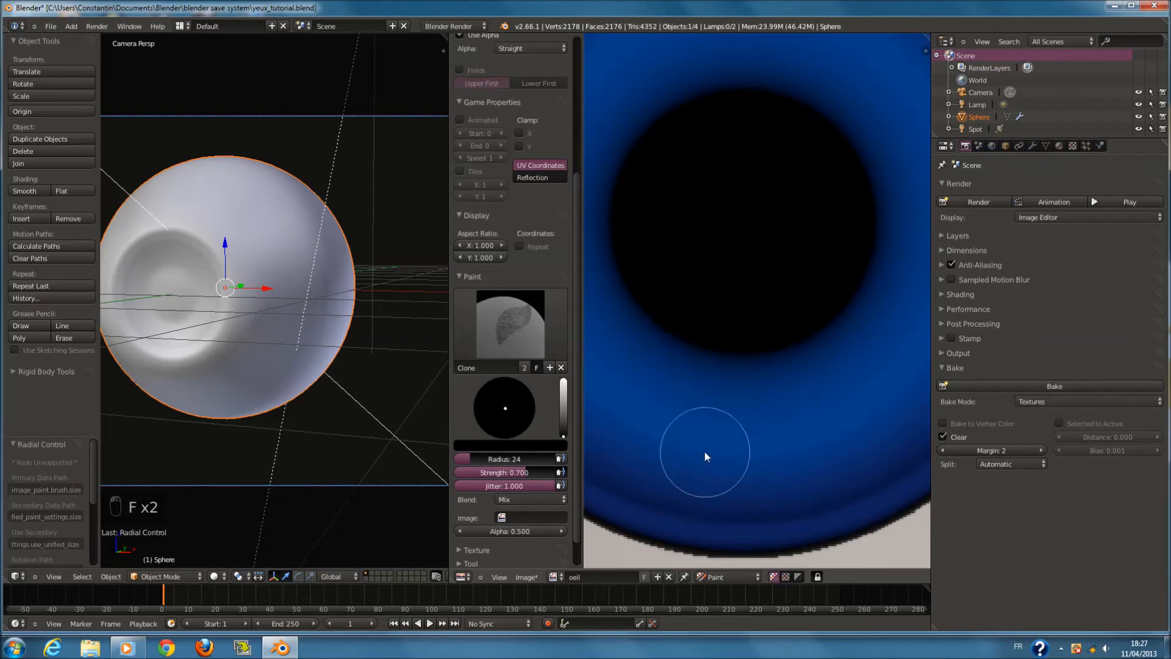
{"action": "scroll", "coordinate": [763, 301], "scroll_direction": "down", "scroll_amount": 4}
{"action": "scroll", "coordinate": [708, 382], "scroll_direction": "up", "scroll_amount": 1}
Switch to the Draw brush, set its colour to black and raise its jitter to 1.000
{"action": "left_click", "coordinate": [499, 325]}
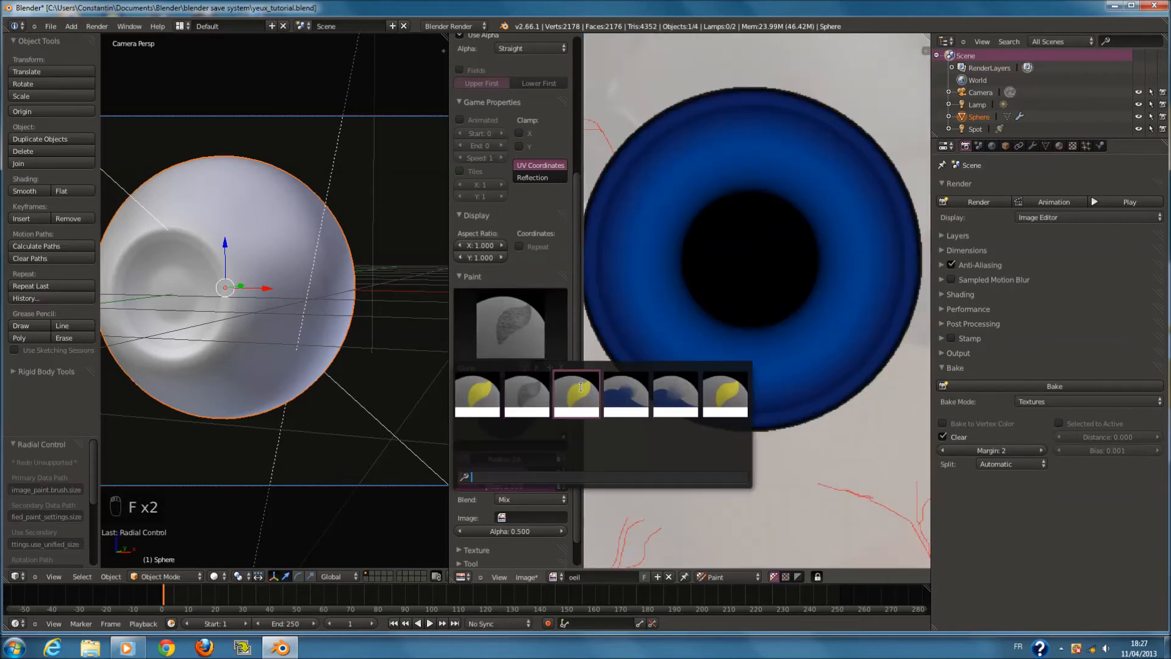
{"action": "left_click", "coordinate": [576, 393]}
{"action": "left_click", "coordinate": [502, 408]}
{"action": "left_click_drag", "start_coordinate": [563, 409], "coordinate": [563, 442]}
{"action": "left_click_drag", "start_coordinate": [481, 485], "coordinate": [556, 486]}
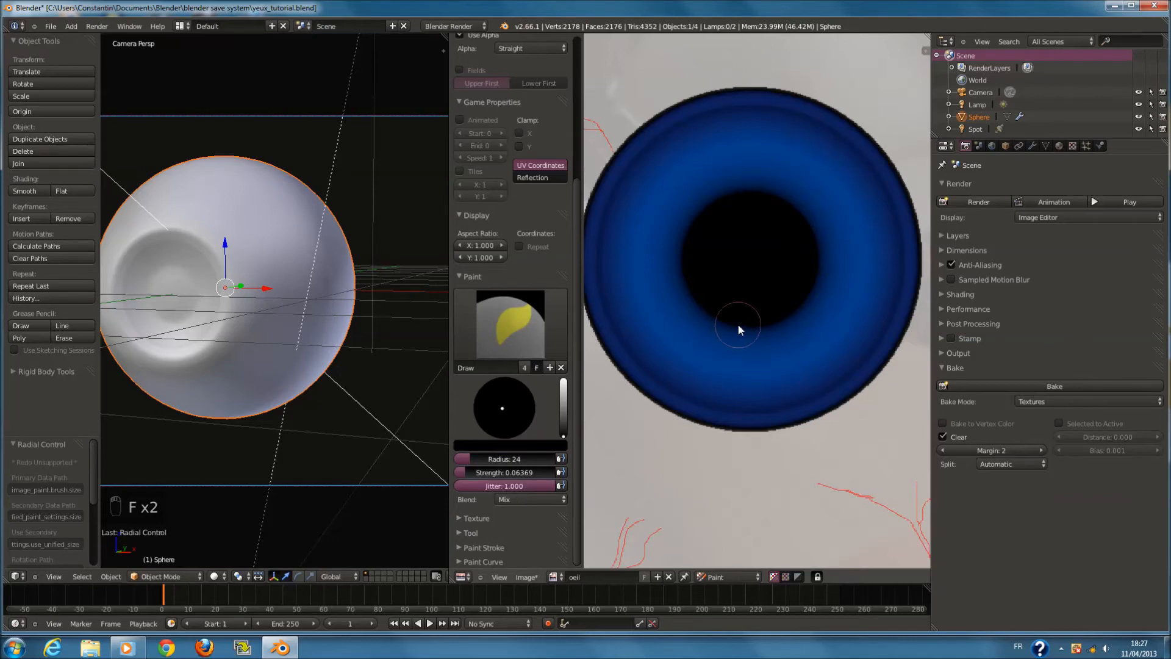
Undo the test strokes, set the brush radius to 7 and paint faint dark radial streaks all around the blue iris
{"action": "left_click", "coordinate": [732, 374]}
{"action": "key", "text": "ctrl+z"}
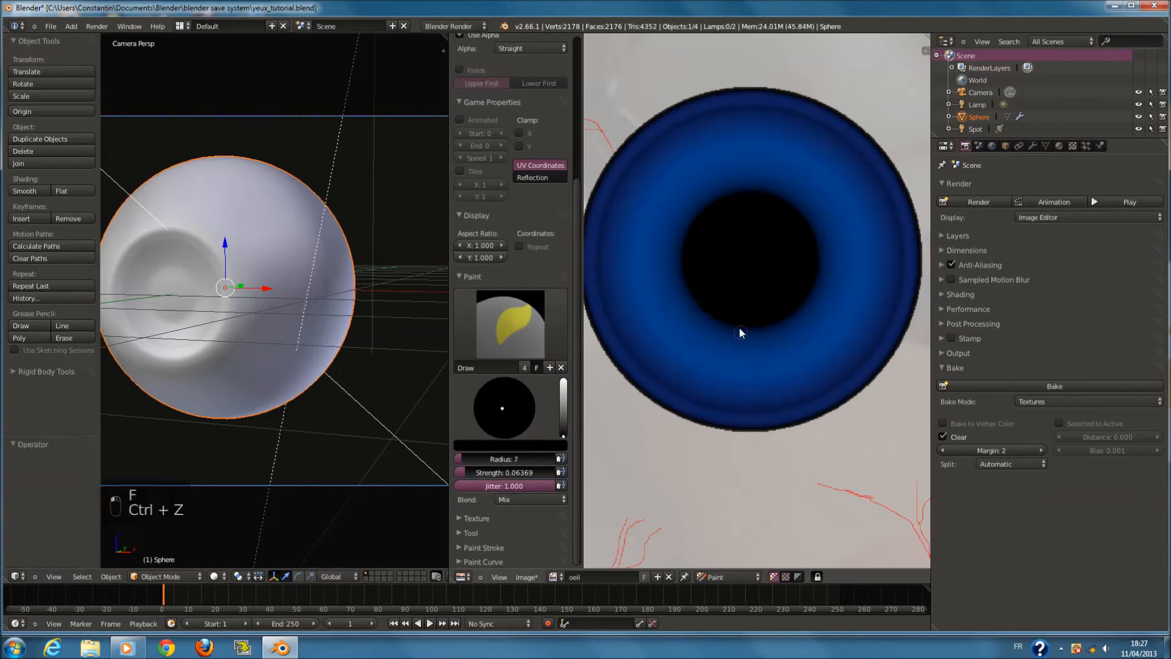
{"action": "key", "text": "ctrl+z"}
{"action": "middle_click_drag", "start_coordinate": [711, 358], "coordinate": [732, 438]}
{"action": "mouse_move", "coordinate": [727, 386]}
{"action": "left_mouse_down"}
{"action": "mouse_move", "coordinate": [651, 420]}
{"action": "mouse_move", "coordinate": [622, 402]}
{"action": "left_mouse_up"}
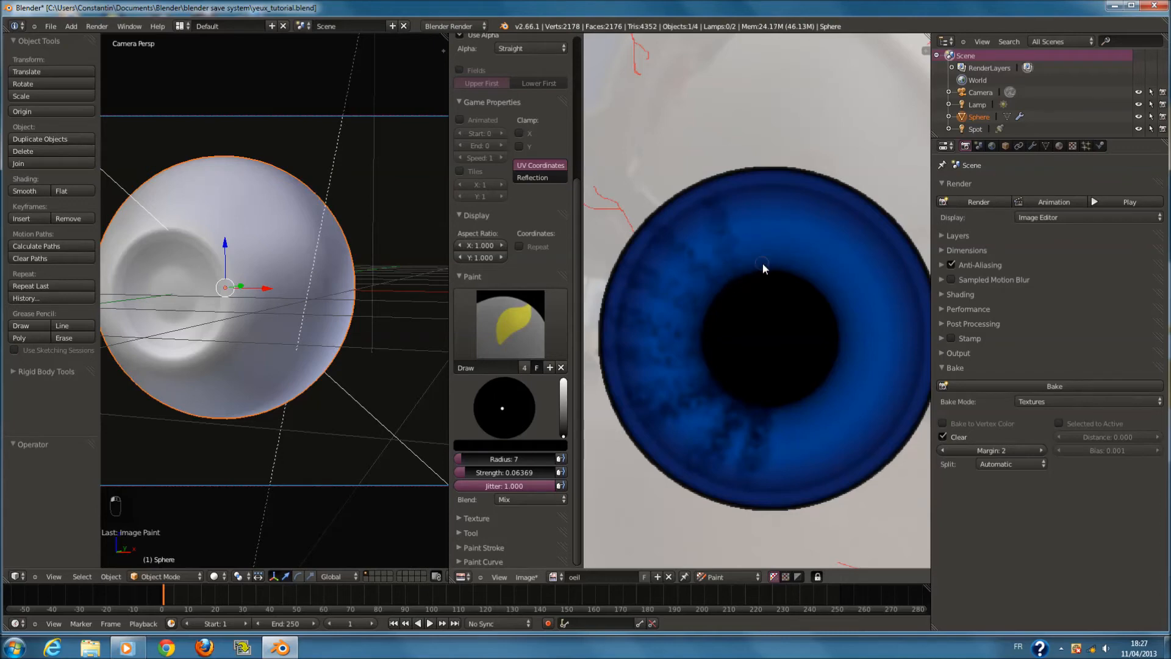
{"action": "left_click_drag", "start_coordinate": [762, 269], "coordinate": [774, 192]}
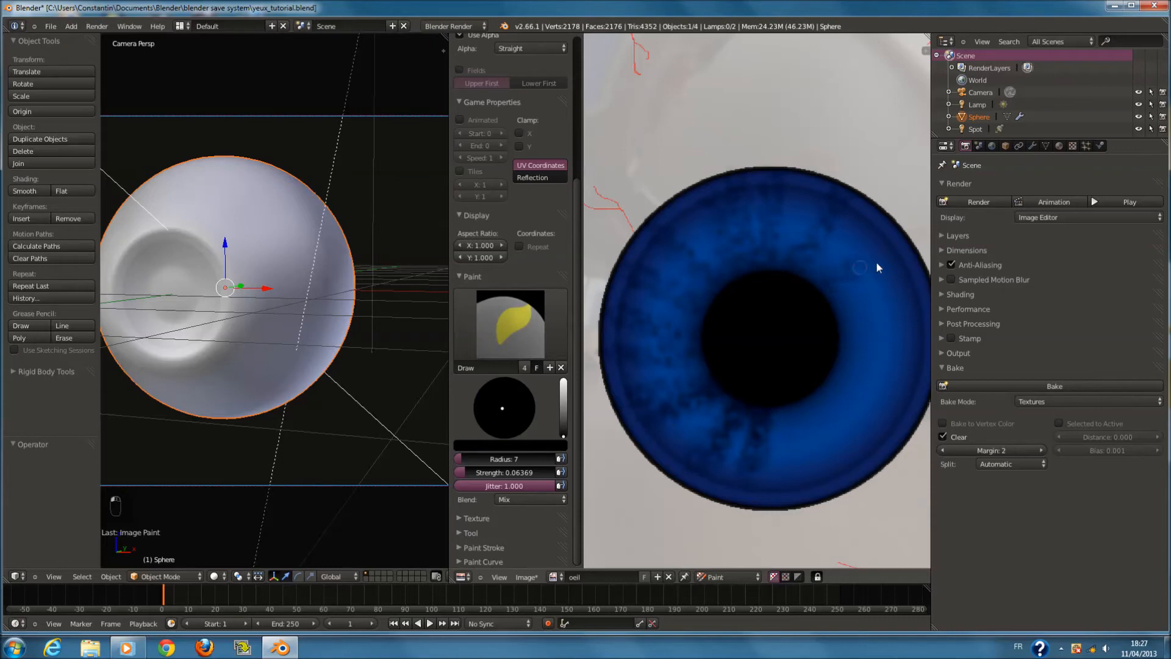
{"action": "left_click_drag", "start_coordinate": [839, 311], "coordinate": [908, 315]}
{"action": "middle_click_drag", "start_coordinate": [888, 311], "coordinate": [808, 266]}
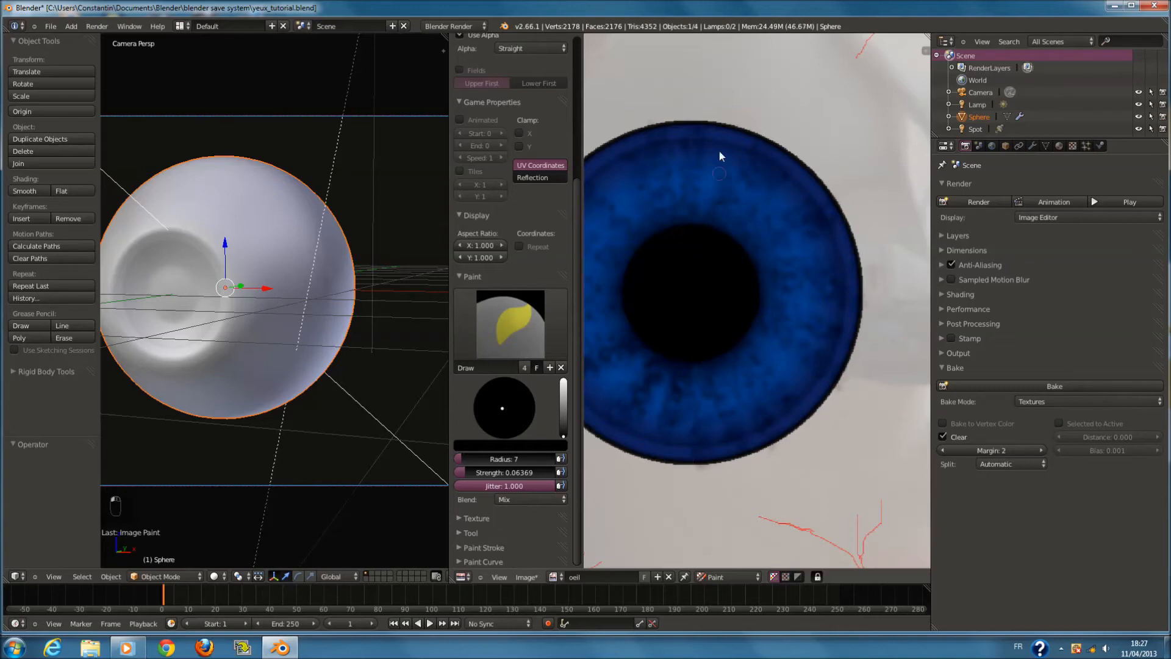
{"action": "middle_click_drag", "start_coordinate": [662, 204], "coordinate": [714, 276]}
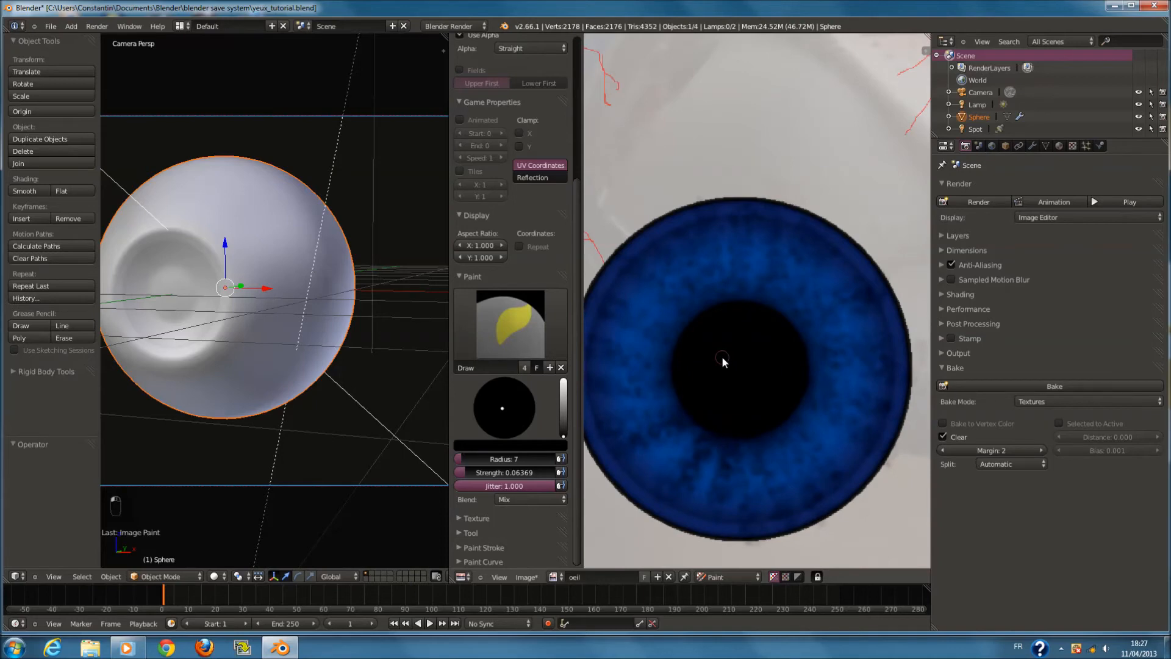
Set the brush strength to 0.185 and radius to 9, and paint darker radial blotches outward from the pupil around the iris
{"action": "key", "text": "f"}
{"action": "left_click", "coordinate": [730, 377]}
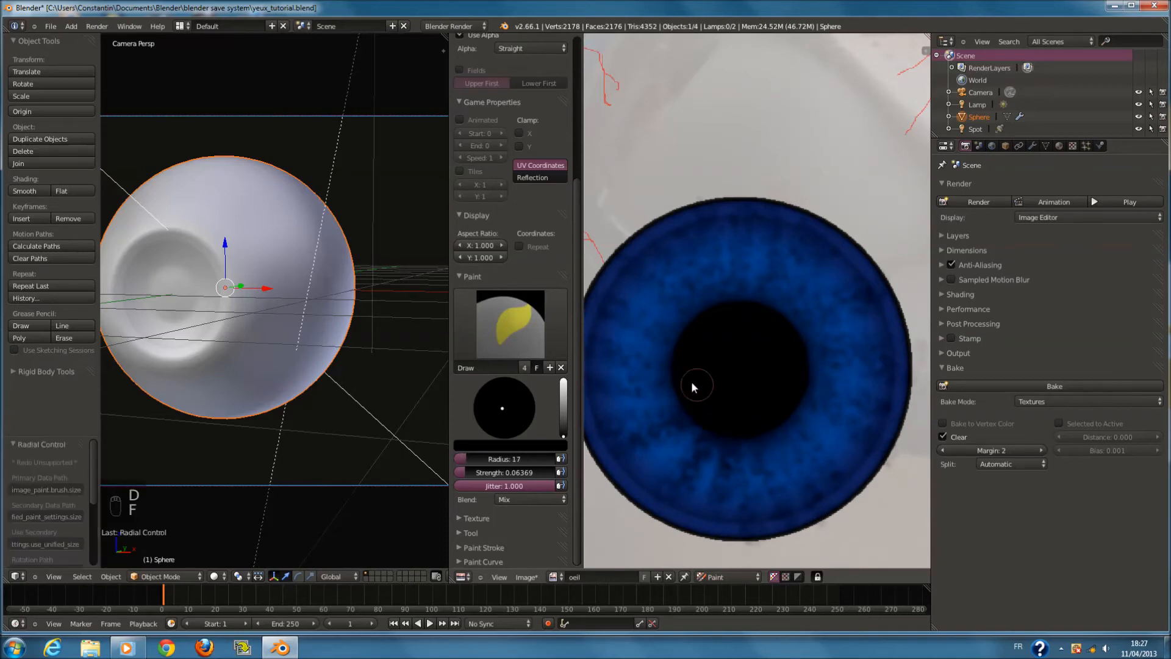
{"action": "scroll", "coordinate": [690, 381], "scroll_direction": "up", "scroll_amount": 2}
{"action": "left_click_drag", "start_coordinate": [468, 477], "coordinate": [481, 475]}
{"action": "key", "text": "f"}
{"action": "left_click", "coordinate": [731, 400]}
{"action": "left_click_drag", "start_coordinate": [704, 267], "coordinate": [659, 152]}
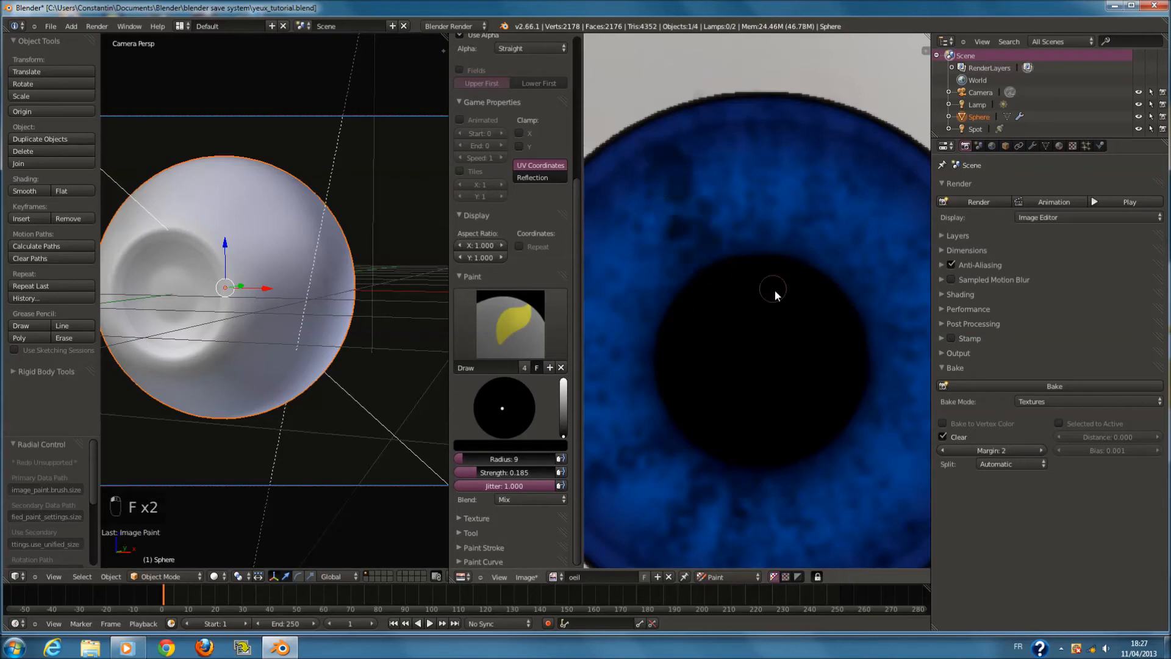
{"action": "left_click_drag", "start_coordinate": [775, 288], "coordinate": [802, 175]}
{"action": "scroll", "coordinate": [730, 455], "scroll_direction": "down", "scroll_amount": 1}
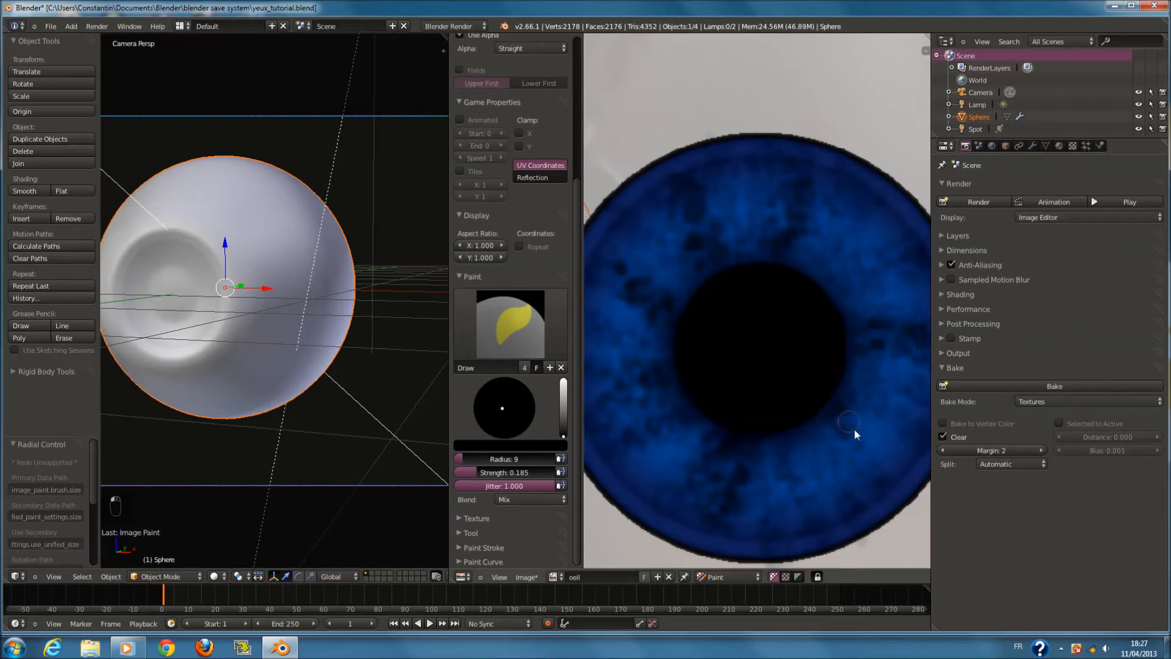
{"action": "left_click", "coordinate": [861, 458]}
{"action": "left_click_drag", "start_coordinate": [471, 462], "coordinate": [532, 477]}
{"action": "mouse_move", "coordinate": [749, 444]}
{"action": "left_mouse_down"}
{"action": "mouse_move", "coordinate": [799, 437]}
{"action": "mouse_move", "coordinate": [811, 501]}
{"action": "left_mouse_up"}
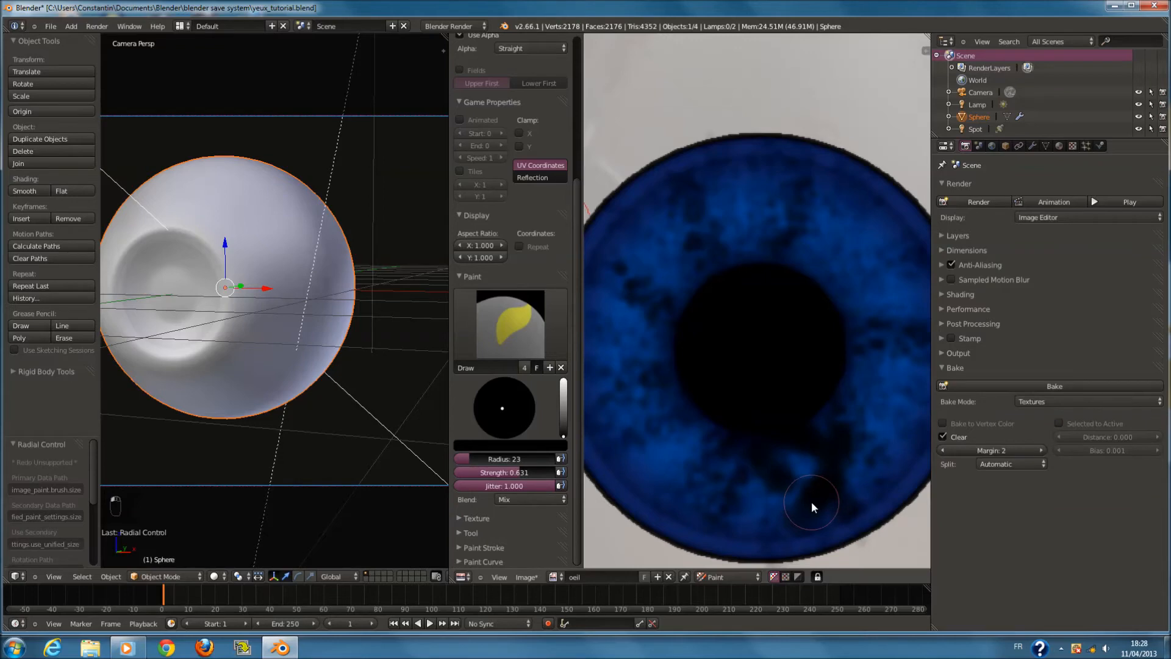
{"action": "key", "text": "ctrl+z"}
{"action": "key", "text": "f"}
{"action": "left_click", "coordinate": [791, 489]}
{"action": "left_click_drag", "start_coordinate": [783, 437], "coordinate": [797, 528]}
{"action": "key", "text": "ctrl+z"}
{"action": "key", "text": "ctrl+z"}
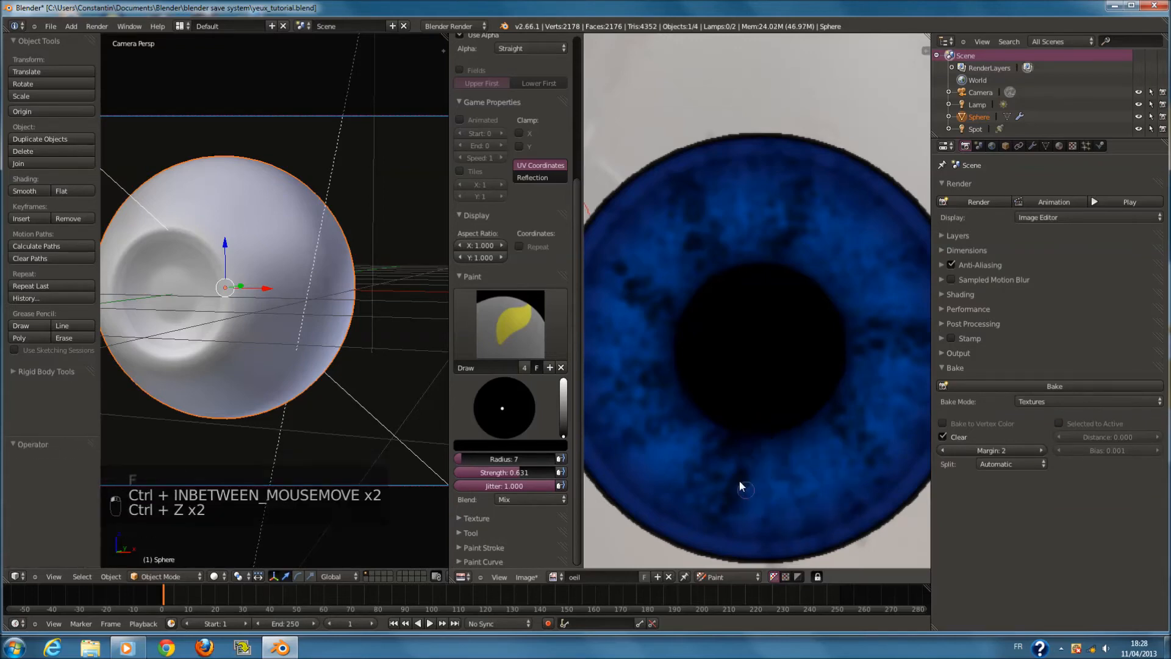
Set the Draw brush's jitter to 0.0828, radius to 22 and strength to 0.08917, undoing the test strokes below the pupil
{"action": "left_click_drag", "start_coordinate": [468, 485], "coordinate": [441, 488]}
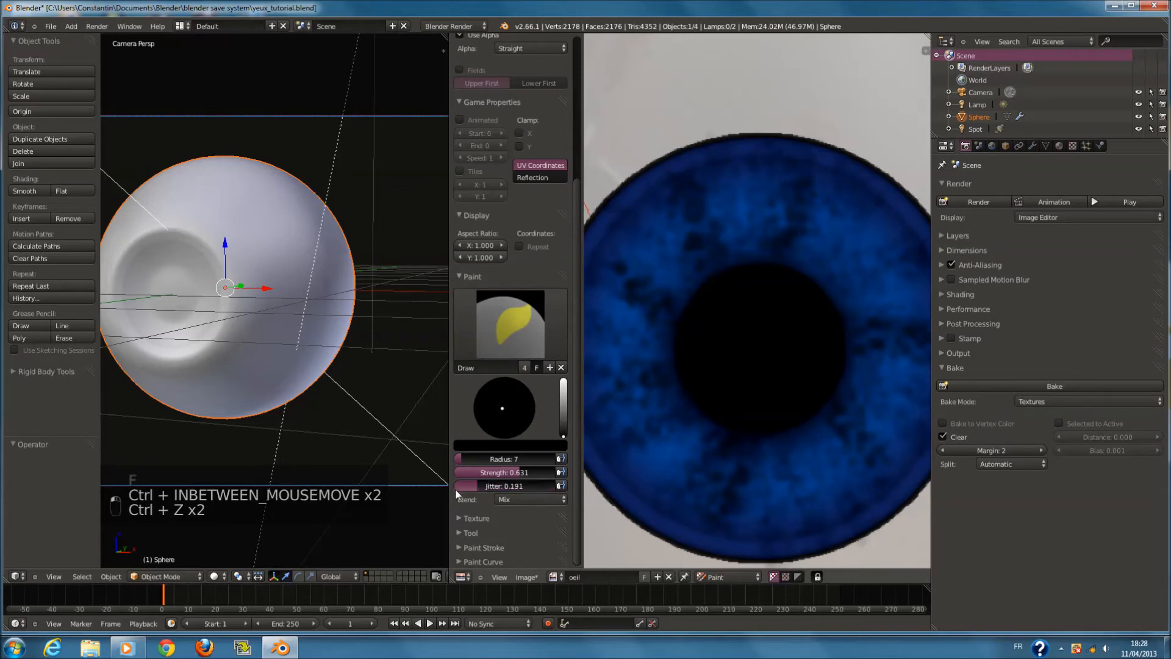
{"action": "left_click_drag", "start_coordinate": [744, 437], "coordinate": [734, 511]}
{"action": "key", "text": "ctrl+z"}
{"action": "key", "text": "f"}
{"action": "left_click", "coordinate": [762, 478]}
{"action": "left_click_drag", "start_coordinate": [470, 487], "coordinate": [473, 487]}
{"action": "left_click_drag", "start_coordinate": [723, 430], "coordinate": [697, 490]}
{"action": "key", "text": "ctrl+z"}
{"action": "left_click_drag", "start_coordinate": [518, 473], "coordinate": [464, 478]}
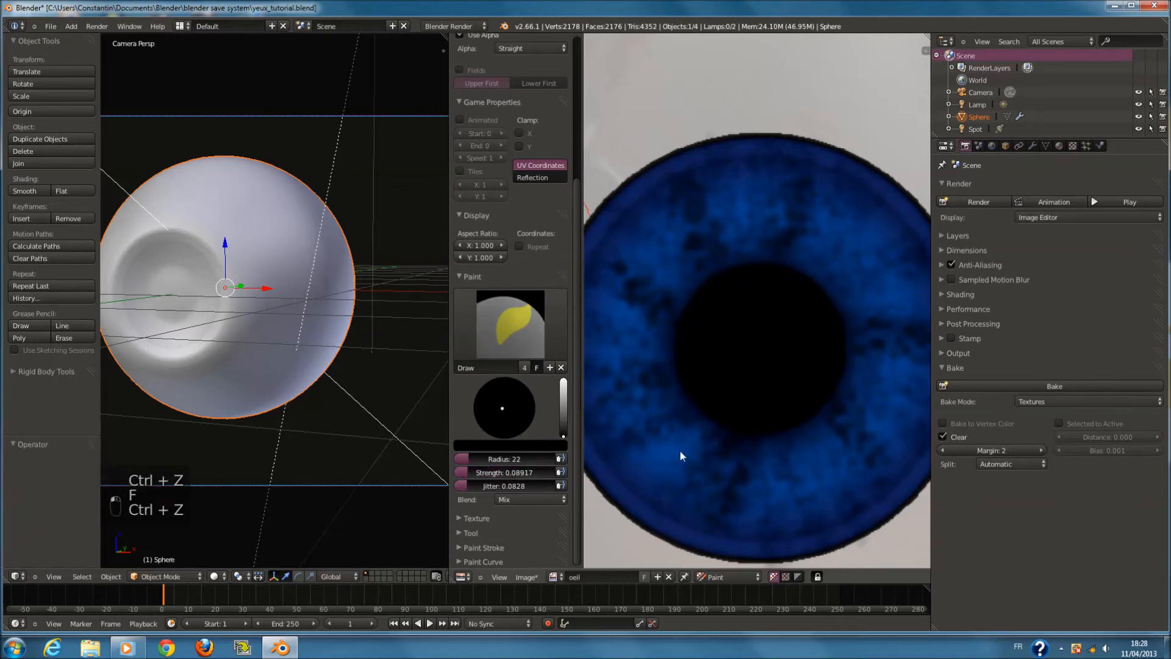
Paint broad, soft dark radial streaks from the pupil to the outer rim all around the blue iris
{"action": "left_click_drag", "start_coordinate": [710, 526], "coordinate": [709, 530]}
{"action": "left_click_drag", "start_coordinate": [708, 423], "coordinate": [638, 488]}
{"action": "middle_click_drag", "start_coordinate": [649, 406], "coordinate": [689, 428]}
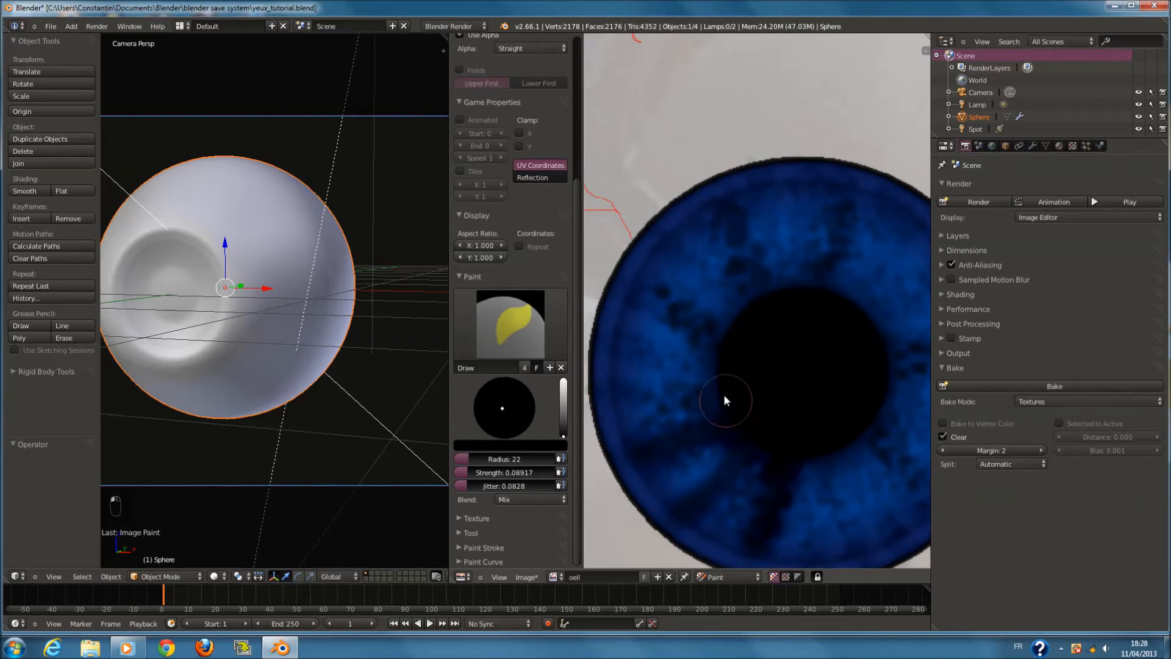
{"action": "left_click_drag", "start_coordinate": [719, 356], "coordinate": [623, 347]}
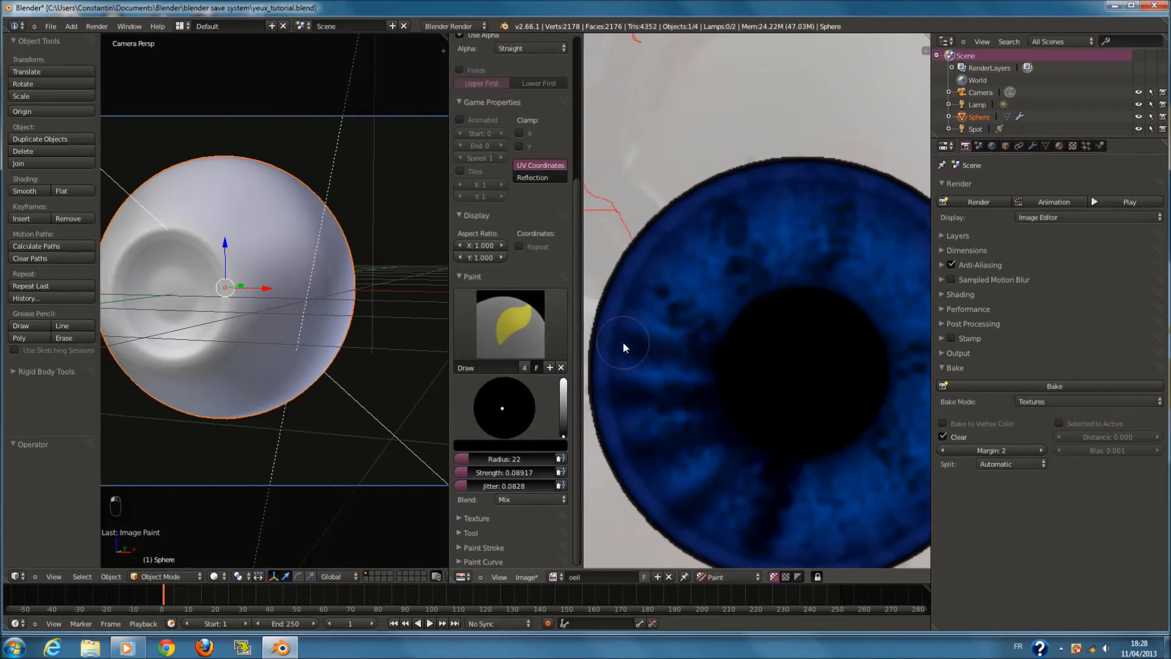
{"action": "left_click_drag", "start_coordinate": [725, 334], "coordinate": [654, 291]}
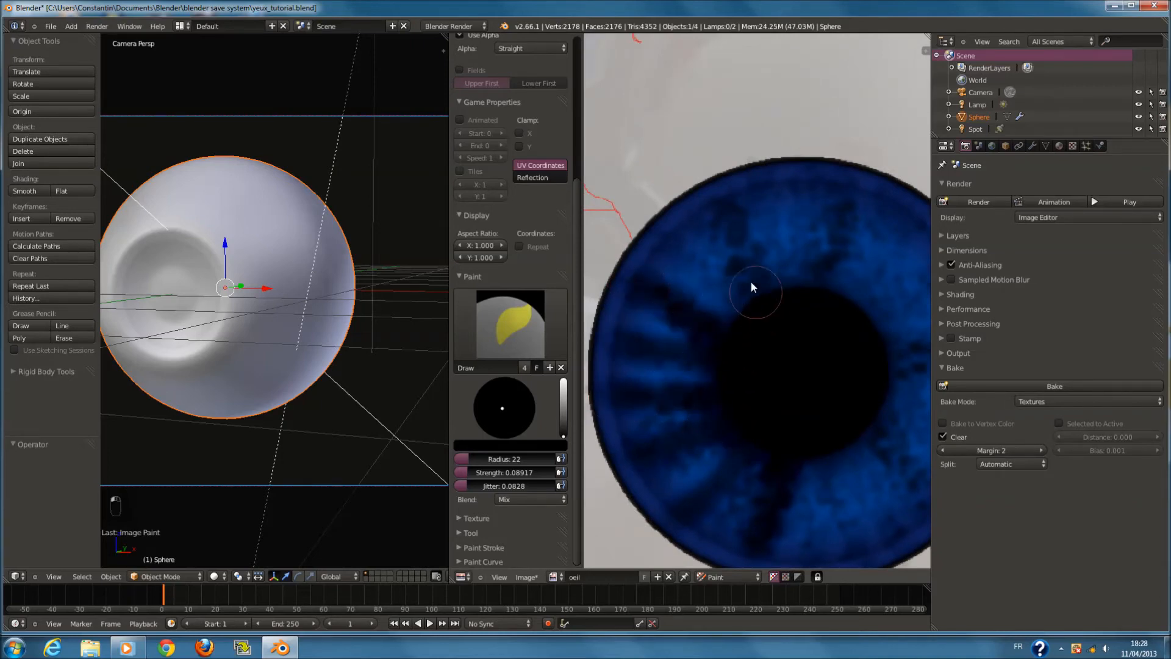
{"action": "left_click_drag", "start_coordinate": [751, 280], "coordinate": [733, 198]}
{"action": "left_click_drag", "start_coordinate": [744, 326], "coordinate": [680, 243]}
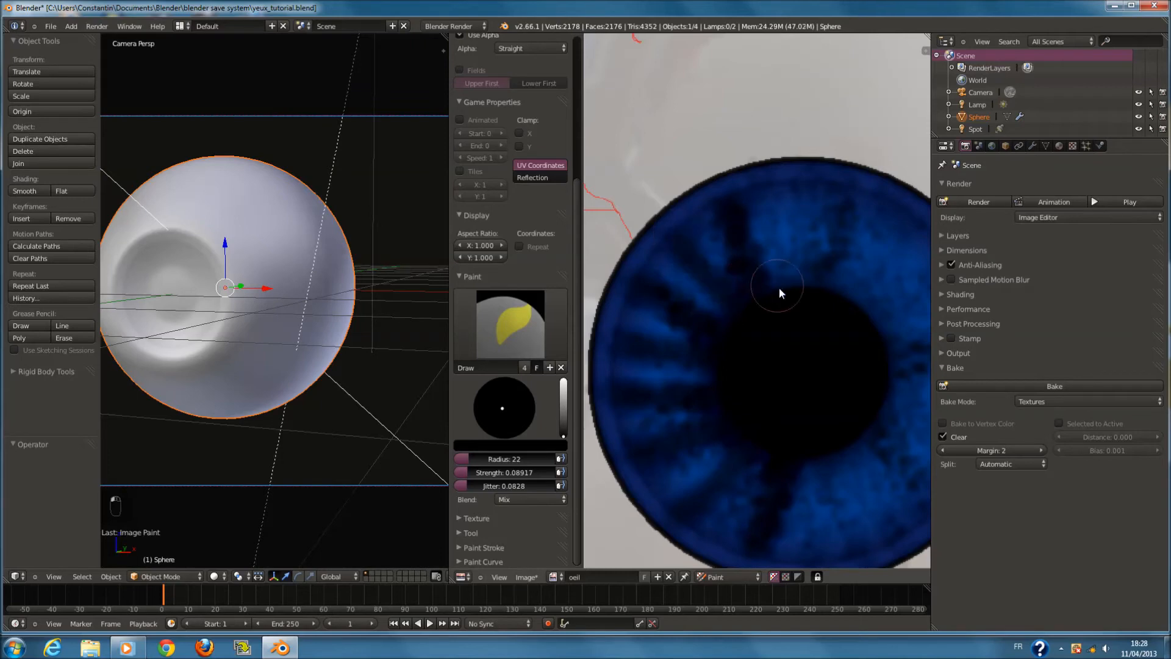
{"action": "middle_click_drag", "start_coordinate": [829, 469], "coordinate": [756, 412]}
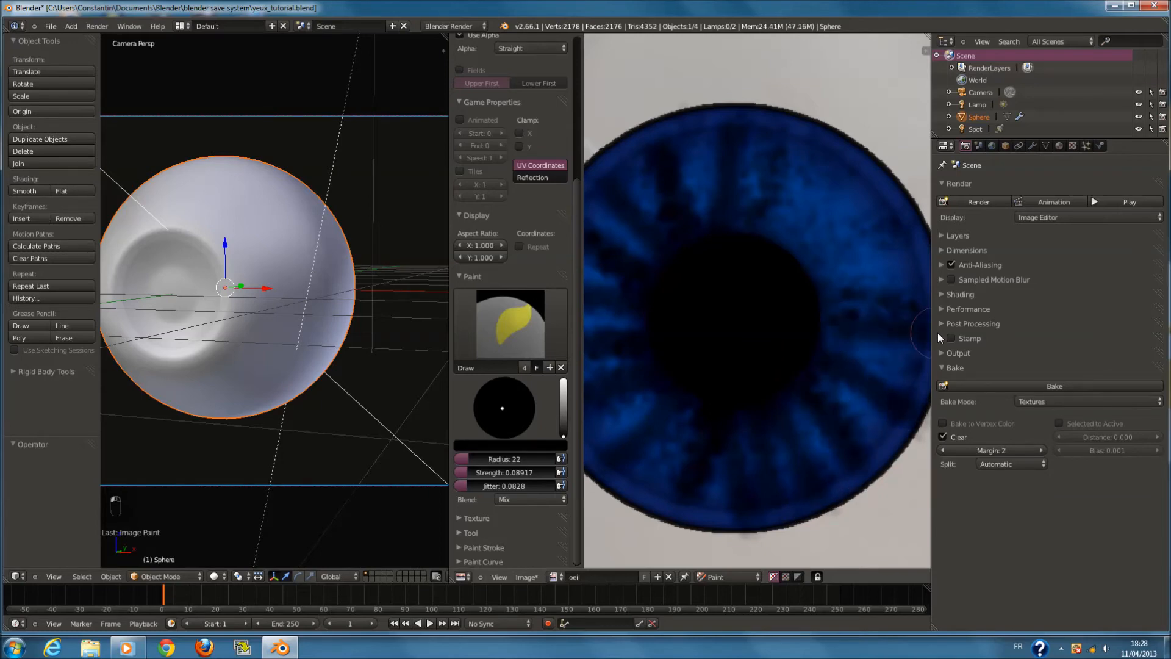
{"action": "middle_click_drag", "start_coordinate": [838, 327], "coordinate": [803, 384]}
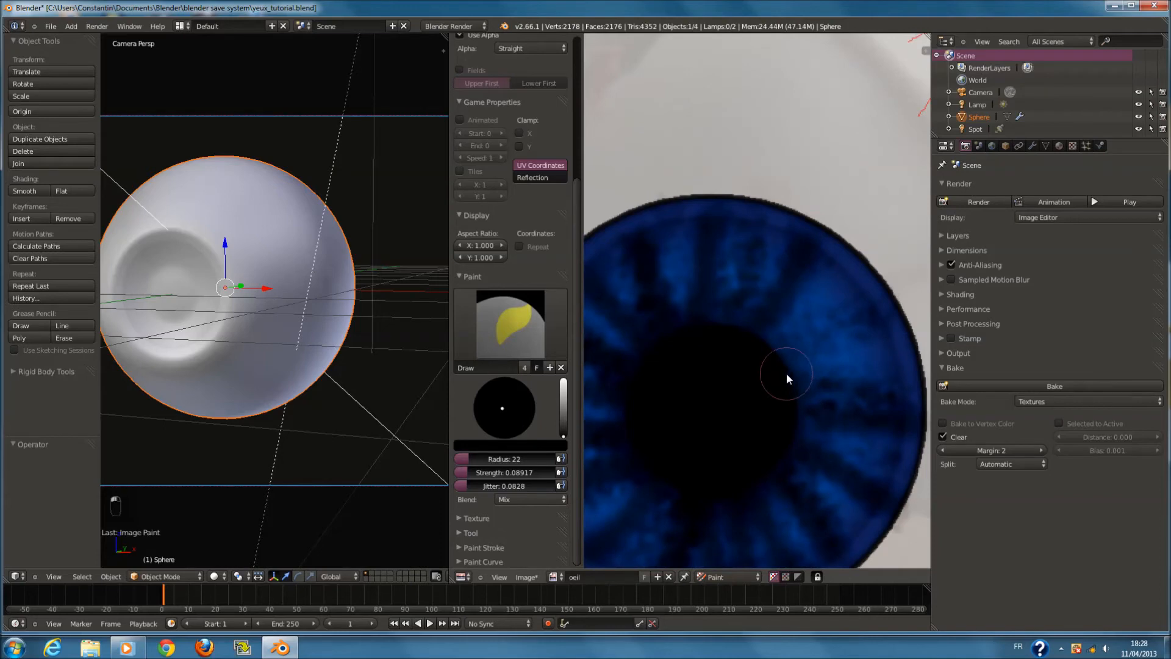
{"action": "left_click_drag", "start_coordinate": [788, 345], "coordinate": [875, 287]}
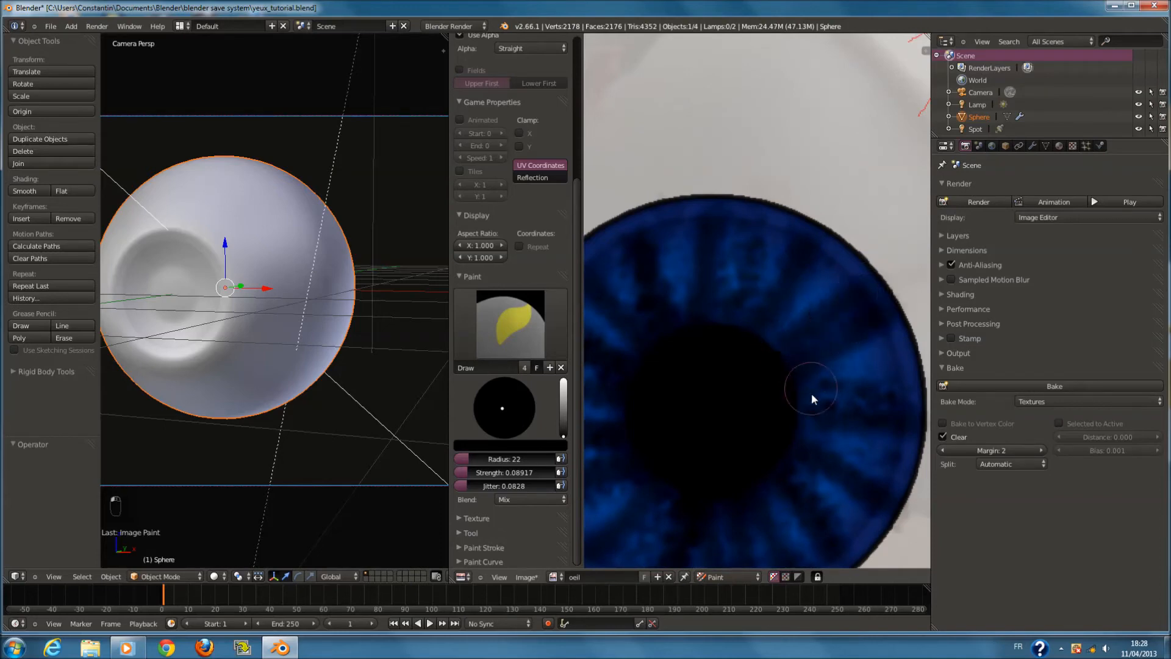
{"action": "key", "text": "f"}
{"action": "left_click", "coordinate": [720, 394]}
{"action": "scroll", "coordinate": [745, 313], "scroll_direction": "up", "scroll_amount": 2}
{"action": "scroll", "coordinate": [754, 406], "scroll_direction": "up", "scroll_amount": 2}
{"action": "left_click_drag", "start_coordinate": [776, 349], "coordinate": [838, 161]}
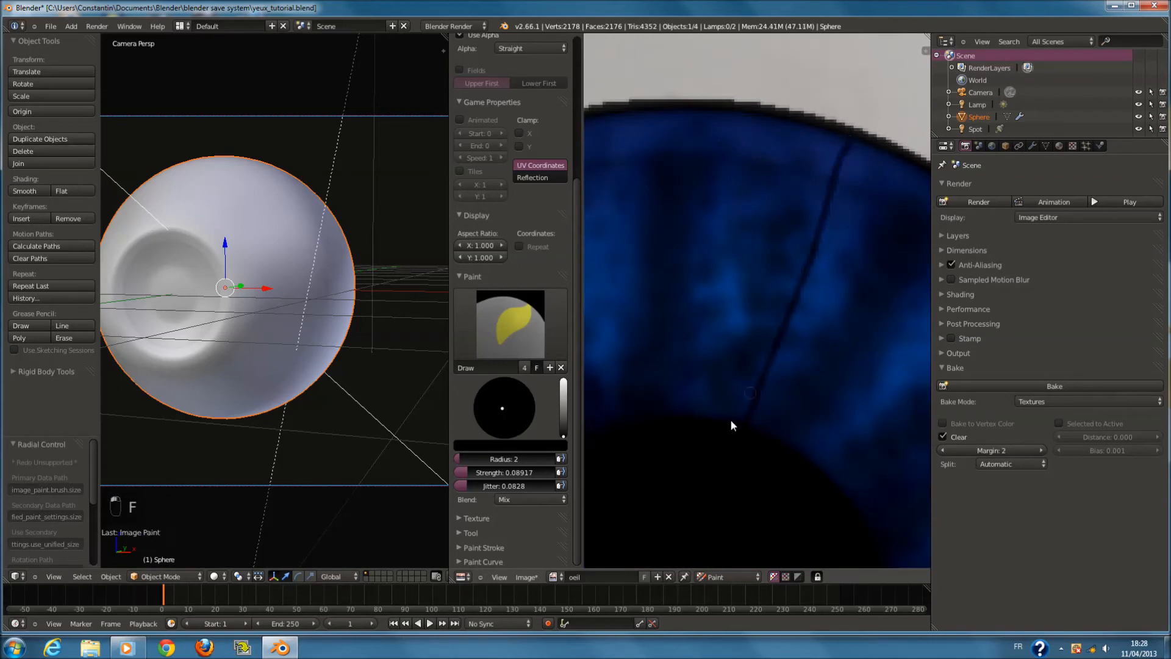
{"action": "left_click_drag", "start_coordinate": [737, 390], "coordinate": [827, 142]}
{"action": "key", "text": "ctrl+z"}
Set the brush radius to 9 and paint narrower dark radial streaks across the upper part of the iris
{"action": "key", "text": "f"}
{"action": "key", "text": "z"}
{"action": "key", "text": "ctrl+z"}
{"action": "left_click_drag", "start_coordinate": [683, 449], "coordinate": [814, 139]}
{"action": "key", "text": "ctrl+z"}
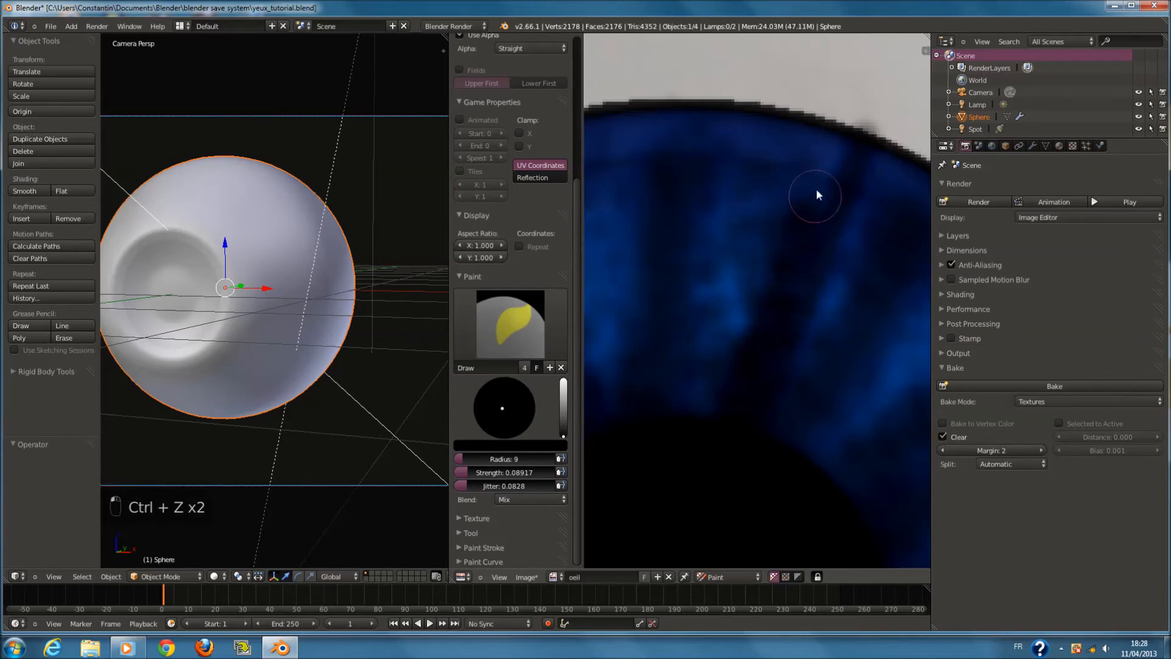
{"action": "key", "text": "ctrl+z"}
{"action": "mouse_move", "coordinate": [709, 424]}
{"action": "left_mouse_down"}
{"action": "mouse_move", "coordinate": [766, 160]}
{"action": "mouse_move", "coordinate": [740, 230]}
{"action": "left_mouse_up"}
{"action": "scroll", "coordinate": [744, 305], "scroll_direction": "left", "scroll_amount": 1, "text": "ctrl"}
{"action": "left_click_drag", "start_coordinate": [733, 342], "coordinate": [719, 100]}
{"action": "middle_click_drag", "start_coordinate": [724, 361], "coordinate": [784, 354]}
{"action": "left_click_drag", "start_coordinate": [775, 428], "coordinate": [683, 122]}
Continue the narrow dark radial streaks through the upper-left part of the iris, from pupil to rim
{"action": "middle_click_drag", "start_coordinate": [726, 341], "coordinate": [815, 357]}
{"action": "left_click_drag", "start_coordinate": [843, 471], "coordinate": [672, 171]}
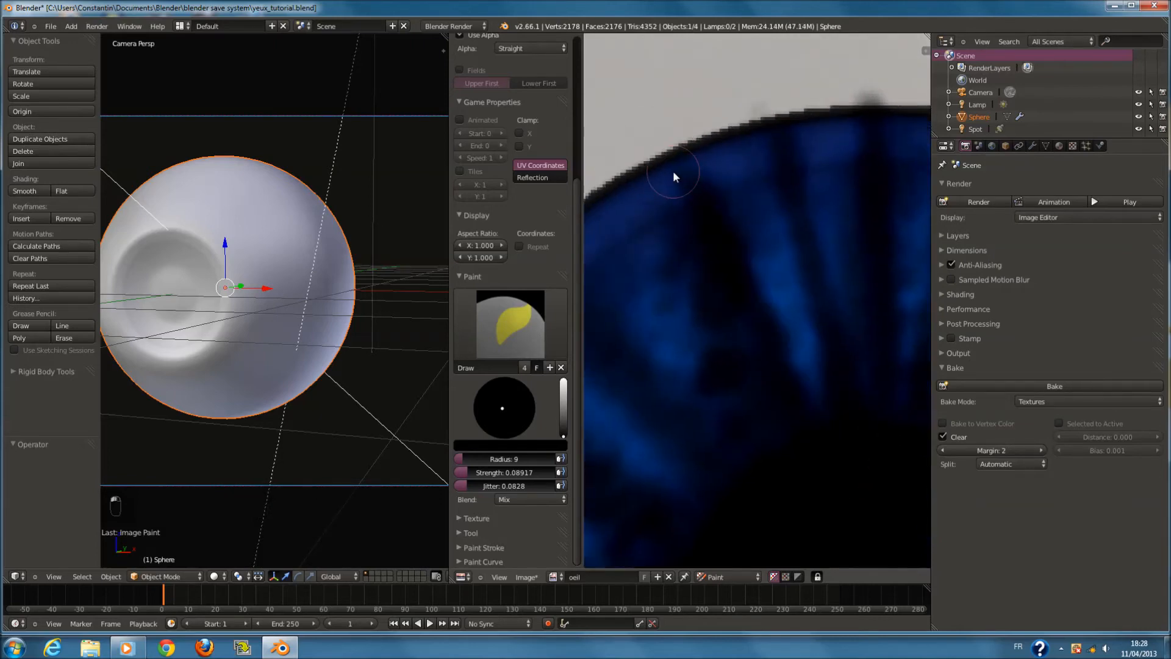
{"action": "middle_click_drag", "start_coordinate": [766, 480], "coordinate": [817, 484]}
{"action": "left_click_drag", "start_coordinate": [818, 483], "coordinate": [659, 243]}
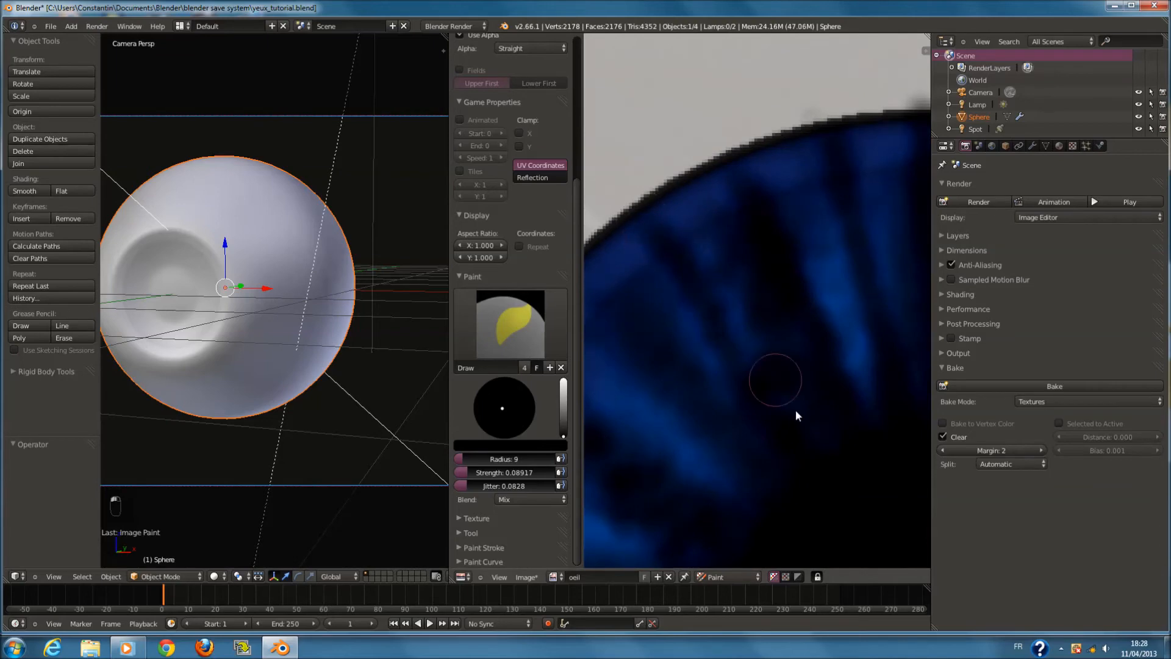
{"action": "middle_click_drag", "start_coordinate": [795, 409], "coordinate": [856, 396]}
{"action": "left_click_drag", "start_coordinate": [858, 486], "coordinate": [624, 275]}
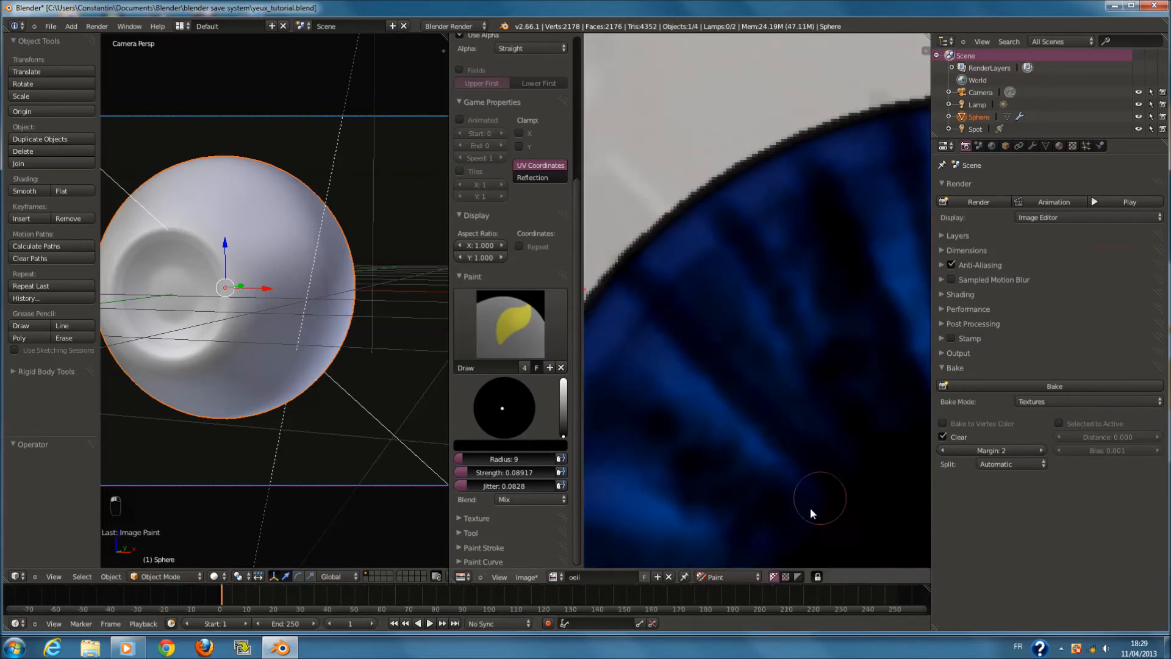
{"action": "middle_click_drag", "start_coordinate": [809, 508], "coordinate": [826, 464]}
{"action": "mouse_move", "coordinate": [833, 422]}
{"action": "left_mouse_down"}
{"action": "mouse_move", "coordinate": [745, 345]}
{"action": "mouse_move", "coordinate": [612, 262]}
{"action": "left_mouse_up"}
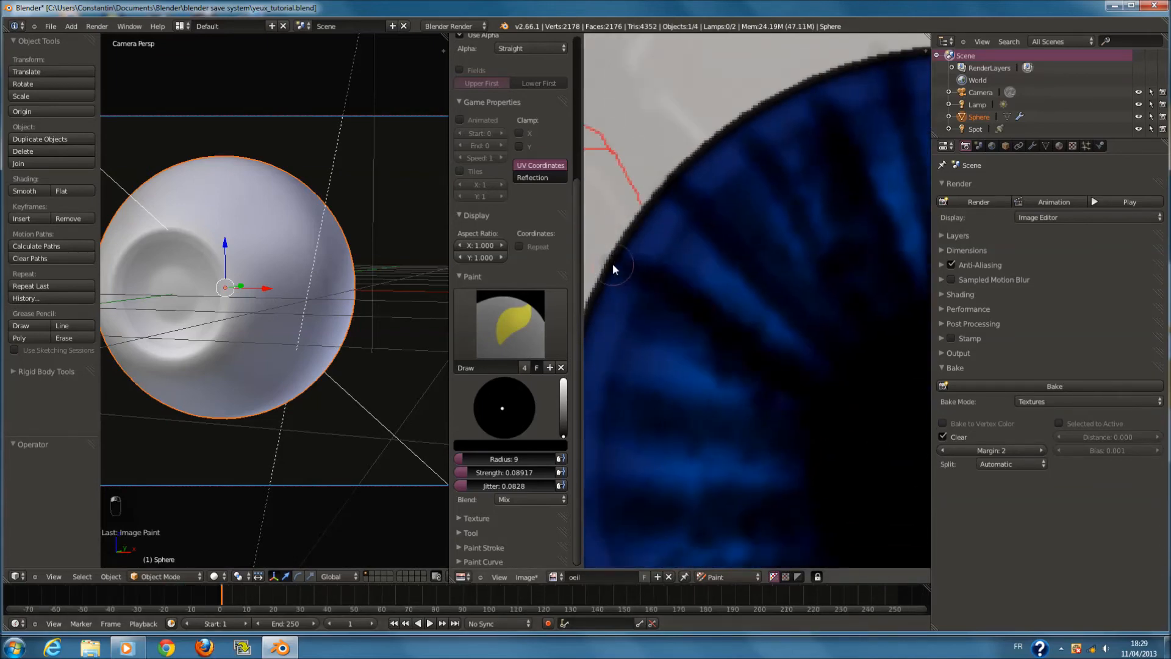
Paint narrow dark radial streaks across the left side of the iris
{"action": "middle_click_drag", "start_coordinate": [872, 383], "coordinate": [903, 380]}
{"action": "left_click_drag", "start_coordinate": [863, 438], "coordinate": [613, 346]}
{"action": "middle_click_drag", "start_coordinate": [906, 439], "coordinate": [927, 388]}
{"action": "left_click_drag", "start_coordinate": [866, 398], "coordinate": [674, 397]}
{"action": "middle_click_drag", "start_coordinate": [613, 397], "coordinate": [615, 354]}
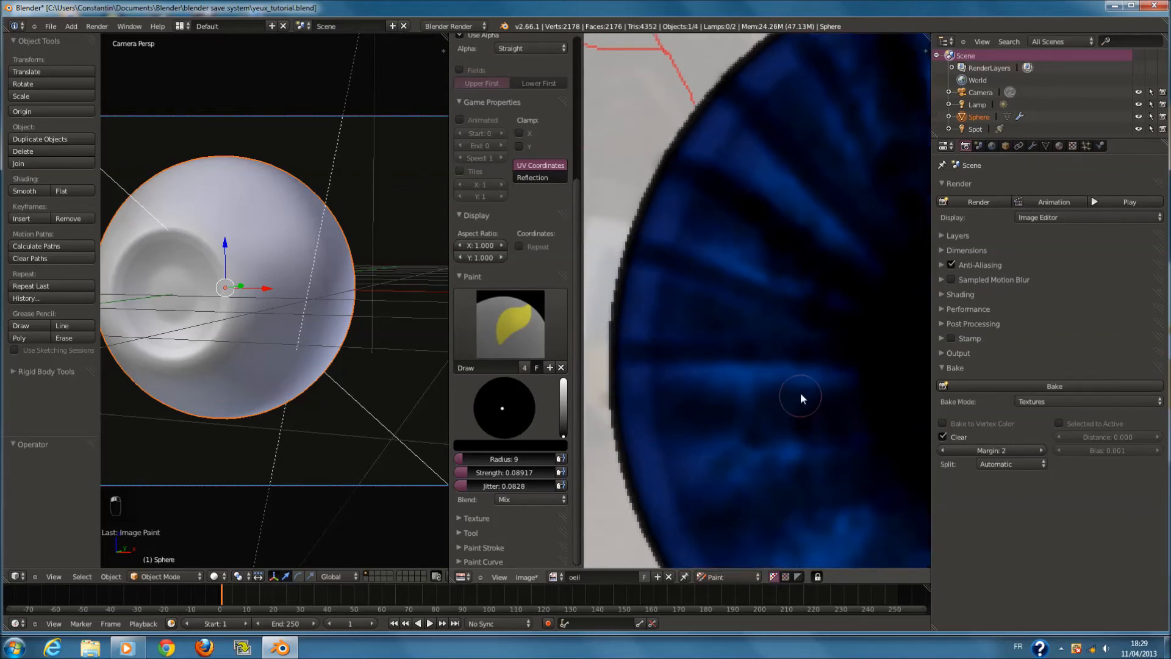
{"action": "left_click_drag", "start_coordinate": [838, 356], "coordinate": [646, 305]}
Undo the last streak on the left side of the iris and repaint it
{"action": "middle_click_drag", "start_coordinate": [836, 373], "coordinate": [805, 332]}
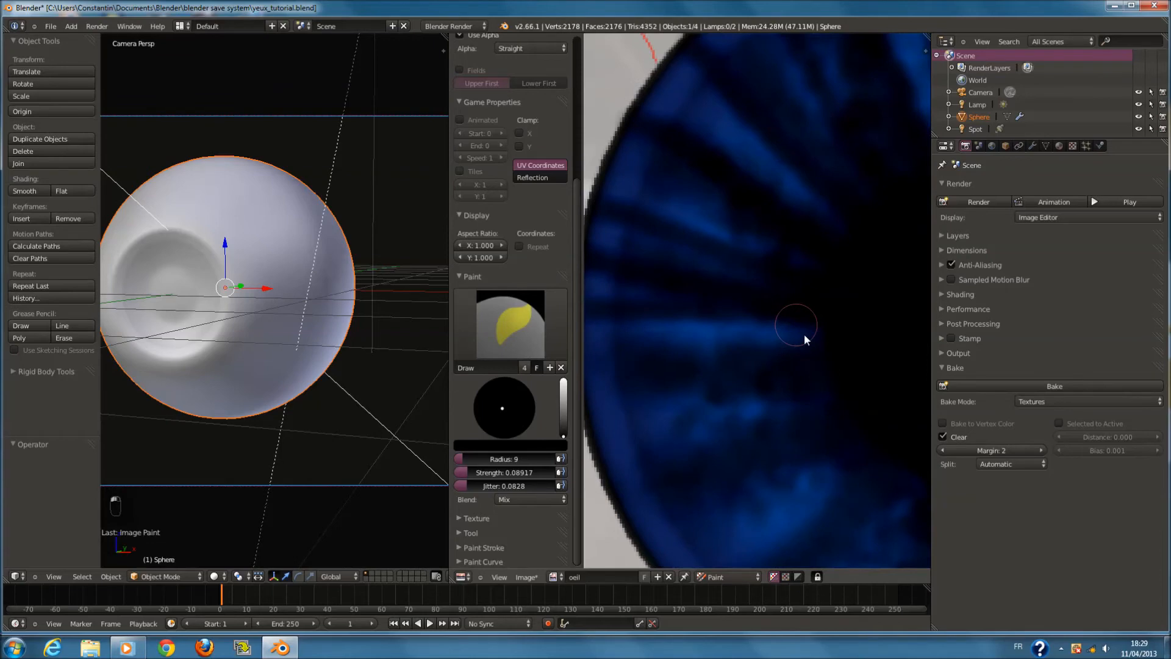
{"action": "scroll", "coordinate": [822, 353], "scroll_direction": "down", "scroll_amount": 2}
{"action": "key", "text": "ctrl+z"}
{"action": "scroll", "coordinate": [751, 326], "scroll_direction": "up", "scroll_amount": 2}
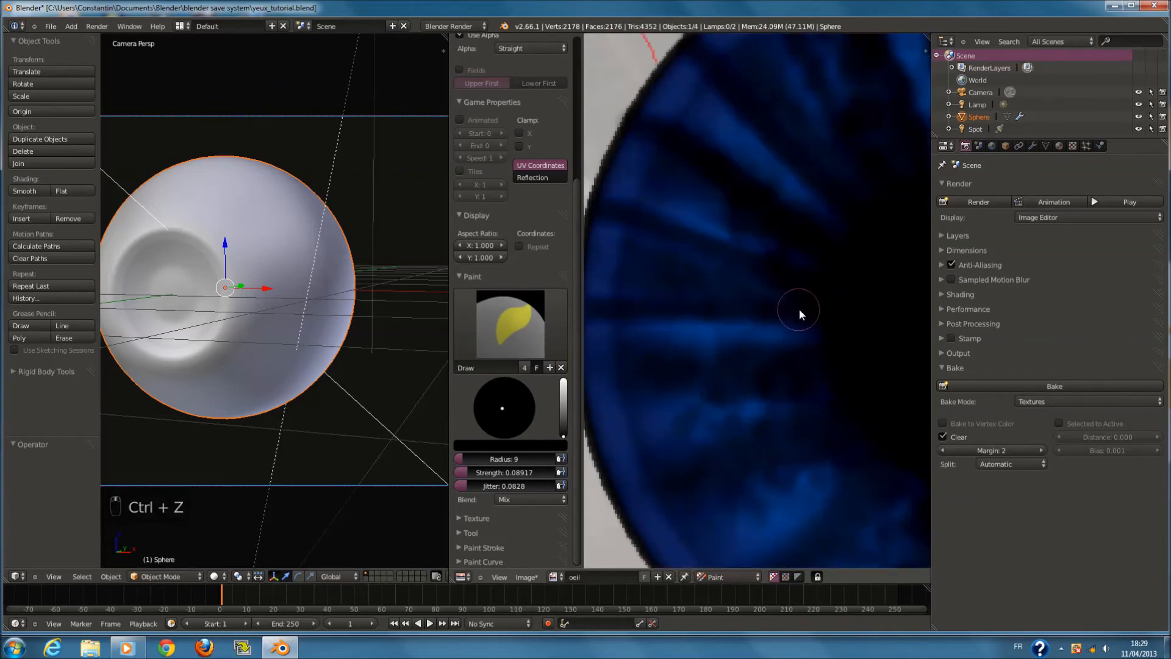
{"action": "scroll", "coordinate": [795, 308], "scroll_direction": "down", "scroll_amount": 1}
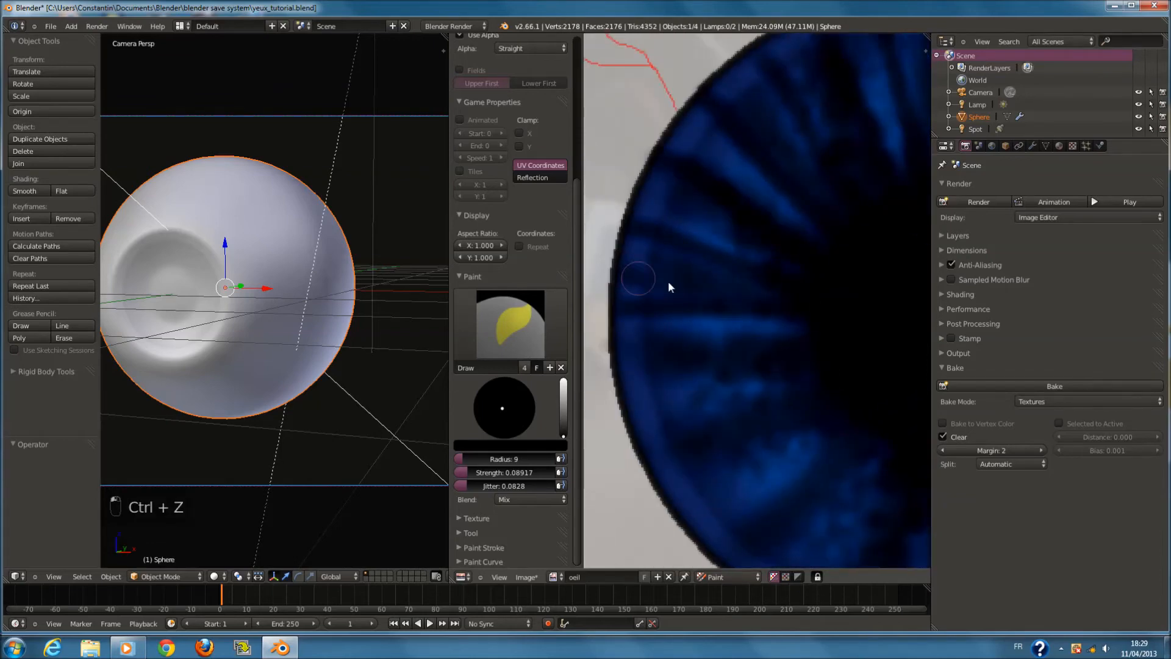
{"action": "scroll", "coordinate": [793, 305], "scroll_direction": "down", "scroll_amount": 3}
{"action": "scroll", "coordinate": [745, 316], "scroll_direction": "up", "scroll_amount": 5}
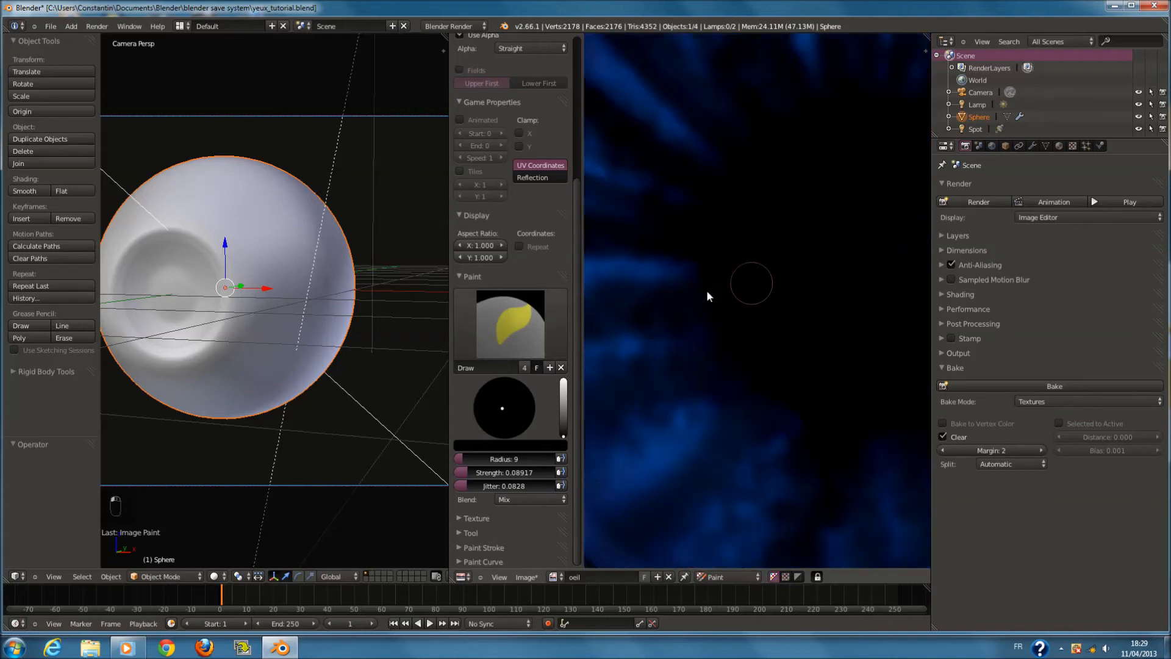
{"action": "scroll", "coordinate": [676, 309], "scroll_direction": "down", "scroll_amount": 4}
{"action": "scroll", "coordinate": [756, 317], "scroll_direction": "up", "scroll_amount": 3}
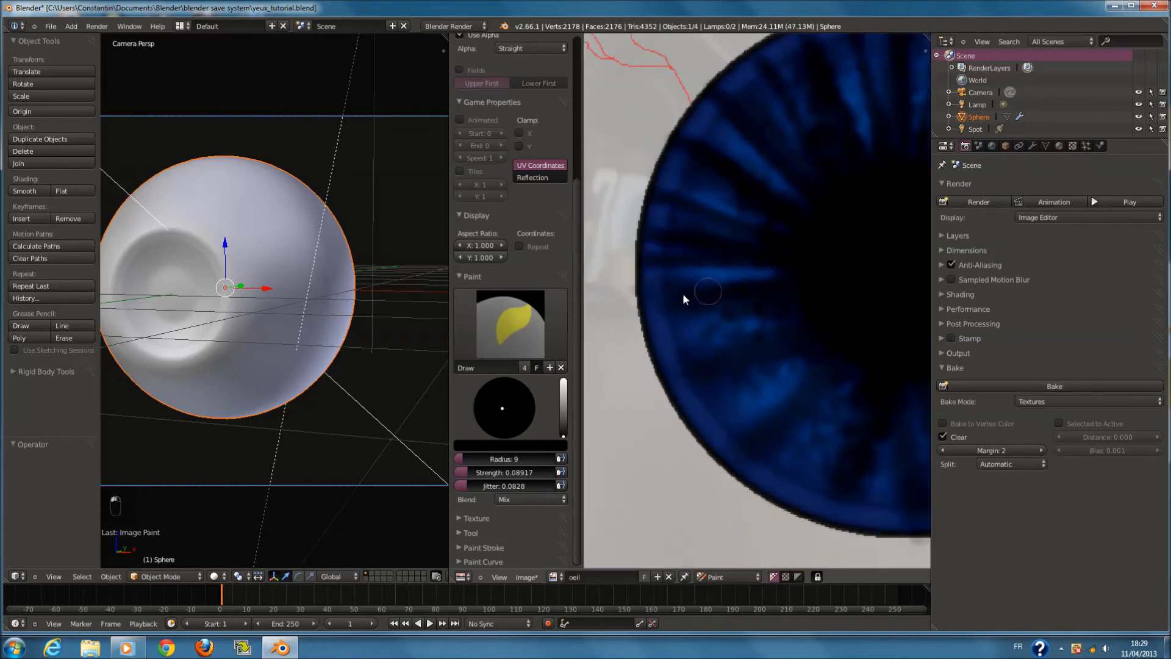
Paint narrow dark radial streaks around the lower half of the iris, from the lower left to the lower right
{"action": "mouse_move", "coordinate": [661, 341]}
{"action": "left_mouse_down"}
{"action": "mouse_move", "coordinate": [815, 316]}
{"action": "mouse_move", "coordinate": [665, 375]}
{"action": "mouse_move", "coordinate": [684, 418]}
{"action": "mouse_move", "coordinate": [831, 332]}
{"action": "mouse_move", "coordinate": [739, 416]}
{"action": "left_mouse_up"}
{"action": "mouse_move", "coordinate": [741, 480]}
{"action": "left_mouse_down"}
{"action": "mouse_move", "coordinate": [825, 351]}
{"action": "mouse_move", "coordinate": [795, 511]}
{"action": "mouse_move", "coordinate": [831, 365]}
{"action": "left_mouse_up"}
{"action": "middle_click_drag", "start_coordinate": [766, 497], "coordinate": [678, 422]}
{"action": "left_click_drag", "start_coordinate": [746, 385], "coordinate": [749, 478]}
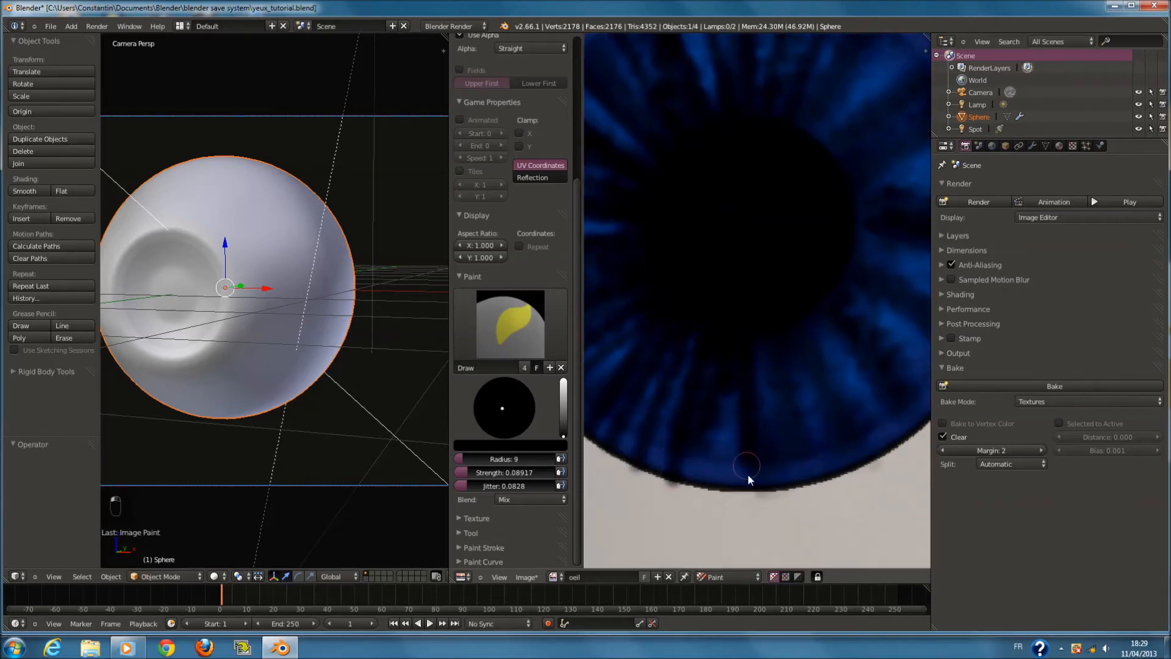
{"action": "left_click_drag", "start_coordinate": [724, 366], "coordinate": [716, 498]}
{"action": "left_click_drag", "start_coordinate": [766, 307], "coordinate": [799, 464]}
{"action": "middle_click_drag", "start_coordinate": [814, 476], "coordinate": [703, 471]}
{"action": "left_click_drag", "start_coordinate": [683, 339], "coordinate": [746, 444]}
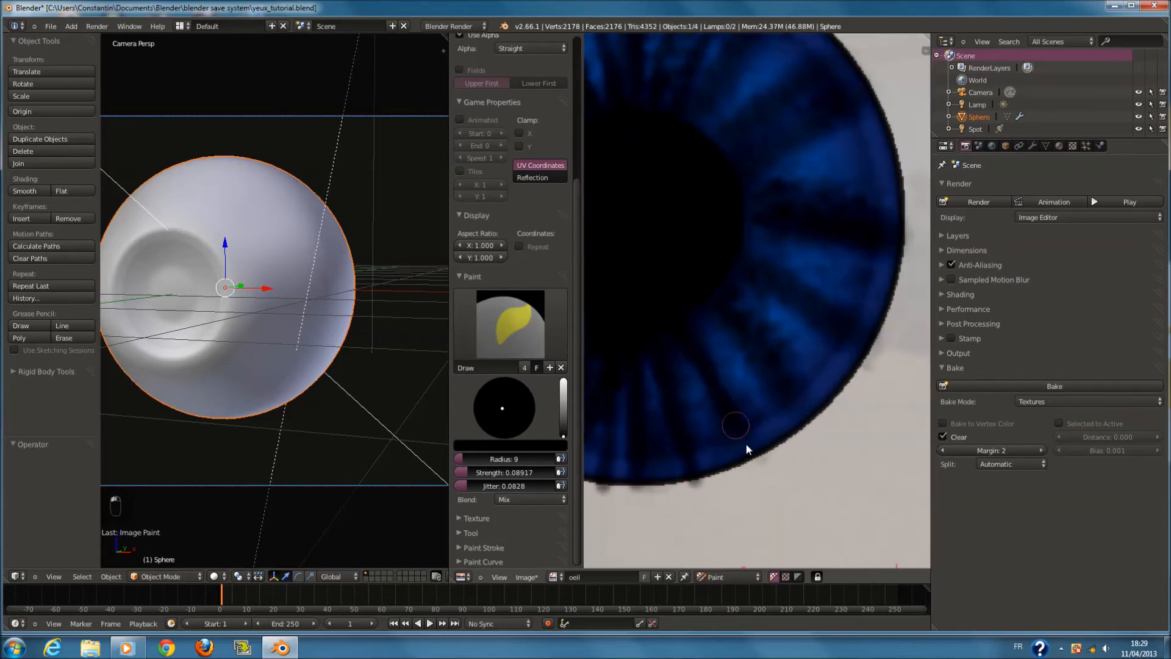
{"action": "left_click_drag", "start_coordinate": [703, 291], "coordinate": [785, 431]}
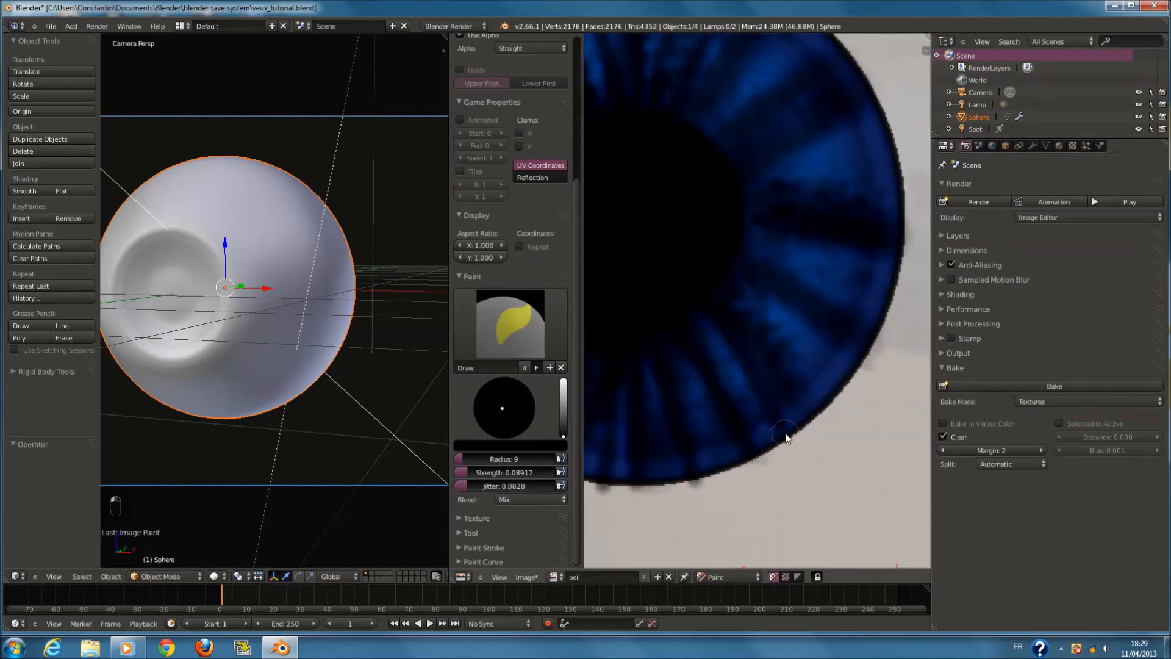
Paint narrow dark radial streaks through the right and upper-right parts of the iris to complete the ring
{"action": "scroll", "coordinate": [785, 431], "scroll_direction": "down", "scroll_amount": 1}
{"action": "middle_click_drag", "start_coordinate": [685, 103], "coordinate": [733, 142]}
{"action": "scroll", "coordinate": [832, 268], "scroll_direction": "up", "scroll_amount": 1}
{"action": "middle_click_drag", "start_coordinate": [836, 280], "coordinate": [727, 286]}
{"action": "scroll", "coordinate": [727, 287], "scroll_direction": "up", "scroll_amount": 2}
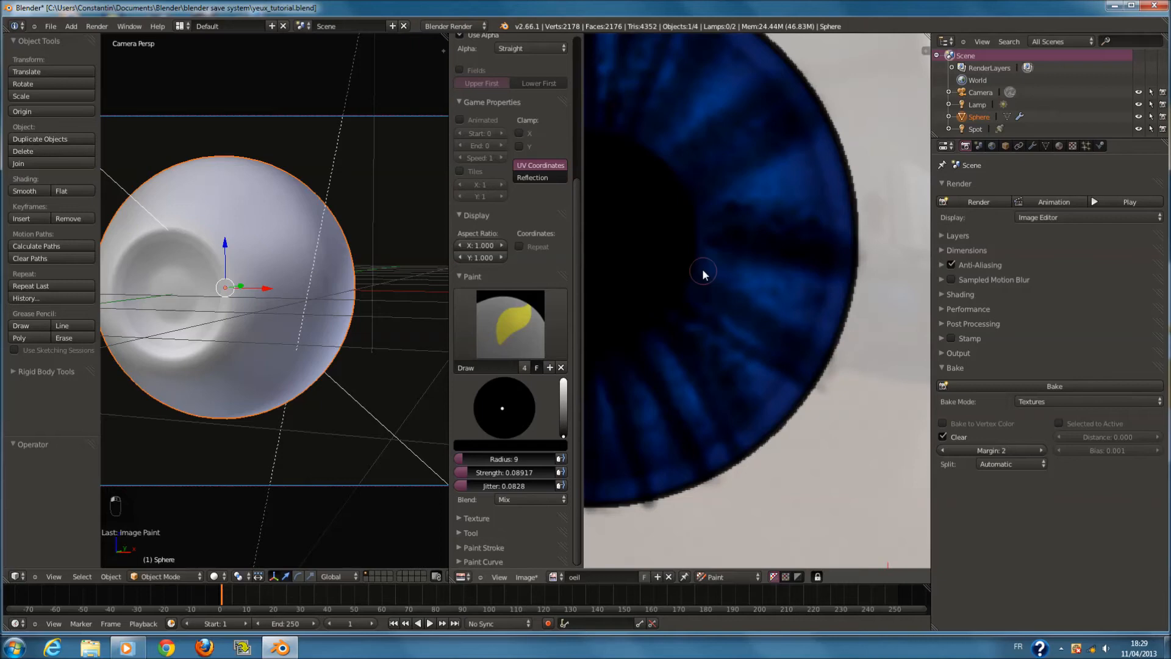
{"action": "left_click_drag", "start_coordinate": [701, 269], "coordinate": [802, 302]}
{"action": "scroll", "coordinate": [735, 144], "scroll_direction": "up", "scroll_amount": 1}
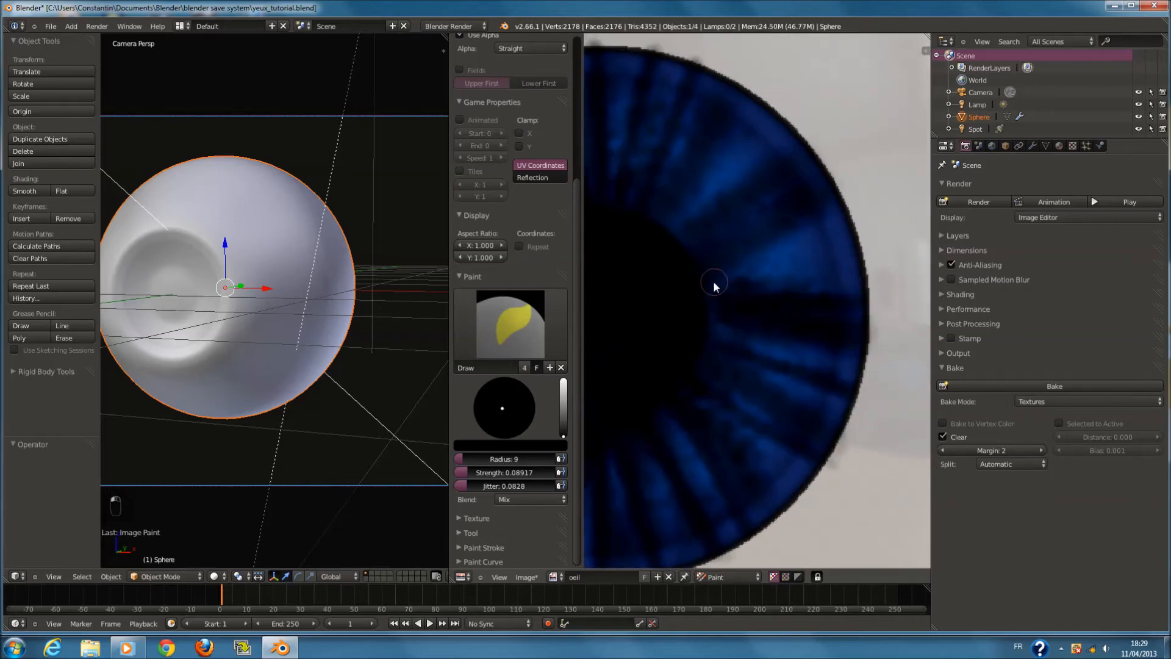
{"action": "left_click_drag", "start_coordinate": [712, 281], "coordinate": [843, 250]}
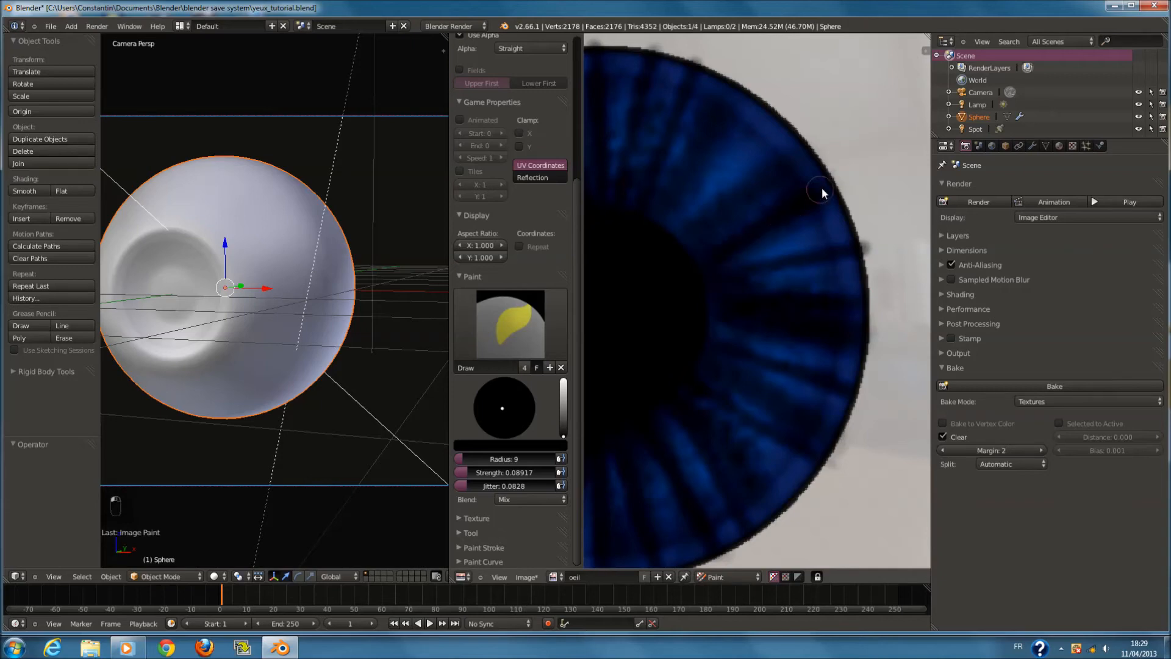
{"action": "left_click_drag", "start_coordinate": [675, 234], "coordinate": [795, 136]}
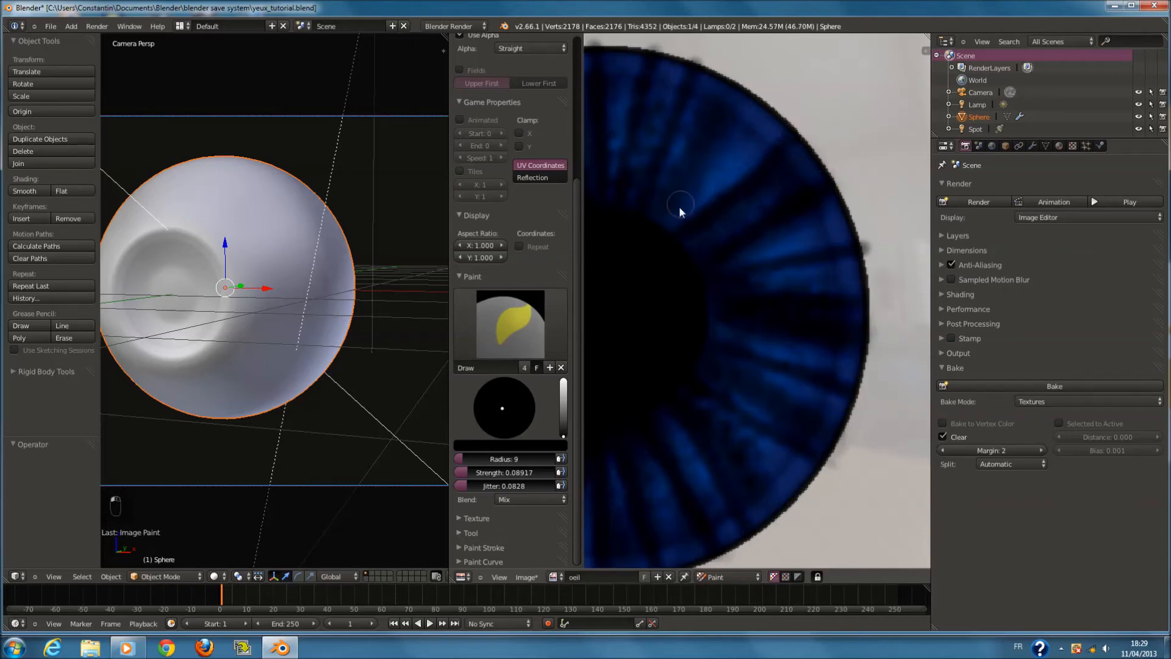
Set the brush colour to blue and its radius to 56, try a blue ring over the iris, and undo it
{"action": "scroll", "coordinate": [767, 108], "scroll_direction": "down", "scroll_amount": 4}
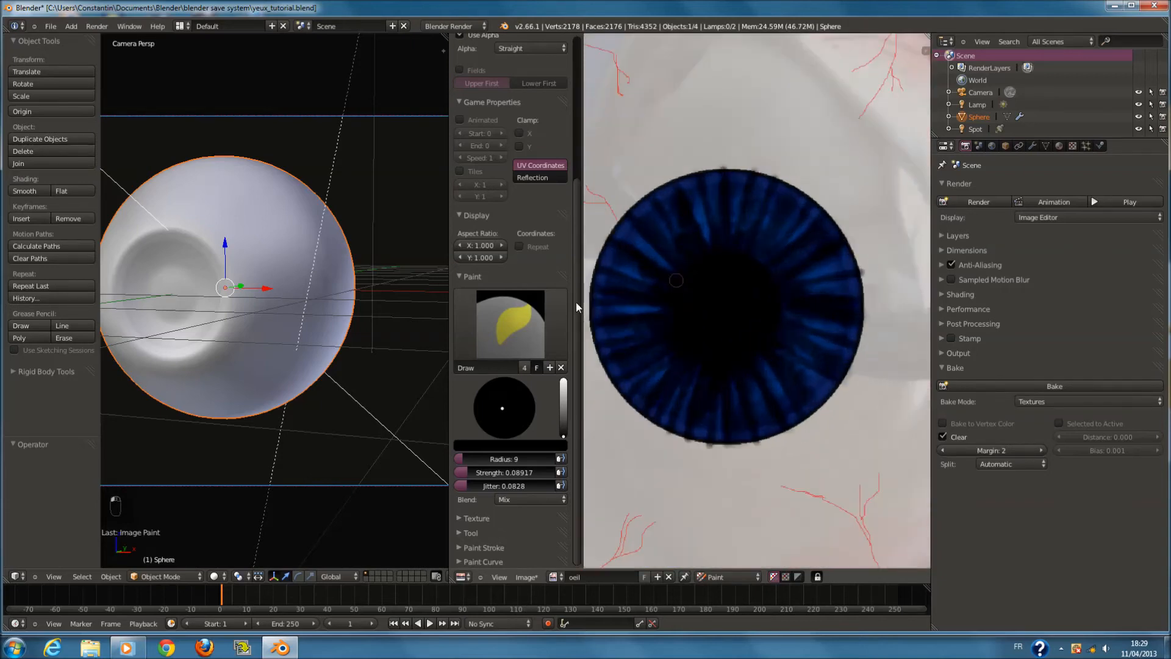
{"action": "mouse_move", "coordinate": [563, 408]}
{"action": "left_mouse_down"}
{"action": "mouse_move", "coordinate": [519, 395]}
{"action": "mouse_move", "coordinate": [529, 392]}
{"action": "left_mouse_up"}
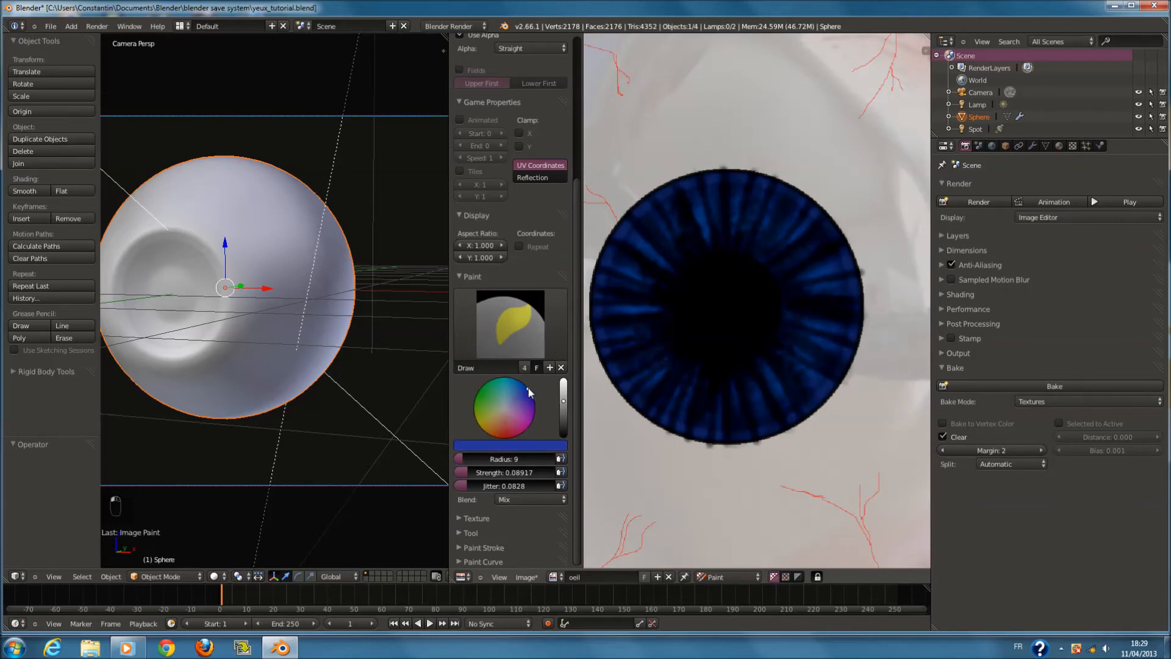
{"action": "key", "text": "f"}
{"action": "left_click", "coordinate": [671, 421]}
{"action": "scroll", "coordinate": [619, 357], "scroll_direction": "up", "scroll_amount": 2}
{"action": "mouse_move", "coordinate": [617, 352]}
{"action": "left_mouse_down"}
{"action": "mouse_move", "coordinate": [712, 430]}
{"action": "mouse_move", "coordinate": [889, 310]}
{"action": "mouse_move", "coordinate": [628, 207]}
{"action": "mouse_move", "coordinate": [631, 371]}
{"action": "left_mouse_up"}
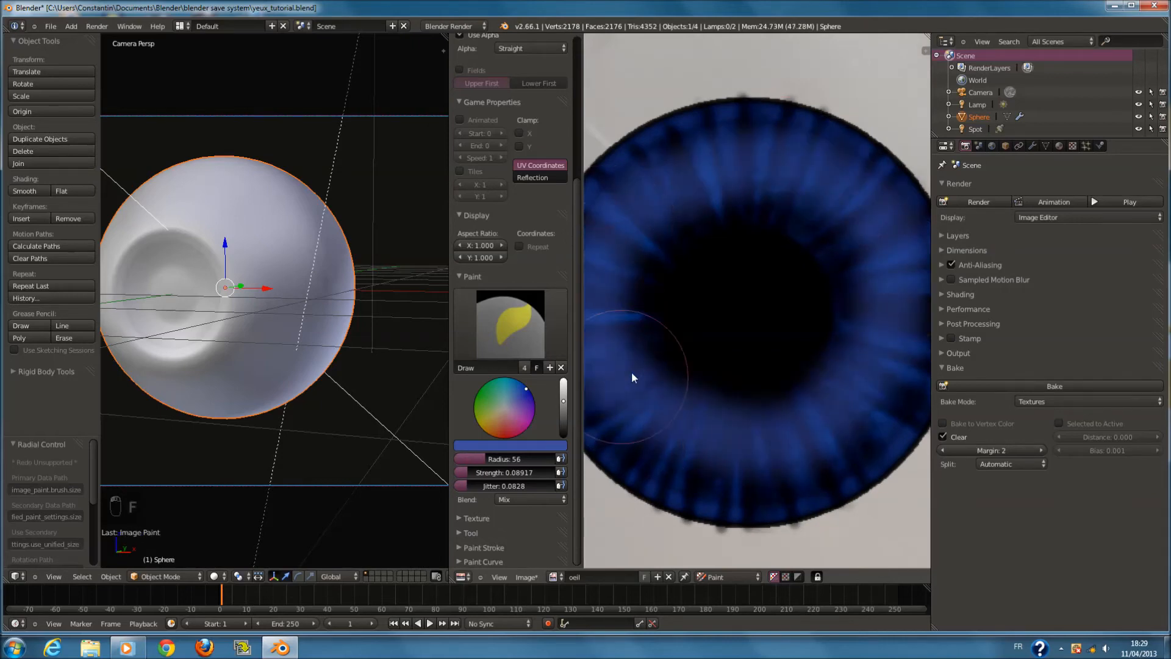
{"action": "scroll", "coordinate": [631, 373], "scroll_direction": "down", "scroll_amount": 3}
{"action": "key", "text": "ctrl+z"}
Set the brush strength to 0.03185 and a deeper blue colour, try a faint glow around the pupil, and undo it
{"action": "left_click_drag", "start_coordinate": [501, 473], "coordinate": [480, 475]}
{"action": "left_click_drag", "start_coordinate": [526, 394], "coordinate": [529, 384]}
{"action": "mouse_move", "coordinate": [664, 292]}
{"action": "left_mouse_down"}
{"action": "mouse_move", "coordinate": [677, 356]}
{"action": "mouse_move", "coordinate": [810, 373]}
{"action": "mouse_move", "coordinate": [797, 228]}
{"action": "mouse_move", "coordinate": [664, 305]}
{"action": "mouse_move", "coordinate": [803, 400]}
{"action": "mouse_move", "coordinate": [817, 258]}
{"action": "mouse_move", "coordinate": [727, 218]}
{"action": "mouse_move", "coordinate": [660, 331]}
{"action": "mouse_move", "coordinate": [856, 332]}
{"action": "mouse_move", "coordinate": [821, 228]}
{"action": "mouse_move", "coordinate": [775, 381]}
{"action": "mouse_move", "coordinate": [705, 401]}
{"action": "mouse_move", "coordinate": [776, 406]}
{"action": "left_mouse_up"}
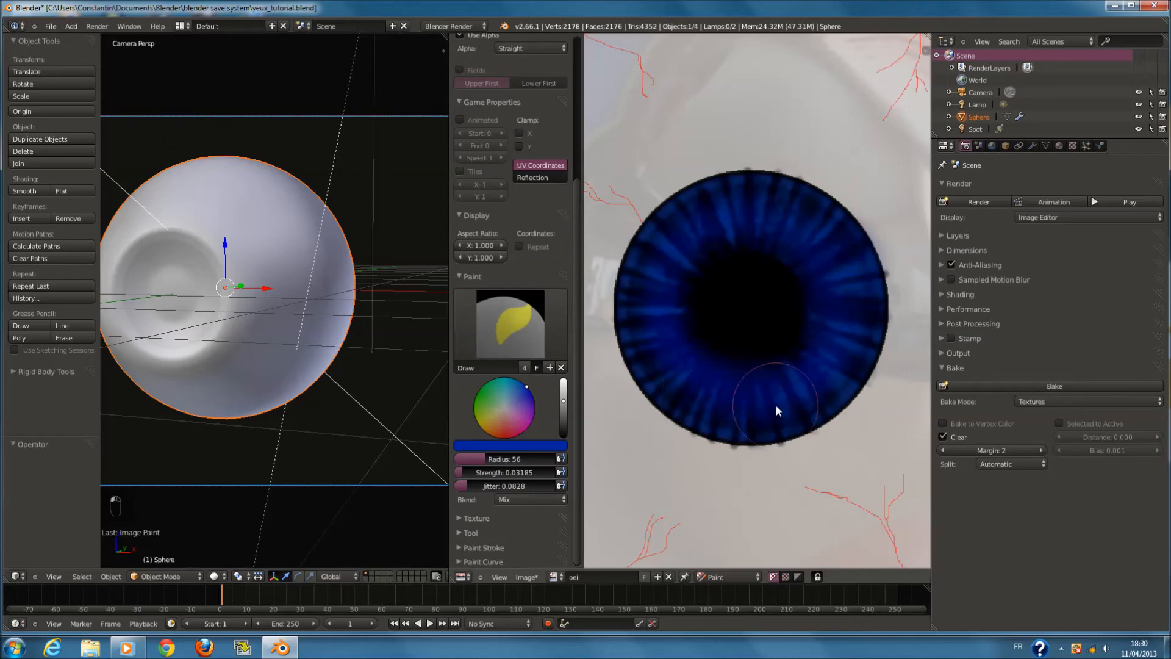
{"action": "key", "text": "ctrl+z"}
{"action": "key", "text": "ctrl+z"}
{"action": "key", "text": "ctrl+z"}
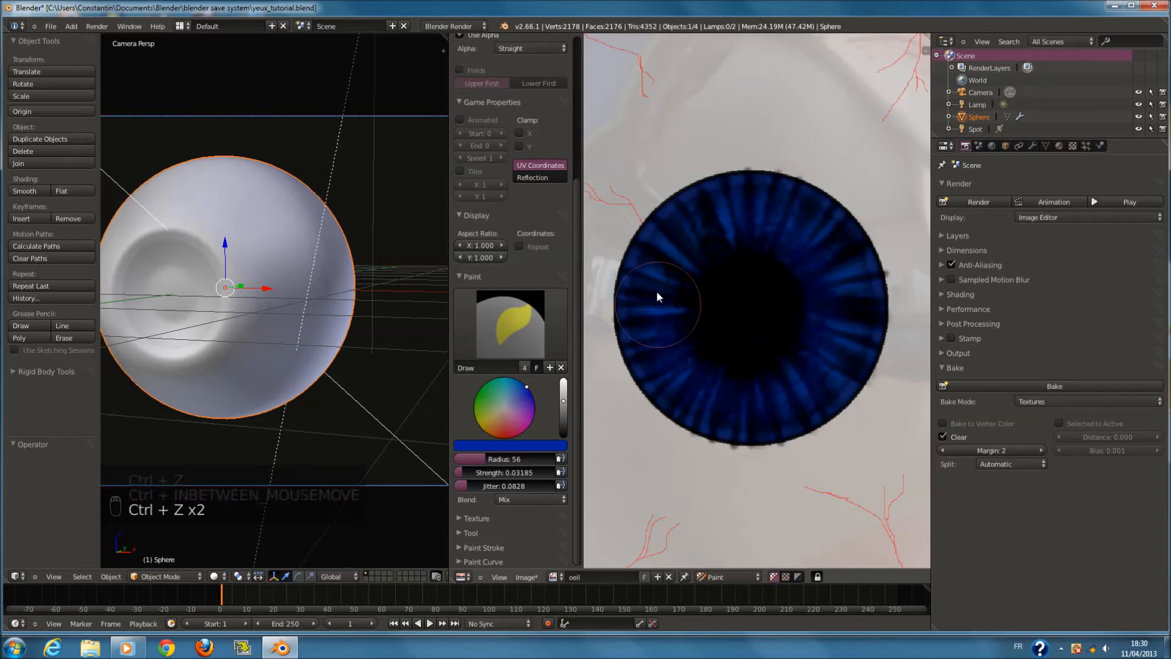
Set the brush to near-white with radius 172 and softly lighten the white of the eye around the iris
{"action": "left_click", "coordinate": [738, 214]}
{"action": "scroll", "coordinate": [738, 214], "scroll_direction": "down", "scroll_amount": 3}
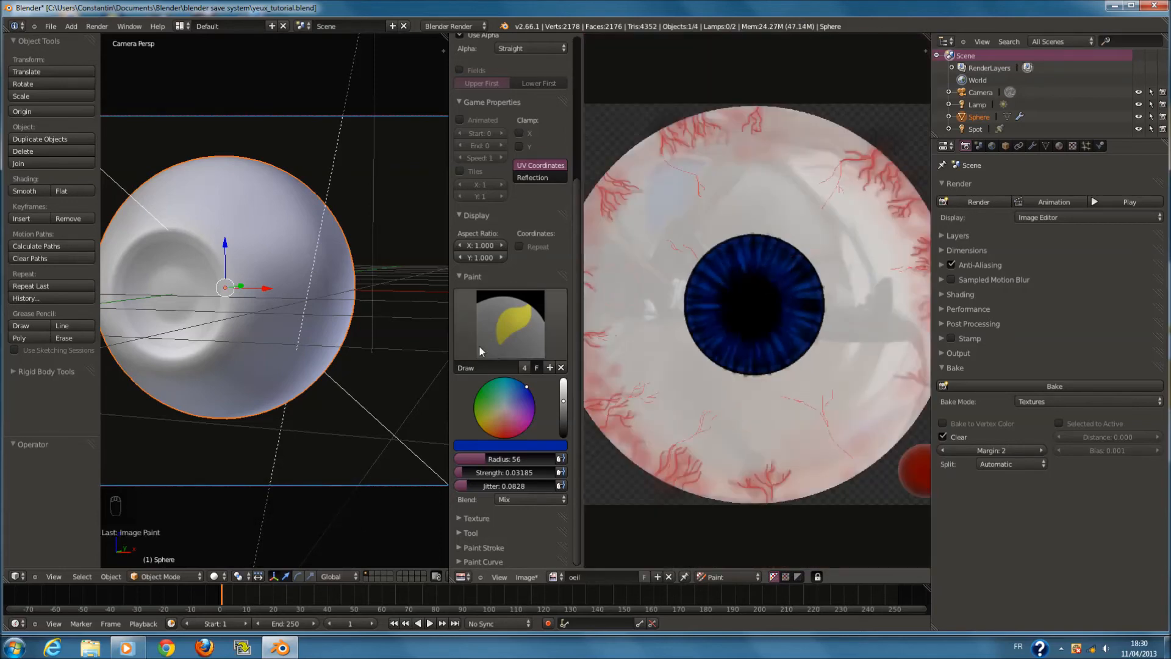
{"action": "left_click", "coordinate": [504, 409]}
{"action": "left_click_drag", "start_coordinate": [563, 400], "coordinate": [563, 382]}
{"action": "key", "text": "f"}
{"action": "left_click", "coordinate": [714, 425]}
{"action": "mouse_move", "coordinate": [778, 416]}
{"action": "left_mouse_down"}
{"action": "mouse_move", "coordinate": [880, 334]}
{"action": "mouse_move", "coordinate": [887, 308]}
{"action": "mouse_move", "coordinate": [852, 240]}
{"action": "mouse_move", "coordinate": [794, 178]}
{"action": "mouse_move", "coordinate": [832, 201]}
{"action": "mouse_move", "coordinate": [667, 177]}
{"action": "mouse_move", "coordinate": [693, 180]}
{"action": "left_mouse_up"}
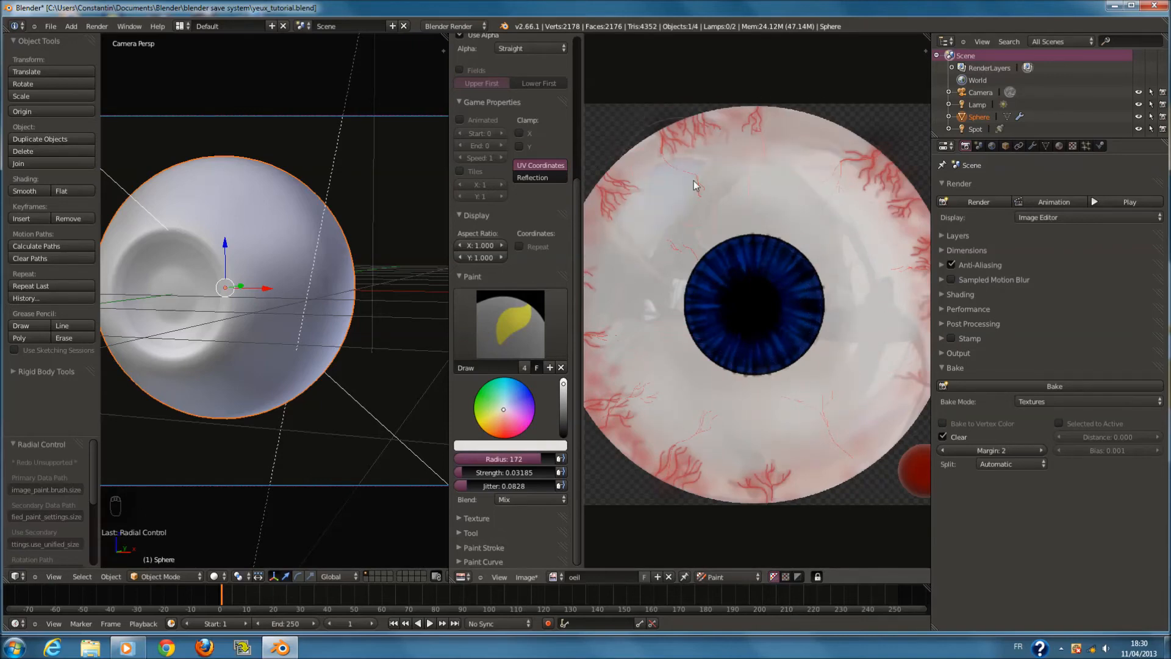
{"action": "mouse_move", "coordinate": [599, 242]}
{"action": "left_mouse_down"}
{"action": "mouse_move", "coordinate": [727, 477]}
{"action": "mouse_move", "coordinate": [917, 298]}
{"action": "mouse_move", "coordinate": [638, 119]}
{"action": "mouse_move", "coordinate": [849, 176]}
{"action": "left_mouse_up"}
Set the brush to light pink with radius 99 and jitter 1.000, and tint the outer rim of the eyeball
{"action": "left_click_drag", "start_coordinate": [496, 436], "coordinate": [514, 421]}
{"action": "middle_click_drag", "start_coordinate": [643, 413], "coordinate": [727, 391]}
{"action": "scroll", "coordinate": [726, 391], "scroll_direction": "up", "scroll_amount": 1}
{"action": "key", "text": "f"}
{"action": "left_click", "coordinate": [693, 394]}
{"action": "left_click_drag", "start_coordinate": [537, 486], "coordinate": [585, 485]}
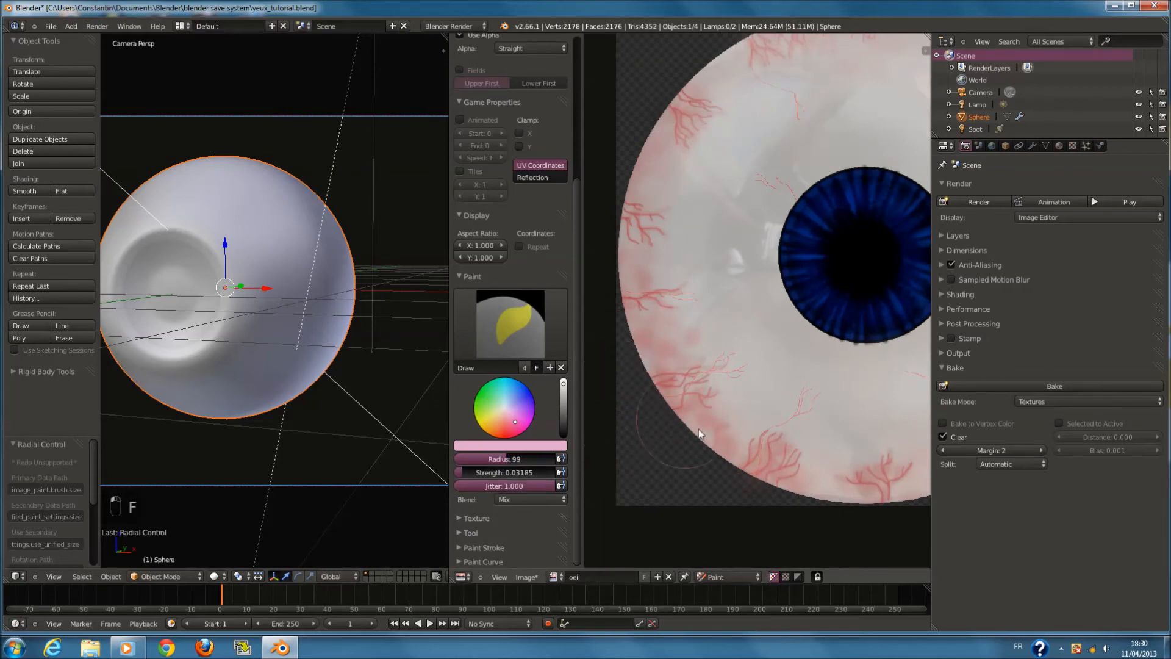
{"action": "left_click_drag", "start_coordinate": [660, 186], "coordinate": [722, 105]}
{"action": "middle_click_drag", "start_coordinate": [723, 104], "coordinate": [678, 188]}
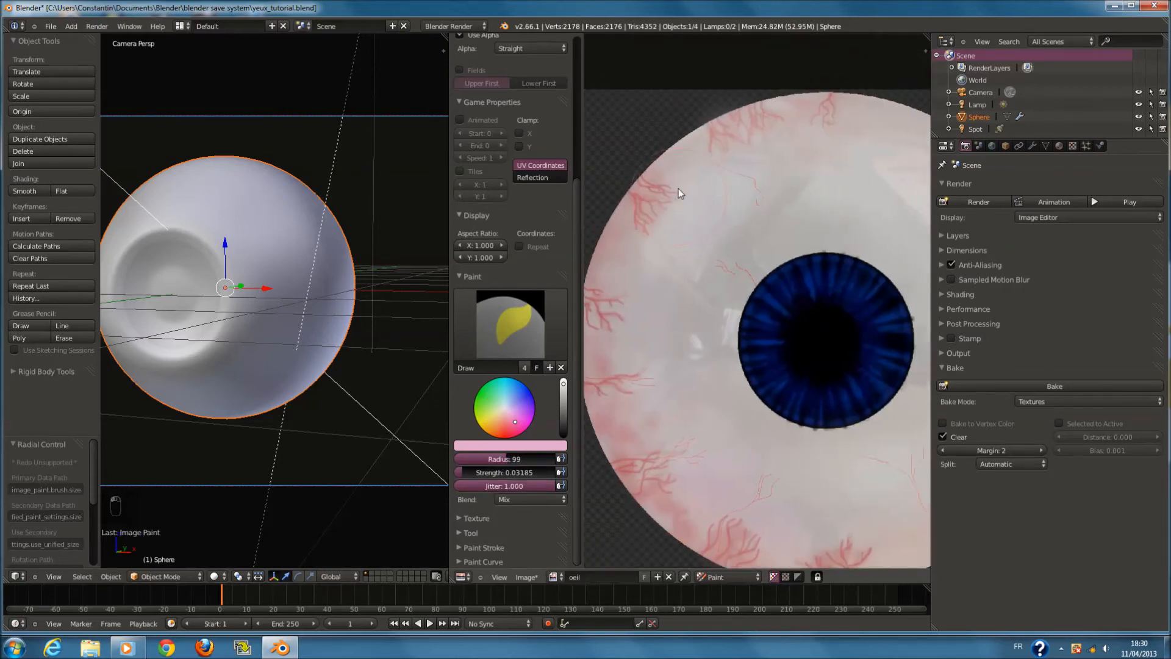
{"action": "scroll", "coordinate": [679, 188], "scroll_direction": "down", "scroll_amount": 1}
{"action": "middle_click_drag", "start_coordinate": [814, 160], "coordinate": [680, 154]}
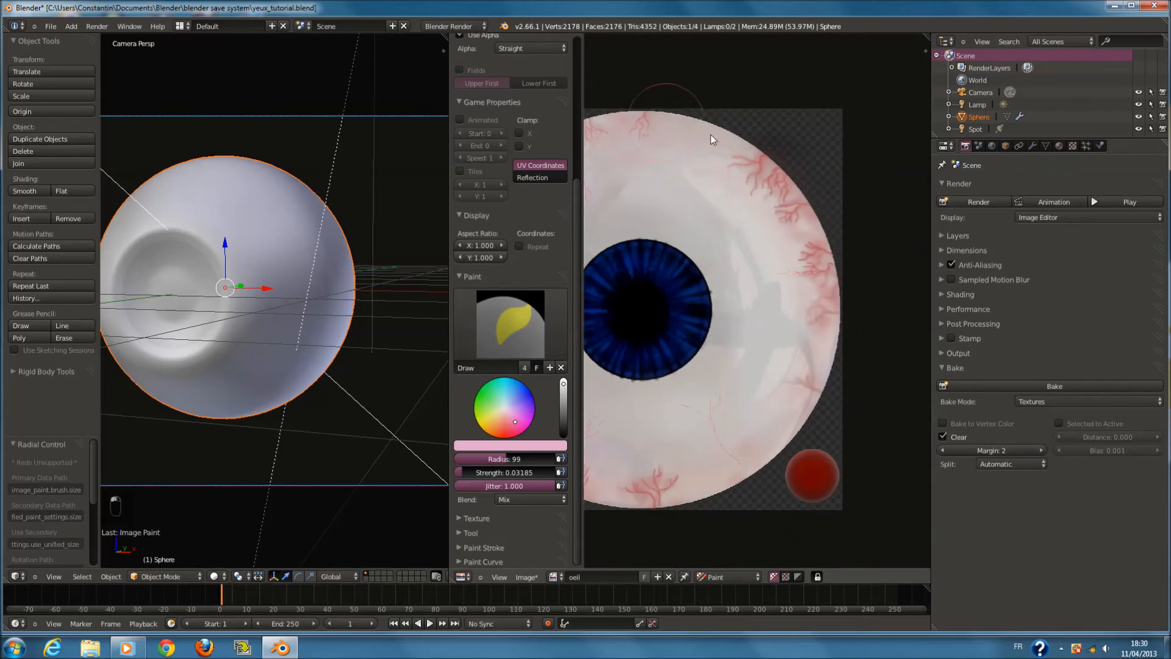
{"action": "middle_click_drag", "start_coordinate": [695, 475], "coordinate": [777, 442]}
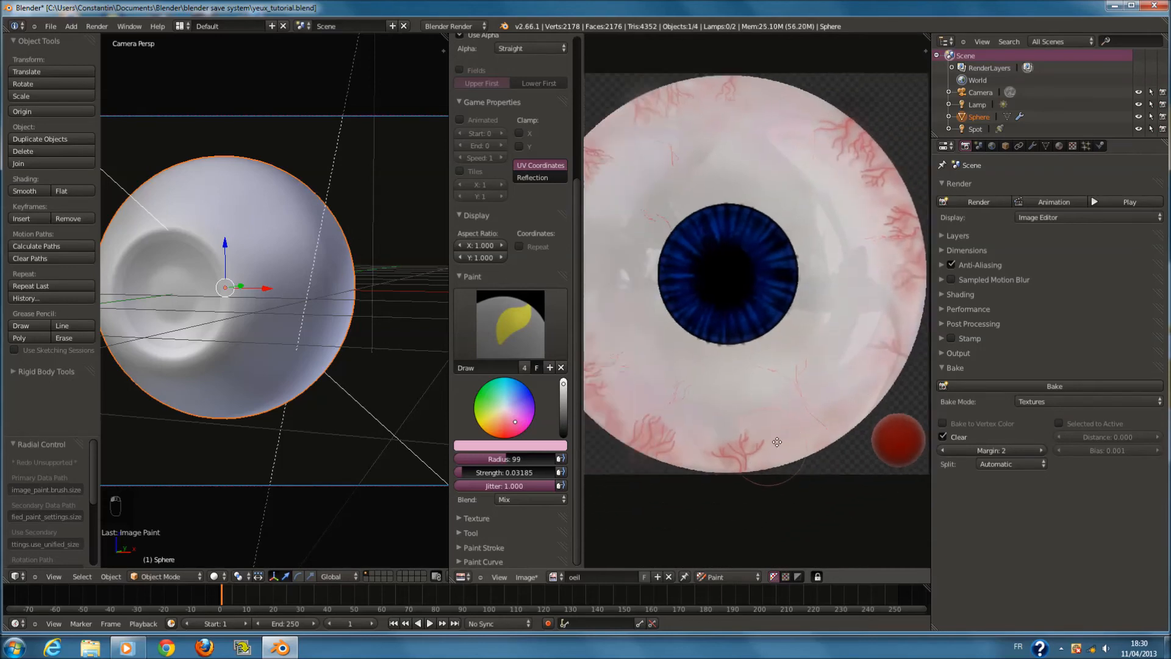
Set the brush to black with radius 2, strength 1.000 and jitter 0.000 for fine lines on the iris
{"action": "scroll", "coordinate": [806, 320], "scroll_direction": "up", "scroll_amount": 4}
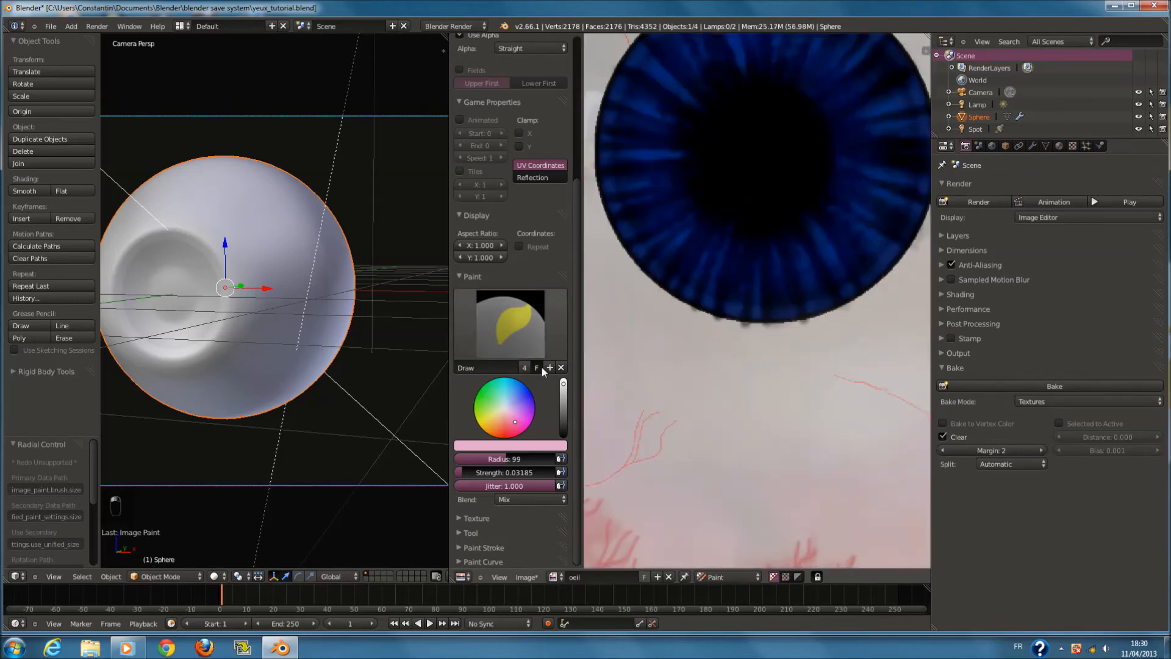
{"action": "middle_click_drag", "start_coordinate": [712, 205], "coordinate": [670, 316]}
{"action": "scroll", "coordinate": [670, 311], "scroll_direction": "up", "scroll_amount": 1}
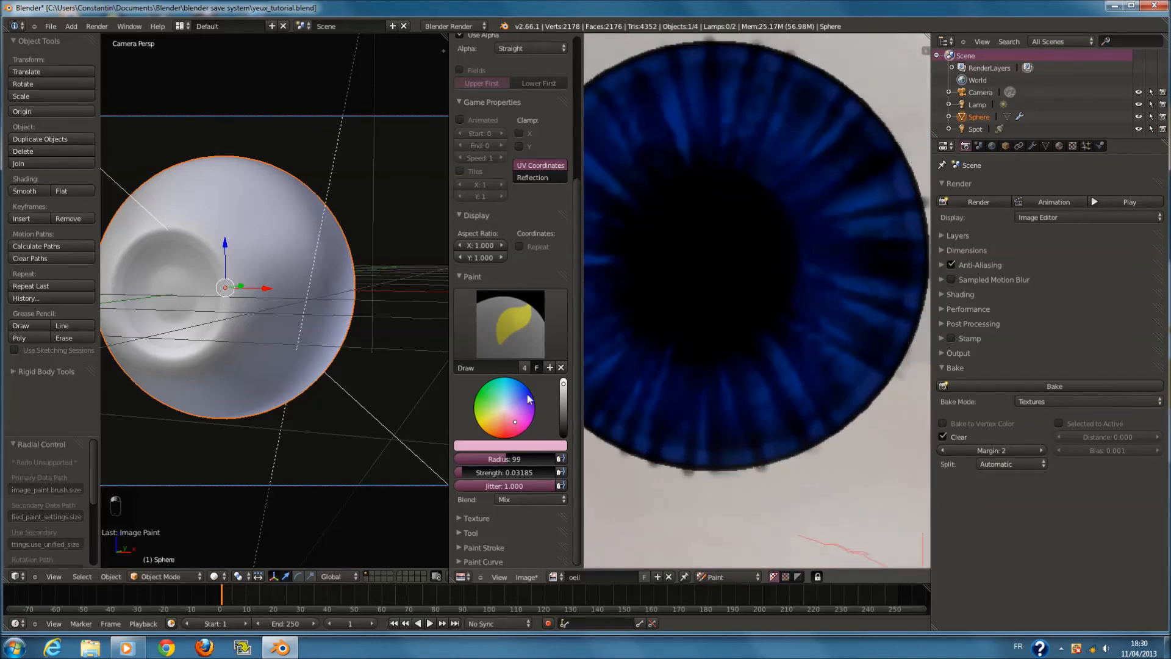
{"action": "left_click_drag", "start_coordinate": [562, 414], "coordinate": [562, 437]}
{"action": "key", "text": "f"}
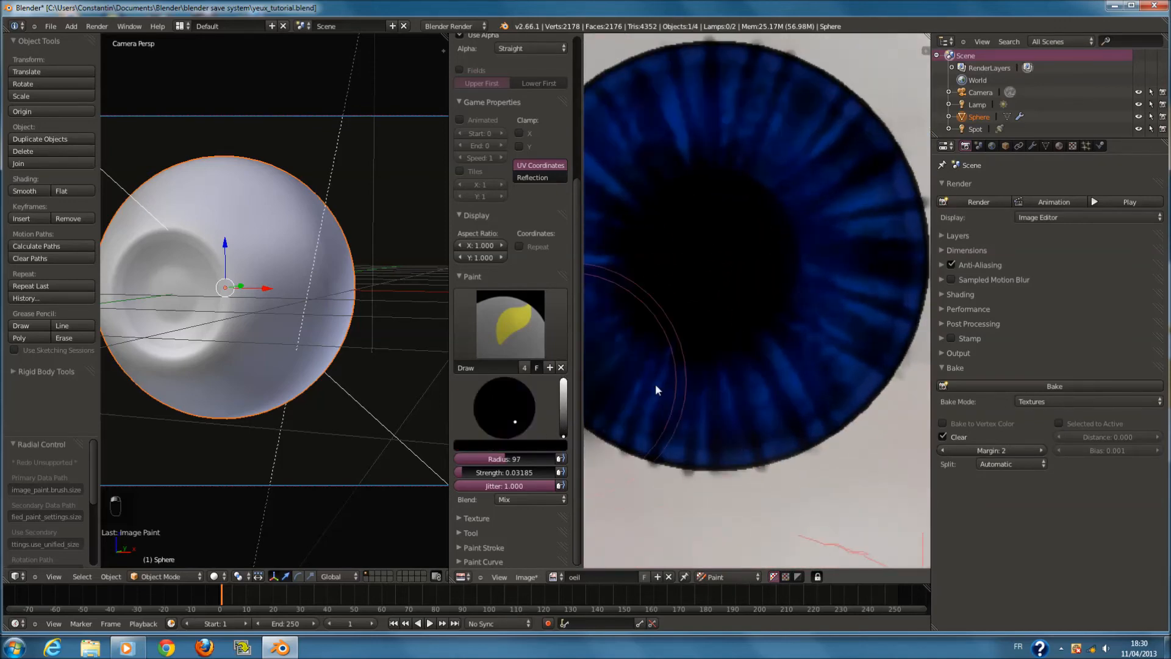
{"action": "left_click", "coordinate": [601, 396]}
{"action": "left_click_drag", "start_coordinate": [544, 487], "coordinate": [427, 488]}
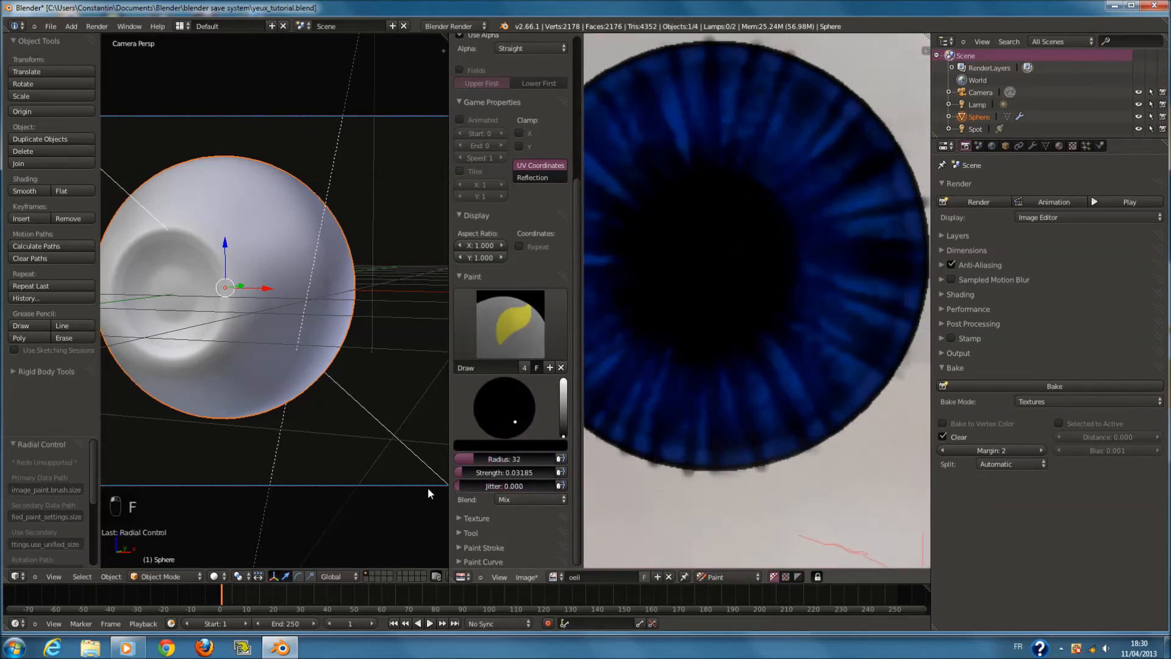
{"action": "key", "text": "f"}
{"action": "left_click", "coordinate": [738, 433]}
{"action": "left_click_drag", "start_coordinate": [493, 476], "coordinate": [665, 371]}
{"action": "scroll", "coordinate": [709, 269], "scroll_direction": "up", "scroll_amount": 4}
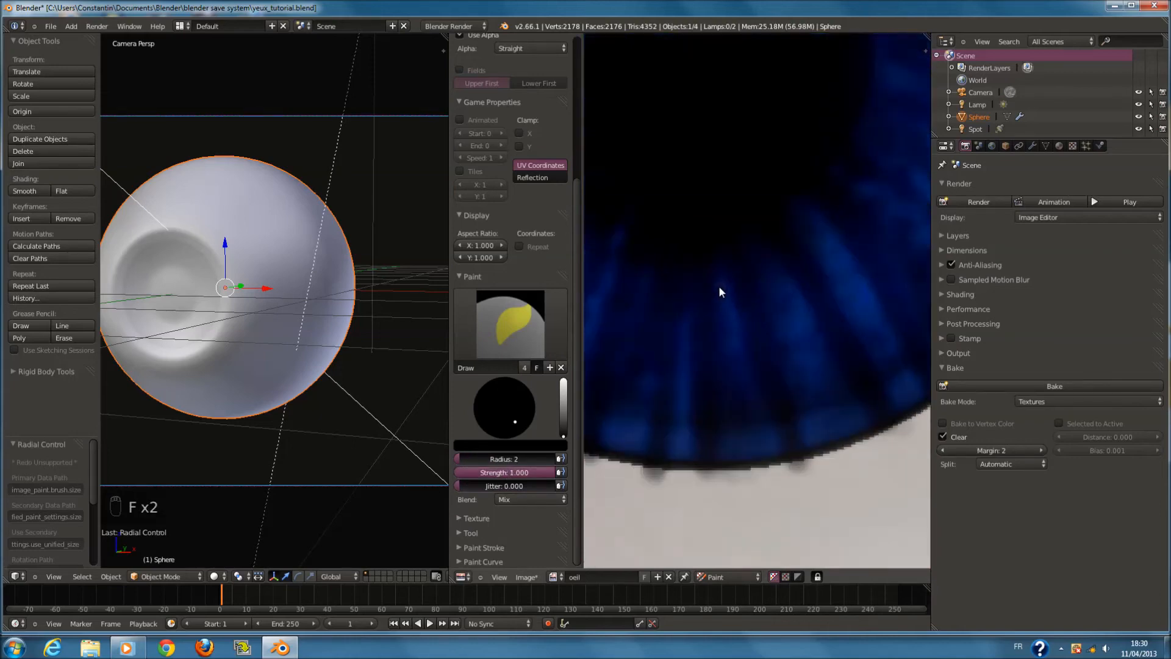
Paint three thin black radial lines from the pupil to the bottom edge of the iris, undoing stray strokes
{"action": "key", "text": "ctrl+z"}
{"action": "left_click_drag", "start_coordinate": [717, 269], "coordinate": [716, 401]}
{"action": "left_click_drag", "start_coordinate": [717, 457], "coordinate": [717, 466]}
{"action": "left_click_drag", "start_coordinate": [724, 294], "coordinate": [731, 507]}
{"action": "key", "text": "ctrl+z"}
{"action": "left_click_drag", "start_coordinate": [719, 259], "coordinate": [734, 408]}
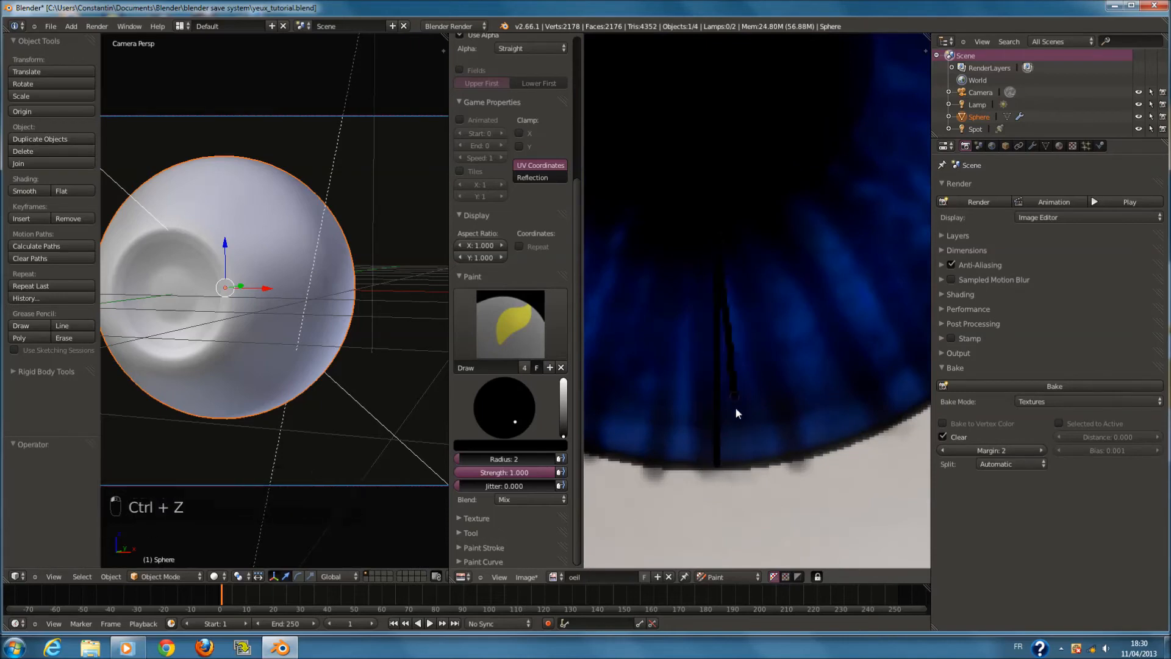
{"action": "left_click_drag", "start_coordinate": [743, 456], "coordinate": [745, 465]}
{"action": "left_click_drag", "start_coordinate": [728, 247], "coordinate": [768, 465]}
{"action": "scroll", "coordinate": [791, 259], "scroll_direction": "down", "scroll_amount": 5}
{"action": "scroll", "coordinate": [792, 258], "scroll_direction": "up", "scroll_amount": 6}
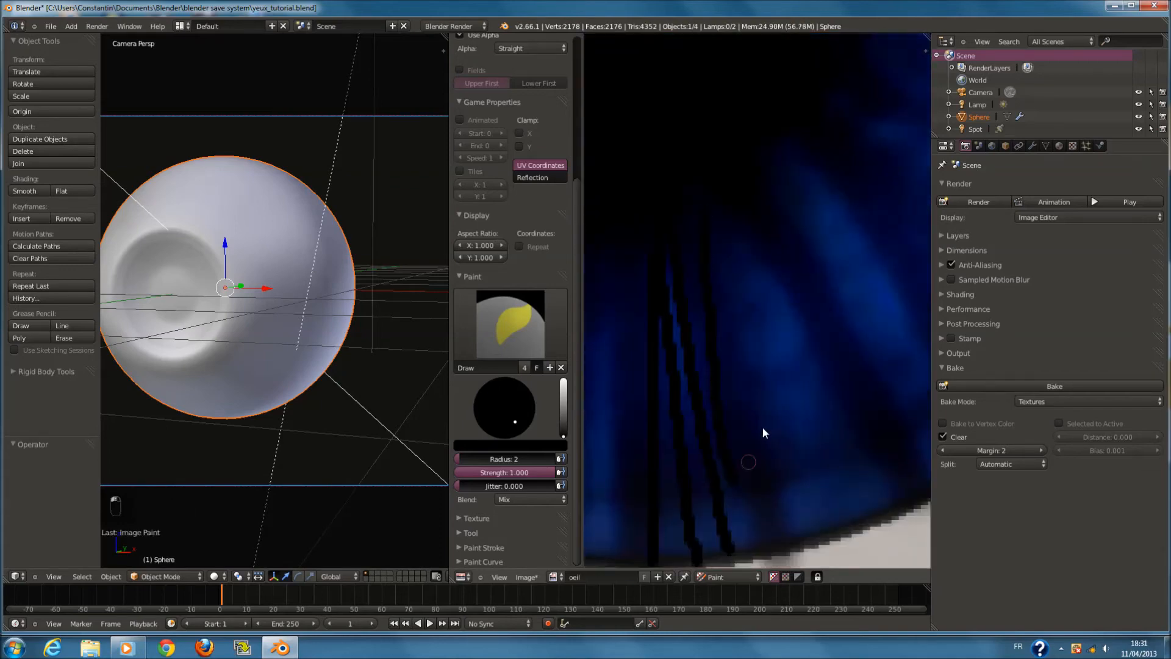
{"action": "key", "text": "ctrl+z"}
Paint three more thin black radial lines beside the first ones, fanning from the iris's bottom towards the lower right
{"action": "scroll", "coordinate": [718, 250], "scroll_direction": "down", "scroll_amount": 3}
{"action": "middle_click_drag", "start_coordinate": [635, 195], "coordinate": [696, 217]}
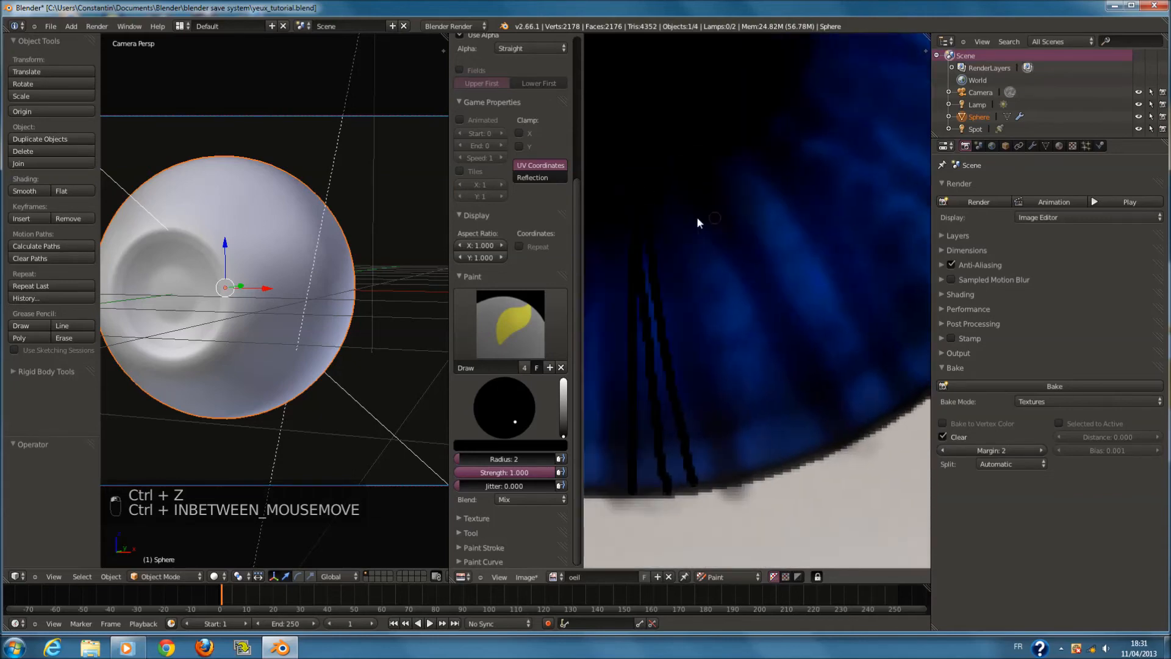
{"action": "left_click_drag", "start_coordinate": [694, 287], "coordinate": [719, 376]}
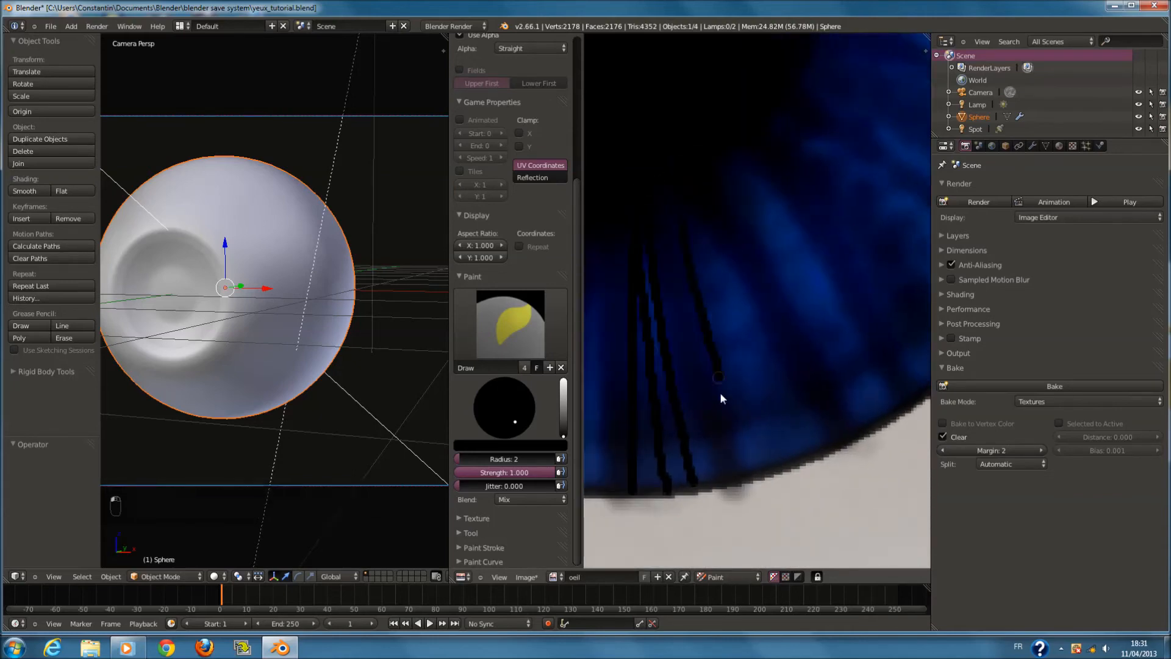
{"action": "left_click_drag", "start_coordinate": [744, 484], "coordinate": [744, 484]}
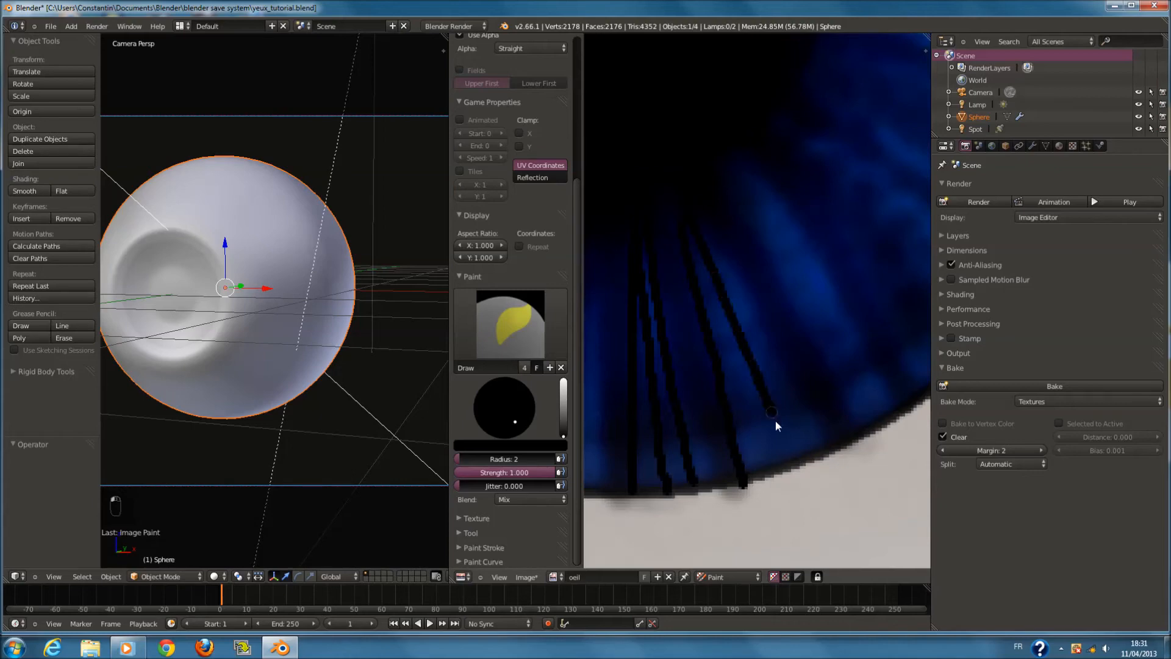
{"action": "left_click_drag", "start_coordinate": [698, 208], "coordinate": [796, 385]}
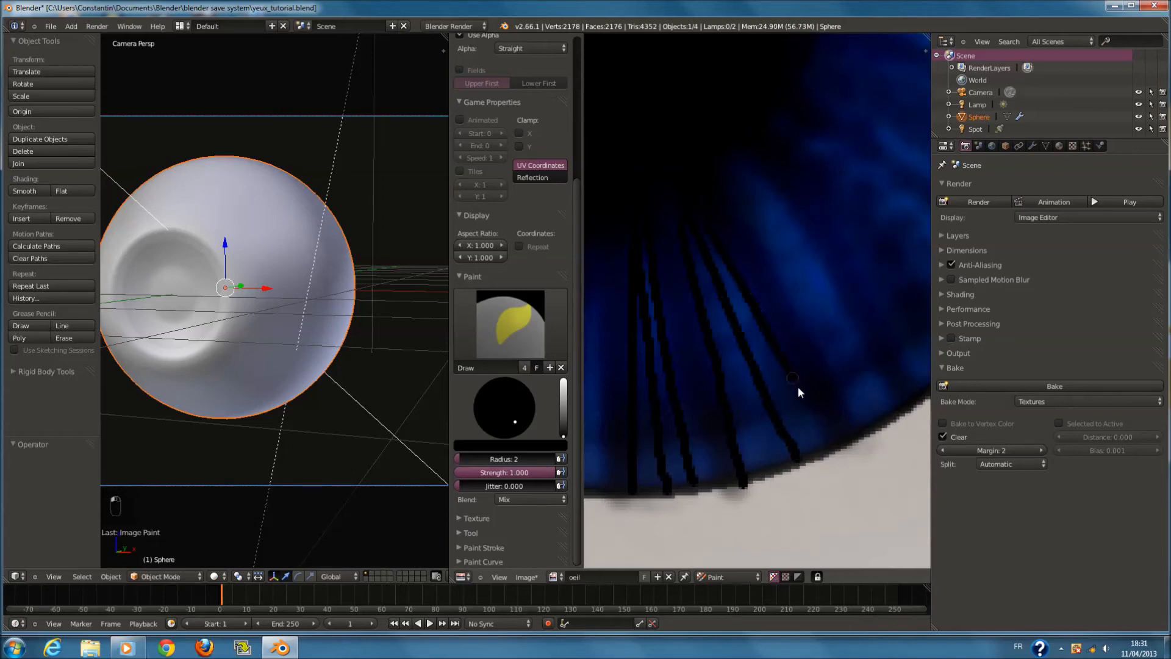
{"action": "left_click_drag", "start_coordinate": [832, 435], "coordinate": [836, 439]}
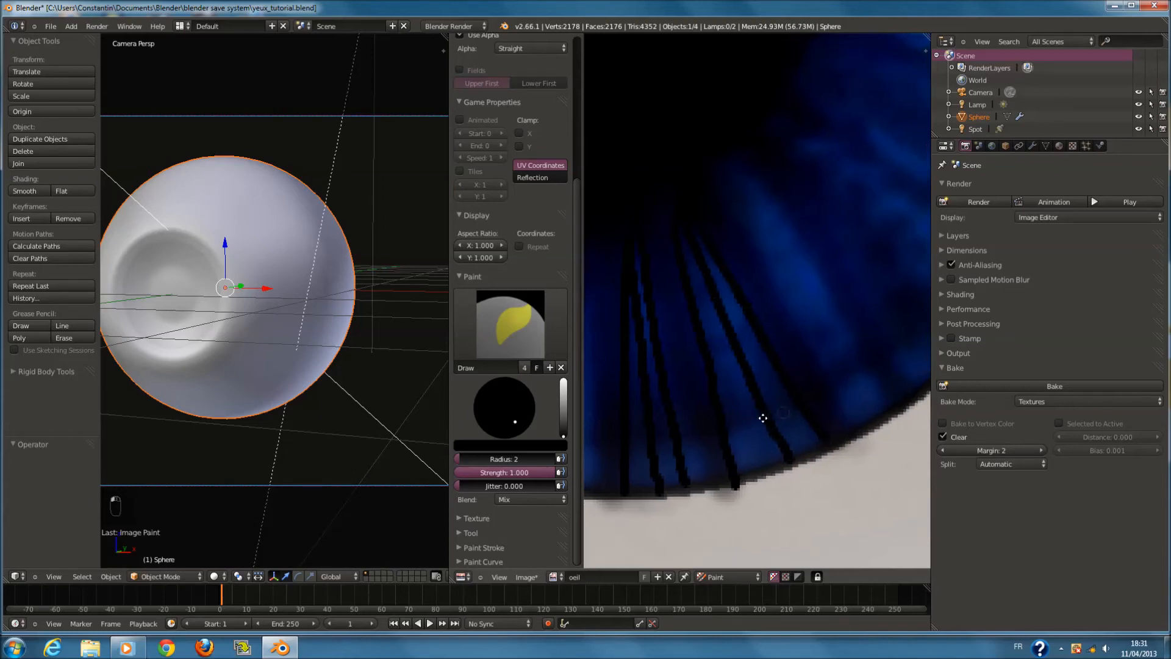
Paint two close thin black radial lines through the lower-right part of the iris
{"action": "scroll", "coordinate": [720, 432], "scroll_direction": "up", "scroll_amount": 3}
{"action": "left_click_drag", "start_coordinate": [677, 296], "coordinate": [744, 420]}
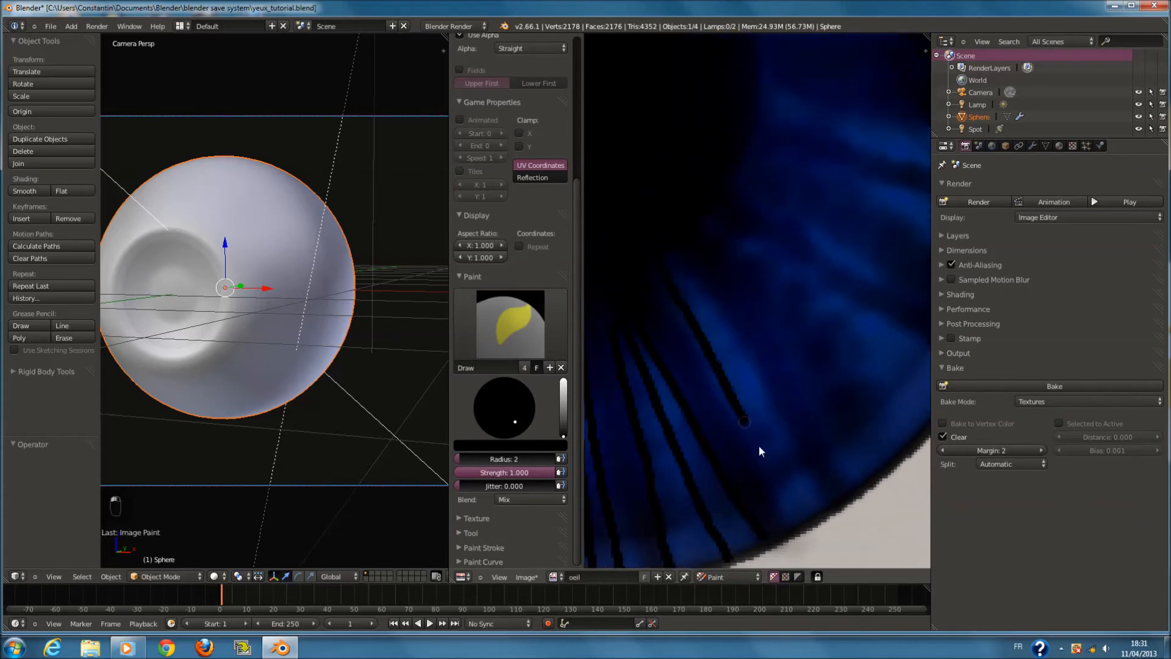
{"action": "left_click_drag", "start_coordinate": [801, 516], "coordinate": [808, 526]}
{"action": "left_click_drag", "start_coordinate": [673, 257], "coordinate": [756, 371]}
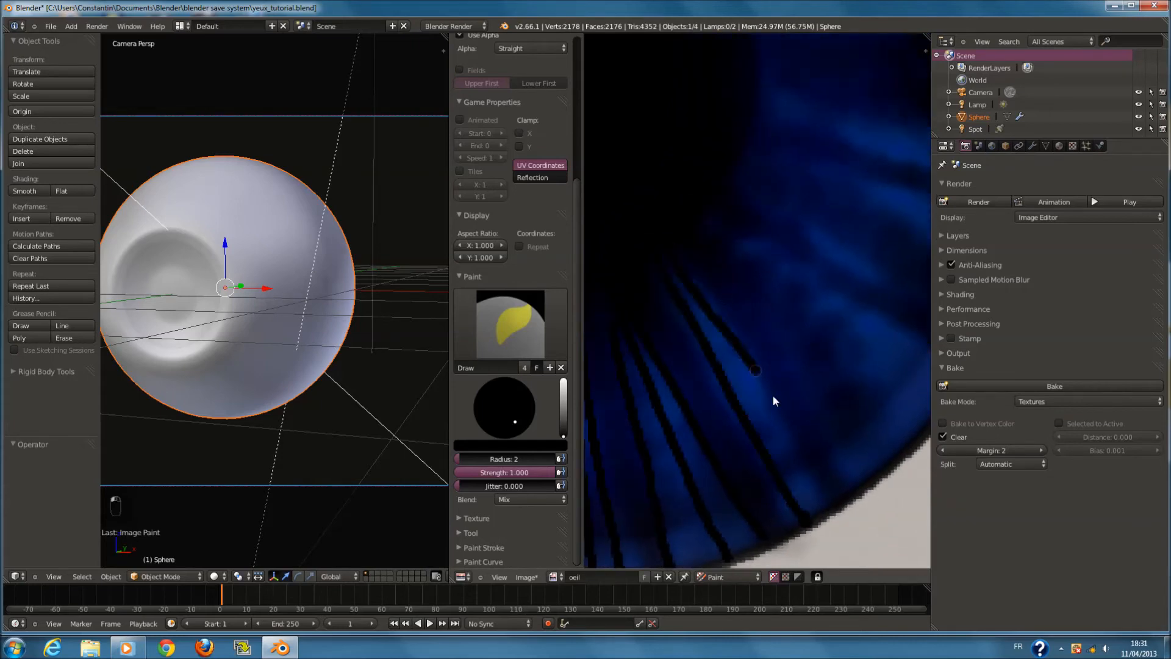
{"action": "left_click_drag", "start_coordinate": [829, 471], "coordinate": [853, 495]}
Continue the thin black radial lines up the lower-right part of the iris, redoing the uppermost one
{"action": "middle_click_drag", "start_coordinate": [851, 449], "coordinate": [796, 451]}
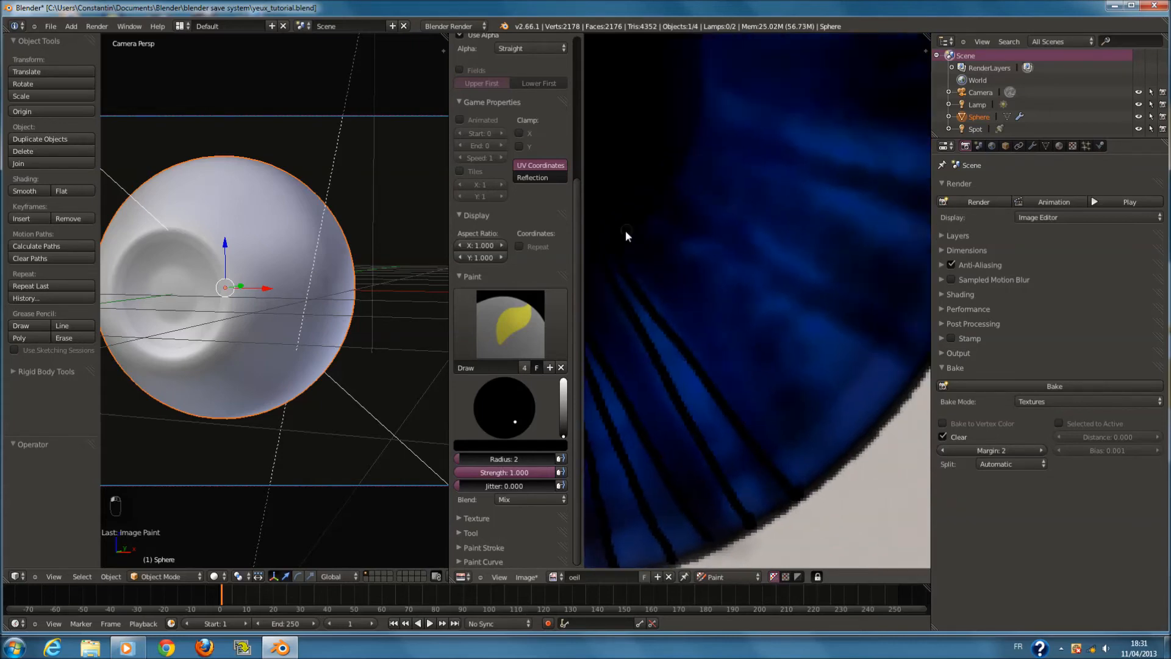
{"action": "mouse_move", "coordinate": [667, 250]}
{"action": "left_mouse_down"}
{"action": "mouse_move", "coordinate": [764, 338]}
{"action": "mouse_move", "coordinate": [887, 420]}
{"action": "left_mouse_up"}
{"action": "middle_click_drag", "start_coordinate": [777, 302], "coordinate": [756, 351]}
{"action": "left_click_drag", "start_coordinate": [638, 261], "coordinate": [805, 384]}
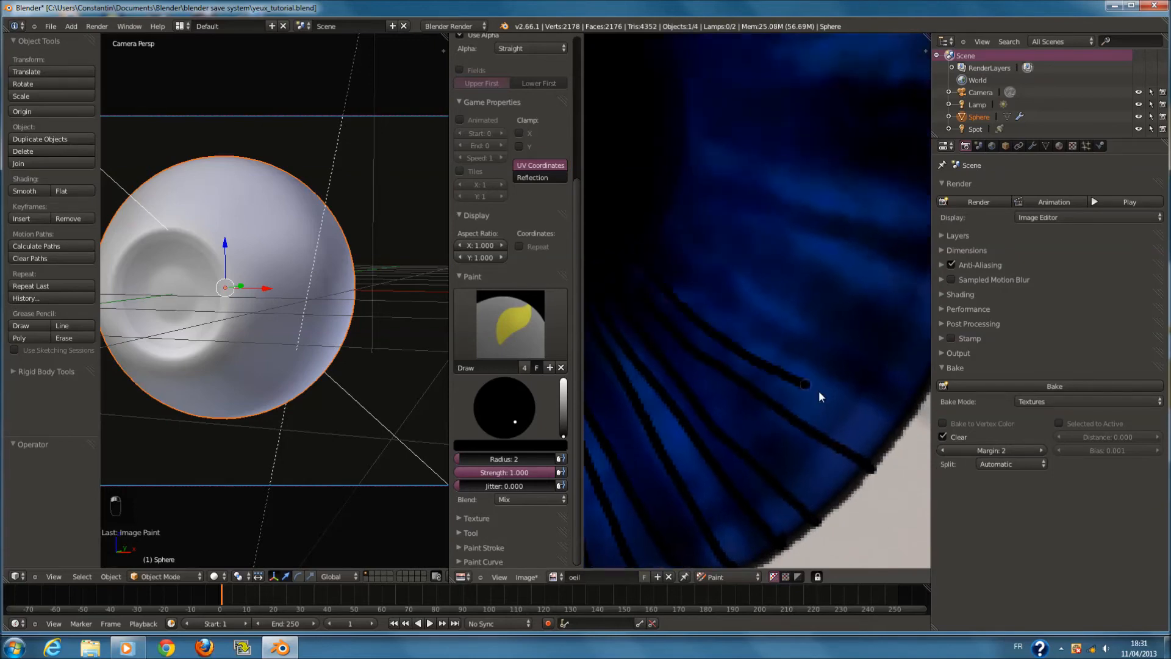
{"action": "left_click_drag", "start_coordinate": [878, 419], "coordinate": [900, 429]}
{"action": "left_click_drag", "start_coordinate": [660, 244], "coordinate": [801, 315]}
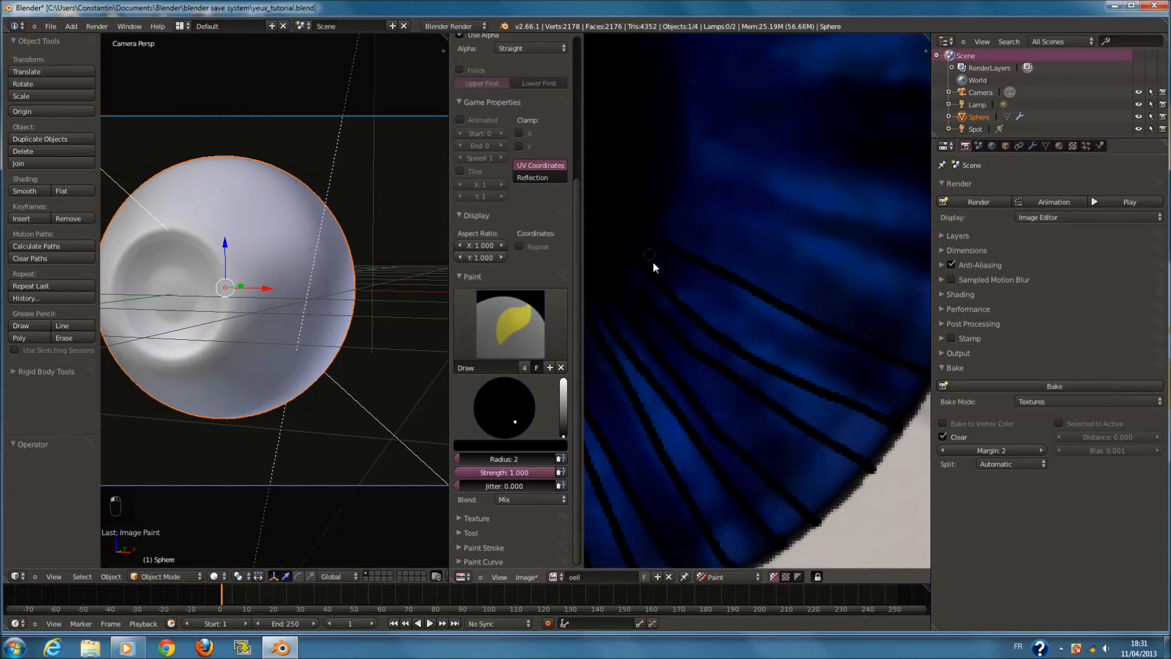
{"action": "key", "text": "ctrl+z"}
{"action": "left_click_drag", "start_coordinate": [703, 291], "coordinate": [927, 398]}
Undo the stray strokes and paint closely spaced thin black lines across the iris's right side, below the pupil's centre
{"action": "scroll", "coordinate": [787, 263], "scroll_direction": "down", "scroll_amount": 1}
{"action": "mouse_move", "coordinate": [768, 263]}
{"action": "middle_mouse_down"}
{"action": "mouse_move", "coordinate": [706, 323]}
{"action": "mouse_move", "coordinate": [718, 329]}
{"action": "middle_mouse_up"}
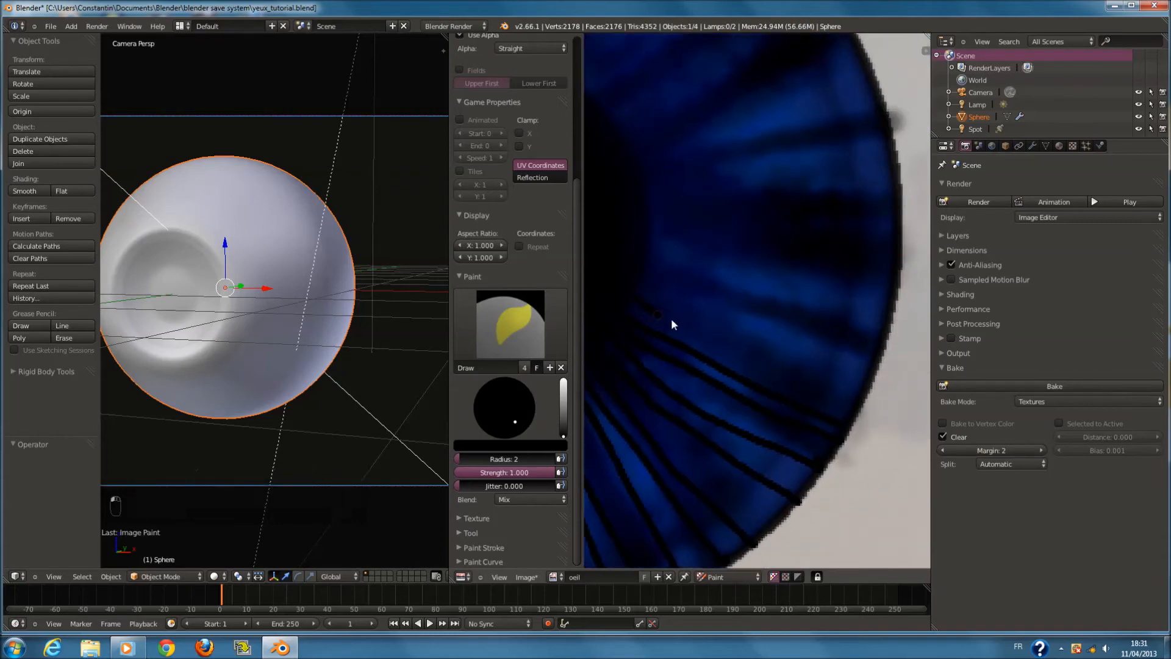
{"action": "scroll", "coordinate": [682, 282], "scroll_direction": "up", "scroll_amount": 1}
{"action": "key", "text": "ctrl+z"}
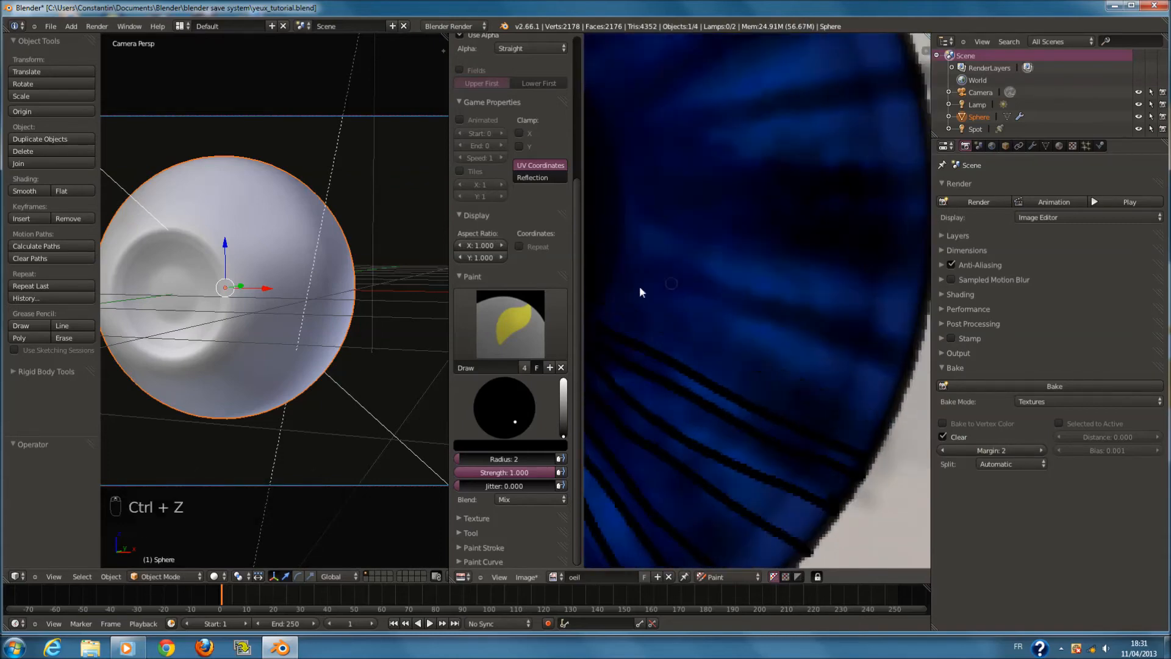
{"action": "key", "text": "ctrl+z"}
{"action": "left_click_drag", "start_coordinate": [602, 297], "coordinate": [757, 368]}
{"action": "left_click_drag", "start_coordinate": [869, 414], "coordinate": [884, 418]}
{"action": "middle_click_drag", "start_coordinate": [731, 294], "coordinate": [744, 353]}
{"action": "left_click_drag", "start_coordinate": [626, 342], "coordinate": [775, 374]}
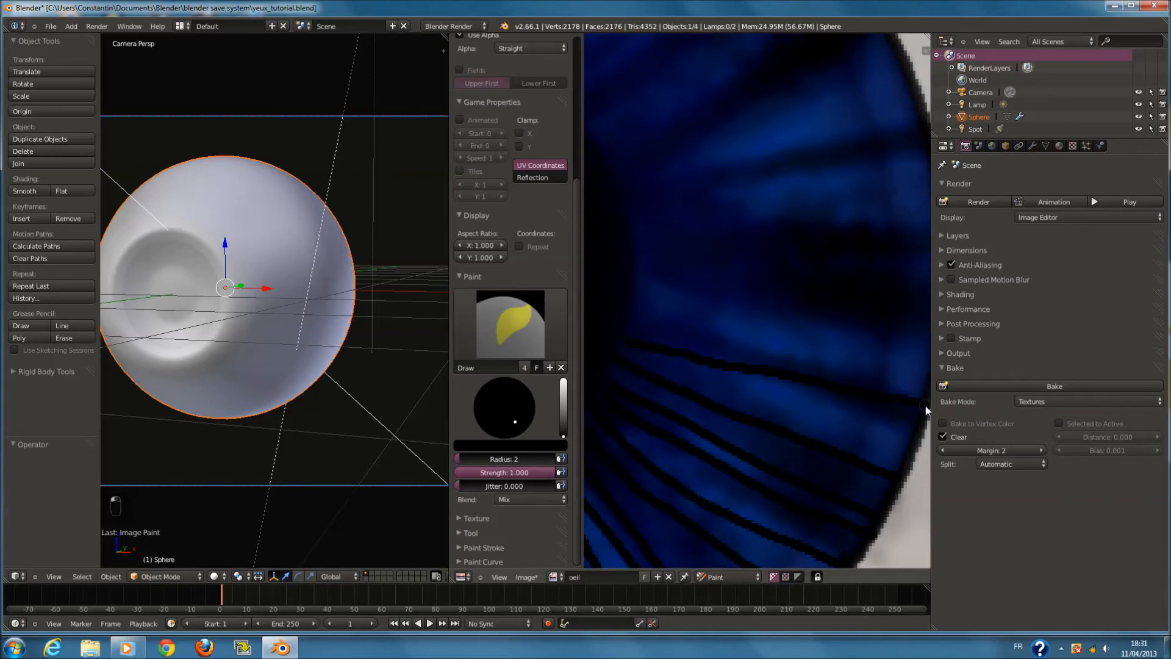
{"action": "left_click_drag", "start_coordinate": [657, 362], "coordinate": [839, 425]}
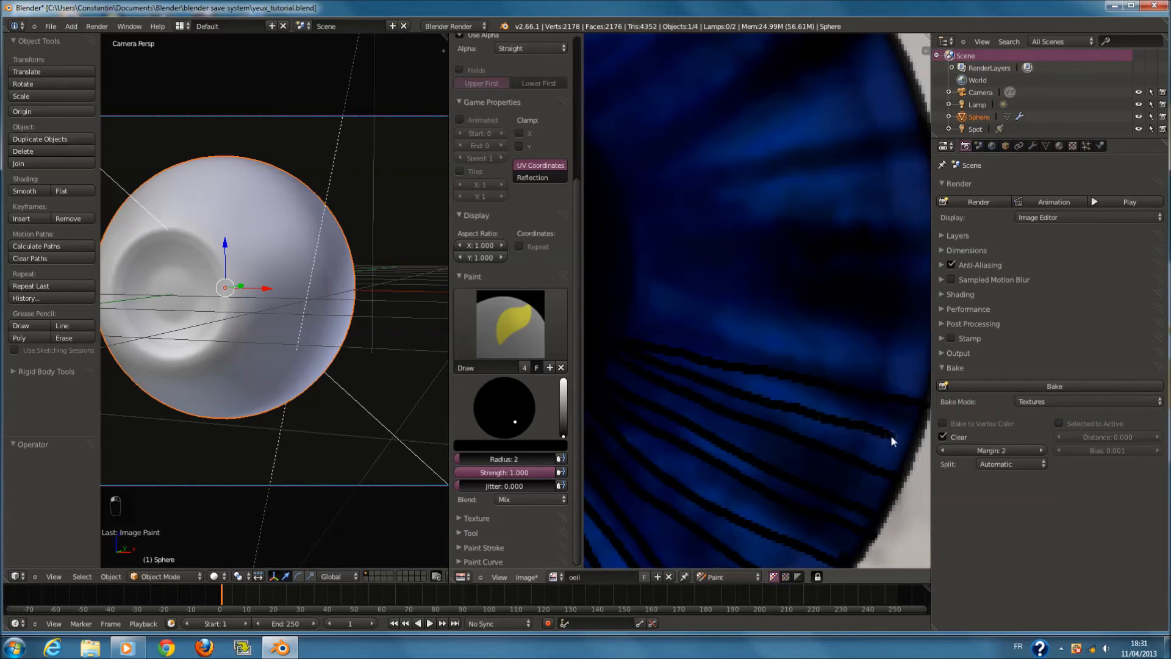
{"action": "middle_click_drag", "start_coordinate": [855, 323], "coordinate": [823, 355]}
{"action": "left_click_drag", "start_coordinate": [596, 347], "coordinate": [861, 395]}
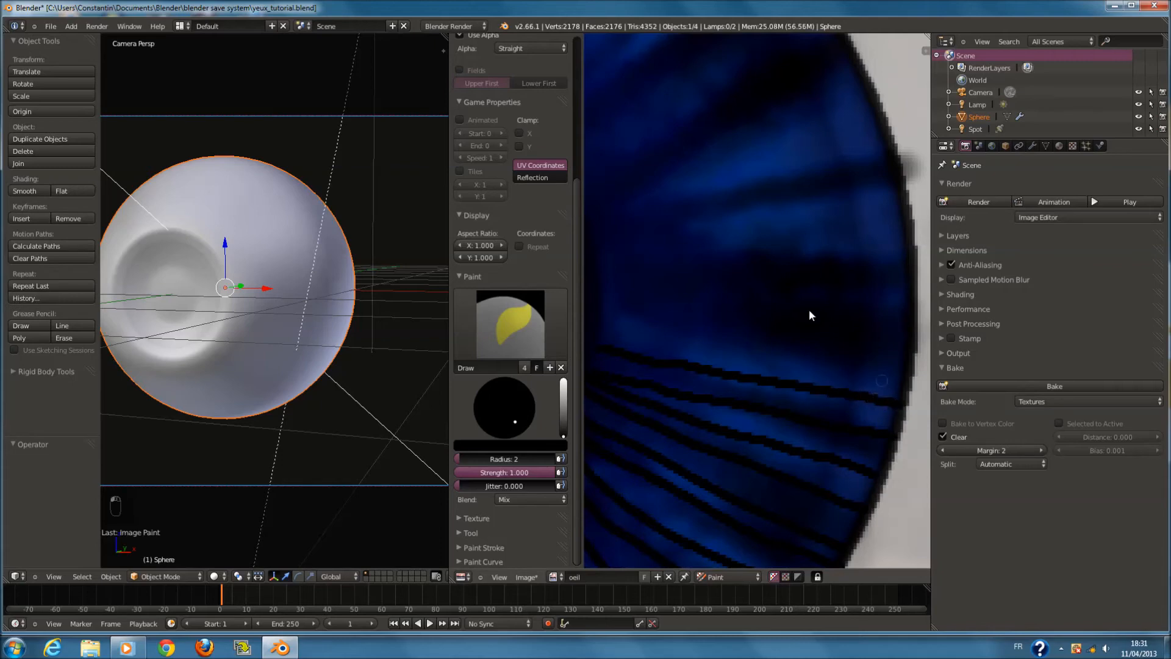
Paint thin, nearly horizontal black lines from the pupil to the iris's right edge, undoing the first attempt
{"action": "middle_click_drag", "start_coordinate": [809, 309], "coordinate": [827, 355]}
{"action": "left_click_drag", "start_coordinate": [640, 376], "coordinate": [861, 379]}
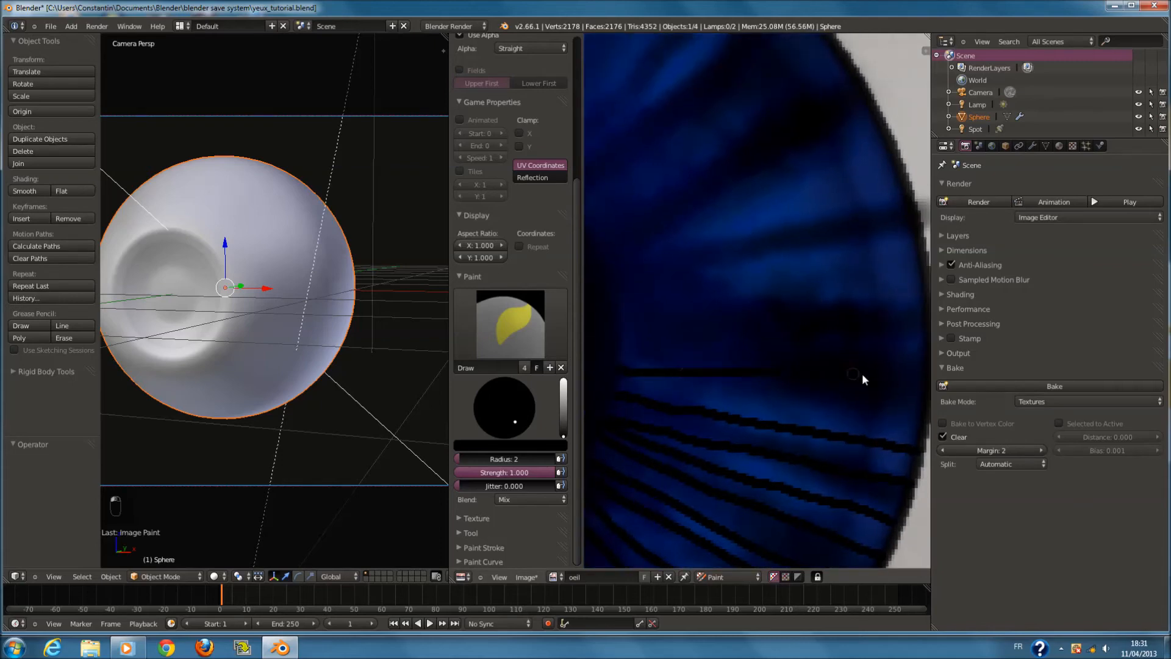
{"action": "key", "text": "ctrl+z"}
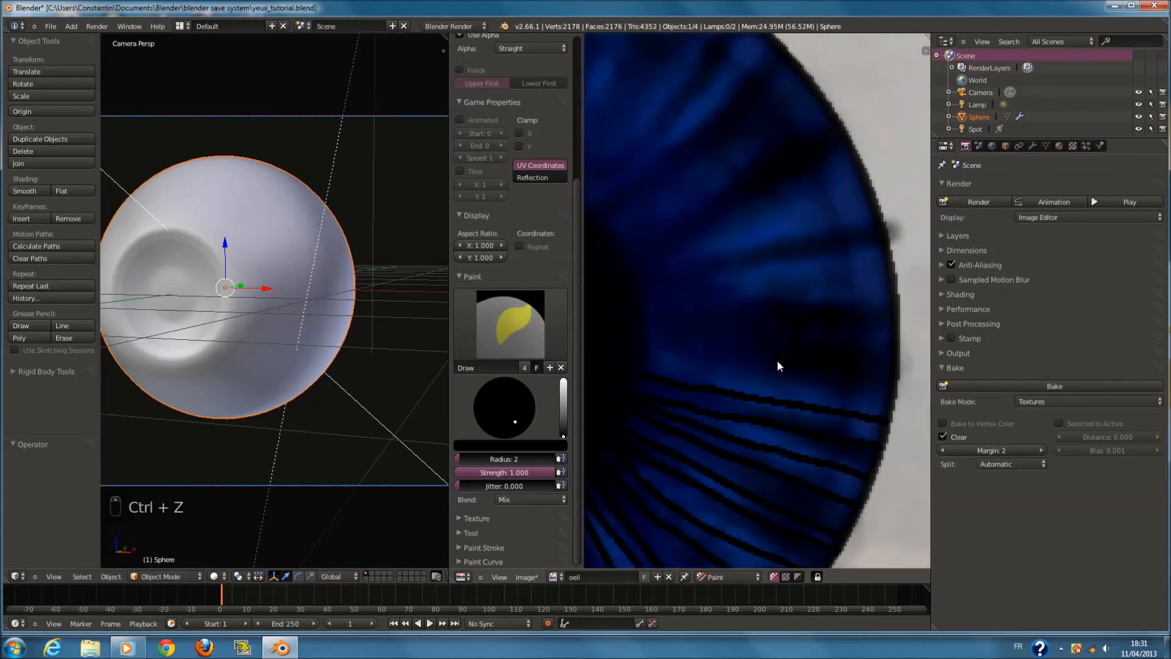
{"action": "key", "text": "ctrl+z"}
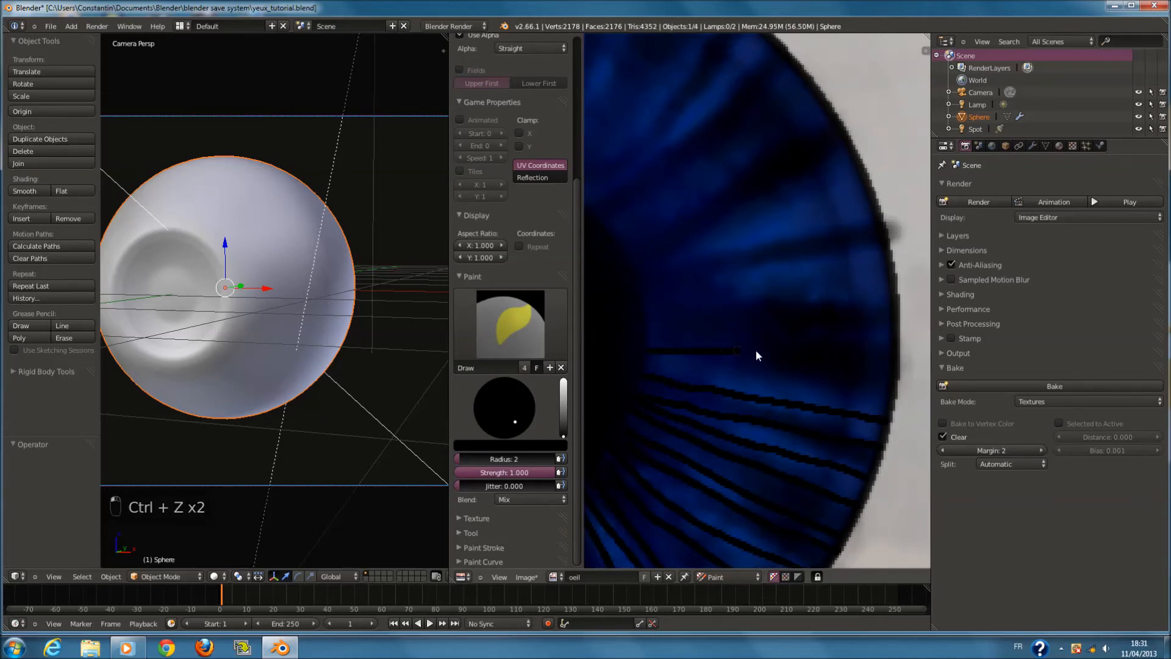
{"action": "left_click_drag", "start_coordinate": [898, 348], "coordinate": [899, 349]}
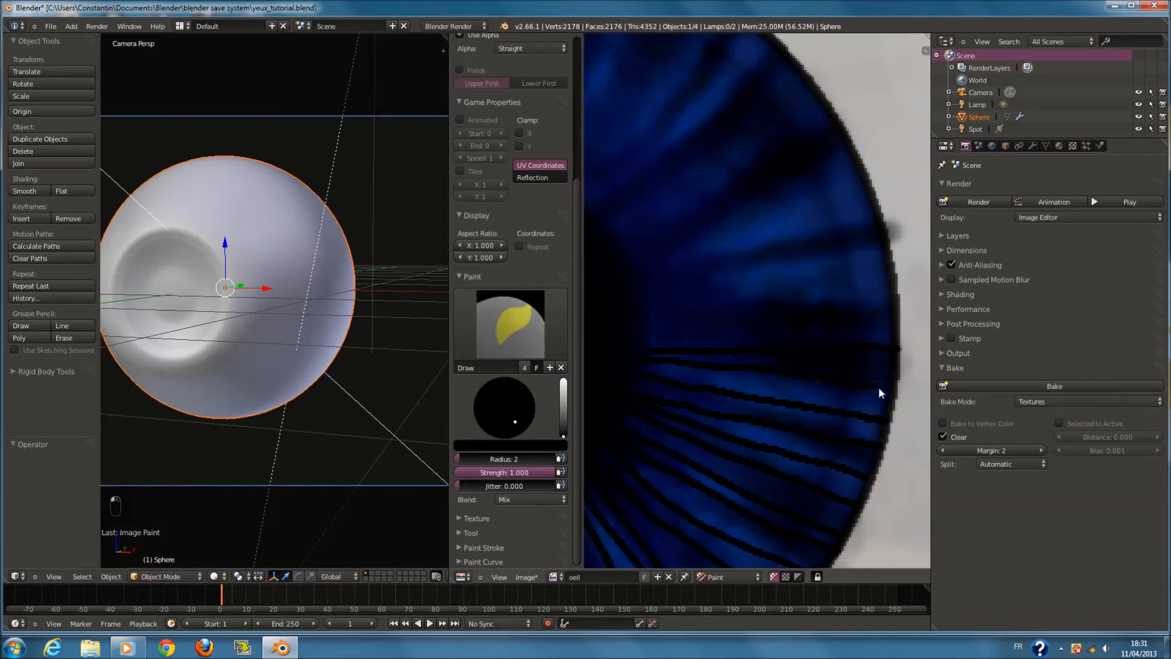
Paint thin, slightly rising black lines on the iris's right side, just above the pupil's centre
{"action": "middle_click_drag", "start_coordinate": [677, 269], "coordinate": [683, 309]}
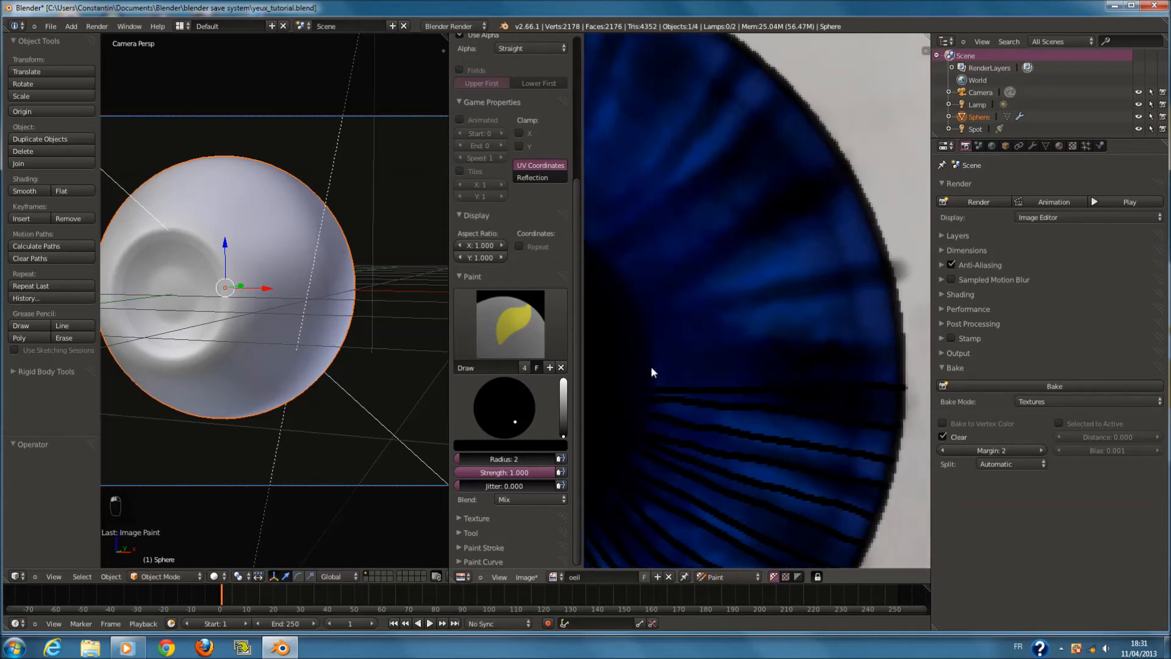
{"action": "key", "text": "ctrl+z"}
{"action": "mouse_move", "coordinate": [904, 339]}
{"action": "left_mouse_down"}
{"action": "mouse_move", "coordinate": [673, 346]}
{"action": "mouse_move", "coordinate": [882, 301]}
{"action": "left_mouse_up"}
{"action": "scroll", "coordinate": [793, 332], "scroll_direction": "up", "scroll_amount": 1}
{"action": "left_click_drag", "start_coordinate": [690, 356], "coordinate": [865, 306]}
Paint thin black radial lines into the upper-right part of the iris and fill gaps between the existing ones
{"action": "middle_click_drag", "start_coordinate": [828, 284], "coordinate": [823, 323]}
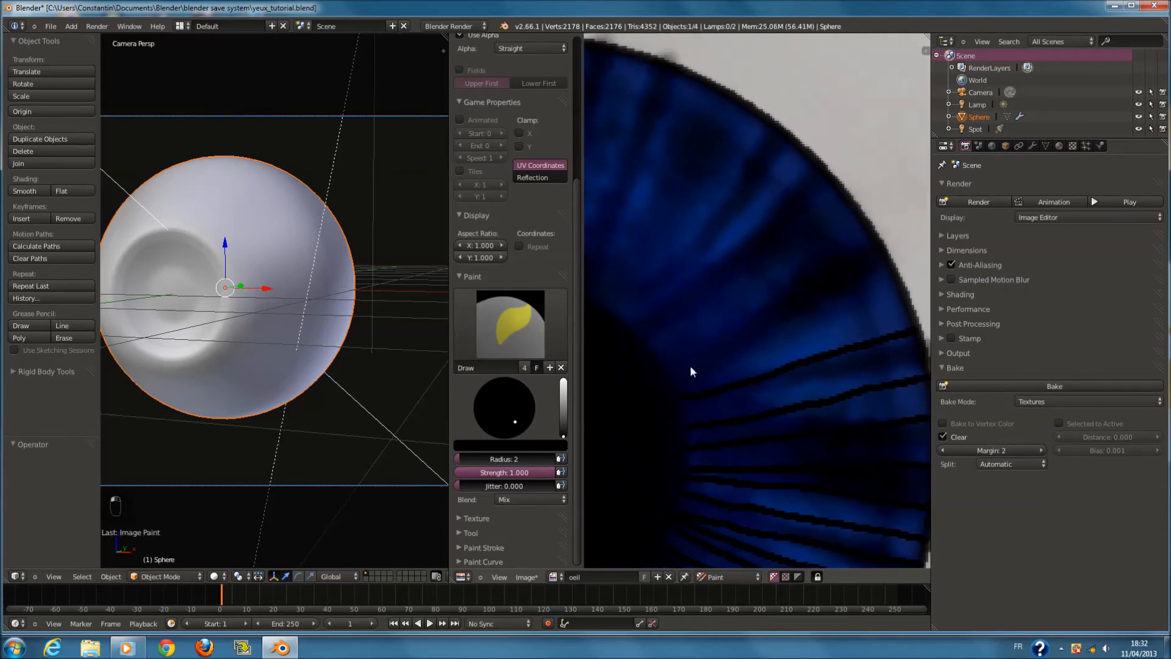
{"action": "left_click_drag", "start_coordinate": [671, 374], "coordinate": [859, 304]}
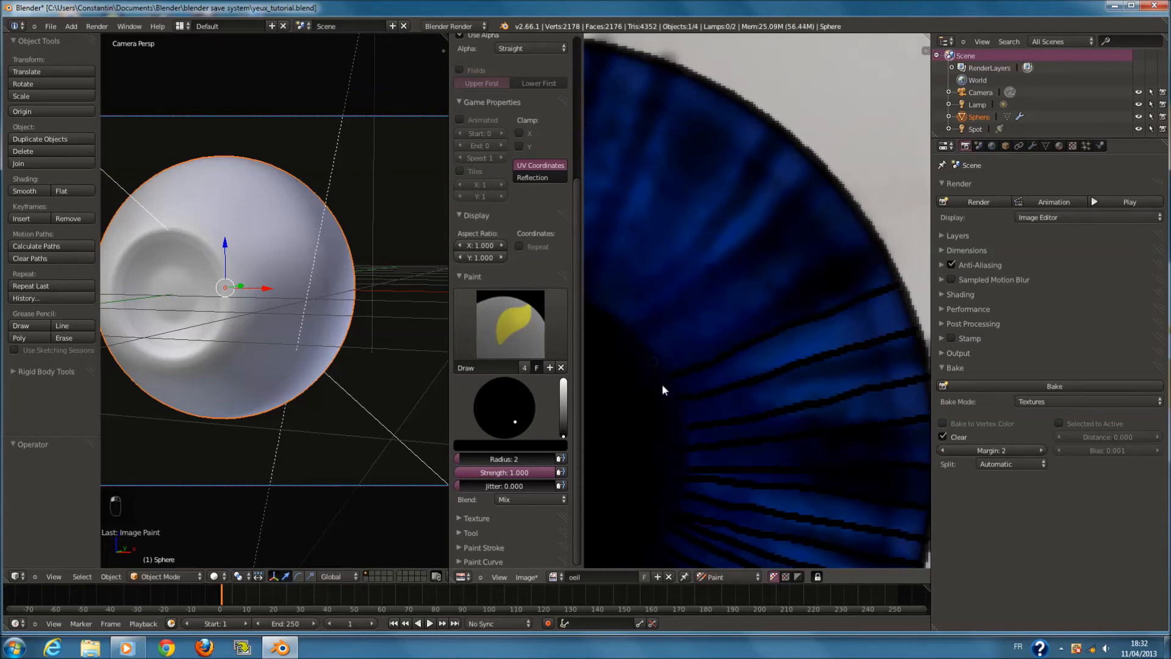
{"action": "left_click_drag", "start_coordinate": [695, 339], "coordinate": [758, 297]}
{"action": "left_click_drag", "start_coordinate": [667, 387], "coordinate": [902, 313]}
{"action": "left_click_drag", "start_coordinate": [712, 402], "coordinate": [886, 357]}
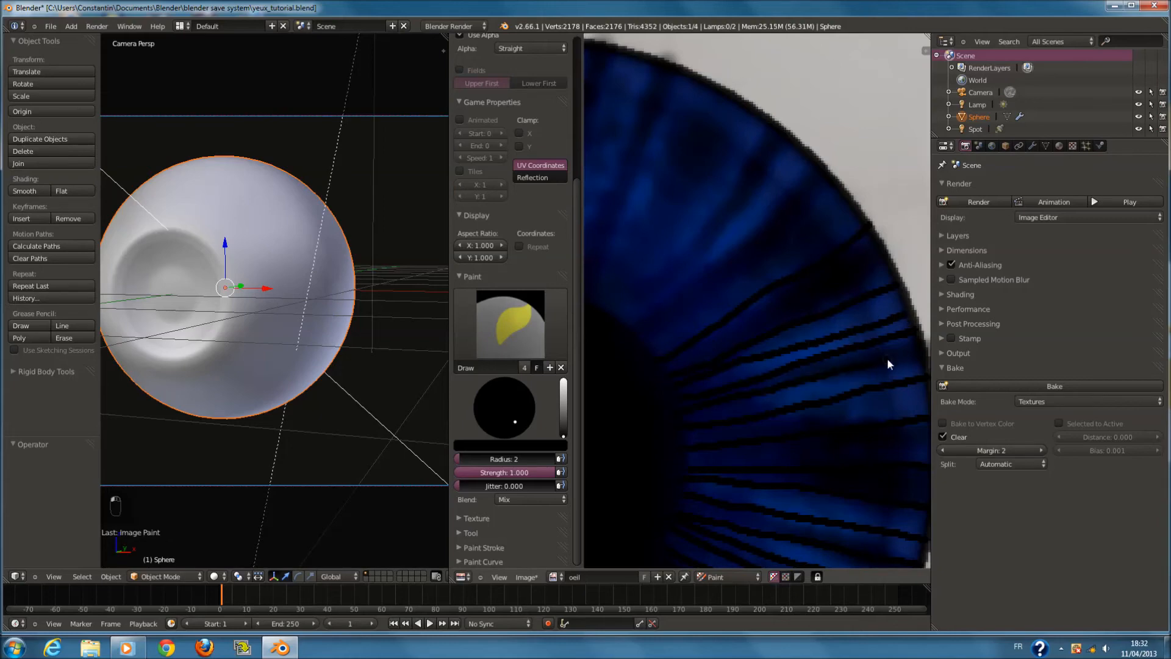
{"action": "scroll", "coordinate": [715, 382], "scroll_direction": "down", "scroll_amount": 6}
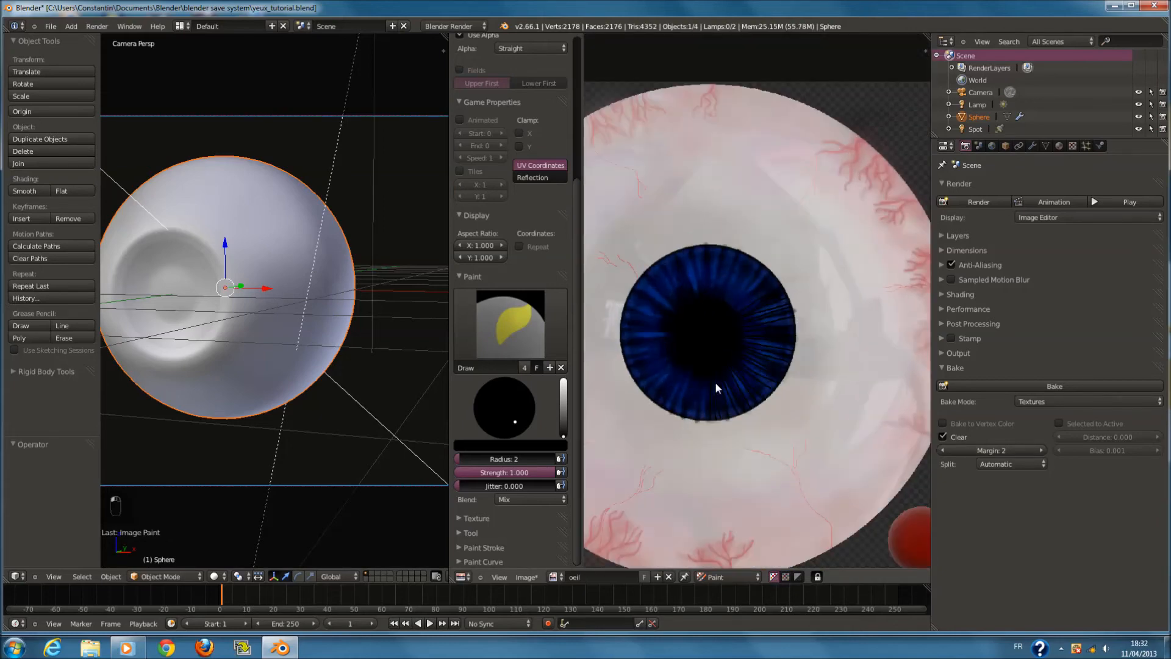
{"action": "scroll", "coordinate": [631, 215], "scroll_direction": "up", "scroll_amount": 6}
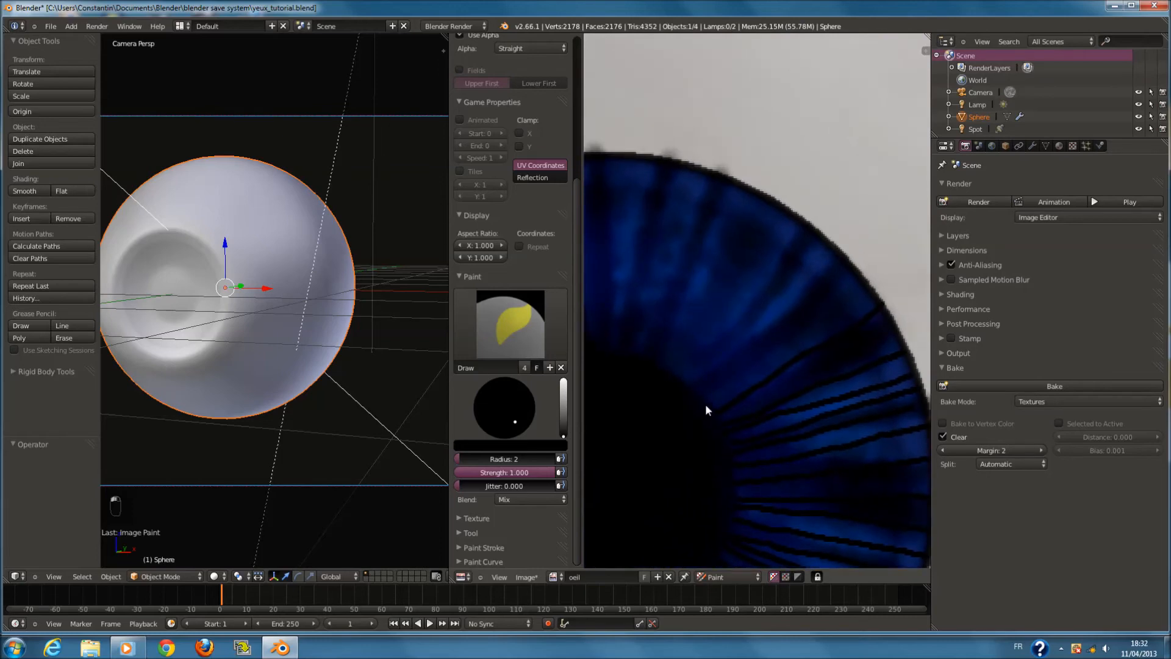
Undo the last brush stroke and paint thin black radial streaks from the pupil to the rim across the iris's upper-right part
{"action": "key", "text": "ctrl+z"}
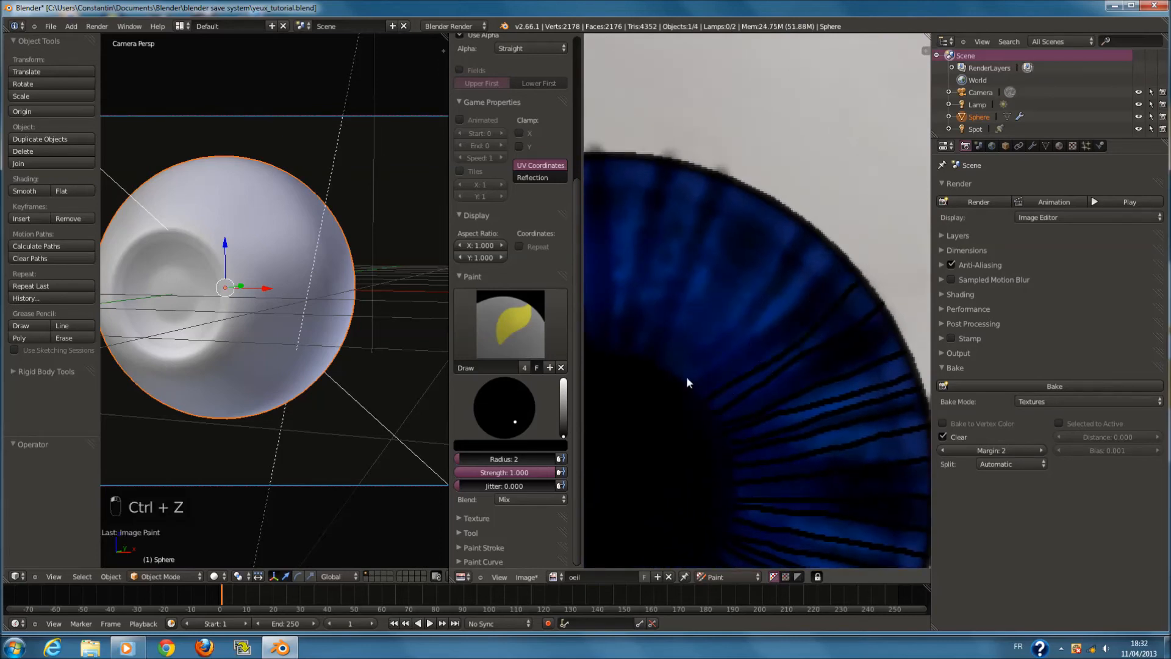
{"action": "left_click_drag", "start_coordinate": [679, 382], "coordinate": [820, 242]}
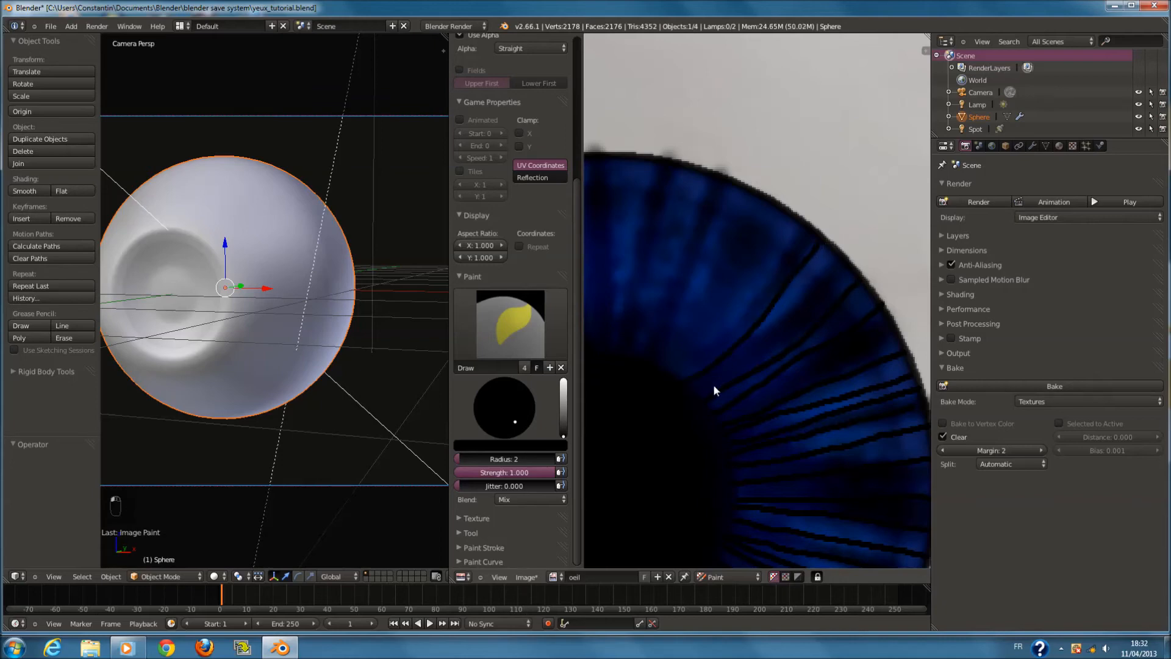
{"action": "middle_click_drag", "start_coordinate": [851, 270], "coordinate": [903, 301]}
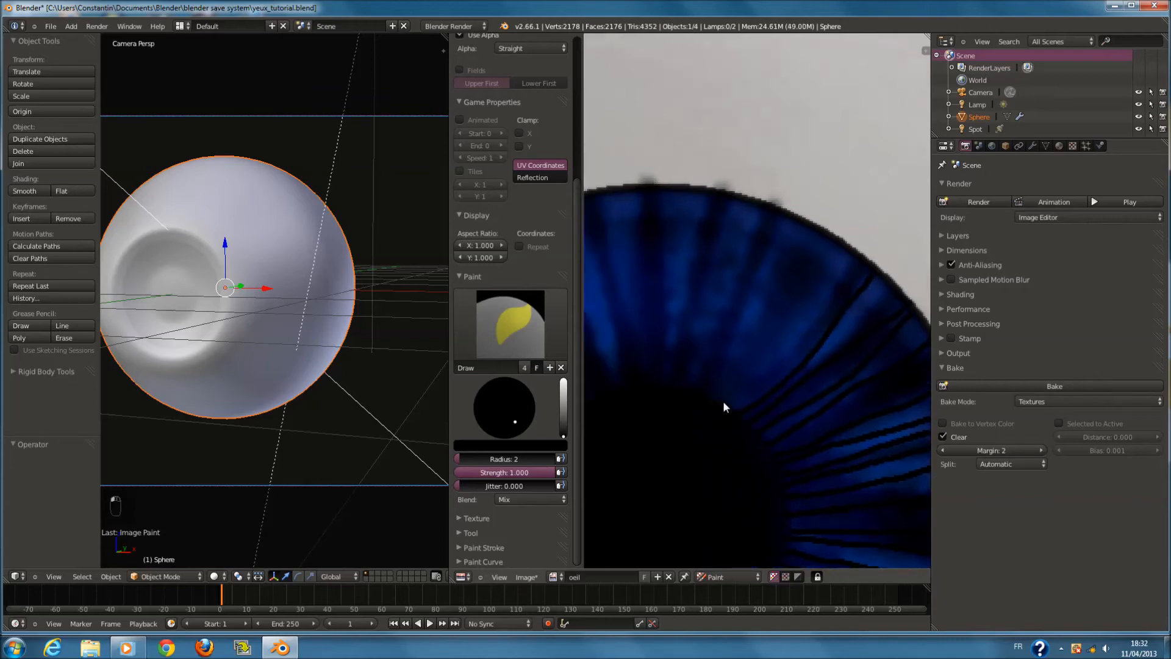
{"action": "left_click_drag", "start_coordinate": [755, 363], "coordinate": [824, 253]}
{"action": "left_click_drag", "start_coordinate": [727, 376], "coordinate": [794, 250]}
{"action": "middle_click_drag", "start_coordinate": [727, 449], "coordinate": [728, 484]}
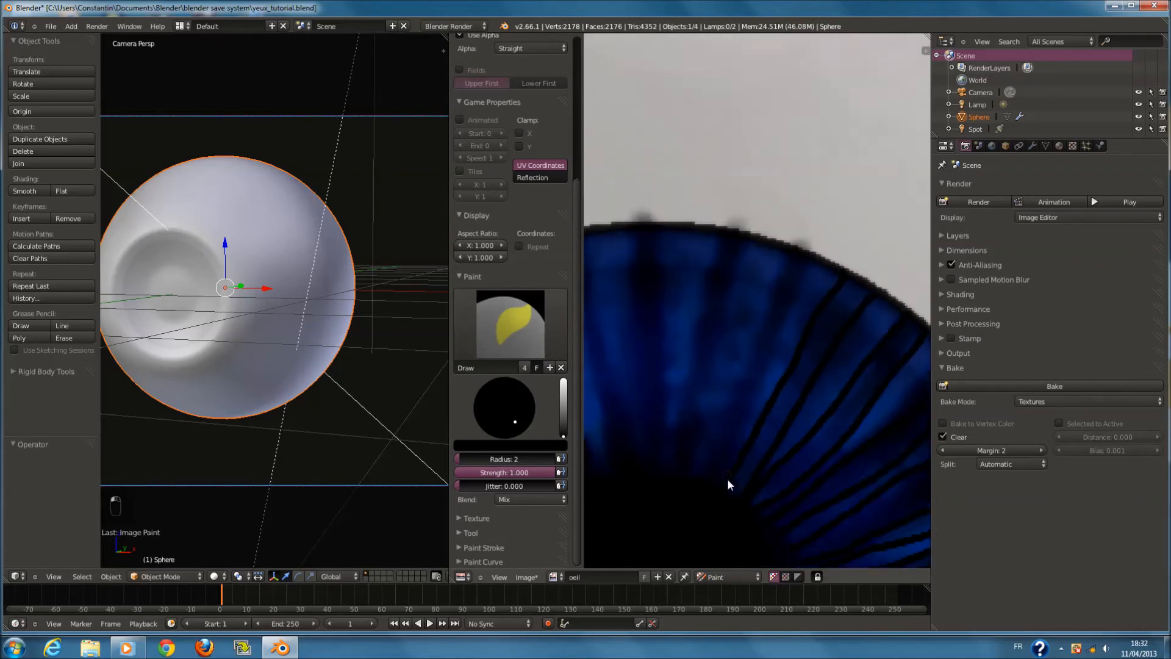
Paint more thin black radial streaks from the pupil's edge to the rim, just right of the iris's top, redoing one faulty stroke
{"action": "left_click_drag", "start_coordinate": [717, 412], "coordinate": [730, 343]}
{"action": "key", "text": "ctrl+z"}
{"action": "left_click_drag", "start_coordinate": [732, 407], "coordinate": [774, 269]}
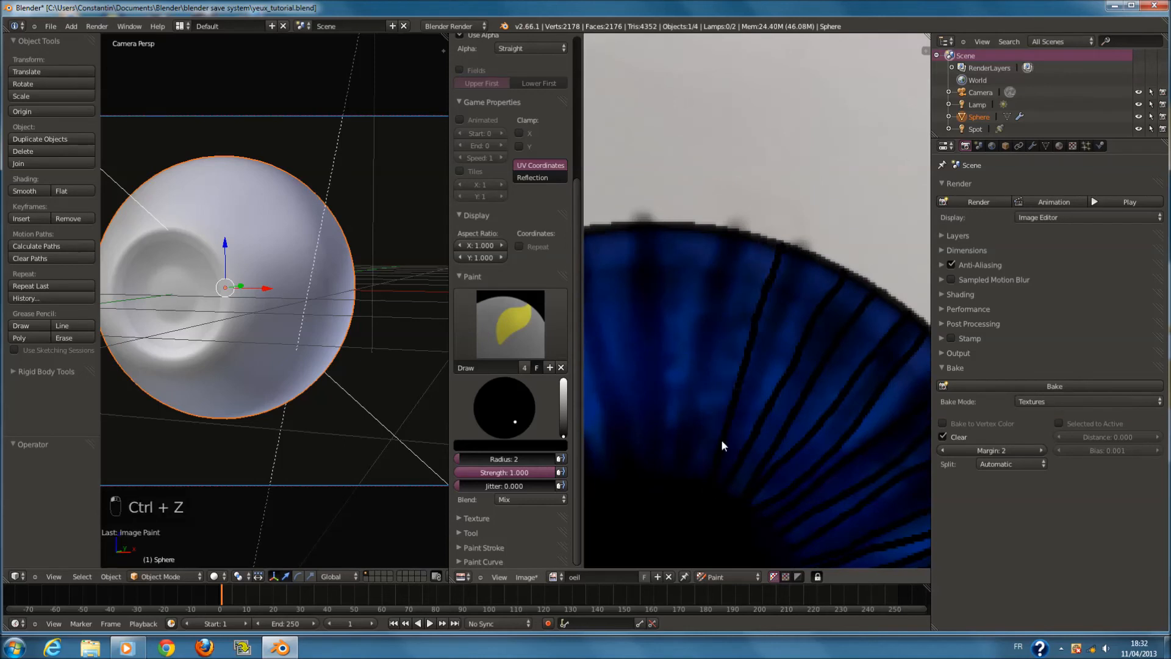
{"action": "left_click_drag", "start_coordinate": [716, 482], "coordinate": [814, 265]}
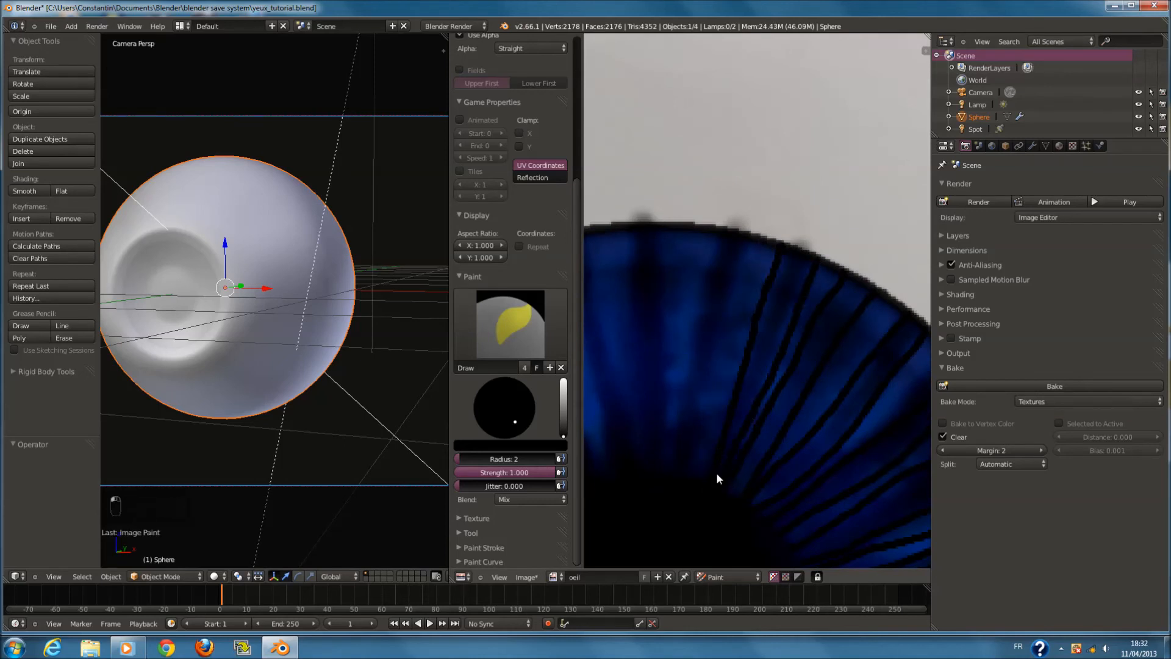
{"action": "left_click_drag", "start_coordinate": [711, 464], "coordinate": [787, 274]}
{"action": "left_click_drag", "start_coordinate": [766, 467], "coordinate": [816, 408]}
{"action": "middle_click_drag", "start_coordinate": [894, 420], "coordinate": [754, 309]}
{"action": "scroll", "coordinate": [755, 330], "scroll_direction": "down", "scroll_amount": 2}
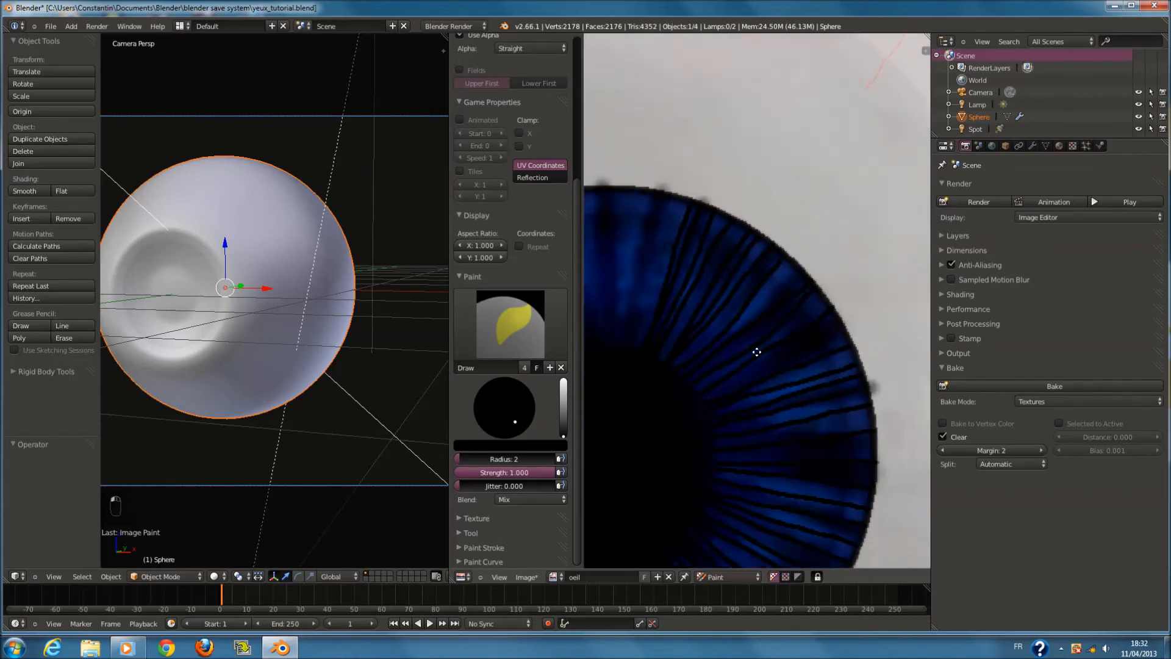
Paint thin black radial streaks between the pupil and the rim at the very top of the iris
{"action": "middle_click_drag", "start_coordinate": [755, 350], "coordinate": [750, 293]}
{"action": "scroll", "coordinate": [747, 366], "scroll_direction": "up", "scroll_amount": 1}
{"action": "scroll", "coordinate": [702, 436], "scroll_direction": "down", "scroll_amount": 2}
{"action": "middle_click_drag", "start_coordinate": [799, 466], "coordinate": [855, 492]}
{"action": "scroll", "coordinate": [713, 329], "scroll_direction": "up", "scroll_amount": 1}
{"action": "middle_click_drag", "start_coordinate": [708, 326], "coordinate": [830, 353]}
{"action": "key", "text": "ctrl+z"}
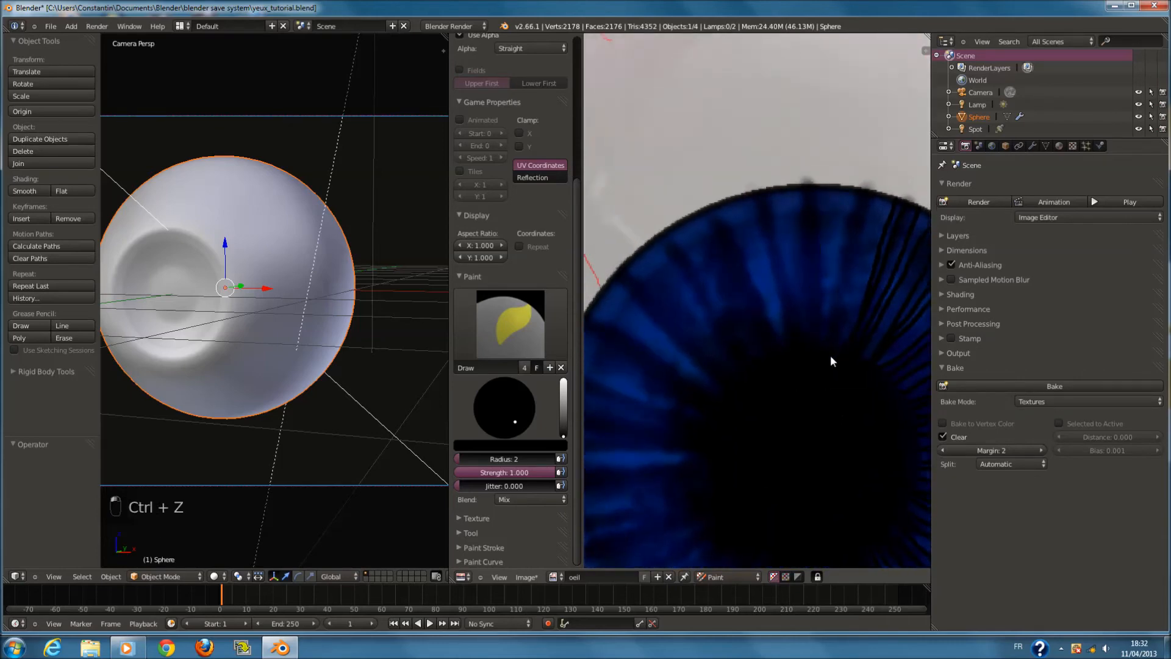
{"action": "left_click_drag", "start_coordinate": [821, 192], "coordinate": [834, 337]}
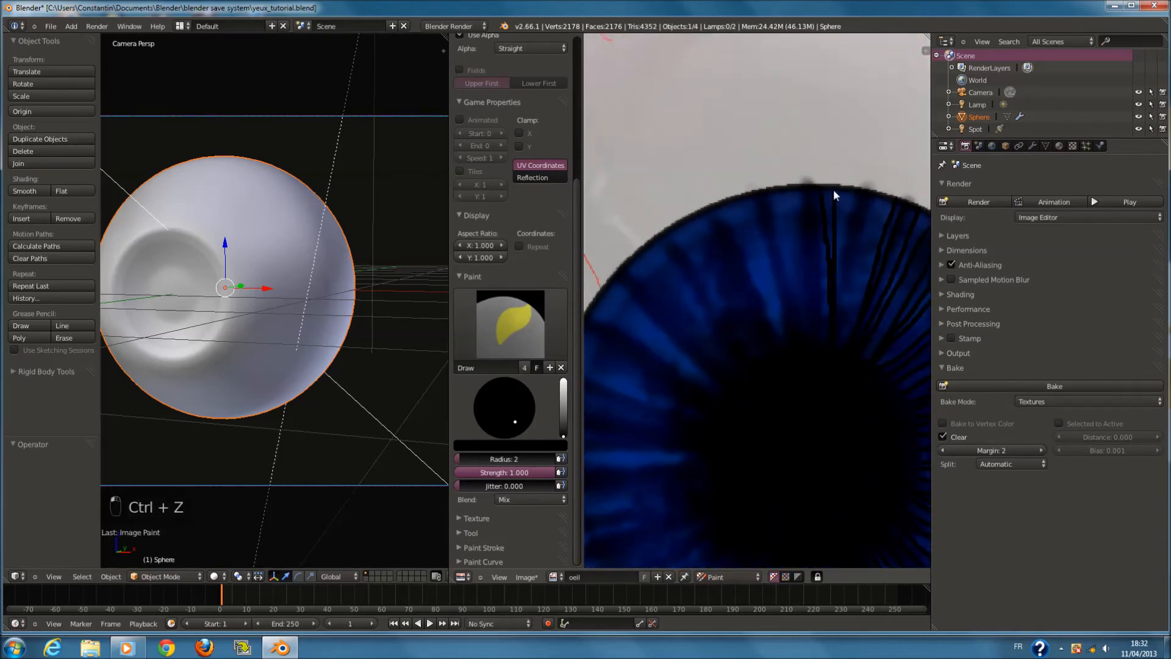
{"action": "left_click_drag", "start_coordinate": [852, 316], "coordinate": [859, 295]}
{"action": "mouse_move", "coordinate": [781, 324]}
{"action": "left_mouse_down"}
{"action": "mouse_move", "coordinate": [767, 282]}
{"action": "mouse_move", "coordinate": [781, 264]}
{"action": "left_mouse_up"}
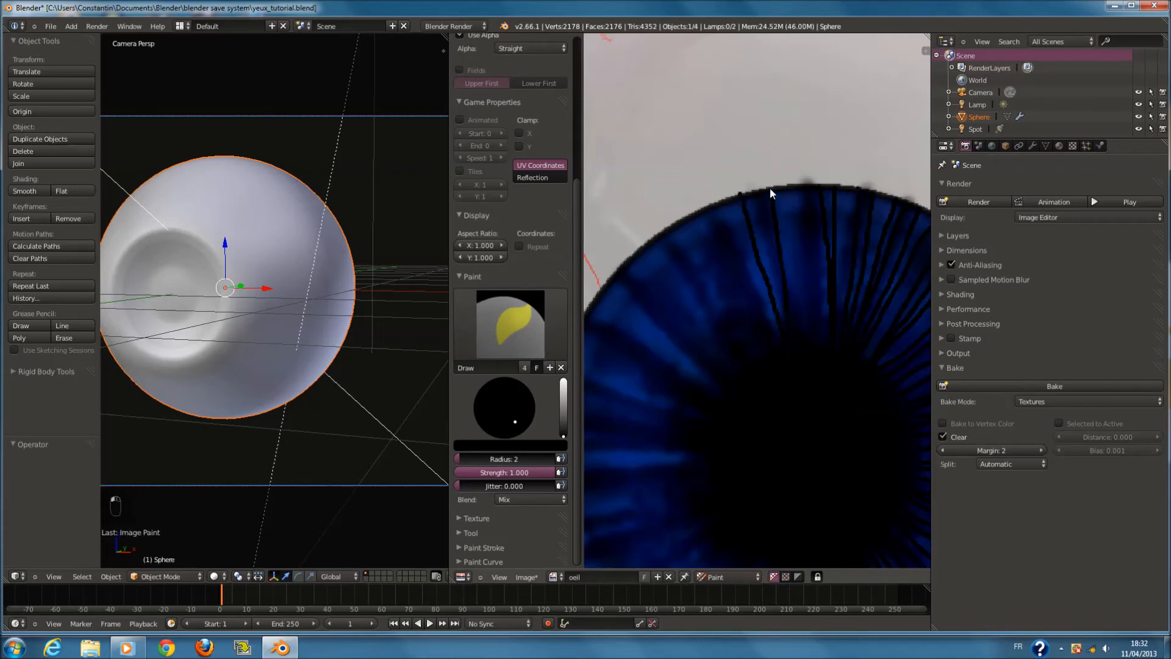
{"action": "left_click_drag", "start_coordinate": [805, 315], "coordinate": [794, 222]}
Undo the latest strokes at the top of the iris and repaint the black streaks just left of its centre
{"action": "key", "text": "ctrl+z"}
{"action": "key", "text": "ctrl+z"}
{"action": "key", "text": "ctrl+z"}
{"action": "key", "text": "ctrl+z"}
{"action": "key", "text": "ctrl+z"}
{"action": "key", "text": "ctrl+z"}
{"action": "key", "text": "ctrl+z"}
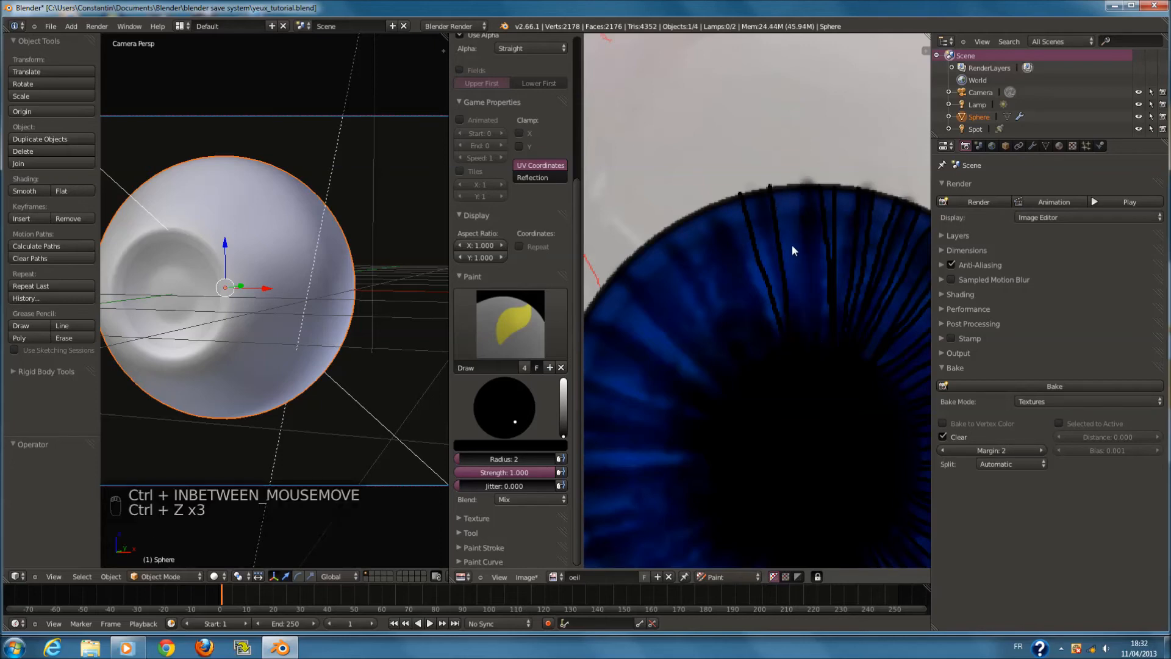
{"action": "mouse_move", "coordinate": [736, 204]}
{"action": "left_mouse_down"}
{"action": "mouse_move", "coordinate": [782, 337]}
{"action": "mouse_move", "coordinate": [759, 189]}
{"action": "mouse_move", "coordinate": [798, 262]}
{"action": "left_mouse_up"}
{"action": "key", "text": "ctrl+z"}
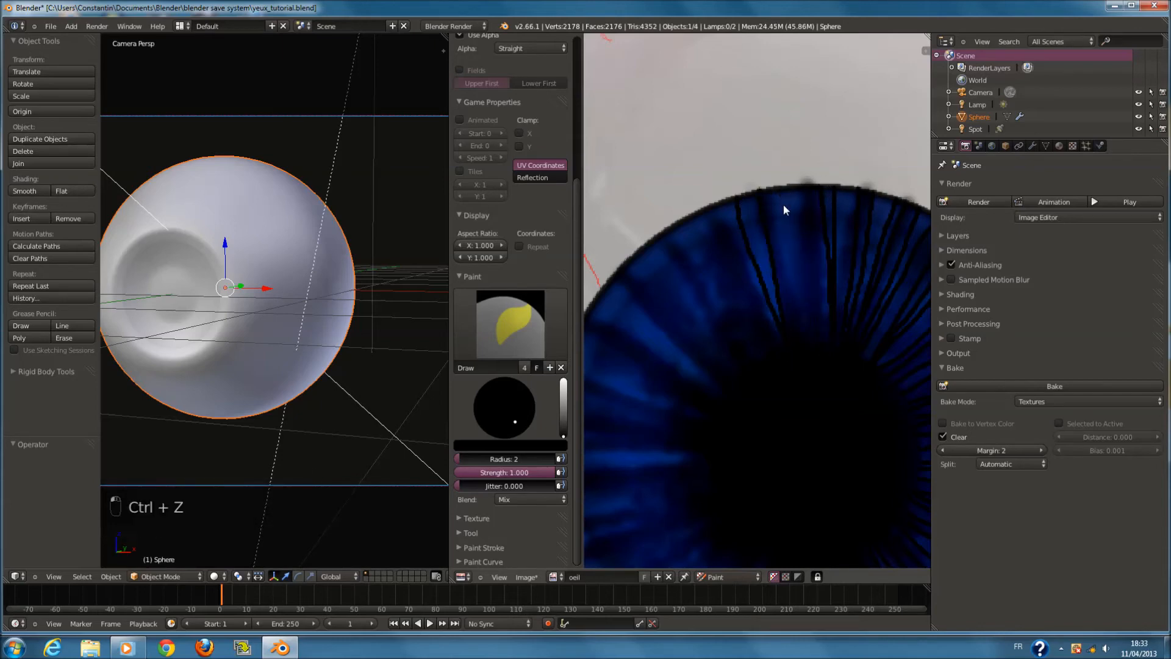
{"action": "left_click_drag", "start_coordinate": [774, 215], "coordinate": [789, 288]}
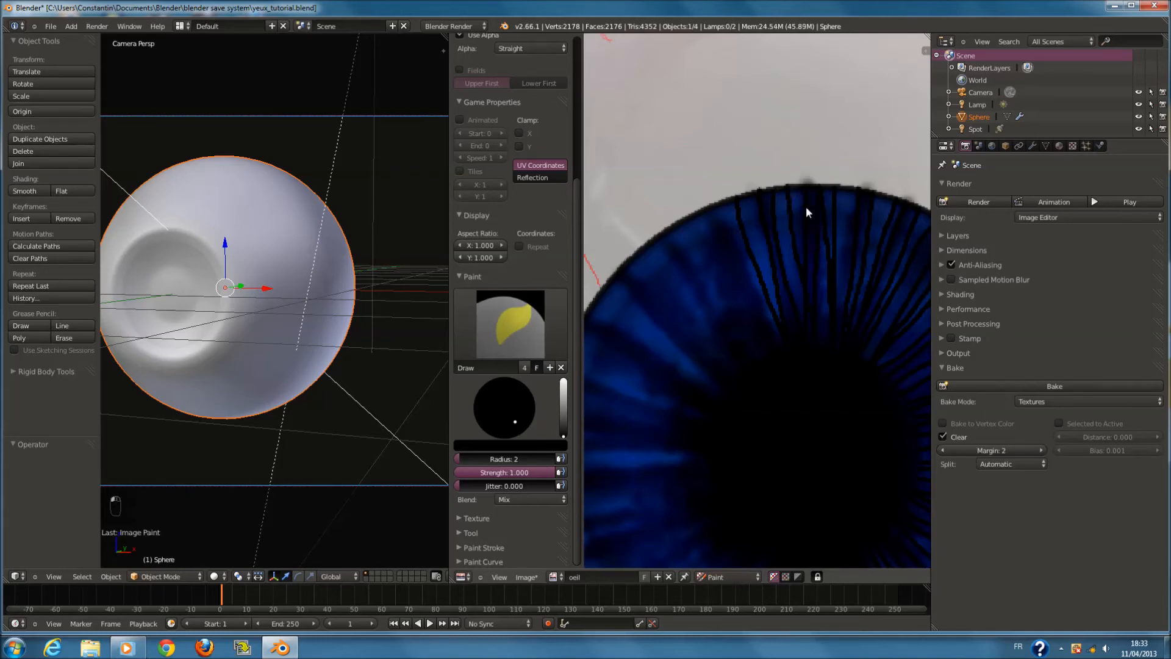
Paint thin black radial streaks from the rim to the pupil across the iris's upper-left part, undoing one unwanted stroke
{"action": "middle_click_drag", "start_coordinate": [684, 291], "coordinate": [753, 294]}
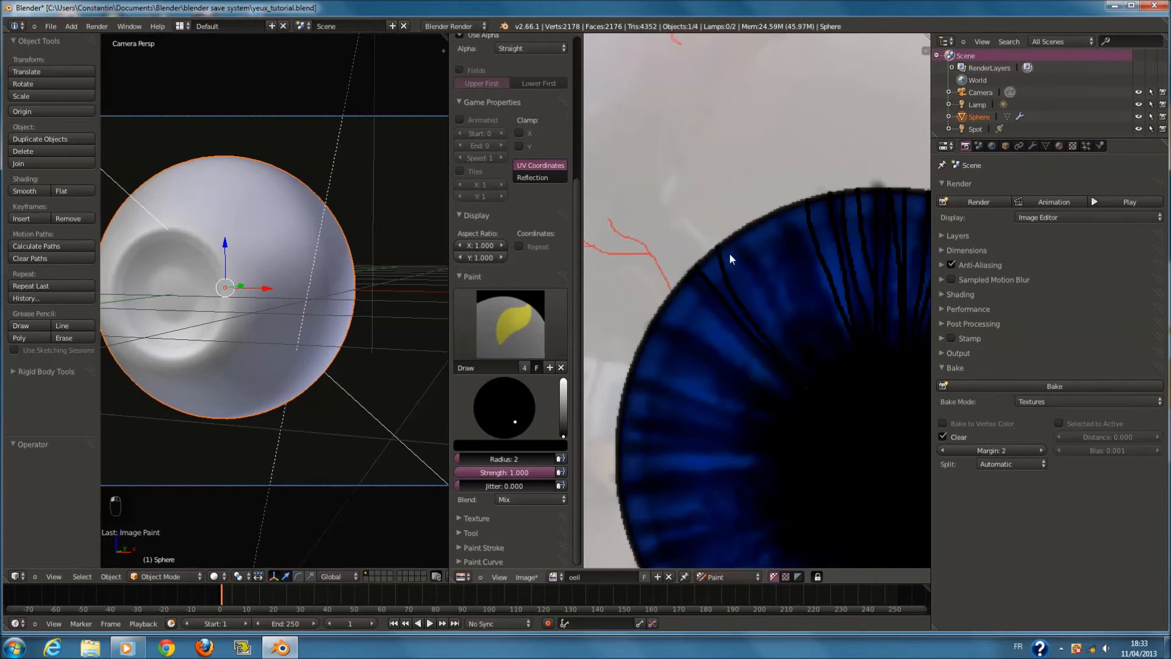
{"action": "left_click_drag", "start_coordinate": [722, 245], "coordinate": [776, 337]}
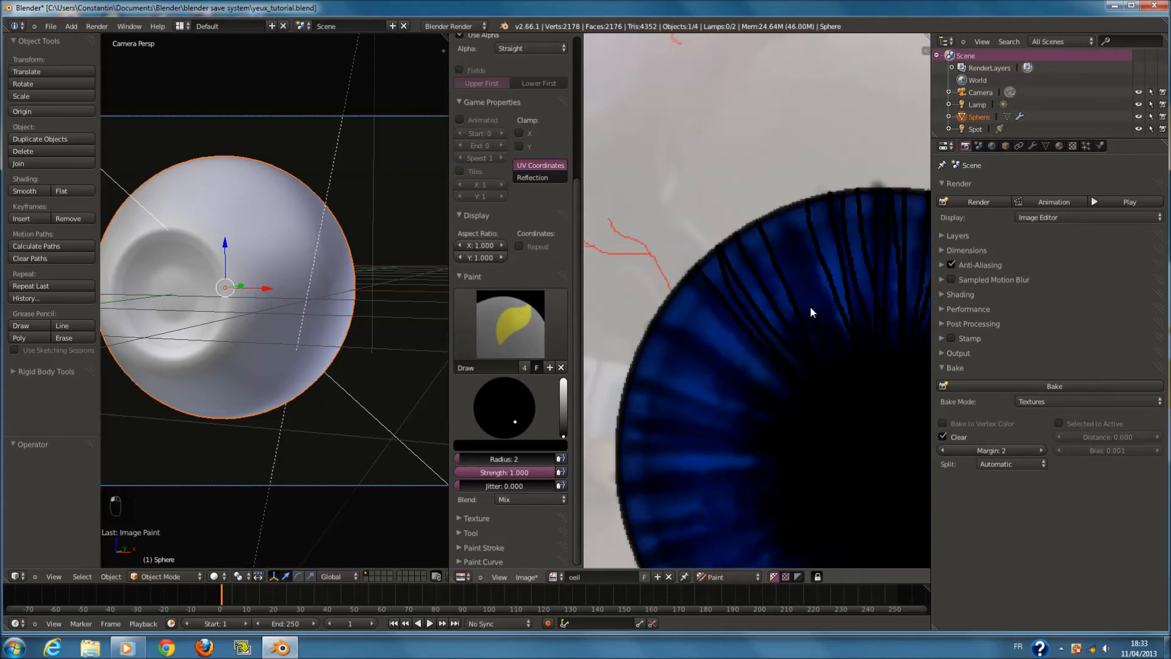
{"action": "key", "text": "ctrl+z"}
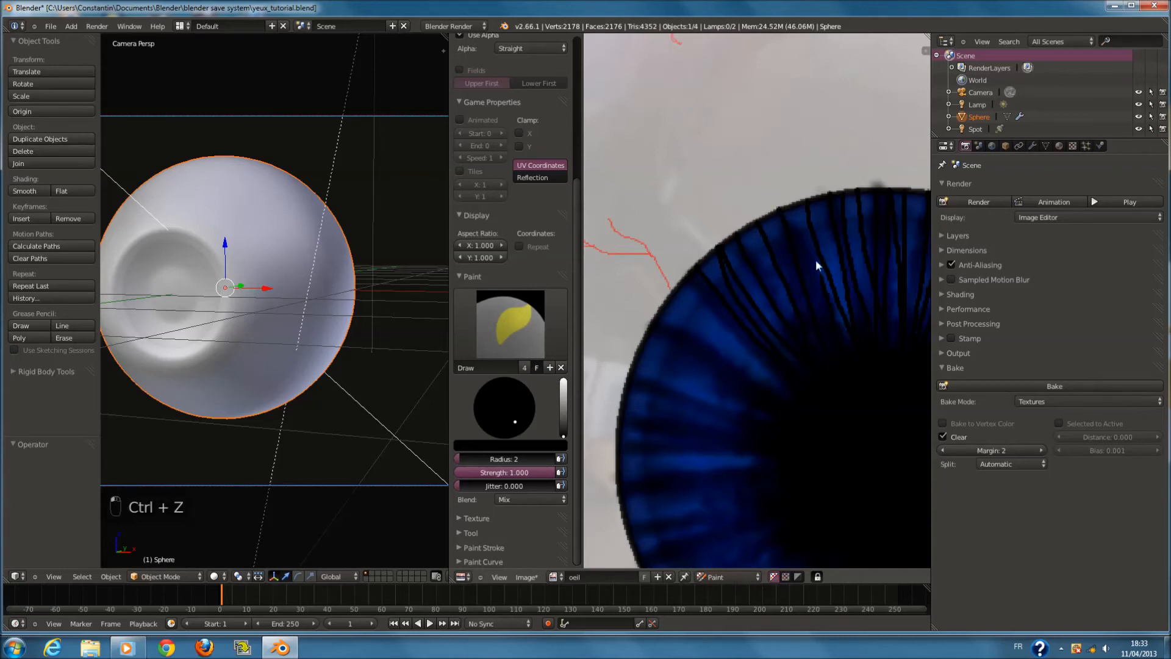
{"action": "middle_click_drag", "start_coordinate": [745, 405], "coordinate": [800, 345]}
{"action": "left_click_drag", "start_coordinate": [714, 260], "coordinate": [795, 320]}
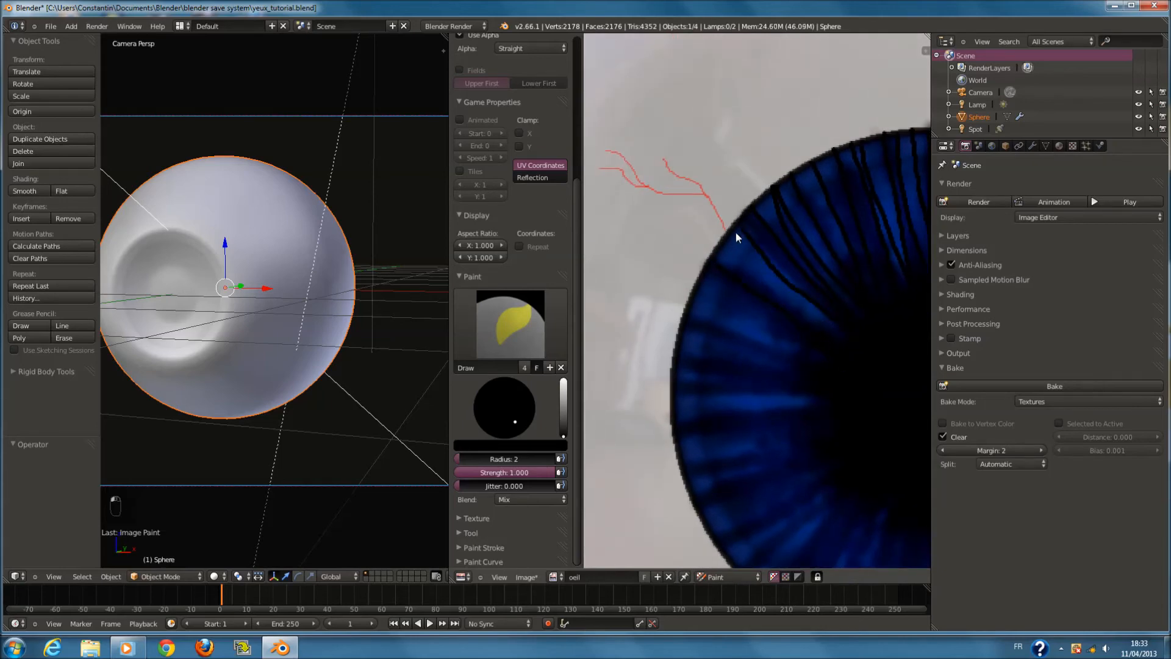
{"action": "left_click_drag", "start_coordinate": [705, 286], "coordinate": [795, 346]}
{"action": "left_click_drag", "start_coordinate": [691, 305], "coordinate": [790, 356]}
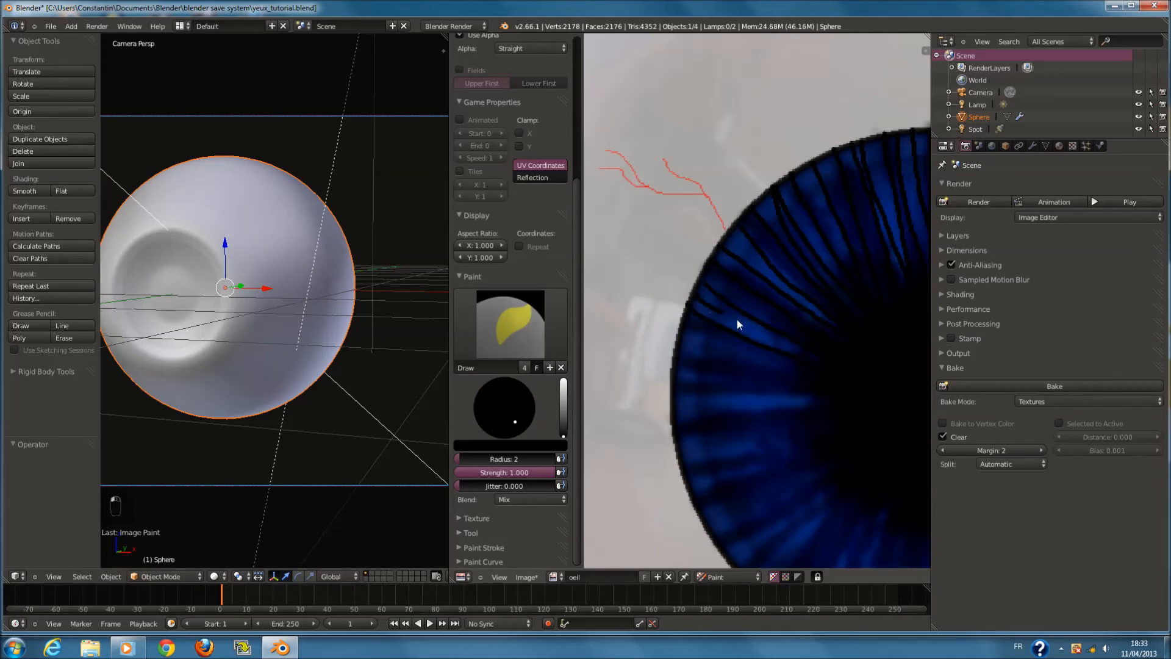
Undo the last upper-left stroke and paint near-horizontal black streaks from the rim to the pupil on the iris's left side
{"action": "middle_click_drag", "start_coordinate": [816, 359], "coordinate": [806, 302]}
{"action": "scroll", "coordinate": [804, 303], "scroll_direction": "up", "scroll_amount": 1}
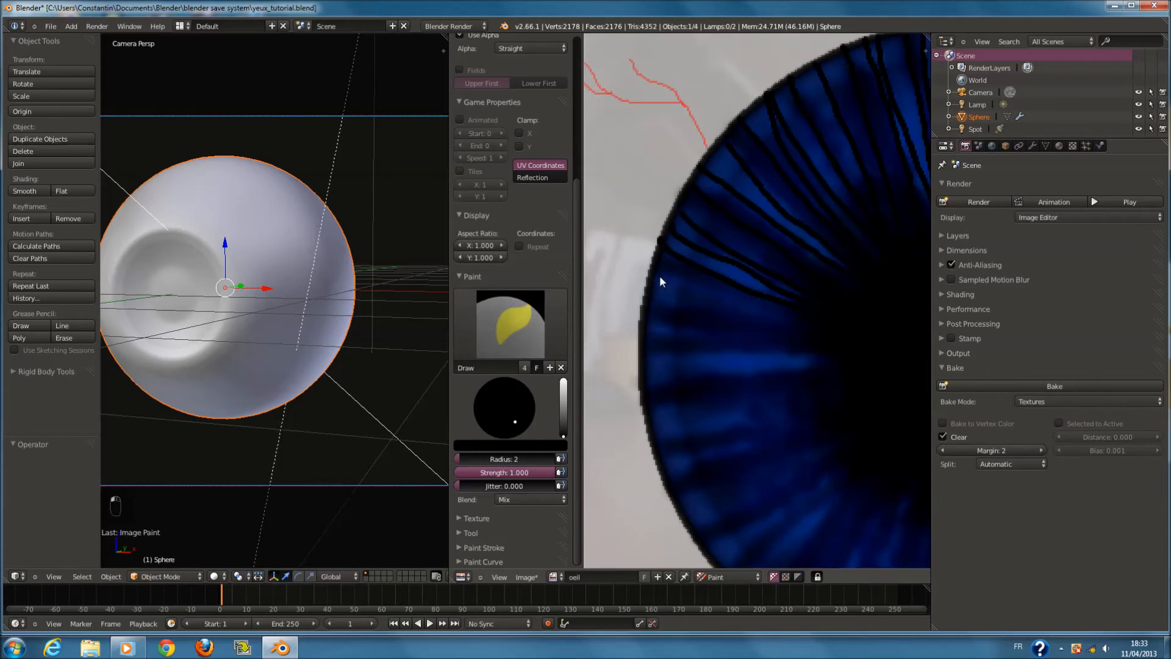
{"action": "key", "text": "ctrl+z"}
{"action": "left_click_drag", "start_coordinate": [819, 345], "coordinate": [828, 359]}
{"action": "left_click_drag", "start_coordinate": [653, 276], "coordinate": [834, 335]}
{"action": "middle_click_drag", "start_coordinate": [837, 336], "coordinate": [813, 289]}
{"action": "left_click_drag", "start_coordinate": [624, 304], "coordinate": [819, 302]}
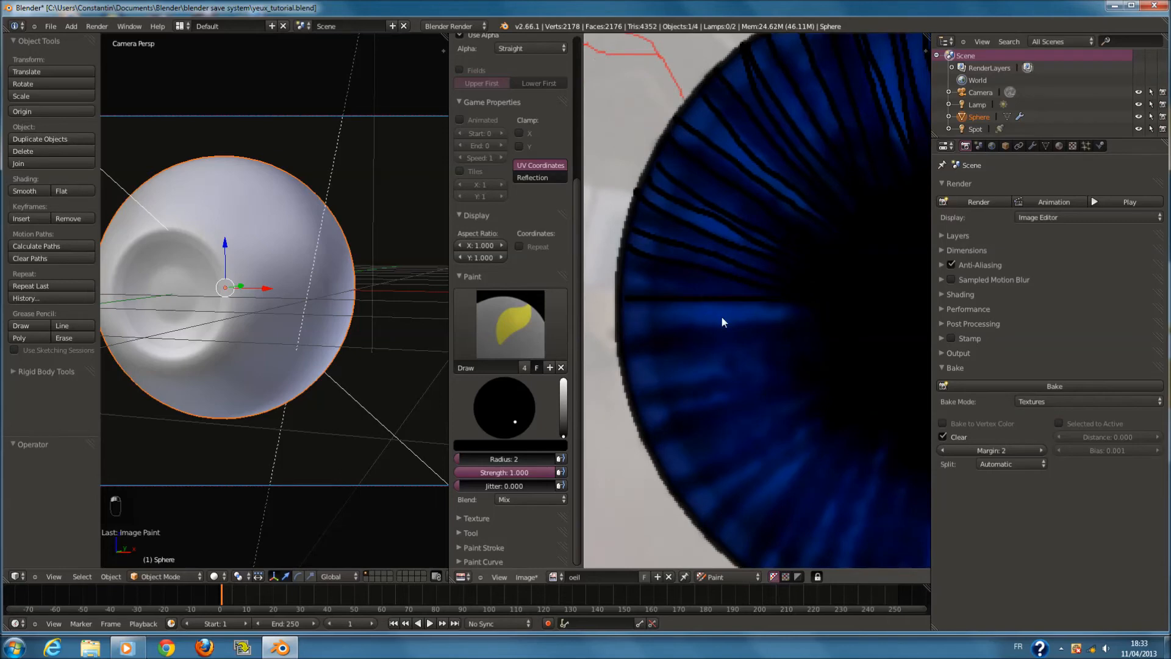
{"action": "left_click_drag", "start_coordinate": [632, 331], "coordinate": [803, 313]}
{"action": "left_click_drag", "start_coordinate": [615, 334], "coordinate": [834, 318]}
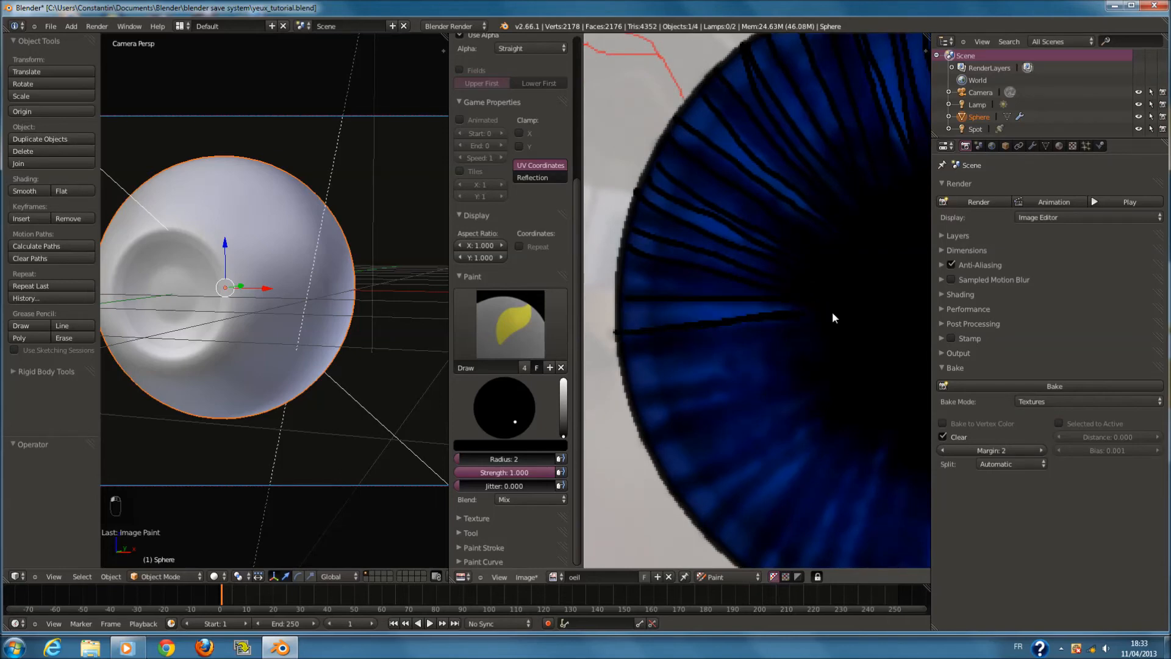
{"action": "left_click_drag", "start_coordinate": [621, 315], "coordinate": [835, 315]}
Undo the last left-side stroke and paint slanted black streaks from the rim to the pupil across the iris's lower-left part
{"action": "middle_click_drag", "start_coordinate": [729, 318], "coordinate": [705, 294]}
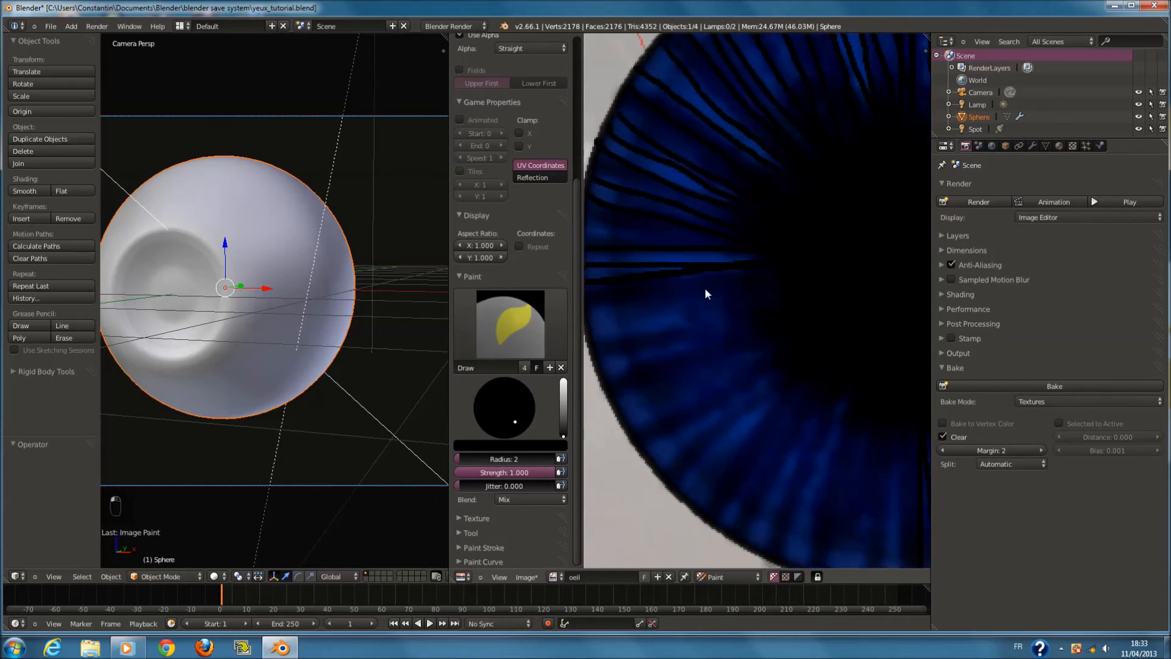
{"action": "key", "text": "ctrl+z"}
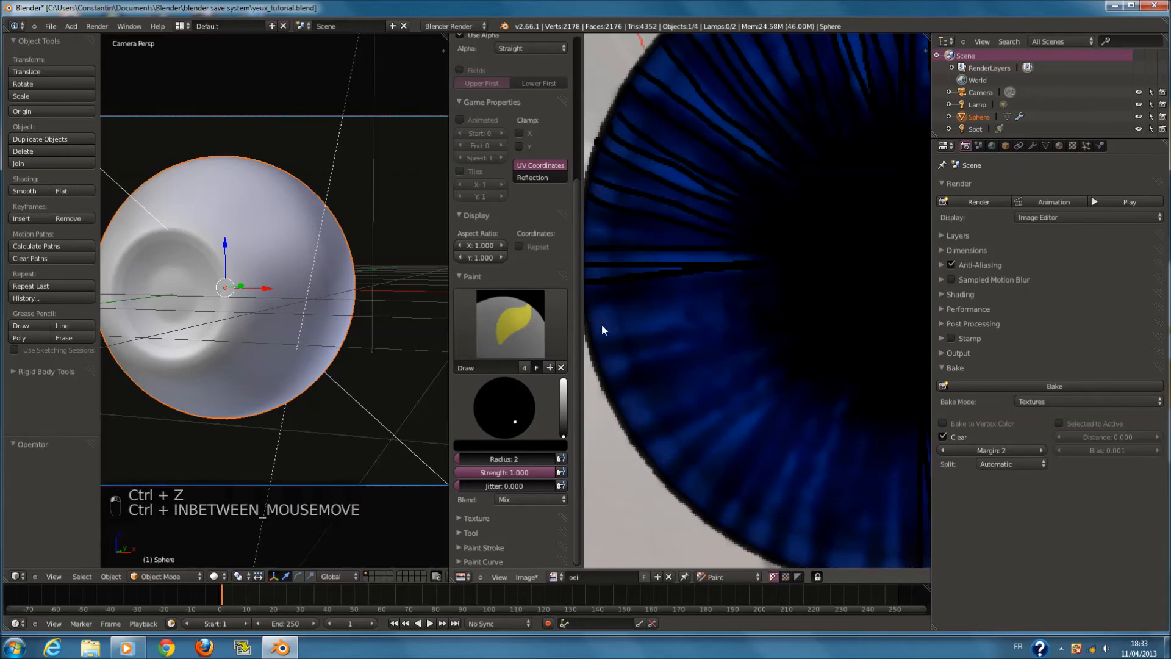
{"action": "left_click_drag", "start_coordinate": [592, 319], "coordinate": [750, 277]}
{"action": "left_click_drag", "start_coordinate": [602, 345], "coordinate": [750, 311]}
{"action": "mouse_move", "coordinate": [750, 312]}
{"action": "middle_mouse_down"}
{"action": "mouse_move", "coordinate": [758, 280]}
{"action": "mouse_move", "coordinate": [785, 271]}
{"action": "mouse_move", "coordinate": [734, 262]}
{"action": "middle_mouse_up"}
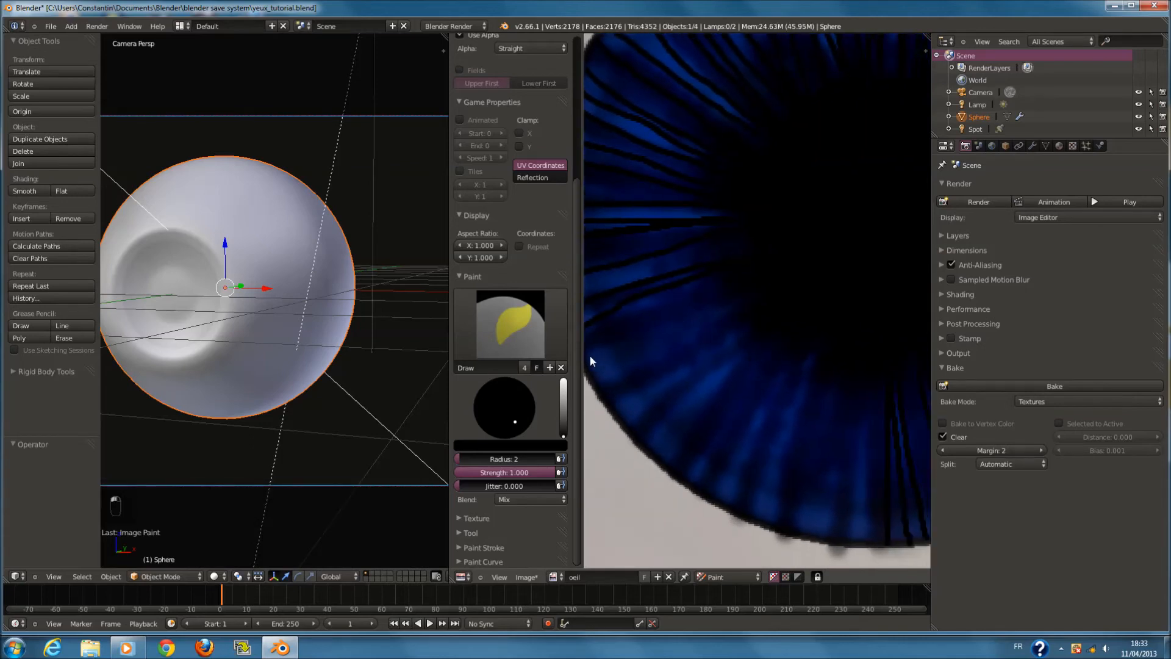
{"action": "left_click_drag", "start_coordinate": [597, 378], "coordinate": [766, 289]}
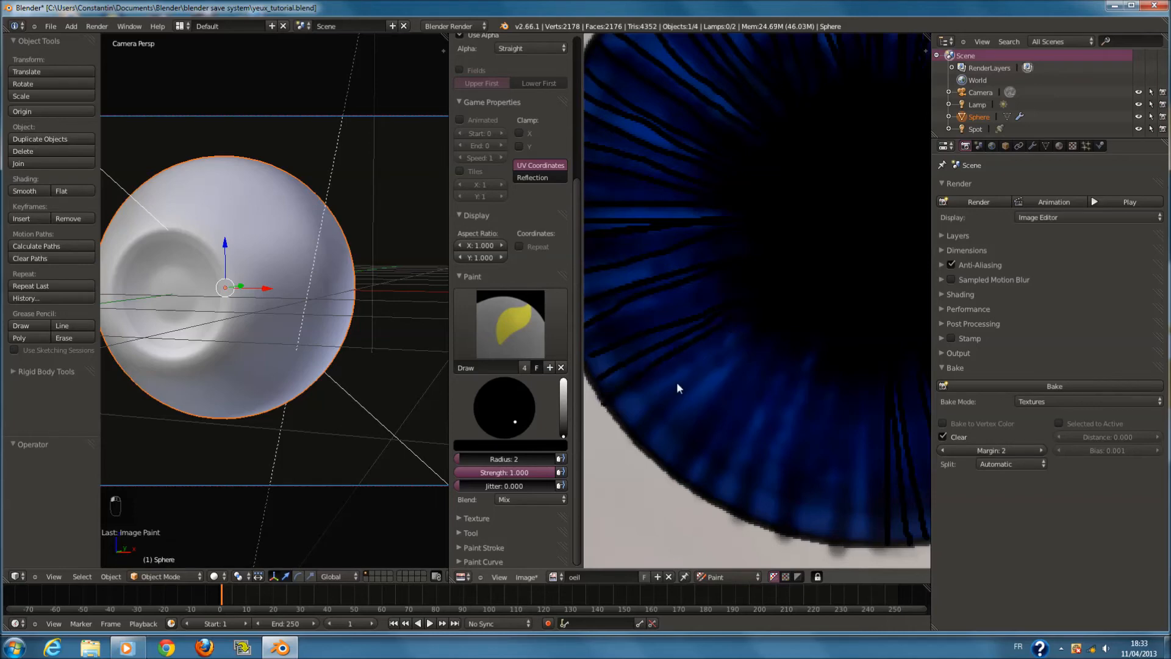
Fill the remaining gap along the bottom of the iris with thin black radial streaks from the rim to the pupil
{"action": "middle_click_drag", "start_coordinate": [734, 327], "coordinate": [695, 347]}
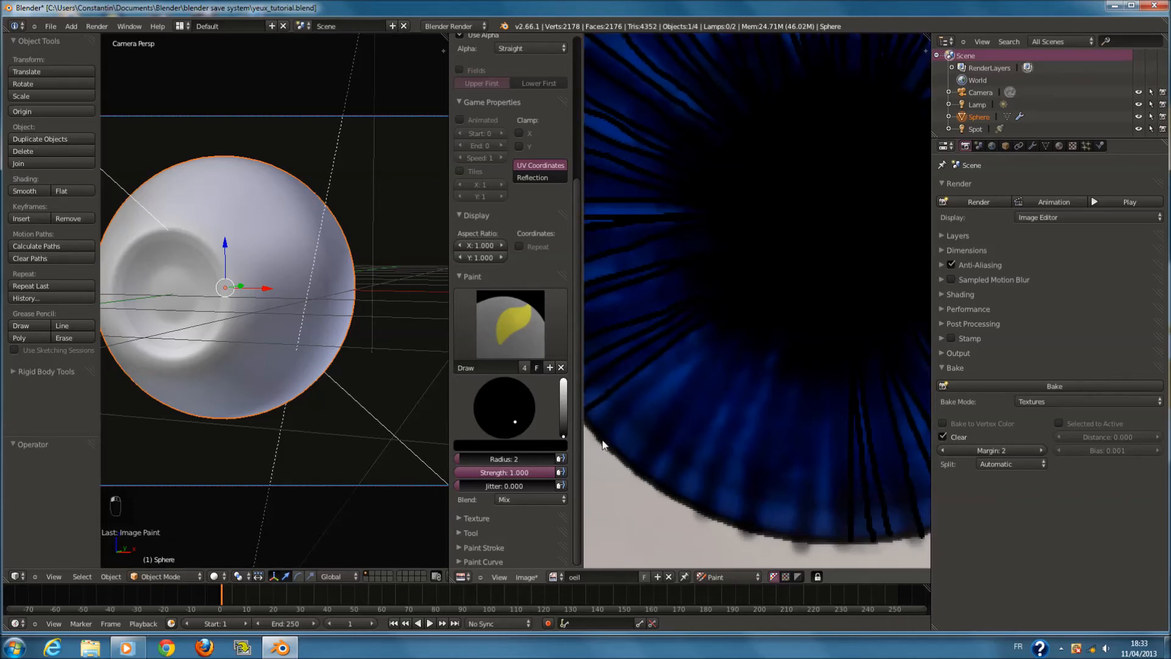
{"action": "middle_click_drag", "start_coordinate": [667, 392], "coordinate": [658, 364]}
{"action": "middle_click_drag", "start_coordinate": [646, 411], "coordinate": [635, 383]}
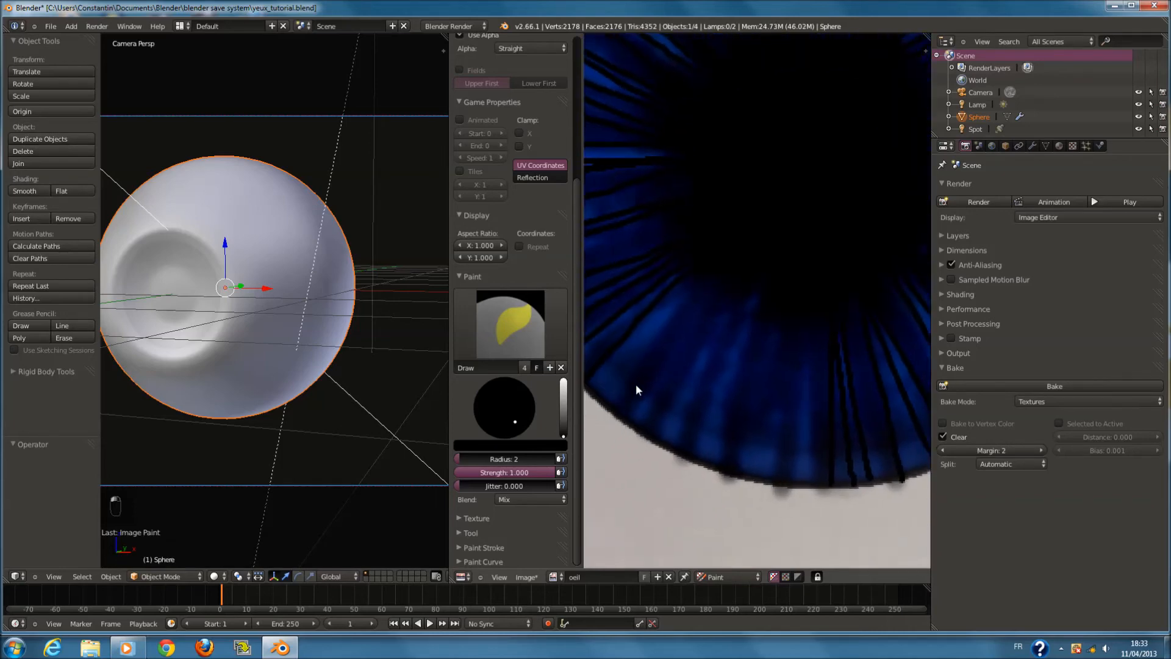
{"action": "left_click_drag", "start_coordinate": [632, 364], "coordinate": [671, 298]}
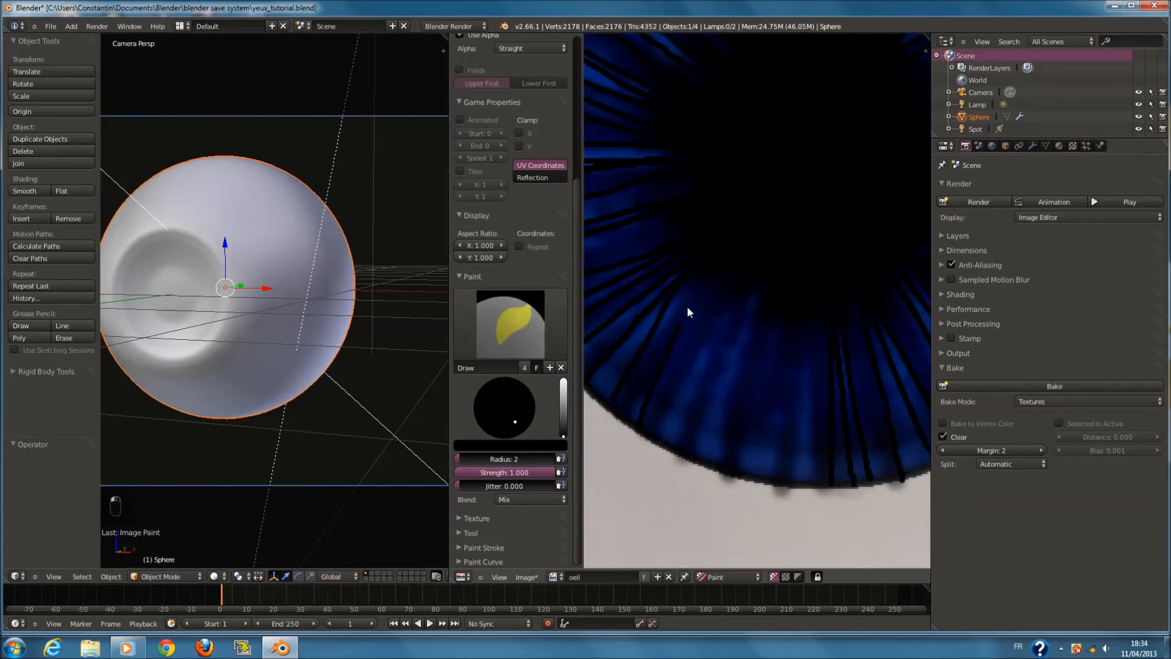
{"action": "left_click_drag", "start_coordinate": [665, 449], "coordinate": [724, 292]}
{"action": "left_click_drag", "start_coordinate": [718, 473], "coordinate": [749, 273]}
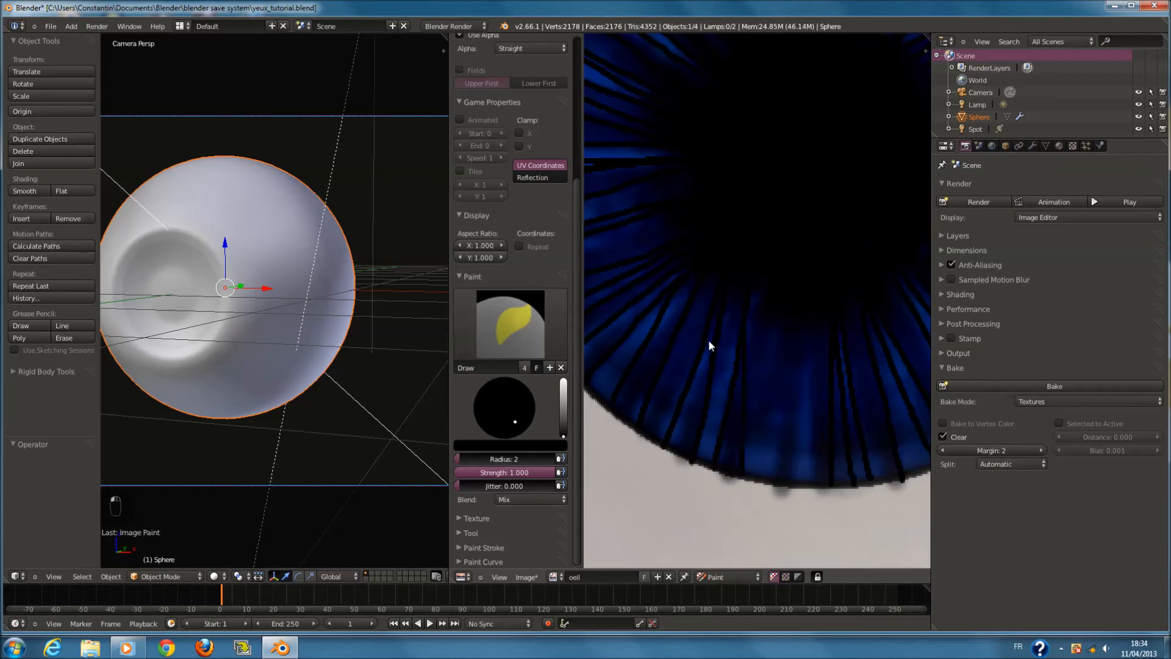
{"action": "middle_click_drag", "start_coordinate": [780, 412], "coordinate": [762, 401]}
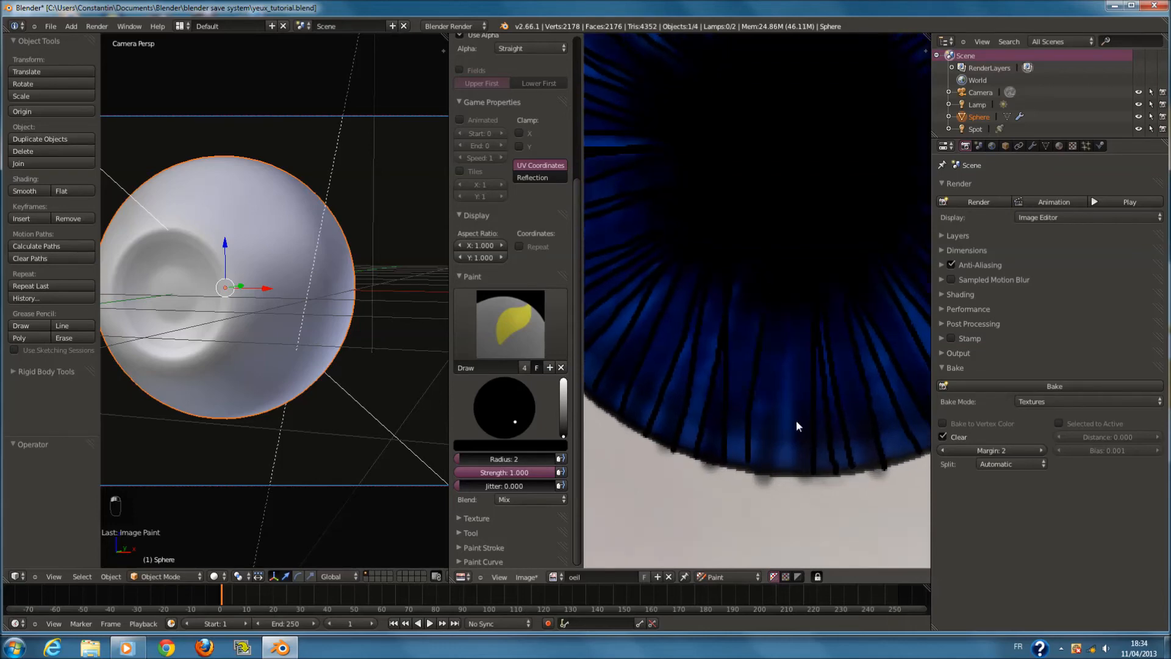
{"action": "left_click_drag", "start_coordinate": [794, 474], "coordinate": [791, 379]}
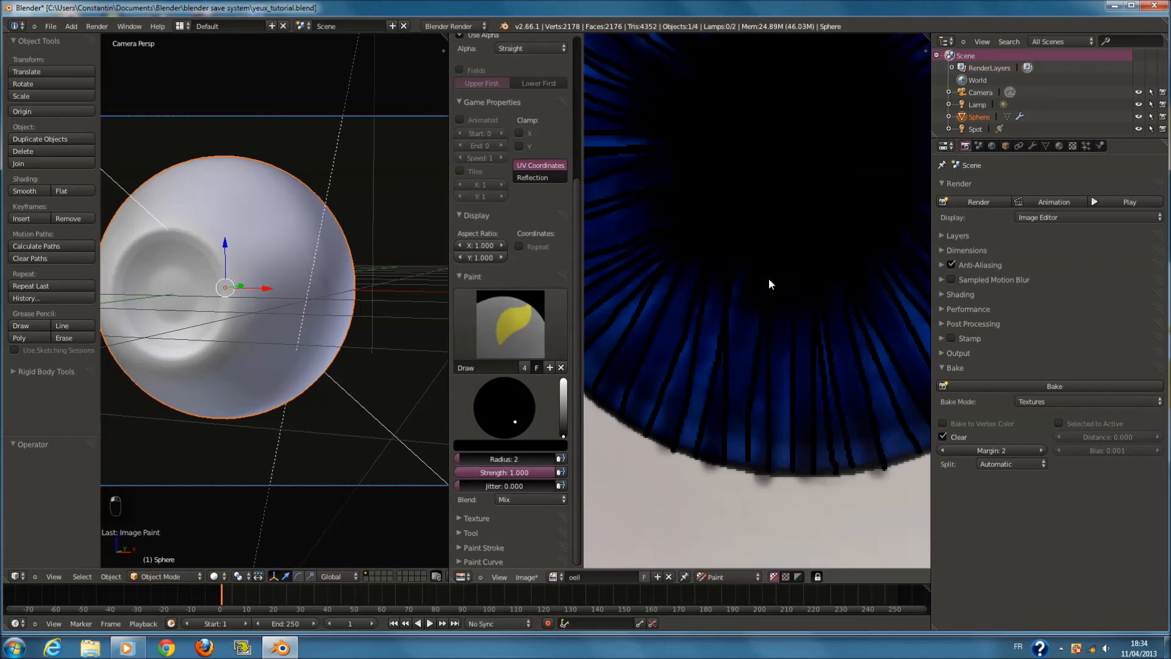
Set the paint brush to a dark blue colour and enlarge its radius to 27
{"action": "scroll", "coordinate": [766, 287], "scroll_direction": "down", "scroll_amount": 5}
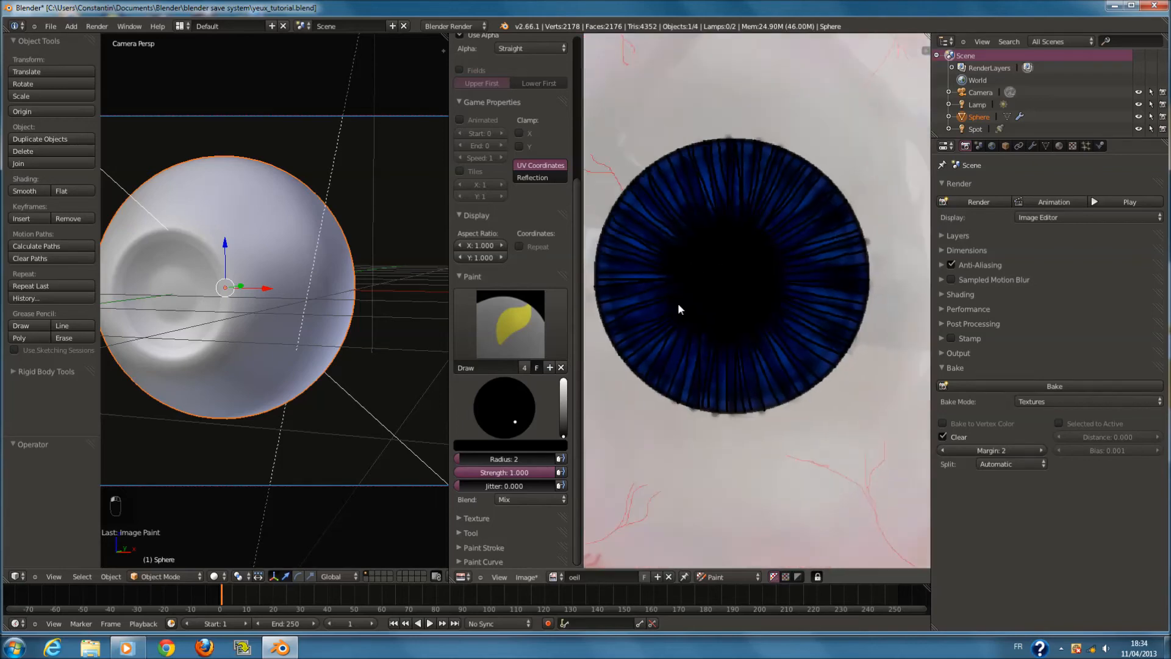
{"action": "scroll", "coordinate": [521, 421], "scroll_direction": "up", "scroll_amount": 10}
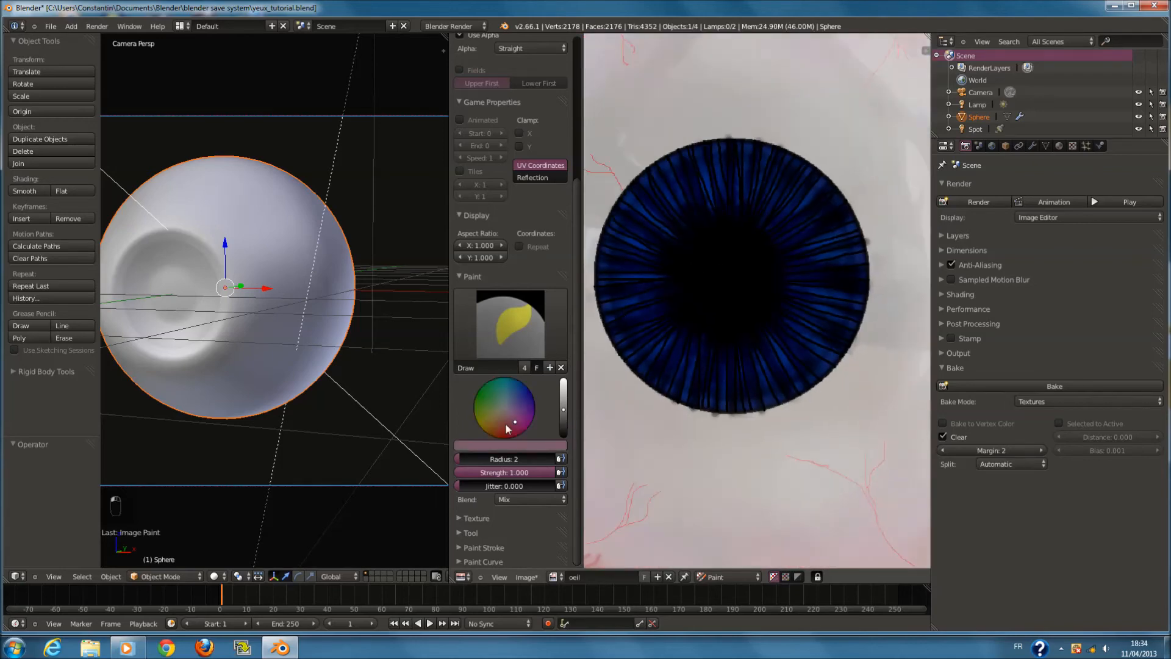
{"action": "left_click_drag", "start_coordinate": [500, 421], "coordinate": [537, 391]}
{"action": "key", "text": "f"}
{"action": "left_click", "coordinate": [680, 385]}
Test a blue stroke at the pupil's upper-left edge, undo it, and lower the brush strength to 0
{"action": "mouse_move", "coordinate": [682, 379]}
{"action": "middle_mouse_down", "text": "ctrl"}
{"action": "mouse_move", "coordinate": [706, 215]}
{"action": "mouse_move", "coordinate": [701, 233]}
{"action": "middle_mouse_up", "text": "ctrl"}
{"action": "mouse_move", "coordinate": [650, 195]}
{"action": "left_mouse_down"}
{"action": "mouse_move", "coordinate": [686, 186]}
{"action": "mouse_move", "coordinate": [692, 207]}
{"action": "left_mouse_up"}
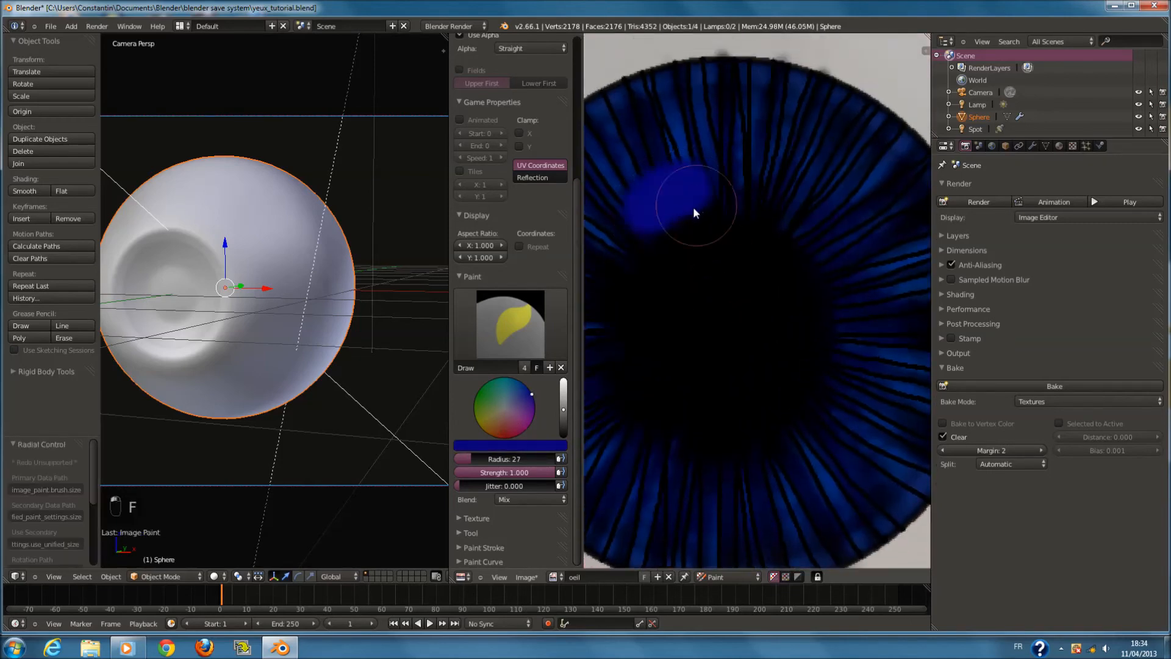
{"action": "key", "text": "ctrl+z"}
{"action": "left_click_drag", "start_coordinate": [535, 470], "coordinate": [432, 471]}
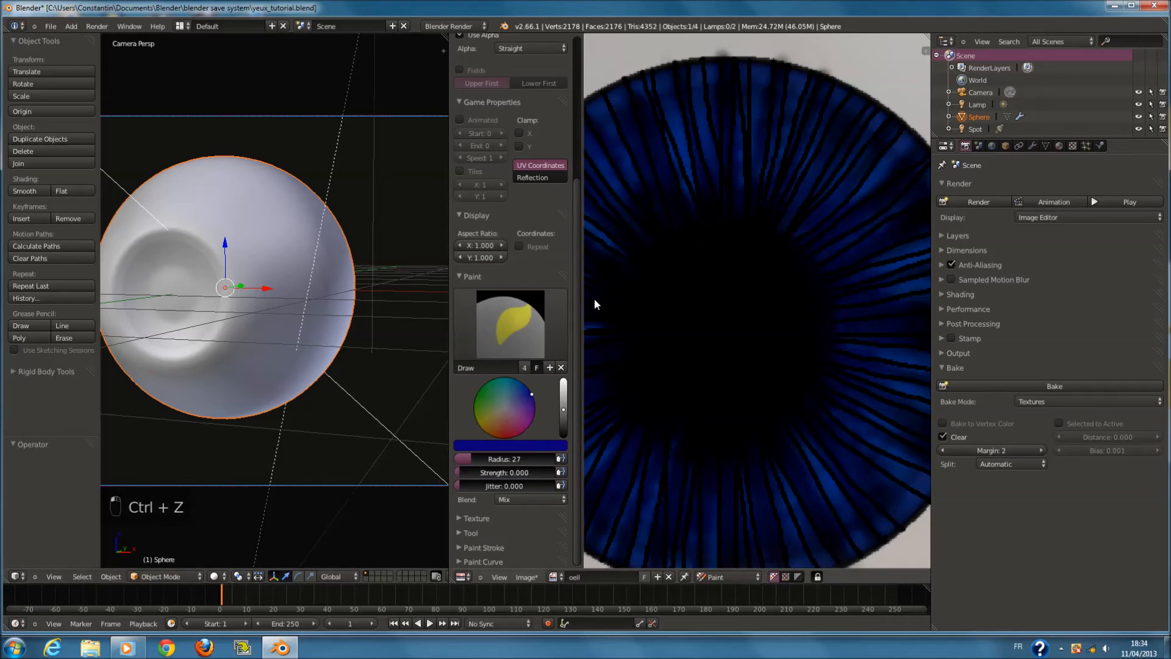
Test dark blue strokes above the pupil, undo them, and set the brush strength to 0.07006
{"action": "mouse_move", "coordinate": [650, 208]}
{"action": "left_mouse_down"}
{"action": "mouse_move", "coordinate": [715, 188]}
{"action": "mouse_move", "coordinate": [784, 189]}
{"action": "left_mouse_up"}
{"action": "left_click_drag", "start_coordinate": [532, 471], "coordinate": [560, 471]}
{"action": "left_click_drag", "start_coordinate": [653, 208], "coordinate": [765, 191]}
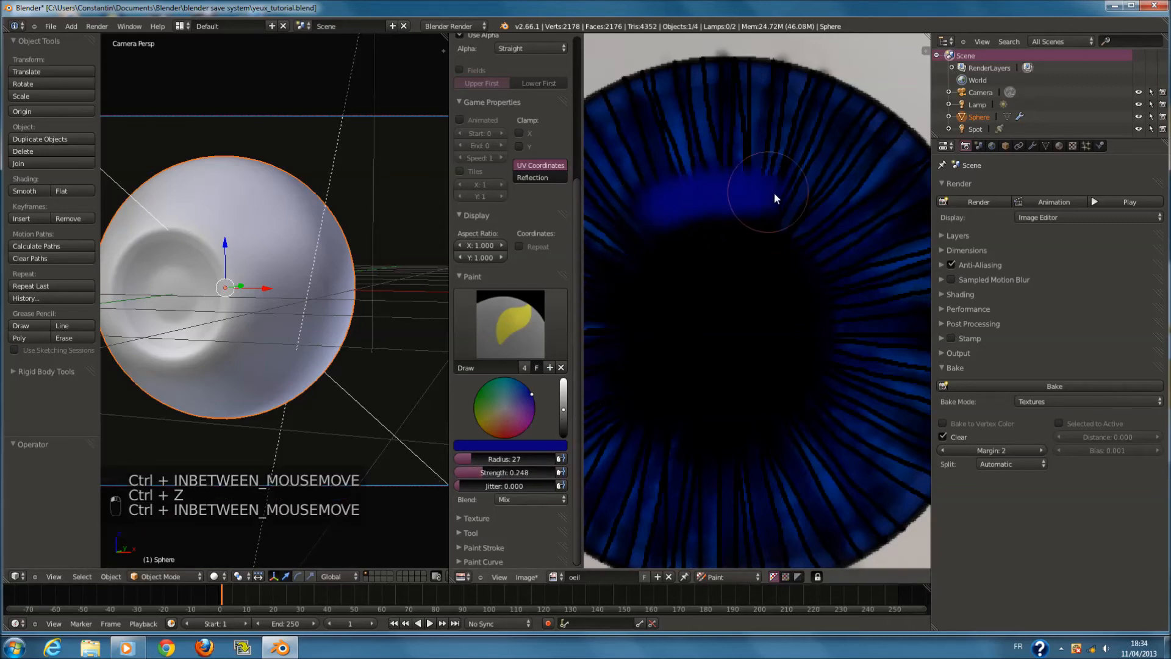
{"action": "key", "text": "ctrl+z"}
{"action": "left_click_drag", "start_coordinate": [492, 472], "coordinate": [467, 472]}
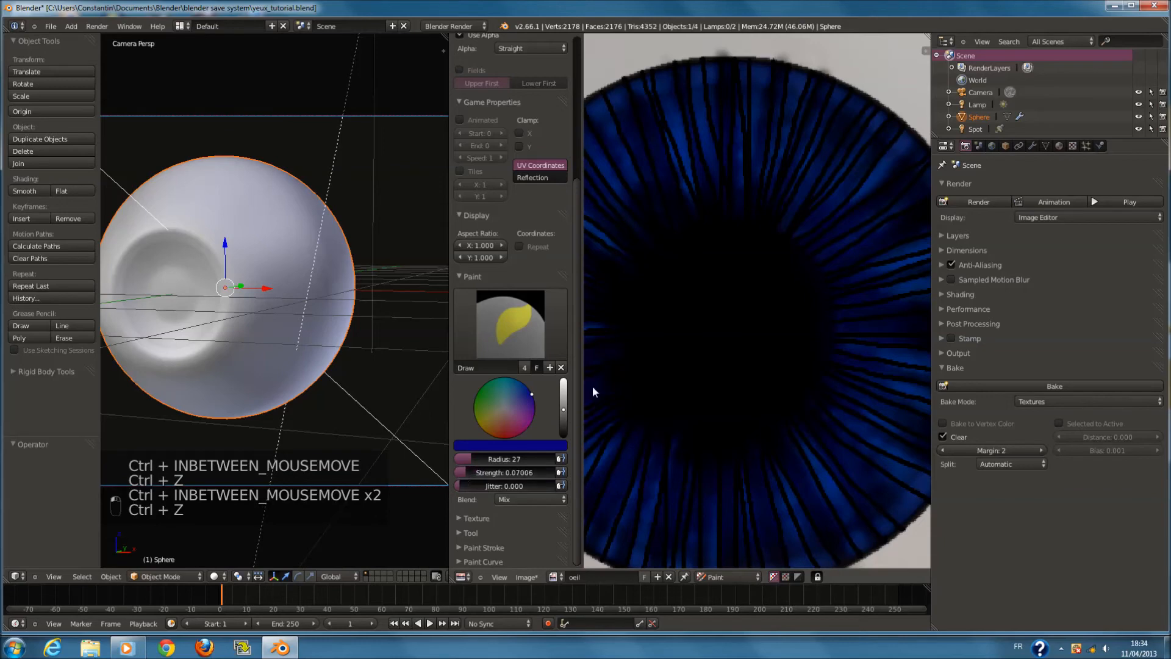
{"action": "key", "text": "ctrl+z"}
Paint a soft dark blue ring around the edge of the pupil, redoing the stroke along its upper-left part
{"action": "mouse_move", "coordinate": [811, 233]}
{"action": "left_mouse_down"}
{"action": "mouse_move", "coordinate": [853, 383]}
{"action": "mouse_move", "coordinate": [797, 459]}
{"action": "mouse_move", "coordinate": [751, 466]}
{"action": "left_mouse_up"}
{"action": "middle_click_drag", "start_coordinate": [750, 466], "coordinate": [777, 467]}
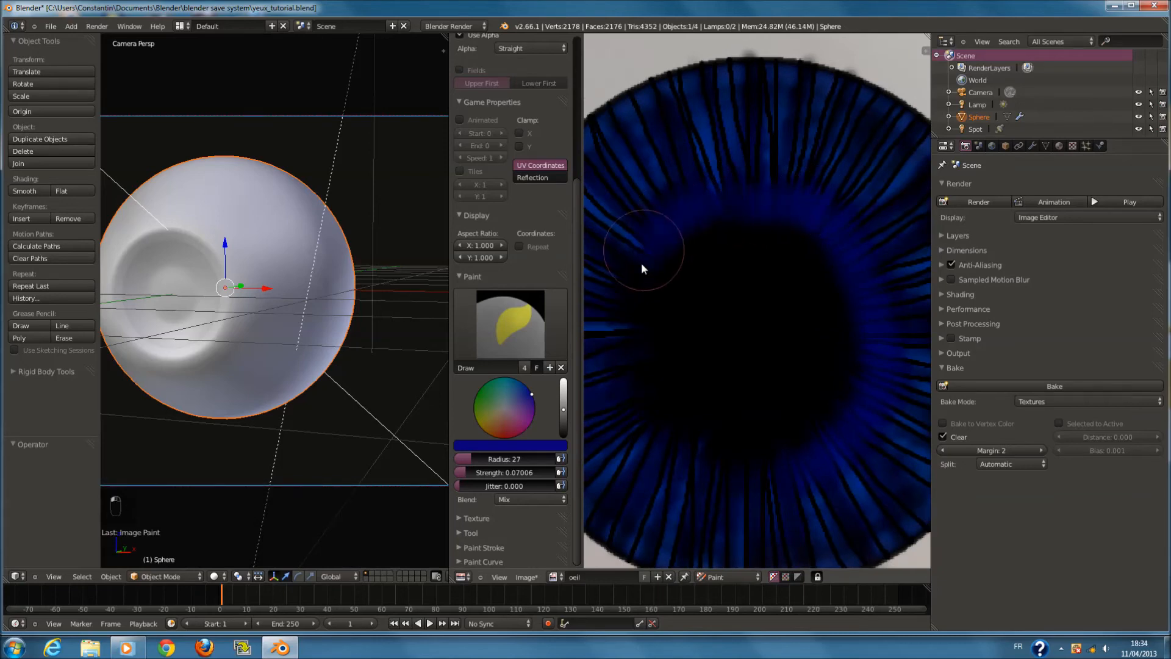
{"action": "key", "text": "ctrl+z"}
{"action": "left_click_drag", "start_coordinate": [714, 212], "coordinate": [650, 251]}
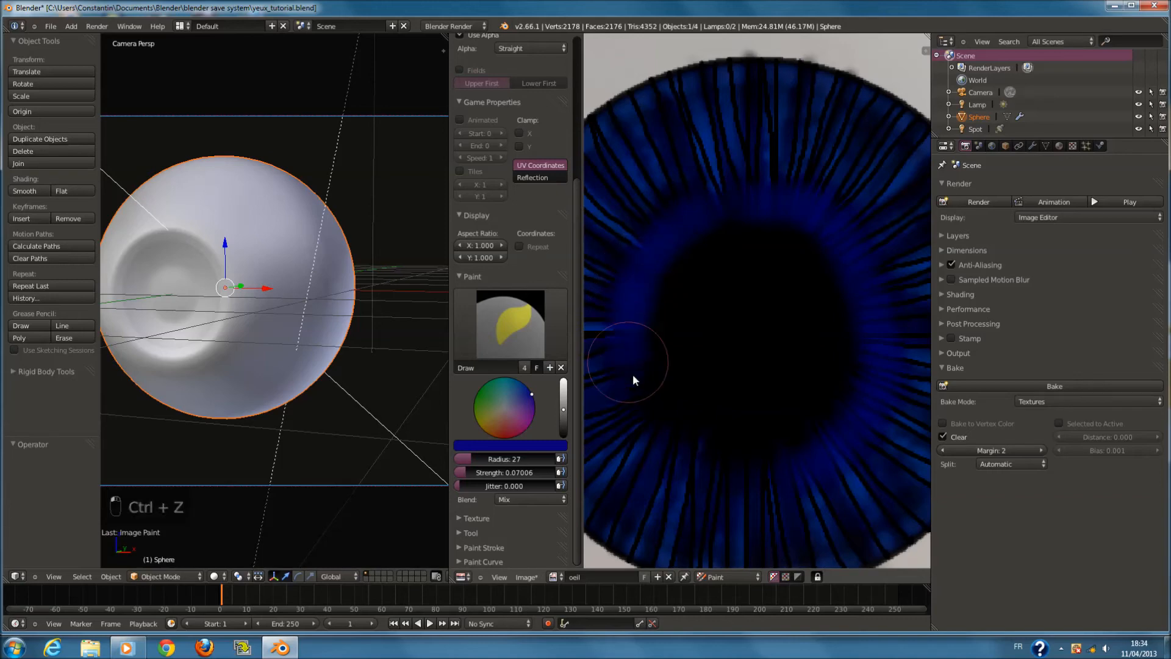
Enlarge the brush radius to 58 and paint dark blue broadly over the iris around the pupil
{"action": "scroll", "coordinate": [725, 439], "scroll_direction": "down", "scroll_amount": 2}
{"action": "key", "text": "f"}
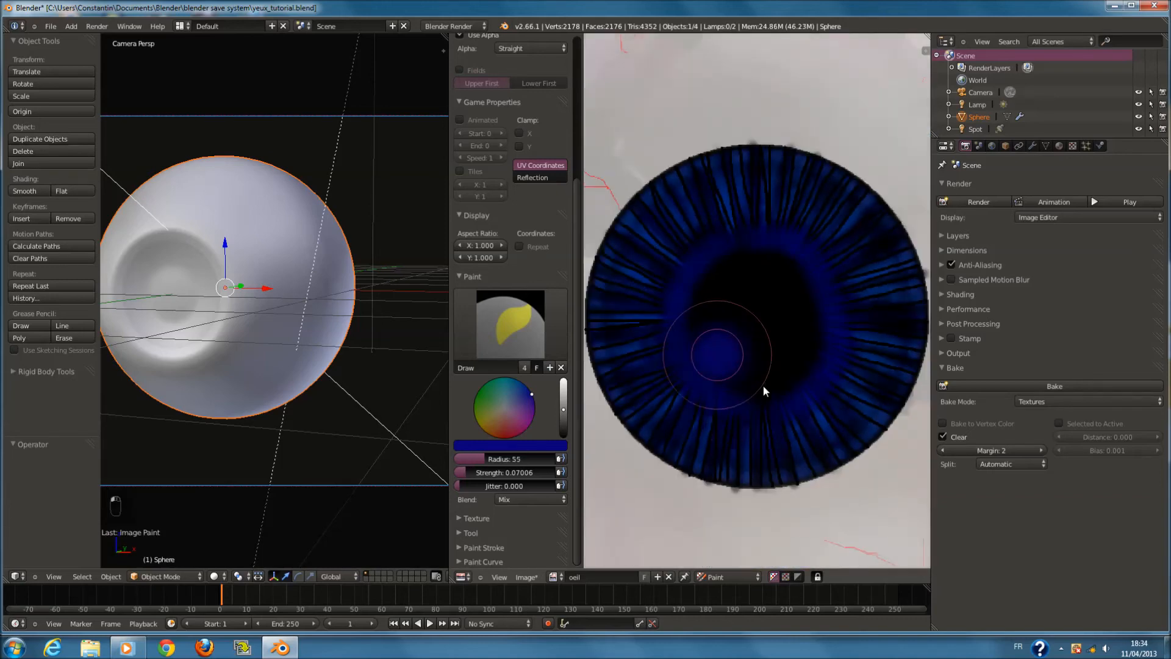
{"action": "left_click", "coordinate": [764, 387]}
{"action": "mouse_move", "coordinate": [847, 246]}
{"action": "left_mouse_down"}
{"action": "mouse_move", "coordinate": [760, 201]}
{"action": "mouse_move", "coordinate": [680, 269]}
{"action": "mouse_move", "coordinate": [677, 397]}
{"action": "left_mouse_up"}
{"action": "mouse_move", "coordinate": [645, 324]}
{"action": "left_mouse_down"}
{"action": "mouse_move", "coordinate": [686, 214]}
{"action": "mouse_move", "coordinate": [759, 214]}
{"action": "left_mouse_up"}
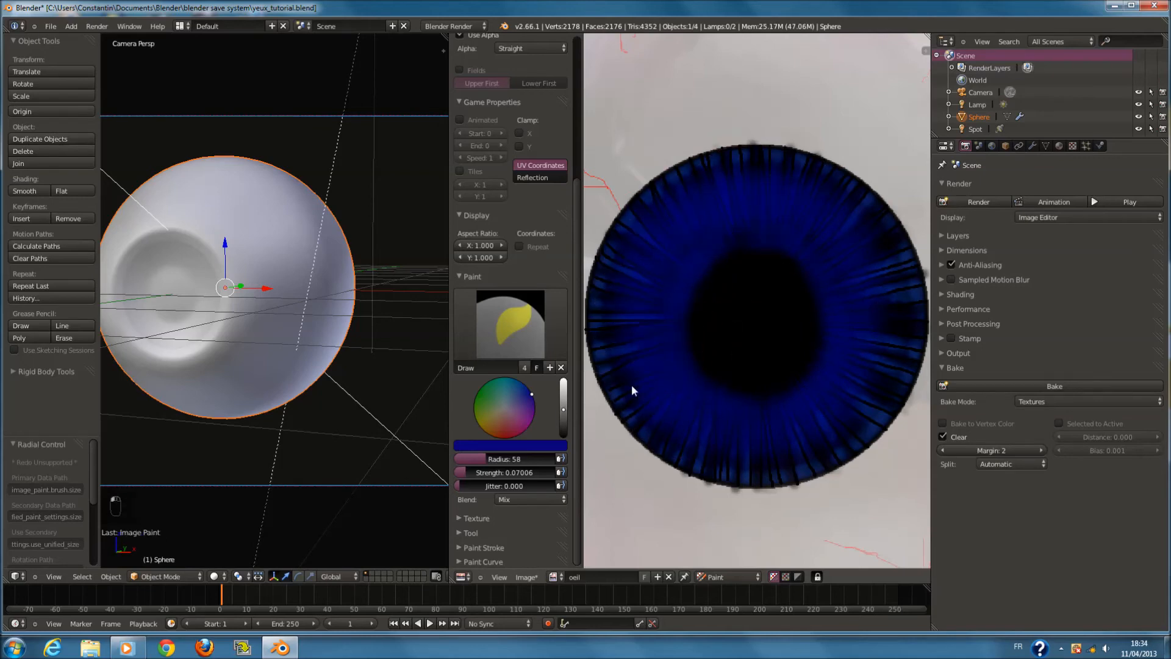
{"action": "scroll", "coordinate": [843, 269], "scroll_direction": "down", "scroll_amount": 2}
{"action": "middle_click_drag", "start_coordinate": [814, 277], "coordinate": [799, 296]}
{"action": "scroll", "coordinate": [750, 290], "scroll_direction": "up", "scroll_amount": 1}
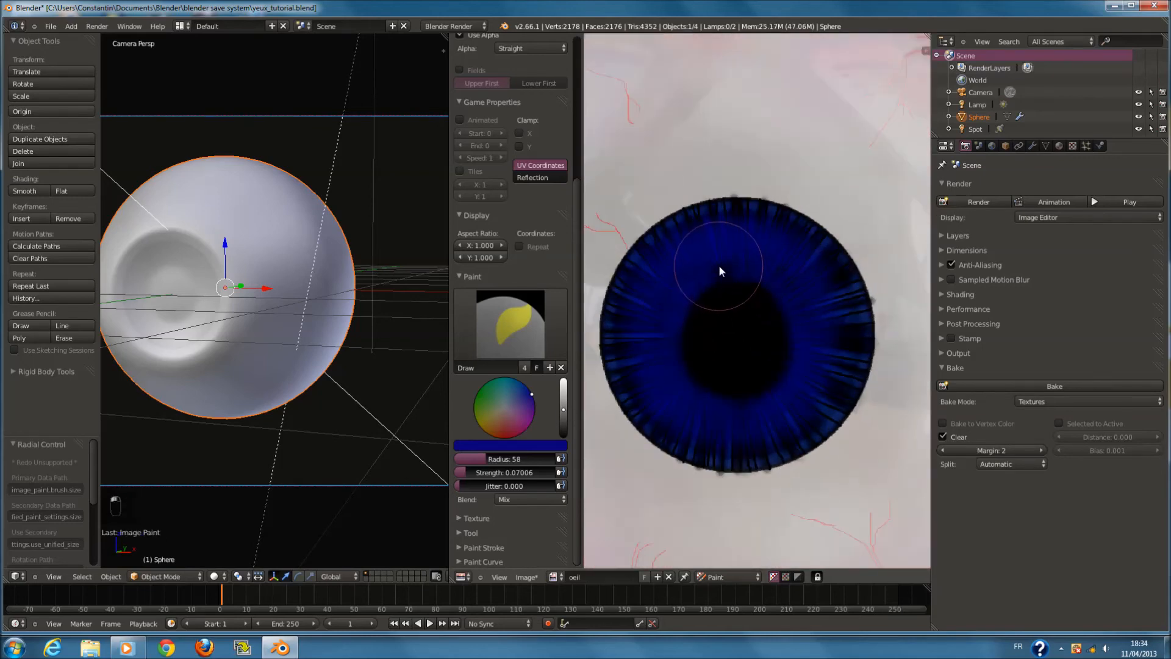
Set the brush to a light steel blue at strength 0.0191, undoing the test strokes on the iris
{"action": "left_click_drag", "start_coordinate": [518, 402], "coordinate": [516, 386]}
{"action": "left_click_drag", "start_coordinate": [482, 474], "coordinate": [483, 474]}
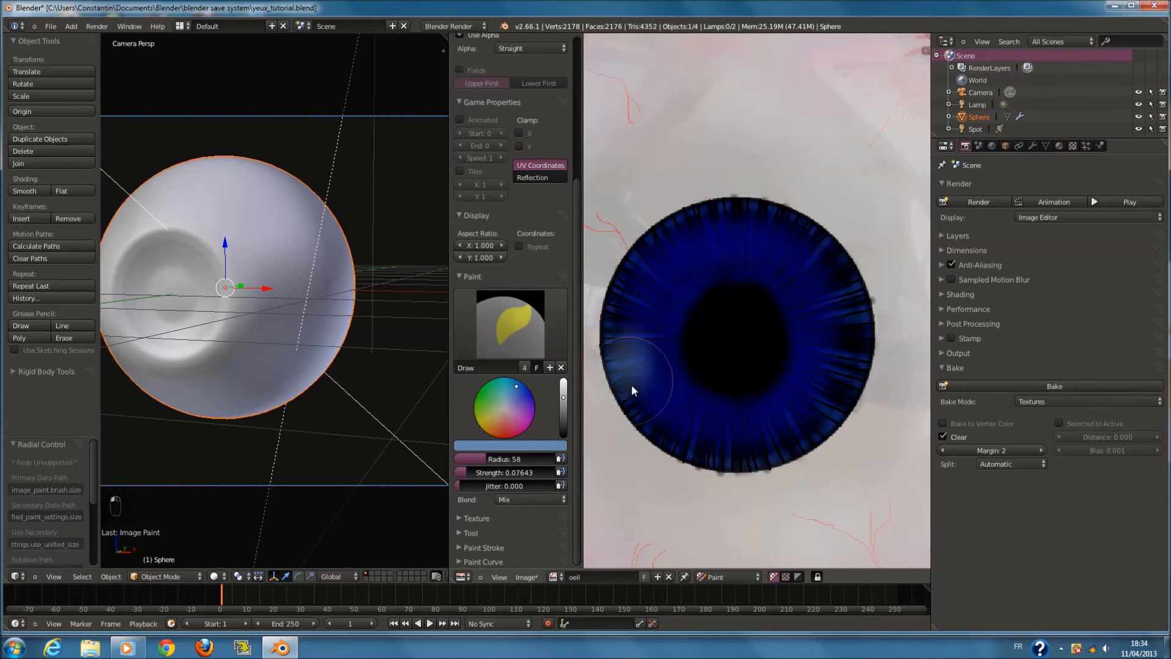
{"action": "key", "text": "ctrl+z"}
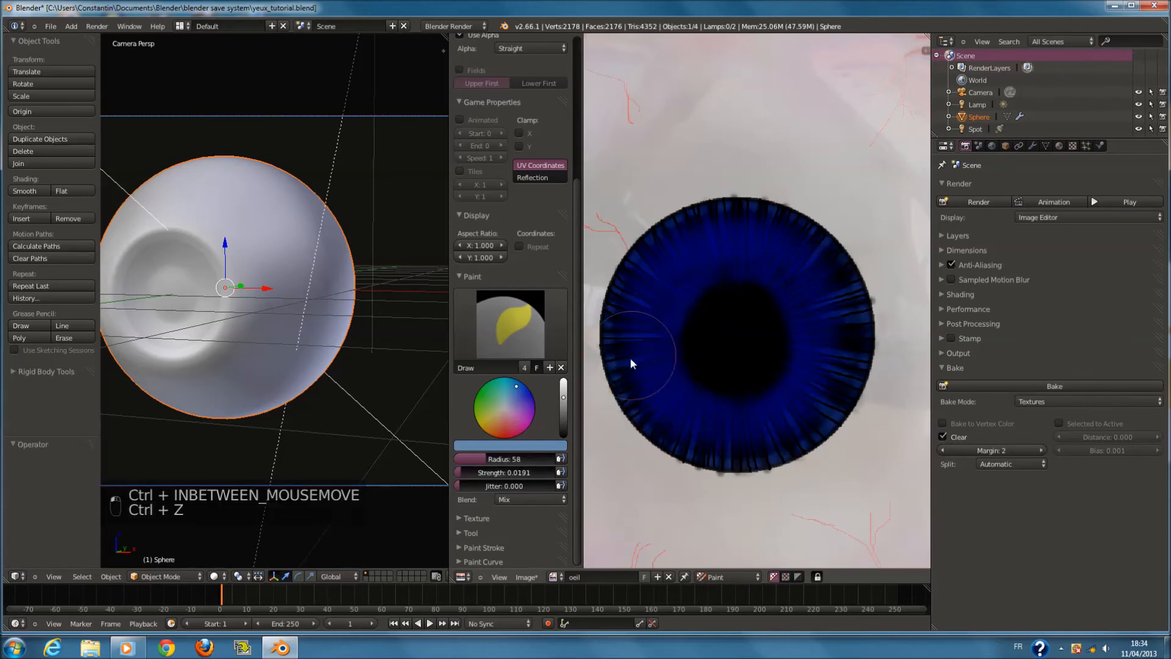
{"action": "key", "text": "ctrl+z"}
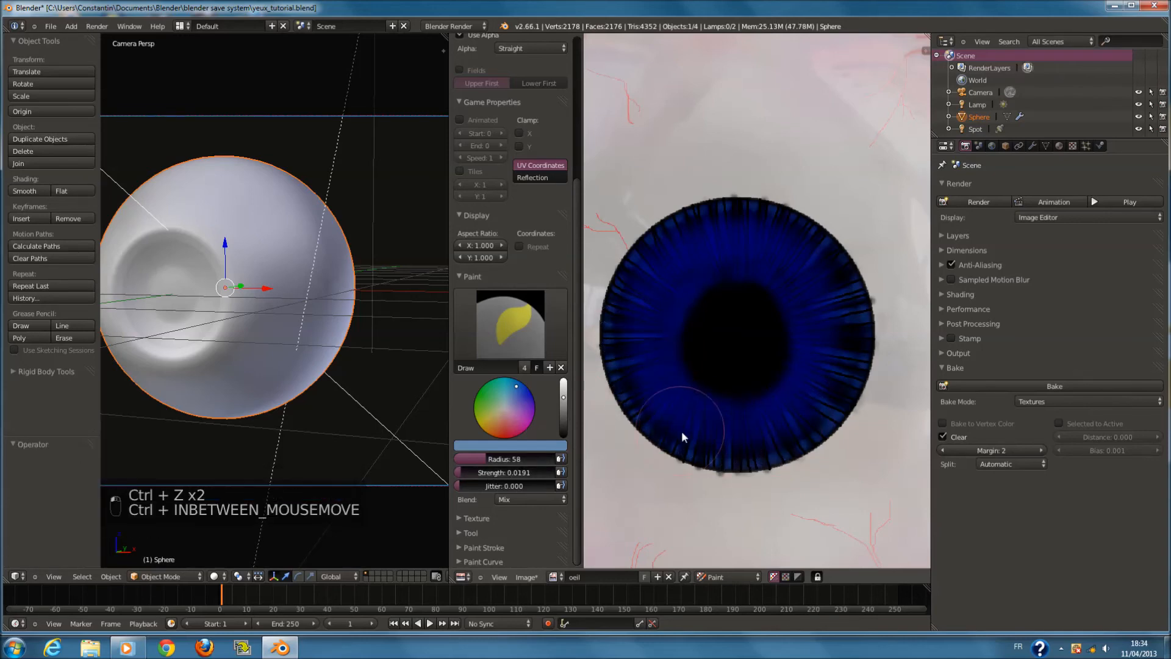
{"action": "key", "text": "ctrl+z"}
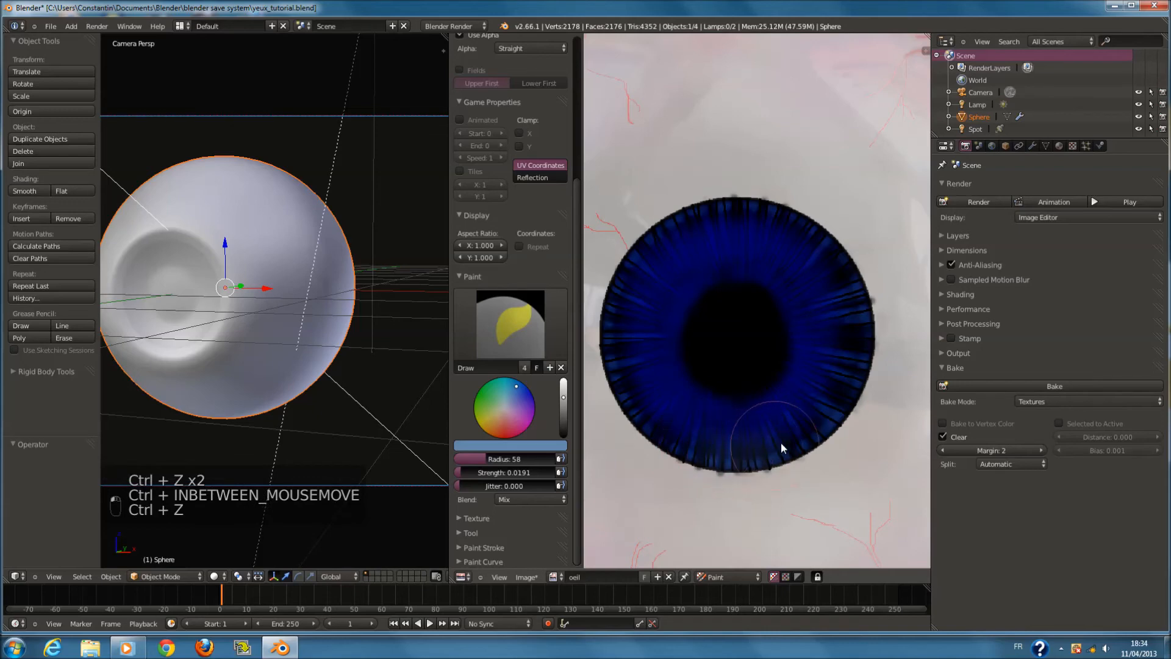
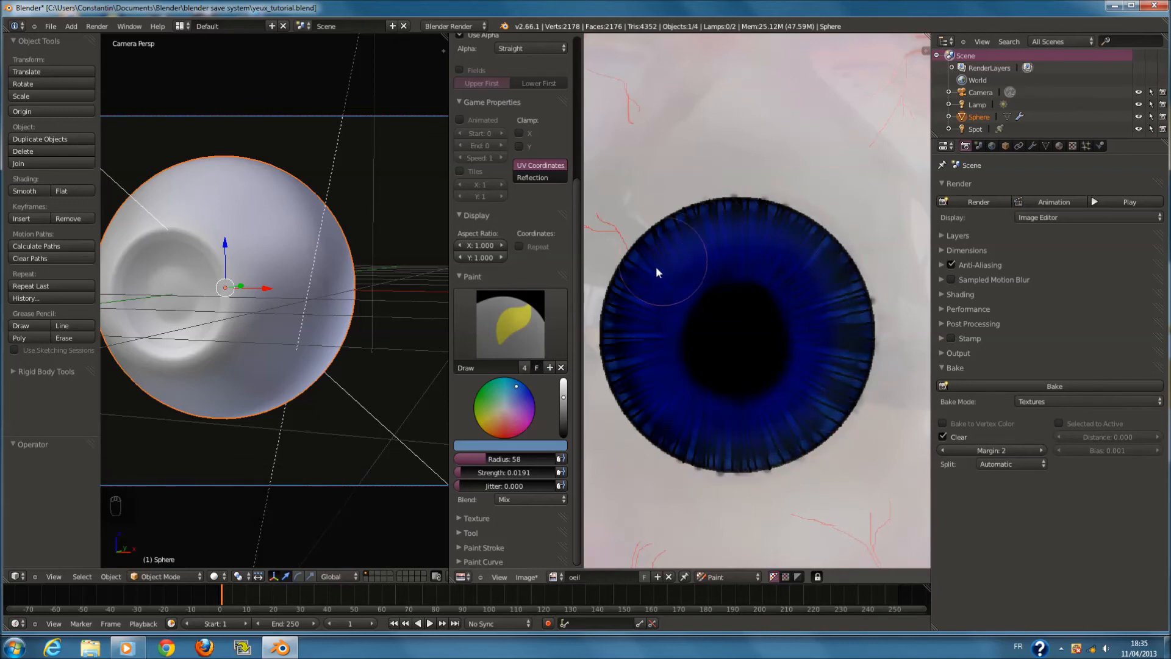
Try a faint light blue tint around the outer part of the iris and undo it
{"action": "mouse_move", "coordinate": [665, 241]}
{"action": "left_mouse_down"}
{"action": "mouse_move", "coordinate": [734, 217]}
{"action": "mouse_move", "coordinate": [798, 234]}
{"action": "left_mouse_up"}
{"action": "scroll", "coordinate": [836, 338], "scroll_direction": "down", "scroll_amount": 7}
{"action": "scroll", "coordinate": [832, 348], "scroll_direction": "up", "scroll_amount": 3}
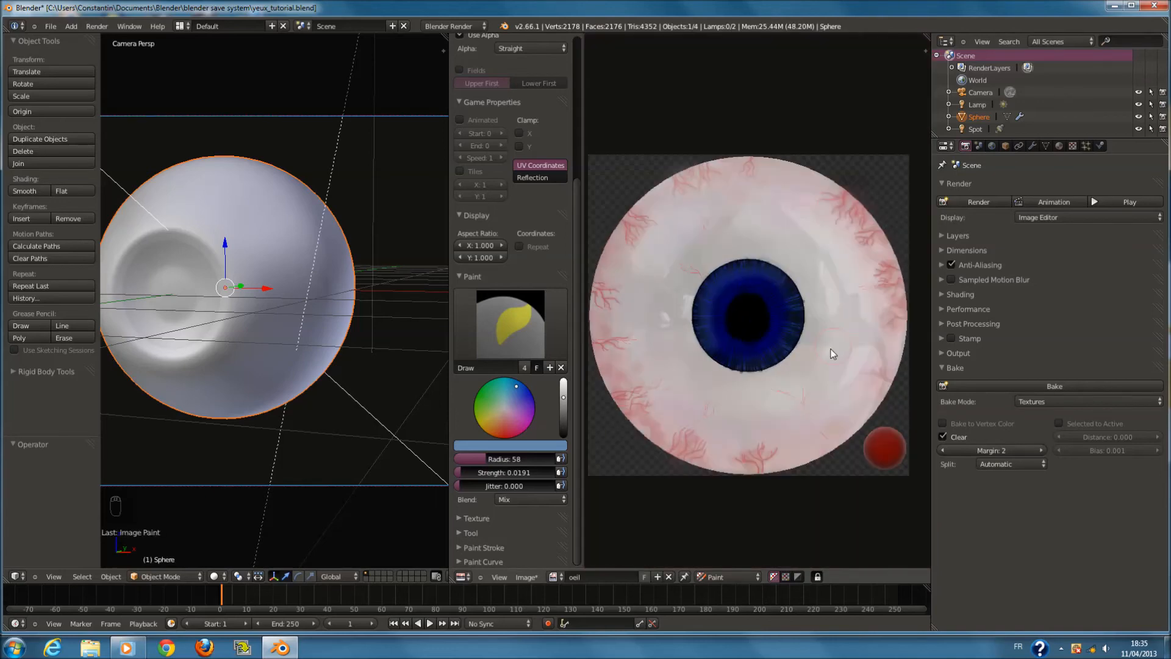
{"action": "scroll", "coordinate": [821, 354], "scroll_direction": "up", "scroll_amount": 4}
{"action": "key", "text": "ctrl+z"}
{"action": "scroll", "coordinate": [807, 354], "scroll_direction": "down", "scroll_amount": 4}
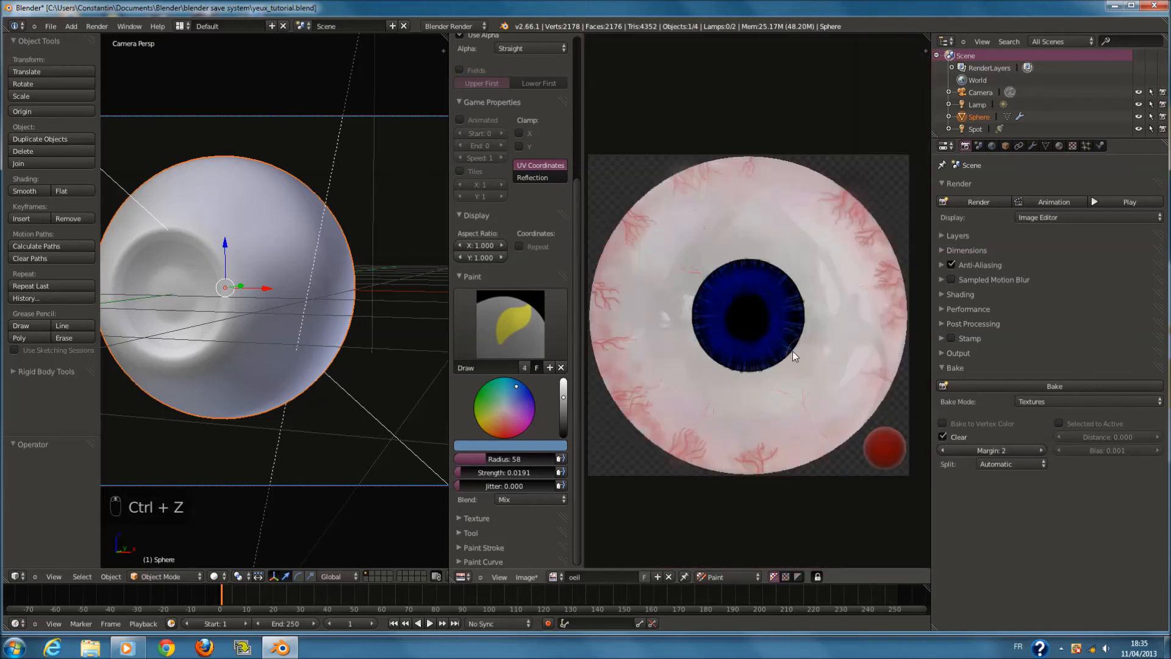
Undo the broad blue strokes over the iris, keeping the black streaks and the soft blue ring around the pupil
{"action": "scroll", "coordinate": [792, 350], "scroll_direction": "up", "scroll_amount": 4}
{"action": "key", "text": "ctrl+z"}
{"action": "key", "text": "ctrl+z"}
{"action": "key", "text": "ctrl+z"}
{"action": "key", "text": "ctrl+z"}
{"action": "key", "text": "ctrl+z"}
{"action": "key", "text": "ctrl+z"}
{"action": "key", "text": "ctrl+z"}
{"action": "key", "text": "ctrl+z"}
{"action": "key", "text": "ctrl+z"}
{"action": "scroll", "coordinate": [744, 332], "scroll_direction": "right", "scroll_amount": 1, "text": "ctrl"}
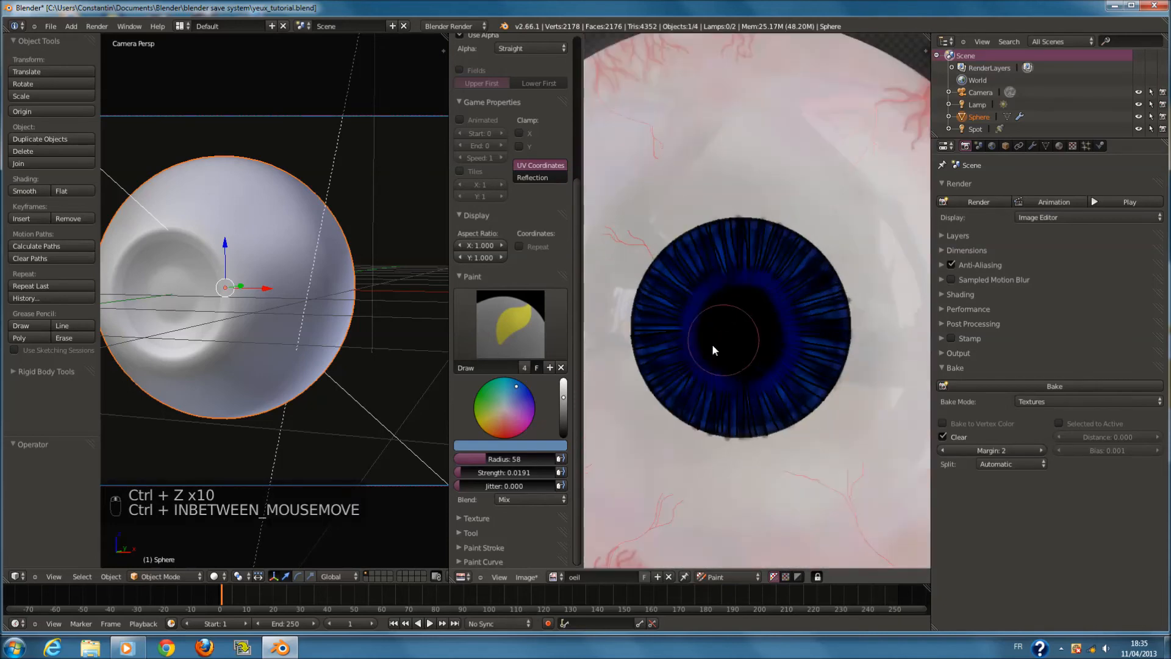
Enlarge the brush radius to 94 and brush a faint light blue tint over the iris, undoing the last stroke
{"action": "key", "text": "f"}
{"action": "left_click", "coordinate": [656, 323]}
{"action": "mouse_move", "coordinate": [660, 345]}
{"action": "left_mouse_down"}
{"action": "mouse_move", "coordinate": [708, 404]}
{"action": "mouse_move", "coordinate": [772, 402]}
{"action": "mouse_move", "coordinate": [824, 331]}
{"action": "mouse_move", "coordinate": [784, 249]}
{"action": "mouse_move", "coordinate": [712, 261]}
{"action": "mouse_move", "coordinate": [696, 361]}
{"action": "left_mouse_up"}
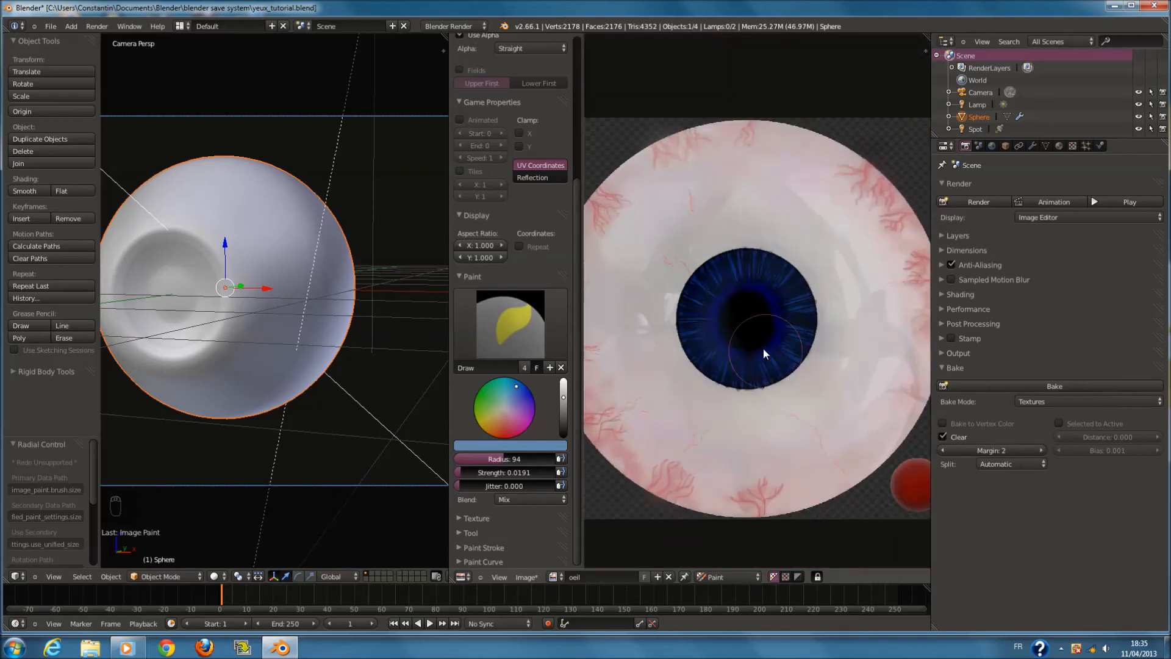
{"action": "key", "text": "ctrl+z"}
{"action": "scroll", "coordinate": [738, 305], "scroll_direction": "up", "scroll_amount": 1}
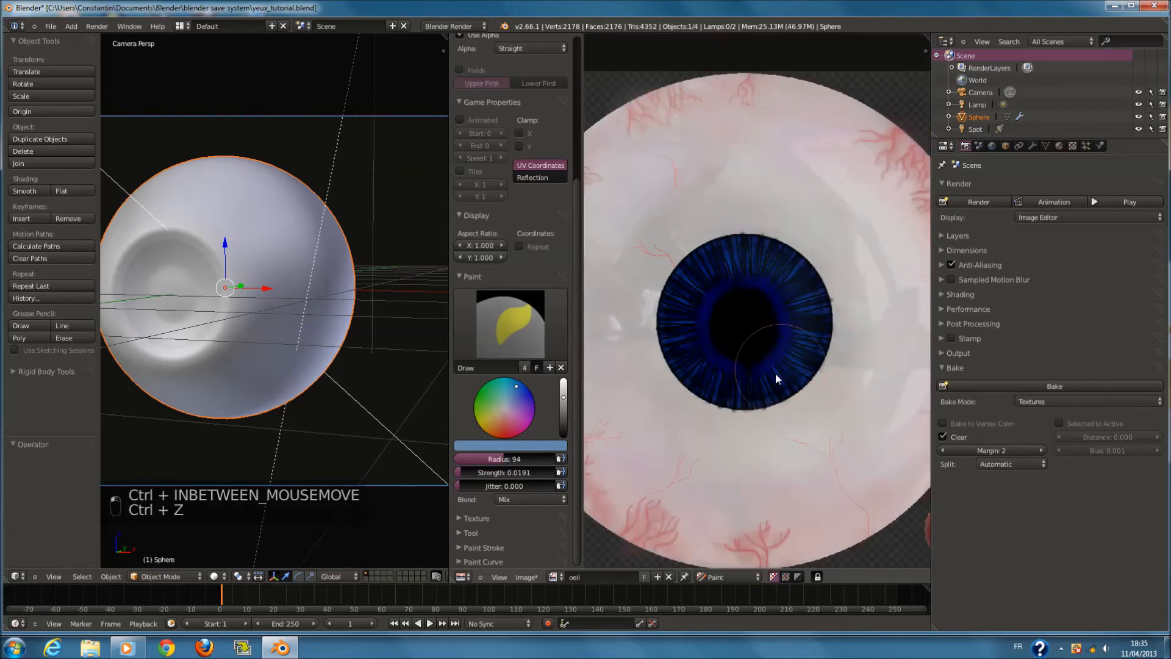
Save the project over the existing file yeux_tutorial.blend
{"action": "scroll", "coordinate": [763, 305], "scroll_direction": "down", "scroll_amount": 4}
{"action": "key", "text": "ctrl+s"}
{"action": "left_click", "coordinate": [801, 340]}
{"action": "scroll", "coordinate": [734, 397], "scroll_direction": "up", "scroll_amount": 2}
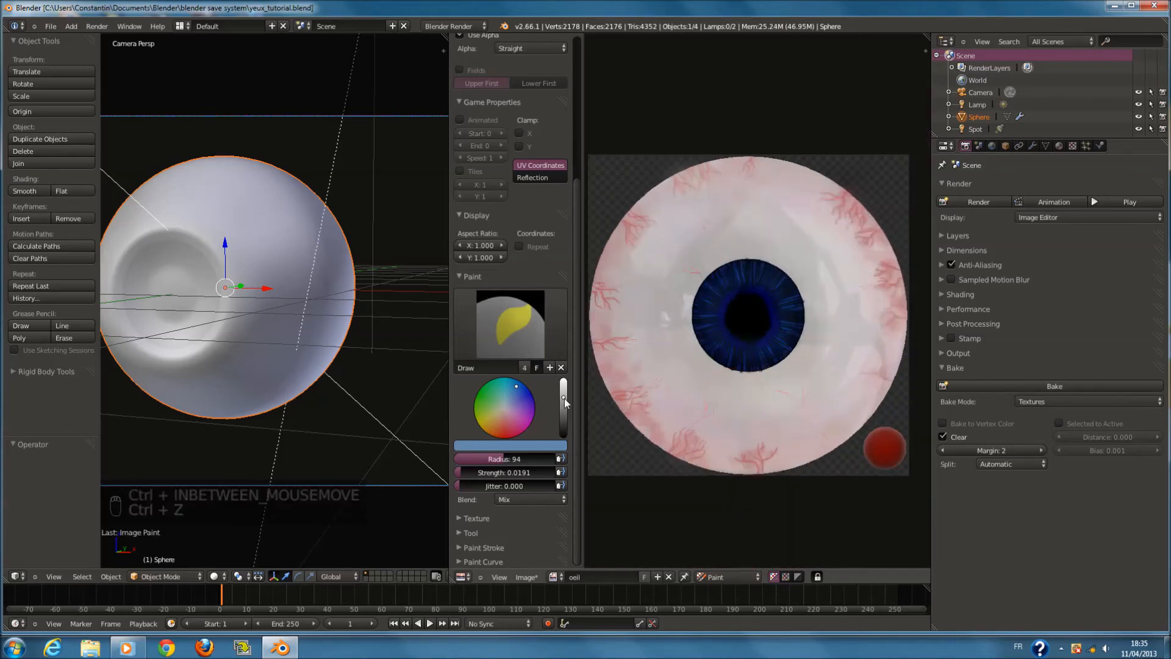
Change the Draw brush colour to a mid grey and switch to the Smear brush
{"action": "left_click_drag", "start_coordinate": [564, 397], "coordinate": [564, 403]}
{"action": "left_click", "coordinate": [505, 409]}
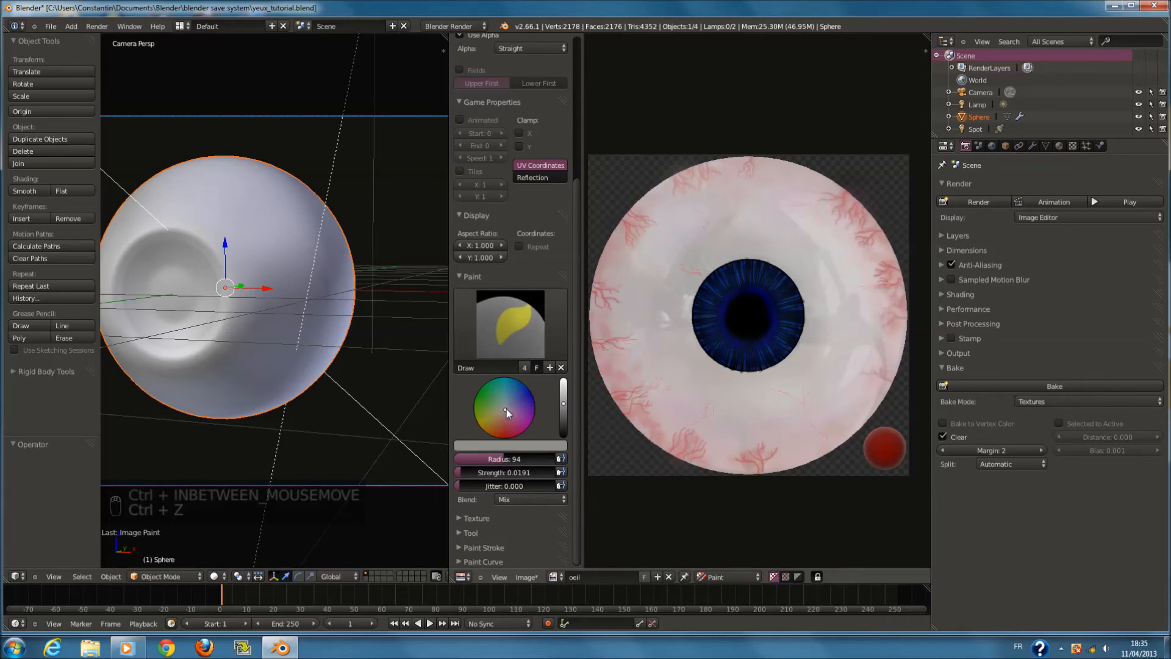
{"action": "left_click", "coordinate": [510, 323]}
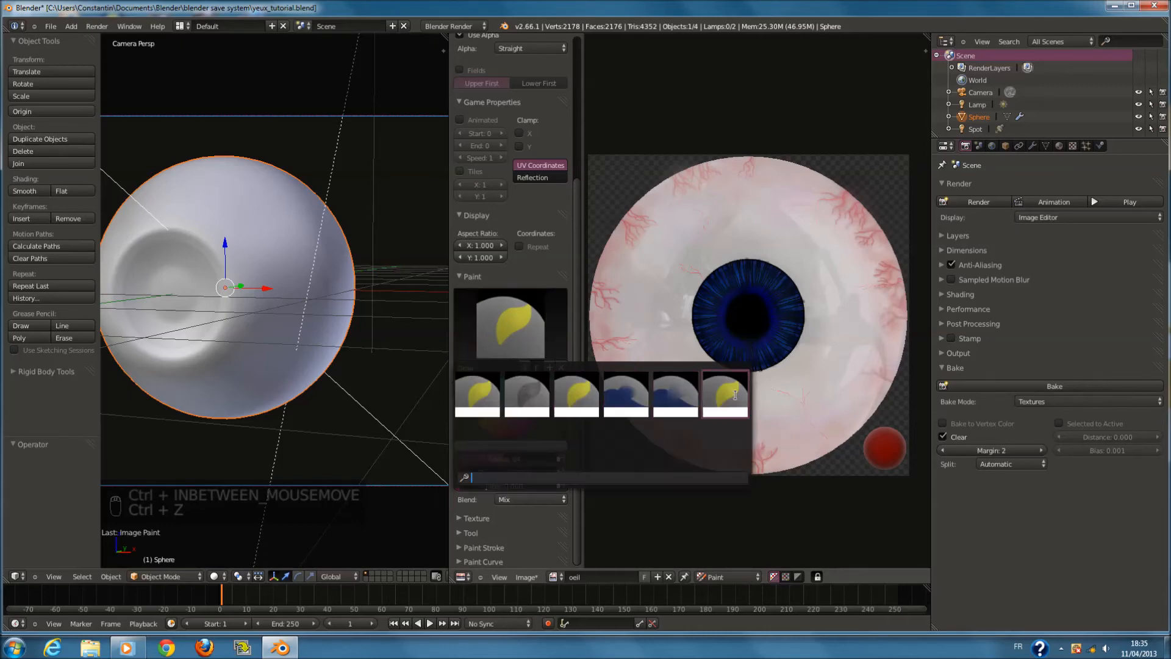
{"action": "left_click", "coordinate": [642, 394]}
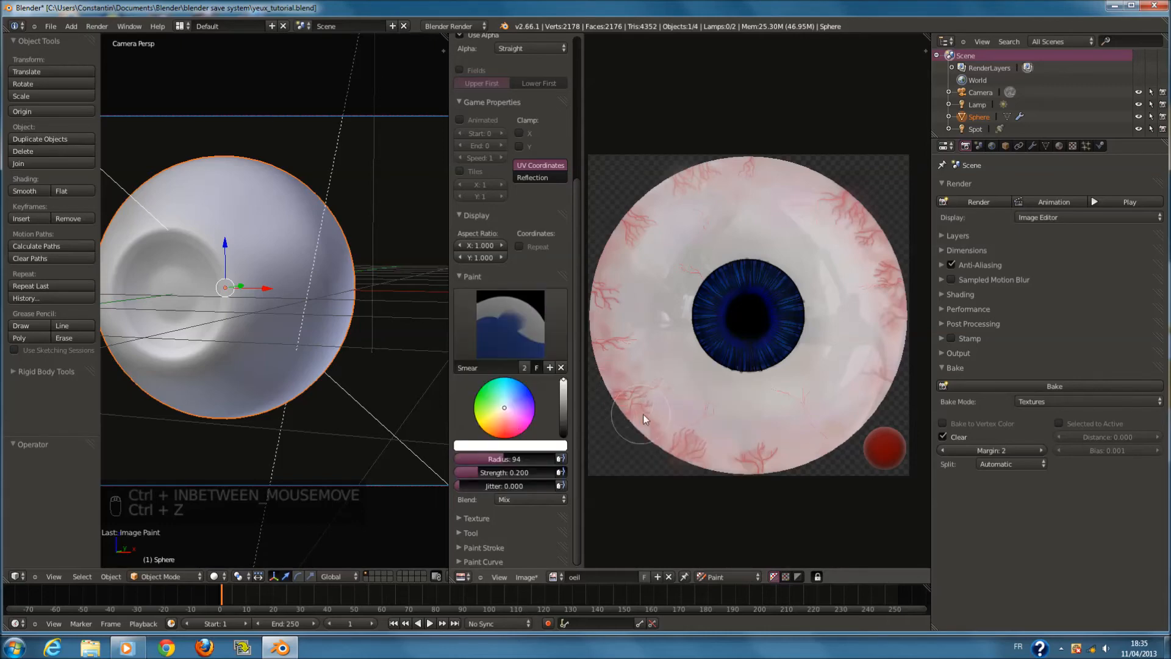
Smear the white of the eye around the iris with a brush radius of 200, and save the file
{"action": "key", "text": "f"}
{"action": "key", "text": "ctrl+z"}
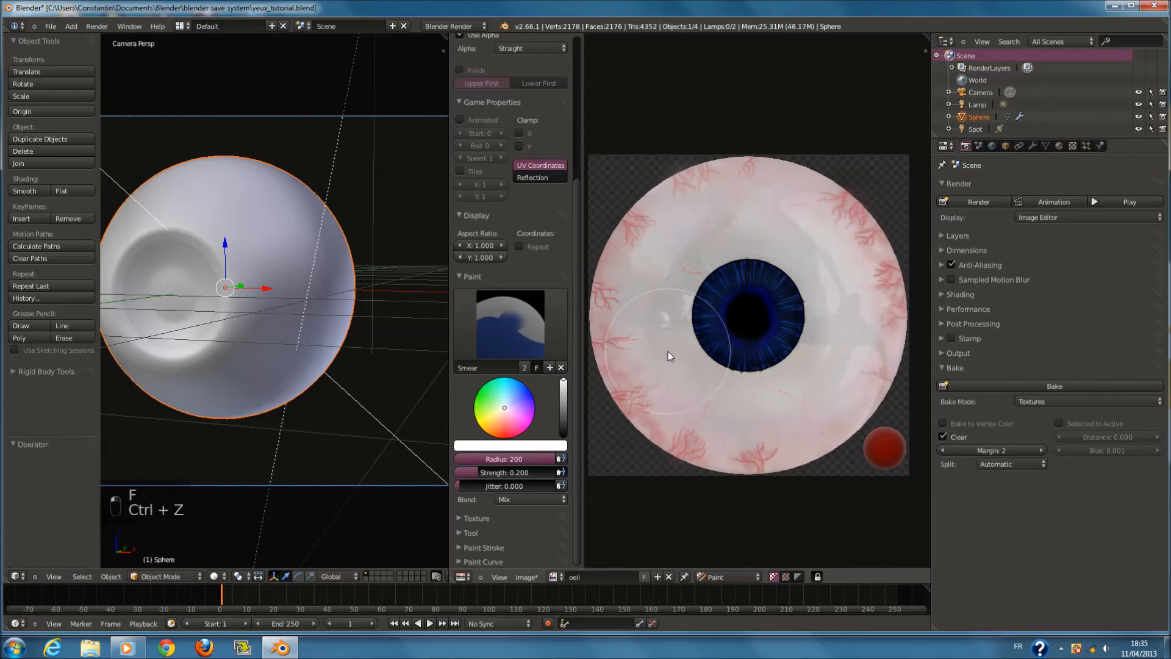
{"action": "left_click_drag", "start_coordinate": [672, 359], "coordinate": [669, 287]}
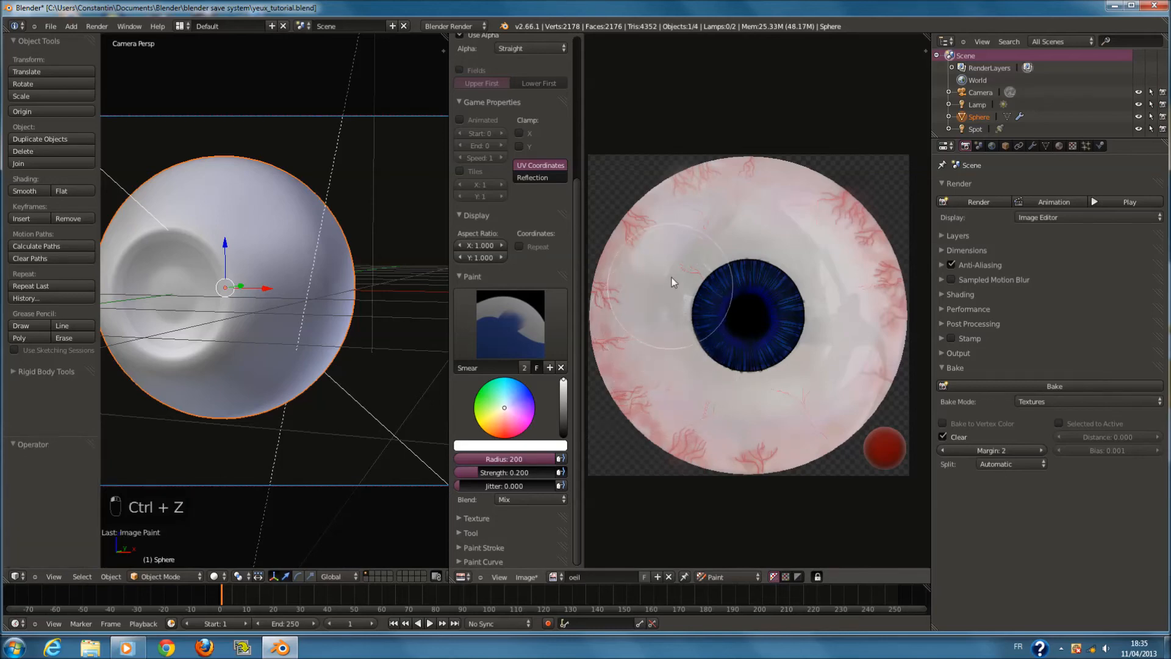
{"action": "key", "text": "ctrl+z"}
{"action": "left_click_drag", "start_coordinate": [735, 236], "coordinate": [755, 251]}
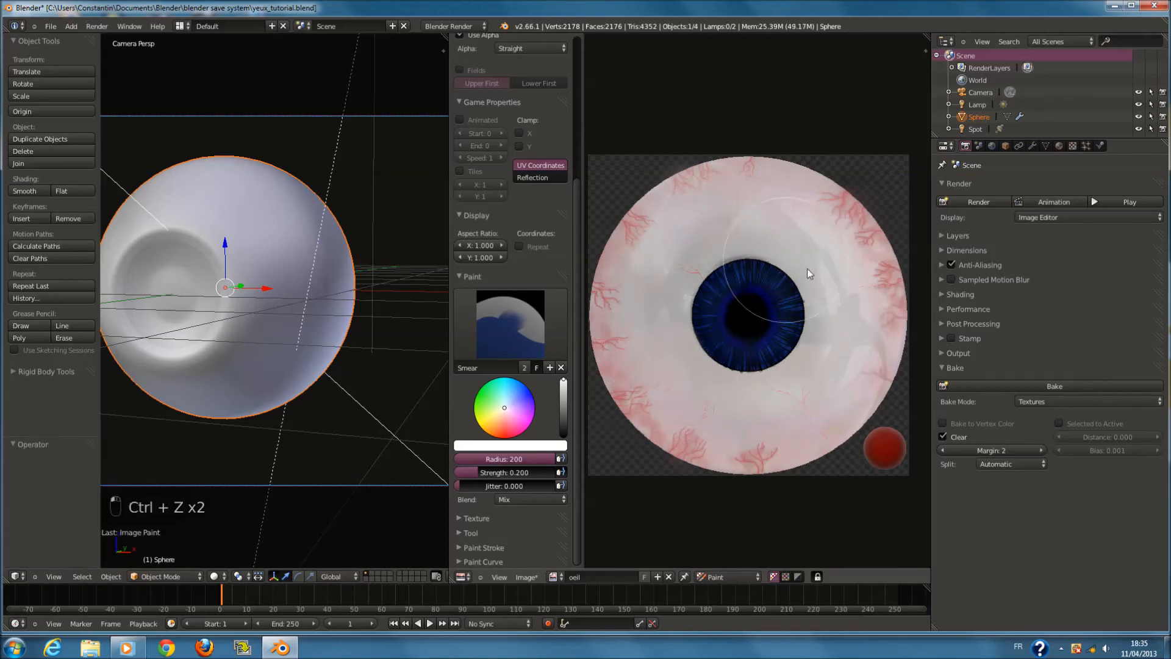
{"action": "key", "text": "ctrl+s"}
Examine the red circle in the corner of the texture and the eyeball from another angle in the 3D view
{"action": "scroll", "coordinate": [696, 354], "scroll_direction": "up", "scroll_amount": 7}
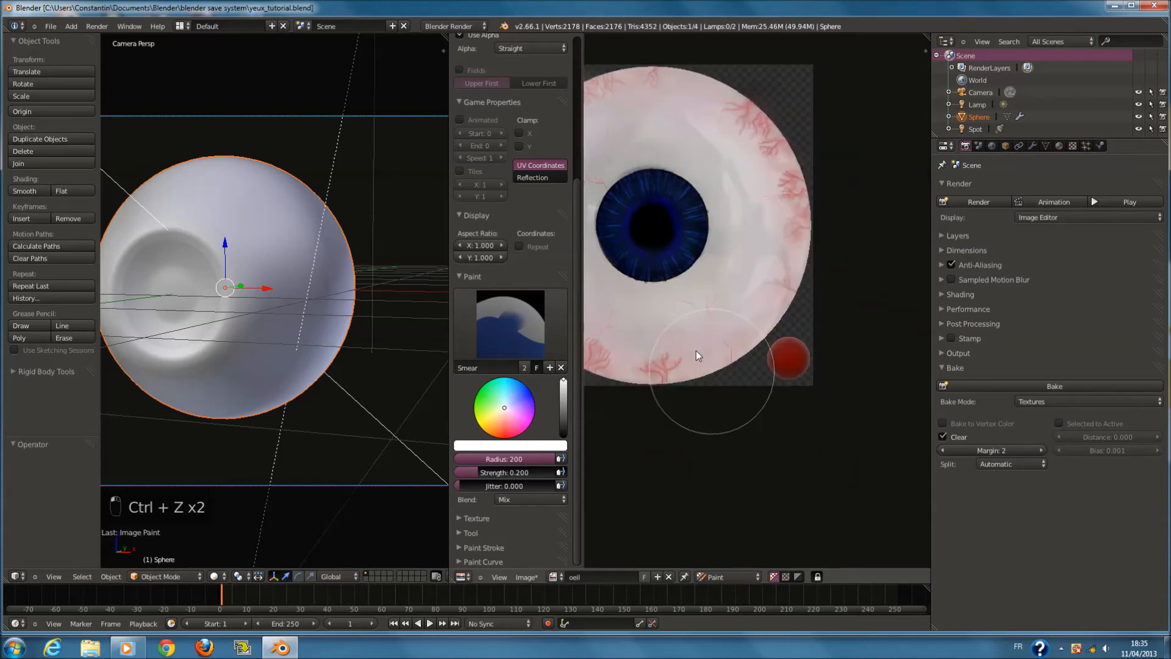
{"action": "middle_click_drag", "start_coordinate": [828, 399], "coordinate": [801, 293]}
{"action": "scroll", "coordinate": [796, 293], "scroll_direction": "down", "scroll_amount": 2}
{"action": "middle_click_drag", "start_coordinate": [378, 212], "coordinate": [295, 244]}
{"action": "scroll", "coordinate": [771, 332], "scroll_direction": "up", "scroll_amount": 3}
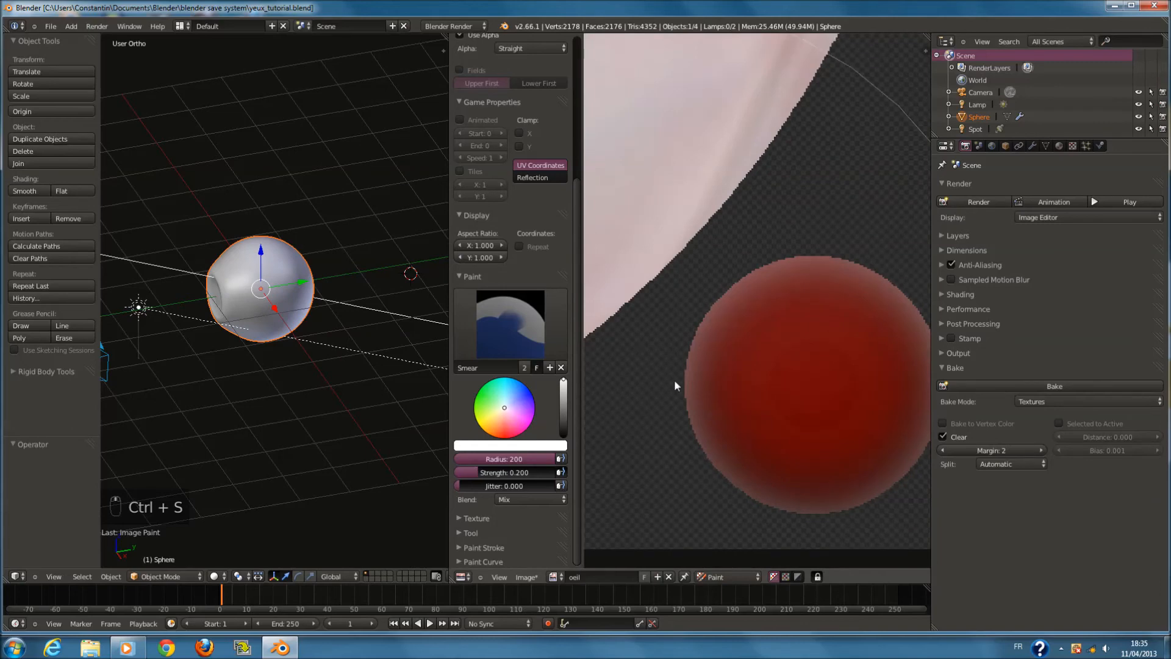
{"action": "scroll", "coordinate": [722, 309], "scroll_direction": "down", "scroll_amount": 4}
{"action": "middle_click_drag", "start_coordinate": [722, 303], "coordinate": [832, 321]}
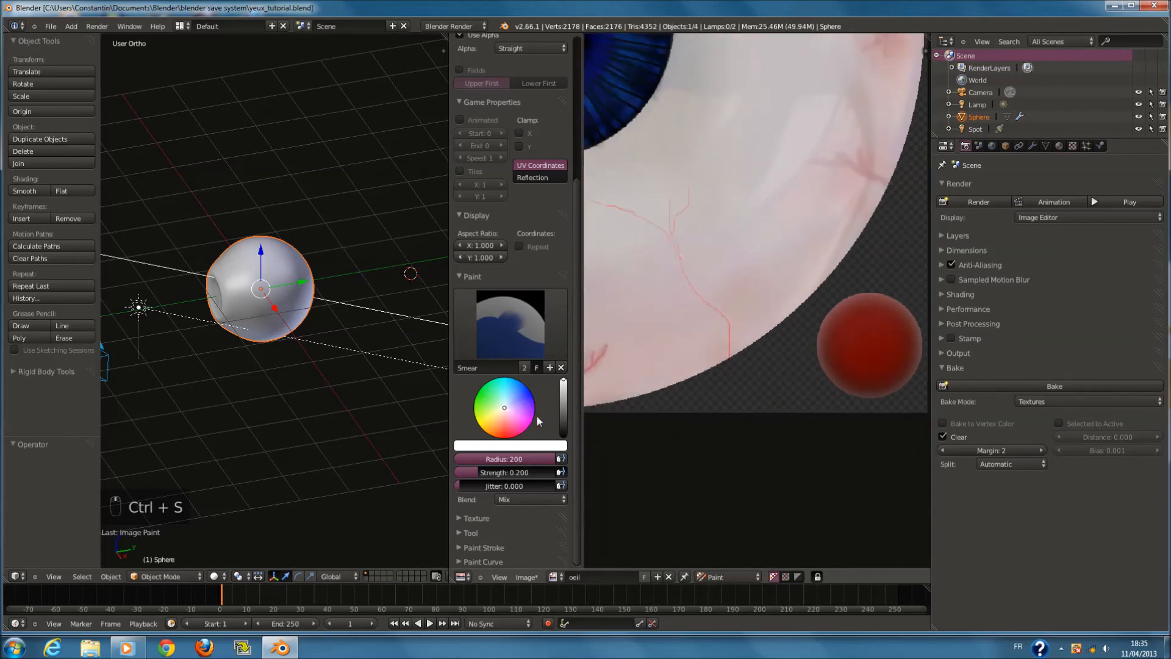
Try the Smear brush in bright red with radius 91 and strength 0.05987 at the eyeball's bottom edge, and undo the stroke
{"action": "left_click_drag", "start_coordinate": [500, 422], "coordinate": [510, 437]}
{"action": "scroll", "coordinate": [756, 341], "scroll_direction": "up", "scroll_amount": 2}
{"action": "key", "text": "f"}
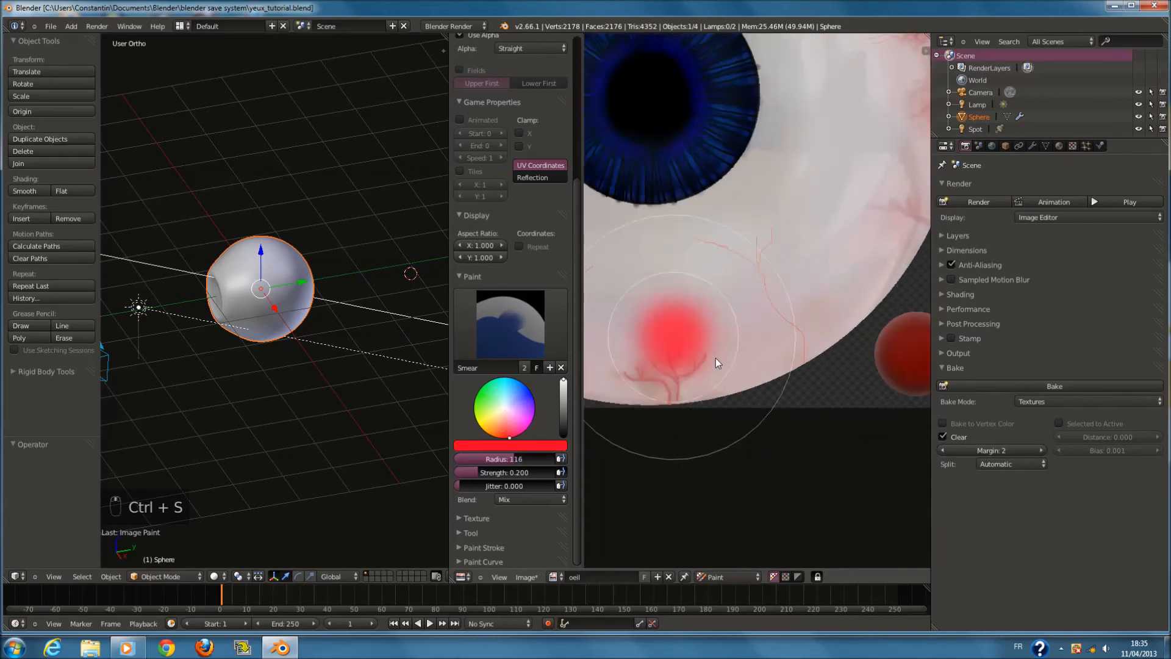
{"action": "left_click", "coordinate": [716, 358]}
{"action": "left_click_drag", "start_coordinate": [504, 472], "coordinate": [482, 473]}
{"action": "left_click", "coordinate": [519, 434]}
{"action": "left_click", "coordinate": [510, 437]}
{"action": "key", "text": "f"}
{"action": "left_click", "coordinate": [661, 440]}
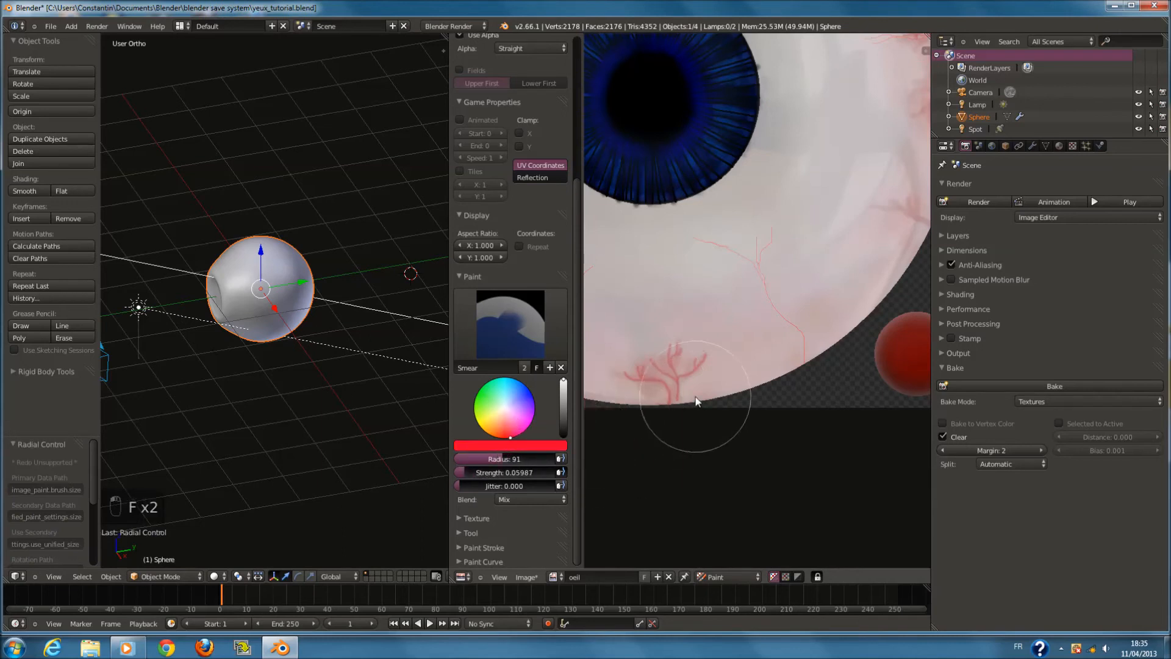
{"action": "key", "text": "ctrl+z"}
Switch to the Draw brush and set it to a dark red with radius 102 and strength 0.07006
{"action": "left_click", "coordinate": [549, 349]}
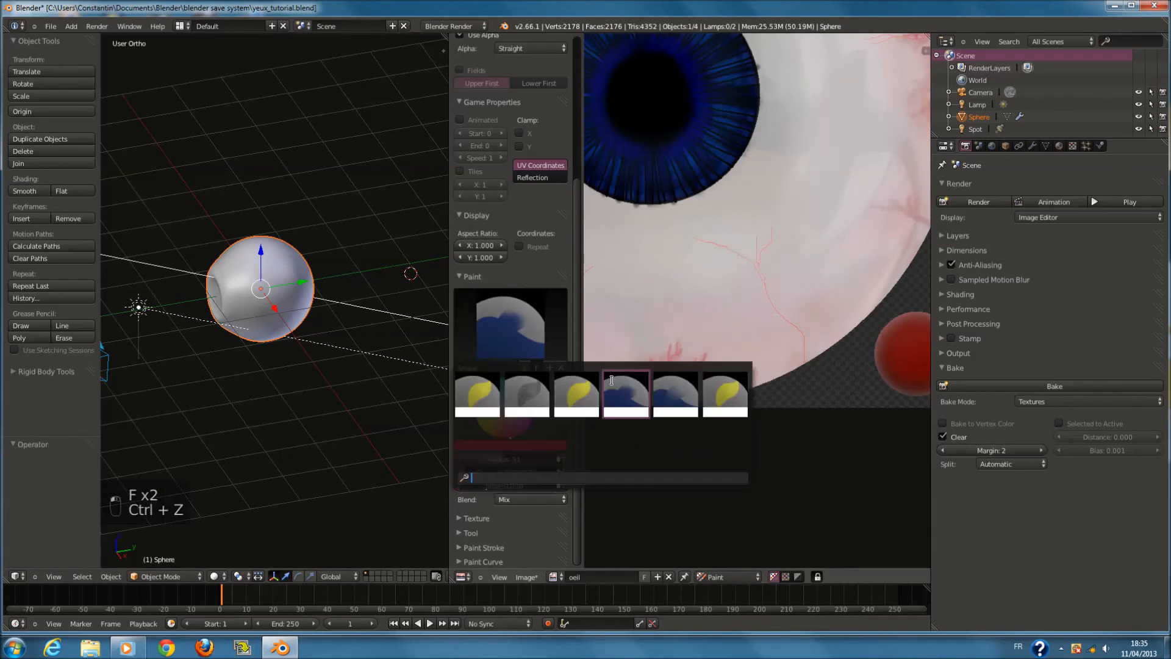
{"action": "left_click", "coordinate": [558, 399]}
{"action": "left_click", "coordinate": [509, 438]}
{"action": "left_click_drag", "start_coordinate": [498, 473], "coordinate": [517, 478]}
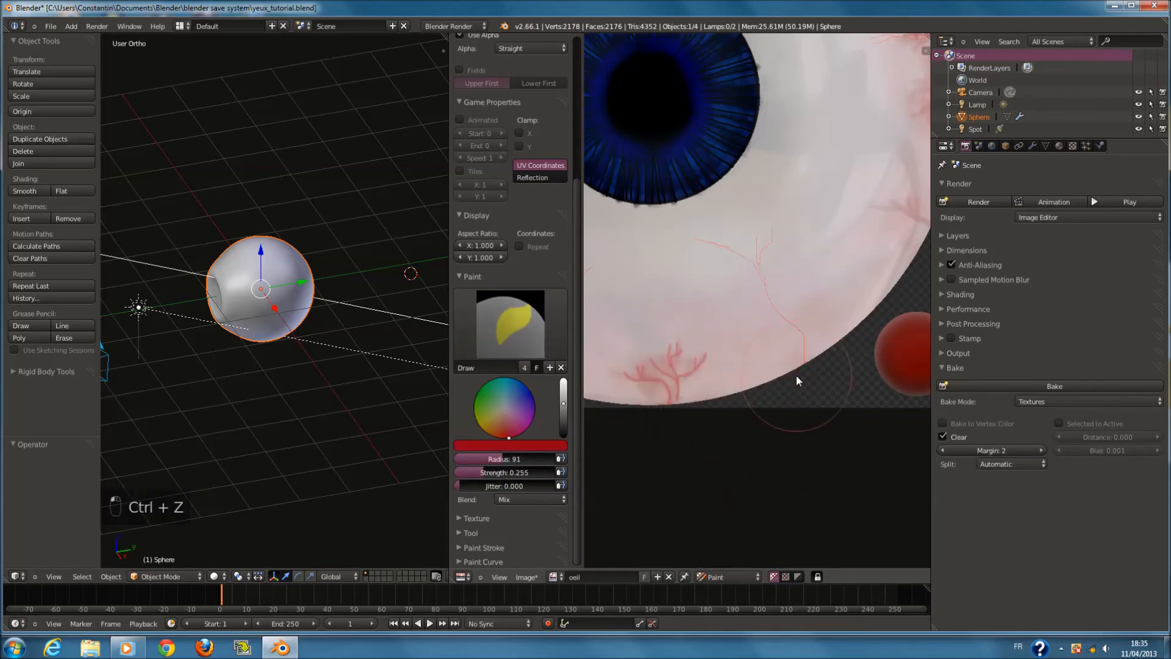
{"action": "scroll", "coordinate": [714, 414], "scroll_direction": "down", "scroll_amount": 3}
{"action": "scroll", "coordinate": [734, 396], "scroll_direction": "up", "scroll_amount": 3}
{"action": "key", "text": "f"}
{"action": "left_click", "coordinate": [628, 441]}
{"action": "left_click_drag", "start_coordinate": [519, 476], "coordinate": [500, 476]}
Paint dark red along the entire outer edge of the eyeball texture with the Draw brush, redoing the stroke at the lower edge
{"action": "mouse_move", "coordinate": [654, 409]}
{"action": "left_mouse_down"}
{"action": "mouse_move", "coordinate": [785, 354]}
{"action": "mouse_move", "coordinate": [848, 277]}
{"action": "left_mouse_up"}
{"action": "middle_click_drag", "start_coordinate": [901, 252], "coordinate": [712, 437]}
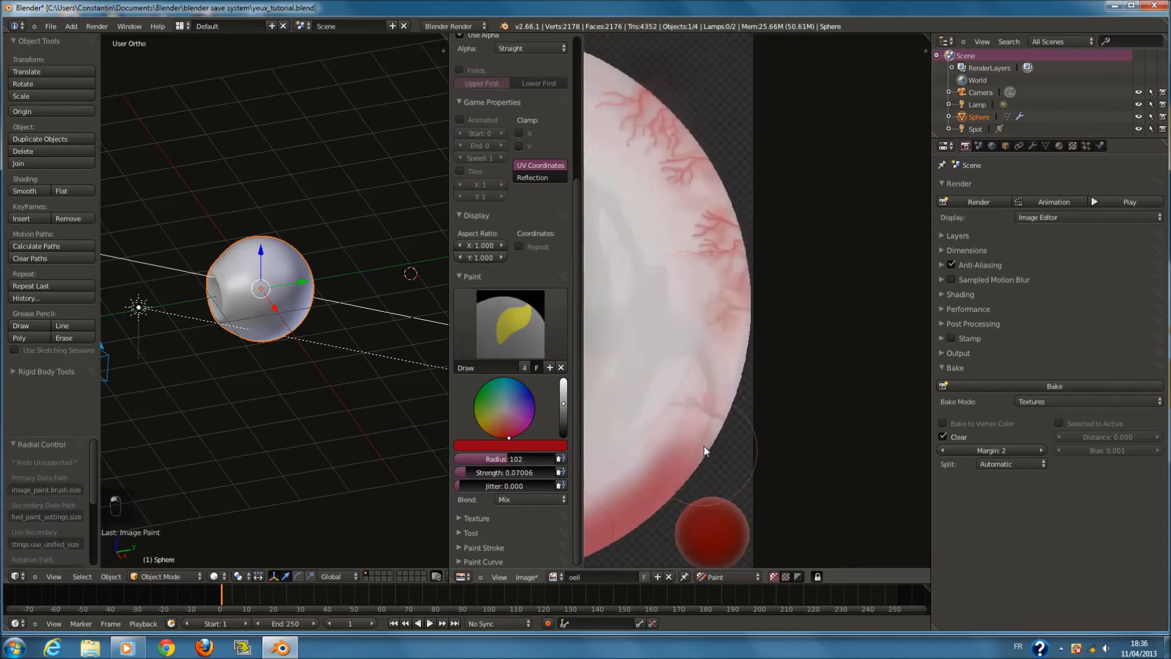
{"action": "middle_click_drag", "start_coordinate": [713, 162], "coordinate": [875, 378]}
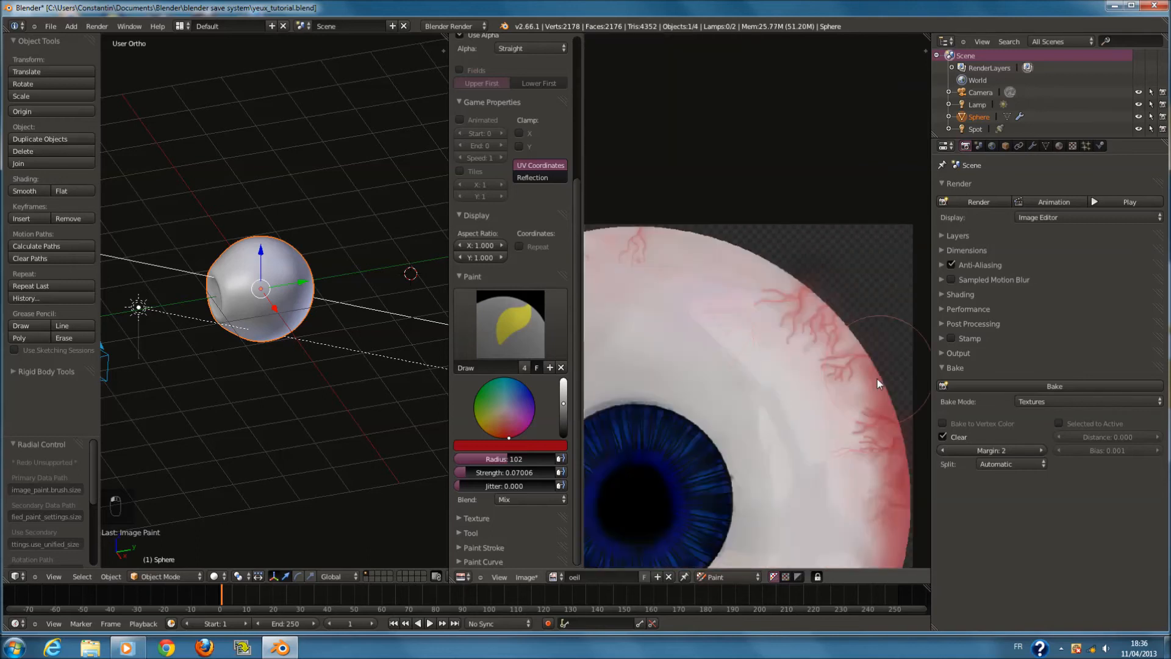
{"action": "middle_click_drag", "start_coordinate": [756, 262], "coordinate": [881, 286]}
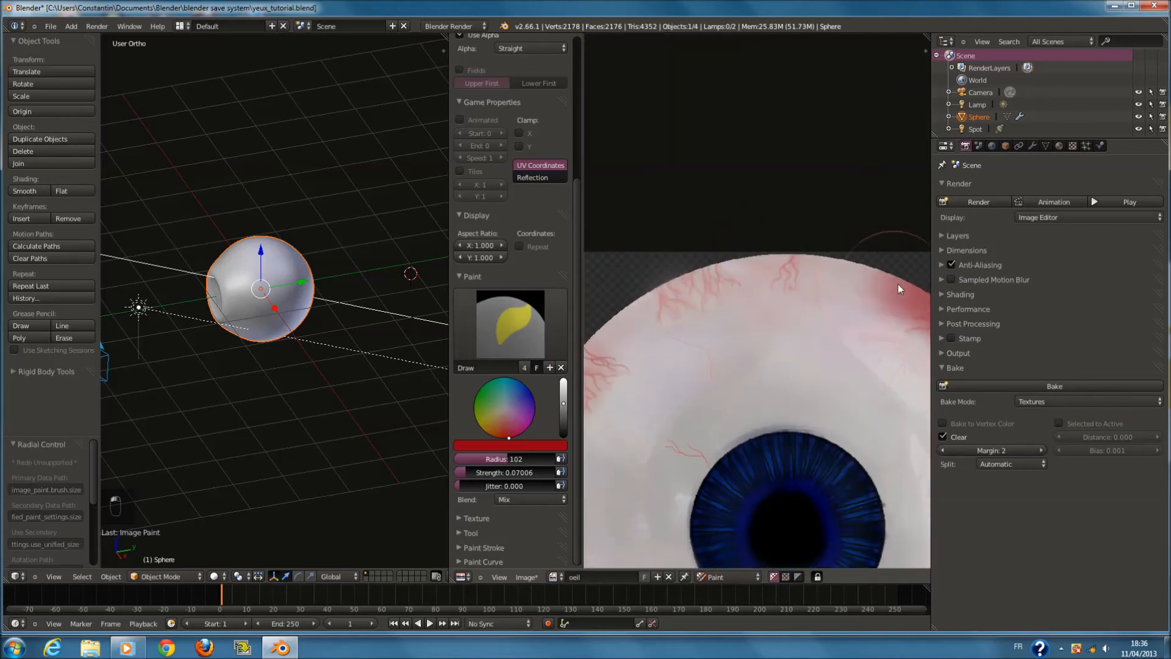
{"action": "mouse_move", "coordinate": [871, 264]}
{"action": "left_mouse_down"}
{"action": "mouse_move", "coordinate": [735, 265]}
{"action": "mouse_move", "coordinate": [662, 287]}
{"action": "left_mouse_up"}
{"action": "middle_click_drag", "start_coordinate": [650, 298], "coordinate": [789, 221]}
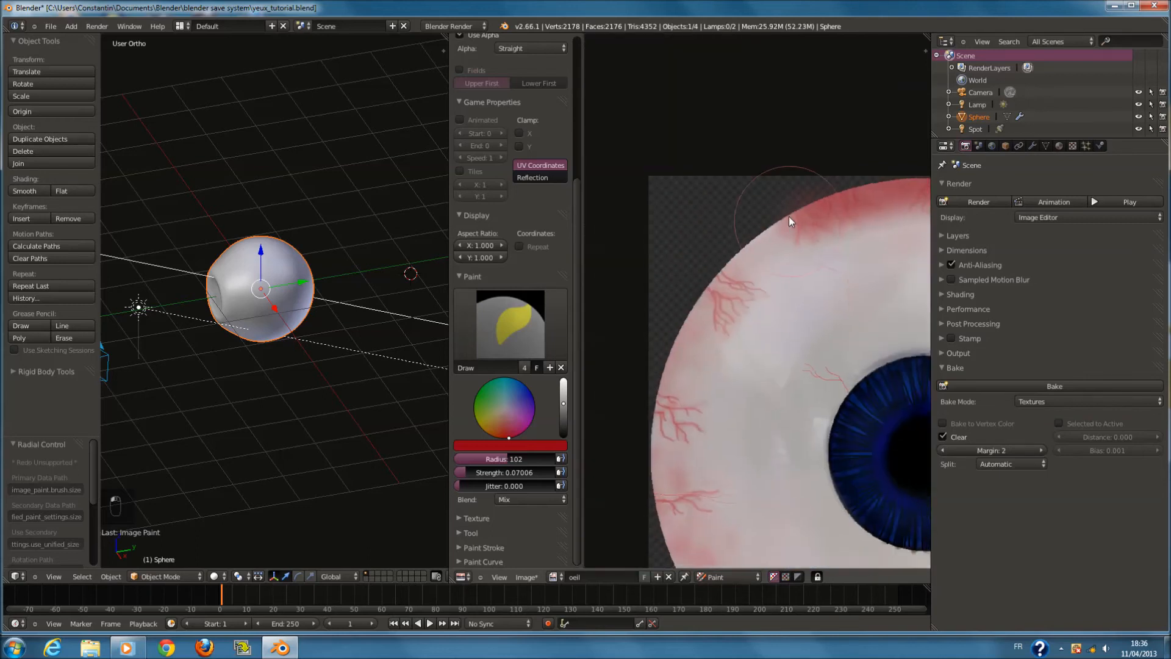
{"action": "mouse_move", "coordinate": [779, 229]}
{"action": "left_mouse_down"}
{"action": "mouse_move", "coordinate": [723, 265]}
{"action": "mouse_move", "coordinate": [683, 339]}
{"action": "mouse_move", "coordinate": [652, 472]}
{"action": "left_mouse_up"}
{"action": "middle_click_drag", "start_coordinate": [652, 473], "coordinate": [605, 229]}
{"action": "key", "text": "ctrl+z"}
{"action": "mouse_move", "coordinate": [741, 47]}
{"action": "left_mouse_down"}
{"action": "mouse_move", "coordinate": [658, 160]}
{"action": "mouse_move", "coordinate": [632, 254]}
{"action": "mouse_move", "coordinate": [638, 365]}
{"action": "mouse_move", "coordinate": [694, 473]}
{"action": "mouse_move", "coordinate": [804, 530]}
{"action": "mouse_move", "coordinate": [868, 535]}
{"action": "left_mouse_up"}
{"action": "scroll", "coordinate": [787, 433], "scroll_direction": "down", "scroll_amount": 3}
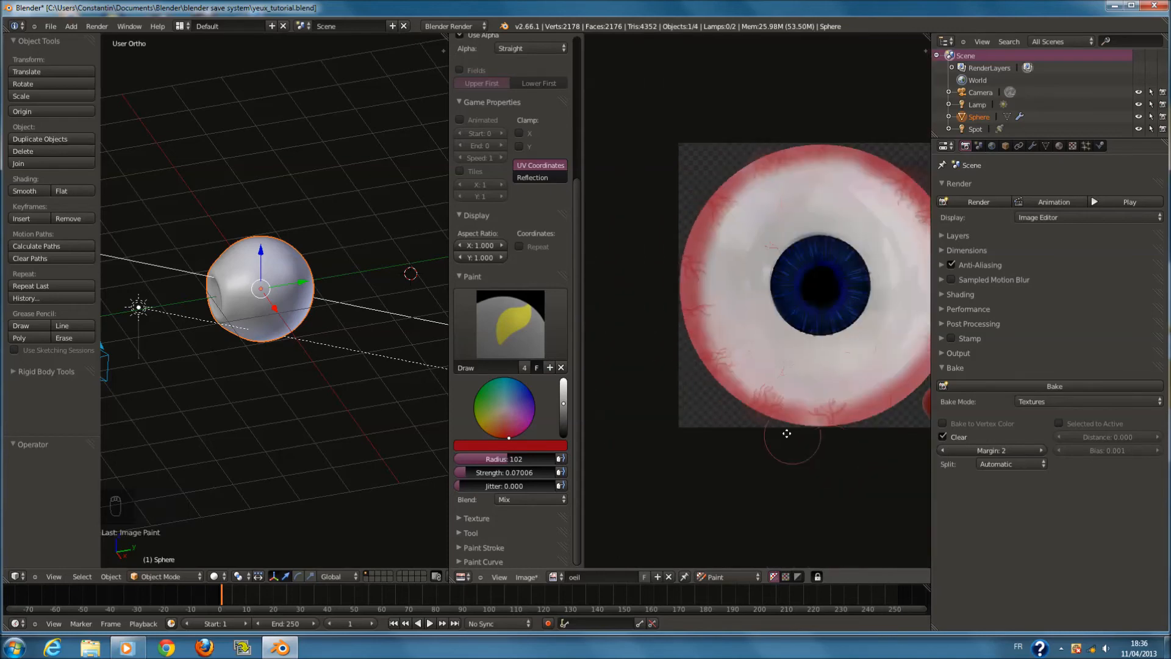
{"action": "scroll", "coordinate": [787, 433], "scroll_direction": "up", "scroll_amount": 1}
{"action": "left_click", "coordinate": [536, 580]}
{"action": "left_click", "coordinate": [536, 580]}
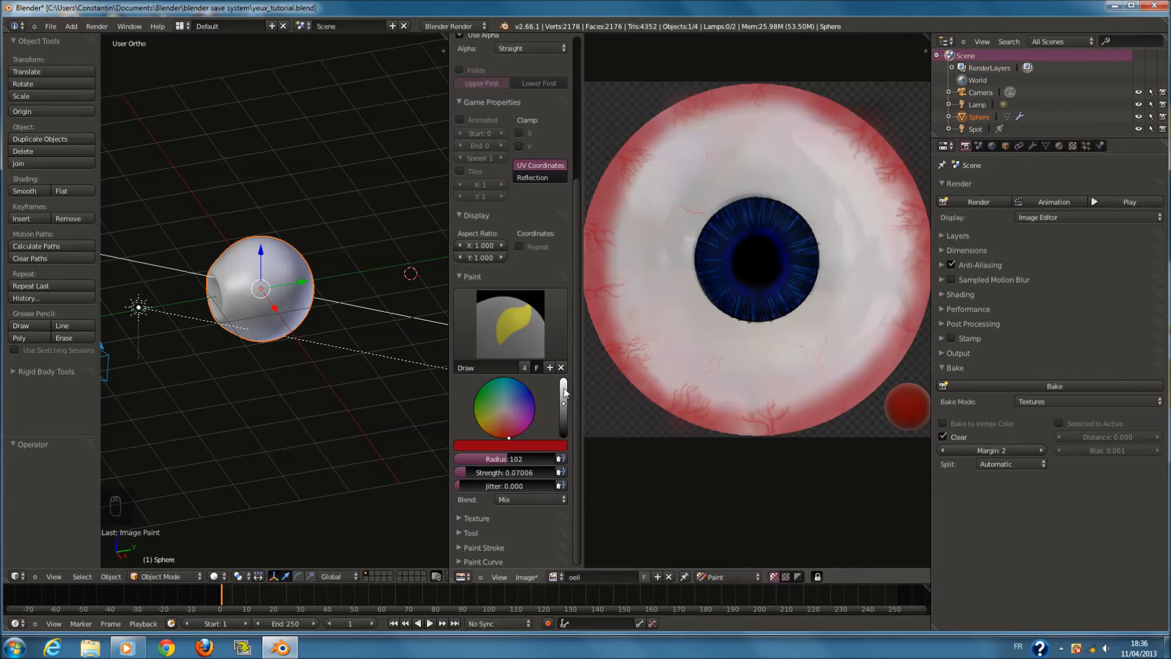
Set the Draw brush to white with jitter 1.000 and radius 200
{"action": "left_click_drag", "start_coordinate": [564, 392], "coordinate": [563, 377]}
{"action": "left_click", "coordinate": [503, 410]}
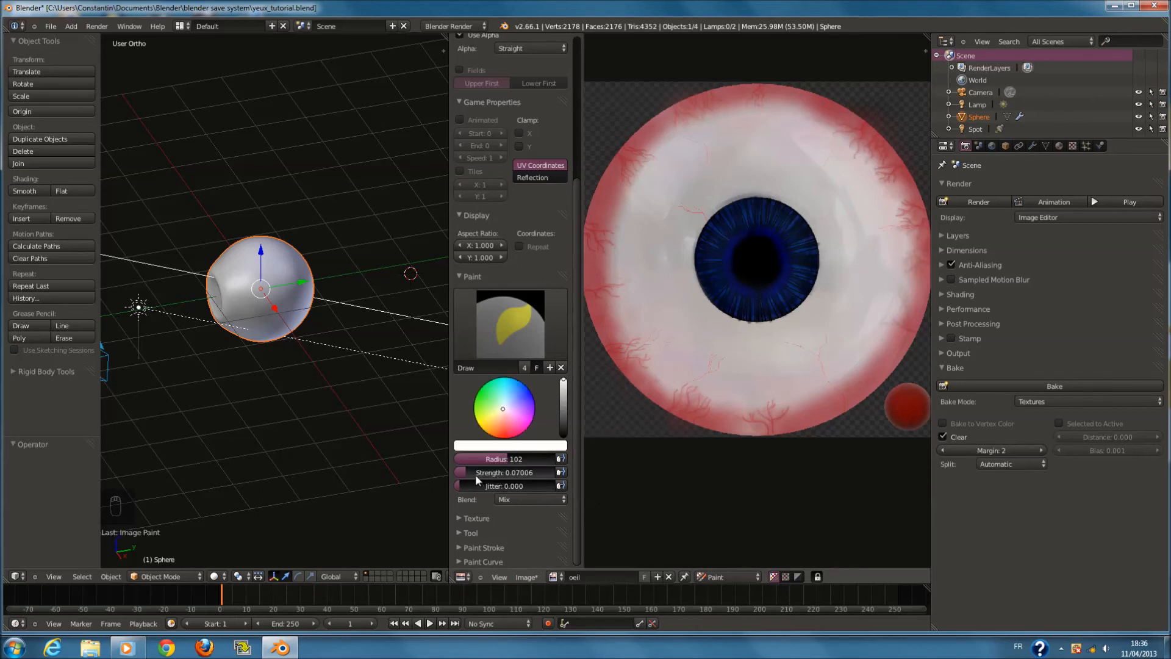
{"action": "left_click_drag", "start_coordinate": [487, 488], "coordinate": [642, 482]}
{"action": "key", "text": "f"}
{"action": "left_click", "coordinate": [648, 324]}
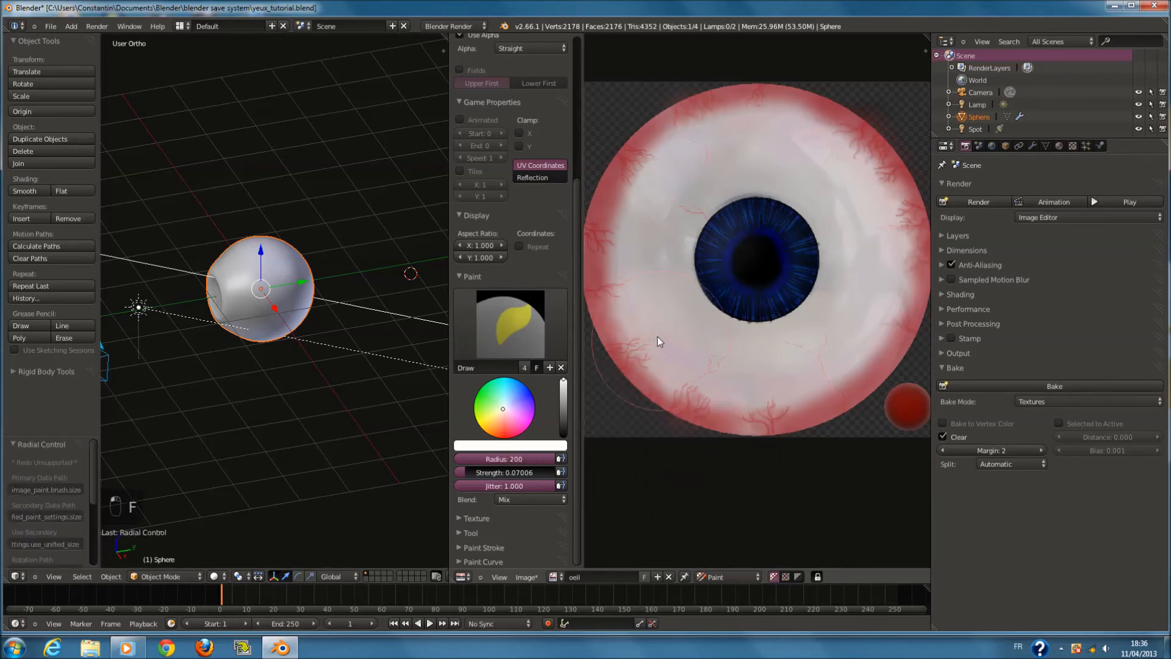
Try white strokes near the eyeball's reddened edge, undo them, and reduce the brush radius to 114
{"action": "mouse_move", "coordinate": [657, 337]}
{"action": "left_mouse_down"}
{"action": "mouse_move", "coordinate": [634, 236]}
{"action": "mouse_move", "coordinate": [656, 170]}
{"action": "left_mouse_up"}
{"action": "key", "text": "ctrl+z"}
{"action": "left_click_drag", "start_coordinate": [612, 319], "coordinate": [656, 320]}
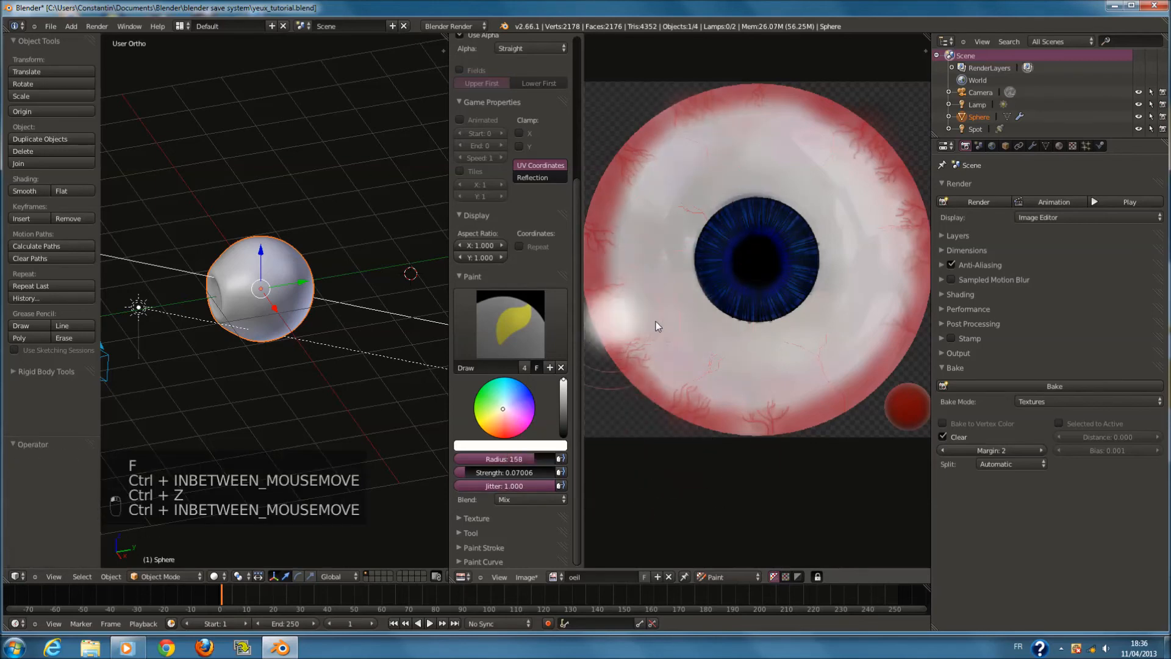
{"action": "key", "text": "f"}
{"action": "left_click", "coordinate": [664, 334]}
{"action": "key", "text": "ctrl+z"}
{"action": "key", "text": "ctrl+shift+z"}
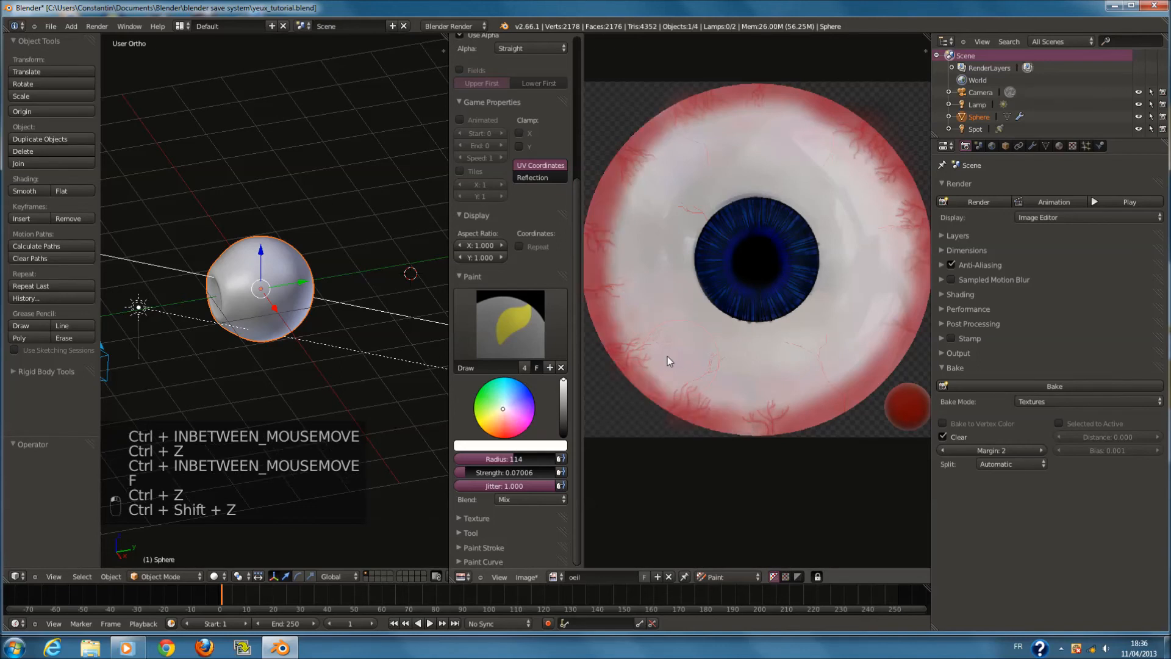
Paint soft white over the white of the eye, lightening the inner part of the red border
{"action": "mouse_move", "coordinate": [663, 352]}
{"action": "left_mouse_down"}
{"action": "mouse_move", "coordinate": [631, 298]}
{"action": "mouse_move", "coordinate": [651, 181]}
{"action": "mouse_move", "coordinate": [804, 138]}
{"action": "mouse_move", "coordinate": [885, 295]}
{"action": "mouse_move", "coordinate": [796, 396]}
{"action": "left_mouse_up"}
{"action": "left_click_drag", "start_coordinate": [849, 344], "coordinate": [856, 331]}
{"action": "scroll", "coordinate": [856, 332], "scroll_direction": "down", "scroll_amount": 2}
{"action": "scroll", "coordinate": [840, 358], "scroll_direction": "up", "scroll_amount": 2}
Save the painted texture as a PNG image file with increased compression
{"action": "left_click", "coordinate": [528, 577]}
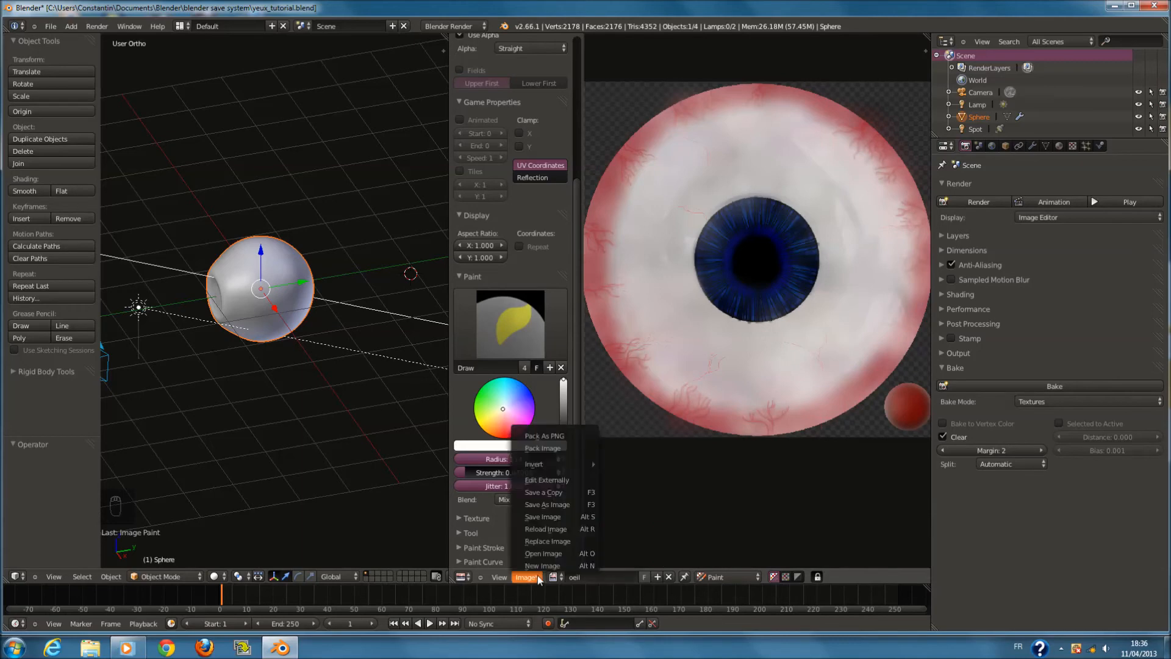
{"action": "left_click", "coordinate": [565, 505]}
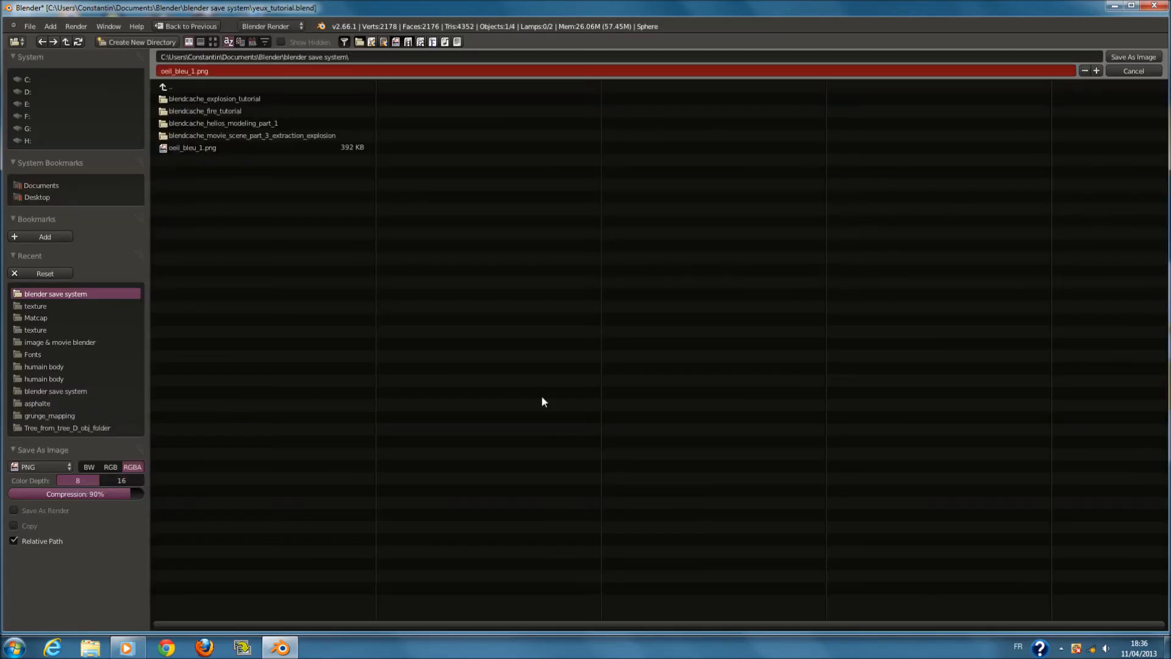
{"action": "left_click", "coordinate": [195, 70]}
{"action": "key", "text": "Return"}
{"action": "left_click_drag", "start_coordinate": [97, 495], "coordinate": [171, 496]}
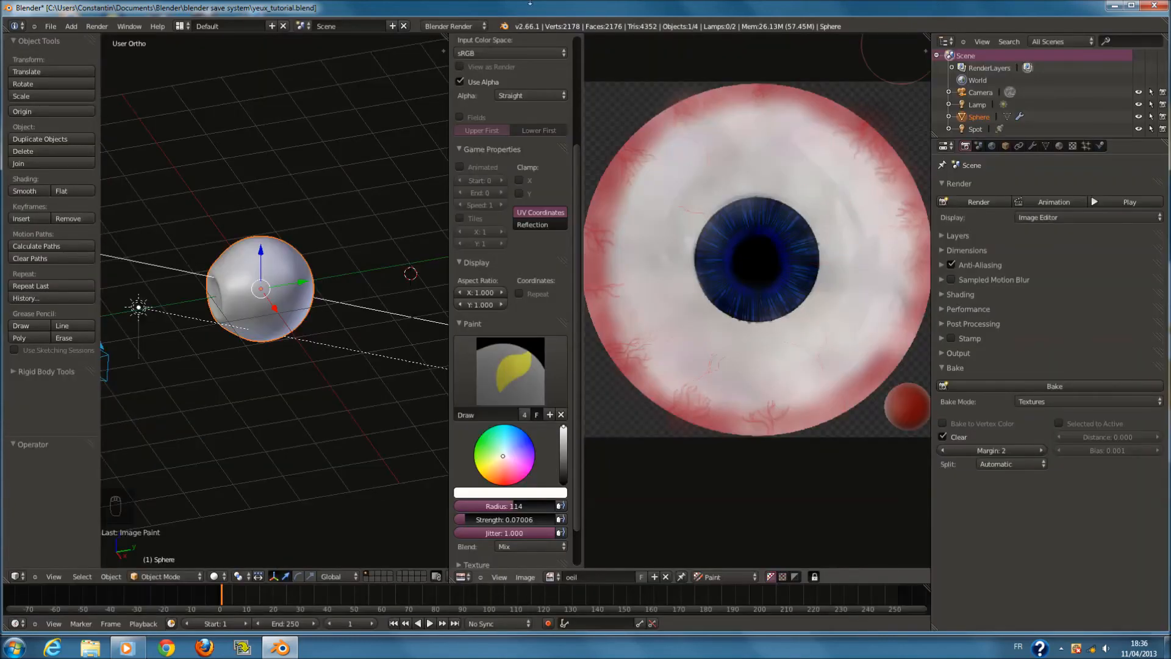
Merge the image editor area into the 3D view and show the sphere close up from the front
{"action": "left_click_drag", "start_coordinate": [445, 39], "coordinate": [648, 311]}
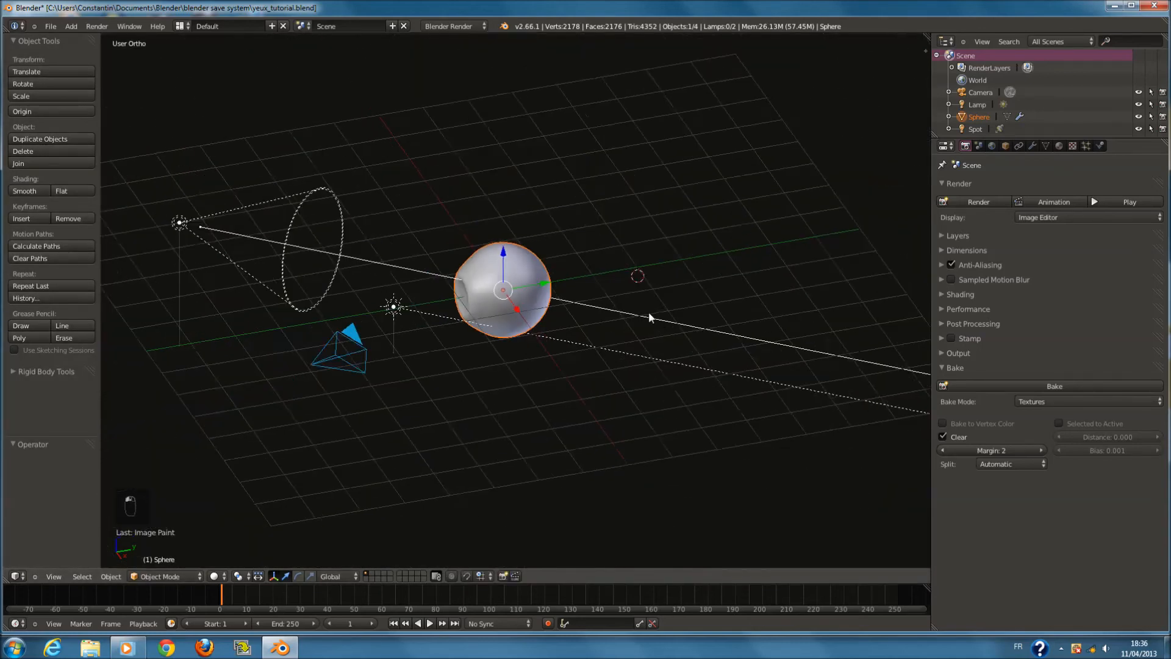
{"action": "scroll", "coordinate": [649, 311], "scroll_direction": "up", "scroll_amount": 2}
{"action": "left_click", "coordinate": [196, 576]}
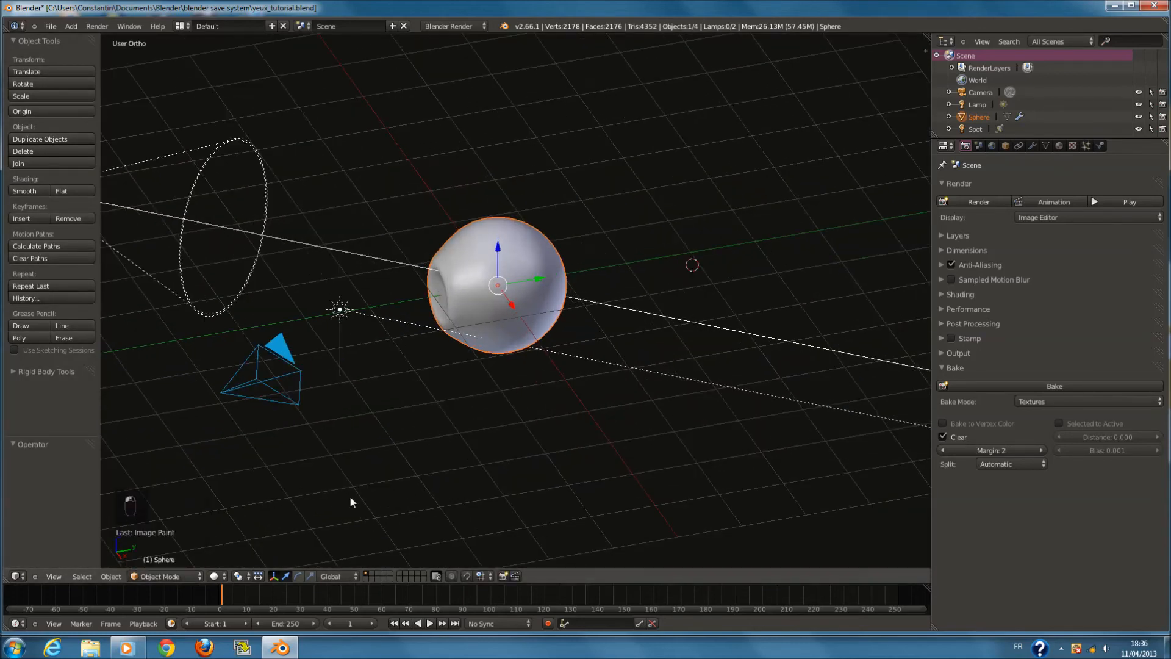
{"action": "key", "text": "KP_1"}
{"action": "scroll", "coordinate": [693, 365], "scroll_direction": "up", "scroll_amount": 2}
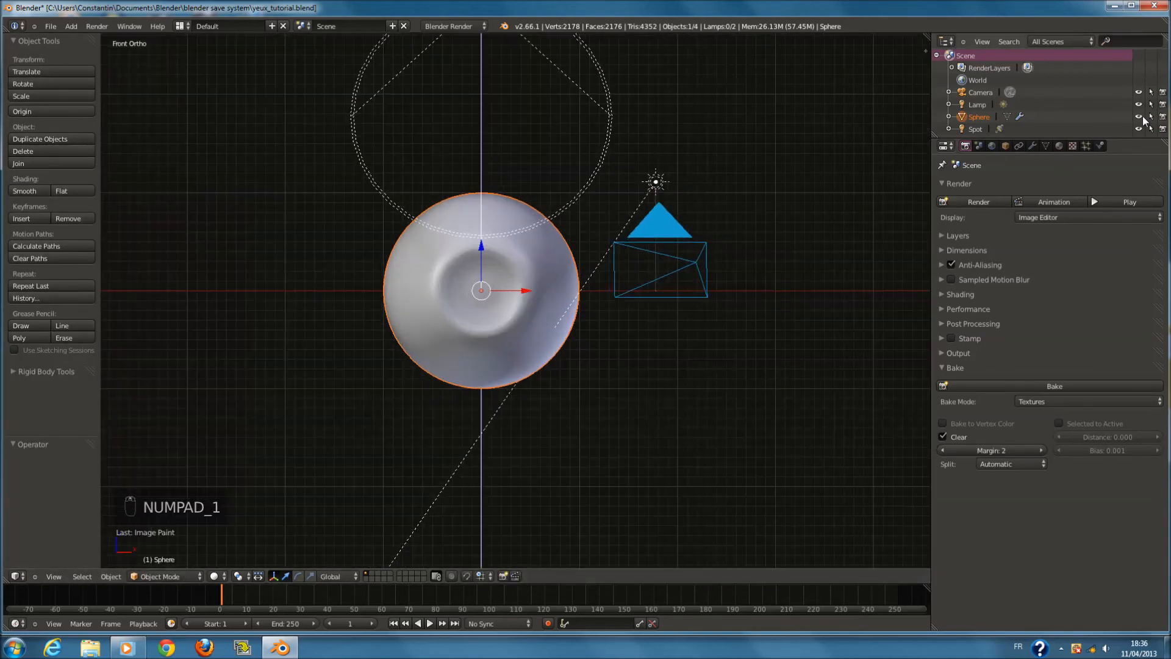
Open the textures of the sphere's "blanc" material and set the mapping coordinates of Texture.003 to UV
{"action": "left_click", "coordinate": [1059, 146]}
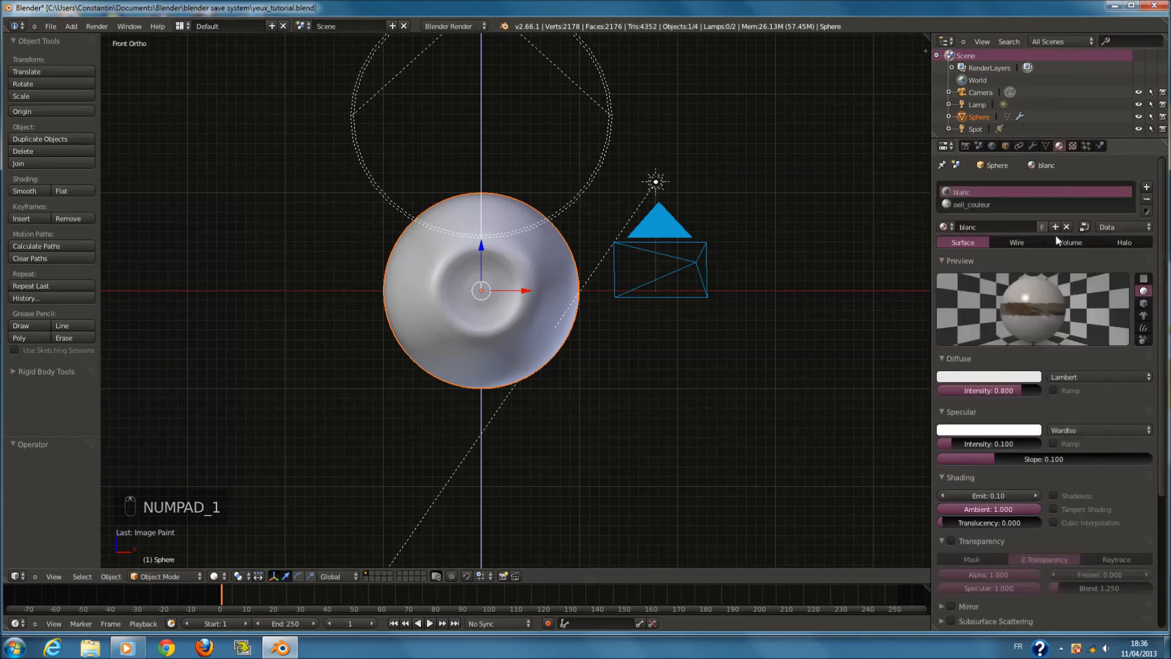
{"action": "left_click", "coordinate": [1072, 145]}
{"action": "left_click", "coordinate": [1034, 400]}
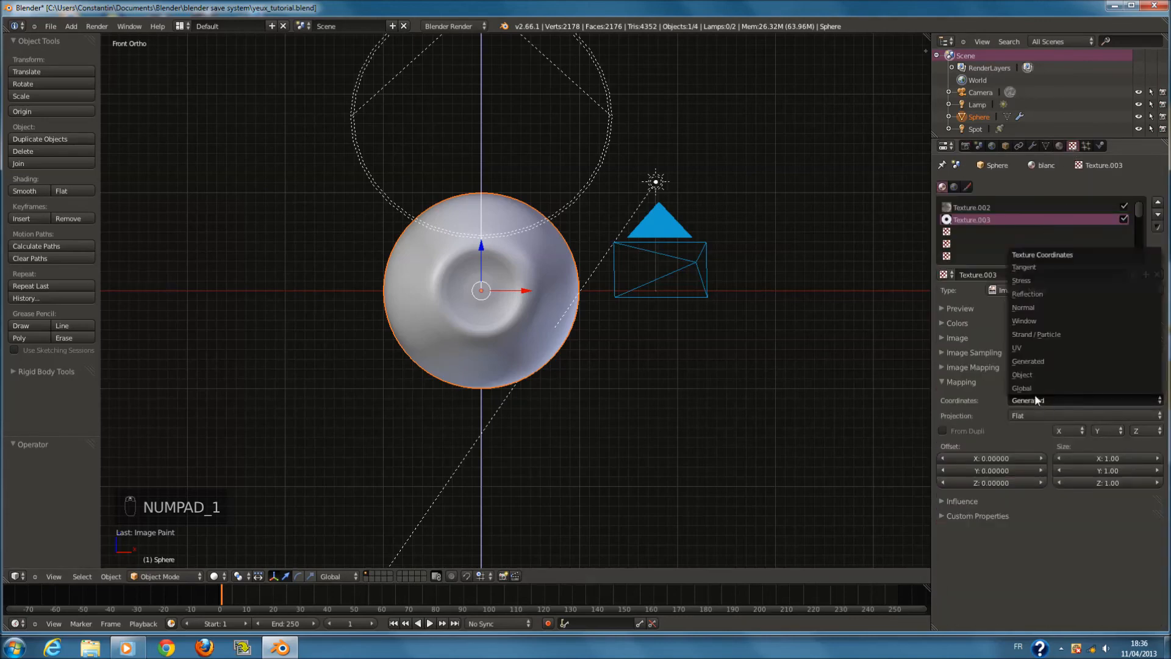
{"action": "left_click", "coordinate": [979, 382]}
{"action": "left_click", "coordinate": [963, 337]}
{"action": "left_click", "coordinate": [967, 348]}
{"action": "left_click", "coordinate": [967, 349]}
{"action": "left_click", "coordinate": [972, 366]}
{"action": "left_click", "coordinate": [973, 356]}
{"action": "left_click", "coordinate": [973, 357]}
{"action": "left_click", "coordinate": [976, 365]}
{"action": "left_click", "coordinate": [976, 366]}
{"action": "left_click", "coordinate": [976, 367]}
{"action": "left_click", "coordinate": [974, 379]}
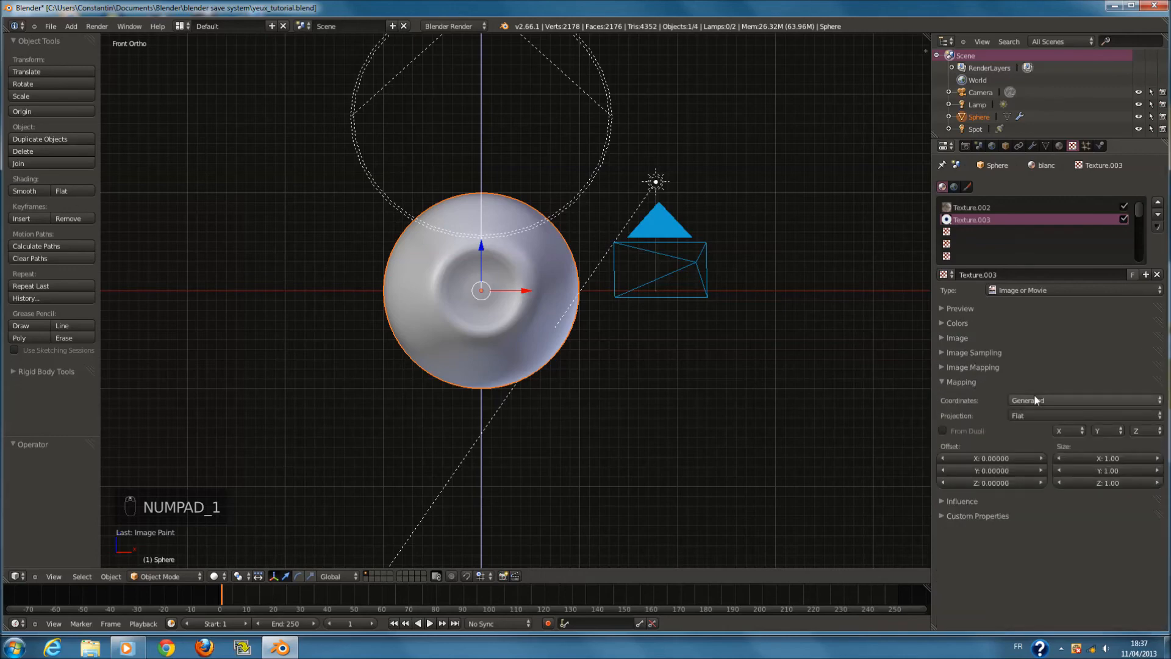
{"action": "left_click", "coordinate": [1067, 400]}
{"action": "left_click", "coordinate": [1033, 345]}
Collapse the mapping settings of Texture.003 and expand its image settings
{"action": "left_click", "coordinate": [966, 382]}
{"action": "left_click", "coordinate": [972, 395]}
{"action": "left_click", "coordinate": [972, 395]}
{"action": "left_click", "coordinate": [979, 327]}
{"action": "left_click", "coordinate": [979, 328]}
{"action": "left_click", "coordinate": [982, 340]}
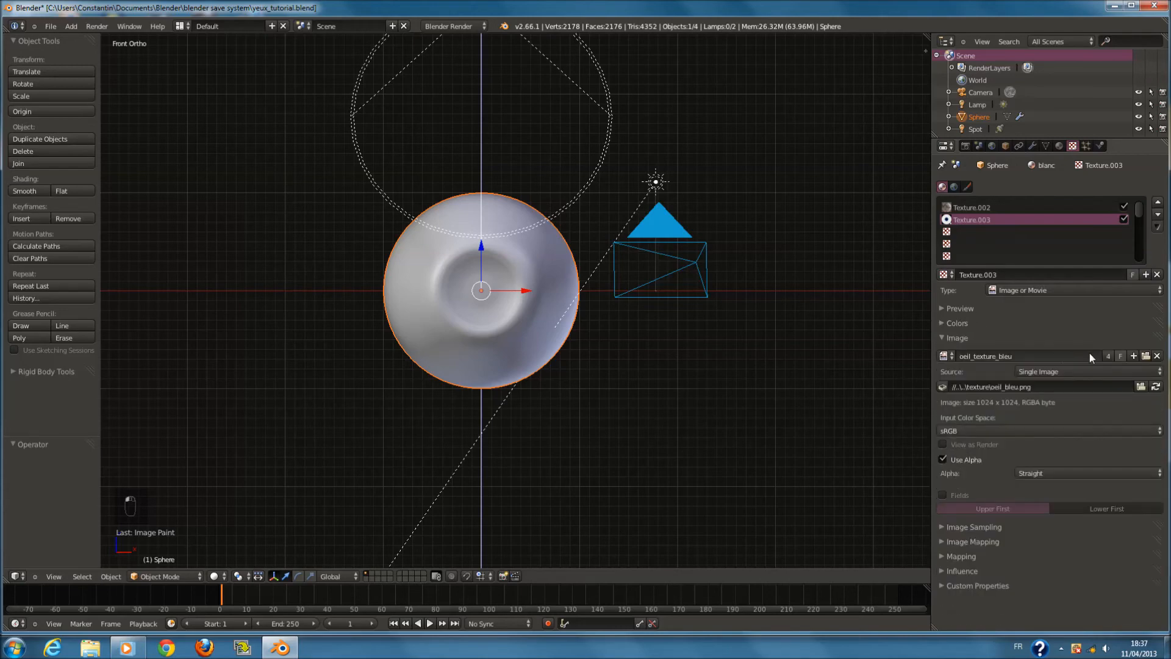
Open the image browser for Texture.003 and search the thumbnails of the Documents texture folder for the eye image
{"action": "left_click", "coordinate": [1155, 360]}
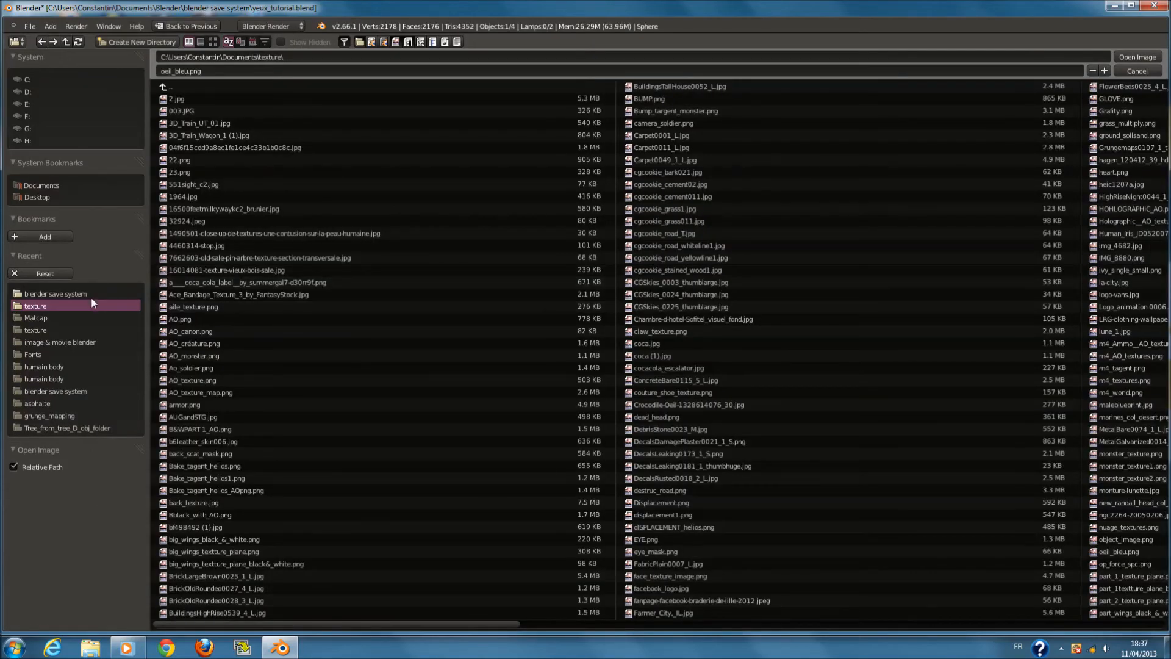
{"action": "left_click", "coordinate": [213, 42]}
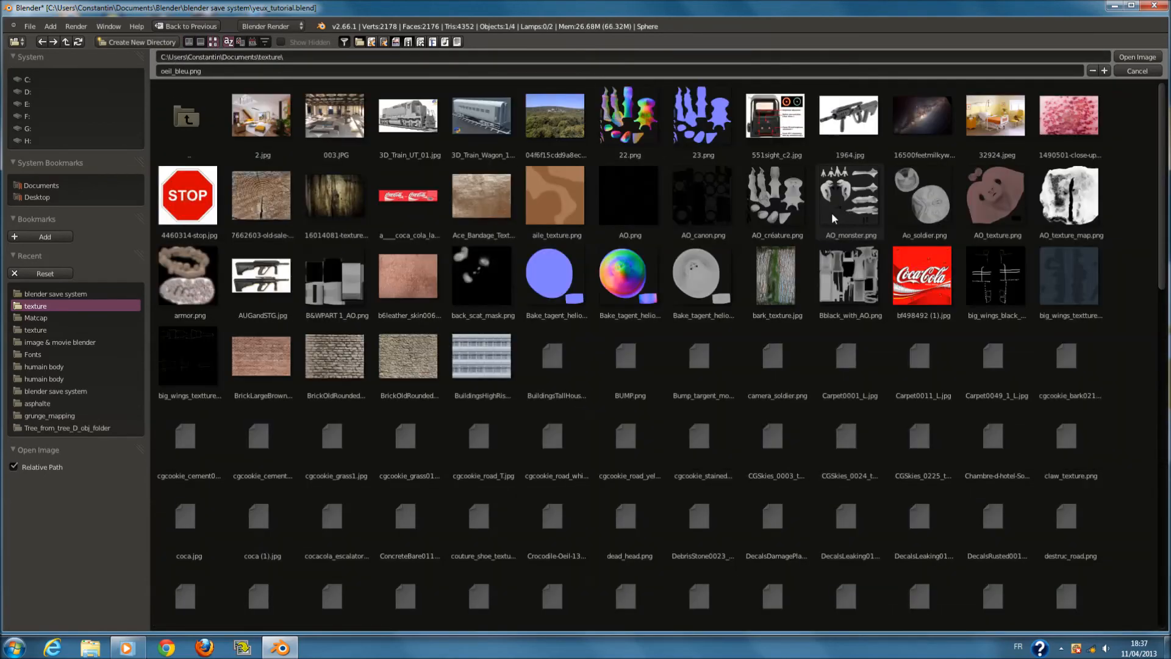
{"action": "scroll", "coordinate": [853, 427], "scroll_direction": "down", "scroll_amount": 8}
{"action": "scroll", "coordinate": [869, 549], "scroll_direction": "down", "scroll_amount": 8}
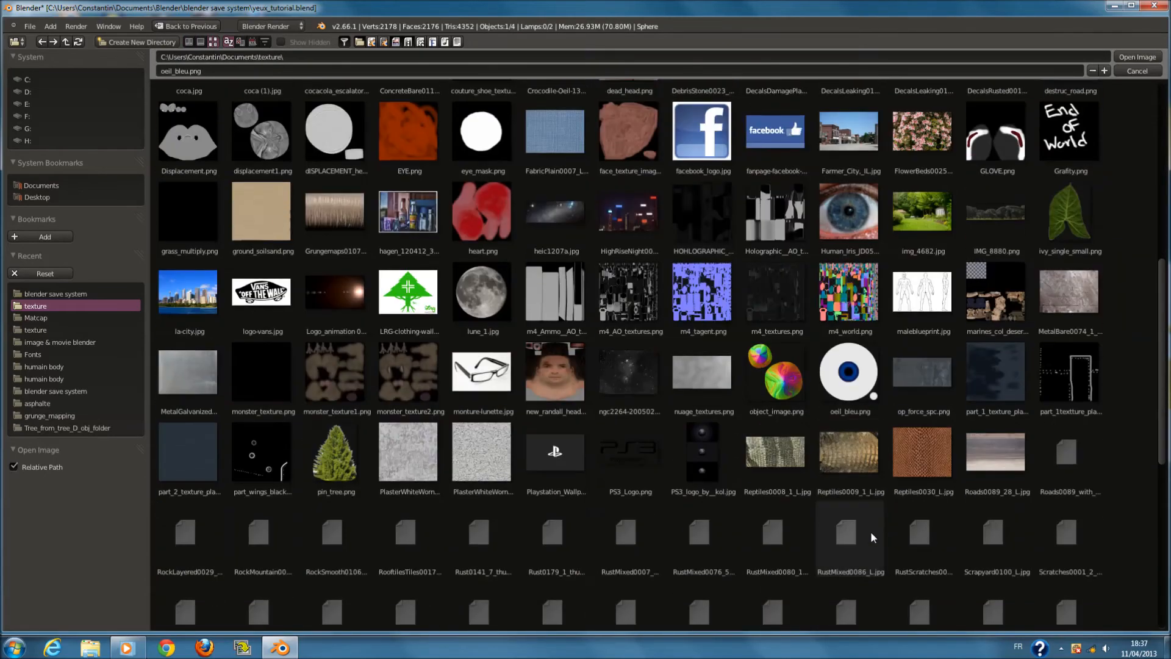
{"action": "scroll", "coordinate": [857, 522], "scroll_direction": "up", "scroll_amount": 10}
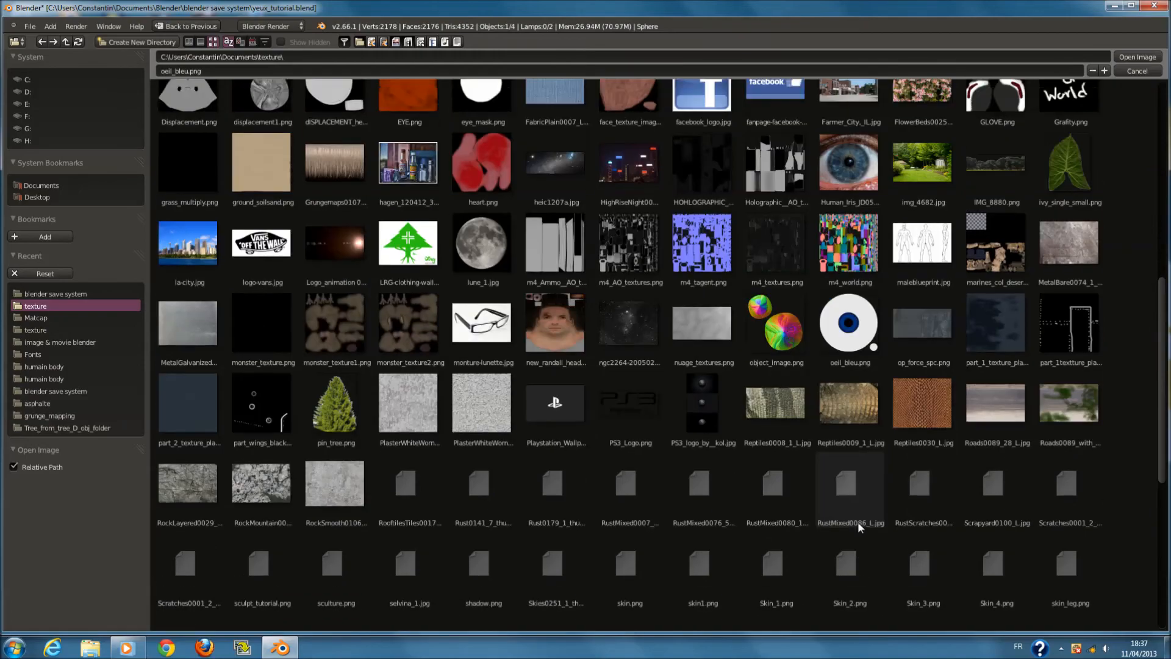
{"action": "scroll", "coordinate": [861, 518], "scroll_direction": "up", "scroll_amount": 4}
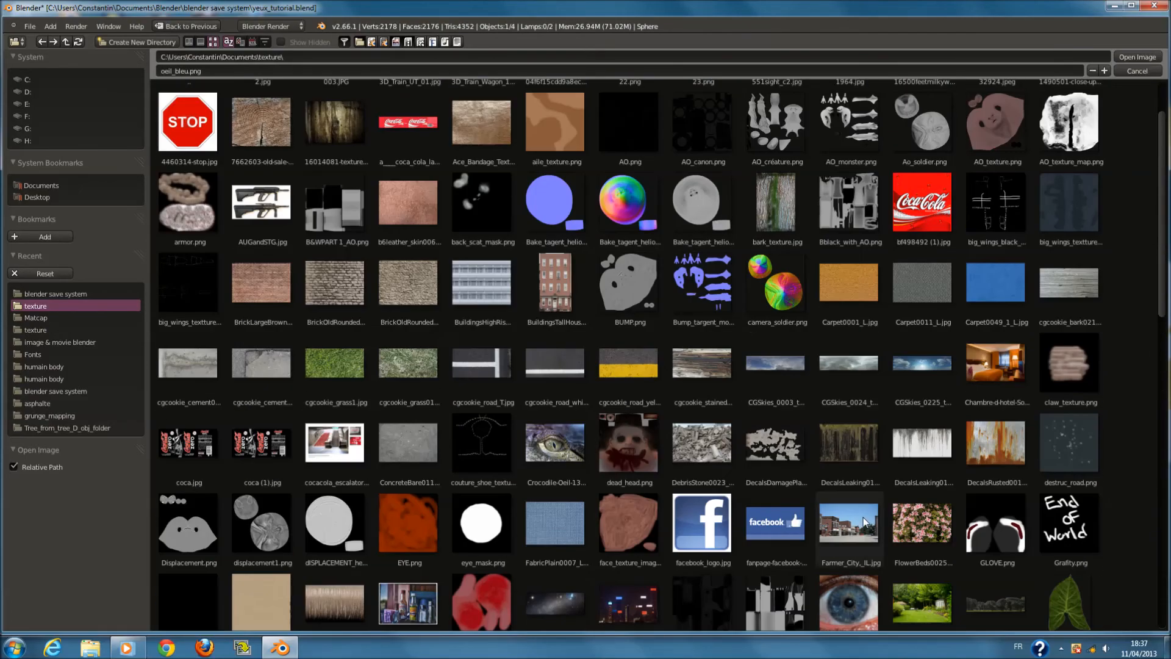
{"action": "scroll", "coordinate": [862, 516], "scroll_direction": "down", "scroll_amount": 5}
{"action": "scroll", "coordinate": [1022, 471], "scroll_direction": "down", "scroll_amount": 11}
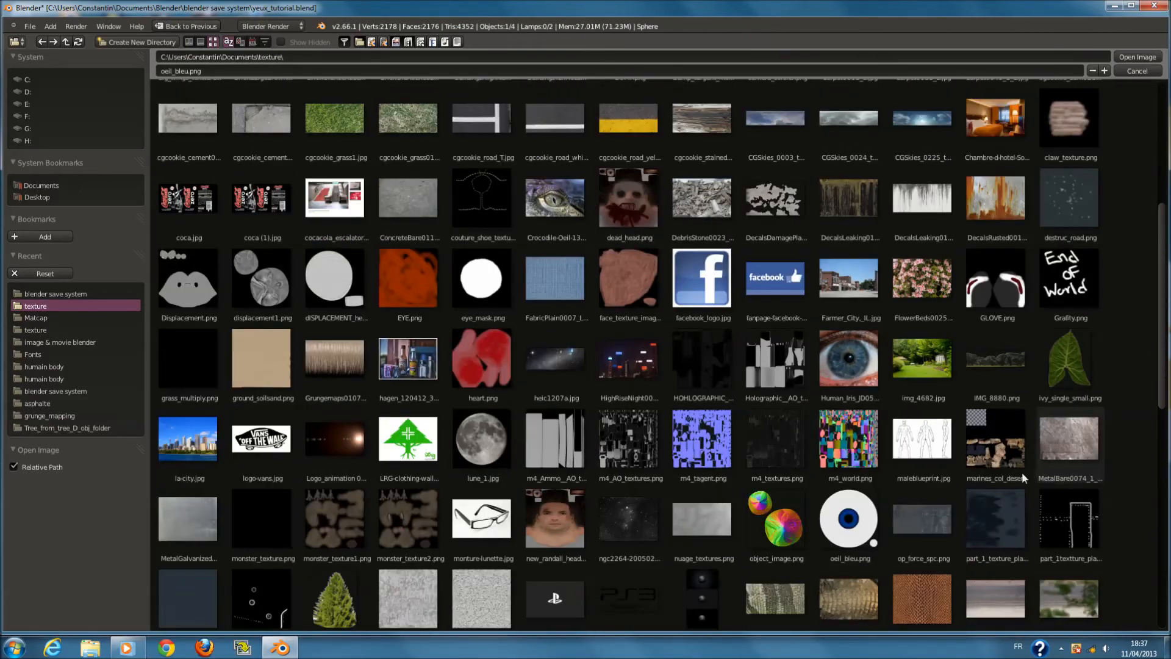
{"action": "scroll", "coordinate": [854, 463], "scroll_direction": "down", "scroll_amount": 4}
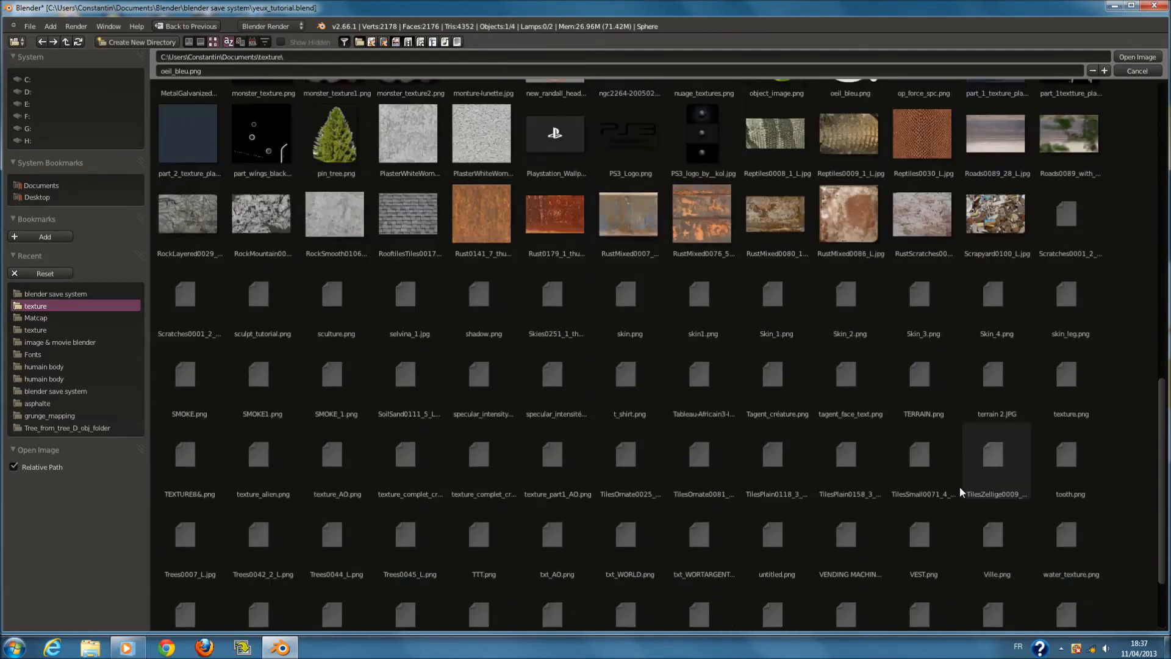
{"action": "left_click", "coordinate": [35, 318]}
{"action": "left_click", "coordinate": [40, 331]}
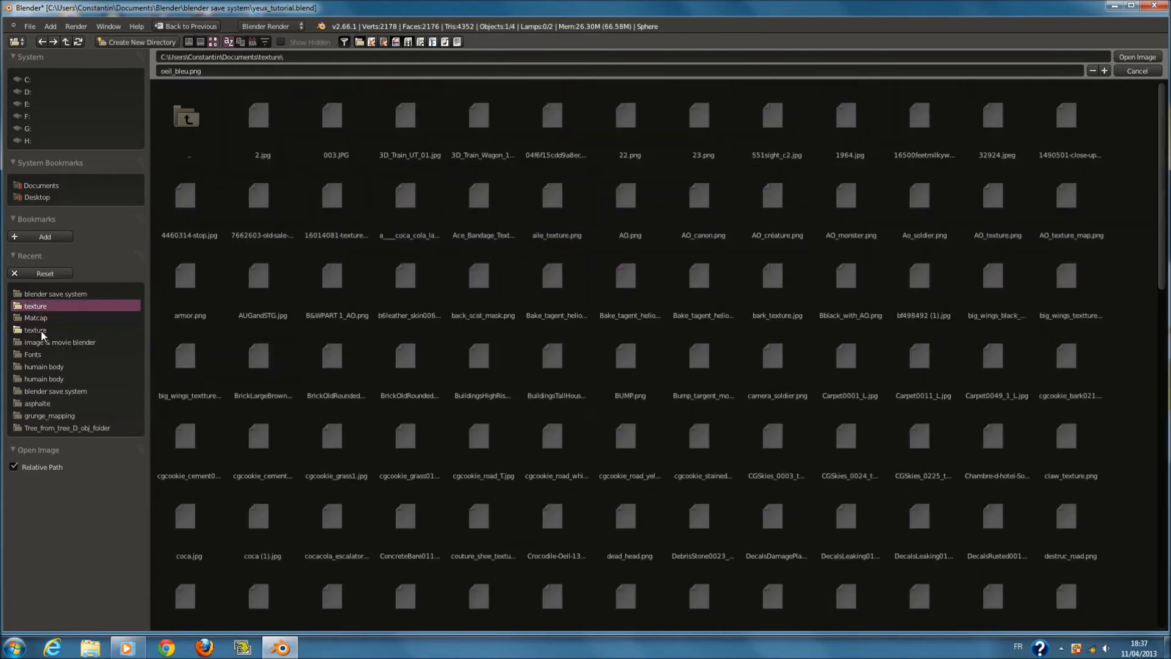
{"action": "scroll", "coordinate": [793, 405], "scroll_direction": "down", "scroll_amount": 4}
{"action": "scroll", "coordinate": [793, 404], "scroll_direction": "down", "scroll_amount": 10}
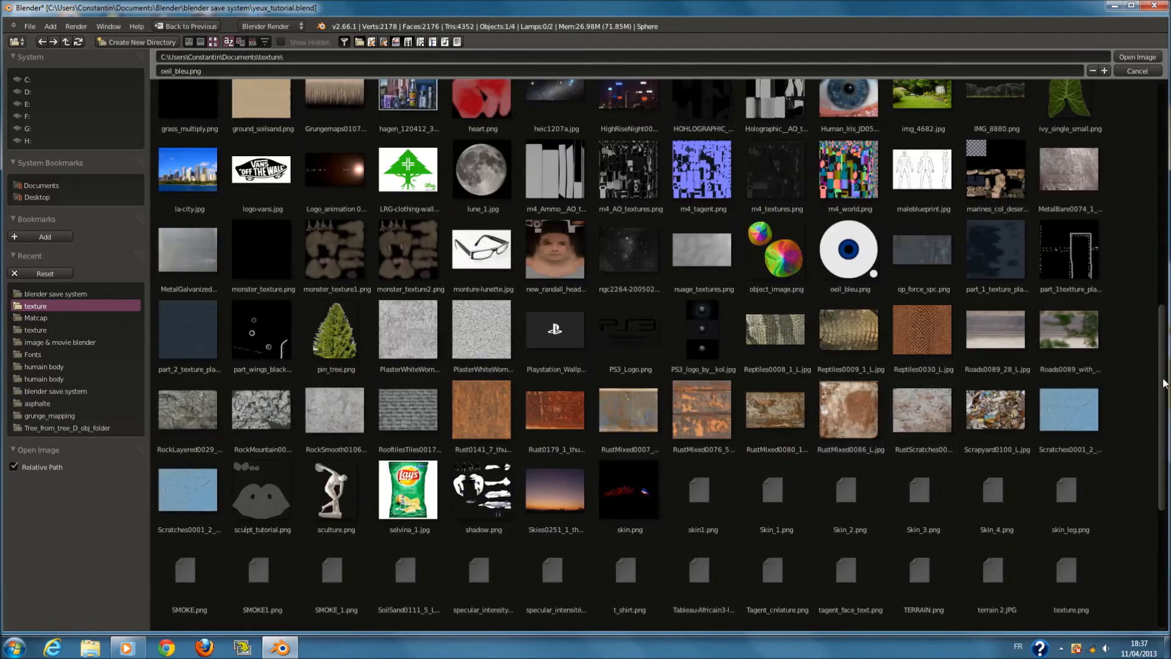
{"action": "scroll", "coordinate": [1131, 381], "scroll_direction": "down", "scroll_amount": 8}
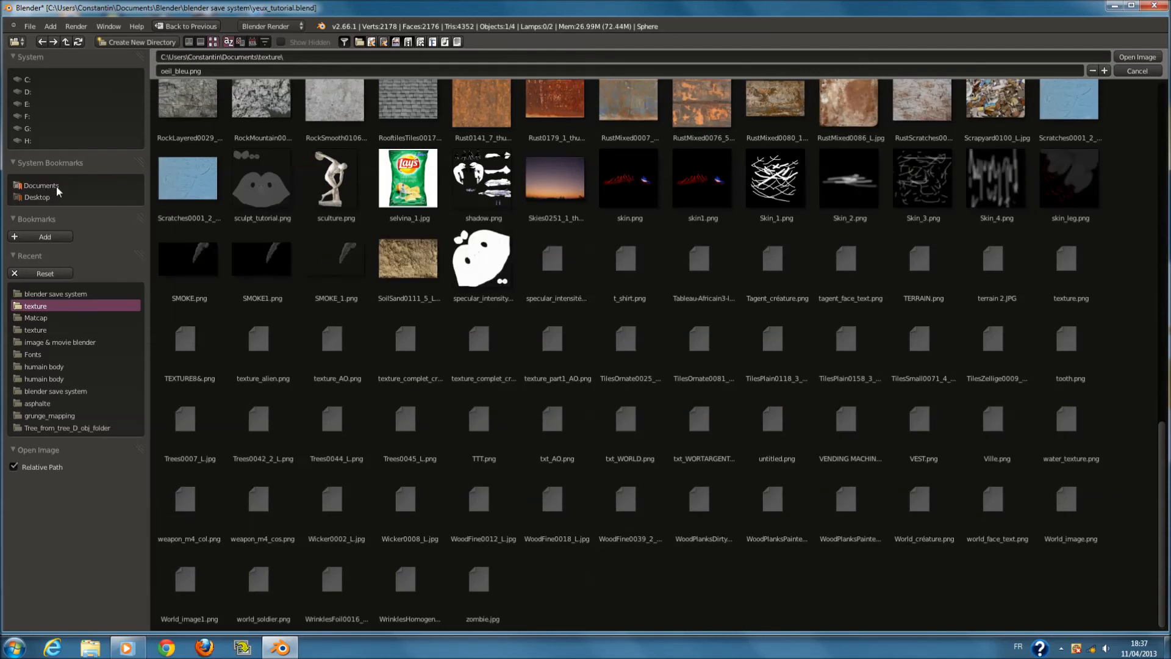
Look through the "humain body" folder inside the texture folder on drive F for the eye image, and cancel the image selection
{"action": "left_click", "coordinate": [29, 116]}
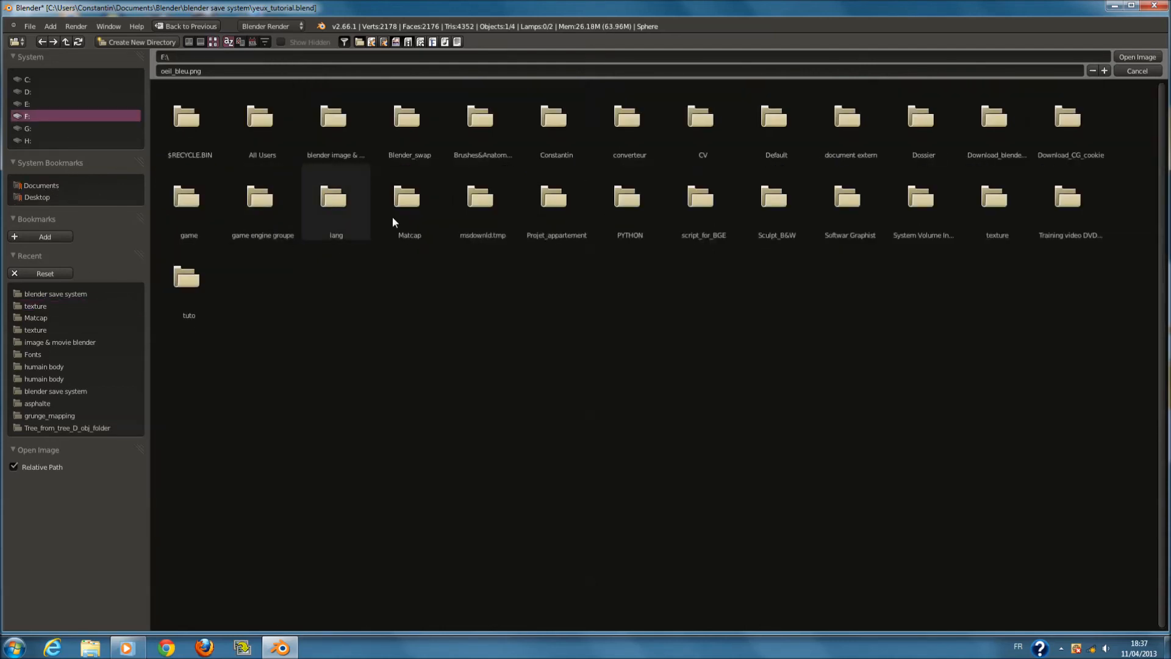
{"action": "left_click", "coordinate": [974, 200]}
{"action": "left_click", "coordinate": [281, 267]}
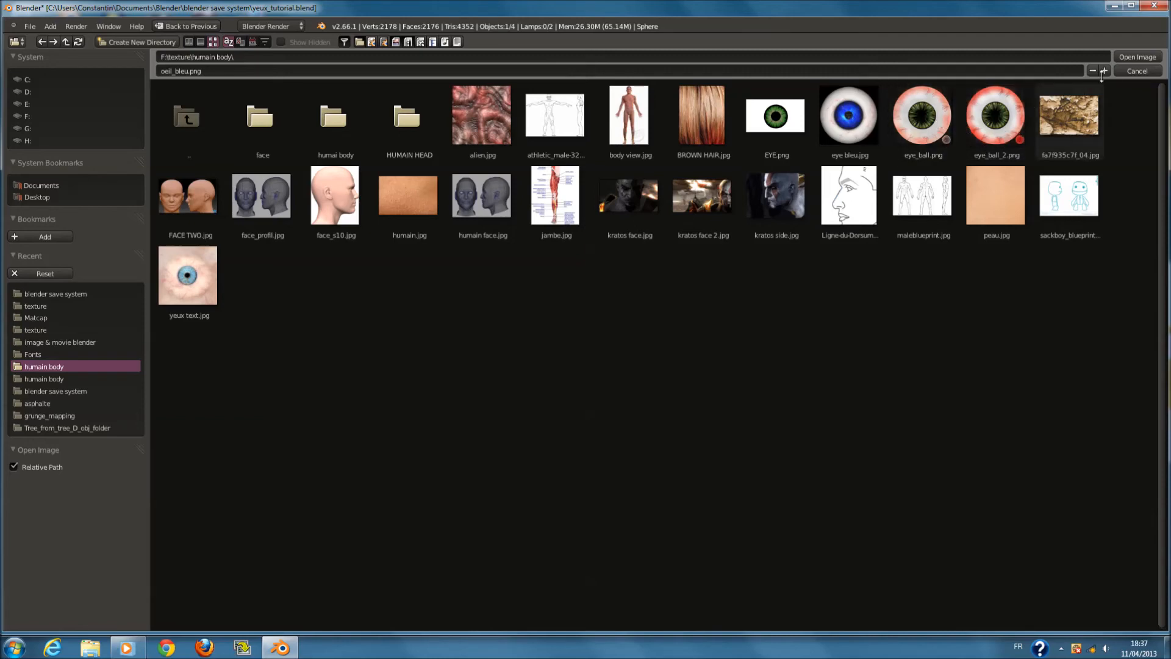
{"action": "left_click", "coordinate": [1134, 71]}
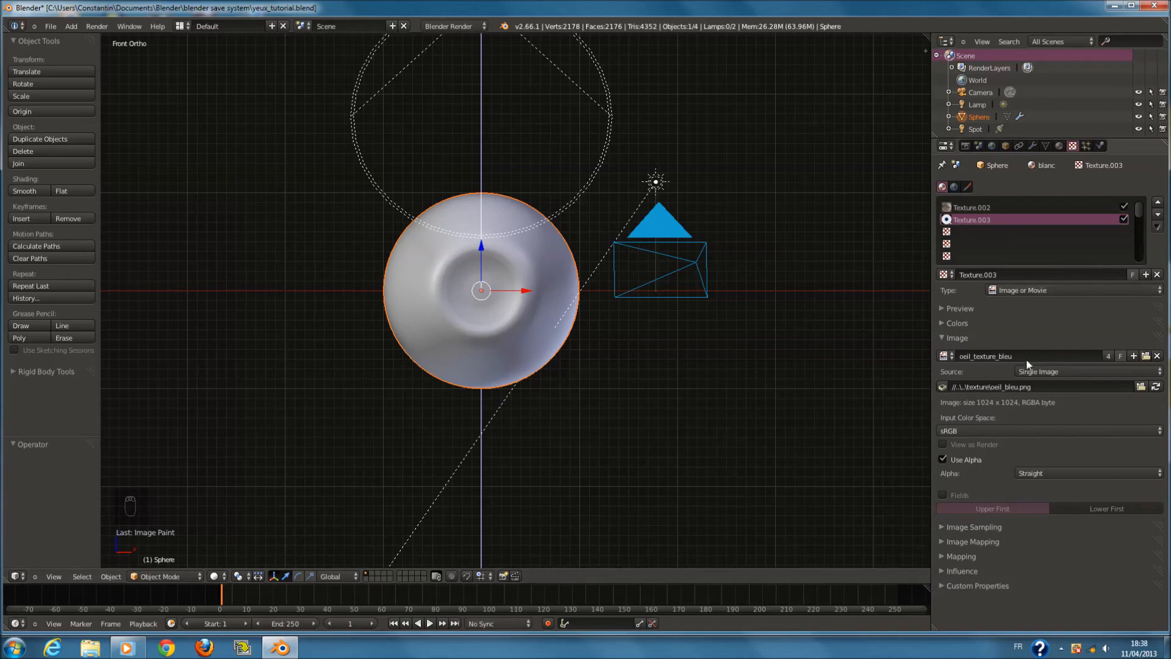
Search the thumbnails of the Documents texture folder again for the painted eye image, and cancel the image selection
{"action": "left_click", "coordinate": [1146, 356]}
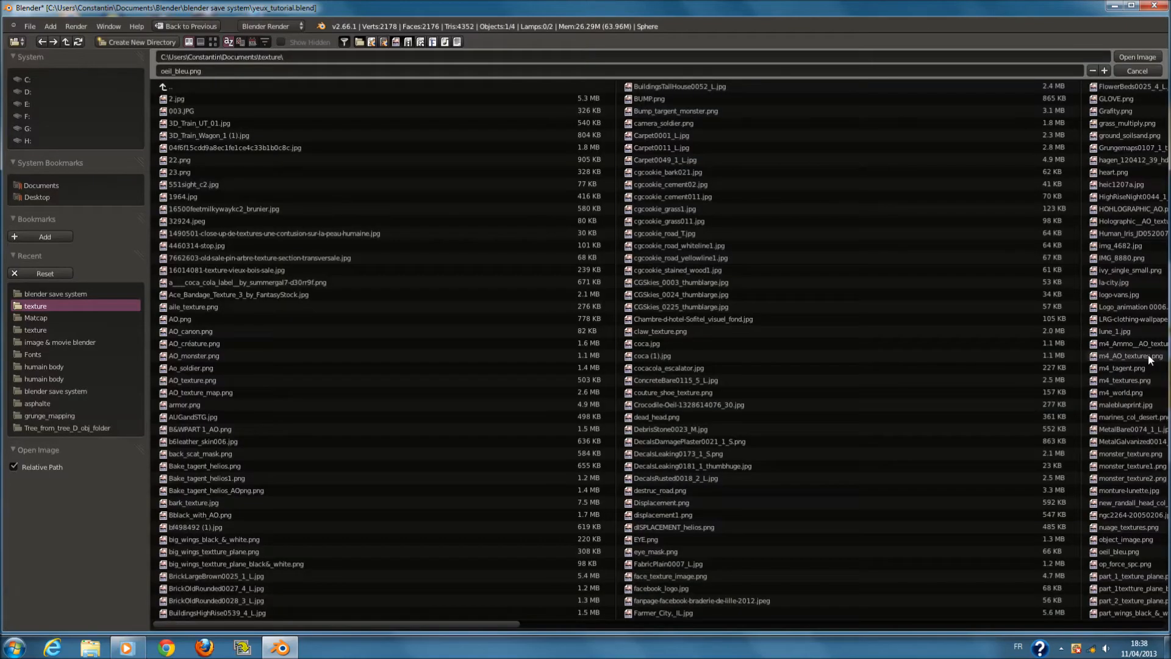
{"action": "left_click", "coordinate": [212, 42]}
{"action": "scroll", "coordinate": [1082, 348], "scroll_direction": "down", "scroll_amount": 3}
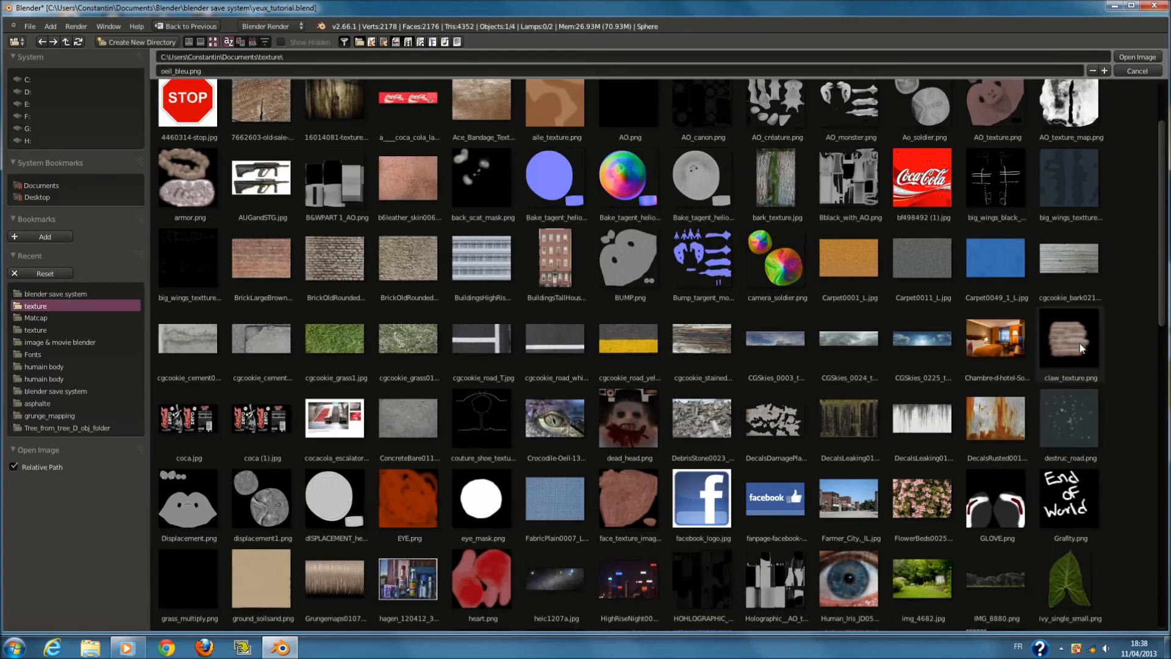
{"action": "scroll", "coordinate": [1080, 349], "scroll_direction": "down", "scroll_amount": 10}
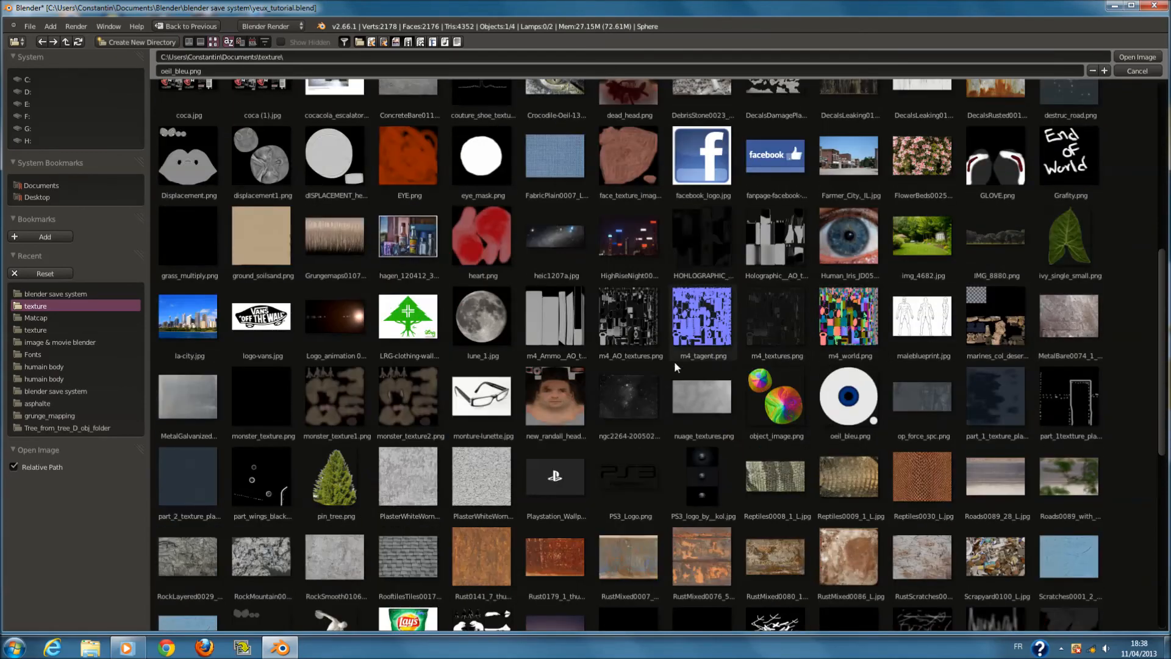
{"action": "scroll", "coordinate": [685, 372], "scroll_direction": "down", "scroll_amount": 14}
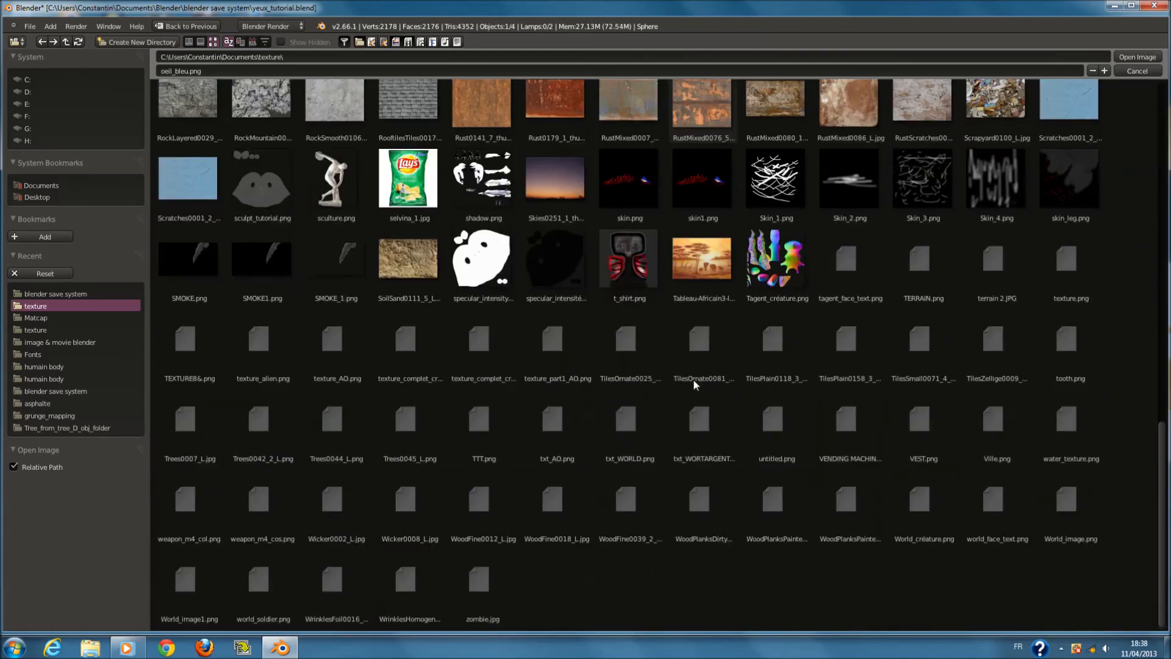
{"action": "scroll", "coordinate": [695, 377], "scroll_direction": "up", "scroll_amount": 6}
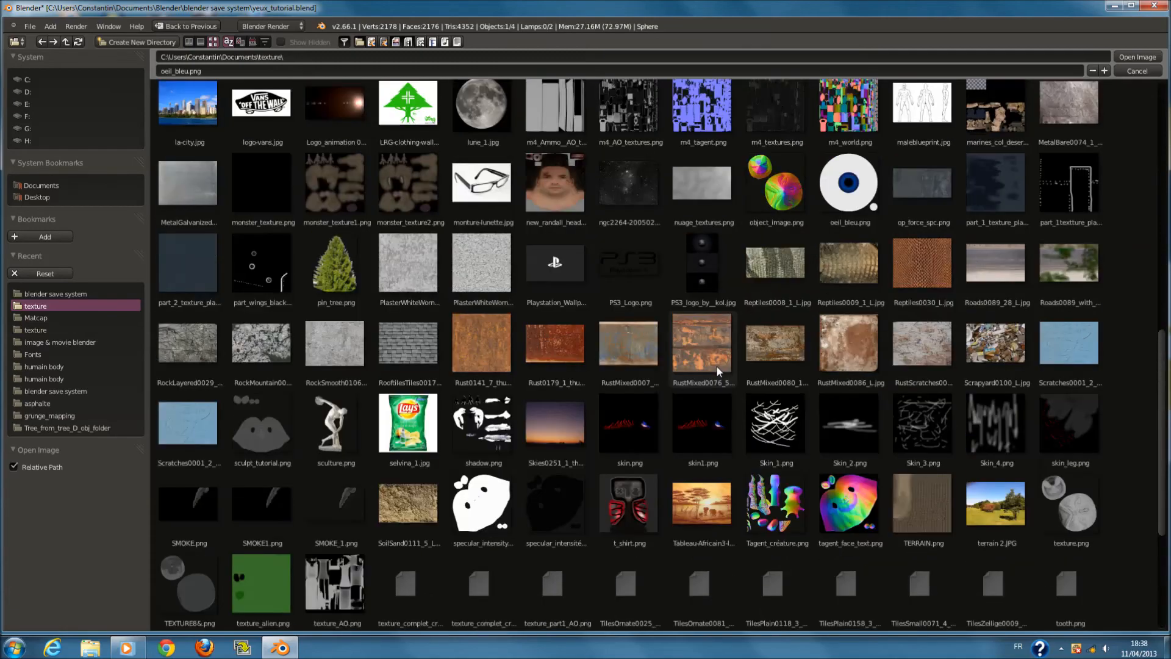
{"action": "scroll", "coordinate": [718, 371], "scroll_direction": "down", "scroll_amount": 6}
{"action": "scroll", "coordinate": [718, 371], "scroll_direction": "up", "scroll_amount": 2}
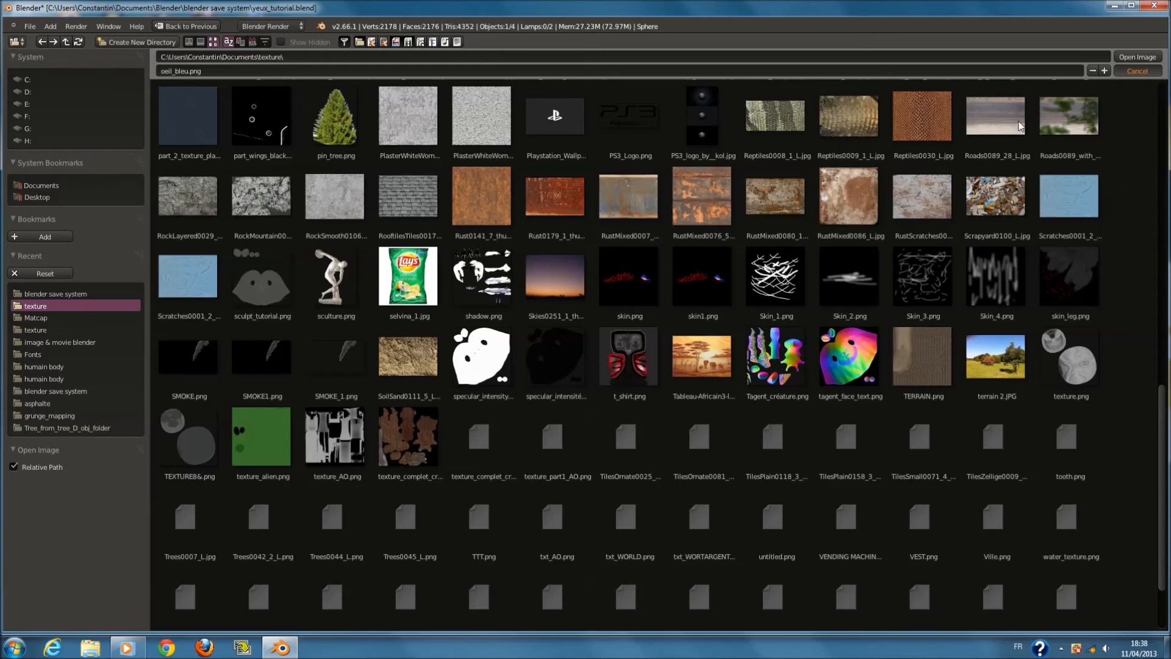
{"action": "key", "text": "Escape"}
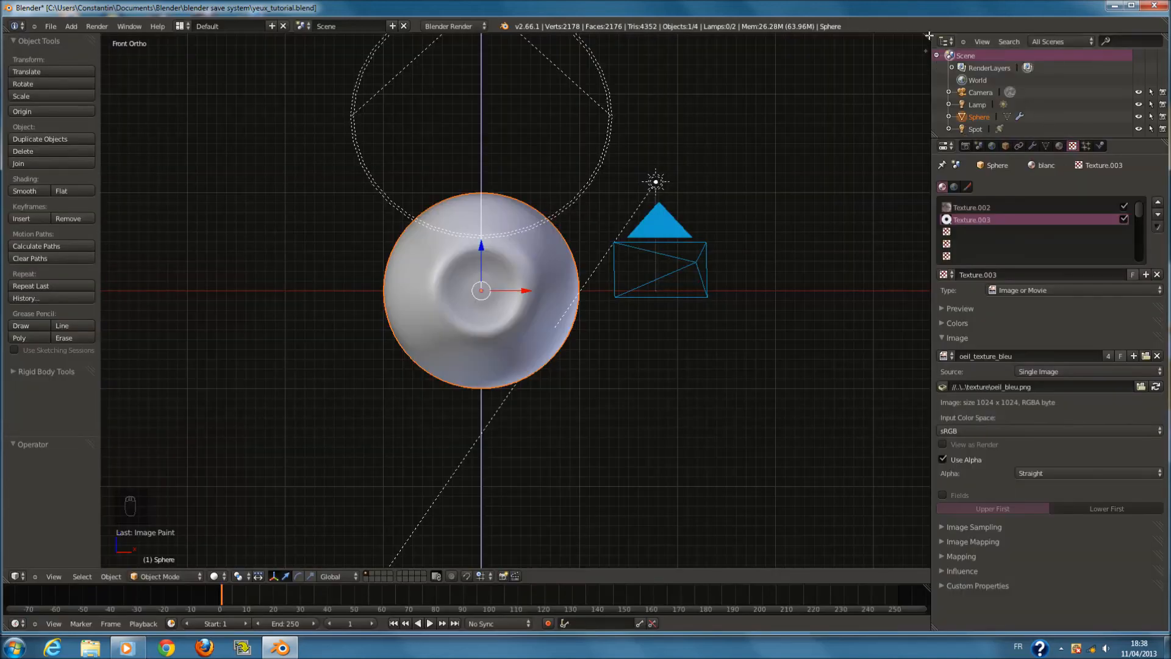
Split the 3D view, open a UV/Image Editor in the new area, and show the sphere's UVs over the painted image in Edit Mode
{"action": "left_click_drag", "start_coordinate": [929, 38], "coordinate": [500, 469]}
{"action": "left_click", "coordinate": [517, 576]}
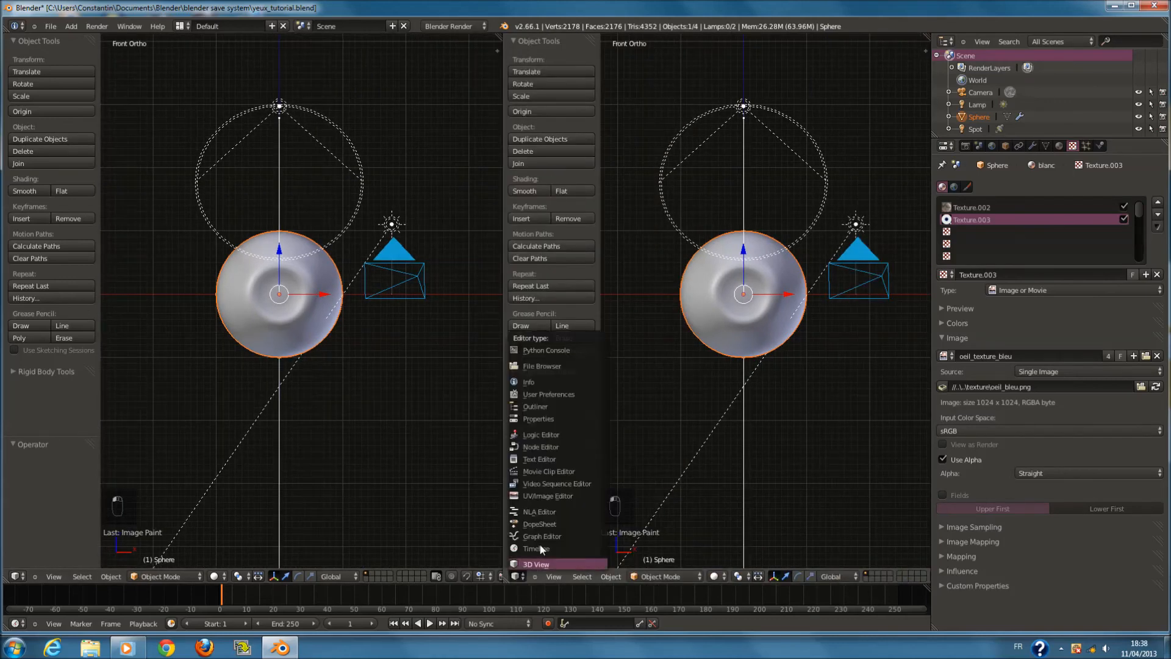
{"action": "left_click", "coordinate": [603, 496]}
{"action": "left_click", "coordinate": [716, 578]}
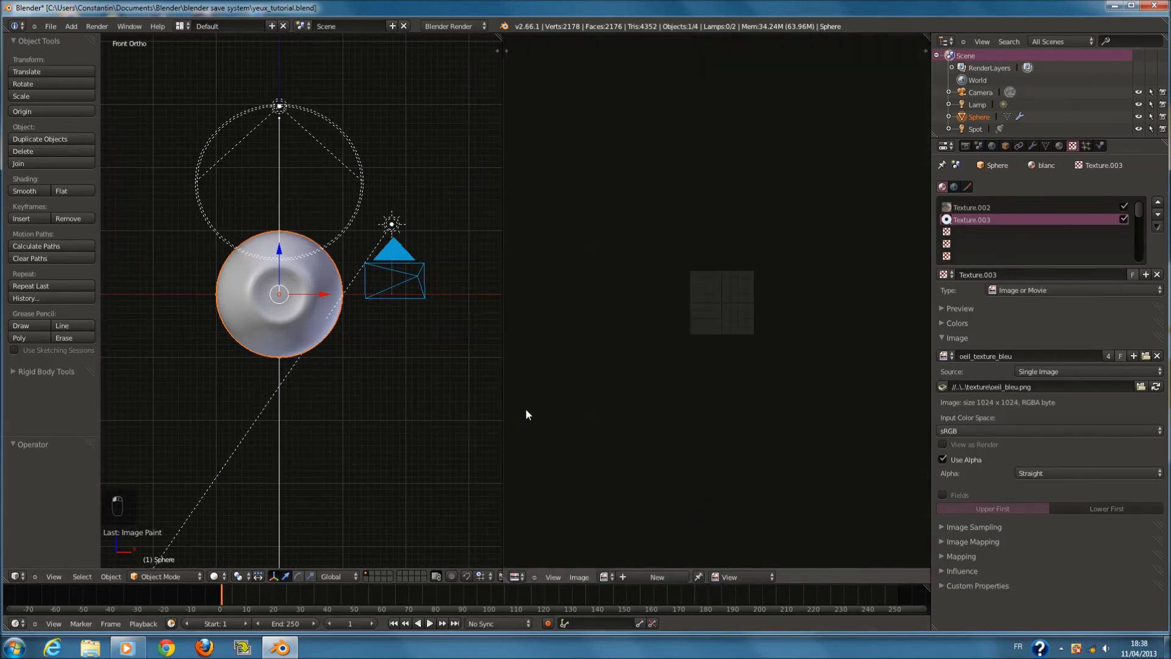
{"action": "key", "text": "Tab"}
{"action": "scroll", "coordinate": [722, 302], "scroll_direction": "up", "scroll_amount": 1}
Check in the Save As Image browser which folder holds the painted eye image, cancel the save, and return to Object Mode
{"action": "left_click", "coordinate": [607, 576]}
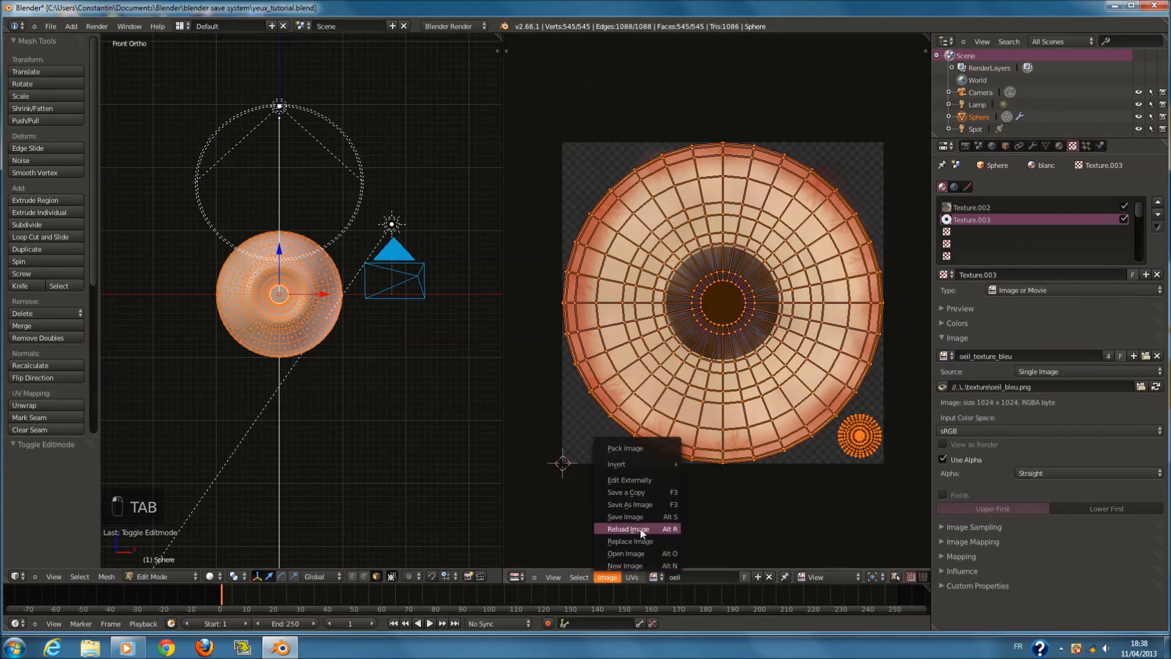
{"action": "left_click", "coordinate": [628, 504]}
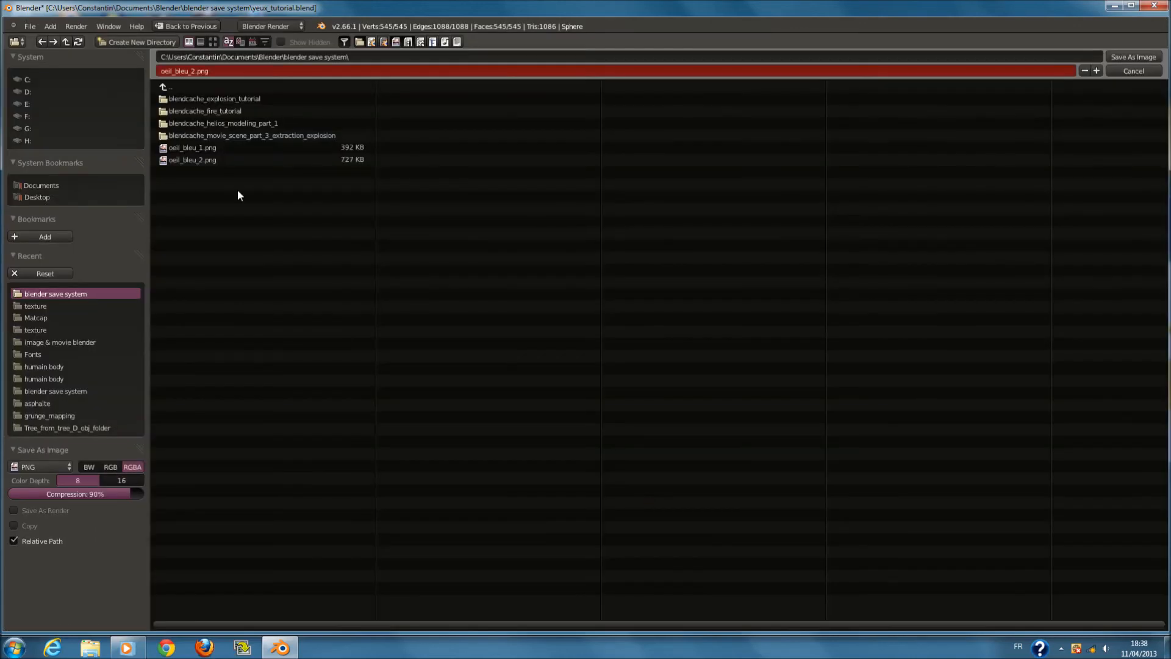
{"action": "left_click", "coordinate": [166, 86]}
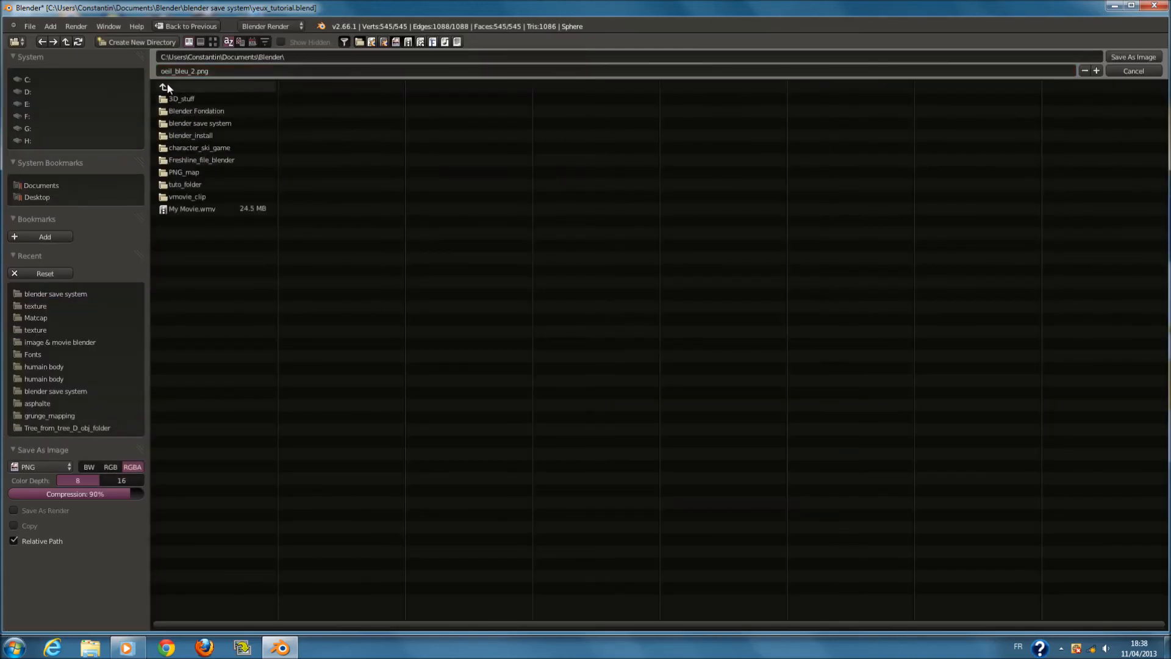
{"action": "left_click", "coordinate": [191, 123]}
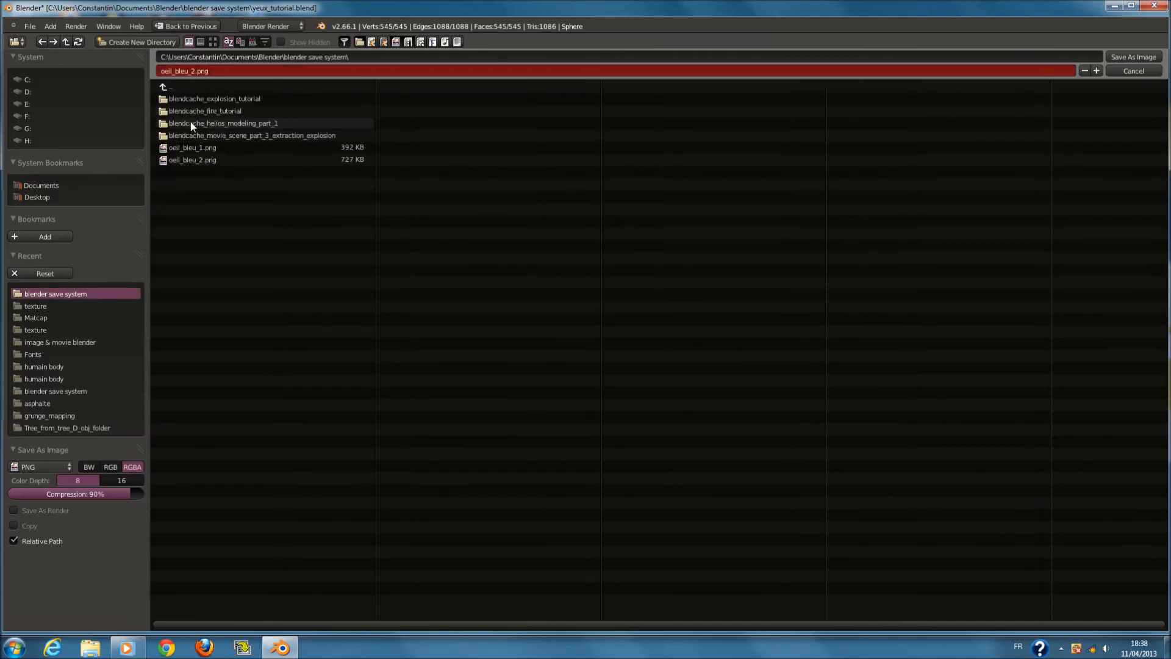
{"action": "left_click", "coordinate": [1146, 71]}
{"action": "key", "text": "Tab"}
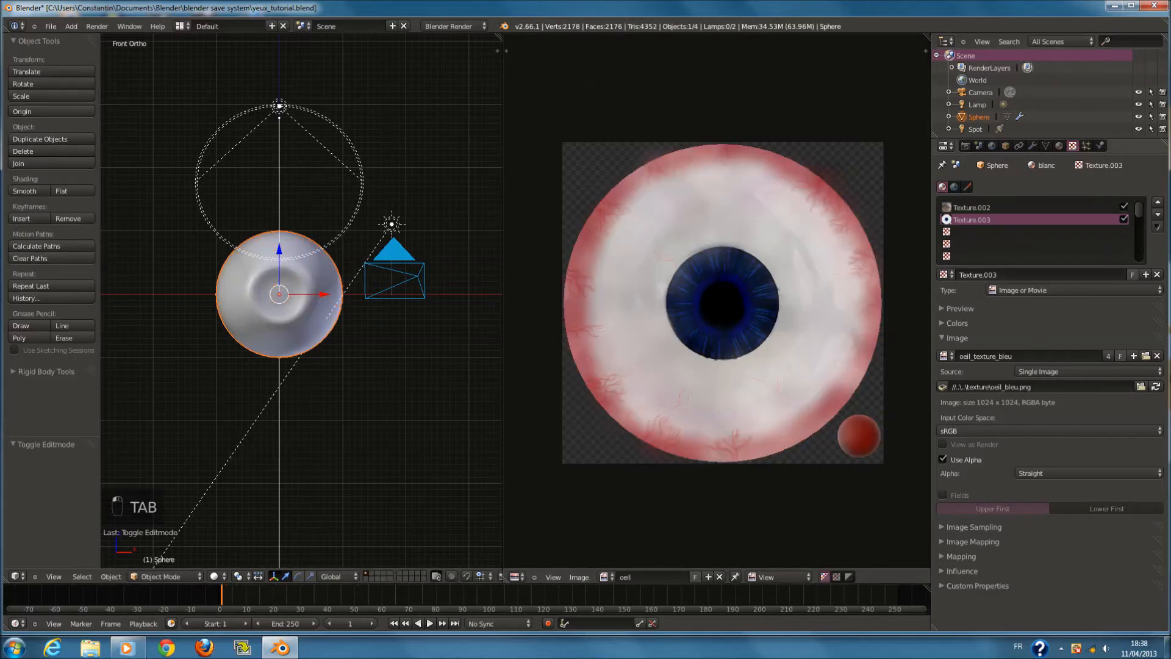
Load oeil_bleu_2.png from the "blender save system" folder as the image of Texture.003
{"action": "left_click", "coordinate": [1145, 356]}
{"action": "left_click", "coordinate": [88, 296]}
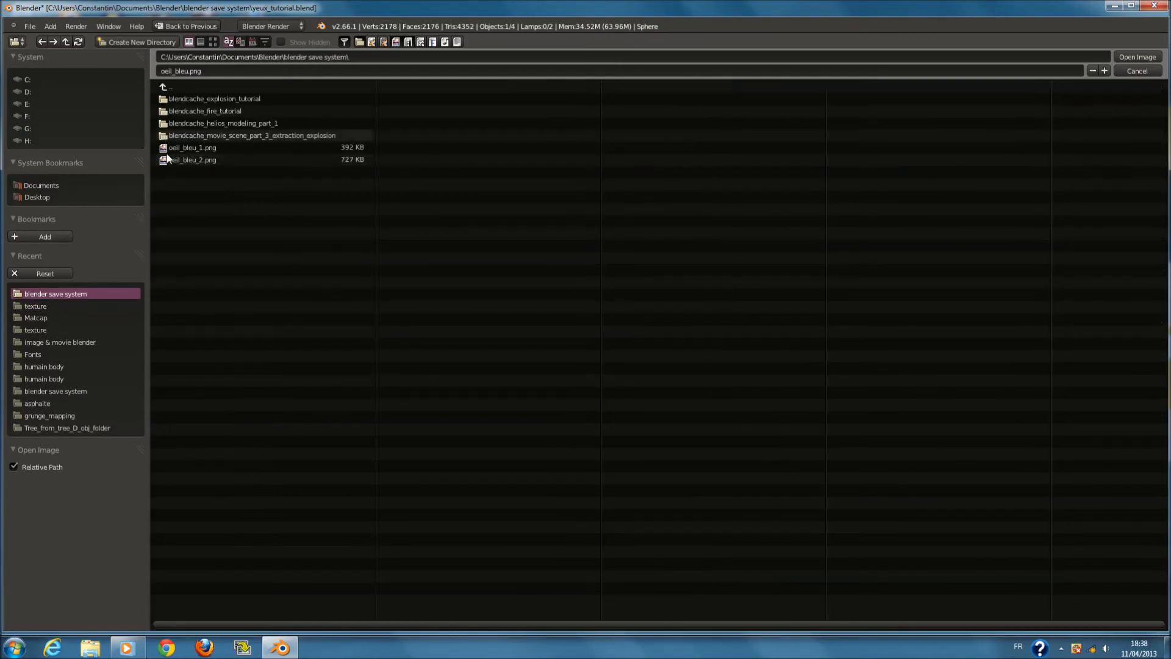
{"action": "left_click", "coordinate": [210, 43]}
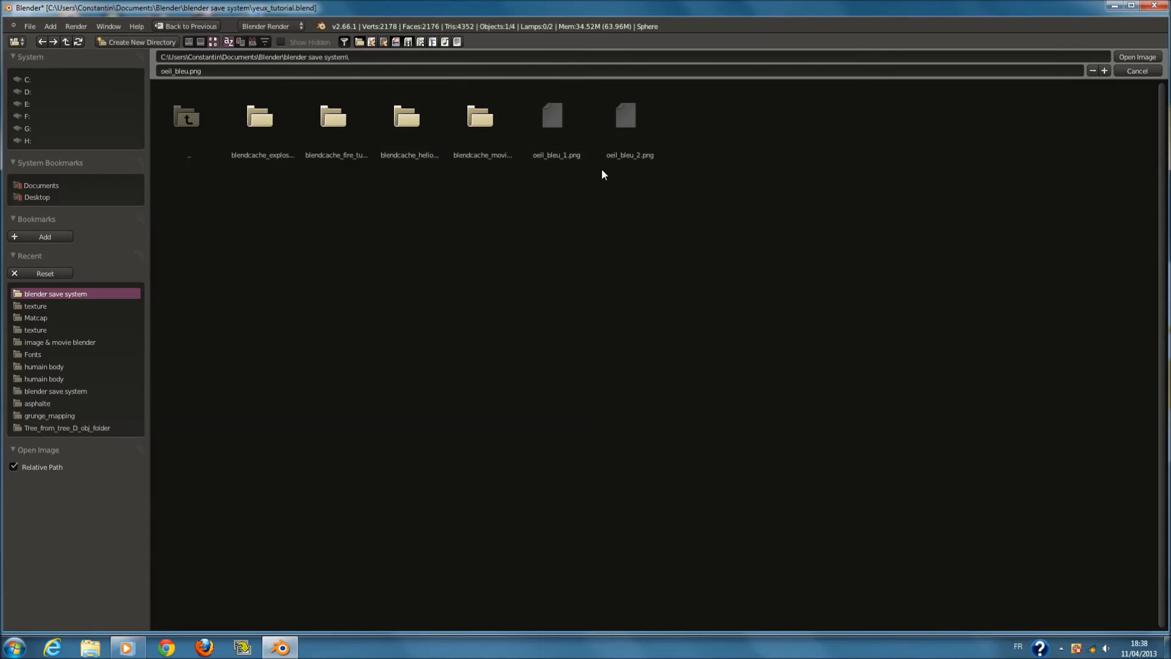
{"action": "left_click", "coordinate": [1156, 60]}
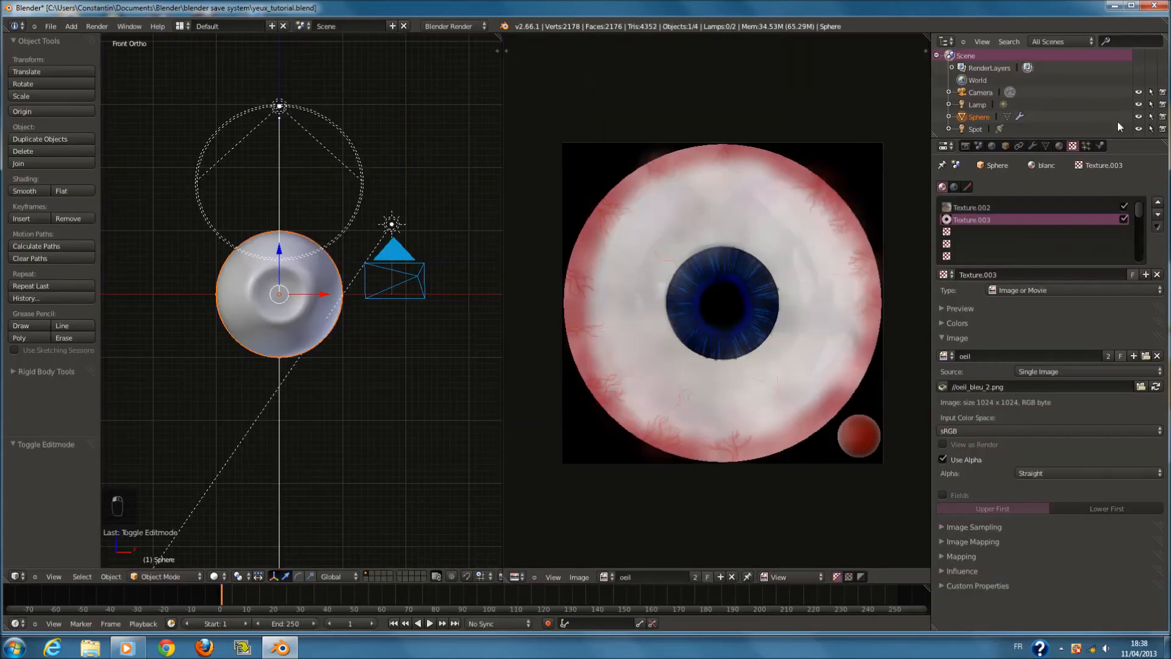
Merge the split areas into one 3D view with Texture shading, and render the eyeball through the camera
{"action": "left_click_drag", "start_coordinate": [500, 35], "coordinate": [611, 94]}
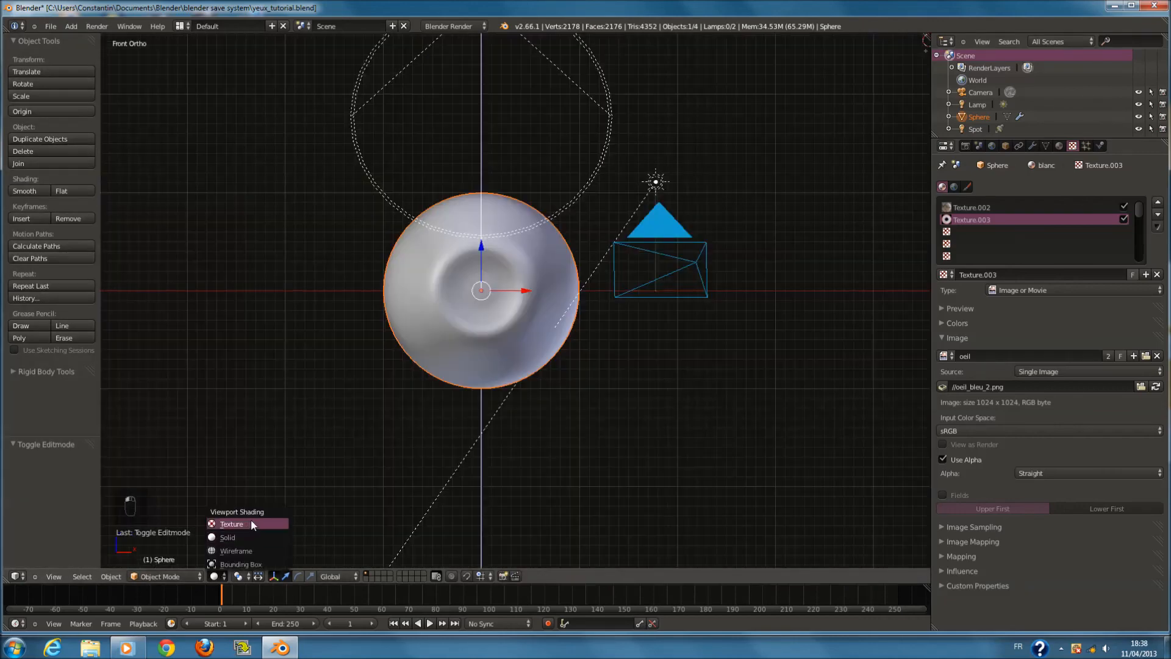
{"action": "left_click", "coordinate": [245, 524]}
{"action": "key", "text": "KP_0"}
{"action": "key", "text": "F12"}
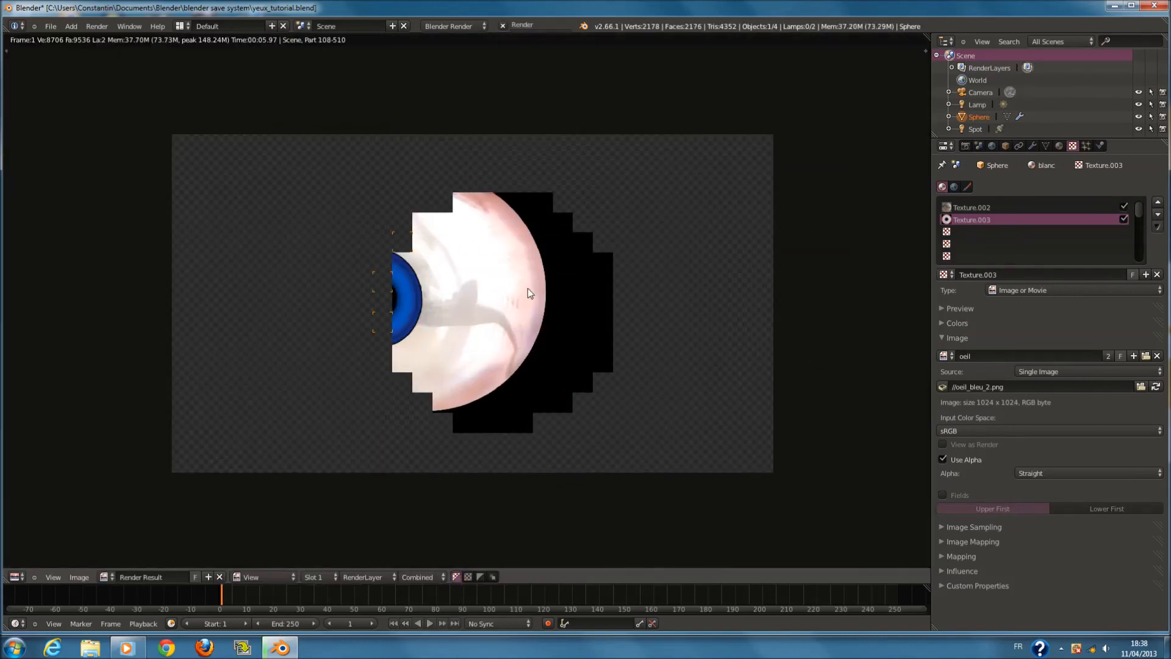
{"action": "scroll", "coordinate": [528, 287], "scroll_direction": "up", "scroll_amount": 1}
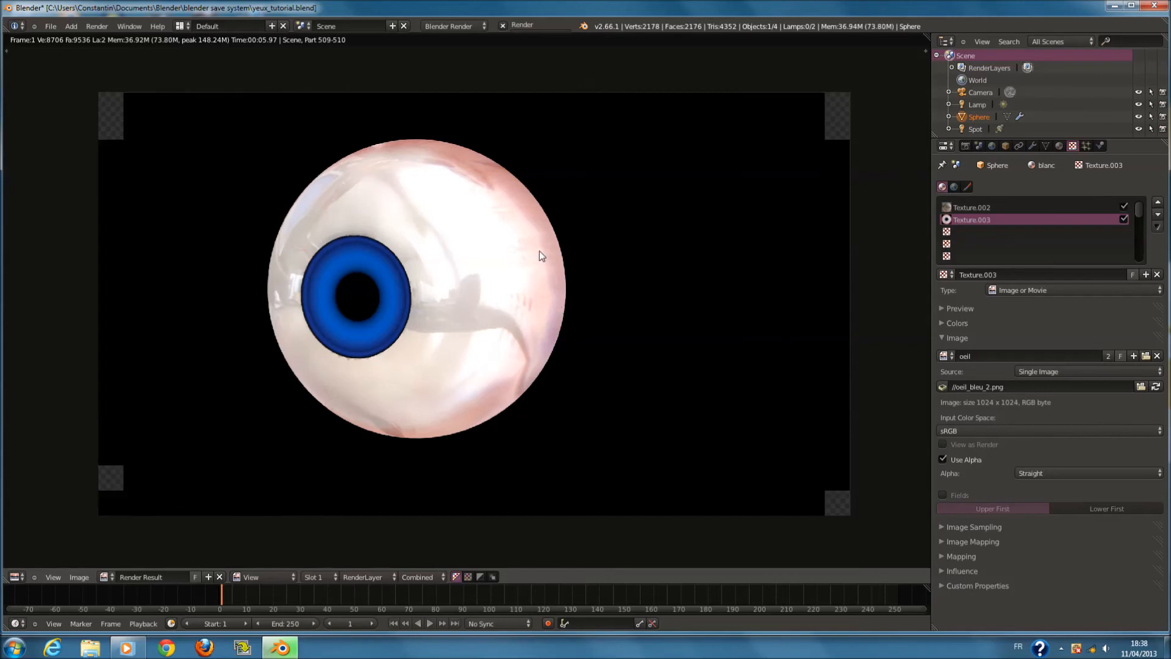
Disable Texture.002 for a test render of the eyeball, and expand its influence settings
{"action": "left_click", "coordinate": [993, 208]}
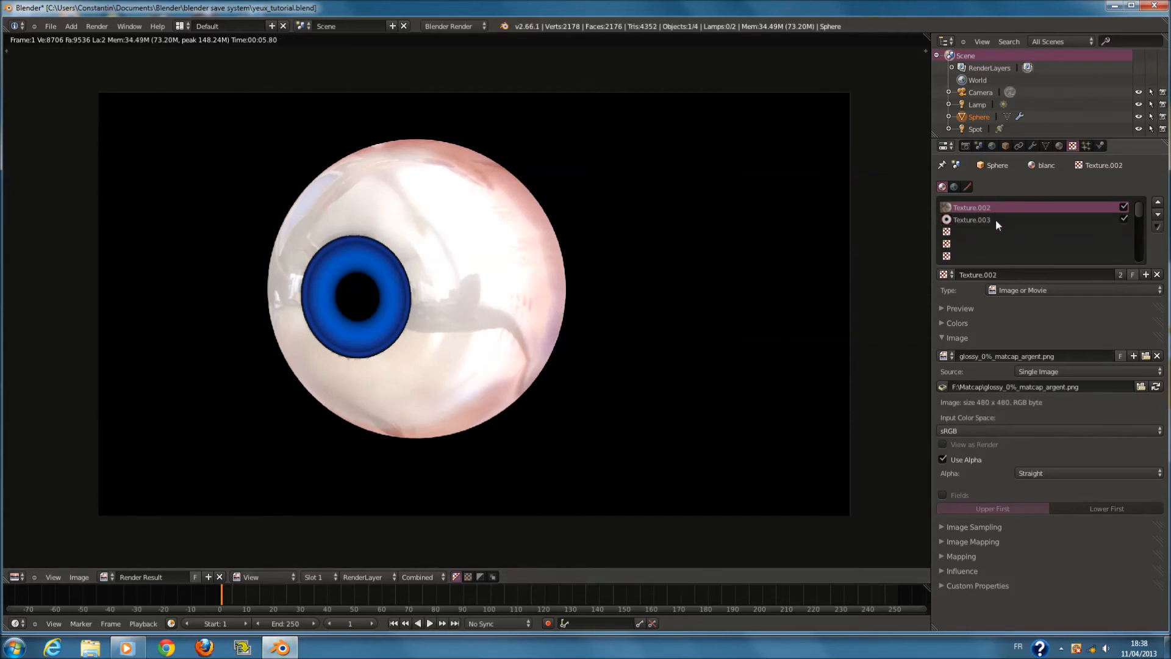
{"action": "key", "text": "F12"}
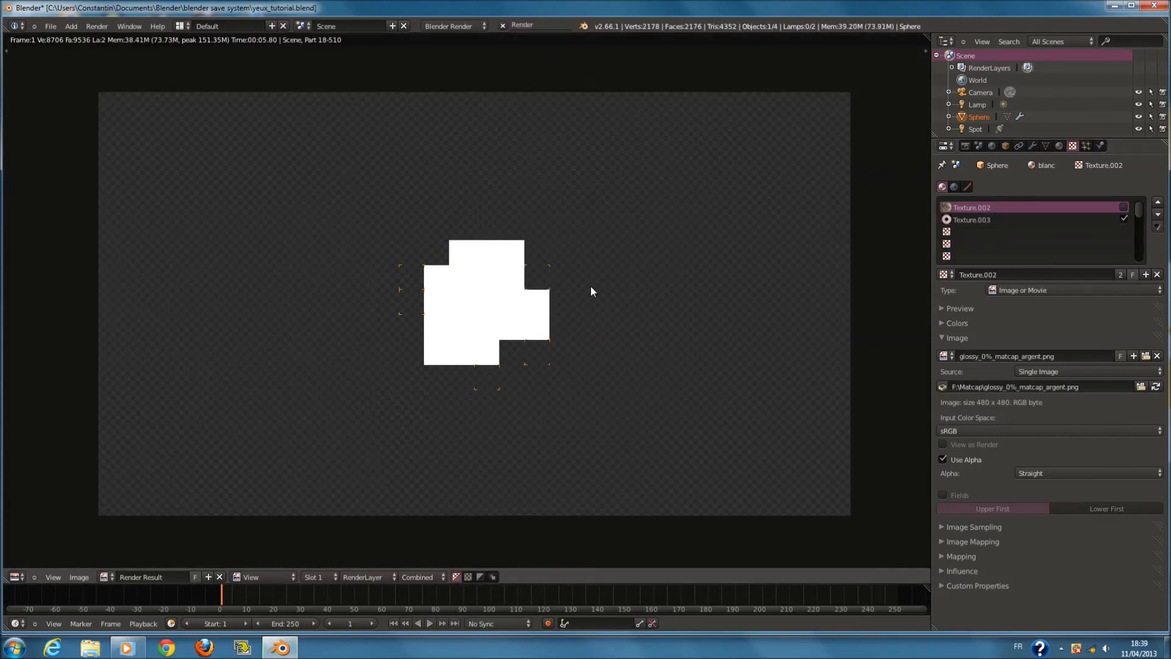
{"action": "left_click", "coordinate": [1124, 208]}
{"action": "left_click", "coordinate": [954, 337]}
{"action": "left_click", "coordinate": [970, 397]}
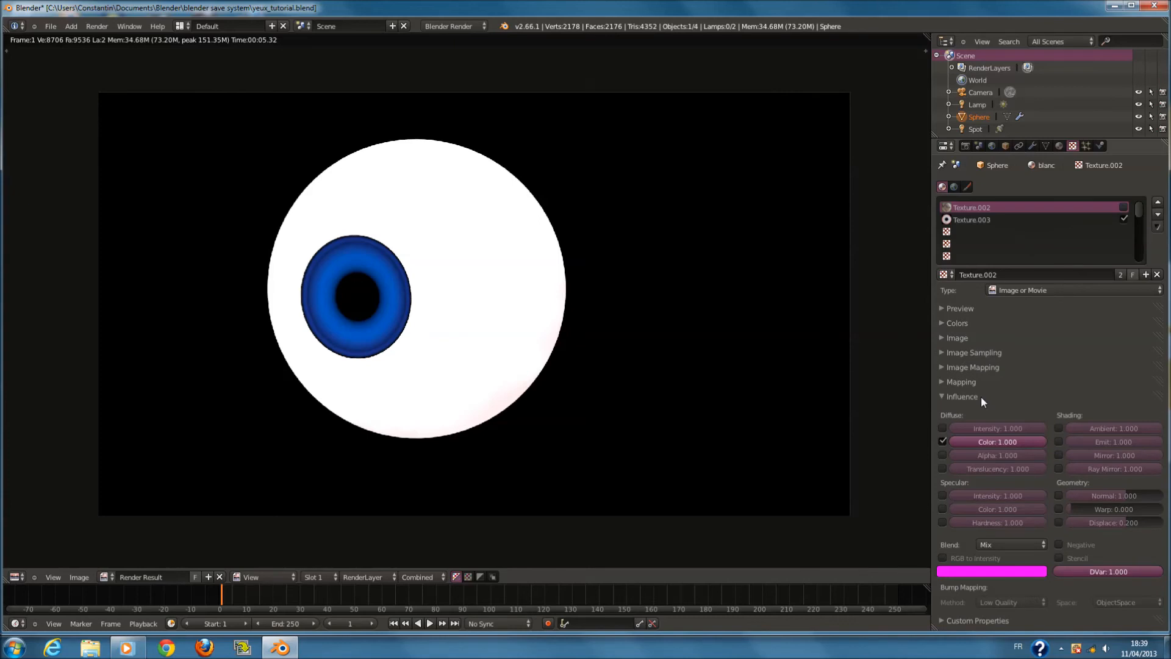
Try Texture.003 above Texture.002 in the texture list and render the eyeball
{"action": "left_click", "coordinate": [1072, 221]}
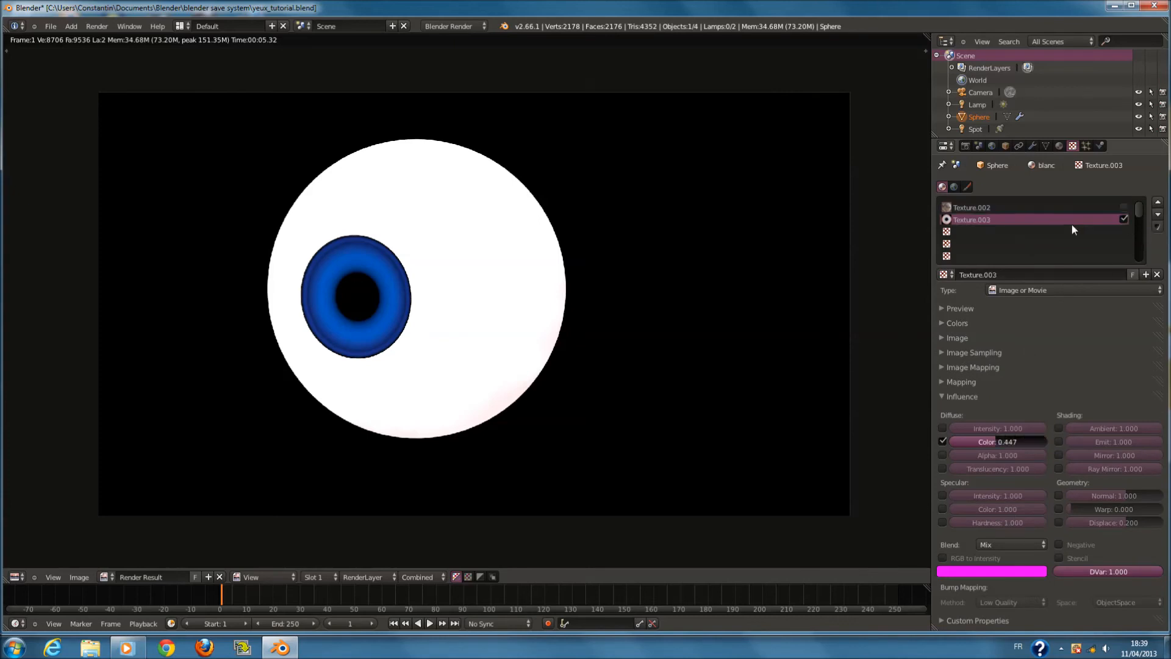
{"action": "left_click", "coordinate": [1158, 201]}
{"action": "key", "text": "F12"}
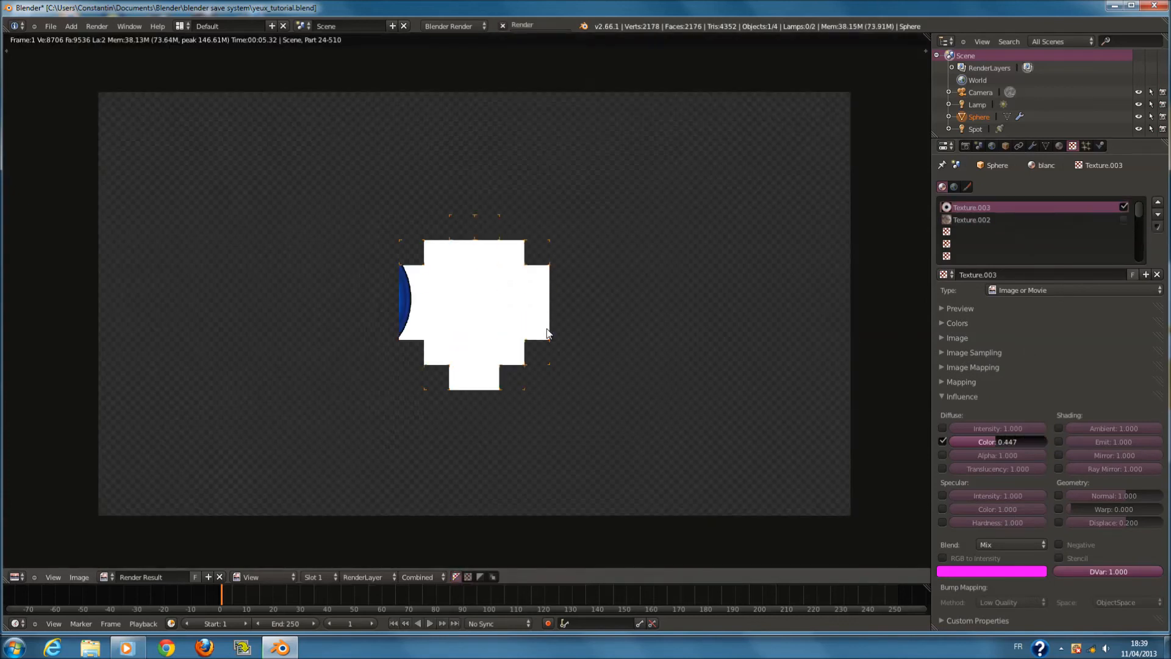
Re-enable Texture.002, move Texture.003 back below it, and render the eyeball
{"action": "left_click", "coordinate": [1124, 219]}
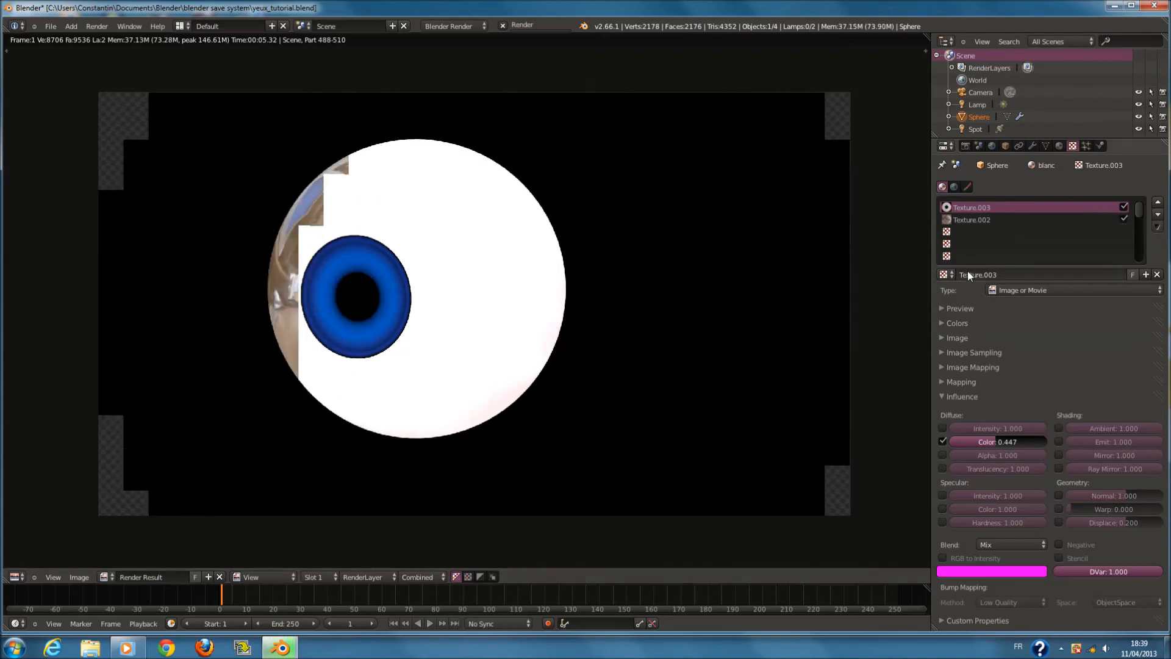
{"action": "left_click", "coordinate": [983, 397]}
{"action": "left_click", "coordinate": [1158, 215]}
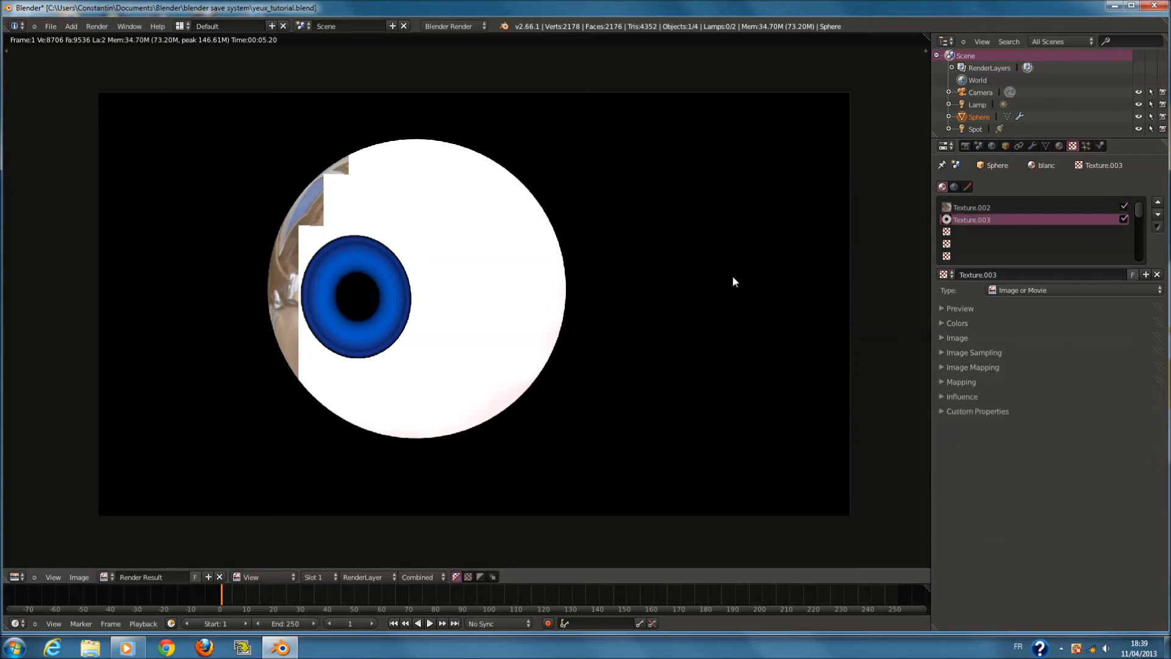
{"action": "key", "text": "F12"}
Test a diffuse color influence of 1.000 for Texture.003 in a render, and lower it to 0.684 for a second render
{"action": "left_click", "coordinate": [990, 395]}
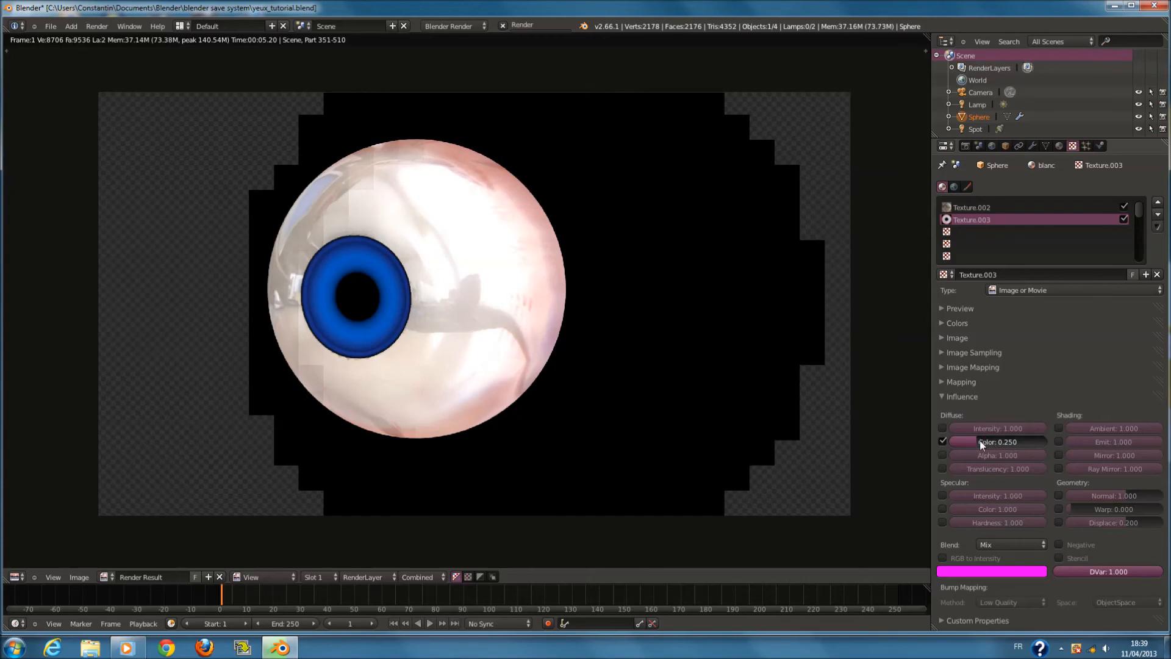
{"action": "left_click_drag", "start_coordinate": [987, 443], "coordinate": [1033, 452]}
{"action": "key", "text": "F12"}
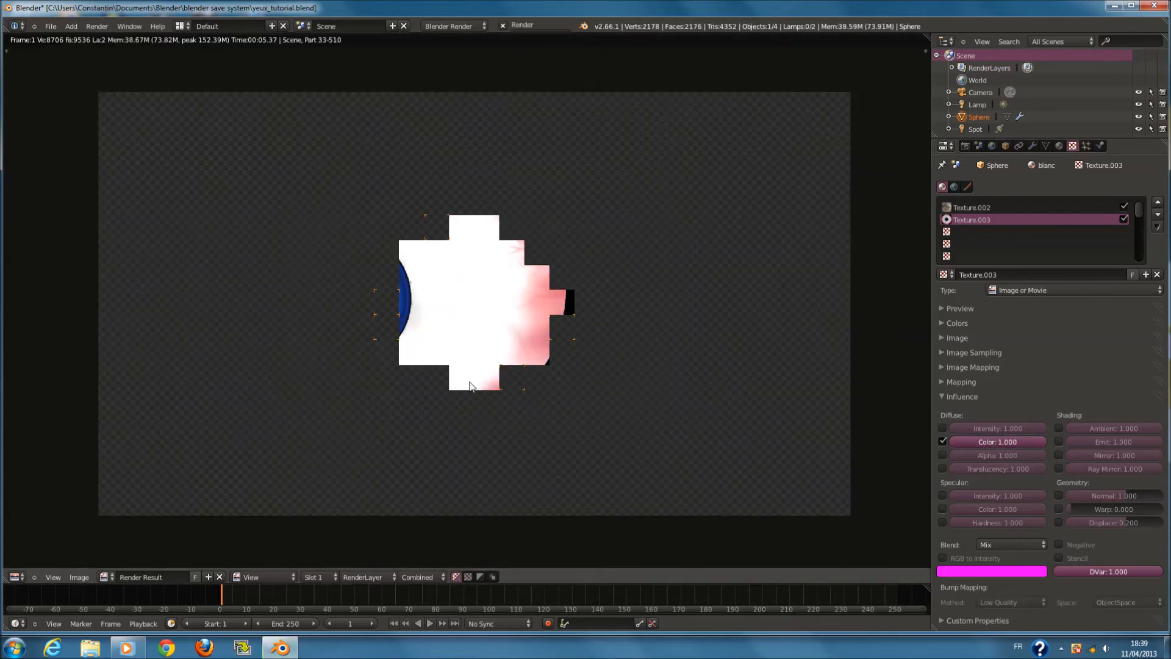
{"action": "left_click_drag", "start_coordinate": [1043, 440], "coordinate": [1012, 434]}
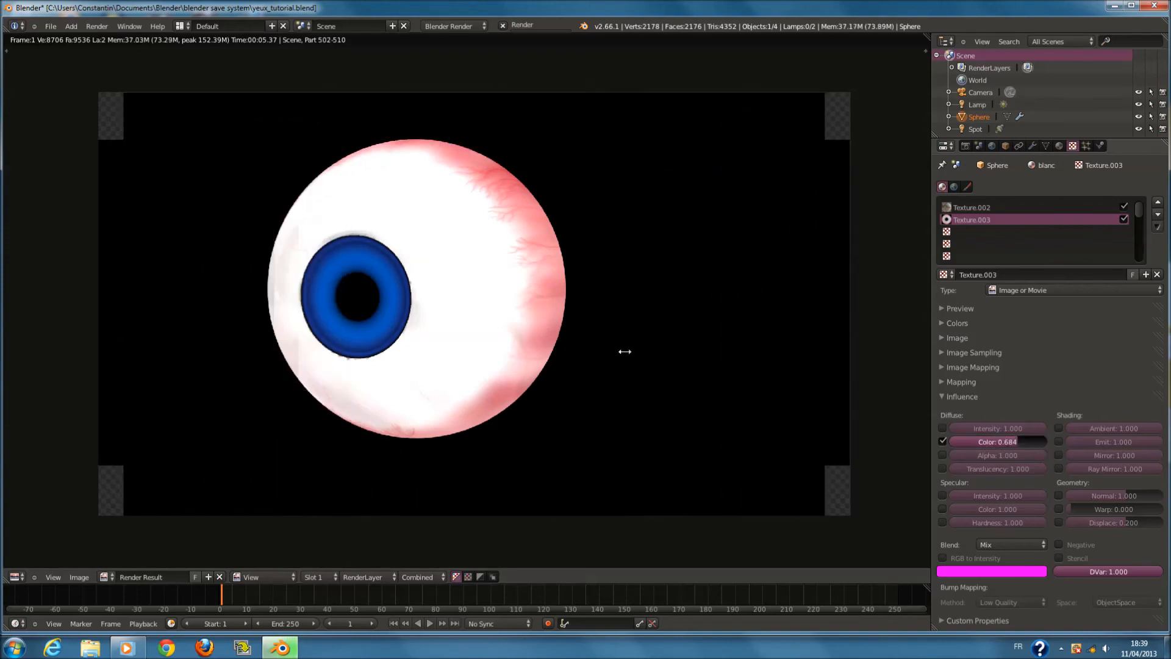
{"action": "key", "text": "F12"}
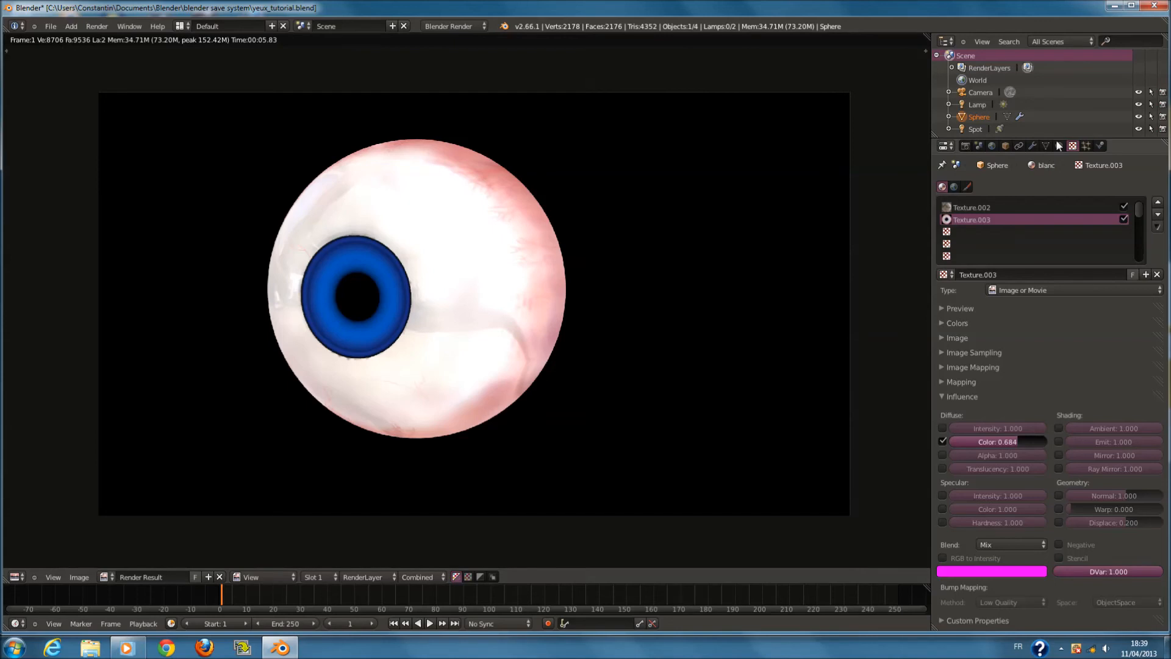
Select Texture.001 of the "oeil_couleur" material, expand its image settings, and open and cancel its image browser
{"action": "left_click", "coordinate": [1059, 146]}
{"action": "left_click", "coordinate": [972, 204]}
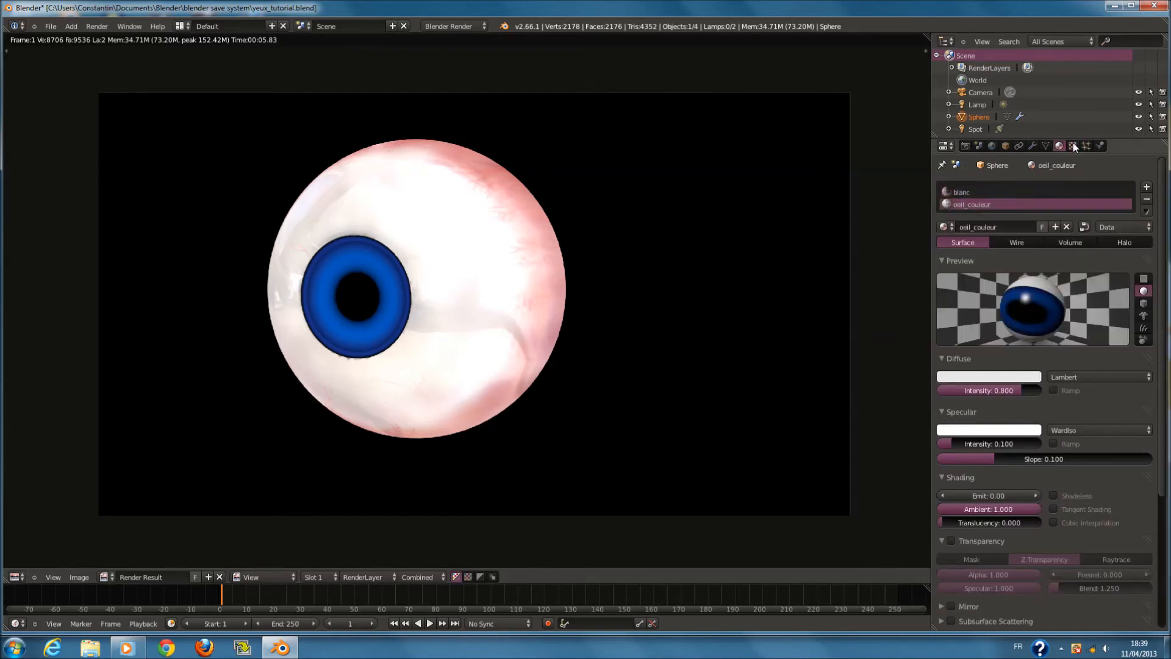
{"action": "left_click", "coordinate": [1073, 147]}
{"action": "left_click", "coordinate": [978, 218]}
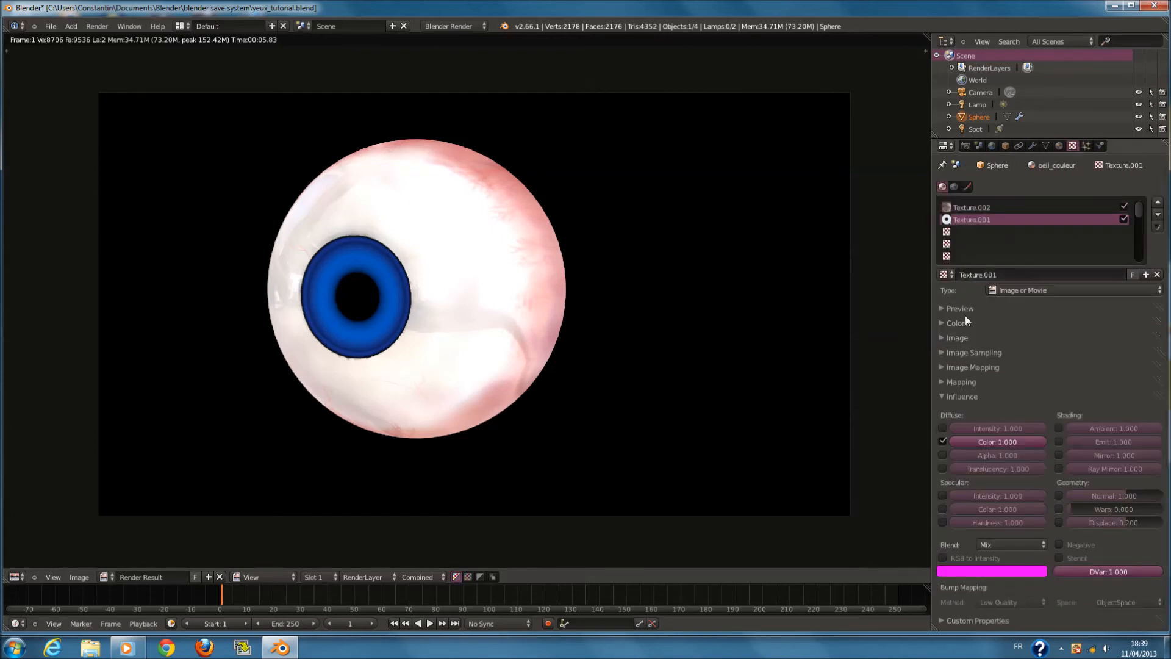
{"action": "left_click", "coordinate": [972, 338]}
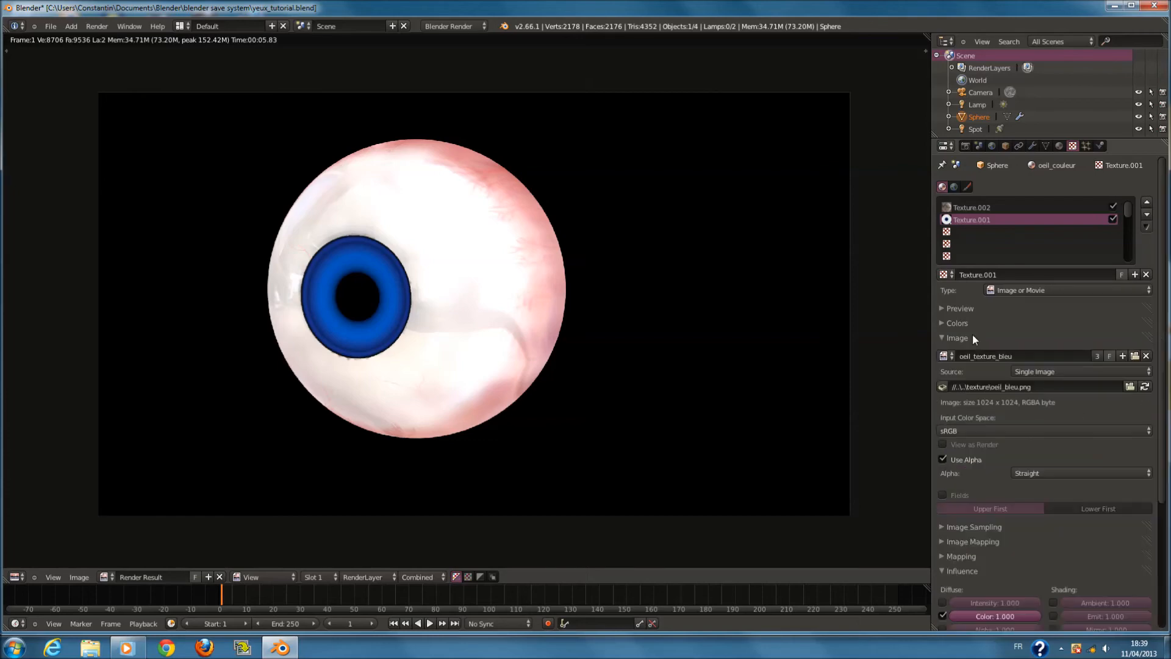
{"action": "left_click", "coordinate": [1131, 353]}
{"action": "left_click", "coordinate": [1147, 71]}
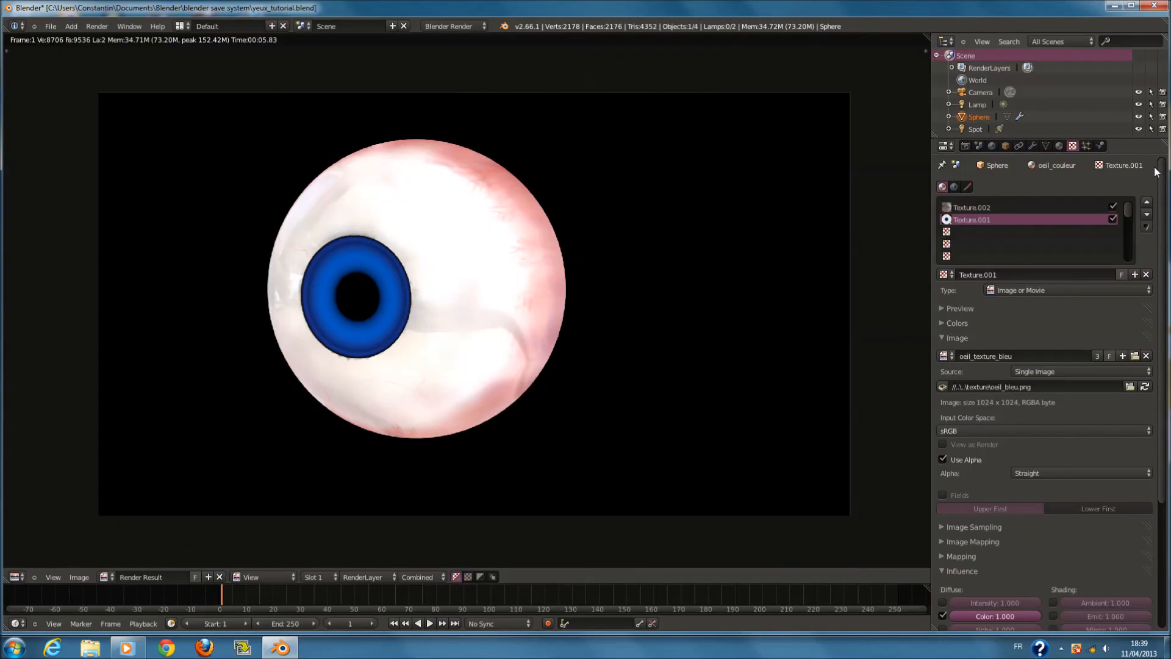
Assign the existing image "oeil" (oeil_bleu_2.png) to Texture.001, render the eyeball, and inspect the iris
{"action": "left_click", "coordinate": [944, 356]}
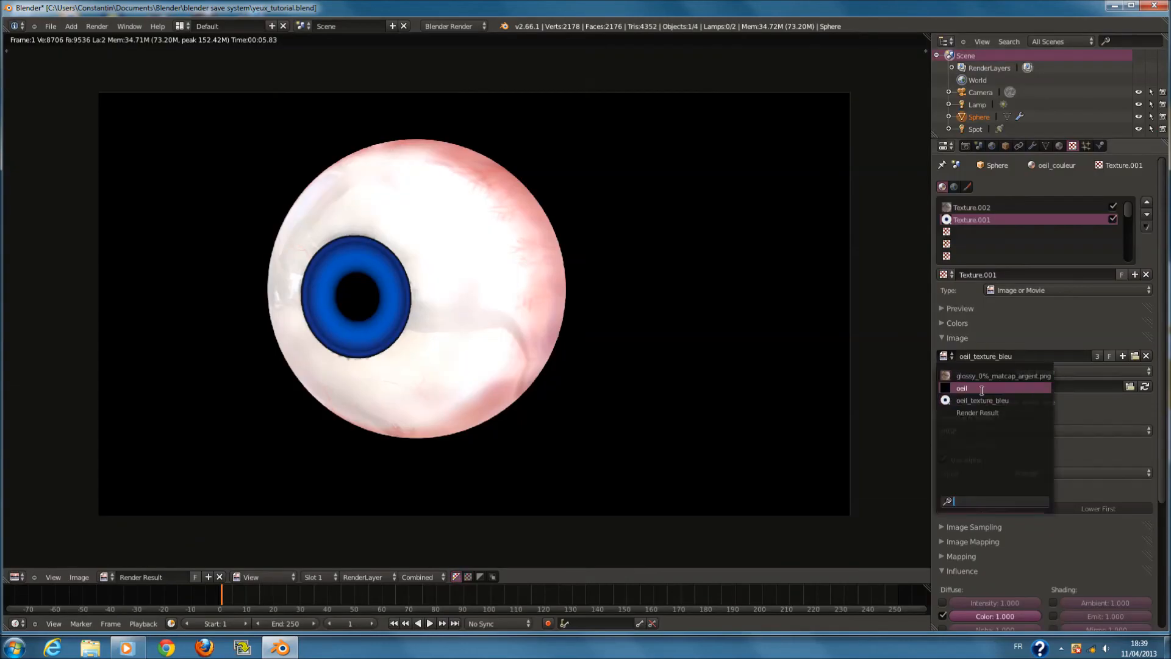
{"action": "left_click", "coordinate": [981, 389]}
{"action": "key", "text": "F12"}
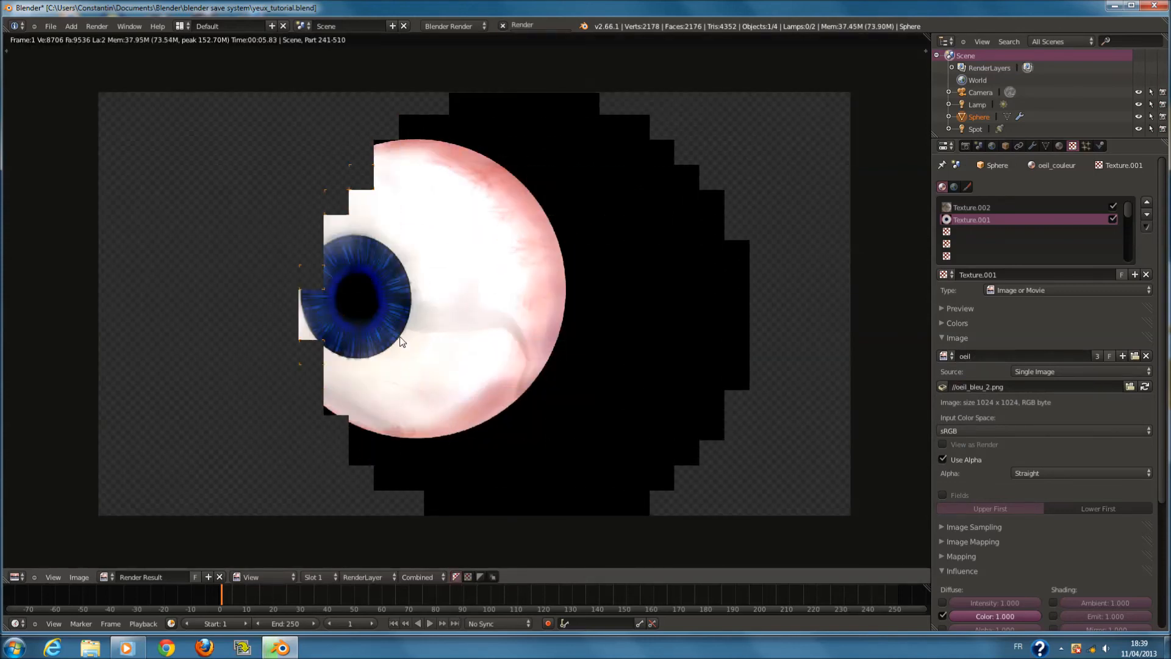
{"action": "middle_click_drag", "start_coordinate": [438, 339], "coordinate": [602, 344]}
{"action": "scroll", "coordinate": [537, 304], "scroll_direction": "up", "scroll_amount": 3}
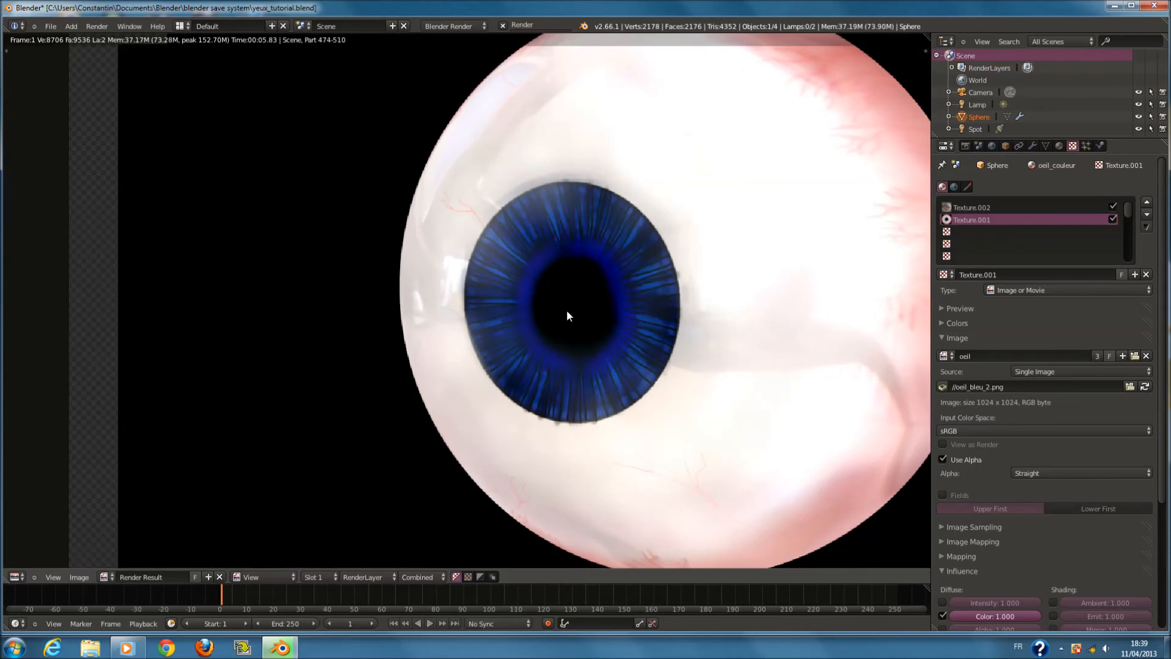
{"action": "scroll", "coordinate": [695, 289], "scroll_direction": "down", "scroll_amount": 2}
{"action": "scroll", "coordinate": [643, 290], "scroll_direction": "up", "scroll_amount": 2}
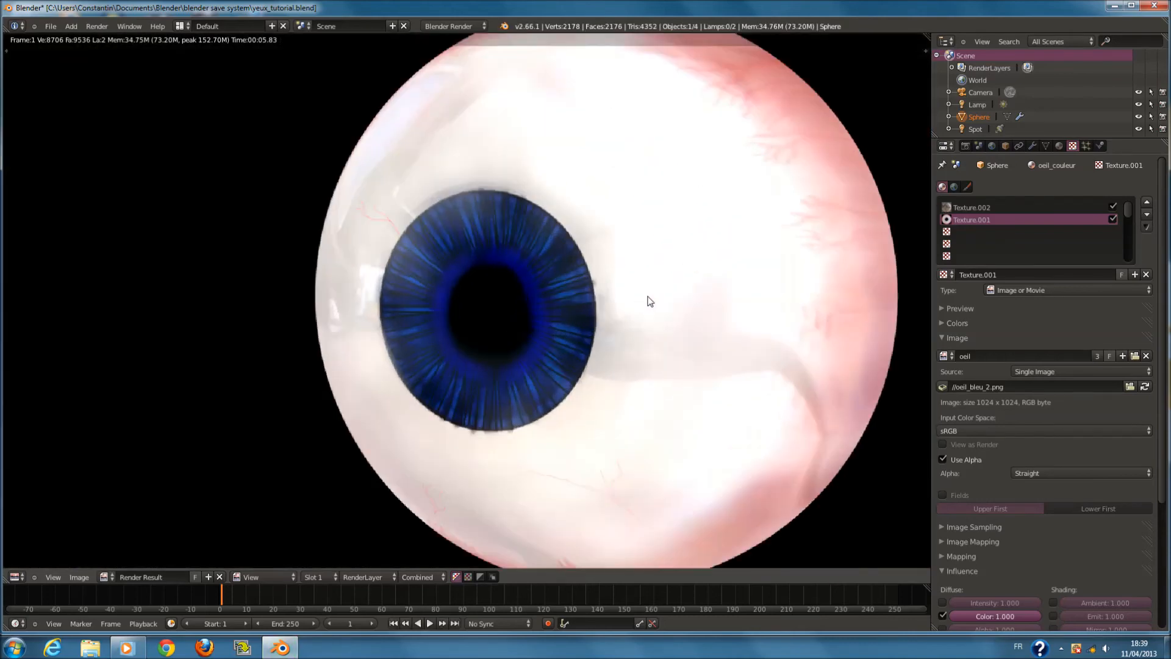
{"action": "scroll", "coordinate": [640, 304], "scroll_direction": "down", "scroll_amount": 2}
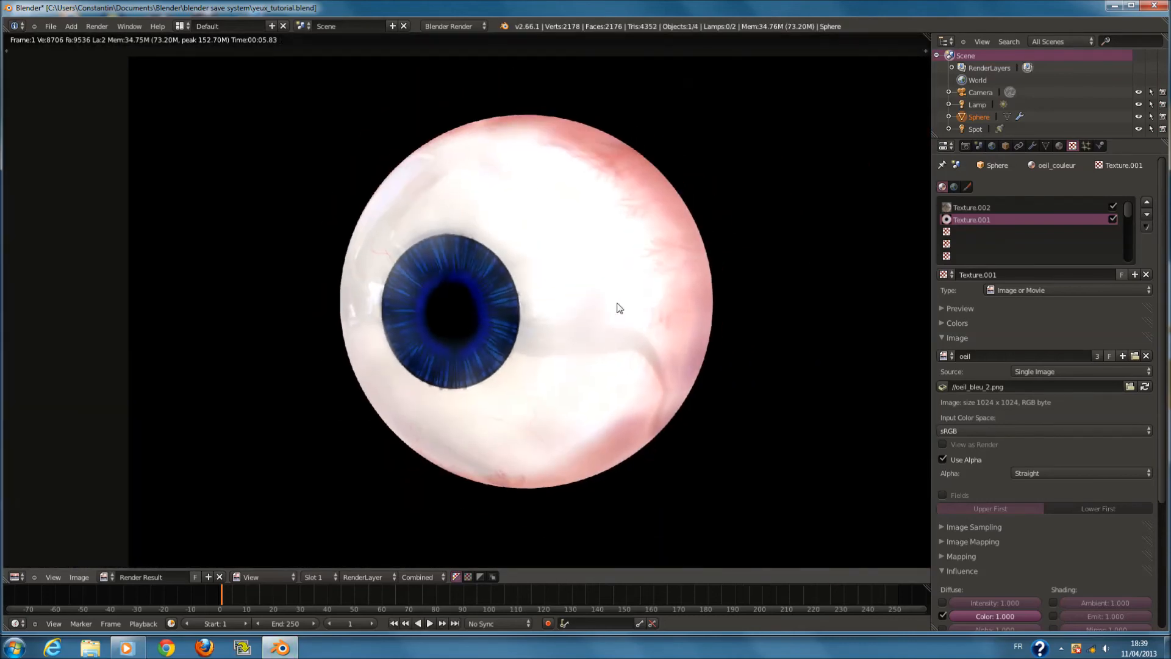
Open eye_ball_2.png from the F:\texture\humain body folder as Texture.001's image and render the eyeball
{"action": "left_click", "coordinate": [1135, 356]}
{"action": "left_click", "coordinate": [37, 306]}
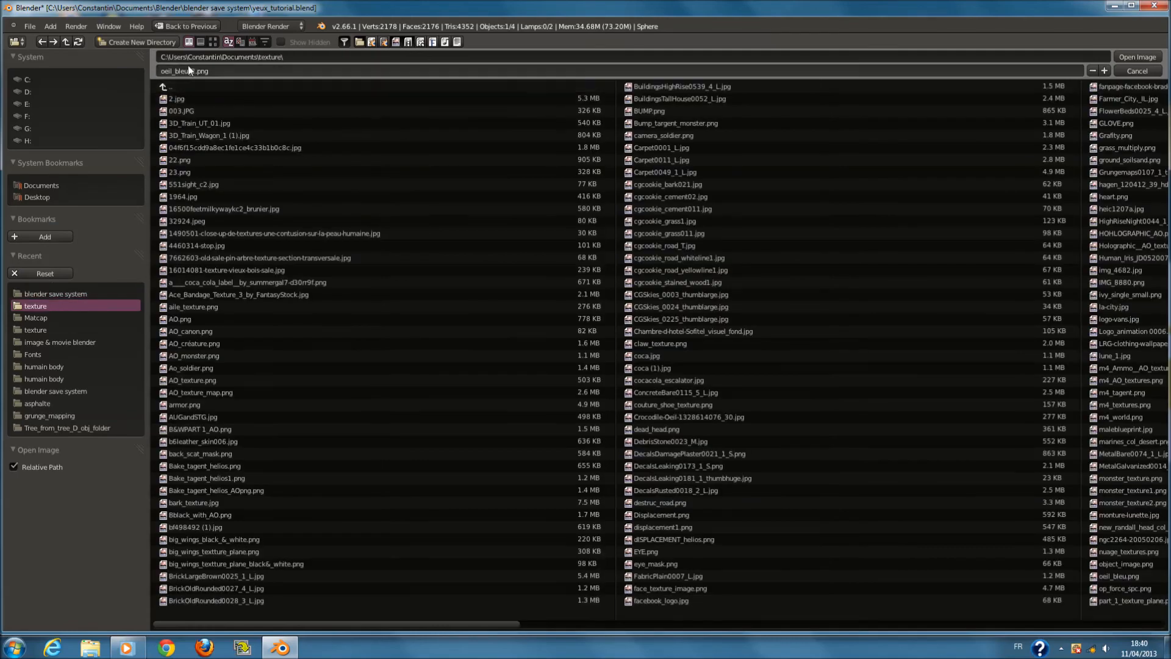
{"action": "left_click", "coordinate": [213, 42]}
{"action": "scroll", "coordinate": [487, 263], "scroll_direction": "down", "scroll_amount": 1}
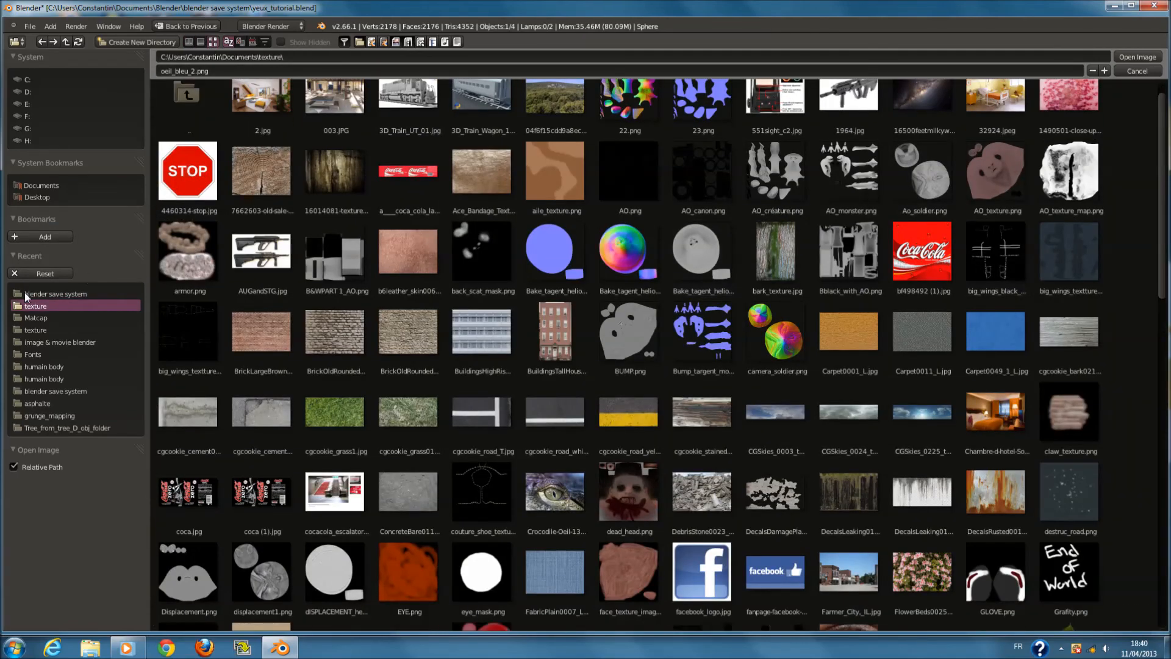
{"action": "left_click", "coordinate": [77, 364]}
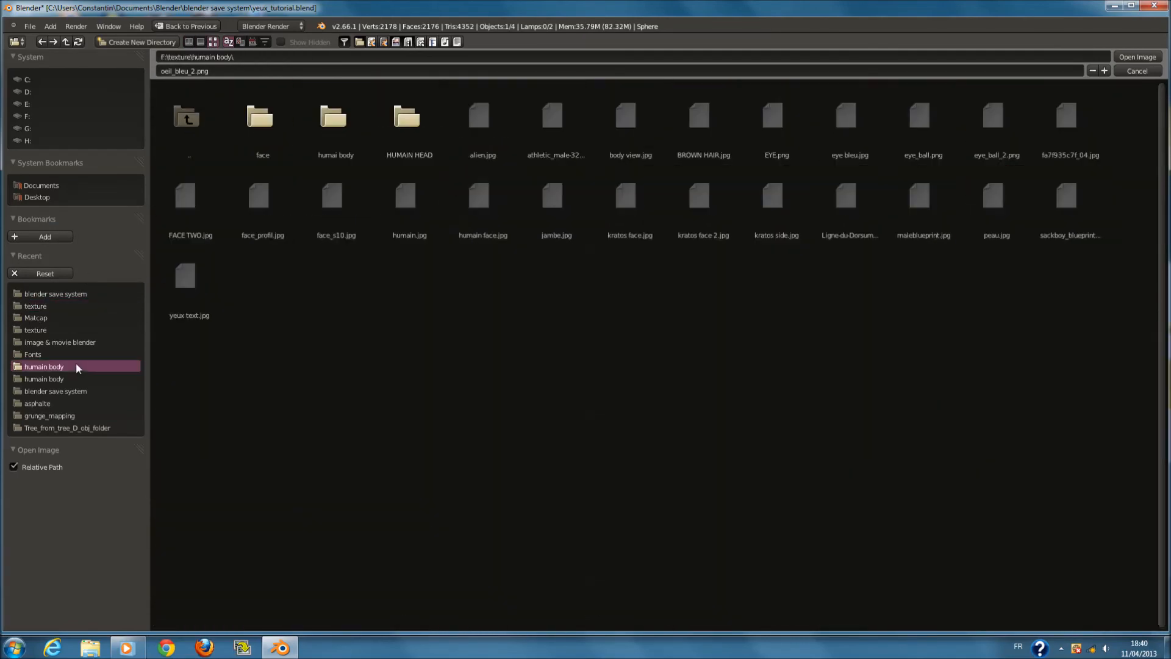
{"action": "left_click", "coordinate": [1130, 59]}
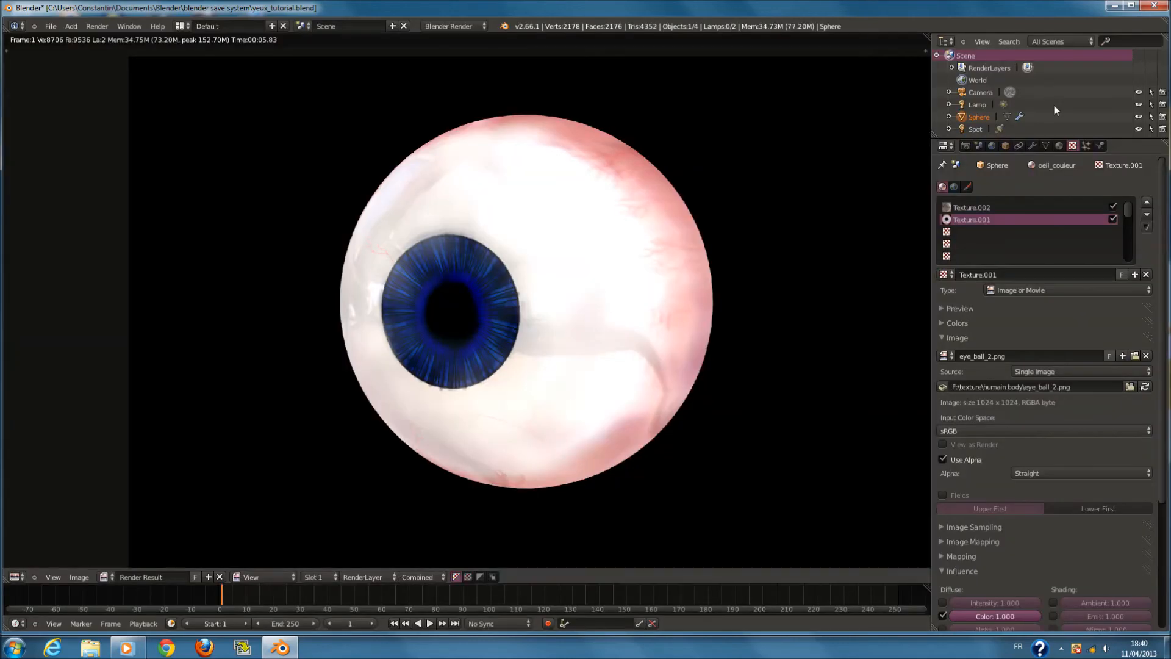
{"action": "key", "text": "F12"}
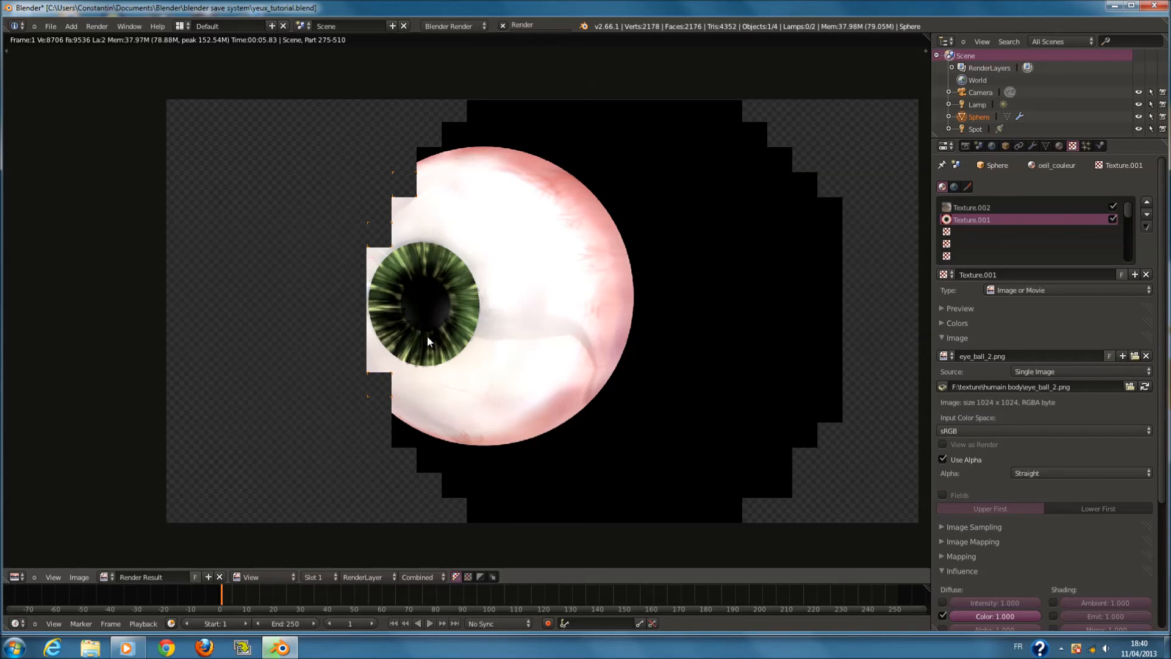
{"action": "scroll", "coordinate": [456, 357], "scroll_direction": "up", "scroll_amount": 4}
{"action": "scroll", "coordinate": [456, 360], "scroll_direction": "down", "scroll_amount": 3}
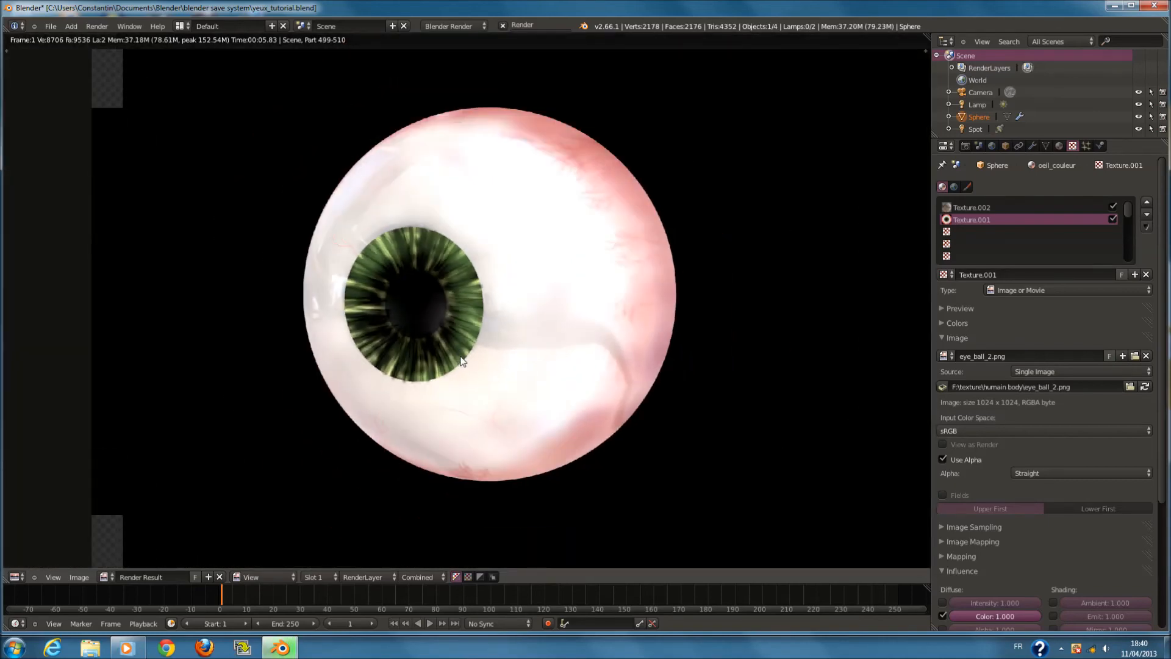
{"action": "scroll", "coordinate": [461, 360], "scroll_direction": "down", "scroll_amount": 2}
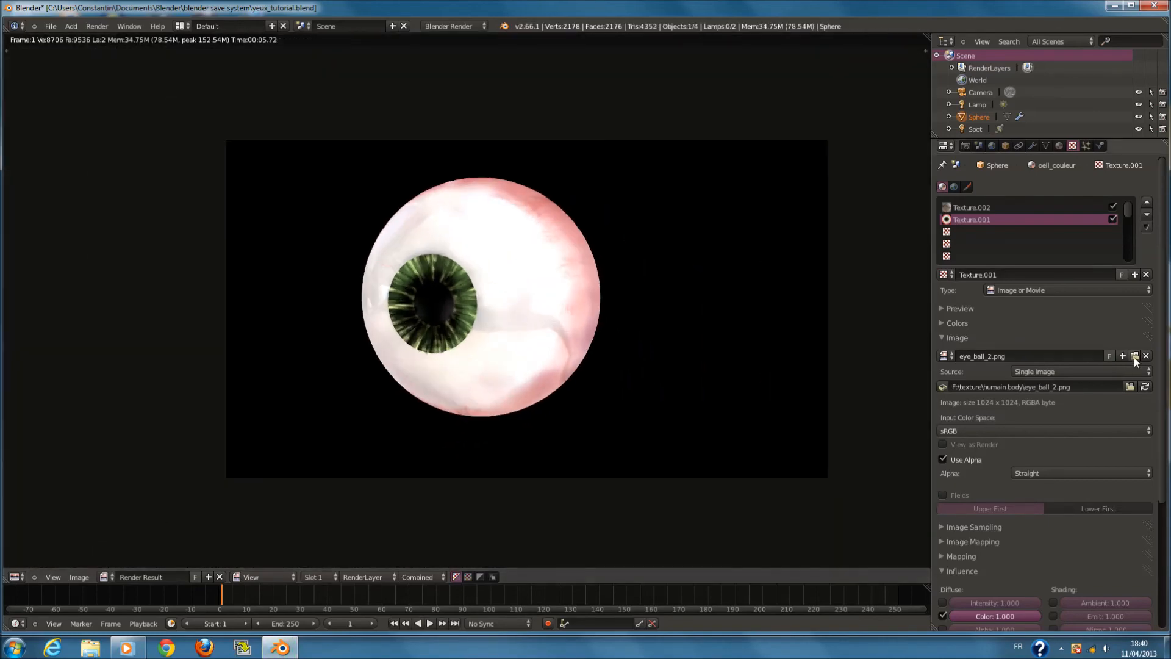
Set Texture.001's image back to "oeil" and render the eyeball
{"action": "left_click", "coordinate": [1134, 356]}
{"action": "left_click", "coordinate": [1136, 70]}
{"action": "left_click", "coordinate": [946, 355]}
{"action": "left_click", "coordinate": [981, 400]}
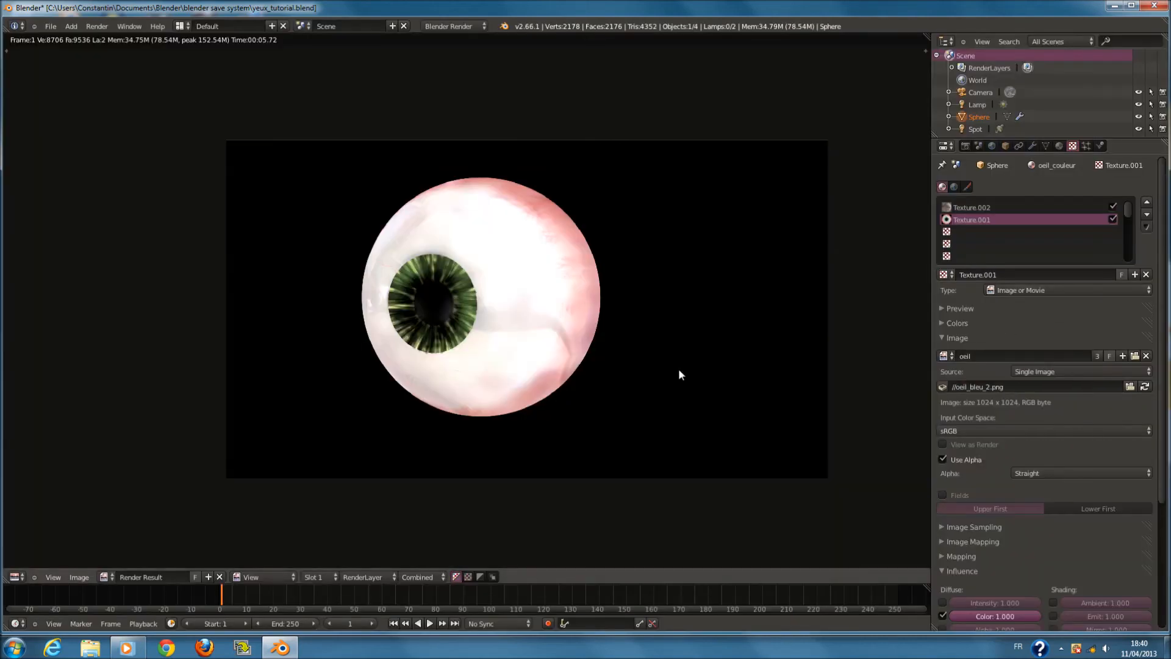
{"action": "key", "text": "F12"}
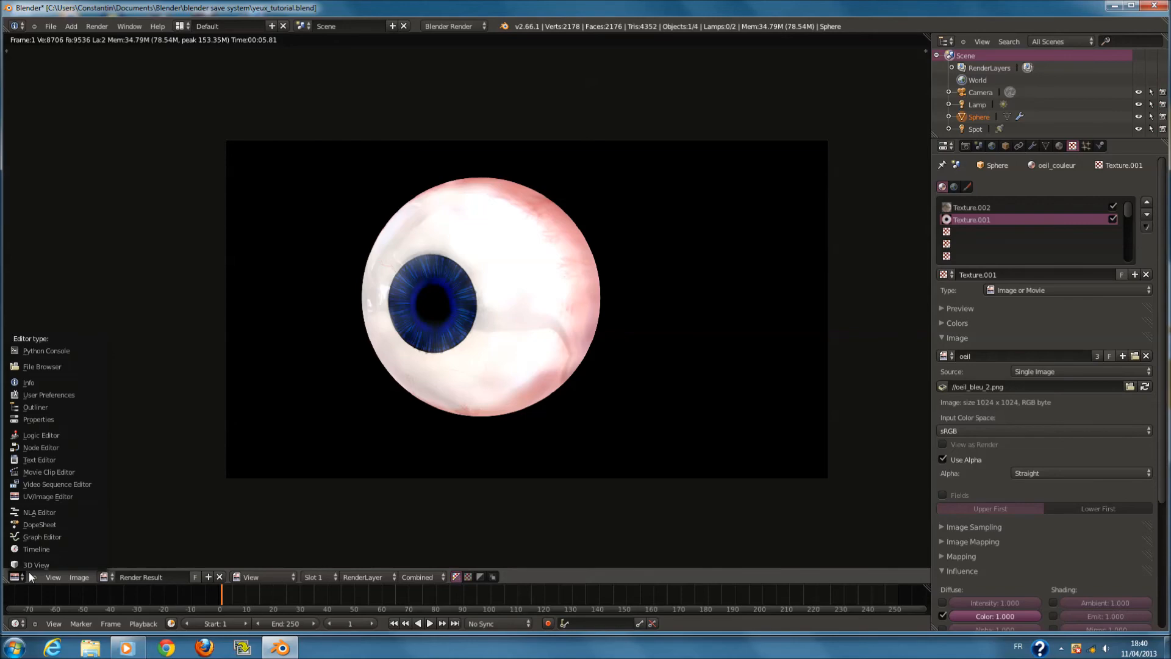
Switch the render result area to the 3D View and examine the eyeball and its mesh from several angles, including the front and camera views
{"action": "left_click", "coordinate": [35, 565]}
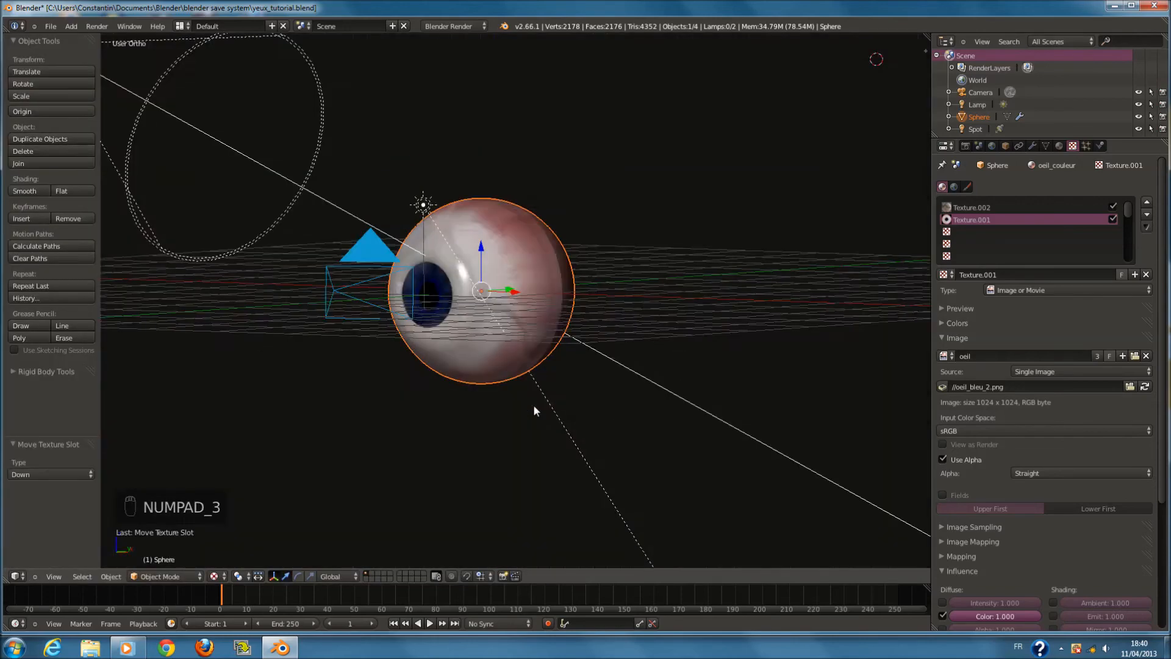
{"action": "middle_click_drag", "start_coordinate": [556, 268], "coordinate": [487, 287]}
{"action": "scroll", "coordinate": [573, 235], "scroll_direction": "up", "scroll_amount": 2}
{"action": "key", "text": "Tab"}
{"action": "middle_click_drag", "start_coordinate": [576, 230], "coordinate": [707, 370]}
{"action": "key", "text": "Tab"}
{"action": "scroll", "coordinate": [584, 256], "scroll_direction": "up", "scroll_amount": 1}
{"action": "scroll", "coordinate": [584, 256], "scroll_direction": "down", "scroll_amount": 1}
{"action": "scroll", "coordinate": [584, 256], "scroll_direction": "up", "scroll_amount": 1}
{"action": "key", "text": "Tab"}
{"action": "key", "text": "Tab"}
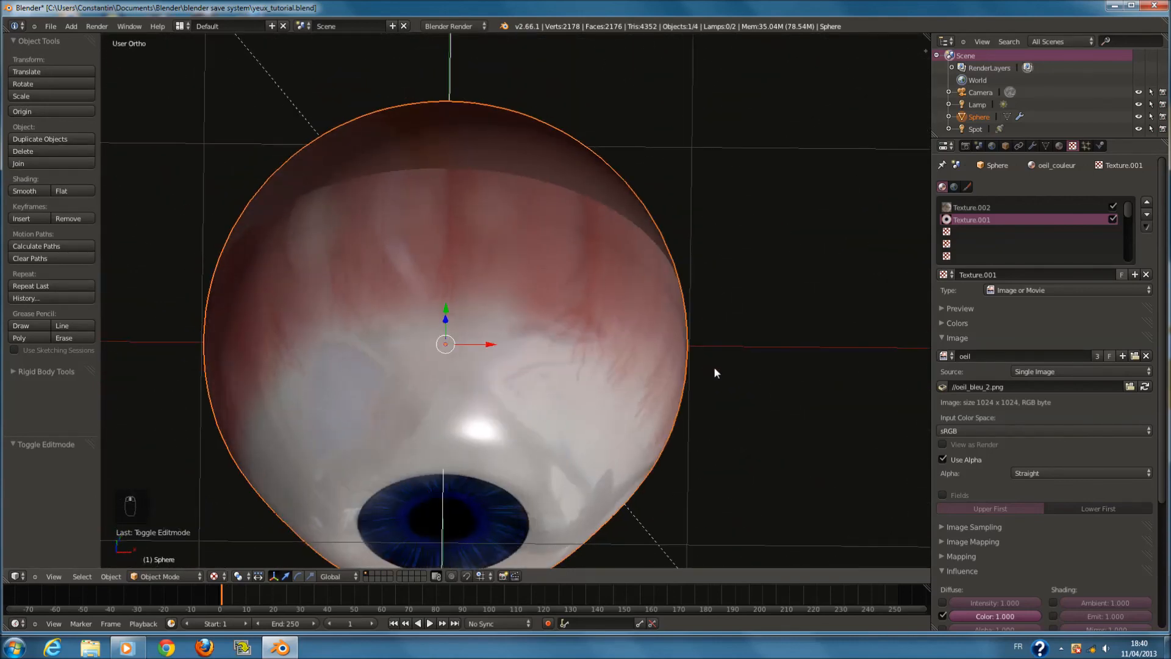
{"action": "key", "text": "KP_1"}
{"action": "key", "text": "Tab"}
{"action": "key", "text": "Tab"}
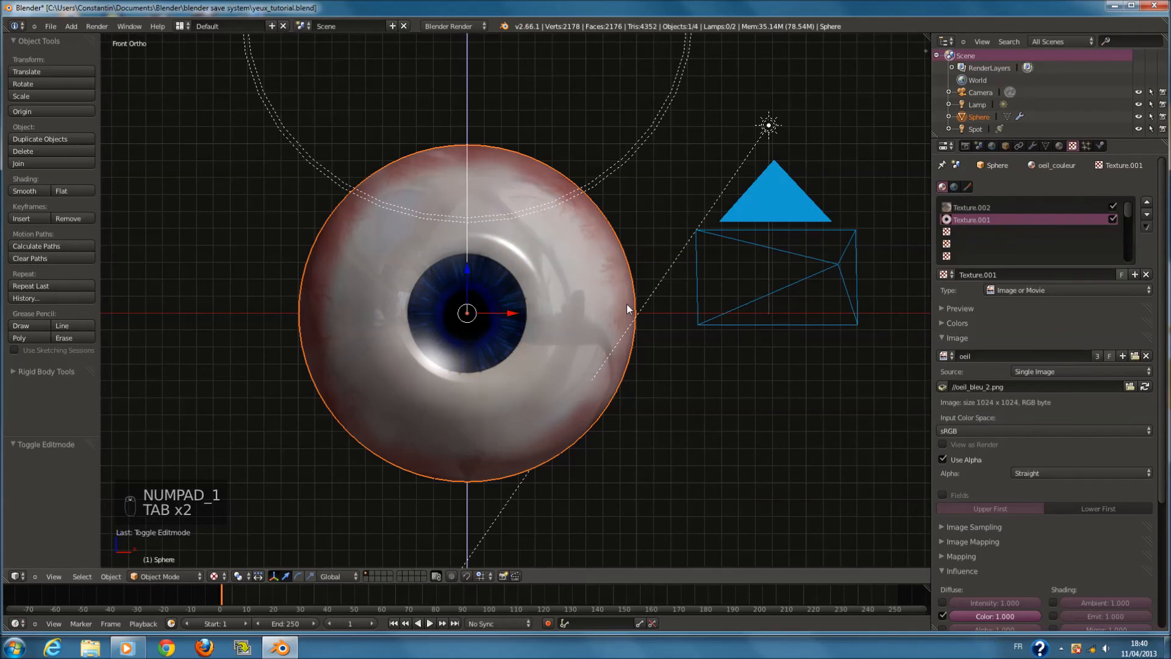
{"action": "key", "text": "KP_3"}
{"action": "key", "text": "KP_0"}
{"action": "key", "text": "p"}
{"action": "key", "text": "p"}
{"action": "key", "text": "Escape"}
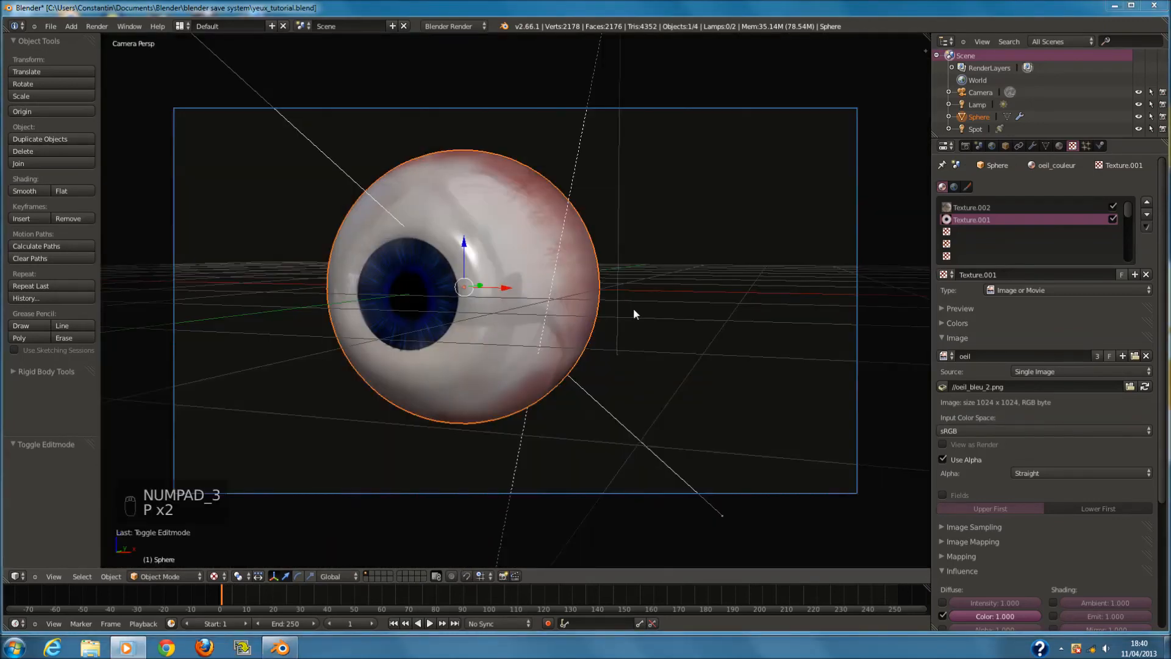
Add a UV sphere with 32 segments and 16 rings at the centre of the eyeball and rotate it 90° about X
{"action": "key", "text": "KP_1"}
{"action": "key", "text": "shift+c"}
{"action": "middle_click_drag", "start_coordinate": [653, 302], "coordinate": [572, 334], "text": "ctrl"}
{"action": "middle_click_drag", "start_coordinate": [549, 392], "coordinate": [568, 332], "text": "shift"}
{"action": "scroll", "coordinate": [569, 332], "scroll_direction": "up", "scroll_amount": 7}
{"action": "key", "text": "shift+a"}
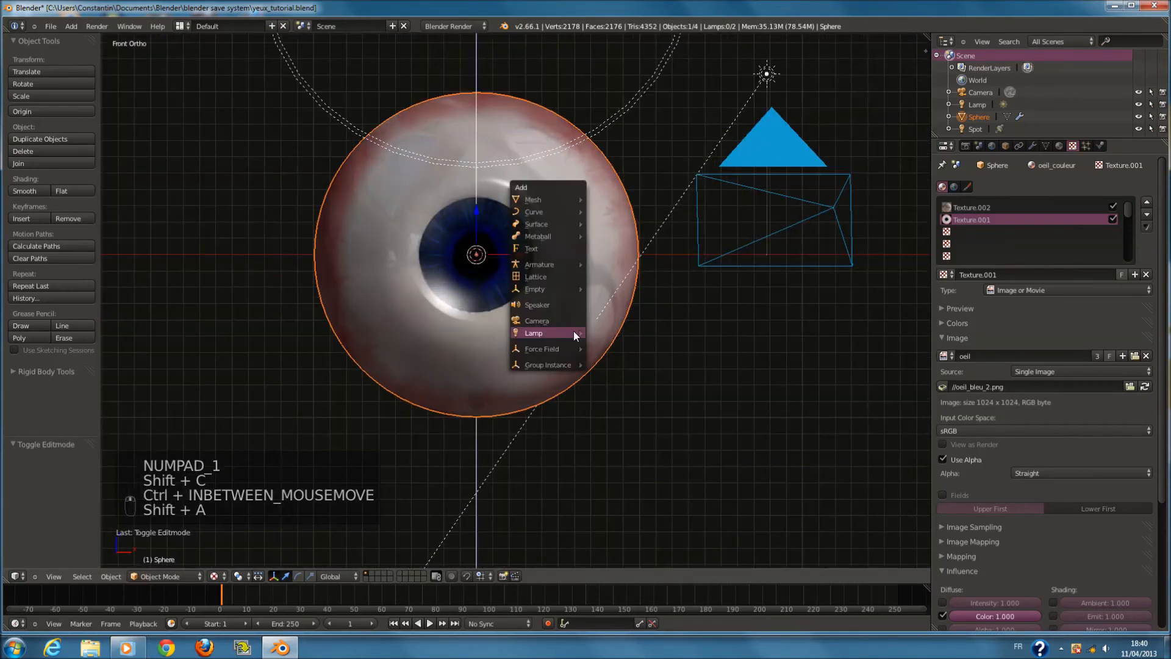
{"action": "mouse_move", "coordinate": [558, 200]}
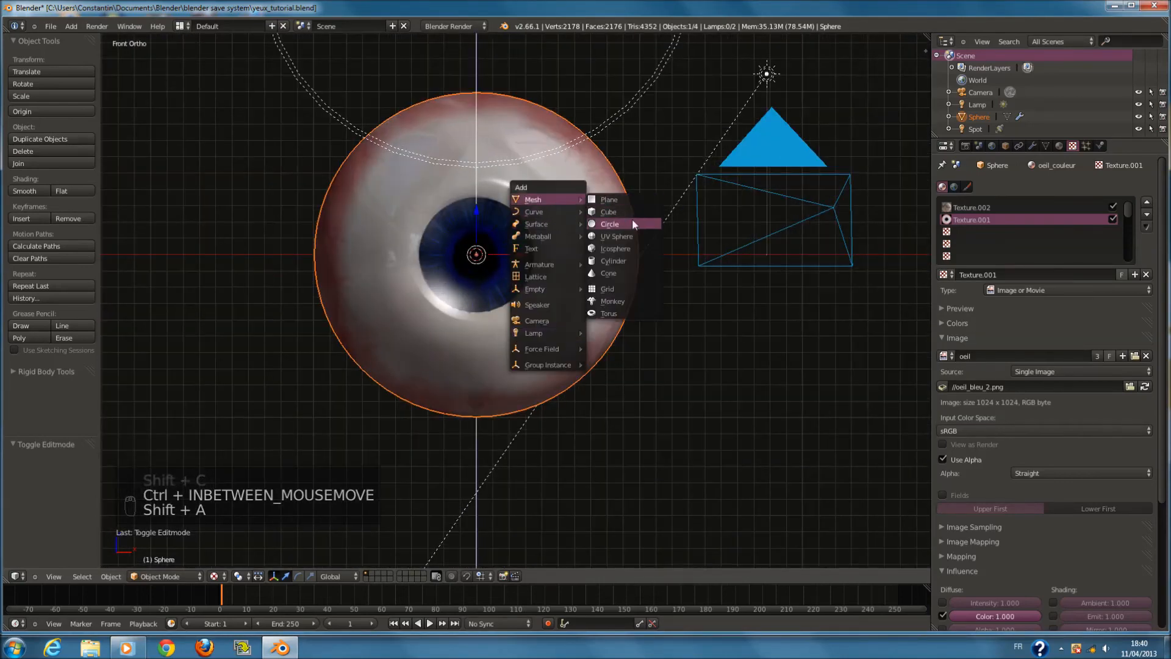
{"action": "left_click", "coordinate": [634, 236]}
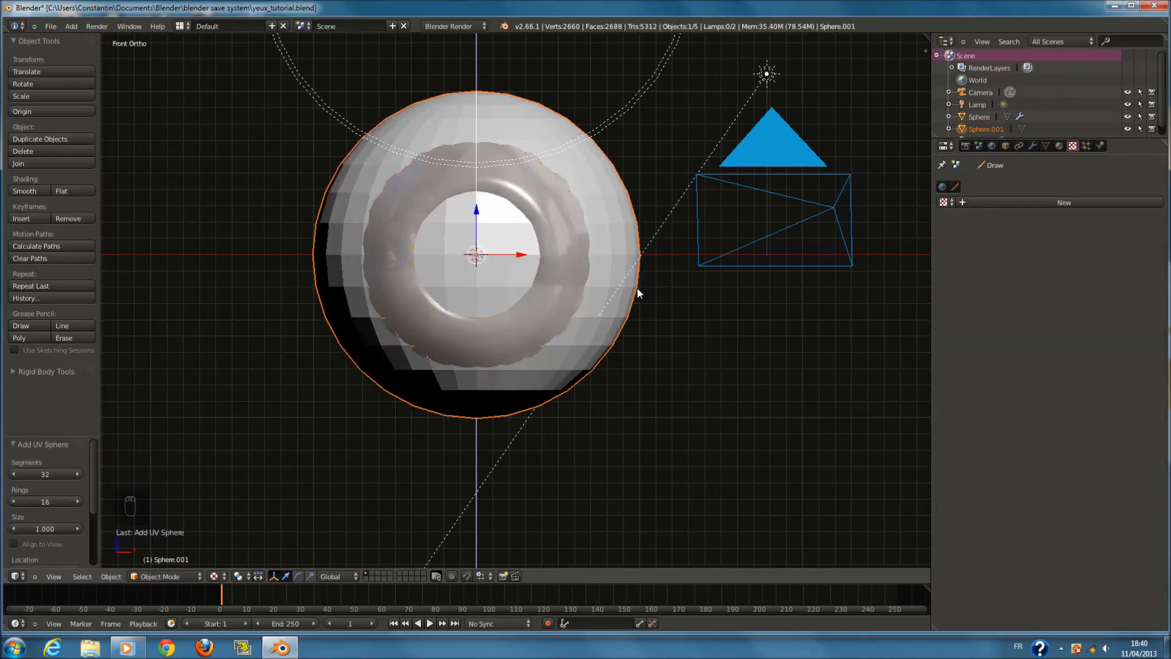
{"action": "key", "text": "r"}
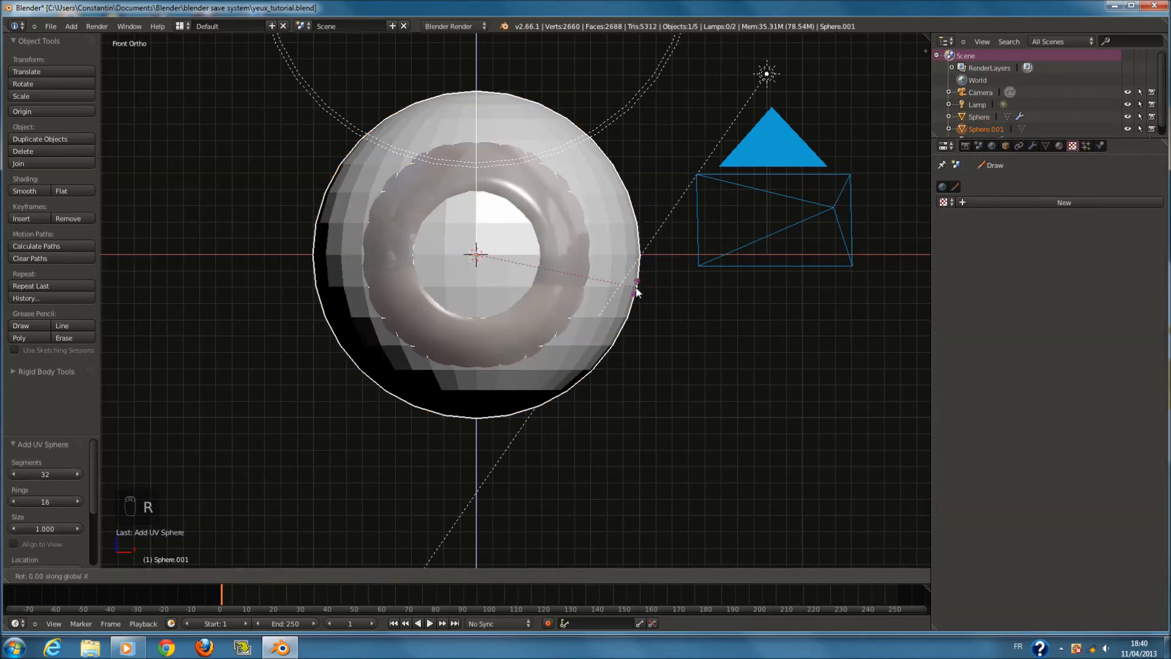
{"action": "type", "text": "90"}
{"action": "key", "text": "Return"}
Give the new sphere a level 1 subdivision surface and scale it up by about 1.012 so it encloses the eyeball
{"action": "key", "text": "KP_3"}
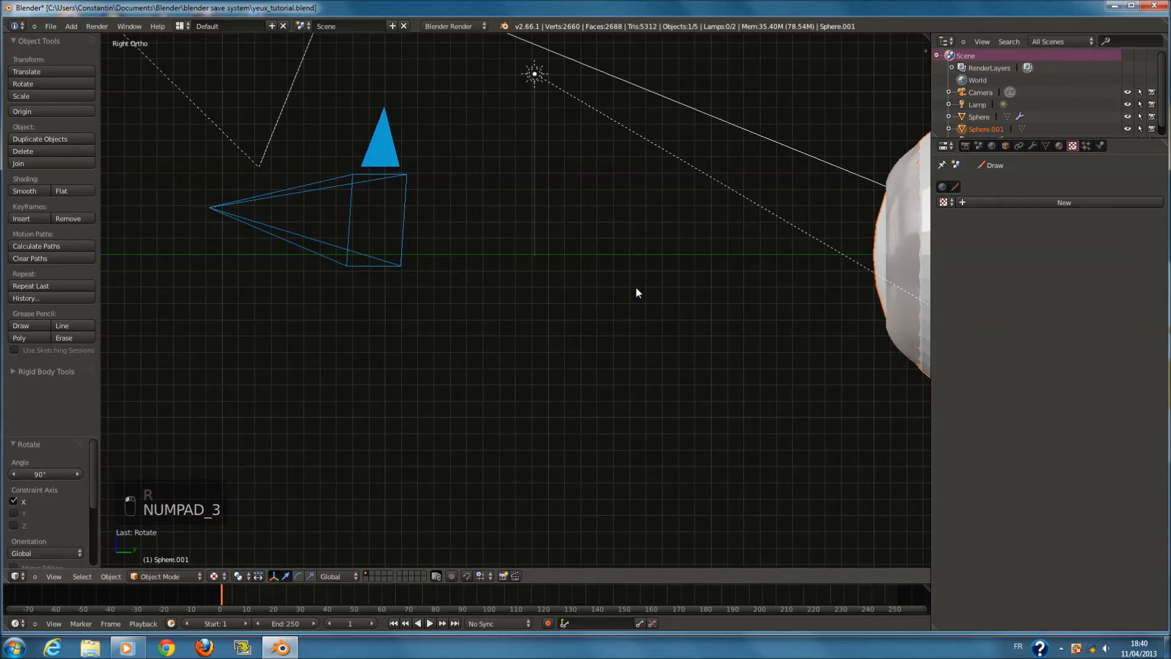
{"action": "key", "text": "KP_Decimal"}
{"action": "key", "text": "z"}
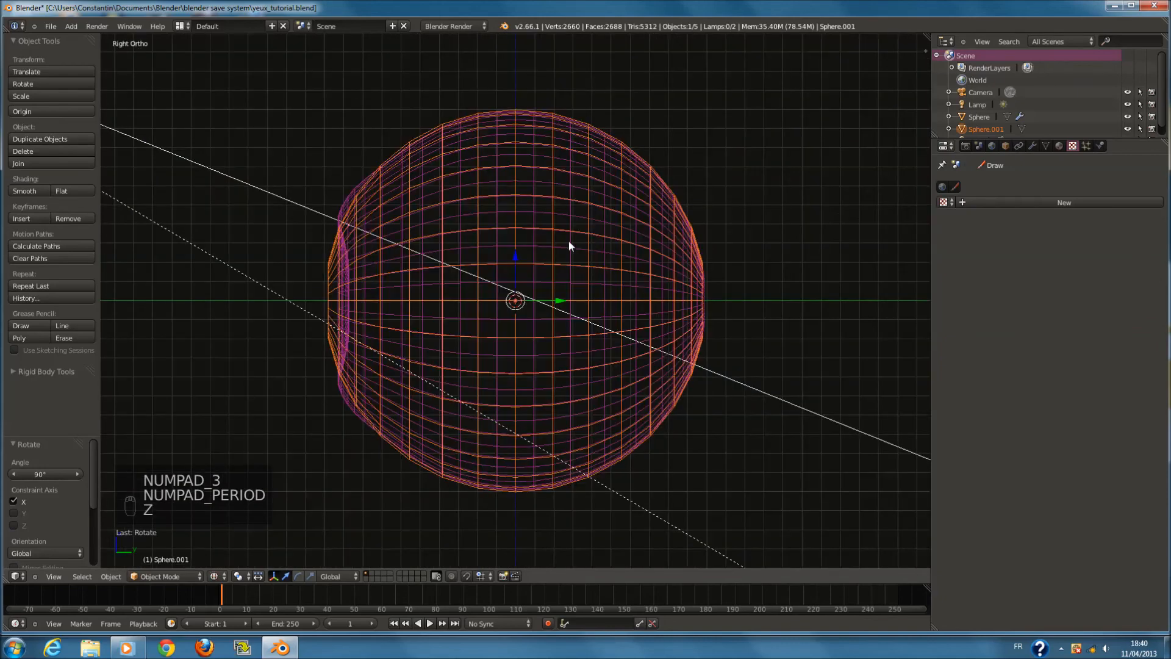
{"action": "key", "text": "ctrl+1"}
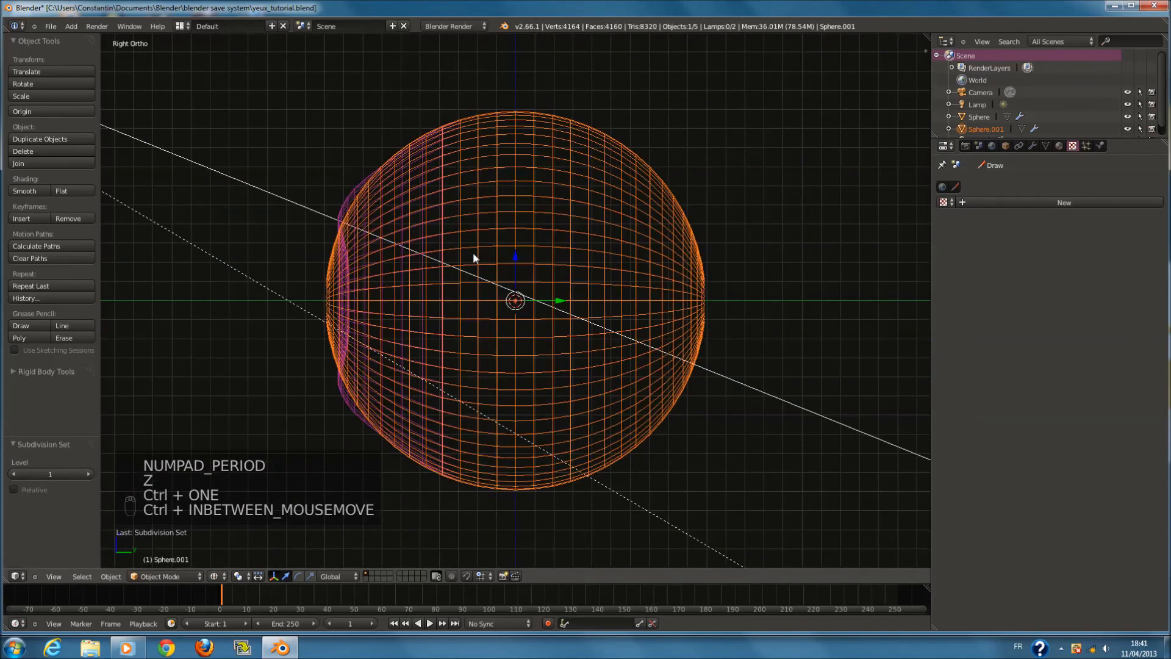
{"action": "key", "text": "s"}
{"action": "left_click", "coordinate": [741, 389]}
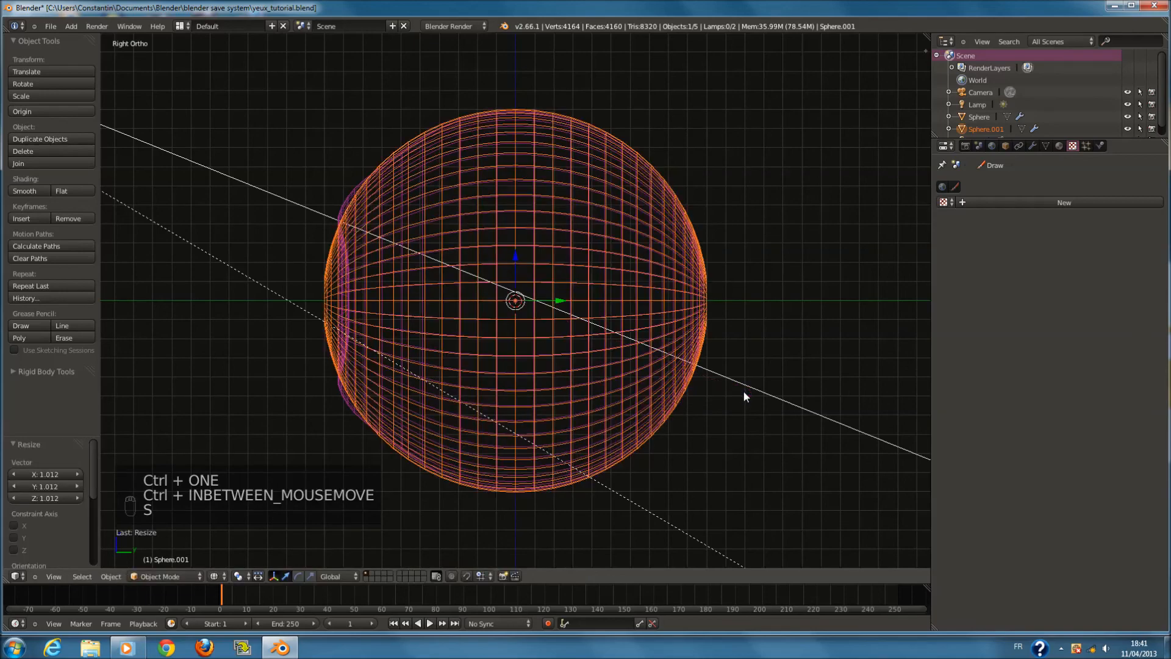
In Edit Mode, select the ring of faces around the new sphere's front pole, in front of the iris
{"action": "key", "text": "Tab"}
{"action": "scroll", "coordinate": [354, 323], "scroll_direction": "up", "scroll_amount": 3}
{"action": "key", "text": "a"}
{"action": "key", "text": "c"}
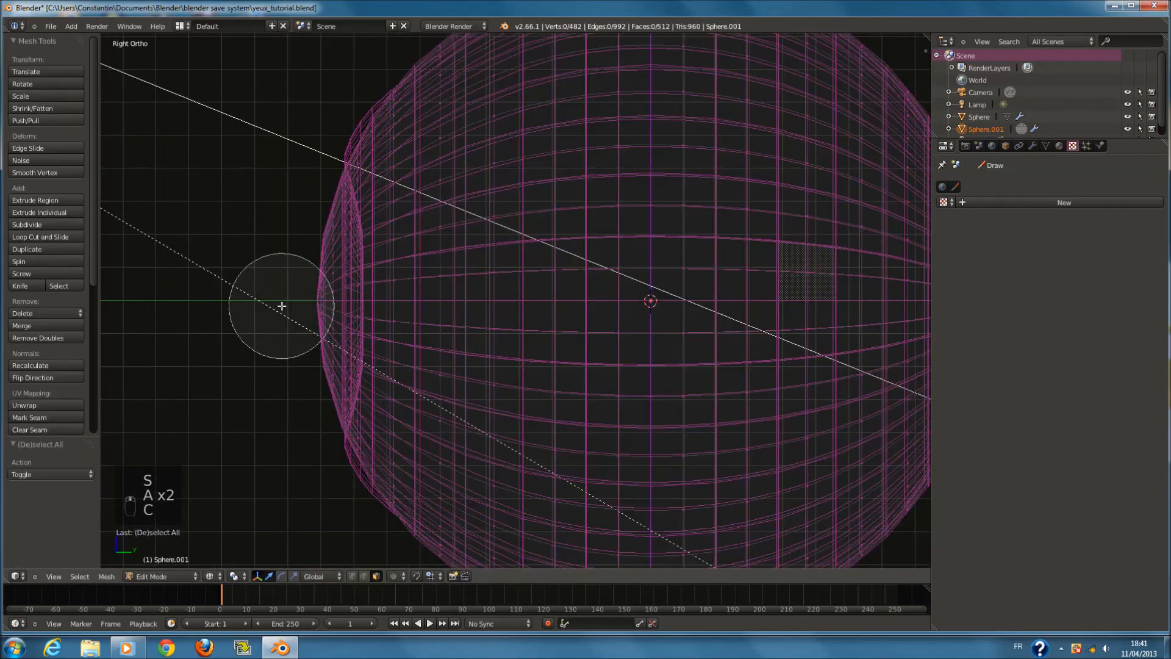
{"action": "right_click", "coordinate": [282, 306]}
{"action": "key", "text": "c"}
{"action": "middle_click", "coordinate": [384, 311]}
{"action": "right_click", "coordinate": [379, 313]}
{"action": "middle_click_drag", "start_coordinate": [379, 313], "coordinate": [471, 331]}
{"action": "key", "text": "z"}
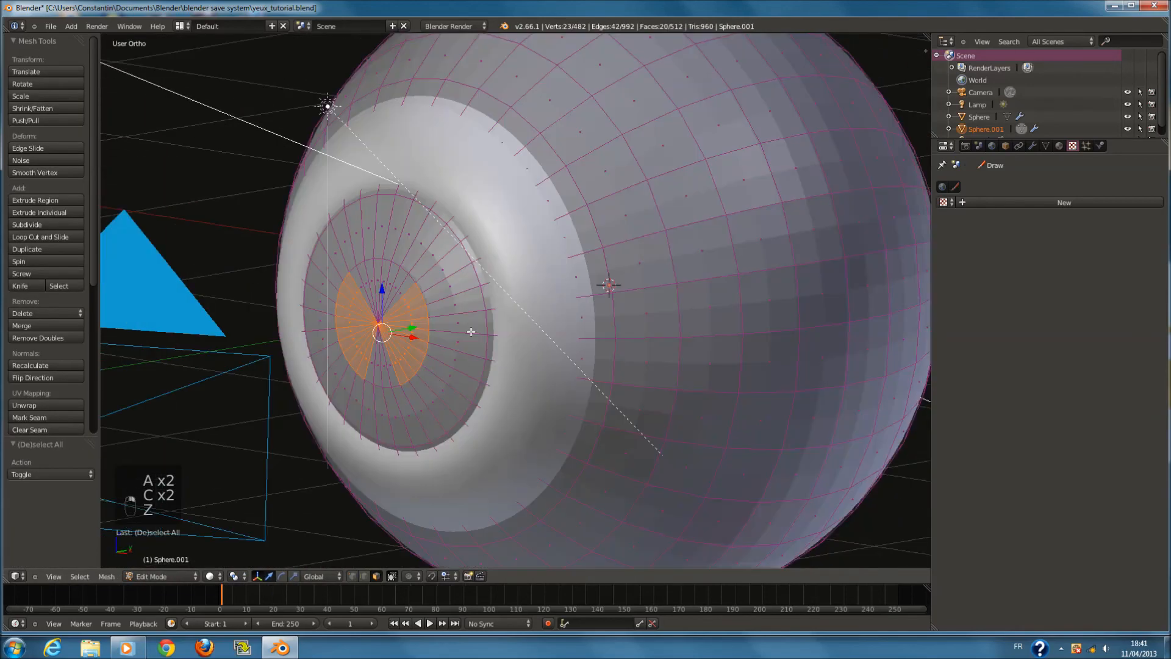
{"action": "key", "text": "KP_3"}
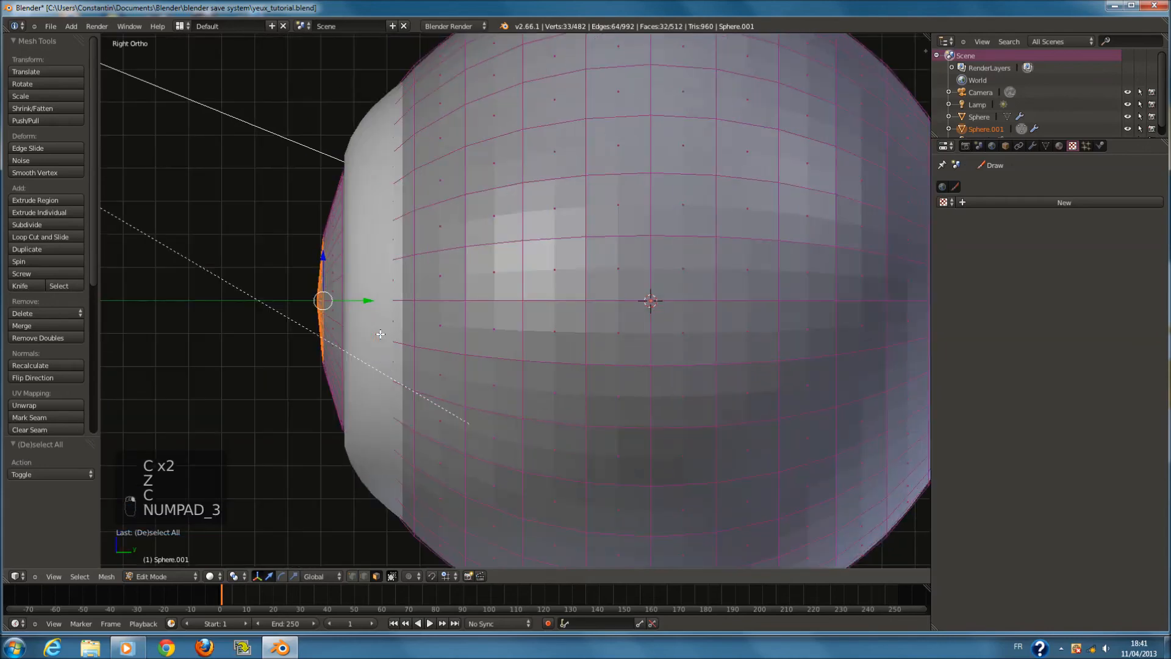
With connected proportional editing, pull the selected front faces forward by about -0.228 along Y to form a cornea bulge
{"action": "key", "text": "z"}
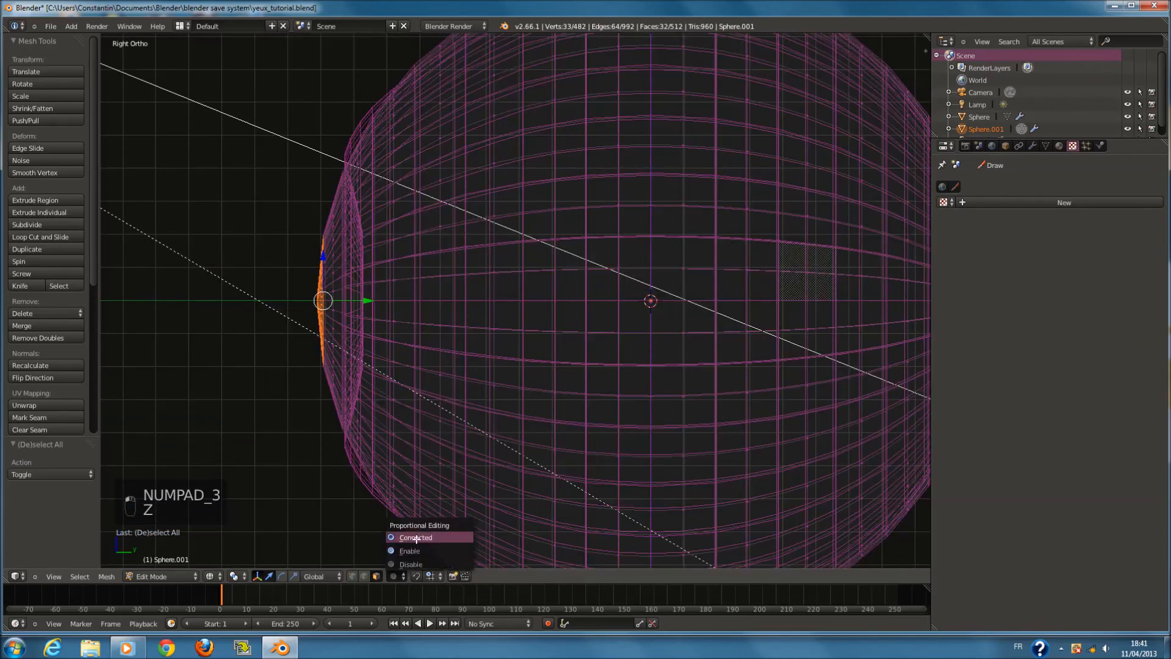
{"action": "left_click_drag", "start_coordinate": [374, 298], "coordinate": [294, 321]}
{"action": "scroll", "coordinate": [306, 303], "scroll_direction": "down", "scroll_amount": 18}
{"action": "scroll", "coordinate": [337, 319], "scroll_direction": "down", "scroll_amount": 2}
{"action": "scroll", "coordinate": [329, 321], "scroll_direction": "up", "scroll_amount": 5}
{"action": "scroll", "coordinate": [317, 319], "scroll_direction": "up", "scroll_amount": 2}
{"action": "scroll", "coordinate": [318, 318], "scroll_direction": "down", "scroll_amount": 1}
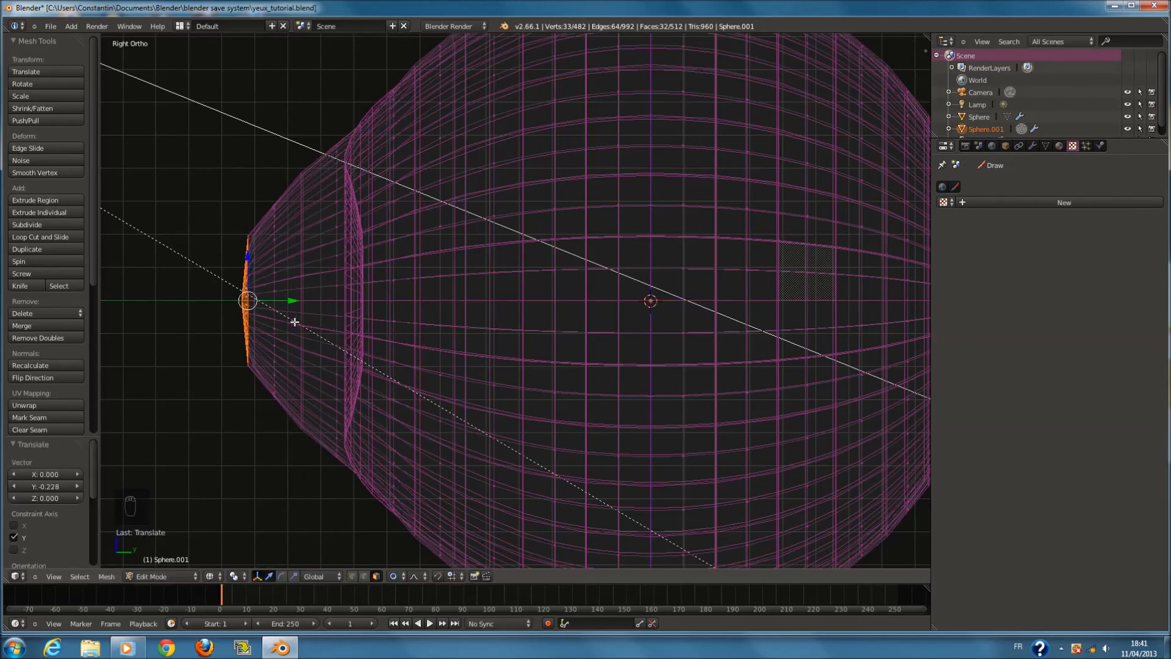
Move the front faces about -0.024 further along Y and check the bulge in solid shading from the side and front
{"action": "key", "text": "s"}
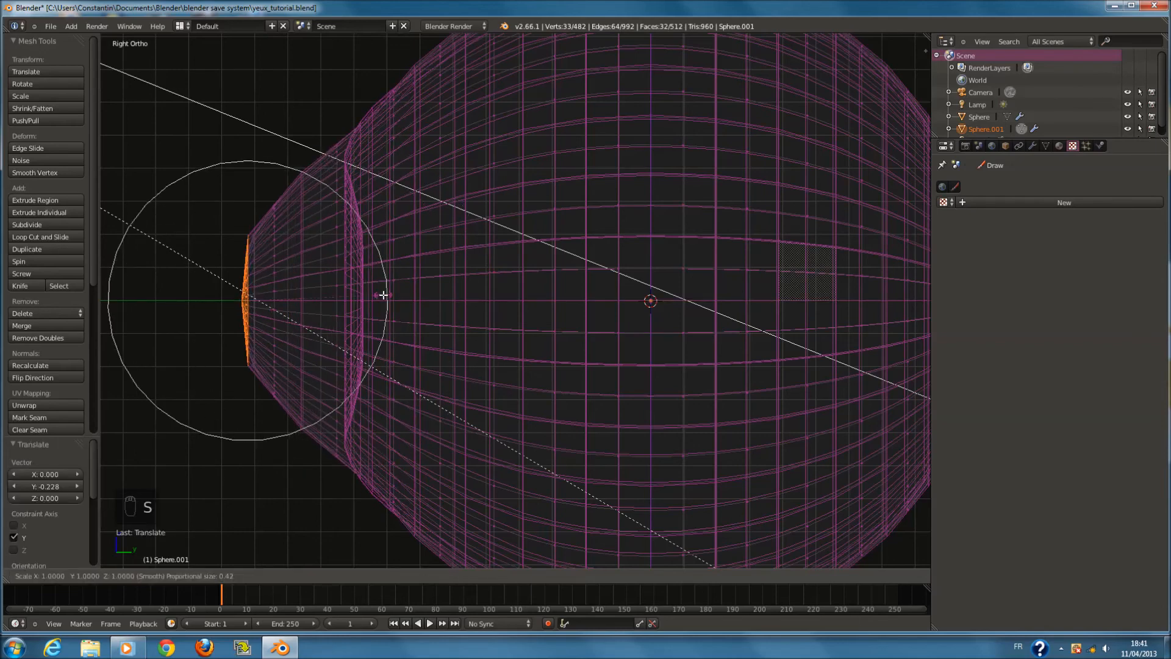
{"action": "key", "text": "s"}
{"action": "mouse_move", "coordinate": [297, 301]}
{"action": "left_mouse_down"}
{"action": "mouse_move", "coordinate": [314, 306]}
{"action": "mouse_move", "coordinate": [272, 314]}
{"action": "mouse_move", "coordinate": [290, 316]}
{"action": "left_mouse_up"}
{"action": "scroll", "coordinate": [290, 316], "scroll_direction": "down", "scroll_amount": 1}
{"action": "scroll", "coordinate": [290, 316], "scroll_direction": "down", "scroll_amount": 9}
{"action": "key", "text": "z"}
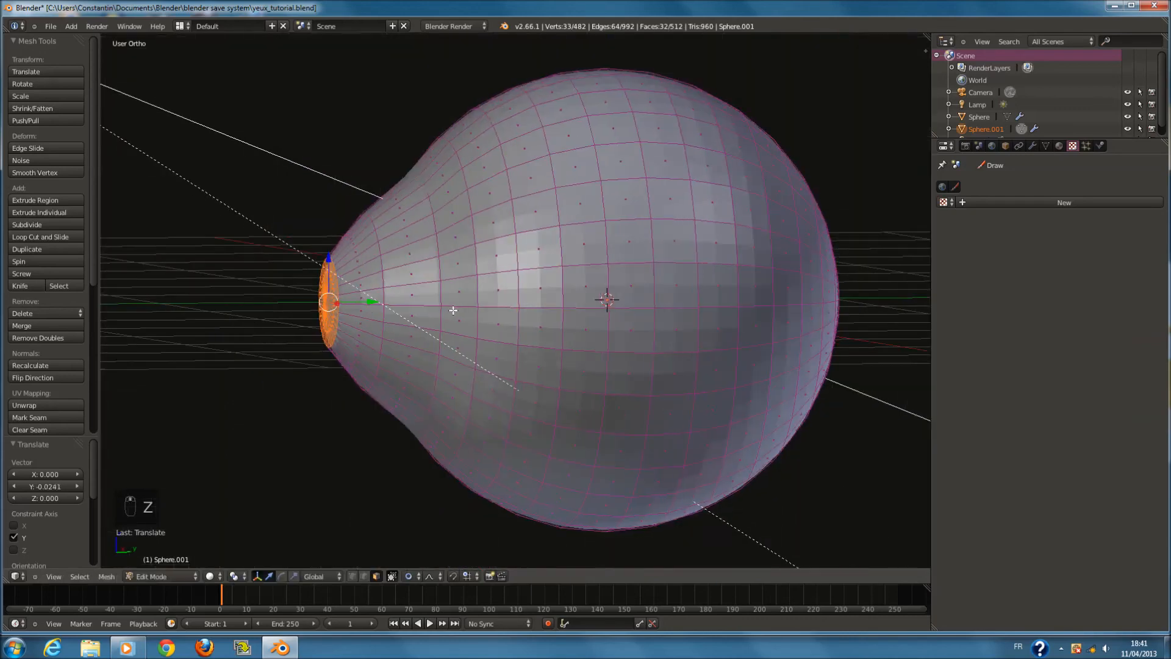
{"action": "key", "text": "Tab"}
{"action": "middle_click_drag", "start_coordinate": [445, 308], "coordinate": [531, 322]}
{"action": "key", "text": "KP_1"}
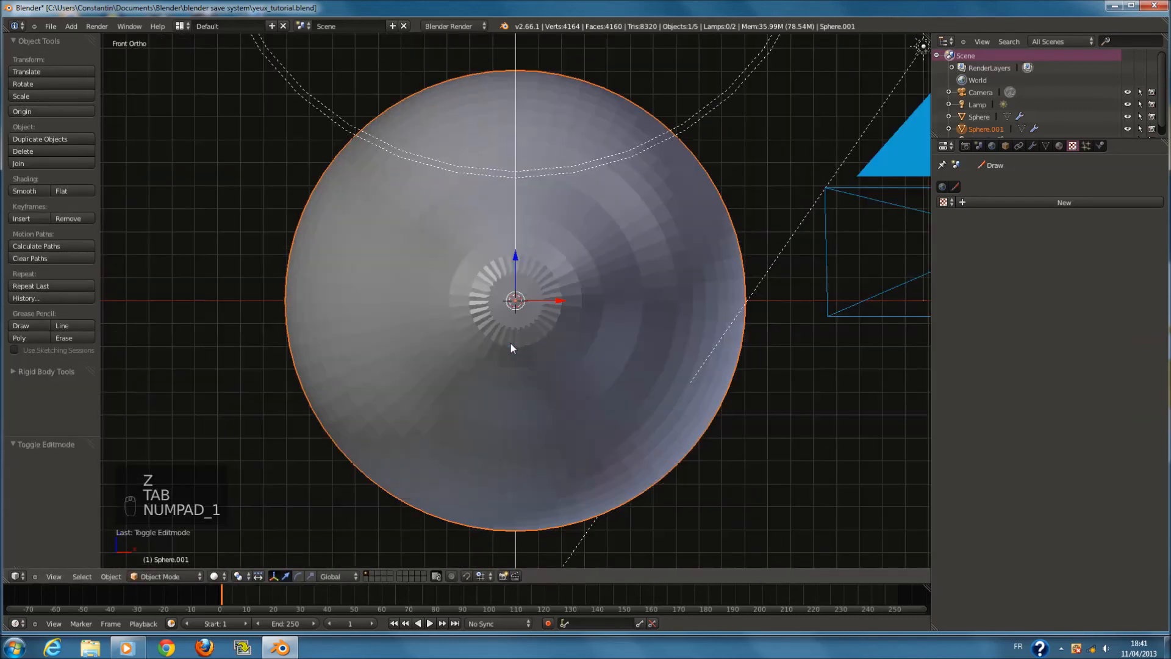
Try shifting the bulge's front faces back along Y in the side view, and undo that move
{"action": "key", "text": "KP_3"}
{"action": "key", "text": "Tab"}
{"action": "key", "text": "z"}
{"action": "left_click_drag", "start_coordinate": [331, 299], "coordinate": [348, 293]}
{"action": "key", "text": "ctrl+z"}
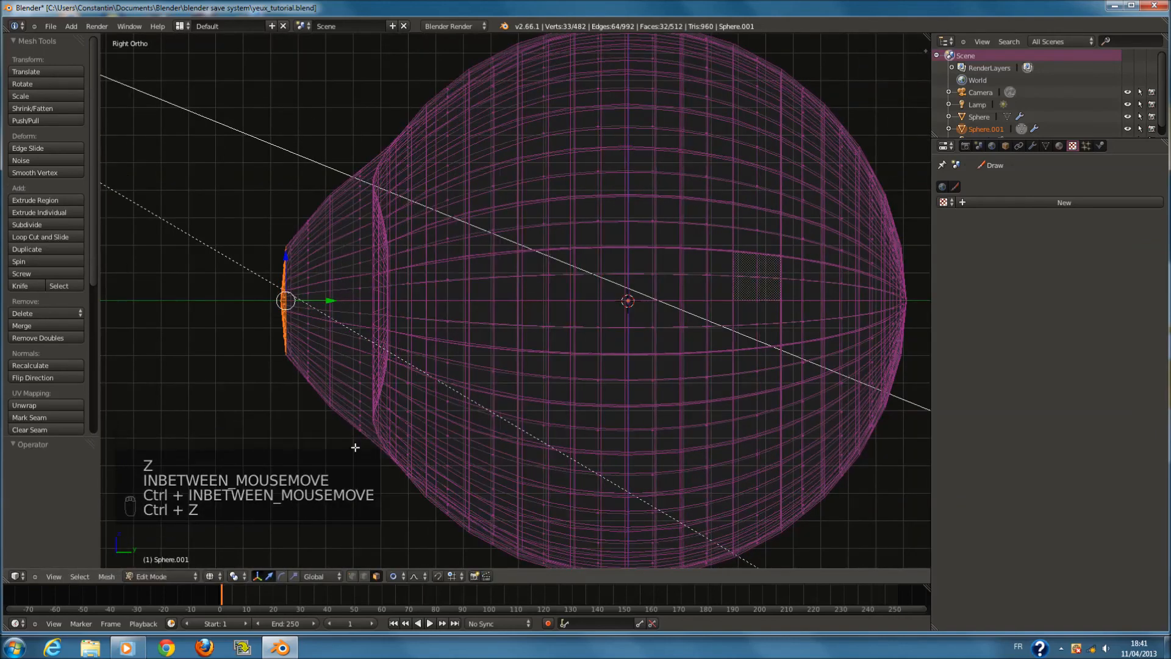
With proportional editing, push the selected front faces back along Y in the side view to flatten and round the cornea bulge
{"action": "key", "text": "s"}
{"action": "key", "text": "s"}
{"action": "scroll", "coordinate": [346, 326], "scroll_direction": "up", "scroll_amount": 6}
{"action": "left_click", "coordinate": [346, 317]}
{"action": "left_click_drag", "start_coordinate": [334, 305], "coordinate": [374, 307]}
{"action": "scroll", "coordinate": [366, 304], "scroll_direction": "down", "scroll_amount": 3}
{"action": "key", "text": "Tab"}
{"action": "key", "text": "z"}
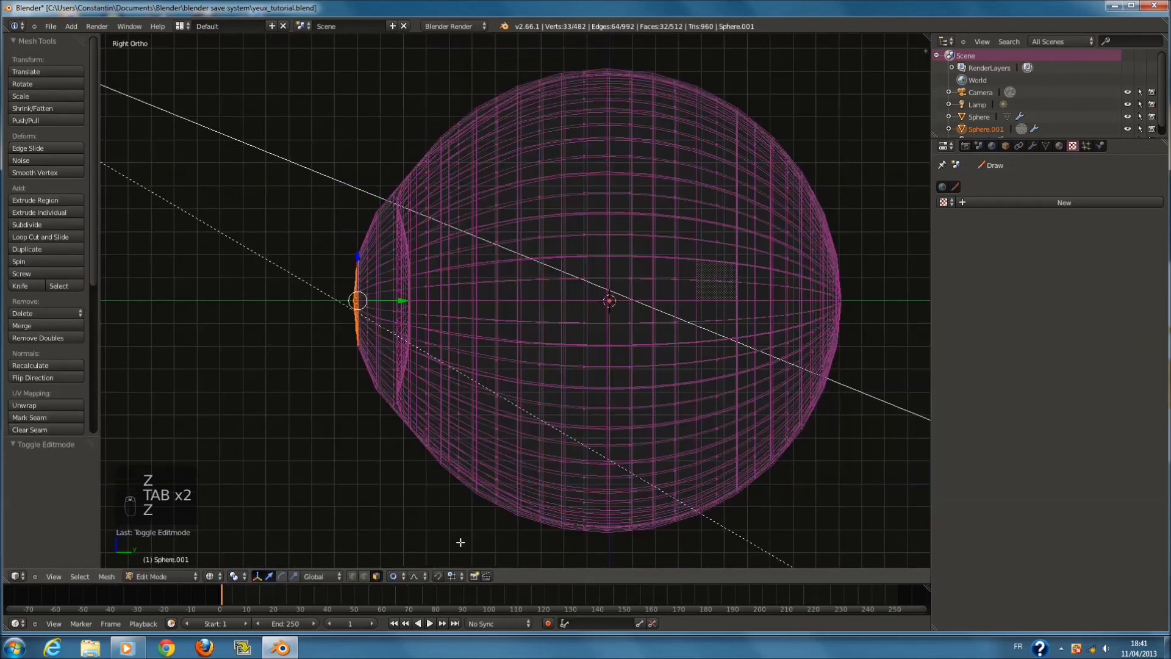
Circle-select the vertex ring at the base of the bulge and scale it by about 1.038 with a proportional size of 0.47
{"action": "key", "text": "a"}
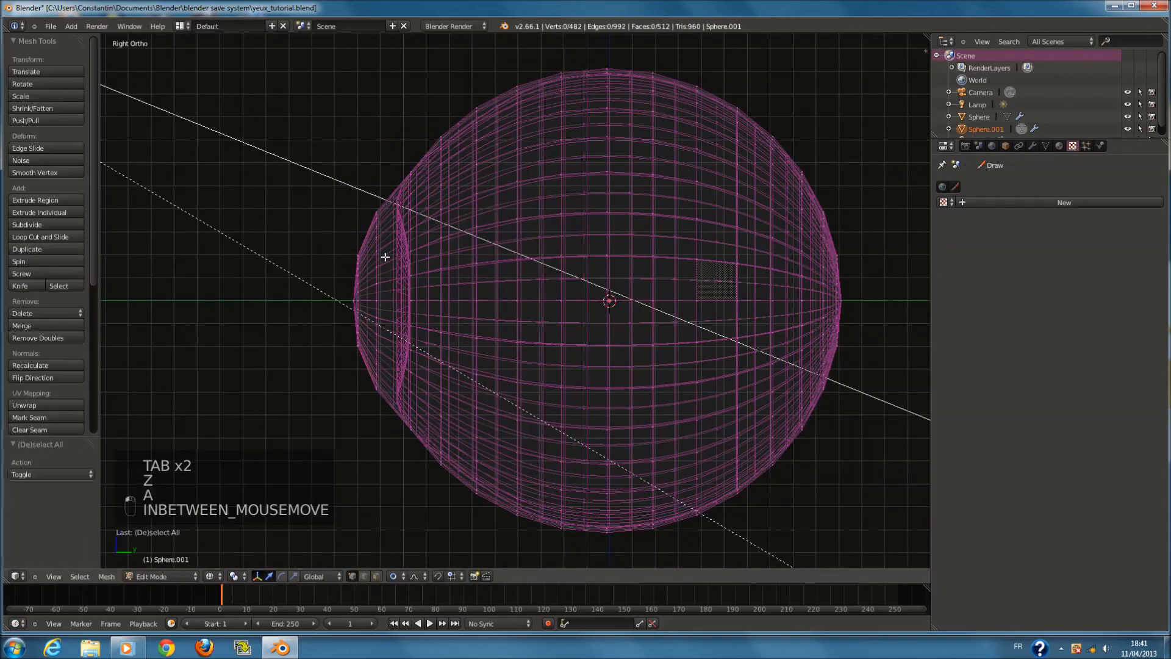
{"action": "scroll", "coordinate": [384, 256], "scroll_direction": "up", "scroll_amount": 1}
{"action": "key", "text": "c"}
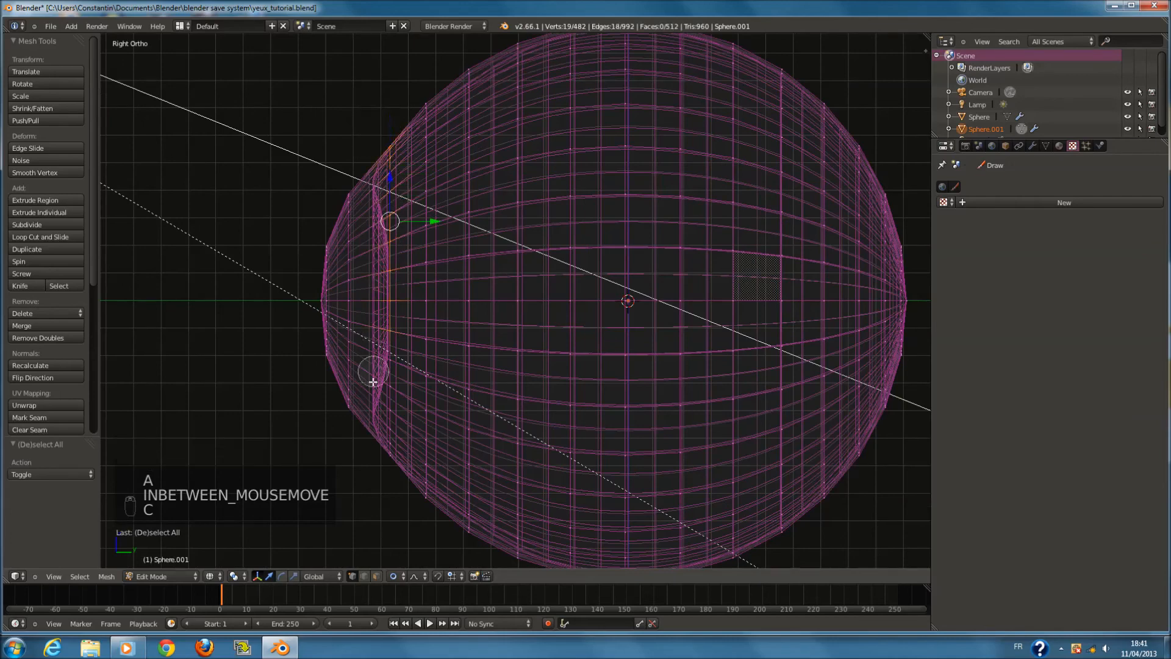
{"action": "key", "text": "s"}
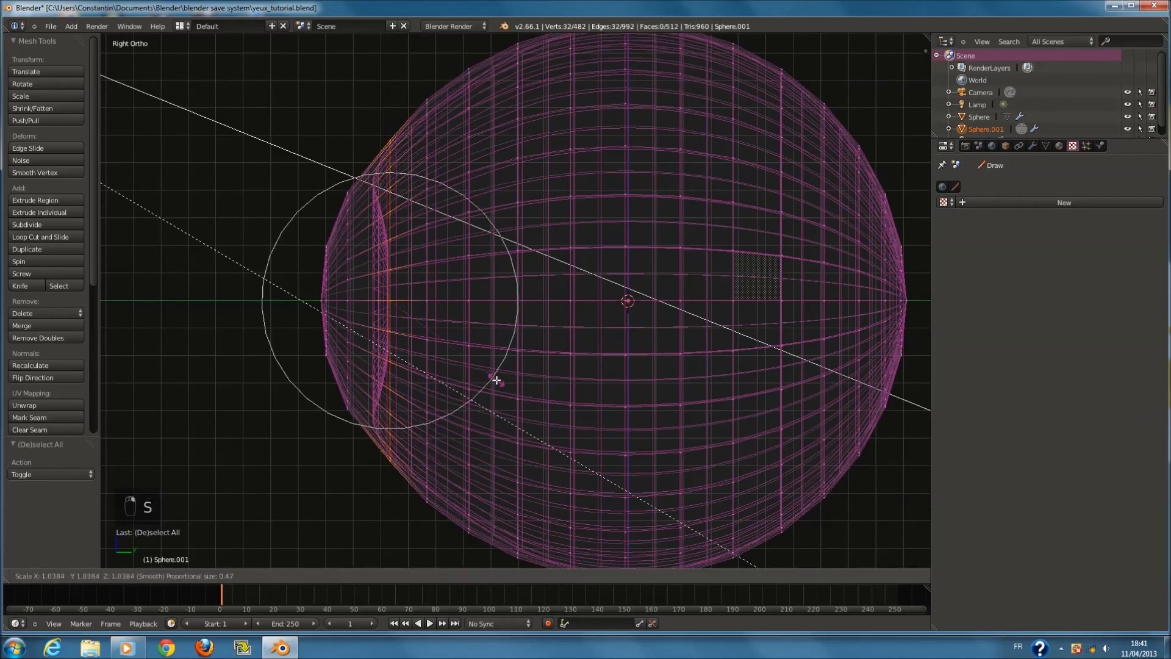
{"action": "scroll", "coordinate": [497, 379], "scroll_direction": "down", "scroll_amount": 1}
{"action": "scroll", "coordinate": [497, 380], "scroll_direction": "up", "scroll_amount": 2}
{"action": "scroll", "coordinate": [498, 380], "scroll_direction": "up", "scroll_amount": 2}
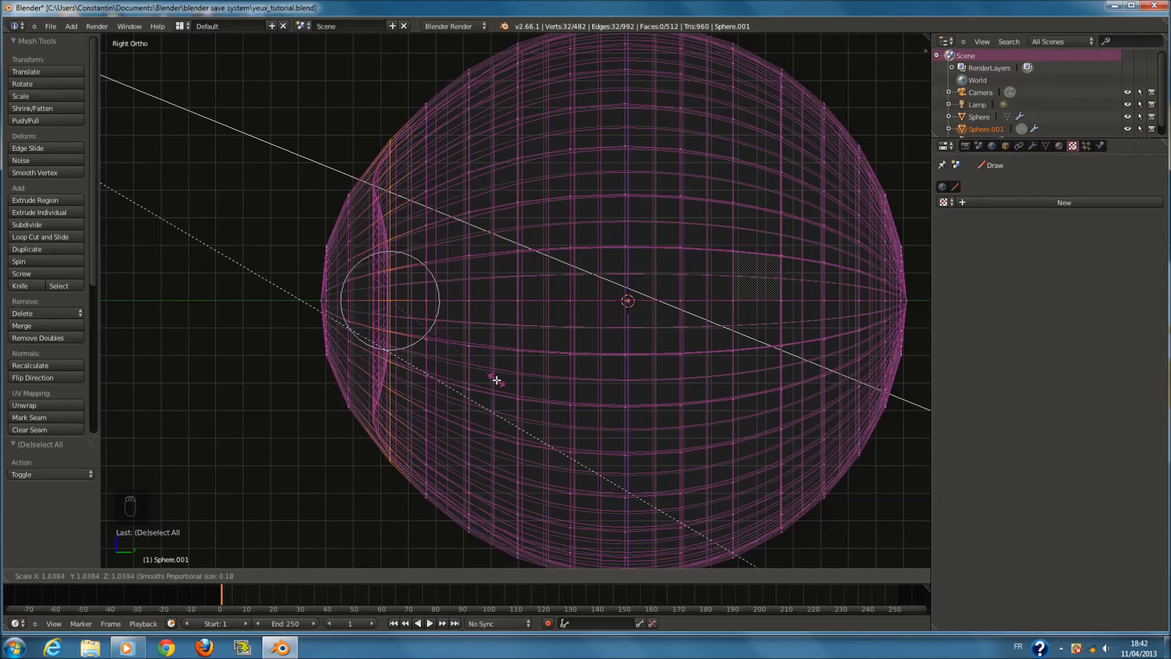
{"action": "scroll", "coordinate": [497, 380], "scroll_direction": "down", "scroll_amount": 10}
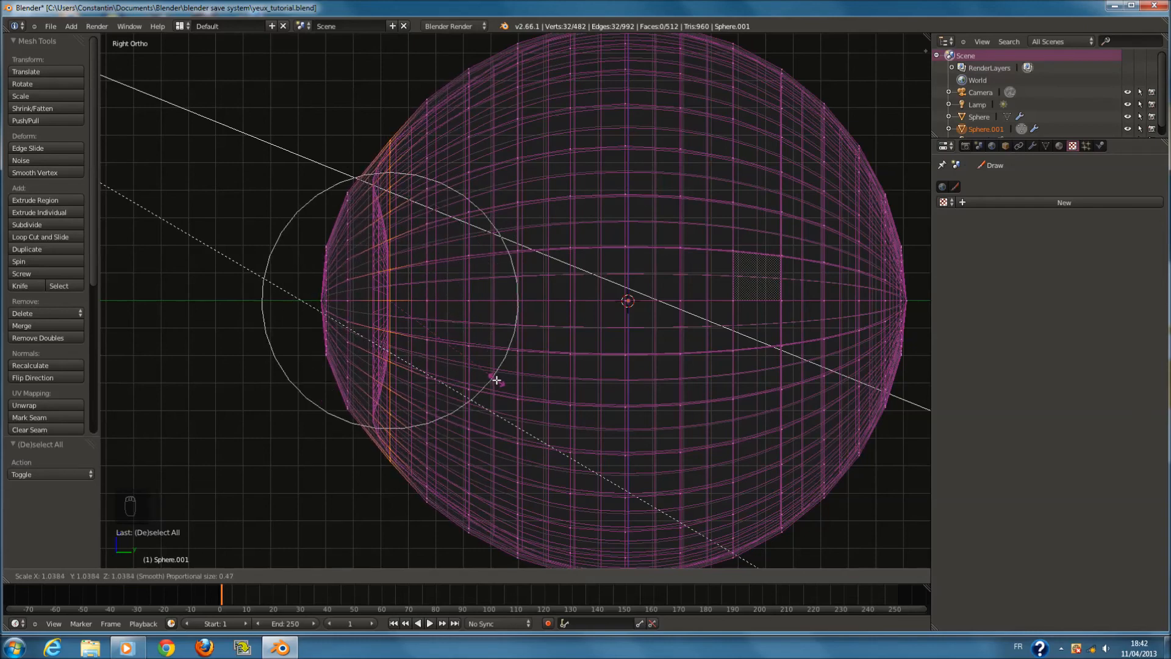
{"action": "left_click", "coordinate": [496, 380]}
Apply smooth shading to the outer sphere in Object Mode and view it from the front
{"action": "key", "text": "z"}
{"action": "key", "text": "Tab"}
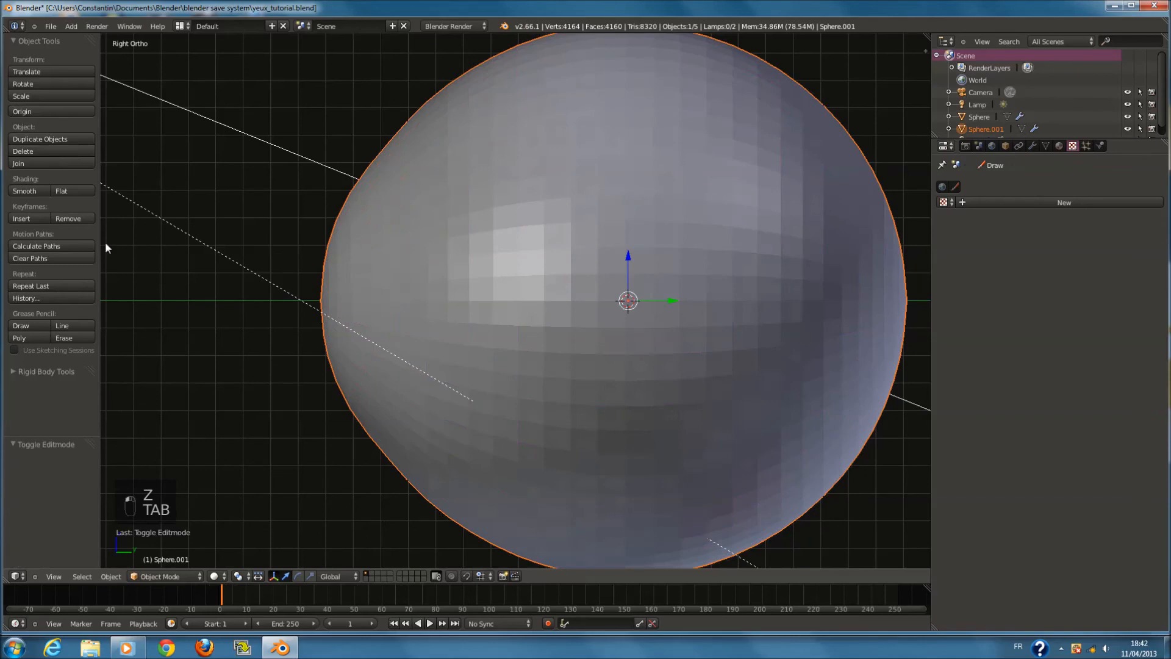
{"action": "left_click", "coordinate": [25, 191]}
{"action": "key", "text": "KP_1"}
Select the ring of faces around the outer sphere's front pole and extrude it by about -0.030 along Y, leaving its scale unchanged
{"action": "key", "text": "Tab"}
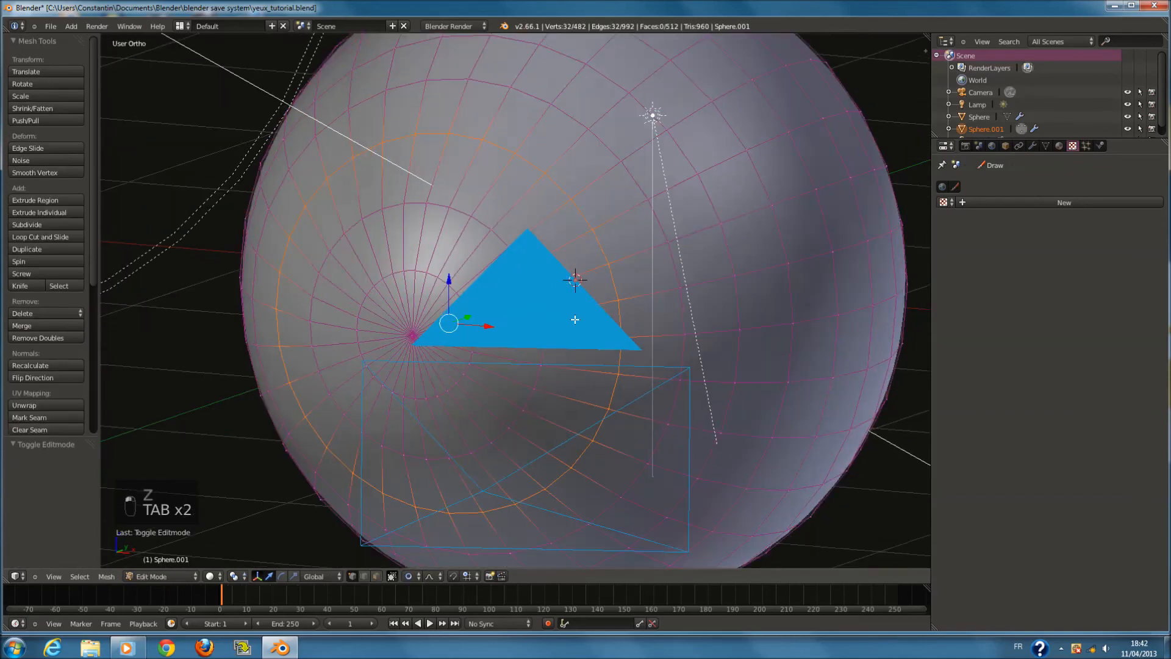
{"action": "scroll", "coordinate": [575, 319], "scroll_direction": "up", "scroll_amount": 2}
{"action": "key", "text": "a"}
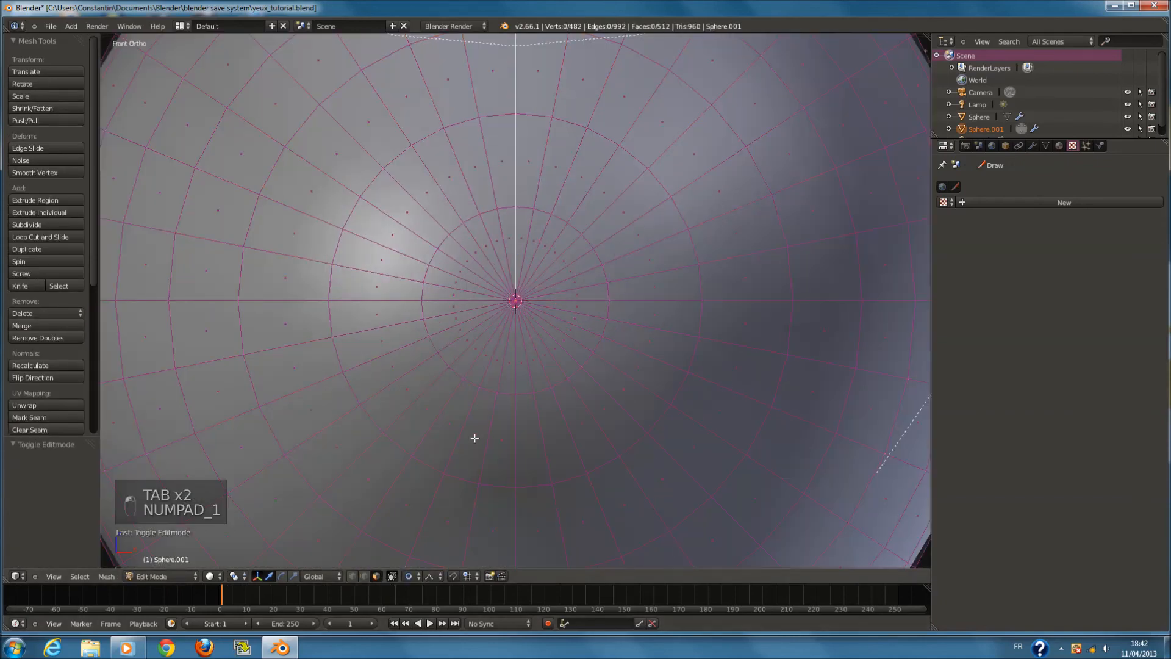
{"action": "left_click", "coordinate": [522, 303]}
{"action": "right_click", "coordinate": [522, 303]}
{"action": "mouse_move", "coordinate": [522, 303]}
{"action": "middle_mouse_down"}
{"action": "mouse_move", "coordinate": [663, 388]}
{"action": "mouse_move", "coordinate": [689, 430]}
{"action": "mouse_move", "coordinate": [657, 427]}
{"action": "middle_mouse_up"}
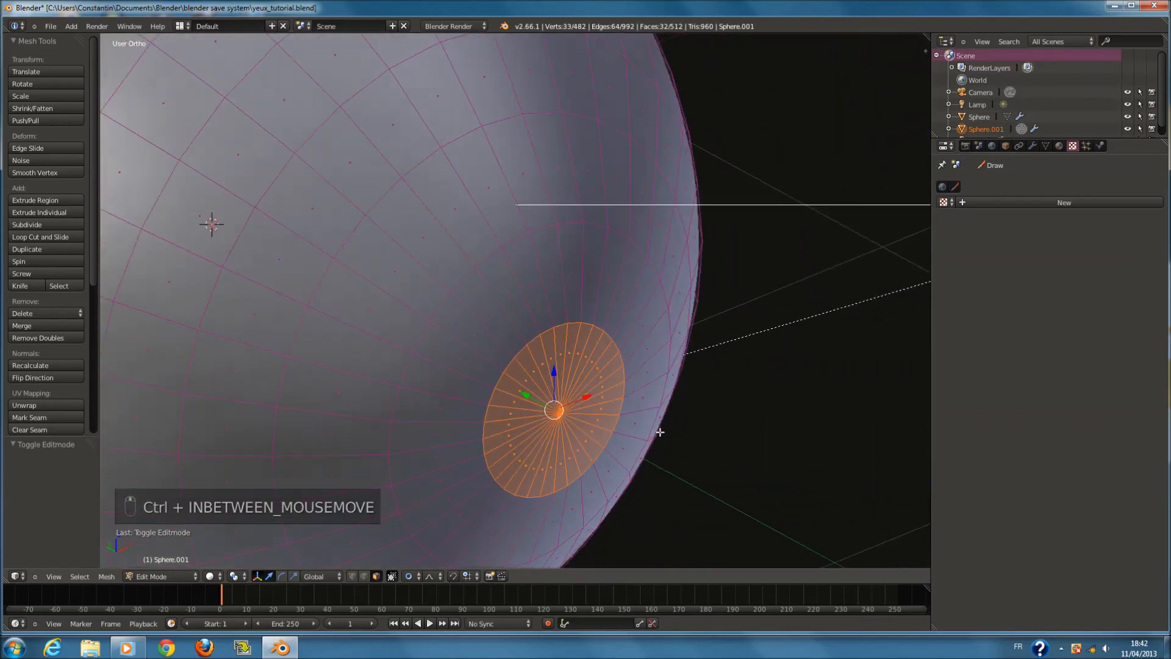
{"action": "key", "text": "e"}
{"action": "left_click", "coordinate": [662, 426]}
{"action": "key", "text": "s"}
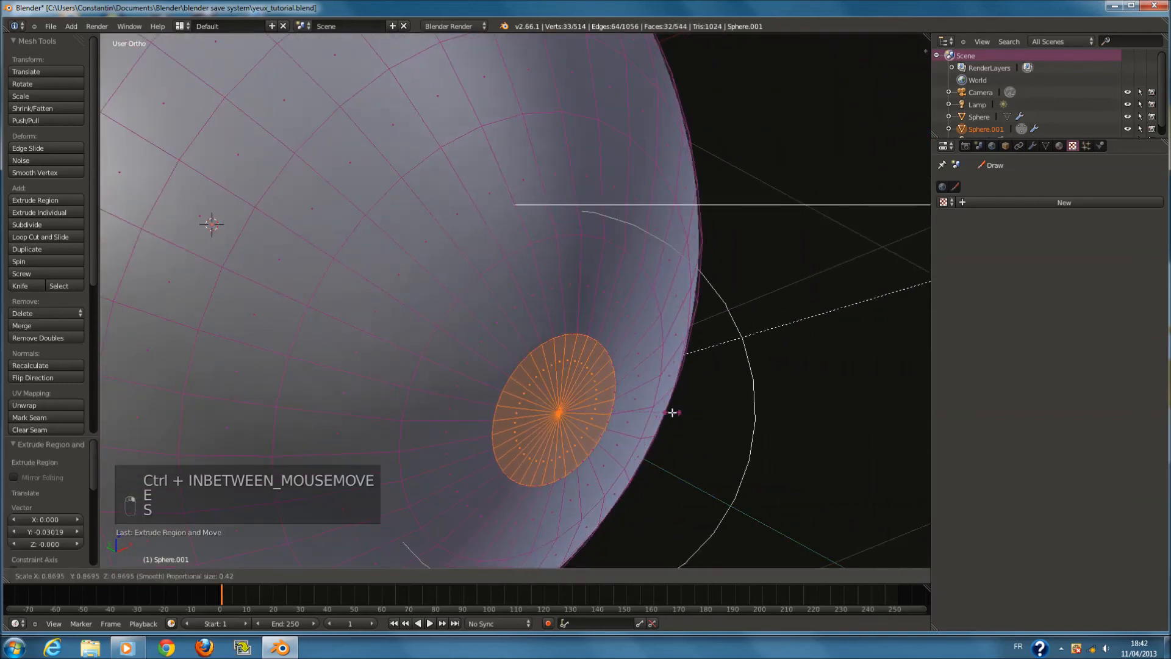
{"action": "right_click", "coordinate": [671, 413]}
Disable proportional editing and move the extruded front faces about -0.023 further along Y
{"action": "left_click", "coordinate": [408, 576]}
{"action": "left_click", "coordinate": [427, 565]}
{"action": "left_click_drag", "start_coordinate": [522, 400], "coordinate": [529, 409]}
Try merging the extruded front faces, and undo the merge
{"action": "key", "text": "x"}
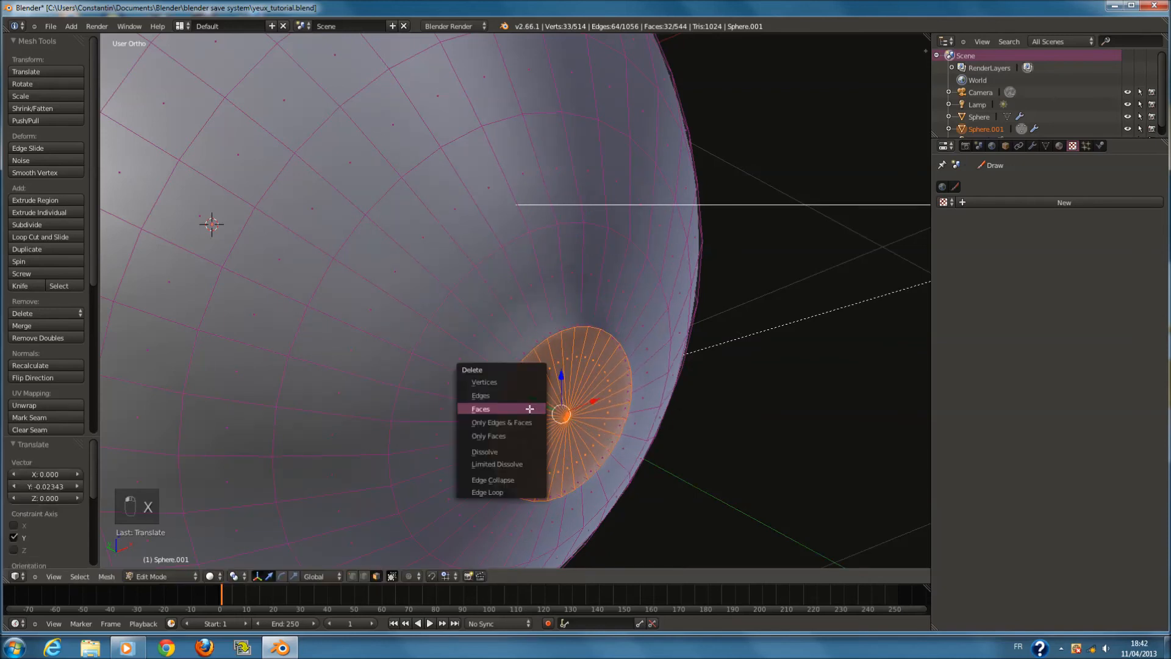
{"action": "key", "text": "w"}
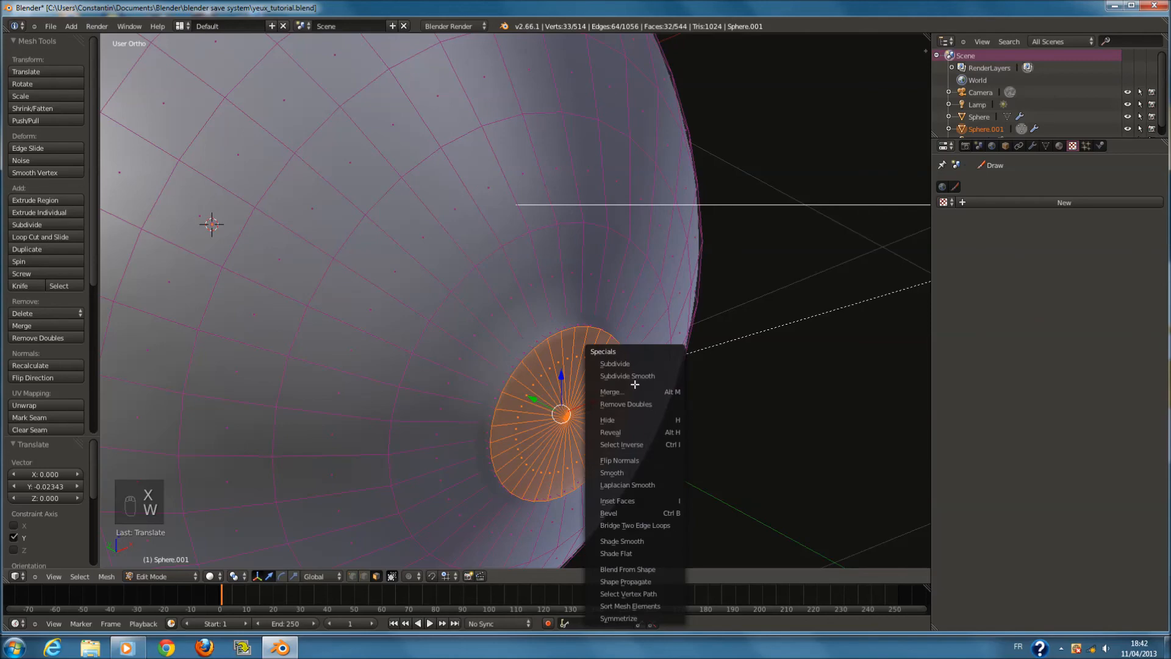
{"action": "left_click", "coordinate": [635, 391]}
{"action": "left_click", "coordinate": [635, 390]}
{"action": "key", "text": "ctrl+z"}
Examine the extruded front of the outer sphere from the front and side, in solid and wireframe shading
{"action": "middle_click_drag", "start_coordinate": [636, 397], "coordinate": [460, 388]}
{"action": "key", "text": "Tab"}
{"action": "key", "text": "KP_1"}
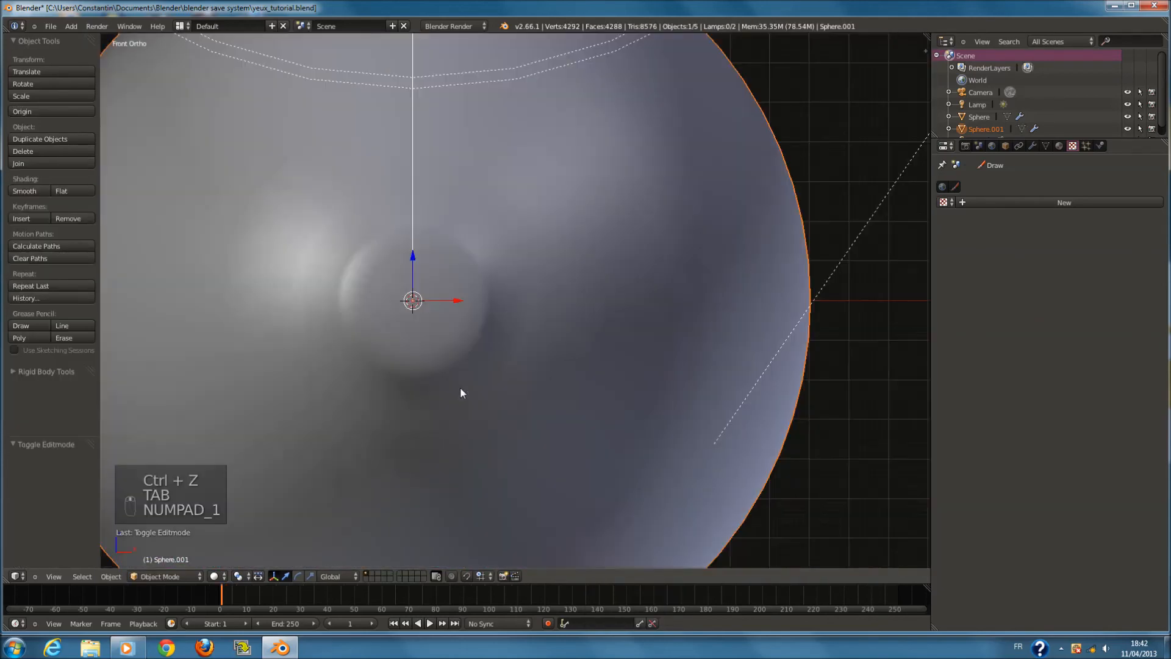
{"action": "key", "text": "KP_3"}
{"action": "key", "text": "Tab"}
{"action": "key", "text": "z"}
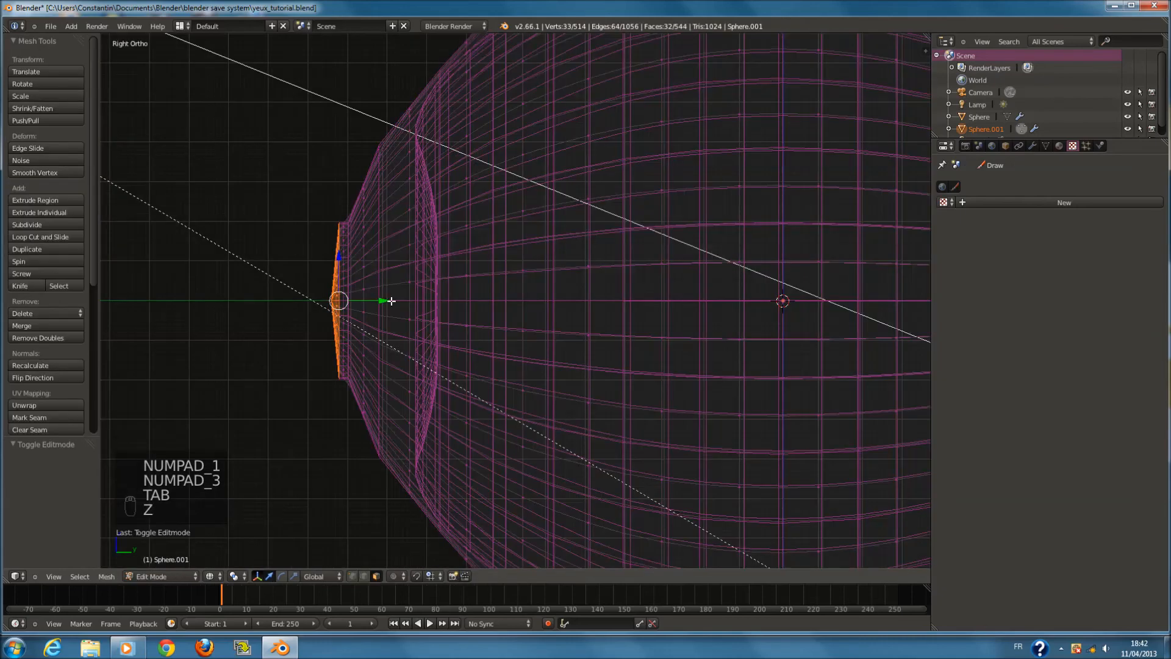
{"action": "key", "text": "Tab"}
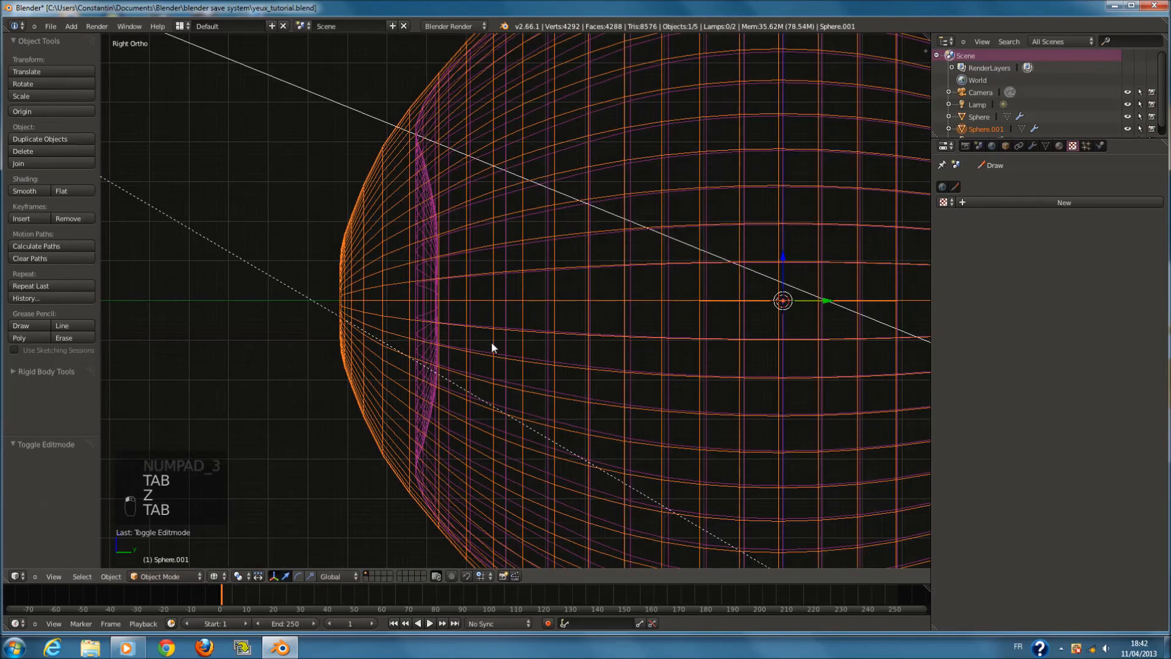
{"action": "key", "text": "z"}
{"action": "middle_click_drag", "start_coordinate": [525, 380], "coordinate": [620, 395]}
{"action": "scroll", "coordinate": [624, 390], "scroll_direction": "down", "scroll_amount": 1}
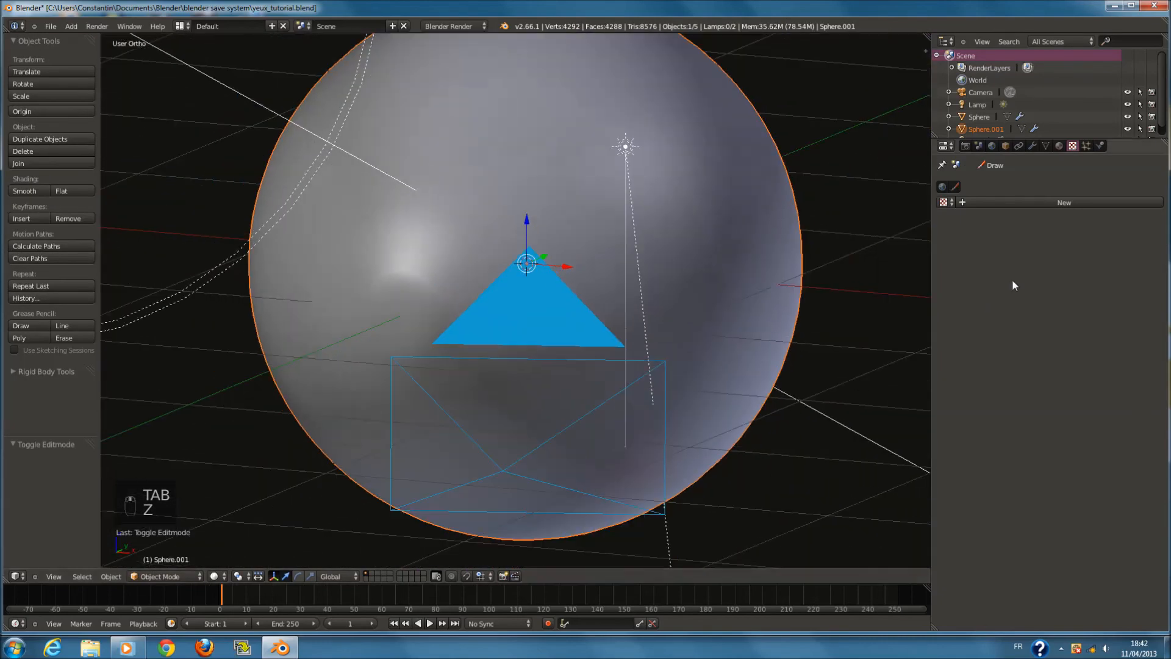
Give the outer sphere a new material named transparent with the WardIso specular shader
{"action": "left_click", "coordinate": [1060, 146]}
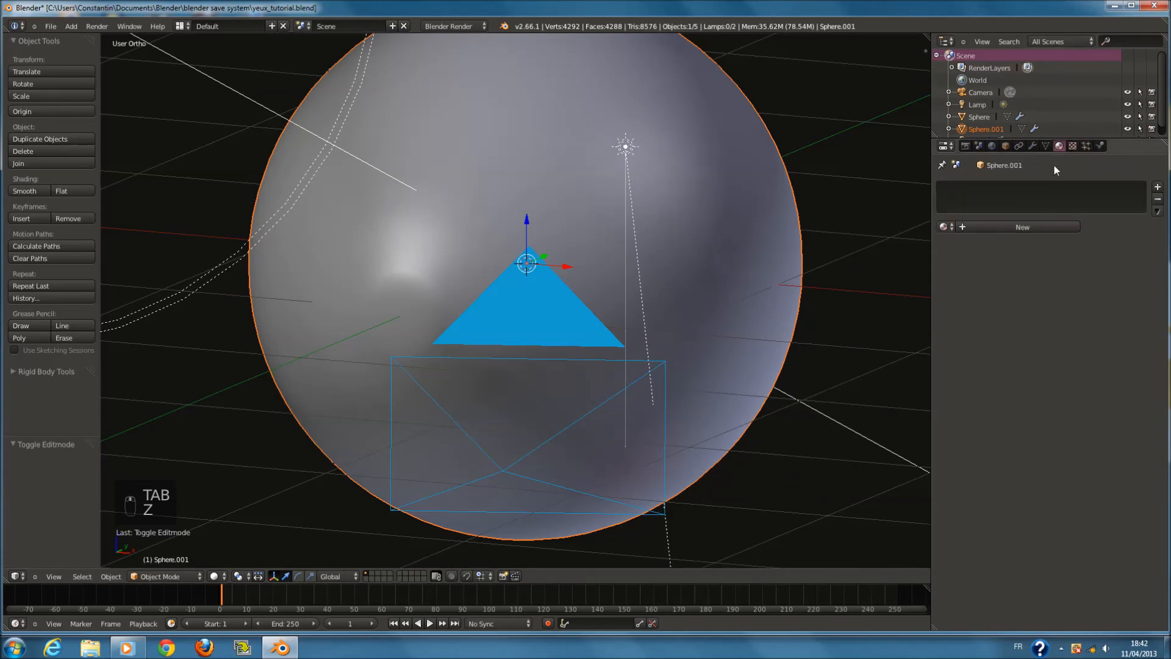
{"action": "left_click", "coordinate": [1030, 226]}
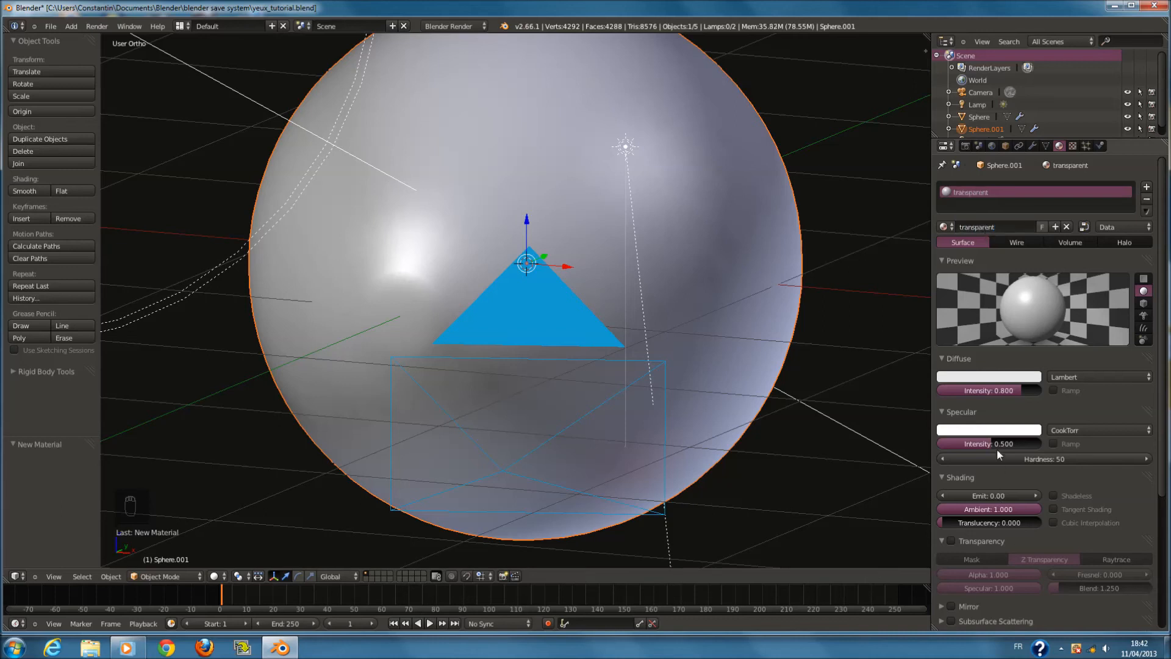
{"action": "left_click", "coordinate": [1075, 430]}
{"action": "left_click", "coordinate": [1067, 366]}
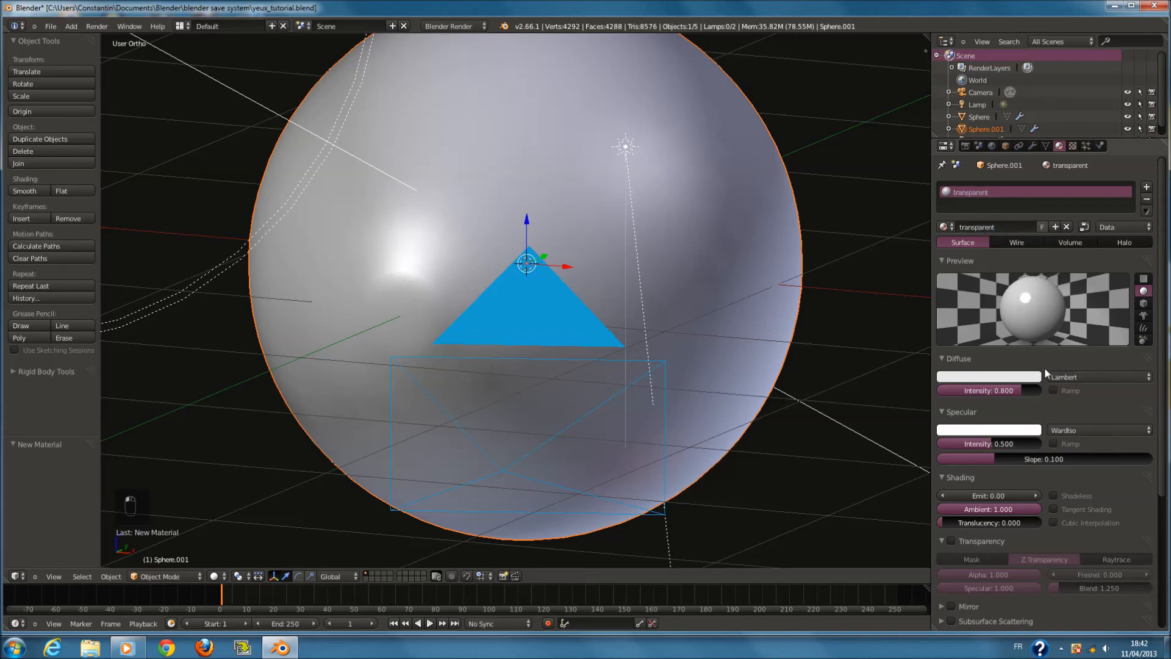
Render the eye from the camera view to check the outer sphere's new material
{"action": "key", "text": "KP_0"}
{"action": "key", "text": "F12"}
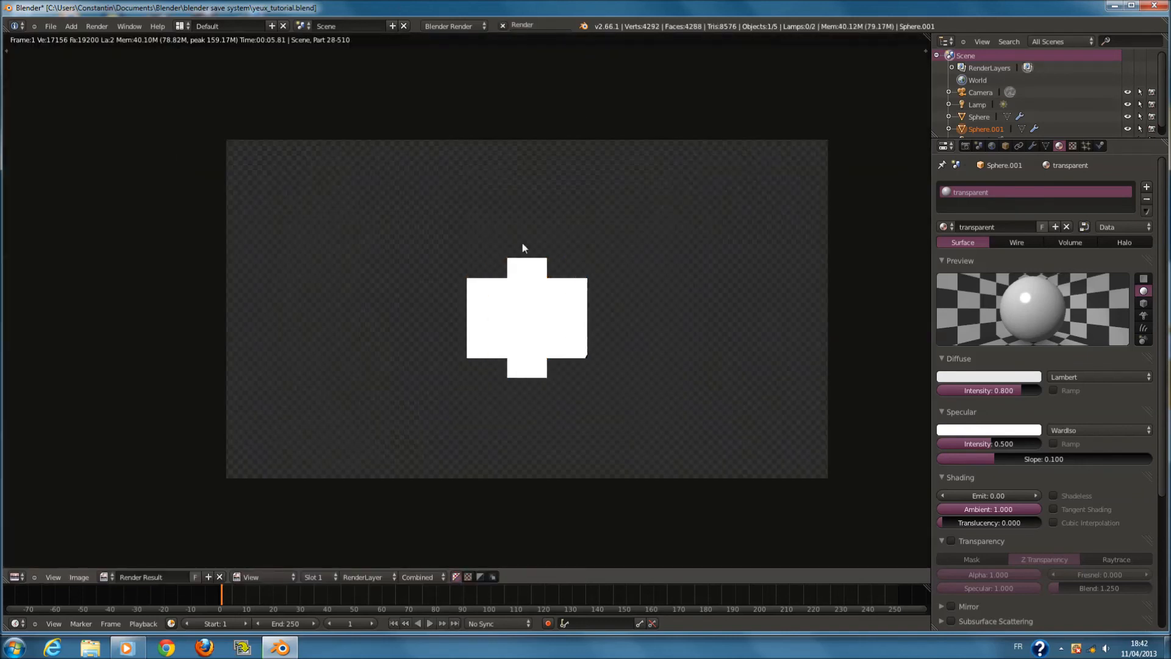
{"action": "scroll", "coordinate": [525, 264], "scroll_direction": "up", "scroll_amount": 1}
{"action": "scroll", "coordinate": [976, 444], "scroll_direction": "down", "scroll_amount": 1}
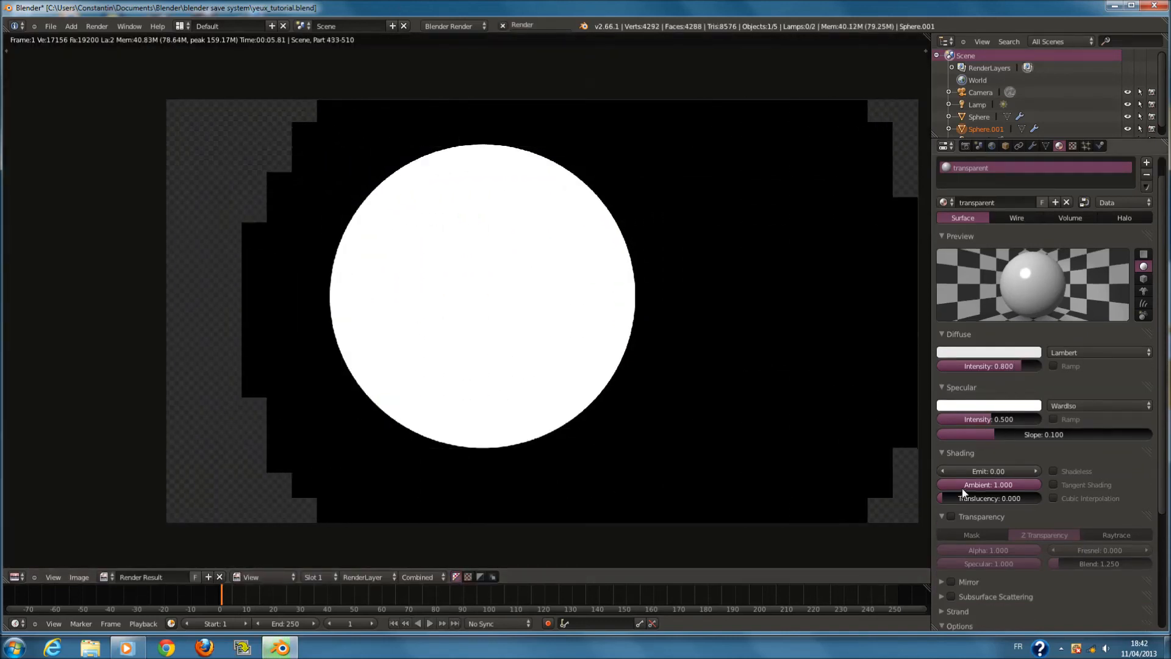
Enable Z Transparency on the transparent material with an alpha of 0.202, and render the eye
{"action": "left_click", "coordinate": [977, 457]}
{"action": "left_click", "coordinate": [951, 467]}
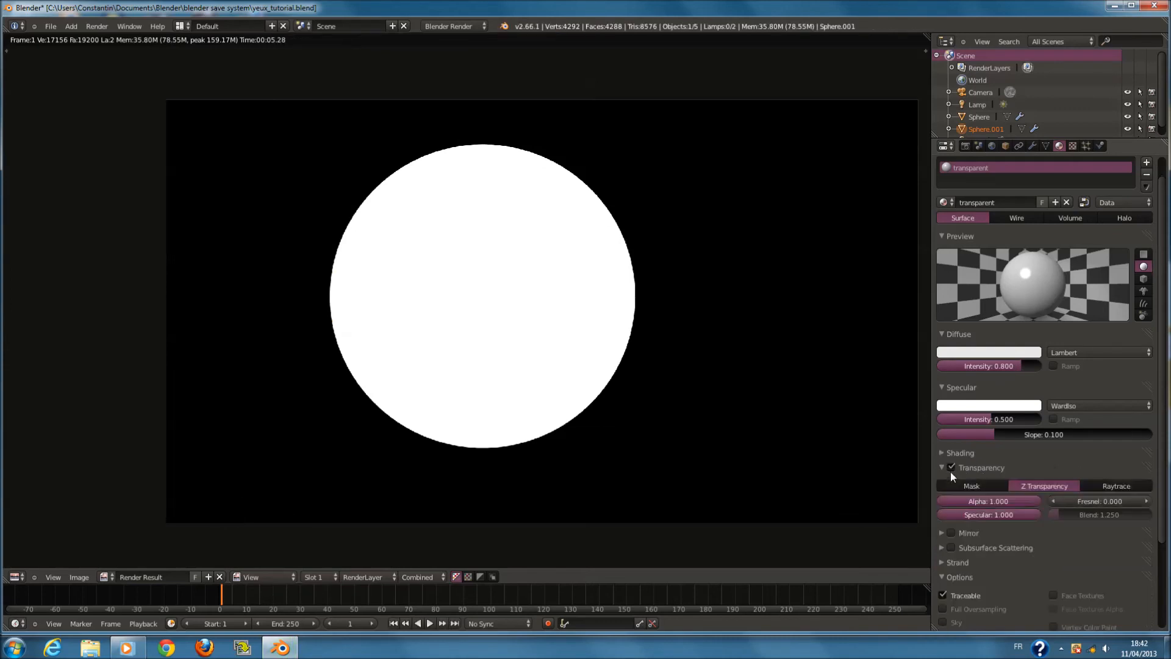
{"action": "left_click_drag", "start_coordinate": [971, 503], "coordinate": [942, 506]}
{"action": "key", "text": "F12"}
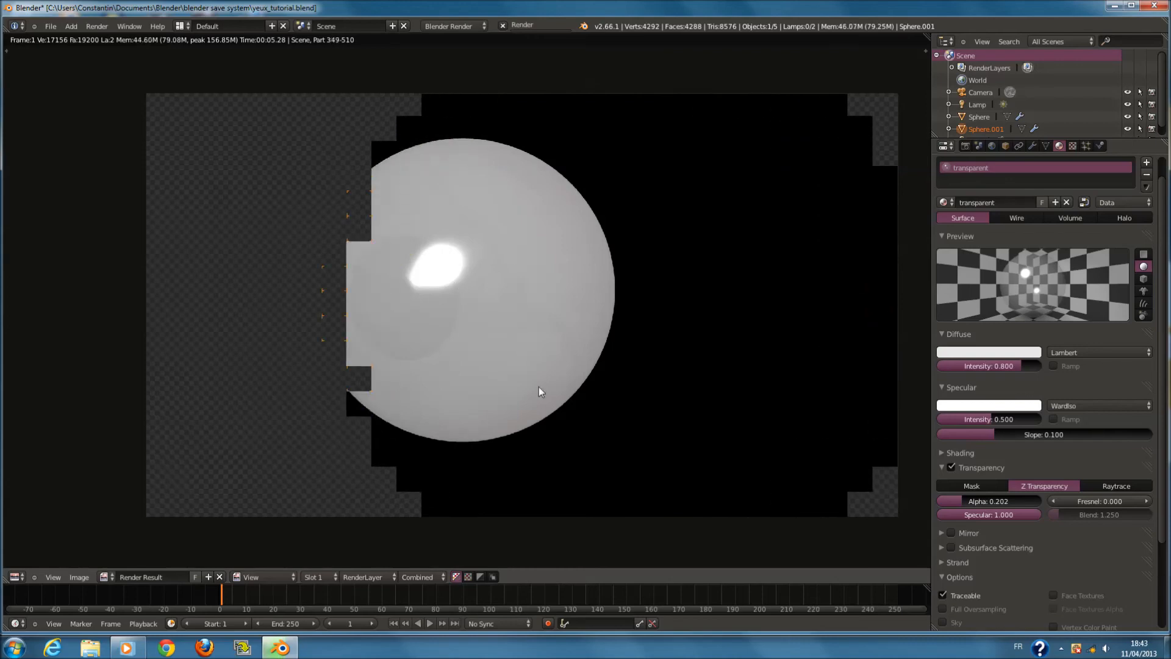
Set the transparent material's specular intensity to 0.212 and slope to 0.03605, checking the highlight in a render
{"action": "left_click_drag", "start_coordinate": [989, 422], "coordinate": [967, 436]}
{"action": "key", "text": "F12"}
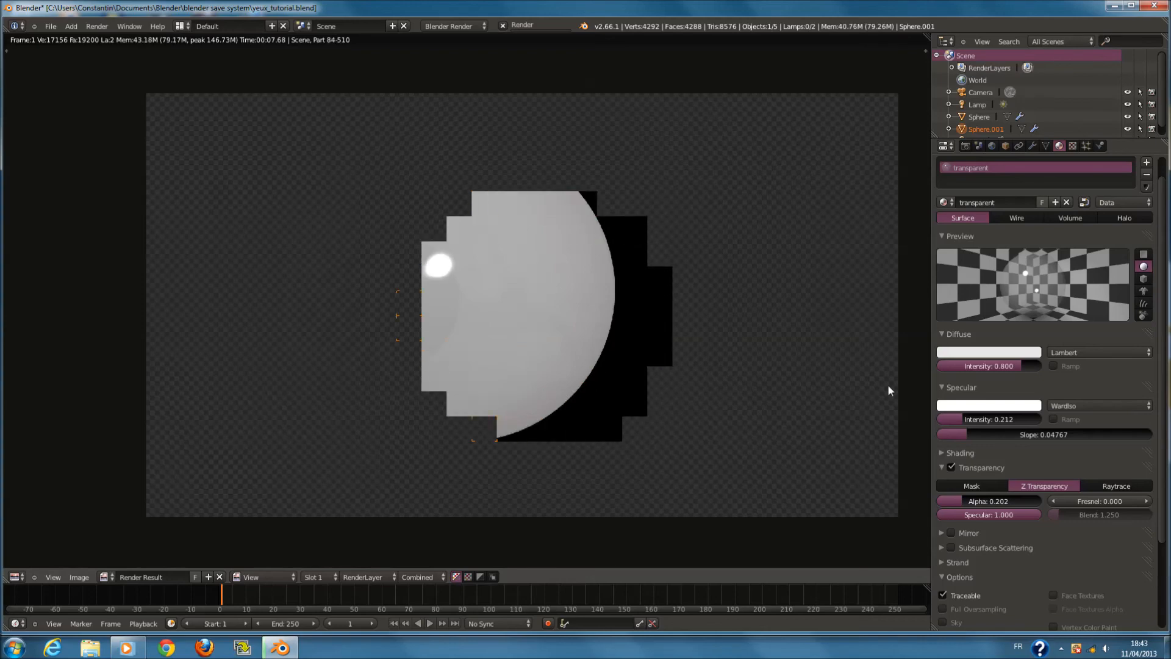
{"action": "left_click_drag", "start_coordinate": [964, 430], "coordinate": [960, 433]}
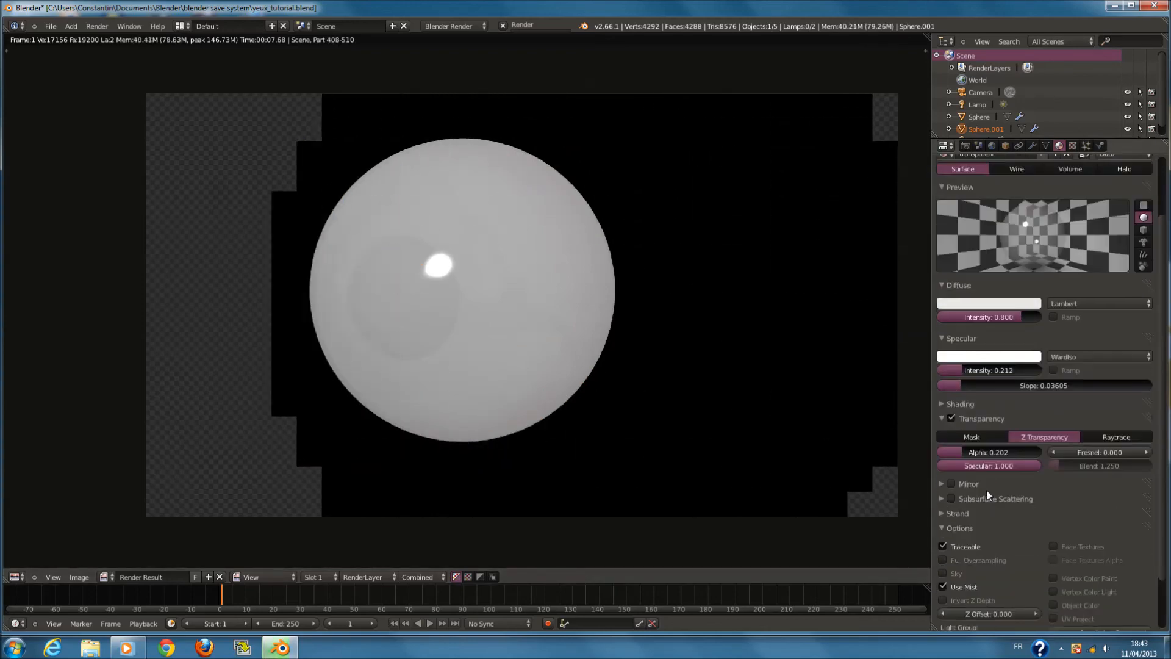
Lower the transparent material's alpha to 0.147, render the eye, and return to the 3D view
{"action": "left_click_drag", "start_coordinate": [974, 503], "coordinate": [961, 500]}
{"action": "key", "text": "F12"}
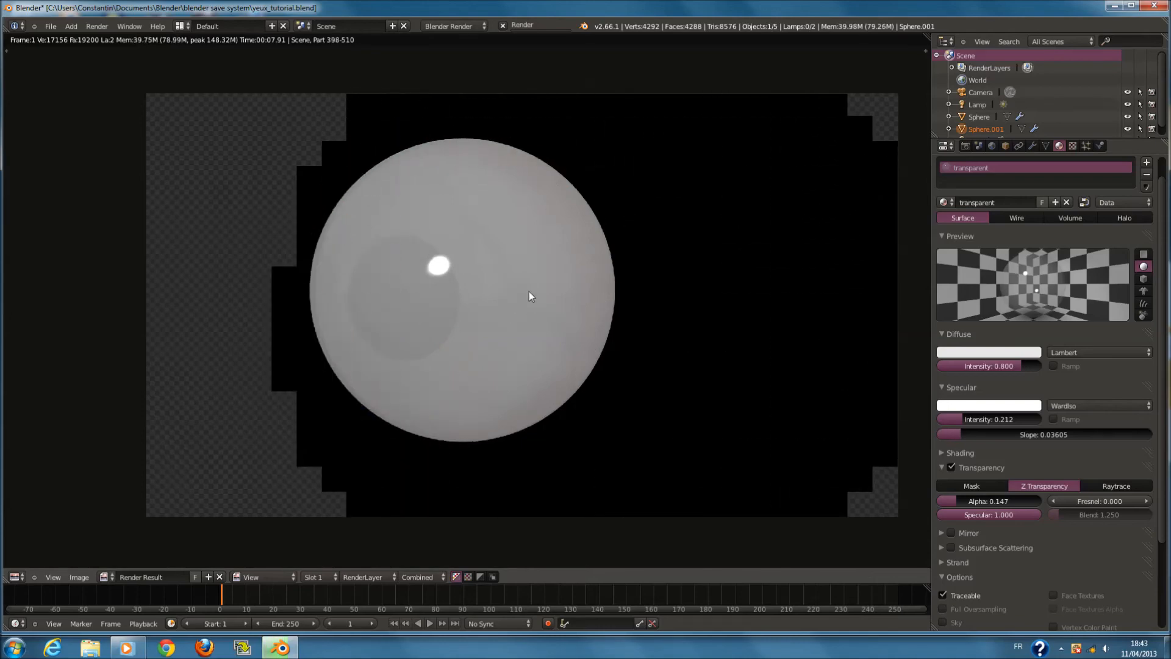
{"action": "key", "text": "F11"}
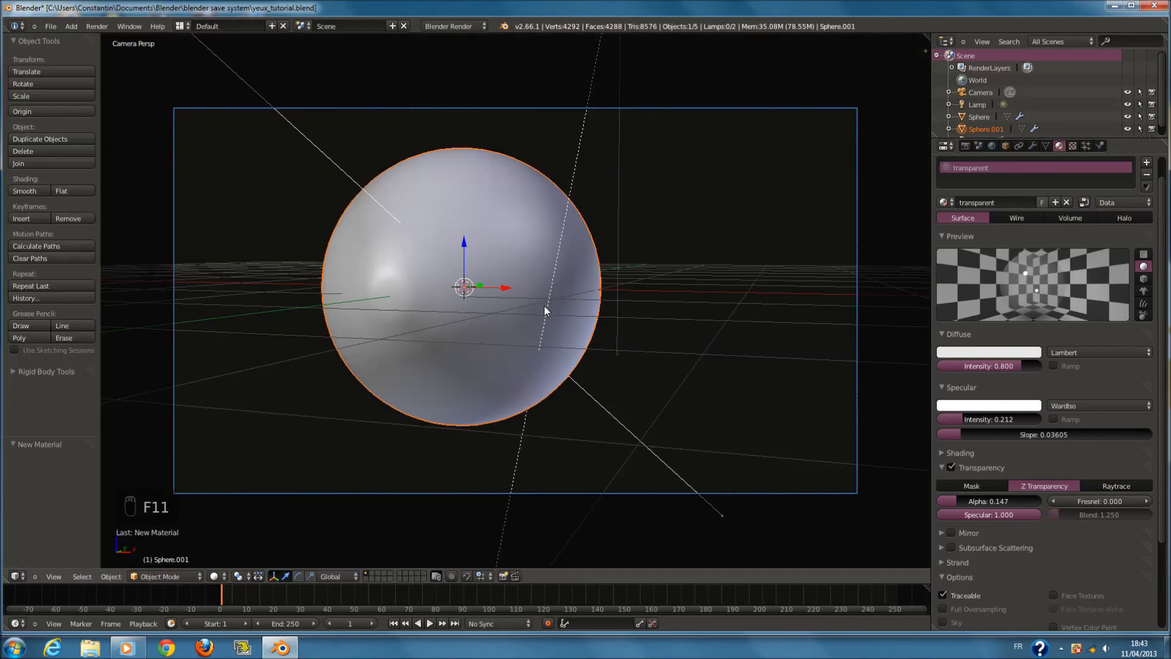
Select the inner eyeball, make its oeil_couleur material shadeless, and render the eye
{"action": "right_click", "coordinate": [544, 306]}
{"action": "key", "text": "F12"}
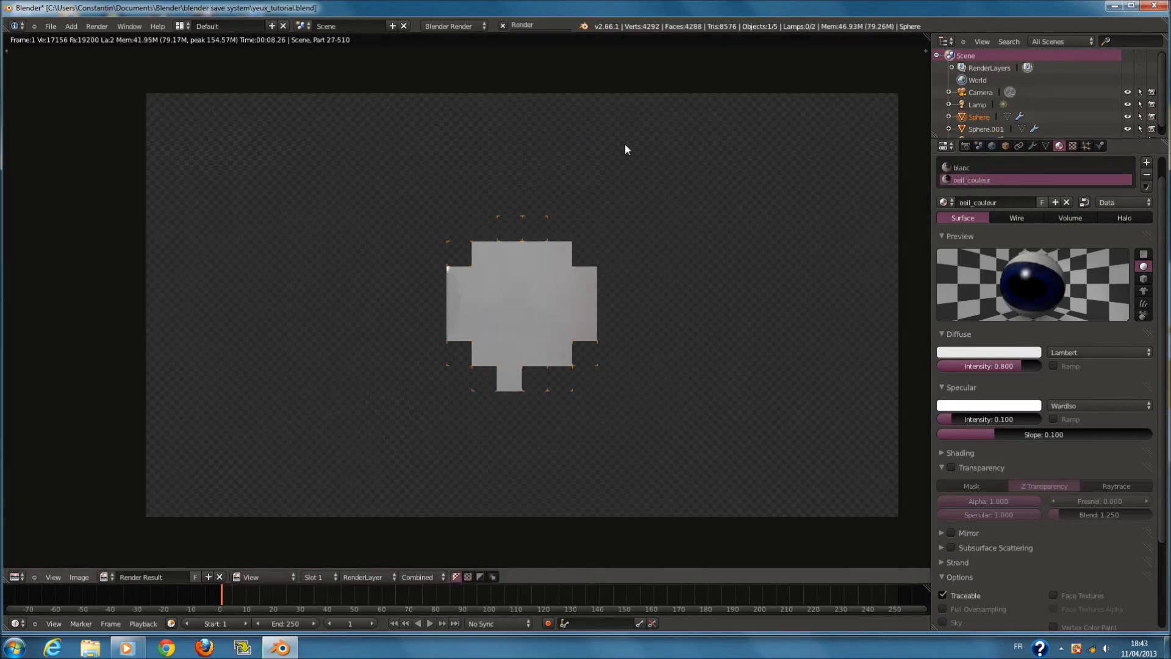
{"action": "key", "text": "F11"}
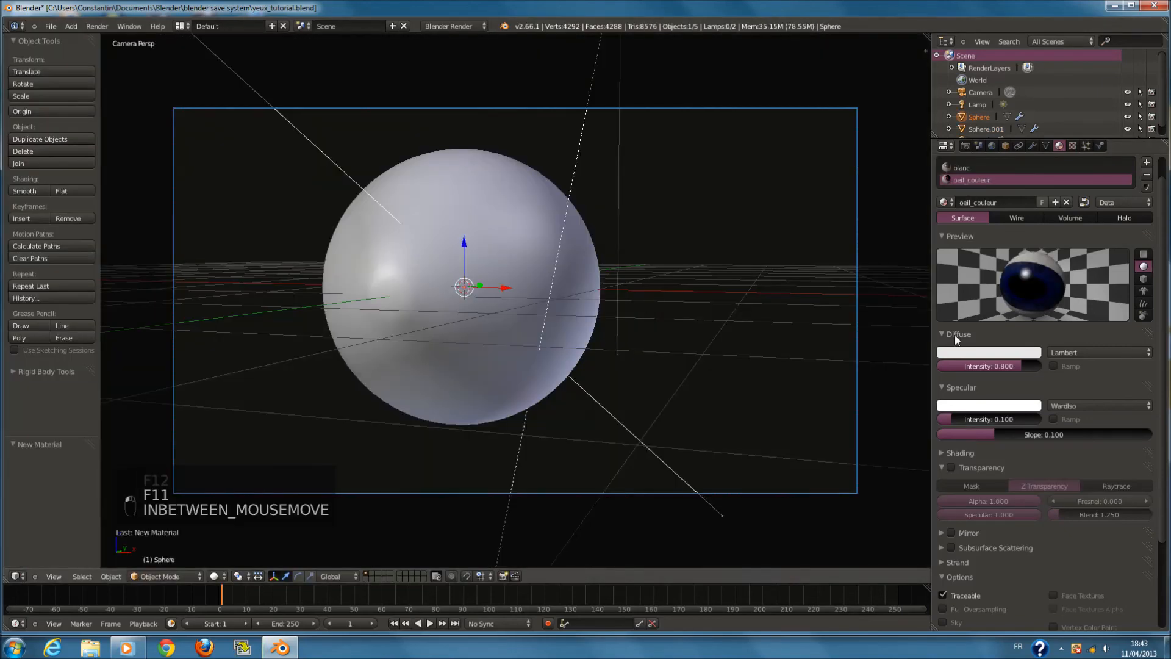
{"action": "scroll", "coordinate": [1029, 496], "scroll_direction": "down", "scroll_amount": 1}
{"action": "scroll", "coordinate": [1028, 493], "scroll_direction": "up", "scroll_amount": 1}
{"action": "left_click", "coordinate": [989, 453]}
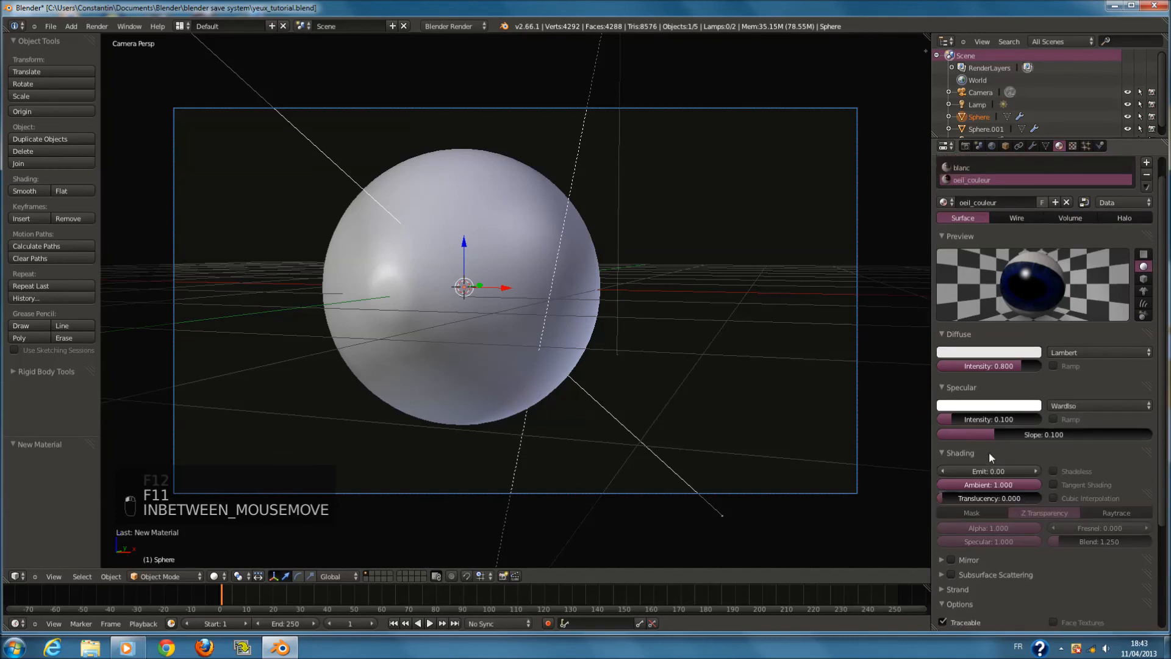
{"action": "left_click", "coordinate": [1052, 471]}
{"action": "key", "text": "F12"}
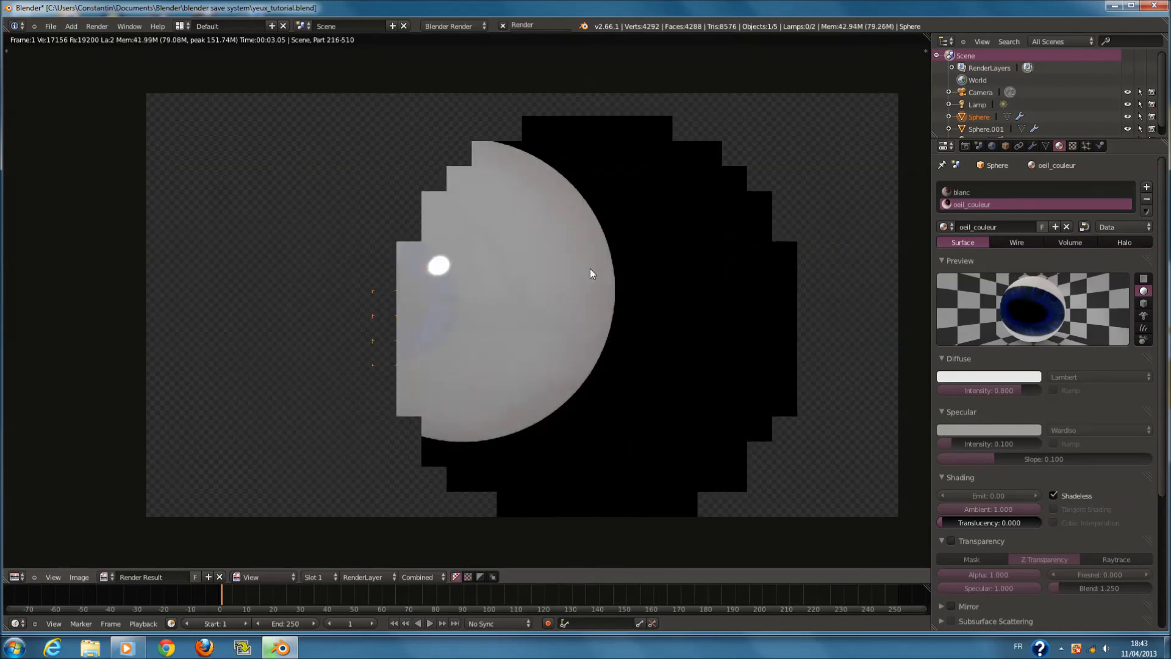
Return to the 3D view, select the outer transparent sphere, and display the viewport with textured shading
{"action": "left_click", "coordinate": [976, 191]}
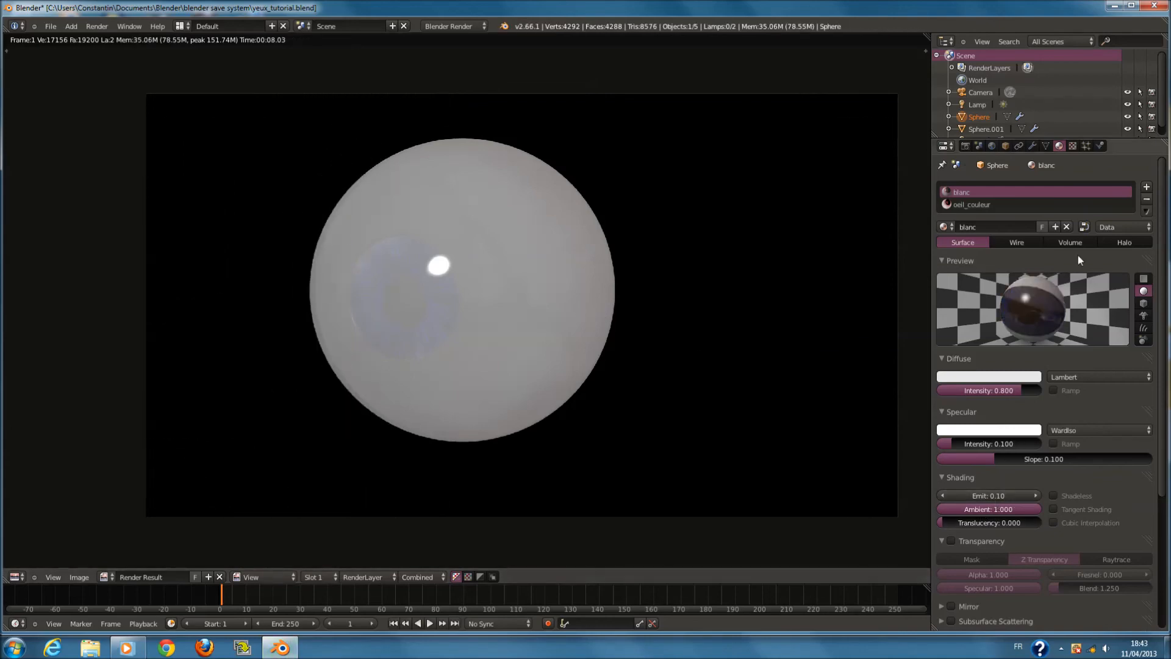
{"action": "left_click", "coordinate": [1073, 147]}
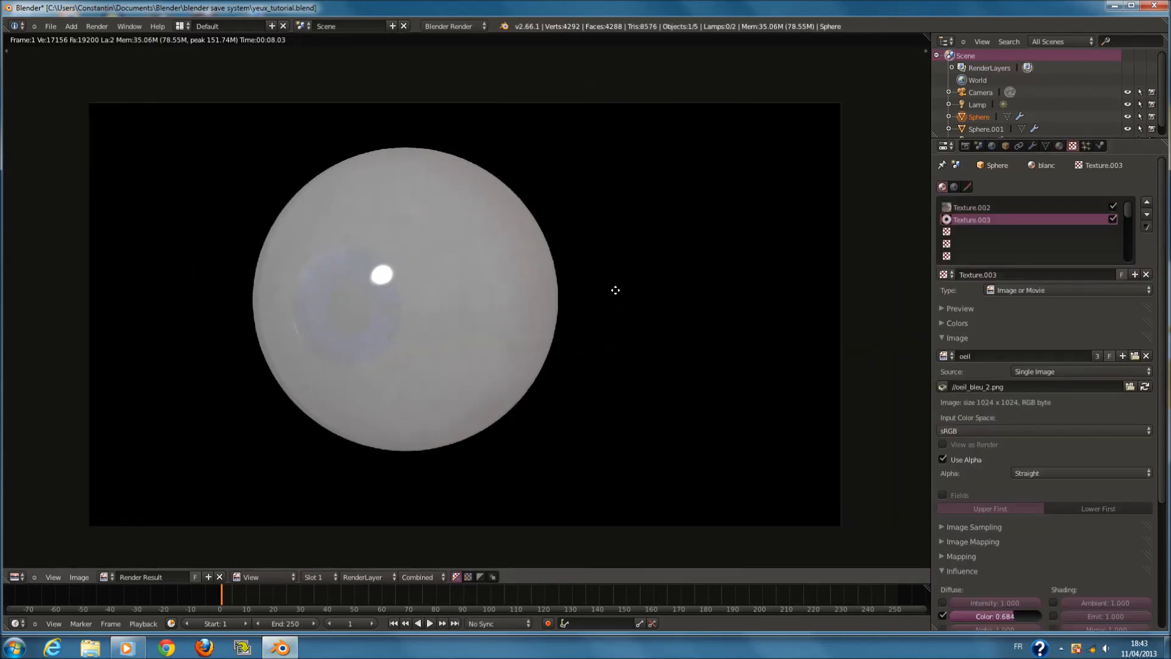
{"action": "key", "text": "F11"}
{"action": "right_click", "coordinate": [554, 306]}
{"action": "key", "text": "KP_3"}
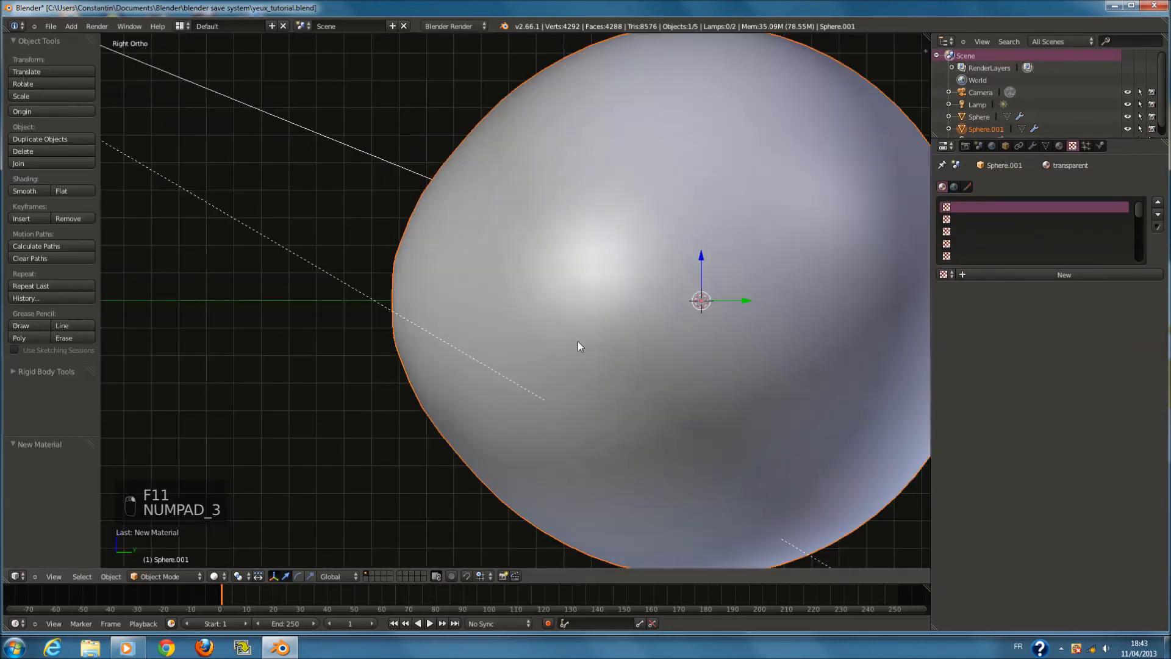
{"action": "left_click", "coordinate": [229, 525]}
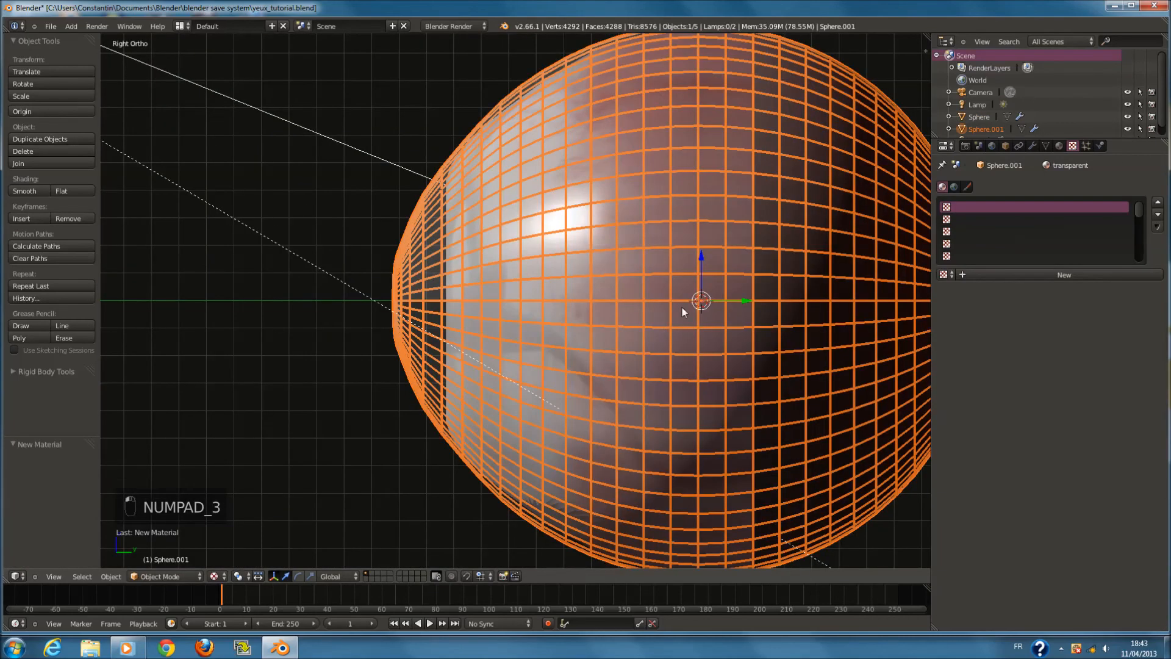
{"action": "scroll", "coordinate": [681, 306], "scroll_direction": "down", "scroll_amount": 3}
{"action": "middle_click_drag", "start_coordinate": [711, 324], "coordinate": [790, 330]}
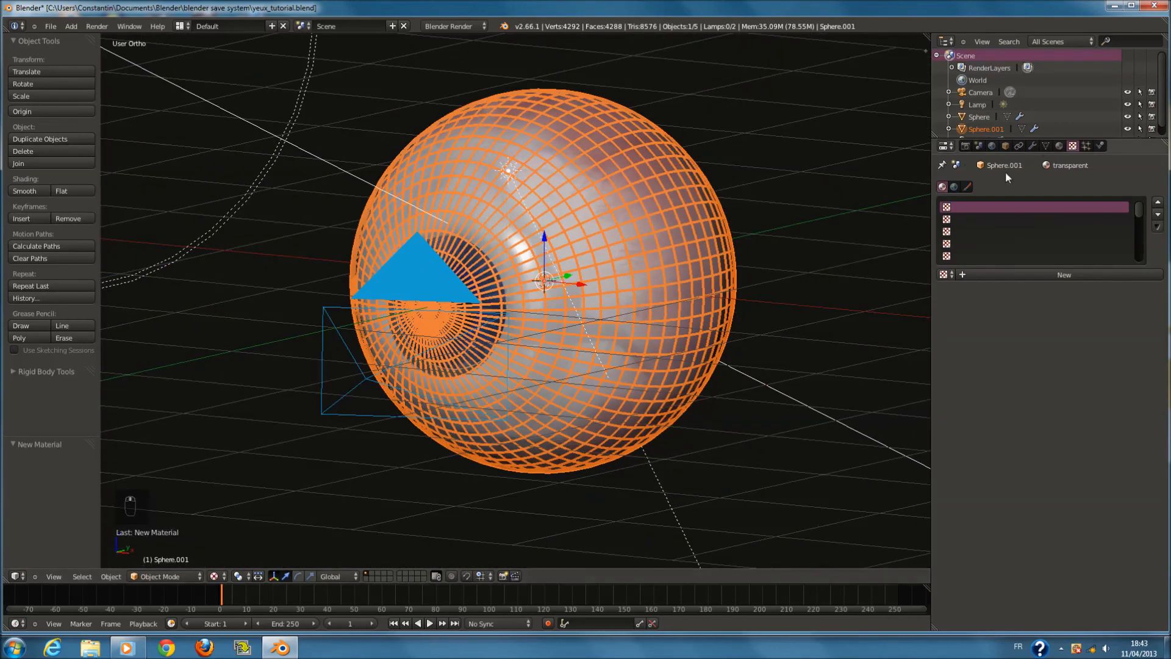
Lower the transparent material's alpha to 0.03067, render the eye, and return to the 3D view
{"action": "left_click", "coordinate": [1058, 146]}
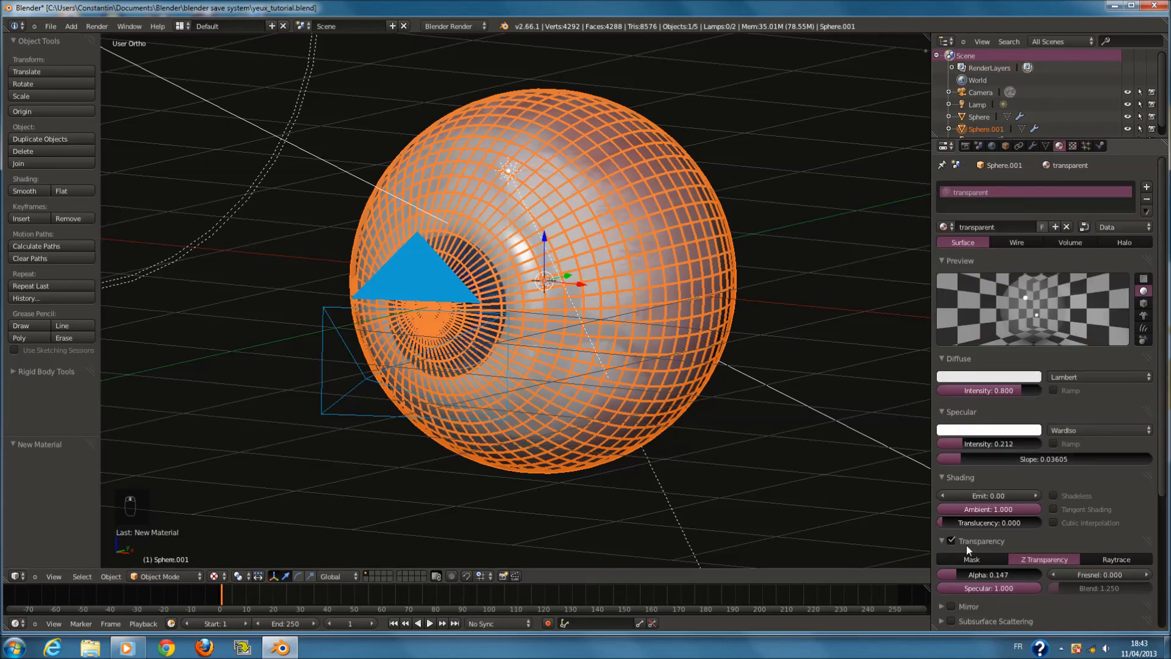
{"action": "left_click_drag", "start_coordinate": [962, 575], "coordinate": [957, 580]}
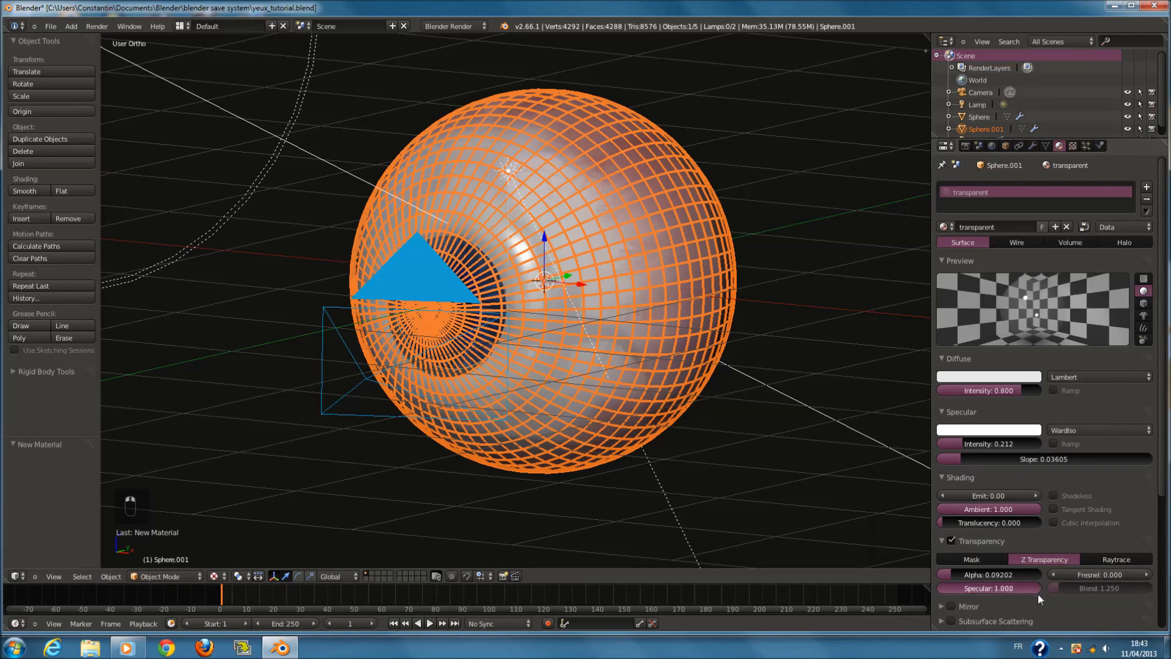
{"action": "left_click_drag", "start_coordinate": [959, 573], "coordinate": [953, 576]}
{"action": "key", "text": "F12"}
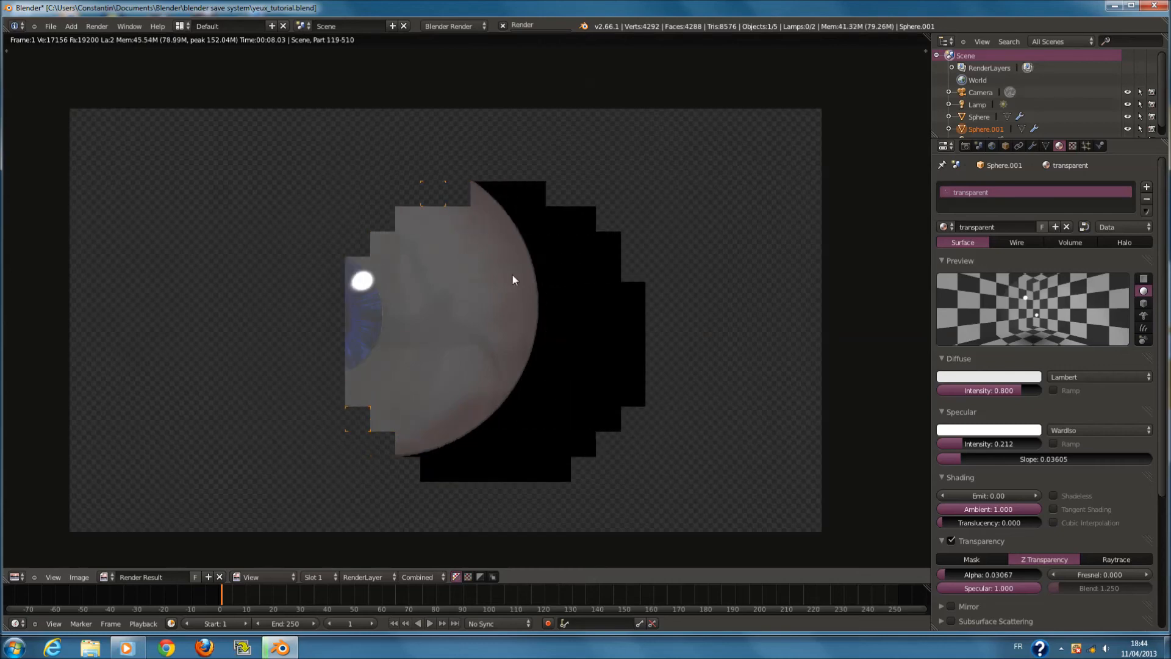
{"action": "scroll", "coordinate": [439, 281], "scroll_direction": "up", "scroll_amount": 2}
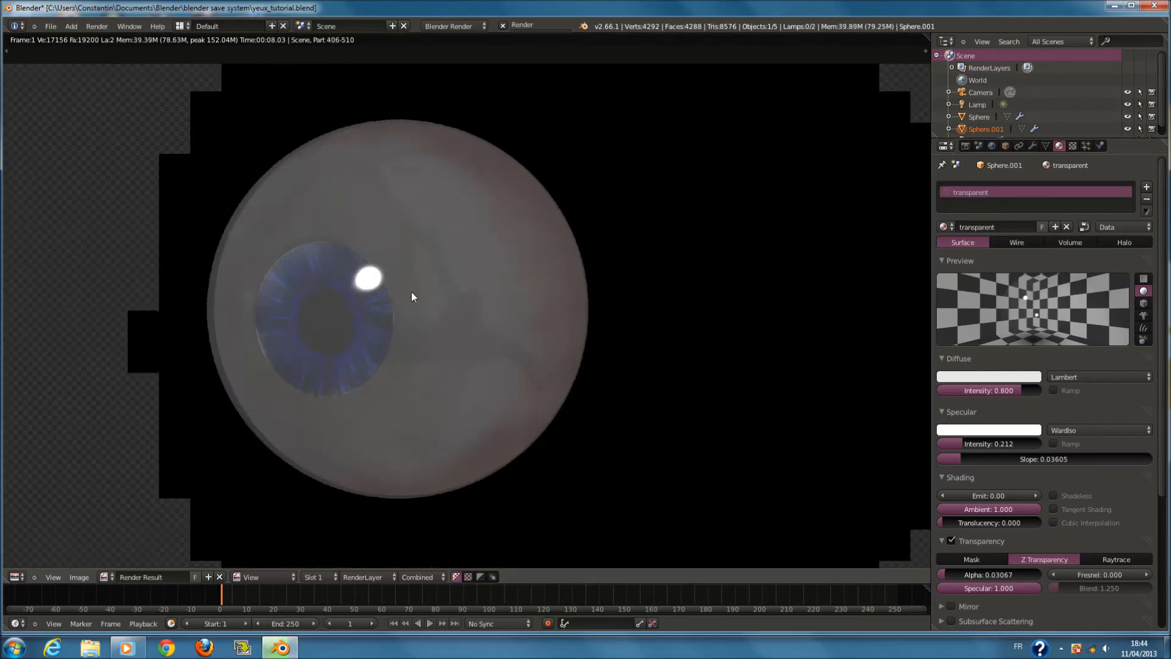
{"action": "key", "text": "F11"}
Select the inner eyeball, set the oeil_couleur material's Texture.002 color influence to 0.383, and render the eye
{"action": "right_click", "coordinate": [598, 233]}
{"action": "right_click", "coordinate": [598, 234]}
{"action": "right_click", "coordinate": [565, 226]}
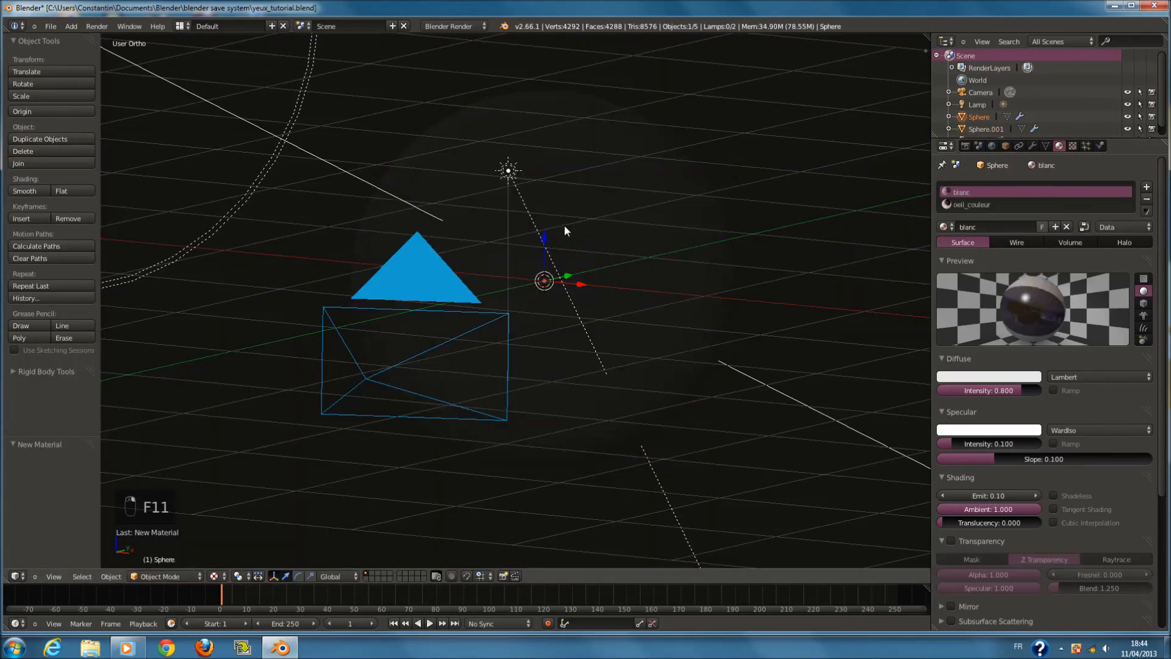
{"action": "left_click", "coordinate": [1029, 205]}
{"action": "left_click", "coordinate": [1072, 147]}
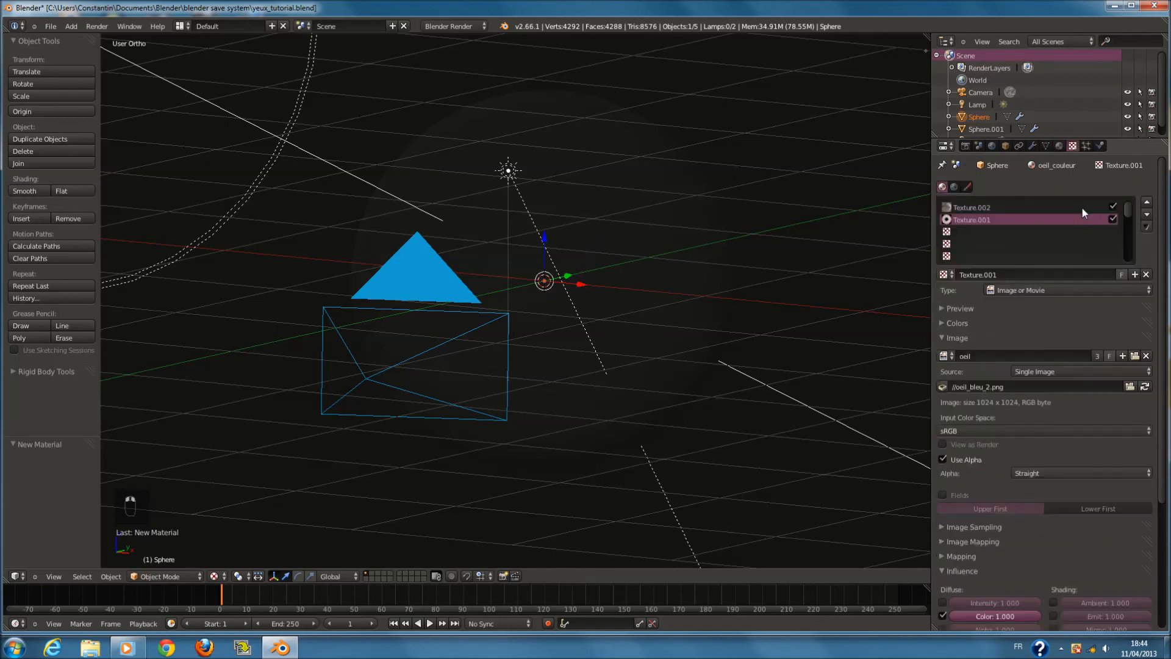
{"action": "left_click", "coordinate": [1000, 207]}
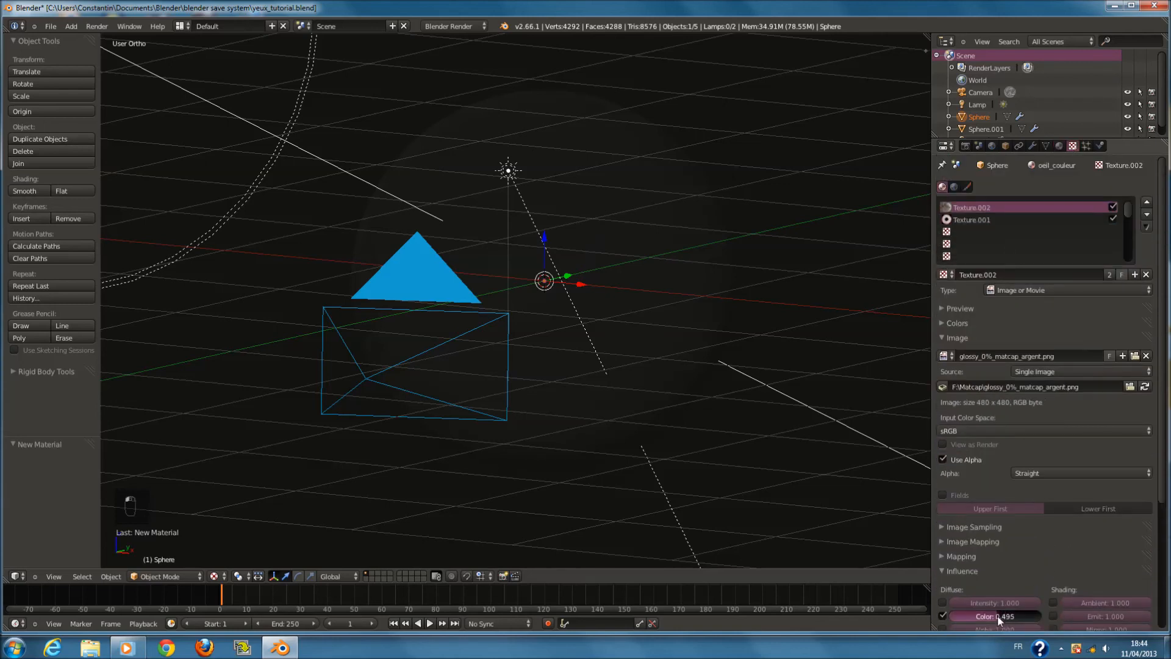
{"action": "left_click_drag", "start_coordinate": [994, 615], "coordinate": [990, 613]}
{"action": "key", "text": "F12"}
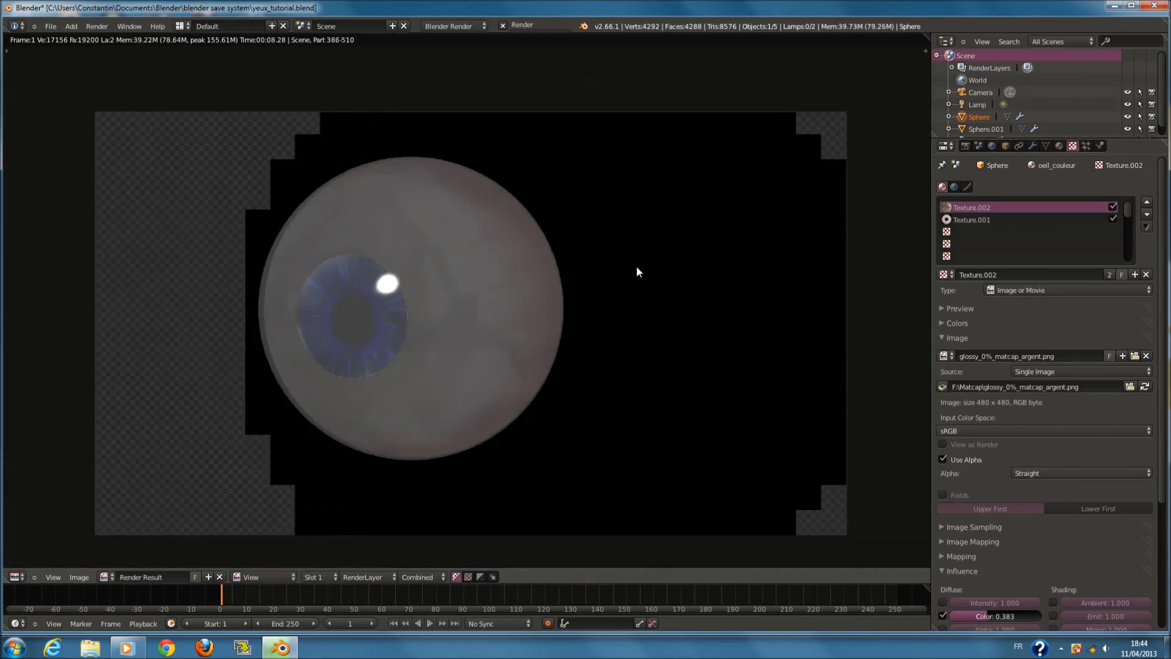
Return to the 3D view, inspect the lamp's settings, and look through the camera
{"action": "key", "text": "F11"}
{"action": "middle_click_drag", "start_coordinate": [634, 267], "coordinate": [616, 403]}
{"action": "right_click", "coordinate": [549, 324]}
{"action": "left_click", "coordinate": [1032, 145]}
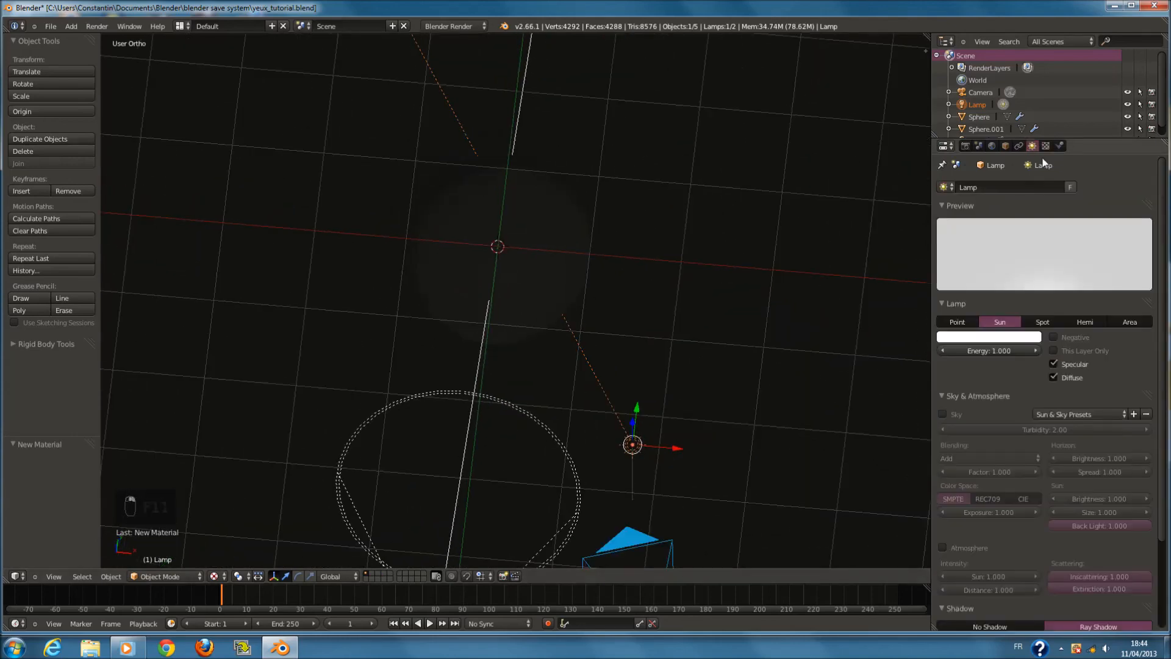
{"action": "key", "text": "KP_0"}
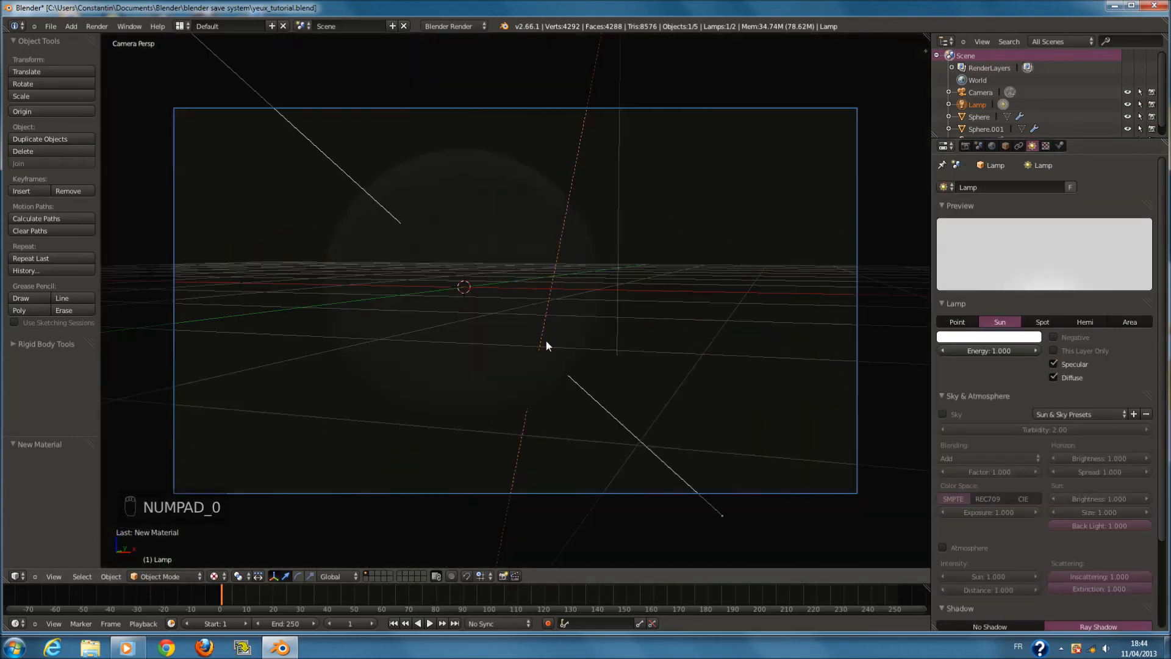
Enable Indirect Lighting and disable Environment Lighting for the world, test the change in a render, and return to the 3D view
{"action": "right_click", "coordinate": [548, 341]}
{"action": "left_click", "coordinate": [993, 146]}
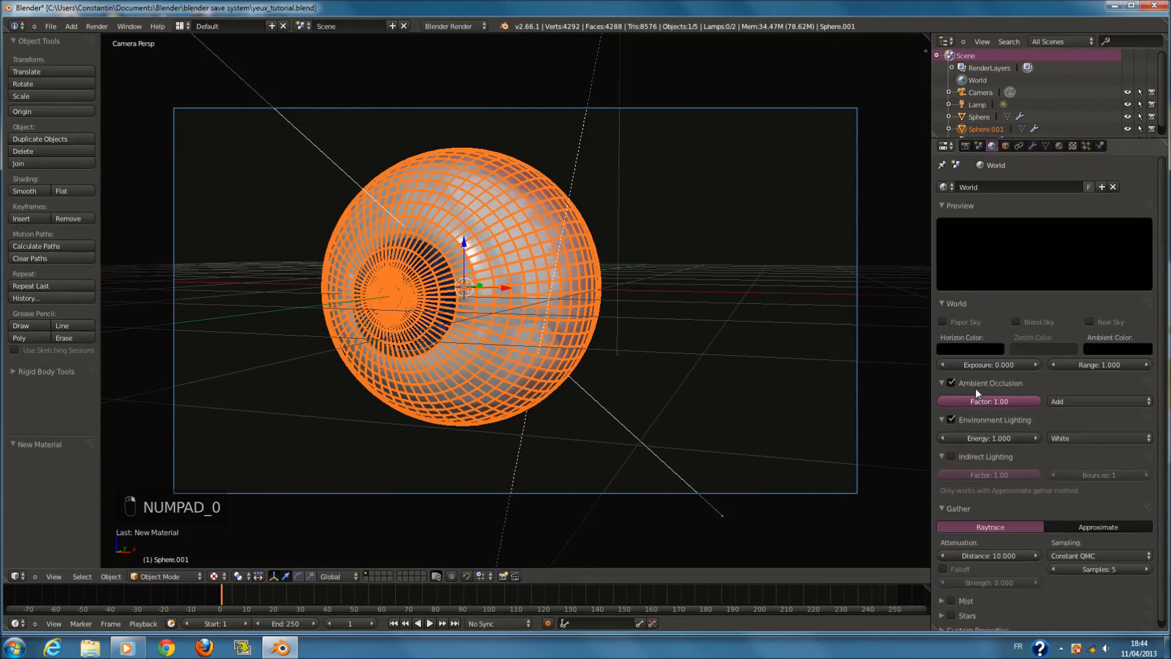
{"action": "left_click", "coordinate": [950, 455]}
{"action": "left_click", "coordinate": [951, 420]}
{"action": "key", "text": "F12"}
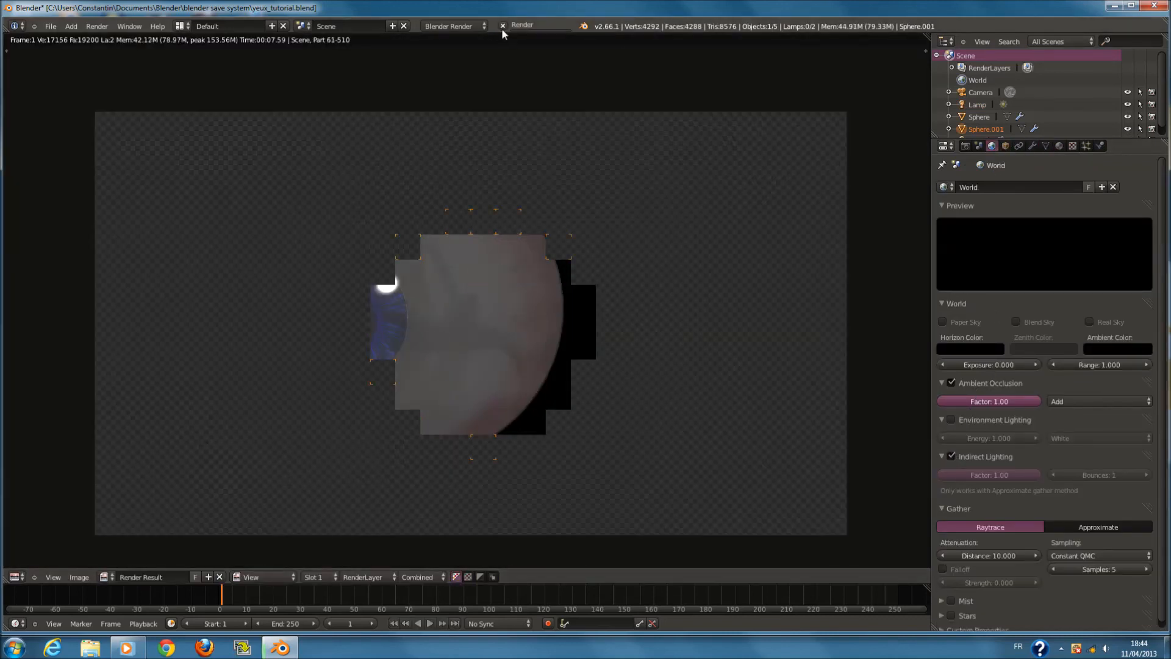
{"action": "key", "text": "F11"}
Select the inner eyeball, make its blanc material shadeless, and render the eye
{"action": "right_click", "coordinate": [513, 285]}
{"action": "right_click", "coordinate": [546, 271]}
{"action": "right_click", "coordinate": [594, 268]}
{"action": "left_click", "coordinate": [1059, 146]}
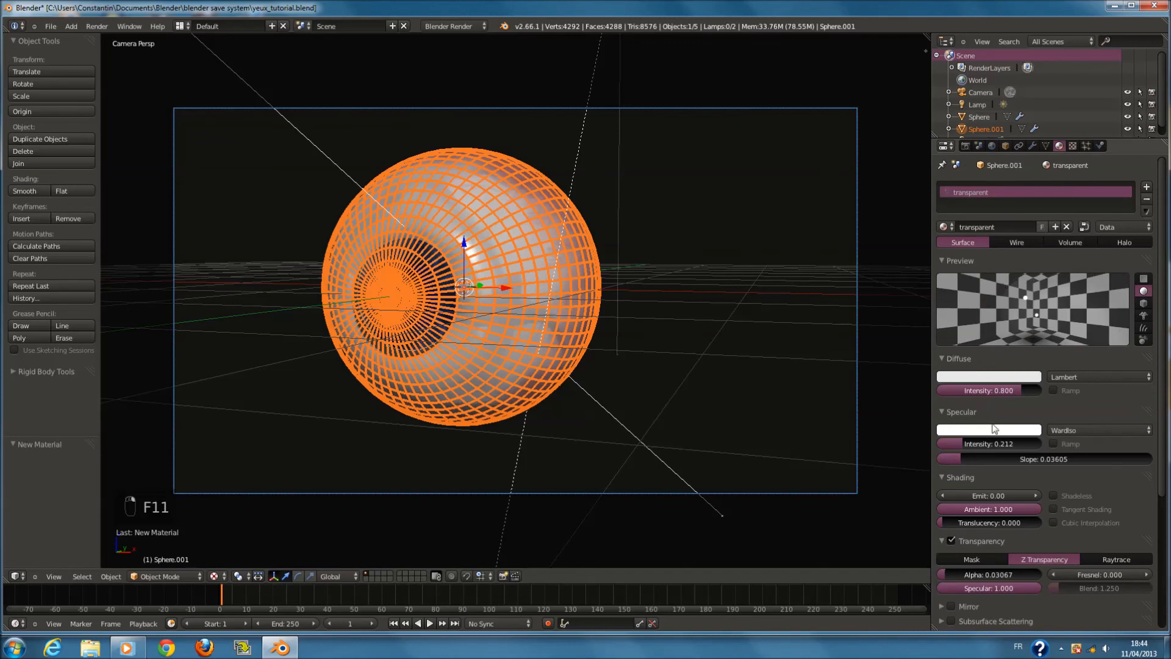
{"action": "right_click", "coordinate": [621, 263]}
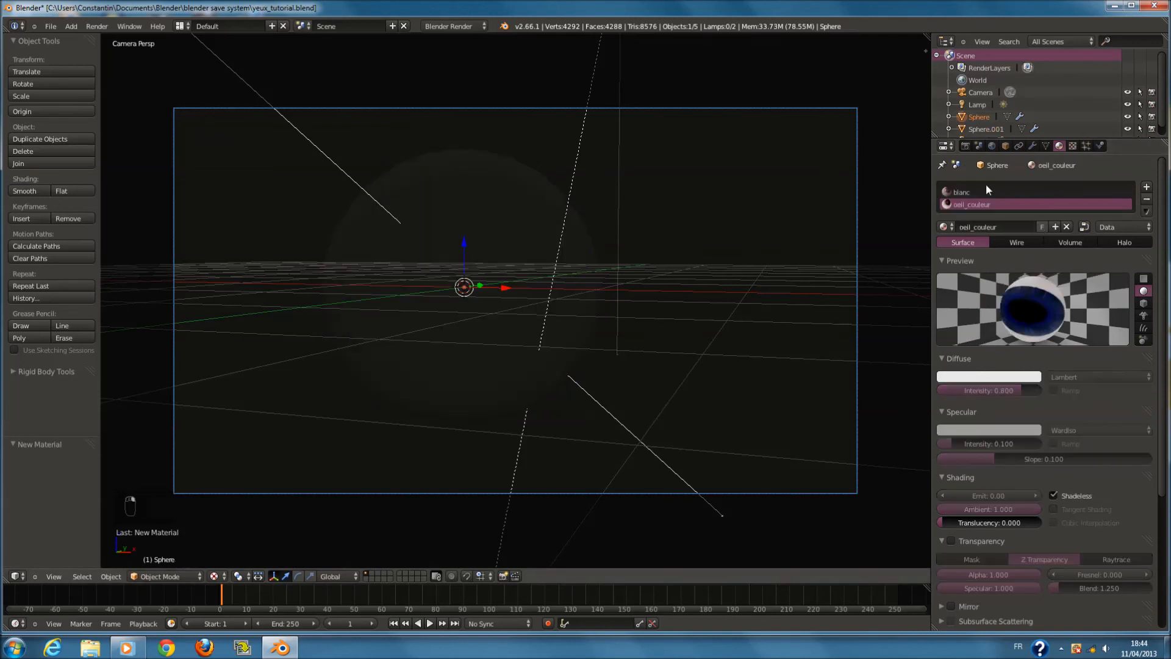
{"action": "left_click", "coordinate": [1005, 192]}
{"action": "left_click", "coordinate": [1066, 497]}
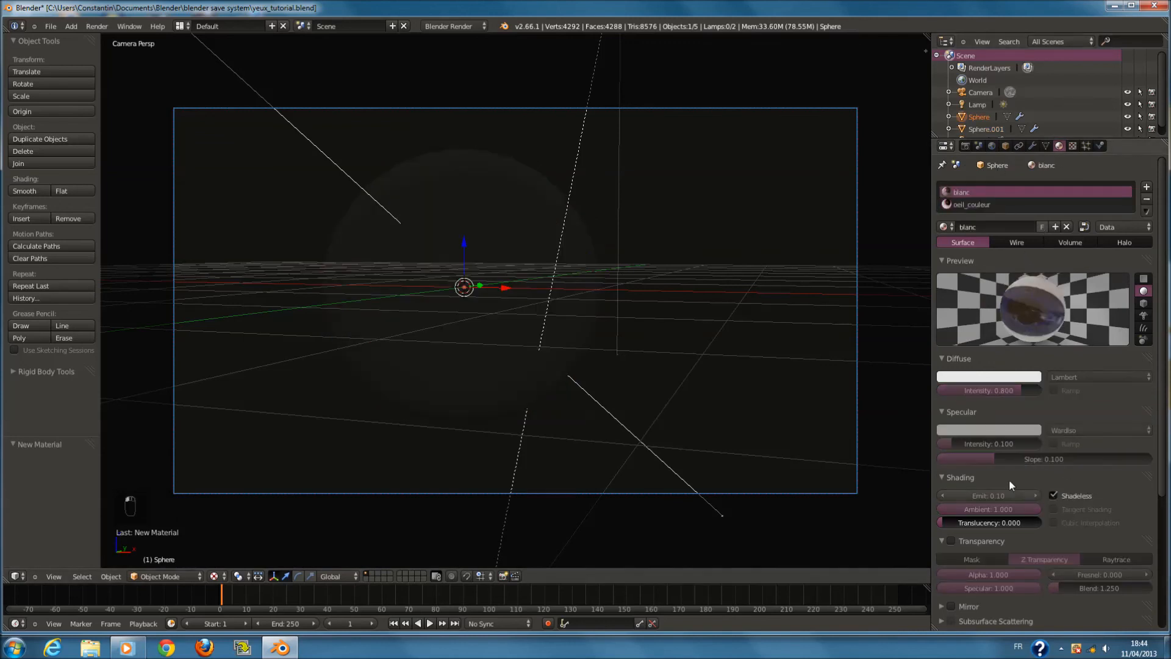
{"action": "key", "text": "F12"}
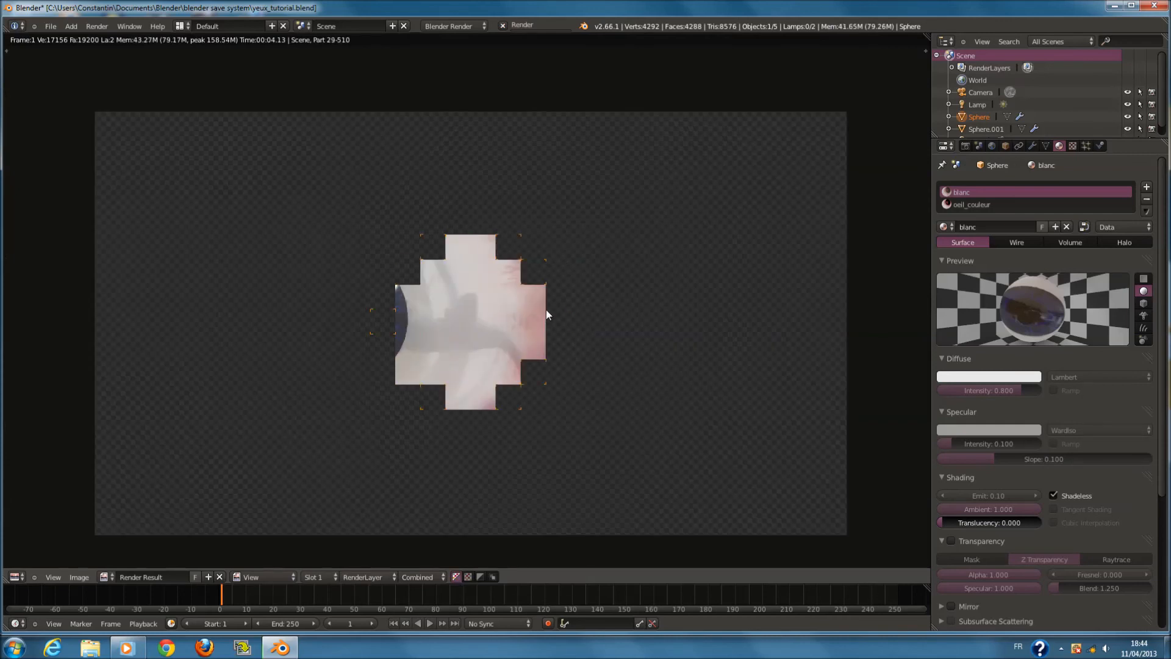
Set the color influence of the blanc material's Texture.002 matcap to 0.490
{"action": "left_click", "coordinate": [1072, 146]}
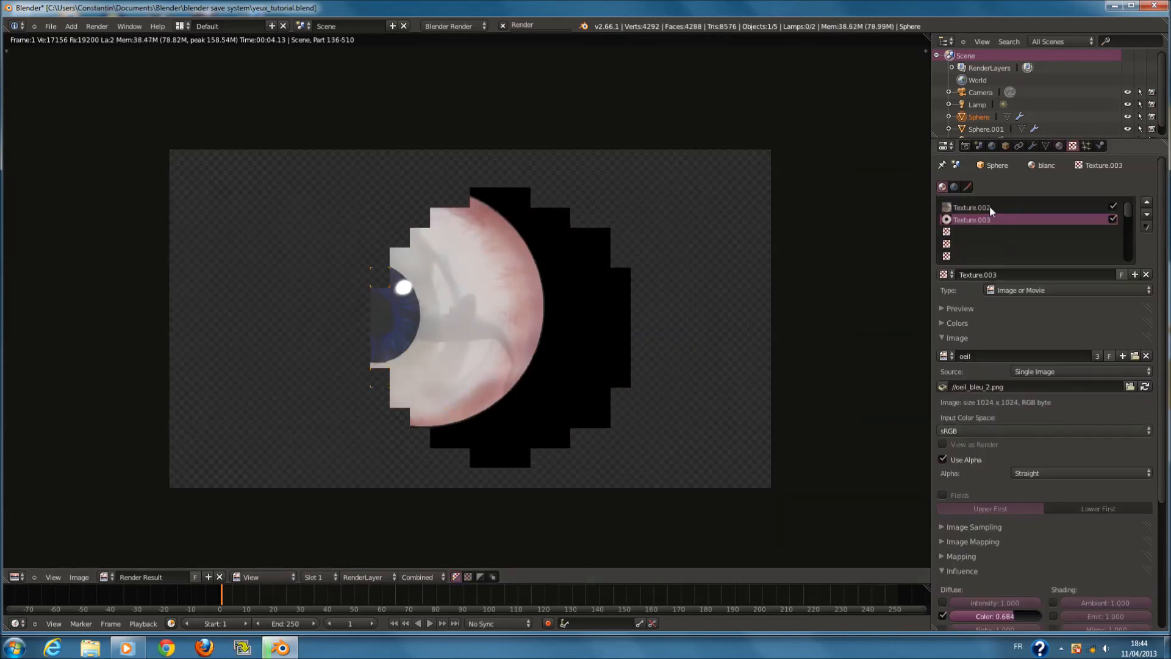
{"action": "left_click", "coordinate": [988, 203]}
{"action": "scroll", "coordinate": [988, 182], "scroll_direction": "down", "scroll_amount": 2}
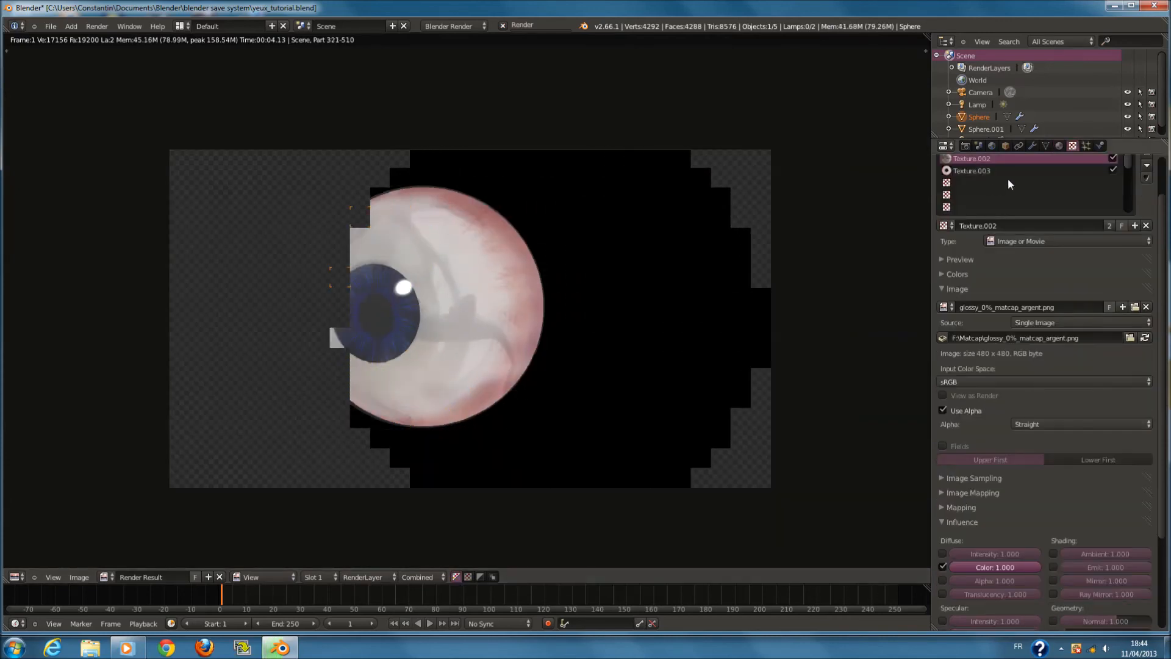
{"action": "left_click_drag", "start_coordinate": [1023, 568], "coordinate": [977, 562]}
{"action": "scroll", "coordinate": [1102, 263], "scroll_direction": "up", "scroll_amount": 2}
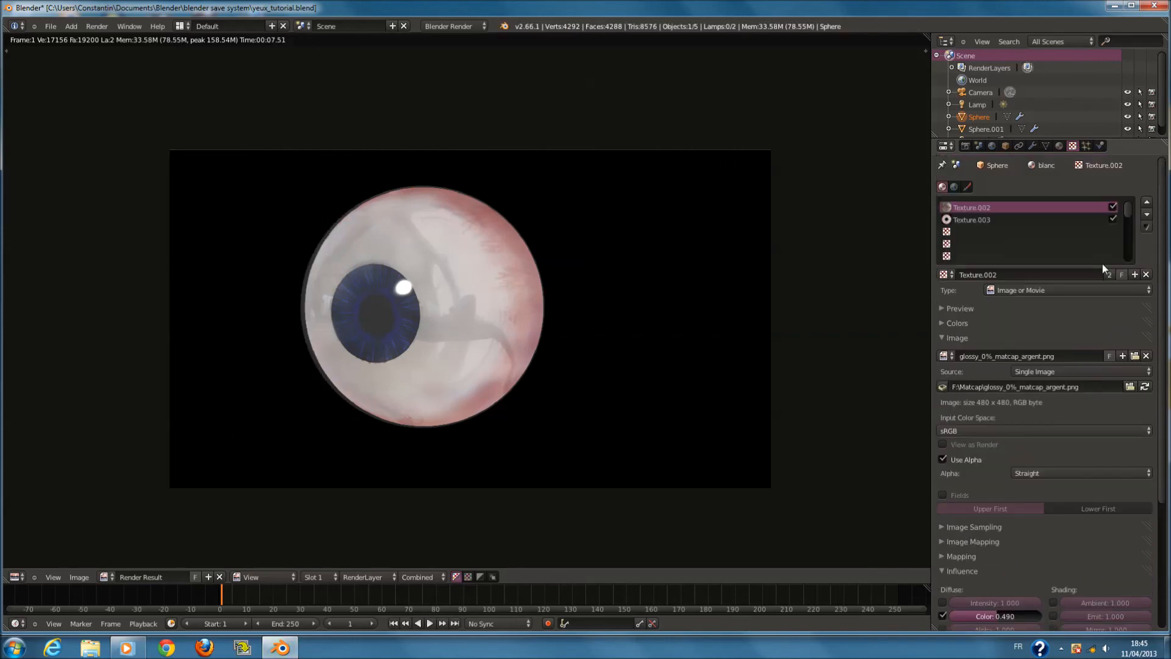
Set the color influence of the oeil_couleur material's Texture.002 to 0.775 and check the iris in a render
{"action": "left_click", "coordinate": [1059, 146]}
{"action": "left_click", "coordinate": [1025, 190]}
{"action": "left_click", "coordinate": [1072, 145]}
{"action": "left_click_drag", "start_coordinate": [1017, 616], "coordinate": [1026, 615]}
{"action": "key", "text": "F12"}
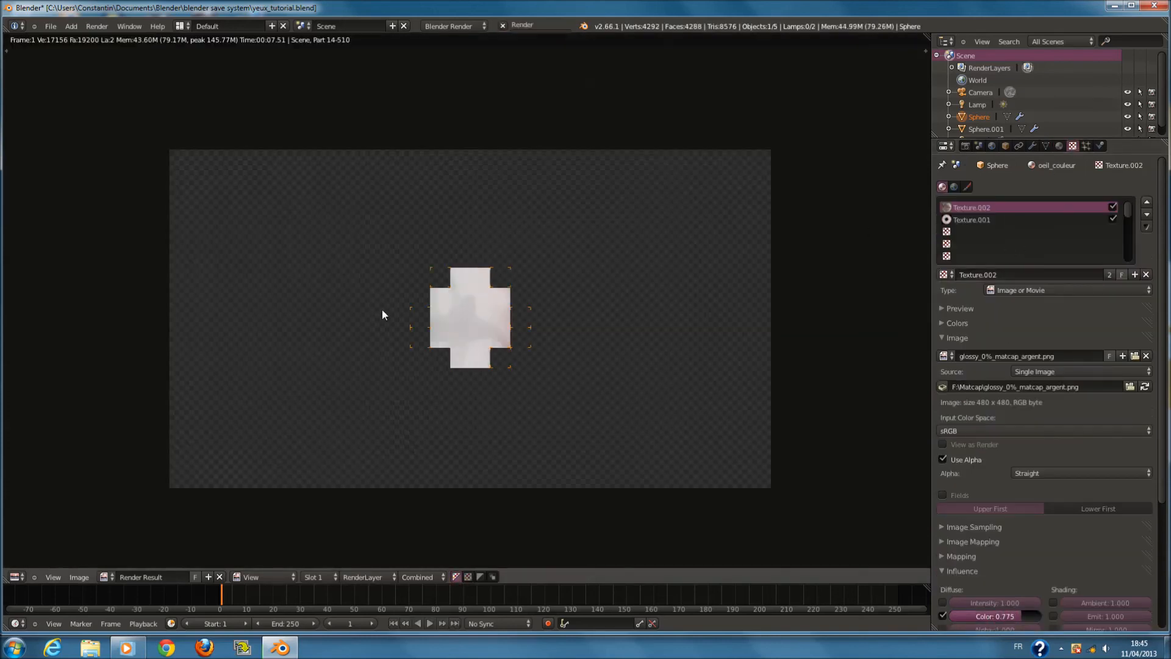
{"action": "scroll", "coordinate": [376, 286], "scroll_direction": "up", "scroll_amount": 3}
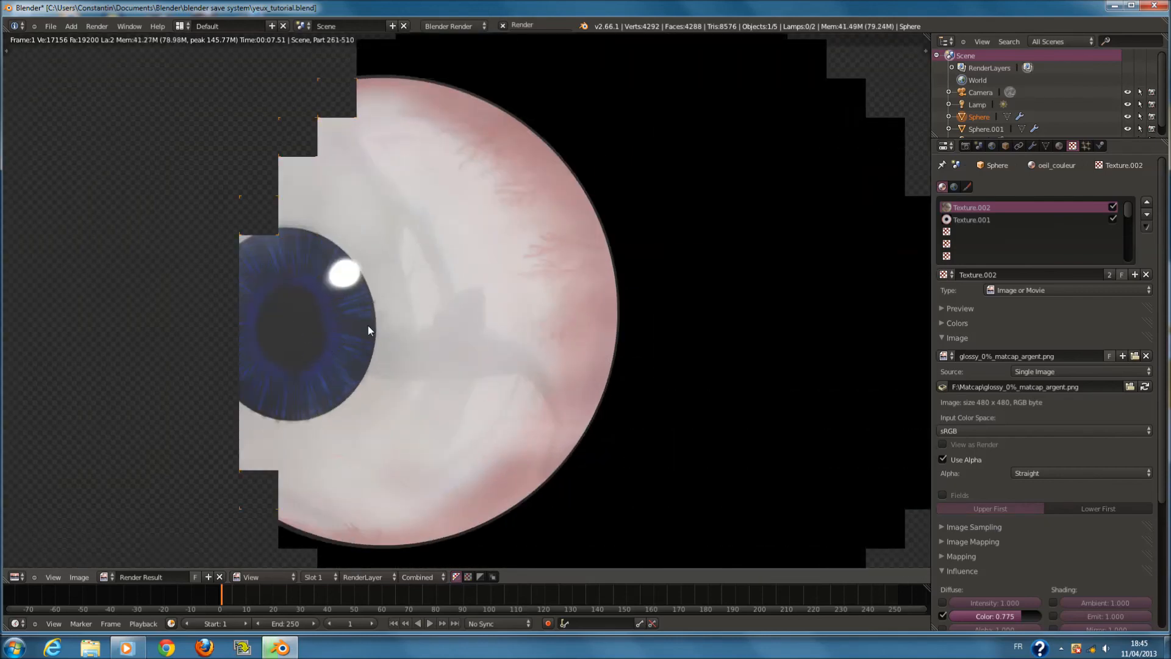
{"action": "scroll", "coordinate": [463, 308], "scroll_direction": "down", "scroll_amount": 2}
Set the color influence of the blanc material's Texture.002 matcap to 0.510
{"action": "left_click", "coordinate": [1059, 147]}
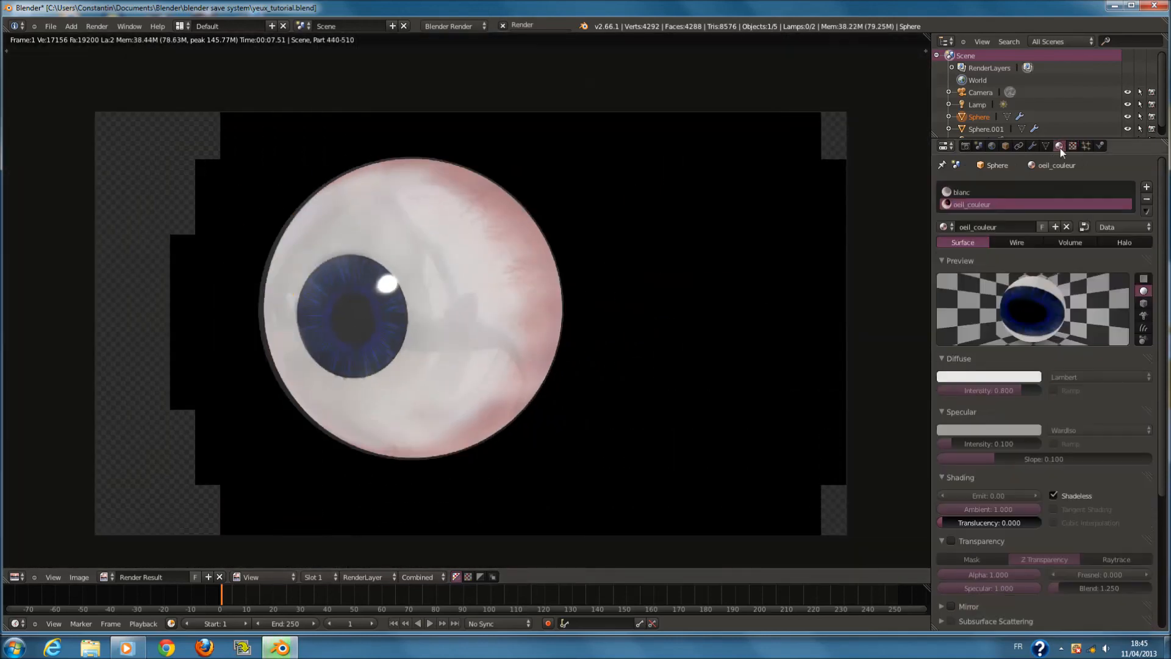
{"action": "left_click", "coordinate": [984, 191]}
{"action": "left_click", "coordinate": [1073, 147]}
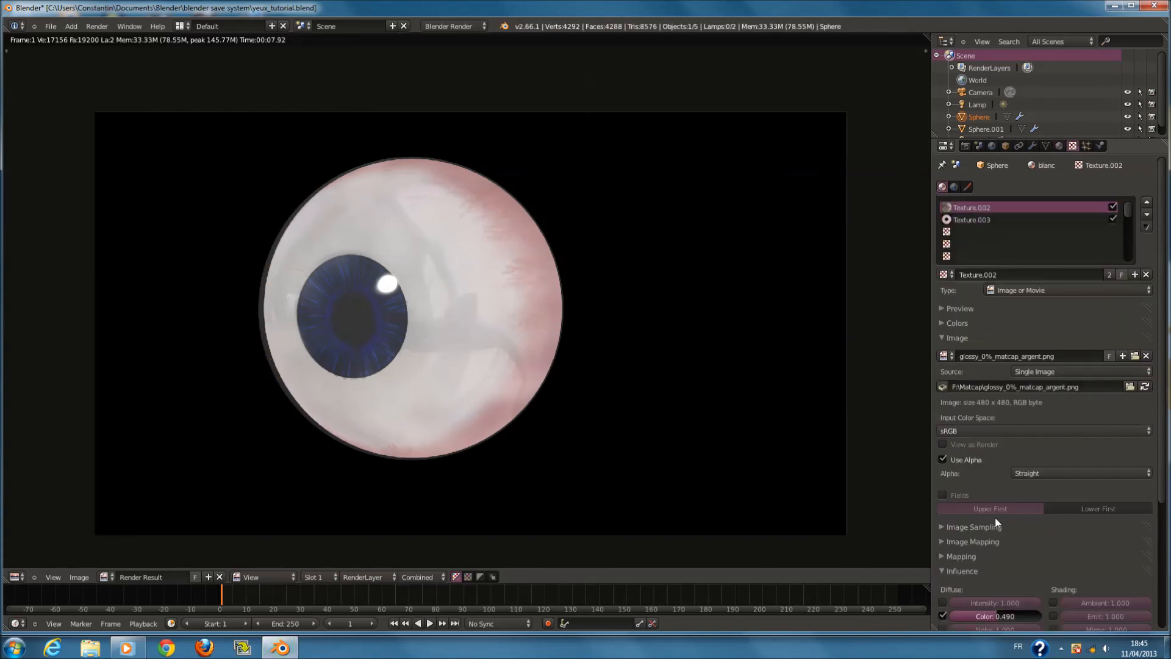
{"action": "scroll", "coordinate": [1000, 590], "scroll_direction": "down", "scroll_amount": 1}
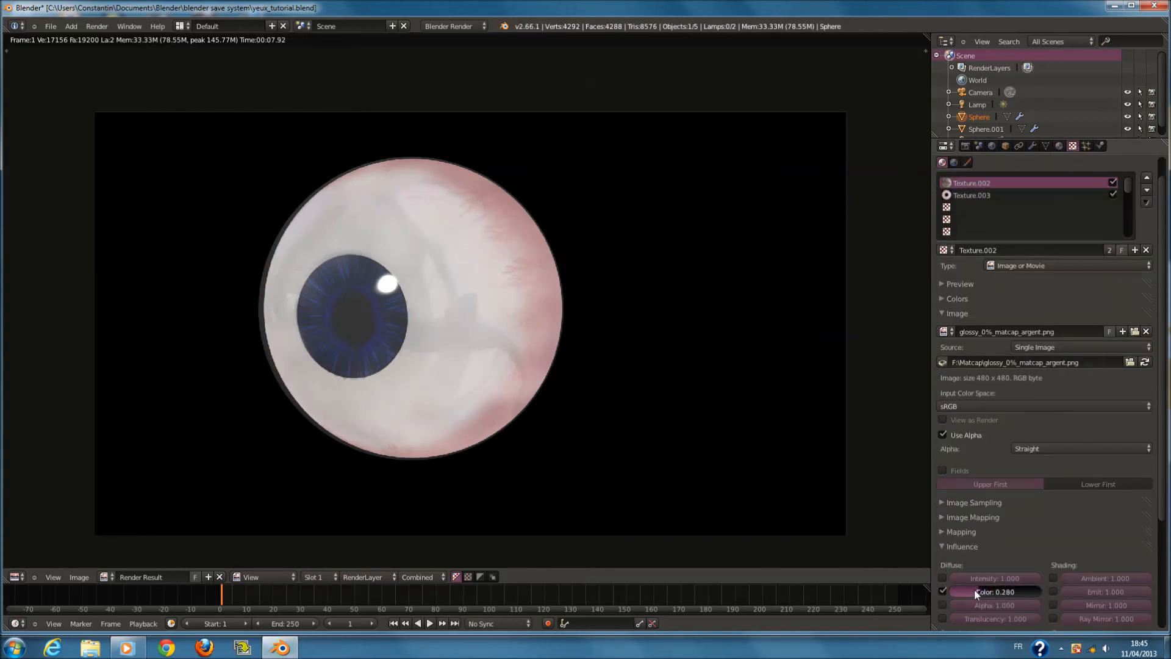
{"action": "left_click_drag", "start_coordinate": [974, 588], "coordinate": [983, 594]}
{"action": "scroll", "coordinate": [1001, 580], "scroll_direction": "down", "scroll_amount": 4}
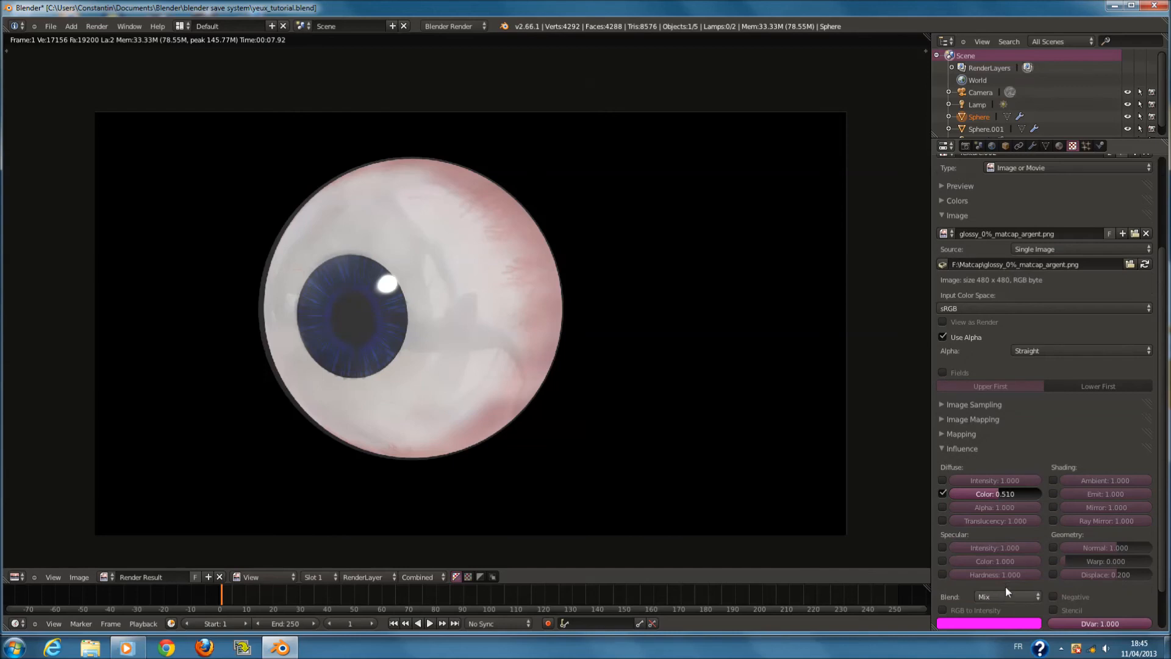
Set the blend mode of the blanc material's Texture.003 to Multiply and render the eye
{"action": "scroll", "coordinate": [1006, 183], "scroll_direction": "up", "scroll_amount": 2}
{"action": "left_click", "coordinate": [999, 170]}
{"action": "scroll", "coordinate": [998, 169], "scroll_direction": "down", "scroll_amount": 2}
{"action": "left_click", "coordinate": [1008, 596]}
{"action": "left_click", "coordinate": [1011, 543]}
{"action": "key", "text": "F12"}
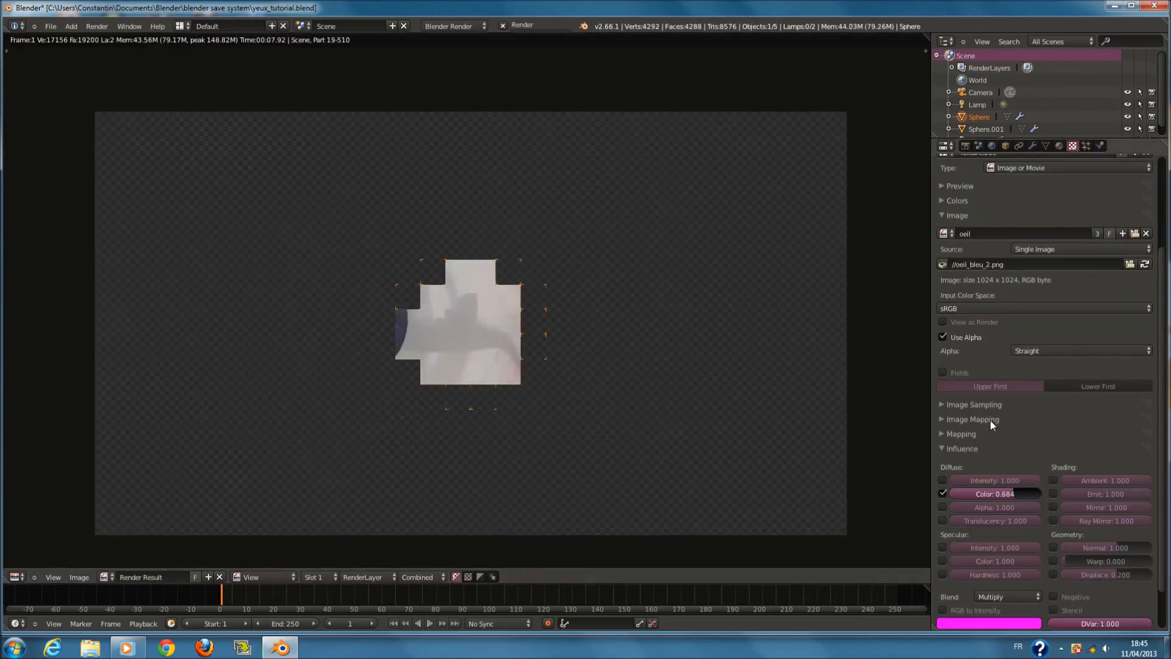
Examine the texture influence and blend settings of the oeil_couleur and blanc materials against the finished render
{"action": "left_click", "coordinate": [1061, 146]}
{"action": "left_click", "coordinate": [996, 204]}
{"action": "left_click", "coordinate": [1072, 145]}
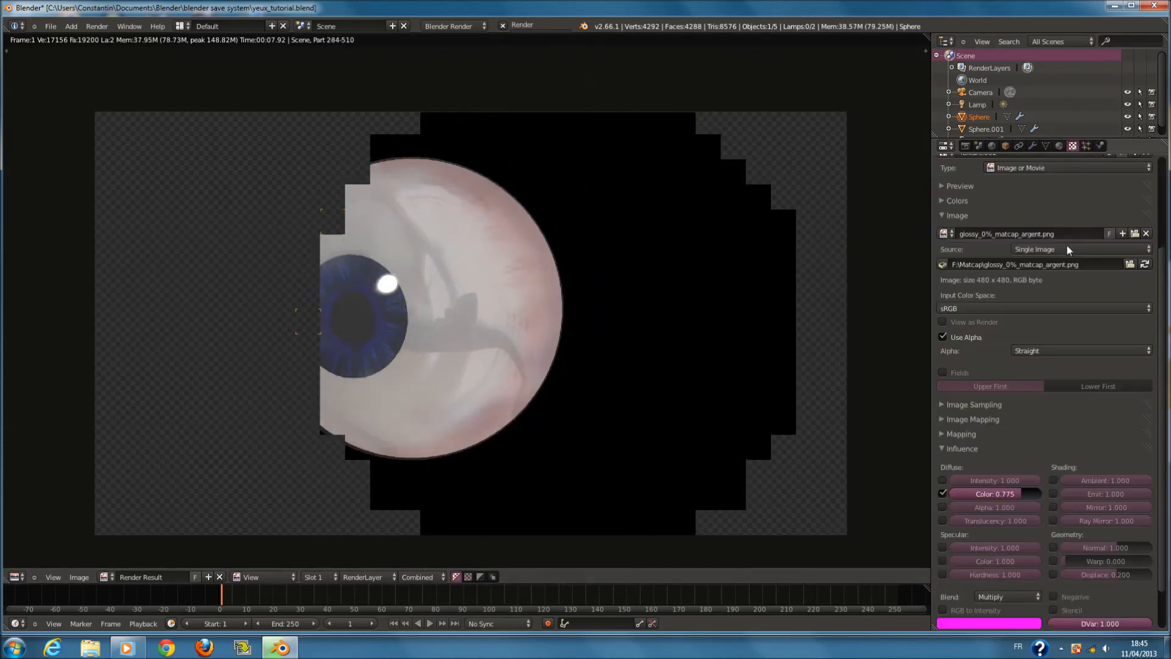
{"action": "scroll", "coordinate": [1041, 242], "scroll_direction": "down", "scroll_amount": 4}
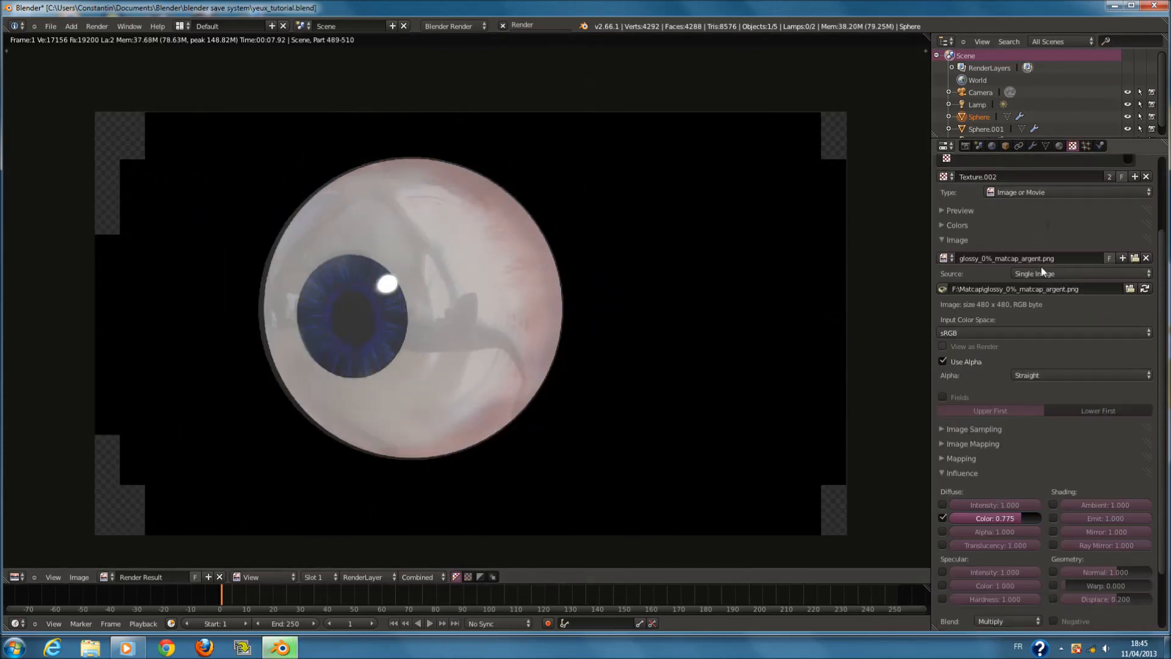
{"action": "left_click", "coordinate": [1059, 146]}
{"action": "left_click", "coordinate": [1007, 194]}
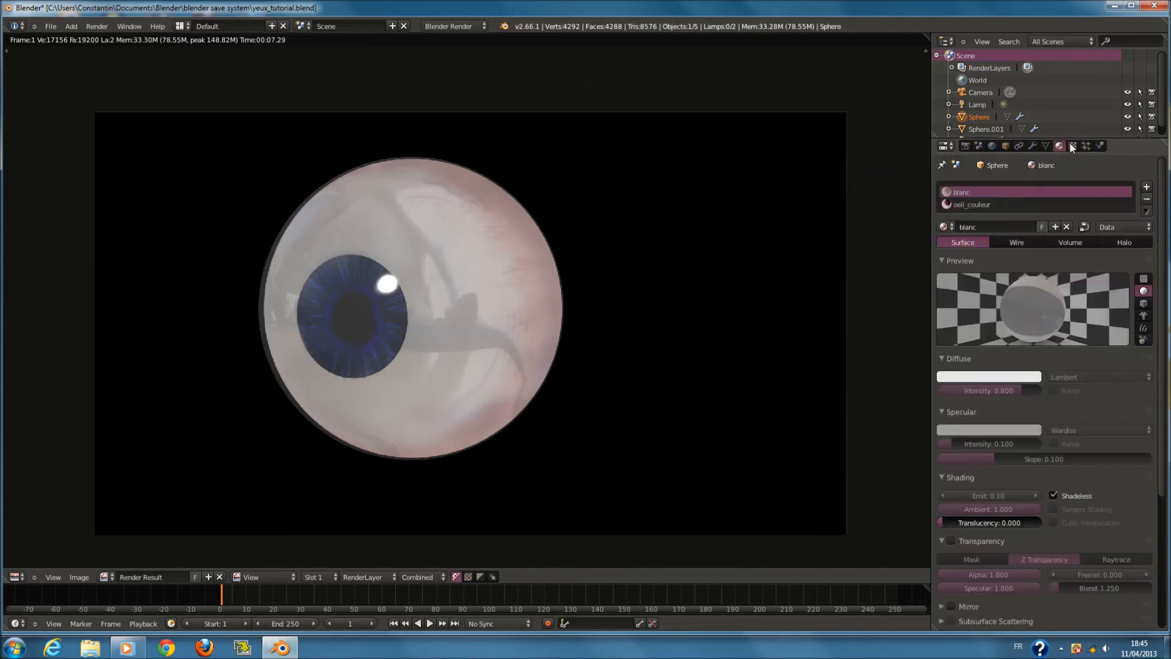
{"action": "left_click", "coordinate": [1072, 147]}
{"action": "scroll", "coordinate": [1031, 370], "scroll_direction": "up", "scroll_amount": 3}
{"action": "scroll", "coordinate": [1031, 364], "scroll_direction": "down", "scroll_amount": 6}
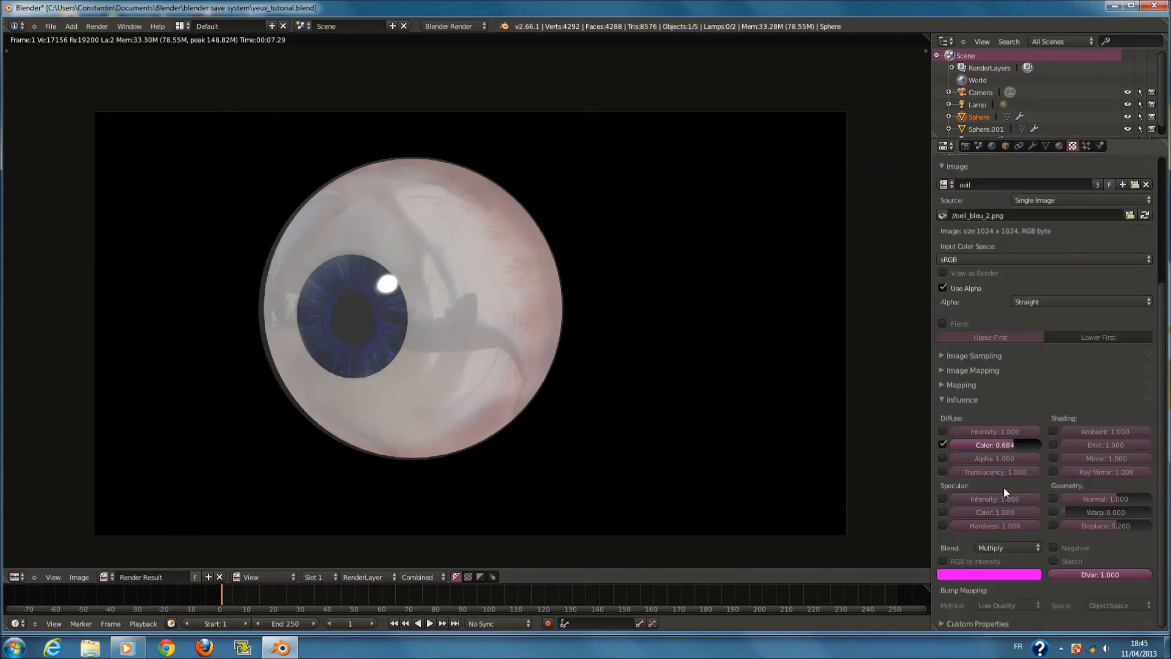
Set the blend mode of the blanc material's Texture.003 back to Mix
{"action": "left_click", "coordinate": [1009, 546]}
{"action": "scroll", "coordinate": [1032, 372], "scroll_direction": "up", "scroll_amount": 4}
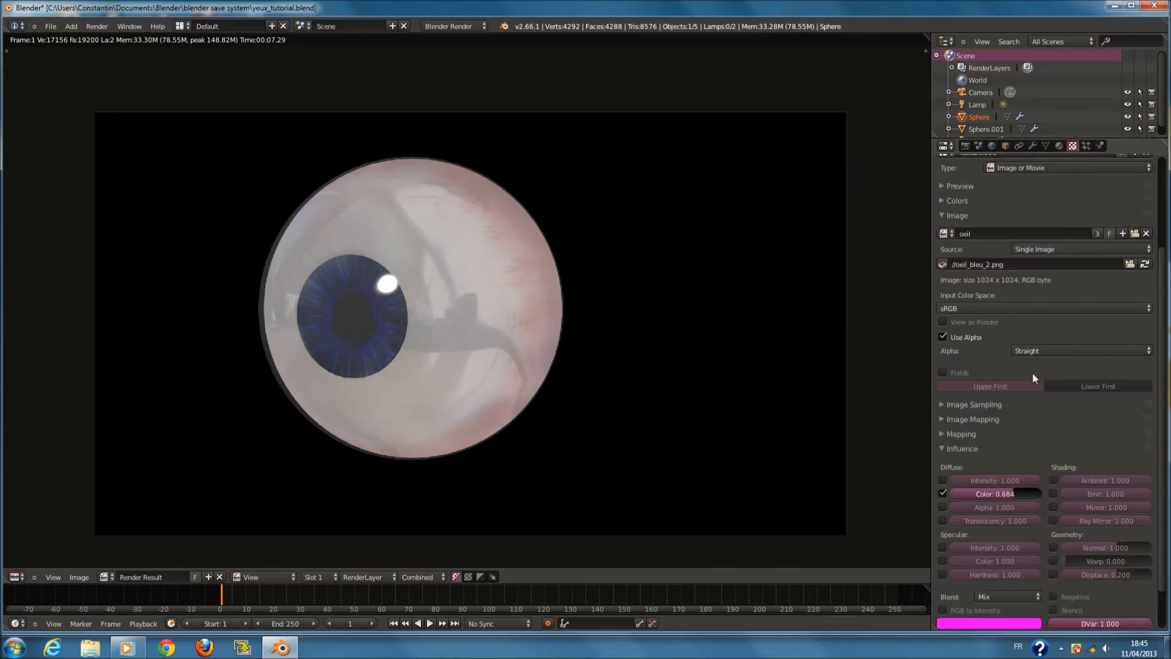
{"action": "scroll", "coordinate": [1037, 194], "scroll_direction": "up", "scroll_amount": 1}
Set the blend mode of the blanc material's Texture.002 matcap to Multiply and check the eye in a render
{"action": "left_click", "coordinate": [1013, 159]}
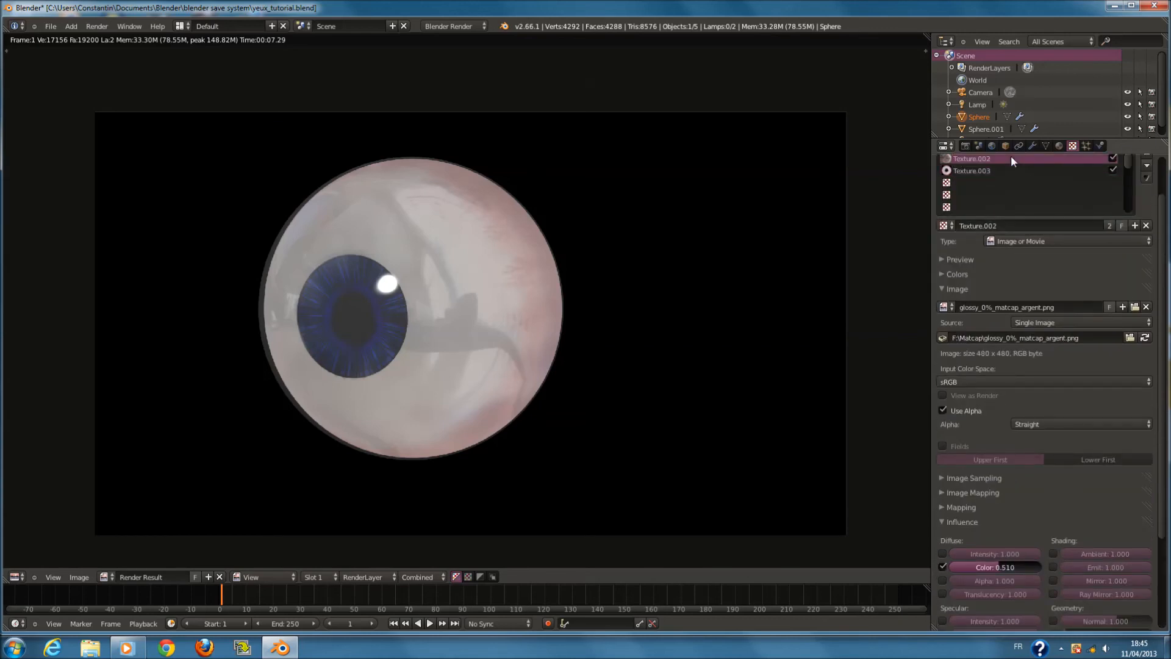
{"action": "scroll", "coordinate": [1018, 378], "scroll_direction": "down", "scroll_amount": 5}
{"action": "left_click", "coordinate": [1019, 546]}
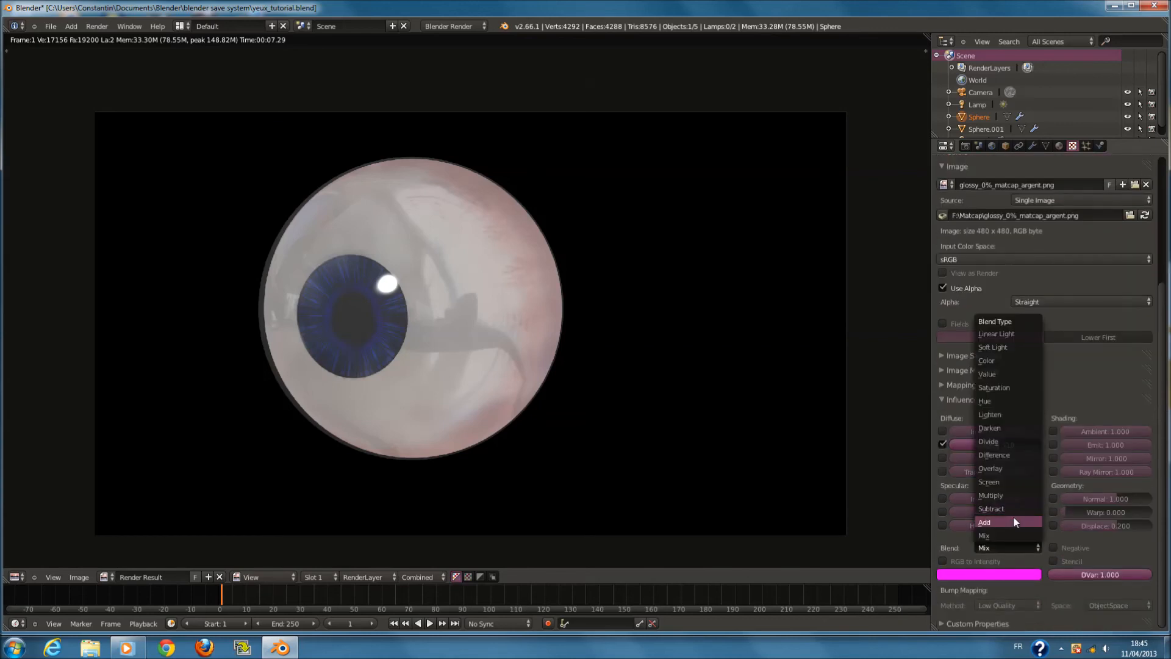
{"action": "left_click", "coordinate": [1015, 495]}
{"action": "key", "text": "F12"}
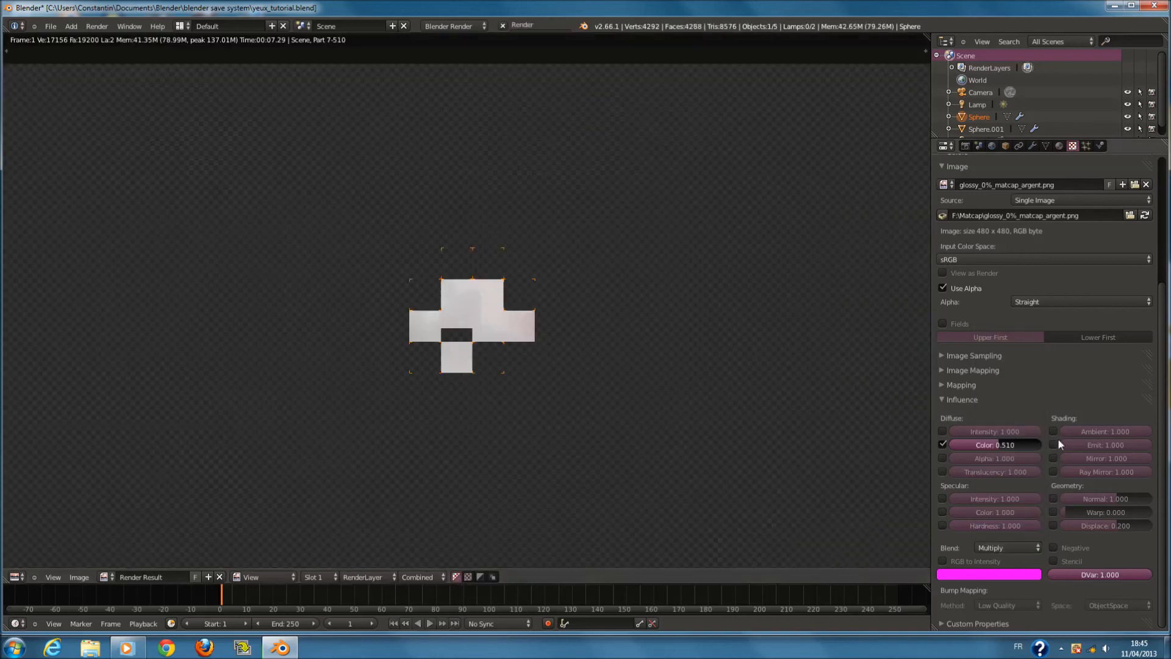
{"action": "scroll", "coordinate": [1057, 438], "scroll_direction": "up", "scroll_amount": 1}
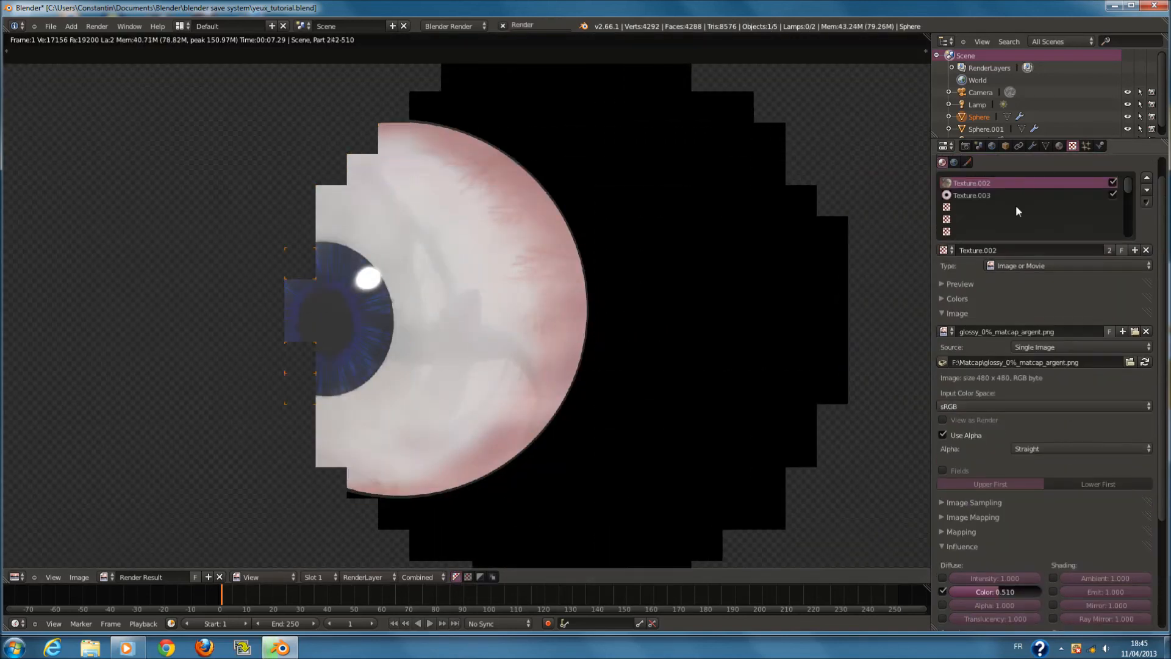
{"action": "scroll", "coordinate": [1026, 250], "scroll_direction": "up", "scroll_amount": 1}
{"action": "scroll", "coordinate": [542, 297], "scroll_direction": "down", "scroll_amount": 2}
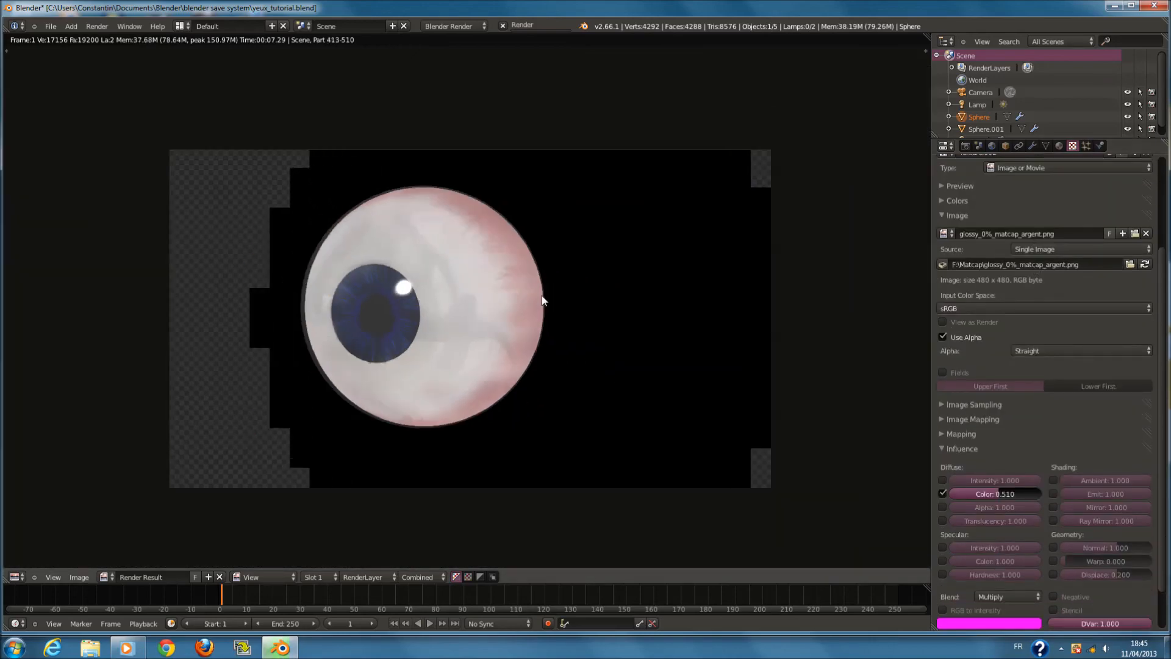
{"action": "scroll", "coordinate": [545, 297], "scroll_direction": "up", "scroll_amount": 3}
{"action": "scroll", "coordinate": [544, 297], "scroll_direction": "down", "scroll_amount": 2}
{"action": "scroll", "coordinate": [545, 296], "scroll_direction": "down", "scroll_amount": 1}
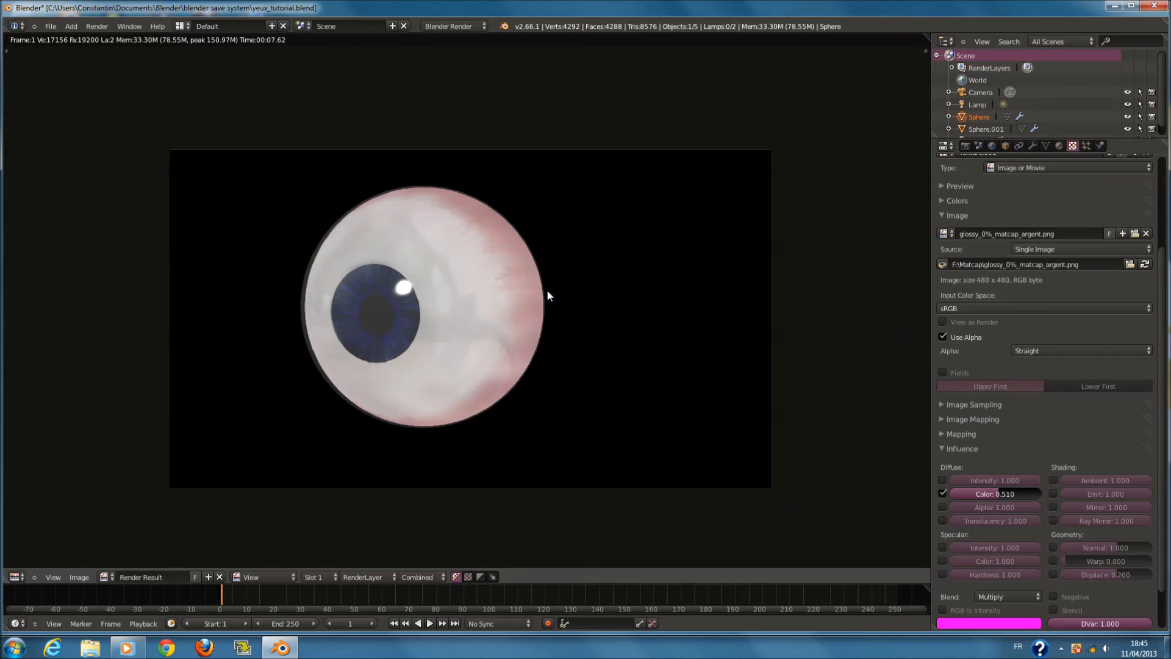
{"action": "scroll", "coordinate": [490, 305], "scroll_direction": "up", "scroll_amount": 4}
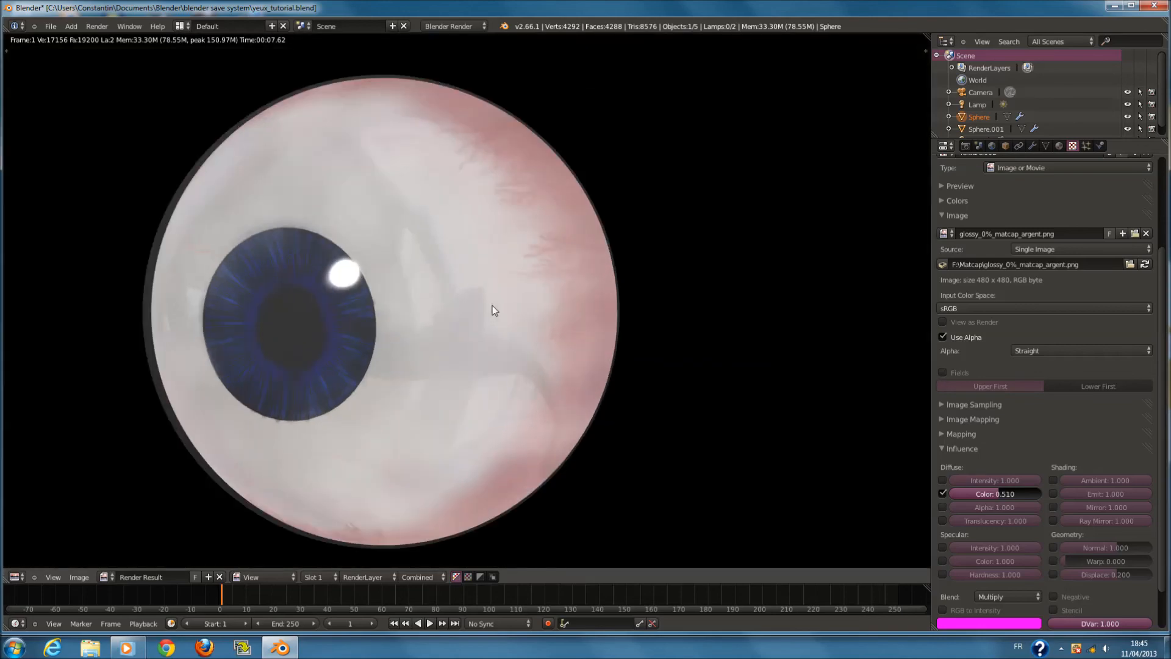
Return to the 3D view, select the inner eyeball and enable Subsurface Scattering on its blanc material
{"action": "key", "text": "F11"}
{"action": "right_click", "coordinate": [543, 288]}
{"action": "right_click", "coordinate": [550, 262]}
{"action": "right_click", "coordinate": [550, 259]}
{"action": "left_click", "coordinate": [1062, 147]}
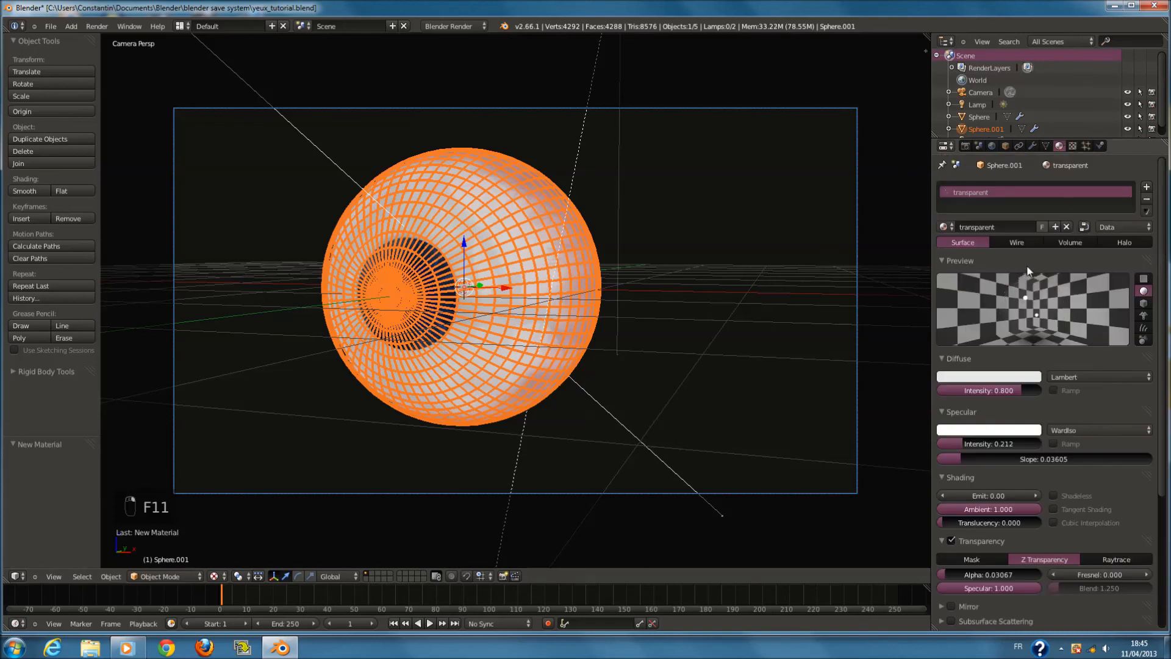
{"action": "right_click", "coordinate": [500, 262]}
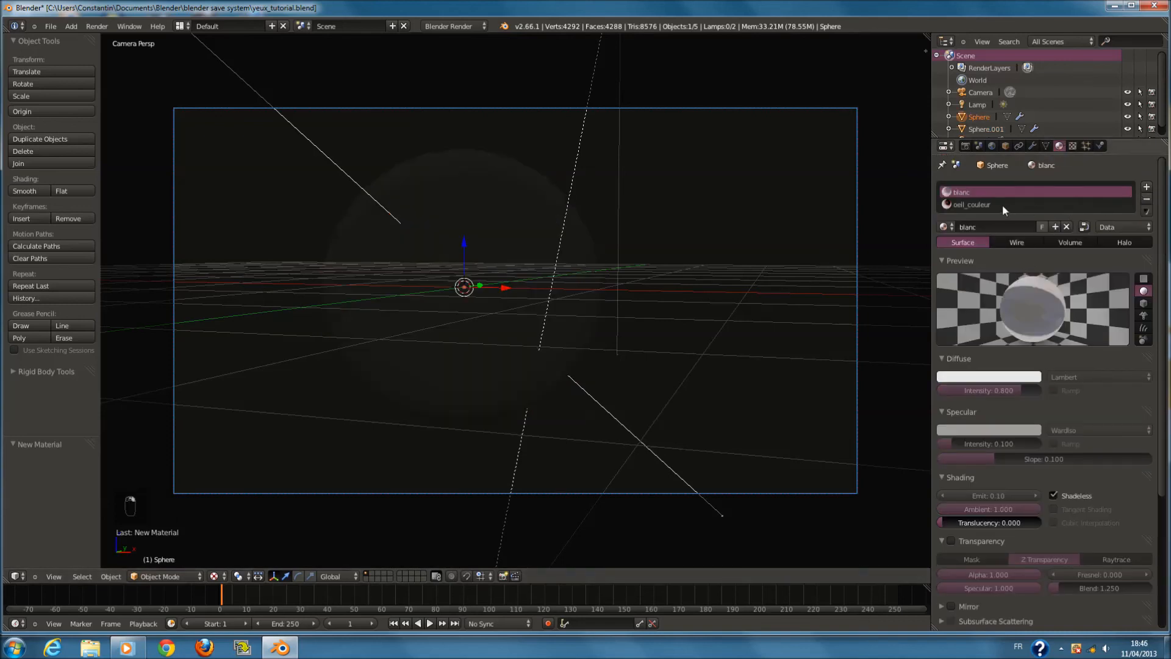
{"action": "scroll", "coordinate": [1003, 310], "scroll_direction": "down", "scroll_amount": 5}
{"action": "left_click", "coordinate": [984, 291]}
{"action": "left_click", "coordinate": [982, 302]}
{"action": "left_click", "coordinate": [983, 318]}
{"action": "left_click", "coordinate": [951, 347]}
{"action": "left_click", "coordinate": [986, 346]}
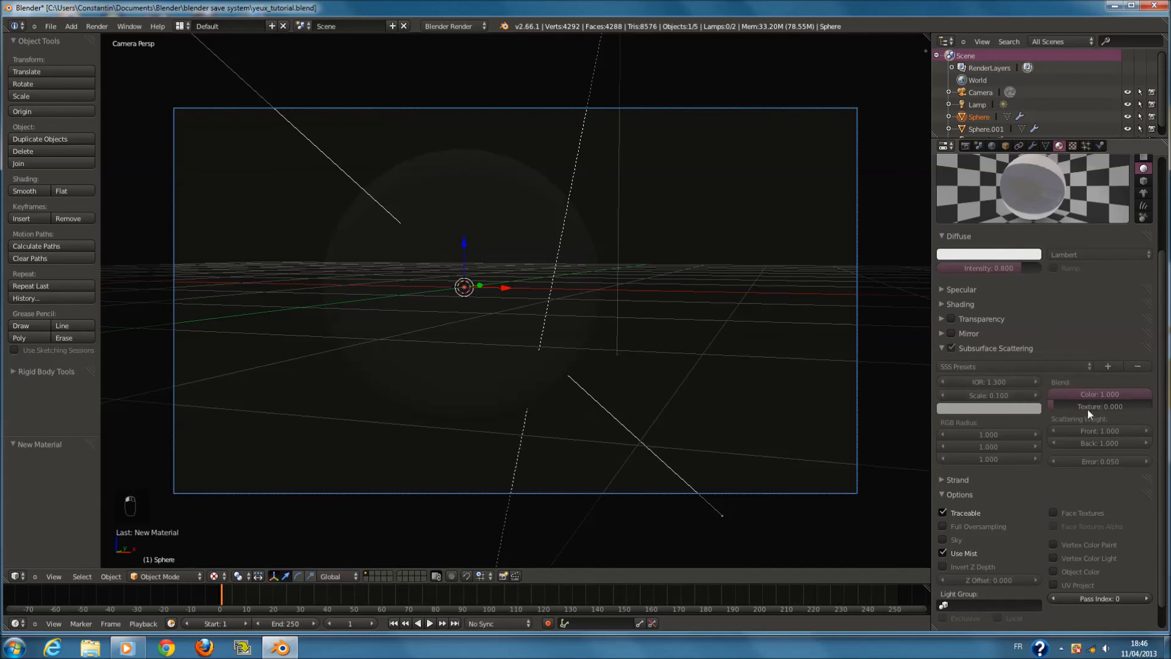
Apply the Whole Milk subsurface scattering preset to the blanc material and render the eye
{"action": "left_click", "coordinate": [979, 364]}
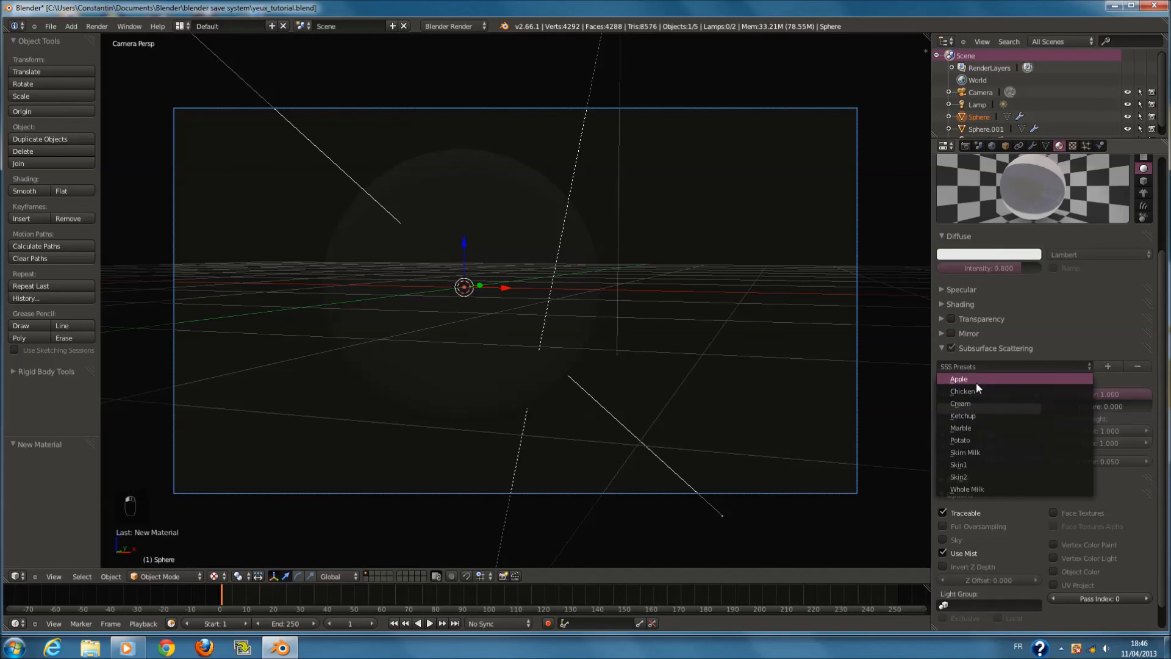
{"action": "left_click", "coordinate": [968, 490]}
{"action": "key", "text": "F12"}
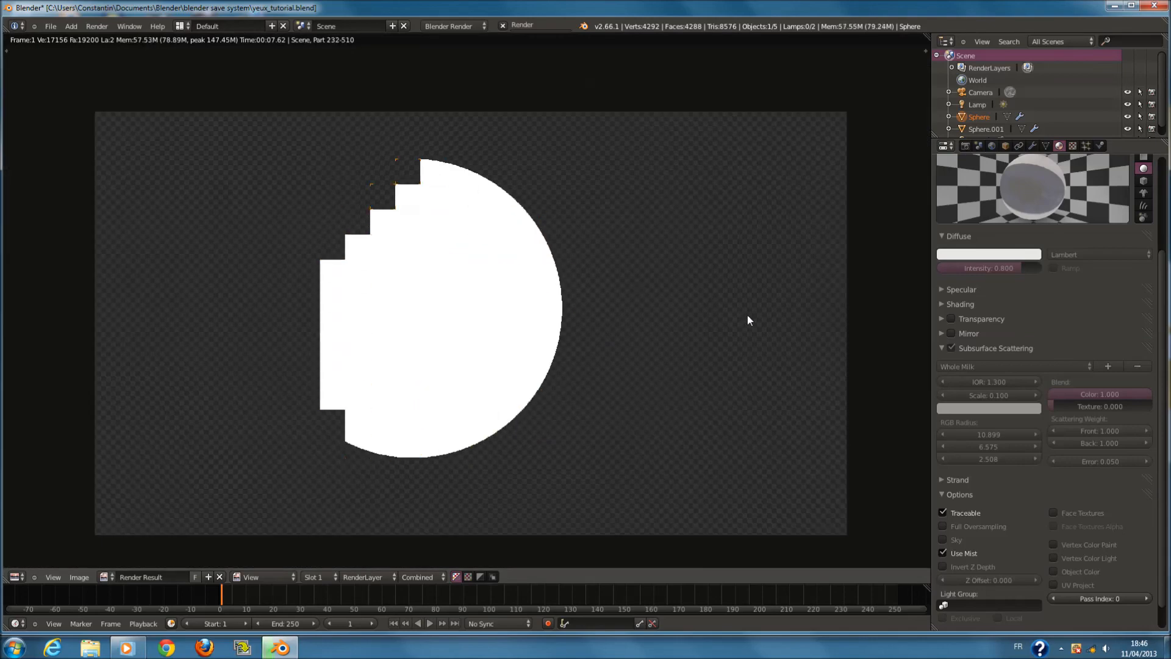
Examine the rendered eye with subsurface scattering from near and far
{"action": "scroll", "coordinate": [1058, 337], "scroll_direction": "up", "scroll_amount": 3}
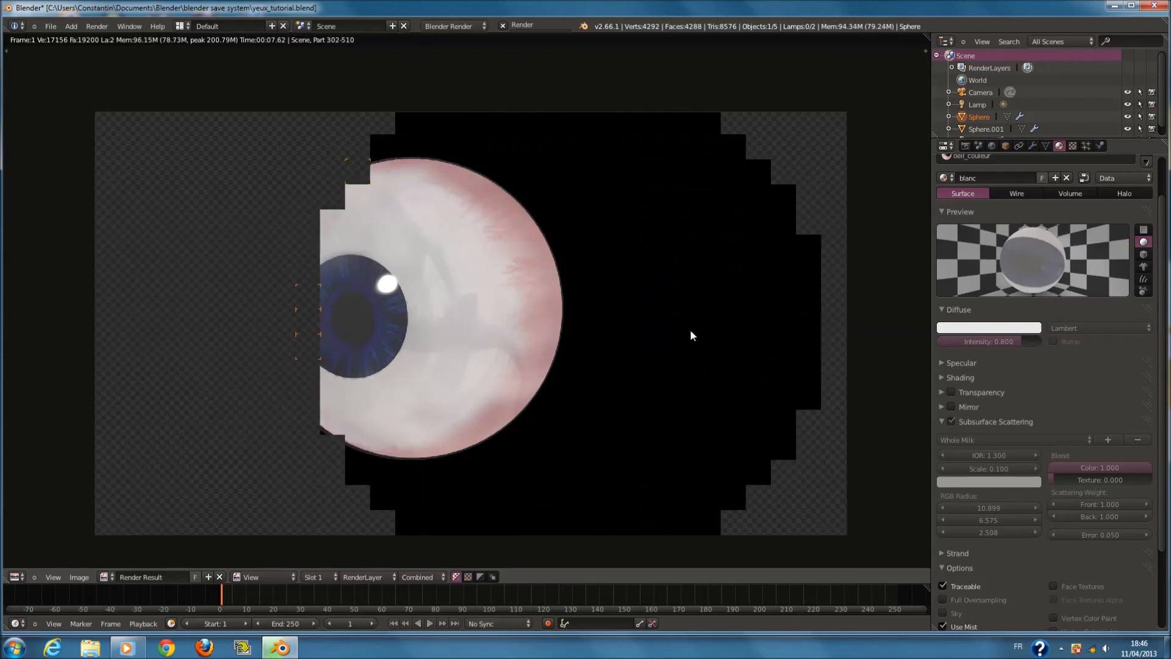
{"action": "scroll", "coordinate": [690, 331], "scroll_direction": "down", "scroll_amount": 1}
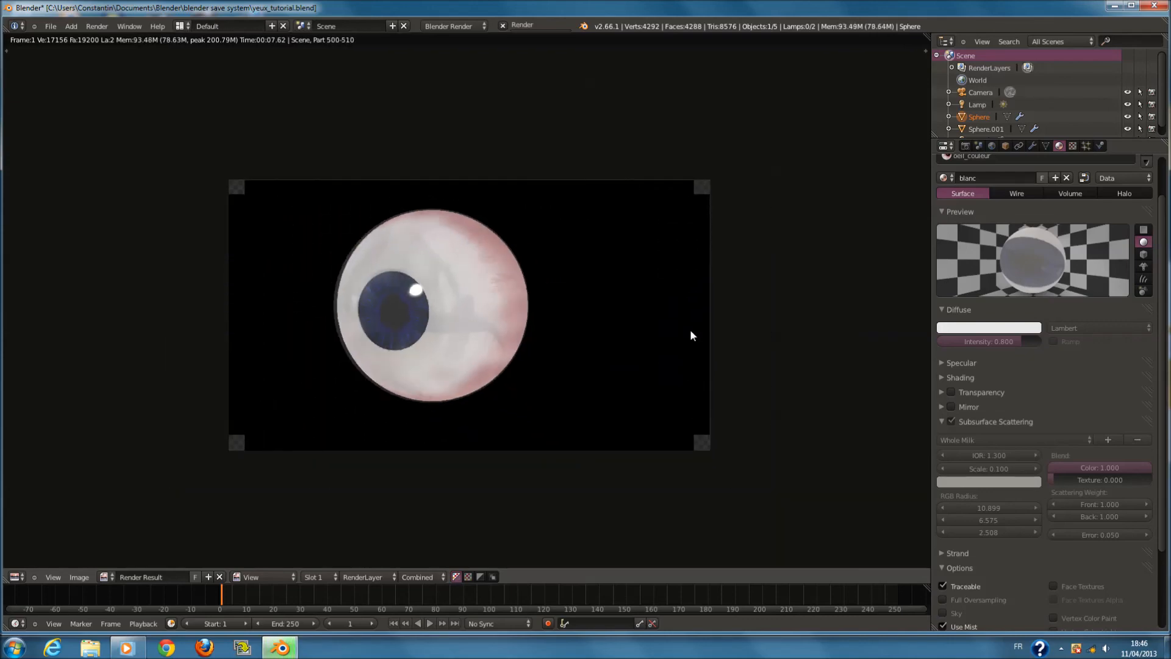
{"action": "scroll", "coordinate": [659, 340], "scroll_direction": "up", "scroll_amount": 1}
{"action": "scroll", "coordinate": [659, 340], "scroll_direction": "up", "scroll_amount": 1}
{"action": "scroll", "coordinate": [659, 339], "scroll_direction": "down", "scroll_amount": 2}
{"action": "scroll", "coordinate": [659, 339], "scroll_direction": "up", "scroll_amount": 1}
{"action": "scroll", "coordinate": [659, 340], "scroll_direction": "down", "scroll_amount": 2}
{"action": "scroll", "coordinate": [659, 340], "scroll_direction": "up", "scroll_amount": 1}
{"action": "scroll", "coordinate": [660, 339], "scroll_direction": "up", "scroll_amount": 1}
{"action": "scroll", "coordinate": [659, 340], "scroll_direction": "down", "scroll_amount": 1}
{"action": "scroll", "coordinate": [659, 339], "scroll_direction": "up", "scroll_amount": 1}
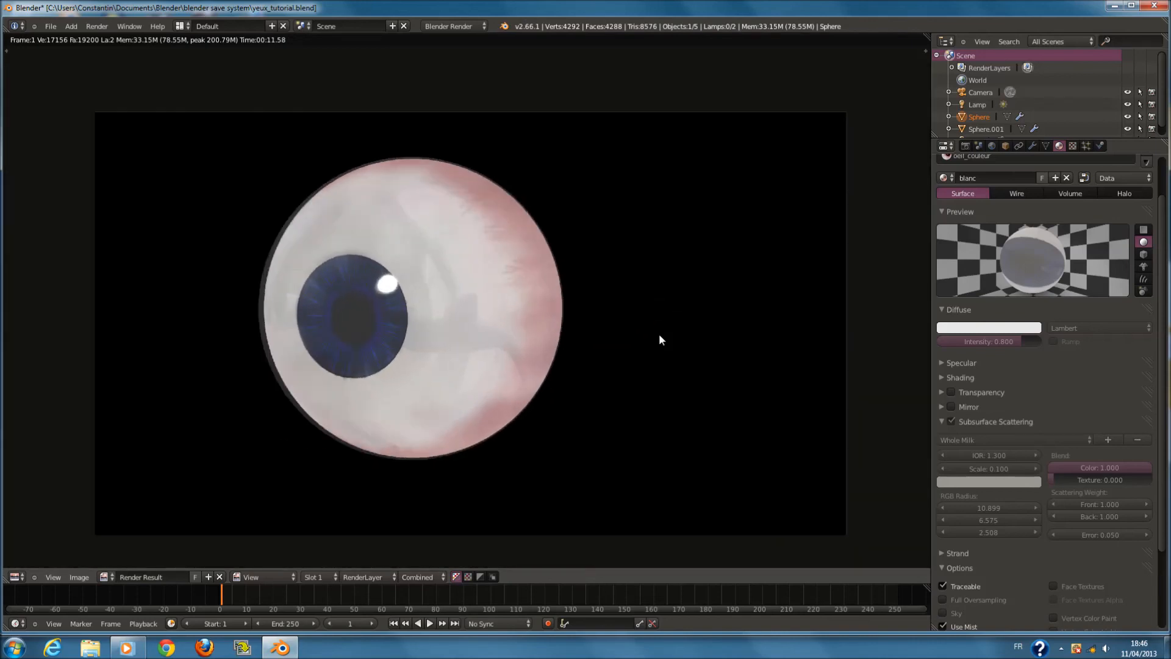
{"action": "scroll", "coordinate": [659, 340], "scroll_direction": "up", "scroll_amount": 1}
Review the material and texture settings of the outer sphere and the settings of the sun lamp
{"action": "key", "text": "F11"}
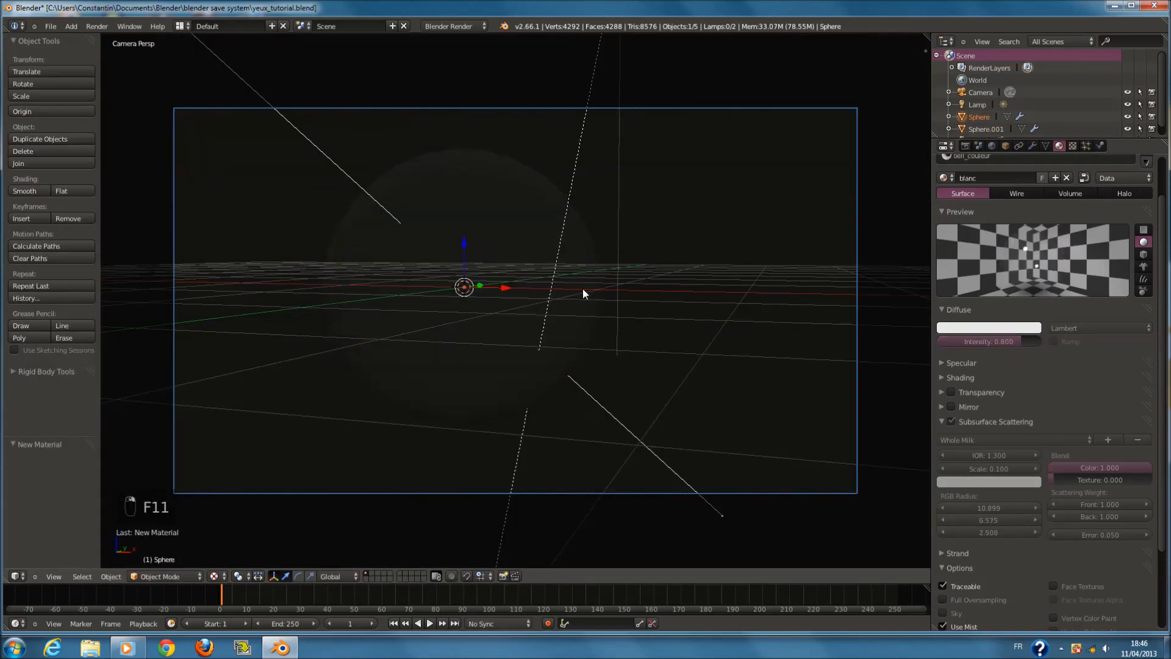
{"action": "right_click", "coordinate": [583, 284]}
{"action": "left_click", "coordinate": [1073, 145]}
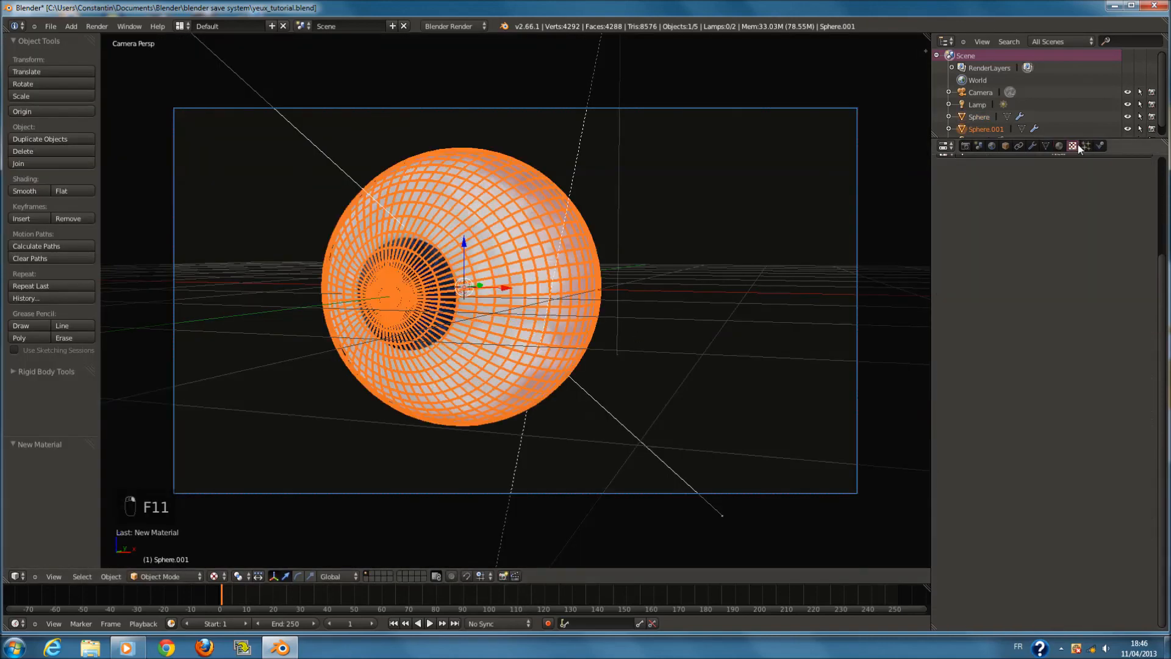
{"action": "left_click", "coordinate": [1063, 145]}
{"action": "right_click", "coordinate": [478, 269]}
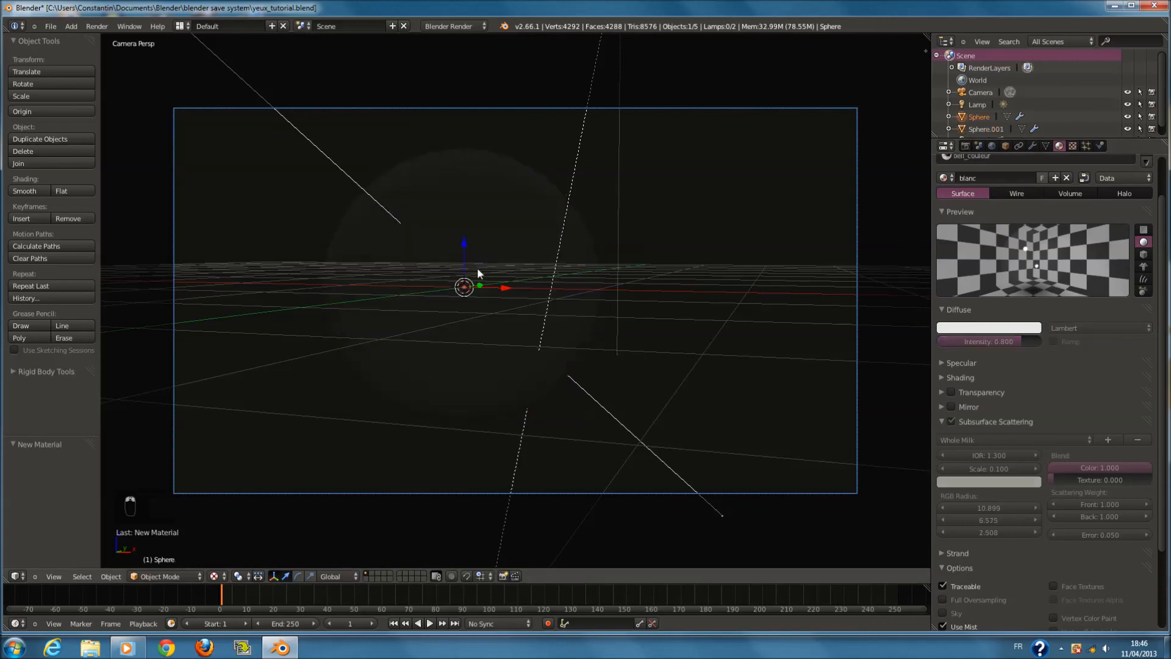
{"action": "right_click", "coordinate": [622, 263]}
{"action": "right_click", "coordinate": [581, 268]}
{"action": "left_click", "coordinate": [1072, 145]}
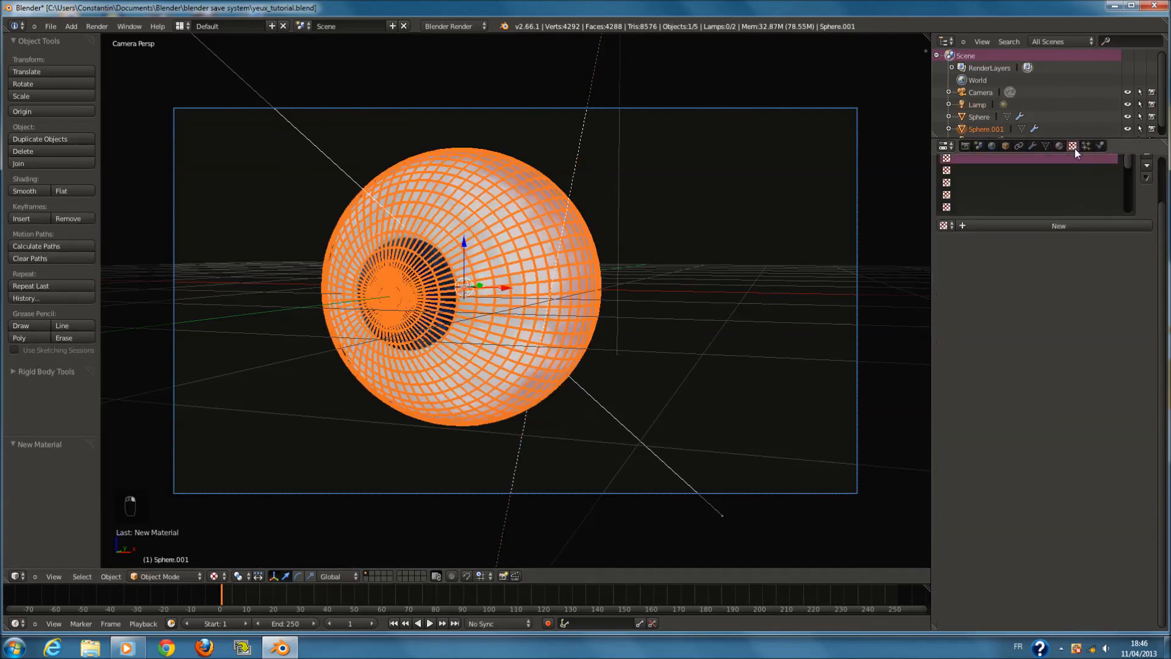
{"action": "right_click", "coordinate": [563, 226]}
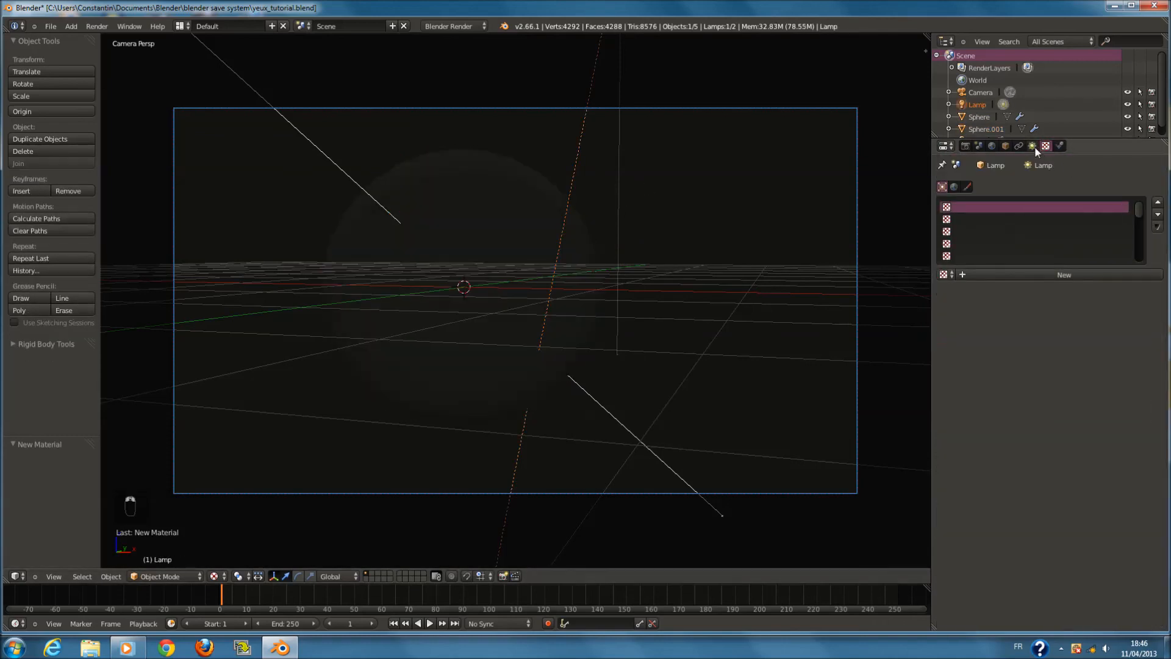
{"action": "left_click", "coordinate": [1032, 146]}
Preview the eye in rendered viewport shading, check the lamp placement from the front and return to the camera view
{"action": "left_click", "coordinate": [225, 577]}
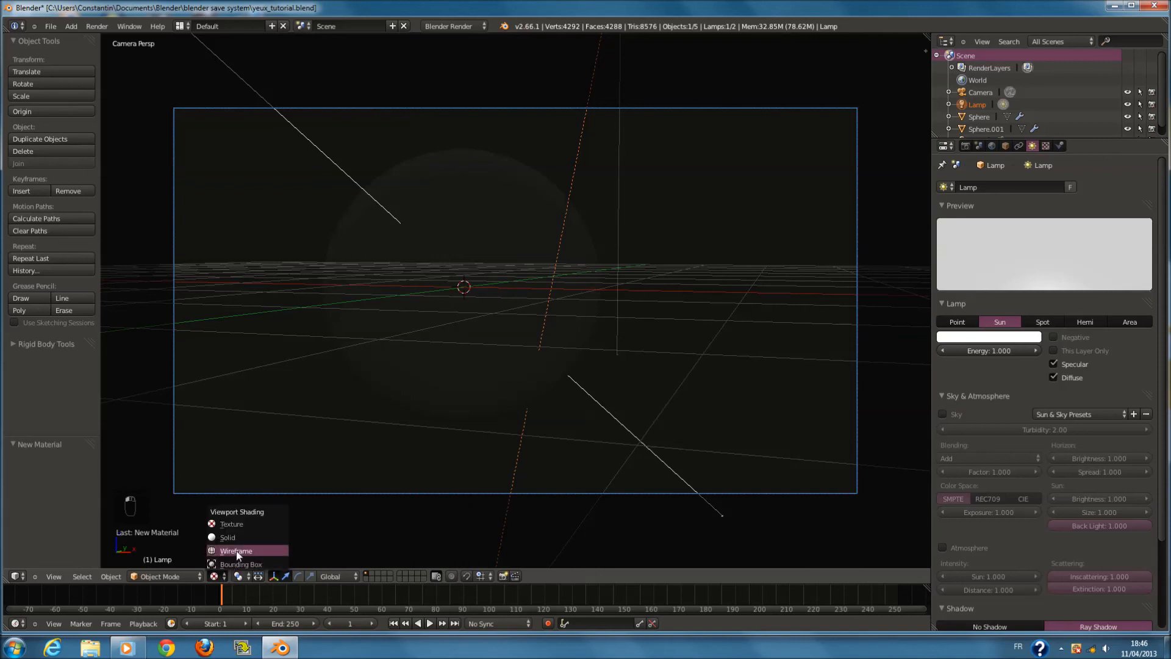
{"action": "left_click", "coordinate": [256, 527]}
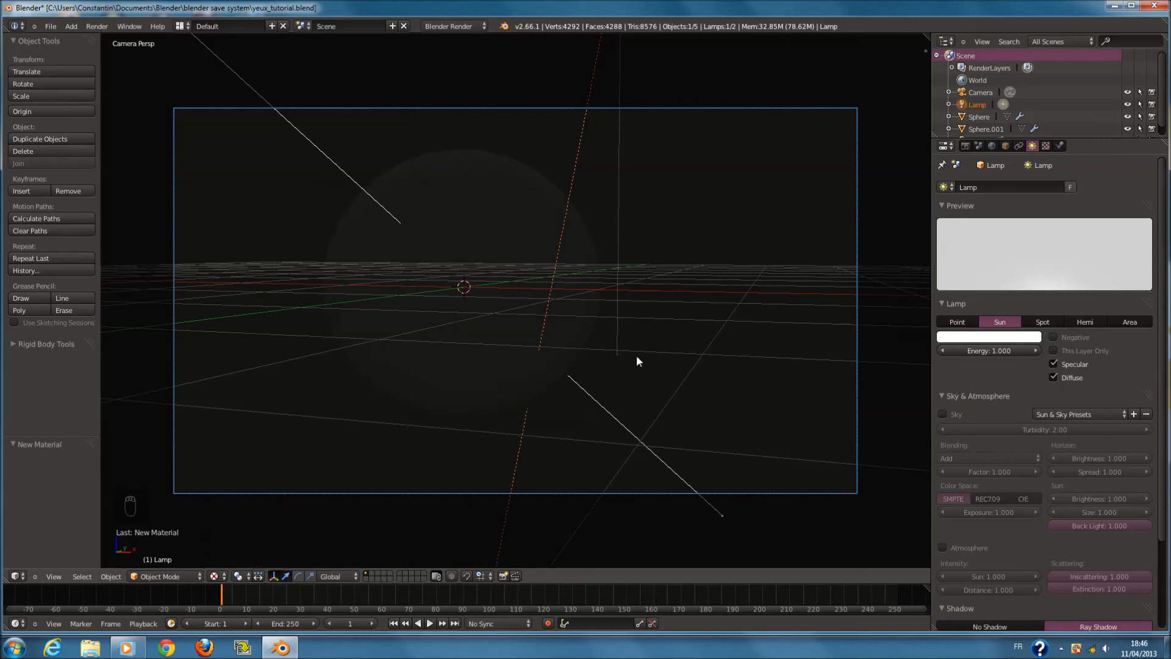
{"action": "key", "text": "shift+z"}
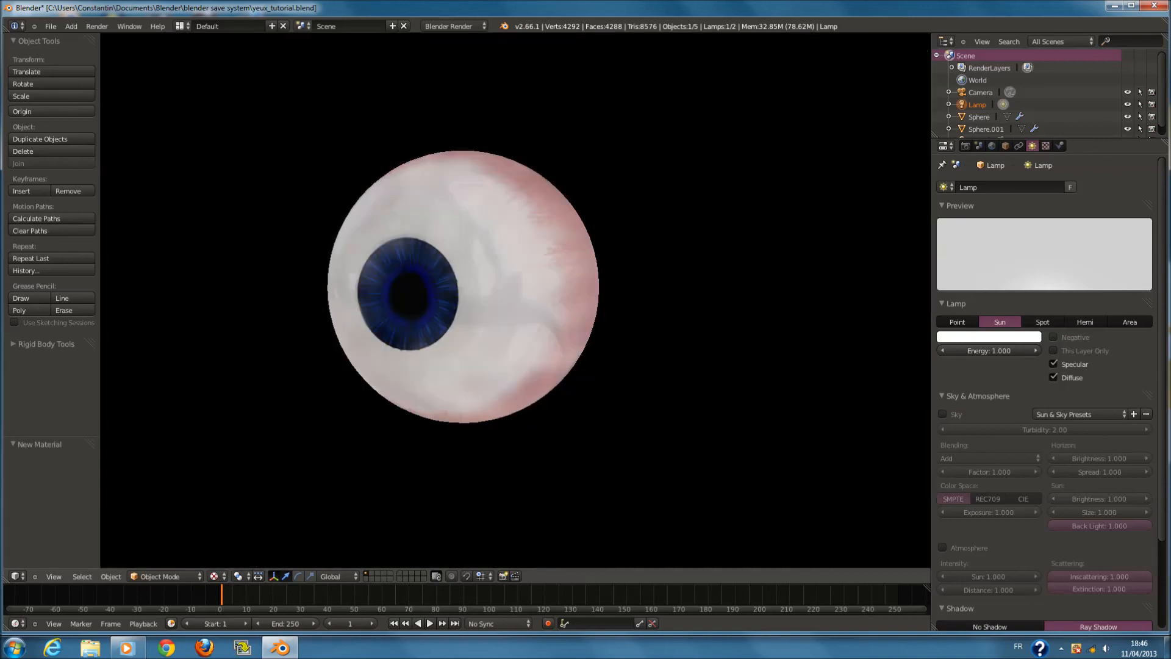
{"action": "key", "text": "shift+z"}
{"action": "middle_click_drag", "start_coordinate": [591, 358], "coordinate": [596, 388]}
{"action": "key", "text": "KP_1"}
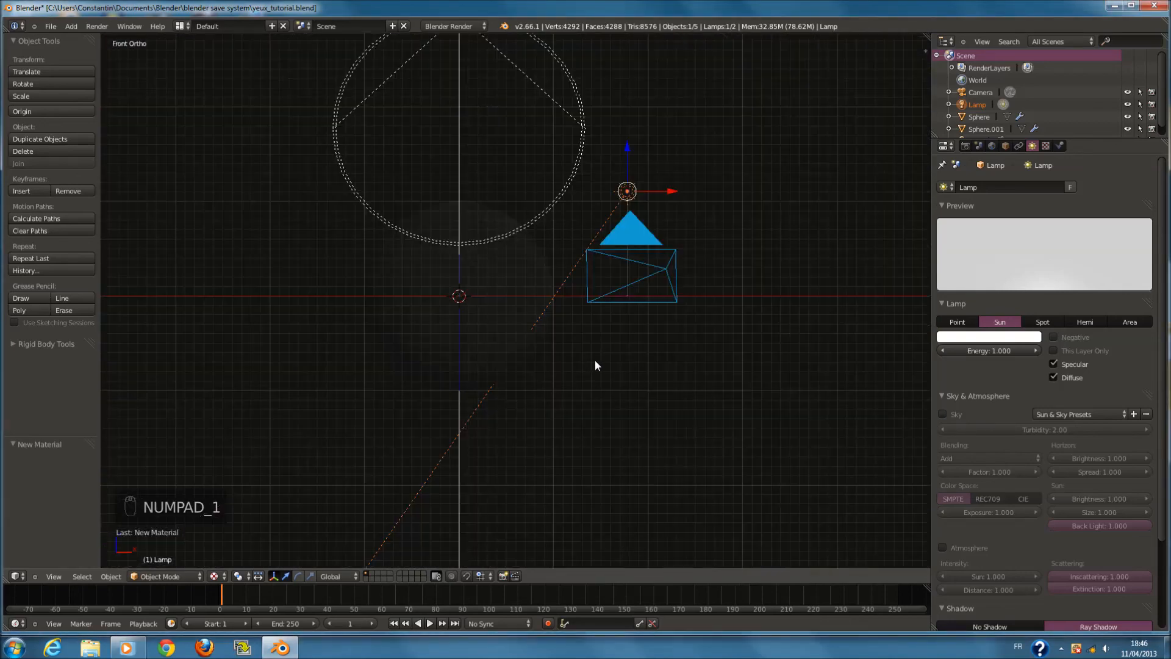
{"action": "key", "text": "KP_0"}
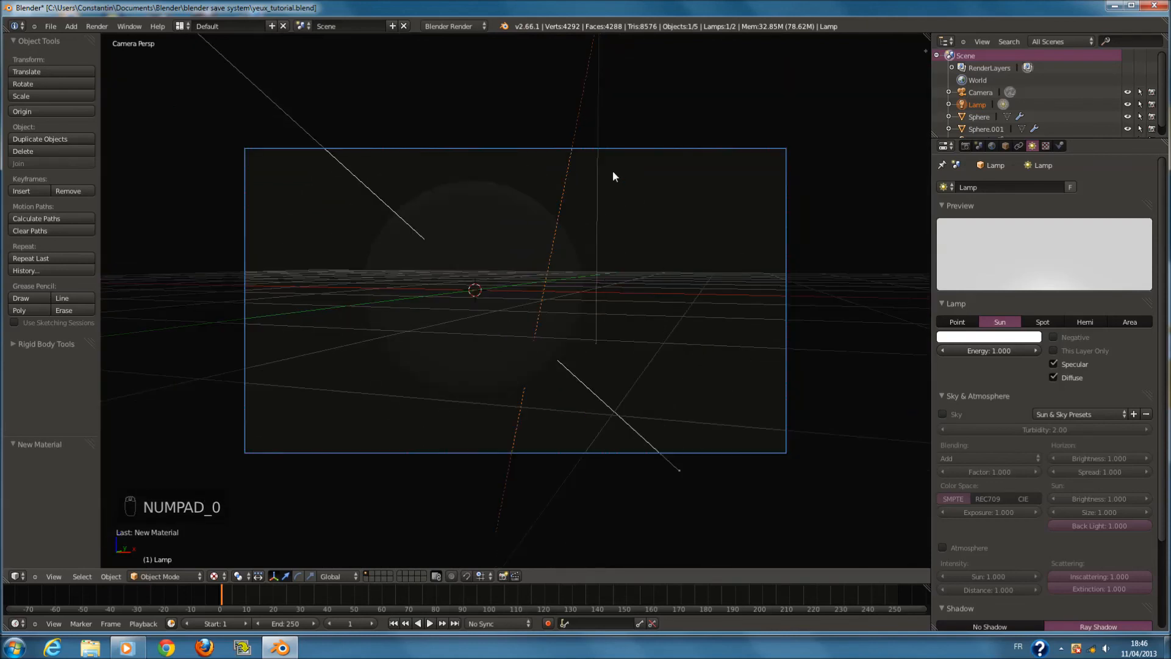
Save the Blender file over the existing yeux_tutorial.blend
{"action": "key", "text": "ctrl+s"}
{"action": "left_click", "coordinate": [744, 406]}
{"action": "left_click", "coordinate": [1115, 6]}
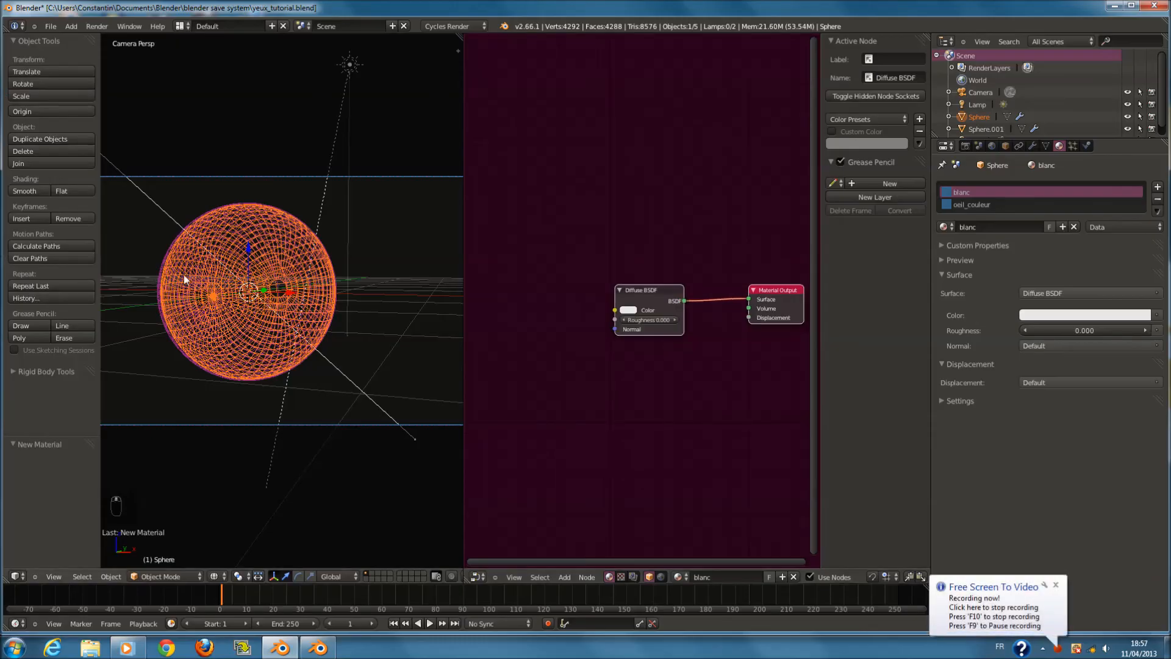
Add an Image Texture node to the blanc material and connect its Color output to the Diffuse BSDF color
{"action": "scroll", "coordinate": [571, 349], "scroll_direction": "up", "scroll_amount": 3}
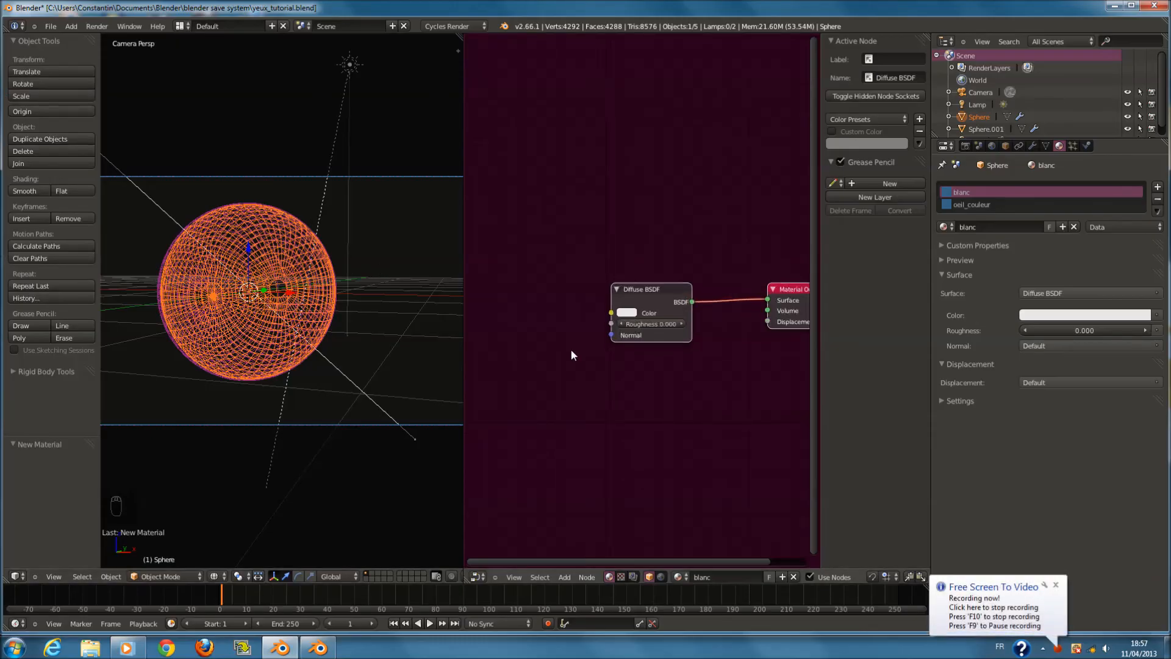
{"action": "middle_click_drag", "start_coordinate": [568, 351], "coordinate": [671, 392]}
{"action": "key", "text": "shift+a"}
{"action": "mouse_move", "coordinate": [668, 429]}
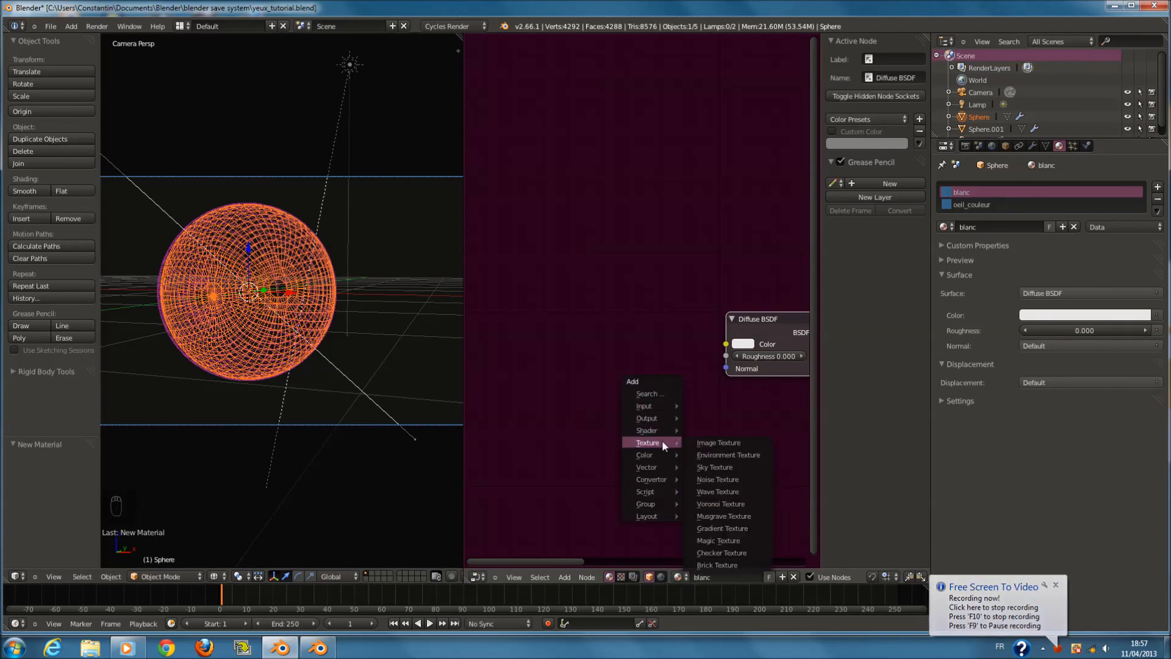
{"action": "left_click", "coordinate": [722, 441]}
{"action": "left_click", "coordinate": [632, 340]}
{"action": "left_click_drag", "start_coordinate": [669, 345], "coordinate": [726, 344]}
Load oeil_bleu_2.png into the blanc material's Image Texture node
{"action": "left_click", "coordinate": [639, 371]}
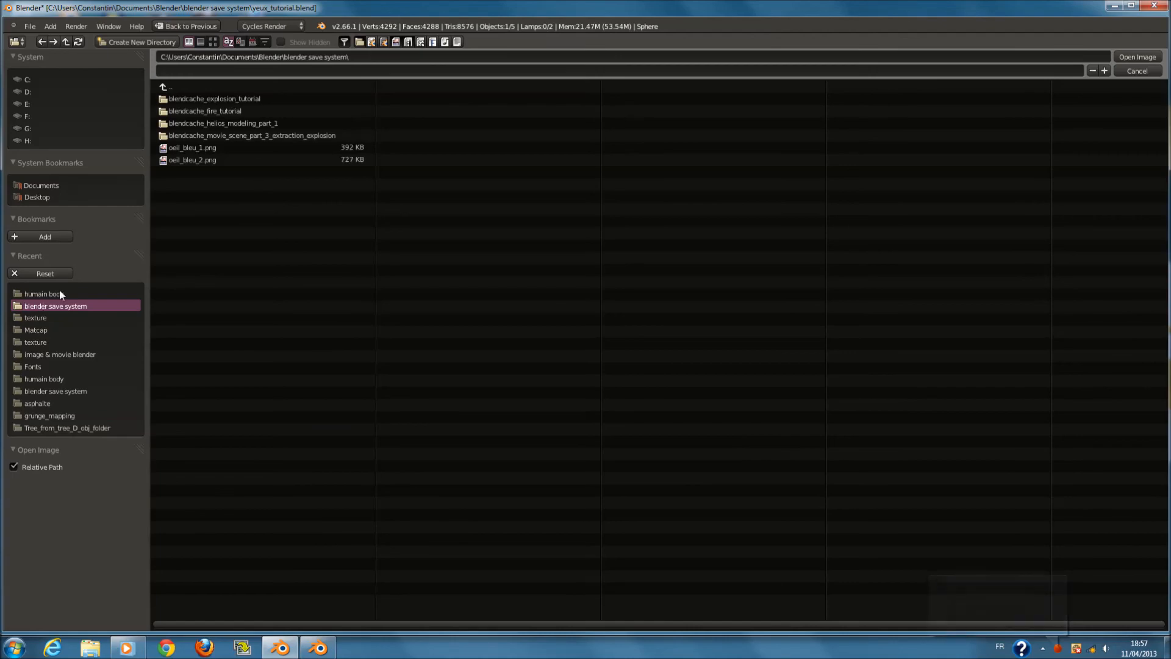
{"action": "left_click", "coordinate": [213, 42]}
{"action": "left_click", "coordinate": [639, 120]}
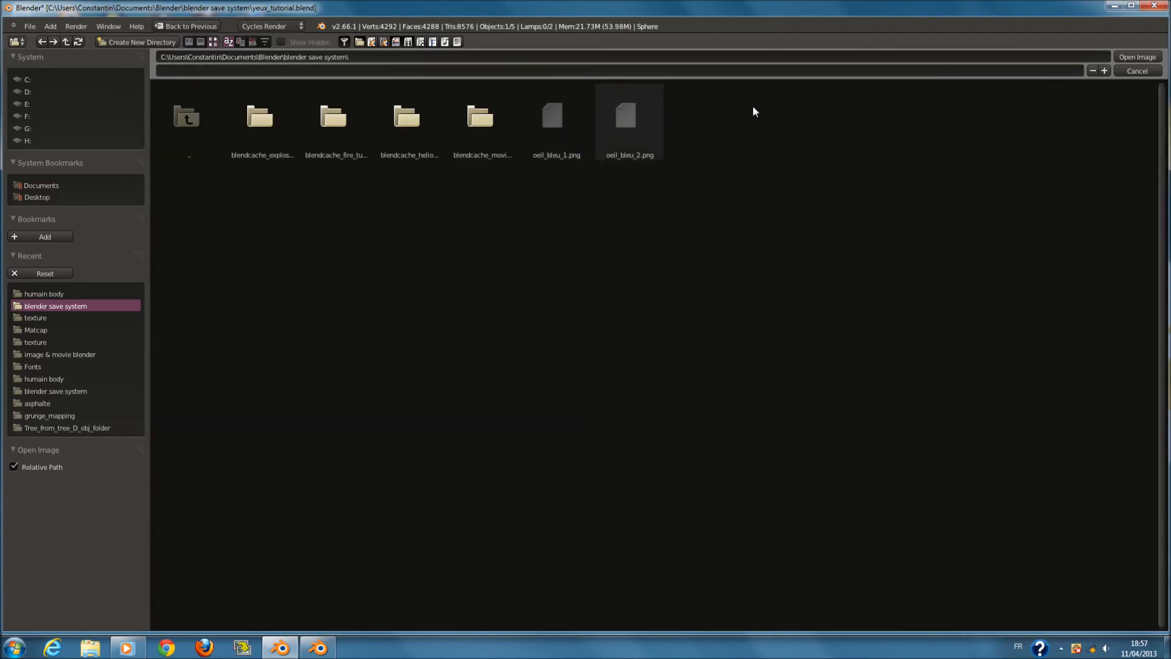
{"action": "left_click", "coordinate": [1119, 60]}
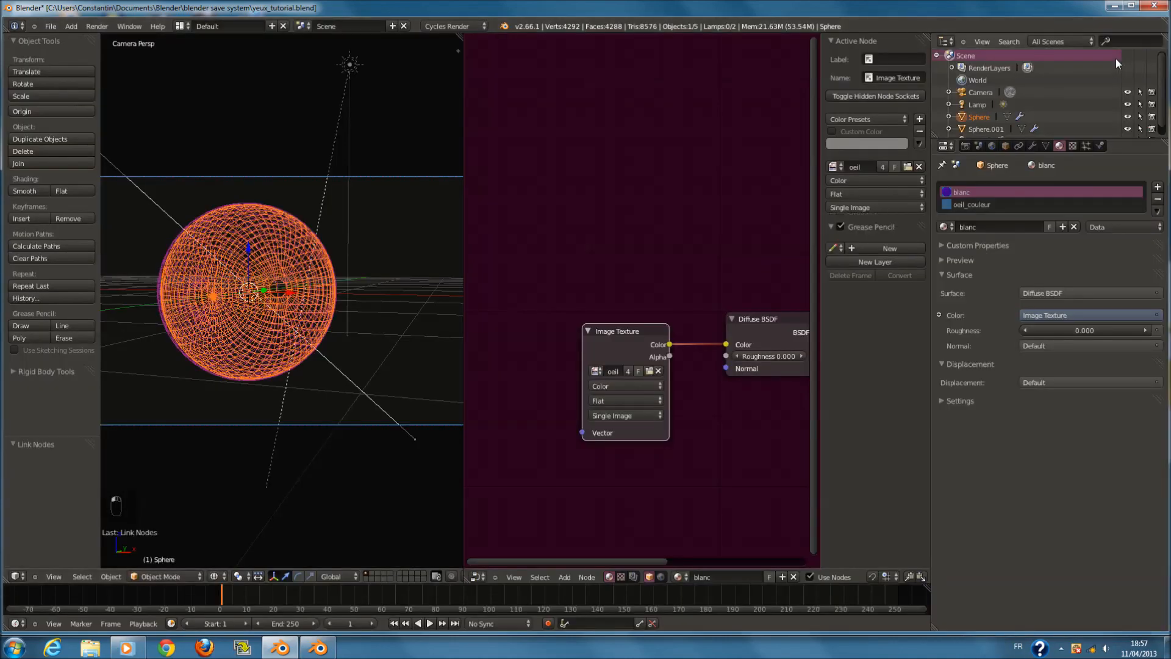
Switch the viewport shading to Rendered to preview the eye in Cycles
{"action": "left_click", "coordinate": [212, 577]}
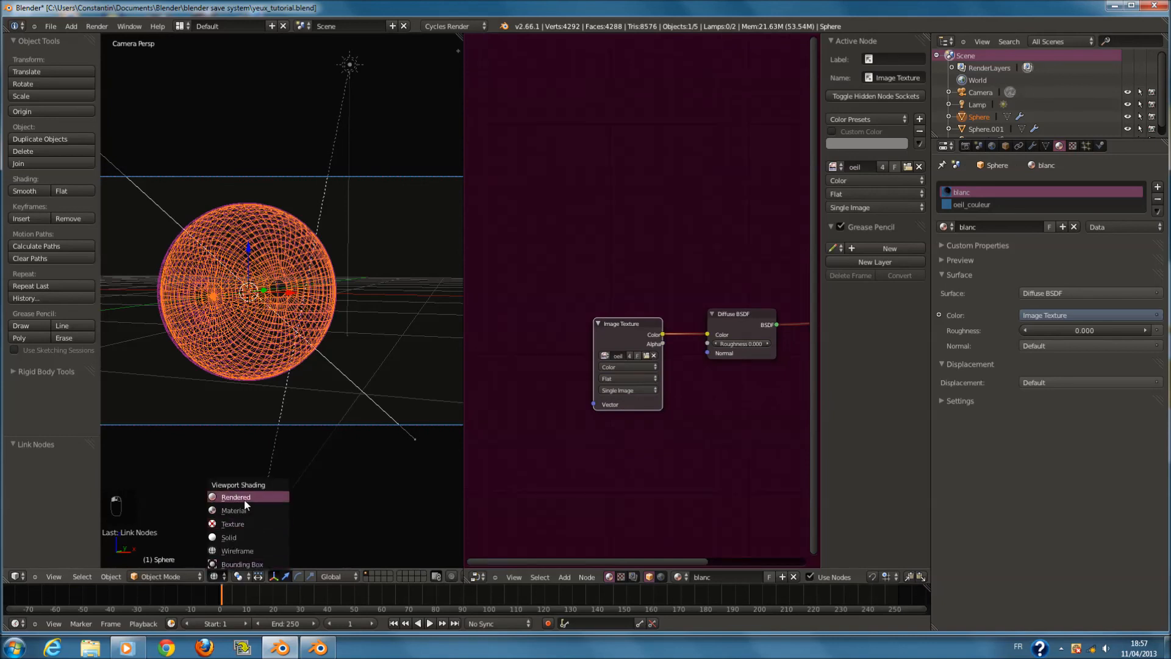
{"action": "left_click", "coordinate": [271, 495]}
{"action": "middle_click_drag", "start_coordinate": [694, 396], "coordinate": [575, 399]}
Replace the Diffuse BSDF of the outer sphere's transparent material with a Mix Shader connected to the Material Output's Surface
{"action": "right_click", "coordinate": [276, 320]}
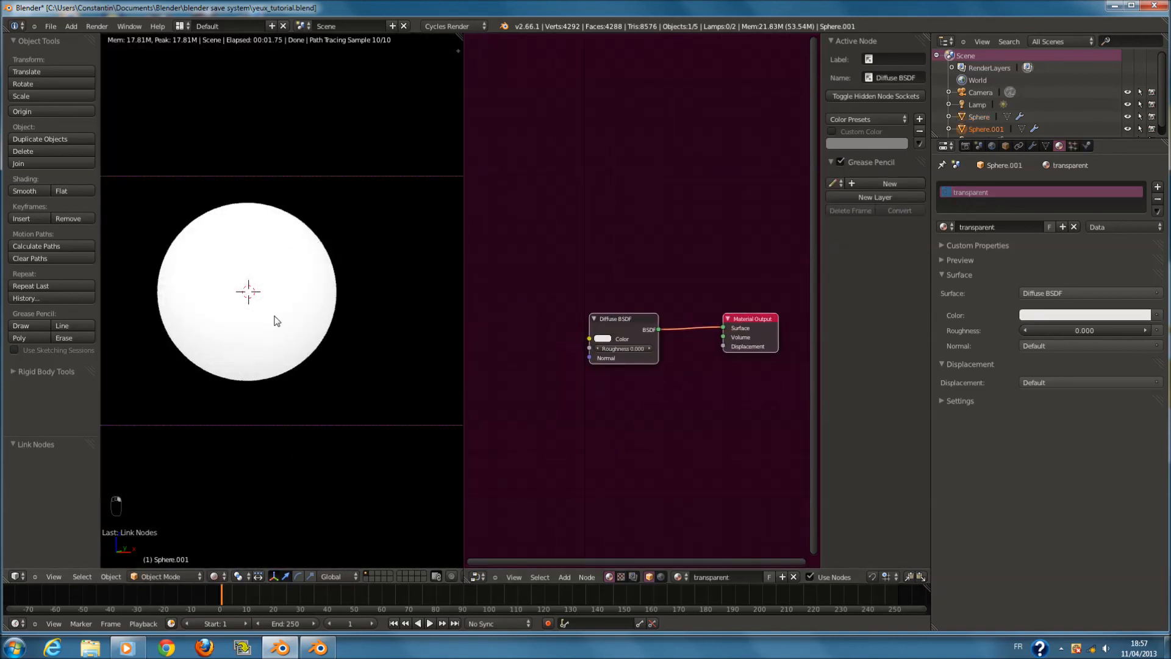
{"action": "key", "text": "shift+a"}
{"action": "key", "text": "x"}
{"action": "key", "text": "shift+a"}
{"action": "mouse_move", "coordinate": [626, 366]}
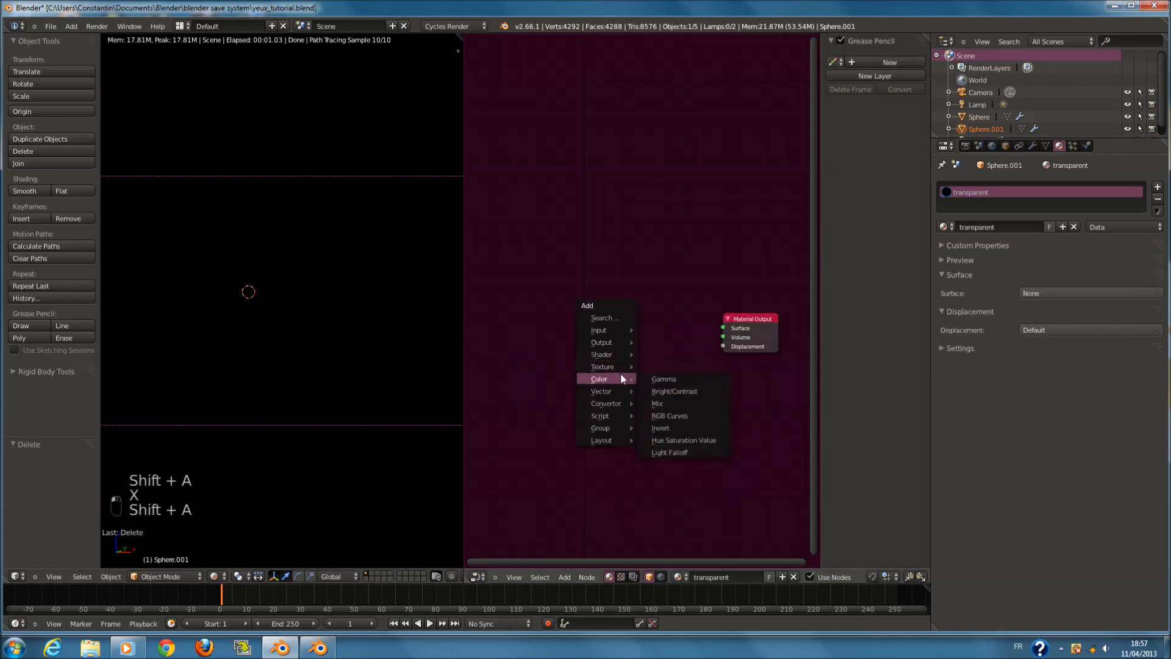
{"action": "left_click", "coordinate": [668, 501]}
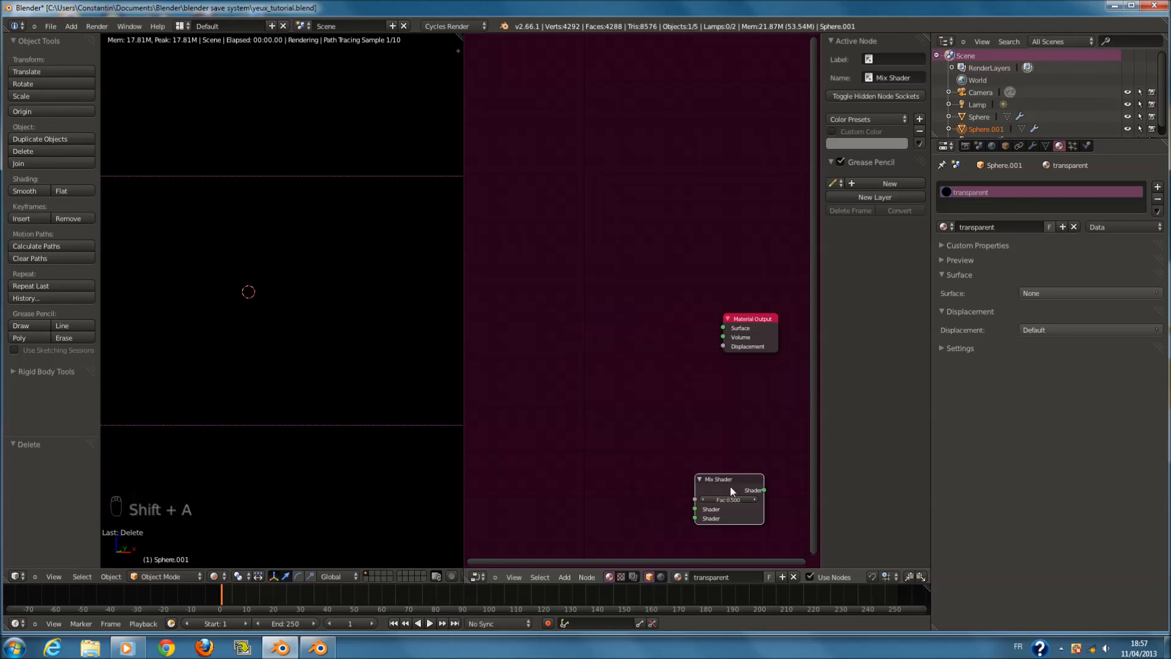
{"action": "left_click", "coordinate": [664, 332]}
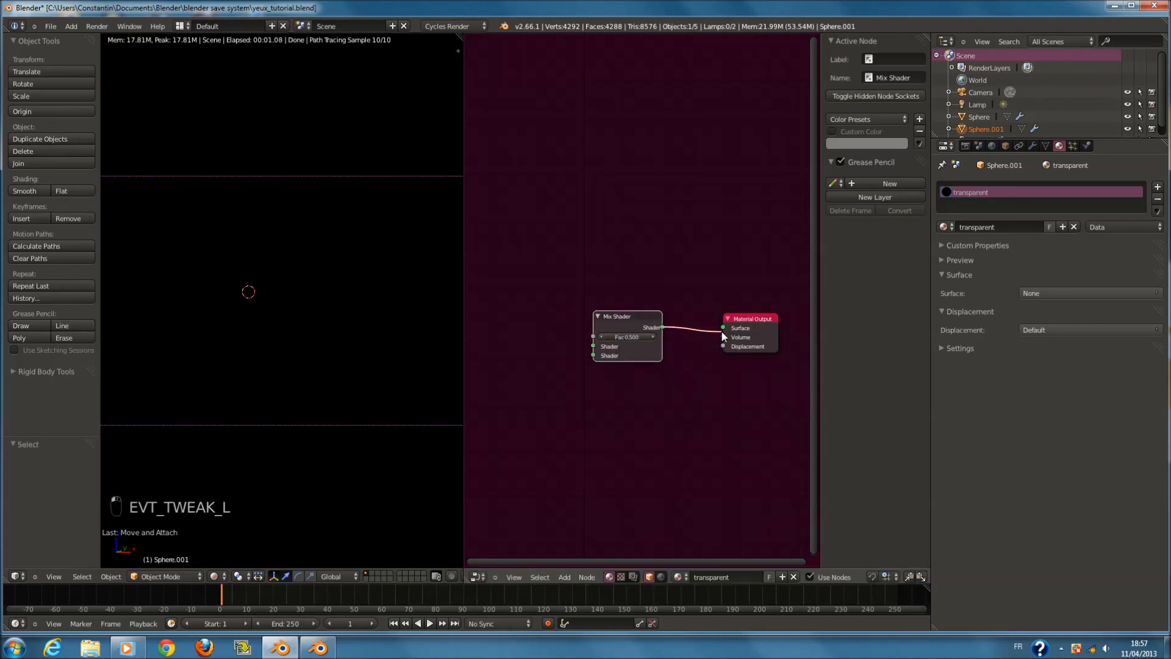
{"action": "left_click_drag", "start_coordinate": [722, 333], "coordinate": [724, 328]}
Add a Transparent BSDF node and connect it to the second Shader input of the Mix Shader
{"action": "middle_click_drag", "start_coordinate": [658, 386], "coordinate": [725, 408]}
{"action": "key", "text": "shift+a"}
{"action": "mouse_move", "coordinate": [635, 394]}
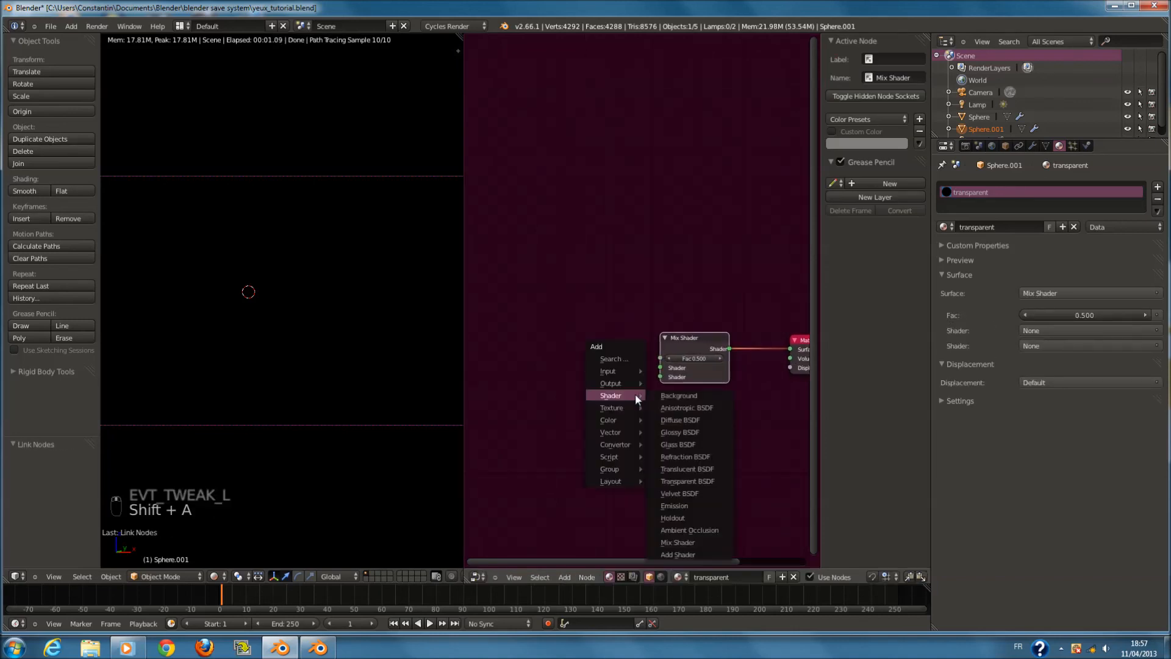
{"action": "left_click", "coordinate": [687, 481]}
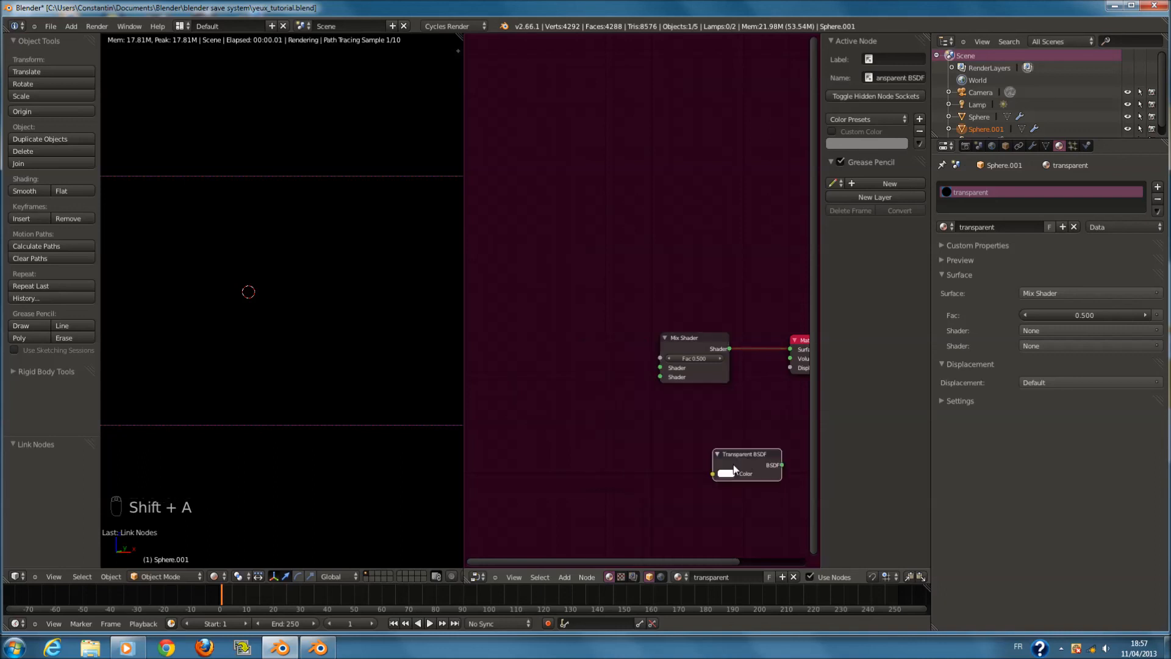
{"action": "left_click", "coordinate": [549, 400]}
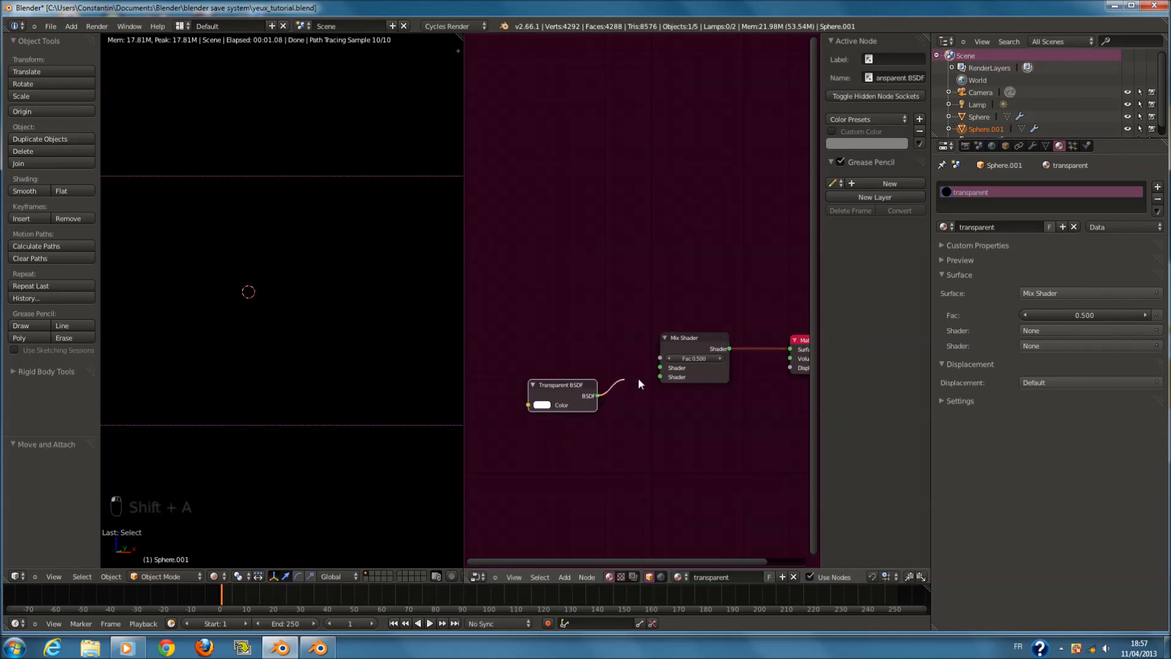
{"action": "left_click_drag", "start_coordinate": [623, 380], "coordinate": [660, 377]}
Add a Glossy BSDF node and connect it to the first Shader input of the Mix Shader
{"action": "key", "text": "shift+a"}
{"action": "mouse_move", "coordinate": [685, 421]}
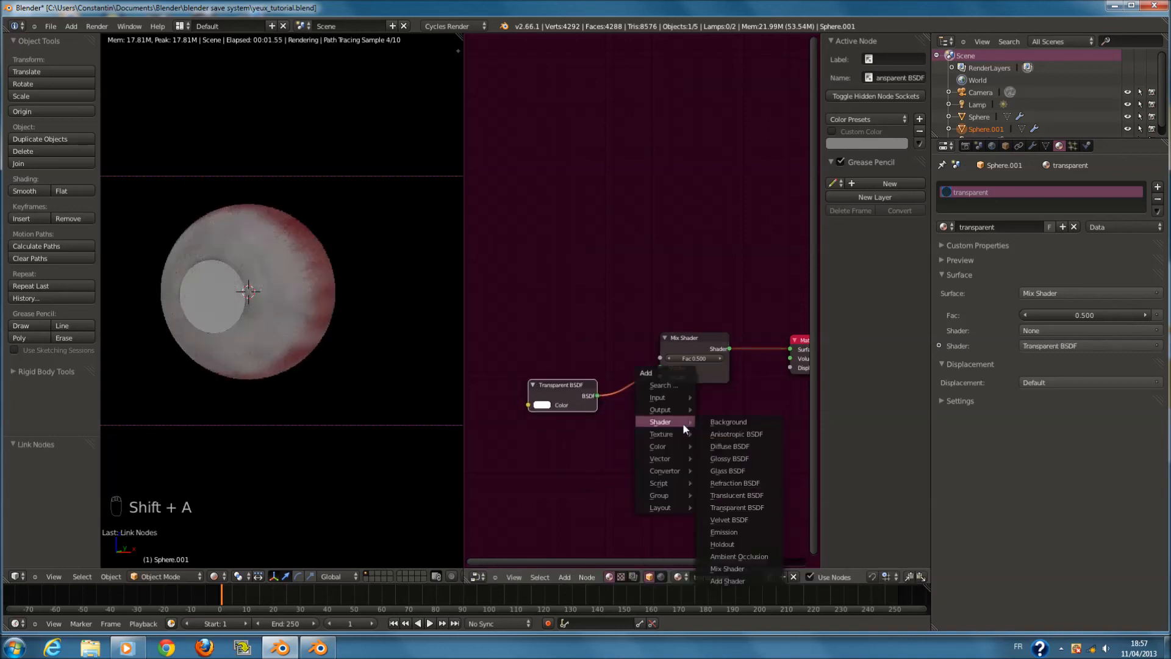
{"action": "left_click", "coordinate": [738, 458]}
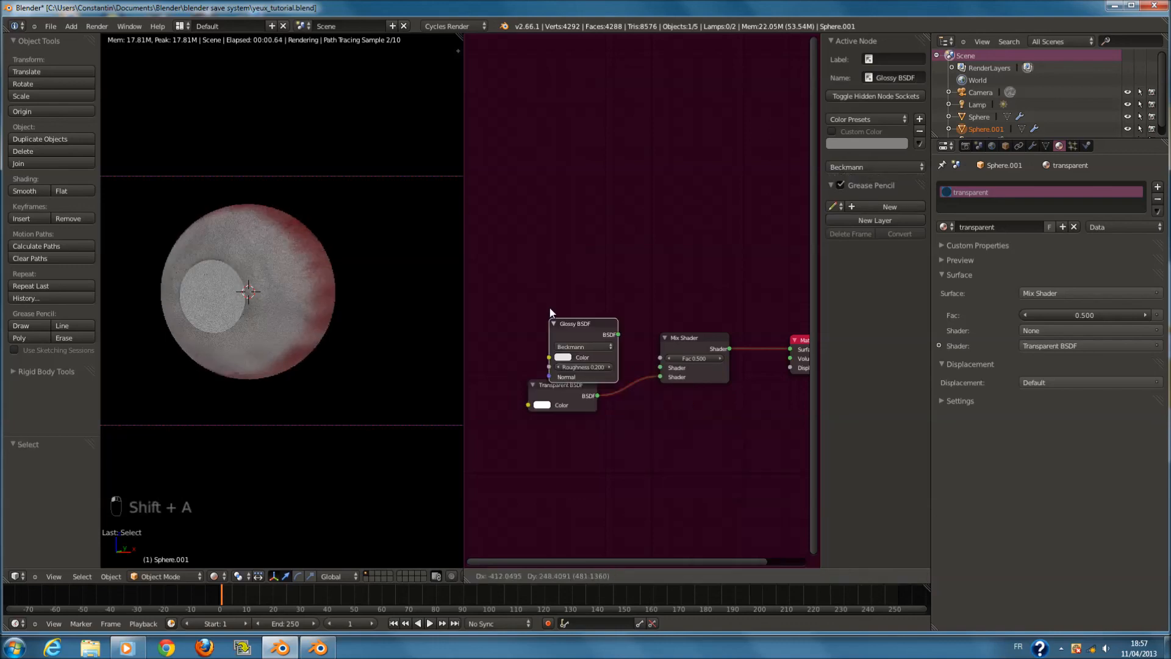
{"action": "left_click", "coordinate": [525, 289]}
{"action": "left_click_drag", "start_coordinate": [612, 328], "coordinate": [659, 367]}
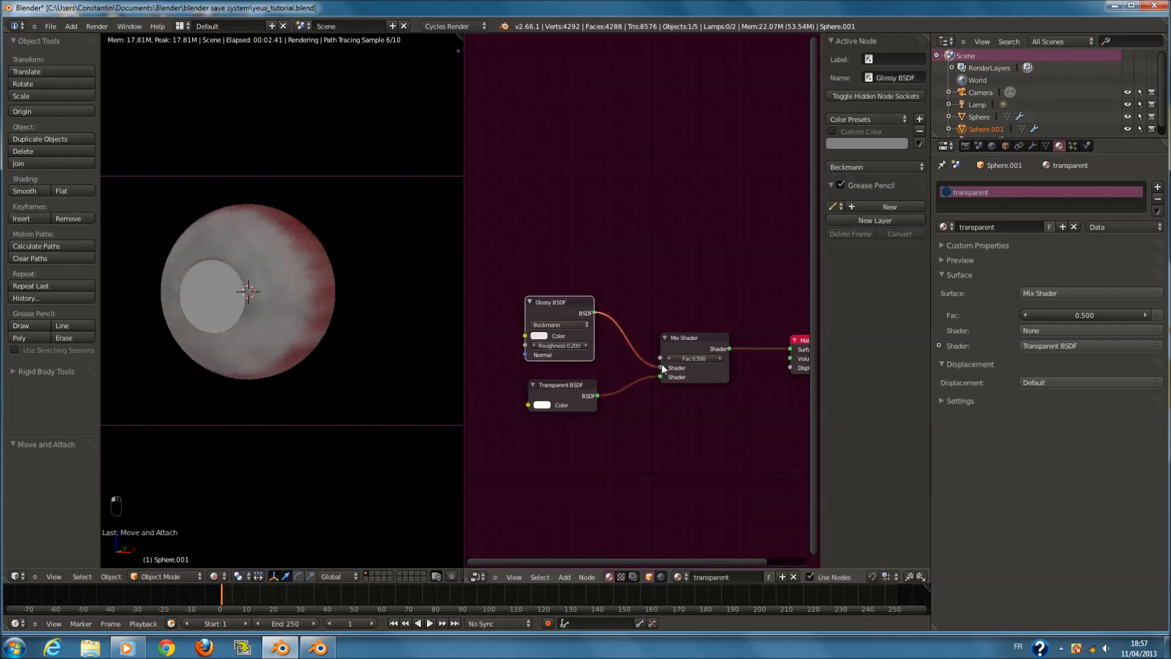
Darken the Glossy BSDF color to dark grey and set its roughness to 0.000
{"action": "scroll", "coordinate": [610, 356], "scroll_direction": "up", "scroll_amount": 3}
{"action": "left_click", "coordinate": [576, 365]}
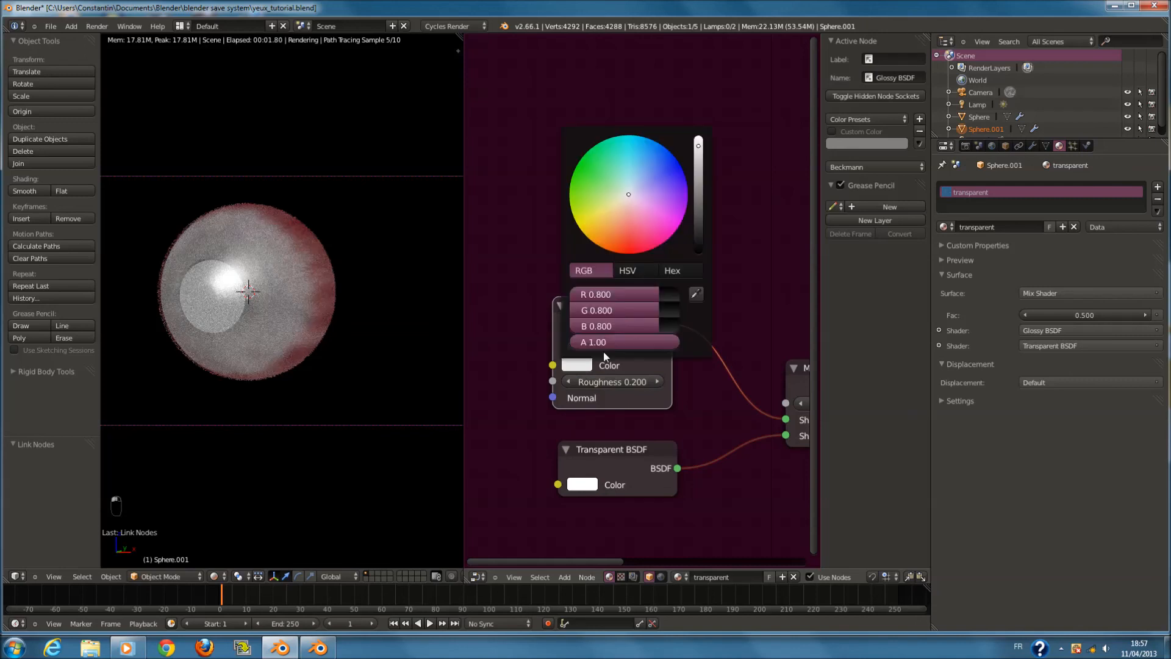
{"action": "left_click_drag", "start_coordinate": [699, 219], "coordinate": [697, 228]}
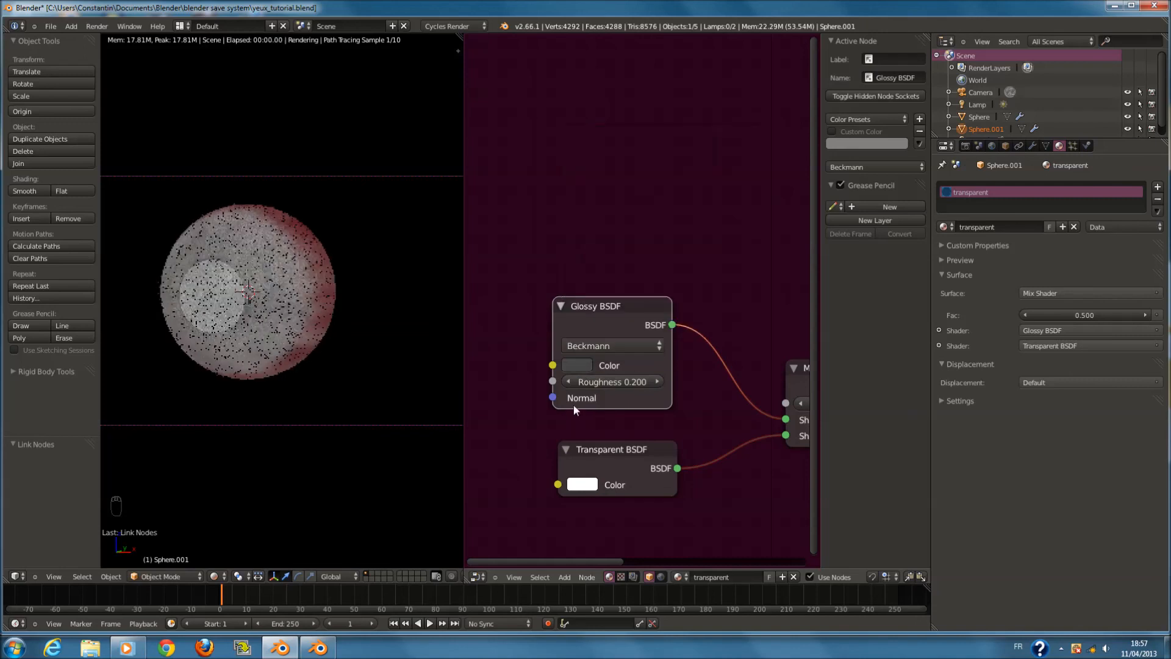
{"action": "left_click", "coordinate": [570, 382]}
{"action": "scroll", "coordinate": [668, 400], "scroll_direction": "down", "scroll_amount": 4}
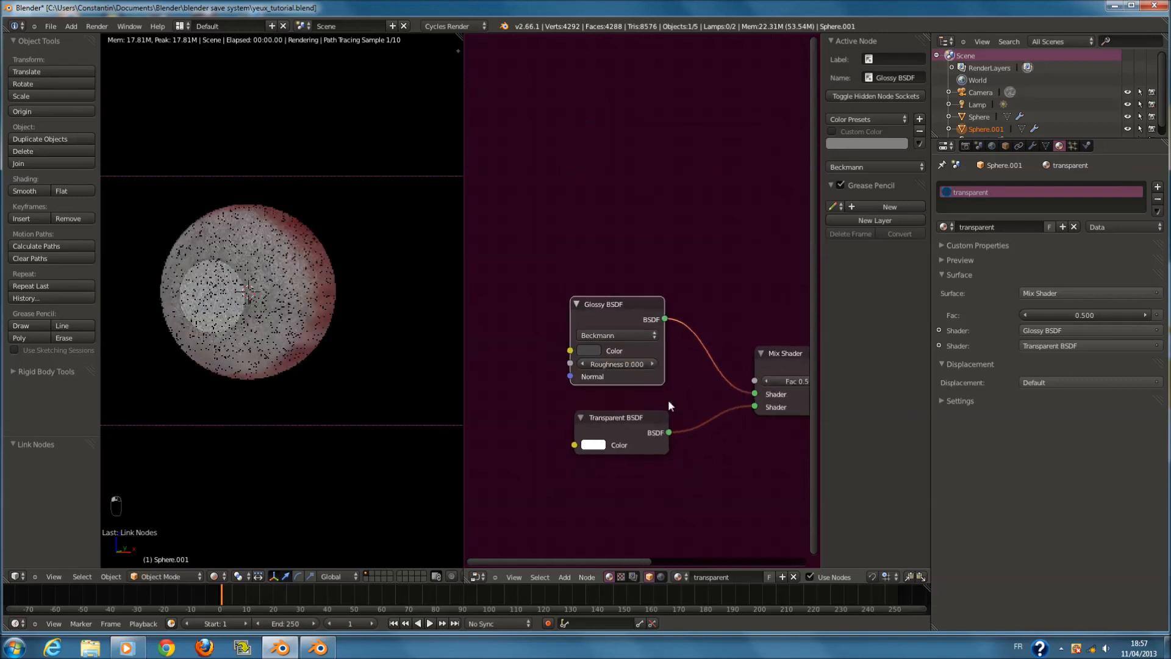
Add an Image Texture node to the transparent material and connect its Color output to the Glossy BSDF color
{"action": "scroll", "coordinate": [549, 342], "scroll_direction": "up", "scroll_amount": 1}
{"action": "scroll", "coordinate": [546, 348], "scroll_direction": "up", "scroll_amount": 1}
{"action": "middle_click_drag", "start_coordinate": [562, 367], "coordinate": [654, 373]}
{"action": "key", "text": "shift+a"}
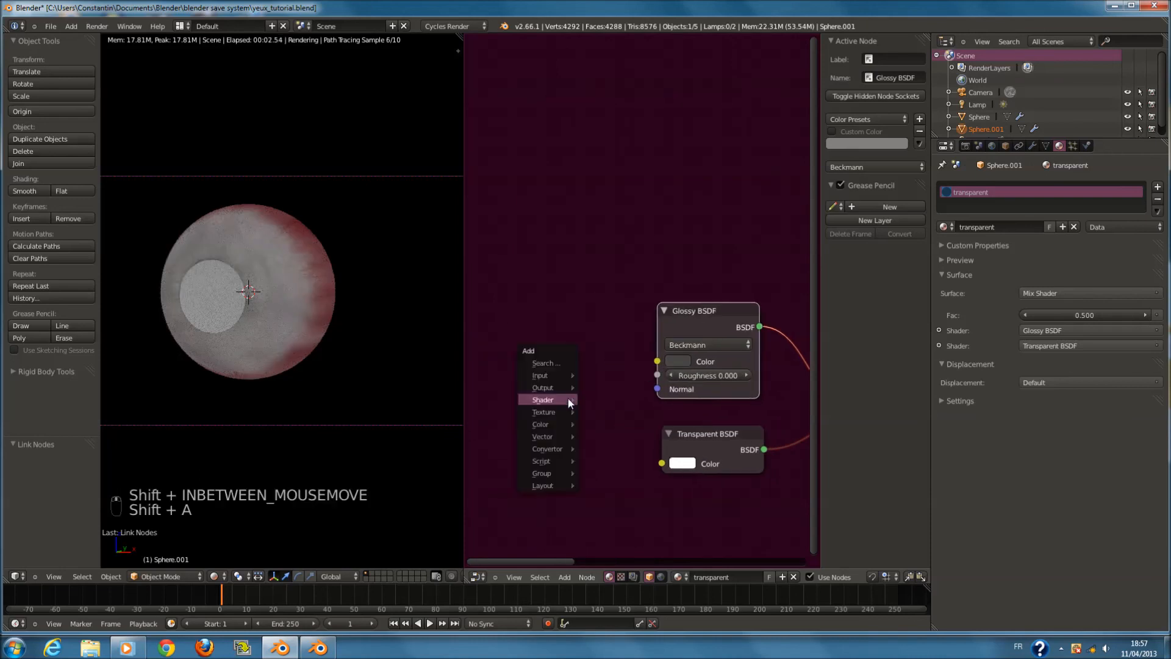
{"action": "mouse_move", "coordinate": [542, 379]}
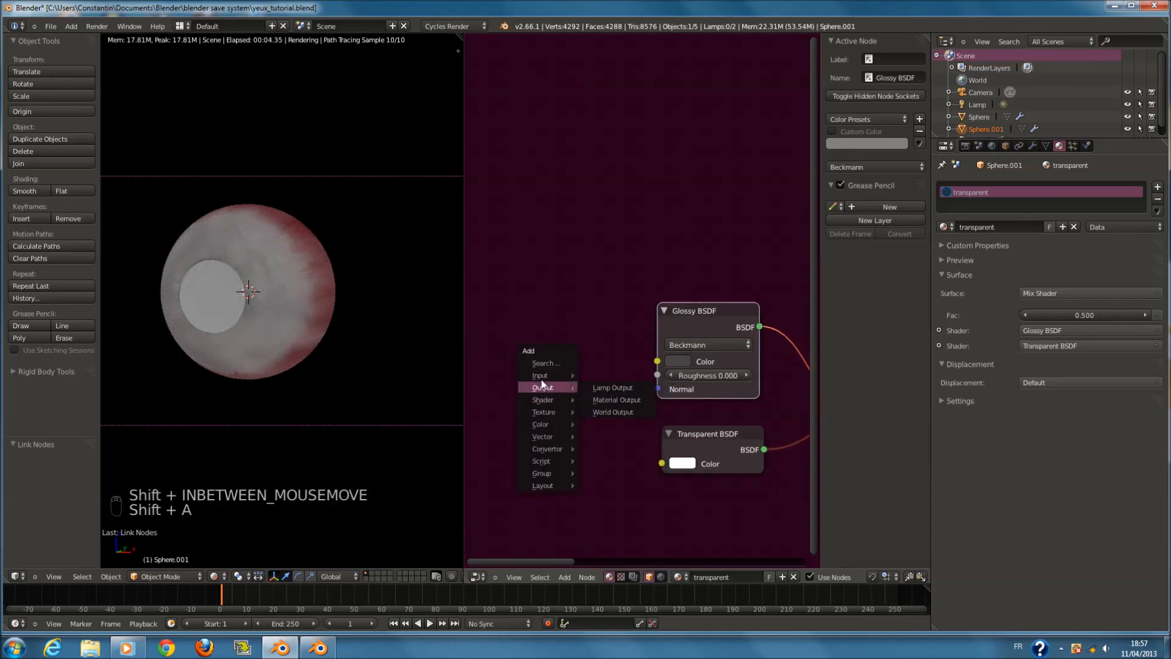
{"action": "mouse_move", "coordinate": [539, 414]}
{"action": "left_click", "coordinate": [610, 416]}
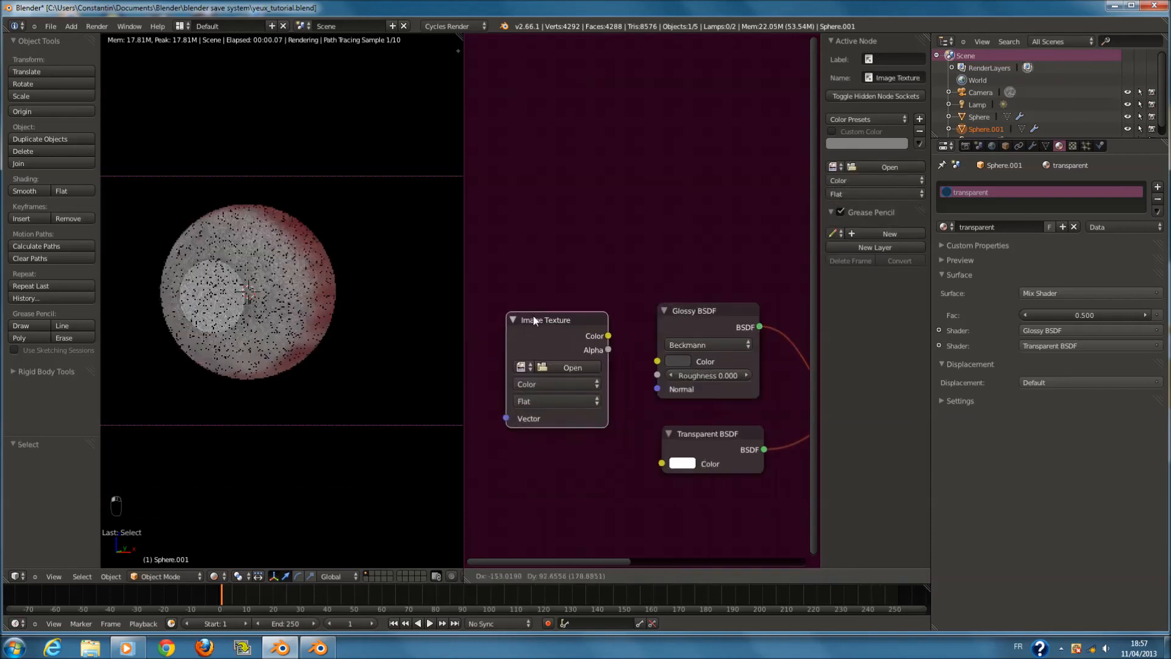
{"action": "left_click", "coordinate": [549, 320]}
{"action": "left_click_drag", "start_coordinate": [590, 324], "coordinate": [656, 361]}
{"action": "left_click", "coordinate": [688, 345]}
Load the glossy_0%_matcap_argent image from the F:\Matcap folder into the transparent material's Image Texture node
{"action": "left_click", "coordinate": [545, 354]}
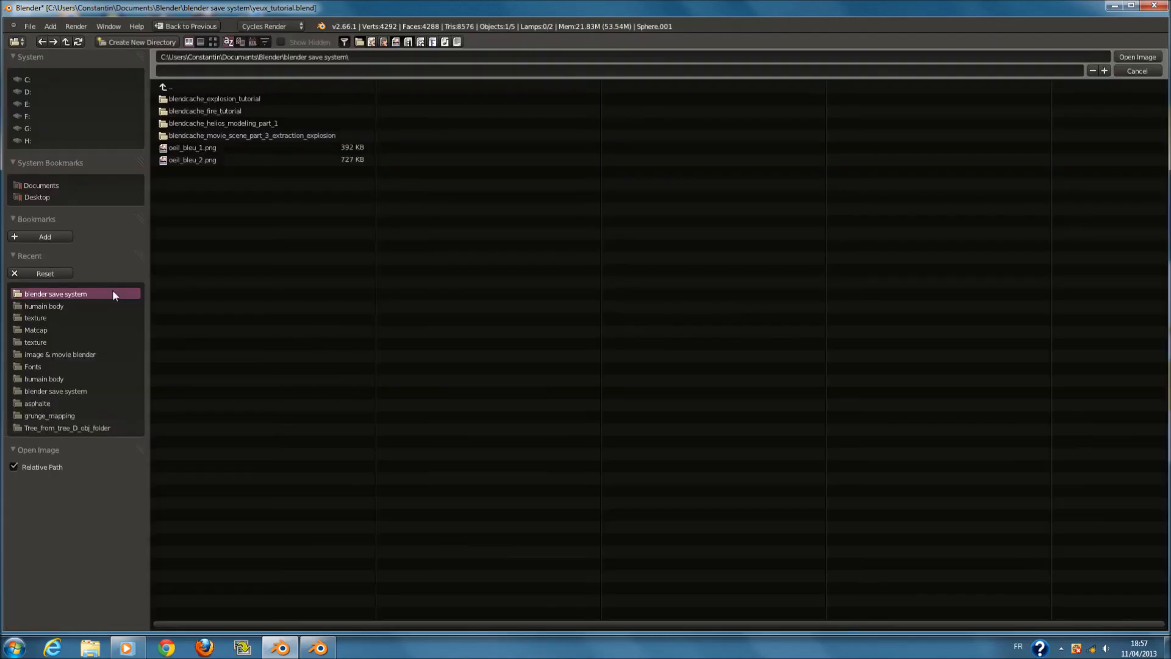
{"action": "left_click", "coordinate": [35, 329]}
{"action": "left_click", "coordinate": [213, 42]}
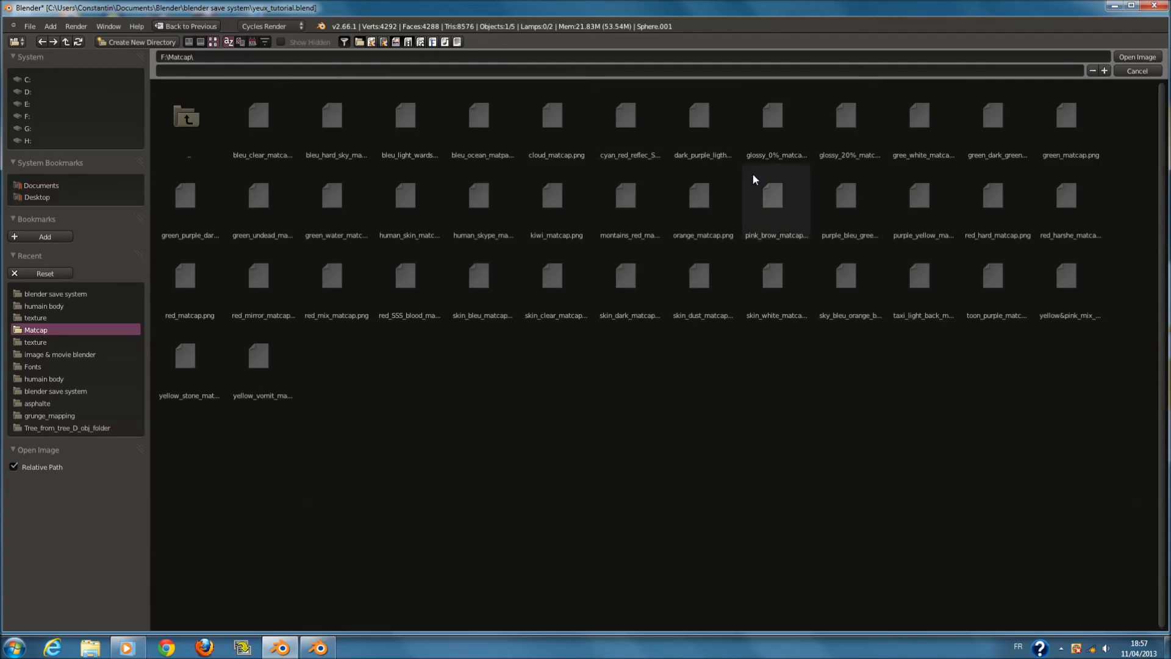
{"action": "left_click", "coordinate": [774, 116]}
{"action": "left_click", "coordinate": [1127, 59]}
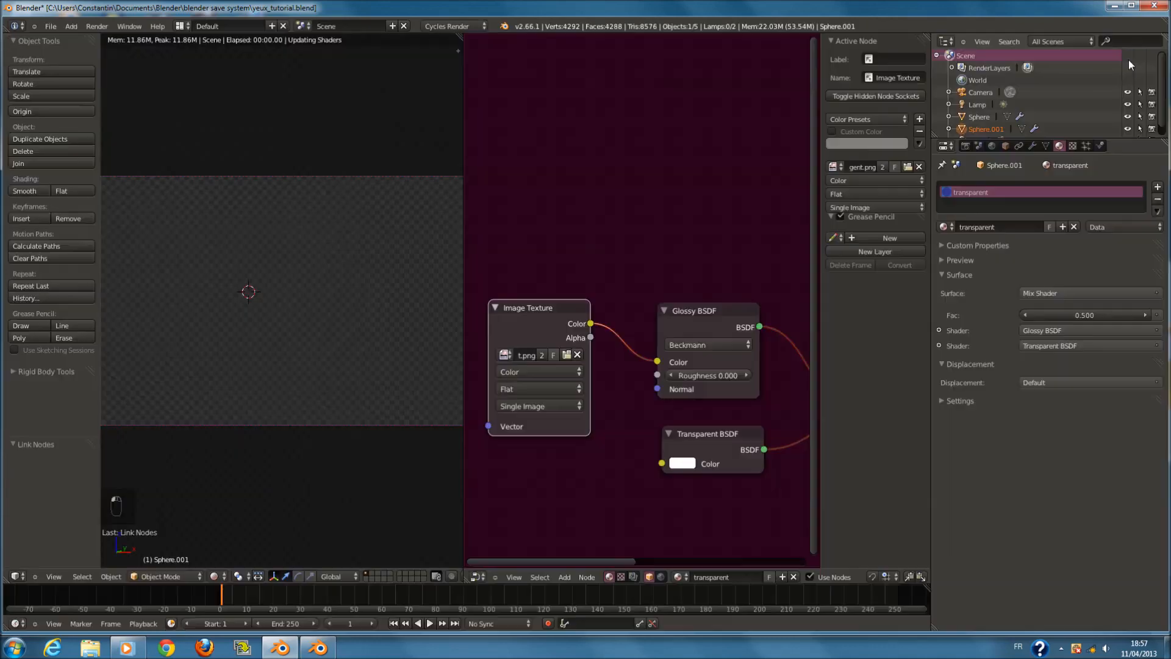
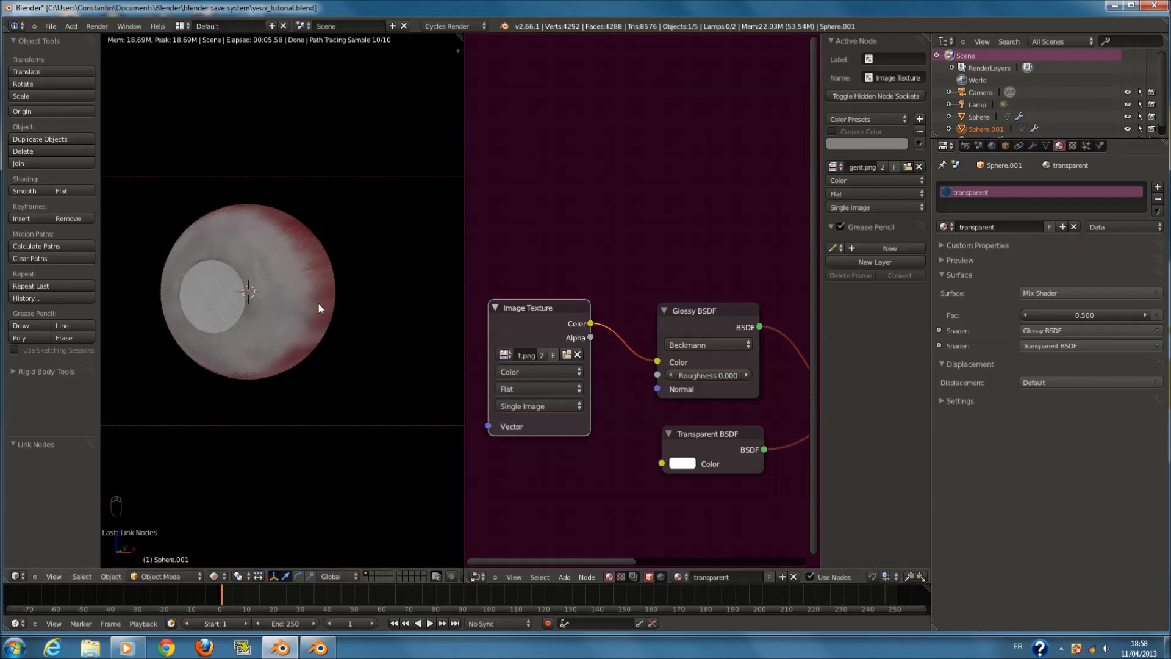
Add an Image Texture node to the inner eyeball's oeil_couleur material and connect its Color output to the Diffuse BSDF color
{"action": "key", "text": "KP_1"}
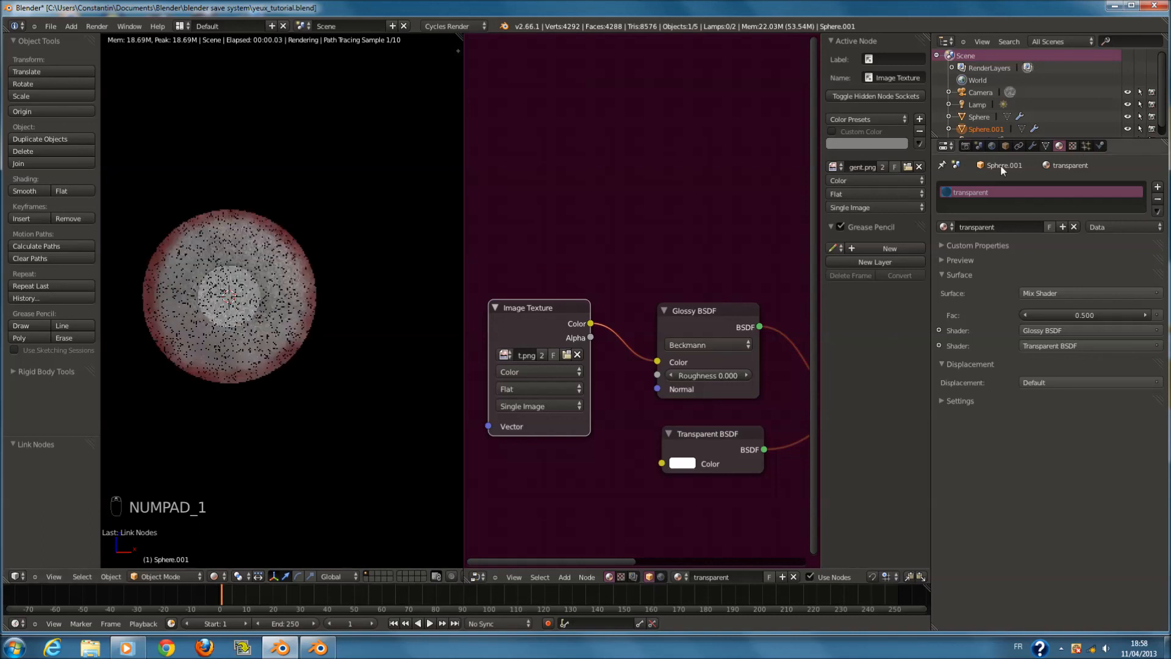
{"action": "right_click", "coordinate": [290, 319]}
{"action": "middle_click_drag", "start_coordinate": [355, 372], "coordinate": [341, 419]}
{"action": "left_click", "coordinate": [1019, 203]}
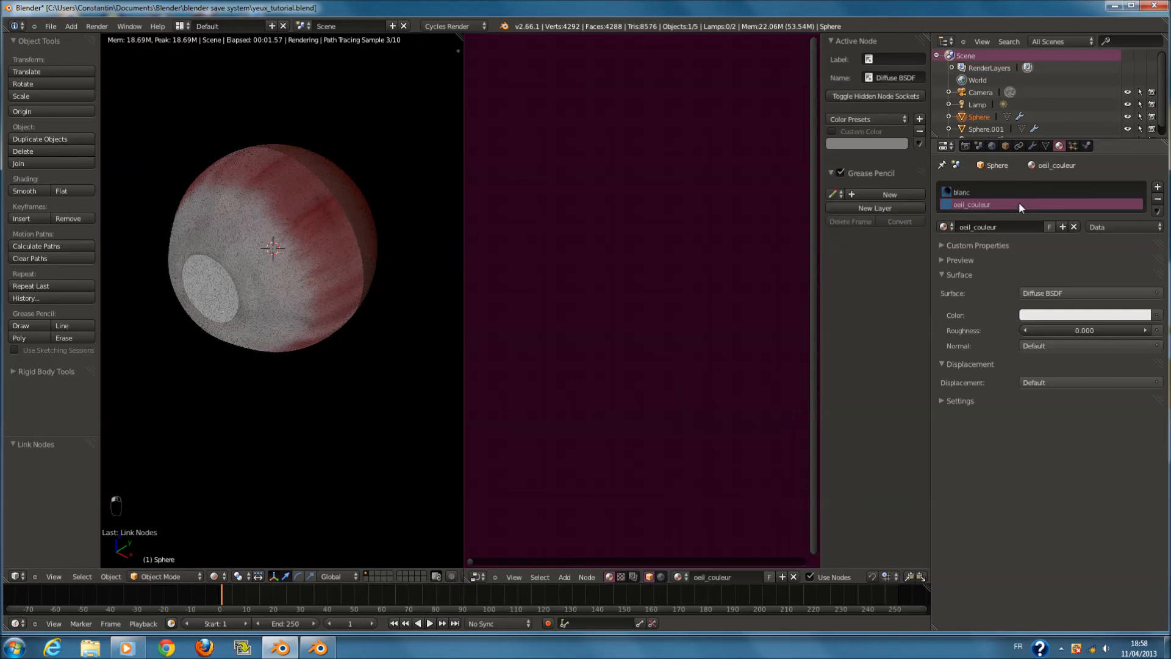
{"action": "key", "text": "KP_1"}
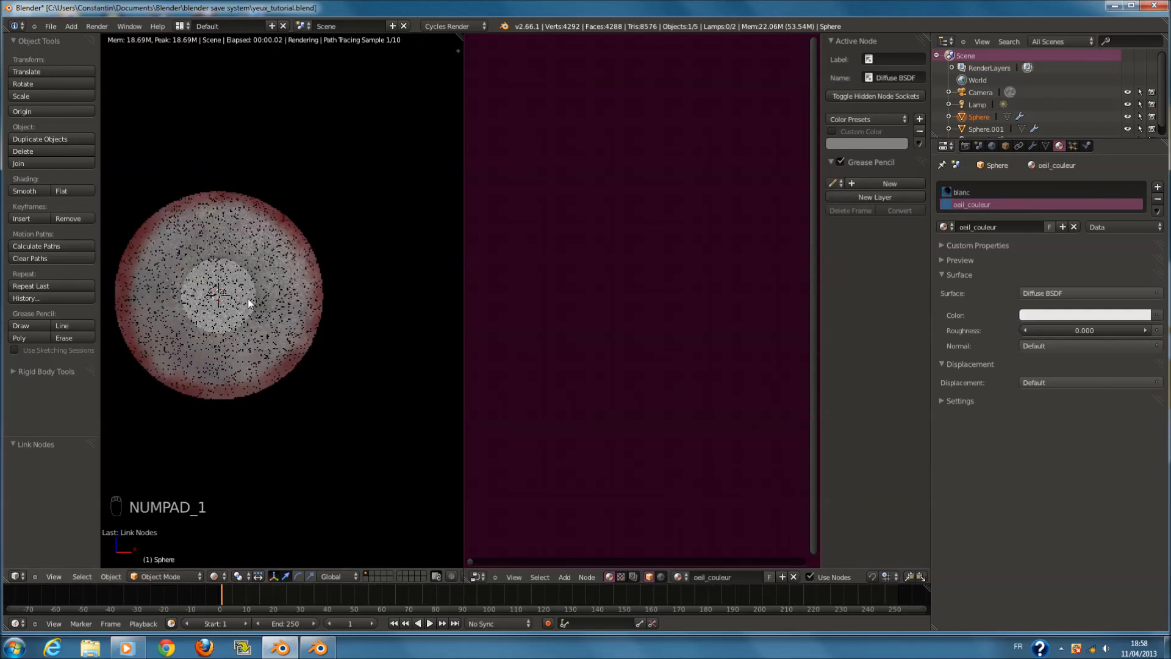
{"action": "scroll", "coordinate": [618, 344], "scroll_direction": "up", "scroll_amount": 1}
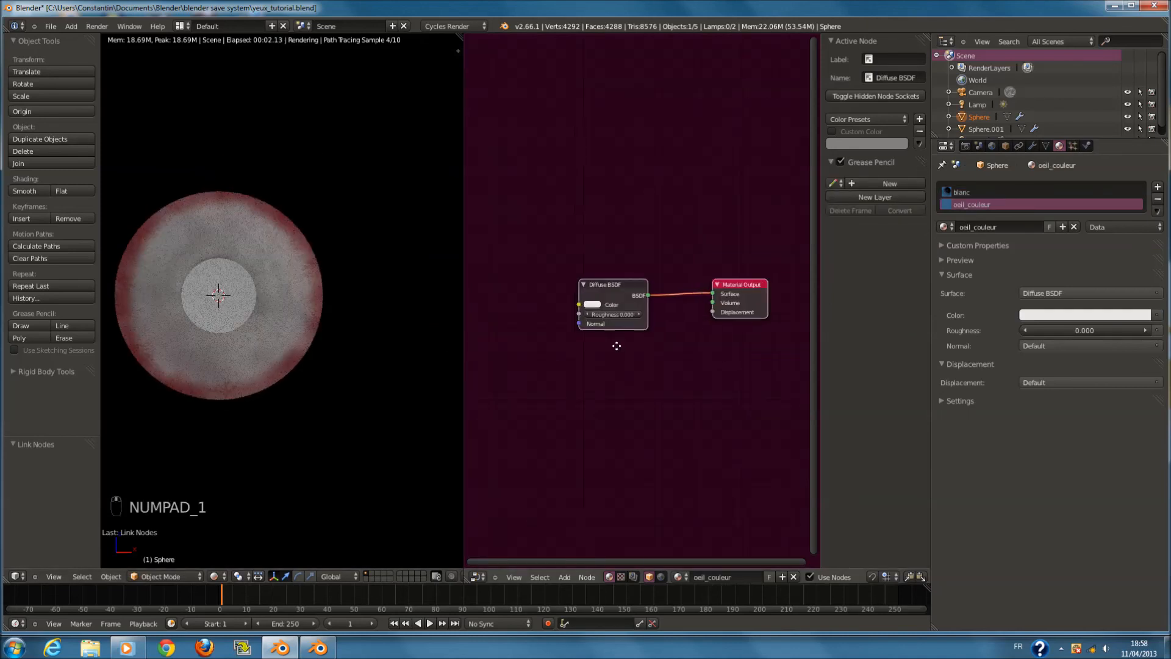
{"action": "middle_click_drag", "start_coordinate": [617, 346], "coordinate": [740, 325]}
{"action": "key", "text": "shift+z"}
{"action": "scroll", "coordinate": [622, 358], "scroll_direction": "up", "scroll_amount": 1}
{"action": "key", "text": "shift+a"}
{"action": "mouse_move", "coordinate": [622, 357]}
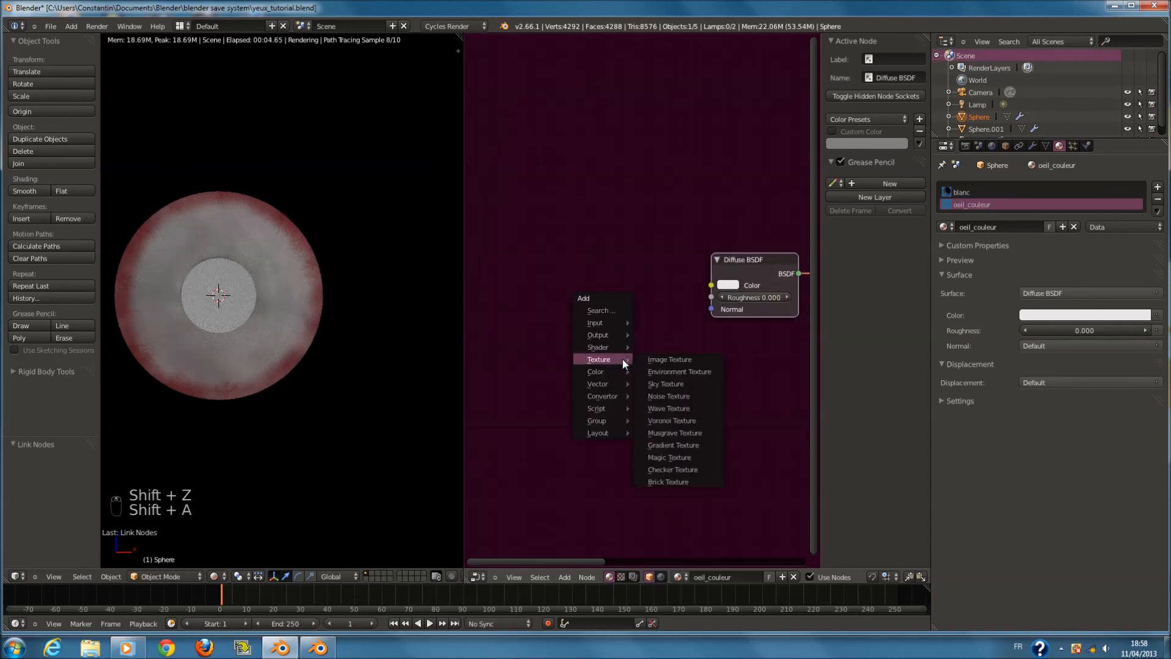
{"action": "left_click", "coordinate": [677, 359]}
{"action": "left_click", "coordinate": [621, 285]}
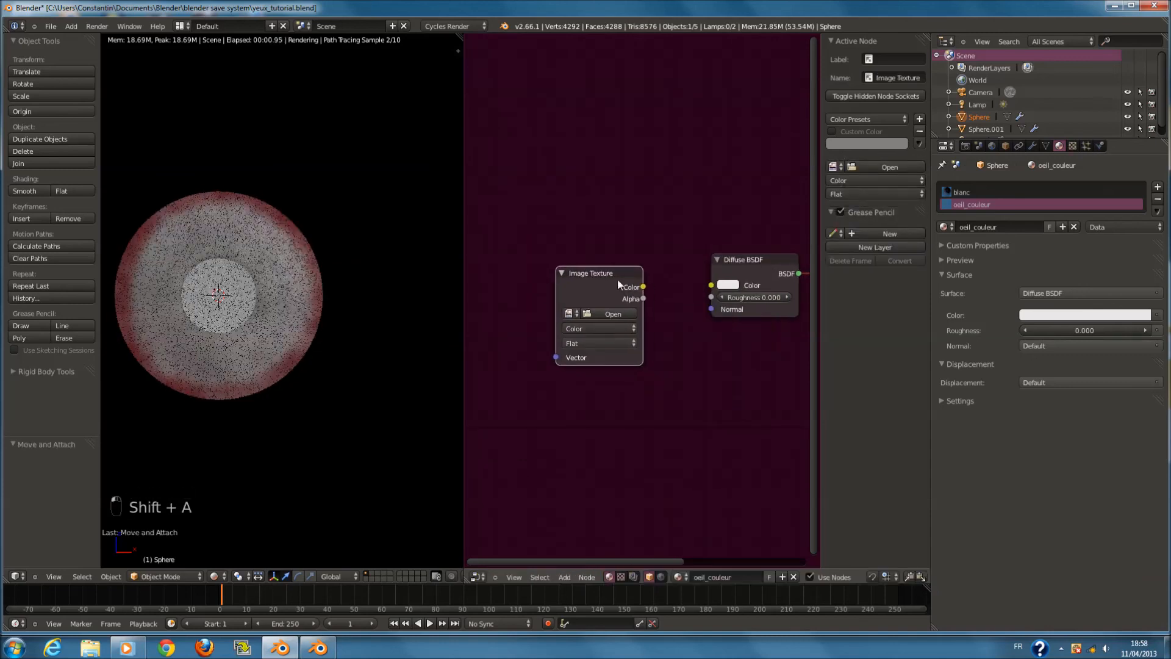
{"action": "left_click_drag", "start_coordinate": [642, 287], "coordinate": [711, 286]}
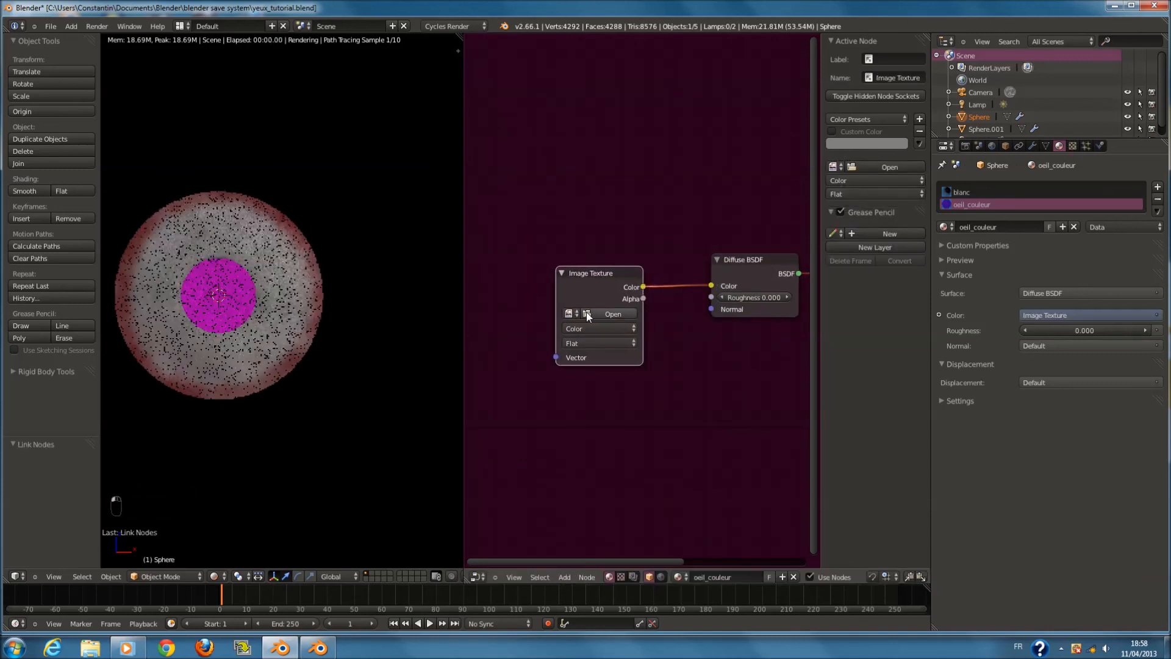
Try the eye_ball_2.png and oeil_texture_bleu images in the oeil_couleur material's Image Texture node
{"action": "left_click", "coordinate": [571, 313]}
{"action": "left_click", "coordinate": [612, 331]}
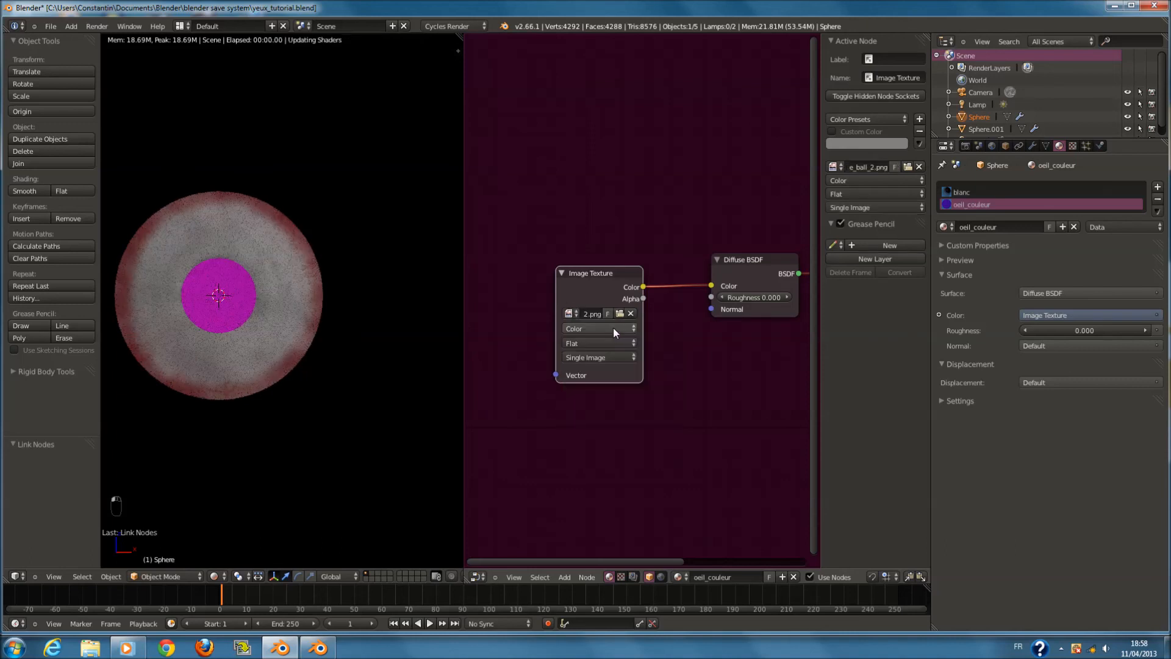
{"action": "left_click", "coordinate": [570, 314]}
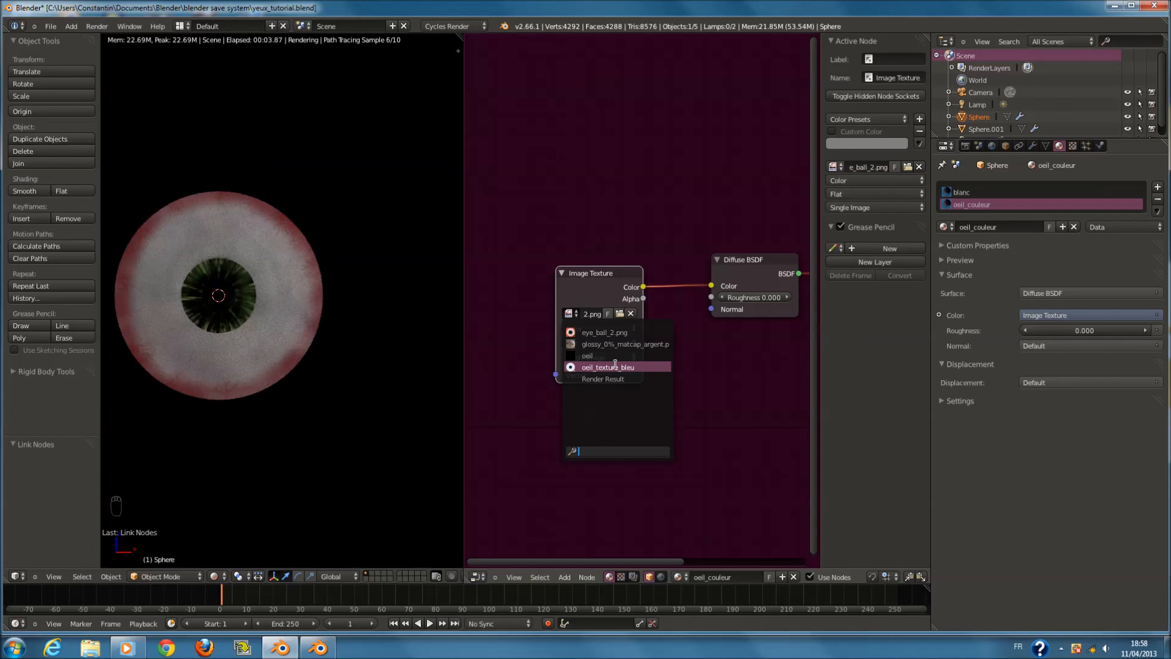
{"action": "left_click", "coordinate": [619, 369]}
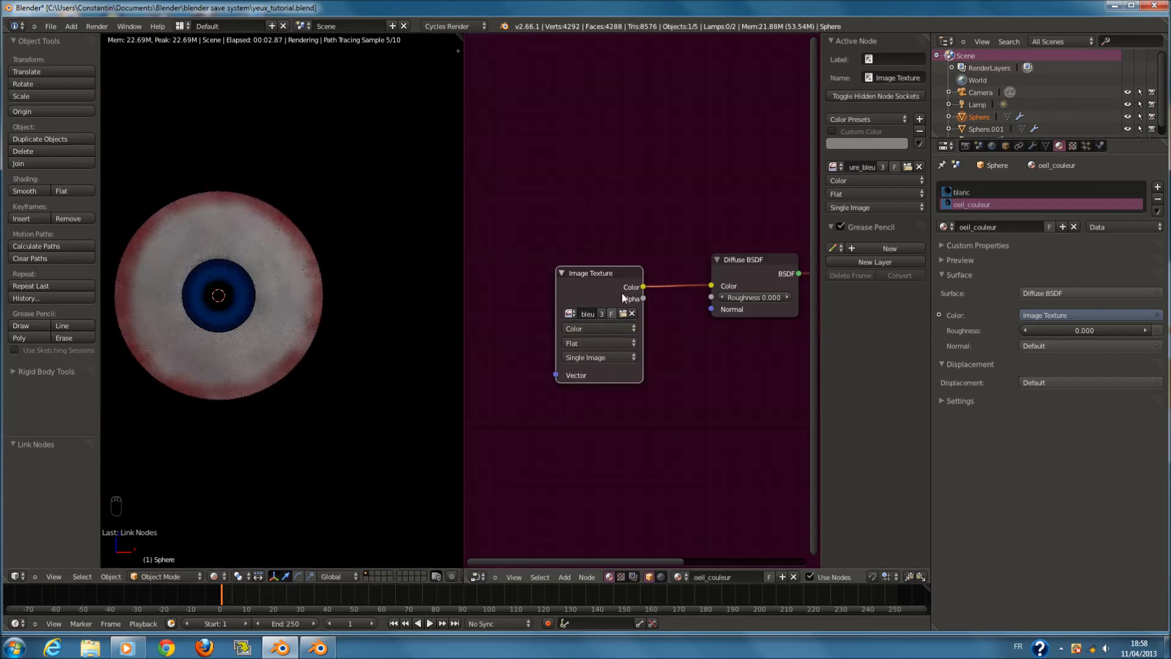
Assign the existing oeil image to the oeil_couleur material's Image Texture node
{"action": "left_click", "coordinate": [568, 314]}
{"action": "left_click", "coordinate": [606, 353]}
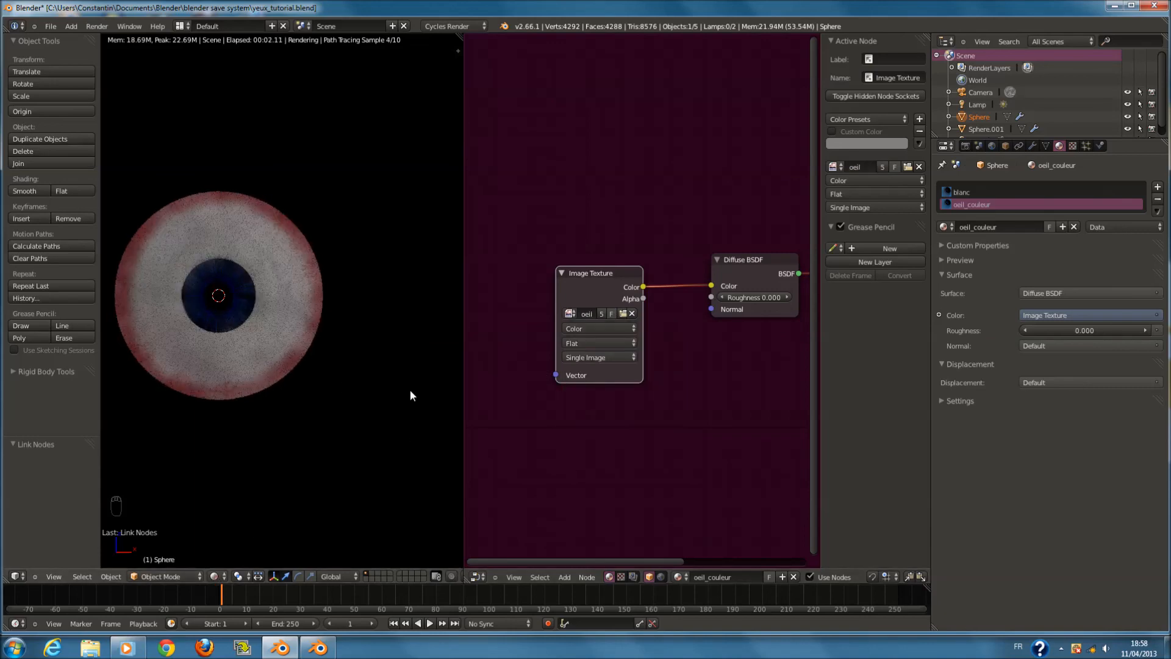
Render the eye from the camera view and switch the viewport shading to Solid
{"action": "key", "text": "KP_0"}
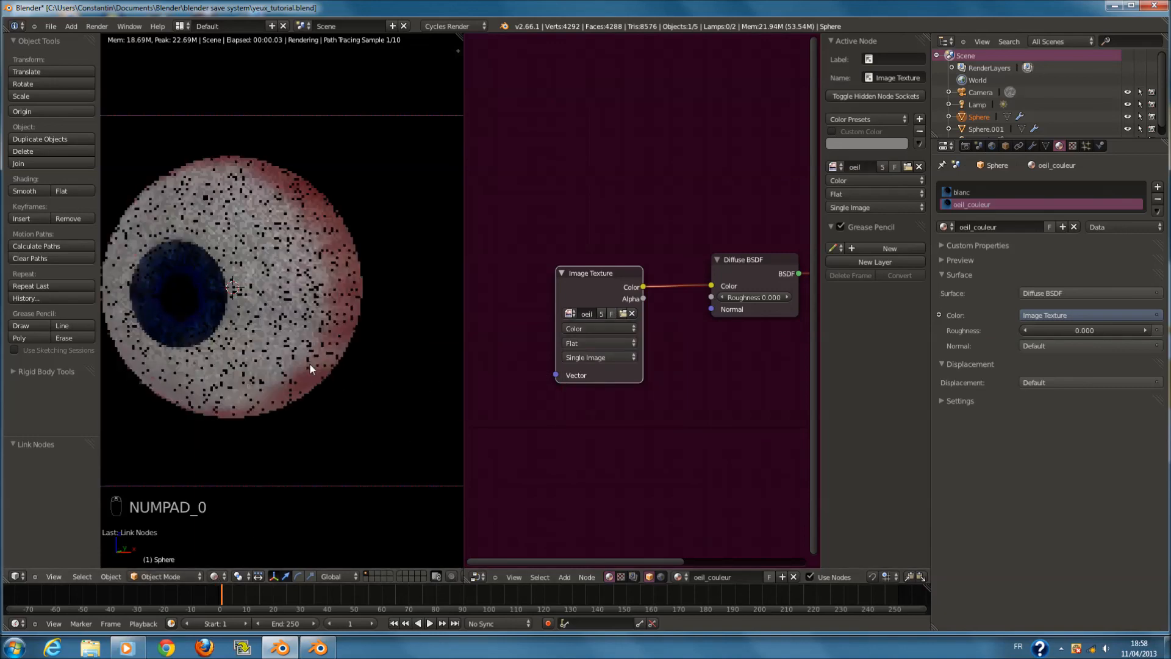
{"action": "key", "text": "F12"}
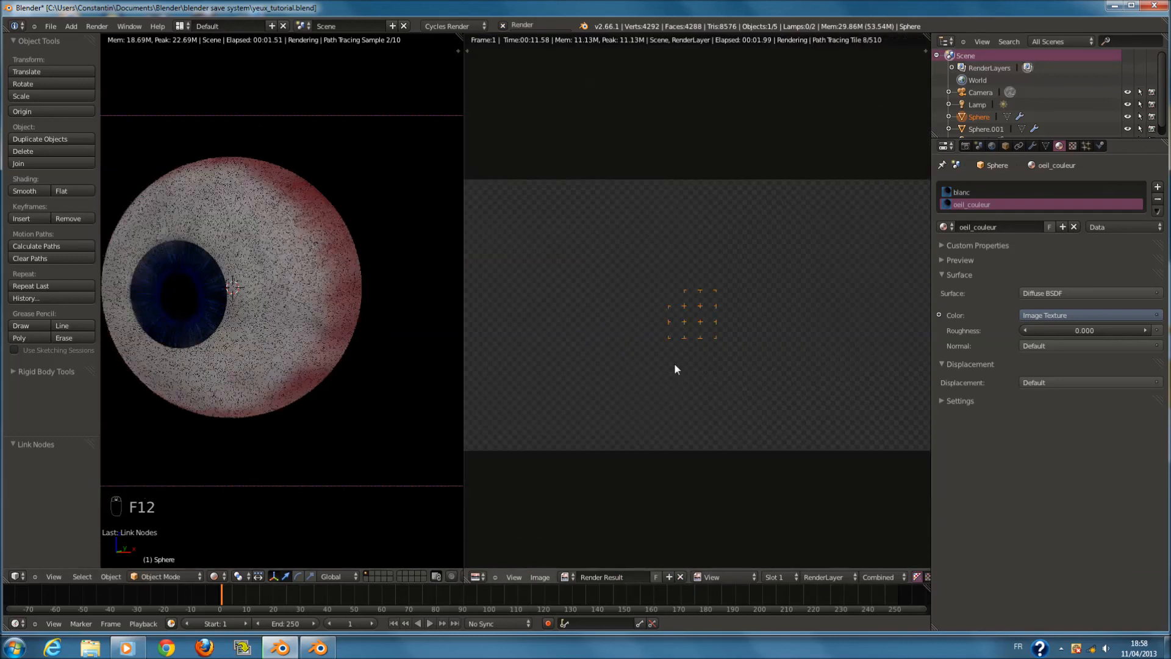
{"action": "scroll", "coordinate": [710, 356], "scroll_direction": "up", "scroll_amount": 2}
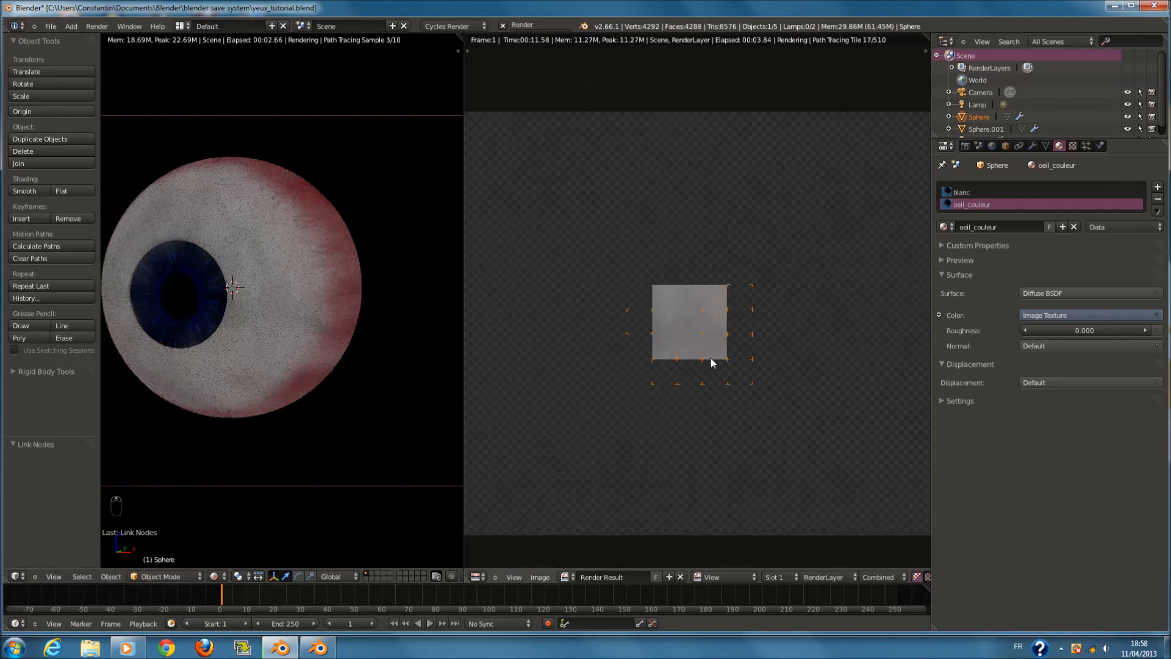
{"action": "left_click", "coordinate": [214, 576]}
{"action": "left_click", "coordinate": [239, 536]}
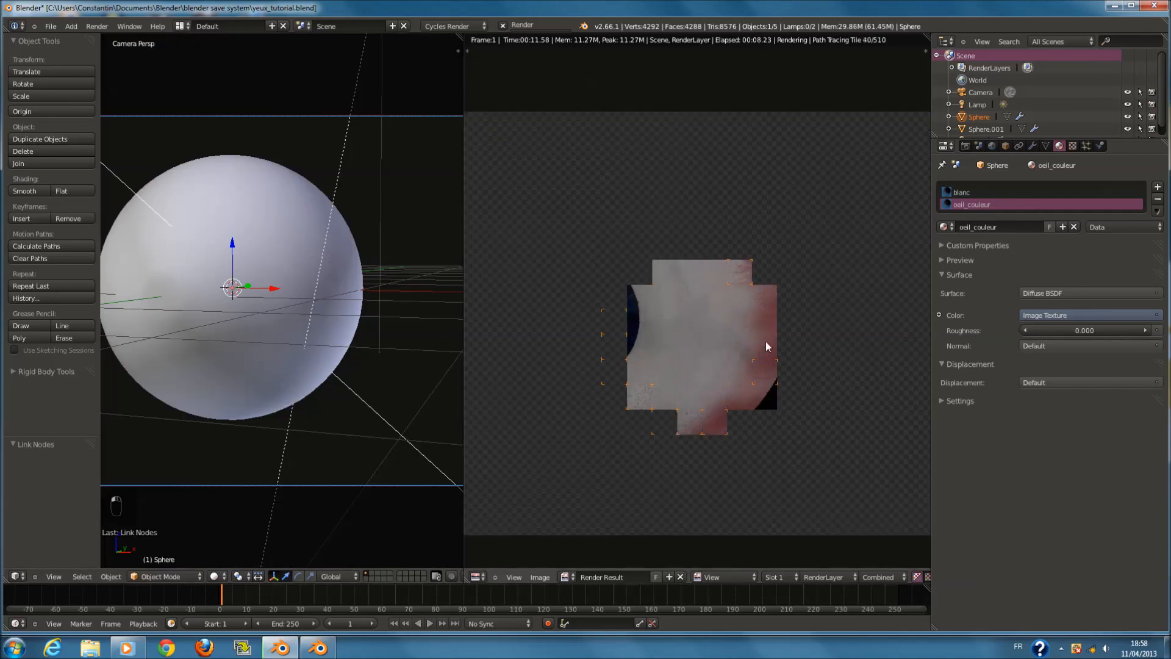
Inspect the eye render, then select and delete the spot lamp from the scene
{"action": "scroll", "coordinate": [695, 287], "scroll_direction": "up", "scroll_amount": 1}
{"action": "scroll", "coordinate": [677, 232], "scroll_direction": "up", "scroll_amount": 2}
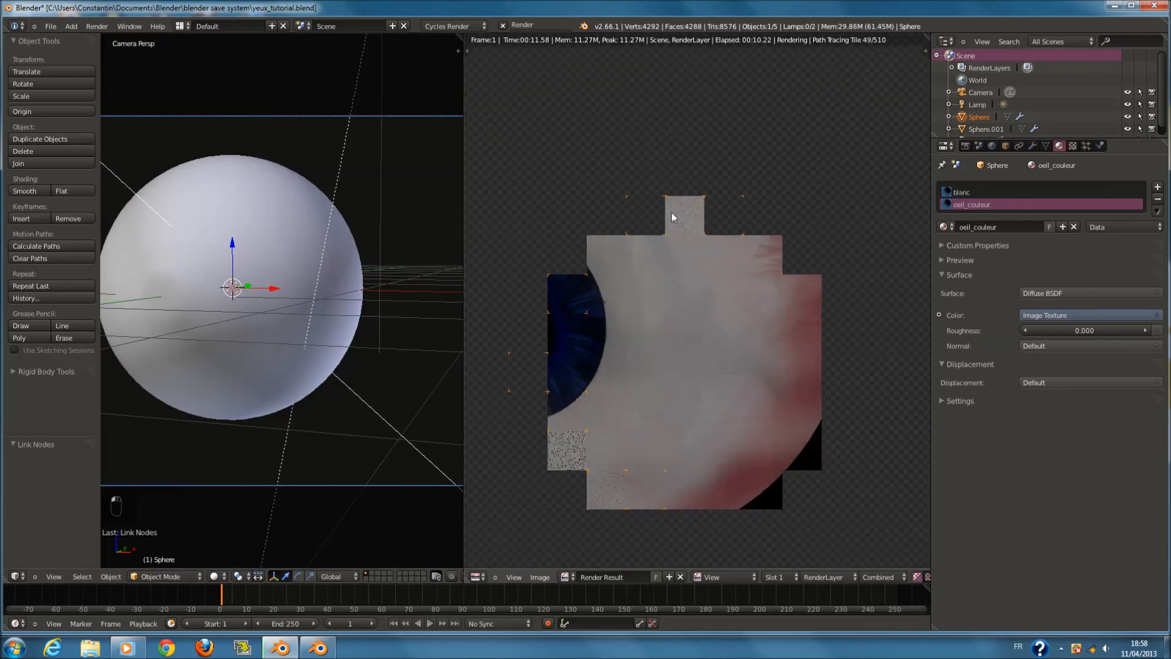
{"action": "scroll", "coordinate": [800, 357], "scroll_direction": "down", "scroll_amount": 2}
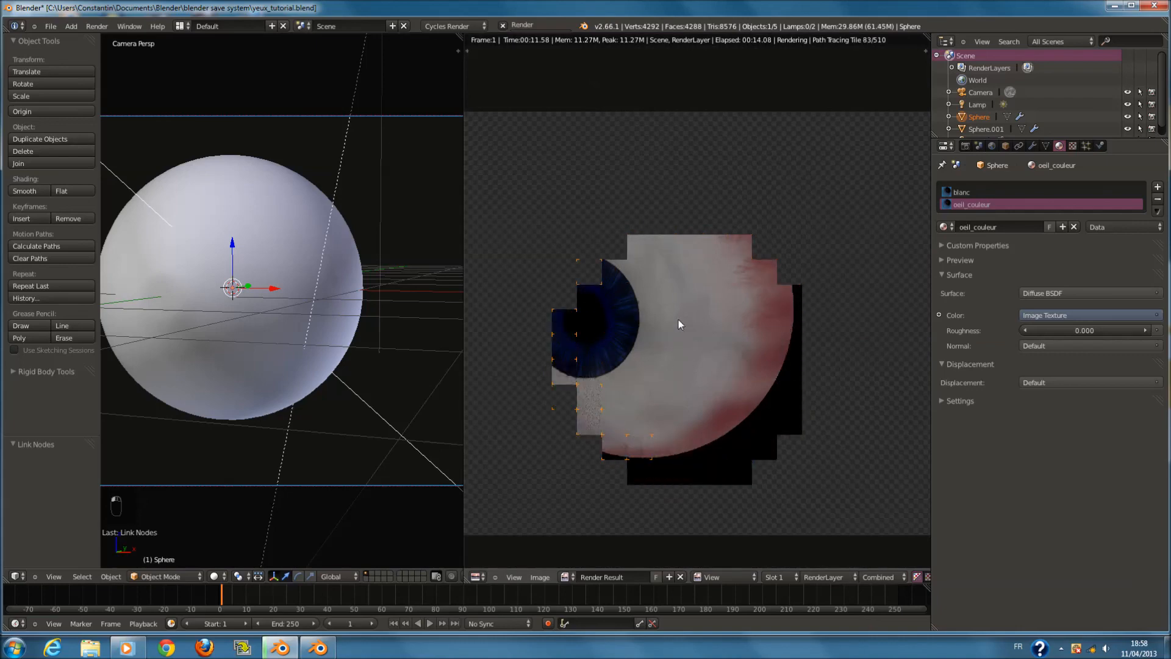
{"action": "scroll", "coordinate": [647, 404], "scroll_direction": "down", "scroll_amount": 2}
{"action": "scroll", "coordinate": [303, 285], "scroll_direction": "down", "scroll_amount": 5}
{"action": "middle_click_drag", "start_coordinate": [303, 285], "coordinate": [332, 345]}
{"action": "right_click", "coordinate": [299, 350]}
{"action": "key", "text": "x"}
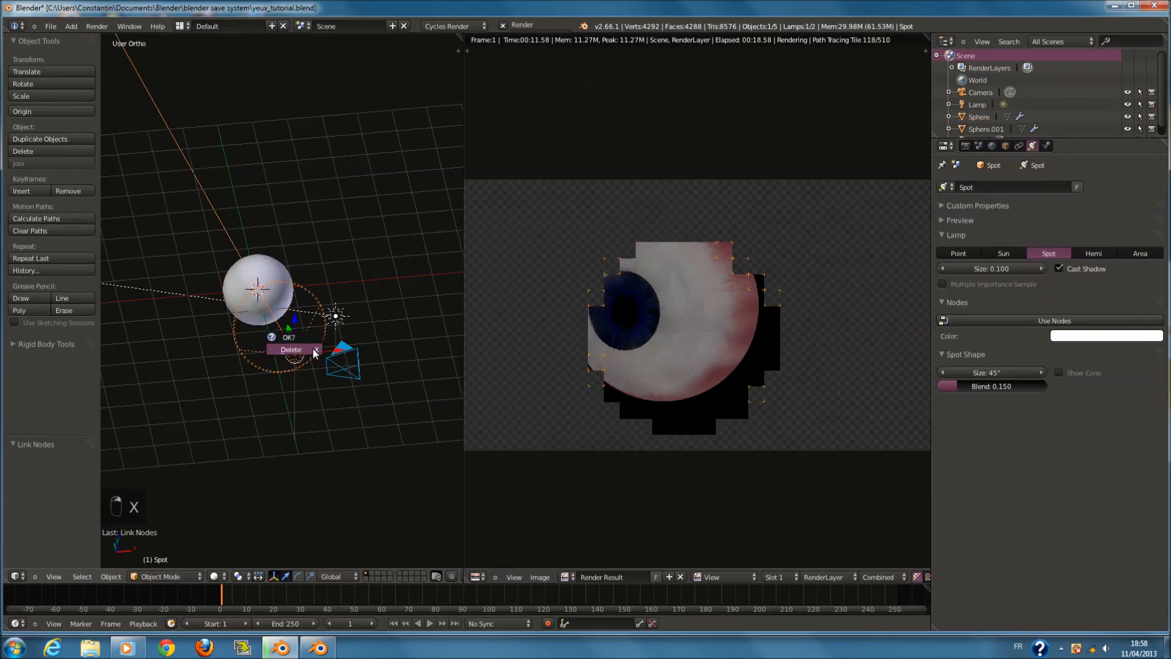
{"action": "left_click", "coordinate": [314, 350]}
Add a plane at the scene centre in top view and rotate it 90° about the X axis
{"action": "key", "text": "KP_7"}
{"action": "key", "text": "shift+c"}
{"action": "key", "text": "shift+a"}
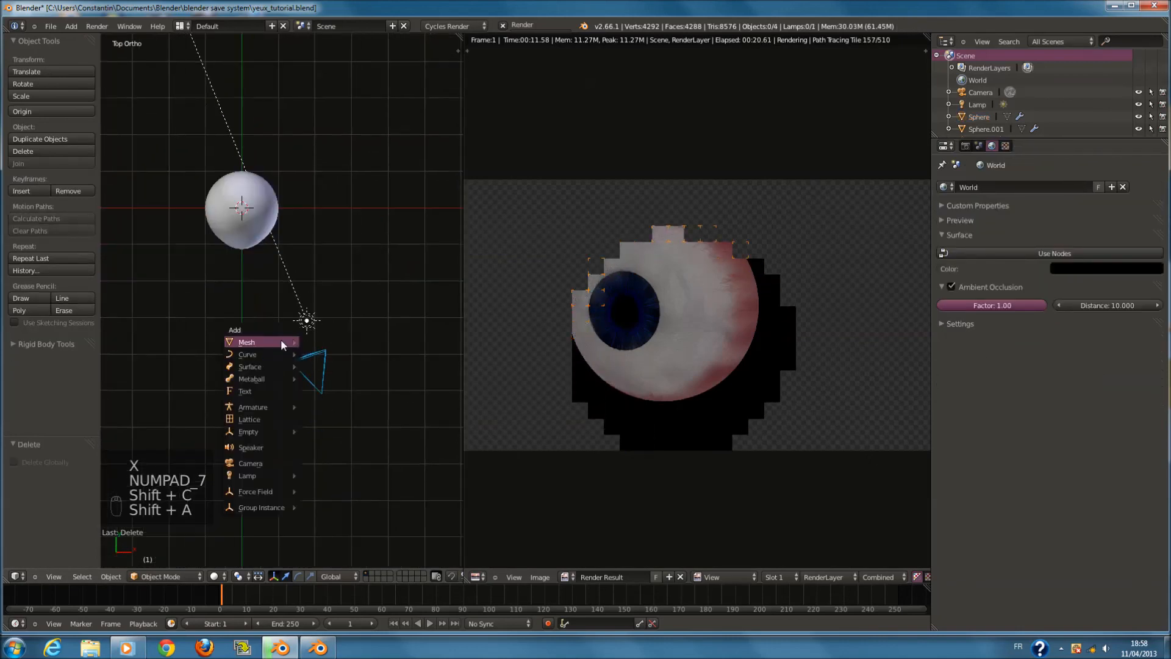
{"action": "mouse_move", "coordinate": [287, 342]}
{"action": "left_click", "coordinate": [332, 342]}
{"action": "type", "text": "rx"}
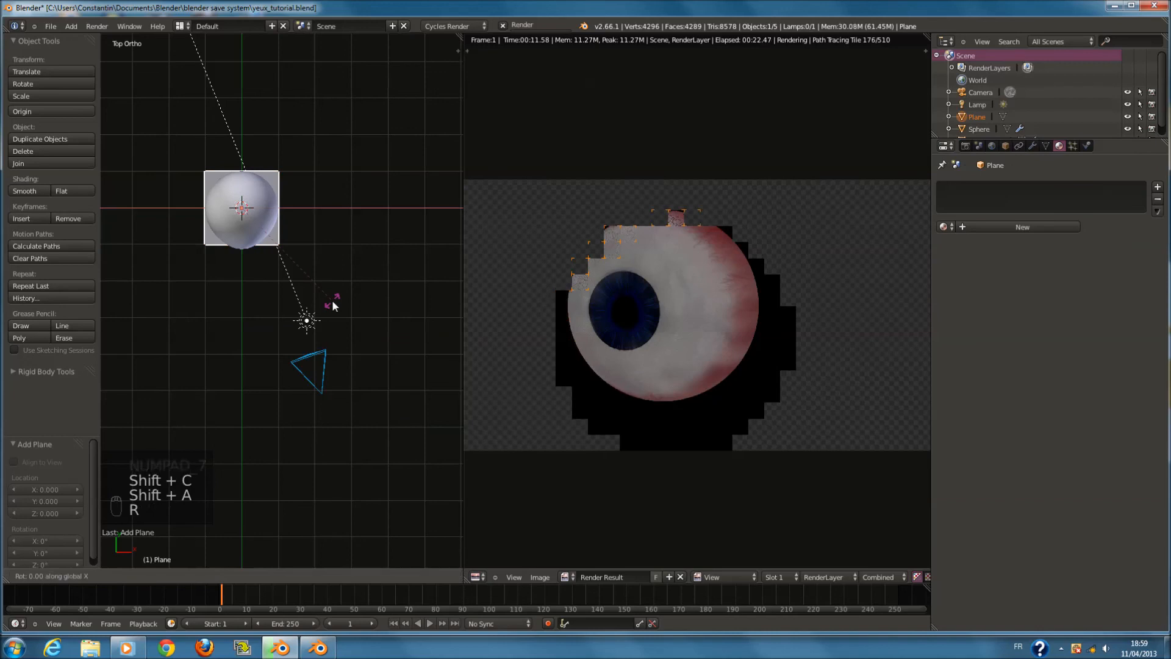
{"action": "type", "text": "90"}
{"action": "left_click", "coordinate": [333, 302]}
Move the plane along Y to well in front of the eye and scale it up by about 1.9
{"action": "key", "text": "r"}
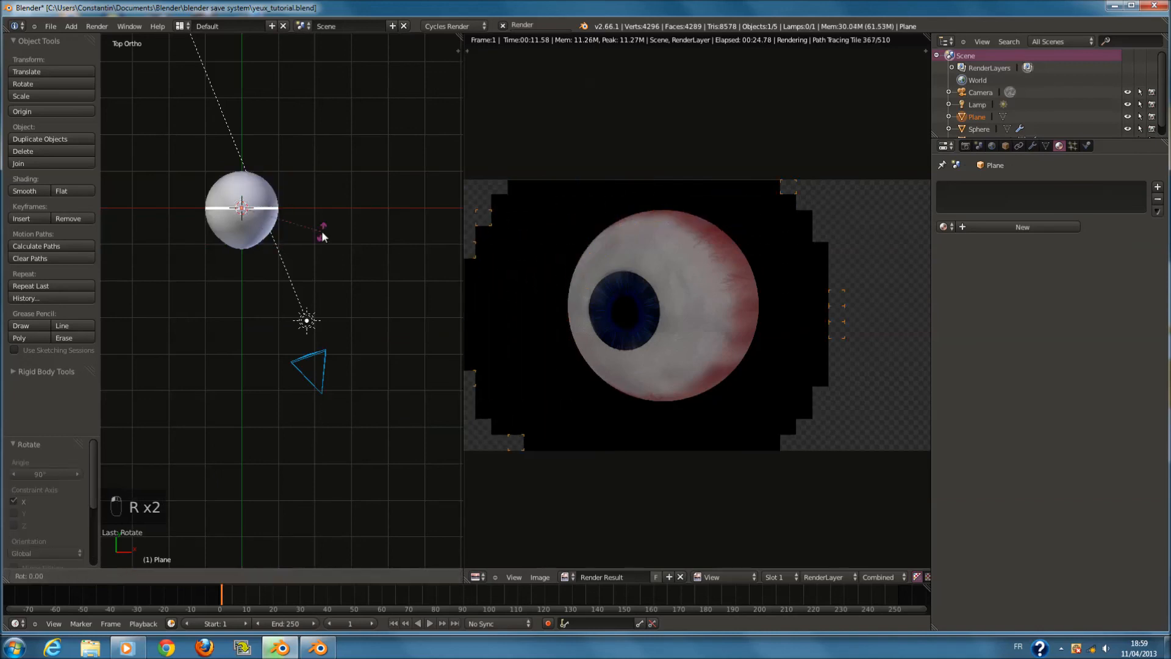
{"action": "right_click", "coordinate": [317, 231]}
{"action": "left_click_drag", "start_coordinate": [250, 165], "coordinate": [264, 383]}
{"action": "key", "text": "s"}
{"action": "left_click", "coordinate": [346, 458]}
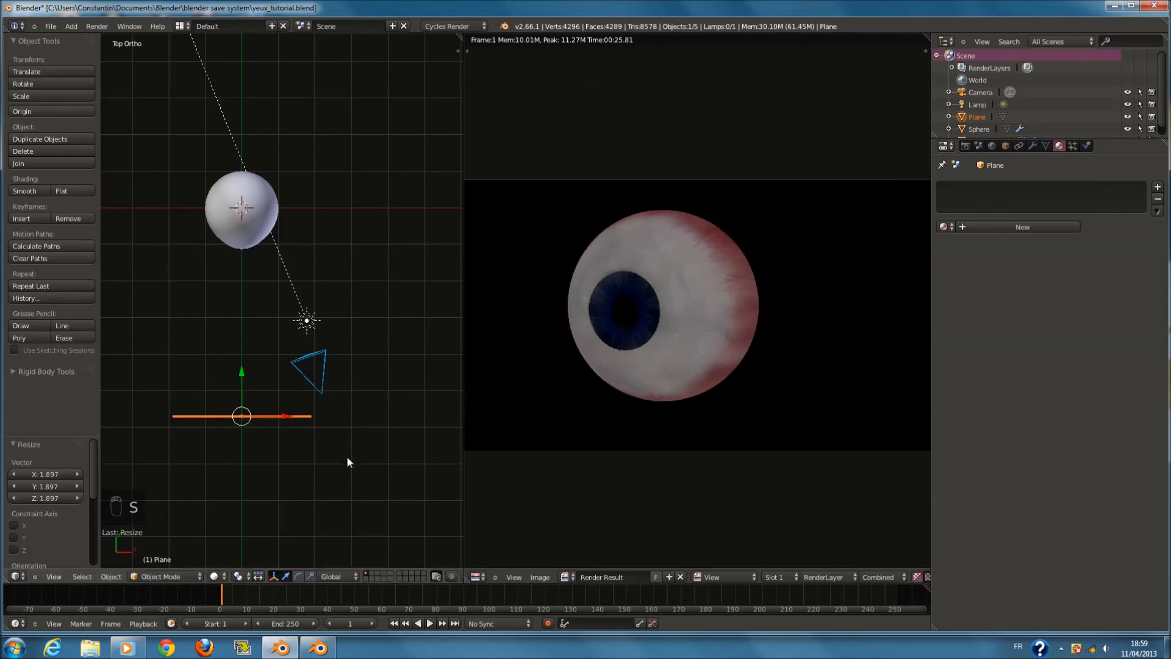
Move the plane beside the camera by about 3.1 in X and 0.8 in Y and rotate it to face the eye
{"action": "key", "text": "r"}
{"action": "left_click", "coordinate": [353, 501]}
{"action": "key", "text": "g"}
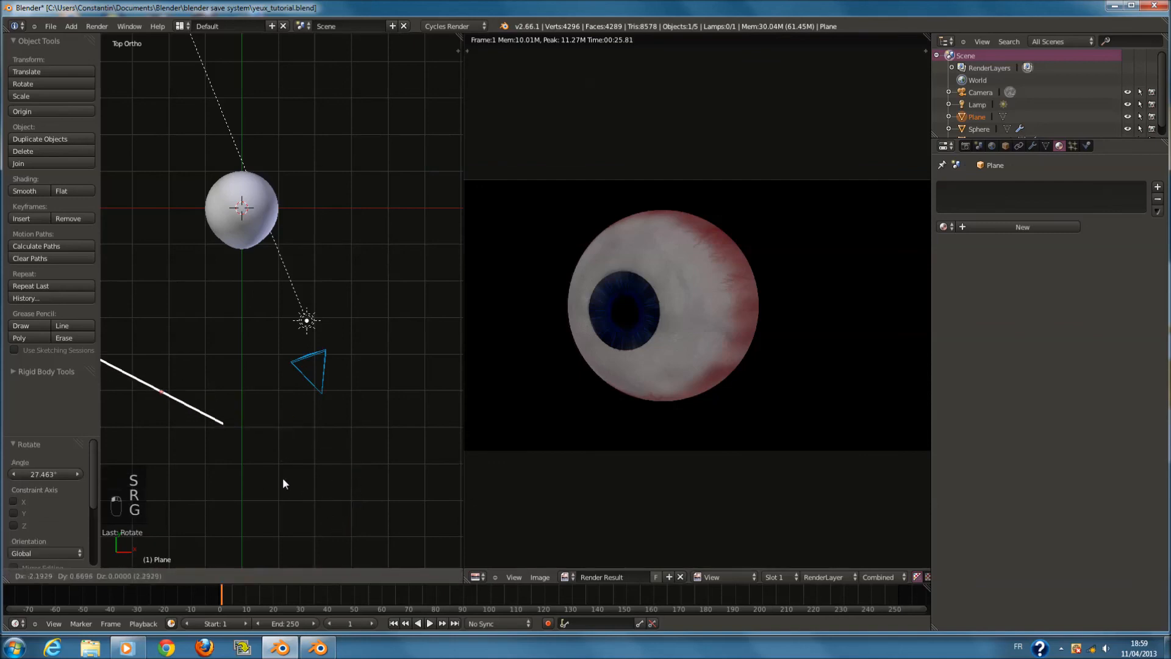
{"action": "left_click", "coordinate": [470, 488]}
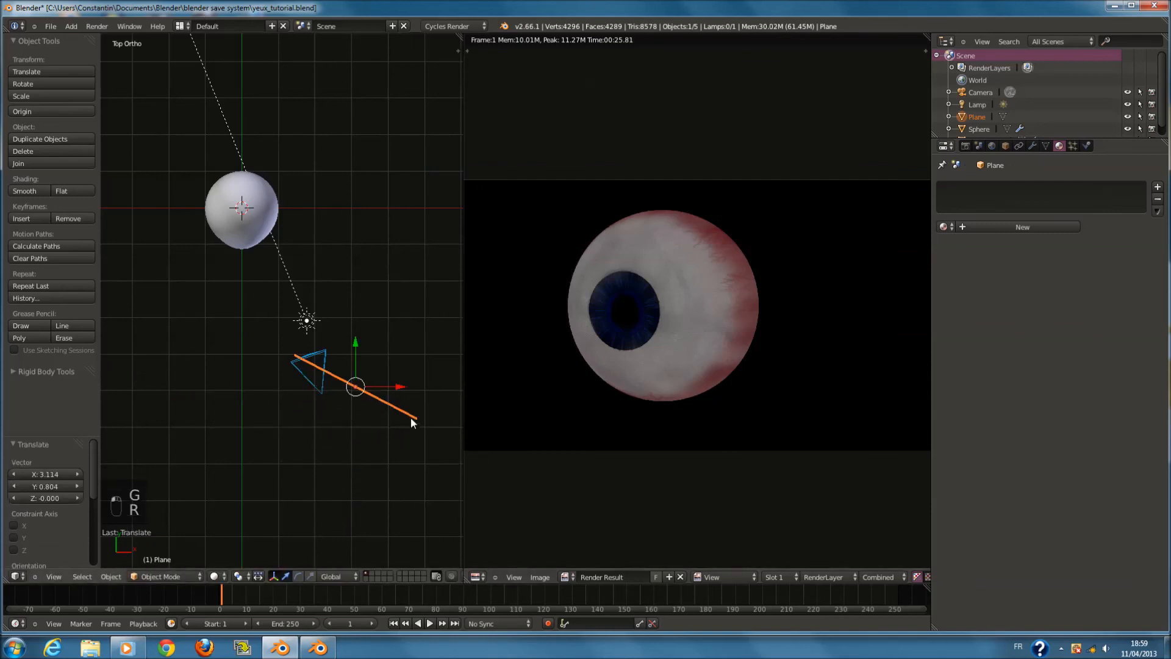
{"action": "key", "text": "r"}
{"action": "left_click", "coordinate": [412, 329]}
Give the plane a new material with an Emission surface
{"action": "left_click", "coordinate": [1036, 225]}
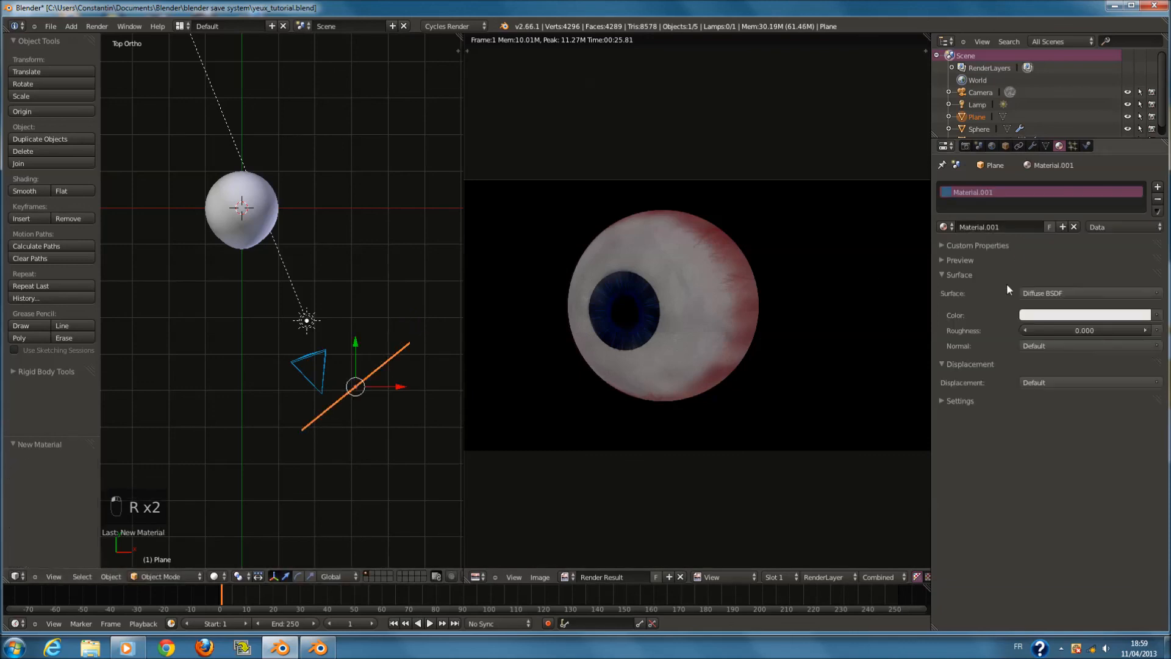
{"action": "left_click", "coordinate": [1050, 294]}
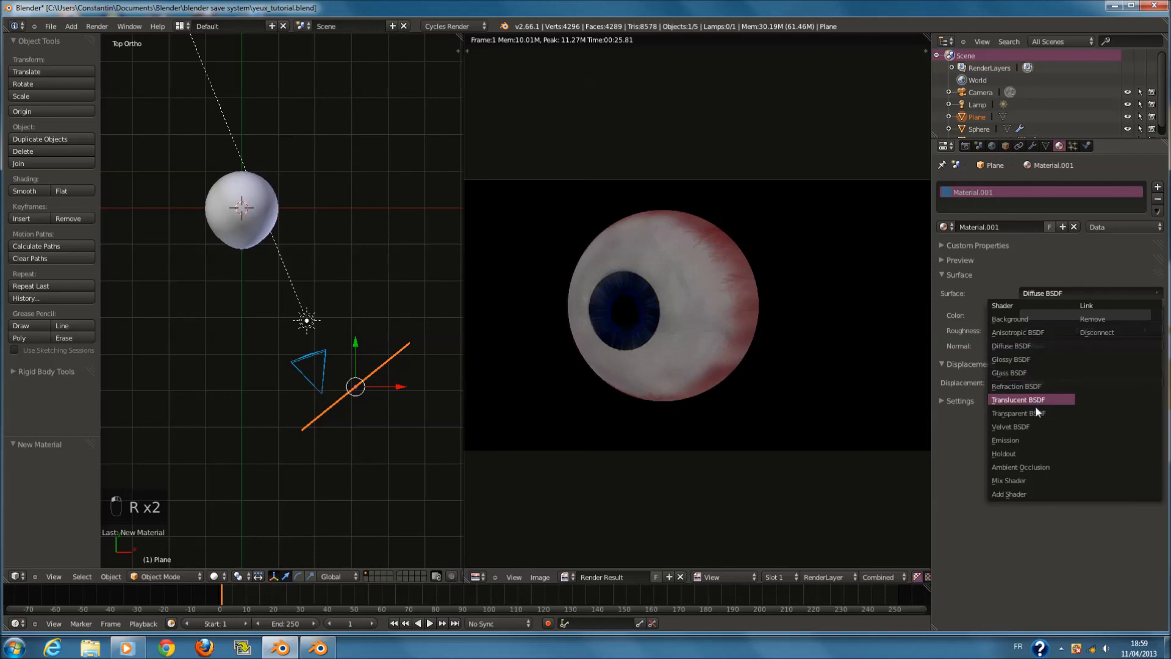
{"action": "left_click", "coordinate": [1030, 438]}
Switch the 3D viewport to the camera view with Rendered shading to preview the plane's light on the eye
{"action": "key", "text": "KP_0"}
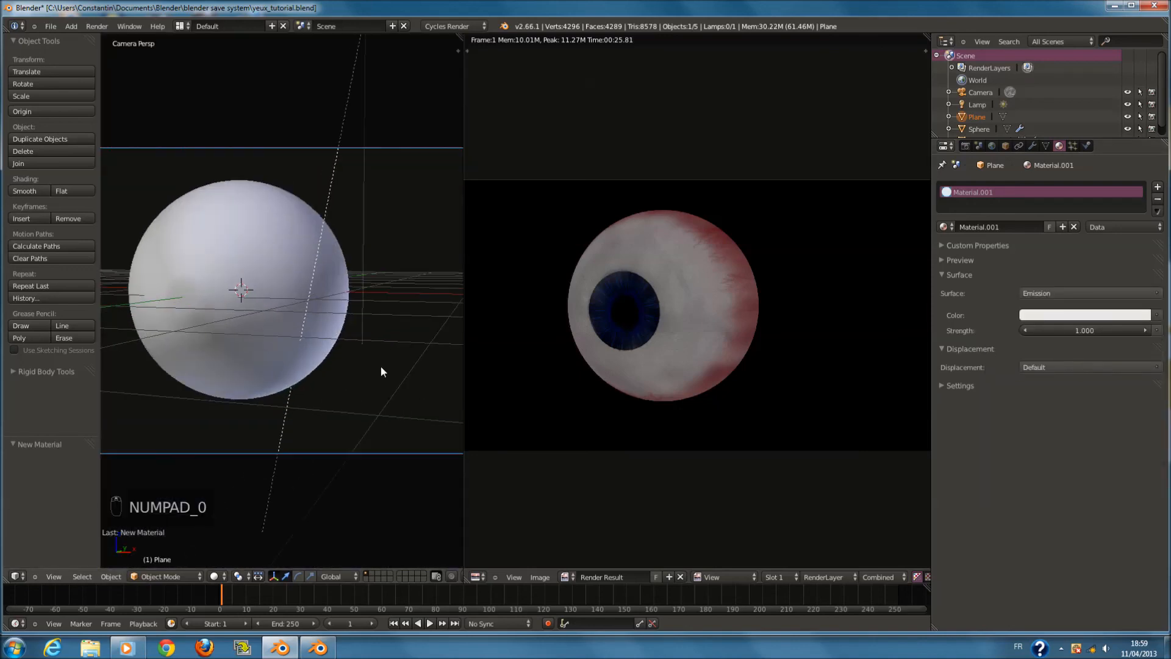
{"action": "left_click", "coordinate": [235, 577]}
{"action": "left_click", "coordinate": [254, 505]}
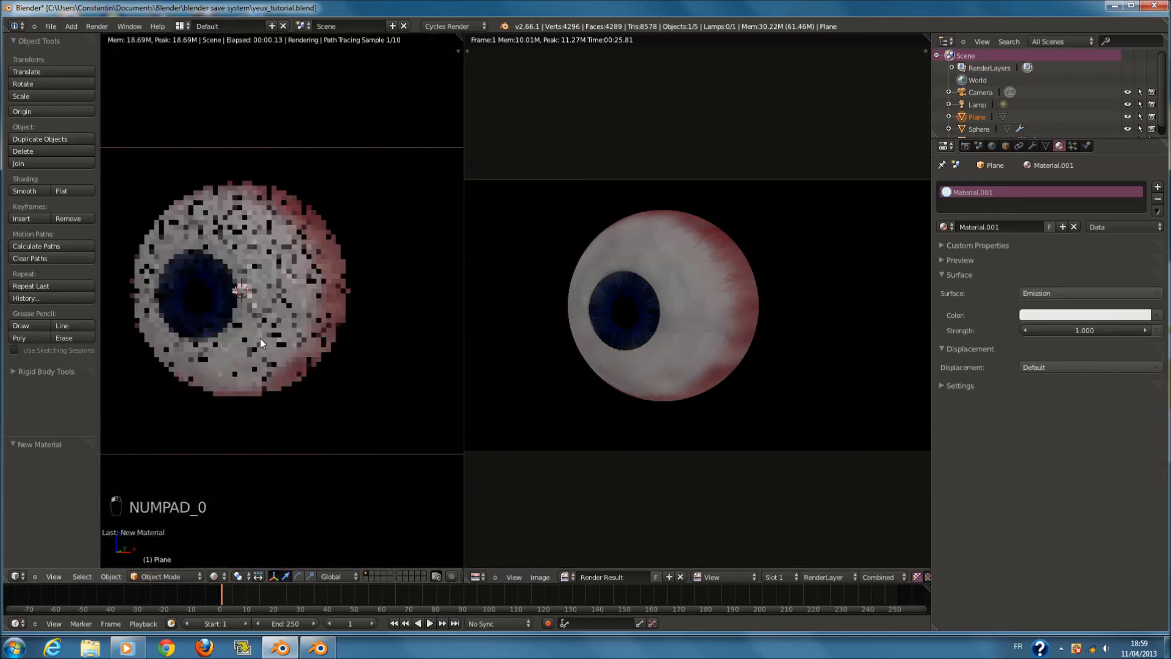
{"action": "scroll", "coordinate": [243, 290], "scroll_direction": "up", "scroll_amount": 1}
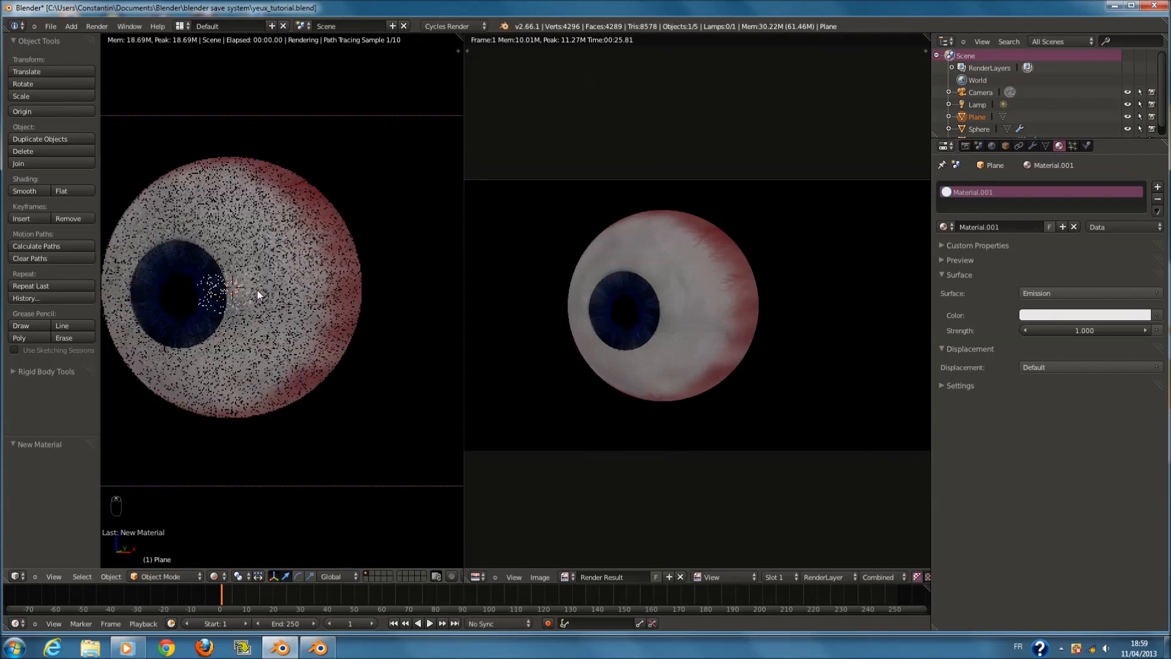
Show the outer sphere's transparent material in the Node Editor and move the Image Texture link from the Glossy BSDF's Color to Roughness
{"action": "right_click", "coordinate": [257, 290]}
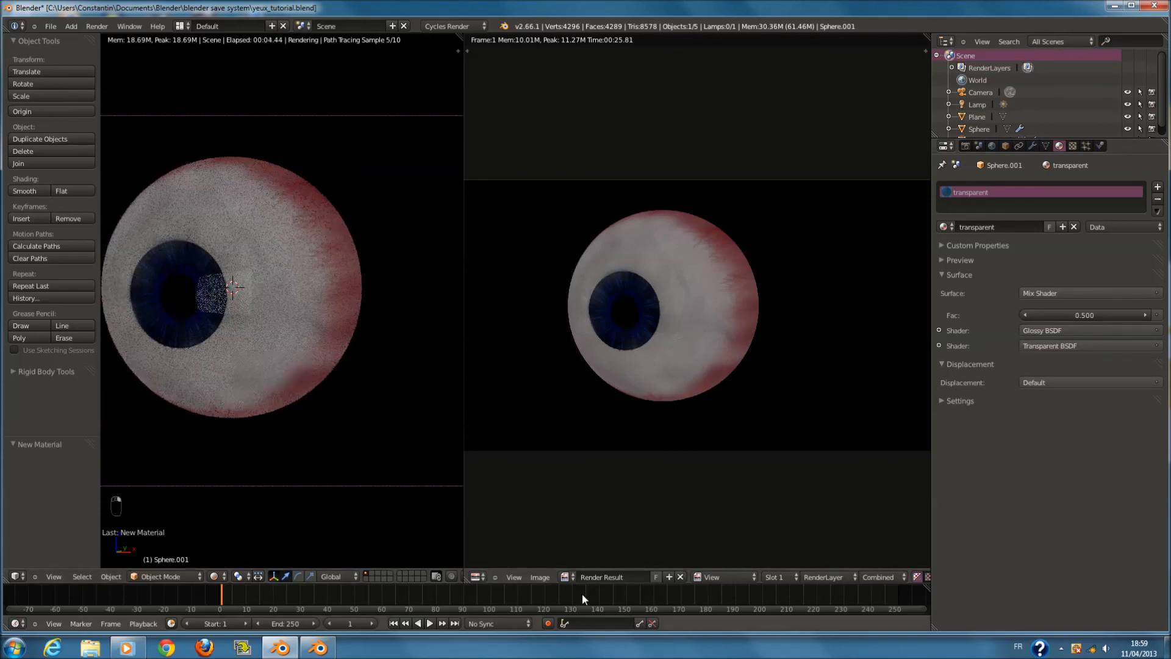
{"action": "left_click", "coordinate": [476, 577]}
{"action": "left_click", "coordinate": [530, 448]}
{"action": "scroll", "coordinate": [726, 365], "scroll_direction": "up", "scroll_amount": 3}
{"action": "middle_click_drag", "start_coordinate": [645, 360], "coordinate": [728, 408]}
{"action": "scroll", "coordinate": [662, 350], "scroll_direction": "down", "scroll_amount": 3}
{"action": "left_click_drag", "start_coordinate": [603, 289], "coordinate": [604, 302]}
{"action": "scroll", "coordinate": [625, 289], "scroll_direction": "up", "scroll_amount": 2}
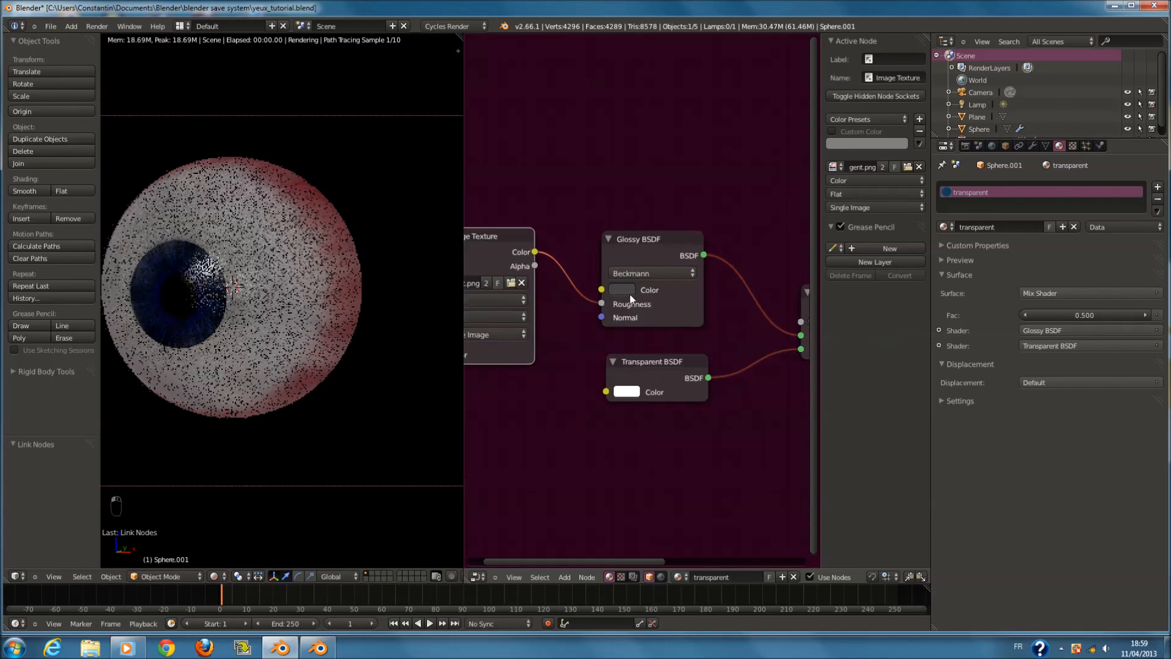
Brighten the Glossy BSDF color of the transparent material to a lighter grey
{"action": "left_click", "coordinate": [626, 287]}
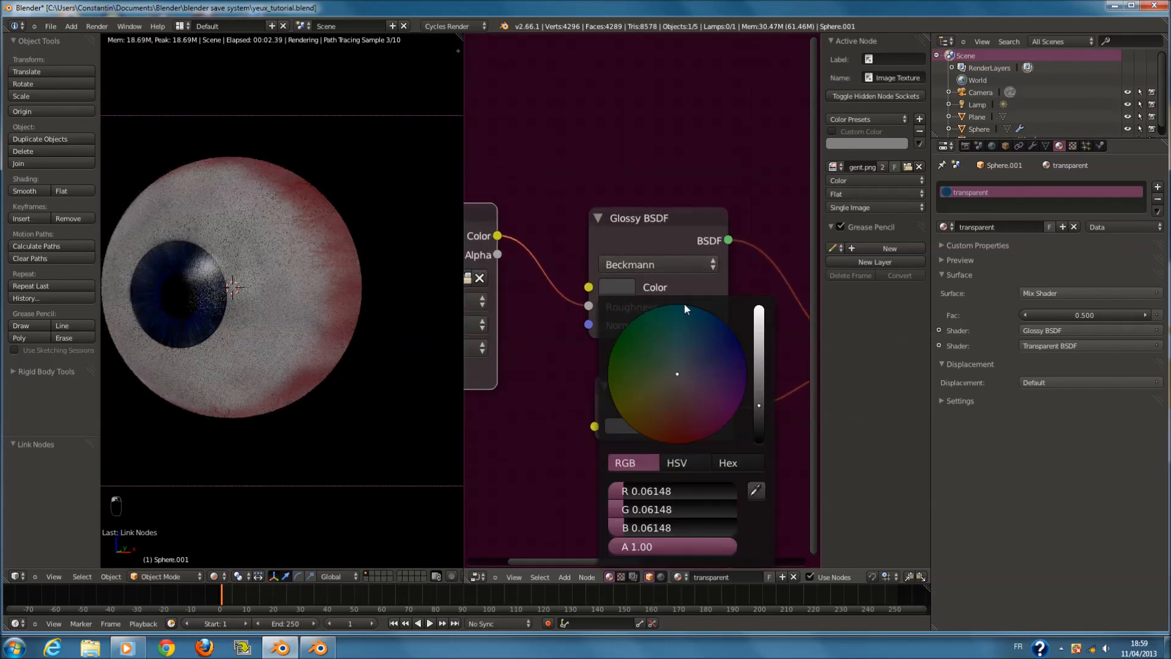
{"action": "left_click_drag", "start_coordinate": [763, 399], "coordinate": [777, 292]}
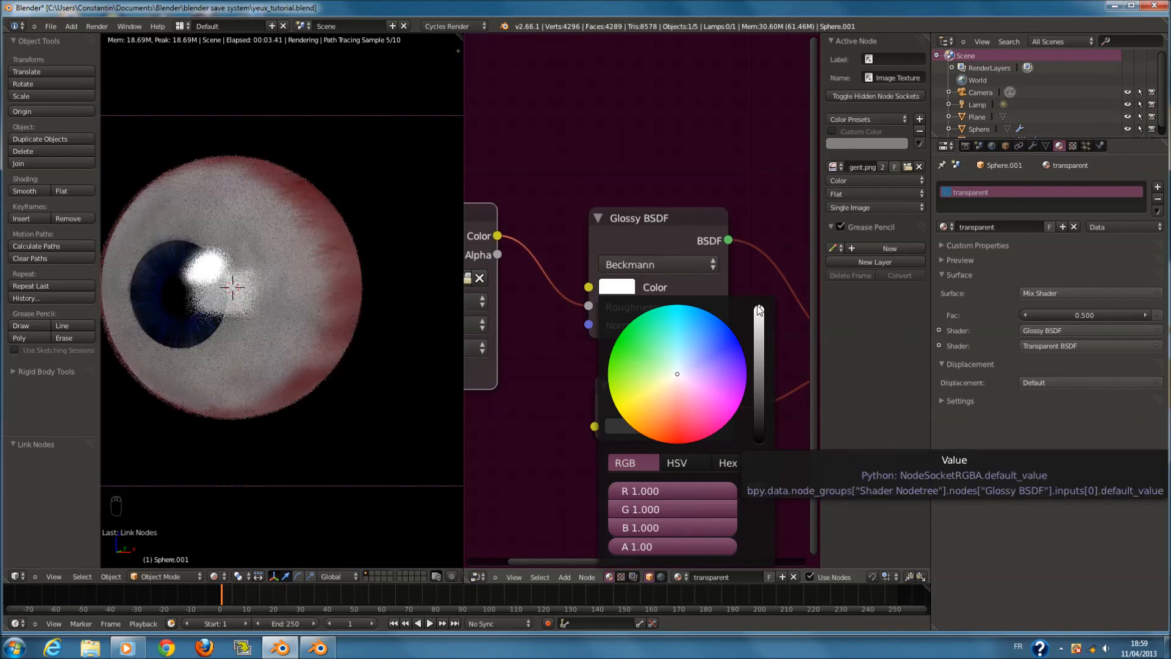
{"action": "left_click_drag", "start_coordinate": [759, 310], "coordinate": [762, 354]}
{"action": "scroll", "coordinate": [752, 271], "scroll_direction": "down", "scroll_amount": 3}
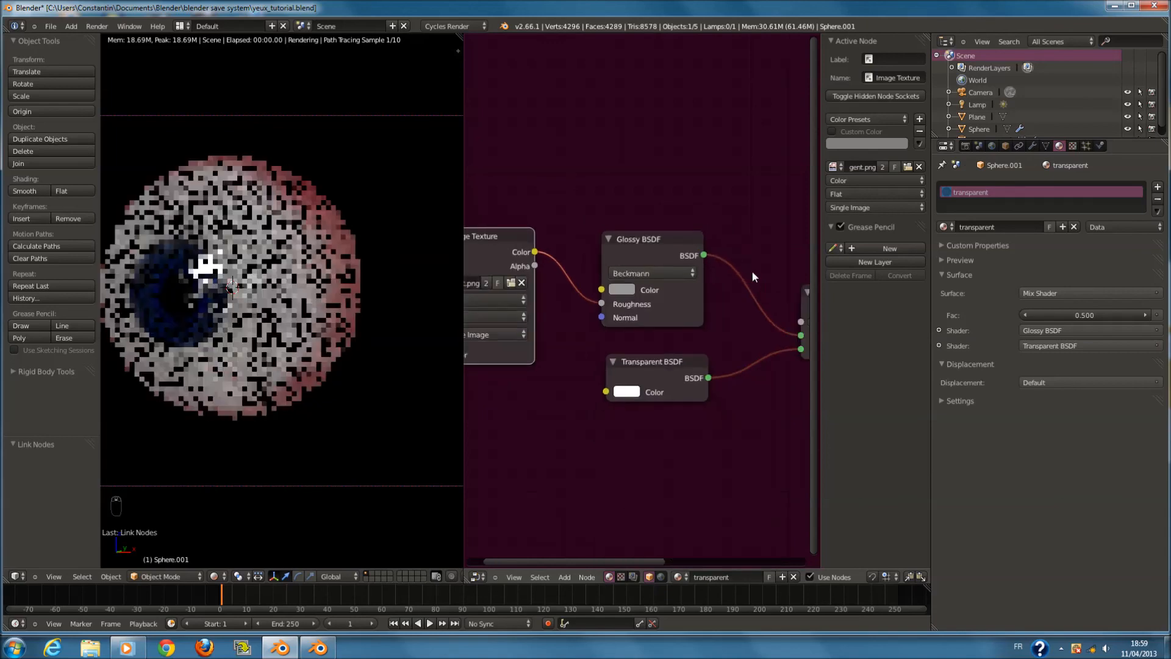
Add a Fresnel node above the Glossy BSDF and connect its Fac output to the Mix Shader's Fac
{"action": "scroll", "coordinate": [617, 317], "scroll_direction": "up", "scroll_amount": 2}
{"action": "key", "text": "shift+a"}
{"action": "mouse_move", "coordinate": [612, 342]}
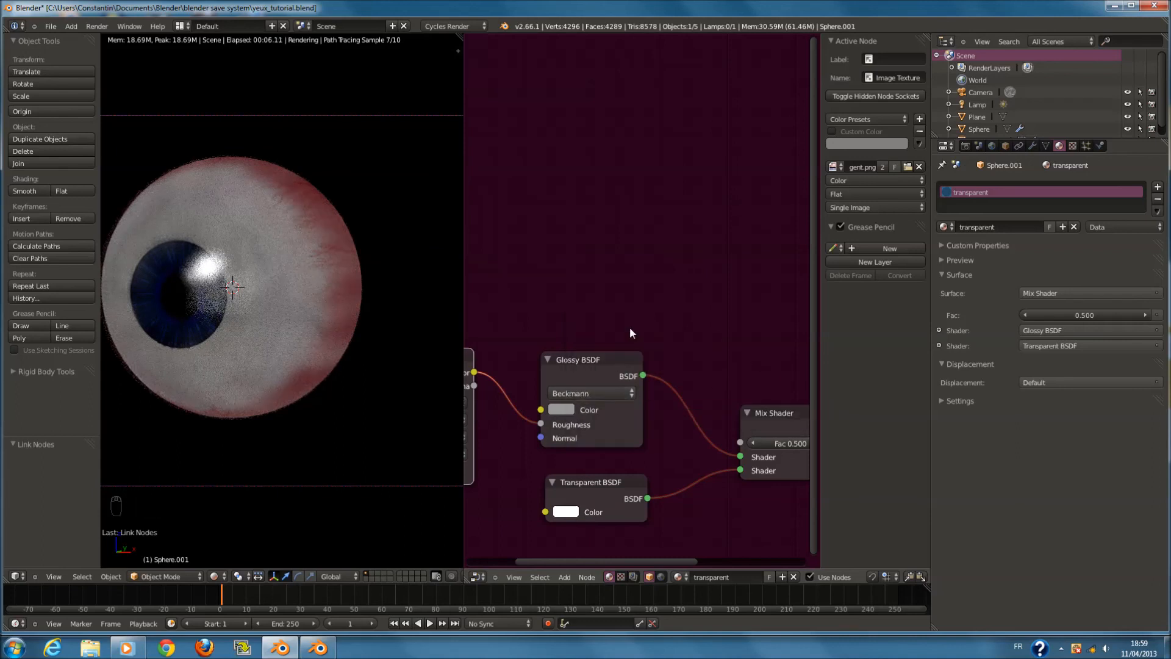
{"action": "key", "text": "shift+a"}
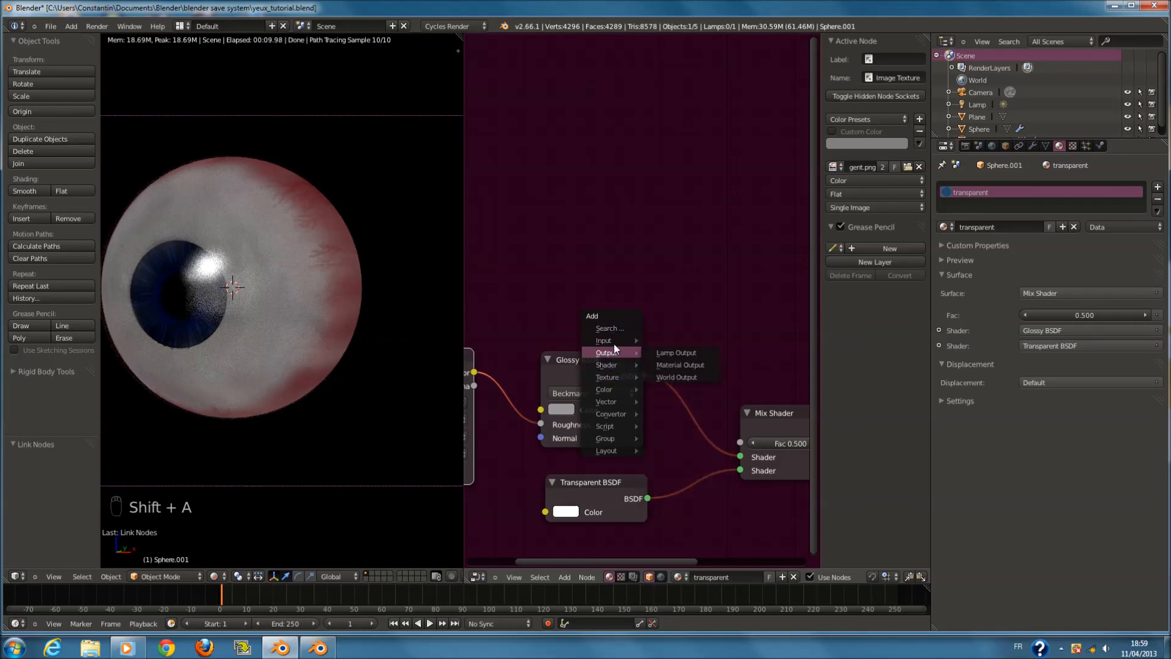
{"action": "left_click", "coordinate": [667, 426]}
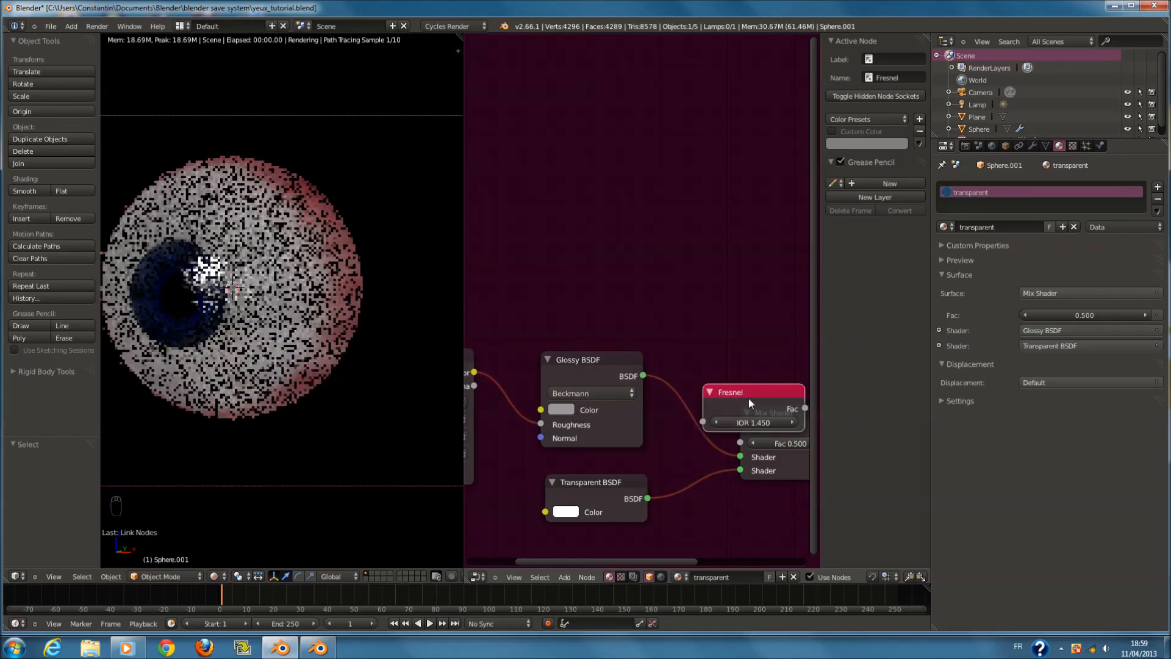
{"action": "left_click", "coordinate": [661, 299]}
{"action": "left_click_drag", "start_coordinate": [659, 300], "coordinate": [741, 443]}
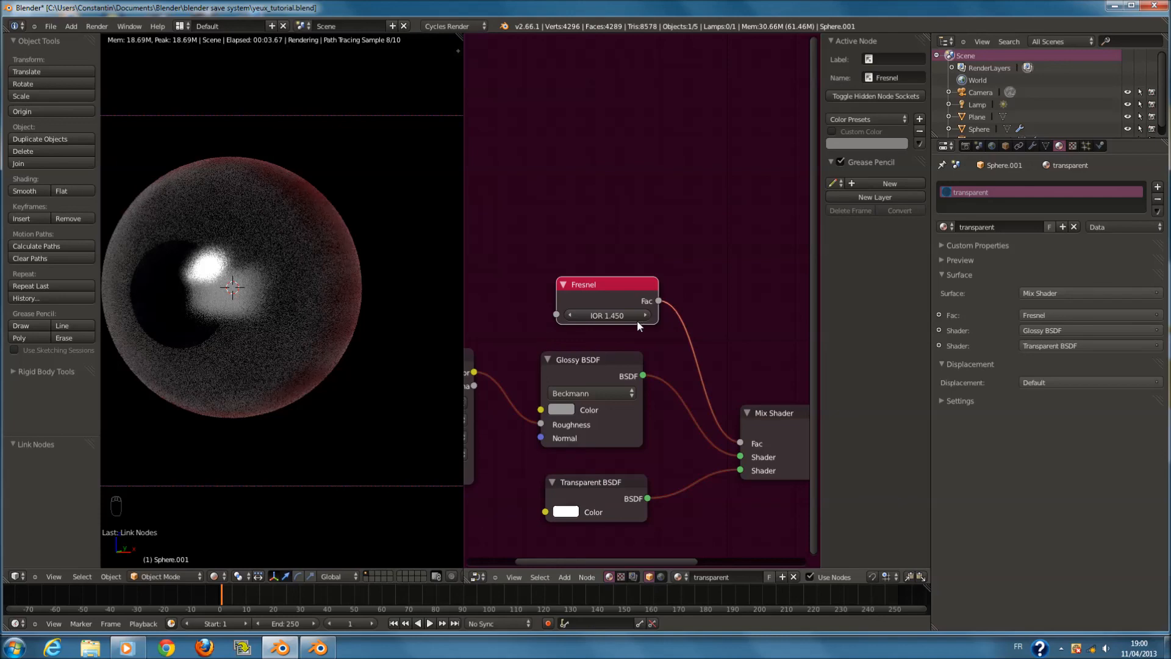
Try IOR values of 2 and 1 on the Fresnel node
{"action": "left_click", "coordinate": [608, 315]}
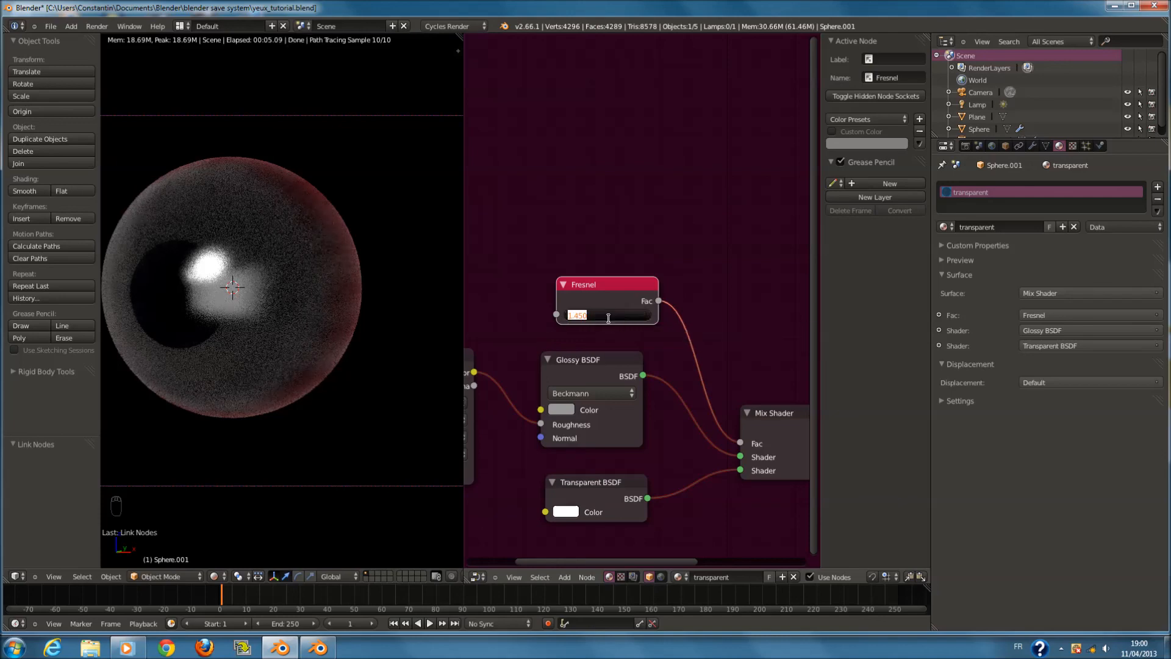
{"action": "left_click", "coordinate": [620, 324]}
{"action": "type", "text": "2"}
{"action": "key", "text": "Return"}
{"action": "left_click", "coordinate": [604, 316]}
{"action": "type", "text": "1"}
{"action": "key", "text": "Return"}
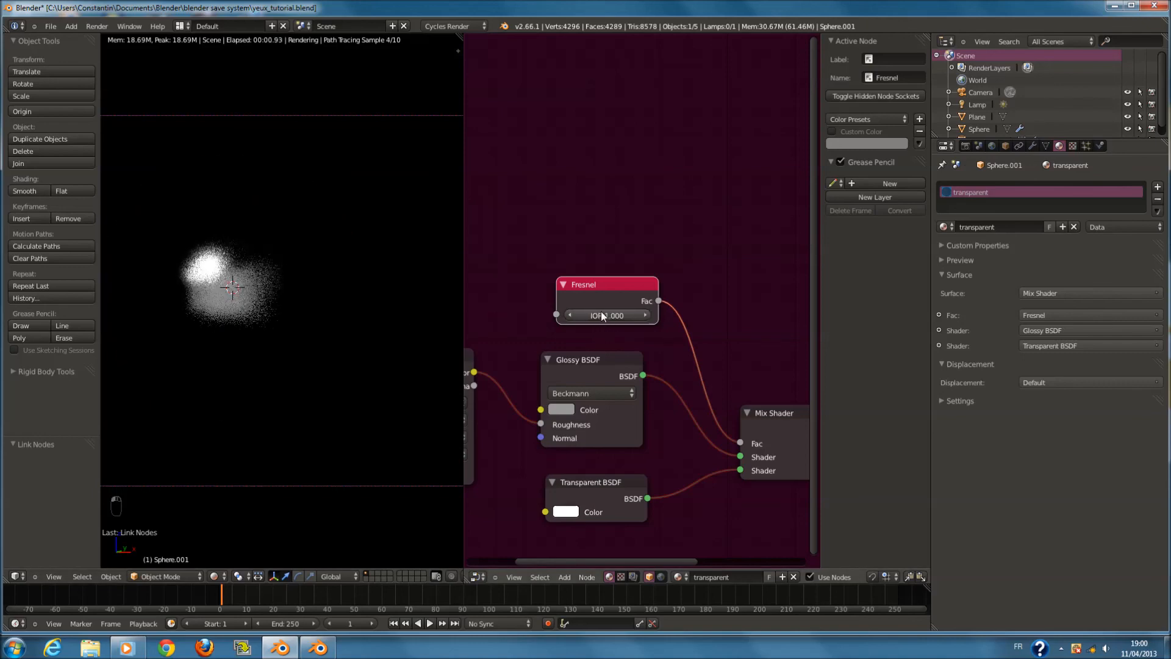
Try Fresnel IOR values of 10, 25 and a far higher value
{"action": "left_click", "coordinate": [600, 314]}
{"action": "type", "text": "10"}
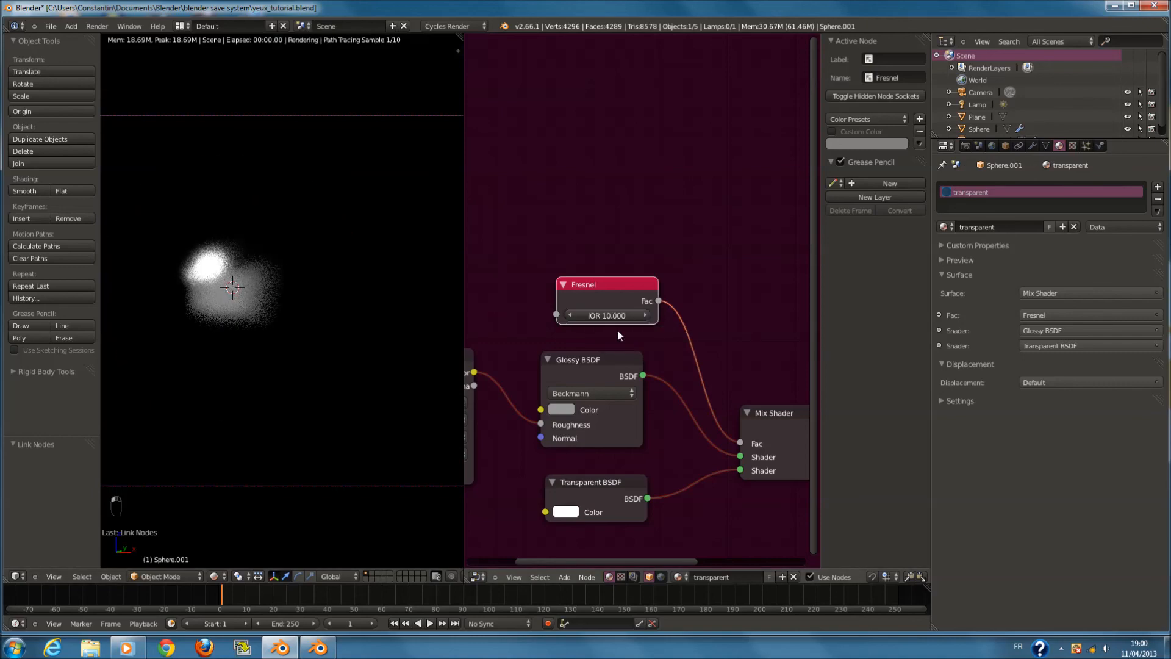
{"action": "key", "text": "Return"}
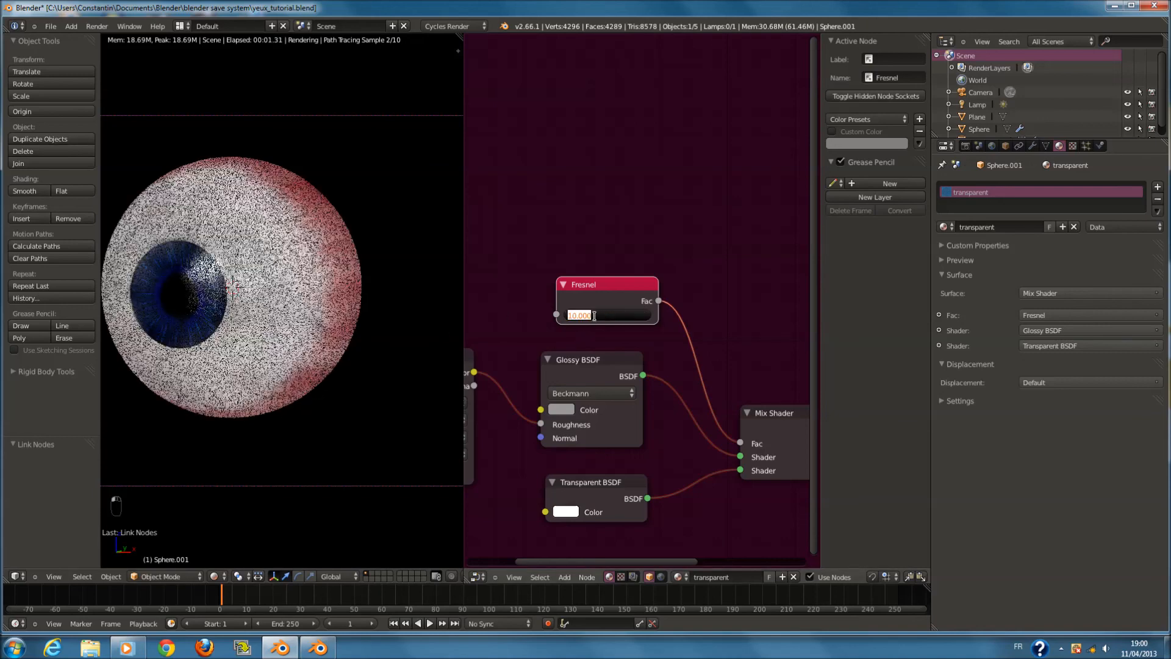
{"action": "type", "text": "25"}
{"action": "key", "text": "Return"}
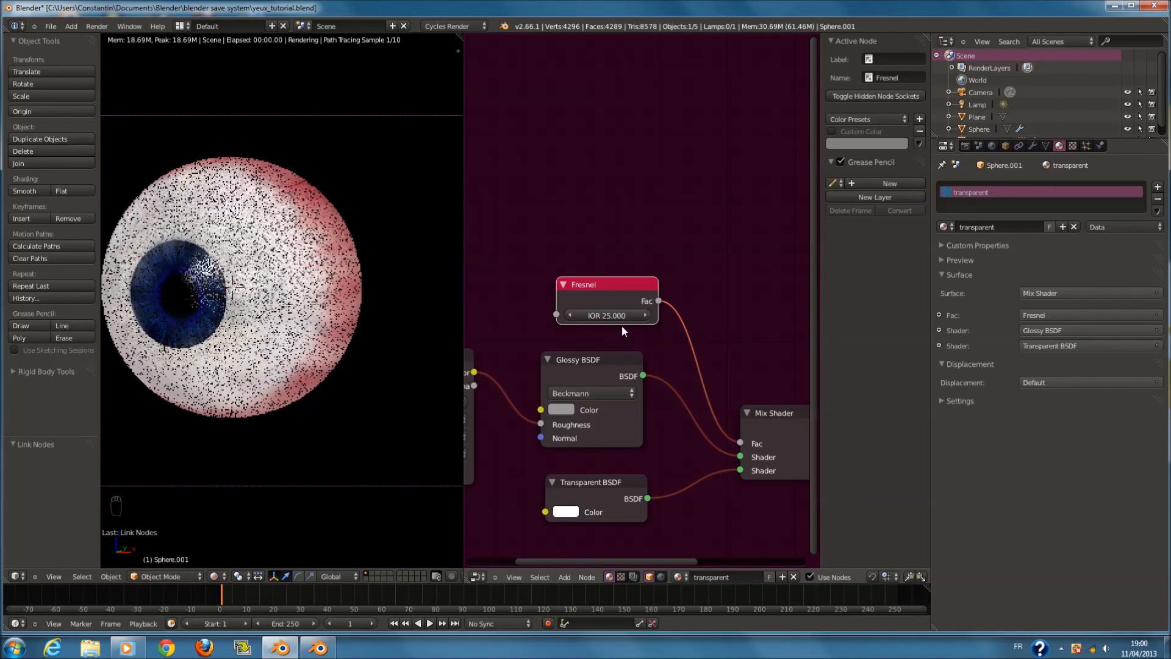
{"action": "left_click_drag", "start_coordinate": [610, 317], "coordinate": [1168, 328]}
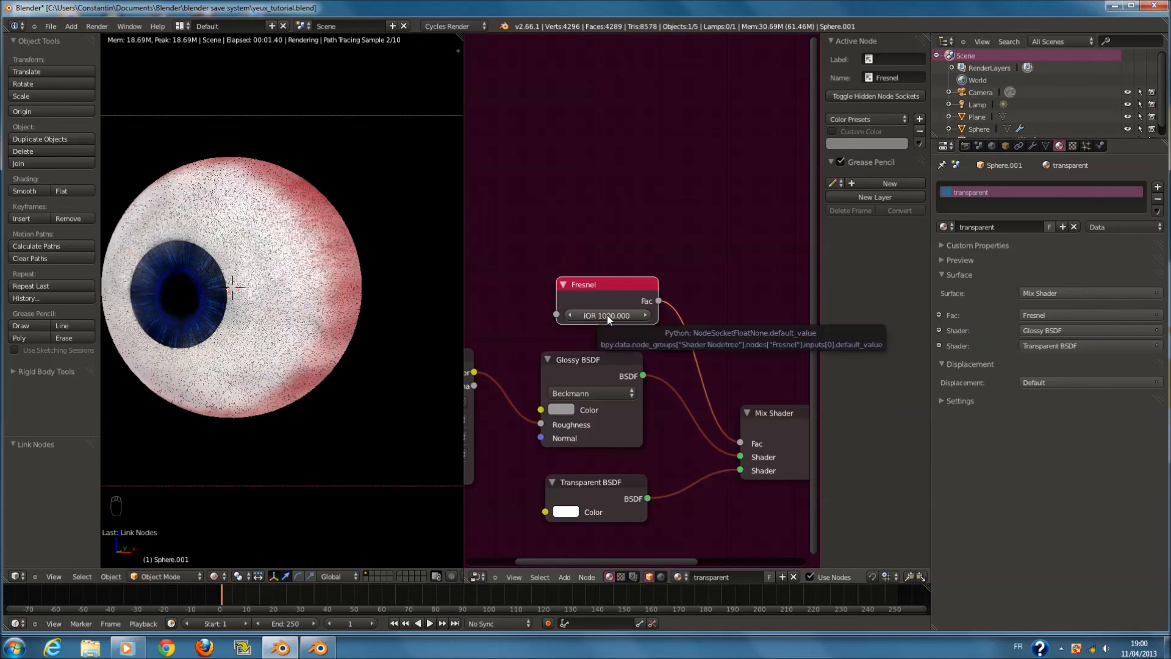
Reset the Fresnel IOR to 1 and raise it in 0.1 increments to 1.6
{"action": "left_click", "coordinate": [606, 315]}
{"action": "type", "text": "1"}
{"action": "key", "text": "Return"}
{"action": "scroll", "coordinate": [631, 329], "scroll_direction": "down", "scroll_amount": 1}
{"action": "left_click", "coordinate": [629, 314]}
{"action": "left_click", "coordinate": [635, 315]}
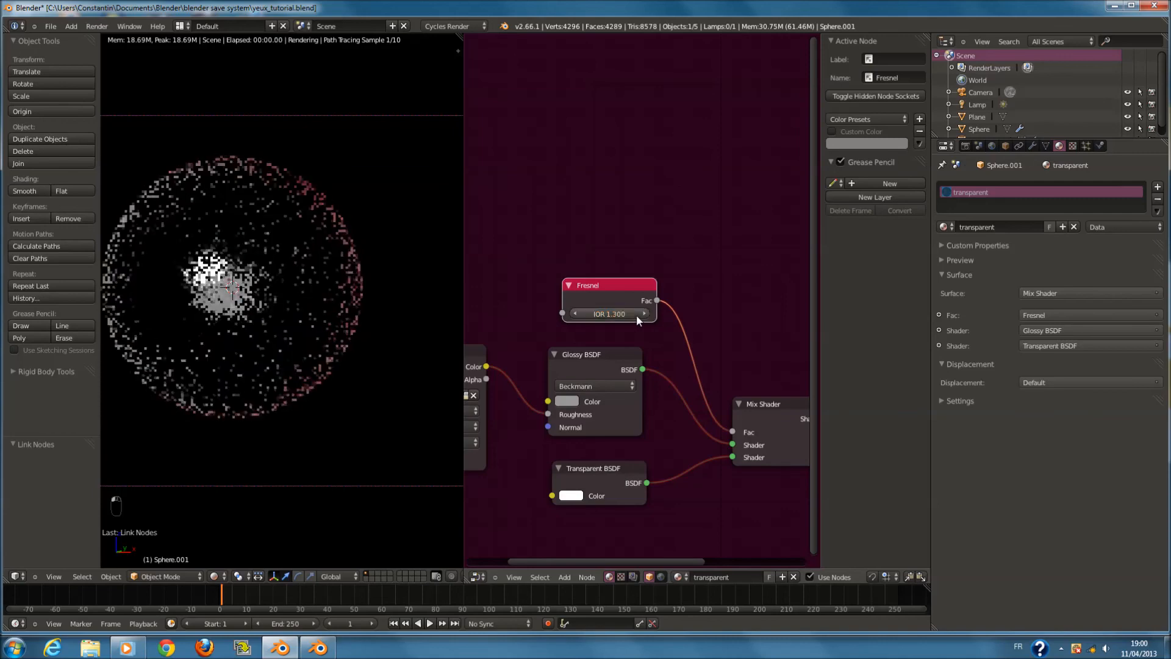
{"action": "left_click", "coordinate": [636, 314]}
{"action": "left_click", "coordinate": [635, 315]}
{"action": "left_click", "coordinate": [636, 314]}
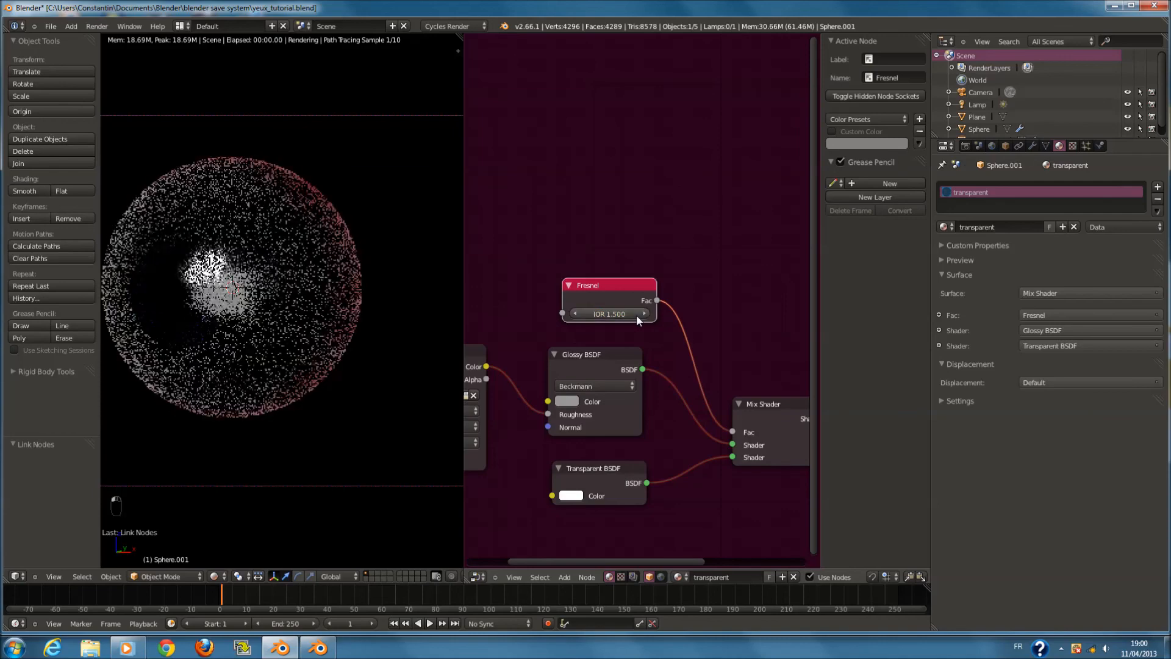
{"action": "left_click", "coordinate": [636, 315]}
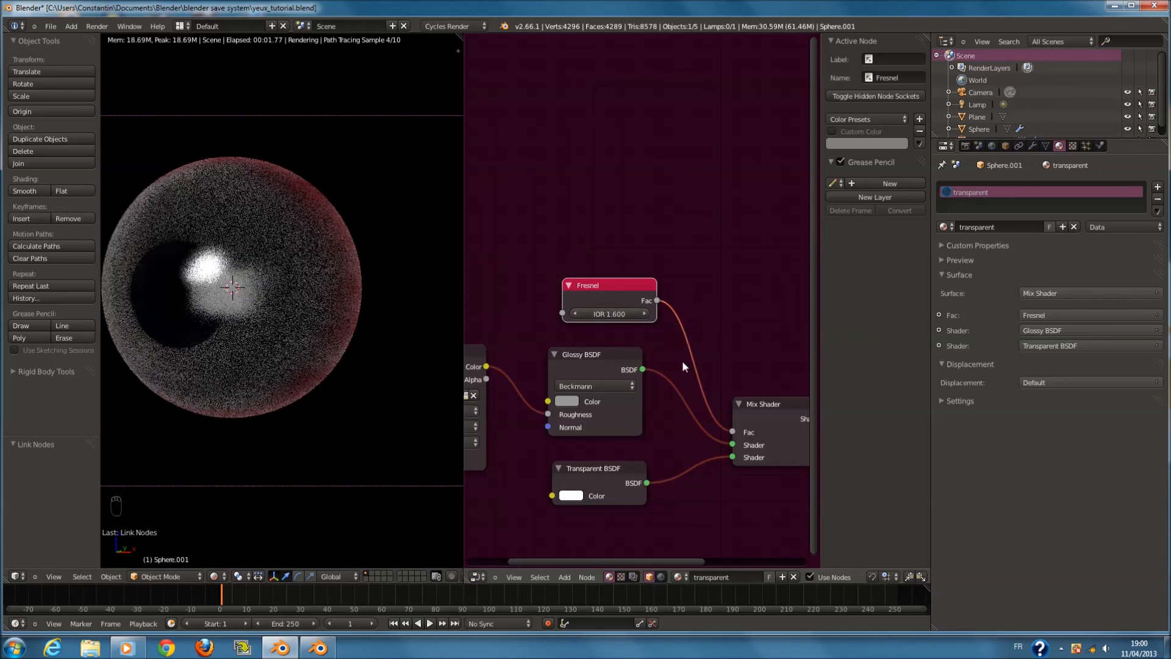
Change the Glossy BSDF distribution from Beckmann to Sharp
{"action": "scroll", "coordinate": [693, 380], "scroll_direction": "up", "scroll_amount": 3}
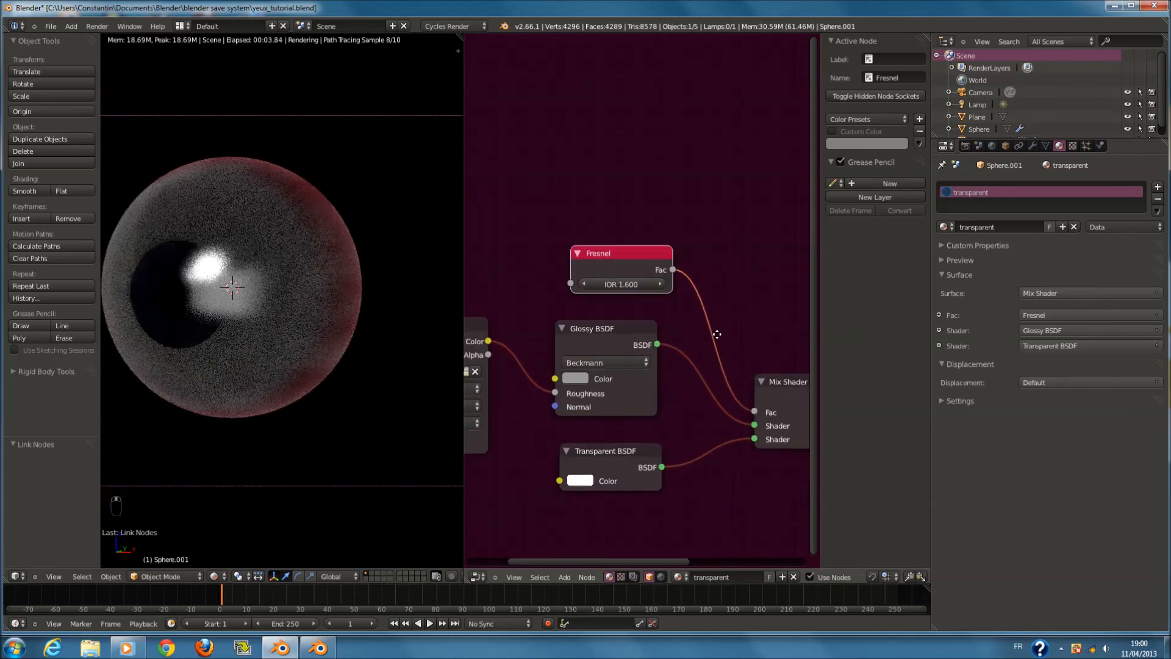
{"action": "left_click", "coordinate": [602, 333]}
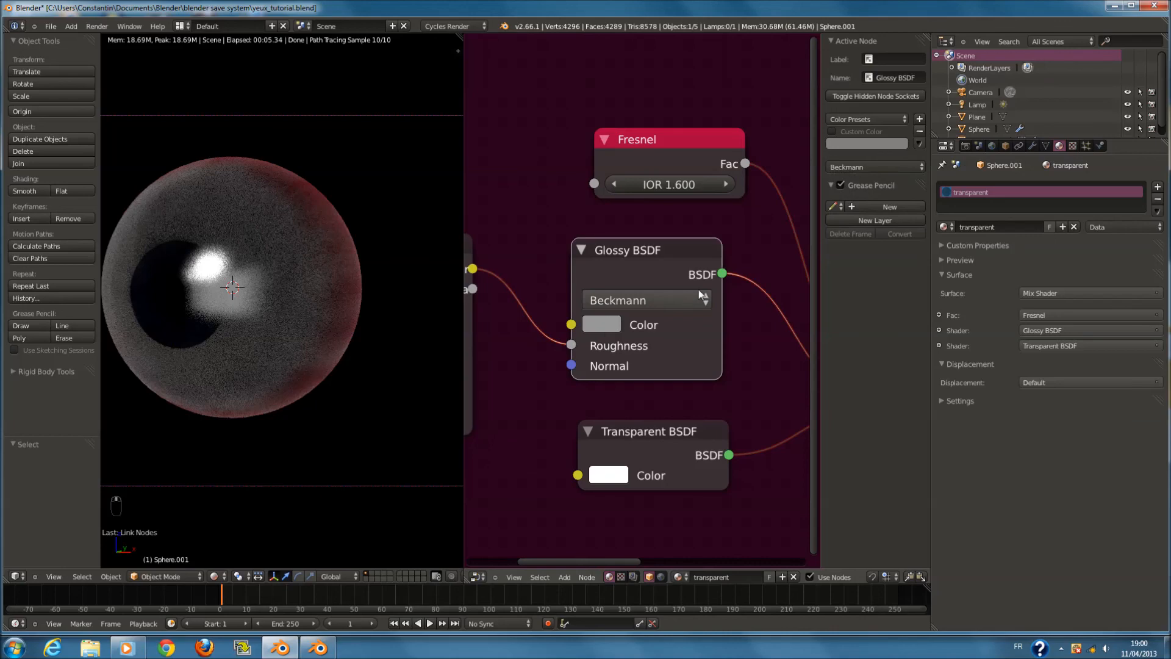
{"action": "left_click", "coordinate": [634, 299]}
{"action": "left_click", "coordinate": [635, 280]}
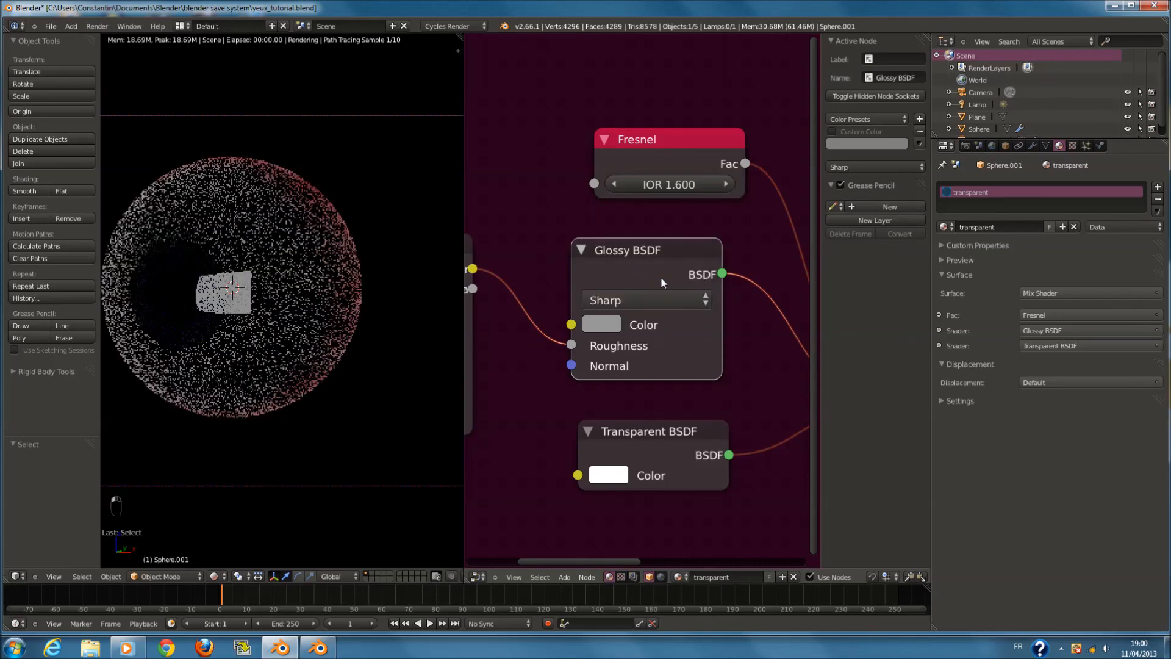
Try IOR values of 12 and 1 on the outer sphere's Fresnel node
{"action": "right_click", "coordinate": [232, 281]}
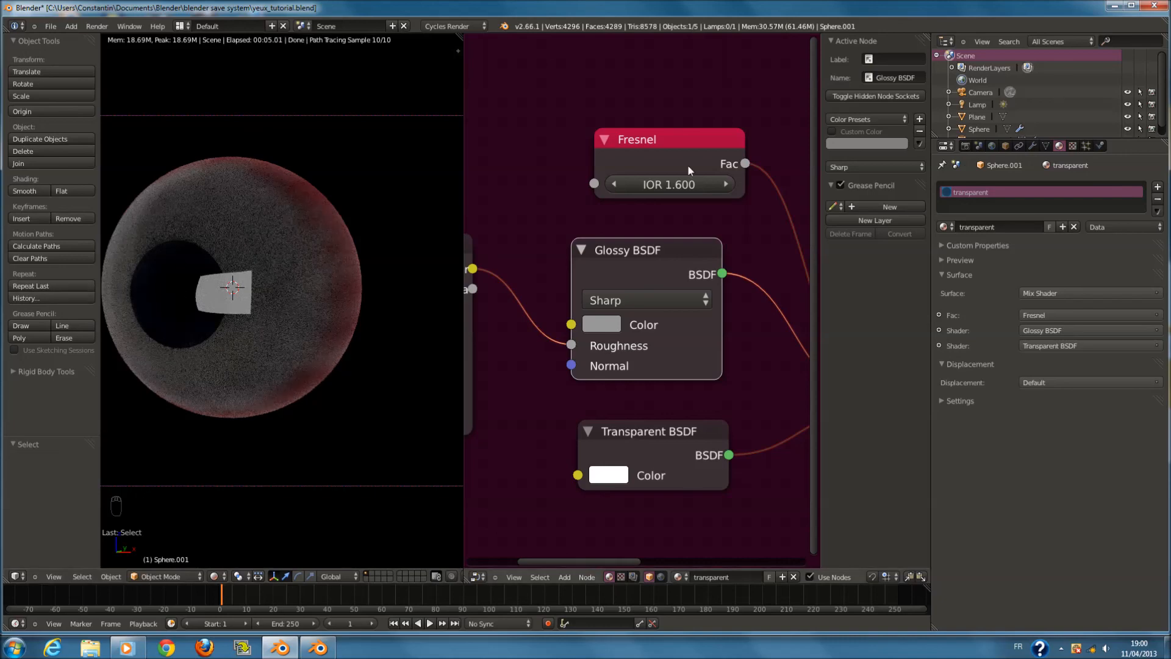
{"action": "scroll", "coordinate": [686, 177], "scroll_direction": "down", "scroll_amount": 1}
{"action": "left_click", "coordinate": [678, 189]}
{"action": "type", "text": "12"}
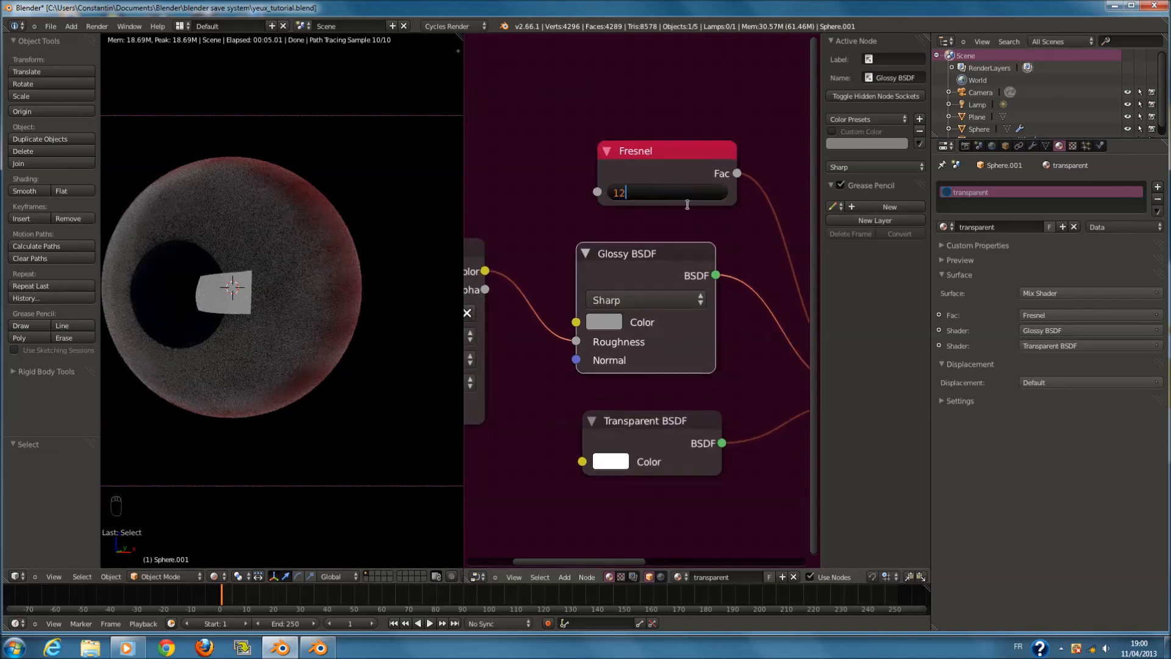
{"action": "key", "text": "Return"}
{"action": "left_click", "coordinate": [660, 198]}
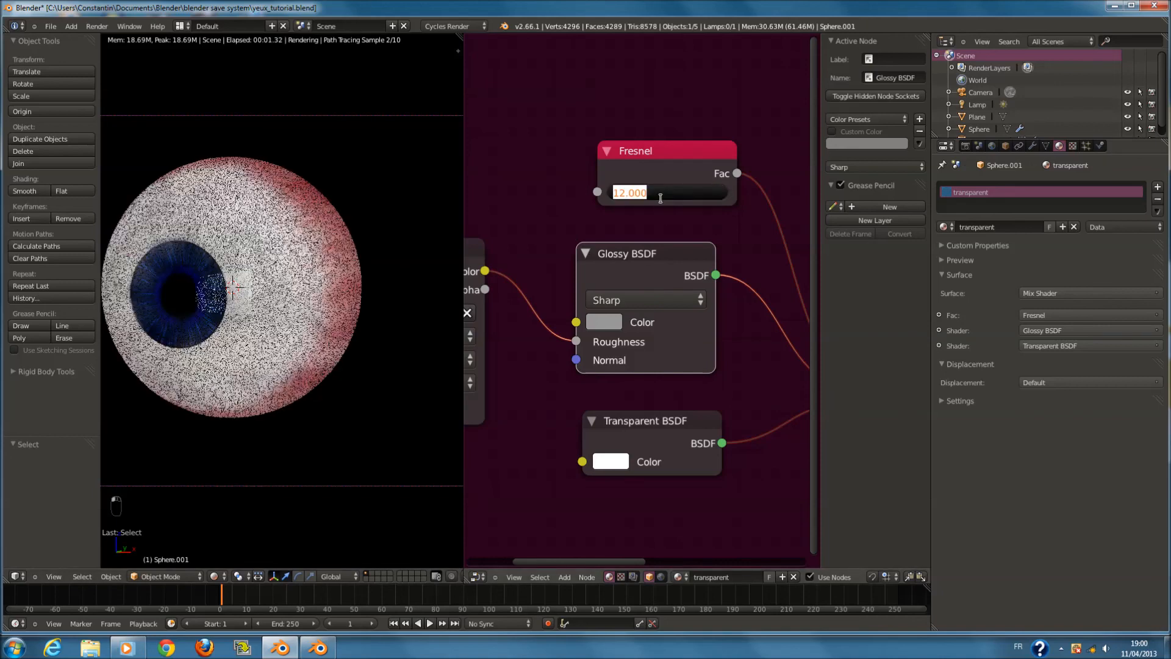
{"action": "type", "text": "1"}
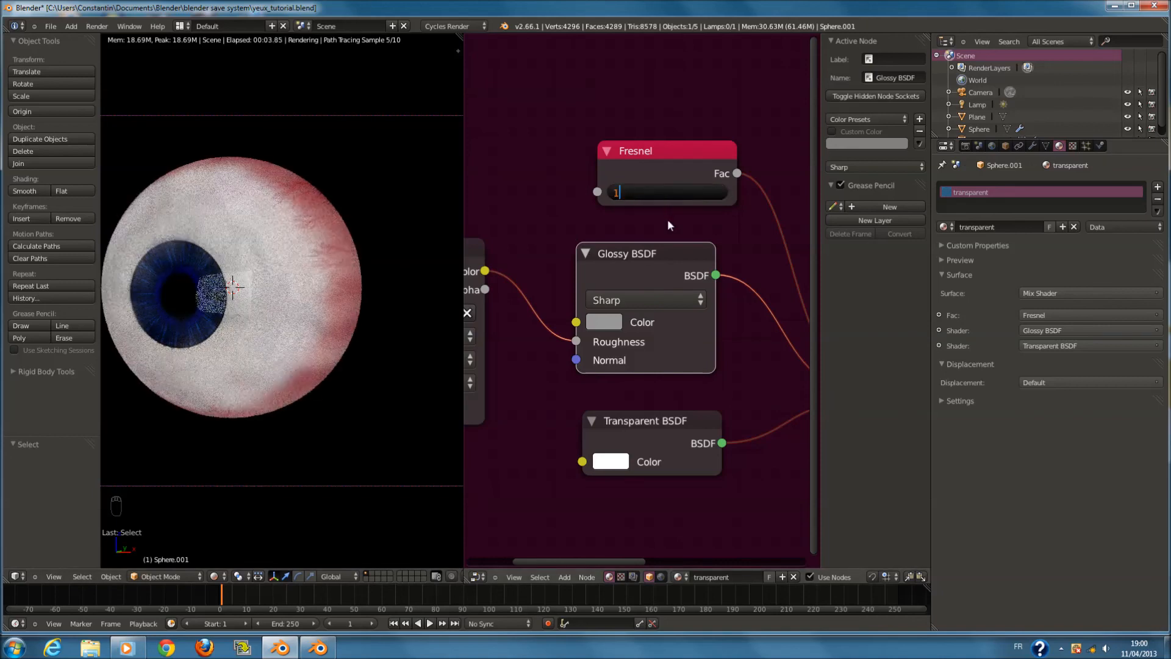
{"action": "key", "text": "Return"}
{"action": "left_click", "coordinate": [665, 193]}
{"action": "key", "text": "Return"}
Raise the Fresnel node's IOR in 0.1 increments to 1.4
{"action": "left_click", "coordinate": [722, 191]}
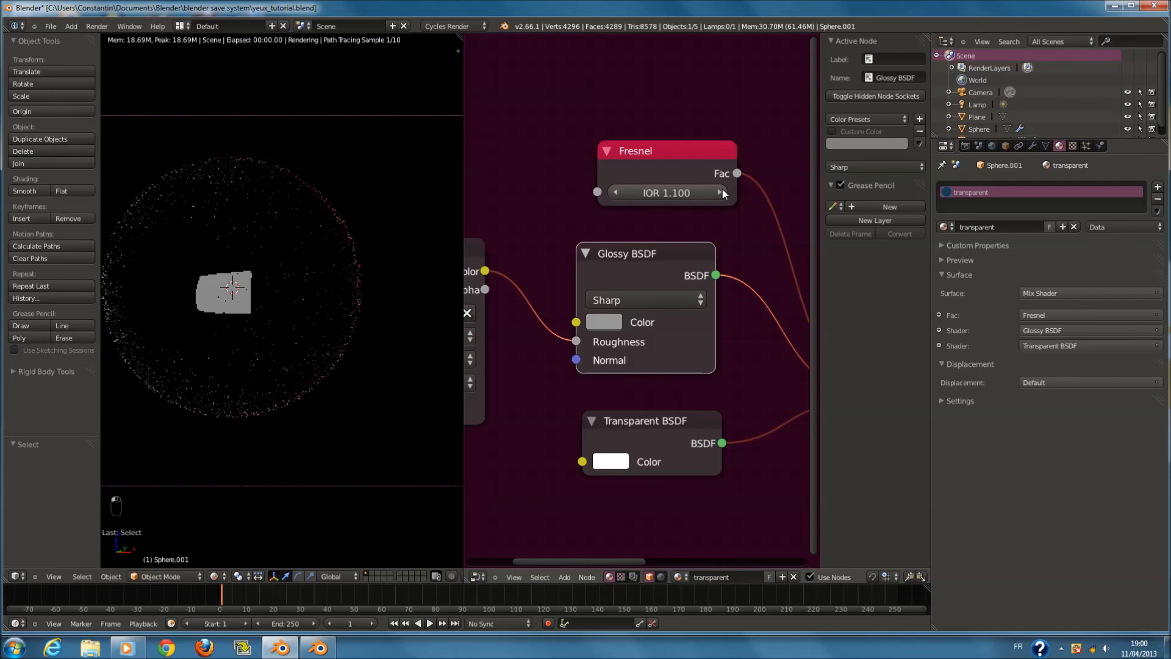
{"action": "left_click", "coordinate": [685, 160]}
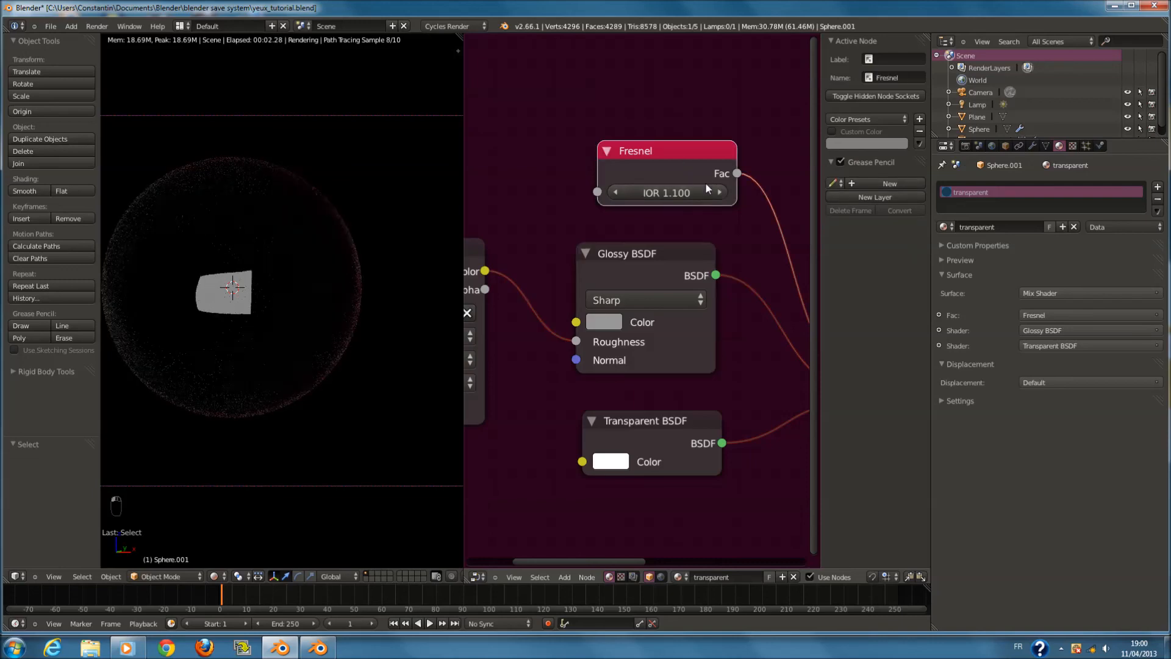
{"action": "left_click", "coordinate": [720, 193]}
{"action": "left_click", "coordinate": [720, 192]}
{"action": "left_click", "coordinate": [720, 193]}
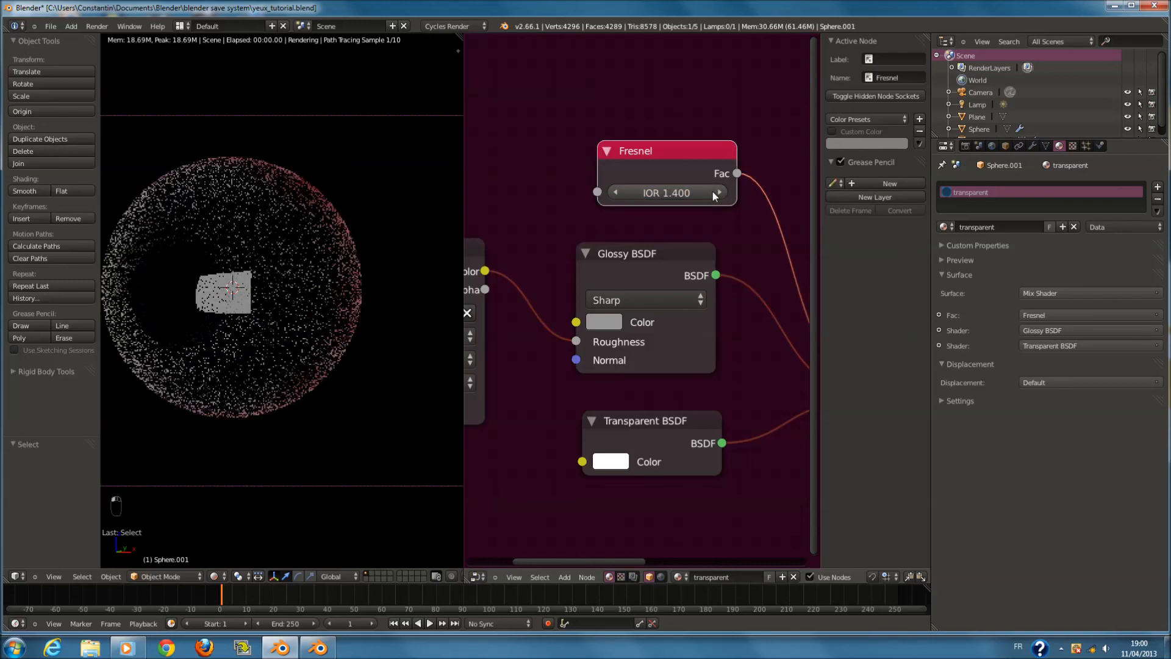
Delete the Fresnel node and set the Glossy BSDF distribution to Beckmann
{"action": "key", "text": "x"}
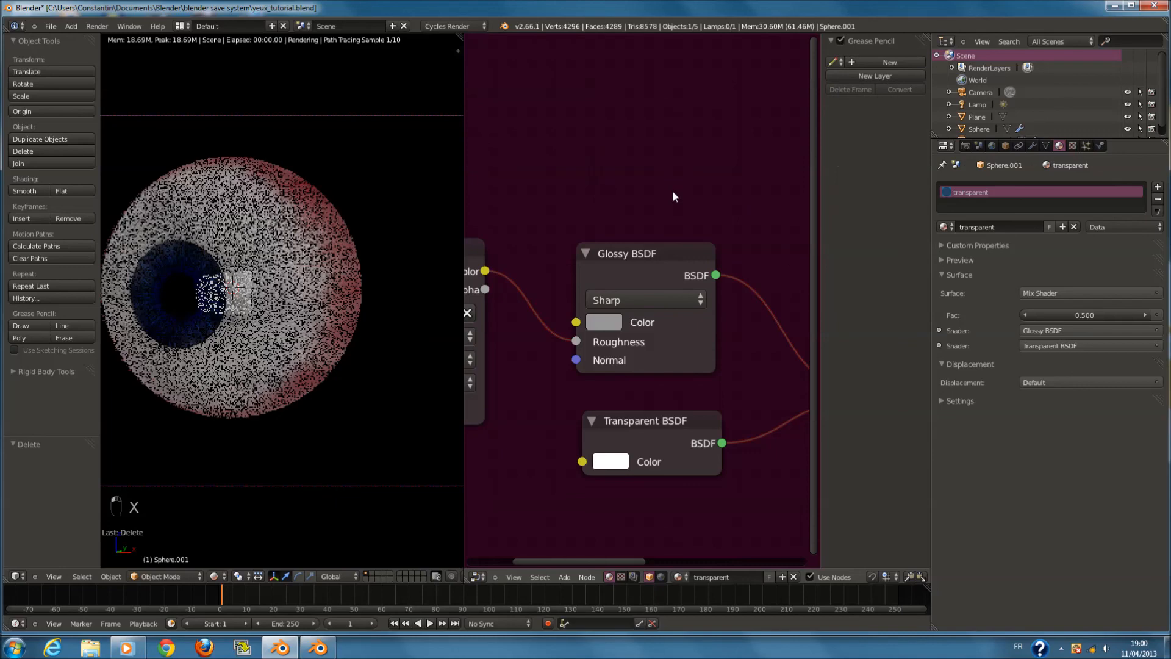
{"action": "left_click", "coordinate": [628, 299]}
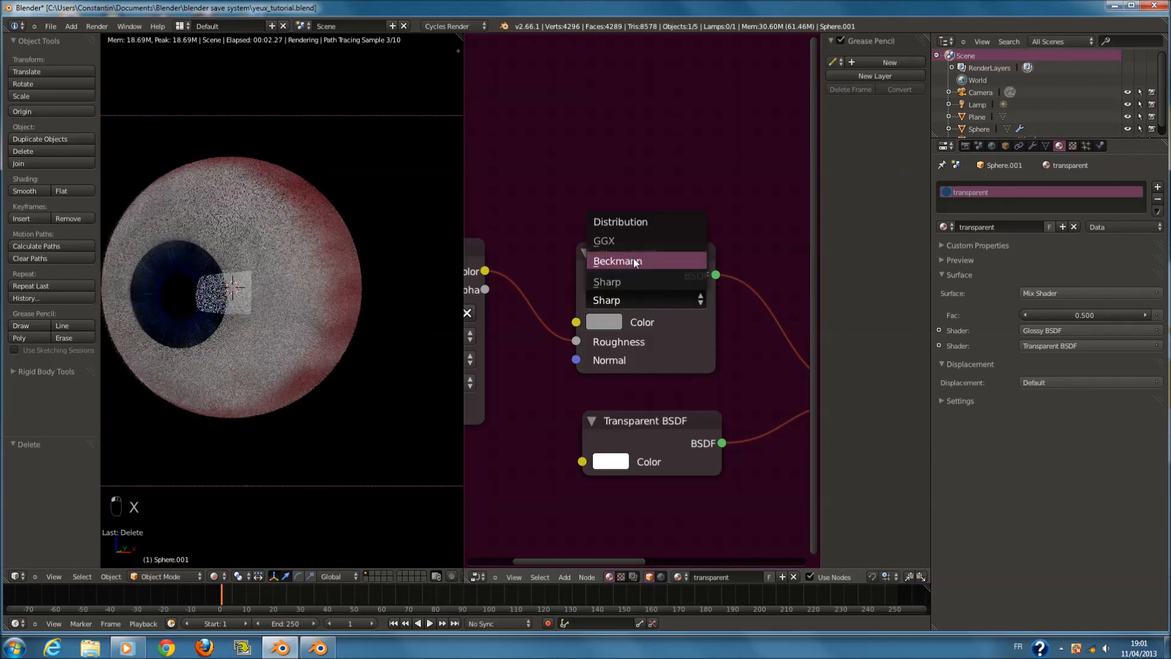
{"action": "left_click", "coordinate": [634, 262]}
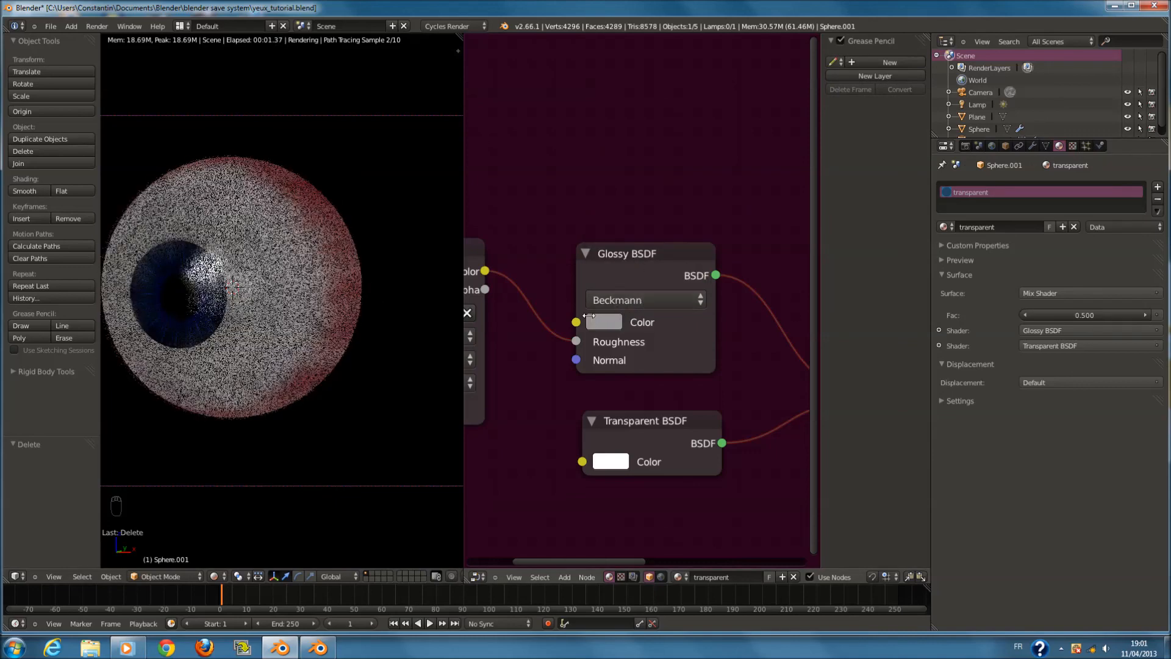
{"action": "scroll", "coordinate": [590, 316], "scroll_direction": "down", "scroll_amount": 4}
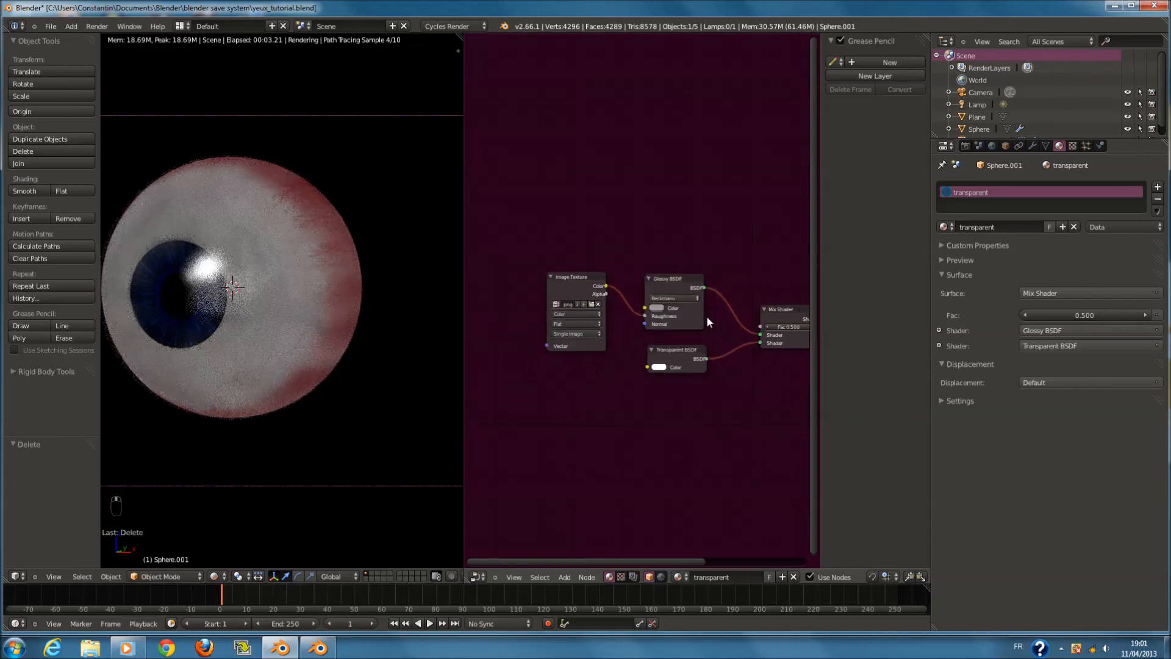
{"action": "scroll", "coordinate": [706, 316], "scroll_direction": "up", "scroll_amount": 3}
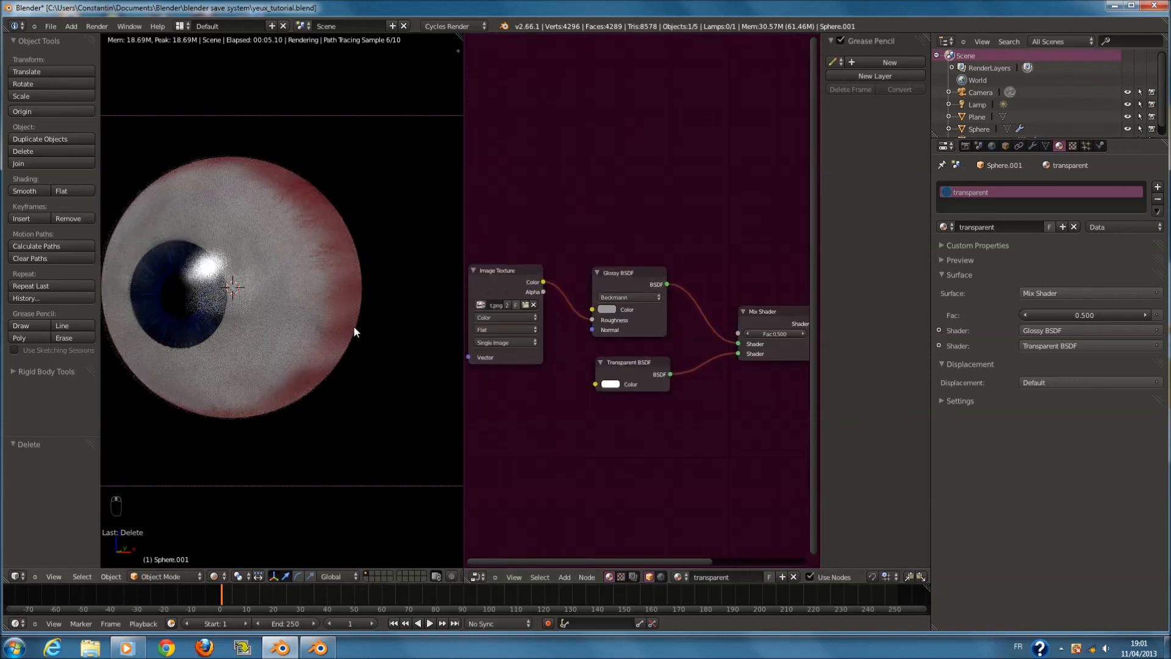
Select the inner eyeball in solid shading and move its Material Output node farther from the Diffuse BSDF
{"action": "left_click", "coordinate": [213, 577]}
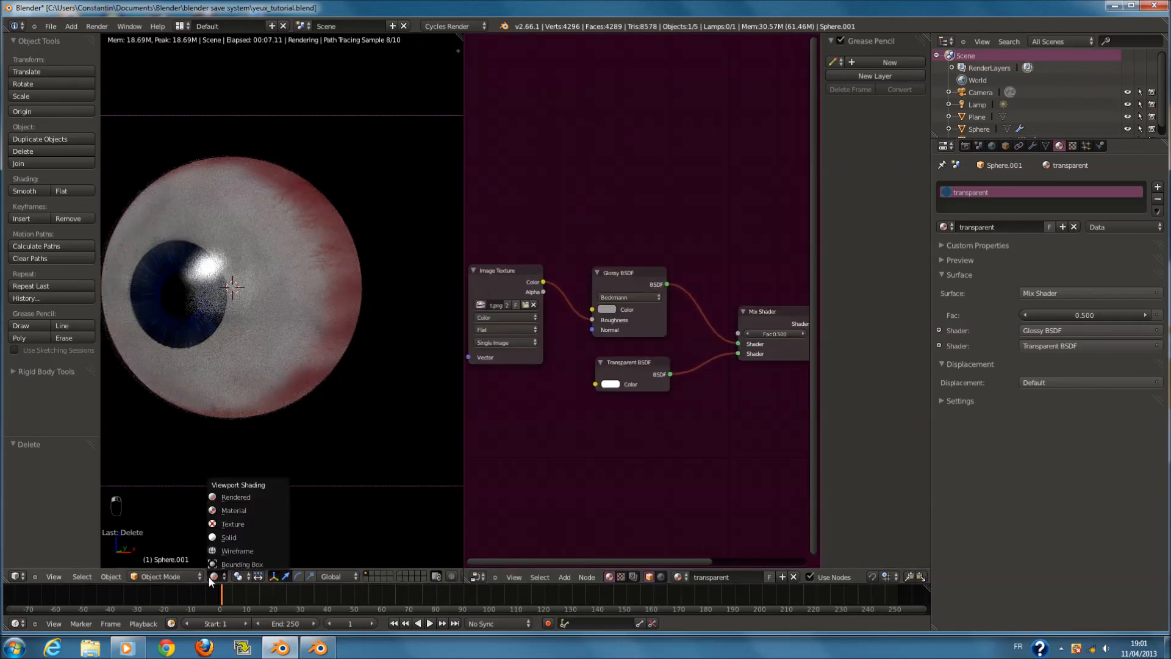
{"action": "left_click", "coordinate": [241, 534]}
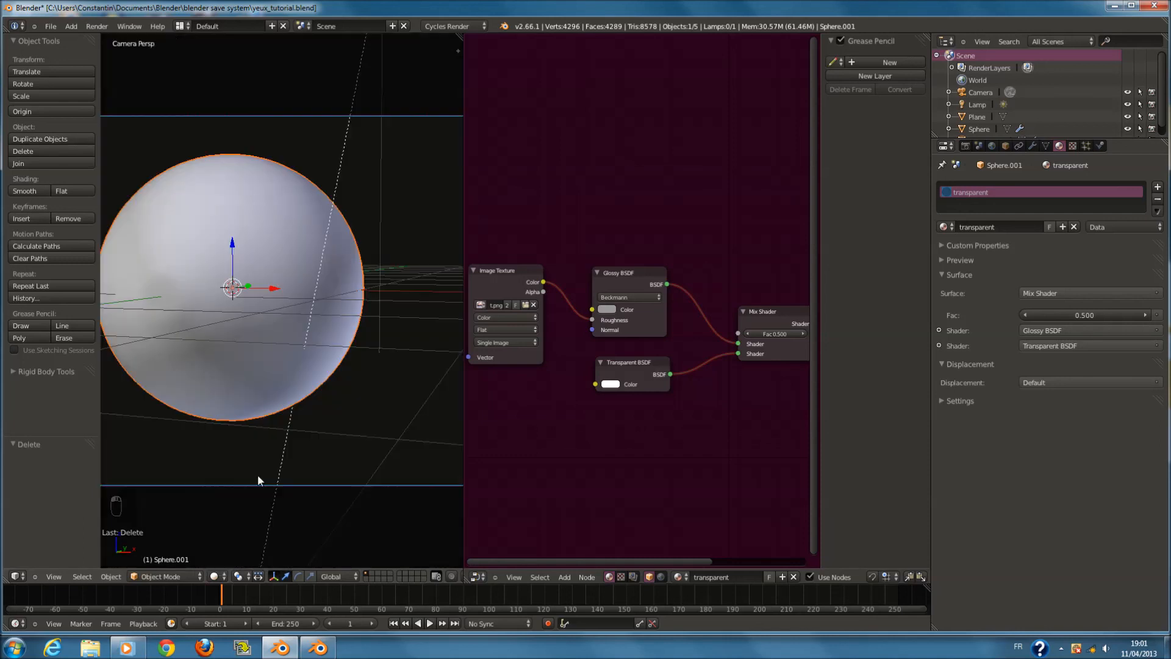
{"action": "right_click", "coordinate": [234, 309]}
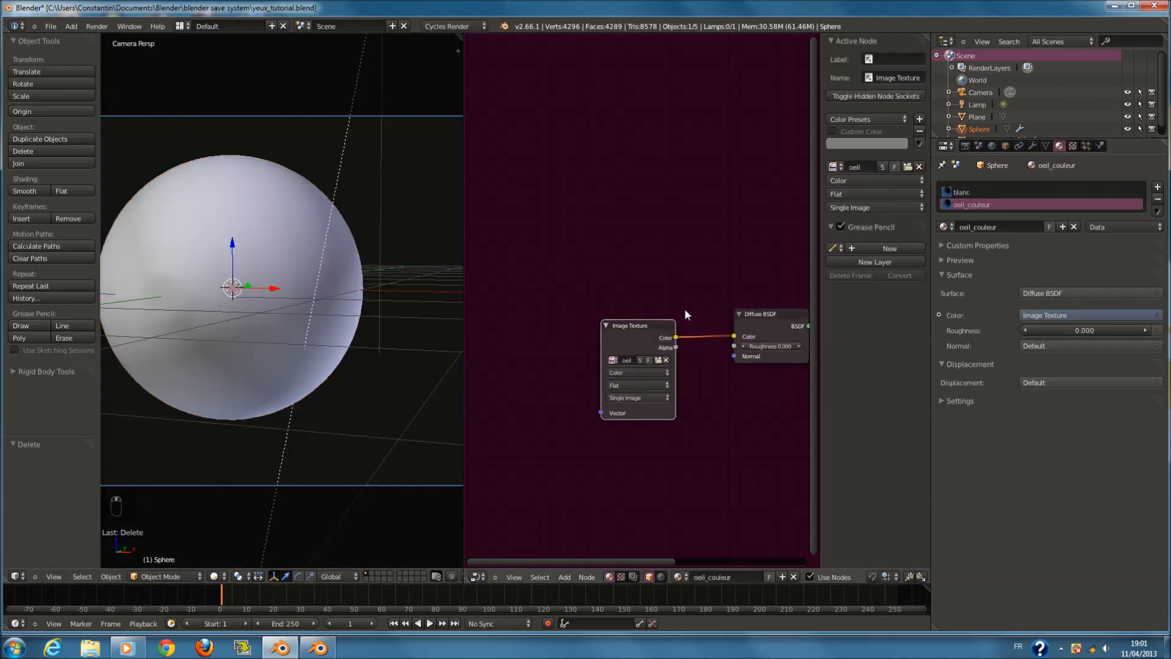
{"action": "middle_click_drag", "start_coordinate": [687, 315], "coordinate": [577, 258]}
{"action": "scroll", "coordinate": [664, 283], "scroll_direction": "down", "scroll_amount": 1}
{"action": "middle_click_drag", "start_coordinate": [665, 283], "coordinate": [579, 303]}
{"action": "scroll", "coordinate": [684, 299], "scroll_direction": "up", "scroll_amount": 2}
{"action": "left_click_drag", "start_coordinate": [684, 298], "coordinate": [727, 299]}
{"action": "middle_click_drag", "start_coordinate": [615, 349], "coordinate": [672, 354]}
{"action": "scroll", "coordinate": [664, 356], "scroll_direction": "up", "scroll_amount": 1}
Add a Glossy BSDF node below the Diffuse BSDF in the oeil_couleur material
{"action": "key", "text": "shift+a"}
{"action": "key", "text": "shift+a"}
{"action": "mouse_move", "coordinate": [617, 383]}
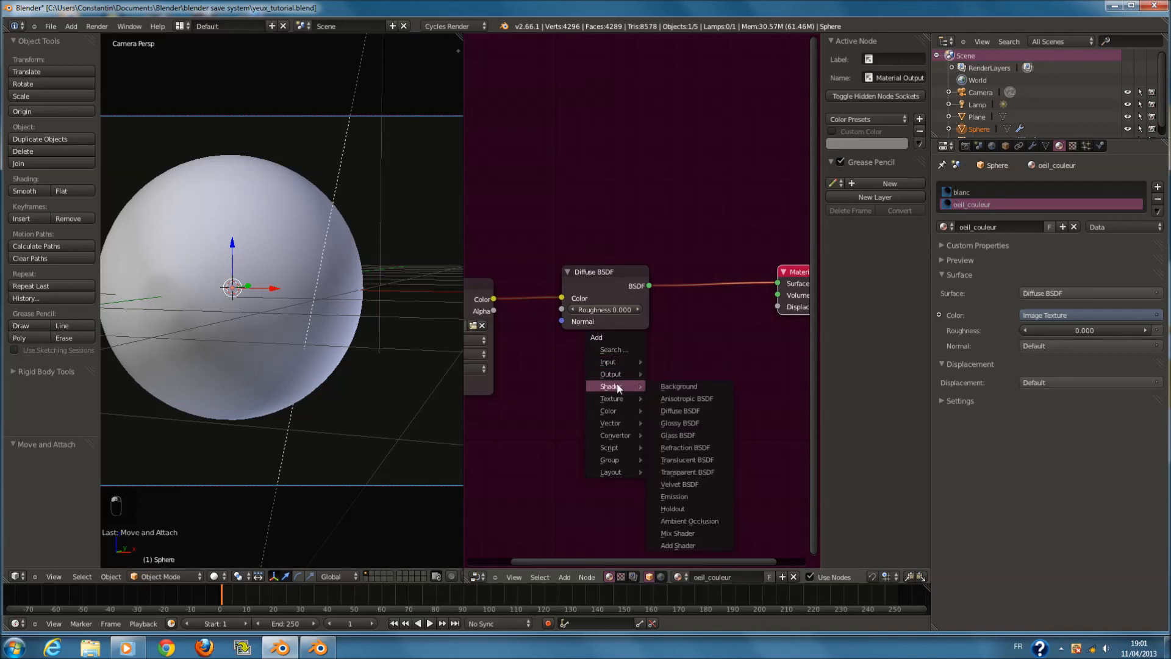
{"action": "left_click", "coordinate": [709, 423]}
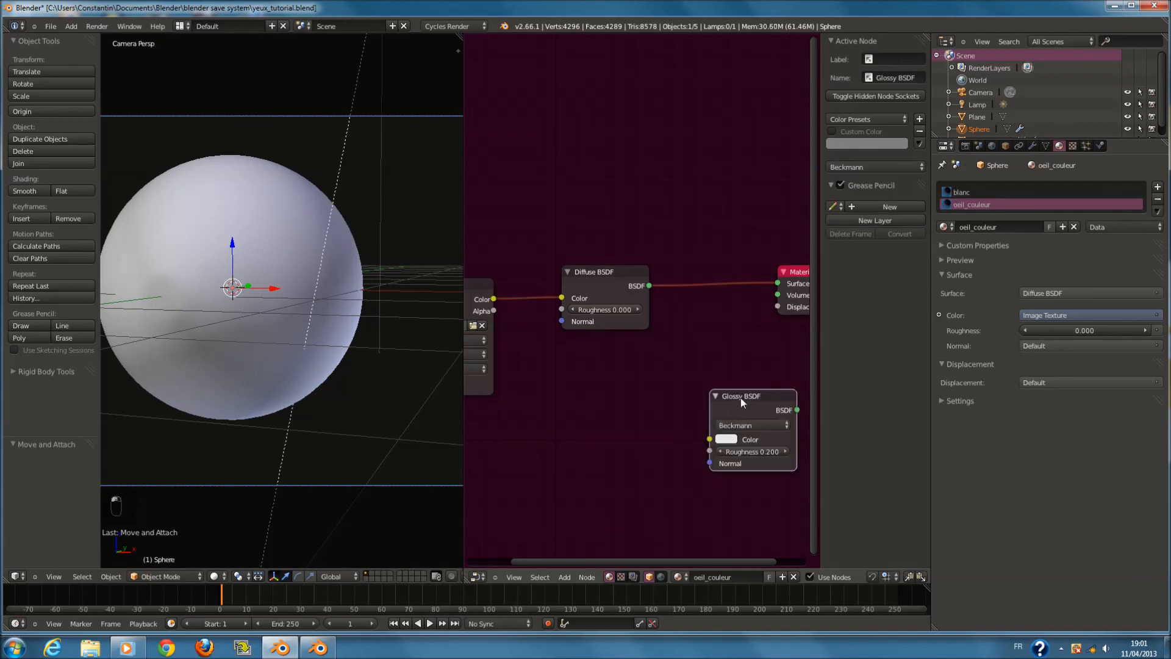
{"action": "left_click", "coordinate": [578, 387]}
Insert a Mix Shader between the Diffuse BSDF and Material Output, and link the Glossy BSDF with roughness 0 to its second shader input
{"action": "key", "text": "shift+a"}
{"action": "mouse_move", "coordinate": [577, 386]}
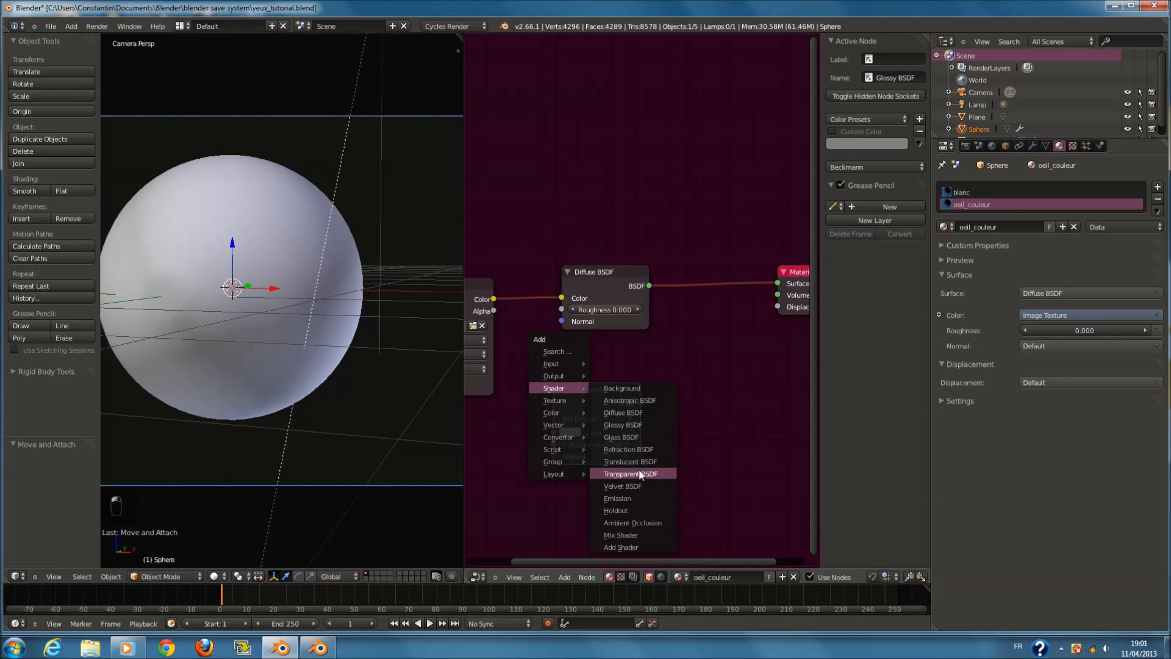
{"action": "left_click", "coordinate": [642, 535]}
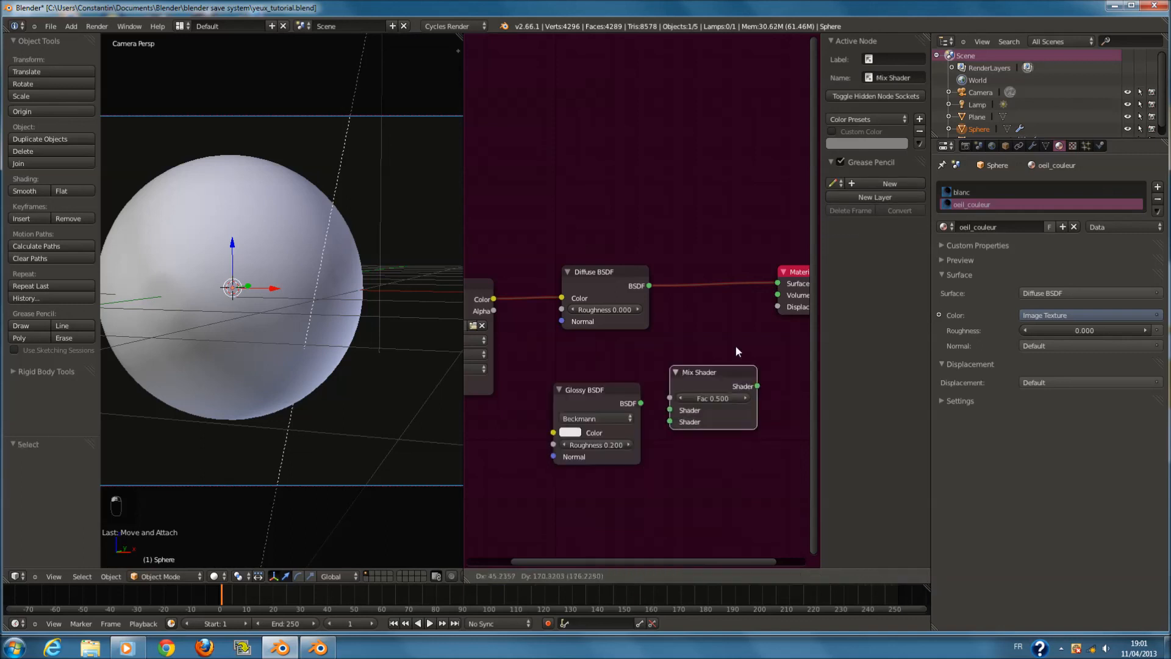
{"action": "left_click", "coordinate": [745, 271]}
{"action": "left_click_drag", "start_coordinate": [789, 271], "coordinate": [807, 313]}
{"action": "left_click_drag", "start_coordinate": [641, 403], "coordinate": [670, 322]}
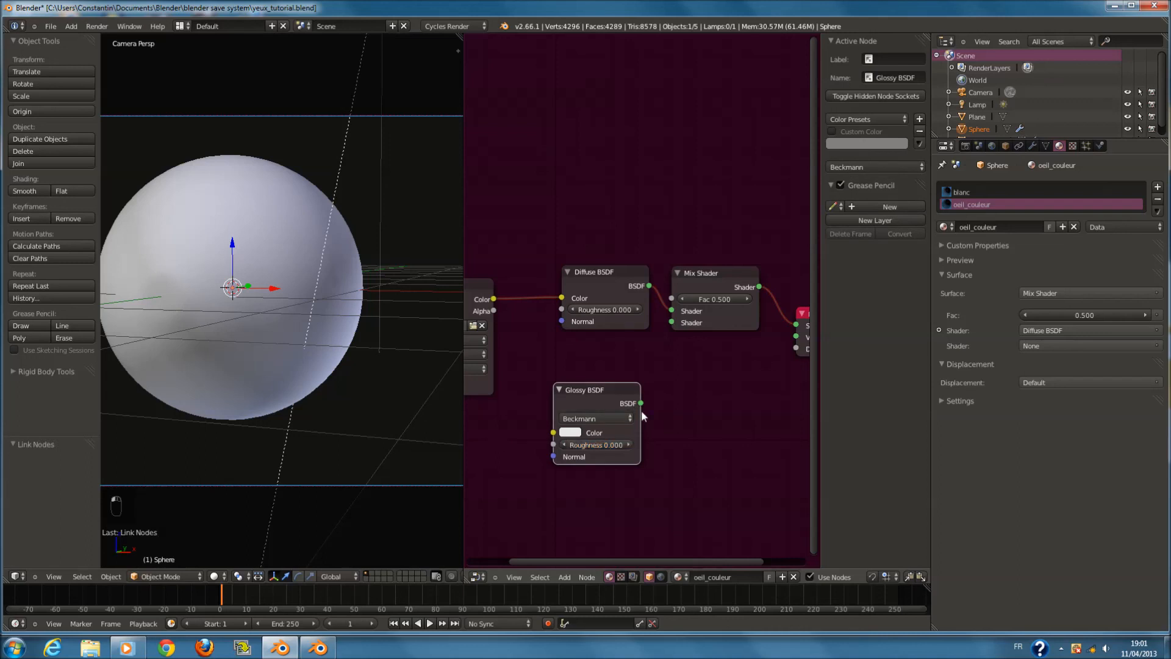
{"action": "left_click_drag", "start_coordinate": [644, 391], "coordinate": [671, 322]}
Duplicate the Image Texture node, assign it the glossy_0%_matcap_argent image, and link its Color to the Glossy BSDF's Color
{"action": "middle_click_drag", "start_coordinate": [548, 348], "coordinate": [652, 341]}
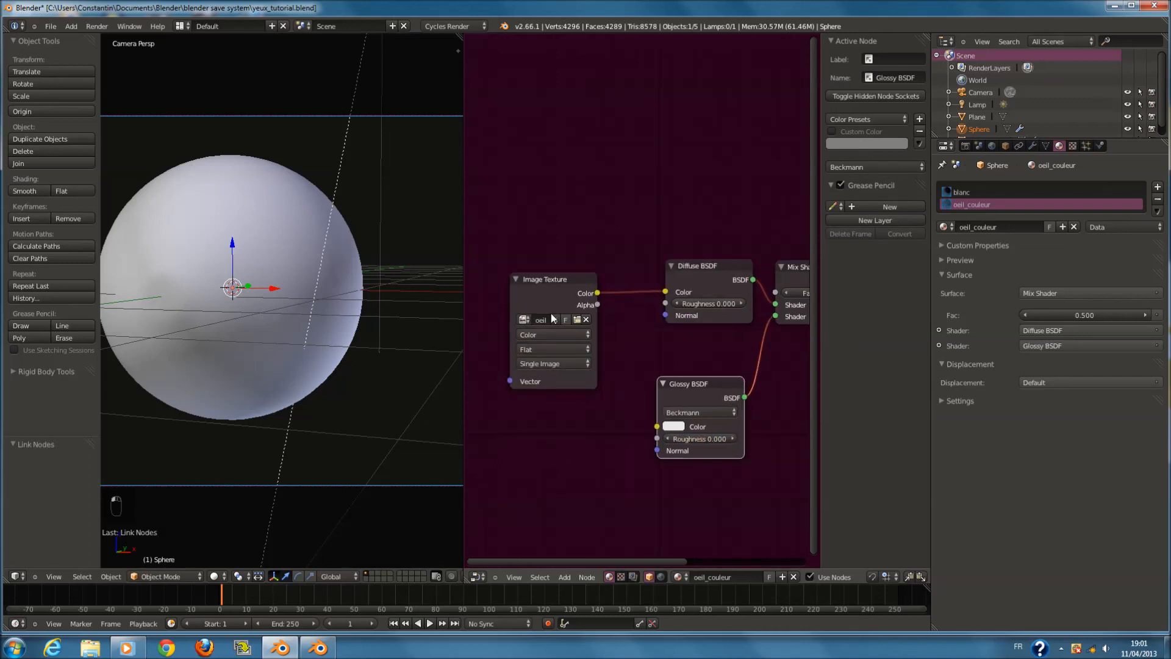
{"action": "left_click", "coordinate": [553, 296]}
{"action": "key", "text": "shift+d"}
{"action": "left_click", "coordinate": [544, 433]}
{"action": "left_click", "coordinate": [521, 448]}
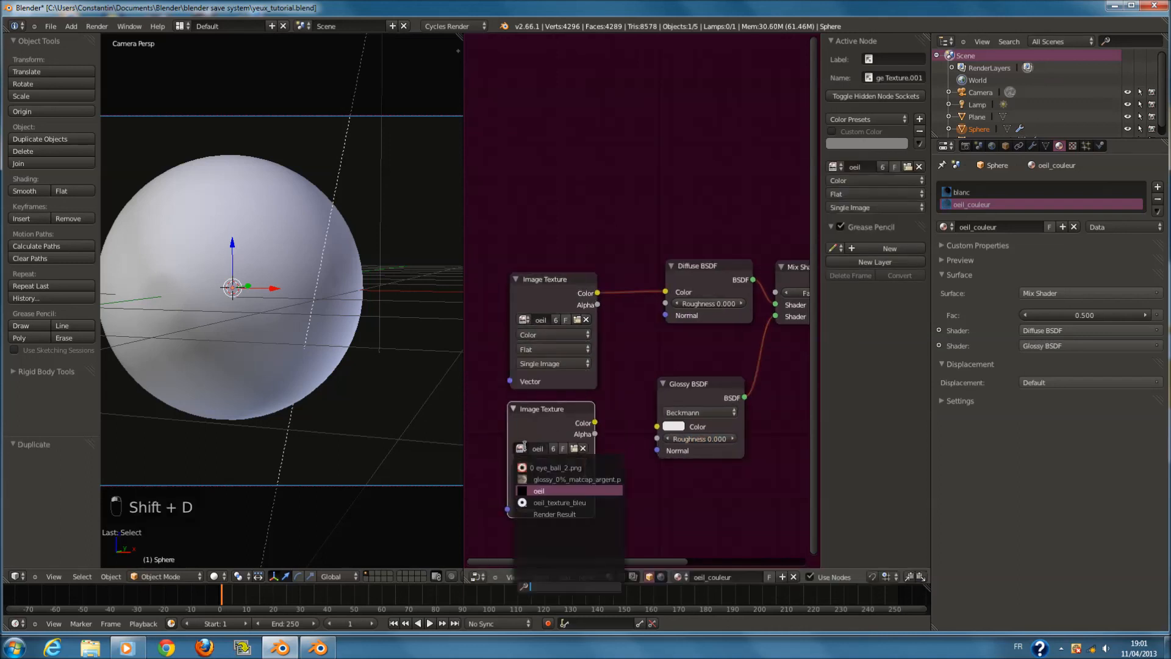
{"action": "left_click", "coordinate": [551, 479]}
{"action": "left_click_drag", "start_coordinate": [649, 426], "coordinate": [656, 426]}
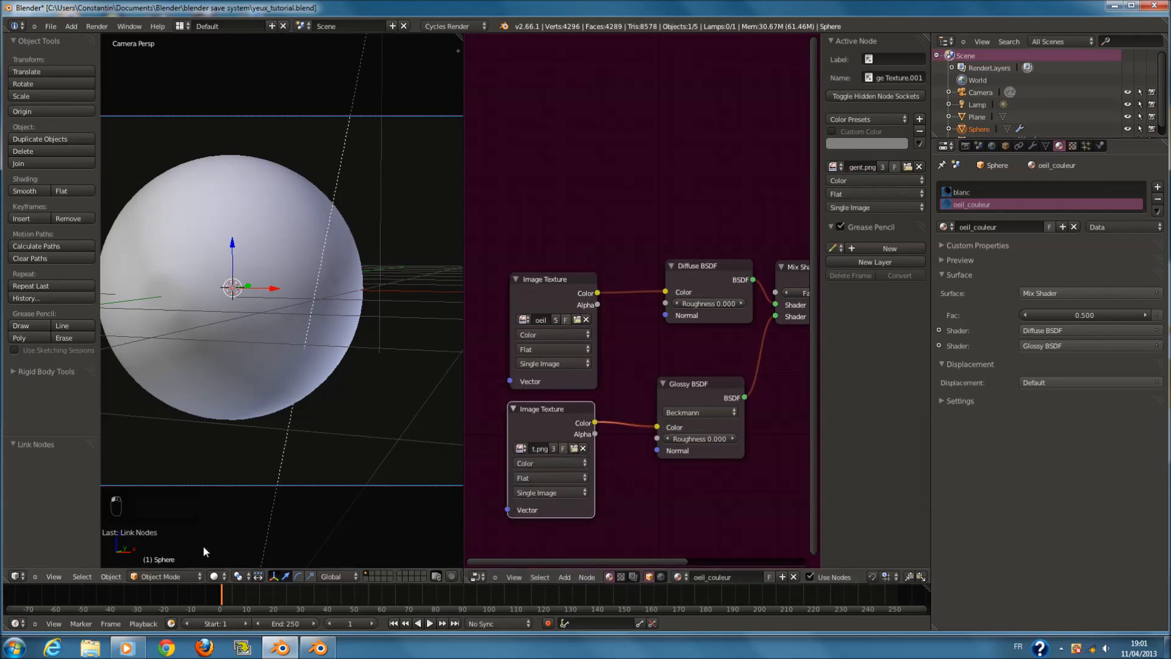
Preview the eye with its new glossy iris material in rendered shading
{"action": "left_click", "coordinate": [217, 576]}
{"action": "left_click", "coordinate": [248, 492]}
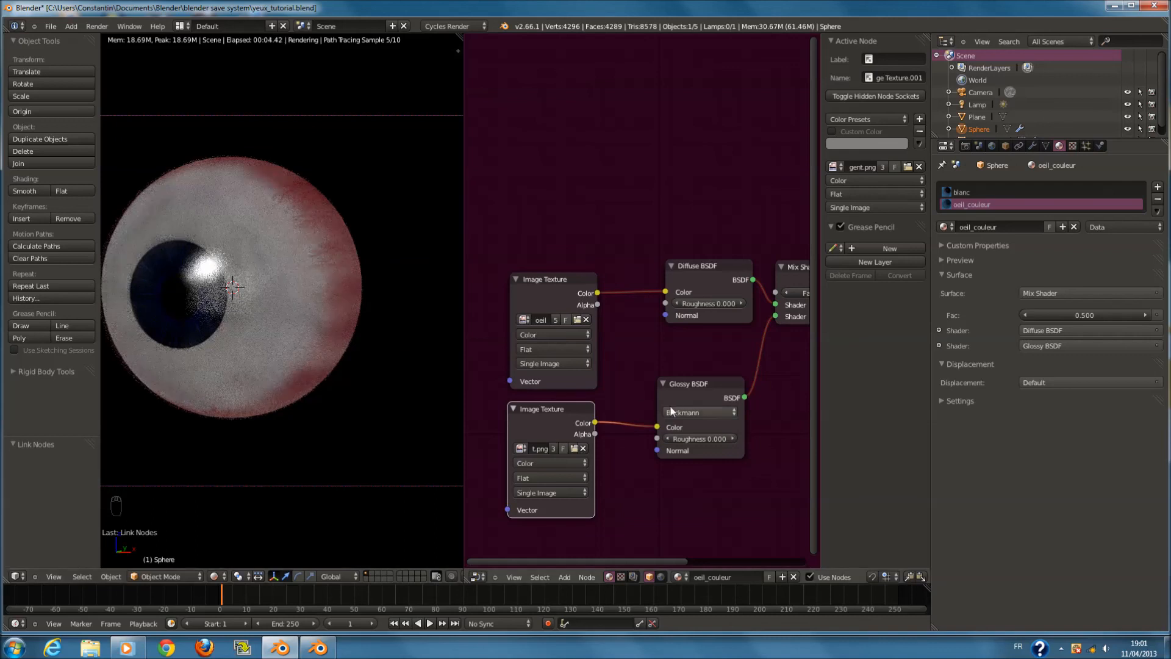
{"action": "scroll", "coordinate": [623, 444], "scroll_direction": "up", "scroll_amount": 1}
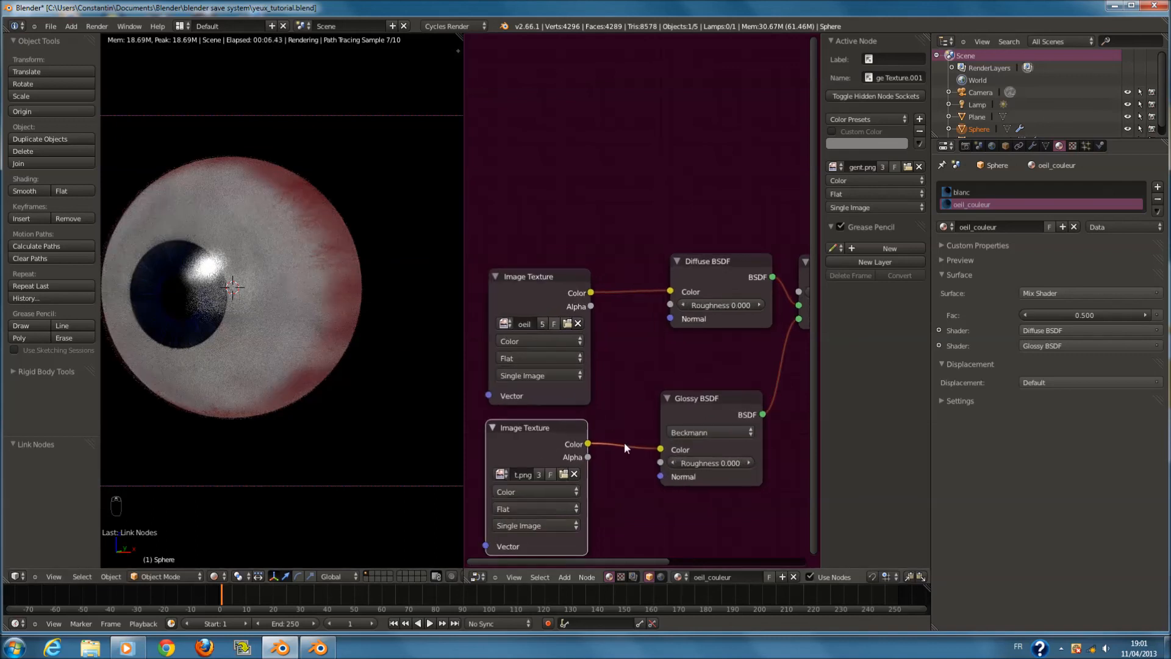
{"action": "scroll", "coordinate": [749, 461], "scroll_direction": "up", "scroll_amount": 1}
{"action": "middle_click_drag", "start_coordinate": [733, 449], "coordinate": [699, 411]}
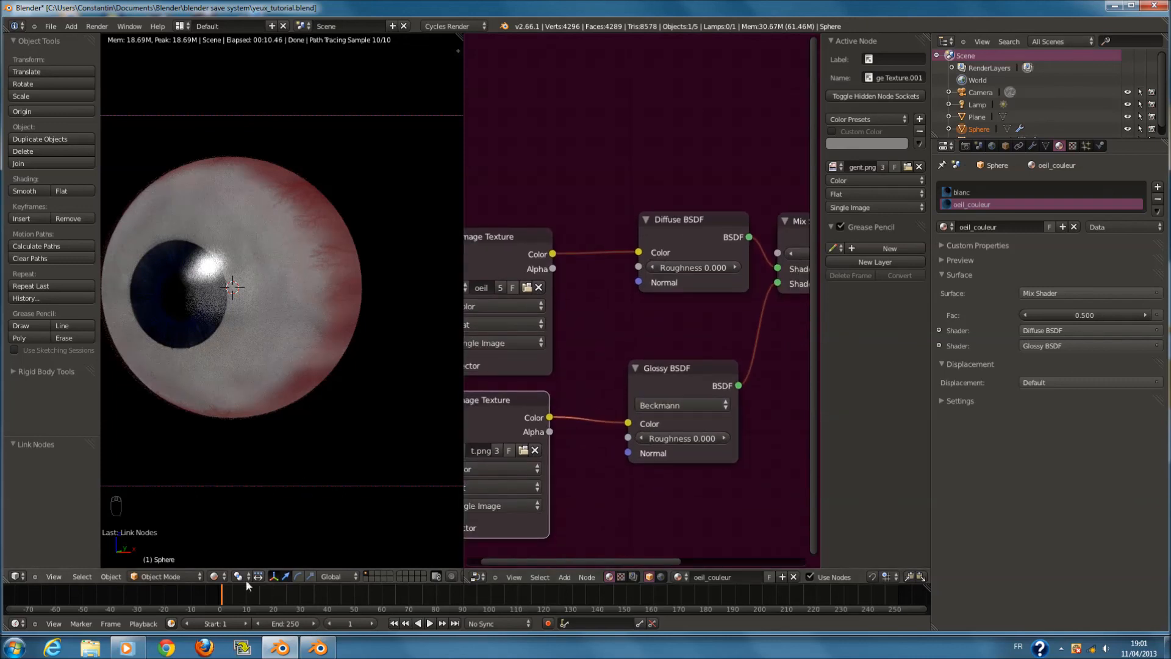
In solid shading, rotate the camera about -25° around Z and move it in front of the eyeball
{"action": "left_click", "coordinate": [216, 576]}
{"action": "left_click", "coordinate": [239, 535]}
{"action": "middle_click_drag", "start_coordinate": [361, 306], "coordinate": [432, 328]}
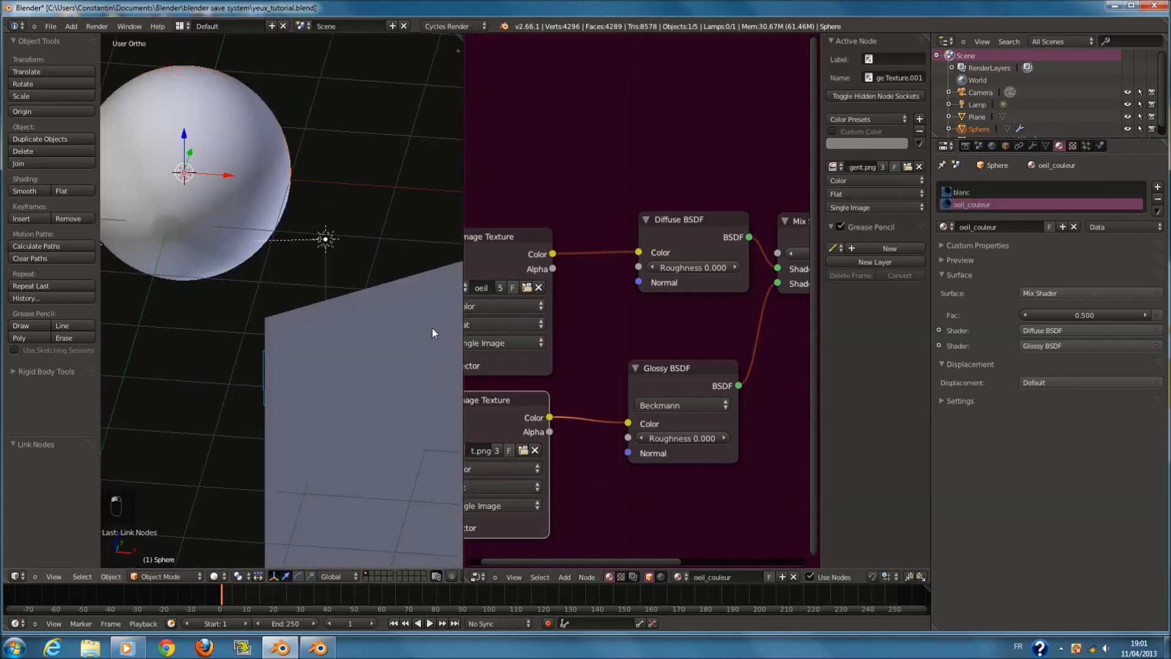
{"action": "scroll", "coordinate": [432, 327], "scroll_direction": "down", "scroll_amount": 4}
{"action": "middle_click_drag", "start_coordinate": [305, 340], "coordinate": [317, 360]}
{"action": "right_click", "coordinate": [324, 352]}
{"action": "key", "text": "r"}
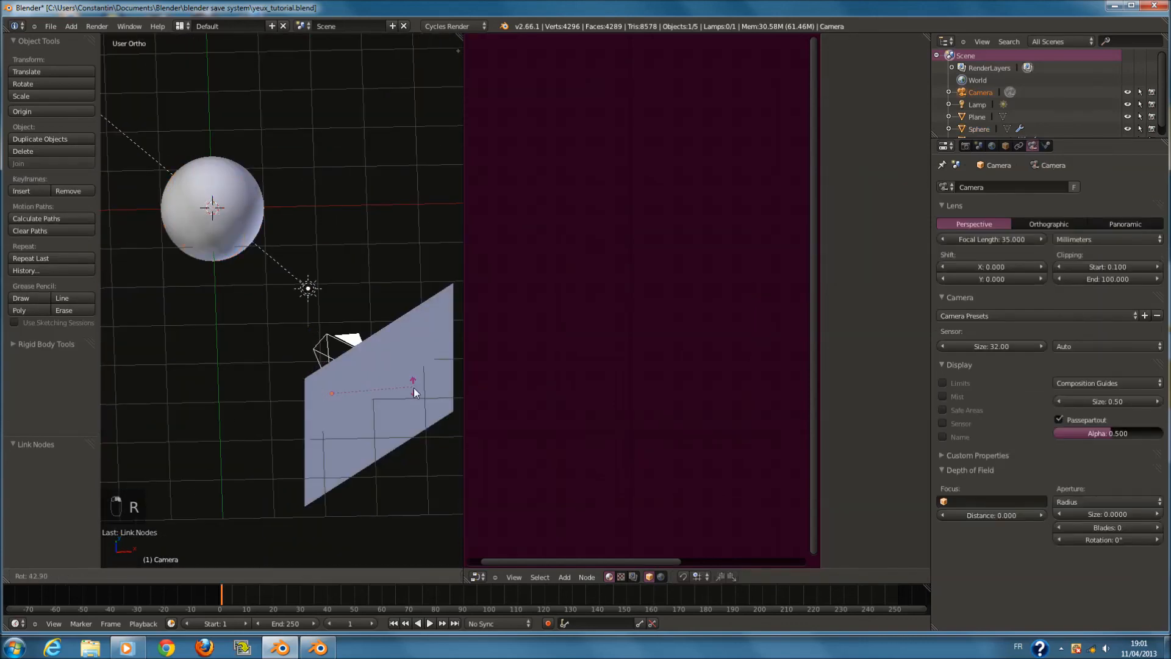
{"action": "key", "text": "r"}
{"action": "left_click", "coordinate": [428, 409]}
{"action": "key", "text": "g"}
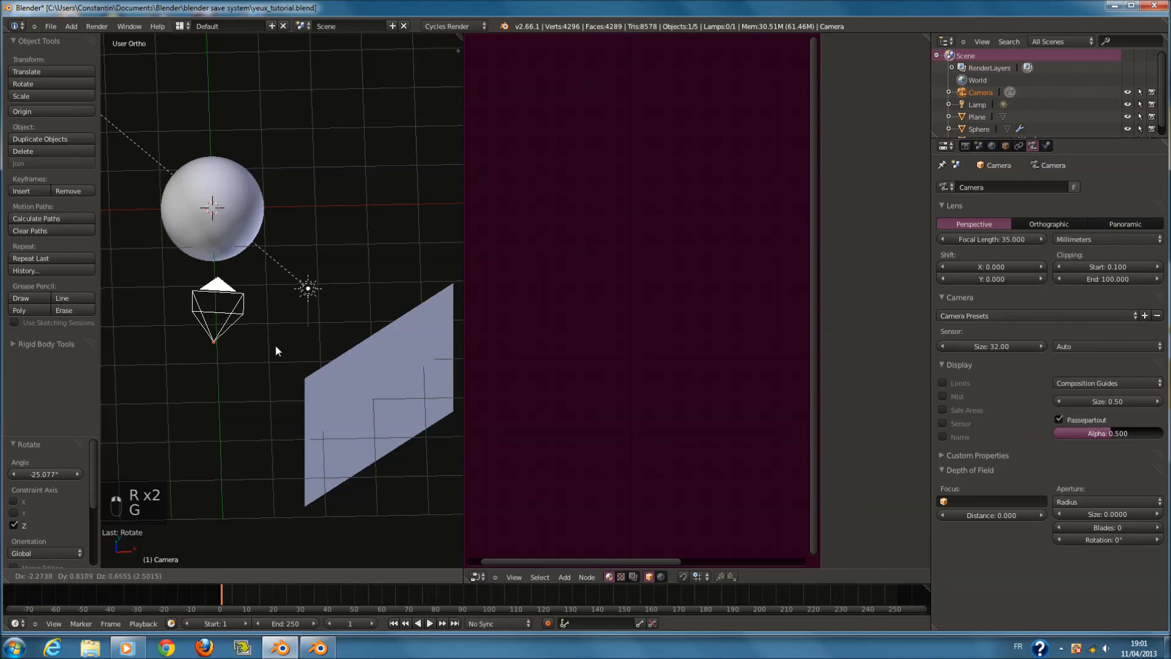
{"action": "left_click", "coordinate": [276, 351]}
From the camera view, lower the camera about 0.88 units along Z and move it closer along its local Z axis
{"action": "key", "text": "KP_0"}
{"action": "key", "text": "g"}
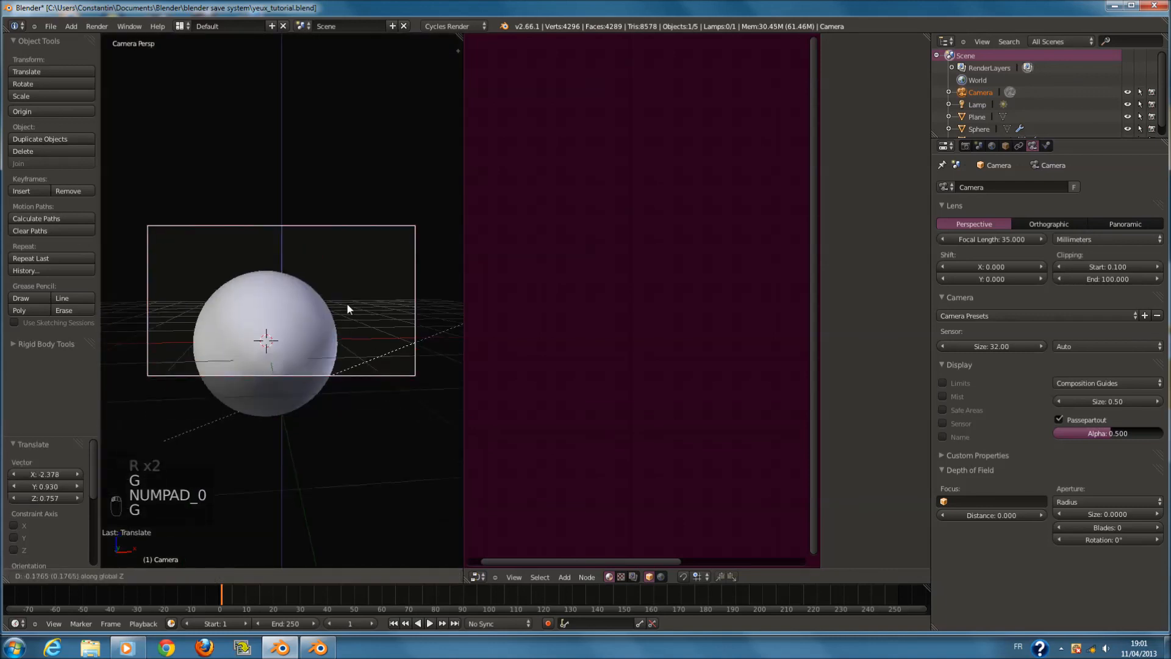
{"action": "left_click", "coordinate": [347, 324]}
{"action": "key", "text": "g"}
{"action": "key", "text": "z"}
{"action": "key", "text": "z"}
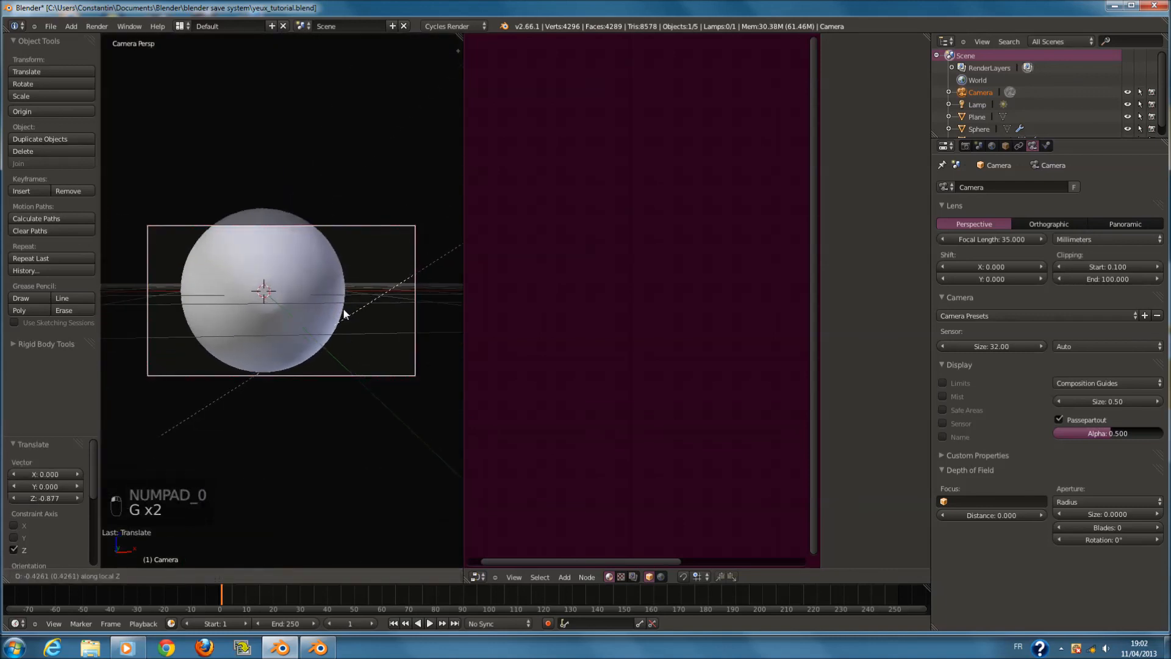
{"action": "left_click", "coordinate": [342, 305]}
Rotate the camera about -17.6° around Z and shift it about -0.74 in X and 0.32 in Y to reframe the eyeball
{"action": "key", "text": "r"}
{"action": "left_click", "coordinate": [414, 354]}
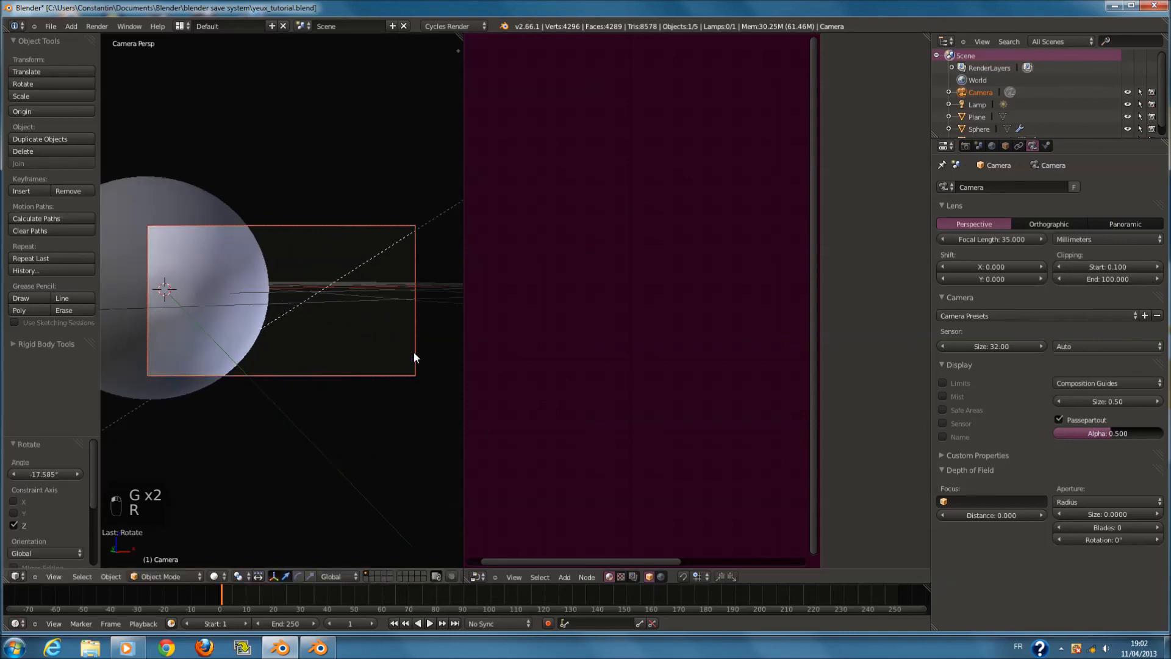
{"action": "key", "text": "g"}
{"action": "left_click", "coordinate": [372, 354]}
Switch the viewport to rendered shading and select the transparent outer sphere
{"action": "left_click", "coordinate": [216, 577]}
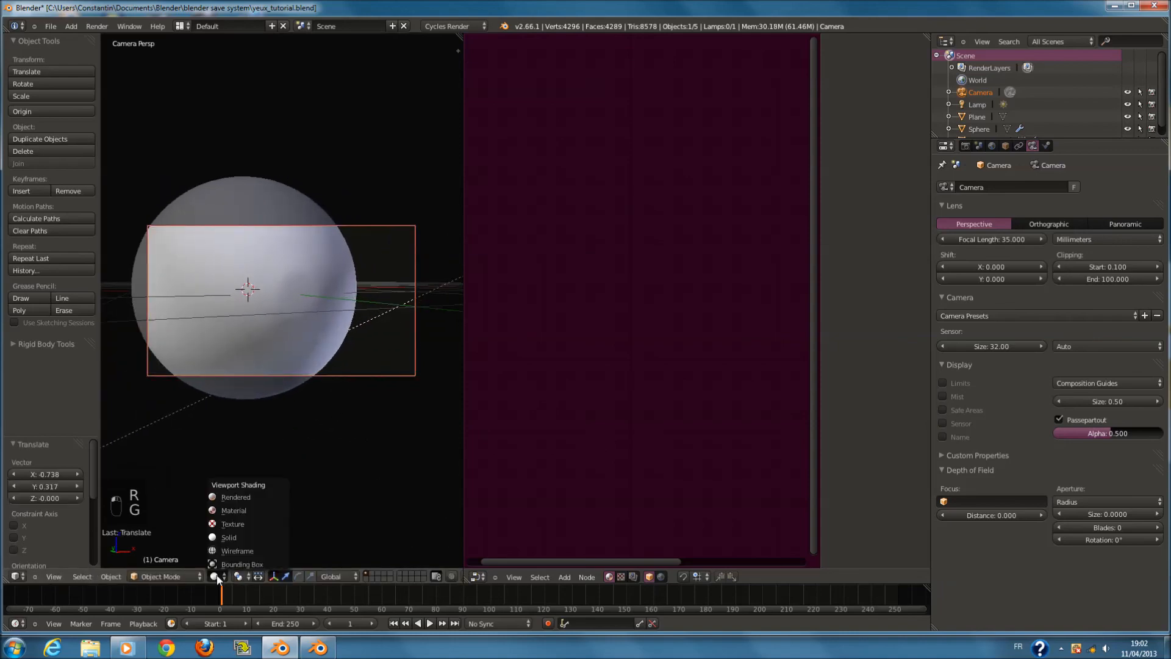
{"action": "left_click", "coordinate": [235, 497]}
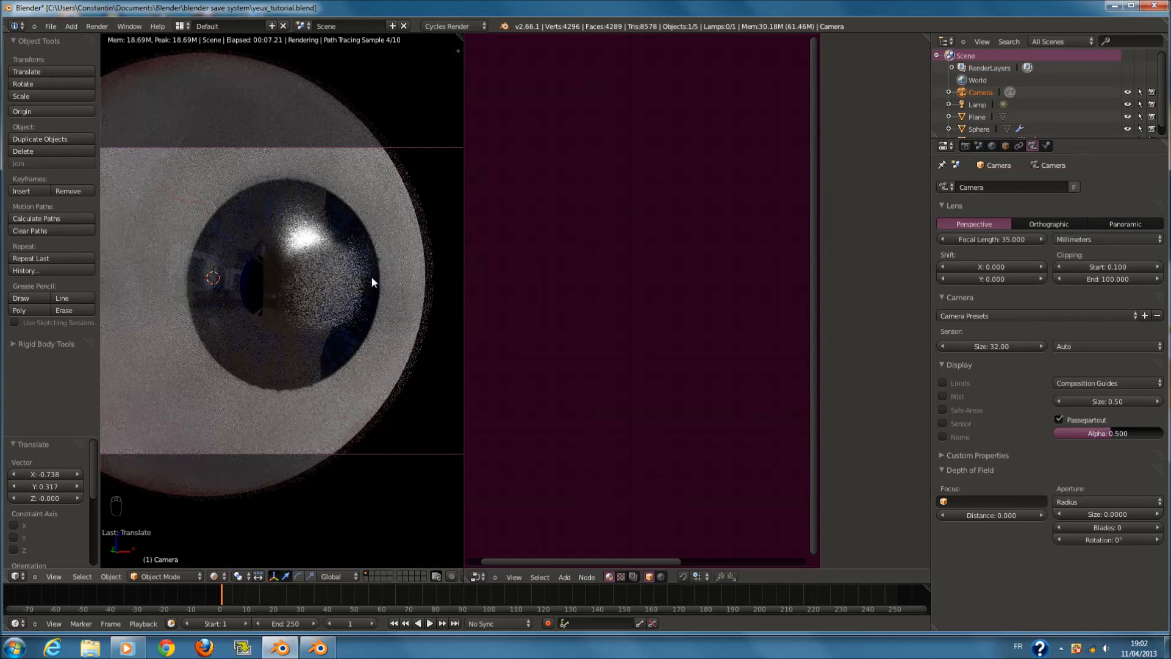
{"action": "right_click", "coordinate": [289, 345]}
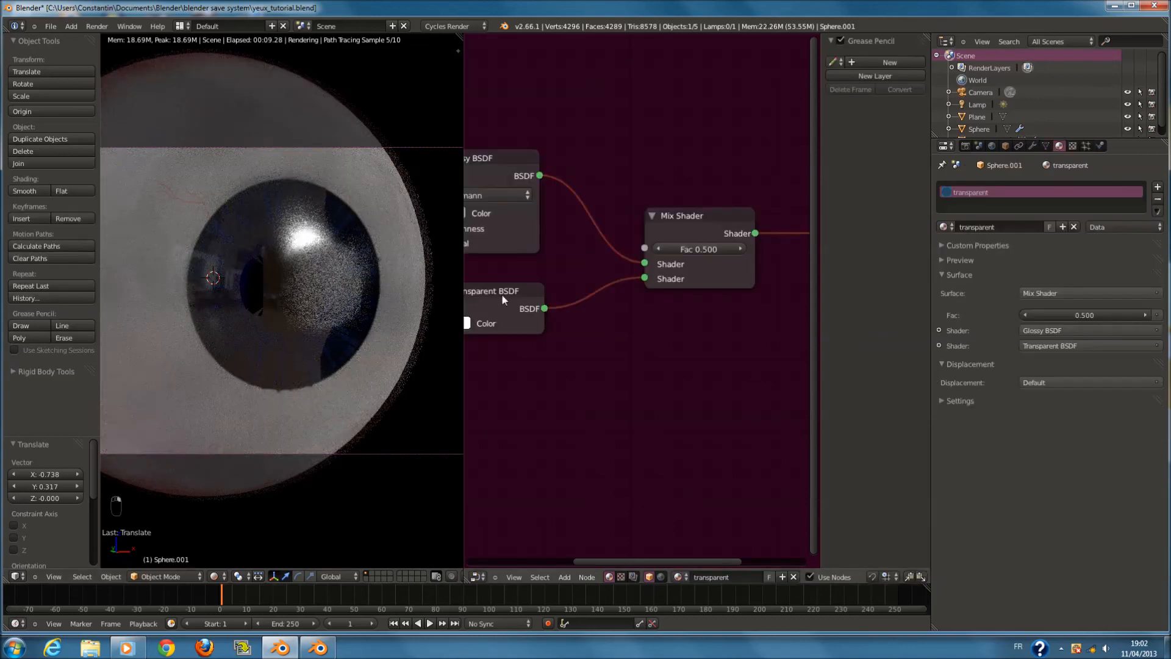
Deselect all objects in the scene and save the blend file
{"action": "middle_click_drag", "start_coordinate": [639, 295], "coordinate": [585, 418]}
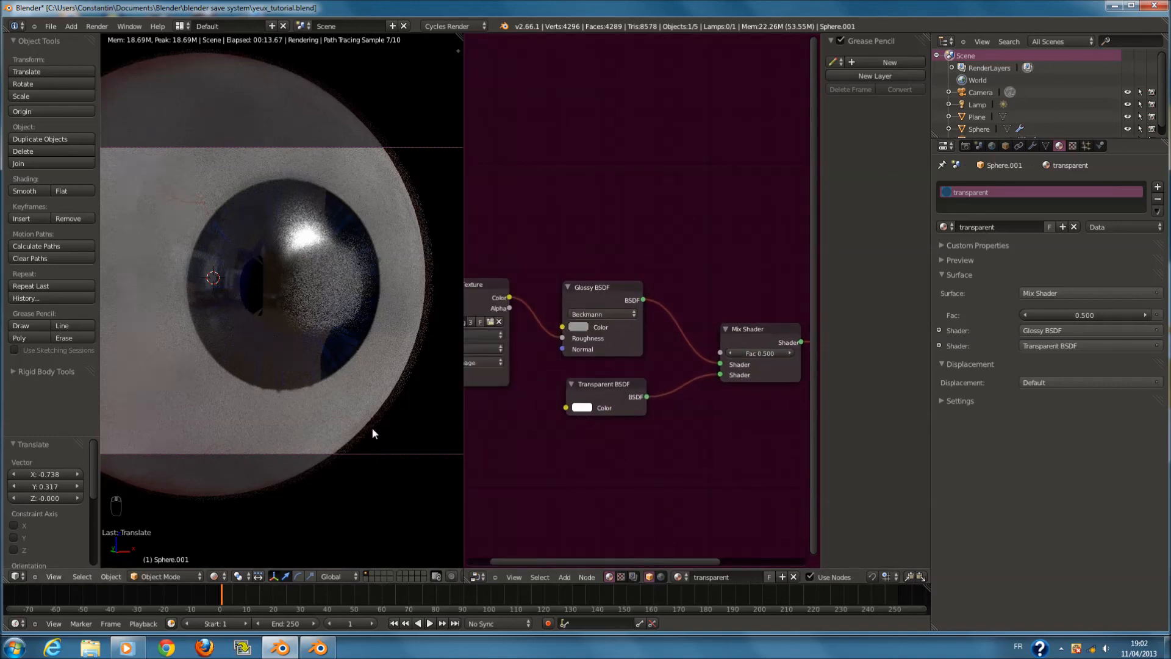
{"action": "scroll", "coordinate": [373, 432], "scroll_direction": "down", "scroll_amount": 4}
{"action": "key", "text": "a"}
{"action": "key", "text": "a"}
{"action": "key", "text": "a"}
{"action": "key", "text": "a"}
{"action": "key", "text": "a"}
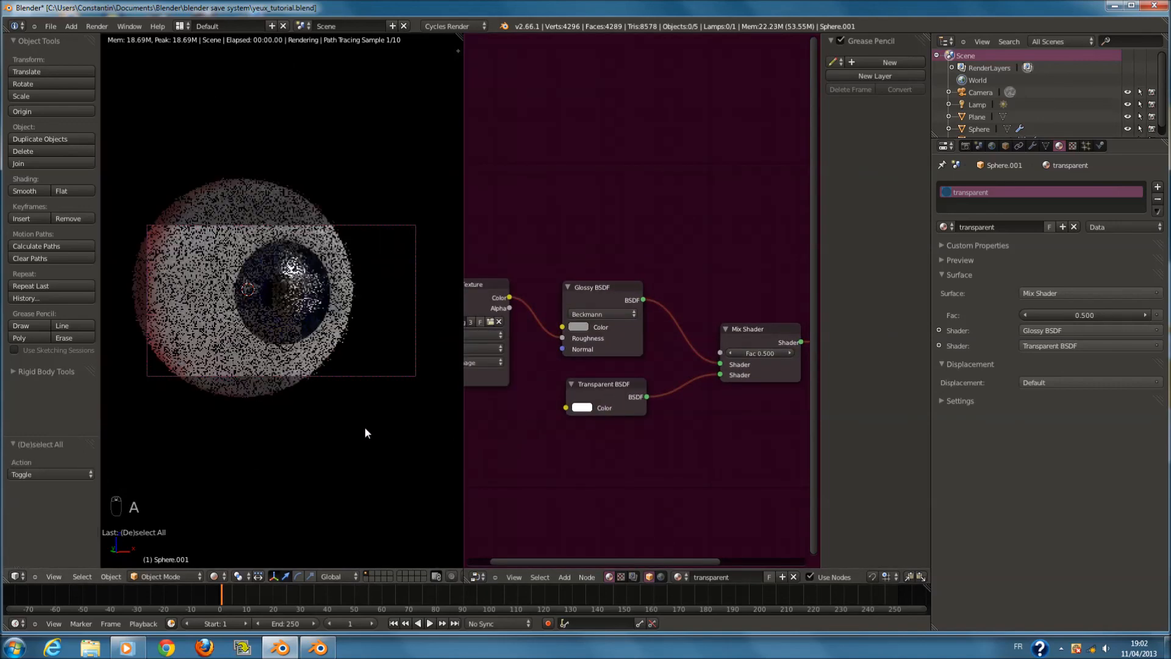
{"action": "key", "text": "ctrl+s"}
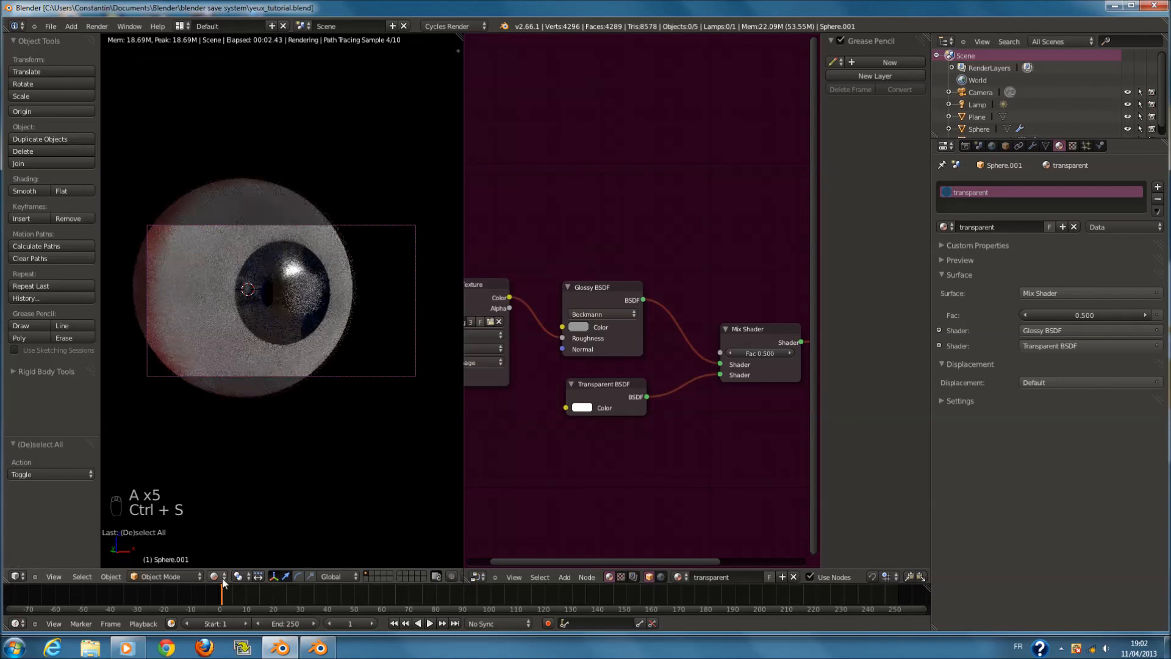
Switch the viewport from rendered to solid shading and leave the camera view for a free orthographic view
{"action": "left_click", "coordinate": [215, 577]}
{"action": "left_click", "coordinate": [234, 540]}
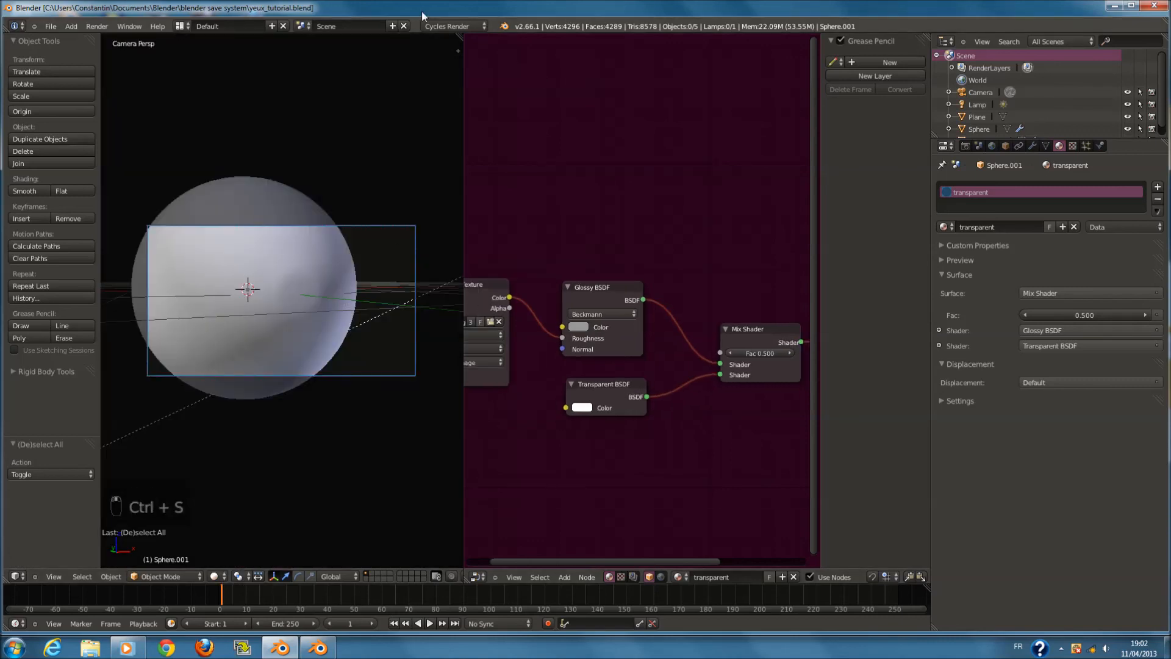
{"action": "middle_click_drag", "start_coordinate": [363, 214], "coordinate": [329, 226]}
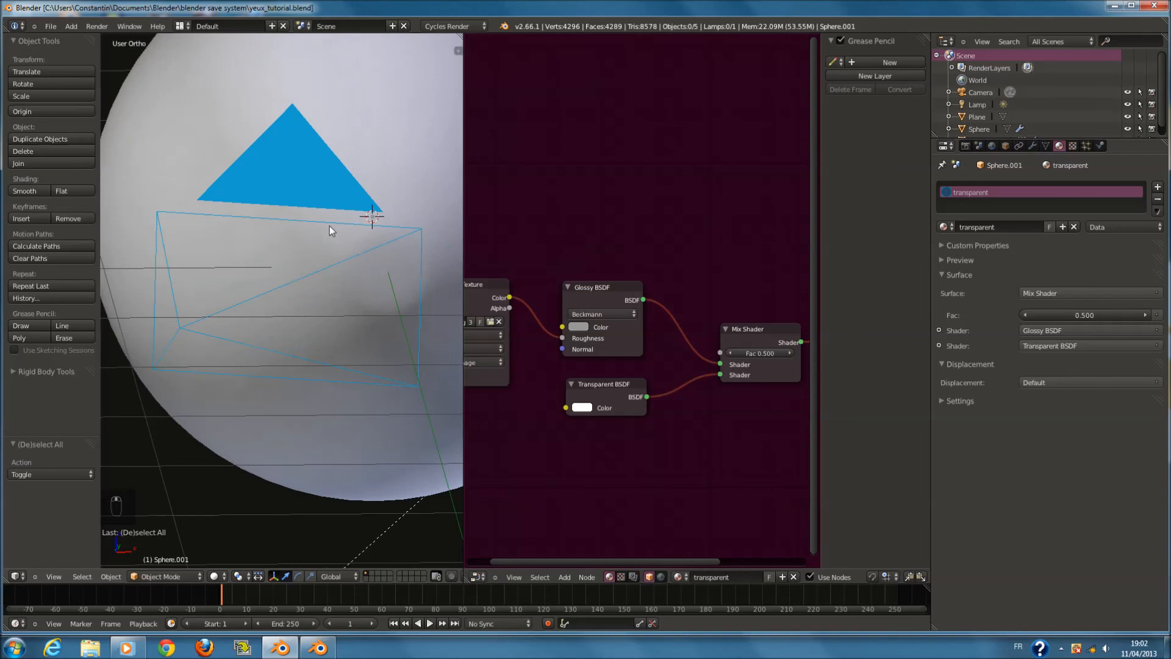
Save the blend file again and widen the 3D view across most of the node editor
{"action": "scroll", "coordinate": [335, 210], "scroll_direction": "down", "scroll_amount": 3}
{"action": "scroll", "coordinate": [340, 200], "scroll_direction": "down", "scroll_amount": 3}
{"action": "key", "text": "ctrl+s"}
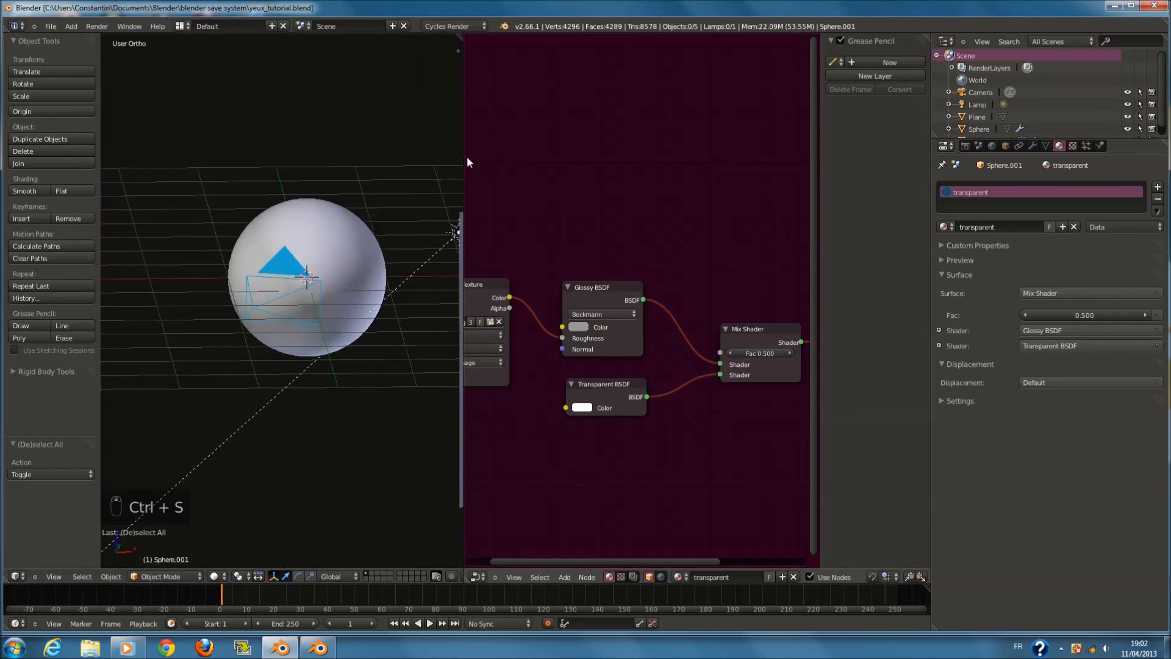
{"action": "left_click_drag", "start_coordinate": [463, 155], "coordinate": [689, 152]}
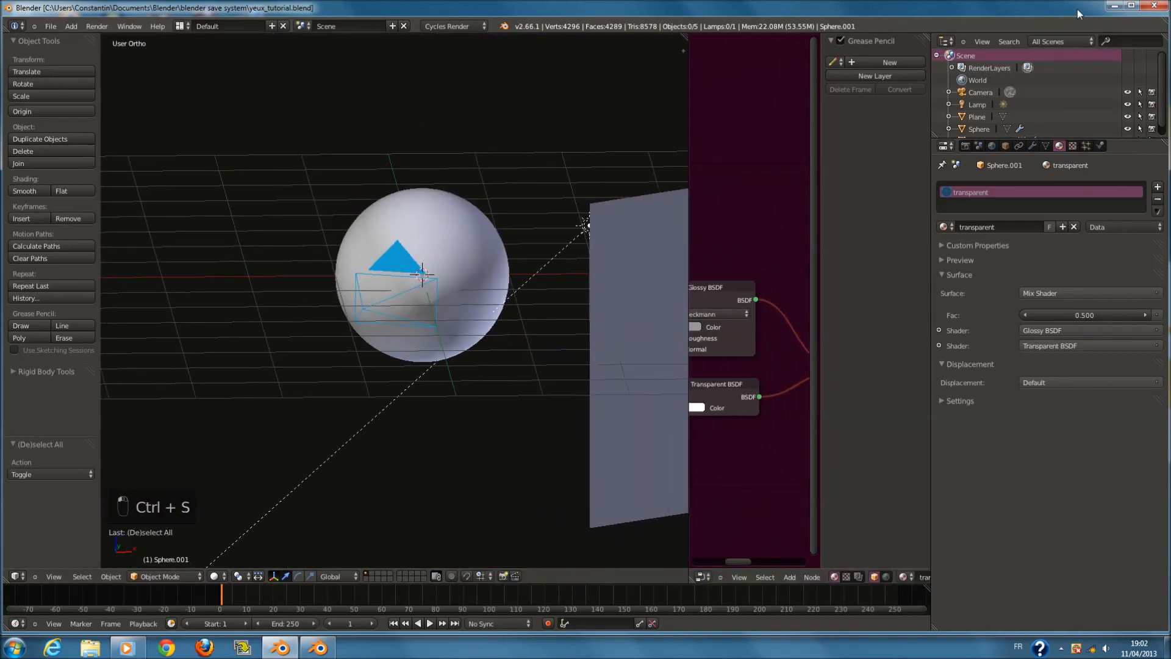